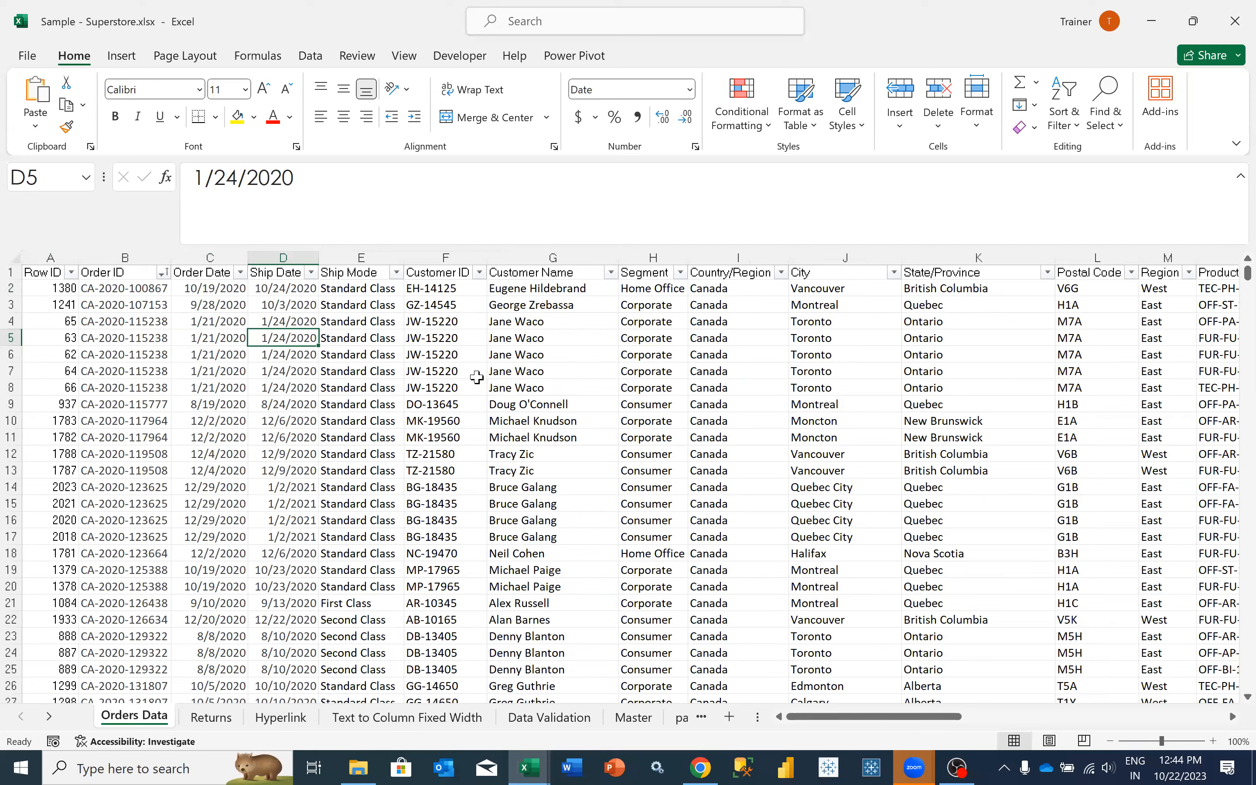
# - Examine the columns of the Orders Data sheet across to Product Name, and open the Returns sheet
pyautogui.hscroll(3, 447, 407)
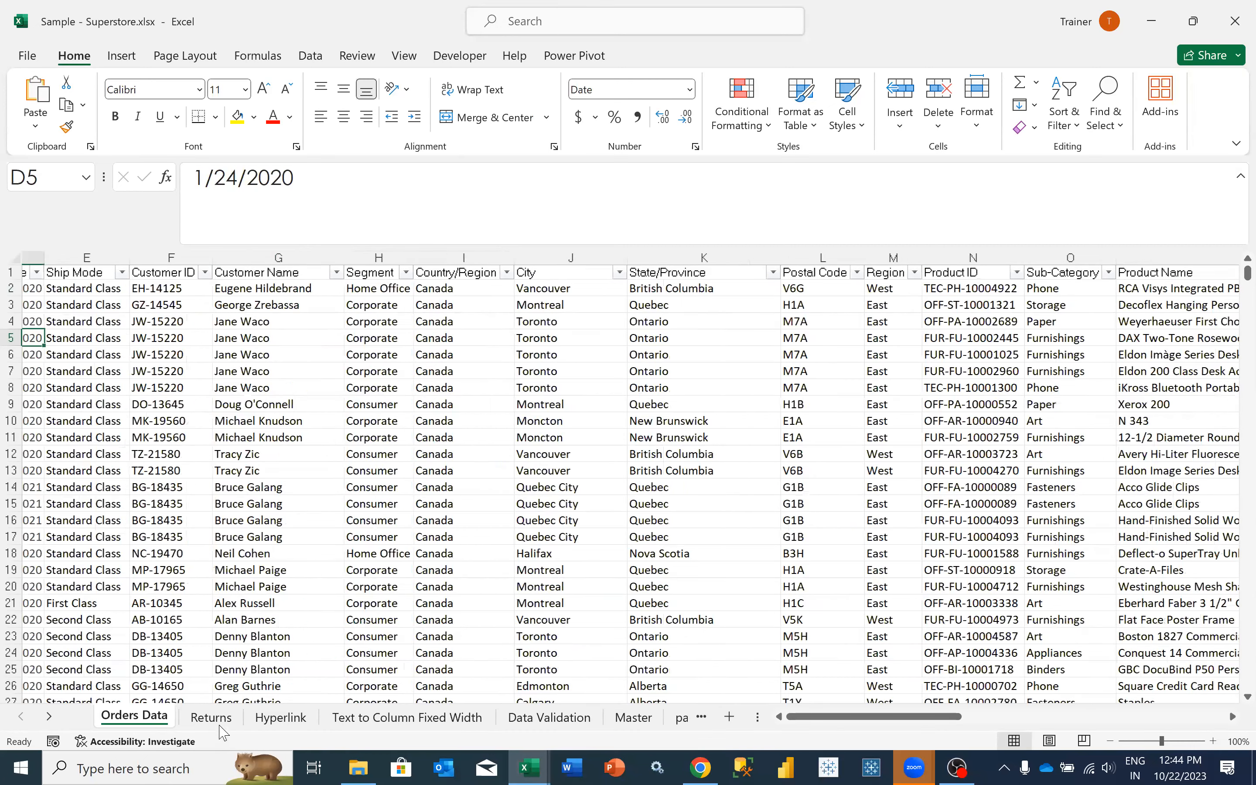
pyautogui.hscroll(5, 222, 733)
pyautogui.hscroll(-3, 156, 439)
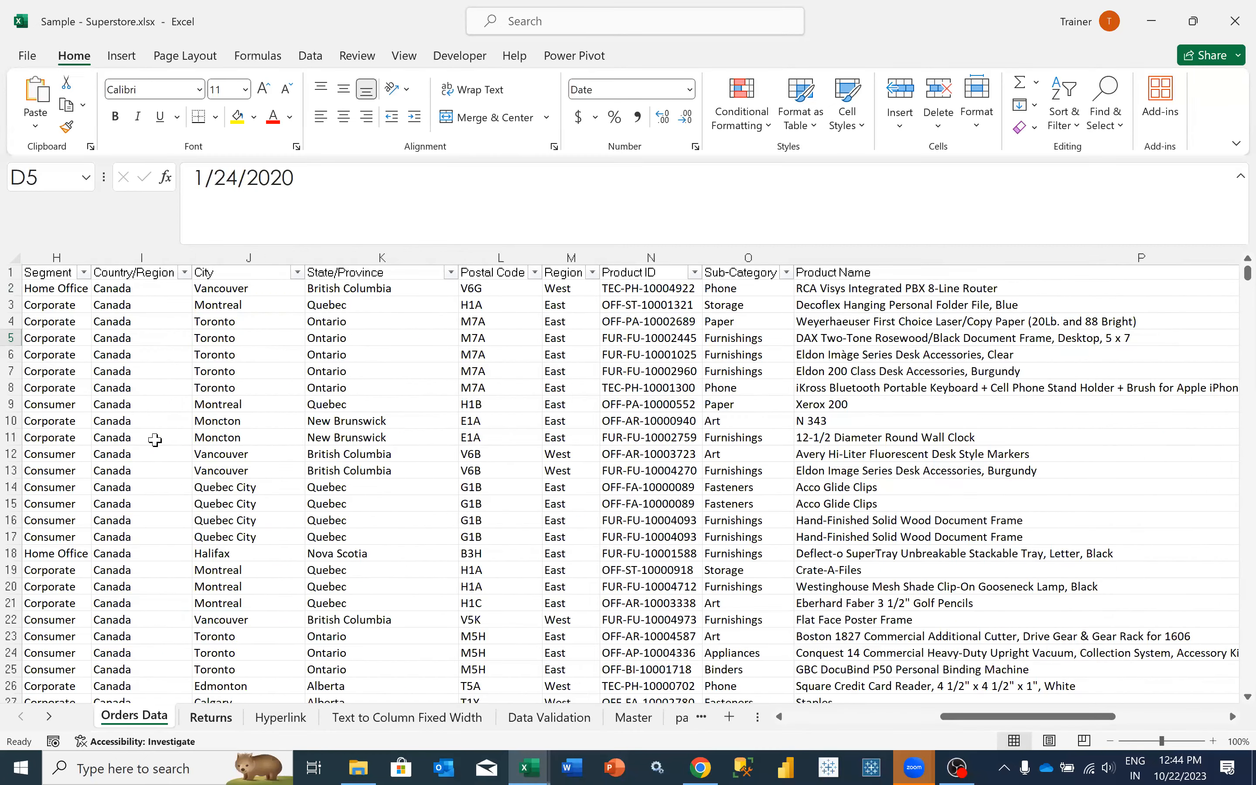
pyautogui.hotkey('ctrl', 'pagedown')
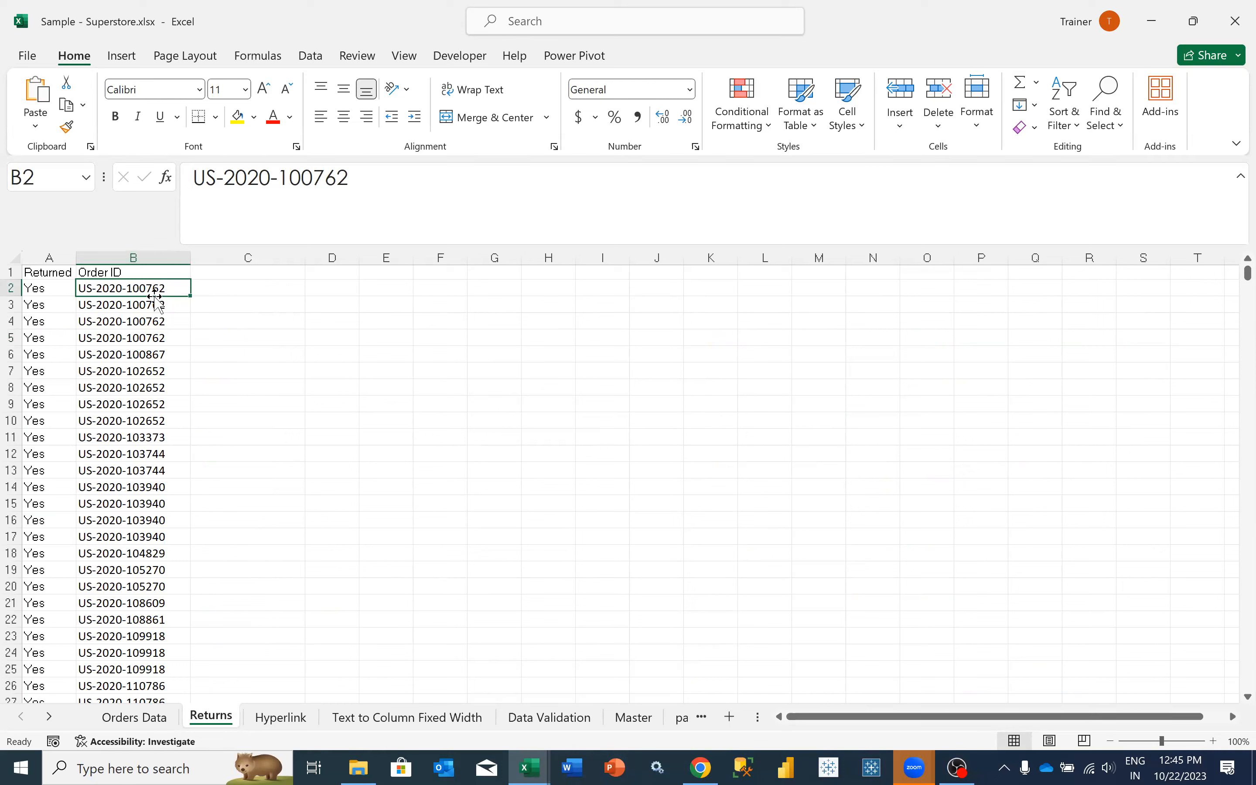
# - Copy the order ID from cell B2 of Returns and filter the Order ID column of Orders Data by it
pyautogui.moveTo(161, 288); pyautogui.dragTo(159, 341)
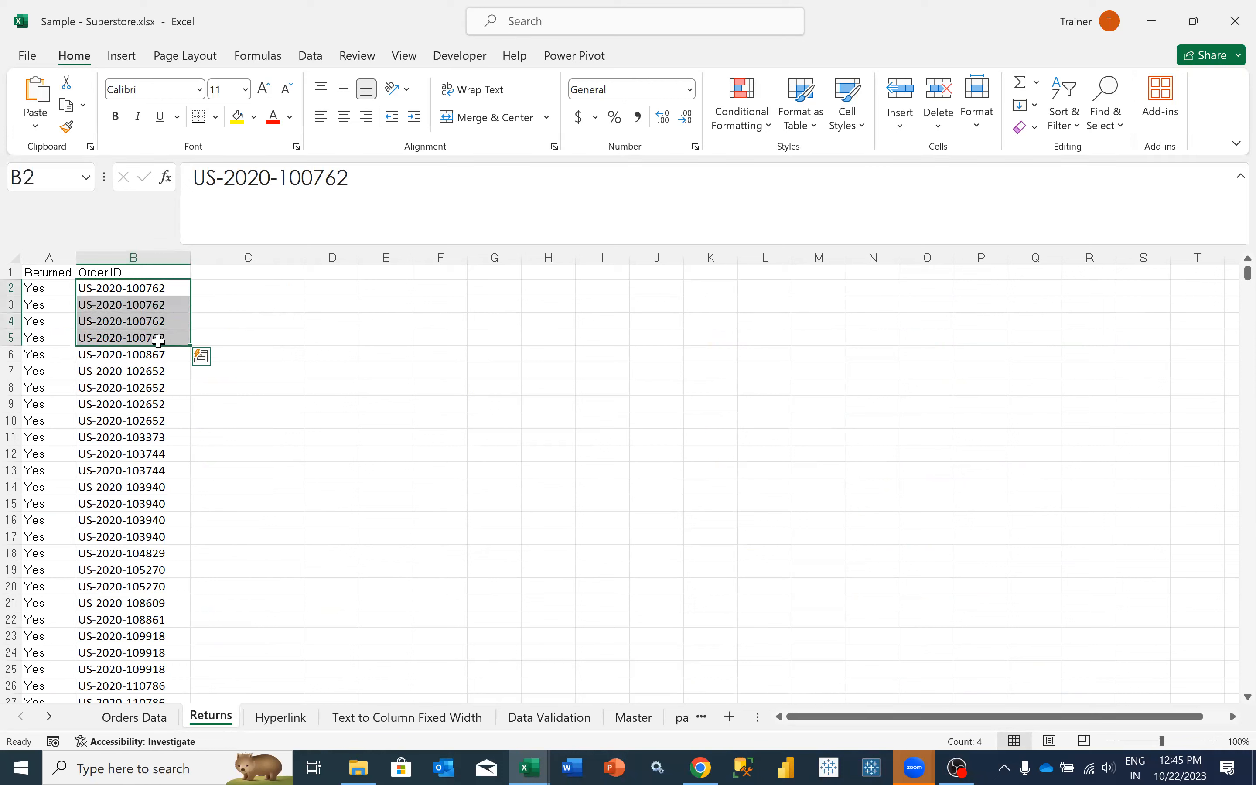
pyautogui.click(162, 292)
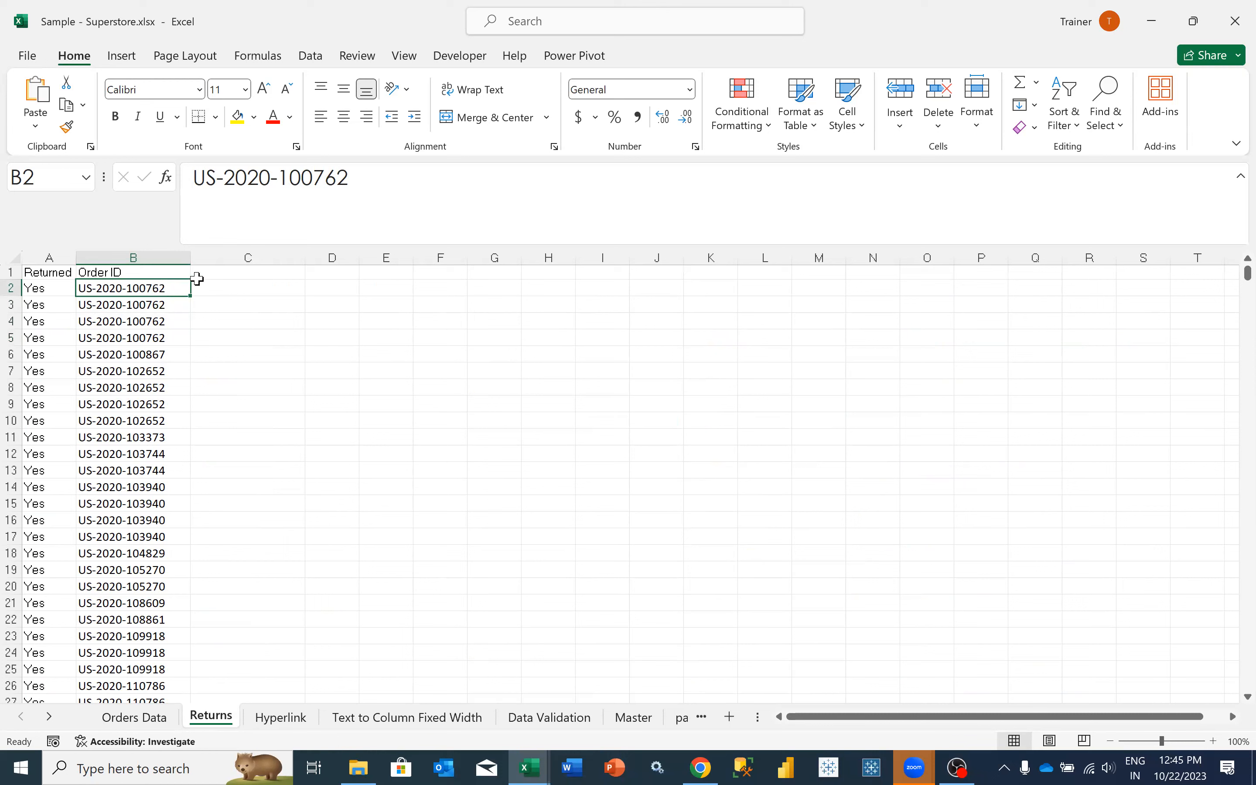
pyautogui.moveTo(418, 193); pyautogui.dragTo(154, 188)
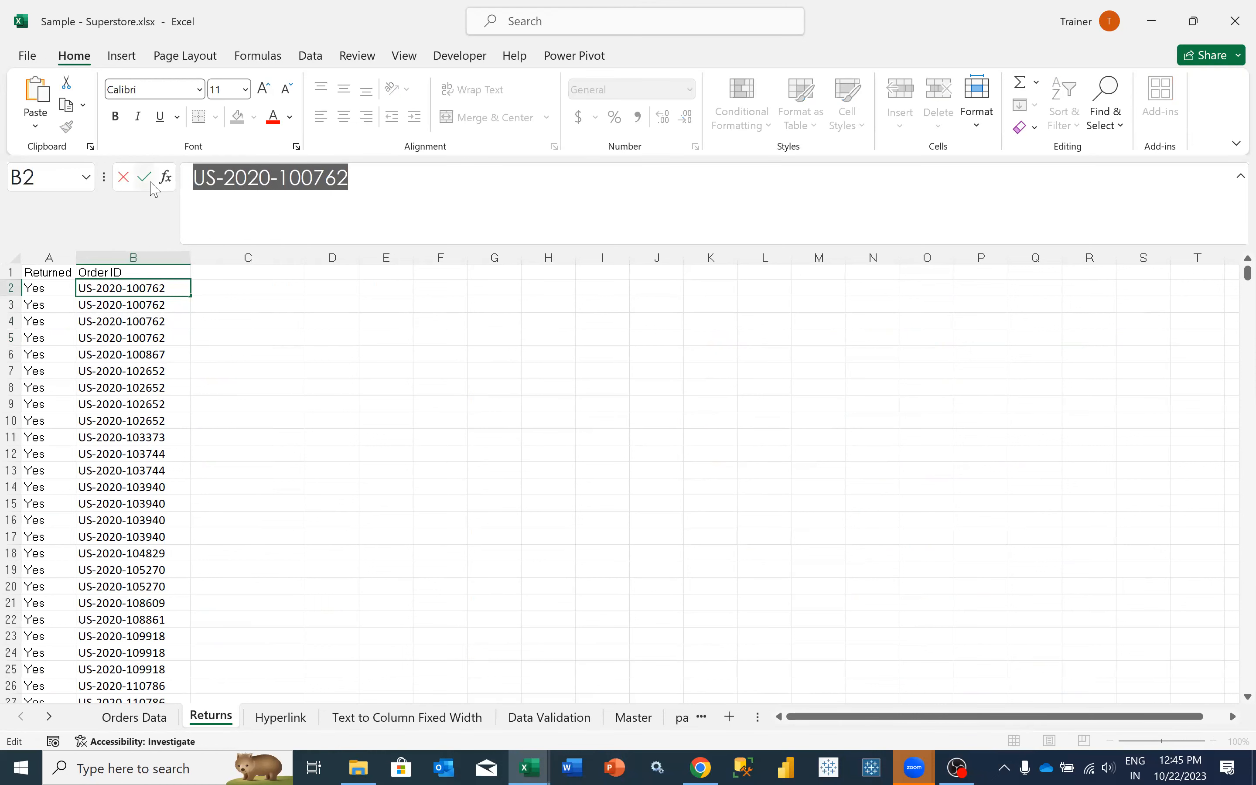
pyautogui.press('Tab')
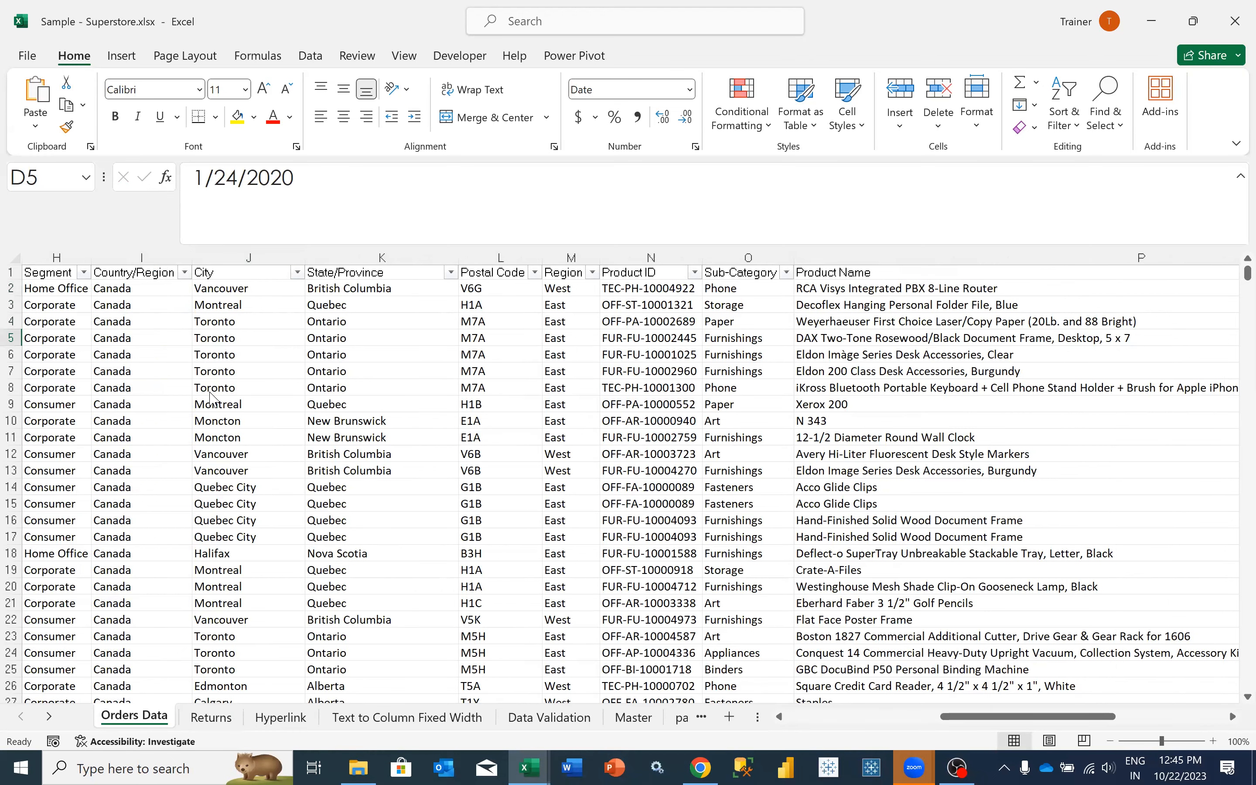
pyautogui.hscroll(-2, 231, 469)
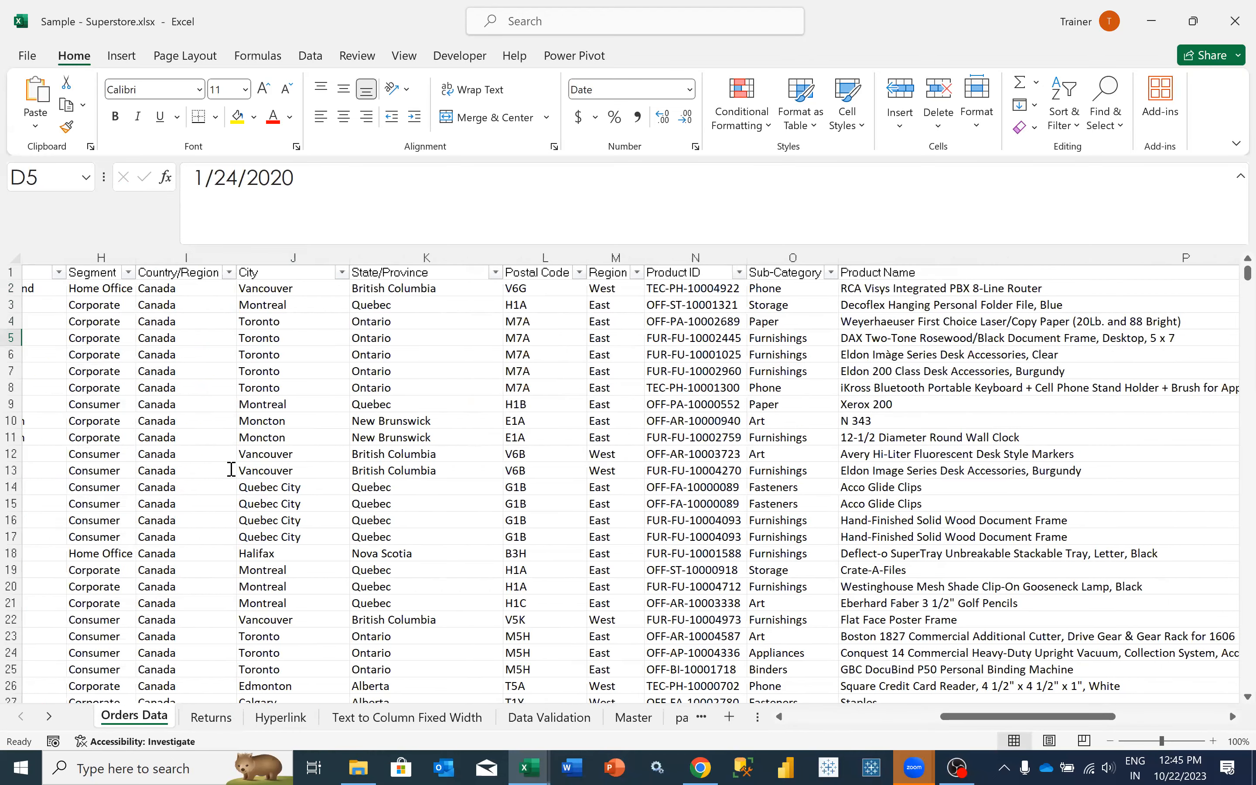
pyautogui.hscroll(-2, 270, 601)
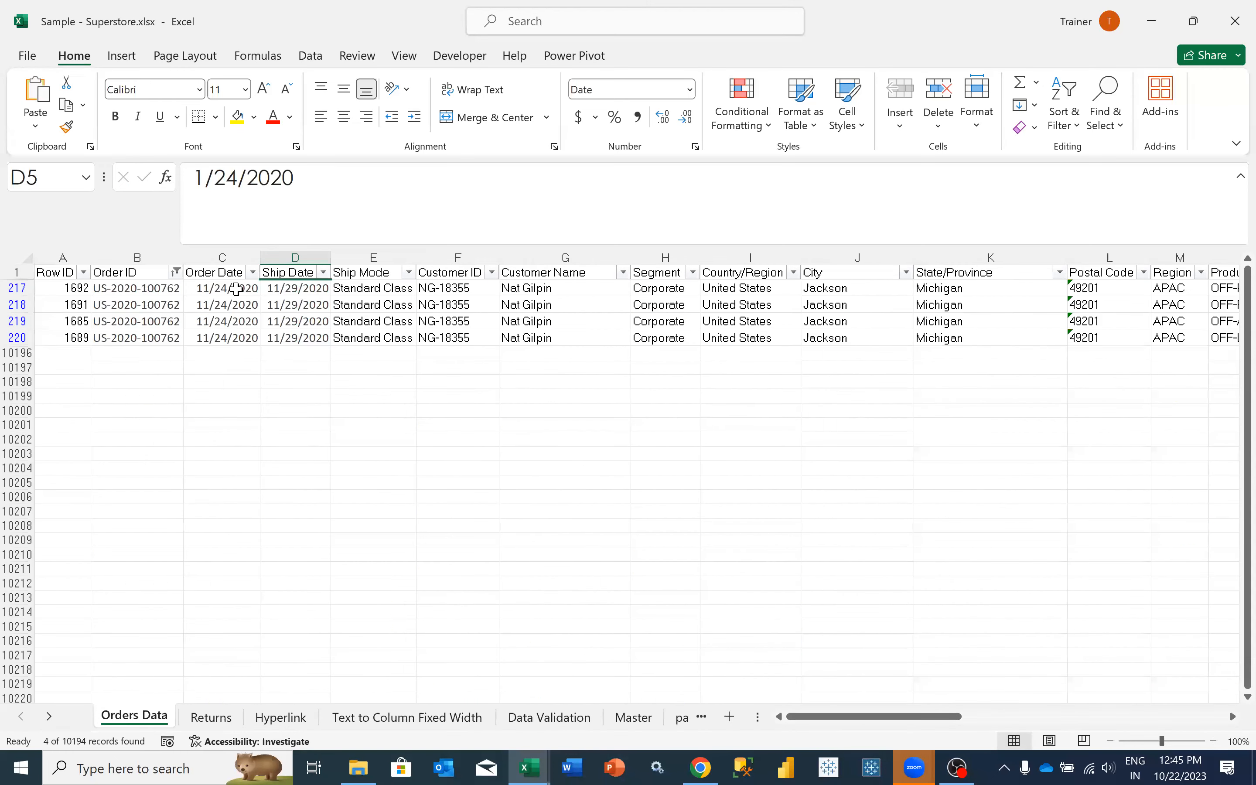
pyautogui.click(236, 289)
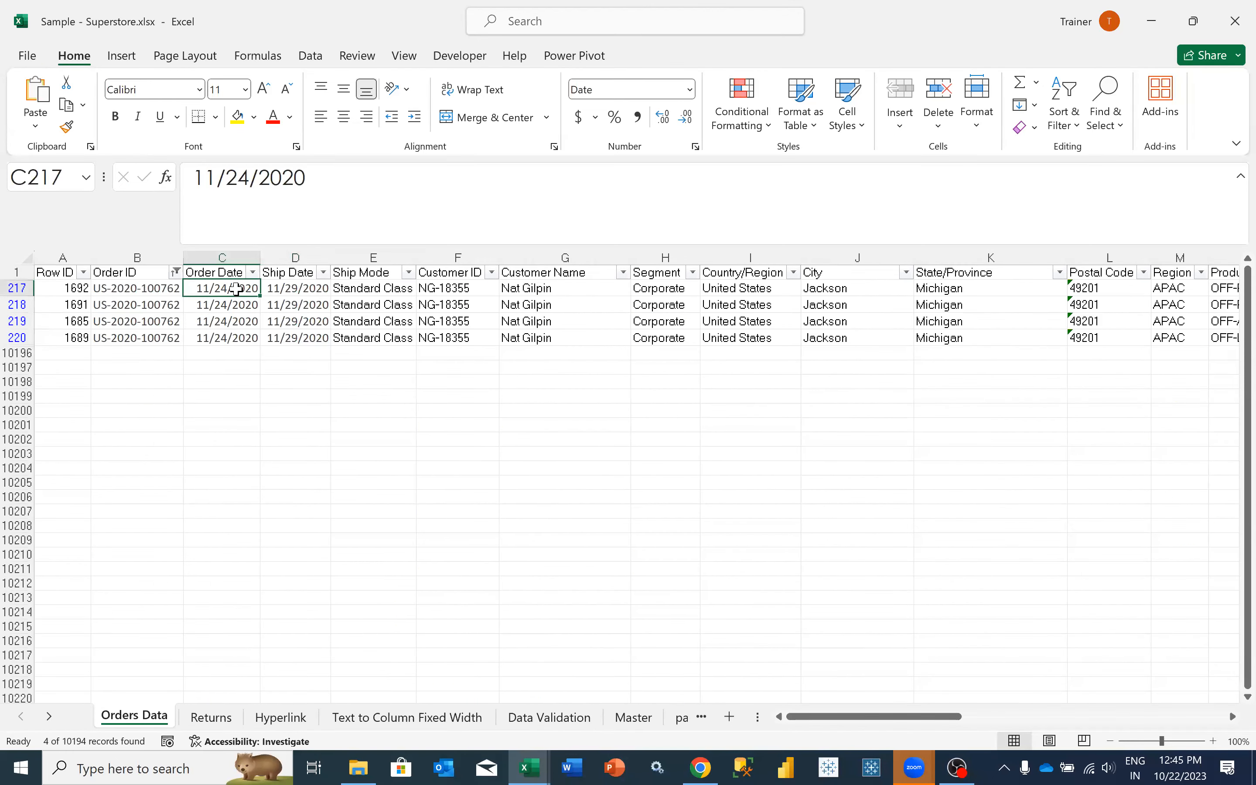
# - Review the details in the filtered order's first row and clear the Order ID filter
pyautogui.press('Right')
pyautogui.press('Right')
pyautogui.press('Right')
pyautogui.press('Right')
pyautogui.press('Right')
pyautogui.press('Right')
pyautogui.press('Right')
pyautogui.press('Right')
pyautogui.press('Right')
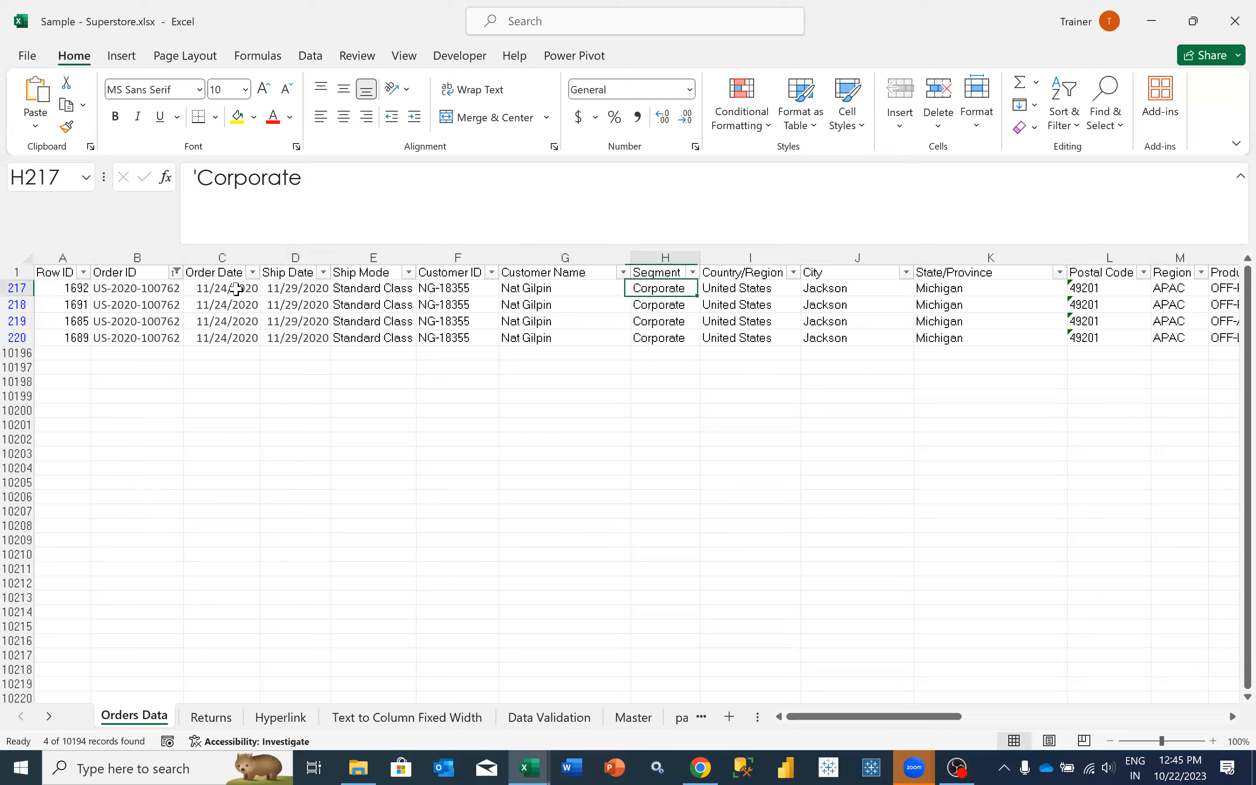
pyautogui.press('Left')
pyautogui.press('Left')
pyautogui.press('Left')
pyautogui.press('Left')
pyautogui.press('Left')
pyautogui.press('Left')
pyautogui.press('Left')
pyautogui.press('Left')
pyautogui.press('Left')
pyautogui.press('Left')
pyautogui.press('Left')
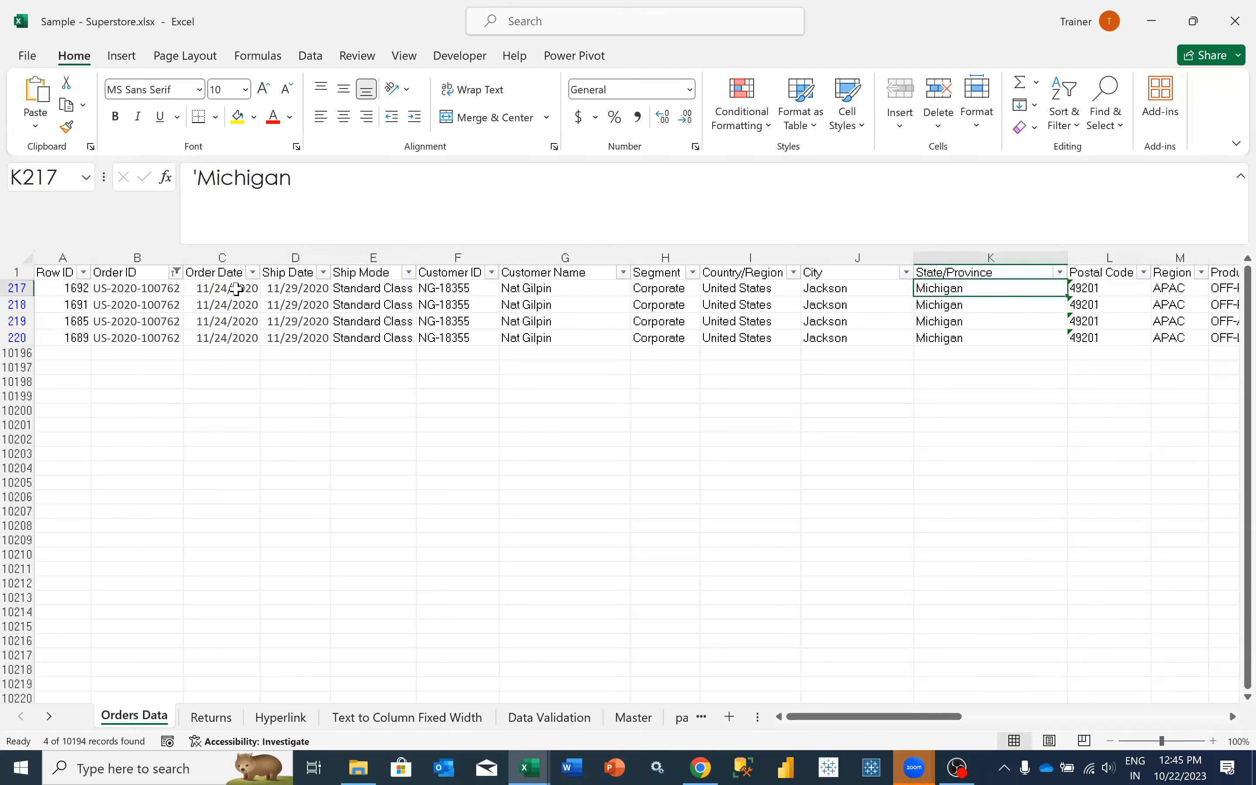
pyautogui.click(136, 269)
pyautogui.click(176, 272)
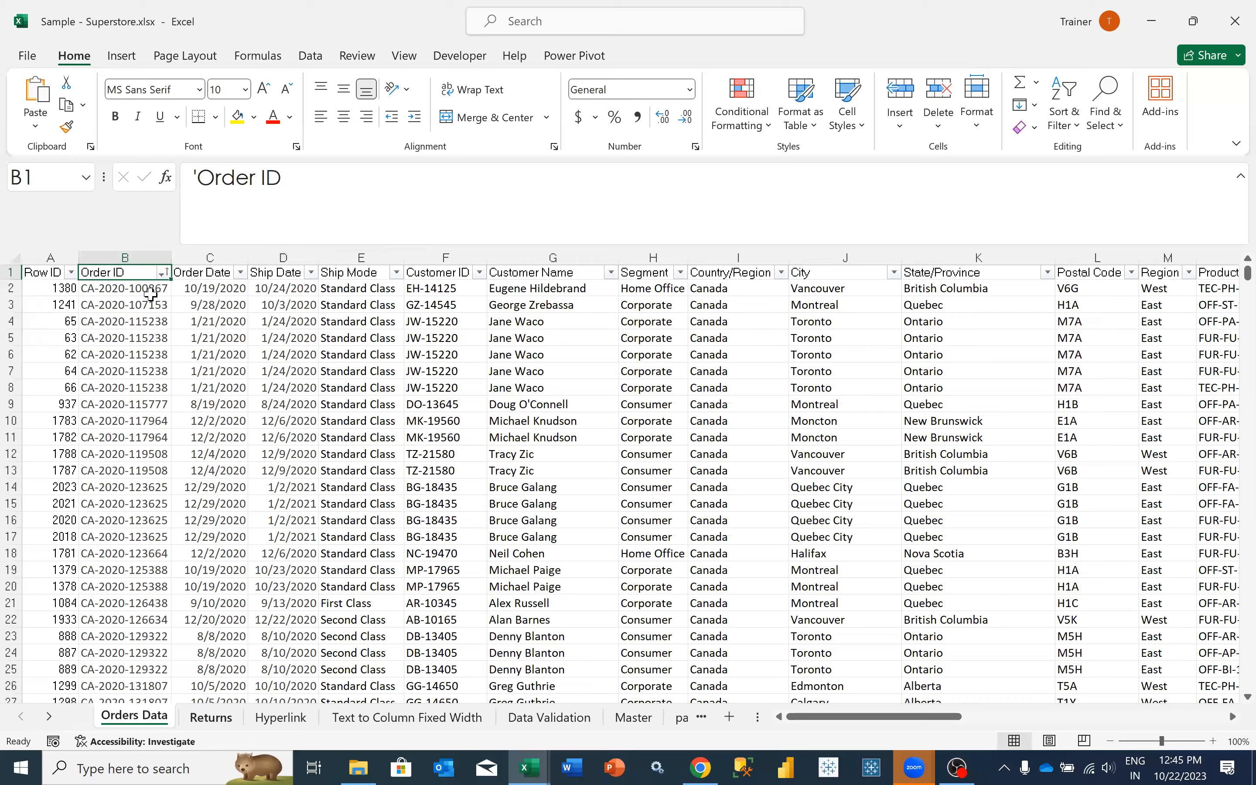
# - Examine the full extent of the Order ID column on the Returns sheet
pyautogui.hotkey('ctrl', 'pagedown')
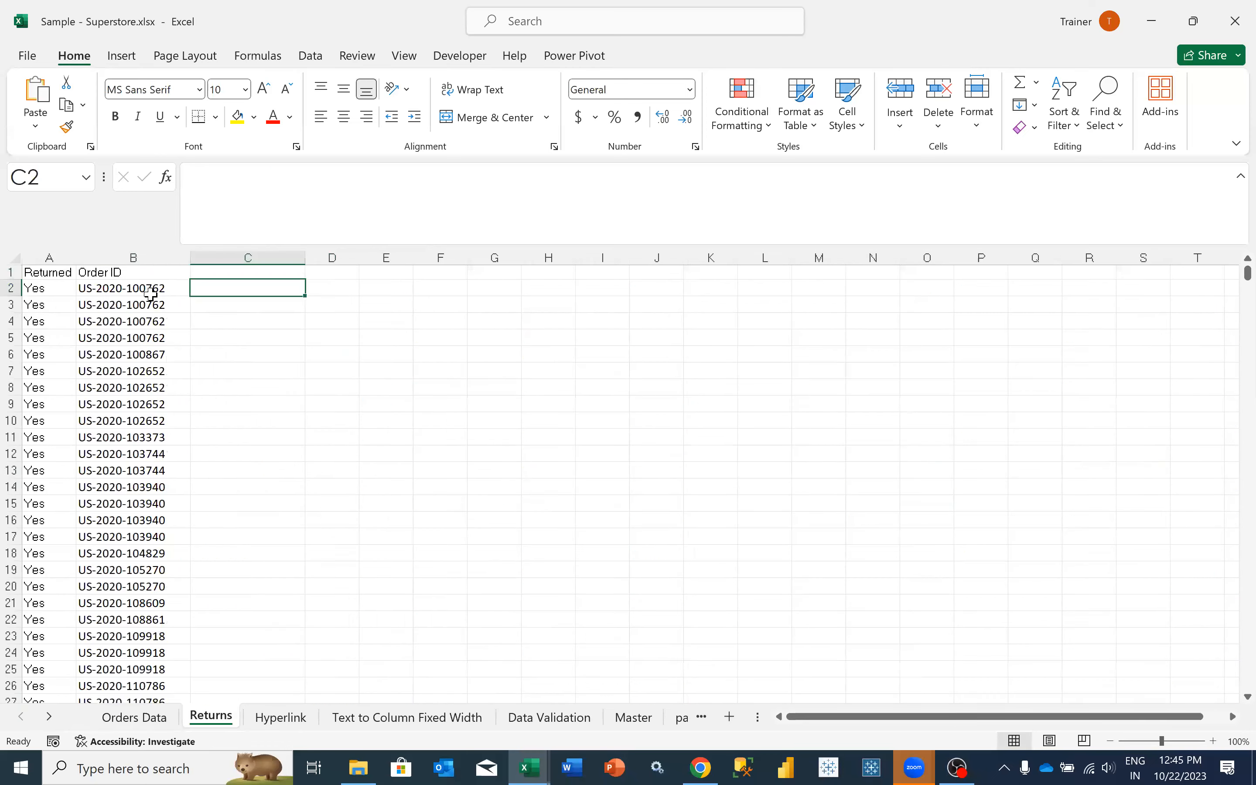
pyautogui.click(151, 294)
pyautogui.hotkey('ctrl', 'shift', 'Down')
pyautogui.hotkey('ctrl', 'Up')
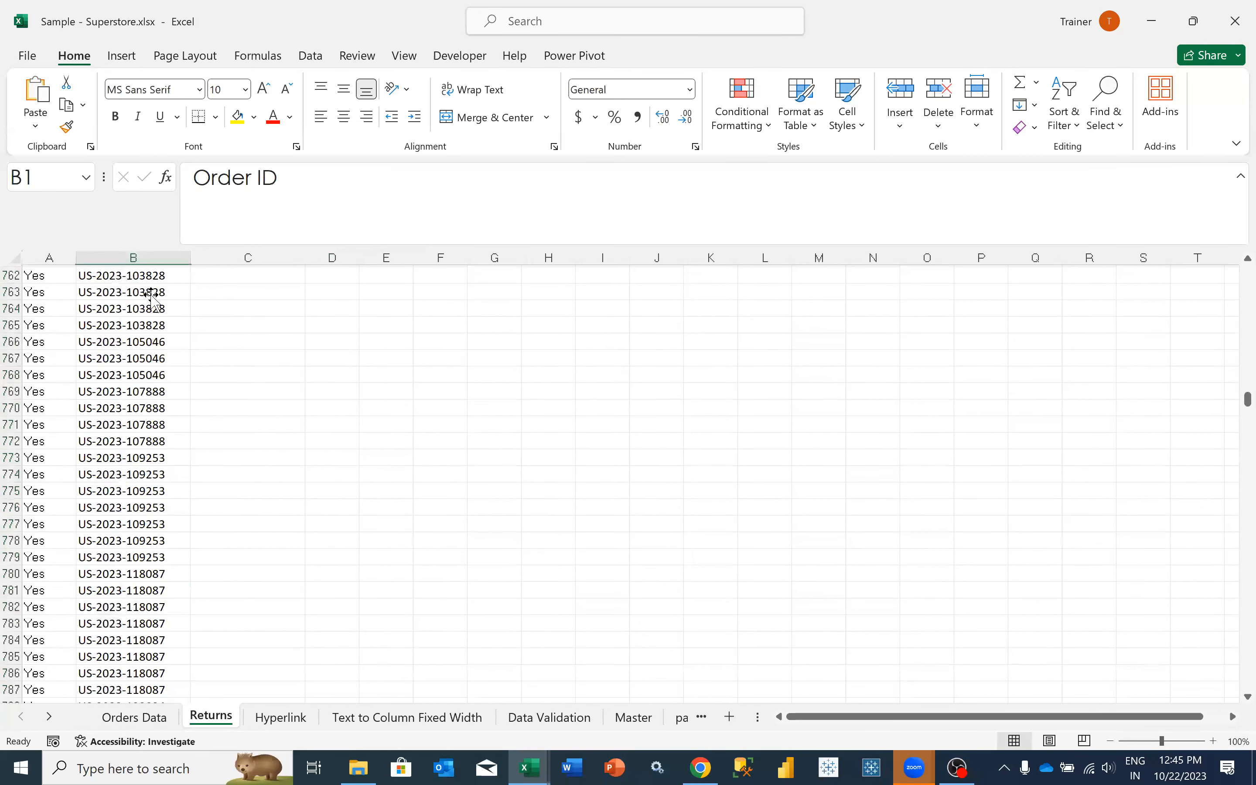
pyautogui.press('Down')
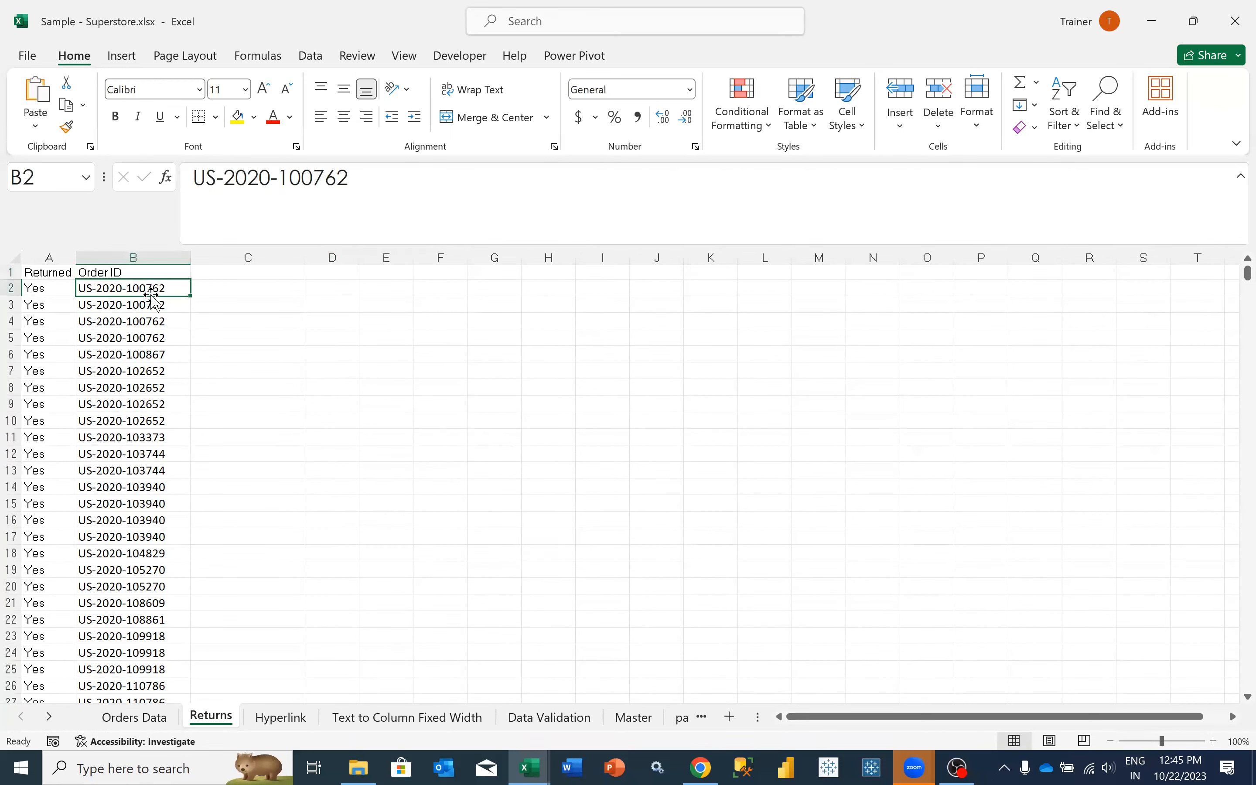
pyautogui.click(212, 289)
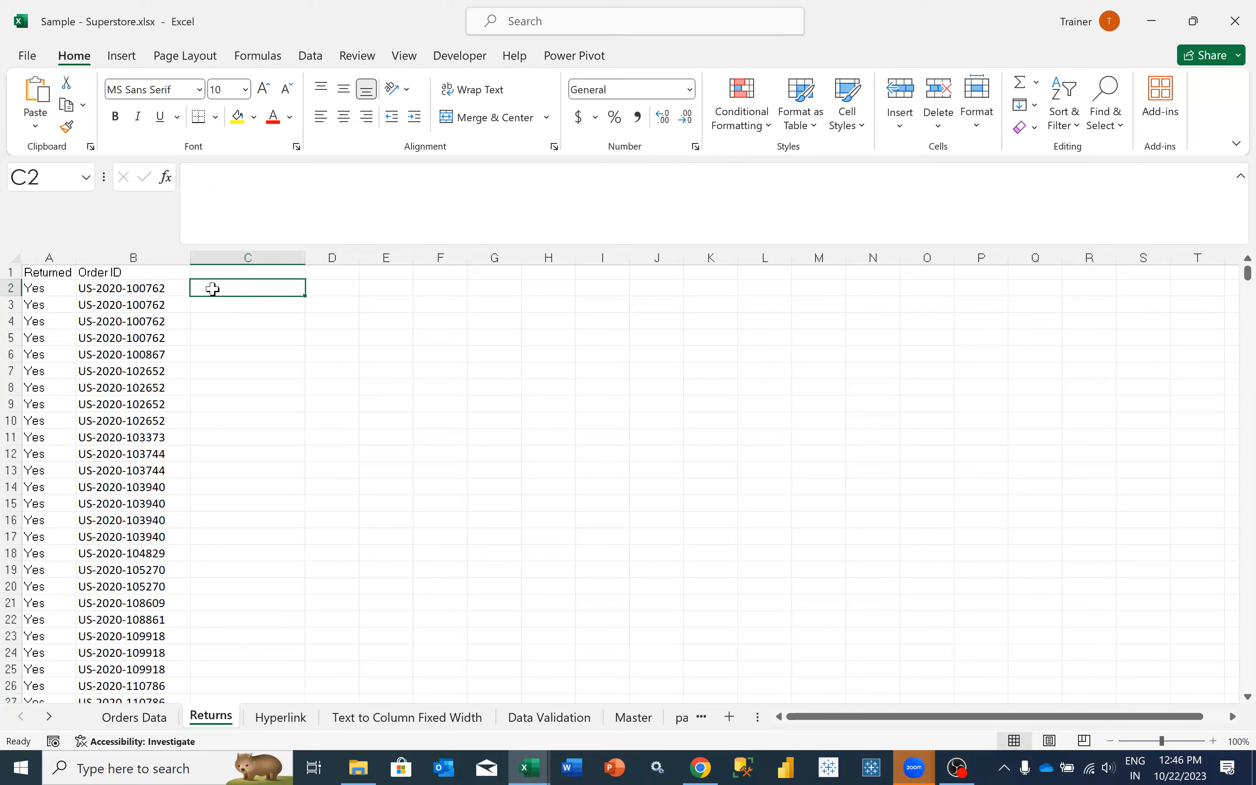
# - Inspect the repeated and distinct order IDs in the upper rows of column B
pyautogui.click(132, 261)
pyautogui.moveTo(126, 292); pyautogui.dragTo(137, 603)
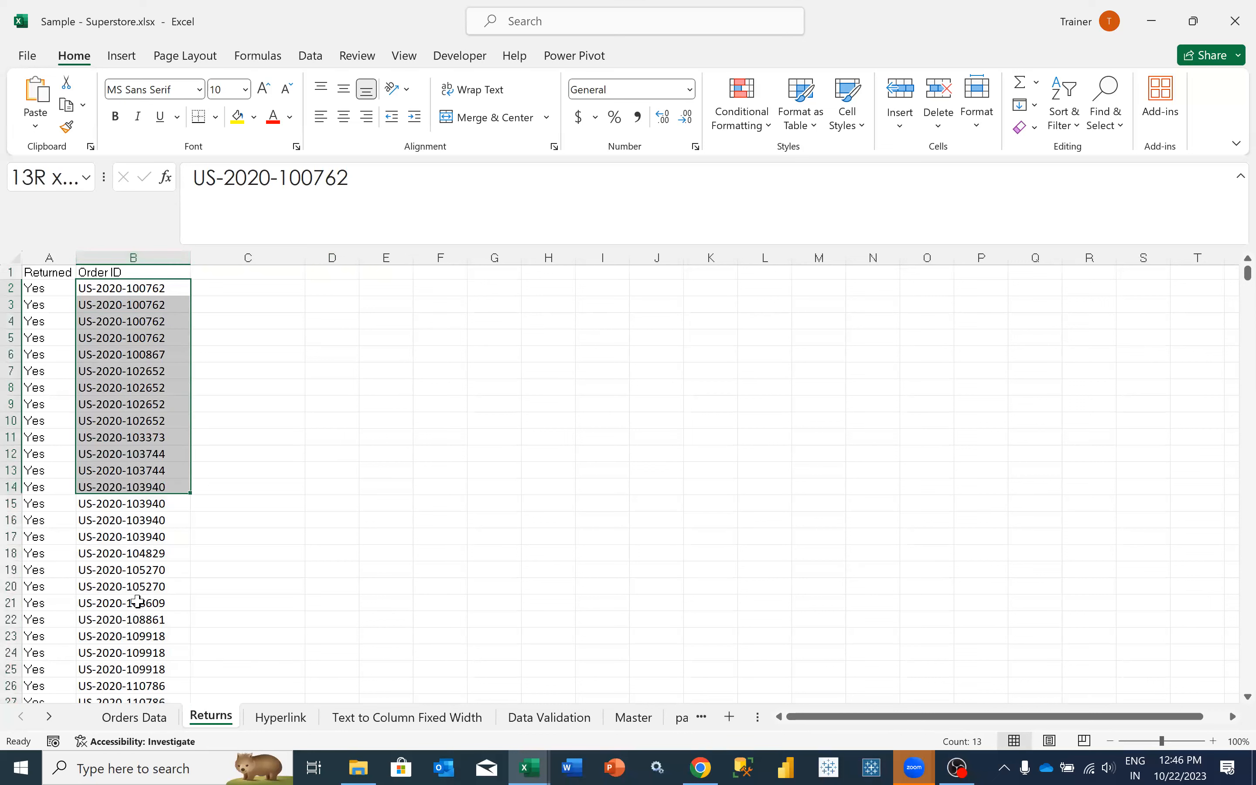
pyautogui.click(157, 292)
pyautogui.click(160, 303)
pyautogui.click(160, 321)
pyautogui.click(155, 371)
pyautogui.click(151, 437)
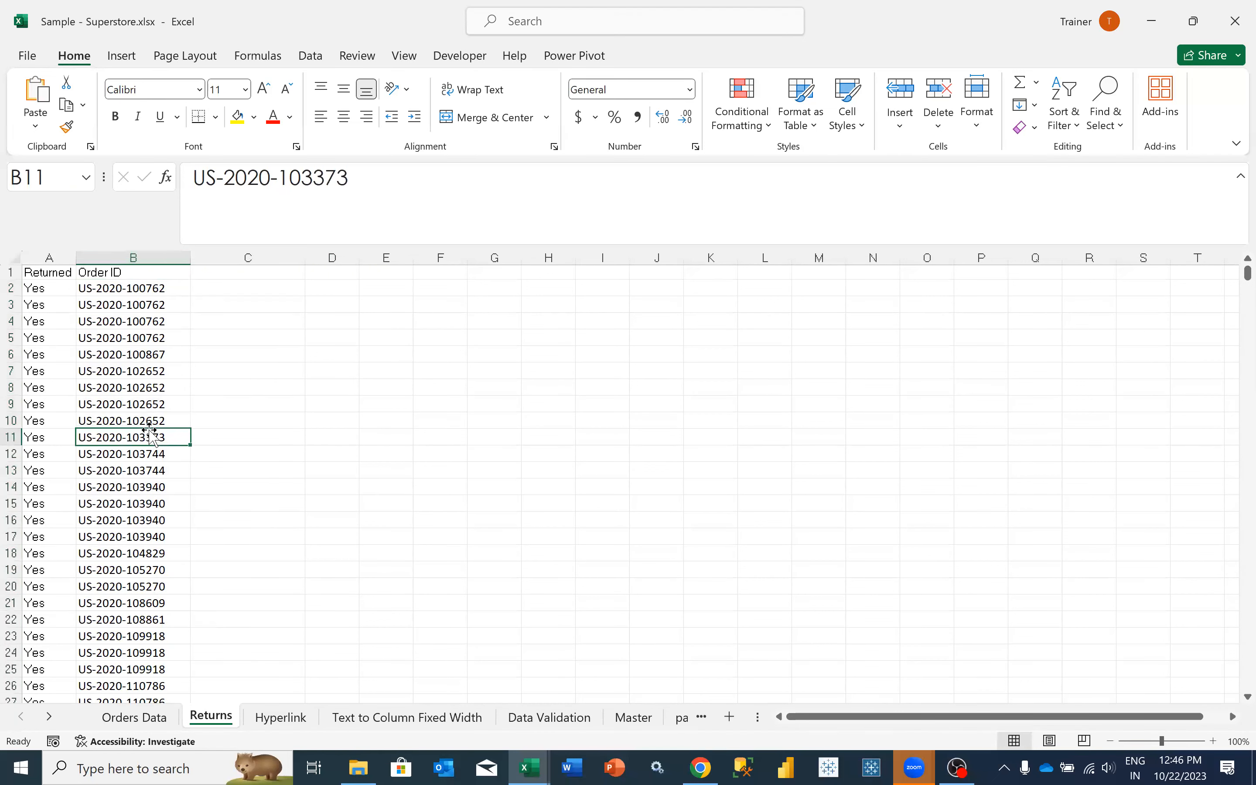
pyautogui.click(136, 471)
pyautogui.click(137, 488)
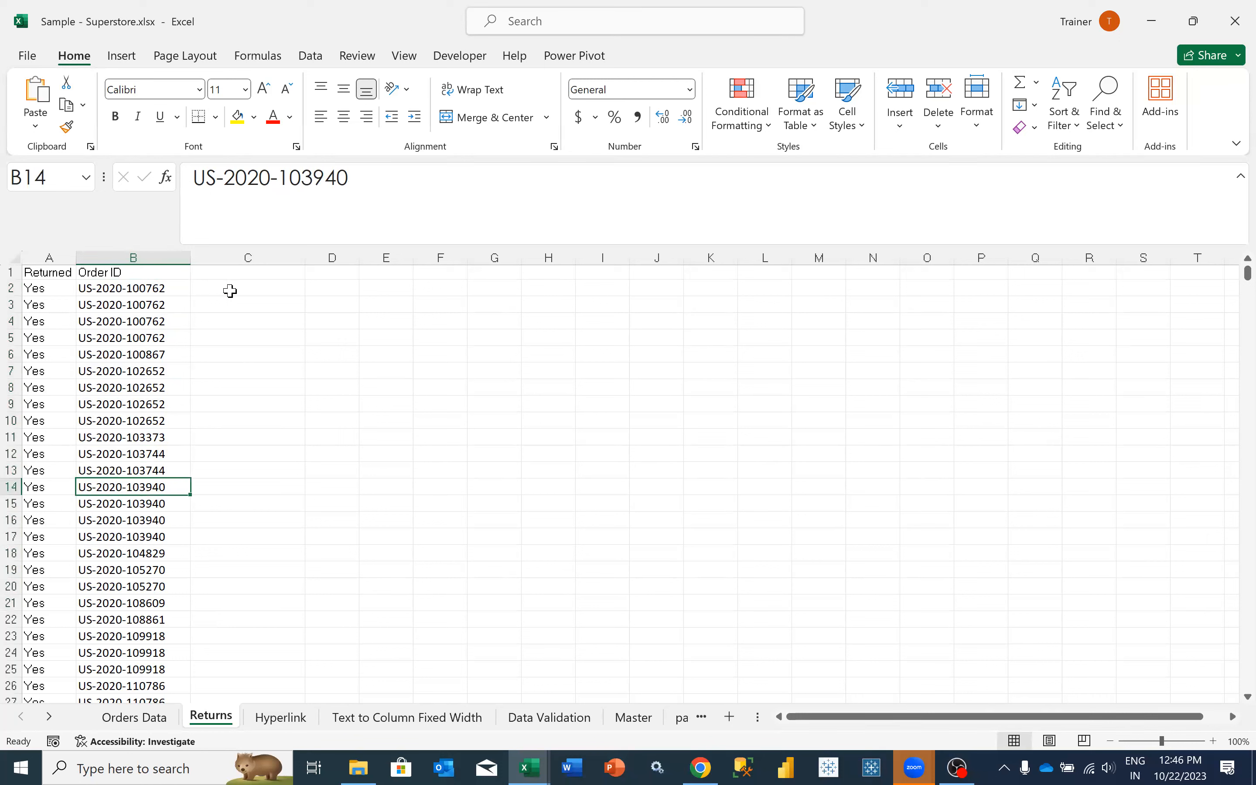
# - Copy the order IDs in B2:B13 and paste them transposed into row 2 starting at cell C2
pyautogui.click(283, 294)
pyautogui.moveTo(174, 297); pyautogui.dragTo(161, 464)
pyautogui.hotkey('ctrl', 'c')
pyautogui.click(293, 275)
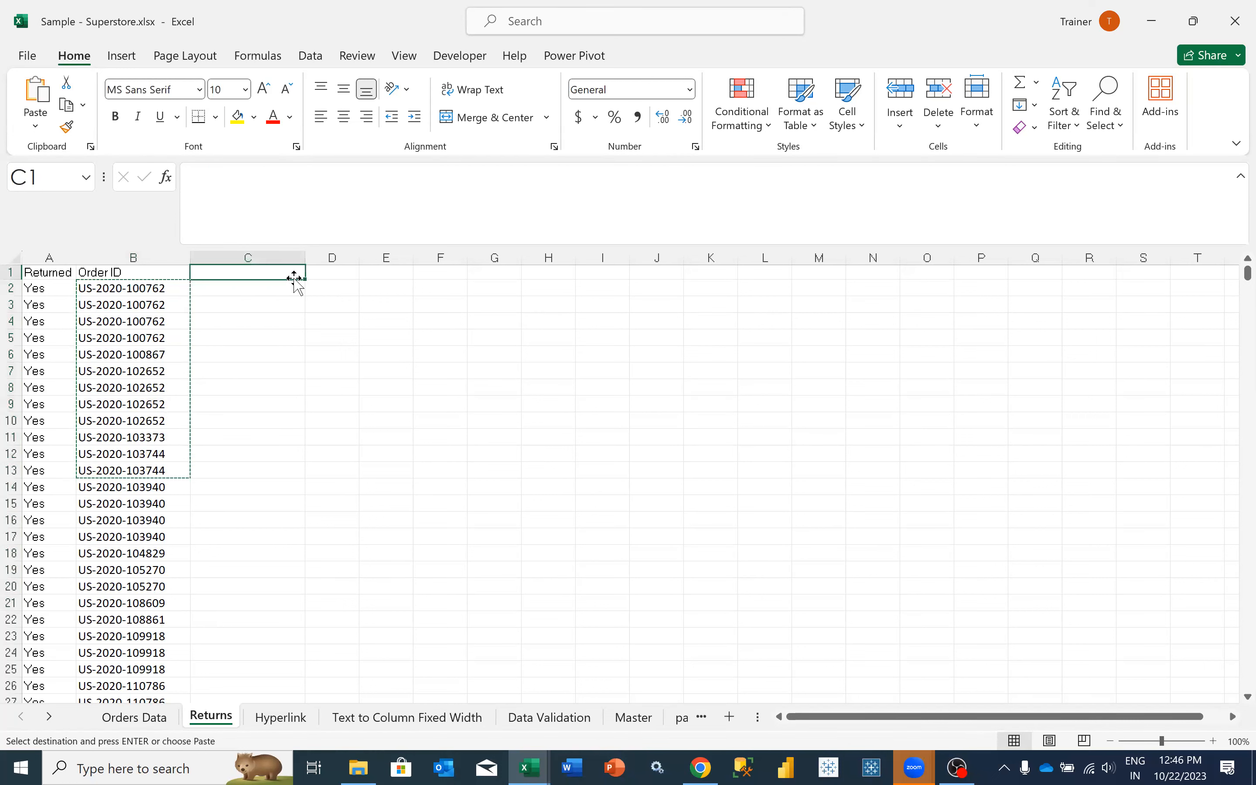
pyautogui.click(280, 288)
pyautogui.rightClick(280, 289)
pyautogui.moveTo(464, 360)
pyautogui.click(527, 549)
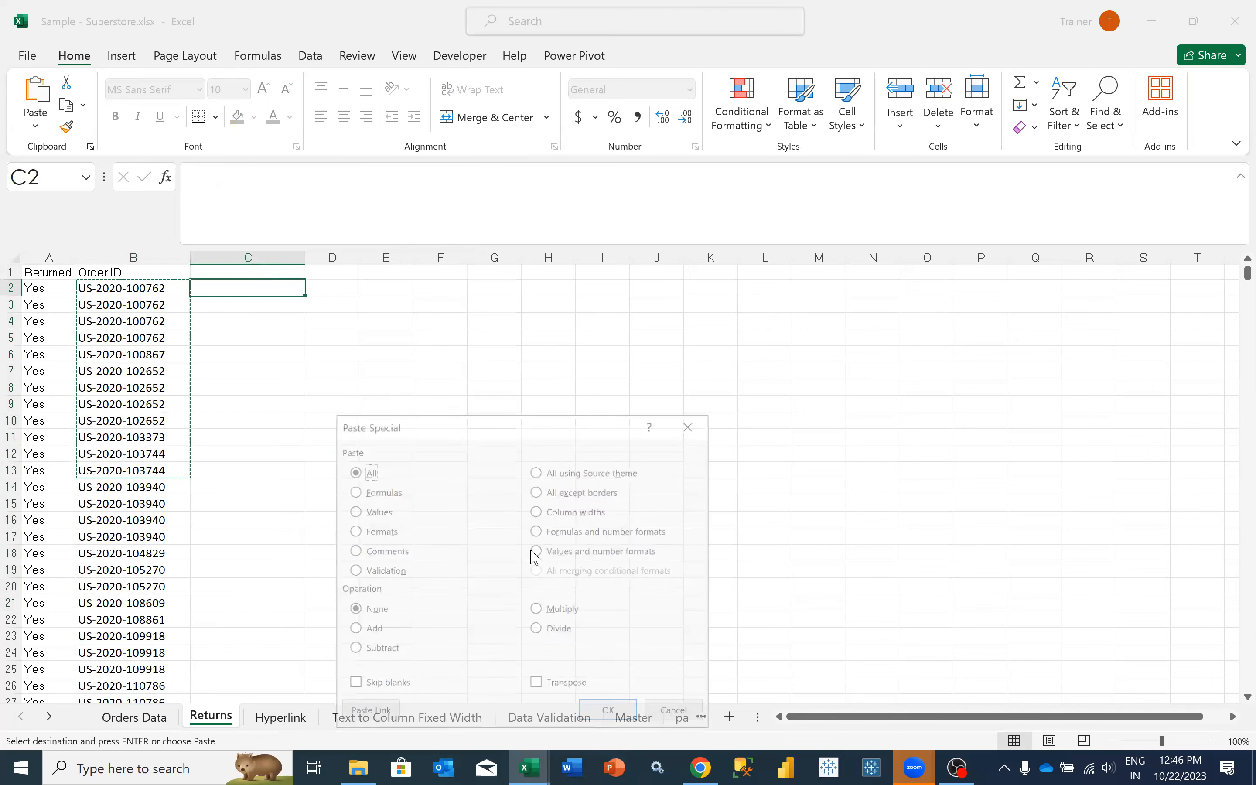
pyautogui.click(546, 688)
pyautogui.click(611, 713)
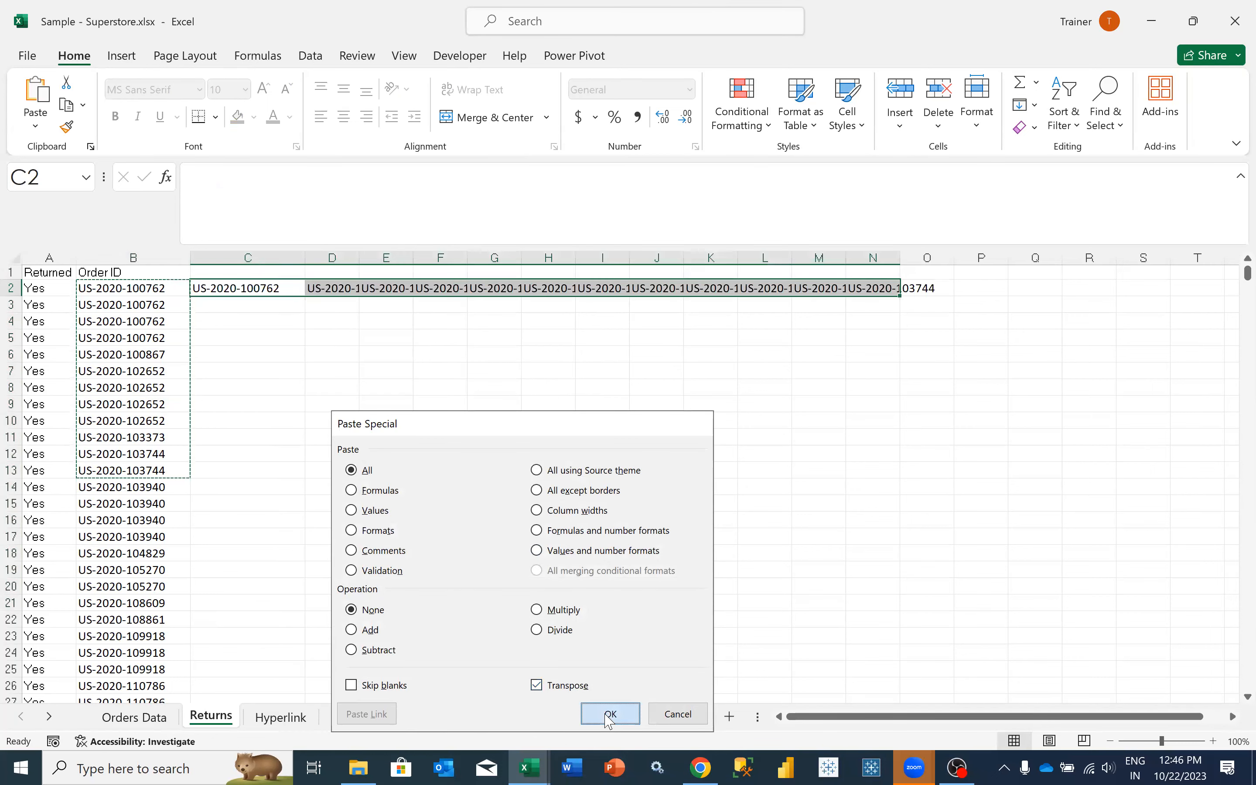
# - Clear the contents of the transposed order IDs in row 2, range C2:O2
pyautogui.click(280, 300)
pyautogui.moveTo(254, 289); pyautogui.dragTo(896, 287)
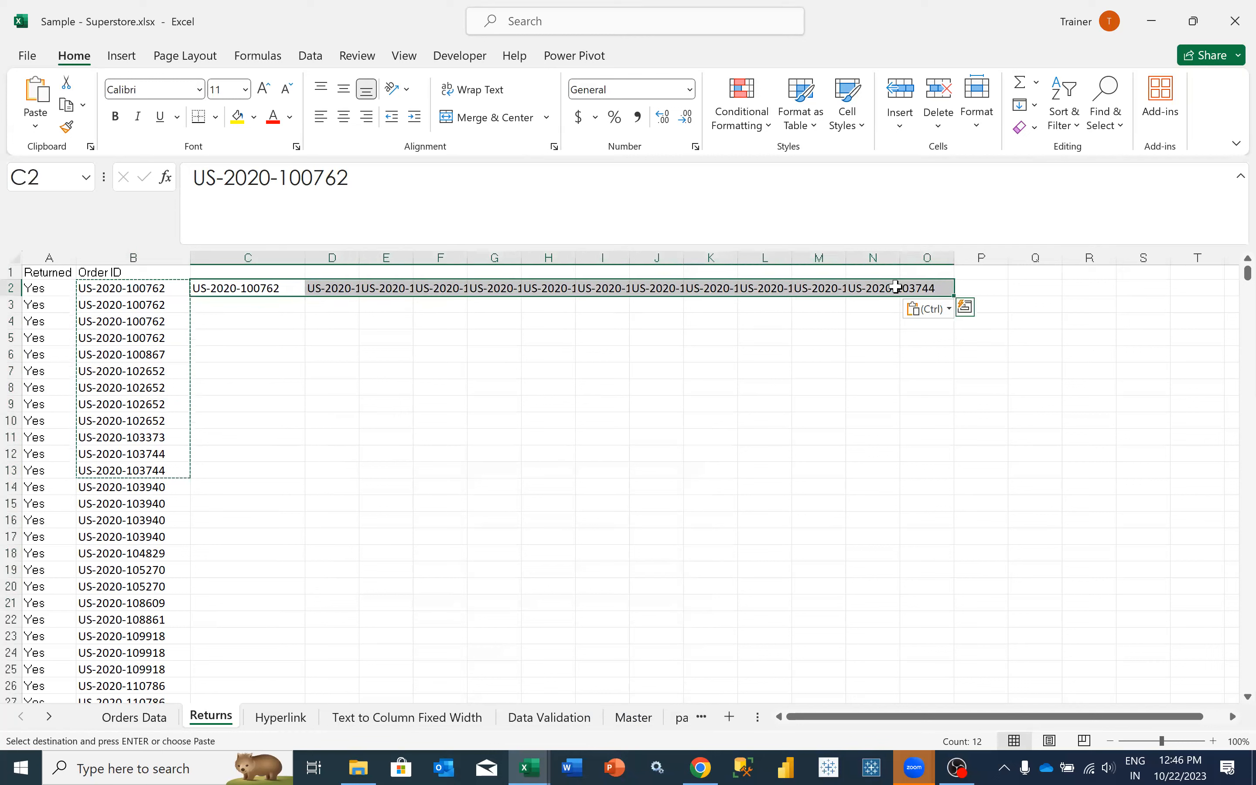
pyautogui.rightClick(778, 289)
pyautogui.click(830, 440)
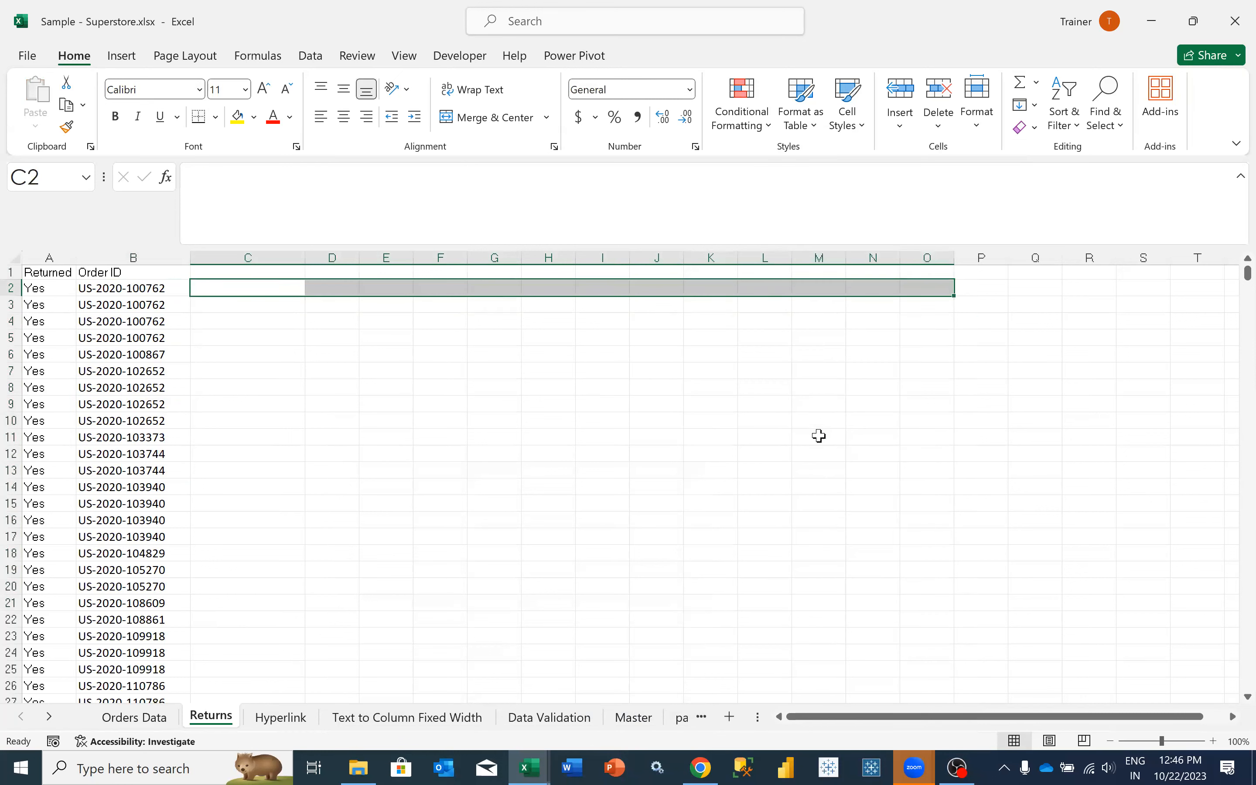
# - Start a VLOOKUP formula in cell C2 of Returns with B2 as the lookup value
pyautogui.click(112, 304)
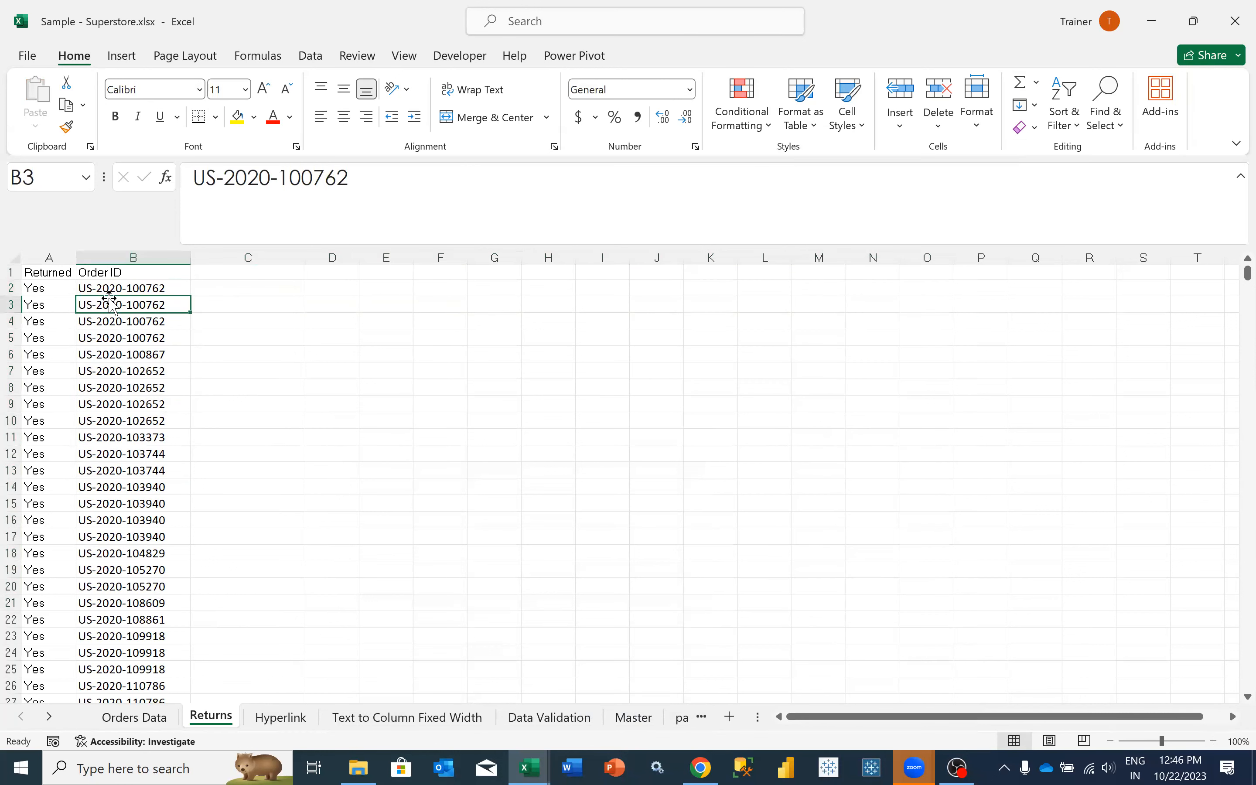
pyautogui.click(218, 284)
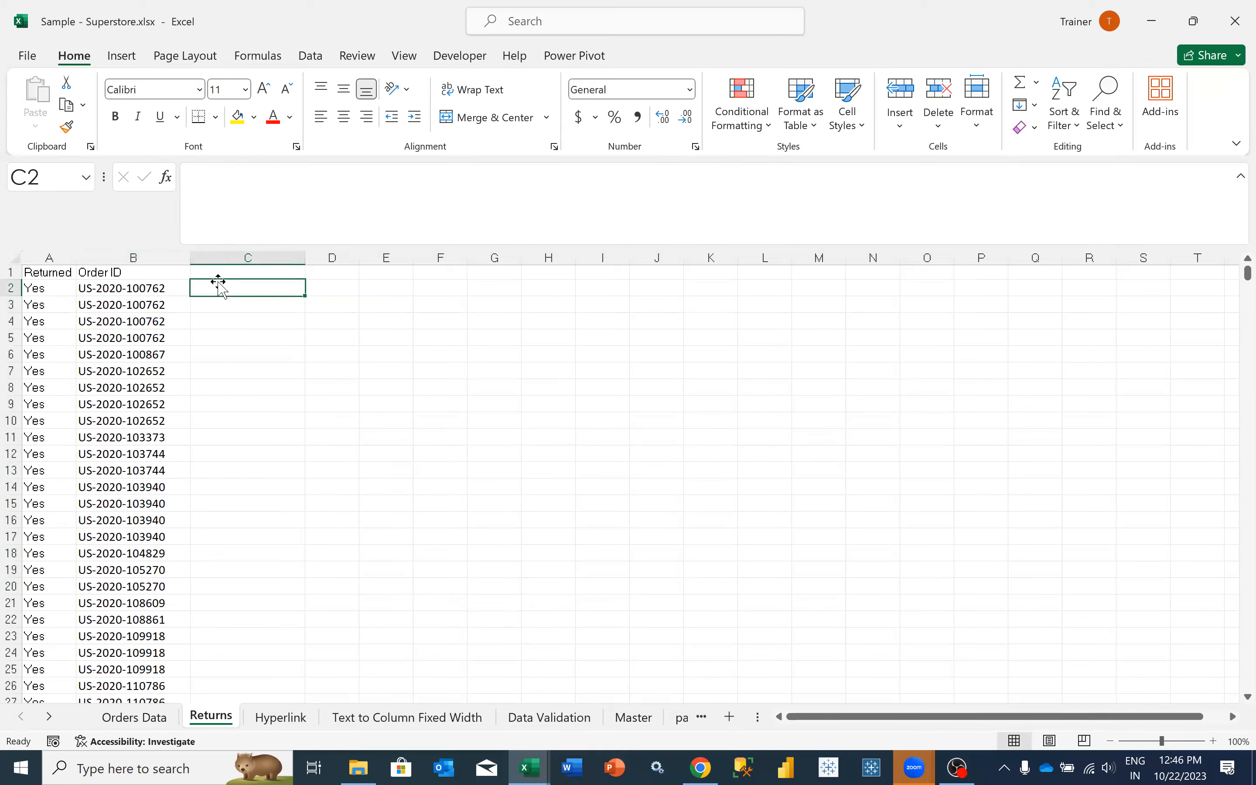
pyautogui.write('=VLO')
pyautogui.press('Tab')
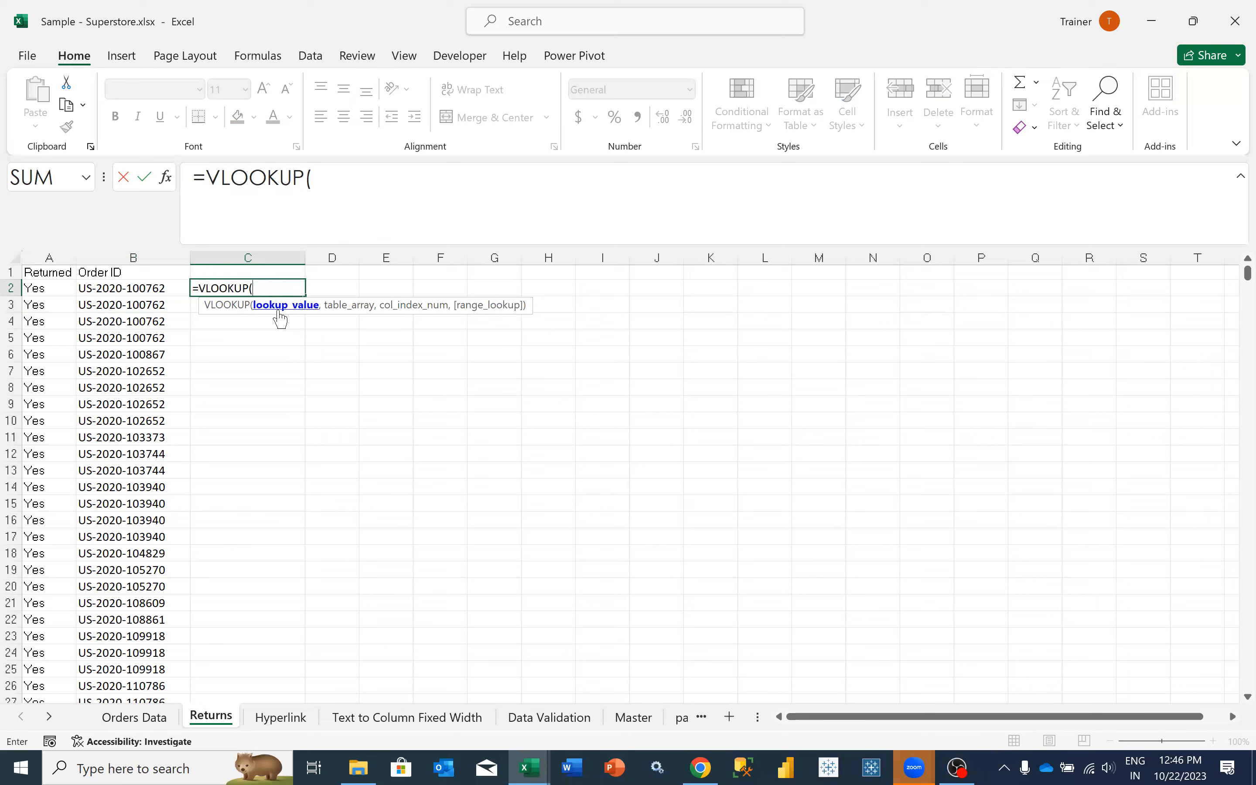
pyautogui.click(99, 289)
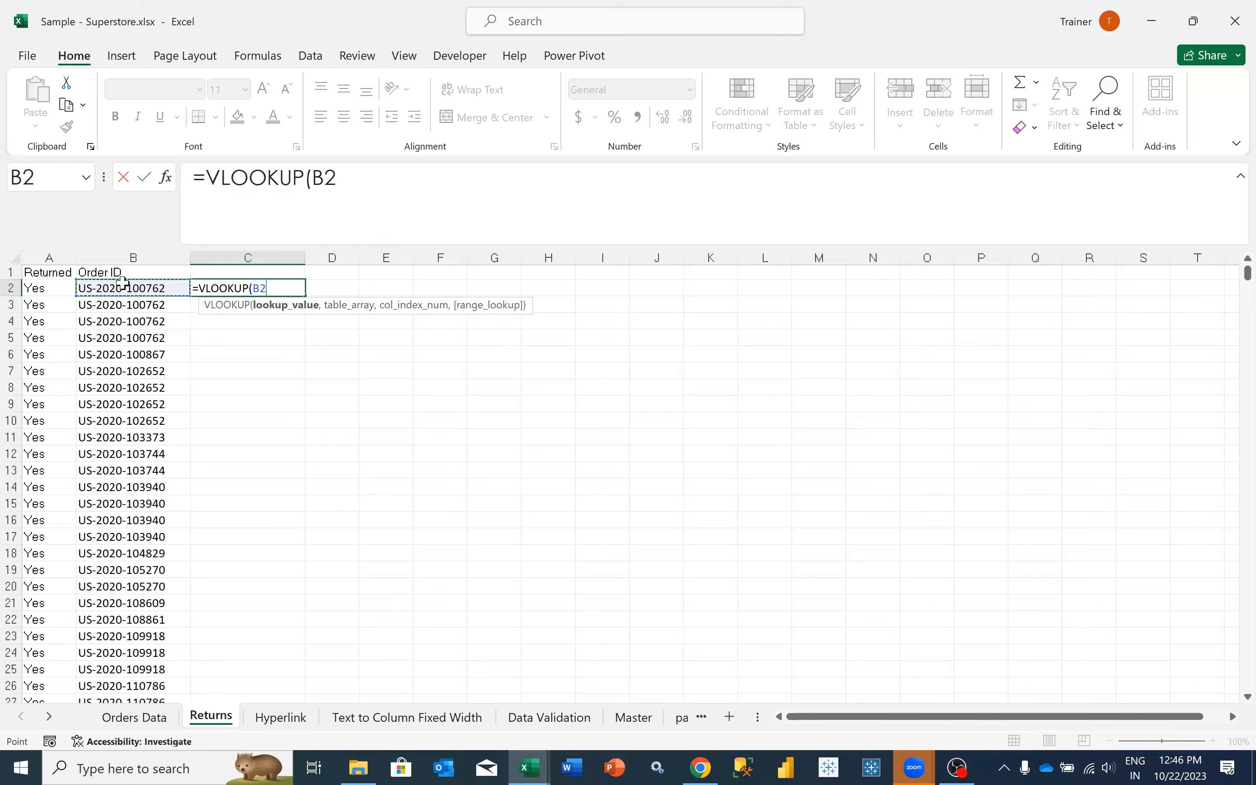
pyautogui.write(',')
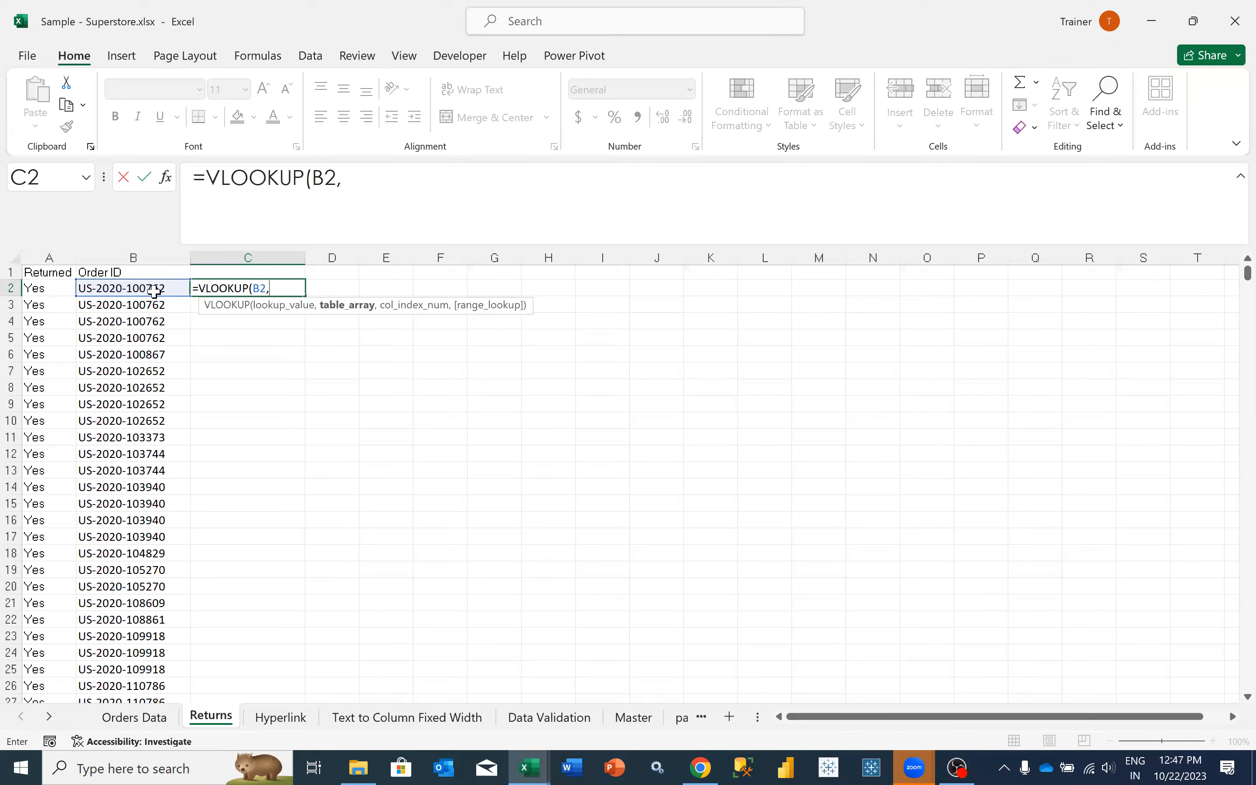
# - Start the VLOOKUP's table array reference at cell B2 of the Orders Data sheet
pyautogui.click(127, 722)
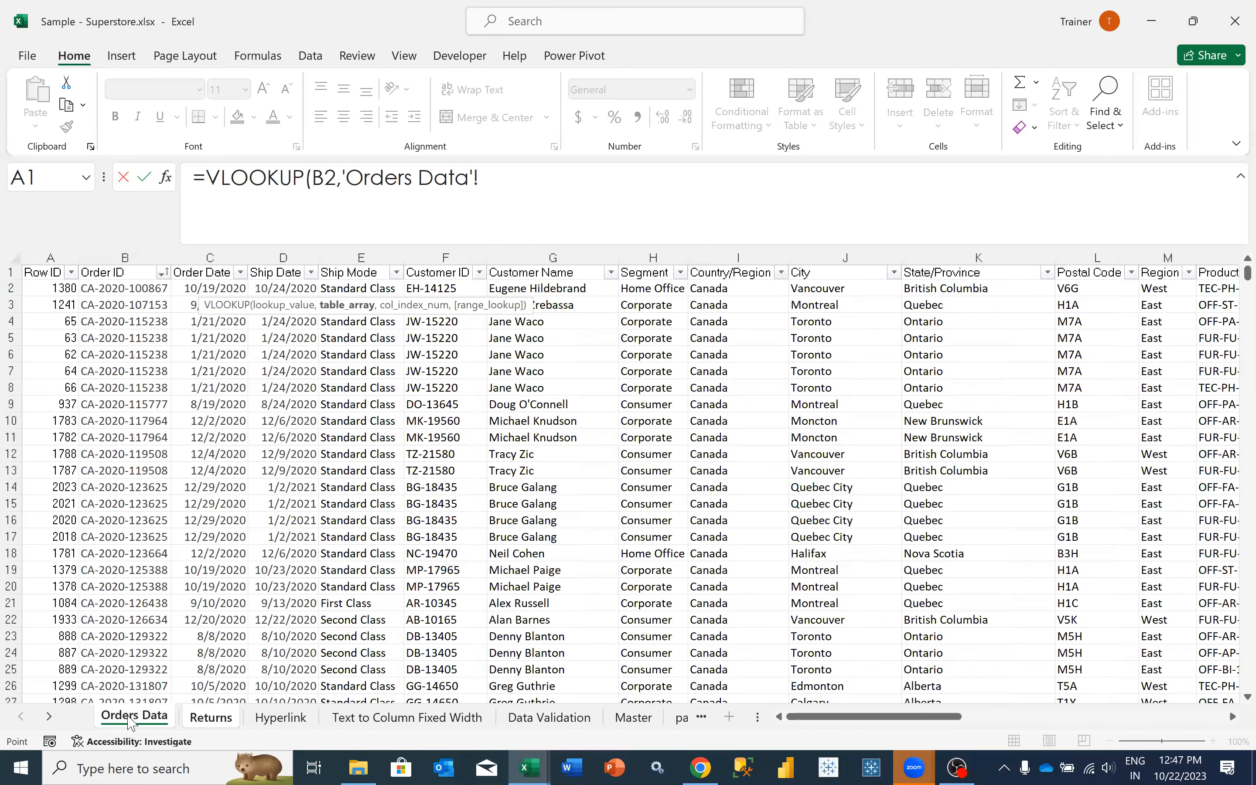
pyautogui.click(137, 287)
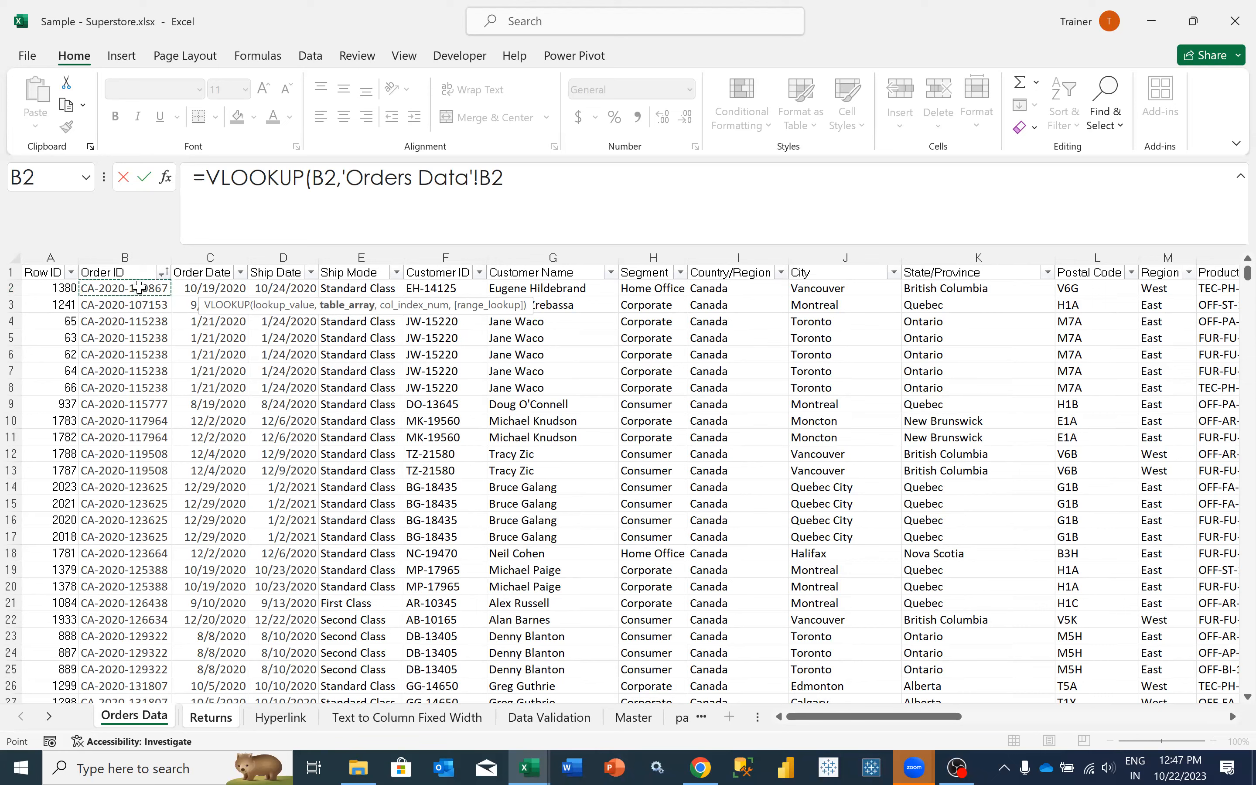
pyautogui.moveTo(140, 289); pyautogui.dragTo(156, 464)
pyautogui.click(120, 289)
pyautogui.hotkey('shift', 'Right')
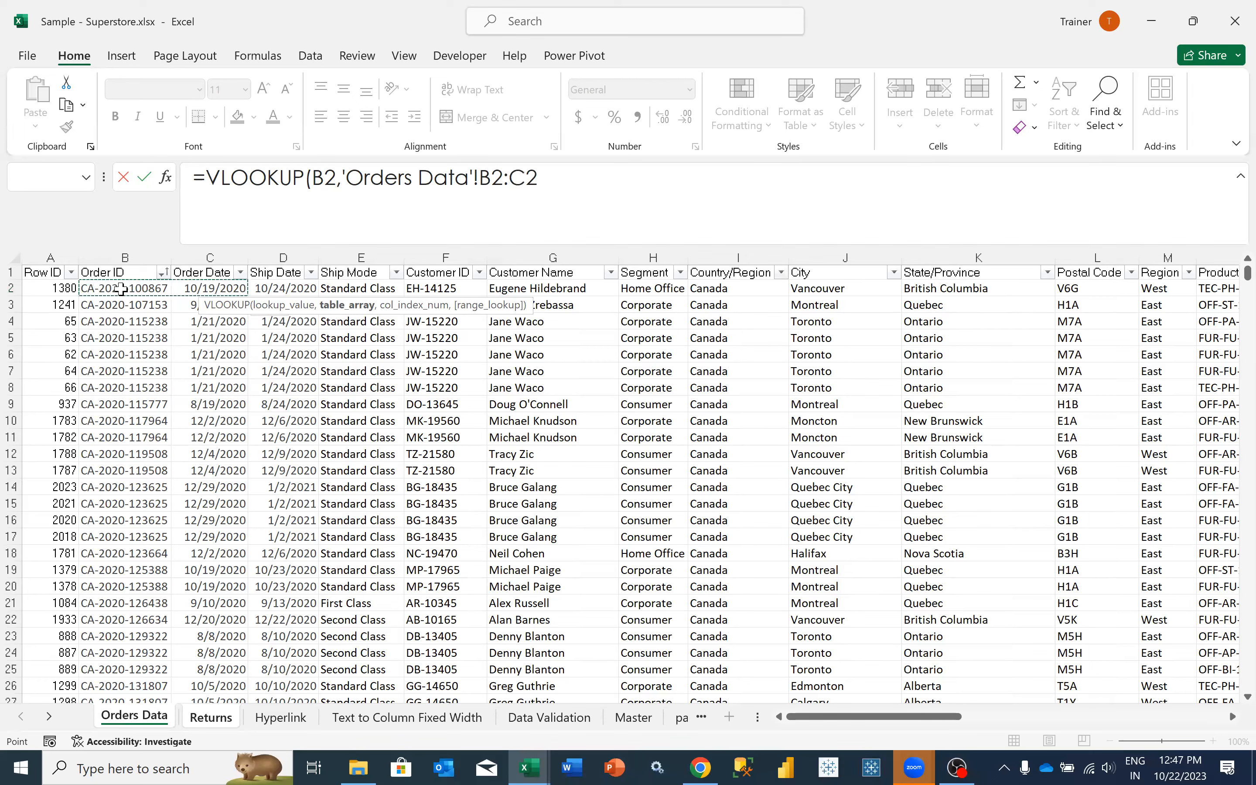
pyautogui.hotkey('ctrl', 'shift', 'Right')
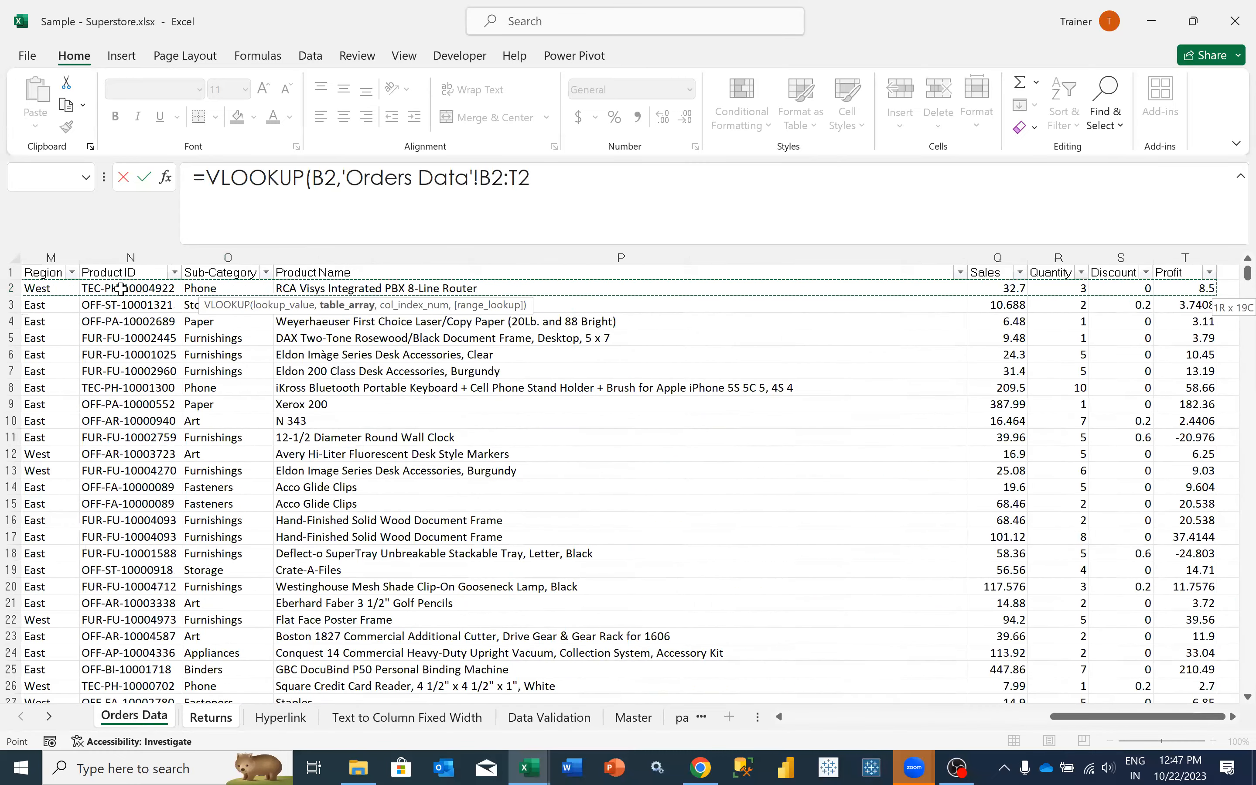
pyautogui.press('Left')
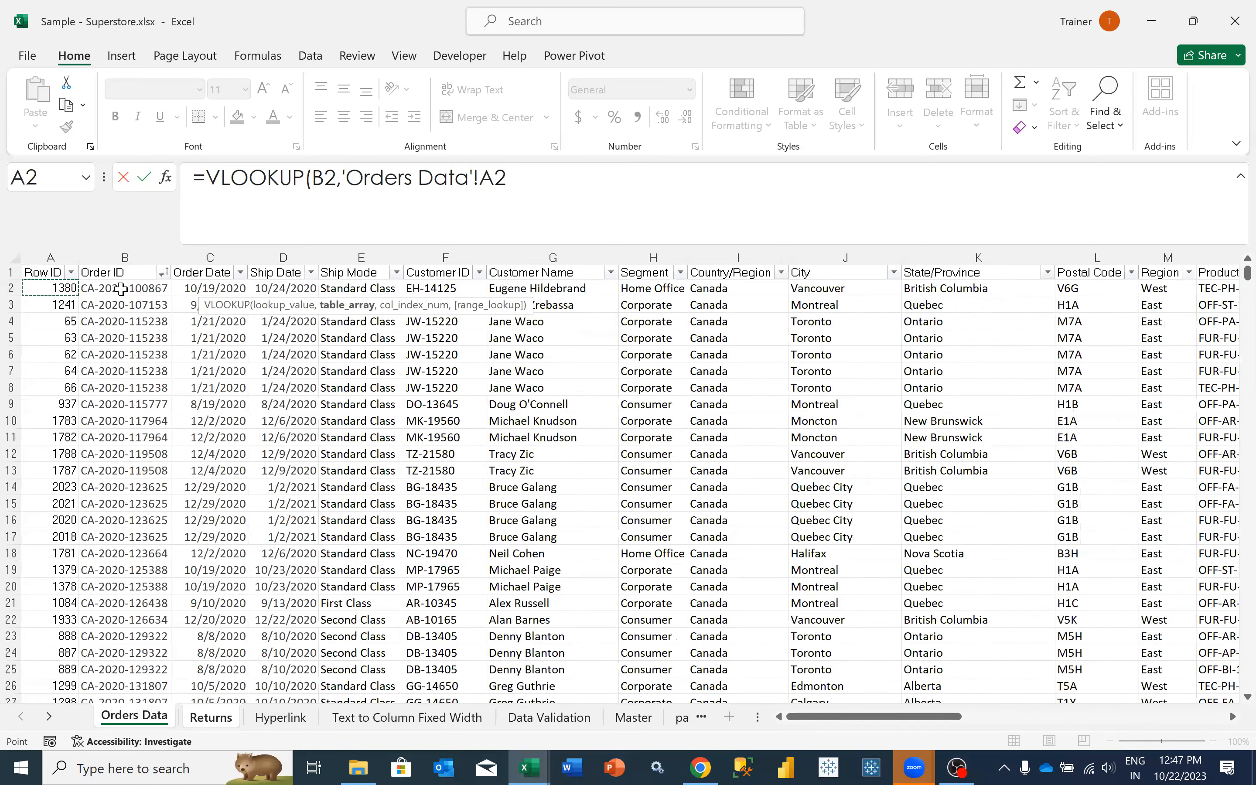
pyautogui.press('Right')
# - Extend the table array over the Order ID and Order Date columns to B2:C10195 and make the reference absolute
pyautogui.hotkey('shift', 'Right')
pyautogui.hotkey('ctrl', 'shift', 'Down')
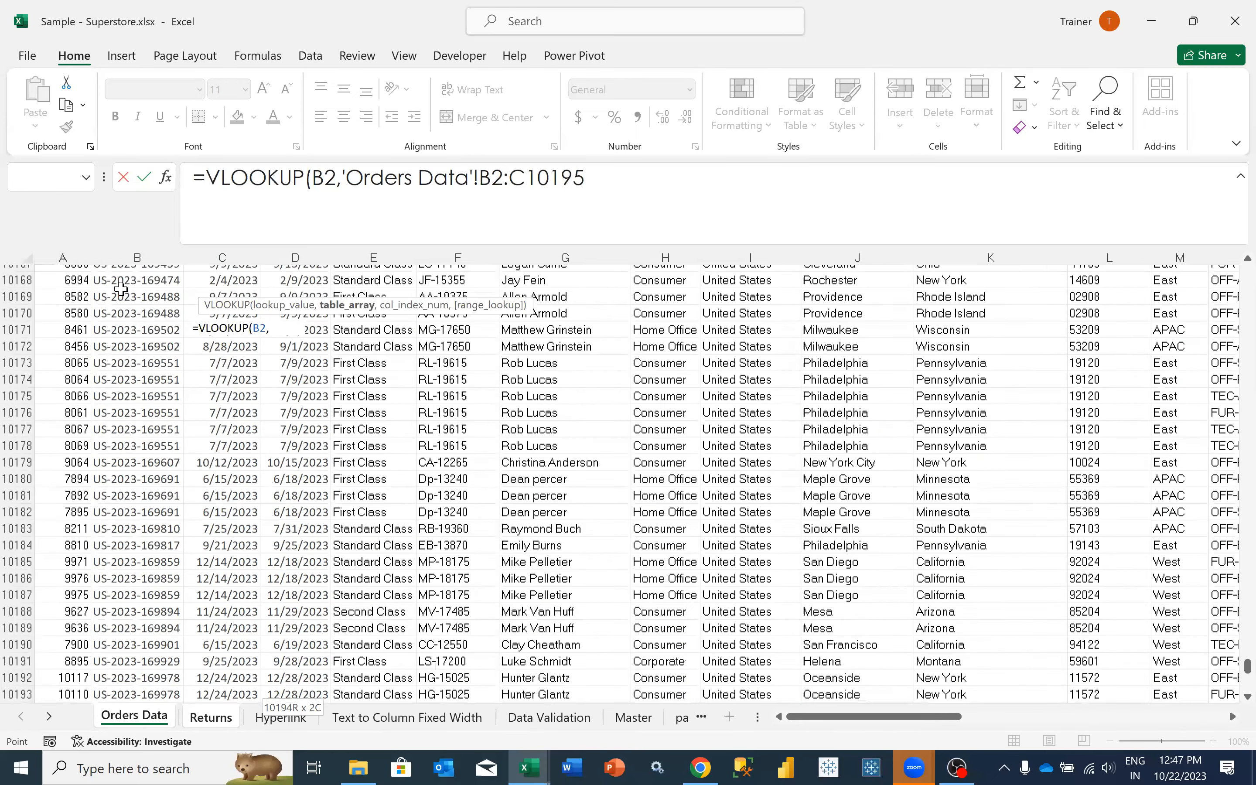
pyautogui.hotkey('ctrl', 'shift', 'Down')
pyautogui.hotkey('ctrl', 'shift', 'Up')
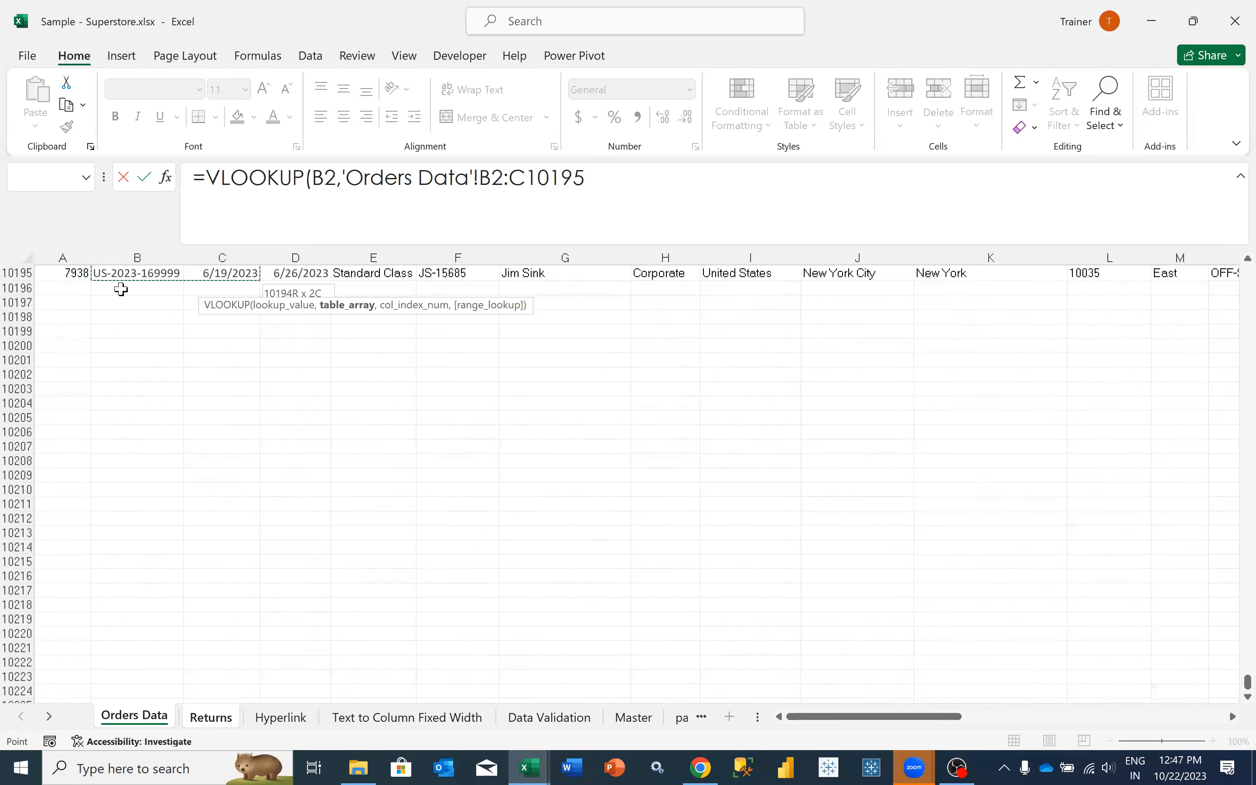
pyautogui.scroll(1, 121, 290)
pyautogui.scroll(2, 121, 289)
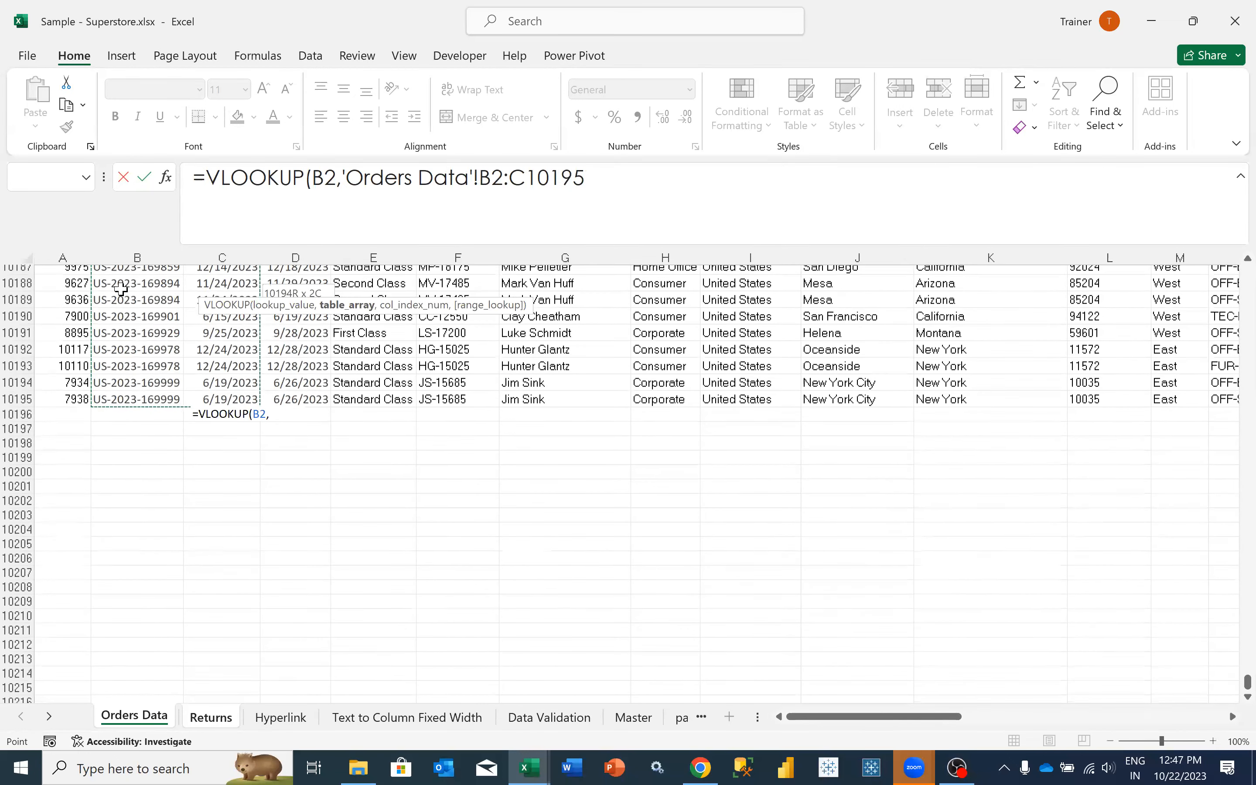
pyautogui.press('F4')
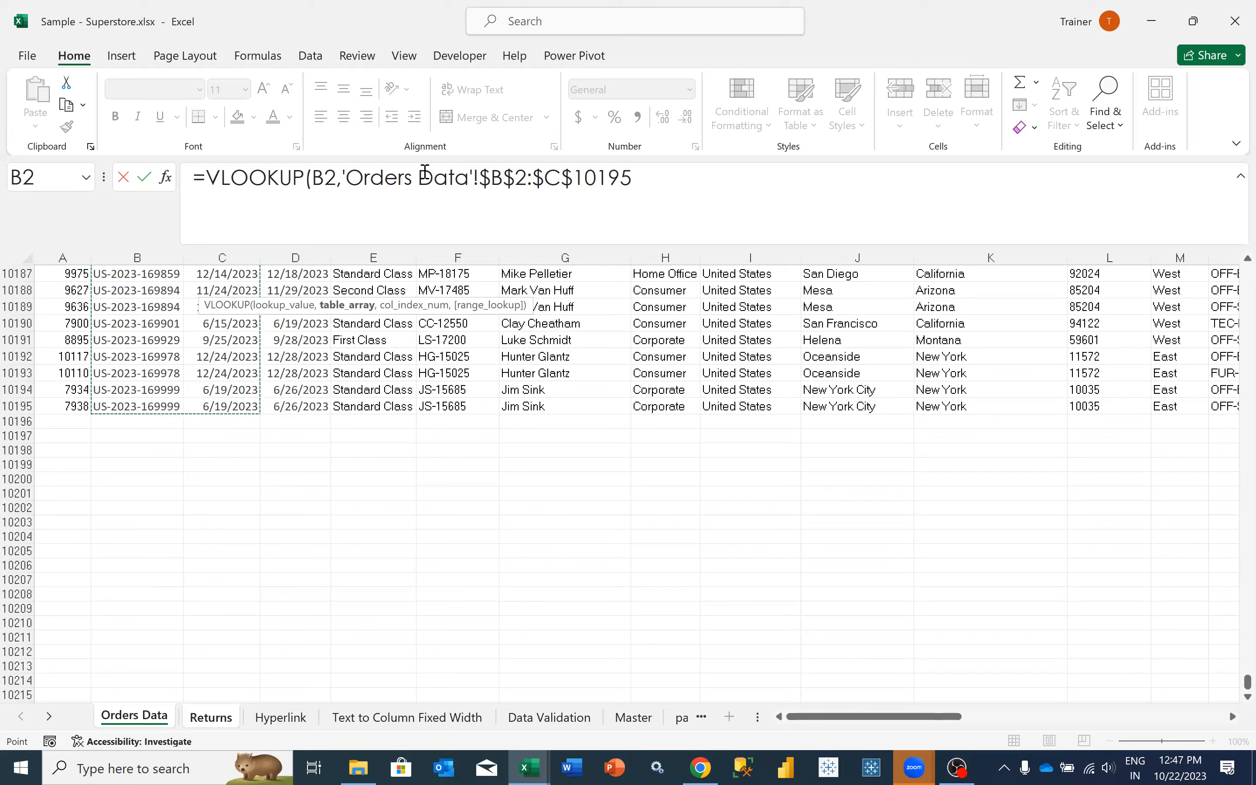
# - Set the VLOOKUP's column index to 2 and complete the formula in cell C2 of Returns
pyautogui.moveTo(341, 175); pyautogui.dragTo(644, 182)
pyautogui.hotkey('ctrl', 'pagedown')
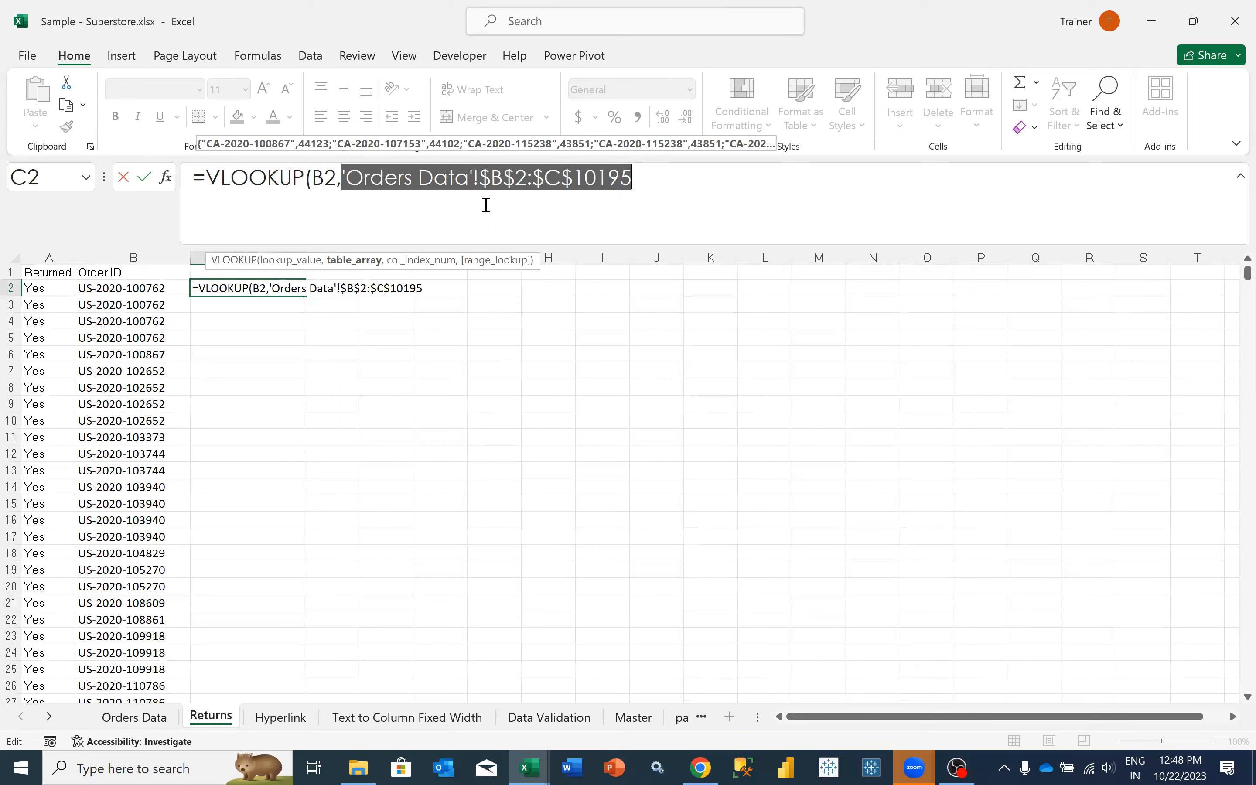
pyautogui.click(675, 186)
pyautogui.write(',')
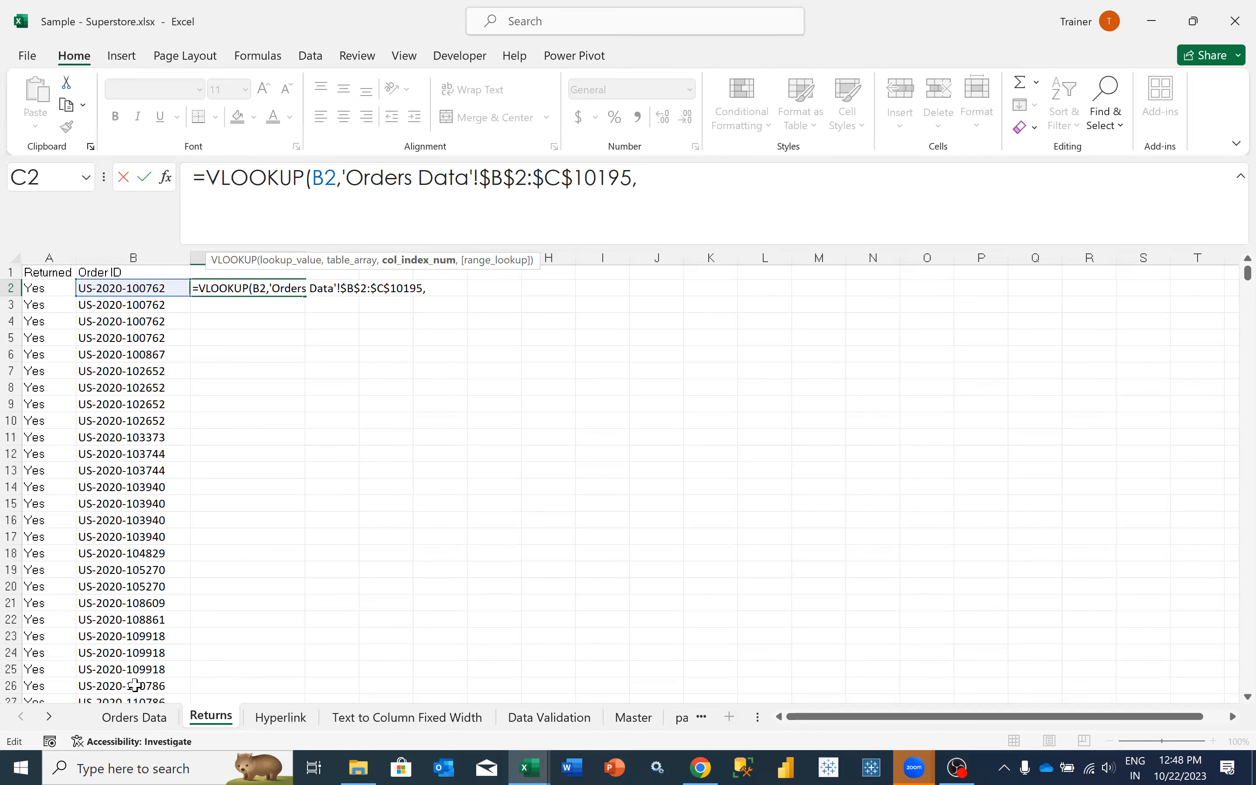
pyautogui.click(139, 717)
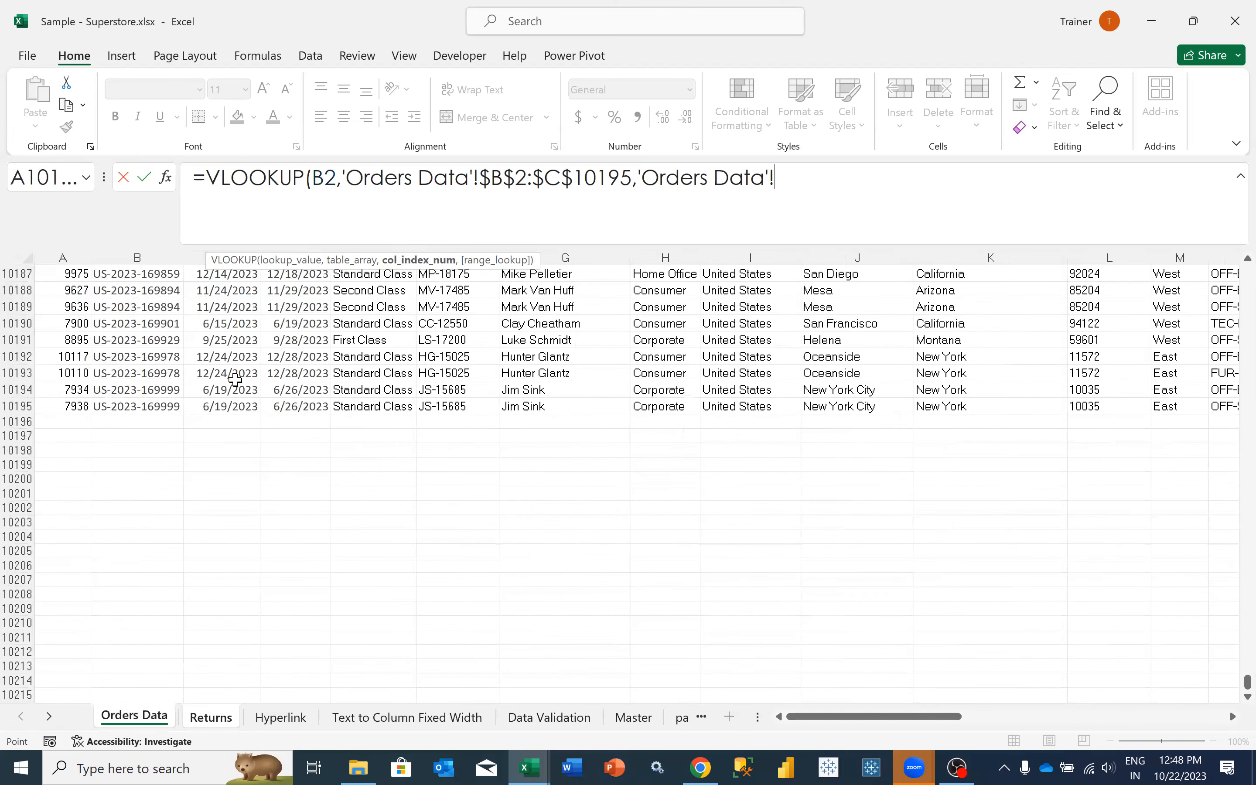
pyautogui.moveTo(133, 281); pyautogui.dragTo(208, 282)
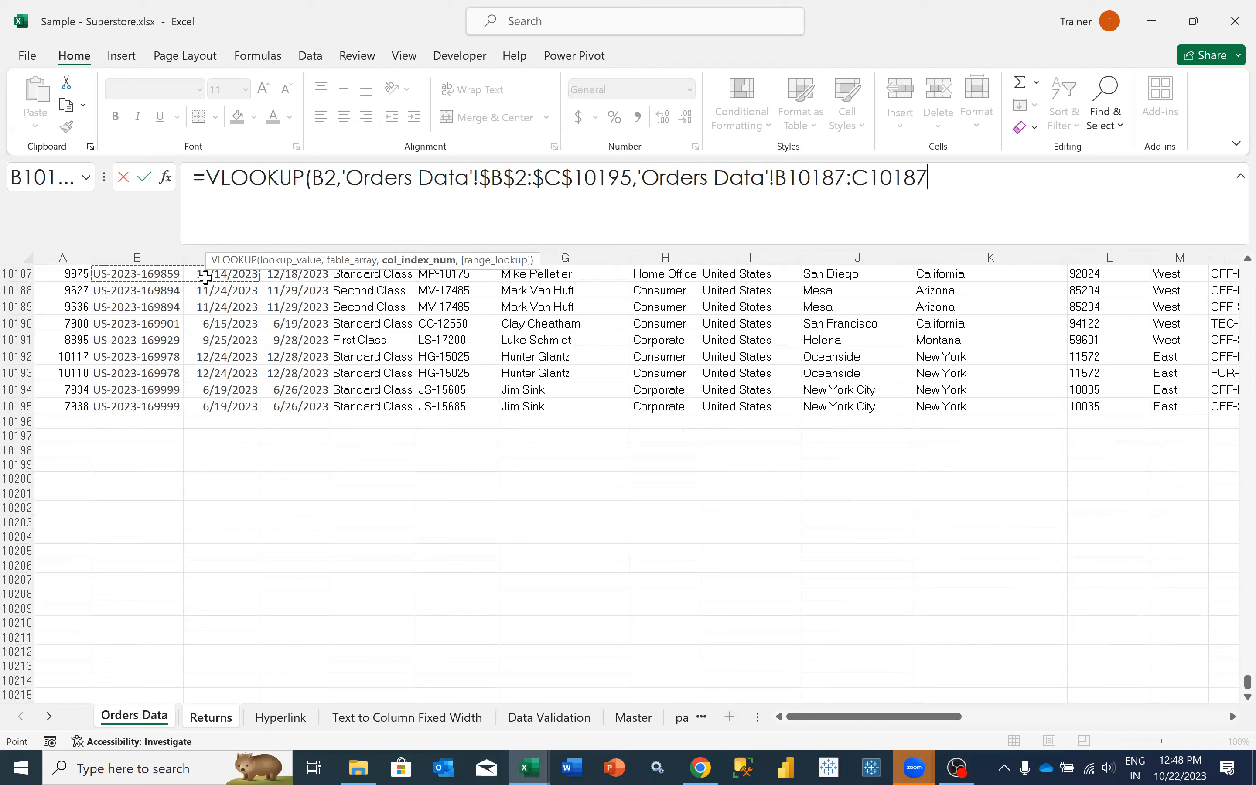
pyautogui.moveTo(947, 176); pyautogui.dragTo(639, 173)
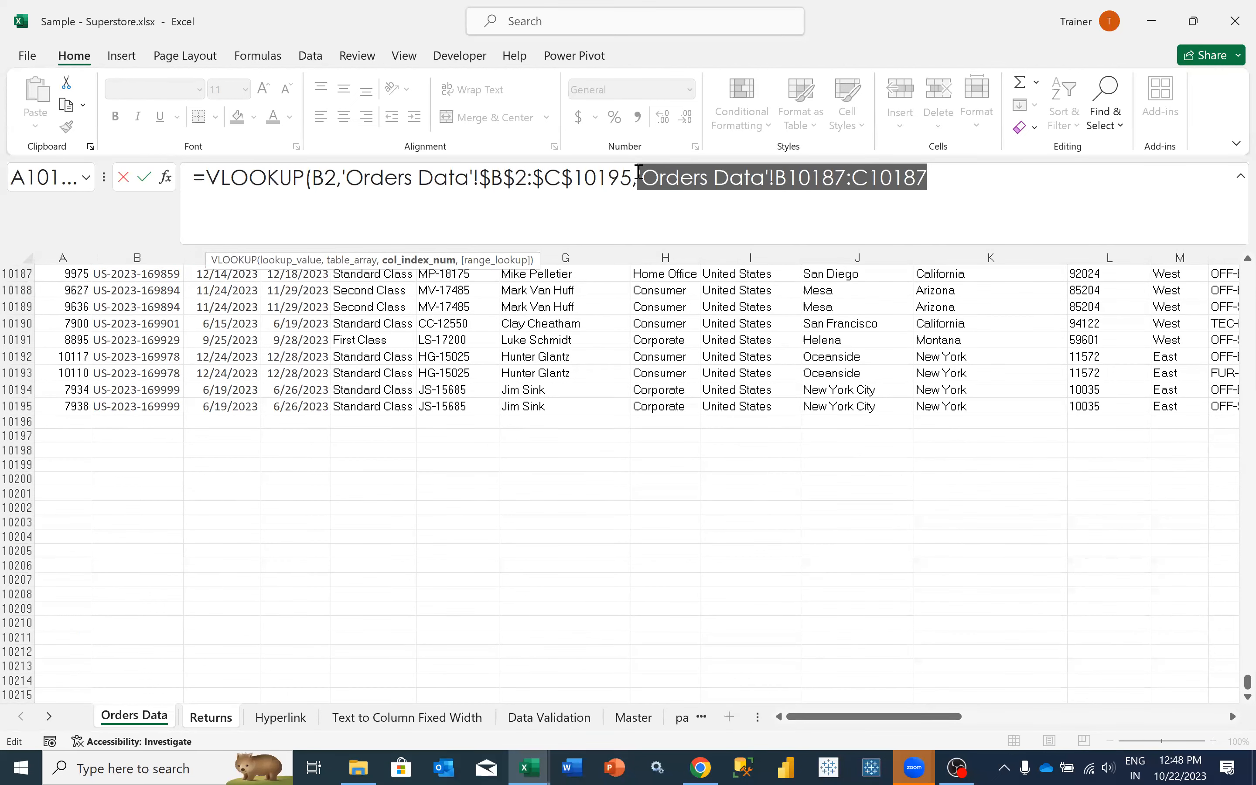
pyautogui.write('2')
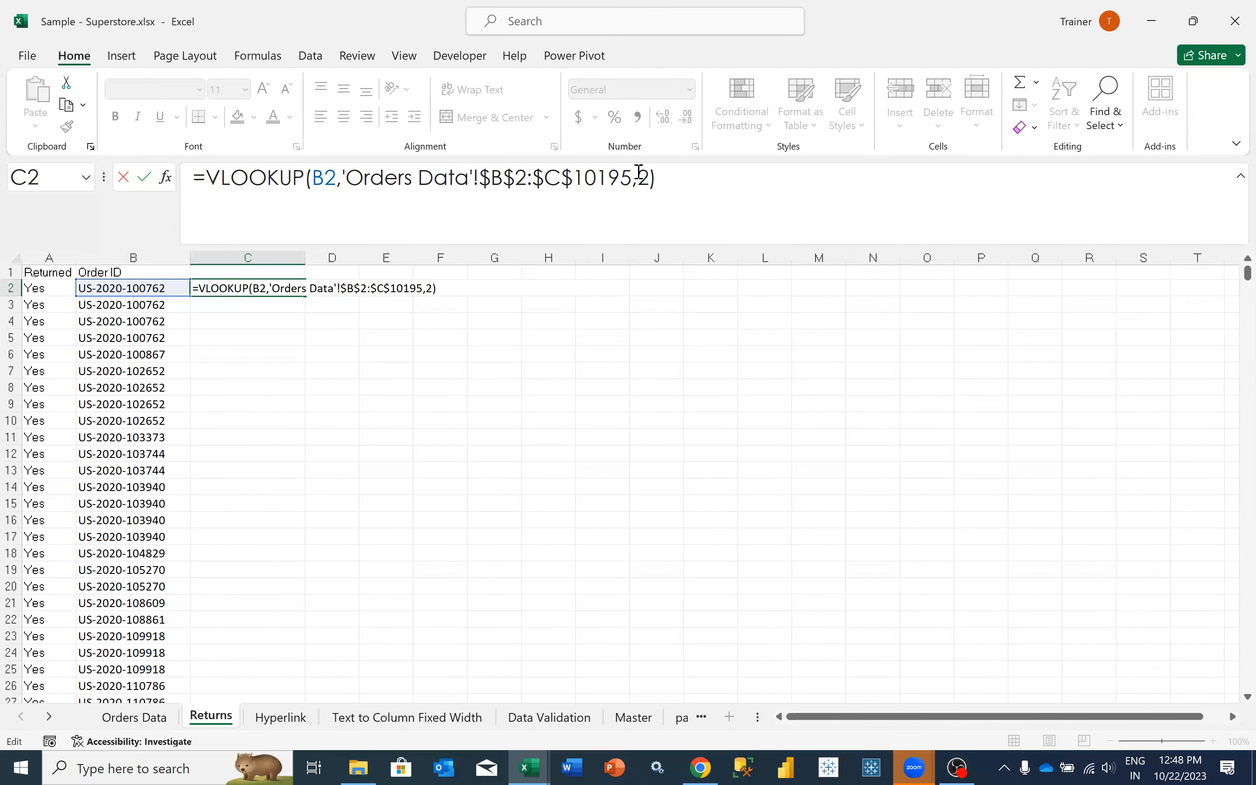
pyautogui.press('Tab')
pyautogui.hotkey('alt', 'Tab')
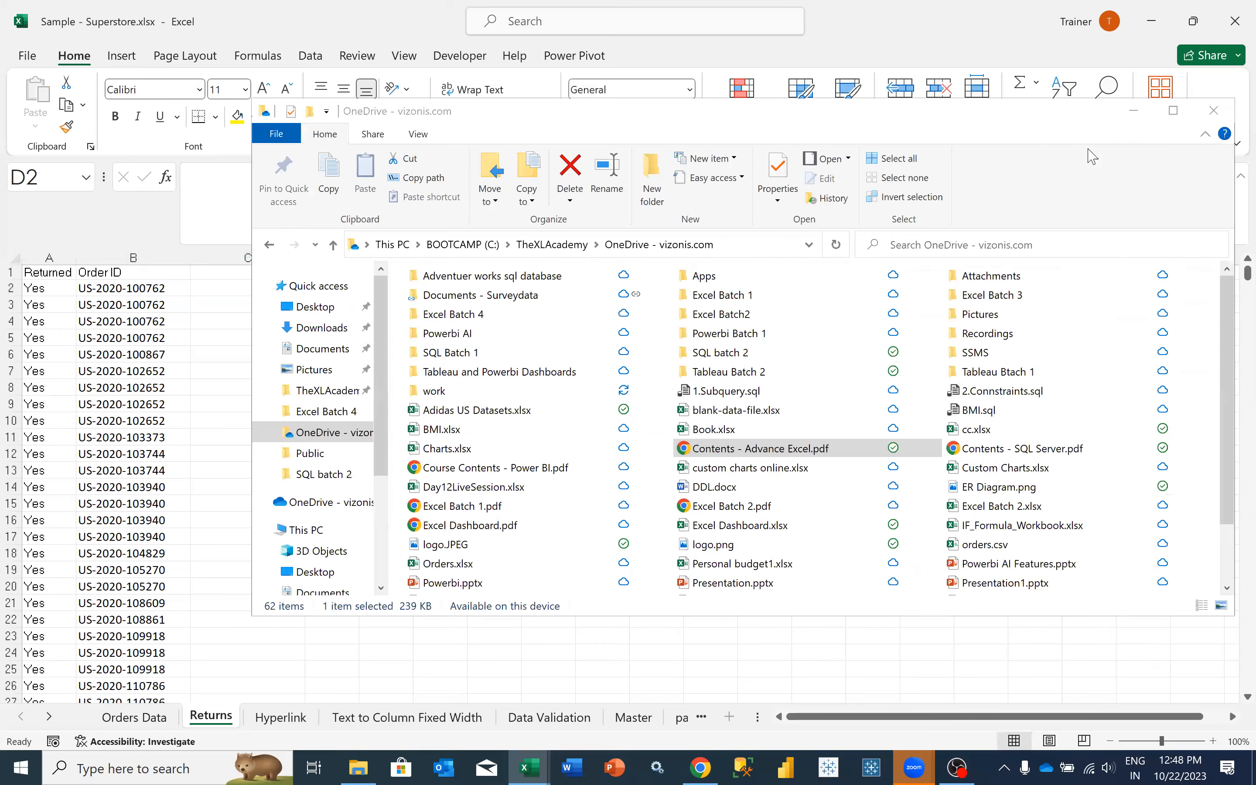
pyautogui.click(1133, 116)
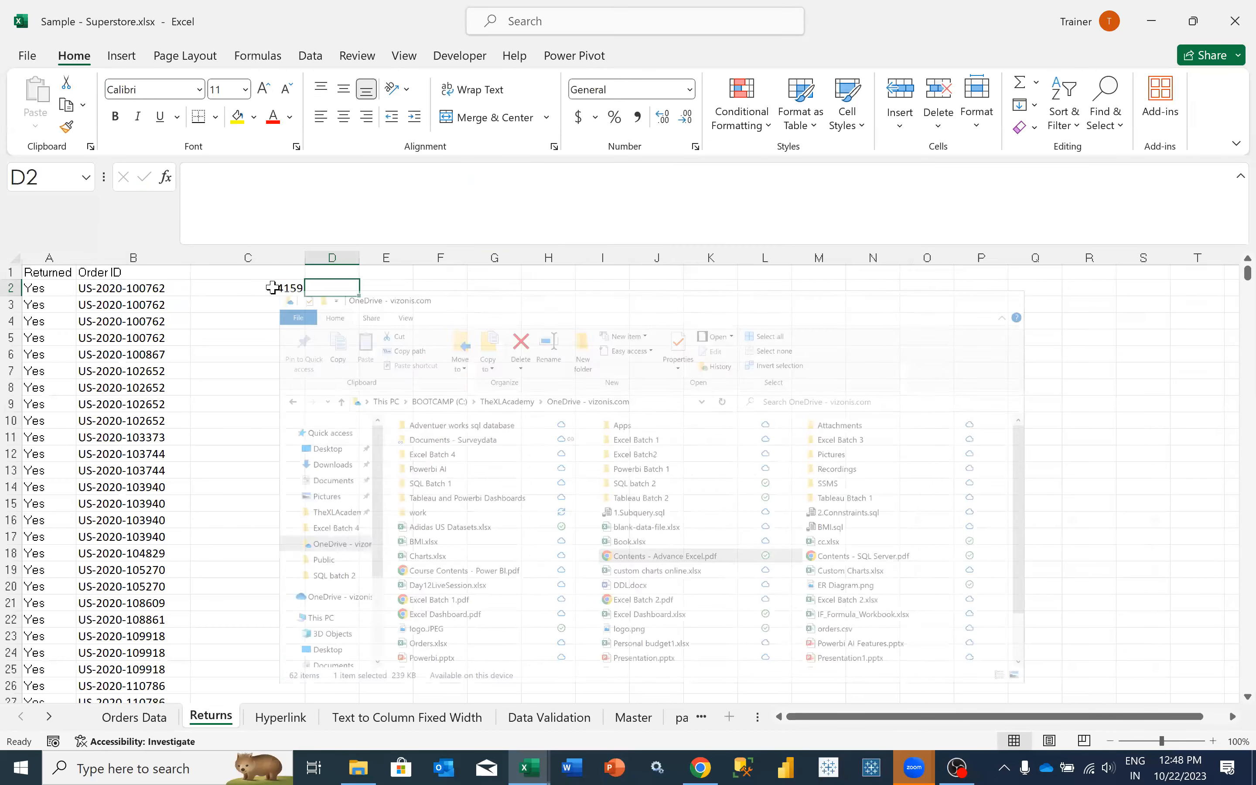
# - Format the lookup result in cell C2 as a date and compare it with the order ID in B2
pyautogui.click(274, 288)
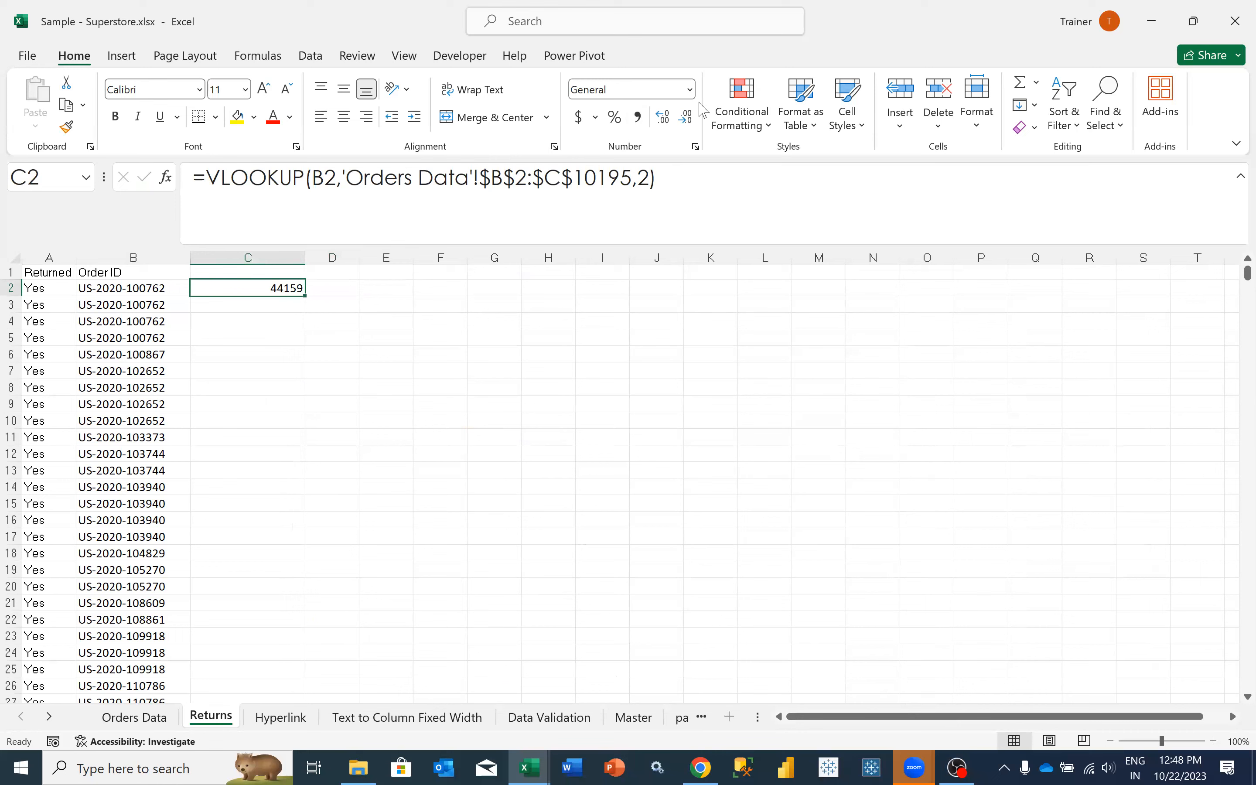
pyautogui.click(691, 91)
pyautogui.click(628, 300)
pyautogui.click(113, 288)
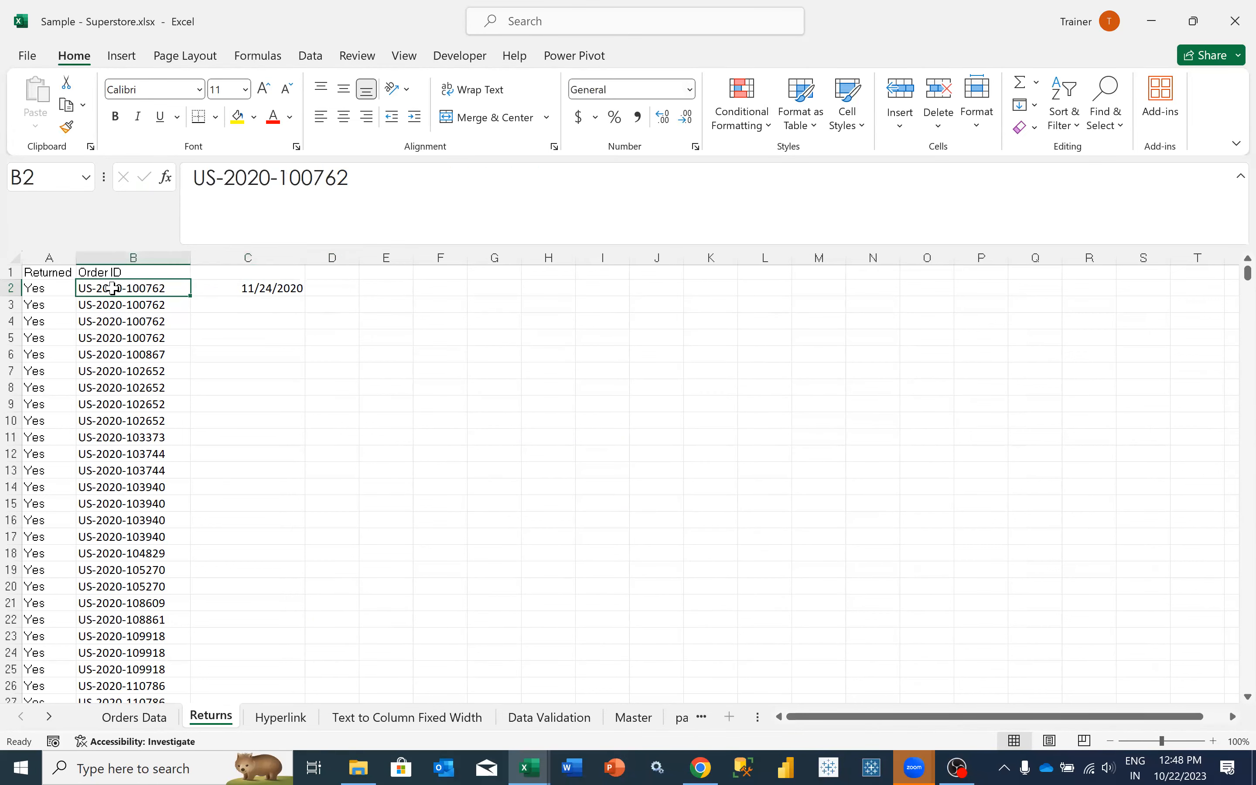
pyautogui.click(220, 289)
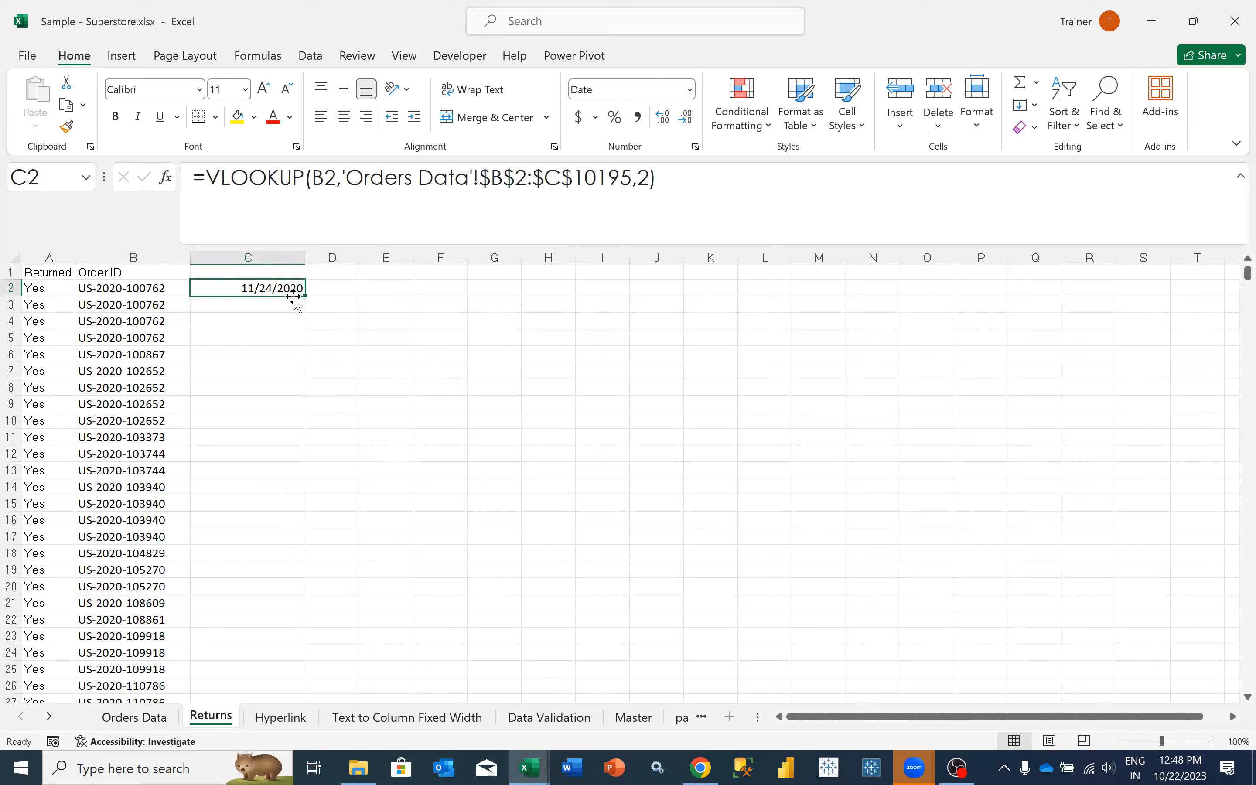
# - Enter the header Order Date in cell C1
pyautogui.click(221, 272)
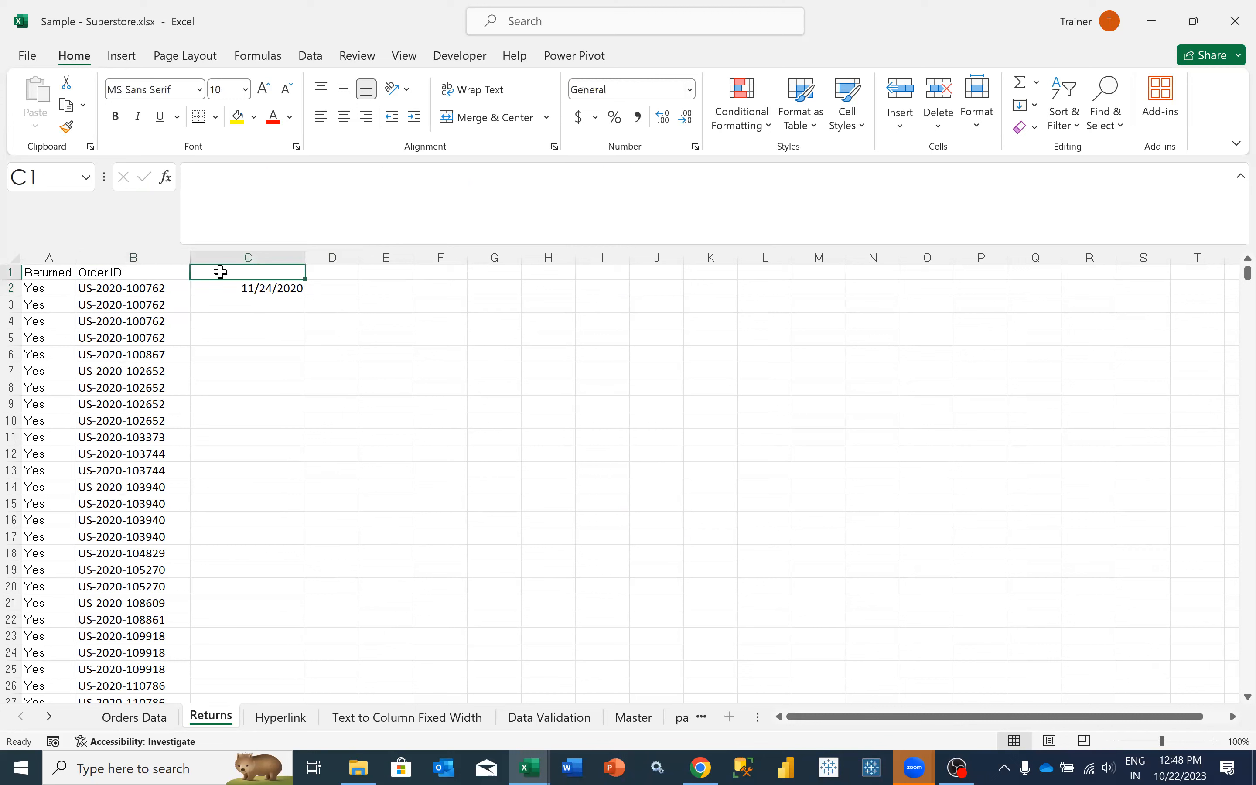
pyautogui.write('Order Date')
pyautogui.press('Tab')
# - Fill the VLOOKUP formula from C2 down column C for all the returned orders
pyautogui.click(220, 288)
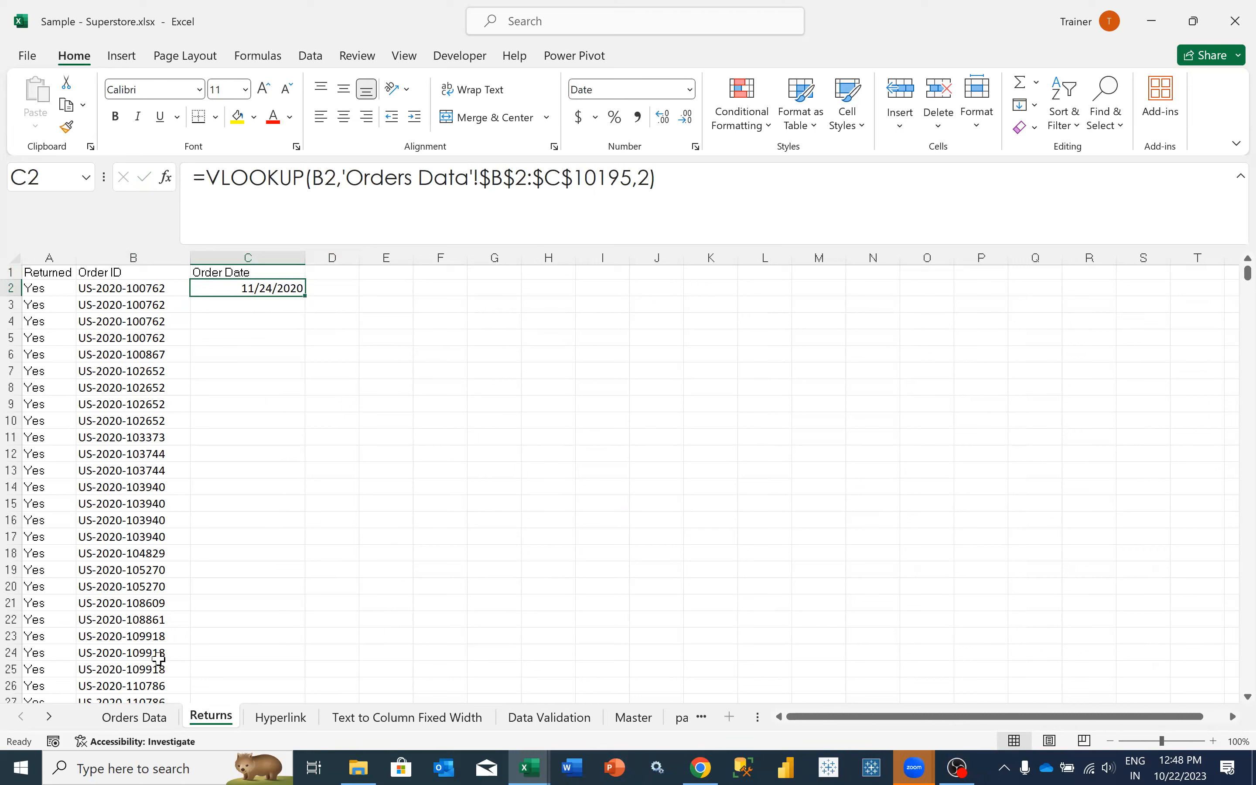
pyautogui.doubleClick(303, 296)
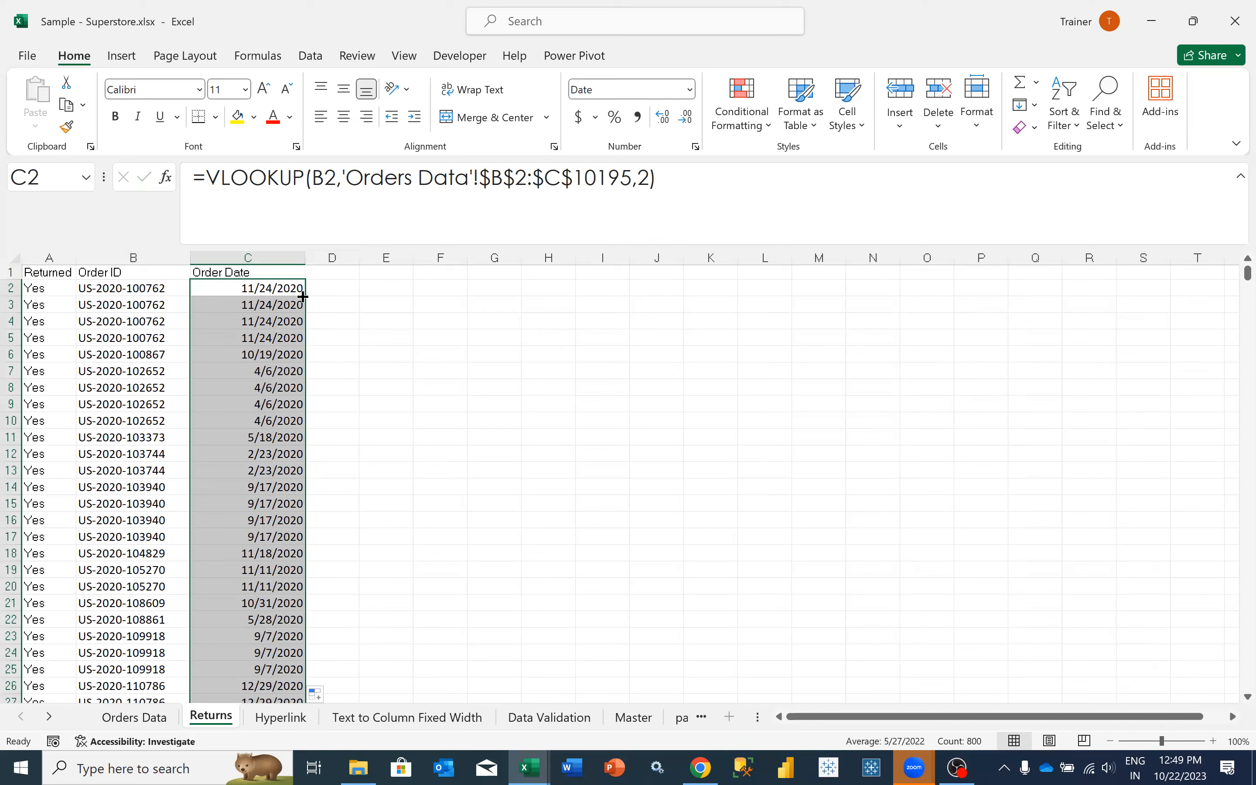
pyautogui.click(269, 272)
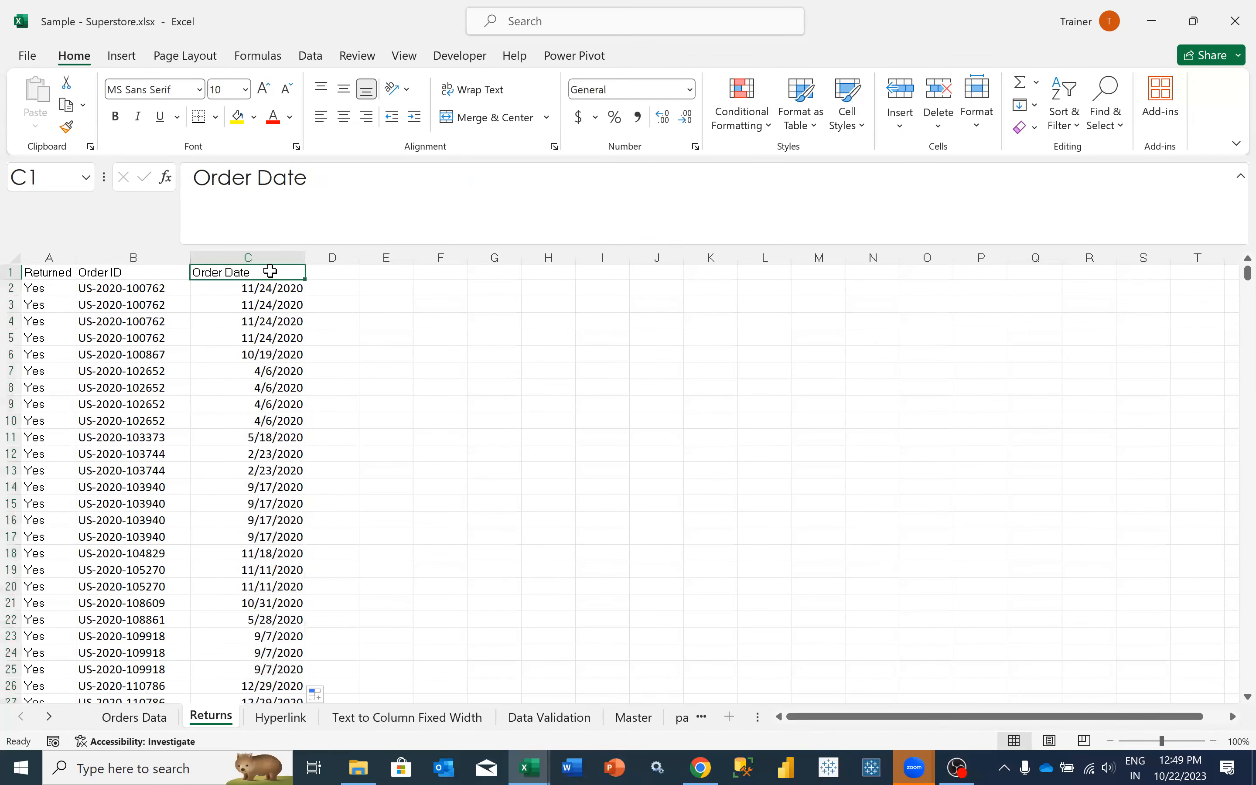
pyautogui.click(253, 306)
pyautogui.click(256, 289)
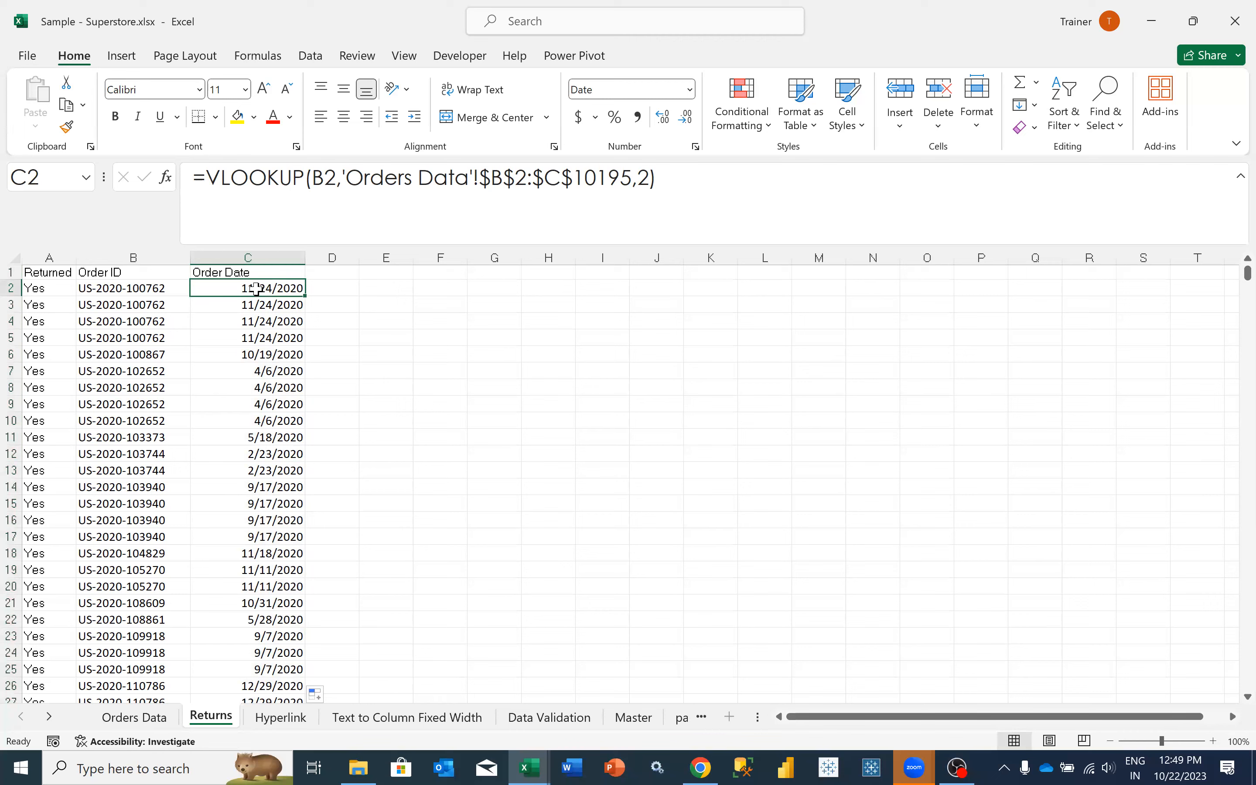
# - Examine the further columns of the Orders Data sheet up to the product name, and return to Returns
pyautogui.click(155, 718)
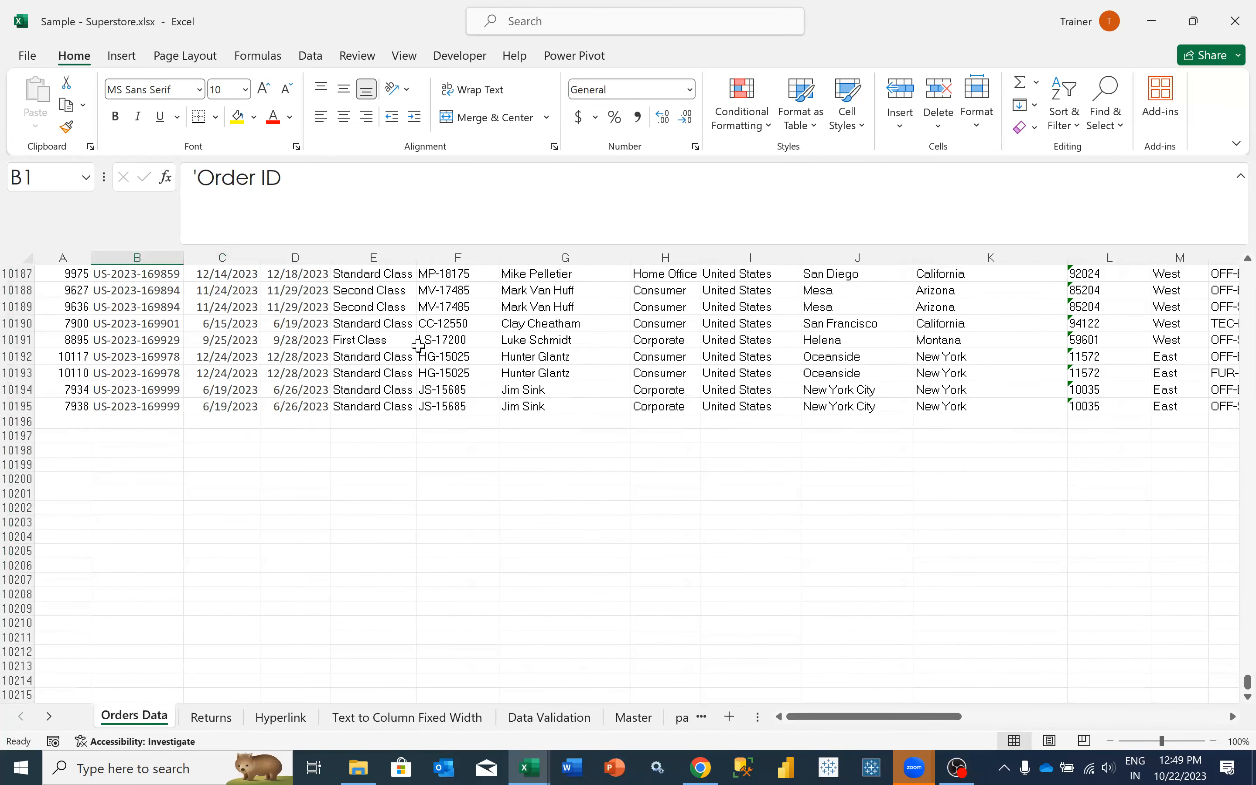
pyautogui.hscroll(3, 416, 354)
pyautogui.hscroll(4, 361, 351)
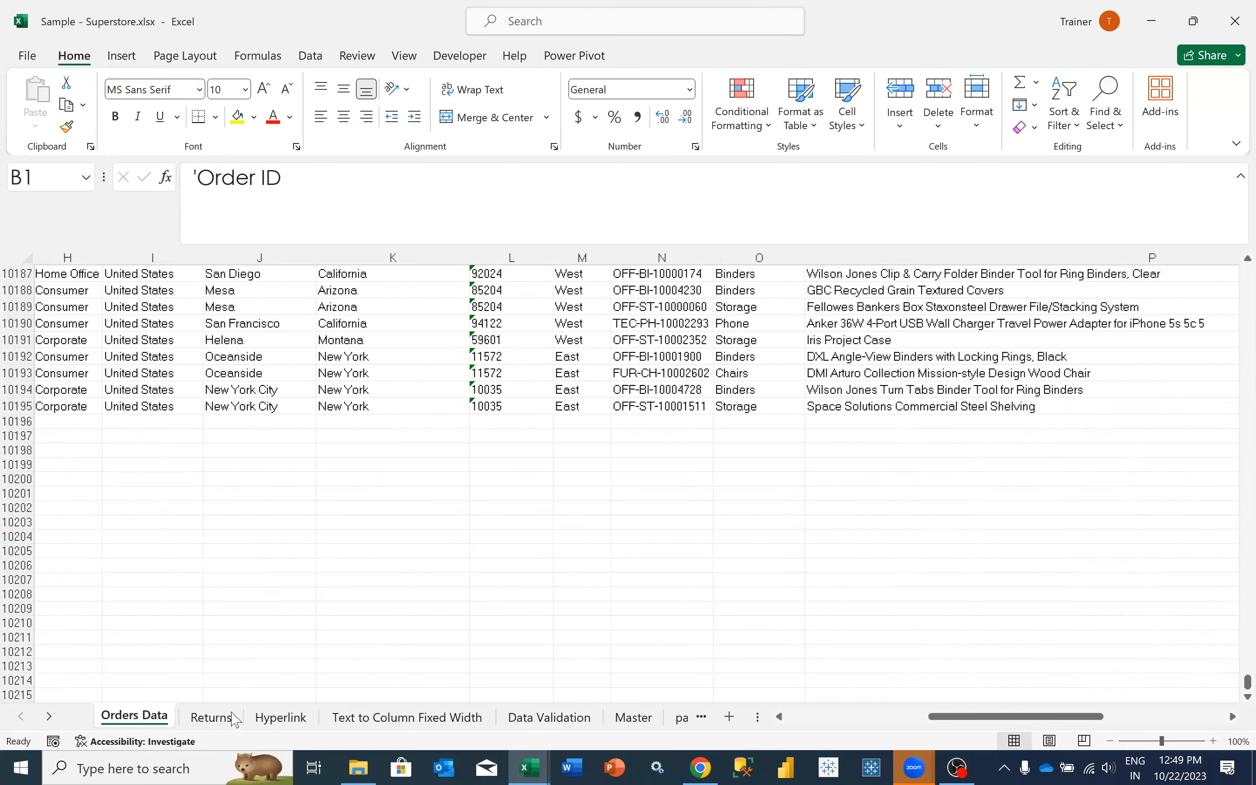
pyautogui.click(228, 718)
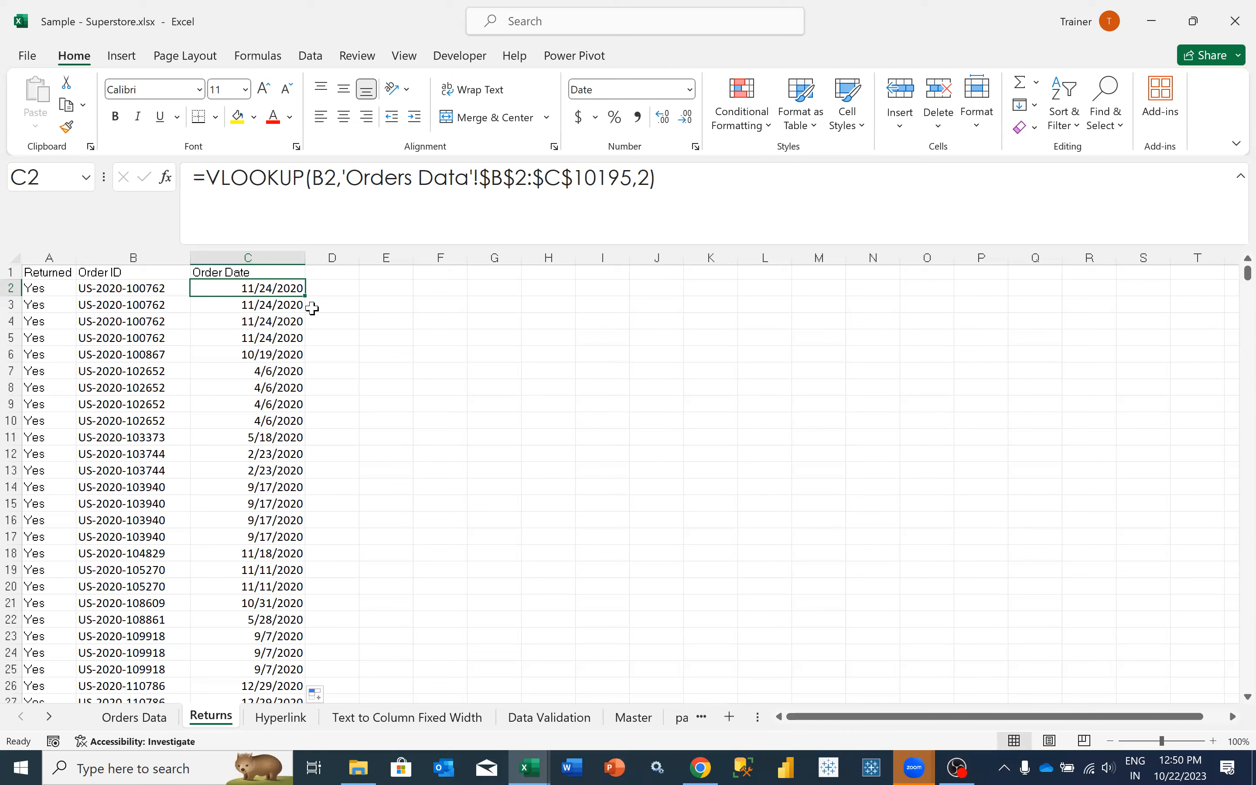
# - Copy the full text of the VLOOKUP formula in cell C2
pyautogui.moveTo(684, 202); pyautogui.dragTo(165, 199)
pyautogui.hotkey('ctrl', 'c')
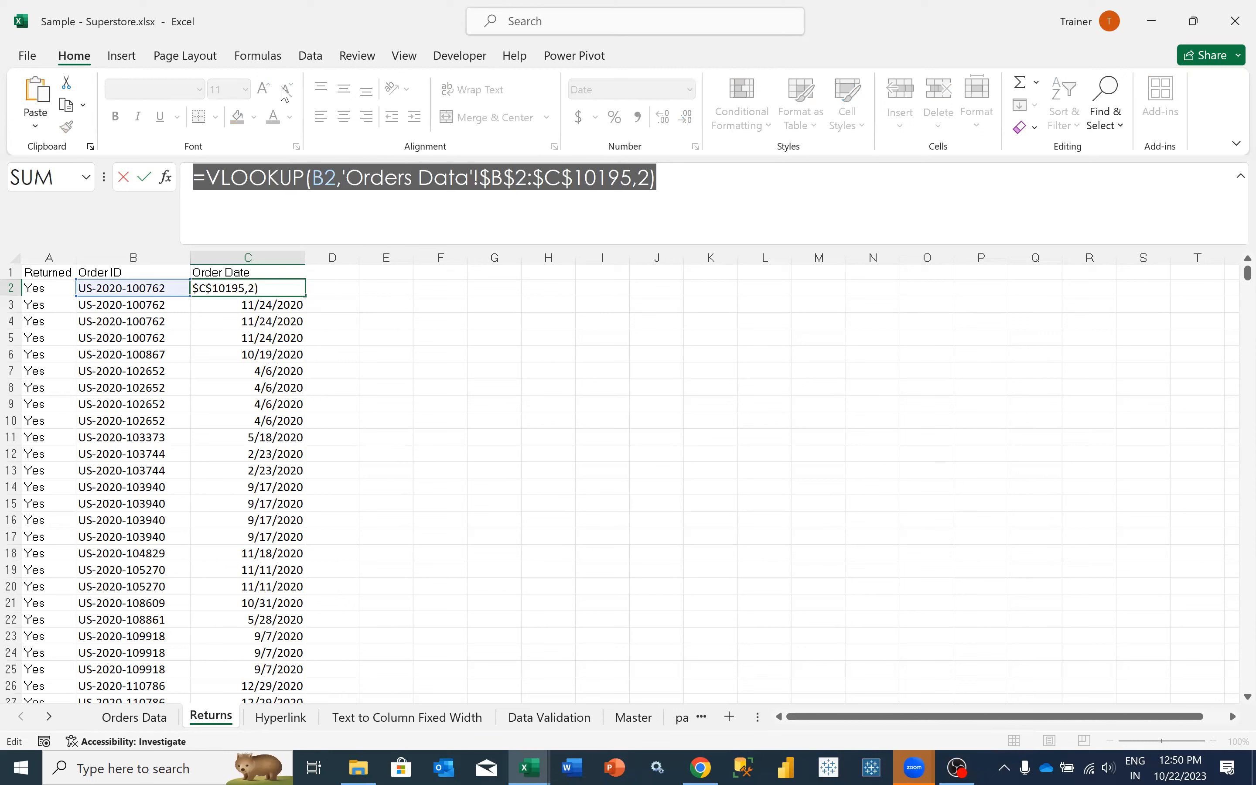
pyautogui.click(567, 432)
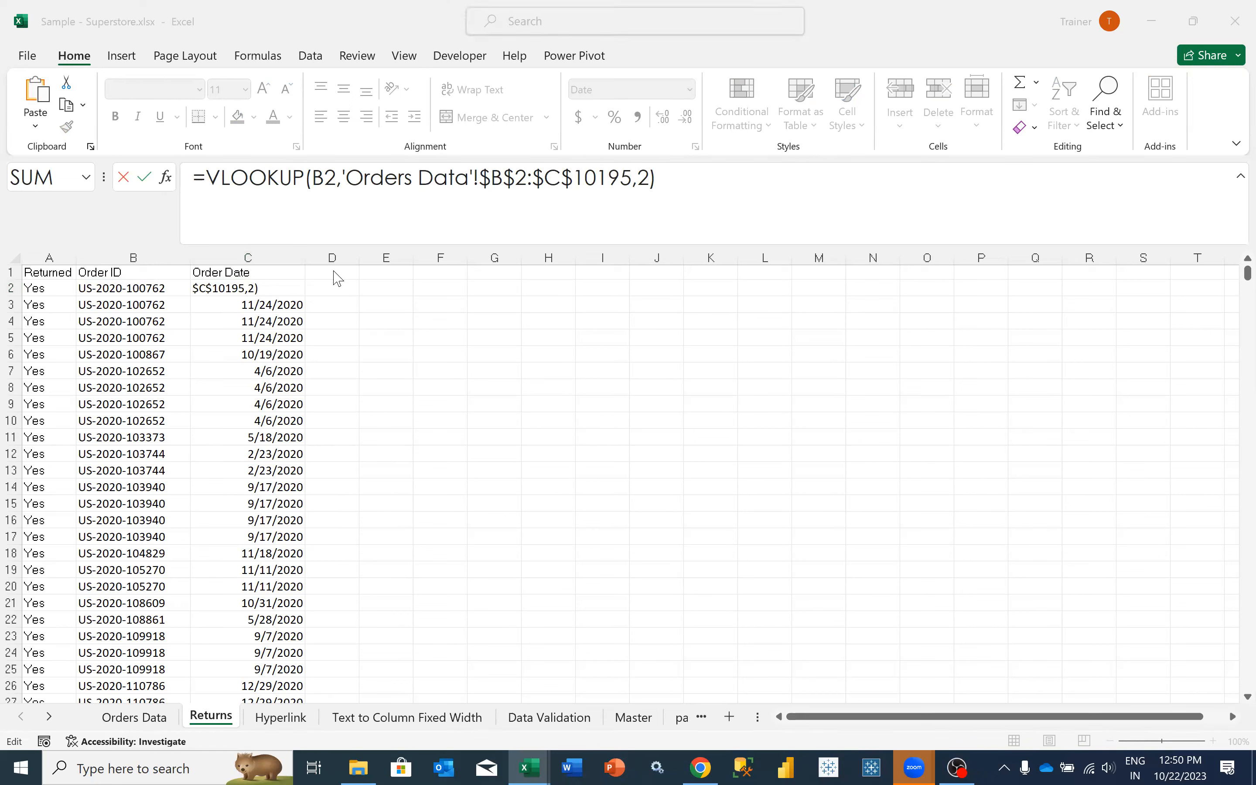
pyautogui.click(658, 217)
pyautogui.click(691, 206)
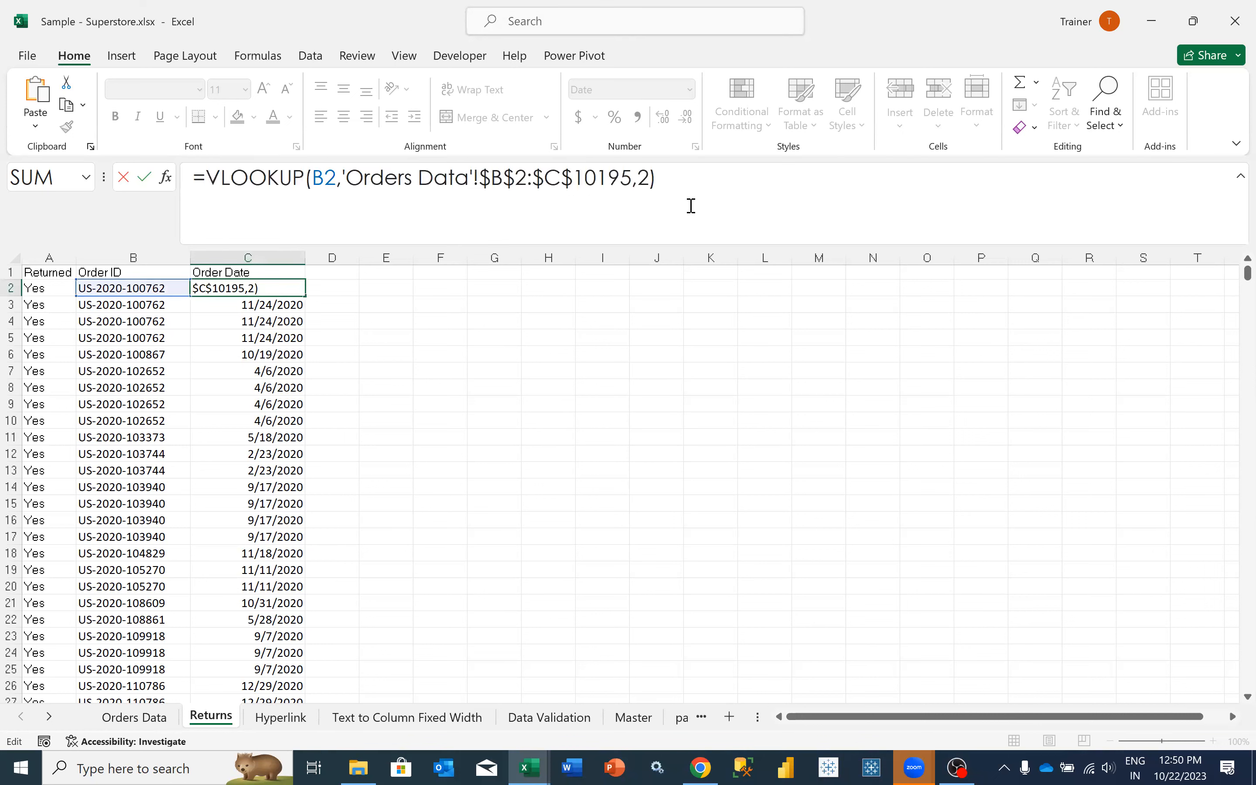
pyautogui.press('Return')
pyautogui.click(253, 288)
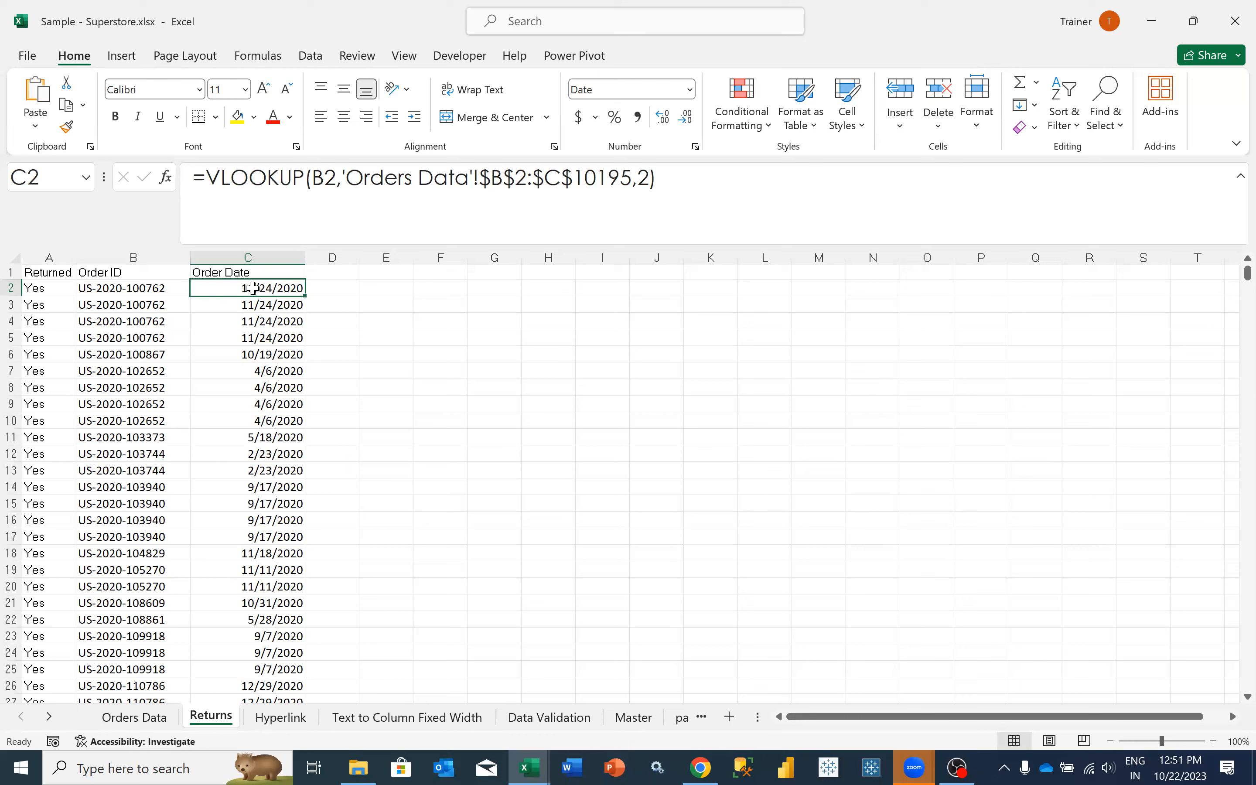
# - Enter the header Product Name in cell D1 and fit column D's width to it
pyautogui.click(331, 275)
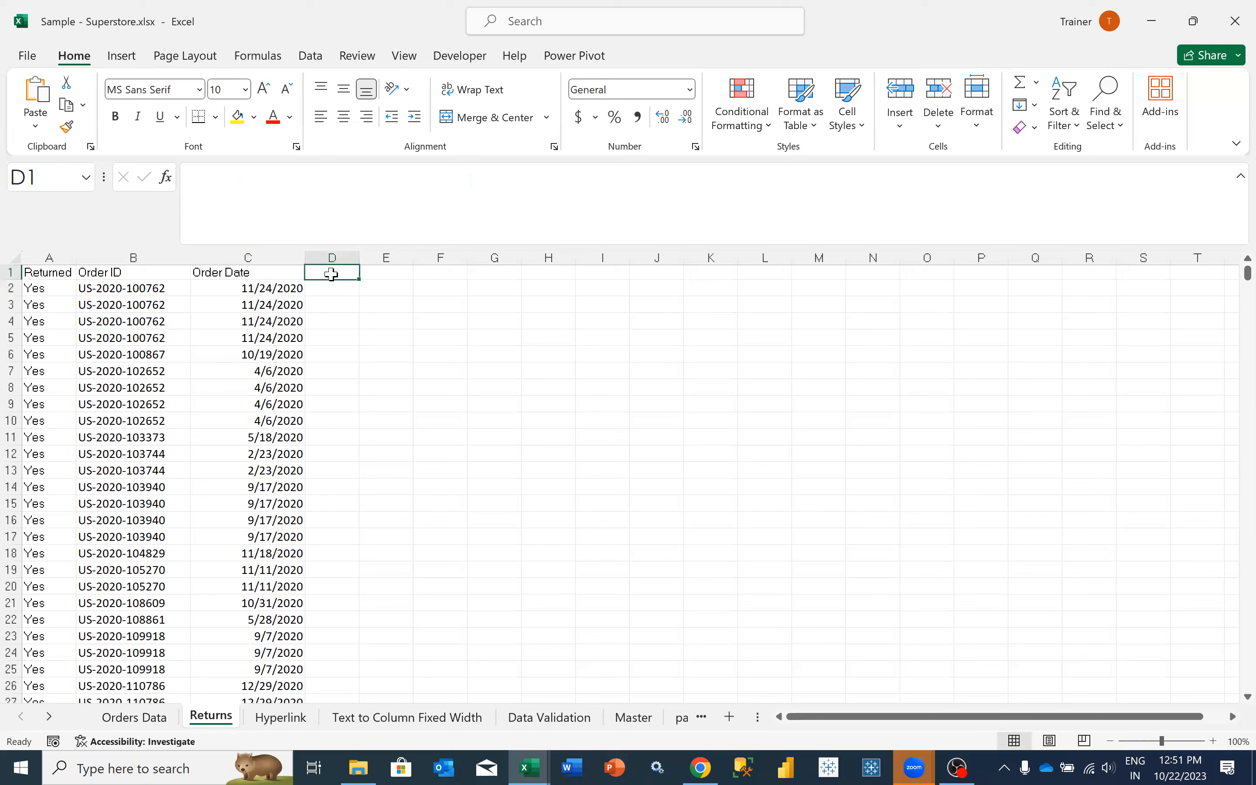
pyautogui.write('Pr')
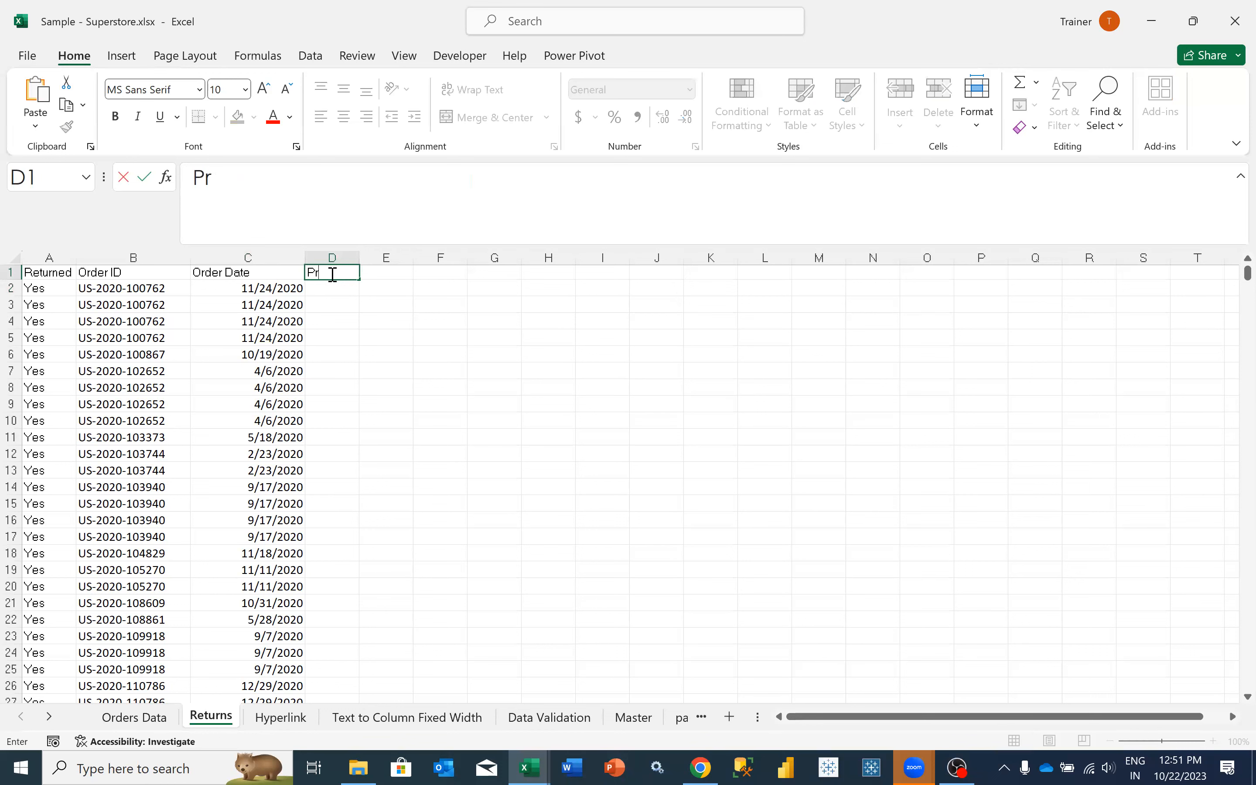
pyautogui.write('oduct Name')
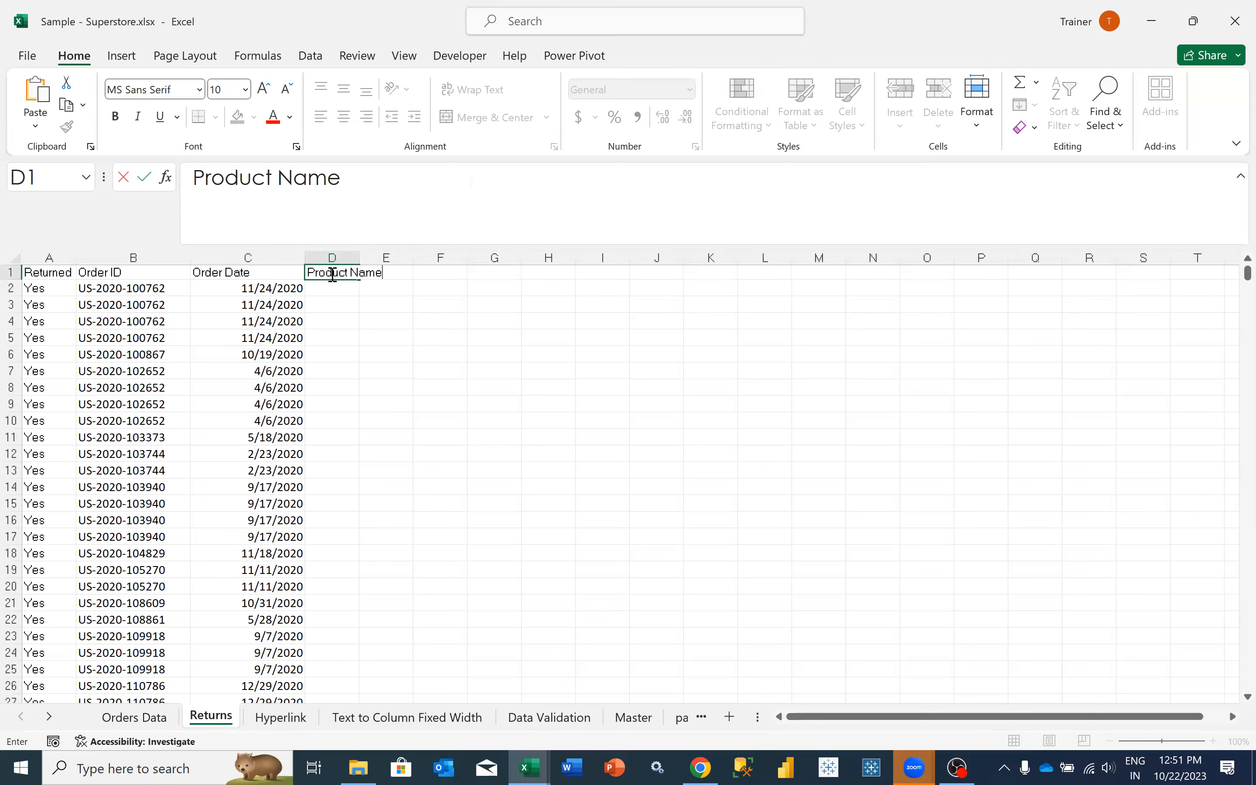
pyautogui.press('Tab')
pyautogui.click(328, 273)
pyautogui.doubleClick(359, 259)
# - Start a VLOOKUP formula in cell D2 with the Order ID in B2 as the lookup value
pyautogui.click(338, 287)
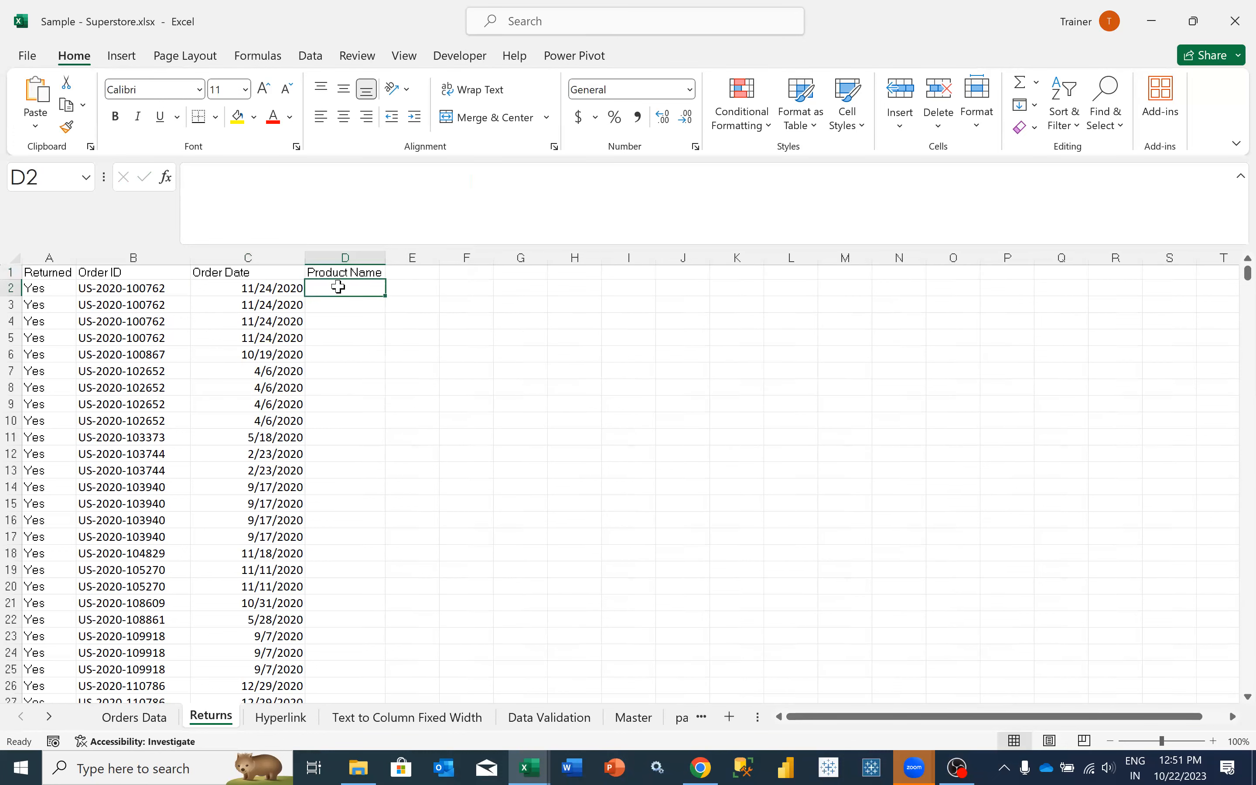
pyautogui.click(145, 291)
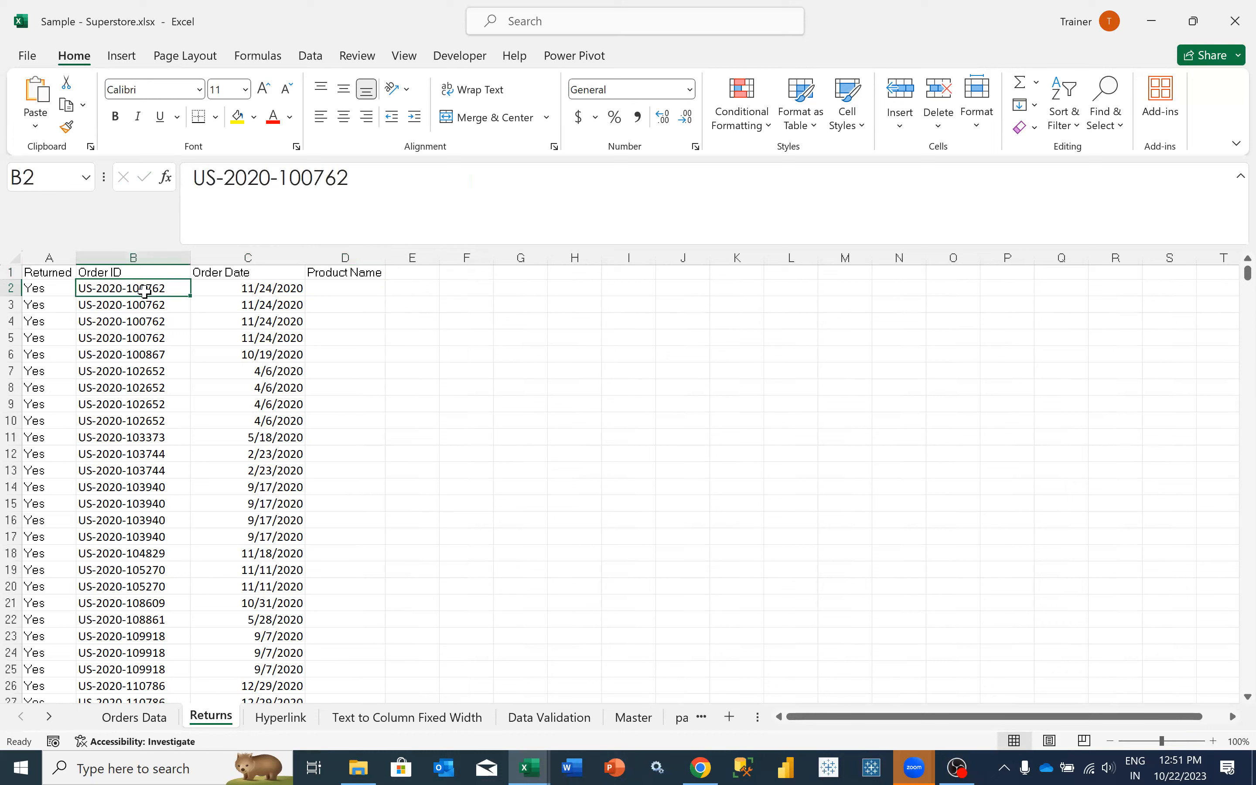
pyautogui.click(317, 286)
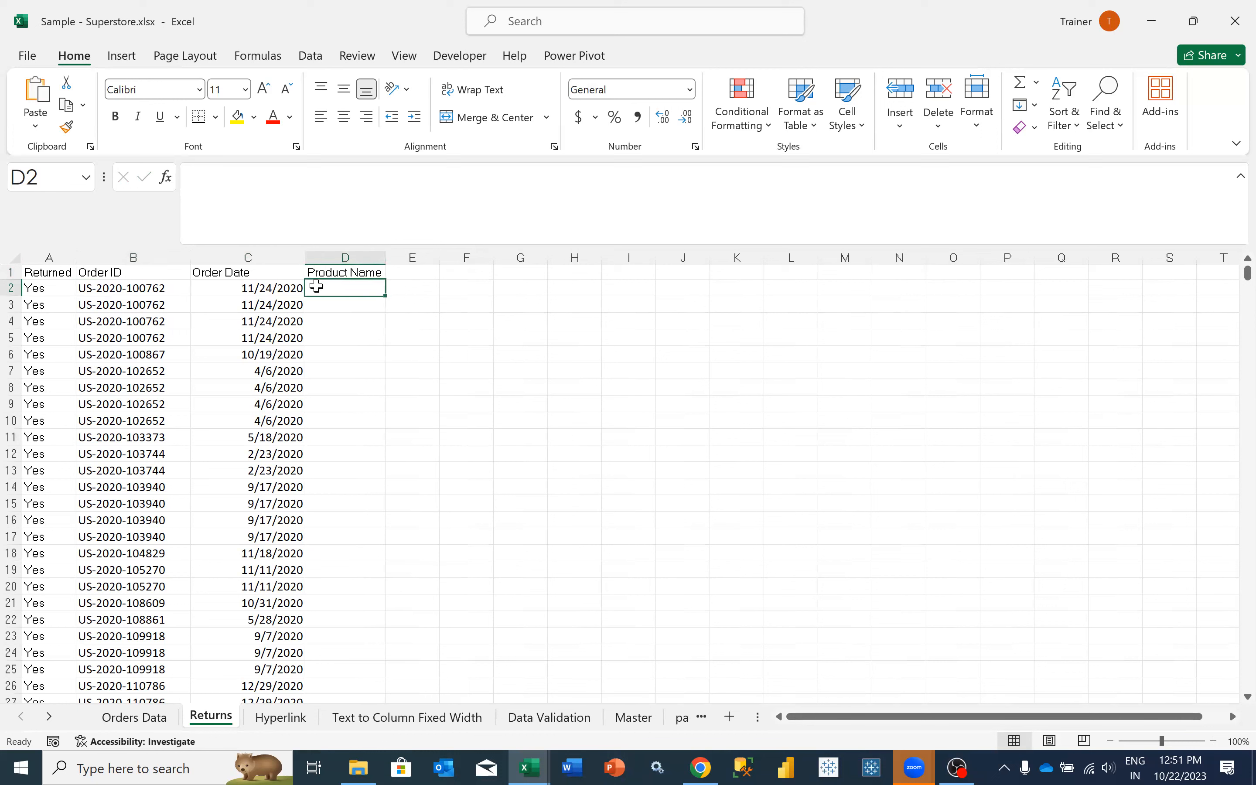
pyautogui.write('=')
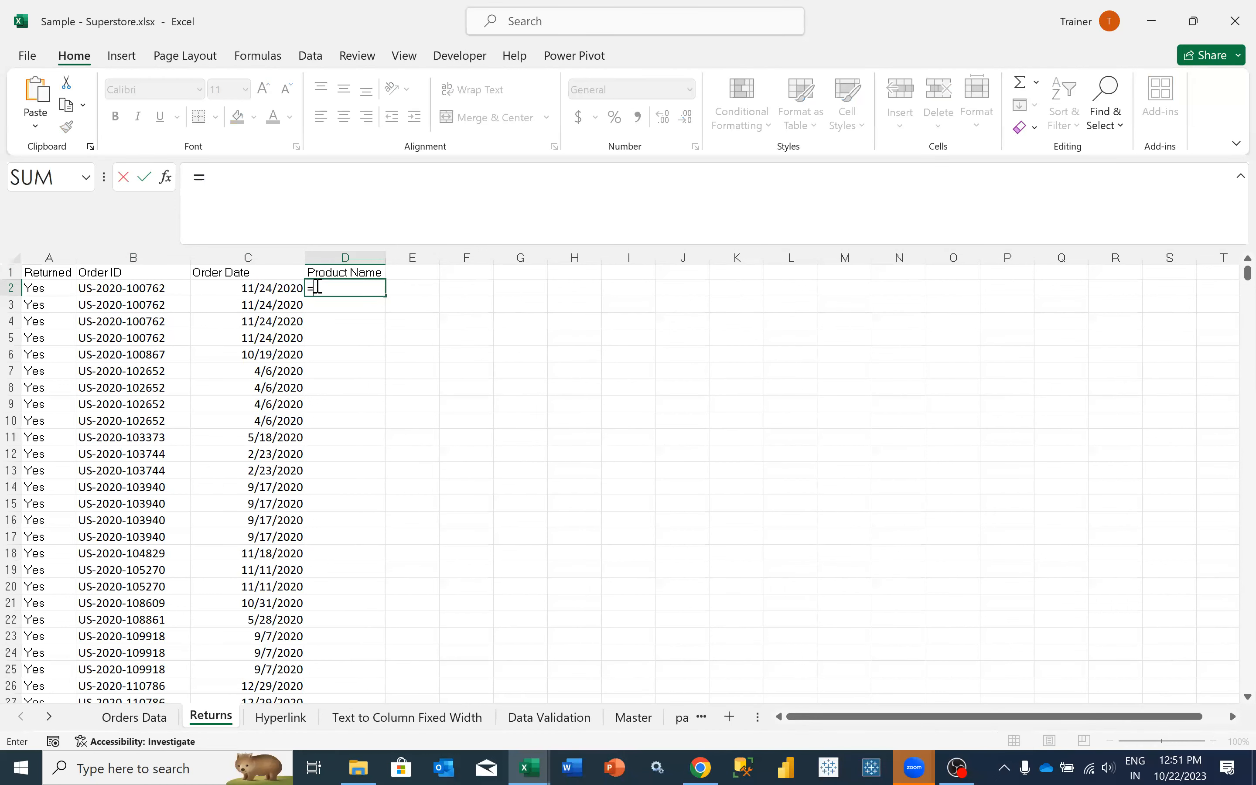
pyautogui.write('VLO')
pyautogui.press('Tab')
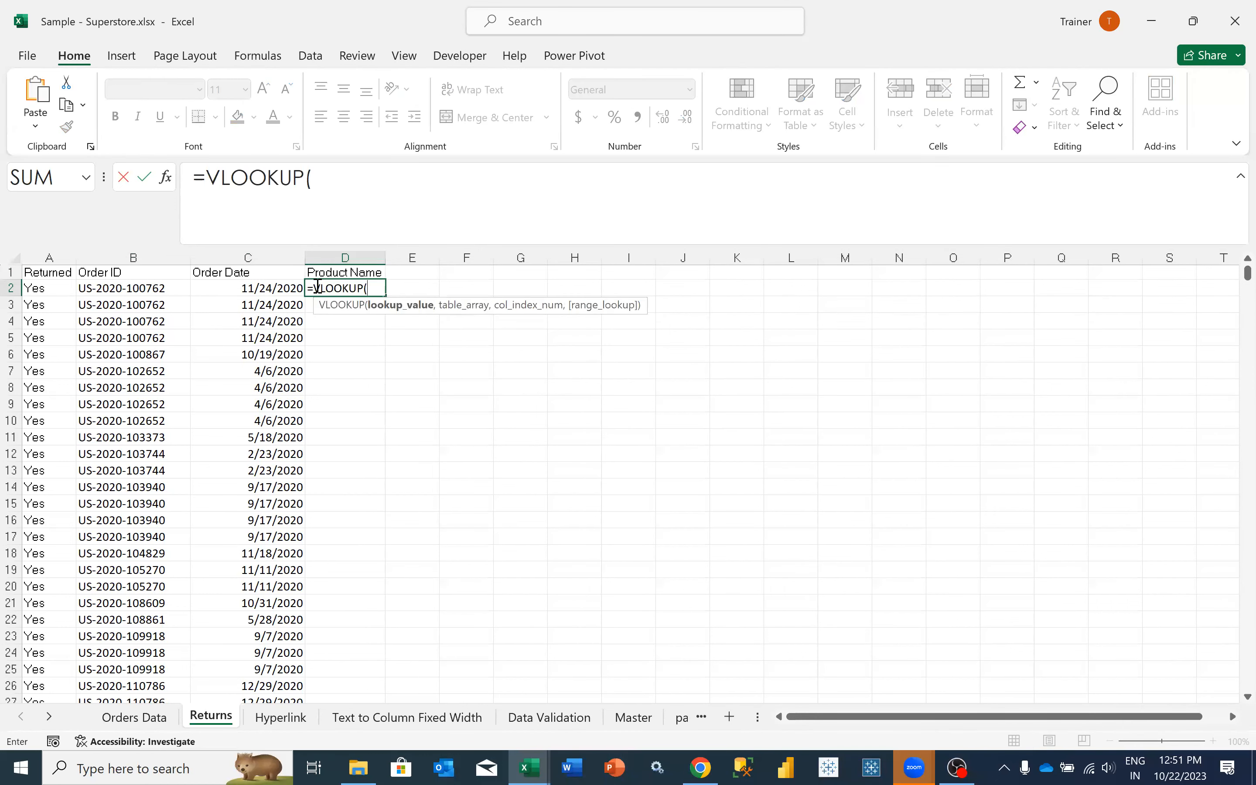
pyautogui.click(137, 286)
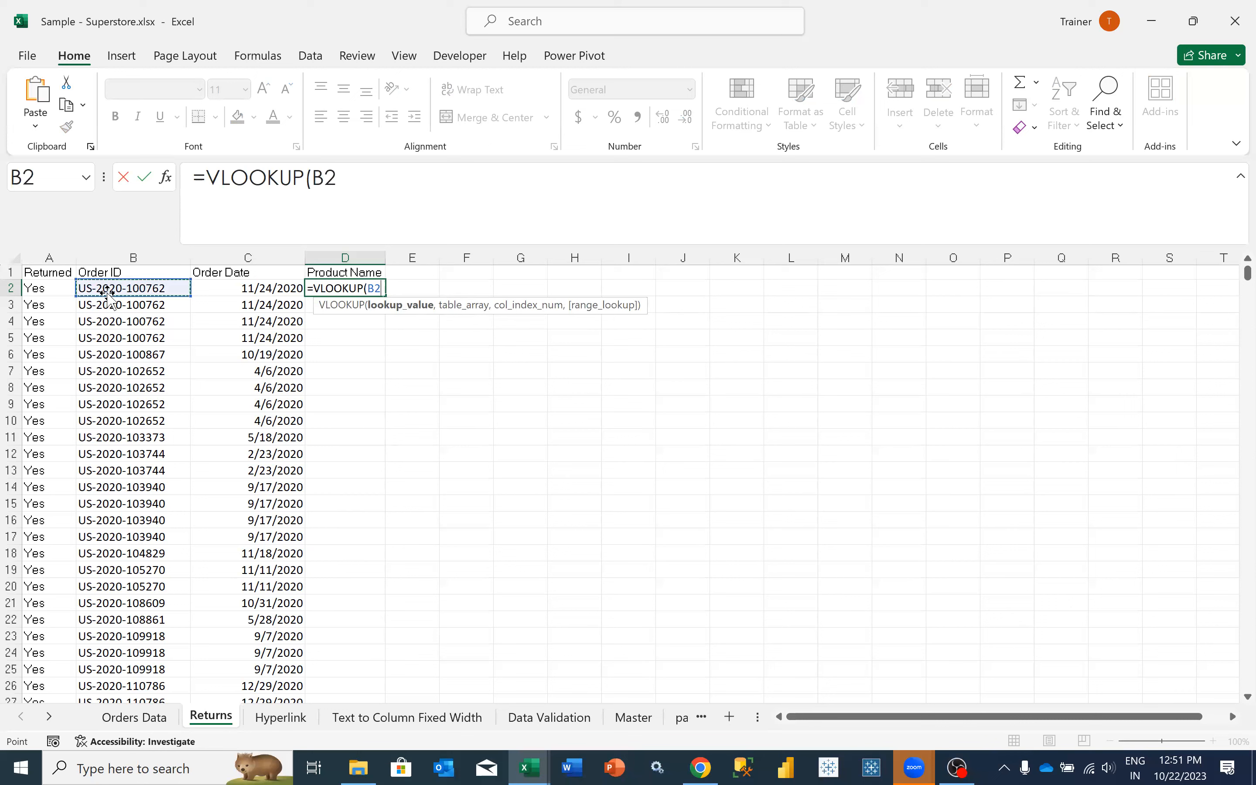
pyautogui.write(',')
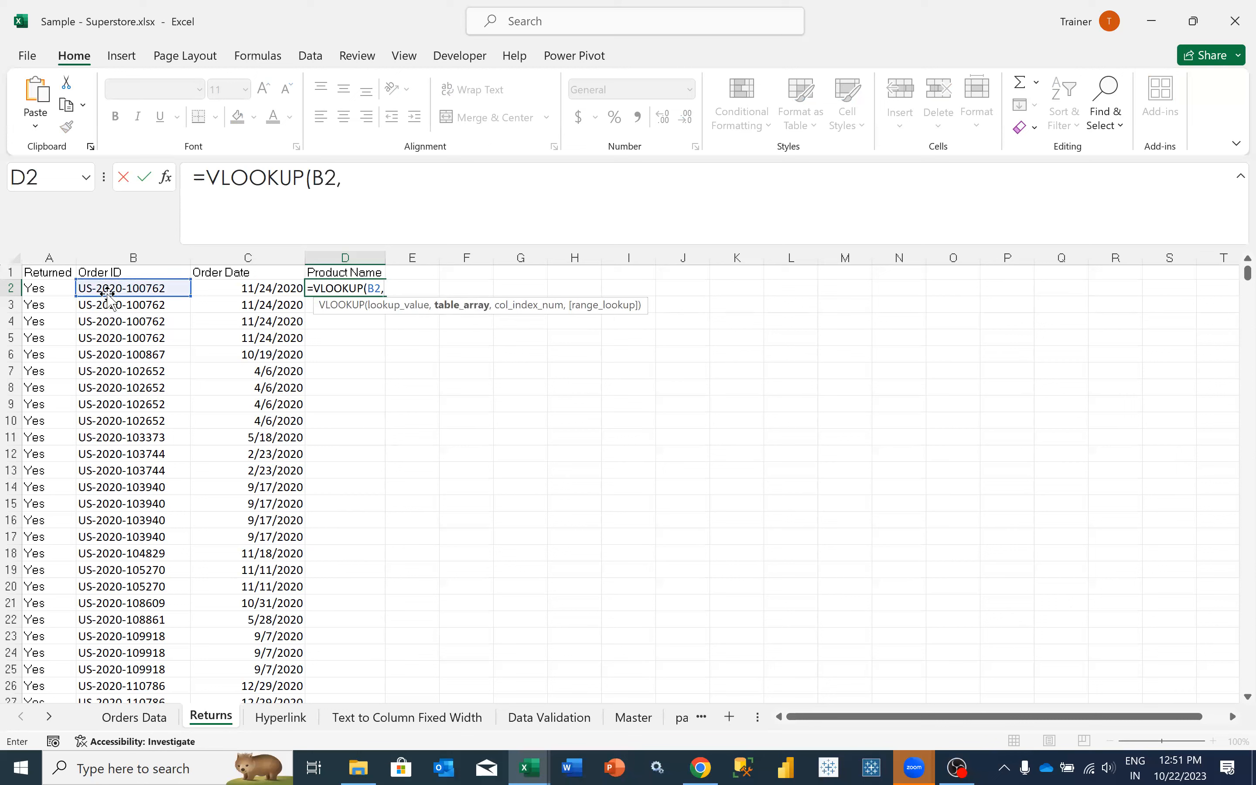
# - Begin the VLOOKUP's table array at cell B2, the first Order ID in the Orders Data sheet
pyautogui.click(151, 723)
pyautogui.scroll(6, 191, 423)
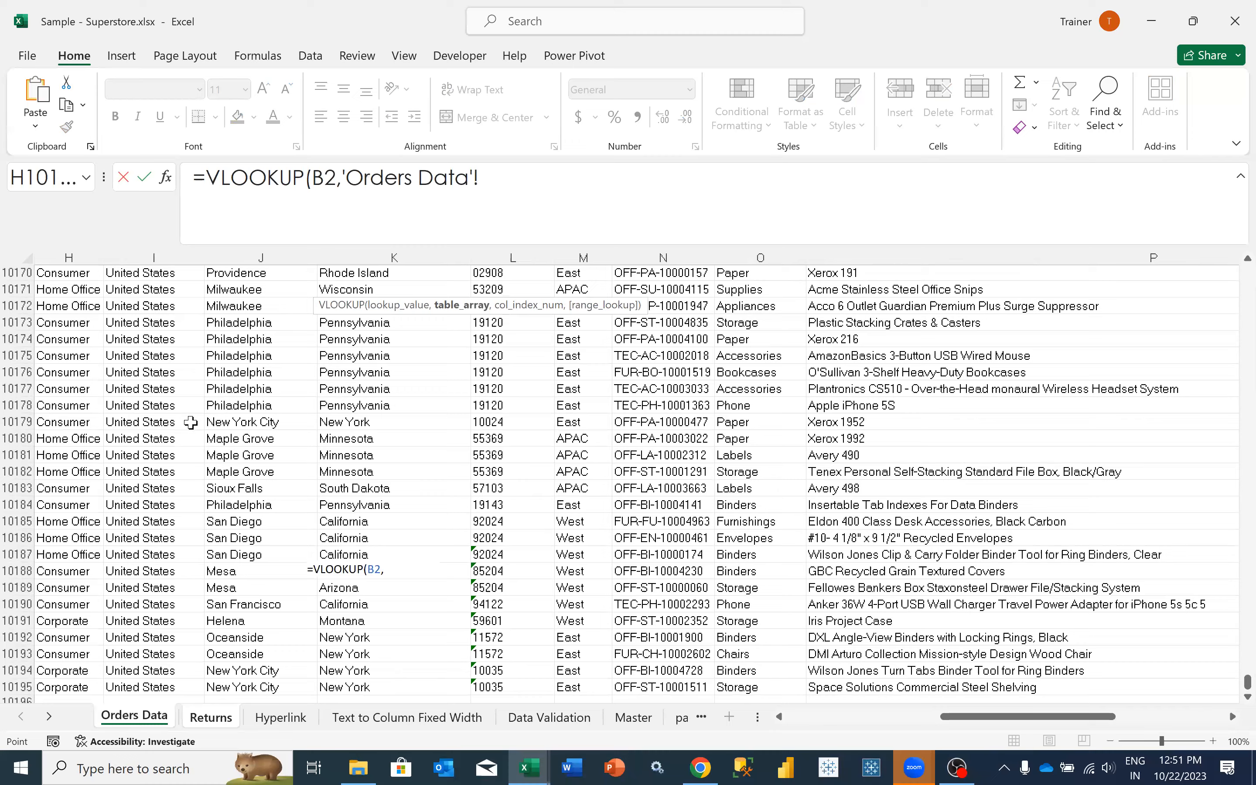
pyautogui.press('Right')
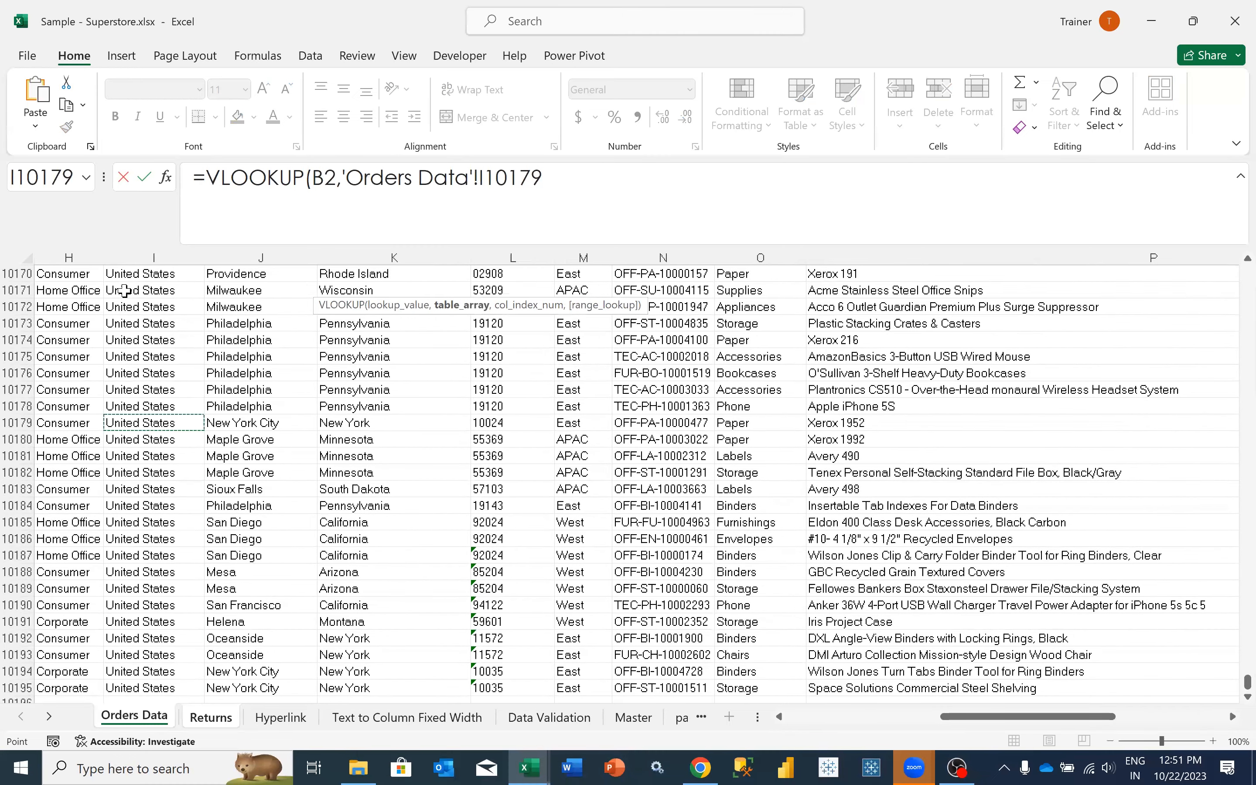
pyautogui.hotkey('ctrl', 'shift', 'Up')
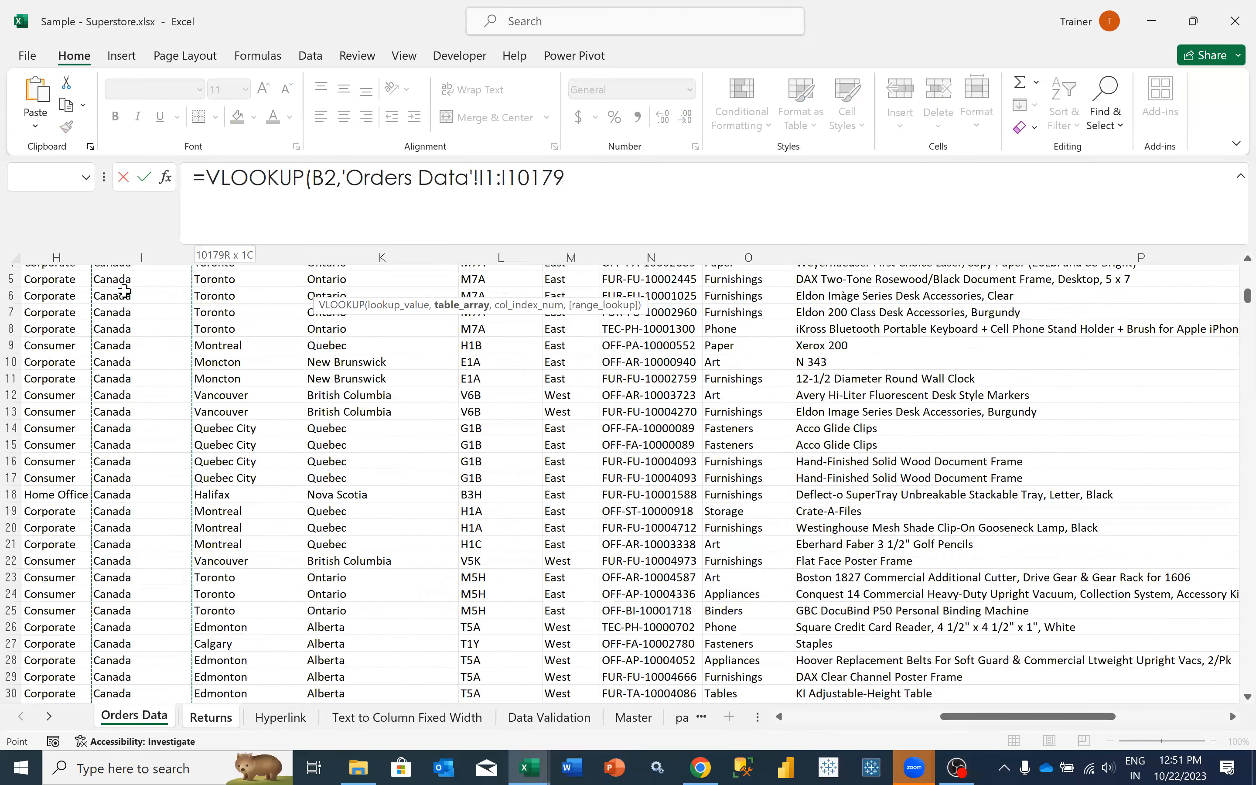
pyautogui.scroll(1, 125, 292)
pyautogui.scroll(1, 124, 291)
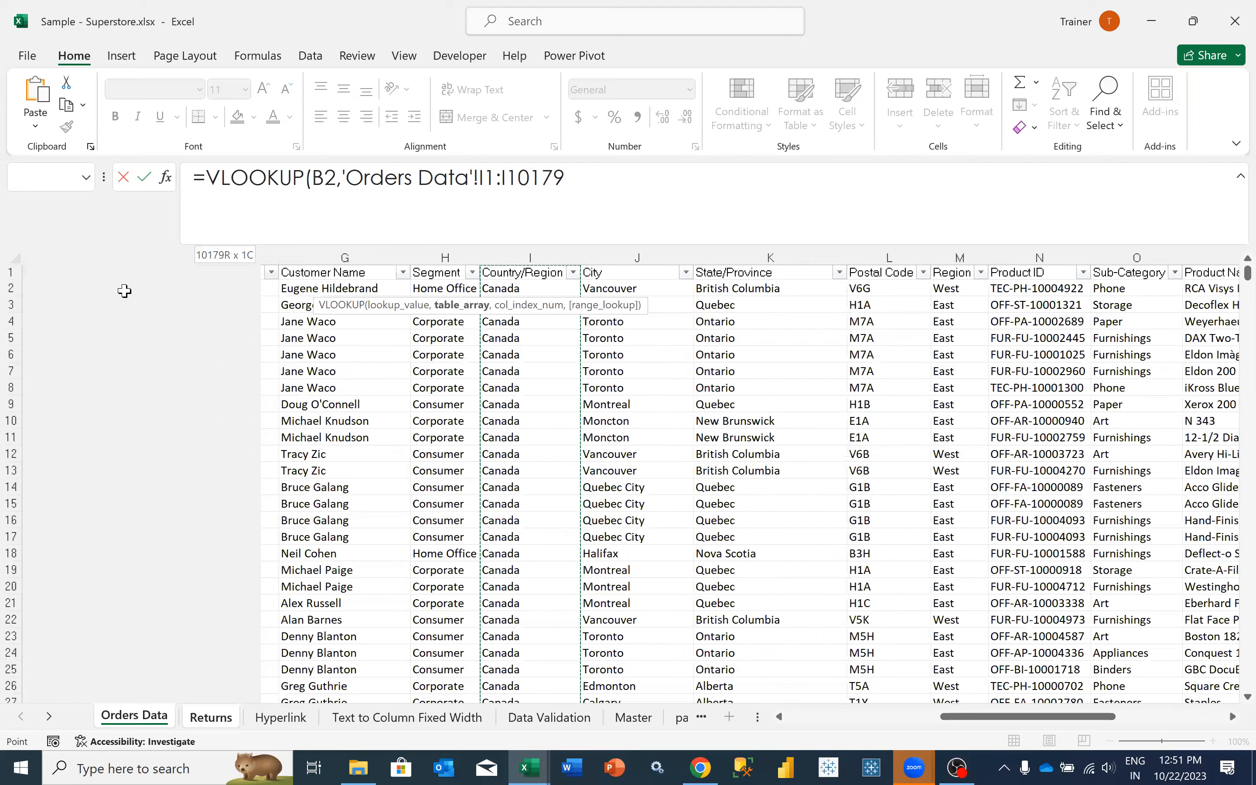
pyautogui.click(125, 291)
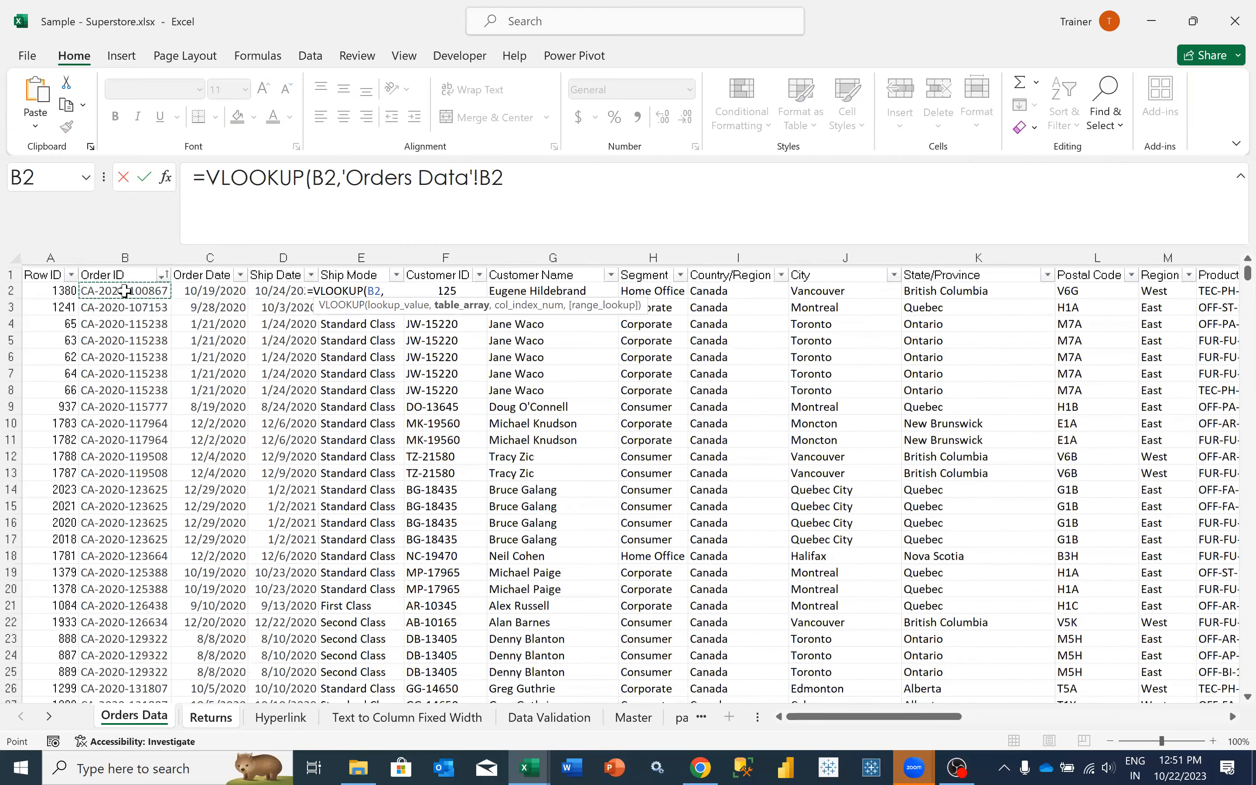
# - Extend the table array across row 2 through the Profit column, giving B2:T2
pyautogui.hotkey('shift', 'Right')
pyautogui.hotkey('shift', 'Right')
pyautogui.hotkey('shift', 'Right')
pyautogui.hotkey('shift', 'Right')
pyautogui.hotkey('shift', 'Right')
pyautogui.hotkey('shift', 'Right')
pyautogui.hotkey('shift', 'Right')
pyautogui.hotkey('shift', 'Left')
pyautogui.hotkey('shift', 'Right')
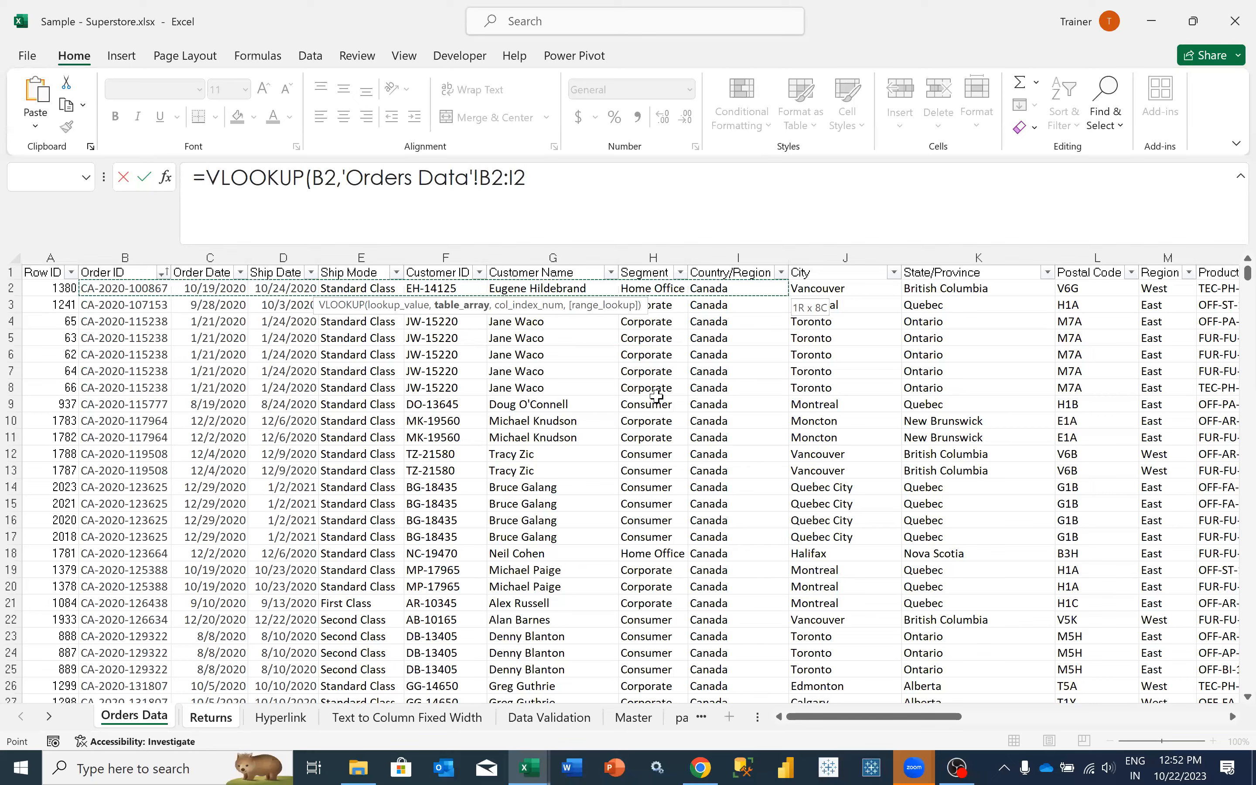
pyautogui.hotkey('shift', 'Left')
pyautogui.hotkey('shift', 'Right')
pyautogui.hotkey('shift', 'Right')
pyautogui.hotkey('shift', 'Left')
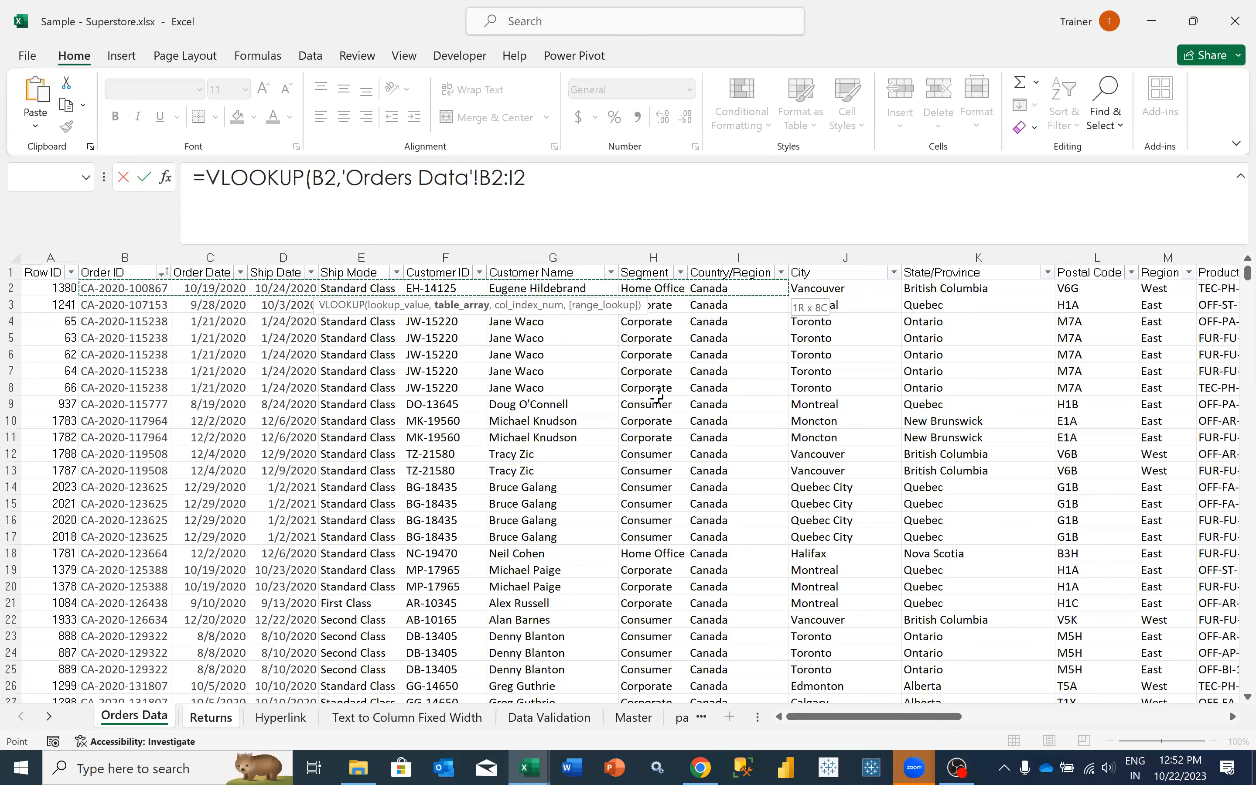
pyautogui.hotkey('shift', 'Right')
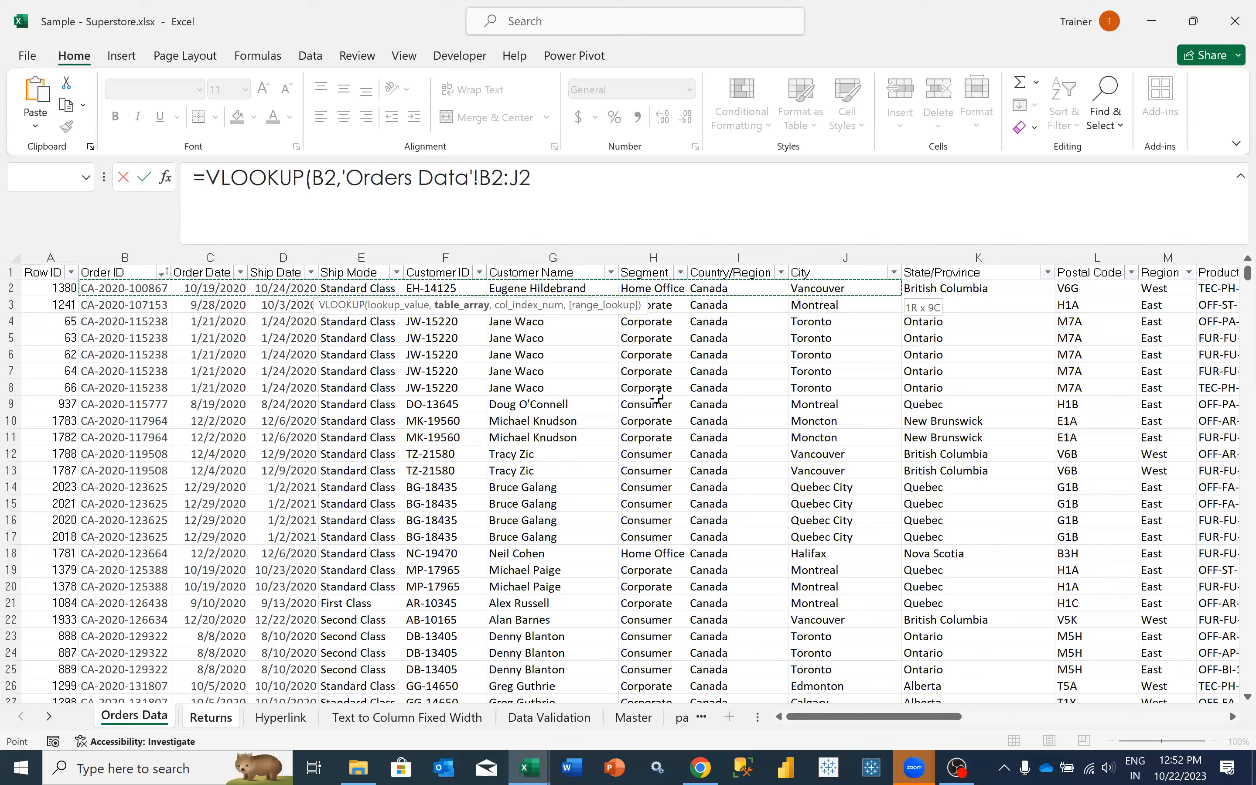
pyautogui.hotkey('shift', 'Right')
pyautogui.hotkey('shift', 'Right')
pyautogui.hotkey('shift', 'Right')
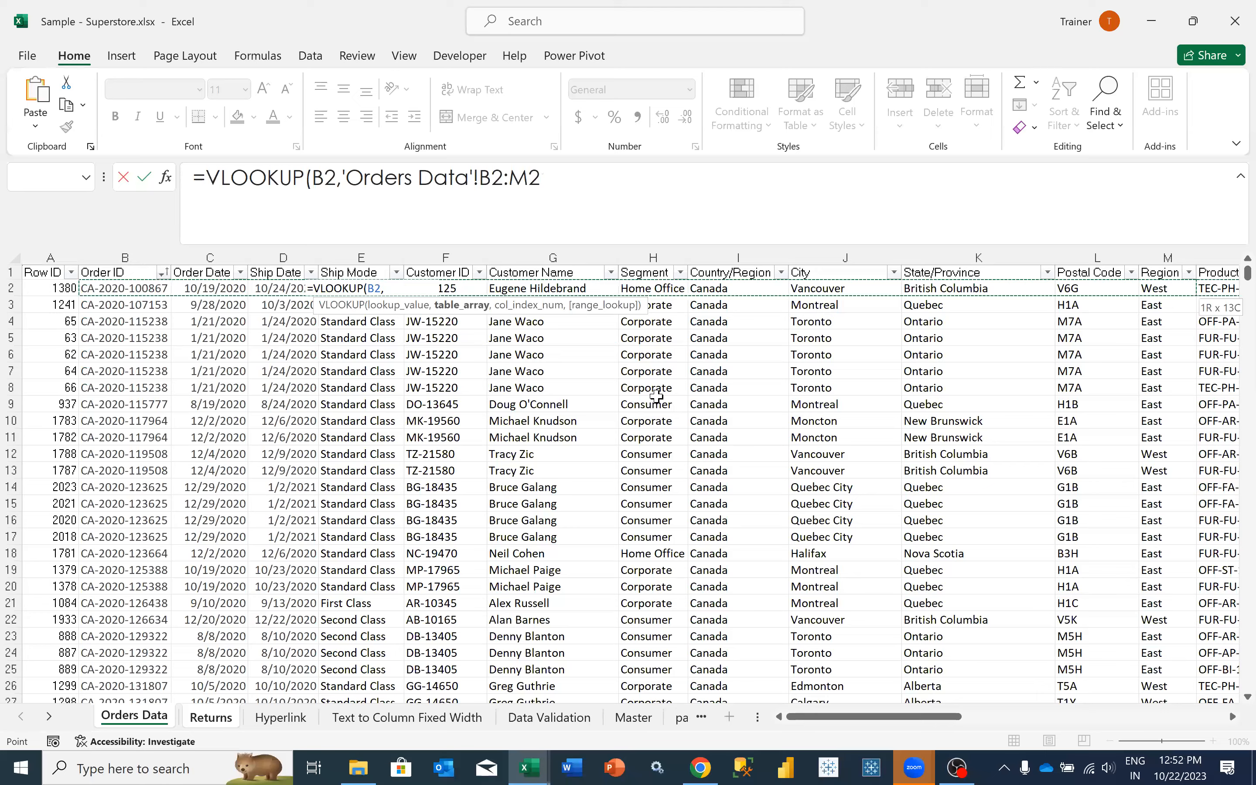
pyautogui.hotkey('shift', 'Right')
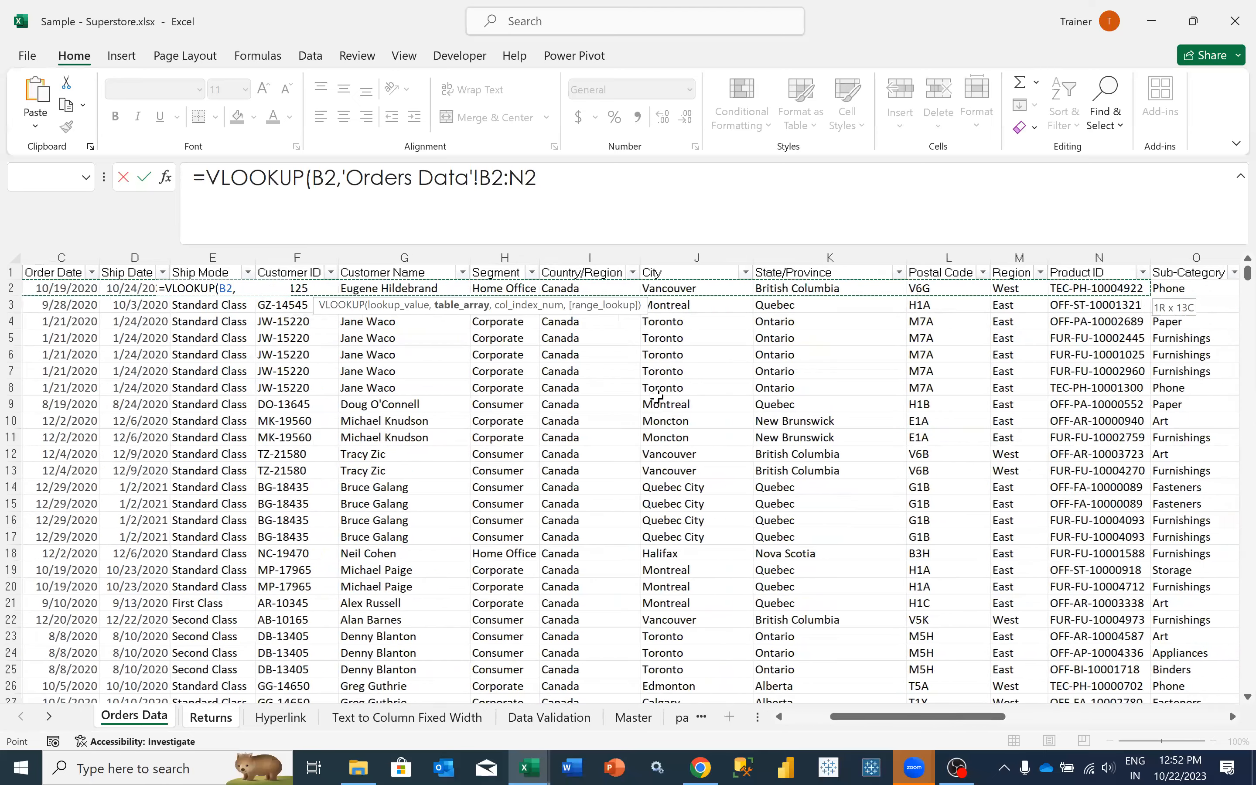
pyautogui.hotkey('shift', 'Right')
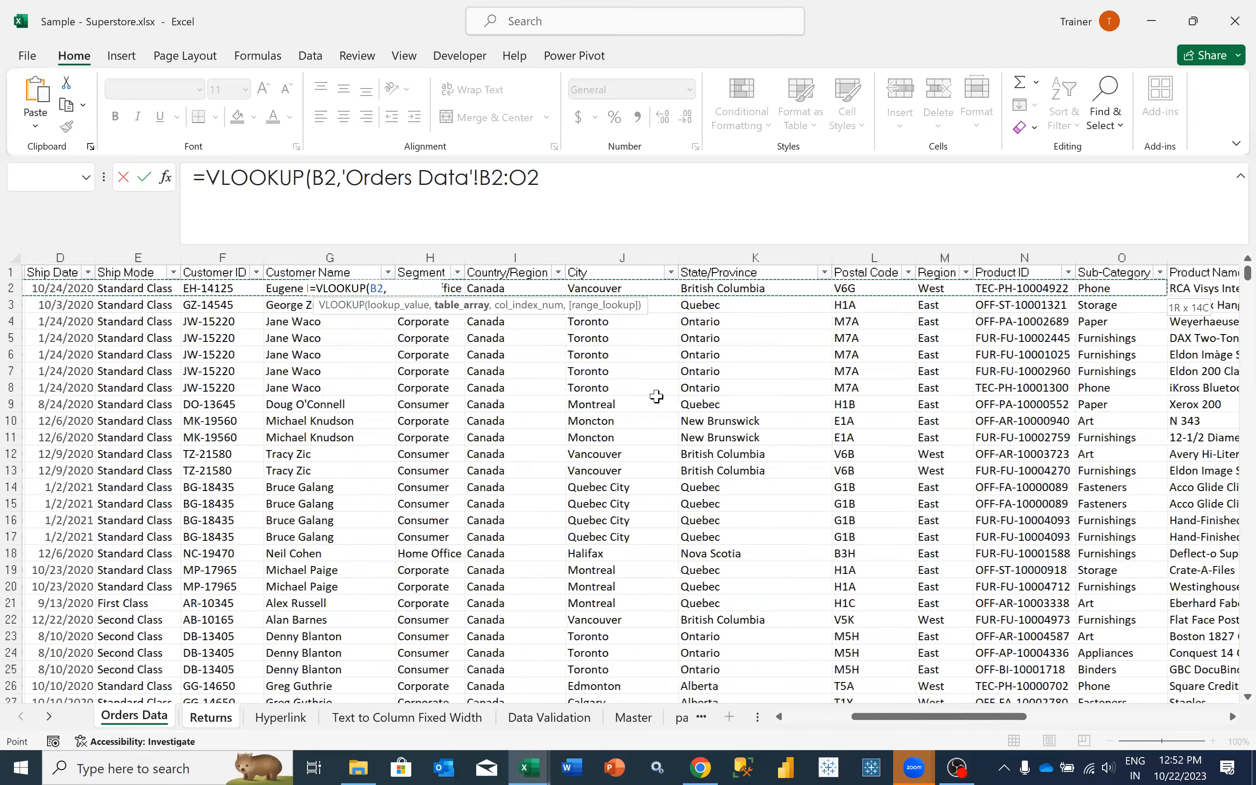
pyautogui.hotkey('shift', 'Right')
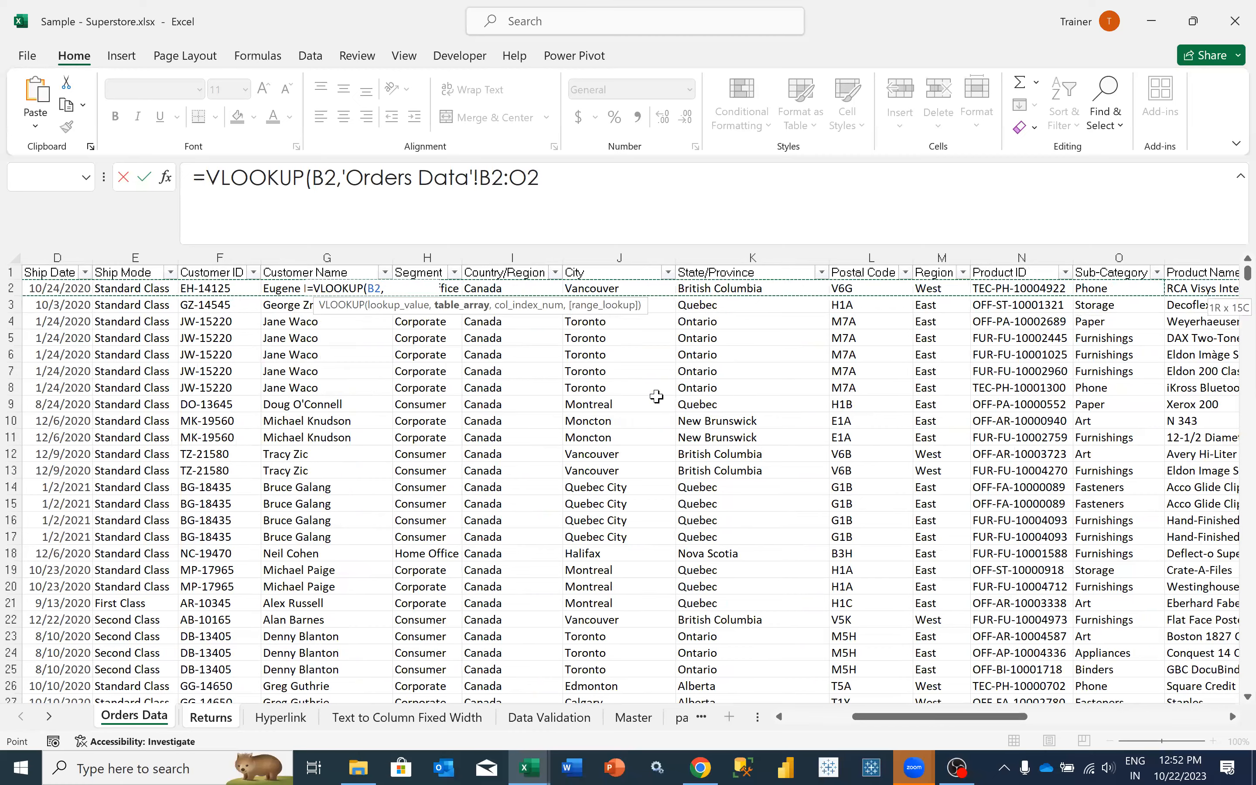
pyautogui.hotkey('shift', 'Right')
pyautogui.hotkey('shift', 'Right')
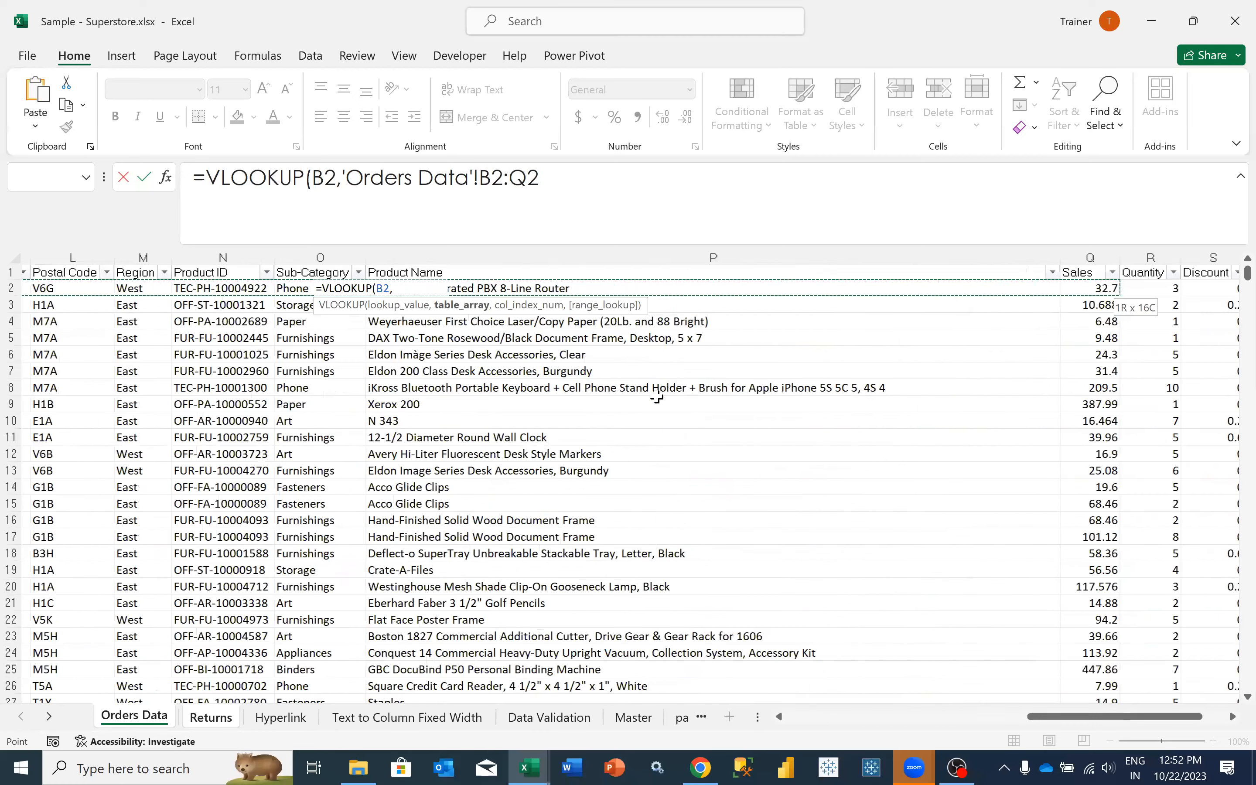
pyautogui.hotkey('shift', 'Left')
pyautogui.hotkey('shift', 'Right')
pyautogui.hotkey('shift', 'Right')
pyautogui.hotkey('shift', 'Right')
pyautogui.hotkey('shift', 'Right')
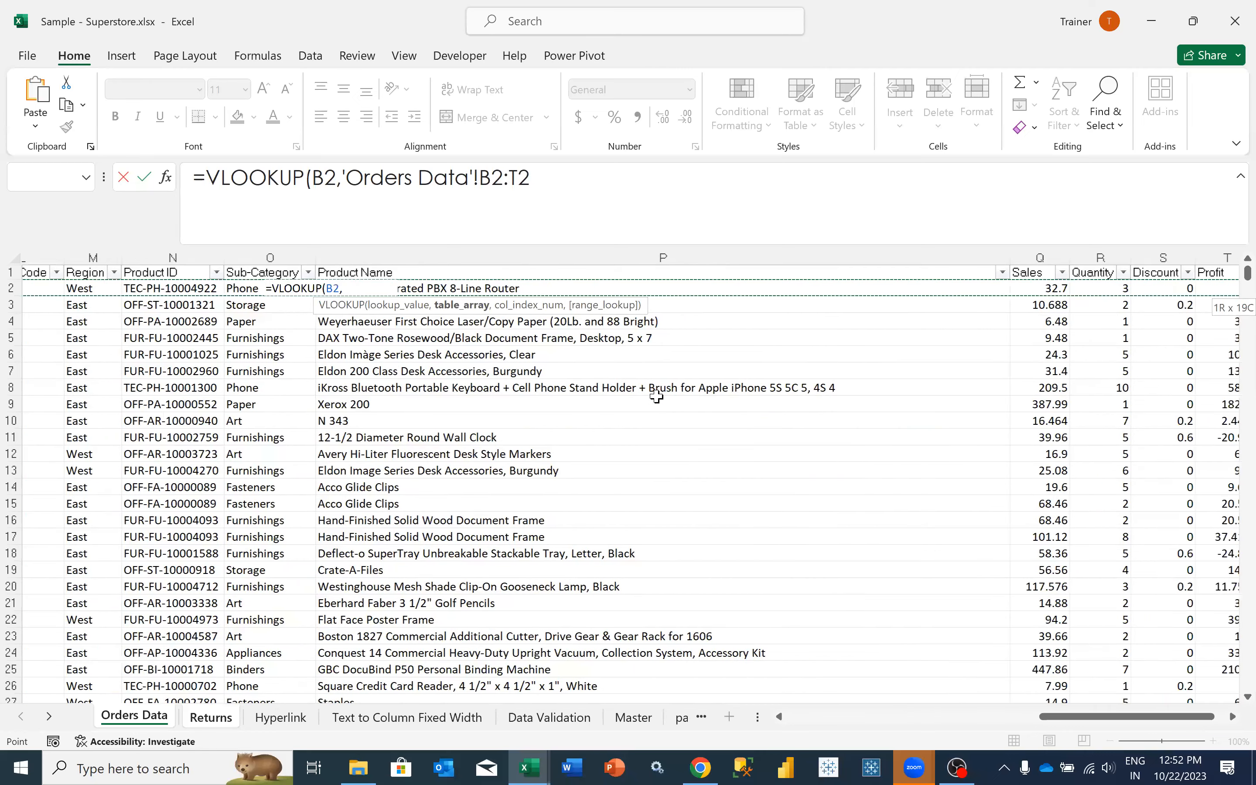
pyautogui.hotkey('shift', 'Right')
pyautogui.hotkey('shift', 'Down')
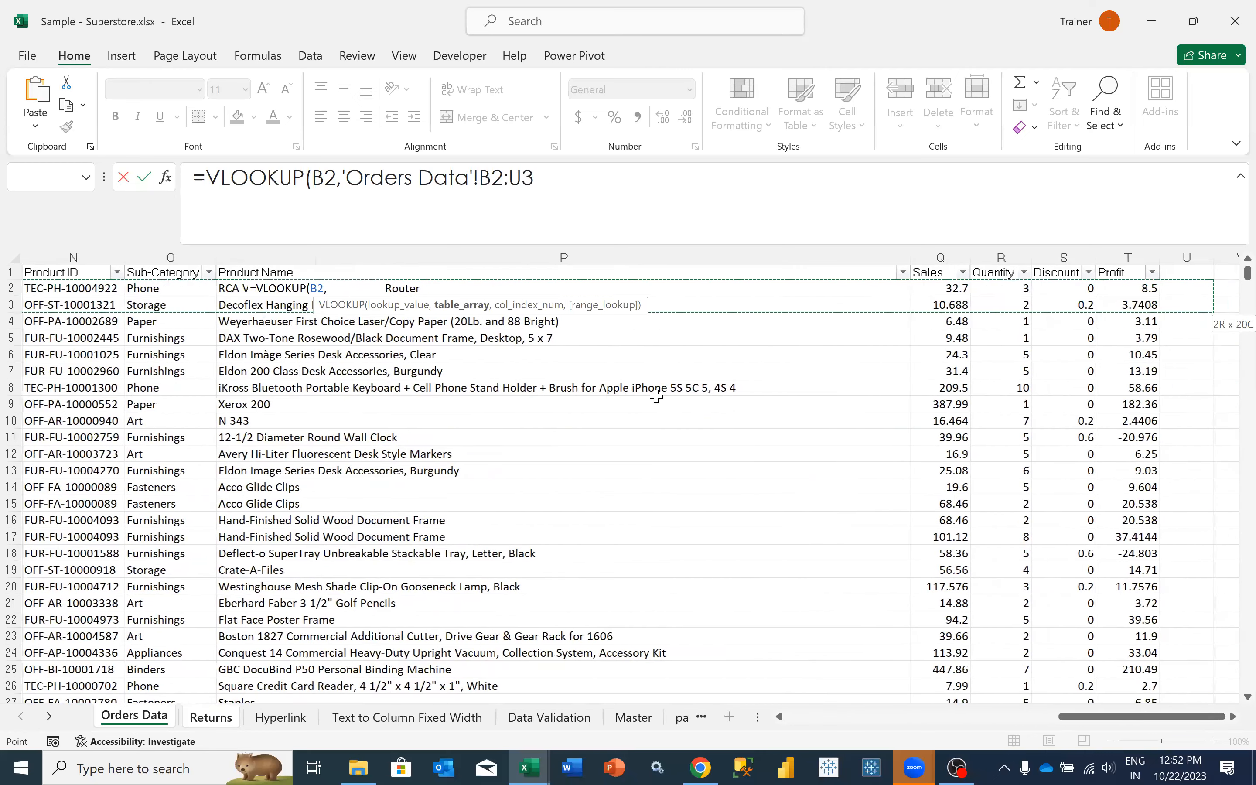
pyautogui.hotkey('shift', 'Up')
pyautogui.hotkey('shift', 'Left')
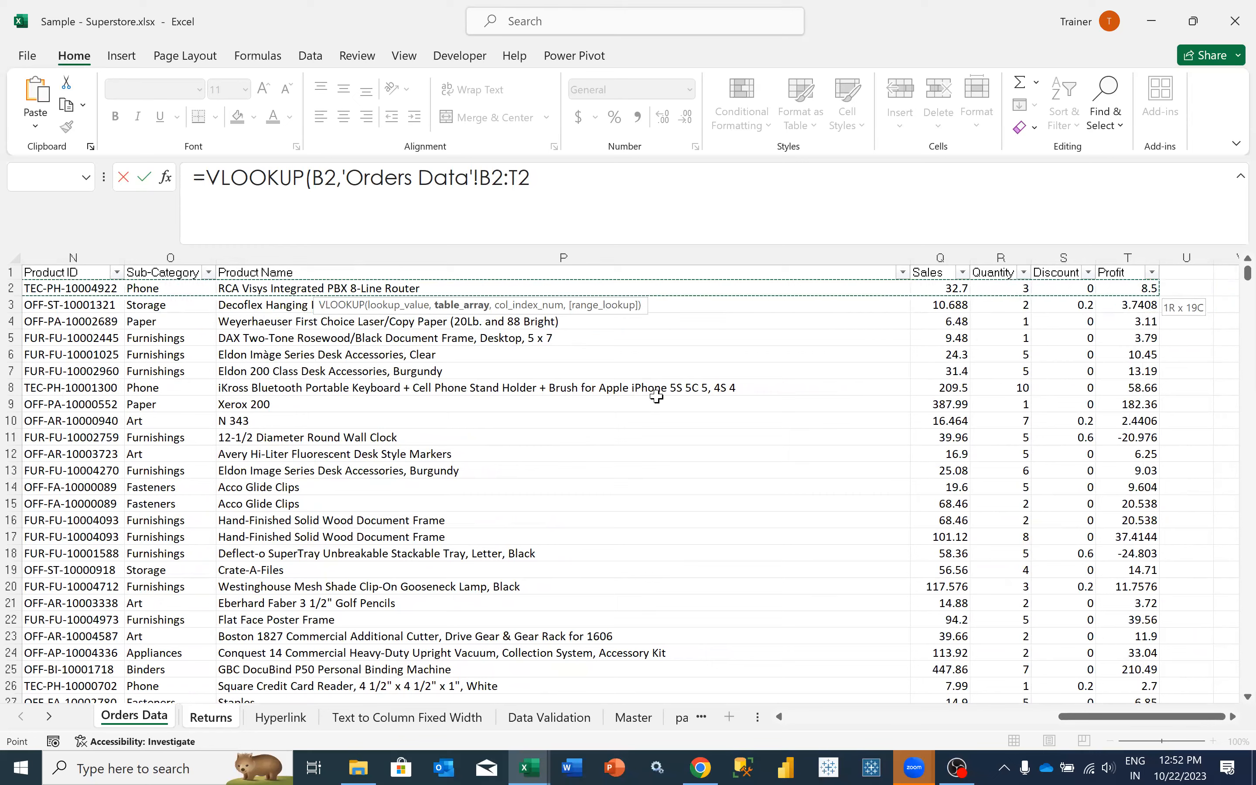
pyautogui.hotkey('shift', 'Left')
pyautogui.hotkey('shift', 'Left')
pyautogui.hotkey('shift', 'Left')
pyautogui.hotkey('shift', 'Left')
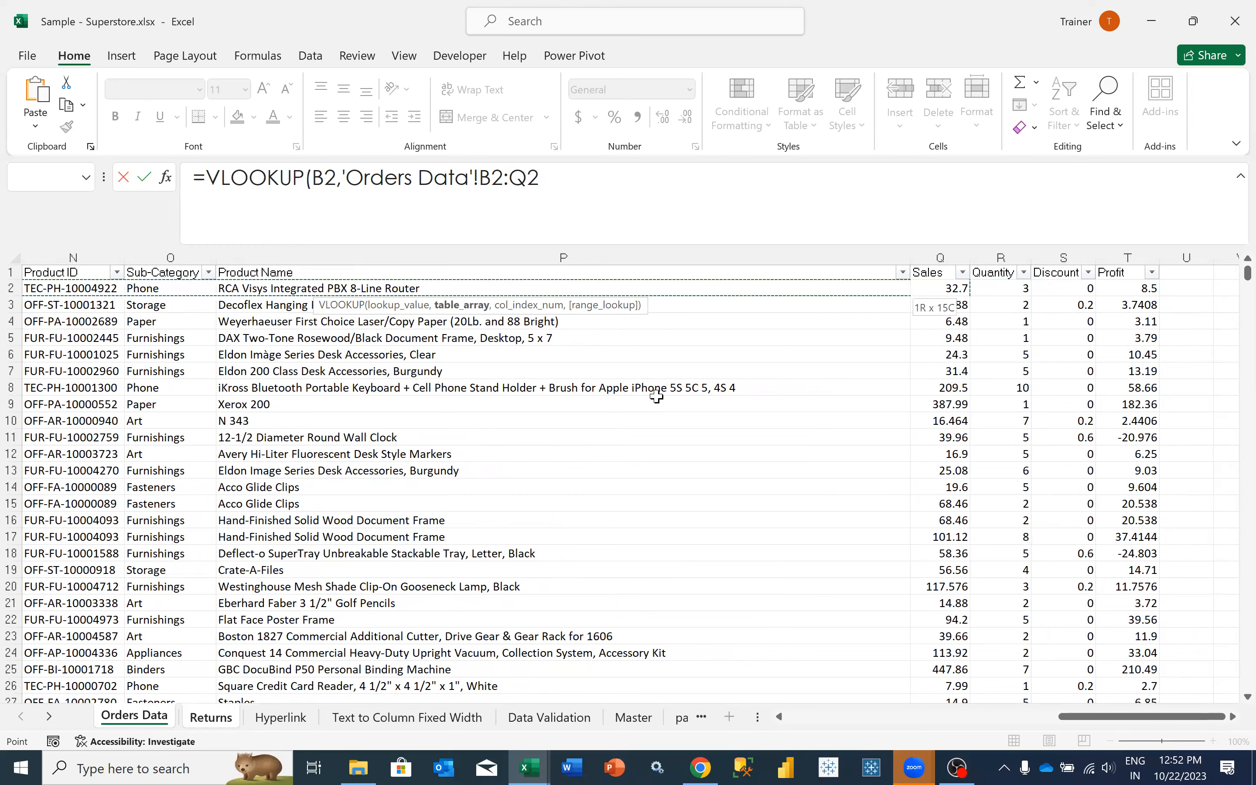
pyautogui.hotkey('shift', 'Right')
pyautogui.hotkey('shift', 'Right')
pyautogui.hotkey('shift', 'Right')
pyautogui.hotkey('shift', 'Right')
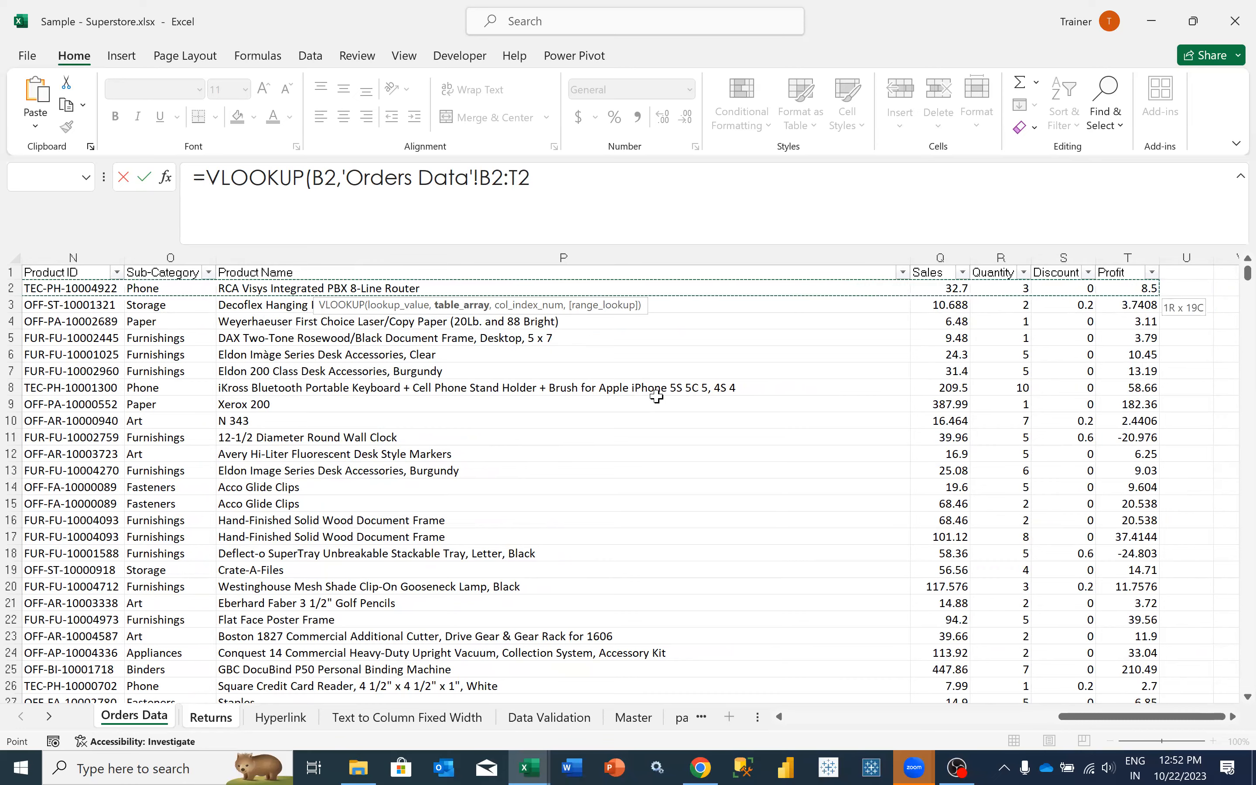
# - Extend the table array down to row 10195 as the absolute range $B$2:$T$10195 and complete the formula with column index 15
pyautogui.hotkey('ctrl', 'shift', 'Down')
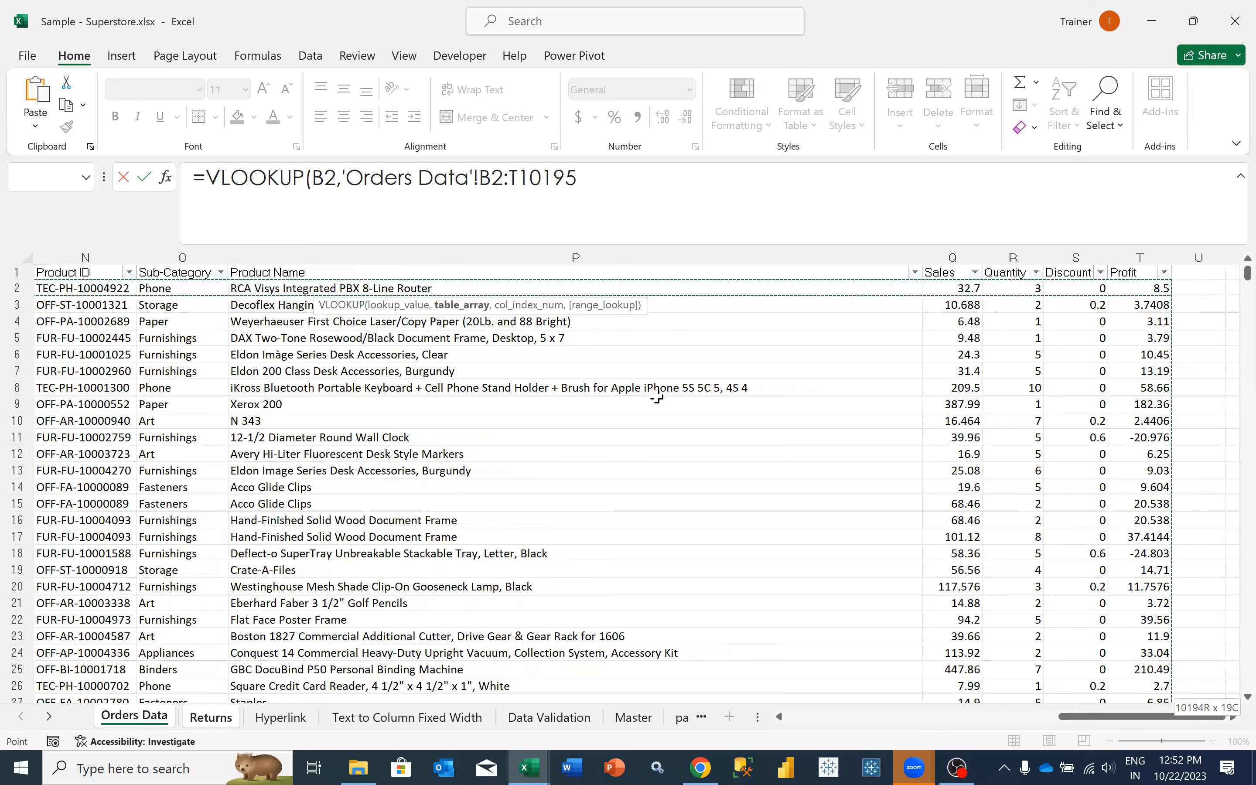
pyautogui.press('F4')
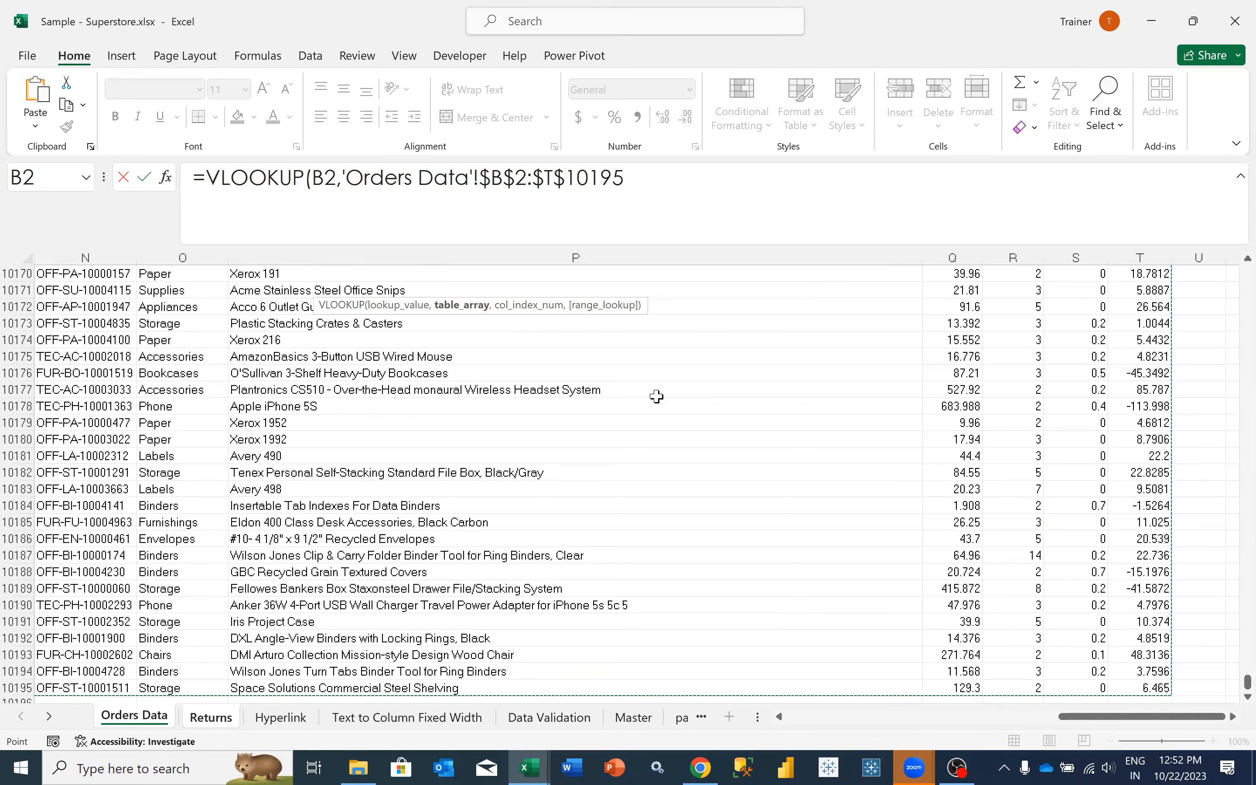
pyautogui.write(',12')
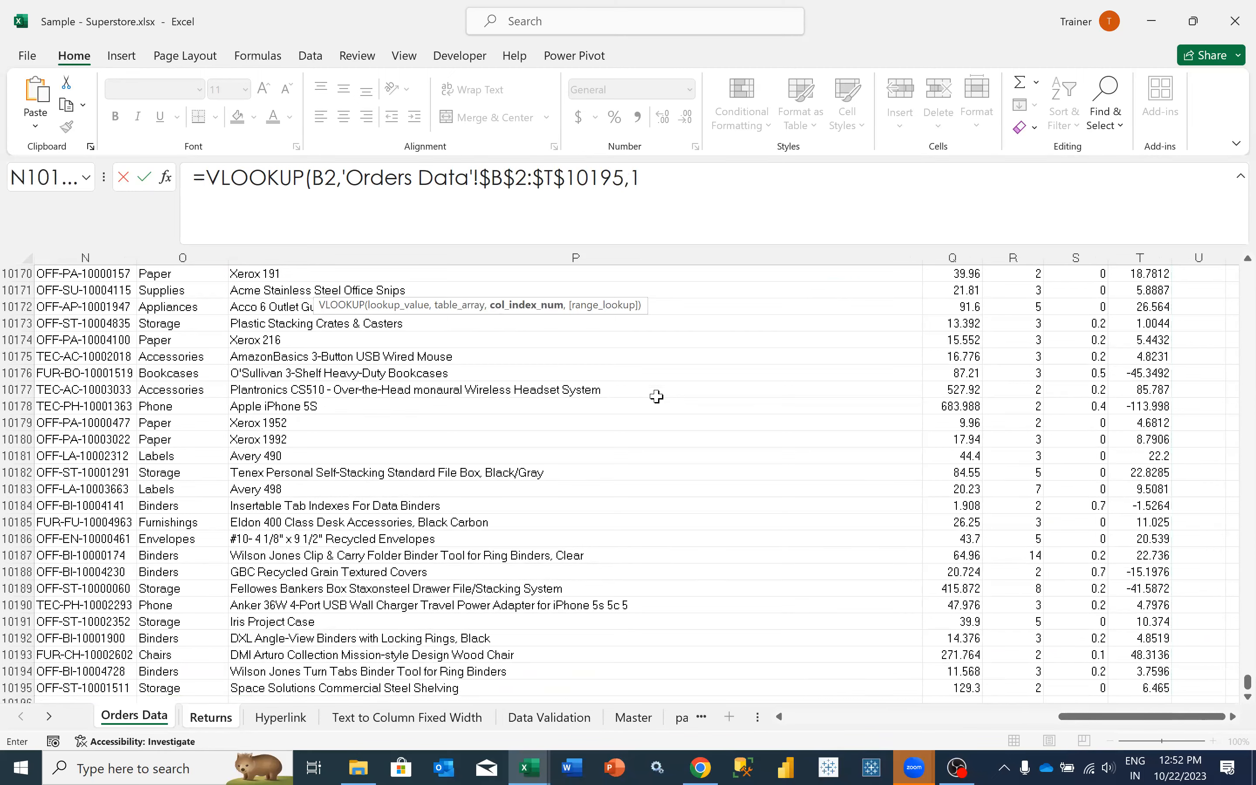
pyautogui.press('BackSpace')
pyautogui.write('5)')
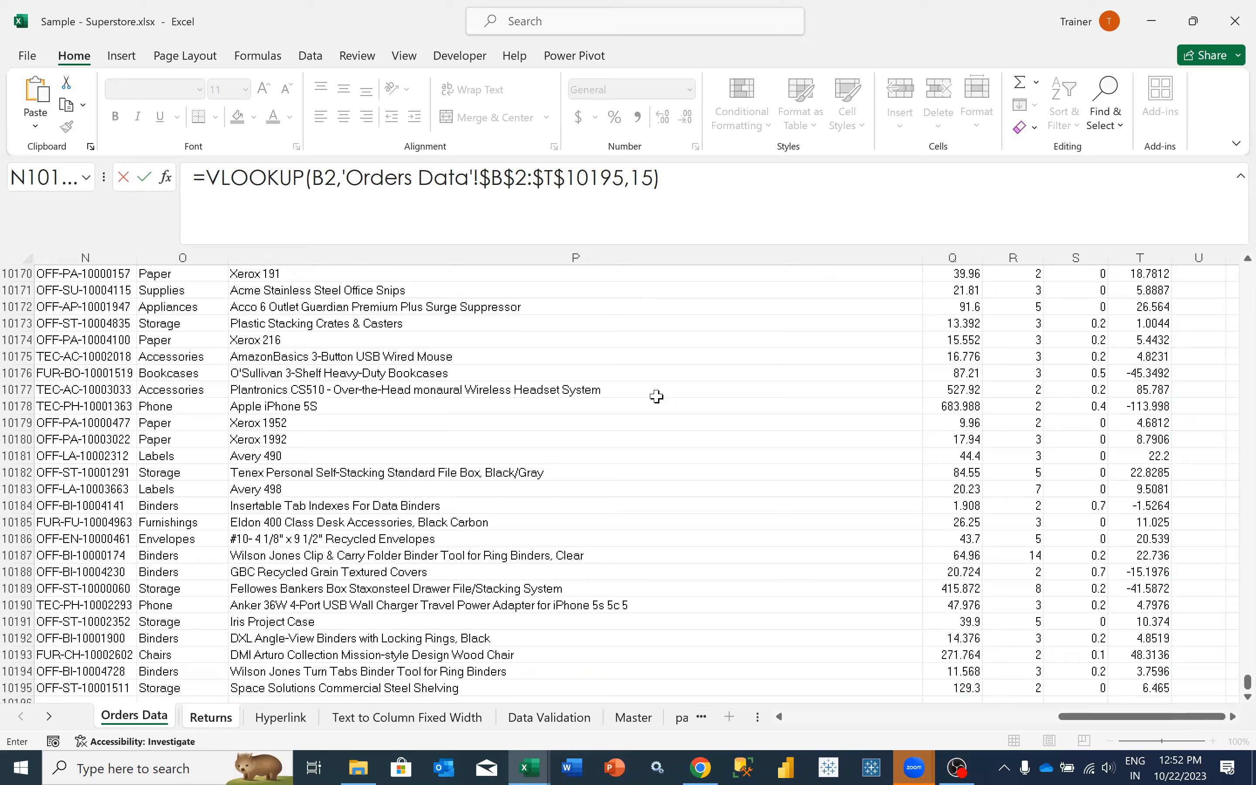
pyautogui.press('Return')
# - Fit column D to the product name and fill the VLOOKUP formula from D2 down for all returned orders
pyautogui.moveTo(385, 253); pyautogui.dragTo(385, 253)
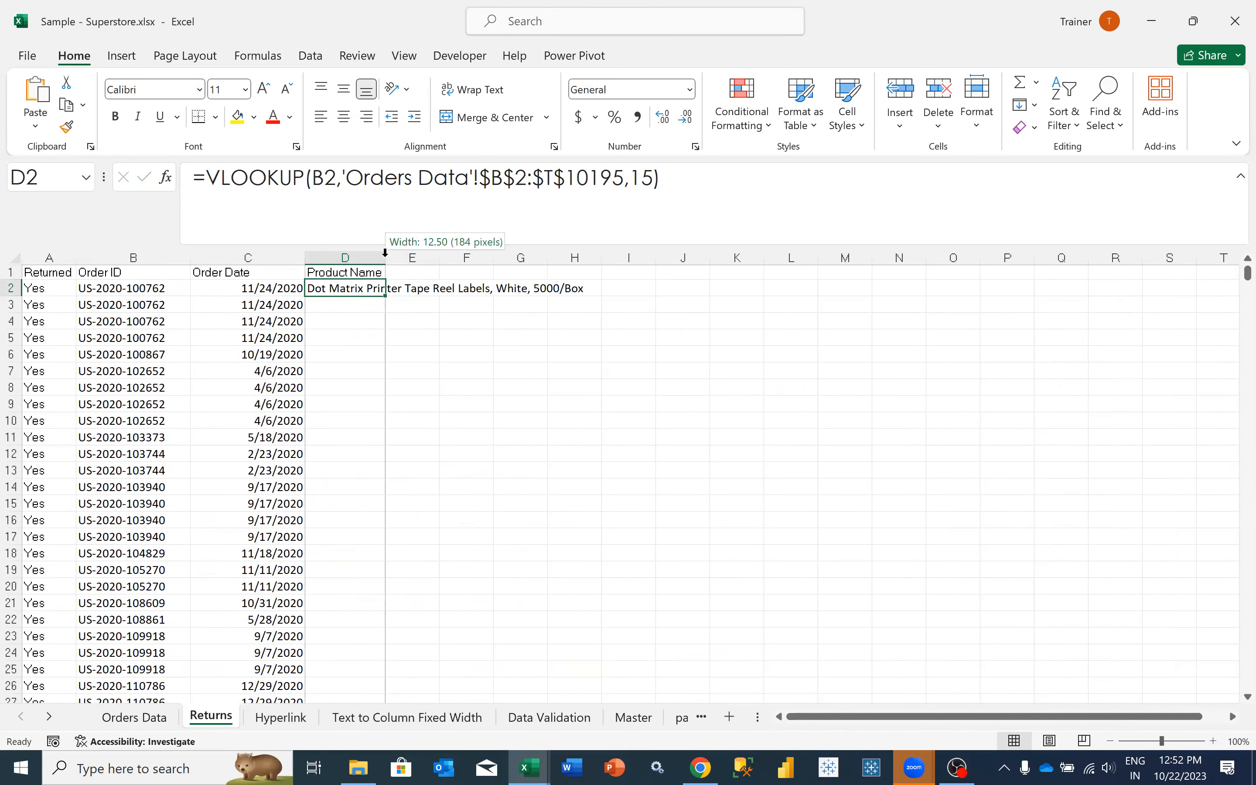
pyautogui.doubleClick(385, 253)
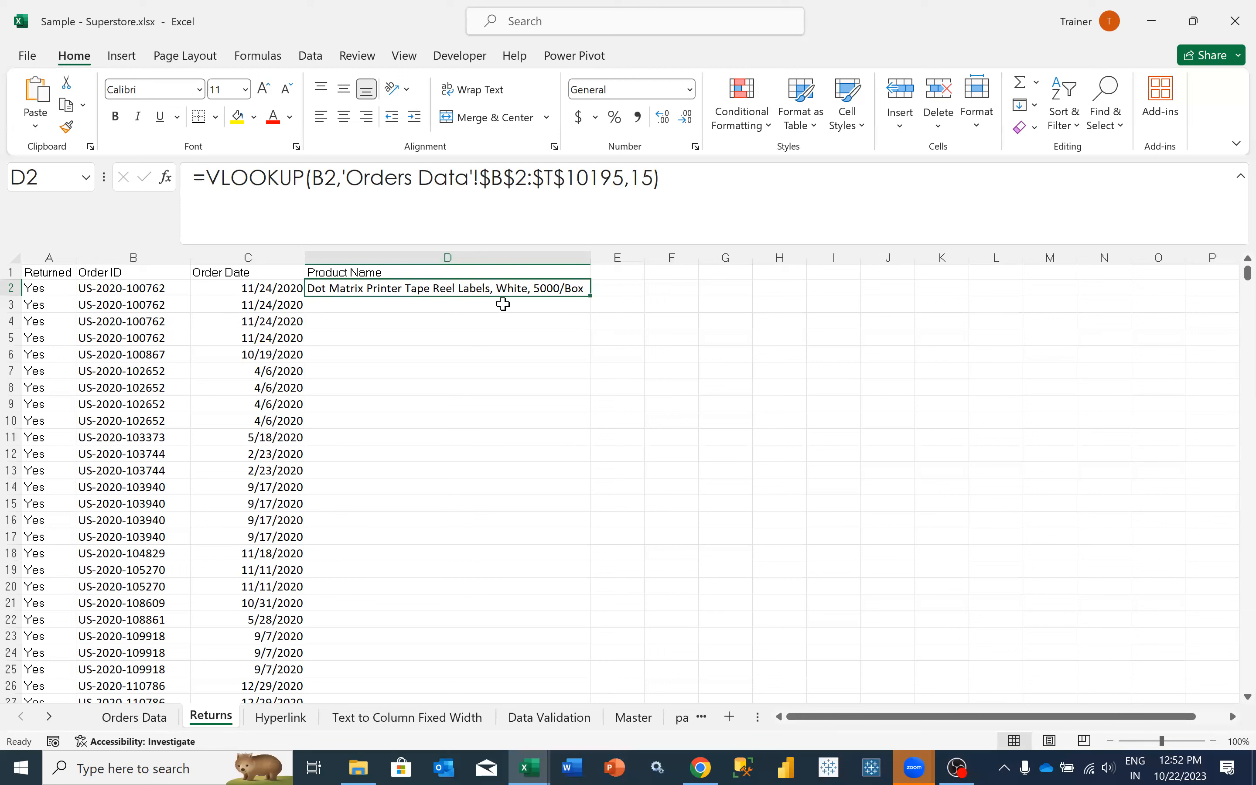
pyautogui.doubleClick(590, 296)
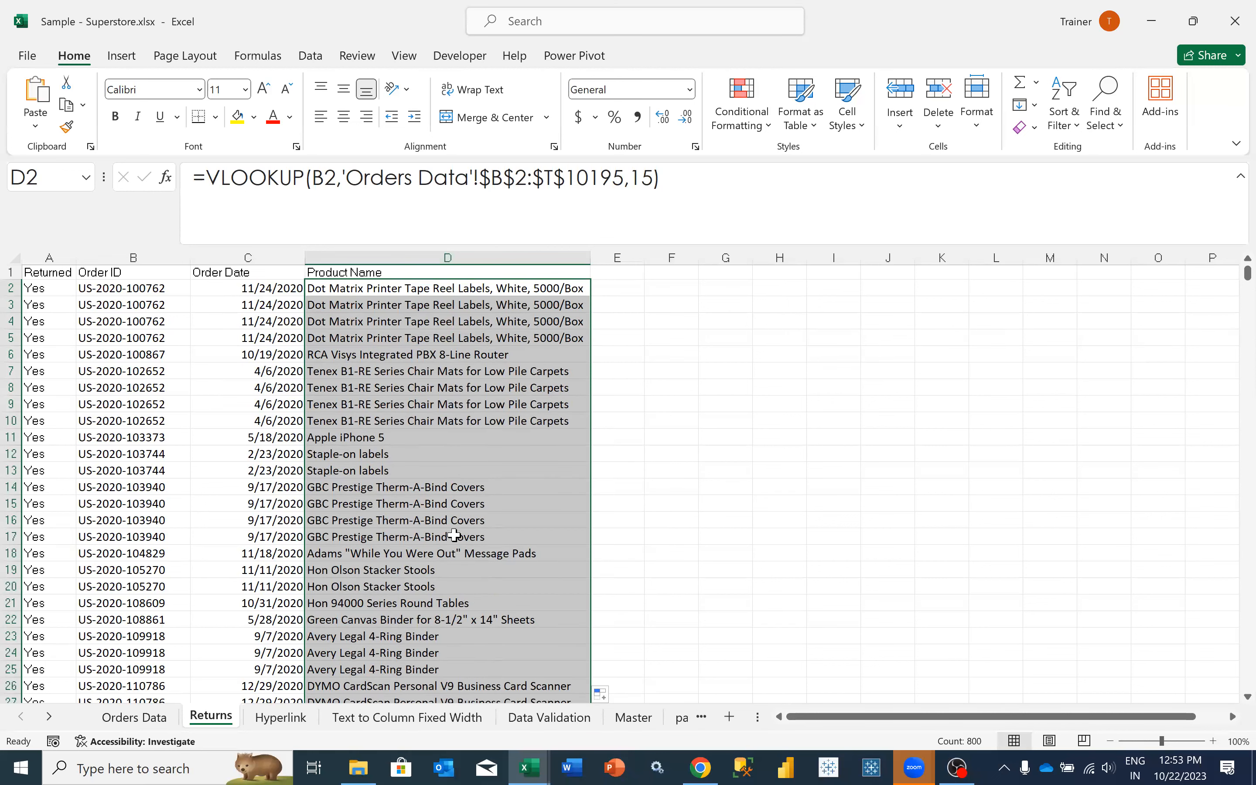
# - Add the header Sales in cell E1, beside Product Name in the Returns sheet
pyautogui.click(420, 273)
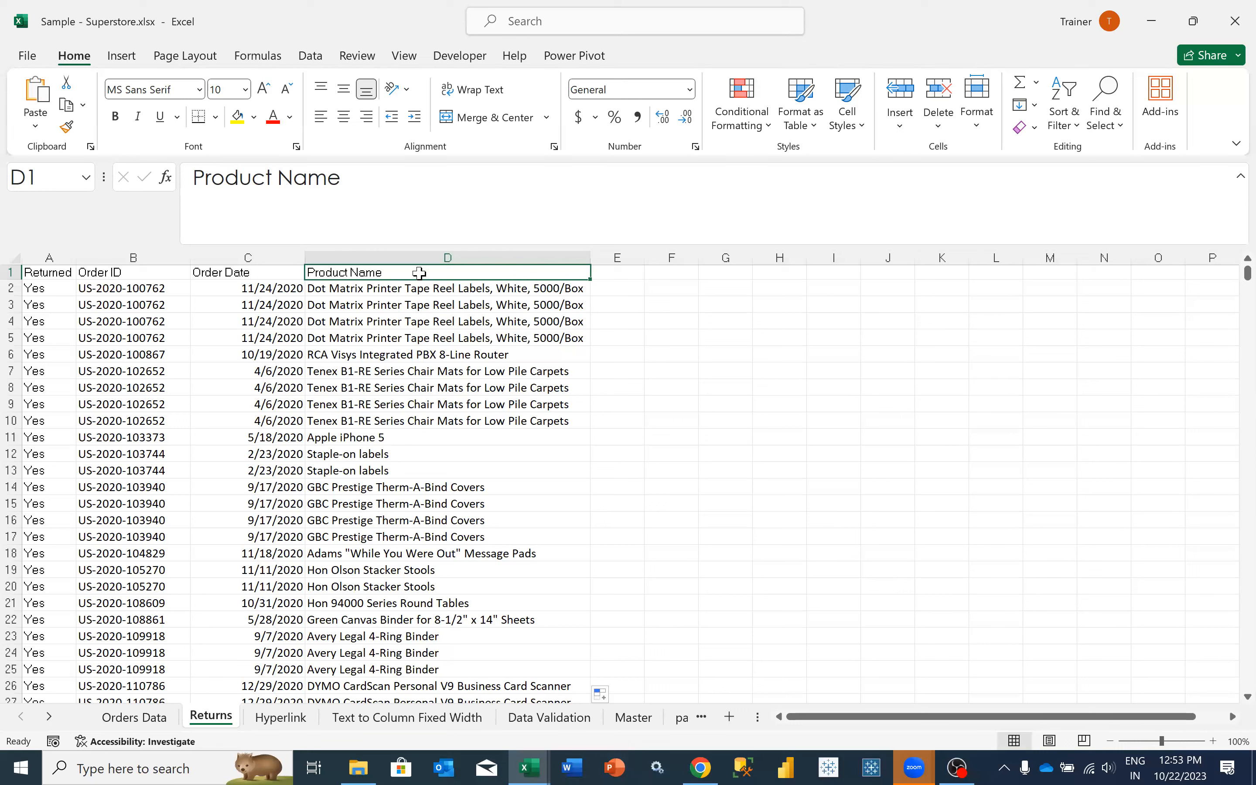
pyautogui.press('Right')
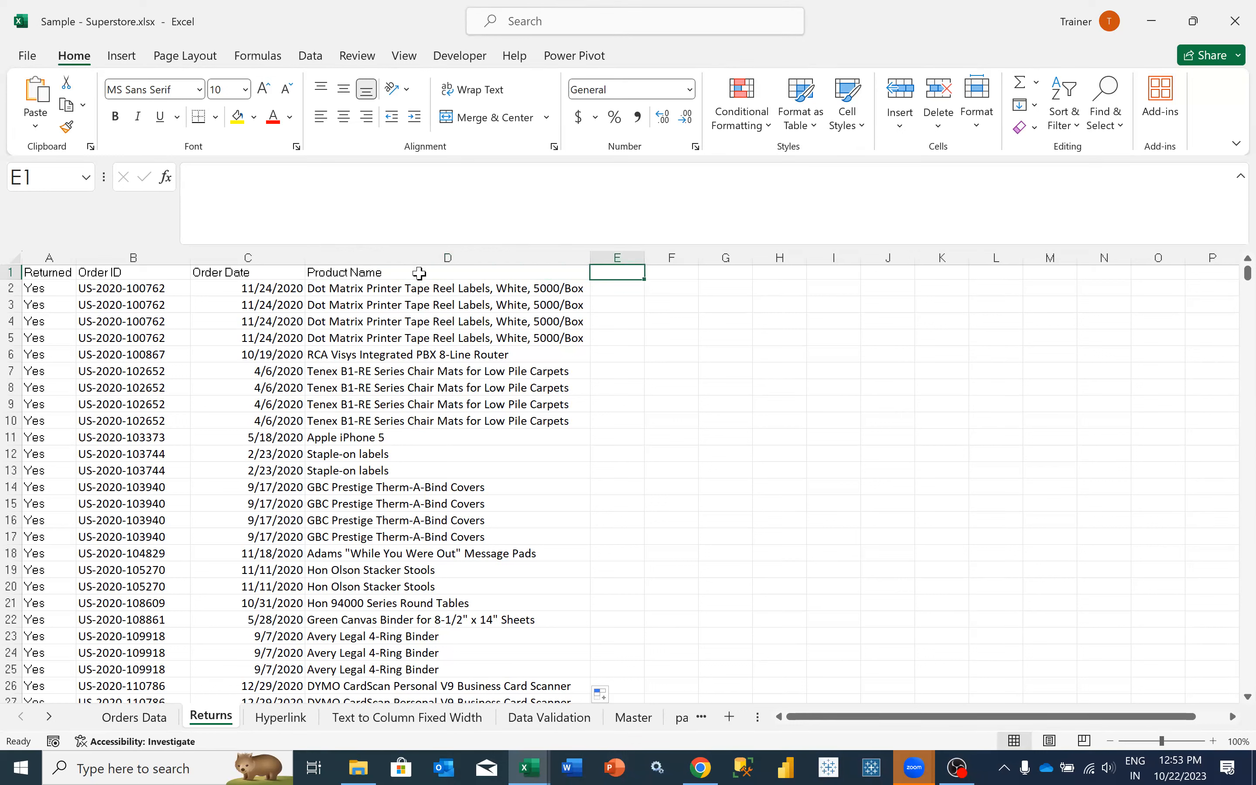
pyautogui.write('Sales')
pyautogui.press('Right')
pyautogui.press('Left')
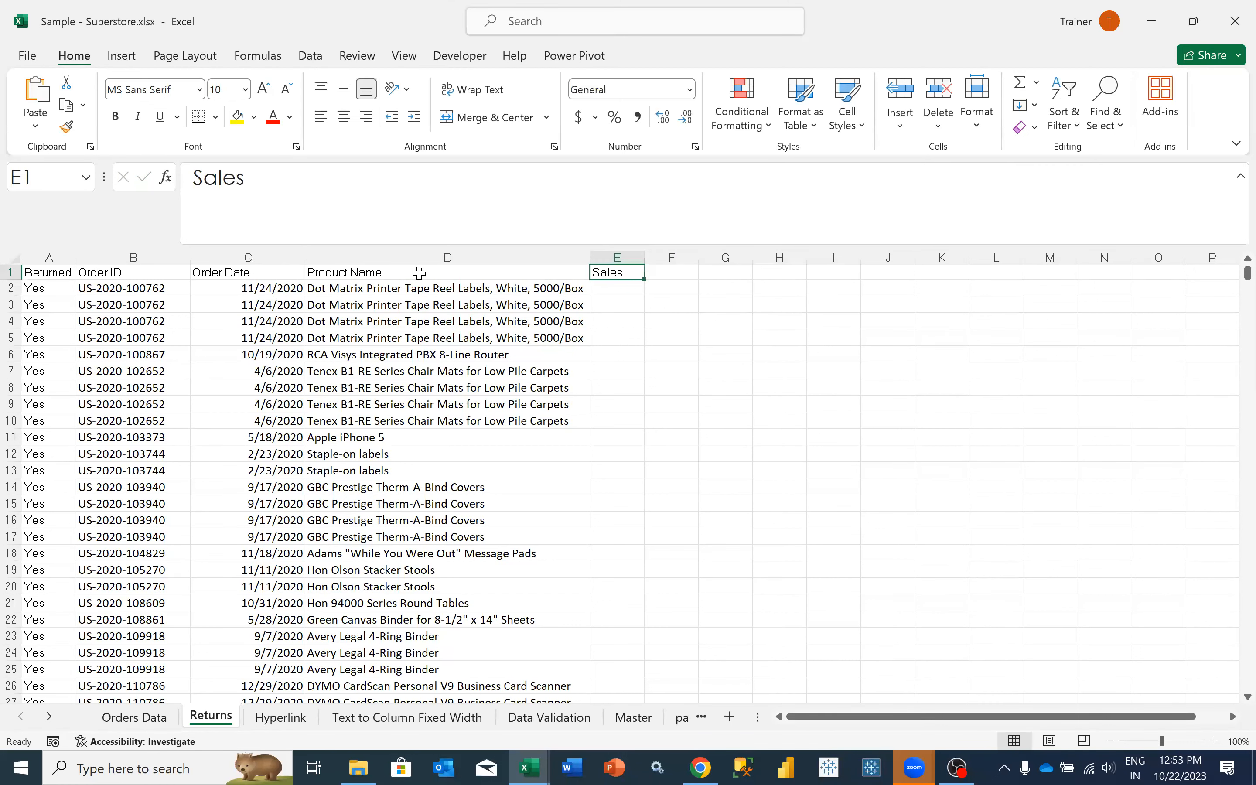
pyautogui.press('Left')
pyautogui.press('Down')
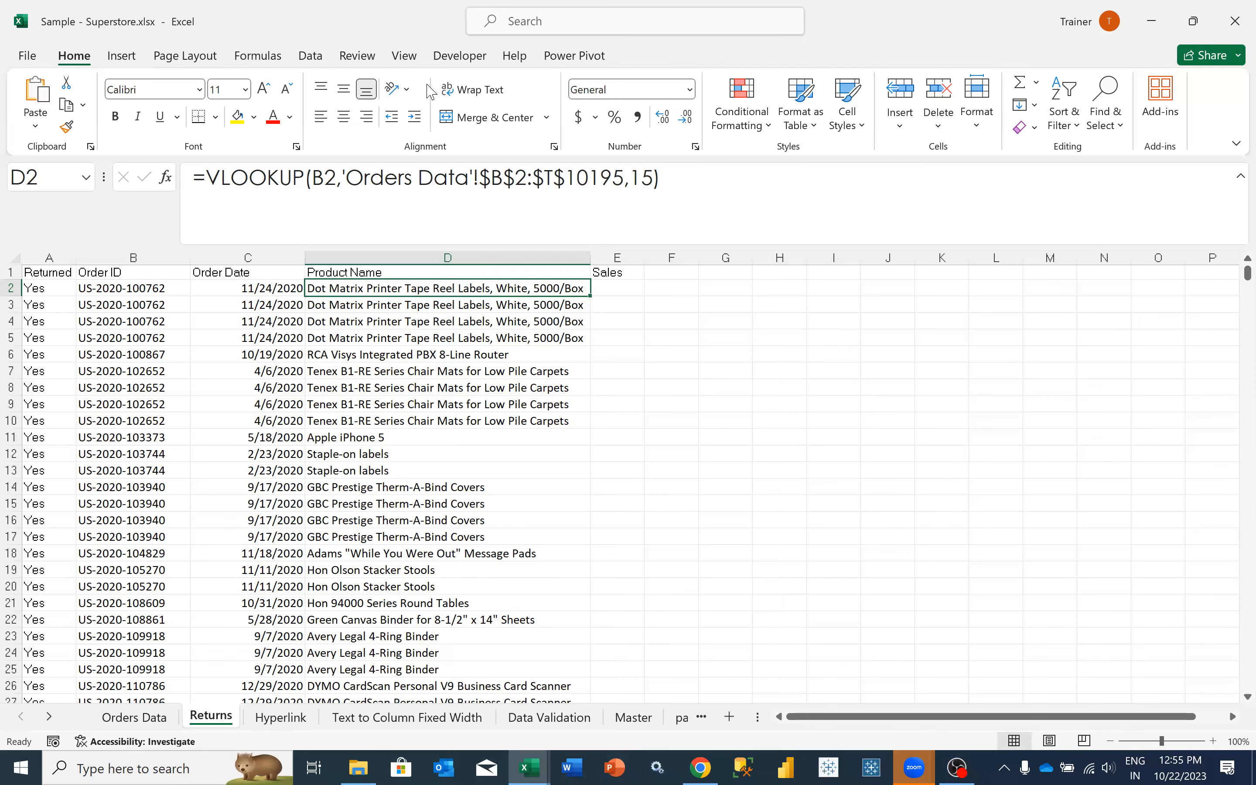
# - Review the lookup range in Orders Data from the first Order ID across to Profit and down to the last row, and return to Returns
pyautogui.click(143, 725)
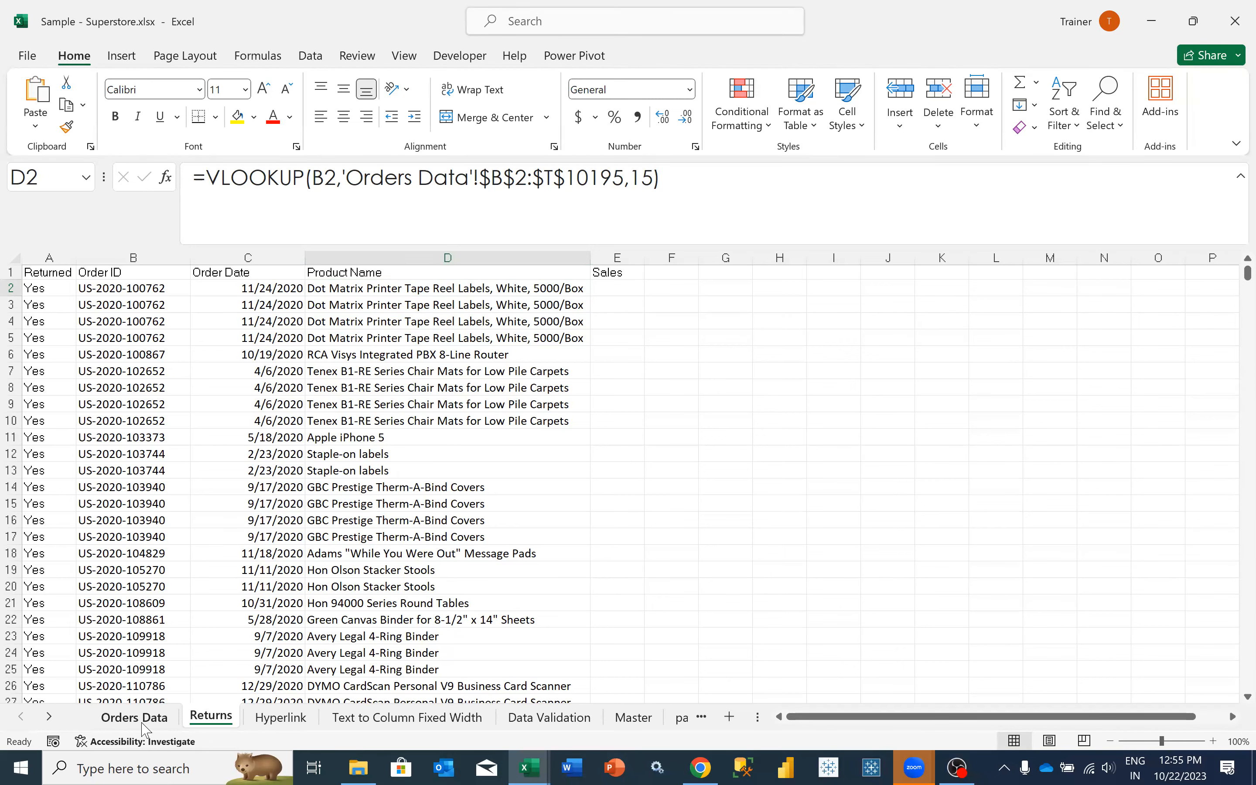
pyautogui.hscroll(-6, 113, 408)
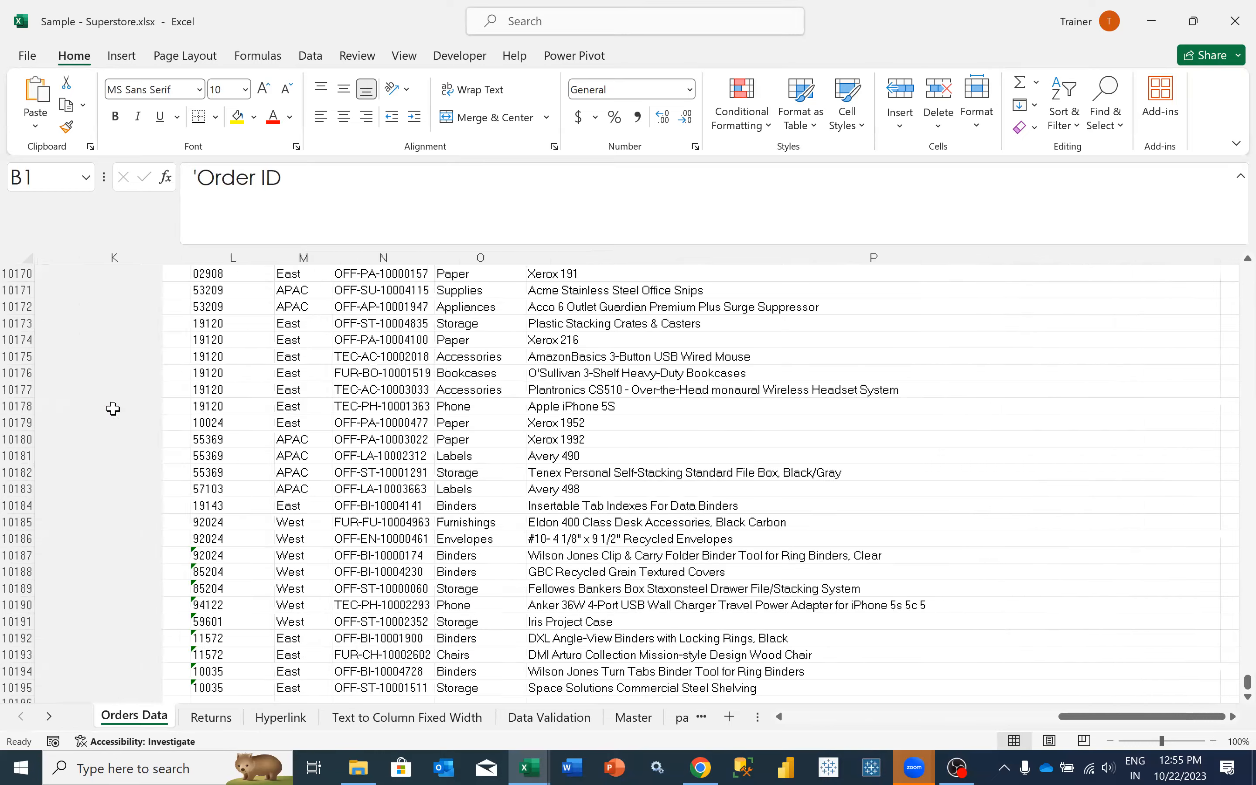
pyautogui.hscroll(-2, 145, 294)
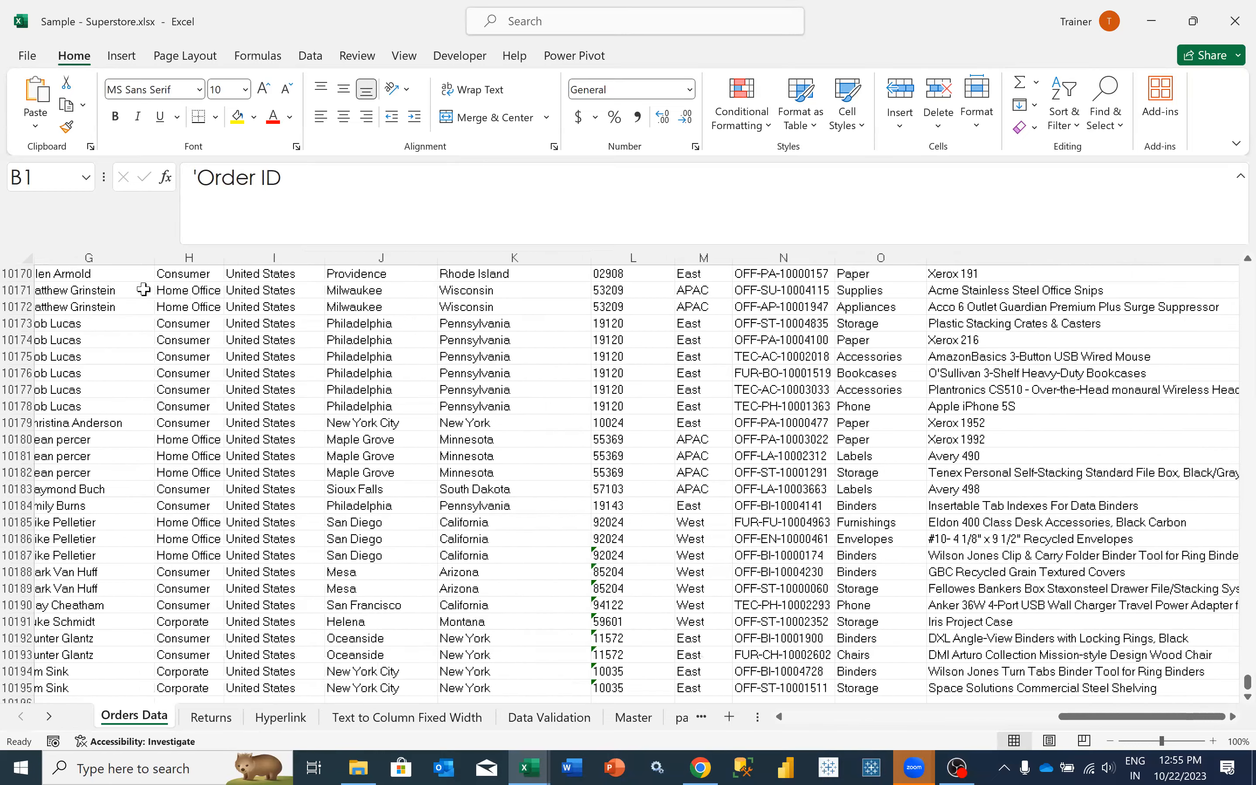
pyautogui.hscroll(-2, 143, 289)
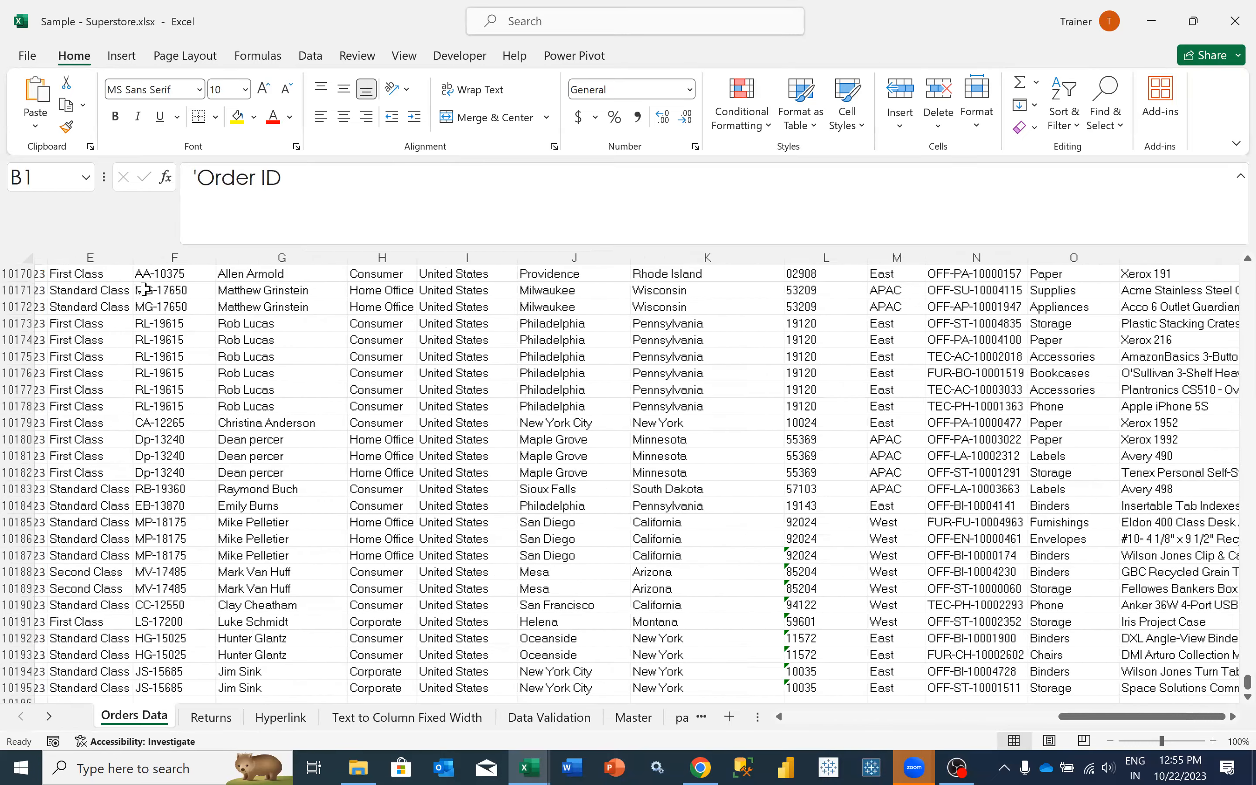
pyautogui.click(85, 407)
pyautogui.hotkey('ctrl', 'shift', 'Up')
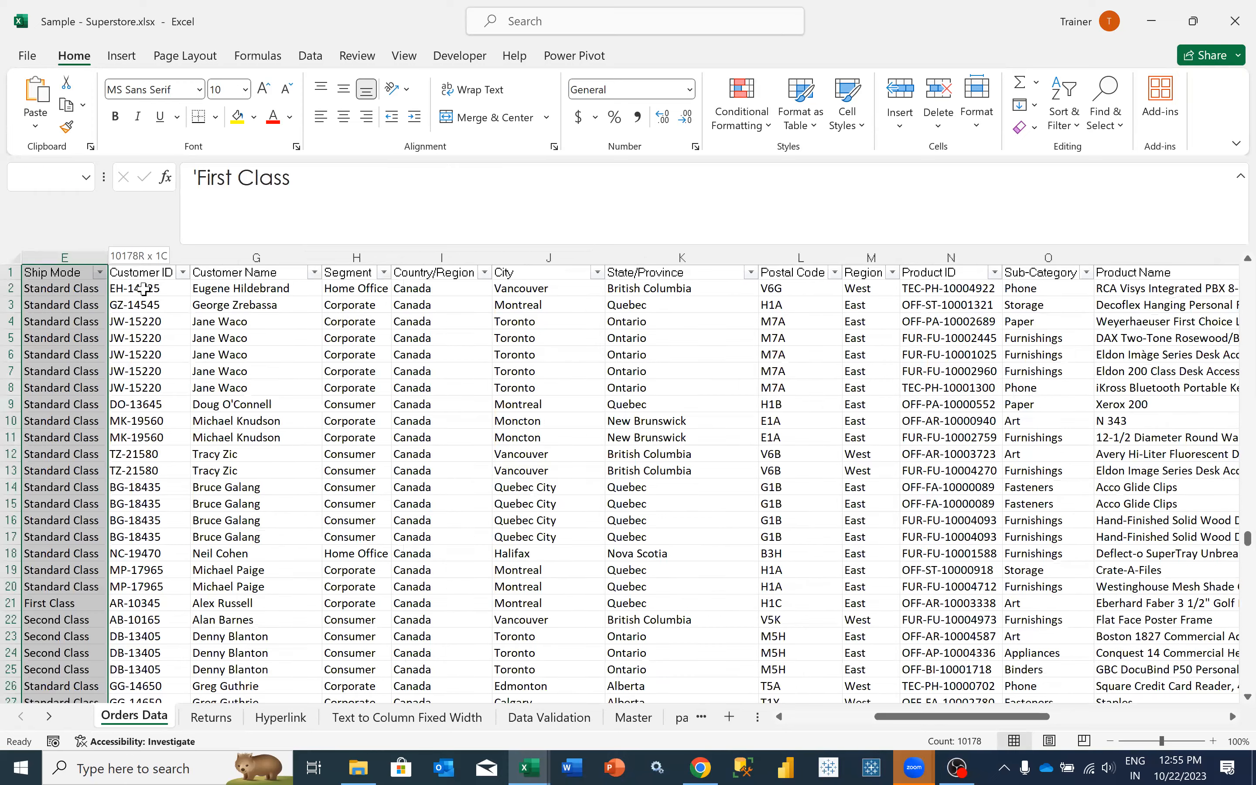
pyautogui.click(144, 289)
pyautogui.press('Left')
pyautogui.press('Left')
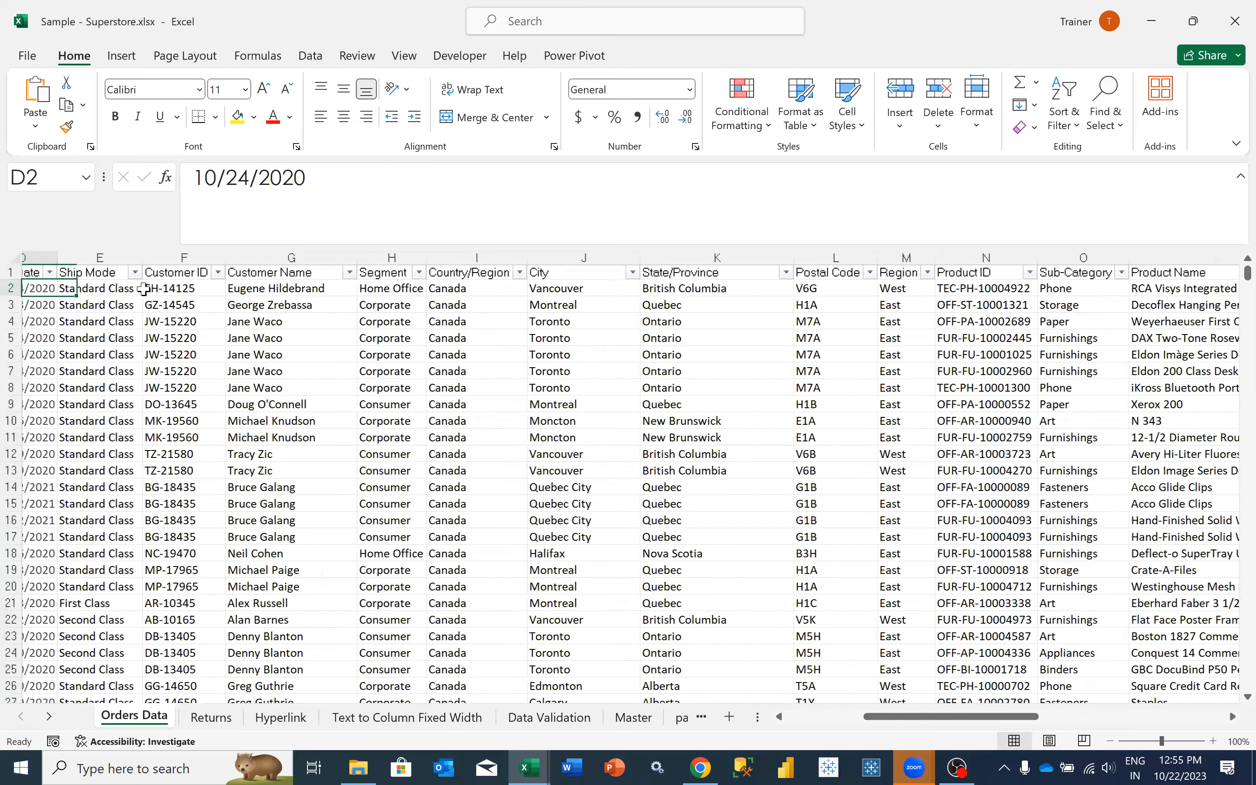
pyautogui.press('Left')
pyautogui.press('Left')
pyautogui.hotkey('ctrl', 'shift', 'Down')
pyautogui.hotkey('ctrl', 'shift', 'Right')
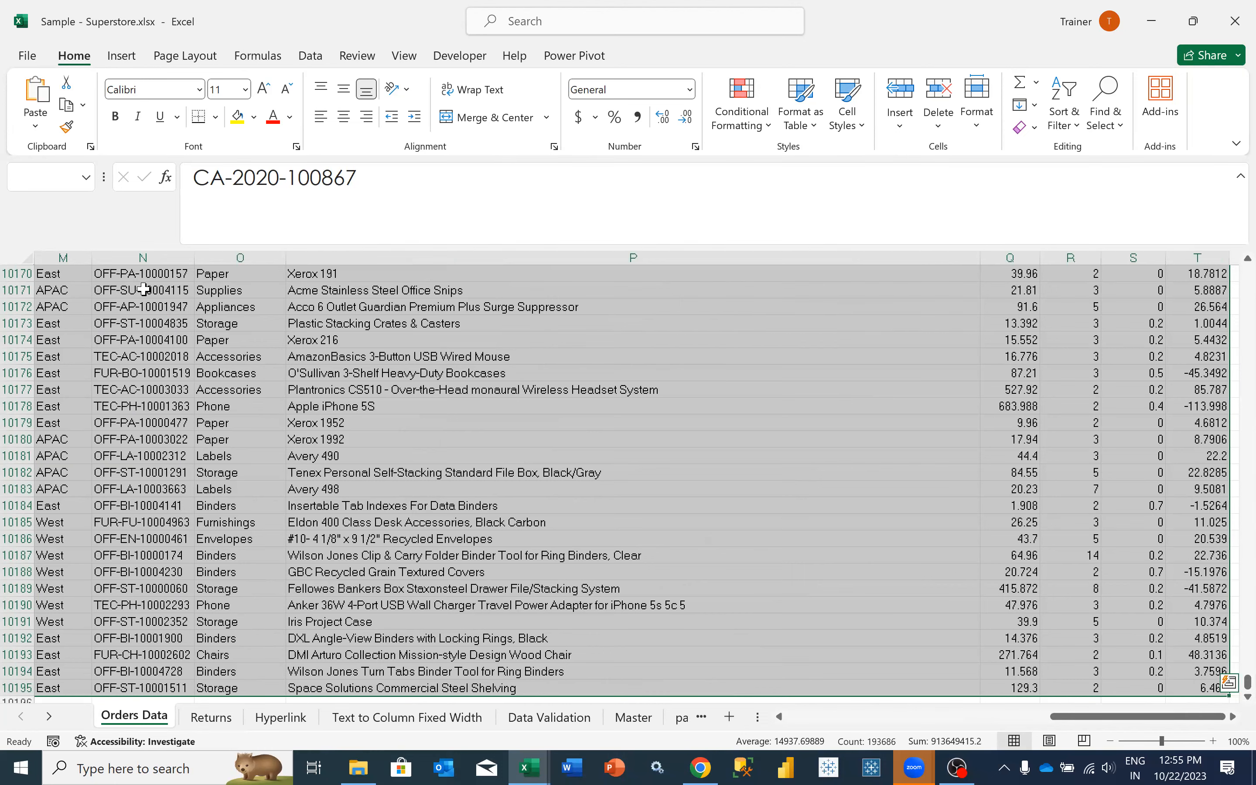
pyautogui.hotkey('ctrl', 'Home')
pyautogui.press('Down')
pyautogui.click(211, 715)
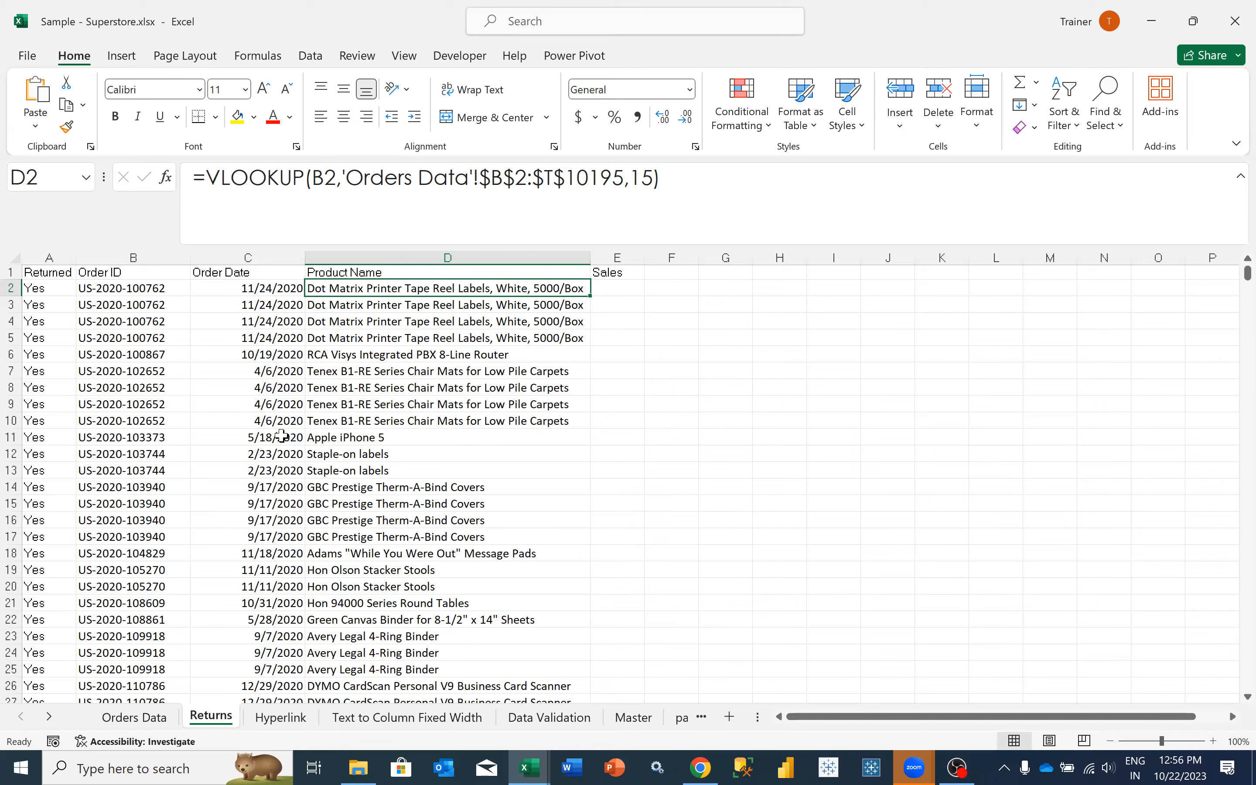
# - Copy the Product Name VLOOKUP formula from D2 into E2 under Sales, changing its column index to 16
pyautogui.moveTo(698, 182); pyautogui.dragTo(165, 177)
pyautogui.hotkey('ctrl', 'c')
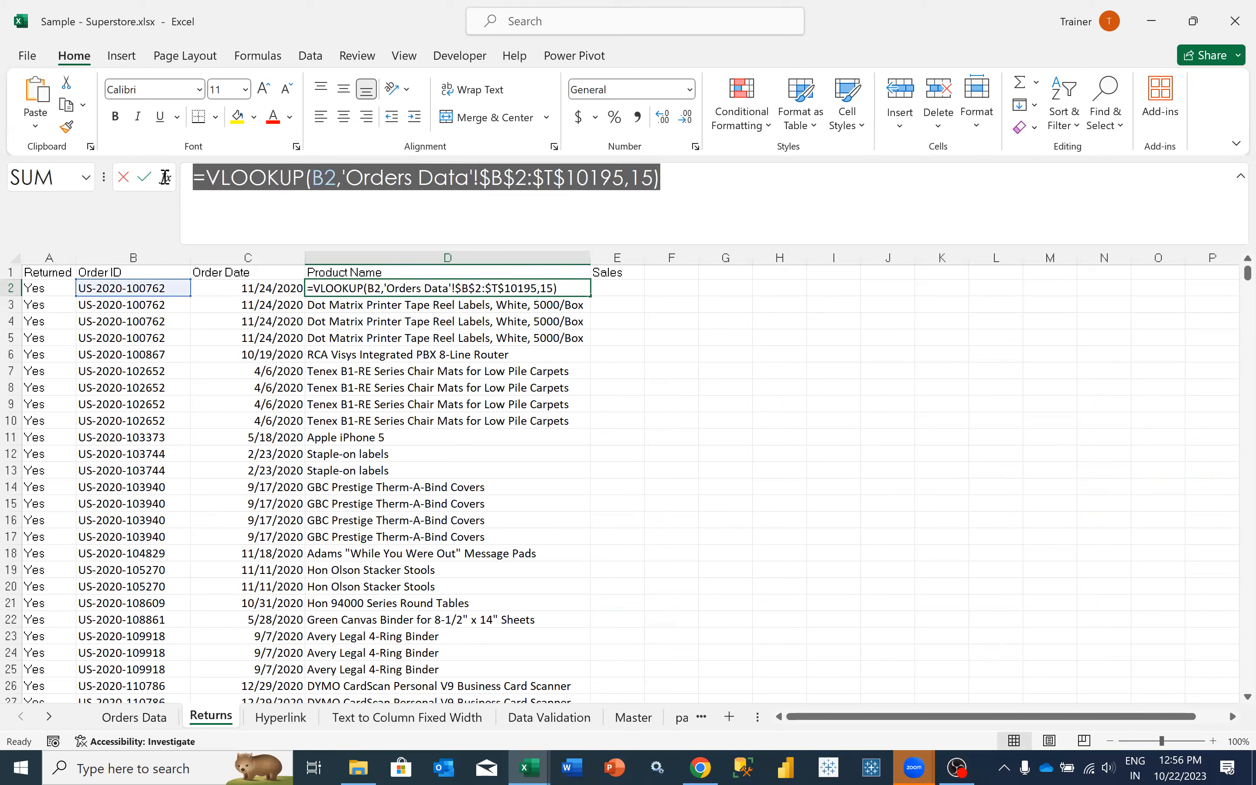
pyautogui.press('Tab')
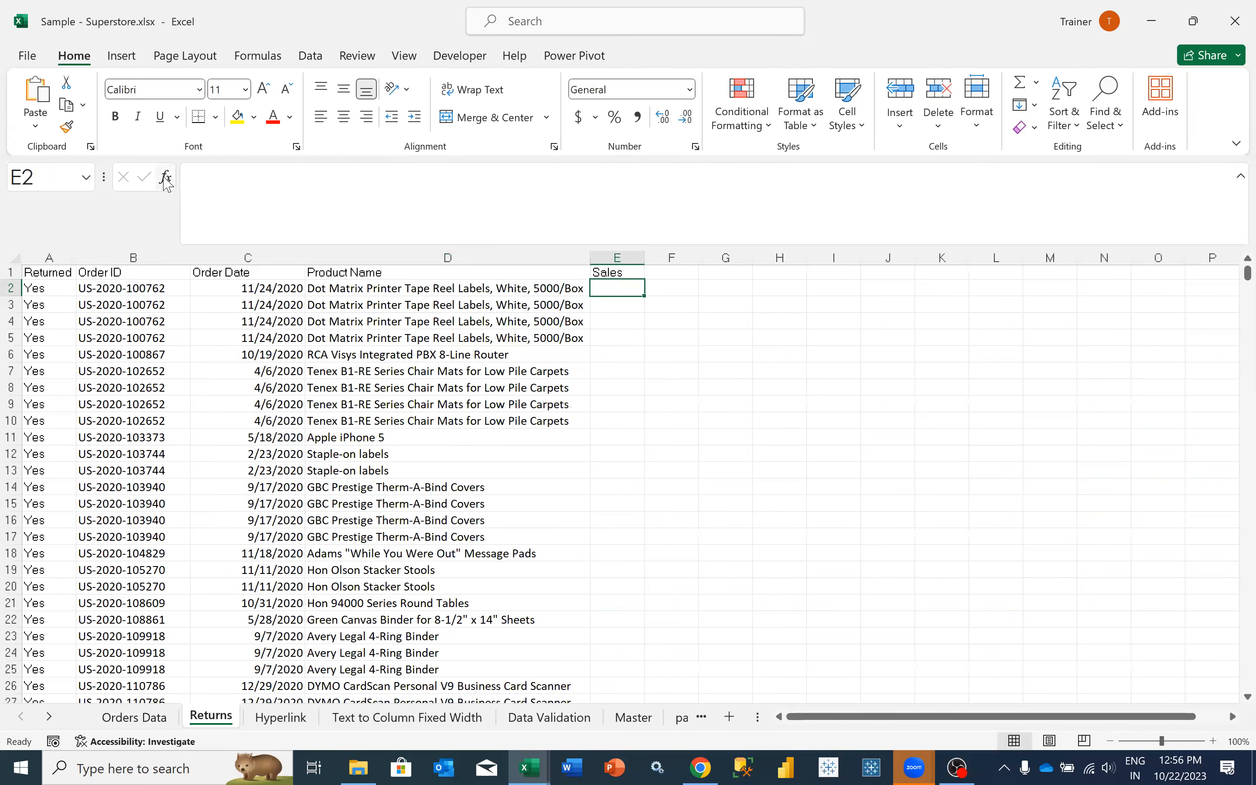
pyautogui.click(281, 198)
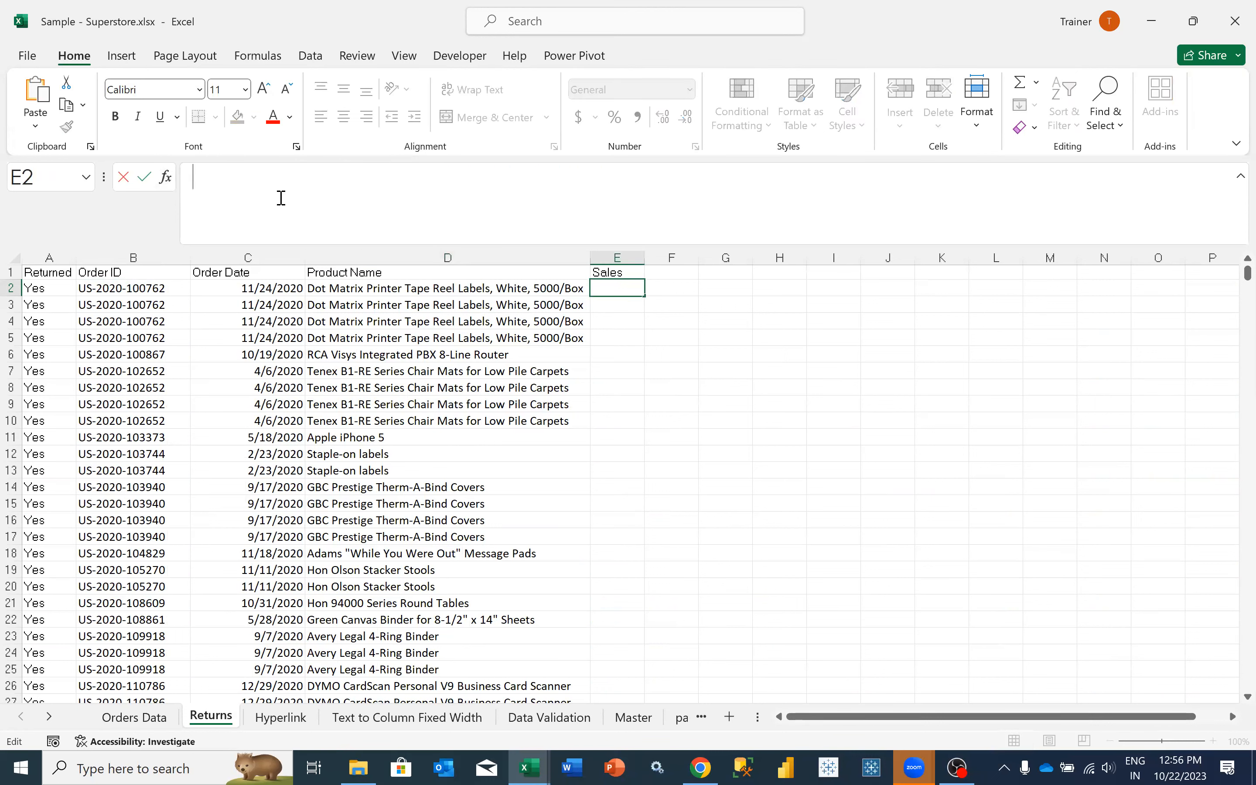
pyautogui.hotkey('ctrl', 'v')
pyautogui.click(651, 169)
pyautogui.press('BackSpace')
pyautogui.write('8')
pyautogui.press('Tab')
pyautogui.press('Left')
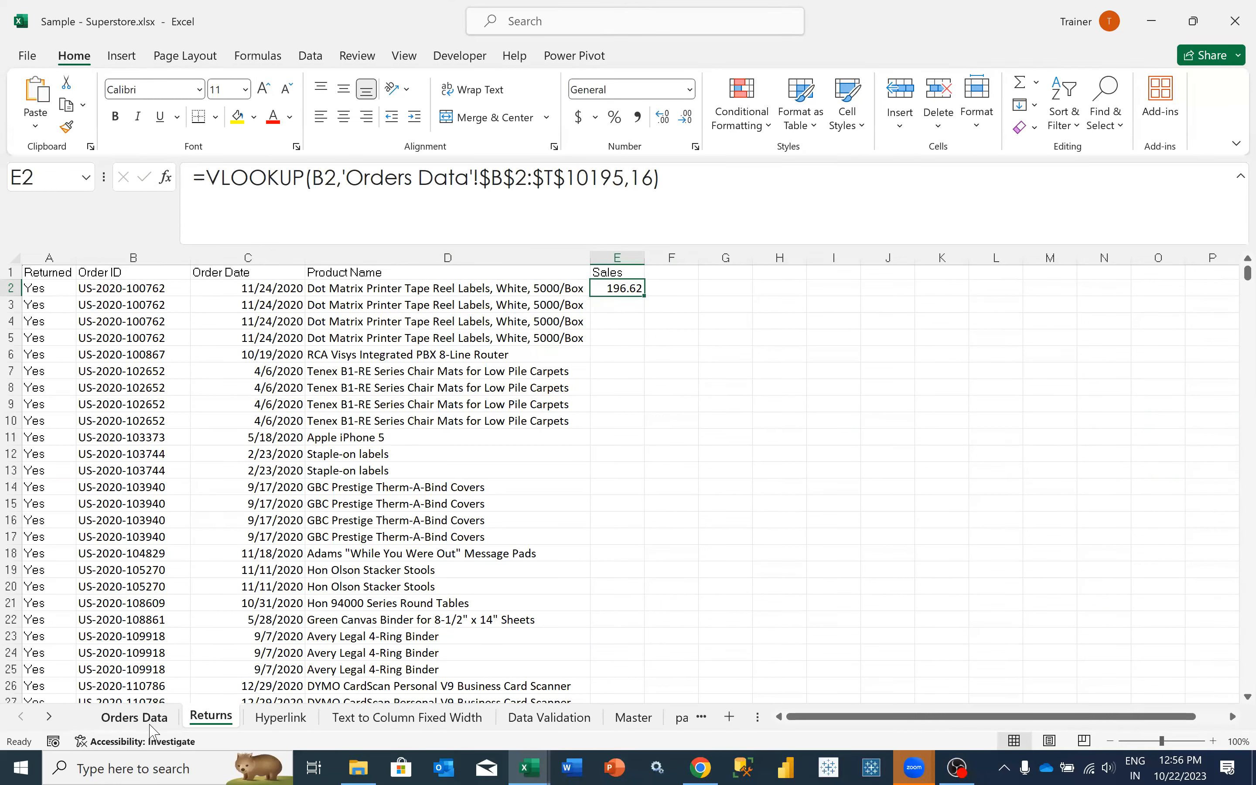
# - Check the Sales column of the Orders Data sheet and return to the Sales header in Returns
pyautogui.hotkey('ctrl', 'pageup')
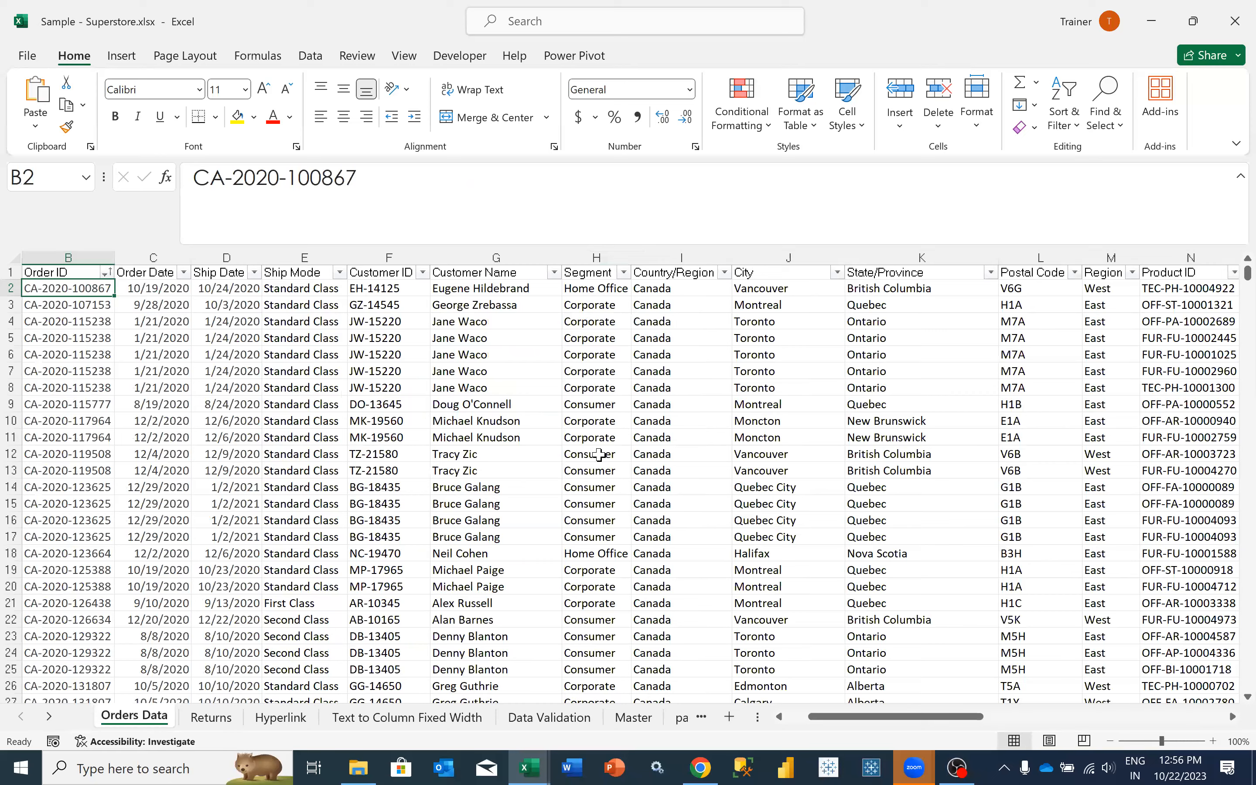
pyautogui.hscroll(1, 286, 643)
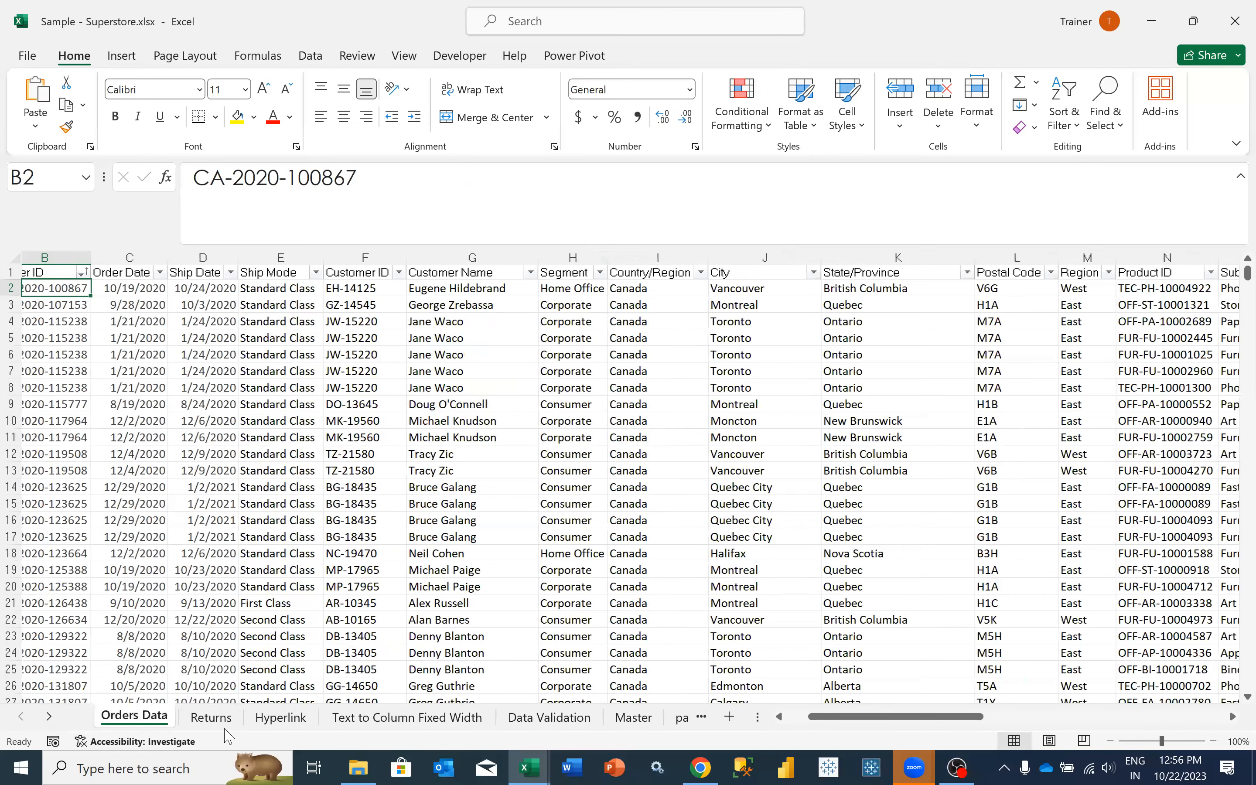
pyautogui.hscroll(5, 644, 302)
pyautogui.hscroll(6, 641, 296)
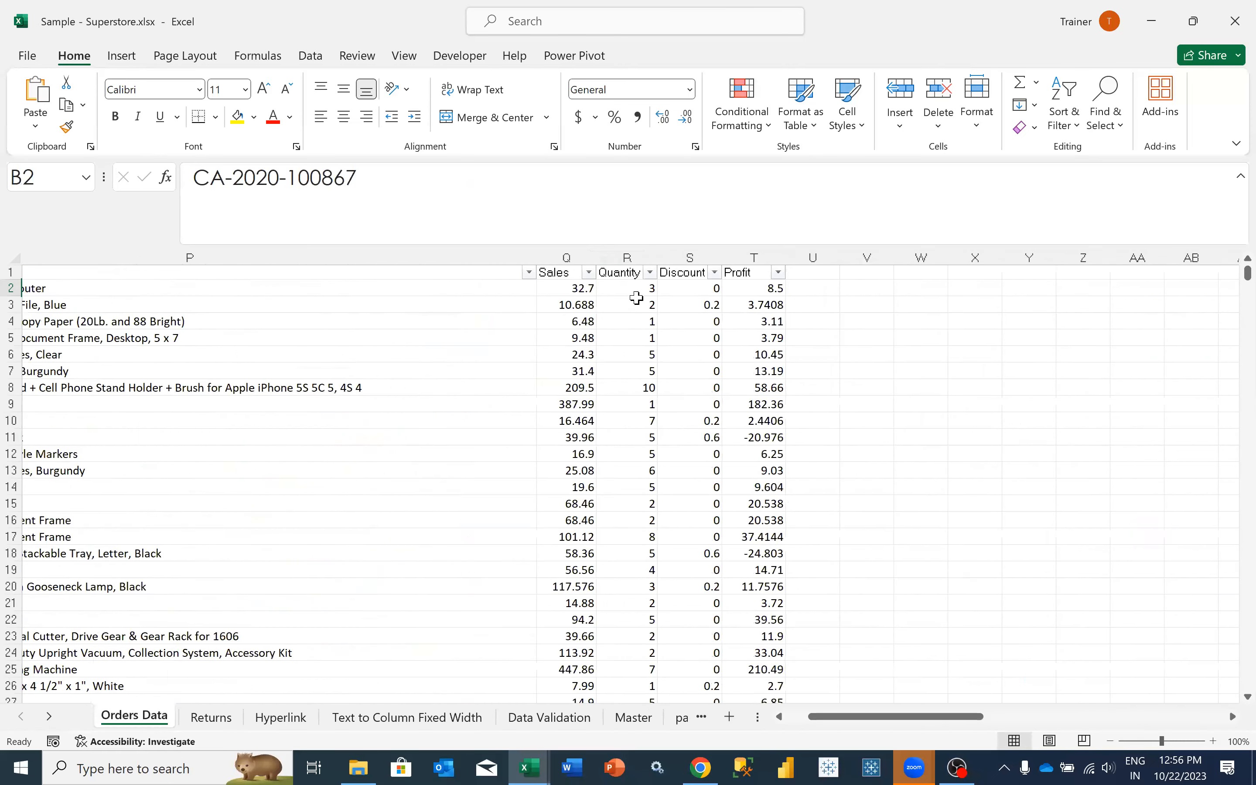
pyautogui.hotkey('ctrl', 'pagedown')
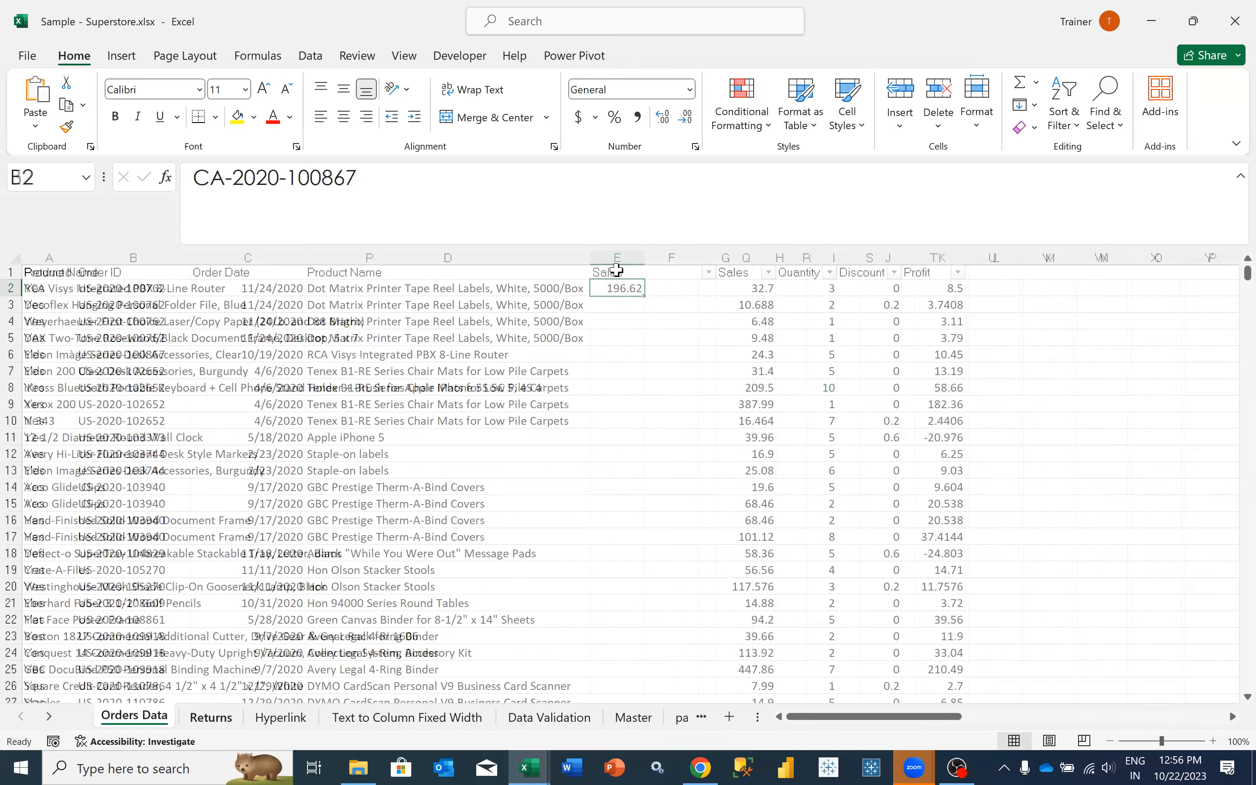
pyautogui.click(616, 270)
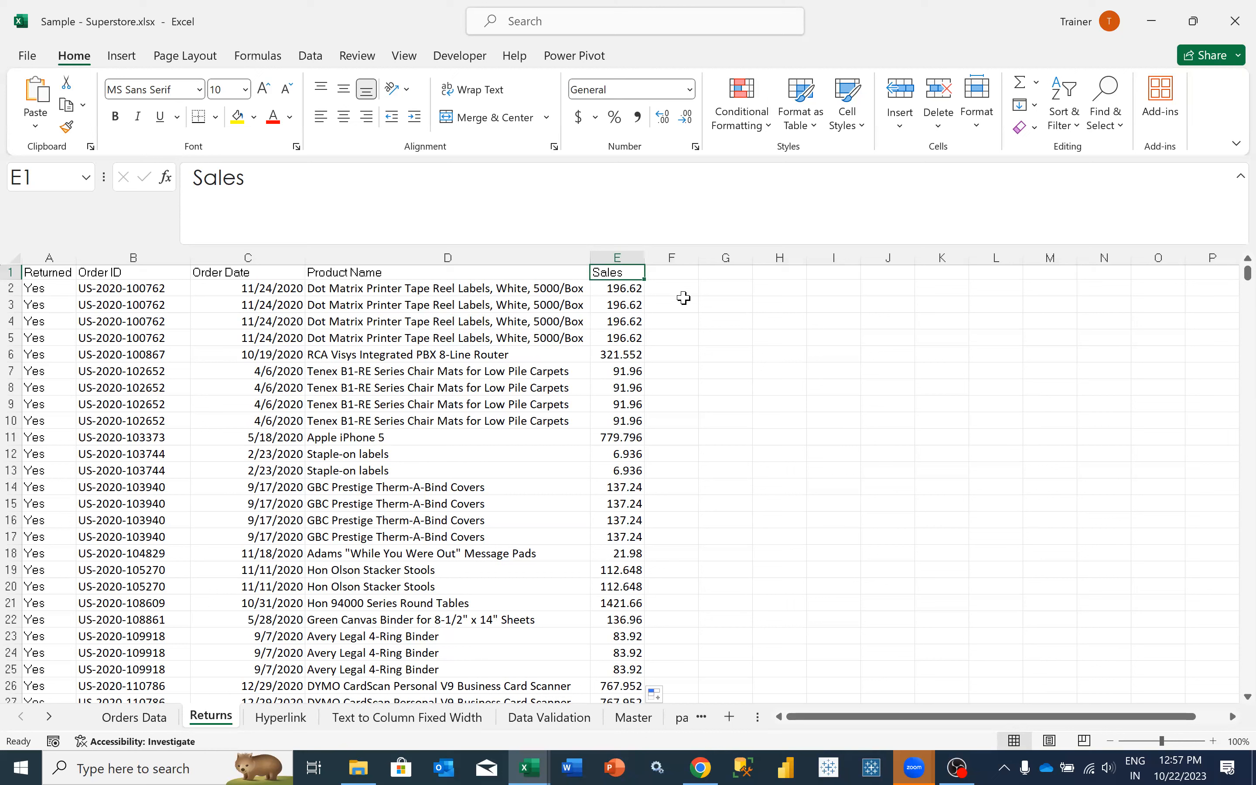
# - Add FALSE (exact match) as the range lookup argument after column index 16 in the E2 VLOOKUP
pyautogui.click(603, 286)
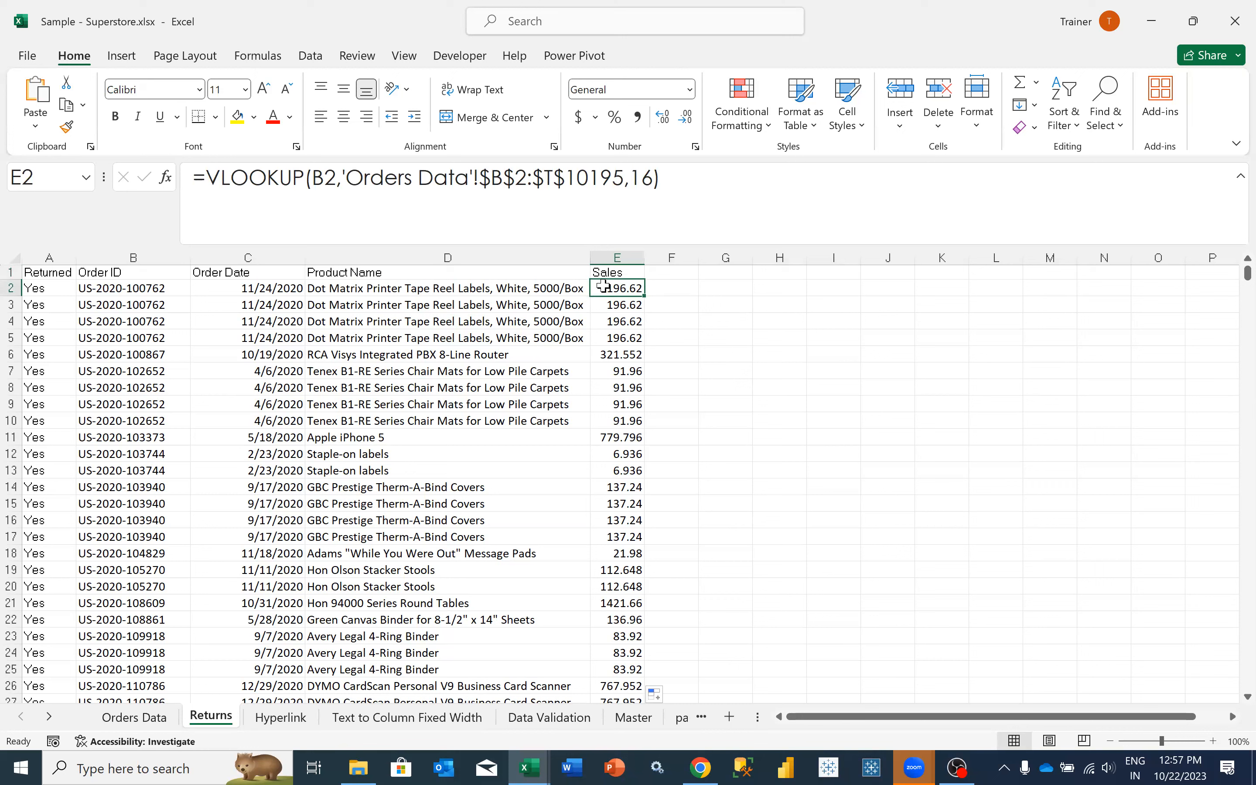
pyautogui.click(652, 183)
pyautogui.write(',')
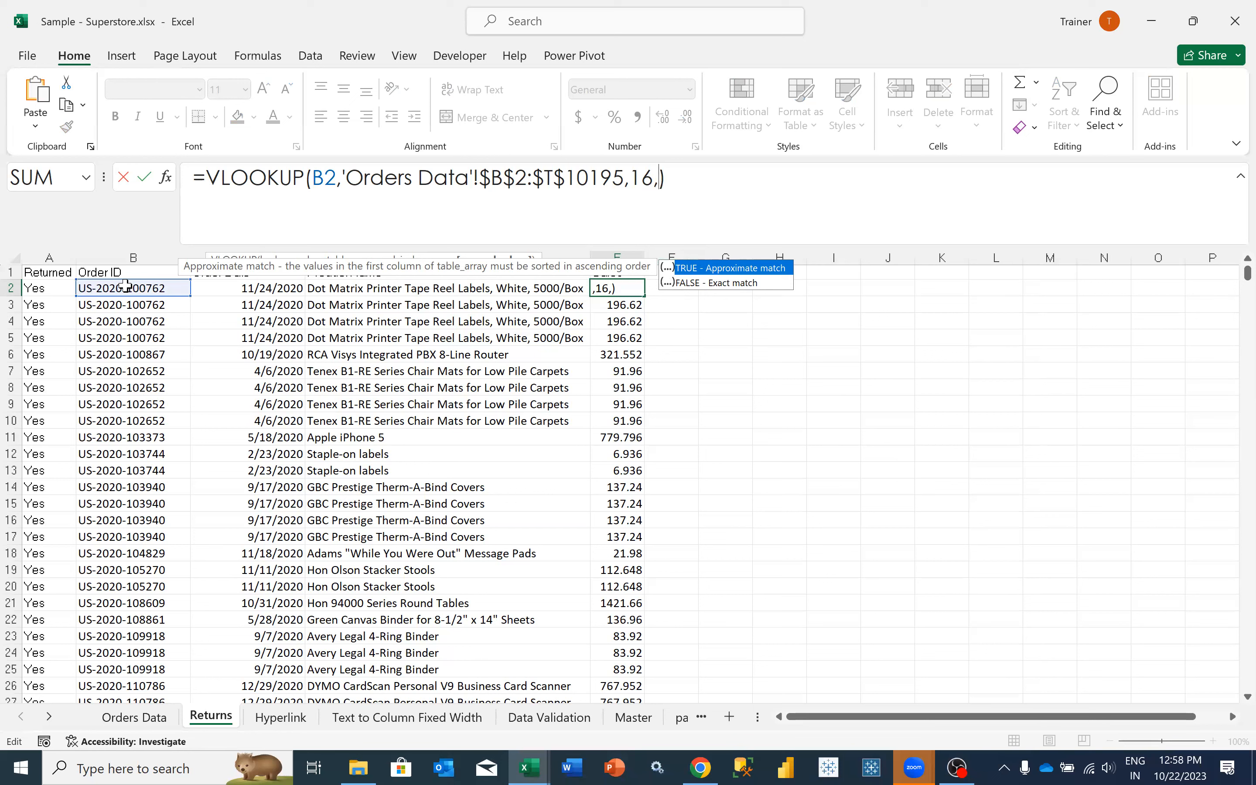
pyautogui.click(686, 285)
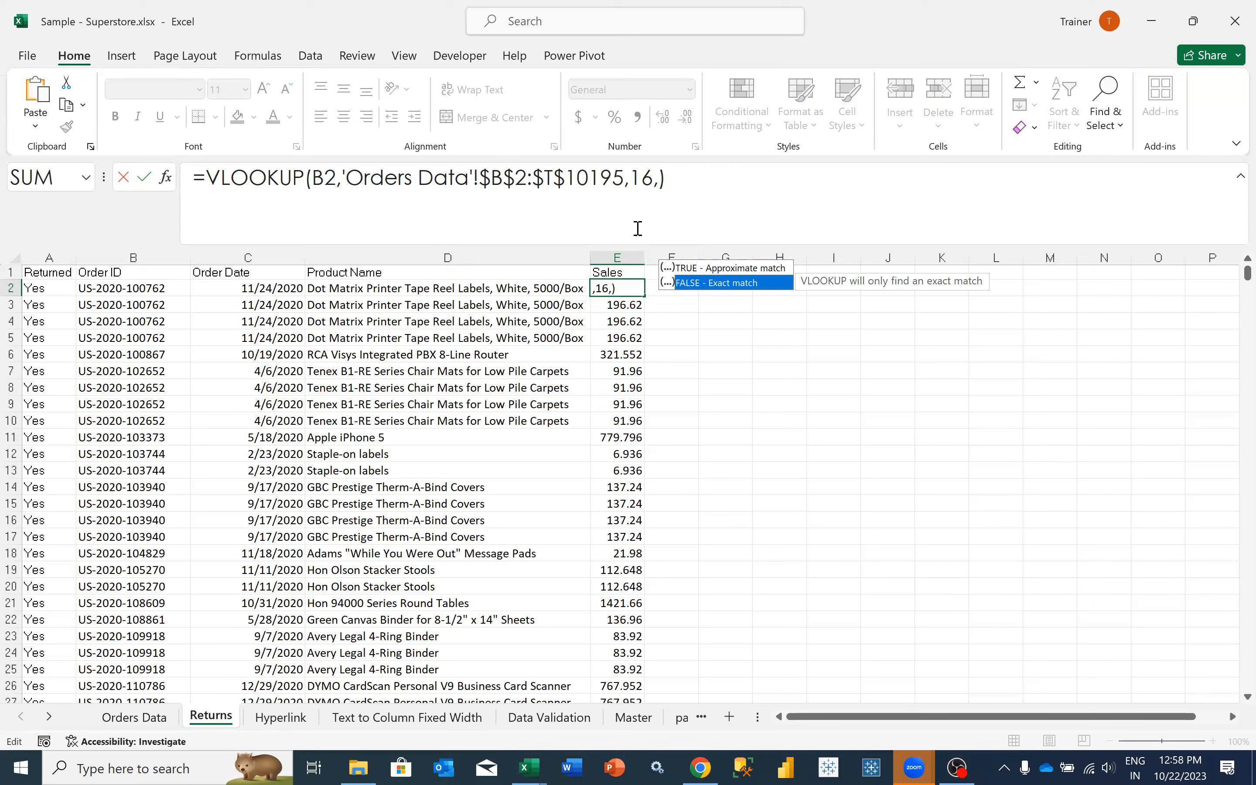
pyautogui.doubleClick(681, 283)
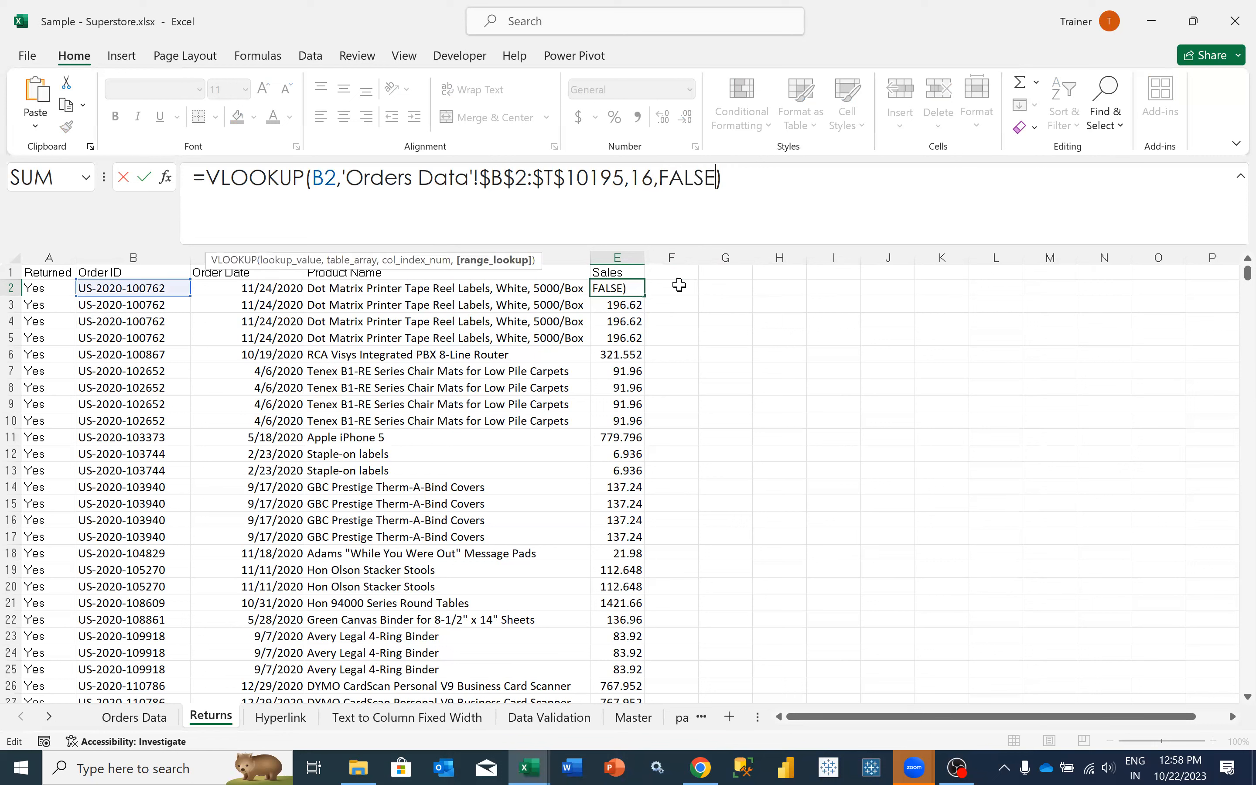
# - Replace FALSE with 0 as the range lookup in the E2 formula and fill it down the Sales column
pyautogui.click(671, 180)
pyautogui.doubleClick(672, 180)
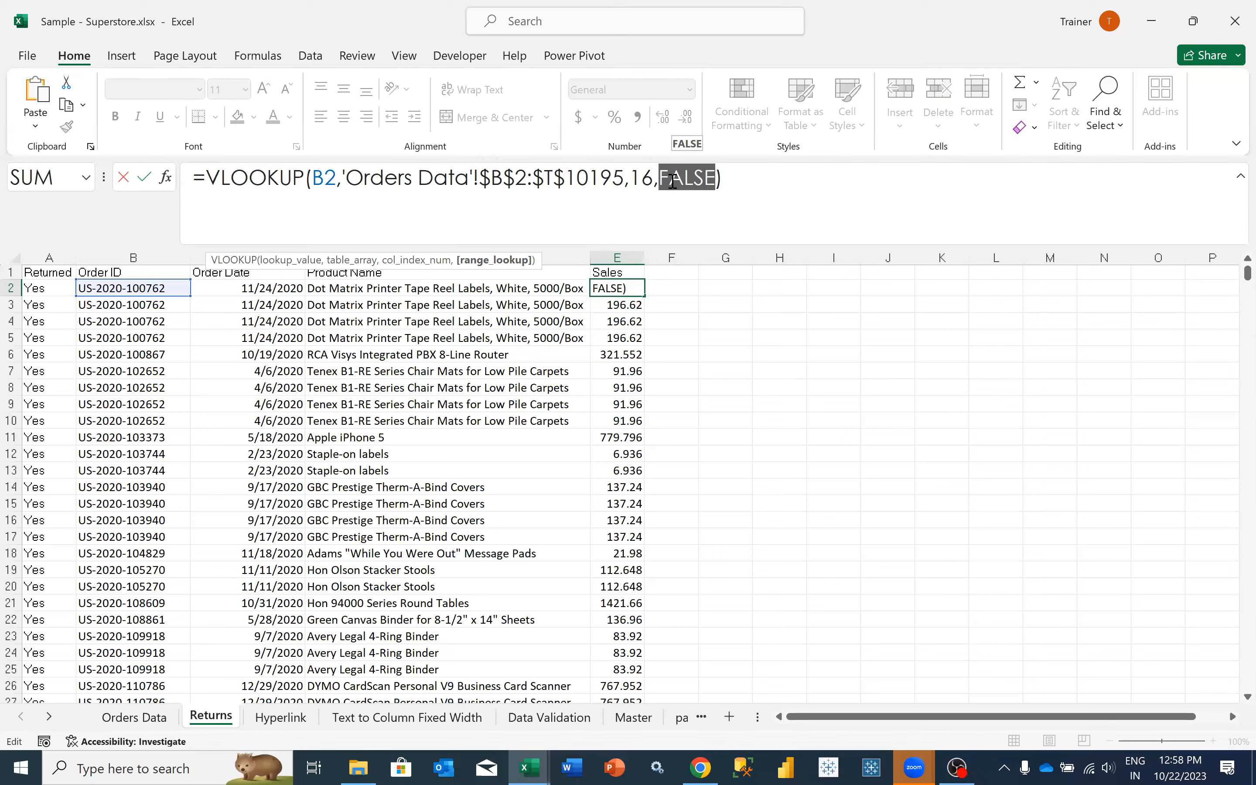
pyautogui.write('0')
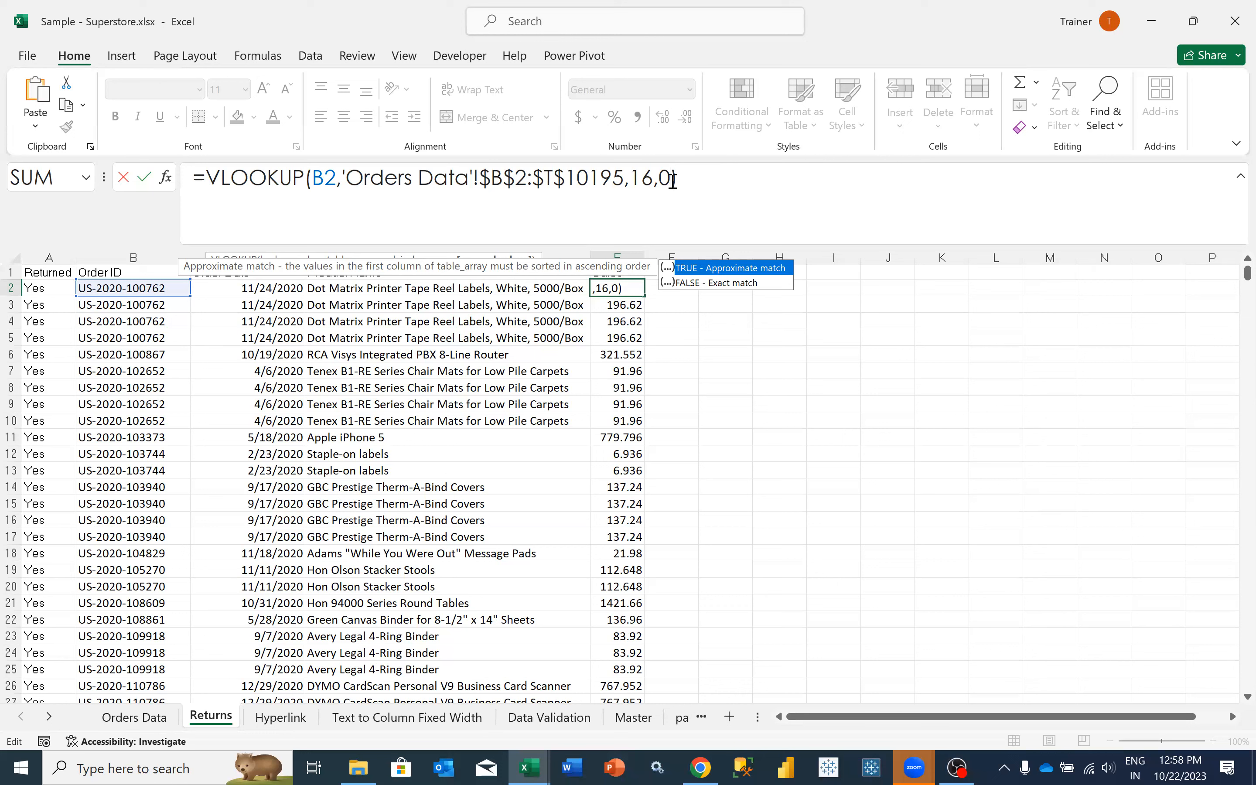
pyautogui.moveTo(672, 179); pyautogui.dragTo(660, 184)
pyautogui.click(688, 191)
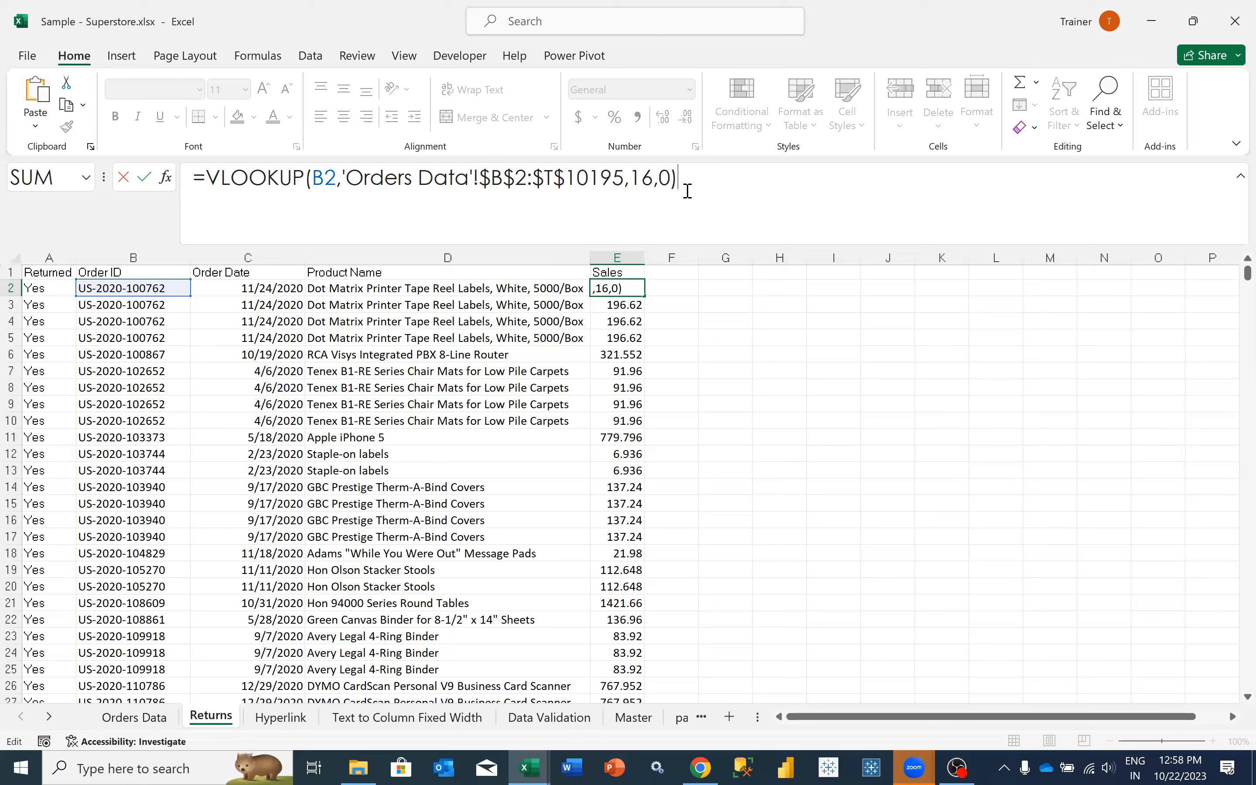
pyautogui.press('Return')
pyautogui.press('Up')
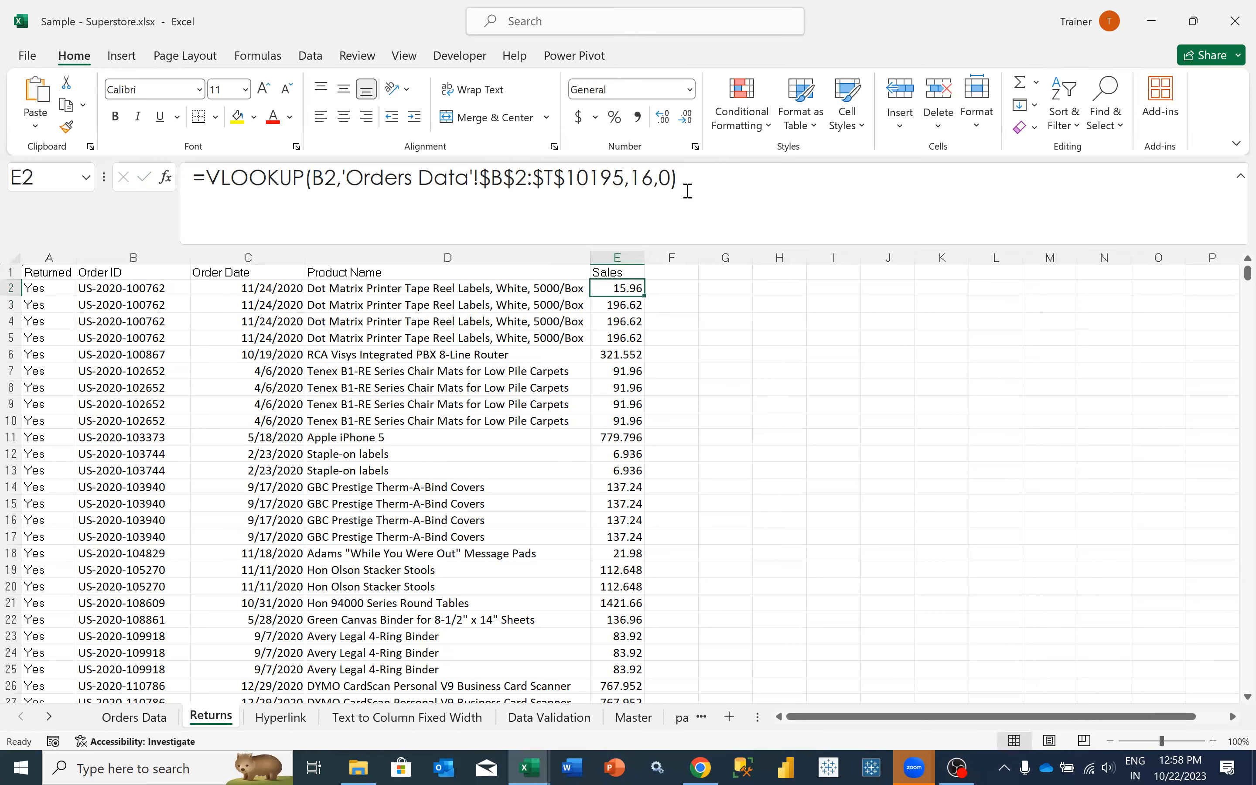
pyautogui.doubleClick(643, 294)
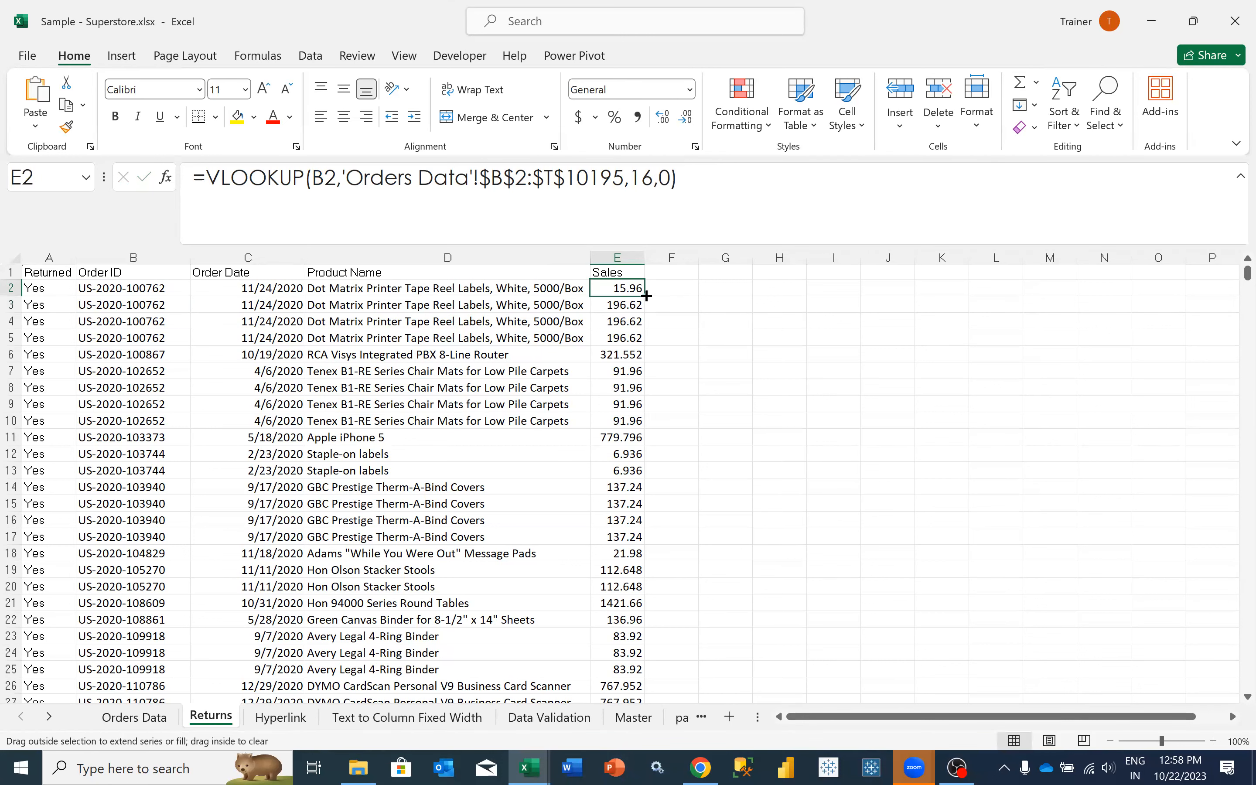
# - Find all occurrences of the first returned Order ID from B2 in the Orders Data sheet
pyautogui.click(631, 286)
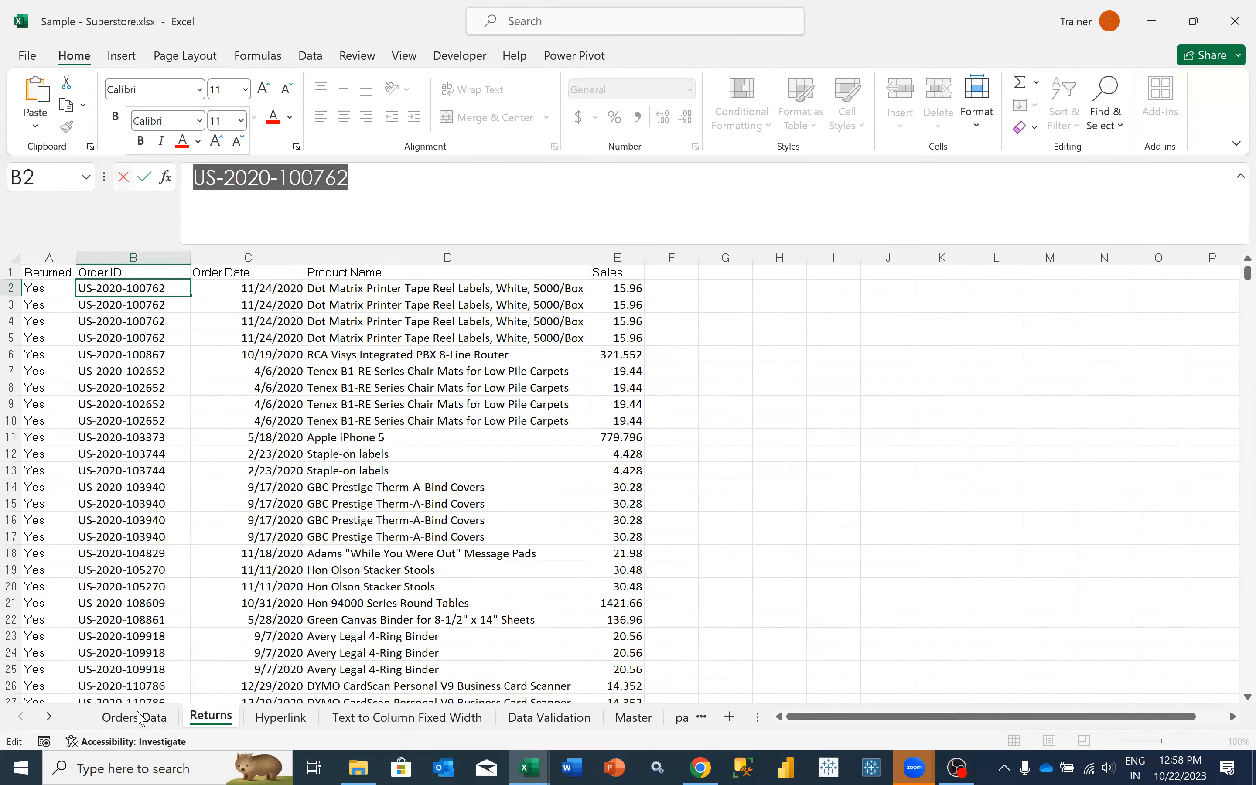
pyautogui.click(140, 718)
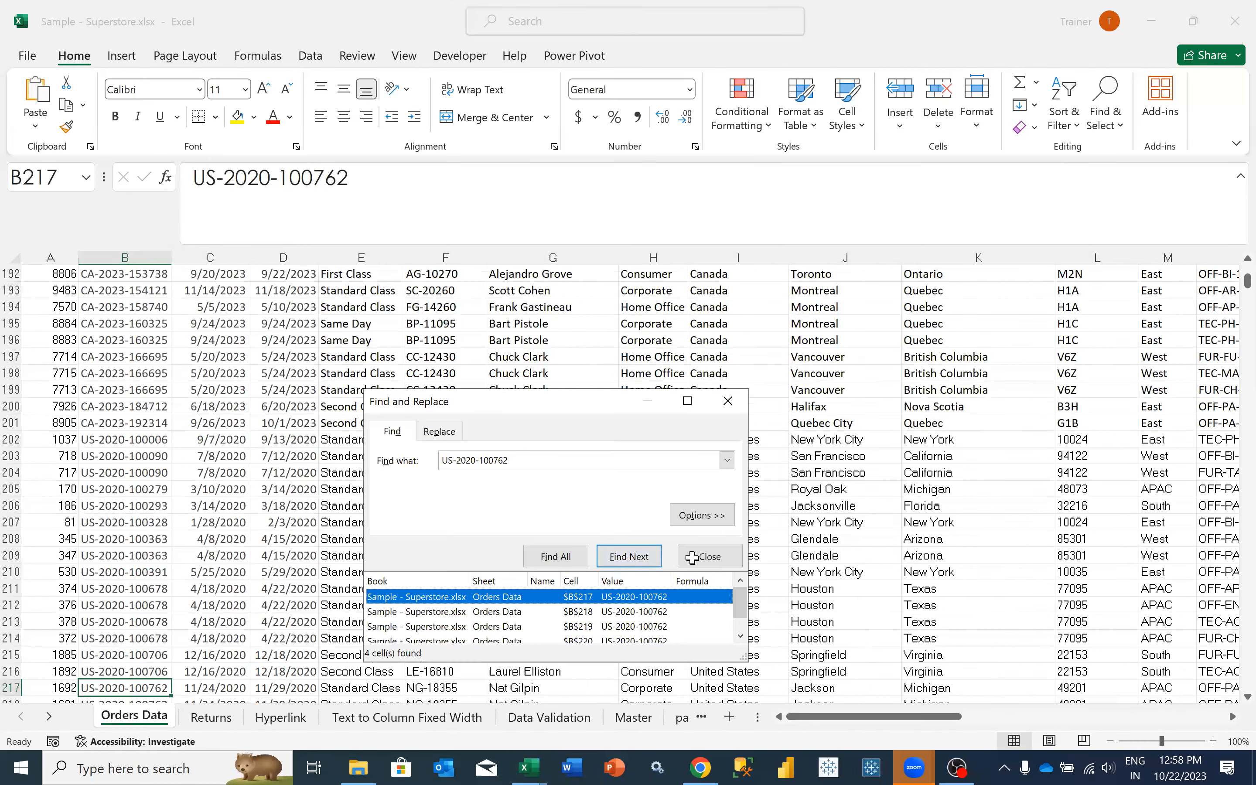
pyautogui.click(708, 556)
# - Examine the product names and sales values of the matching order's rows 217 to 220 in Orders Data
pyautogui.press('Right')
pyautogui.press('Right')
pyautogui.press('Right')
pyautogui.press('Right')
pyautogui.press('Right')
pyautogui.press('Right')
pyautogui.press('Right')
pyautogui.press('Right')
pyautogui.press('Right')
pyautogui.press('Right')
pyautogui.press('Right')
pyautogui.press('Right')
pyautogui.press('Right')
pyautogui.press('Right')
pyautogui.press('Right')
pyautogui.press('Right')
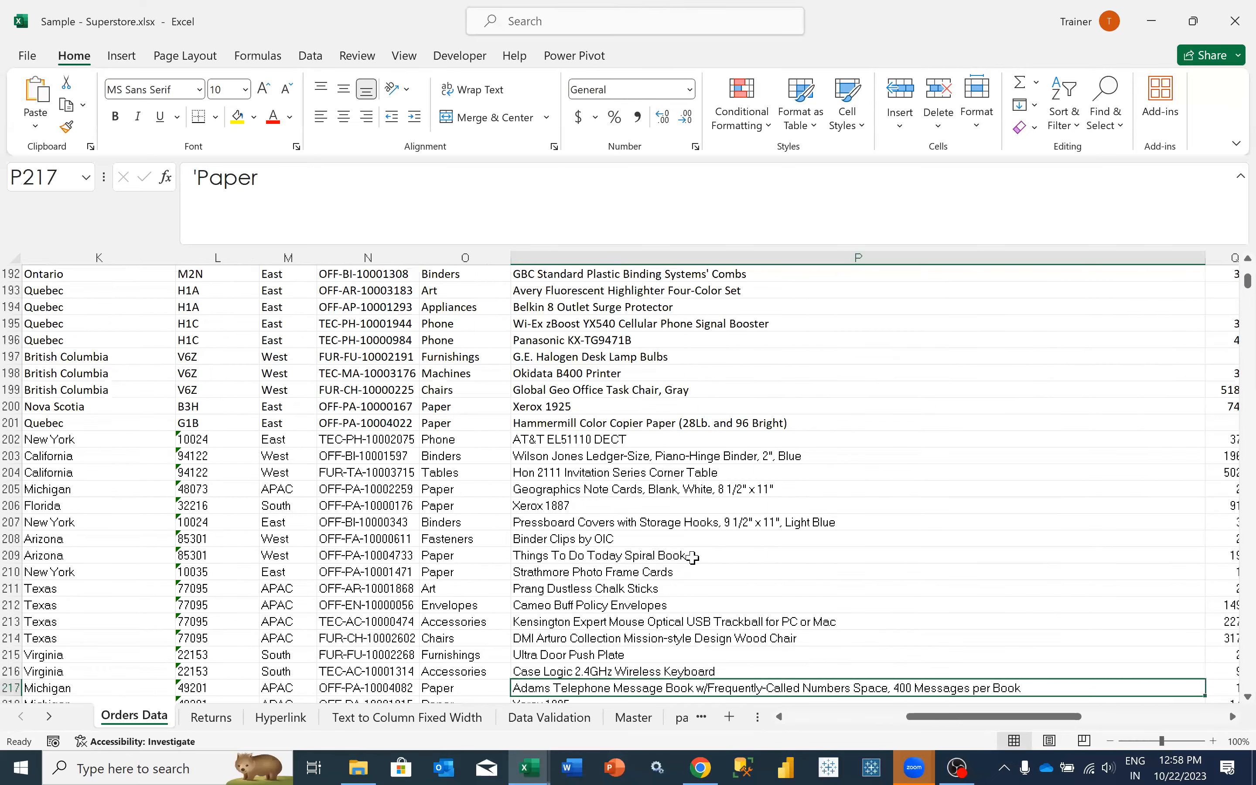
pyautogui.press('Left')
pyautogui.press('Down')
pyautogui.press('Down')
pyautogui.press('Down')
pyautogui.press('Down')
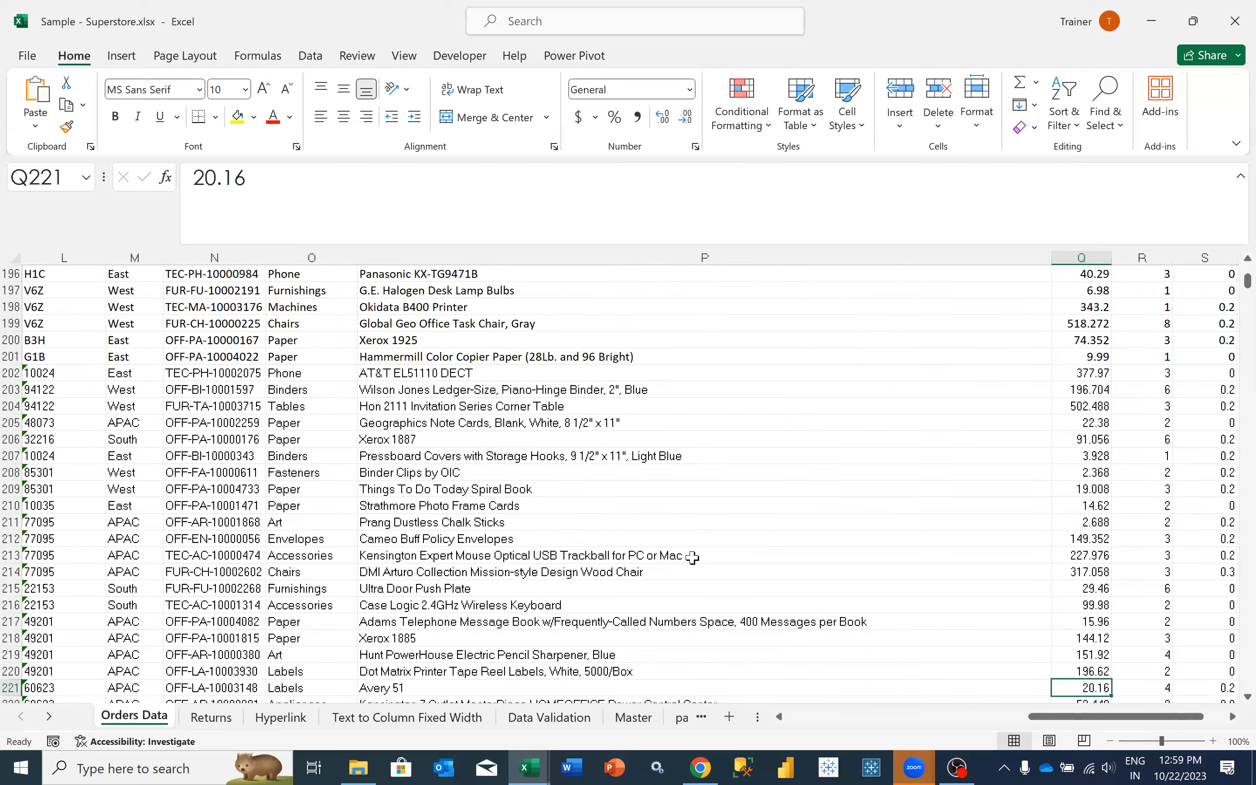
pyautogui.press('Left')
pyautogui.press('Left')
pyautogui.press('Left')
pyautogui.press('Left')
pyautogui.press('Left')
pyautogui.press('Left')
pyautogui.press('Left')
pyautogui.press('Left')
pyautogui.press('Left')
pyautogui.press('Left')
pyautogui.press('Left')
pyautogui.press('Left')
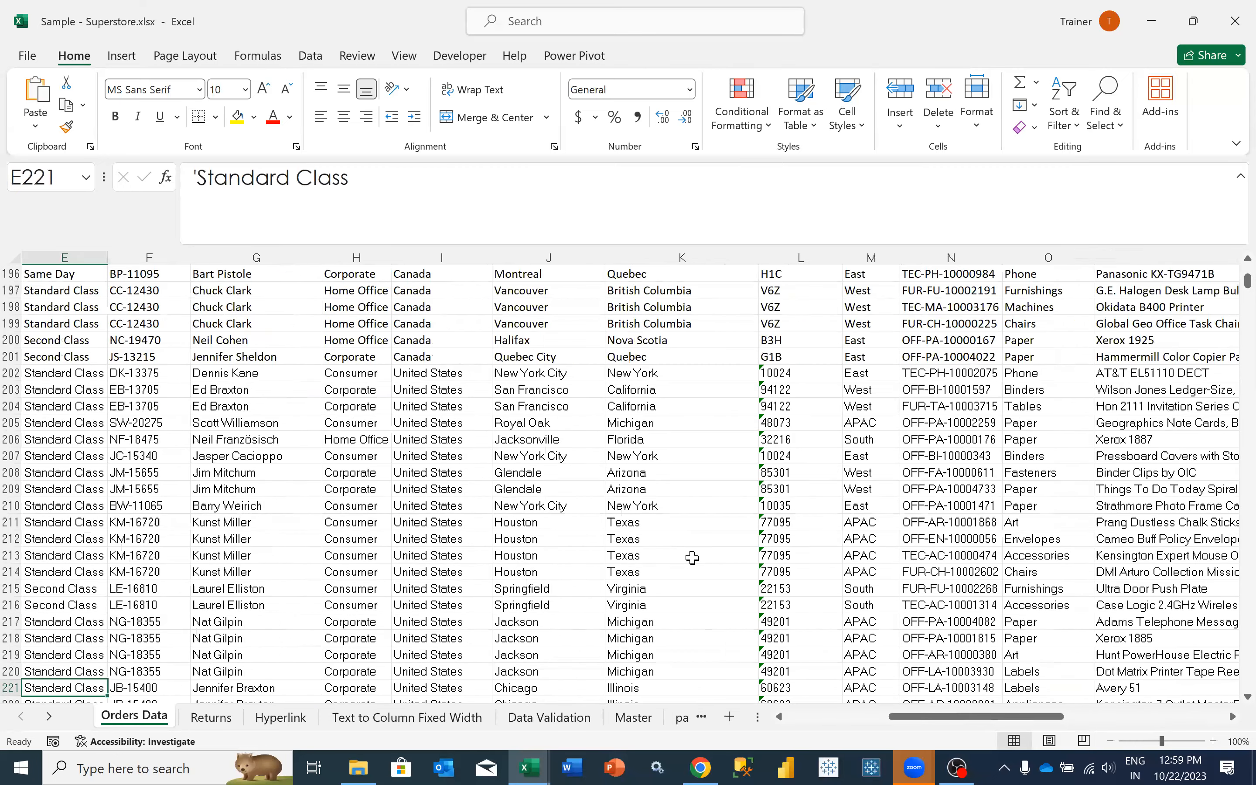
# - Examine the product name and neighbouring details of the matching order in row 220 of Orders Data
pyautogui.press('Left')
pyautogui.press('Left')
pyautogui.press('Left')
pyautogui.press('Left')
pyautogui.press('Up')
pyautogui.press('Right')
pyautogui.press('Right')
pyautogui.press('Right')
pyautogui.press('Right')
pyautogui.press('Right')
pyautogui.press('Right')
pyautogui.press('Right')
pyautogui.press('Right')
pyautogui.press('Right')
pyautogui.press('Right')
pyautogui.press('Right')
pyautogui.press('Right')
pyautogui.press('Right')
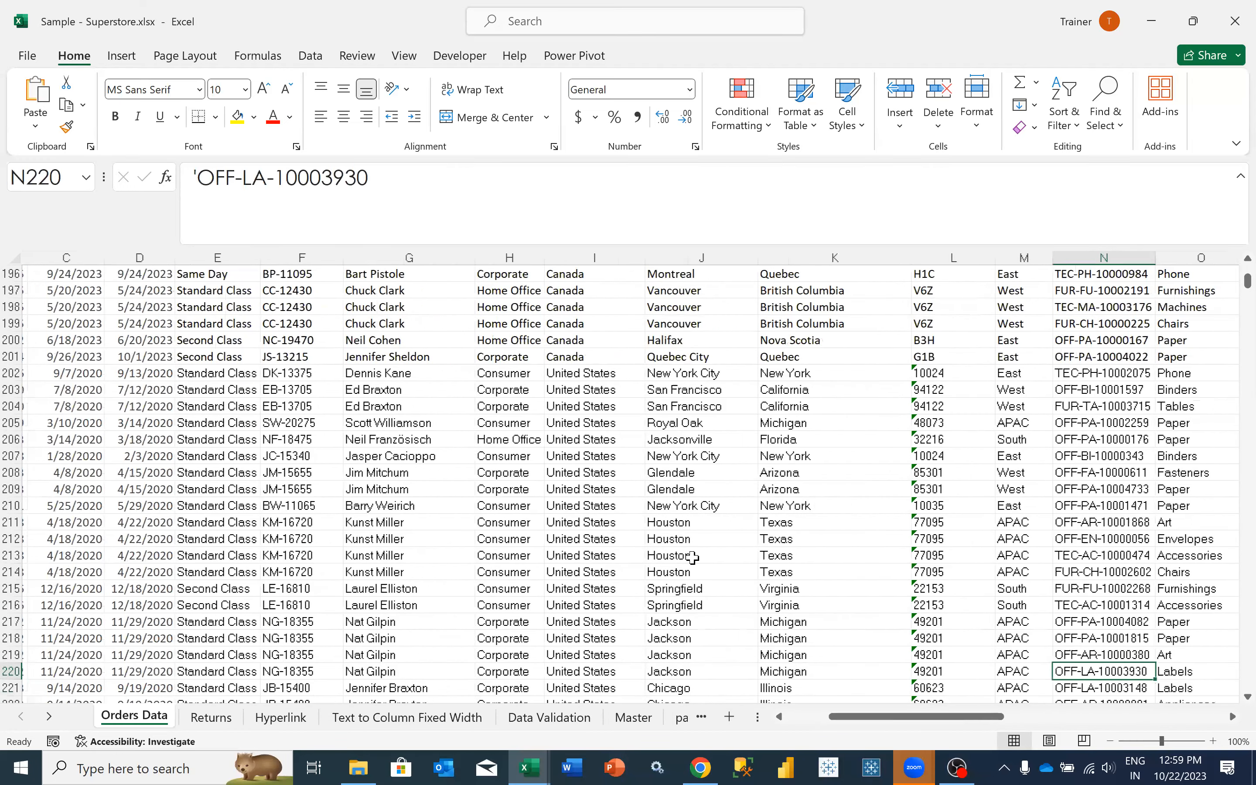
pyautogui.press('Right')
pyautogui.press('Right')
pyautogui.press('Right')
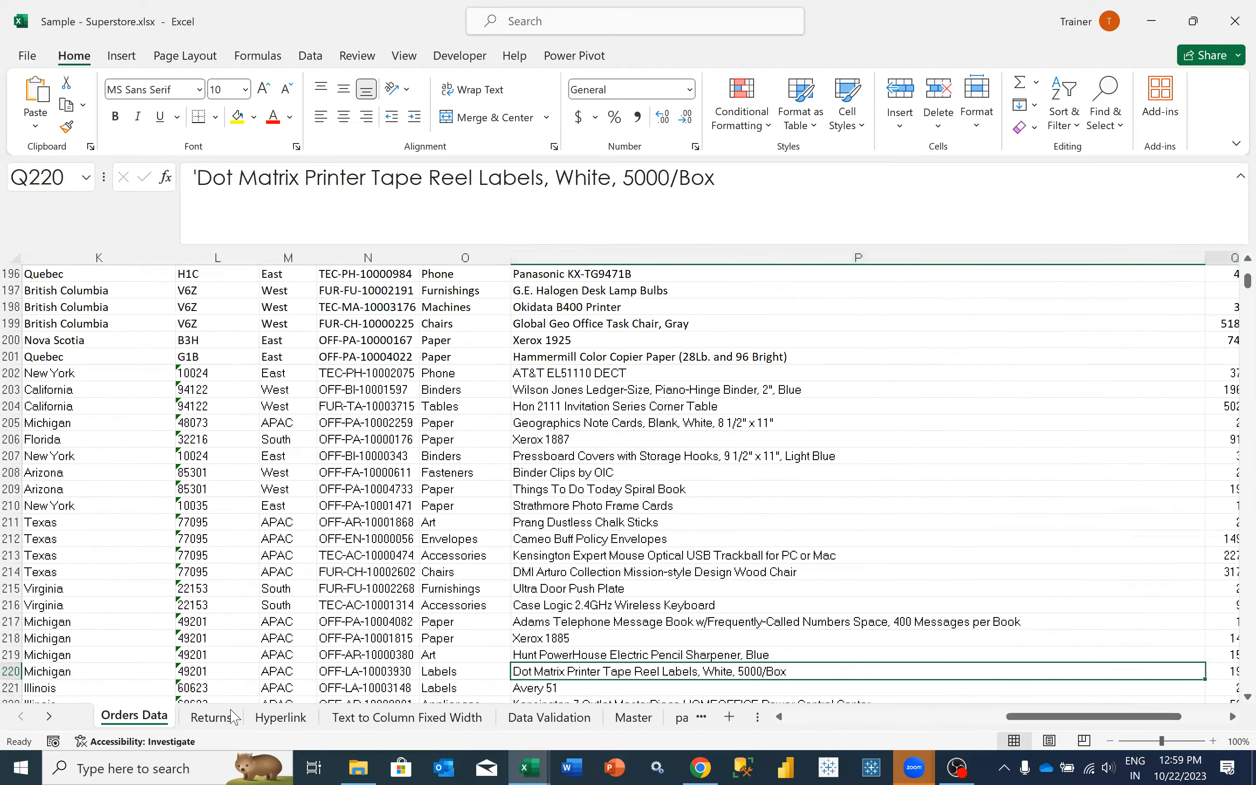
# - Try the E2 Sales VLOOKUP on the Returns sheet without its range lookup argument
pyautogui.click(233, 715)
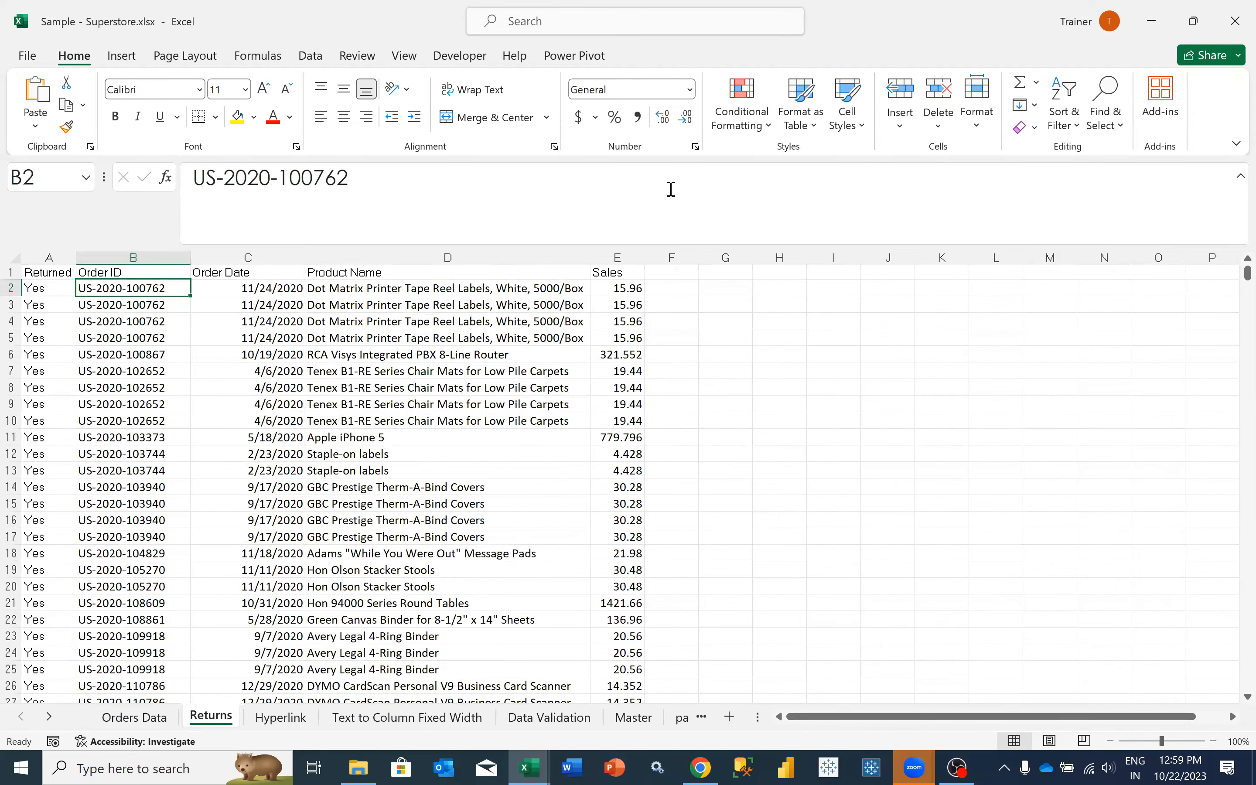
pyautogui.press('Right')
pyautogui.press('Right')
pyautogui.press('Right')
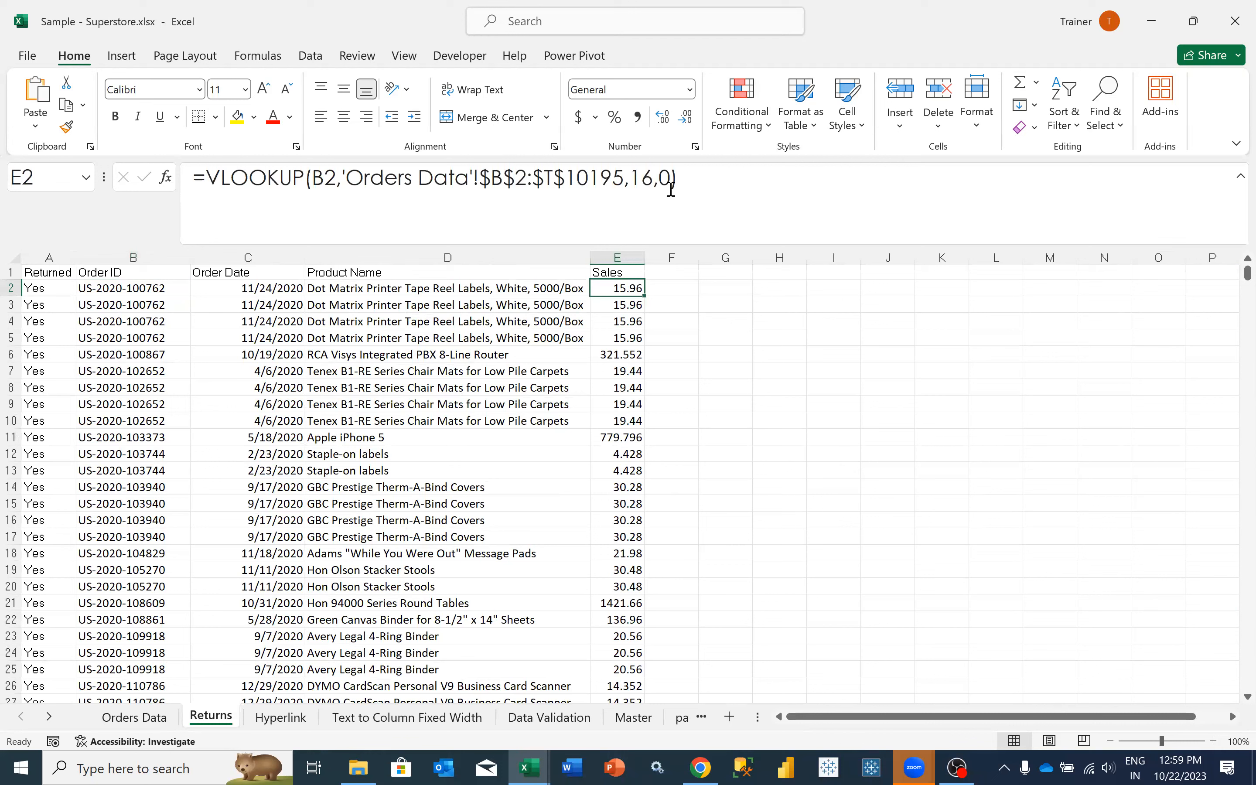
pyautogui.click(672, 189)
pyautogui.press('Return')
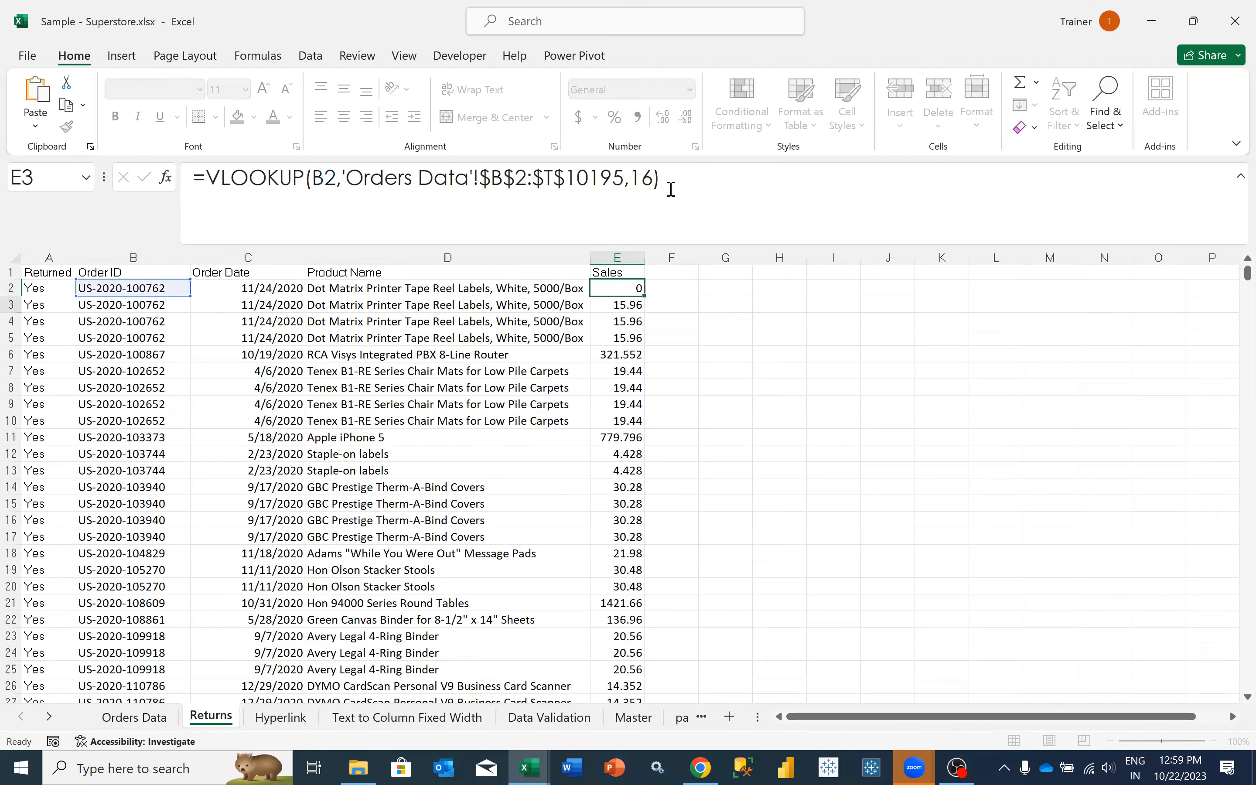
pyautogui.press('Up')
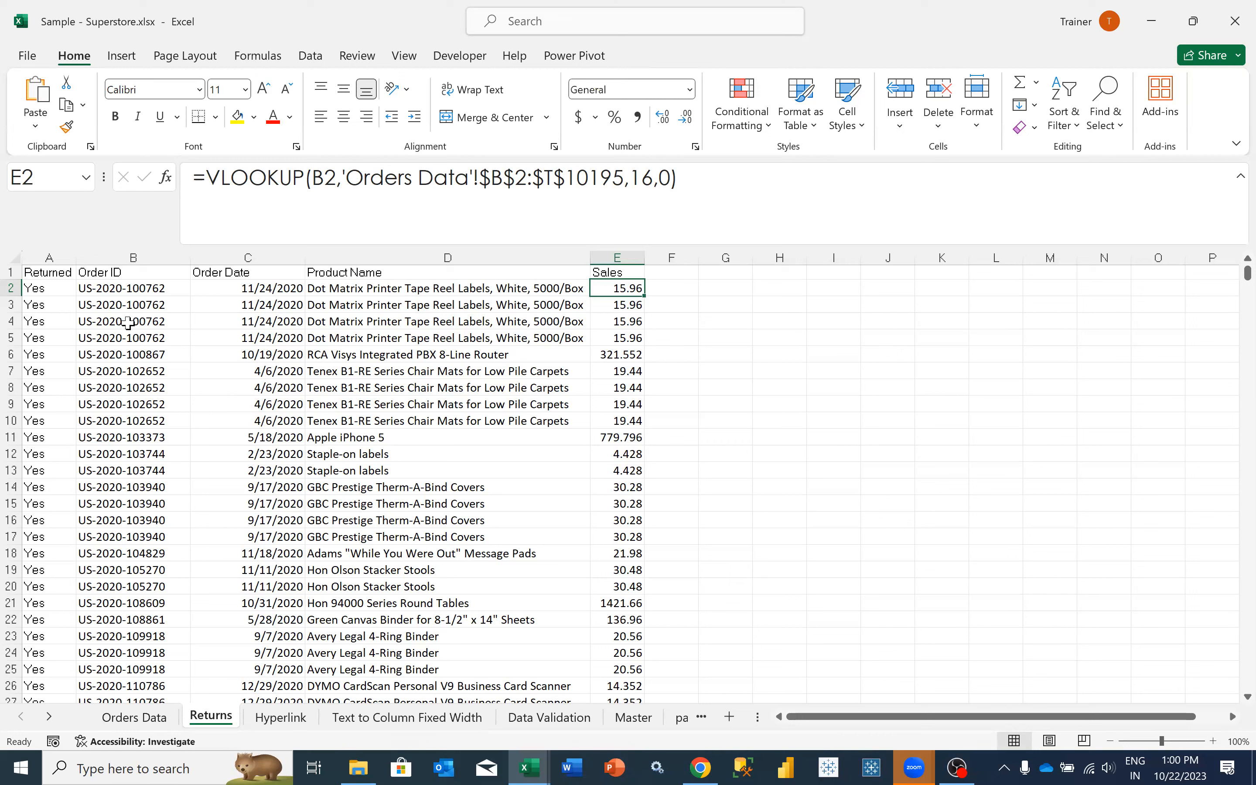
# - Look through the workbook's sheets to see which ones are available
pyautogui.click(49, 717)
pyautogui.click(49, 717)
pyautogui.click(49, 717)
pyautogui.click(49, 717)
pyautogui.click(50, 717)
pyautogui.click(22, 717)
pyautogui.click(23, 717)
pyautogui.click(22, 718)
pyautogui.click(23, 717)
pyautogui.click(22, 718)
pyautogui.click(23, 718)
# - Copy the Orders Data columns from Postal Code through Profit, including the headers and all rows
pyautogui.click(144, 722)
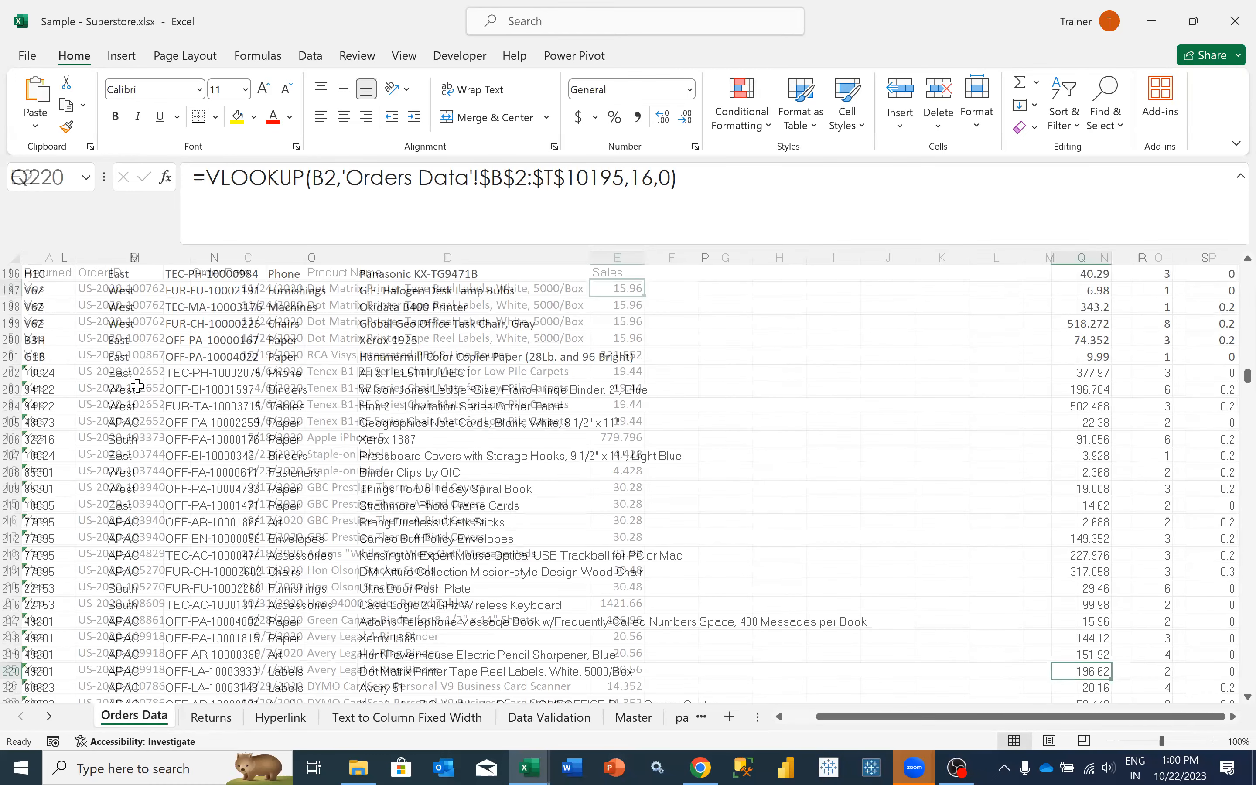
pyautogui.scroll(4, 137, 387)
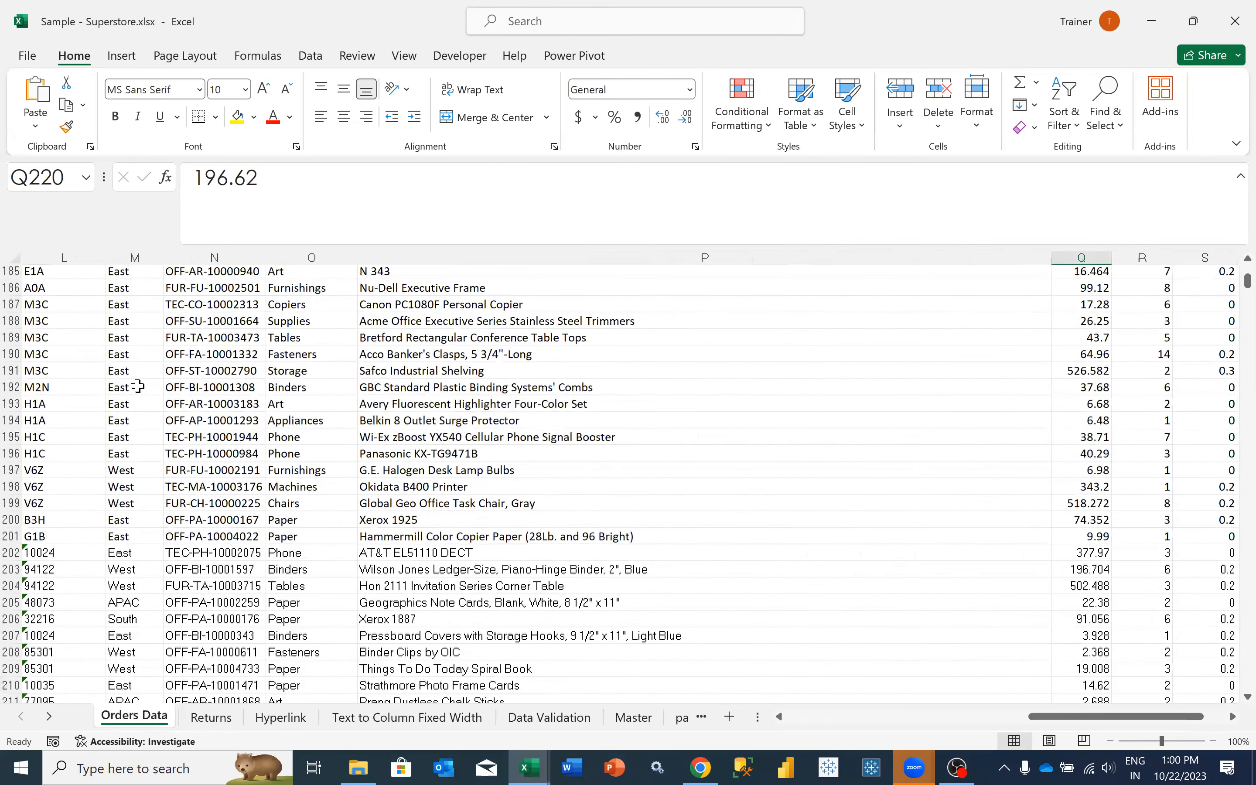
pyautogui.scroll(10, 82, 283)
pyautogui.scroll(20, 80, 275)
pyautogui.scroll(20, 80, 275)
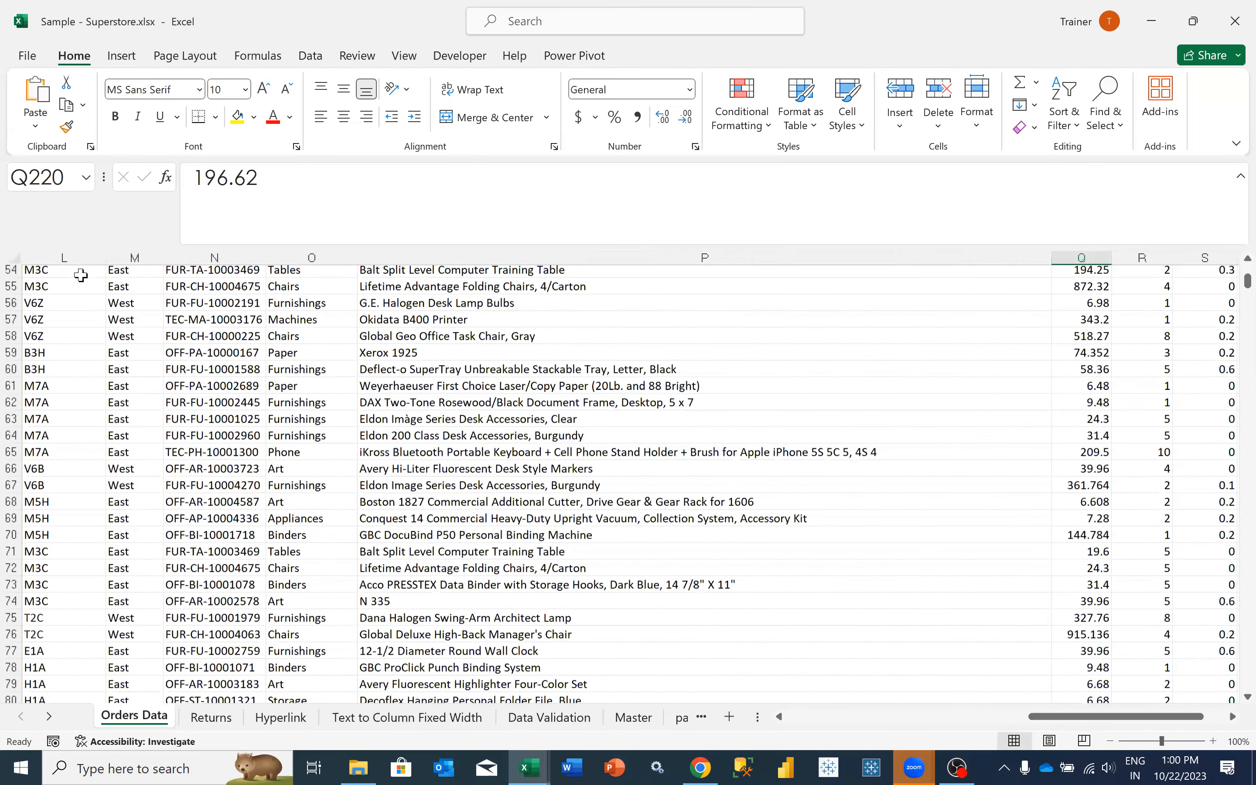
pyautogui.click(83, 283)
pyautogui.hotkey('ctrl', 'shift', 'Right')
pyautogui.hotkey('ctrl', 'shift', 'Down')
pyautogui.hotkey('ctrl', 'c')
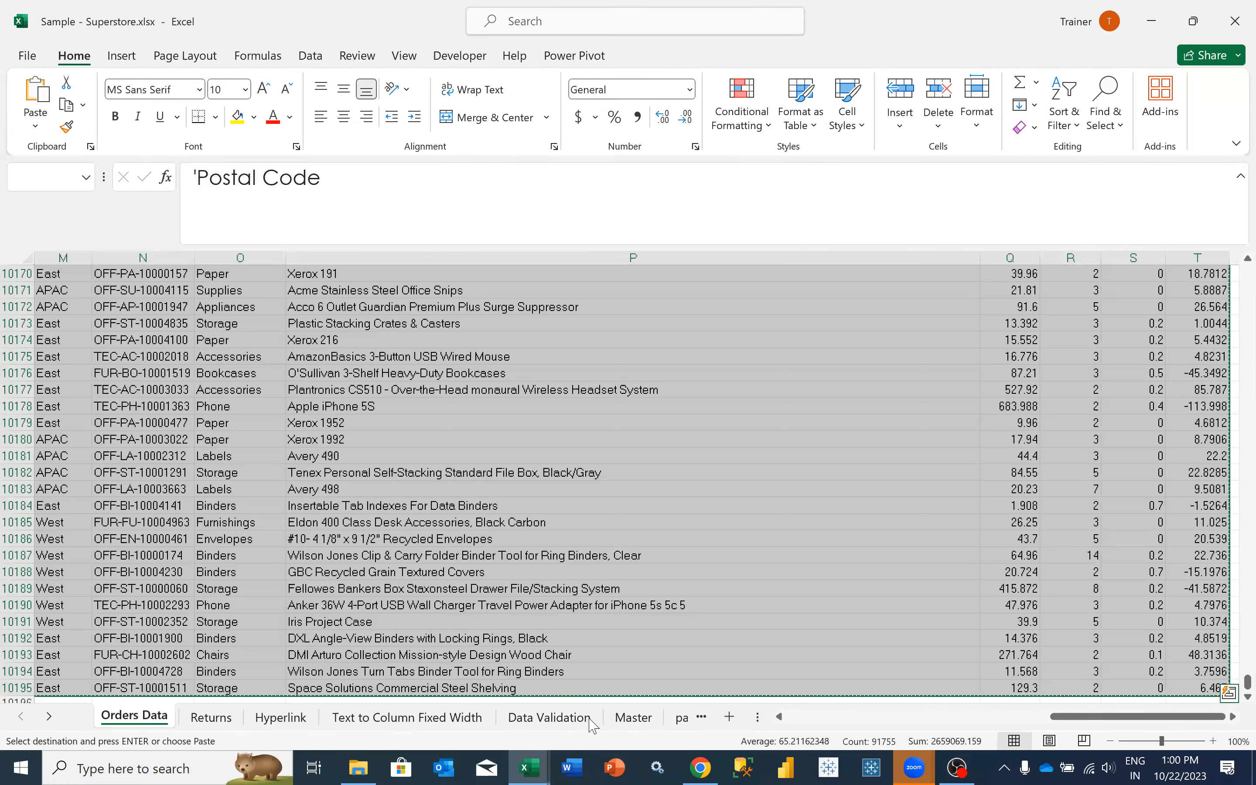
# - Add a new worksheet and paste the copied Orders Data columns transposed, starting at A1
pyautogui.click(729, 717)
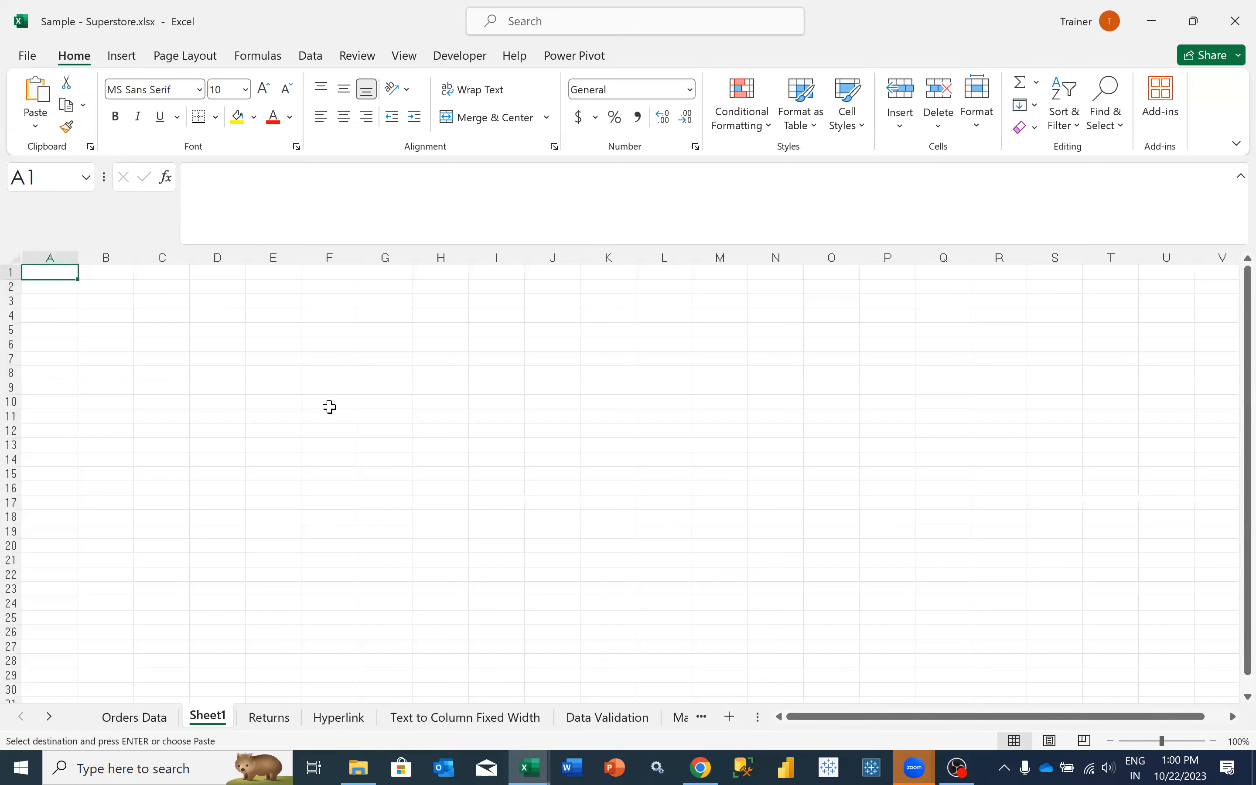
pyautogui.rightClick(68, 269)
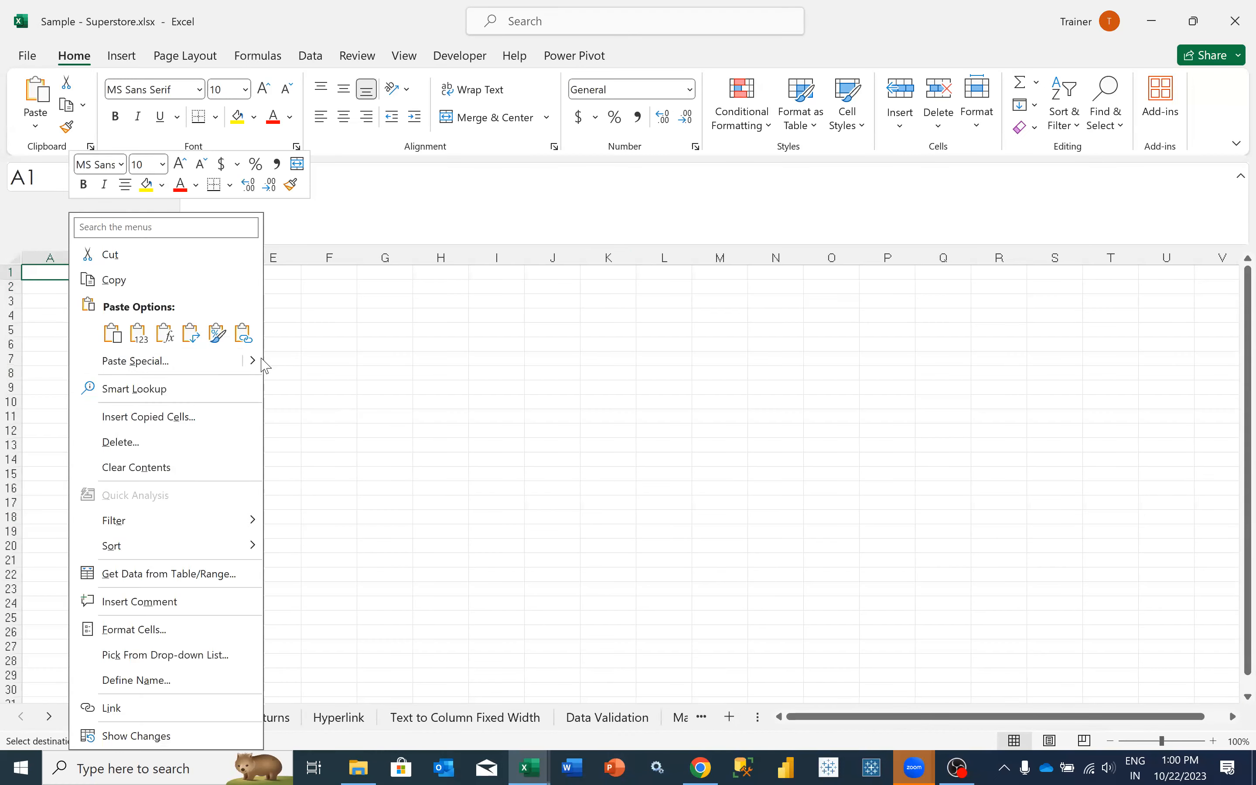
pyautogui.moveTo(260, 363)
pyautogui.click(315, 552)
pyautogui.click(363, 684)
pyautogui.click(385, 718)
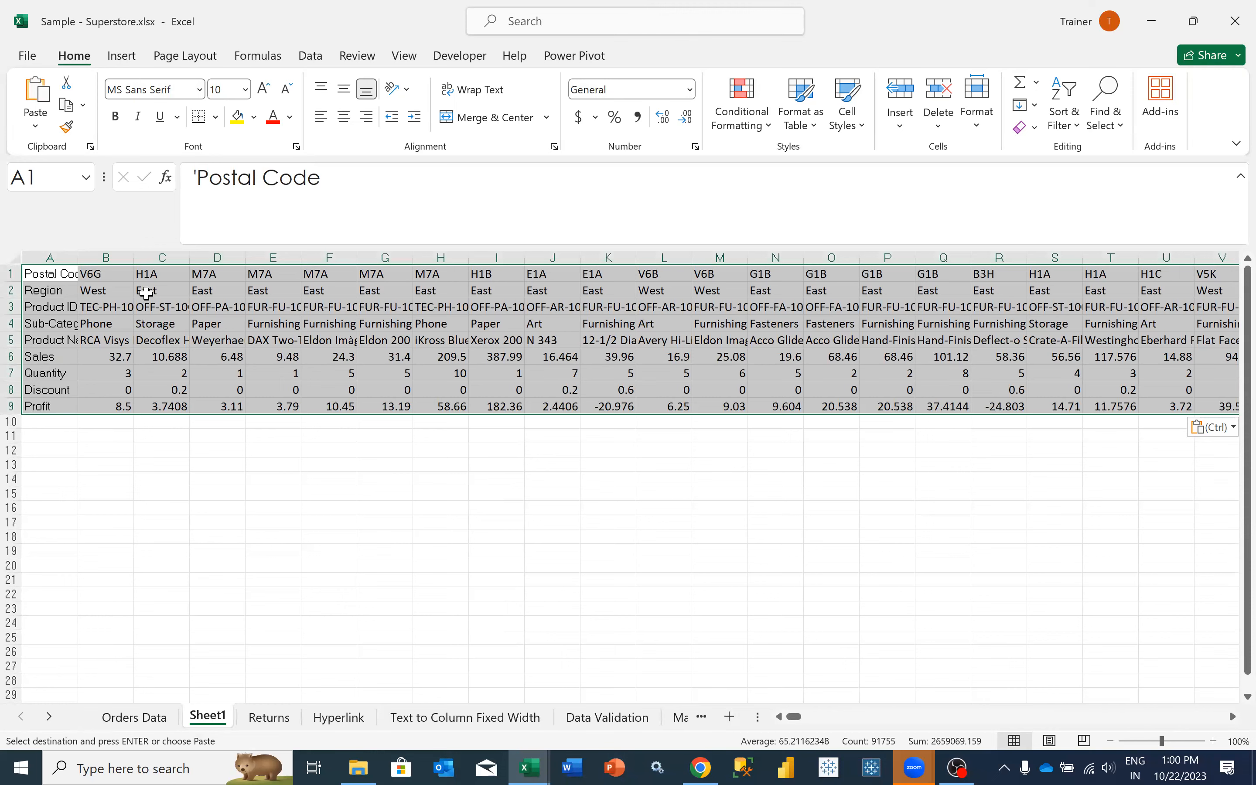
# - Paste the copied Postal Code to Profit columns again at A1 of Sheet1, using All with Transpose
pyautogui.click(138, 725)
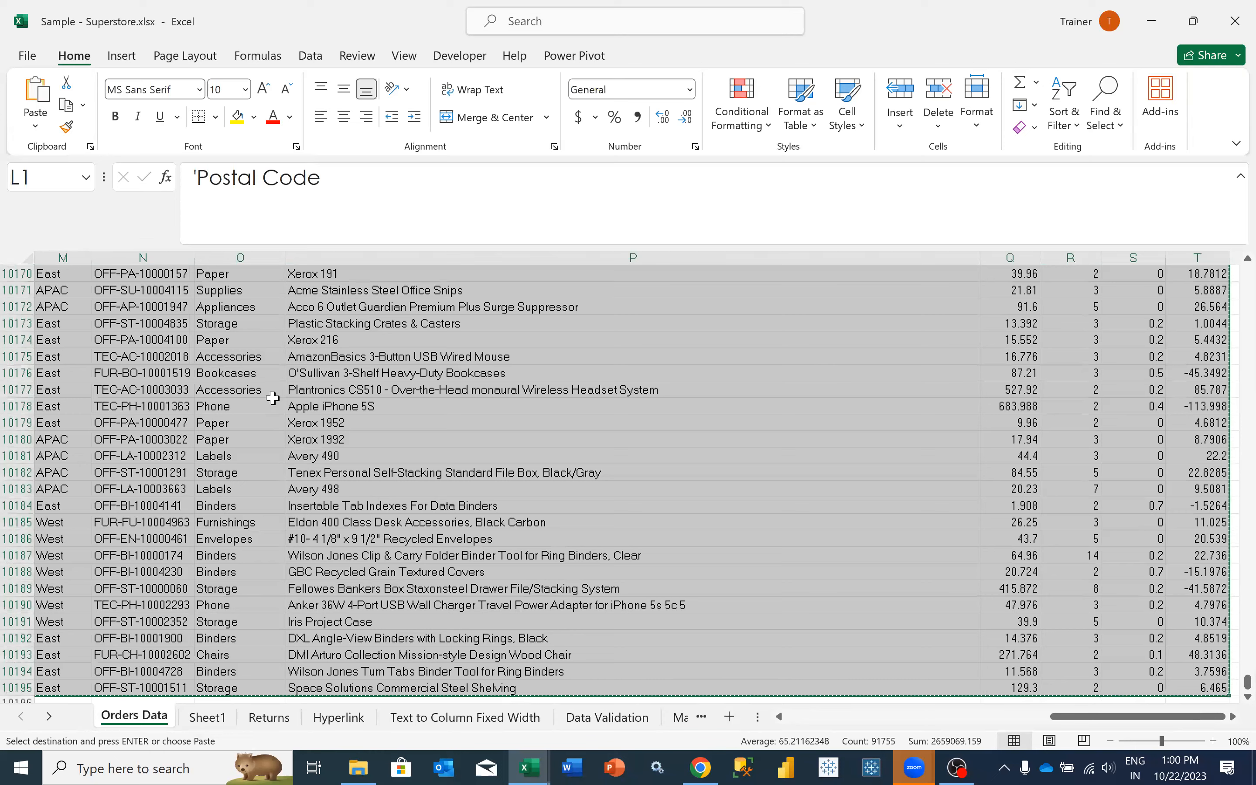
pyautogui.click(224, 726)
pyautogui.click(51, 275)
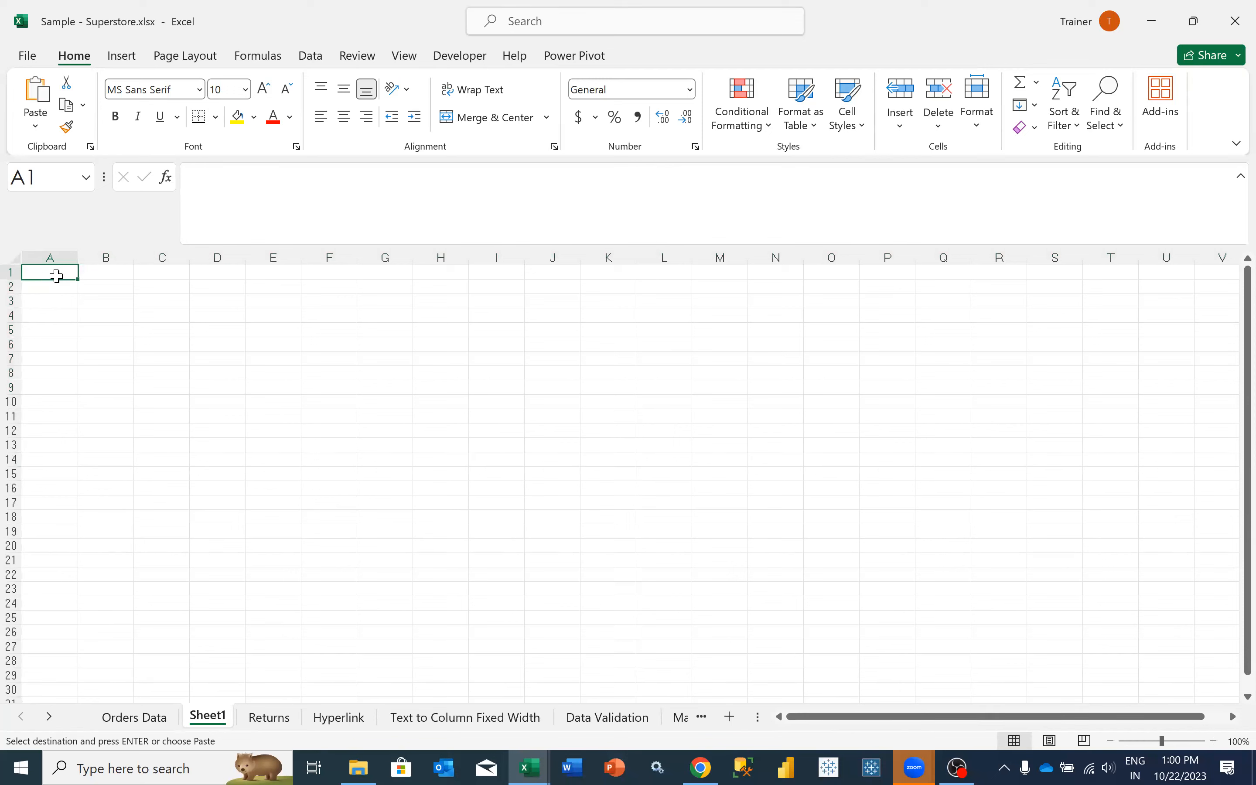
pyautogui.rightClick(56, 276)
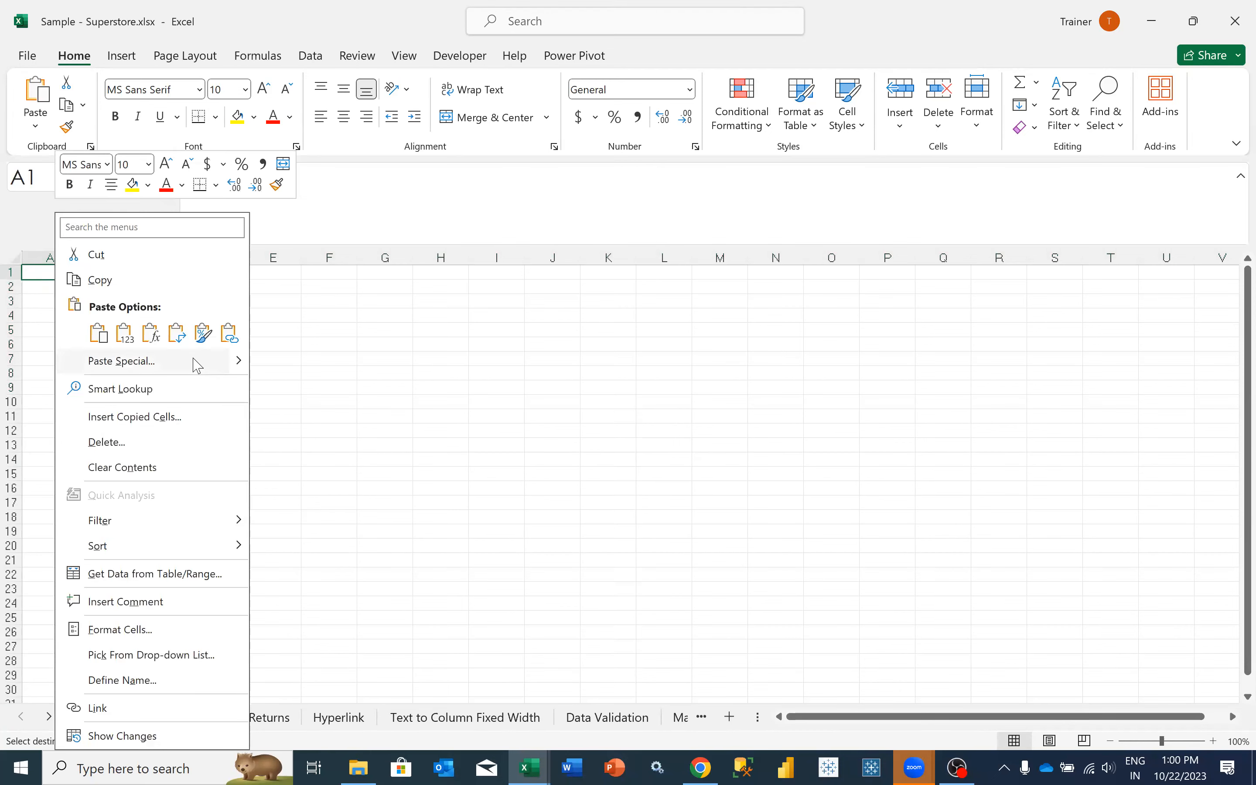
pyautogui.moveTo(240, 364)
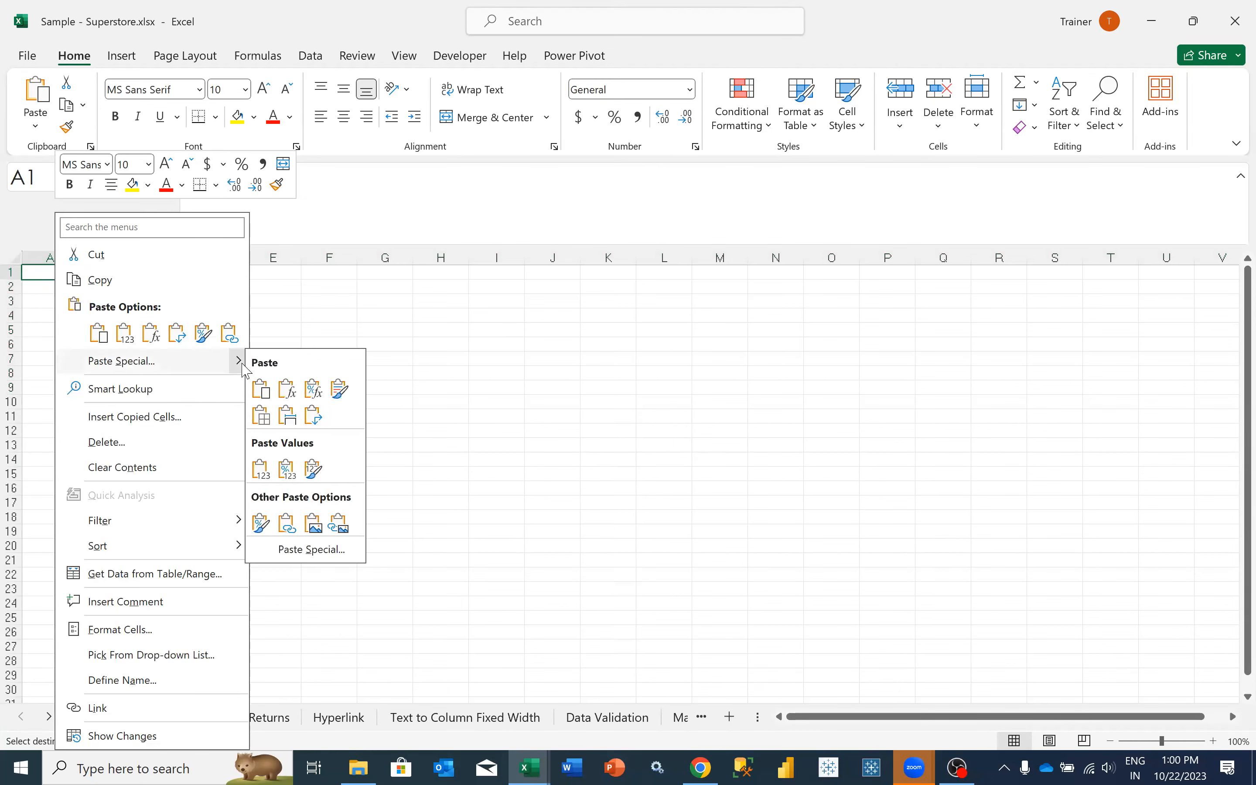
pyautogui.click(316, 551)
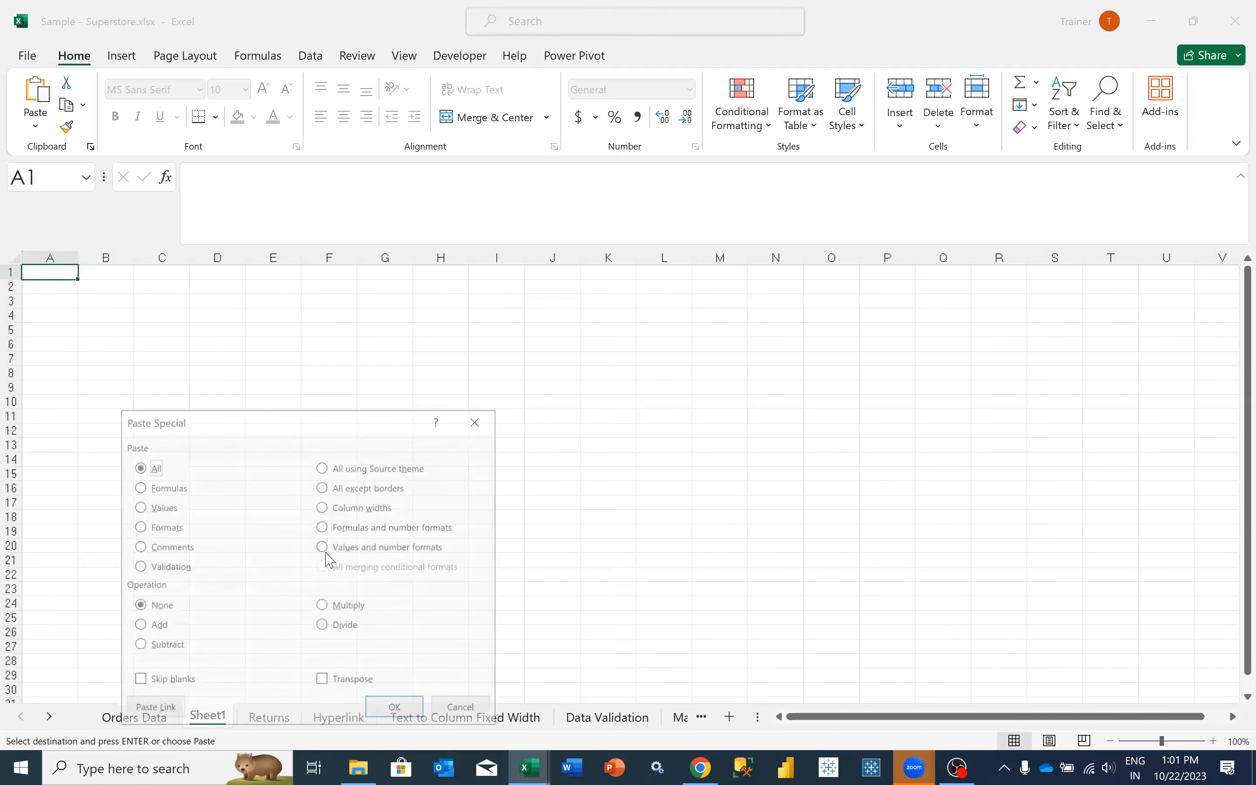
pyautogui.click(351, 687)
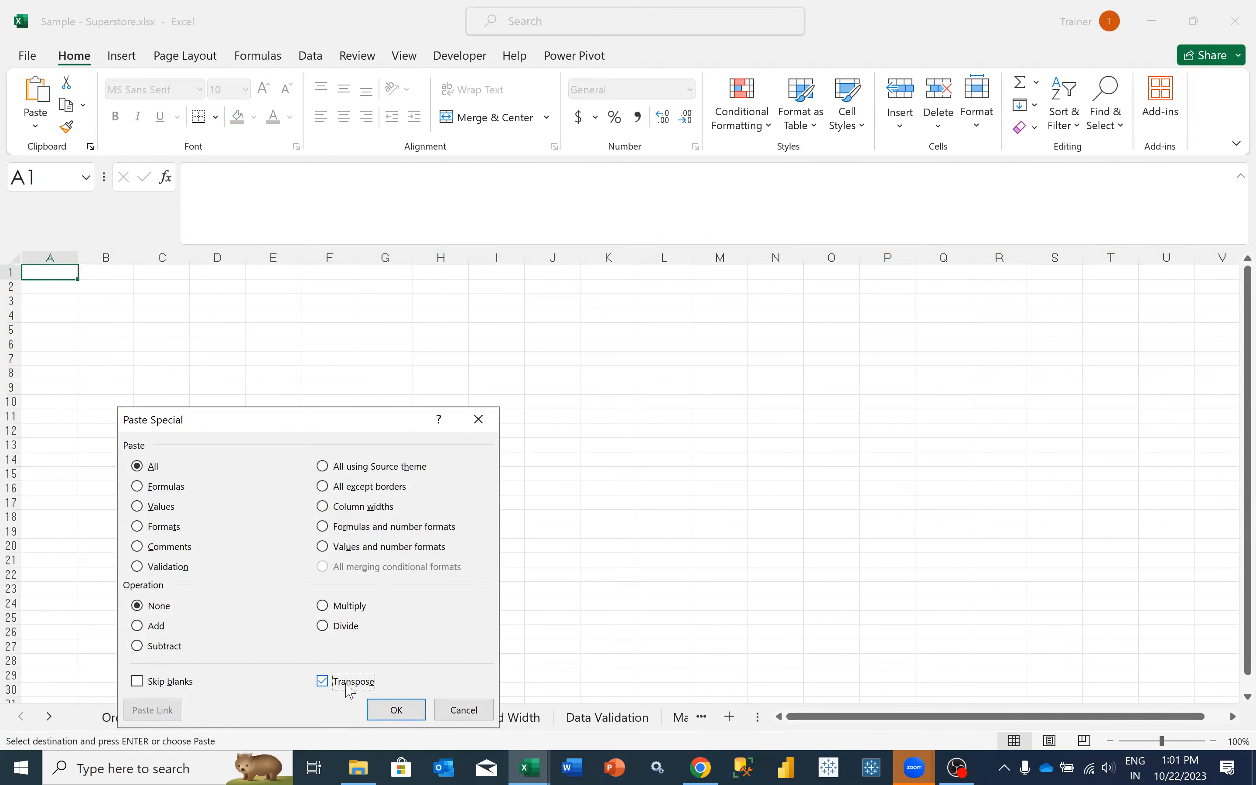
pyautogui.click(405, 707)
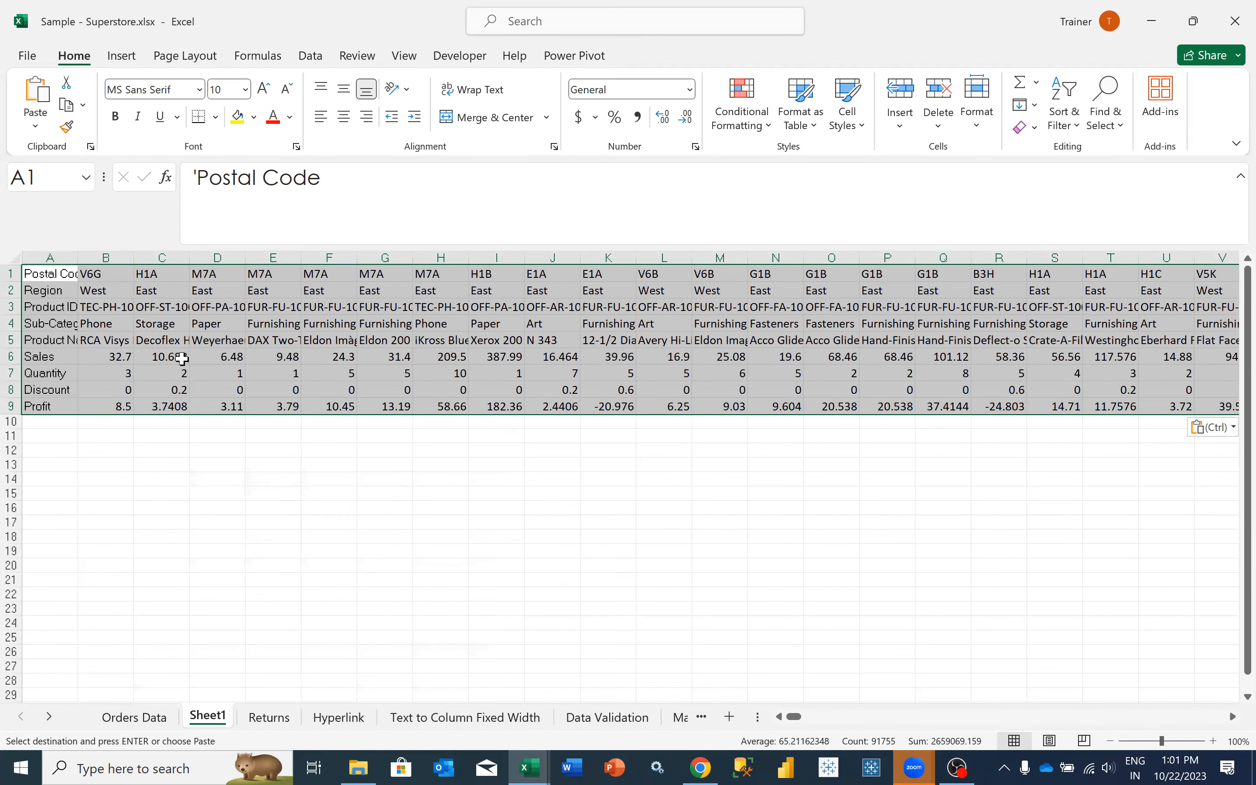
# - Compare the transposed data in Sheet1 with the copied source columns in Orders Data
pyautogui.scroll(3, 182, 359)
pyautogui.hscroll(-2, 115, 334)
pyautogui.click(128, 717)
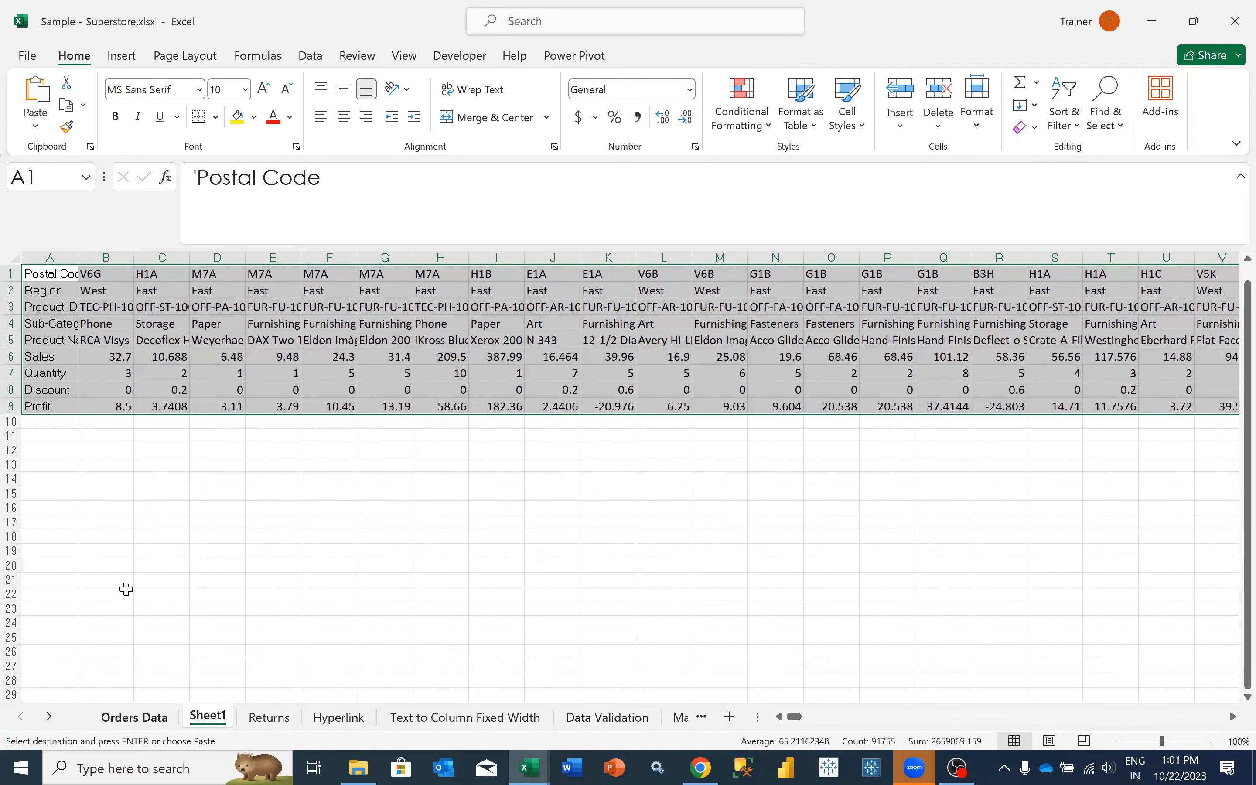
pyautogui.scroll(12, 149, 435)
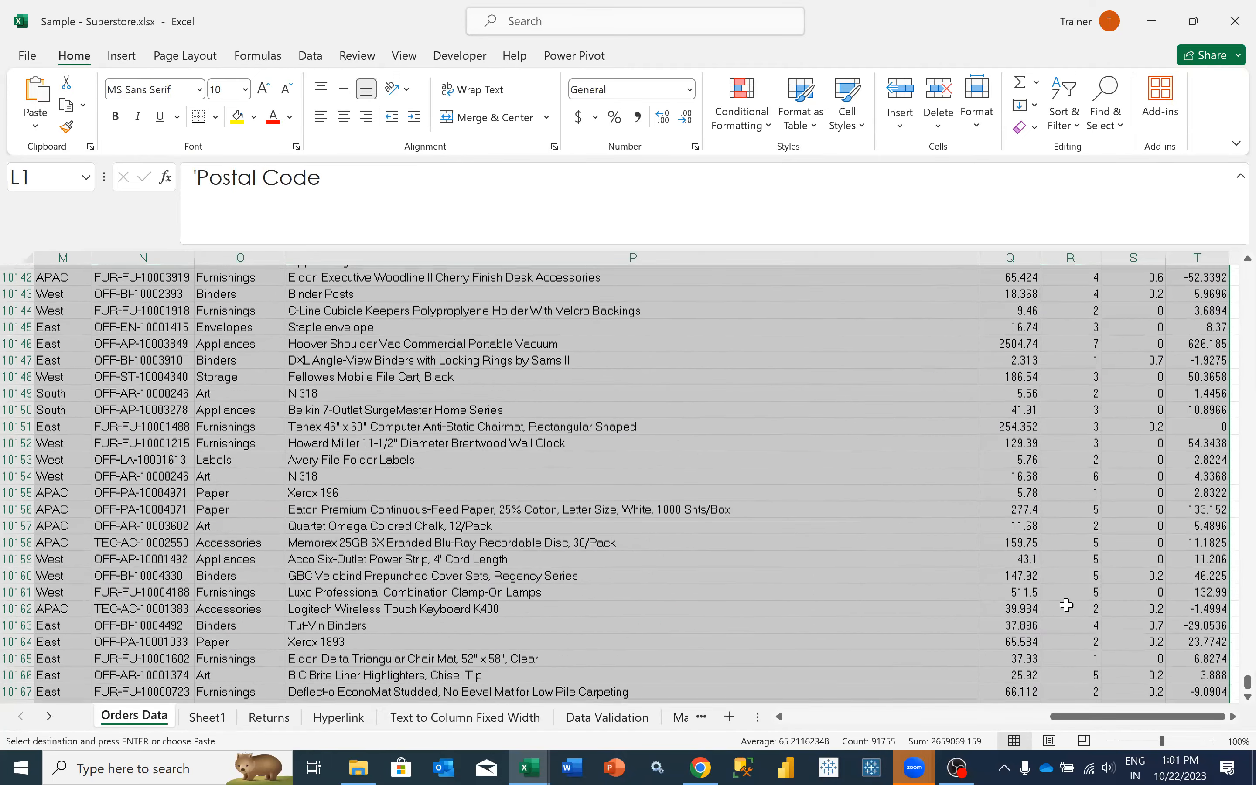
pyautogui.scroll(20, 919, 397)
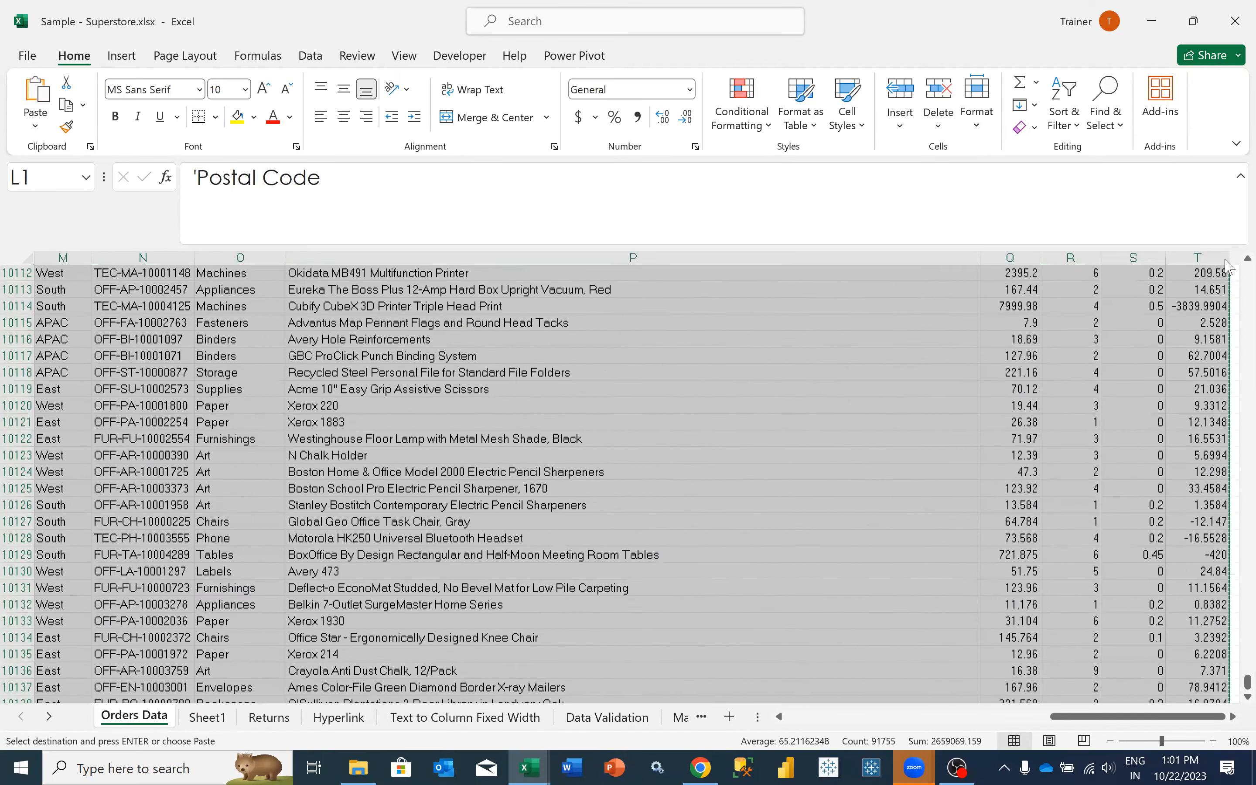
pyautogui.scroll(18, 919, 396)
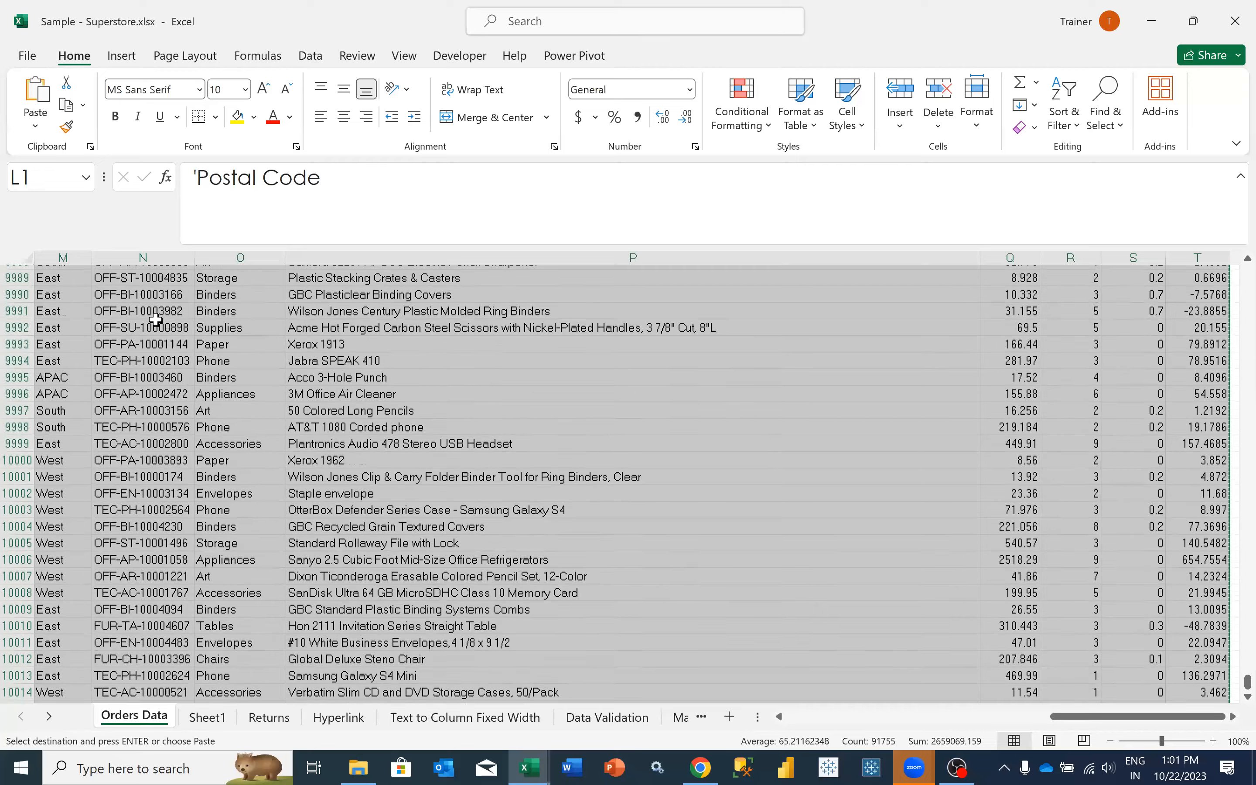
pyautogui.scroll(3, 63, 269)
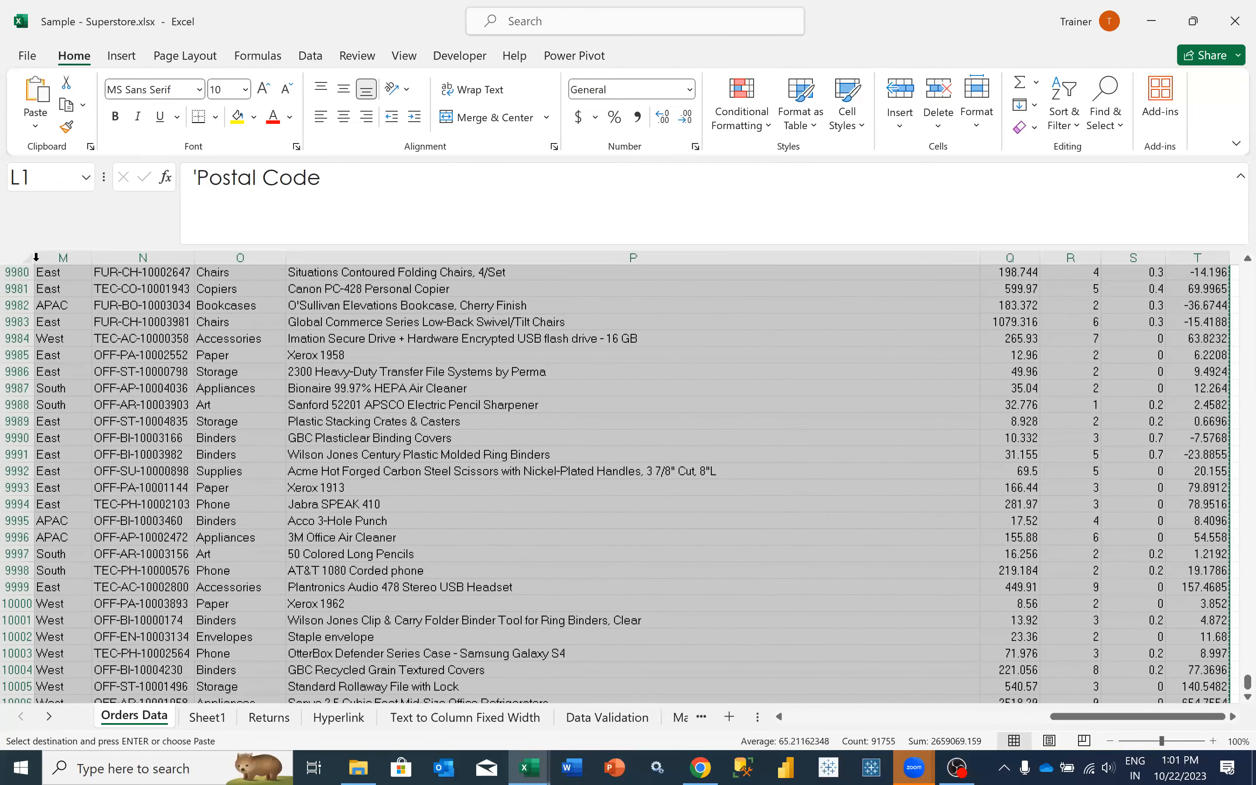
pyautogui.hotkey('ctrl', 'Home')
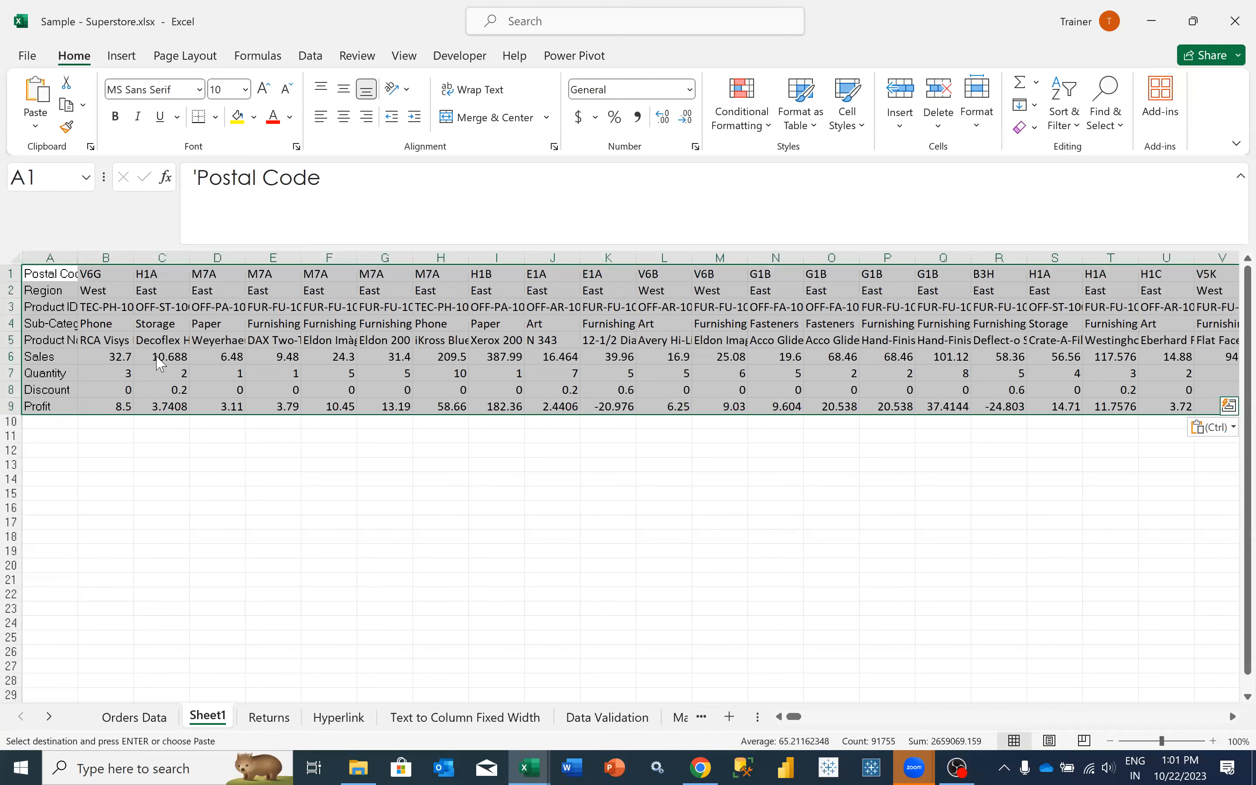
# - Clear the contents of the partial transposed data in Sheet1 and return to A1
pyautogui.rightClick(161, 363)
pyautogui.click(150, 466)
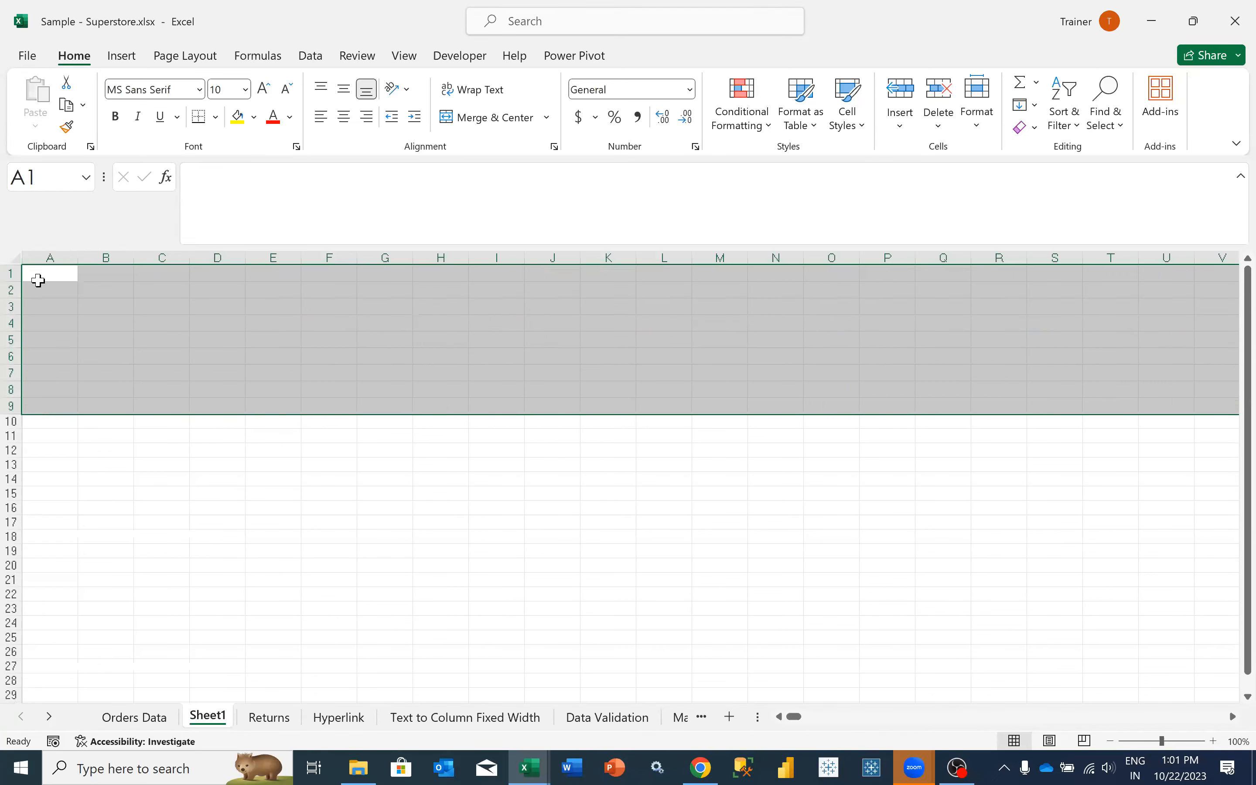
pyautogui.hotkey('ctrl', 'Home')
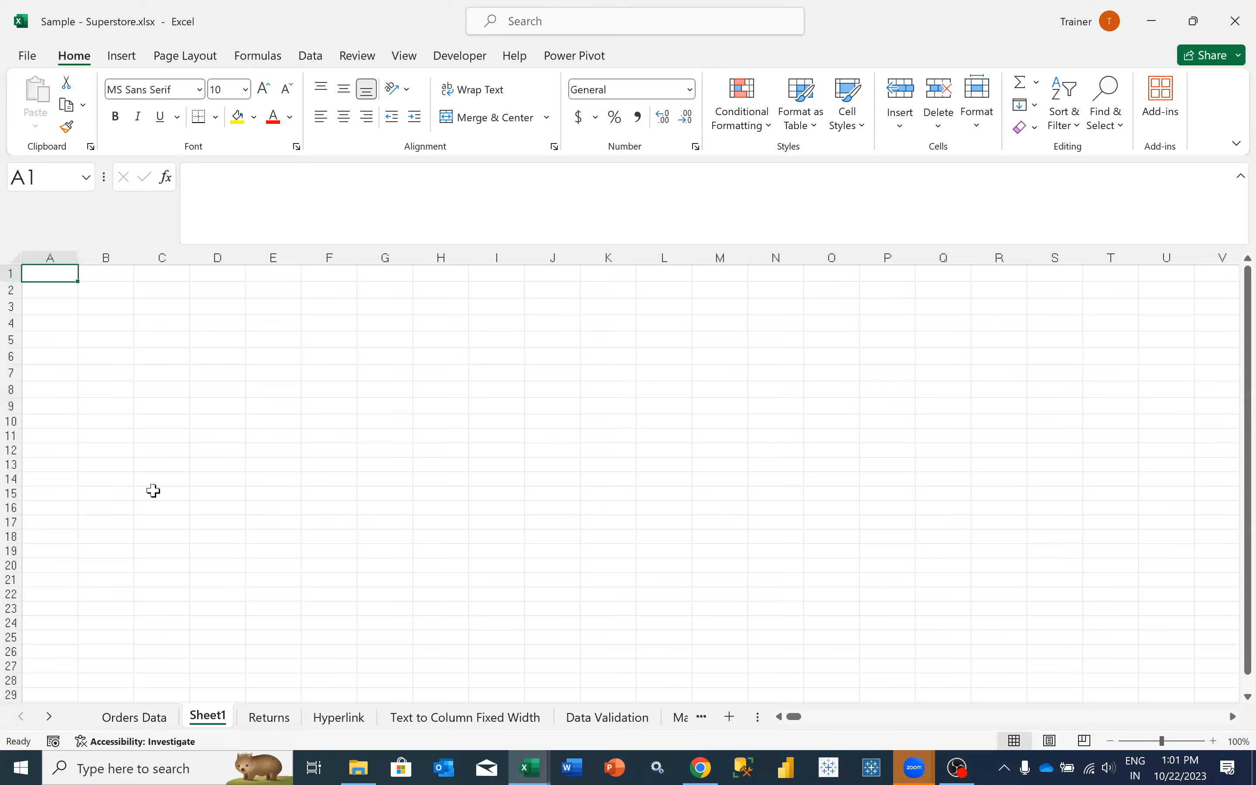
# - Copy the entire Orders Data table from Row ID through Profit, including all rows, for use in Sheet1
pyautogui.hotkey('ctrl', 'pageup')
pyautogui.hotkey('ctrl', 'shift', 'Down')
pyautogui.hotkey('ctrl', 'shift', 'Right')
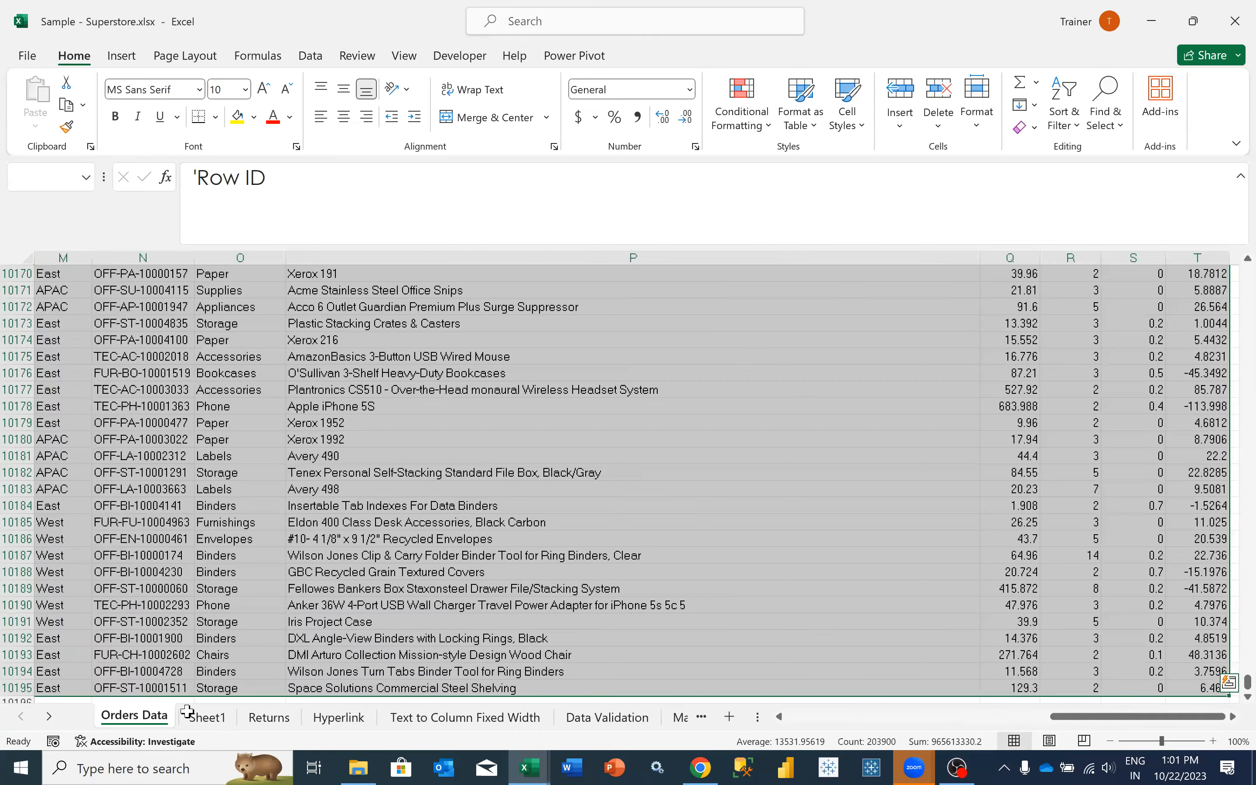
pyautogui.hotkey('ctrl', 'c')
pyautogui.hotkey('ctrl', 'pagedown')
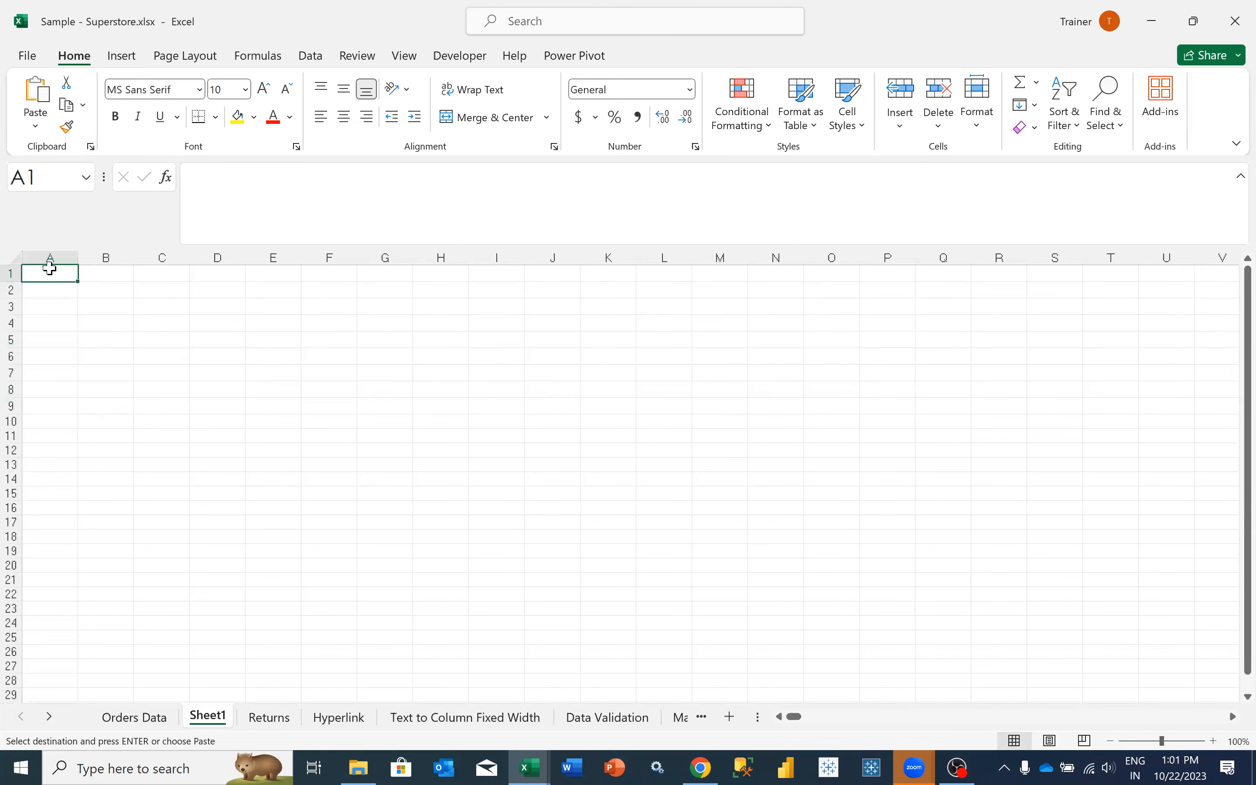
# - Paste the full Orders Data table transposed at A1 of Sheet1
pyautogui.hotkey('shift', 'F10')
pyautogui.moveTo(230, 364)
pyautogui.click(299, 558)
pyautogui.click(340, 695)
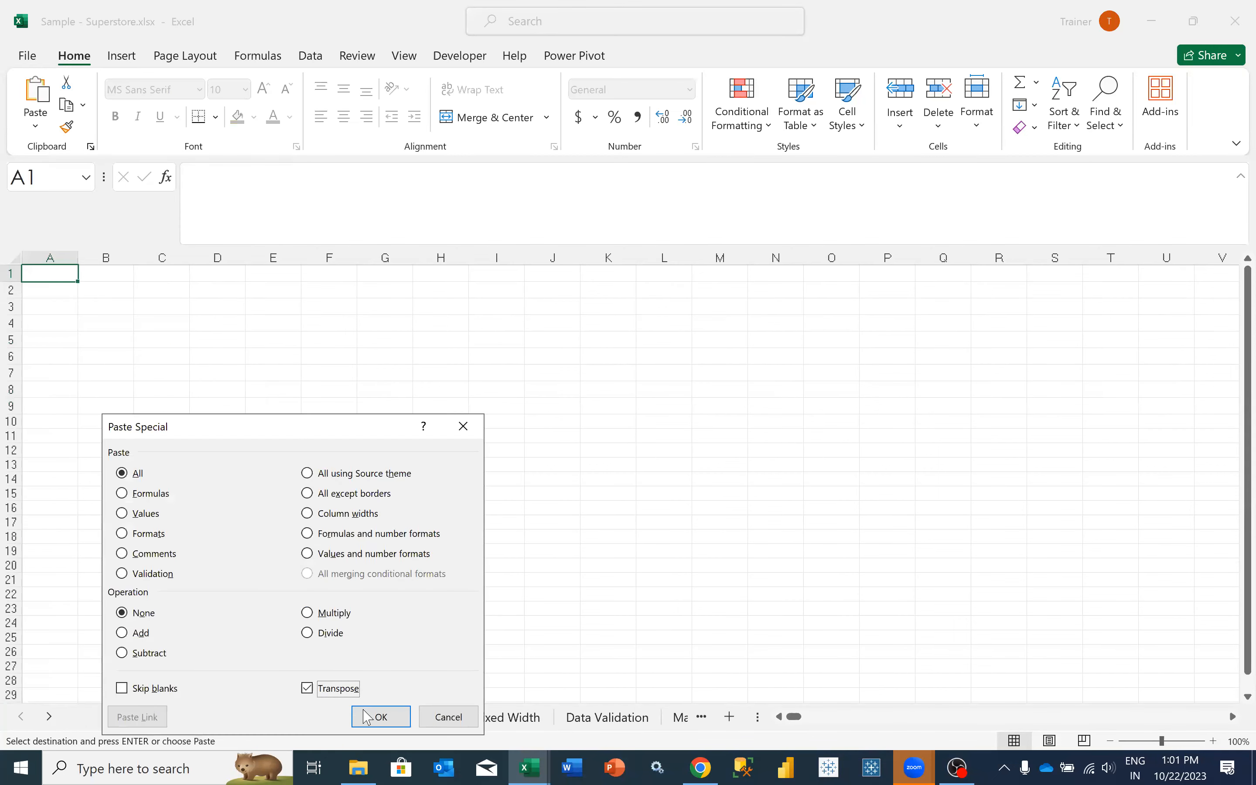
pyautogui.click(152, 366)
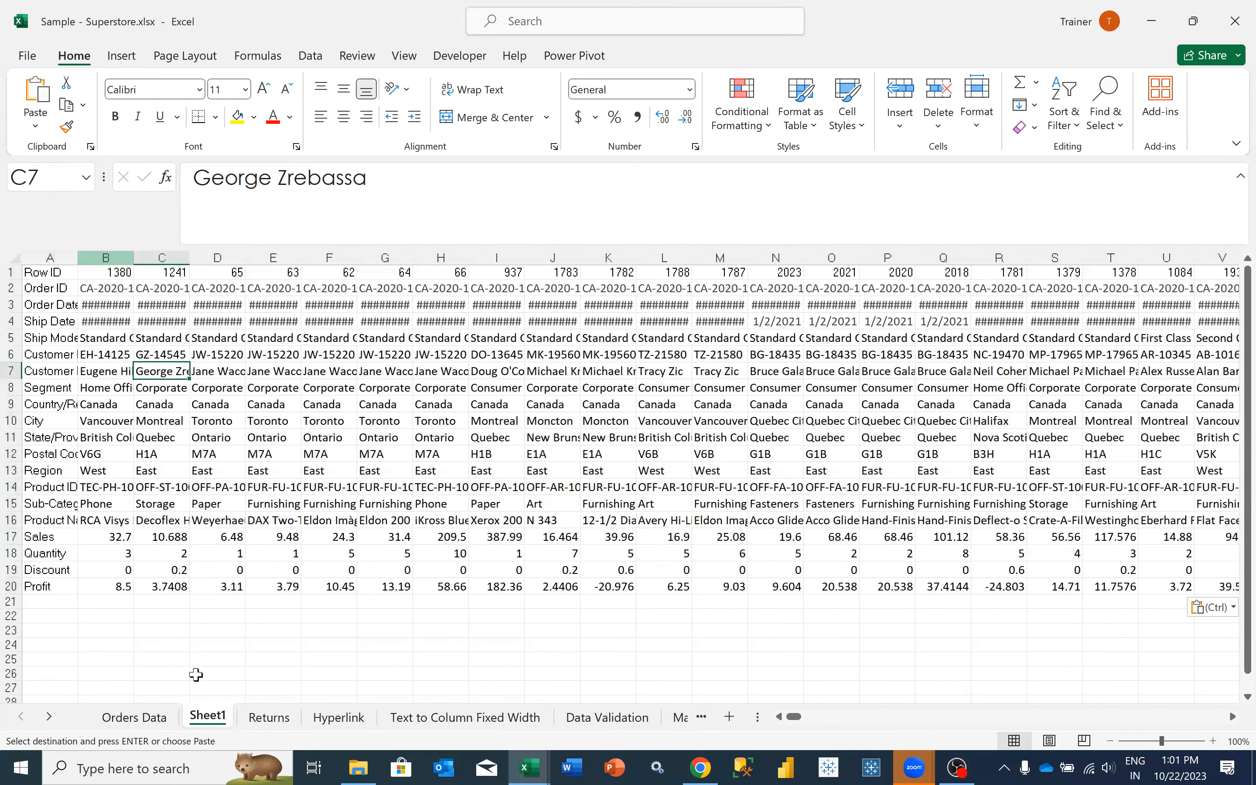
# - Rename Sheet1 as Horizontal
pyautogui.rightClick(217, 727)
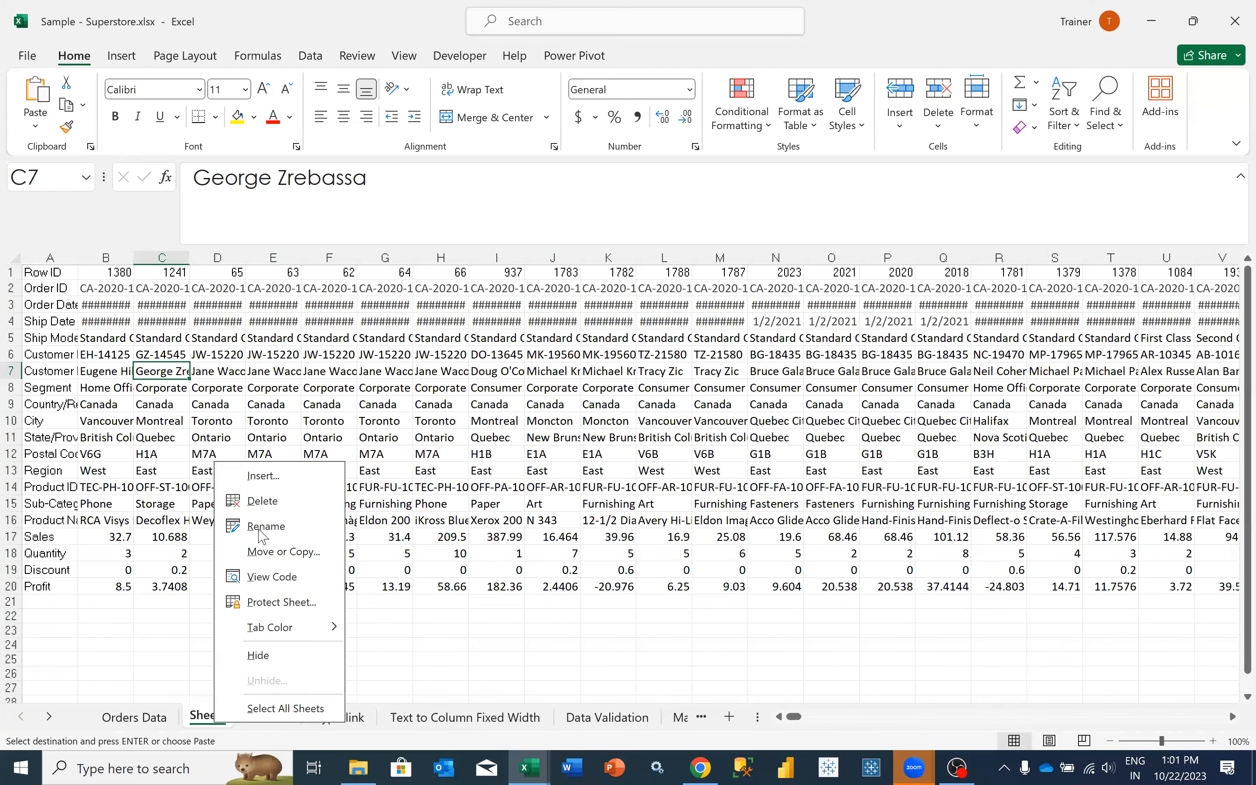
pyautogui.click(258, 526)
pyautogui.write('Hori')
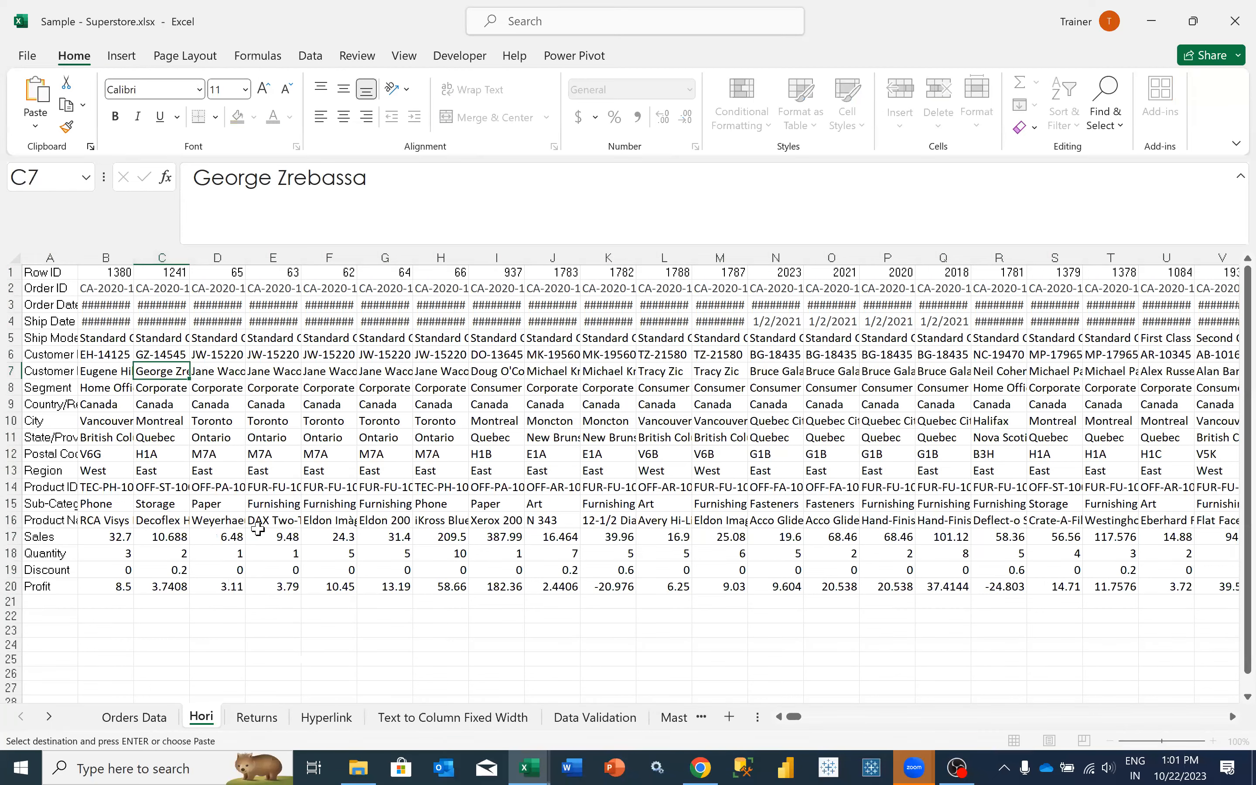
pyautogui.write('zontal')
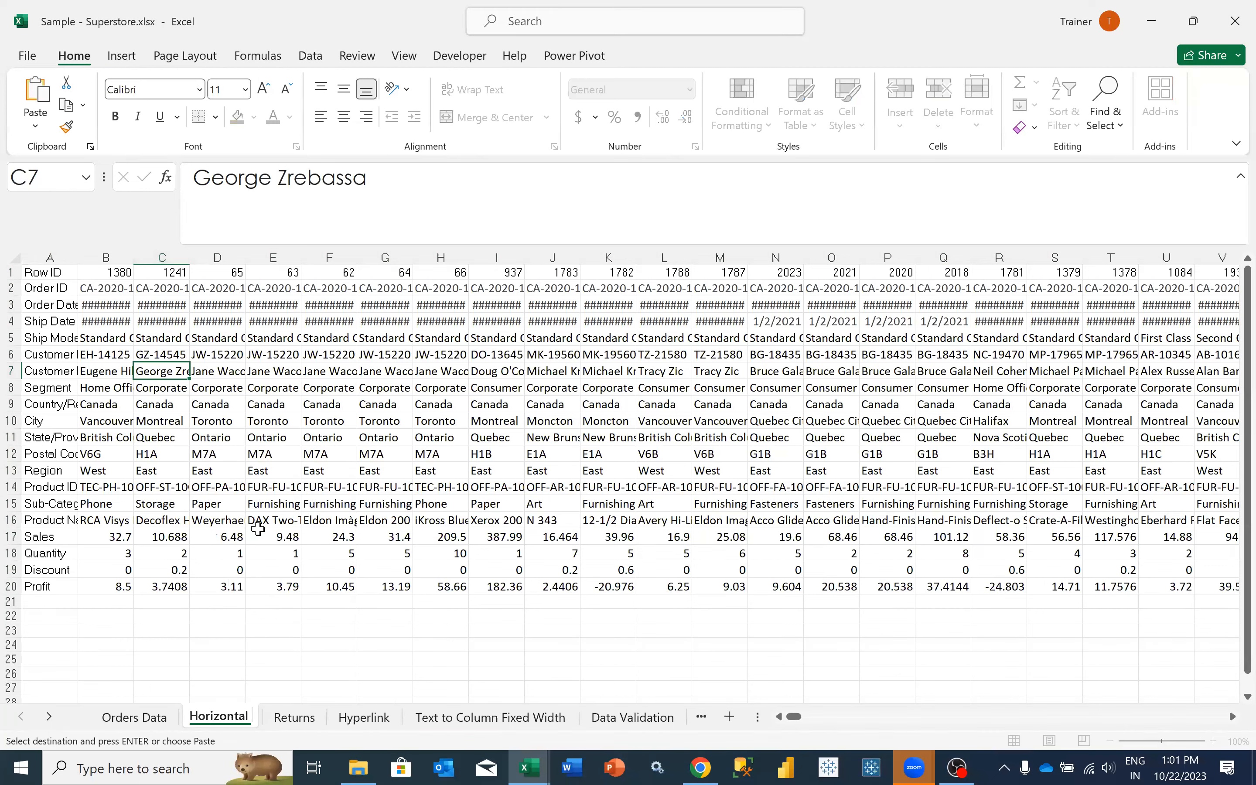
pyautogui.write(' Order')
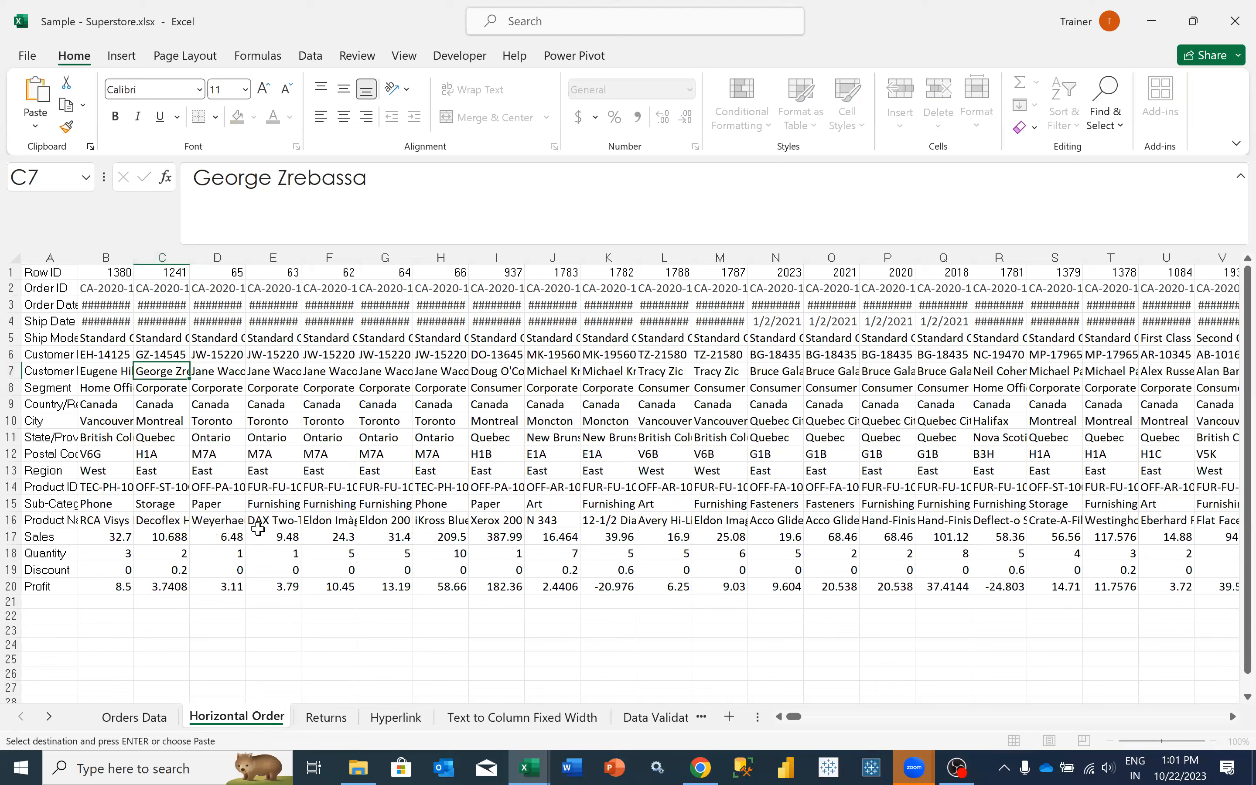
pyautogui.write('s')
# - Complete the transposed sheet's name as Horizontal Orders
pyautogui.press('Return')
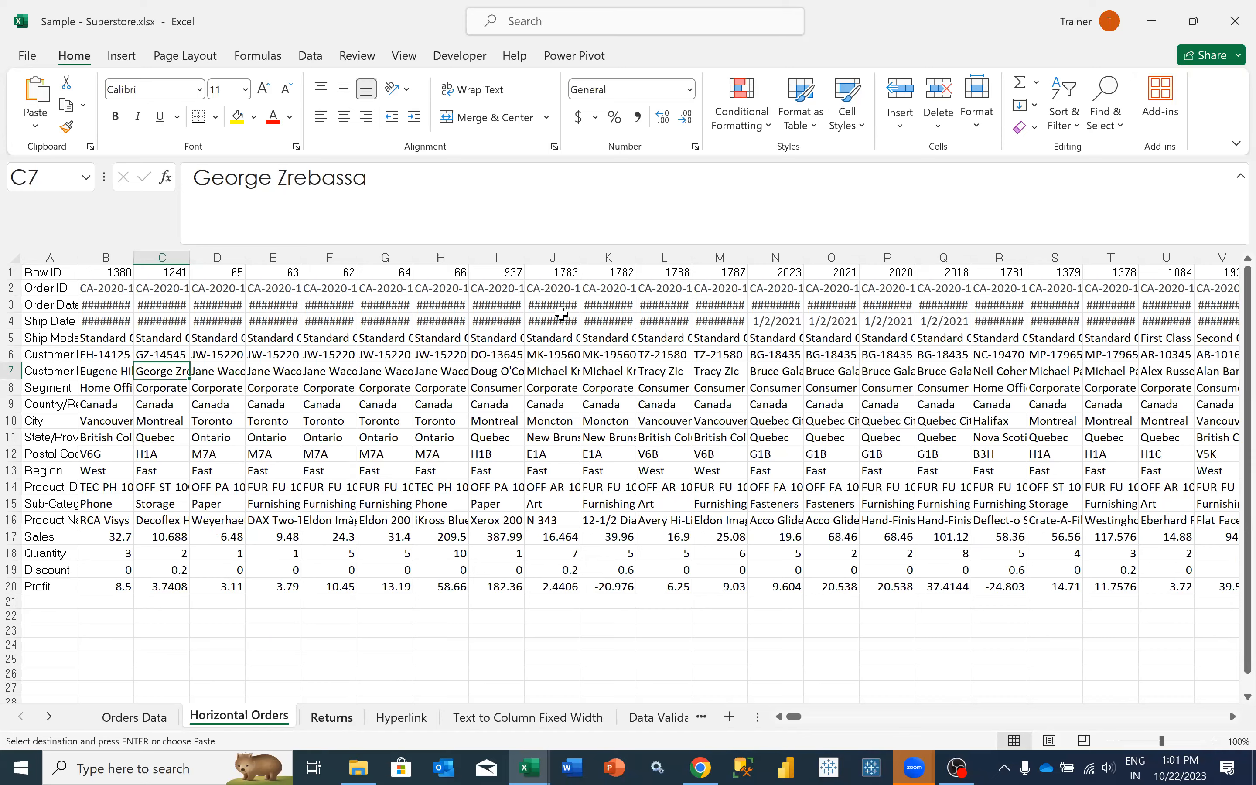
# - Start an HLOOKUP formula in cell F2 of the Returns sheet with the Order ID in B2 as the lookup value
pyautogui.hotkey('ctrl', 'pagedown')
pyautogui.click(668, 273)
pyautogui.click(670, 287)
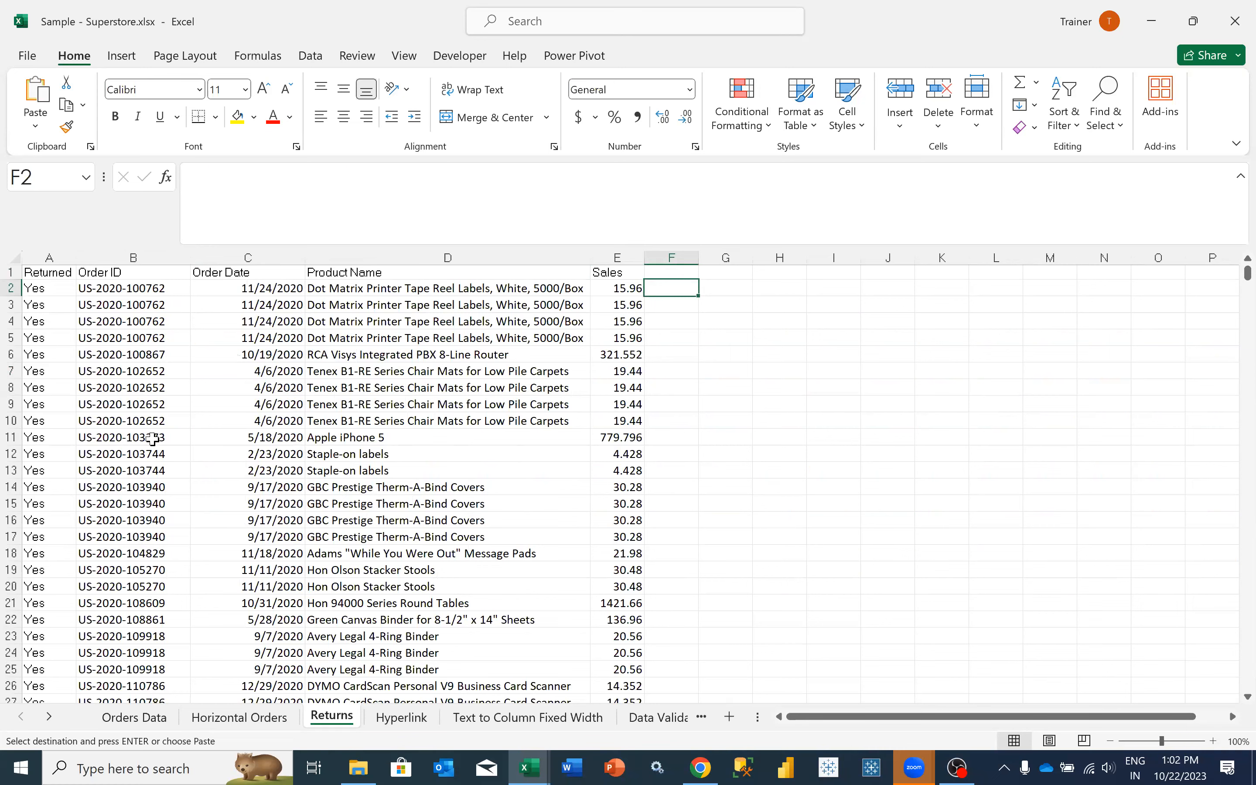
pyautogui.click(140, 289)
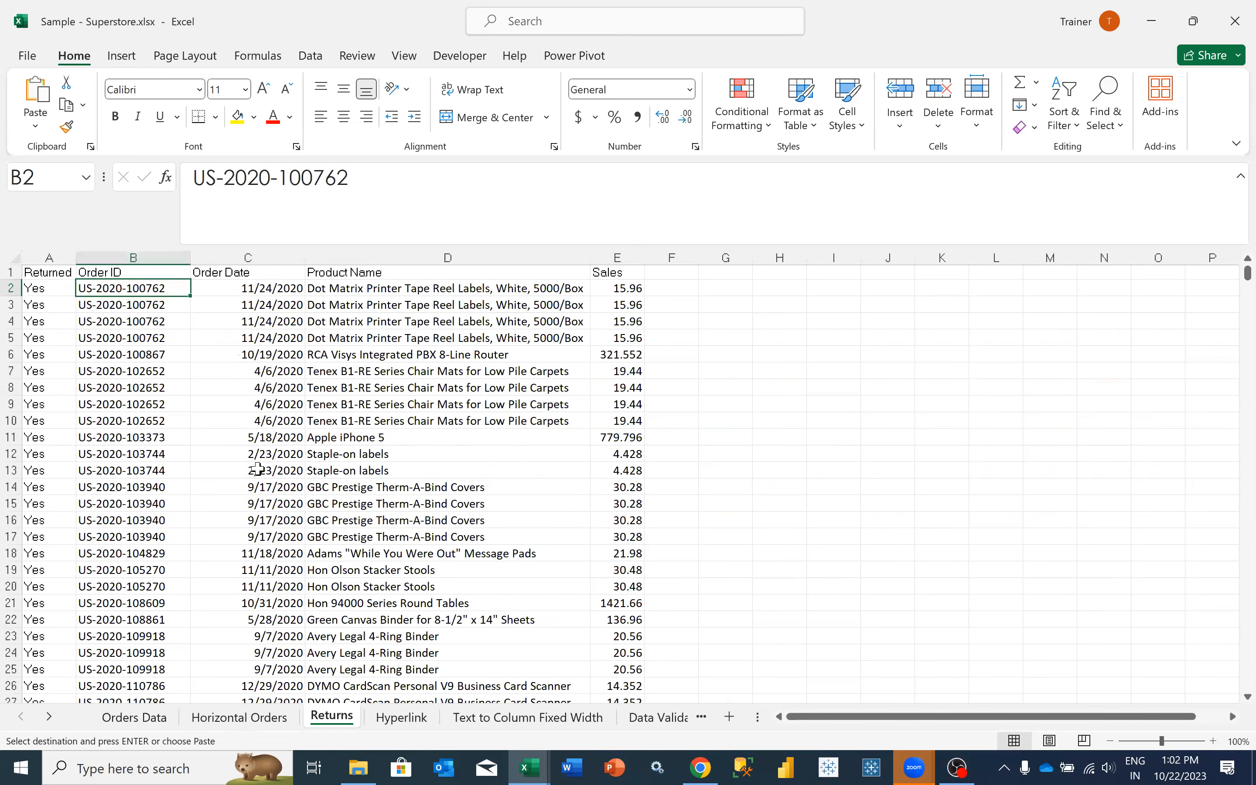
pyautogui.hotkey('ctrl', 'pageup')
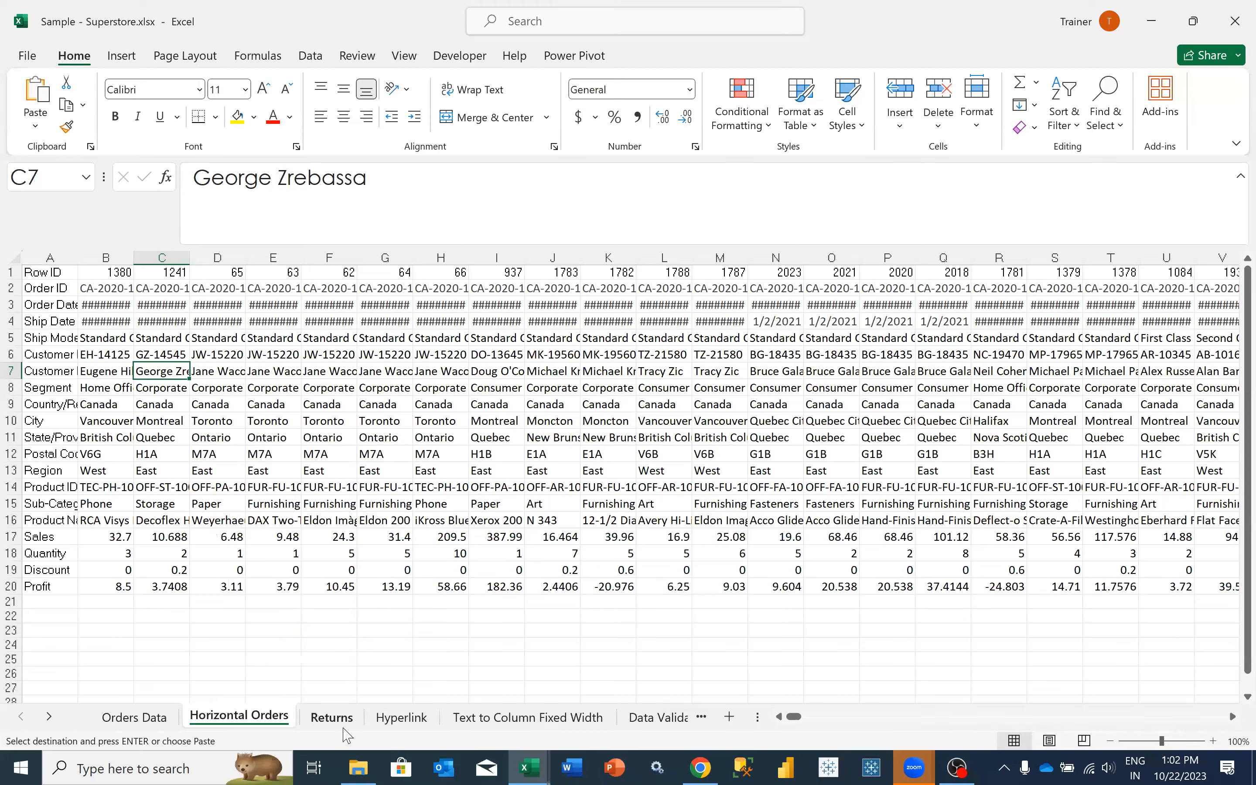
pyautogui.hotkey('ctrl', 'pagedown')
pyautogui.click(666, 290)
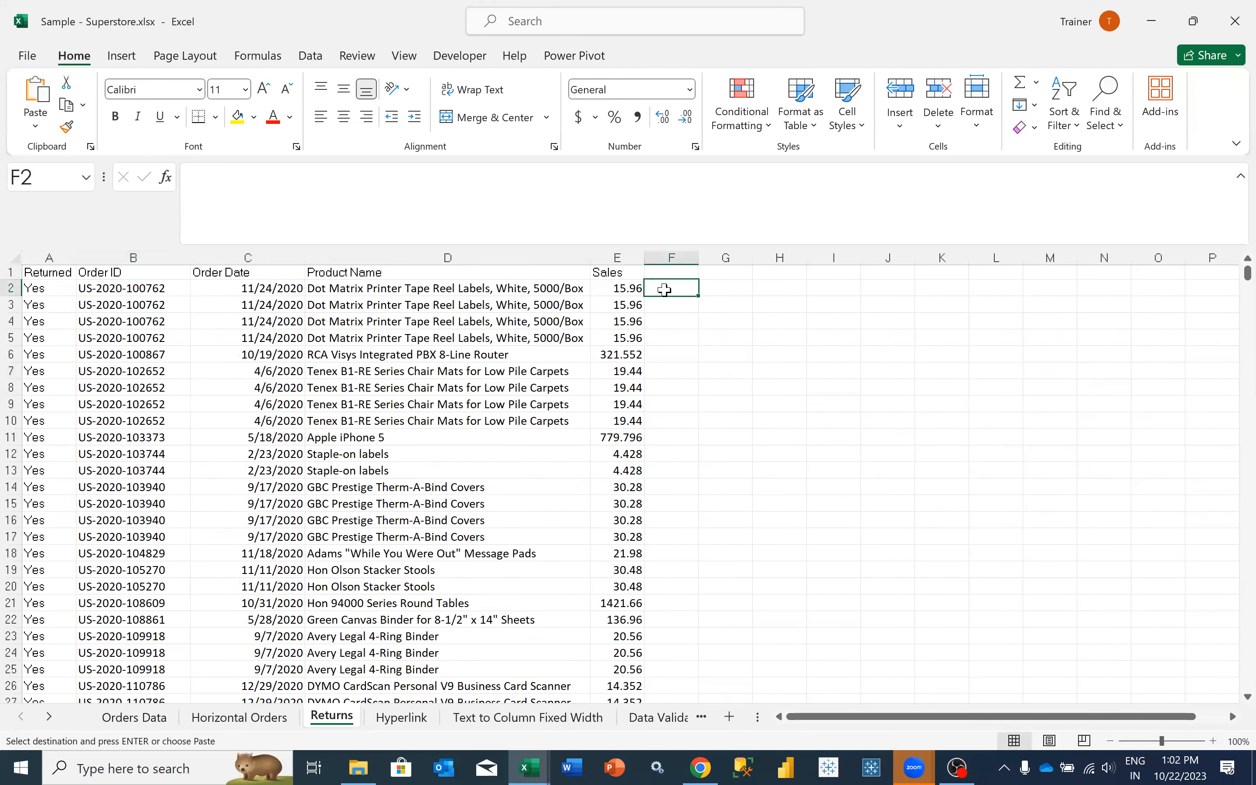
pyautogui.write('=')
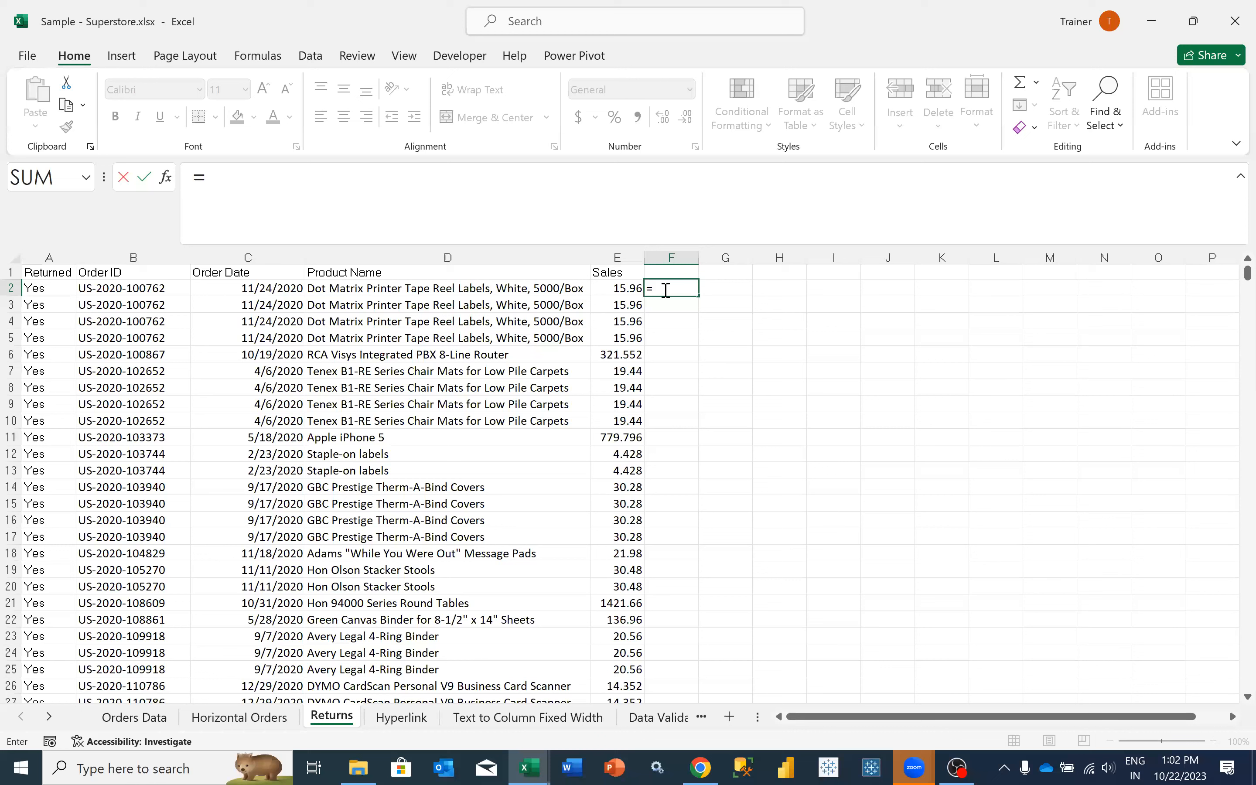
pyautogui.write('HLO')
pyautogui.press('Tab')
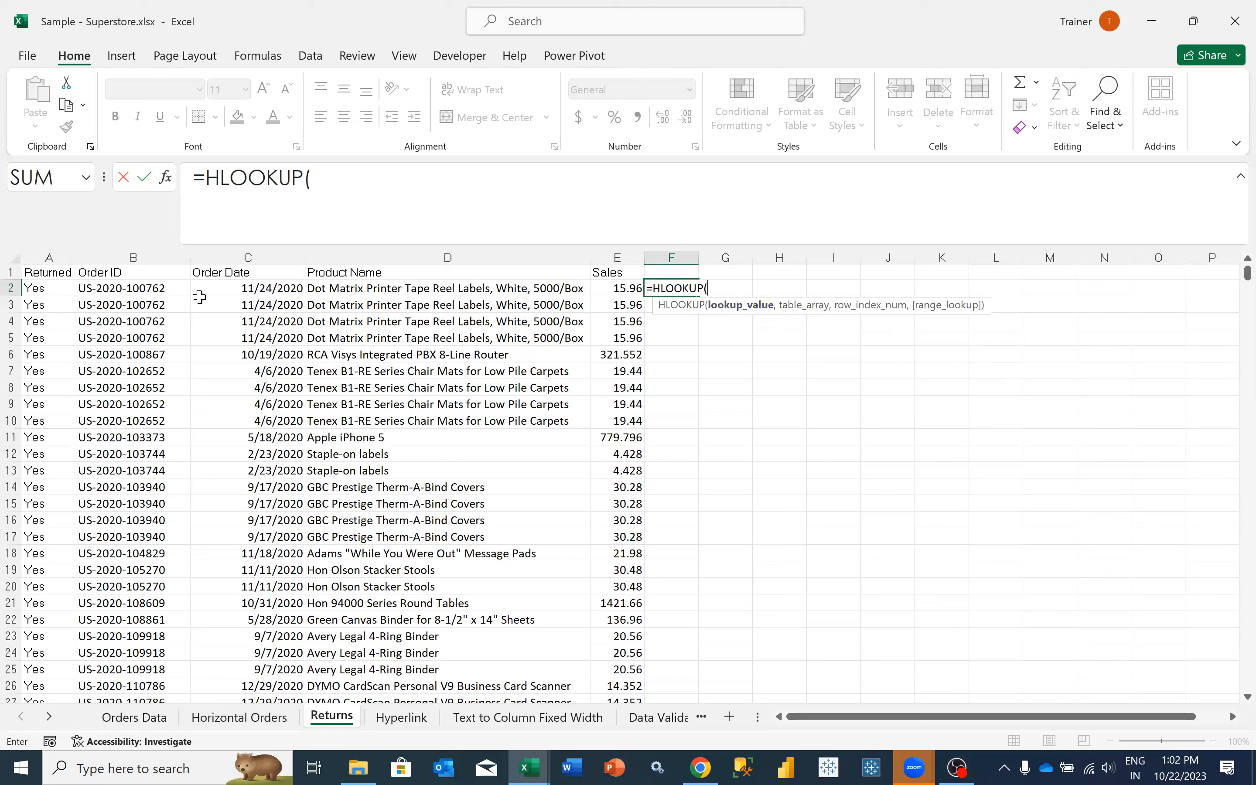
pyautogui.click(142, 292)
pyautogui.write(',')
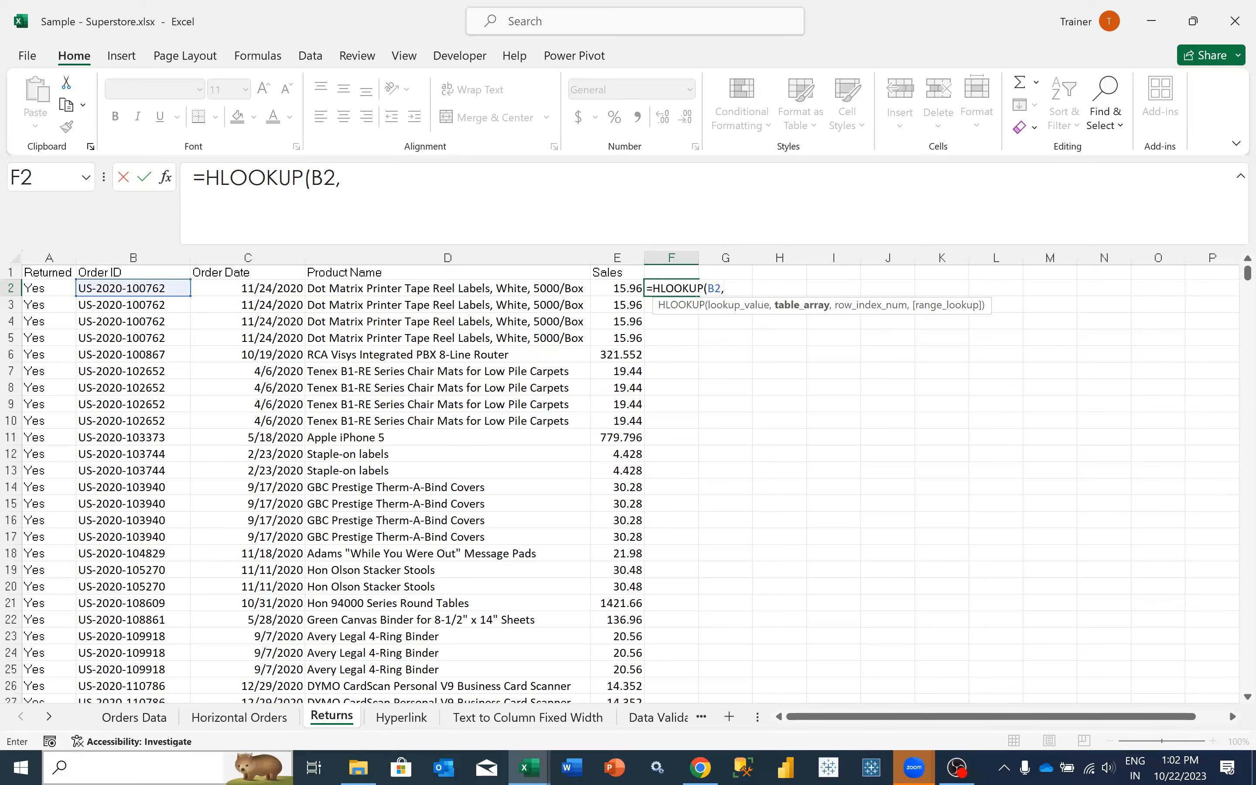
pyautogui.click(223, 719)
pyautogui.click(46, 273)
pyautogui.hotkey('ctrl', 'shift', 'Down')
pyautogui.hotkey('ctrl', 'shift', 'Right')
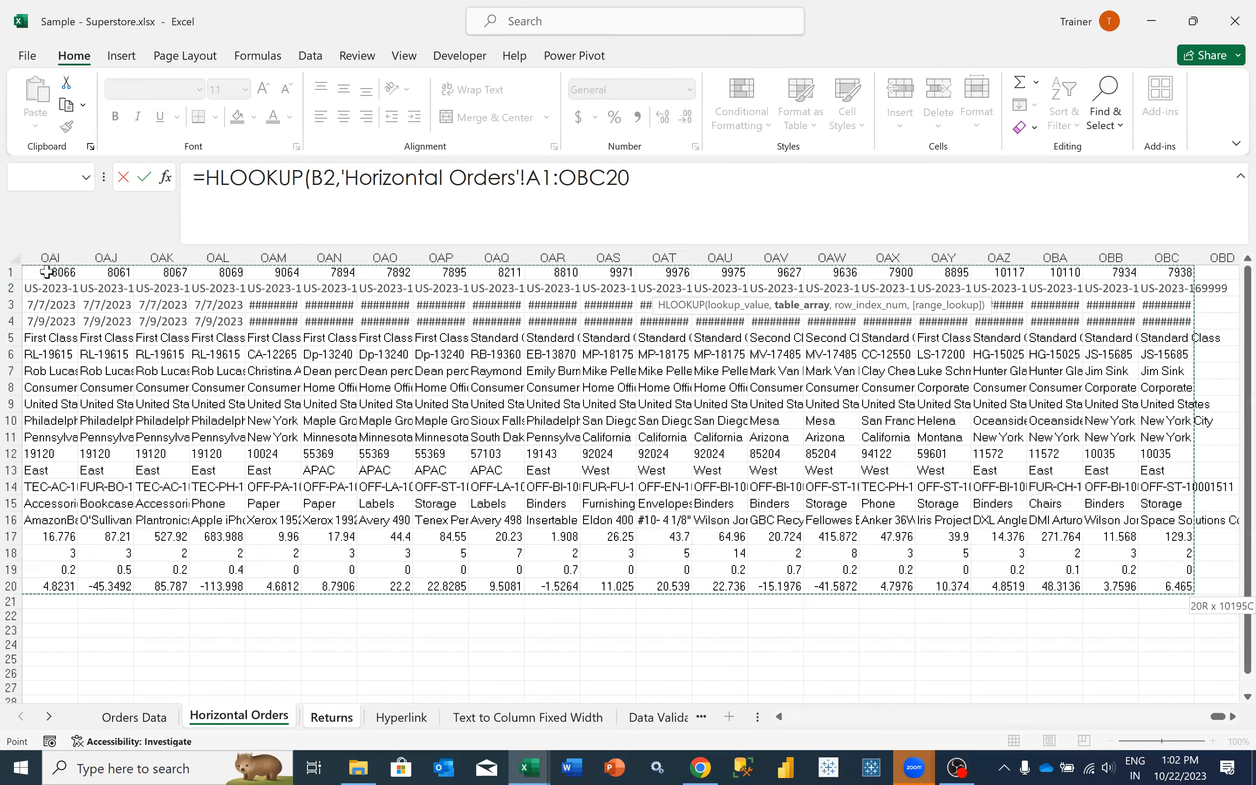
pyautogui.press('F4')
pyautogui.write(',')
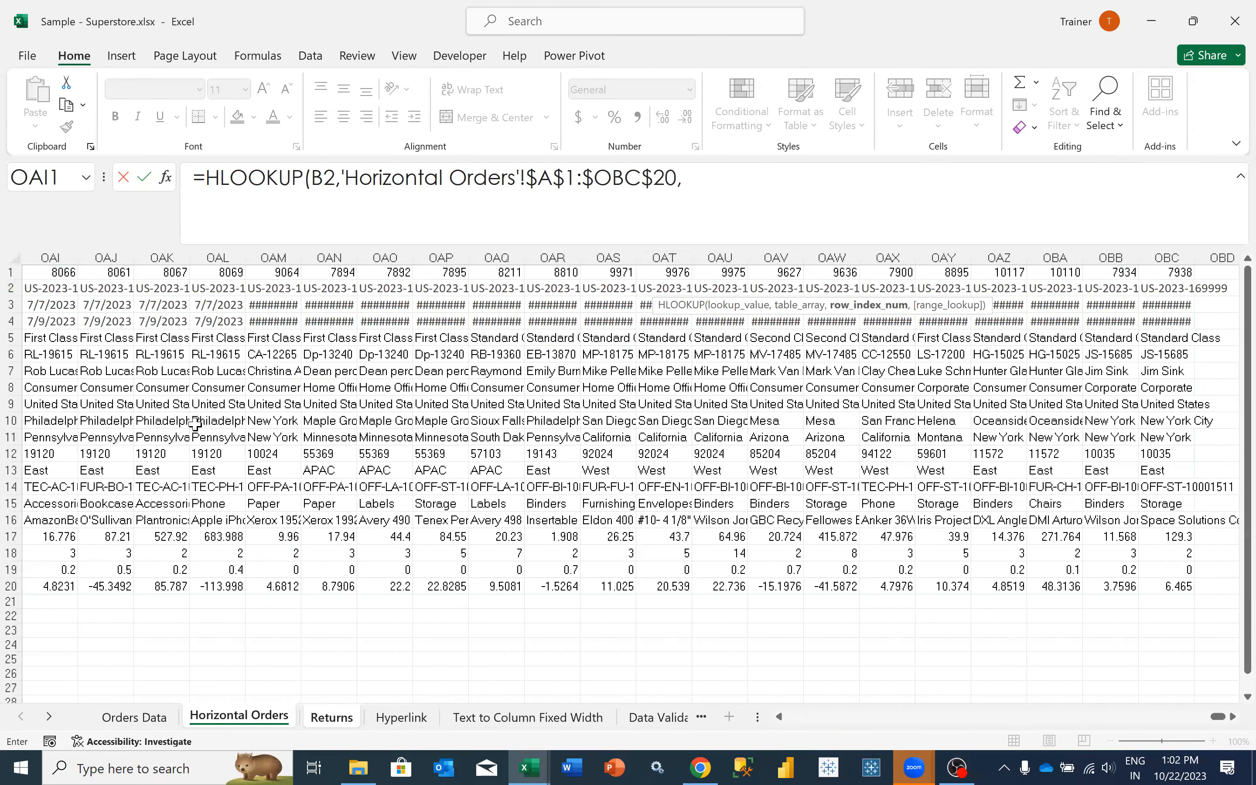
pyautogui.hscroll(-6, 223, 416)
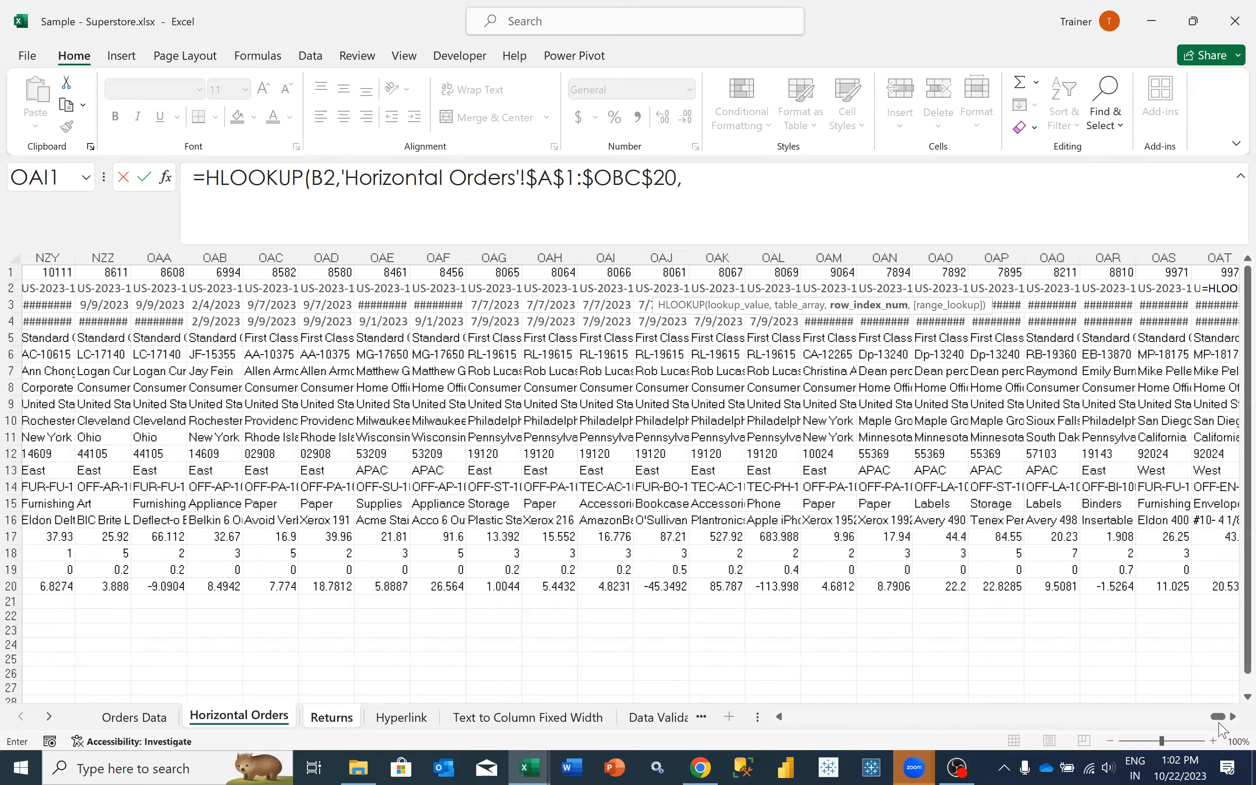
pyautogui.moveTo(1220, 717); pyautogui.dragTo(1068, 715)
pyautogui.click(780, 717)
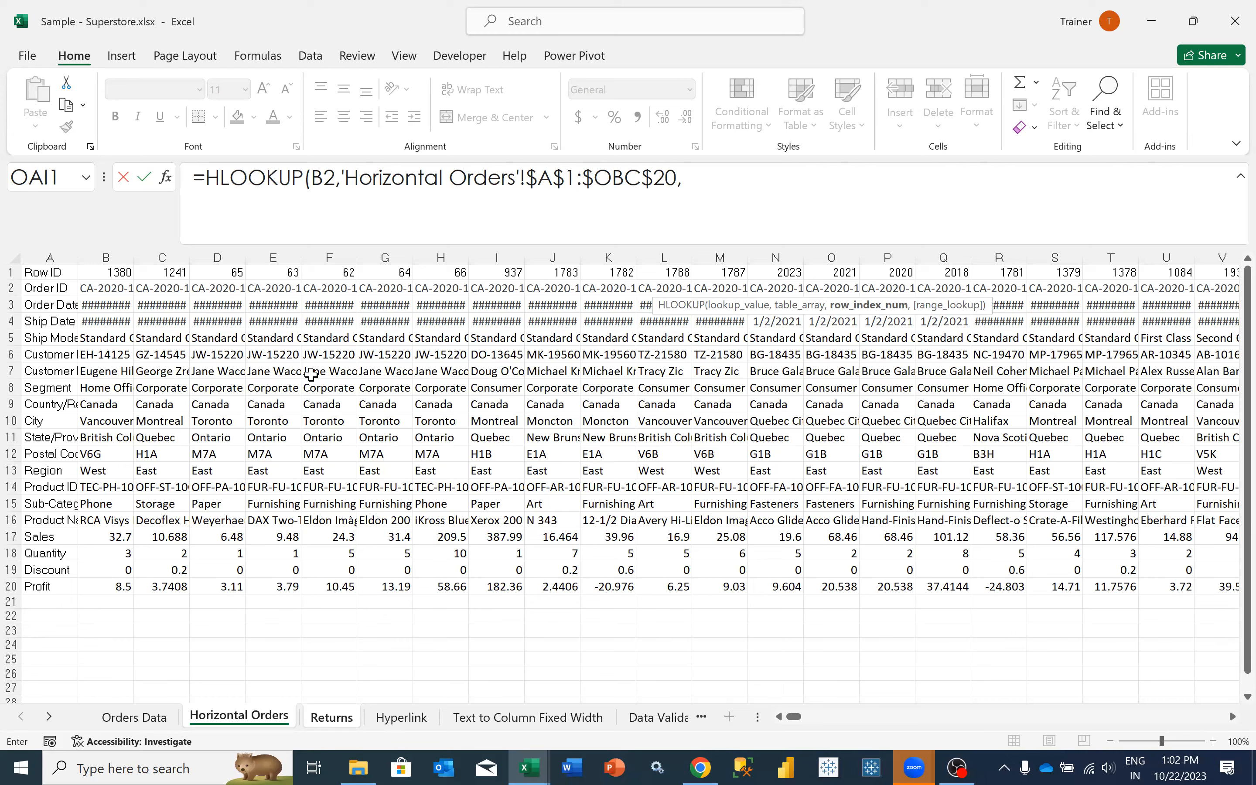
pyautogui.moveTo(342, 169); pyautogui.dragTo(693, 186)
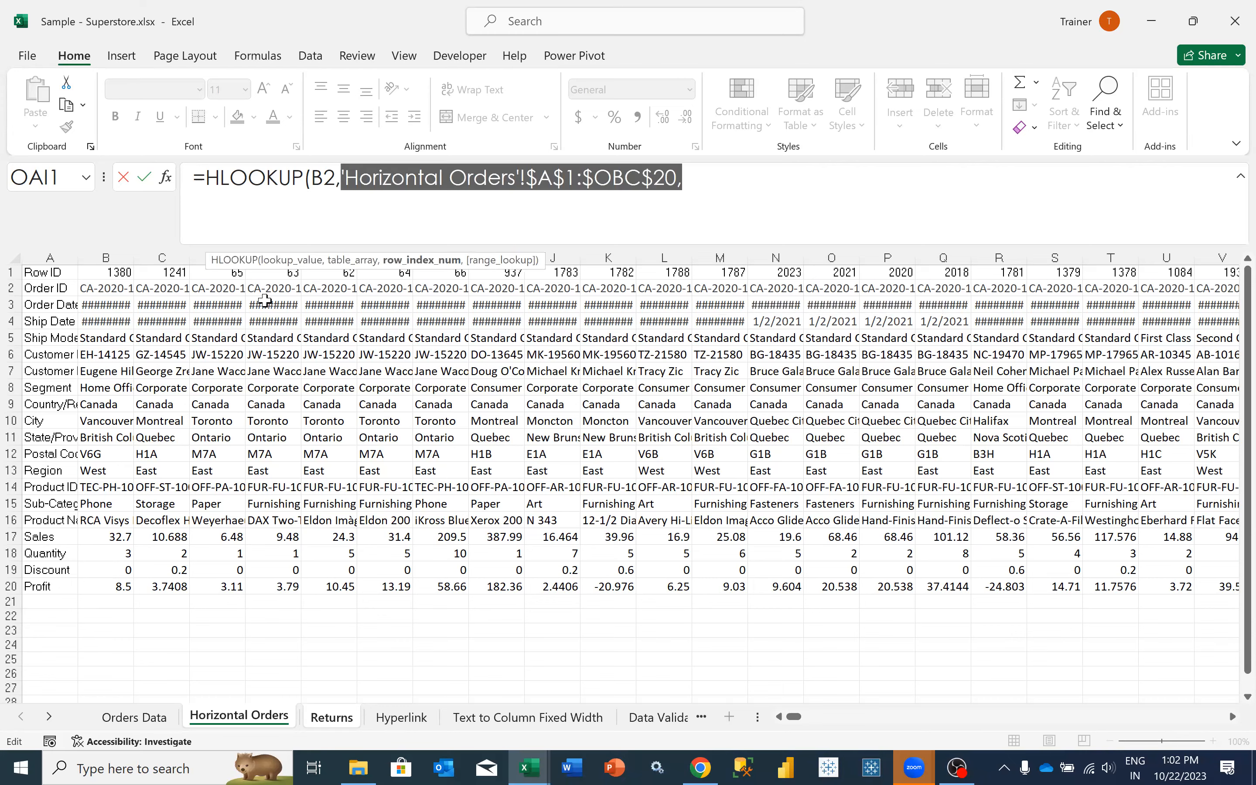
pyautogui.press('BackSpace')
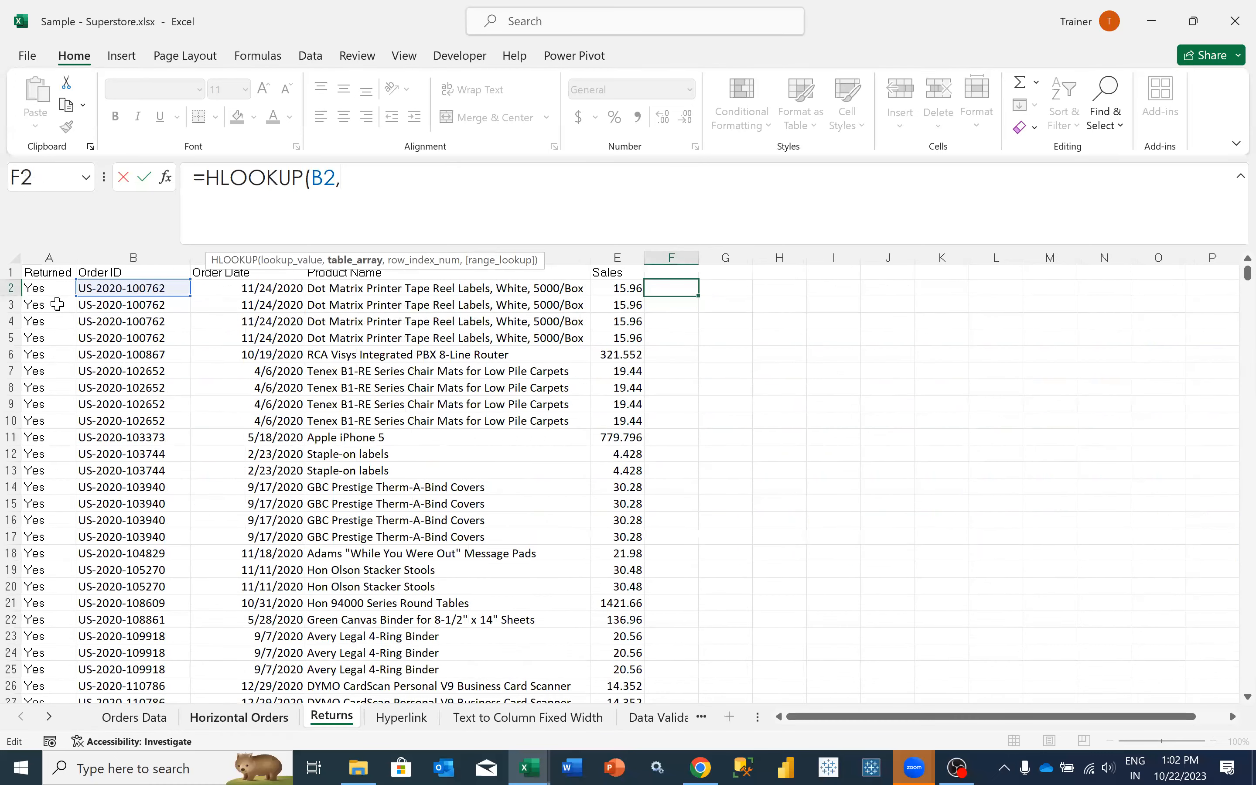
# - Set the HLOOKUP table array to the absolute range $A$2:$OBC$20 on Horizontal Orders, starting from the Order ID row
pyautogui.click(58, 305)
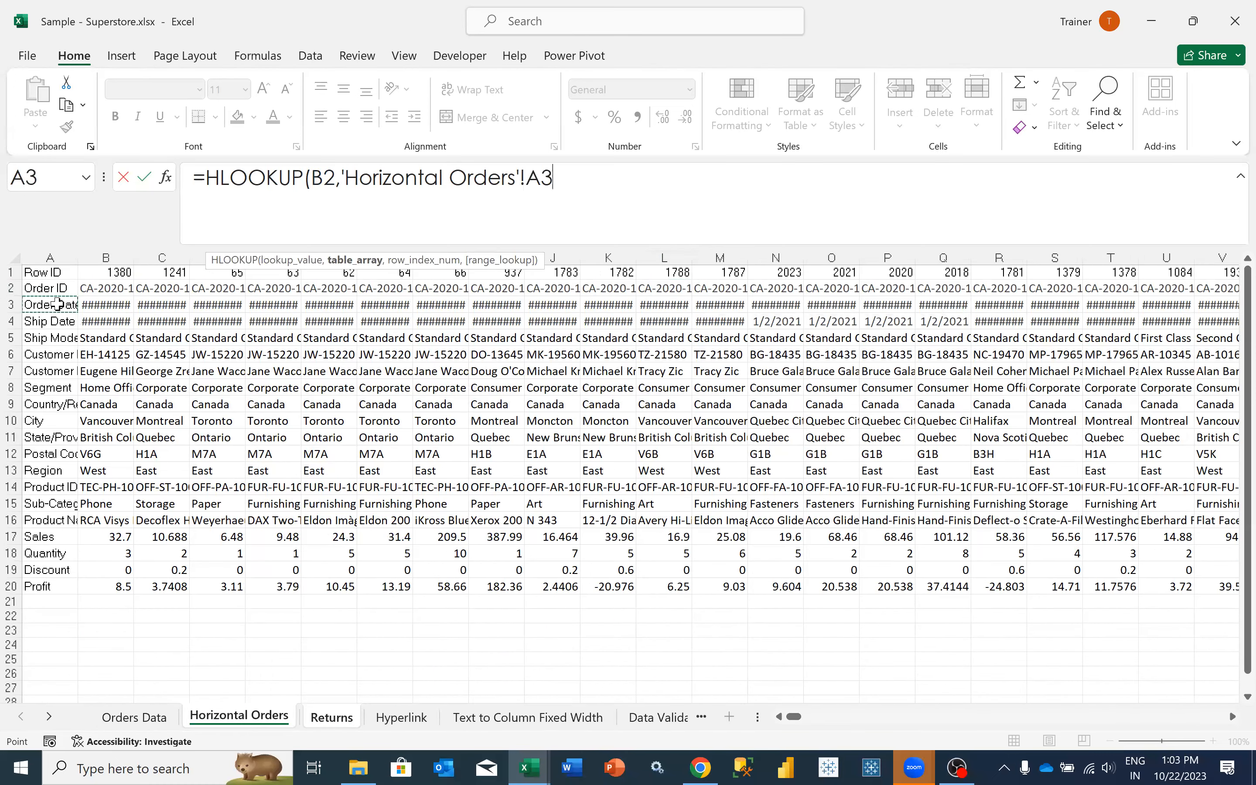
pyautogui.press('Up')
pyautogui.hotkey('ctrl', 'shift', 'Right')
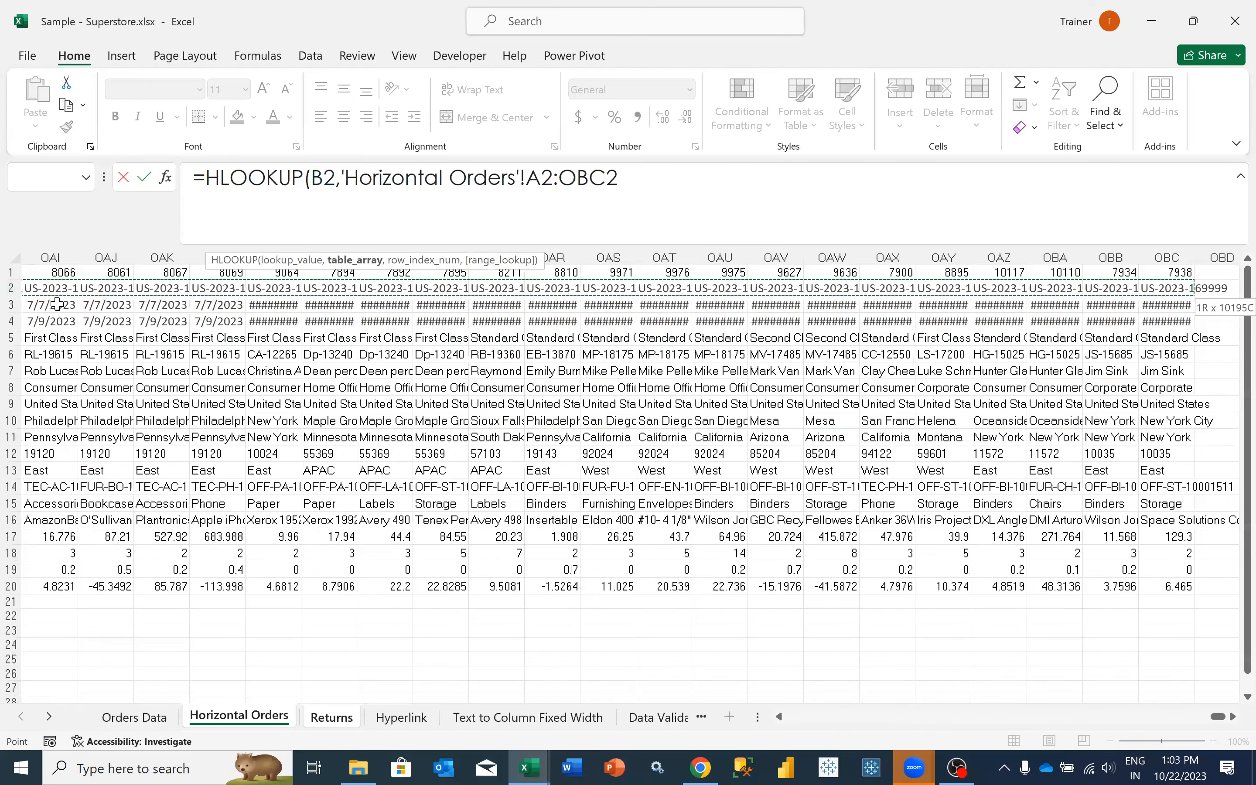
pyautogui.hotkey('ctrl', 'shift', 'Down')
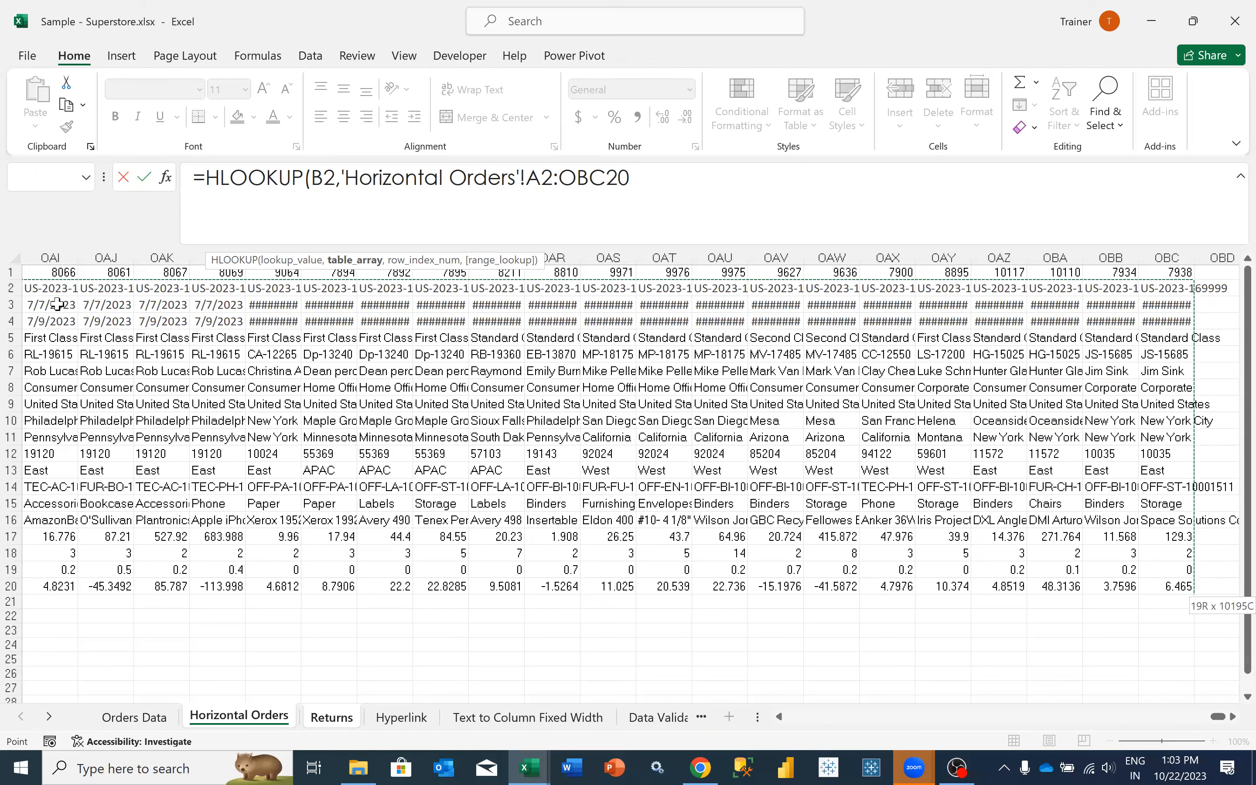
pyautogui.press('F4')
# - Complete the HLOOKUP in F2 with row index 2 and exact match 0, and format the cell as a date
pyautogui.write(',2')
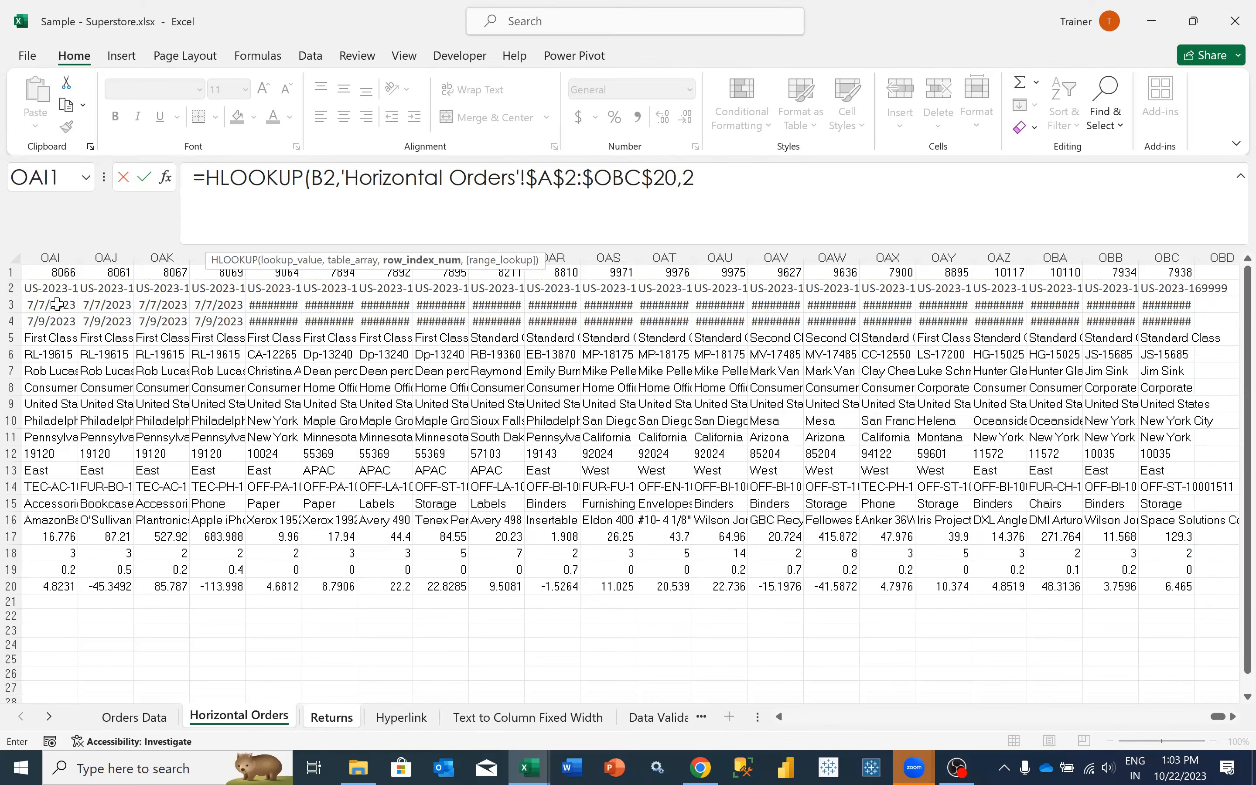
pyautogui.write(',')
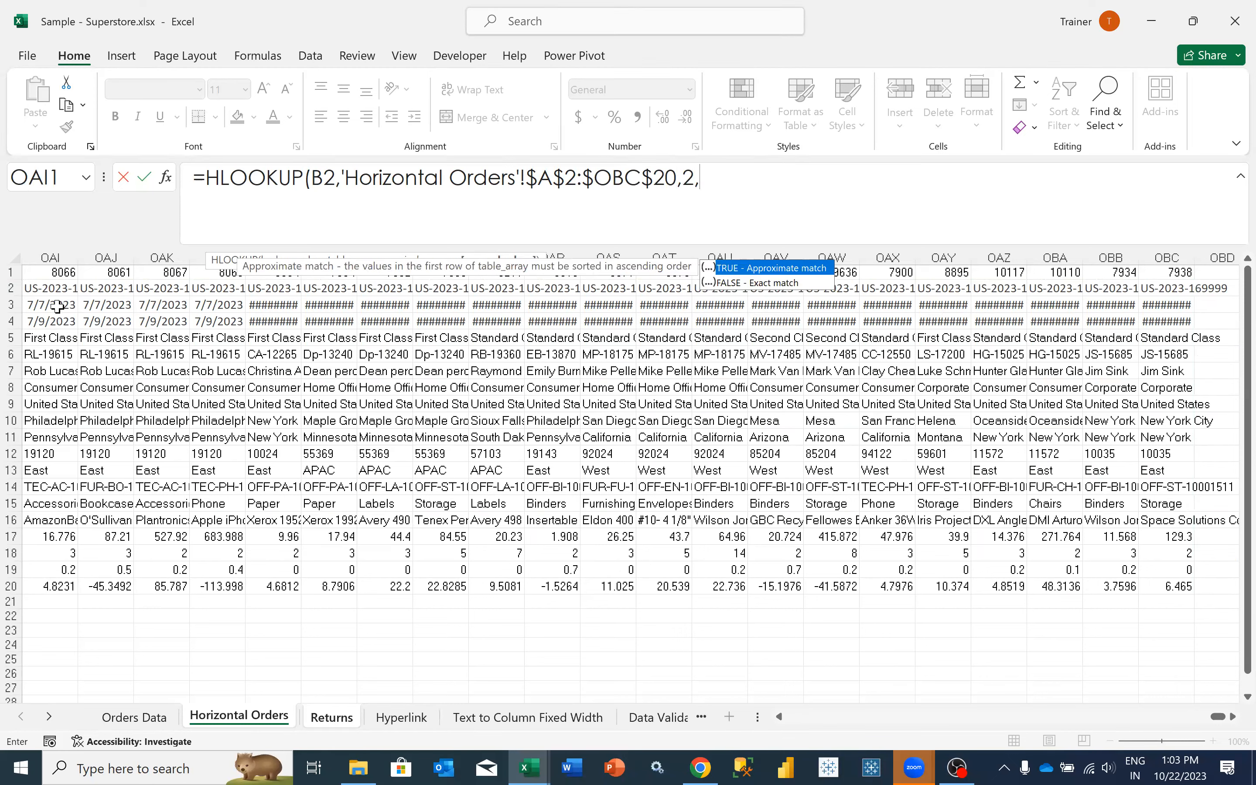
pyautogui.write('0)')
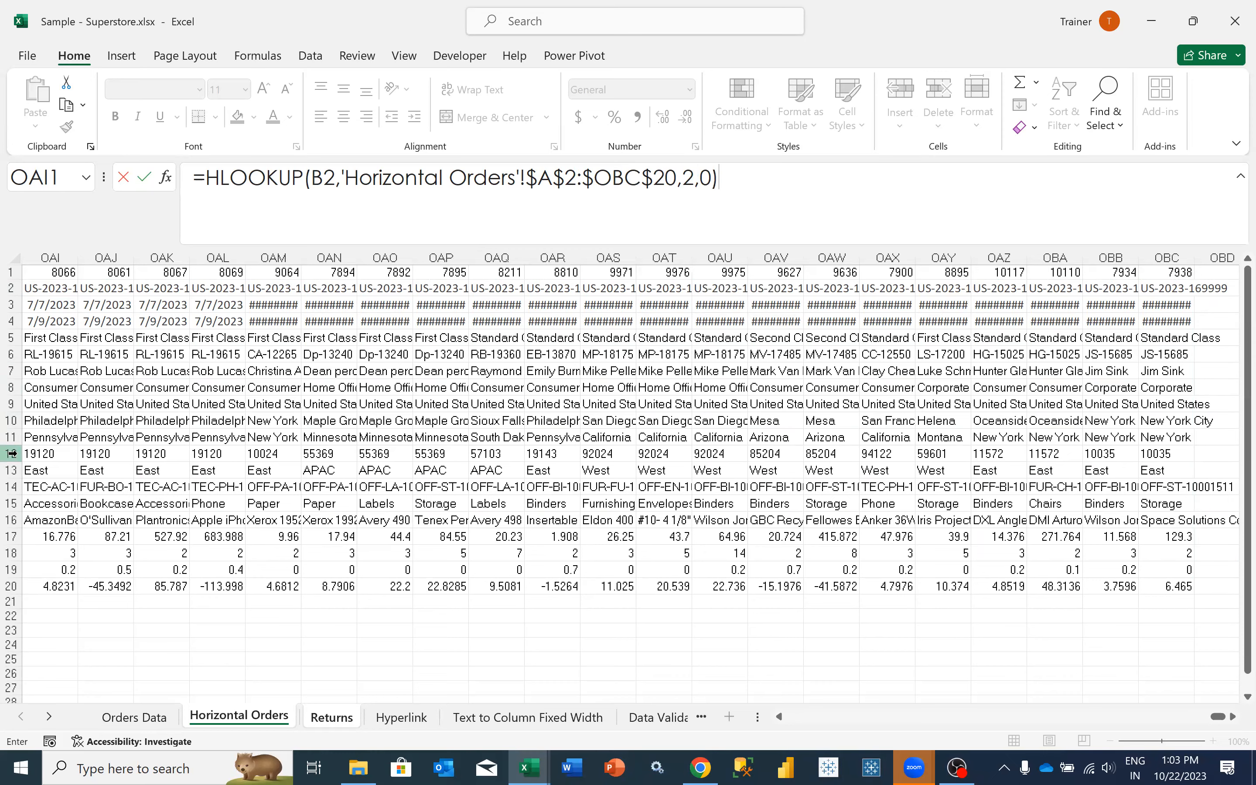
pyautogui.hotkey('ctrl', 'Return')
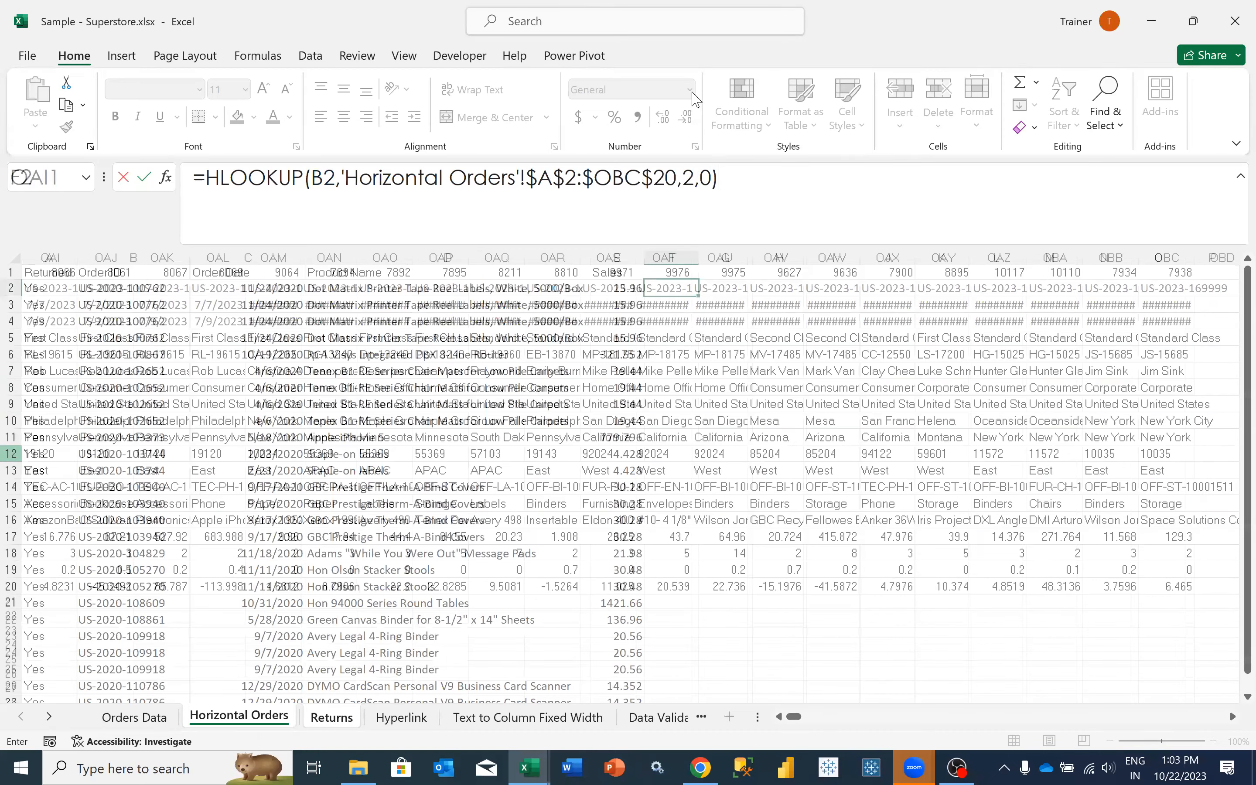
pyautogui.hotkey('ctrl', 'shift', '3')
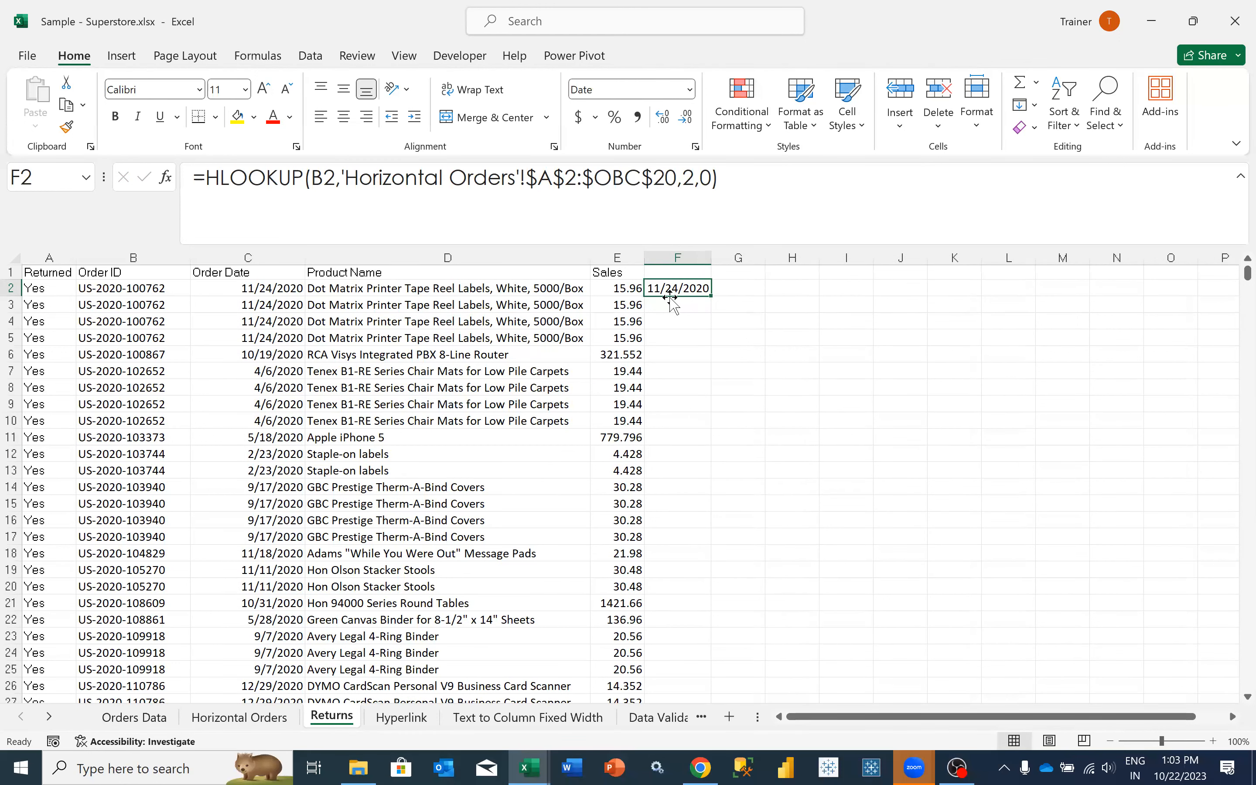
# - Enter the header Hlookup Order Date in cell F1 of Returns
pyautogui.click(655, 272)
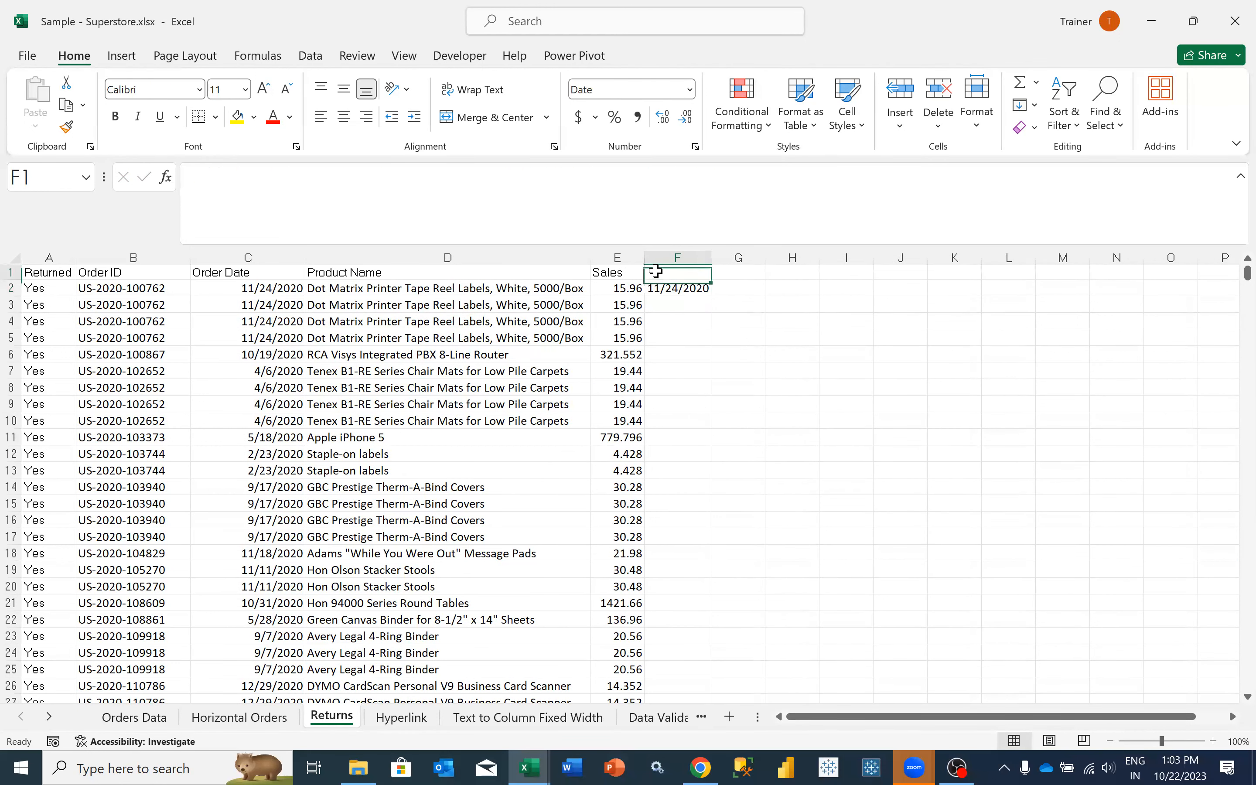
pyautogui.write('Hlook')
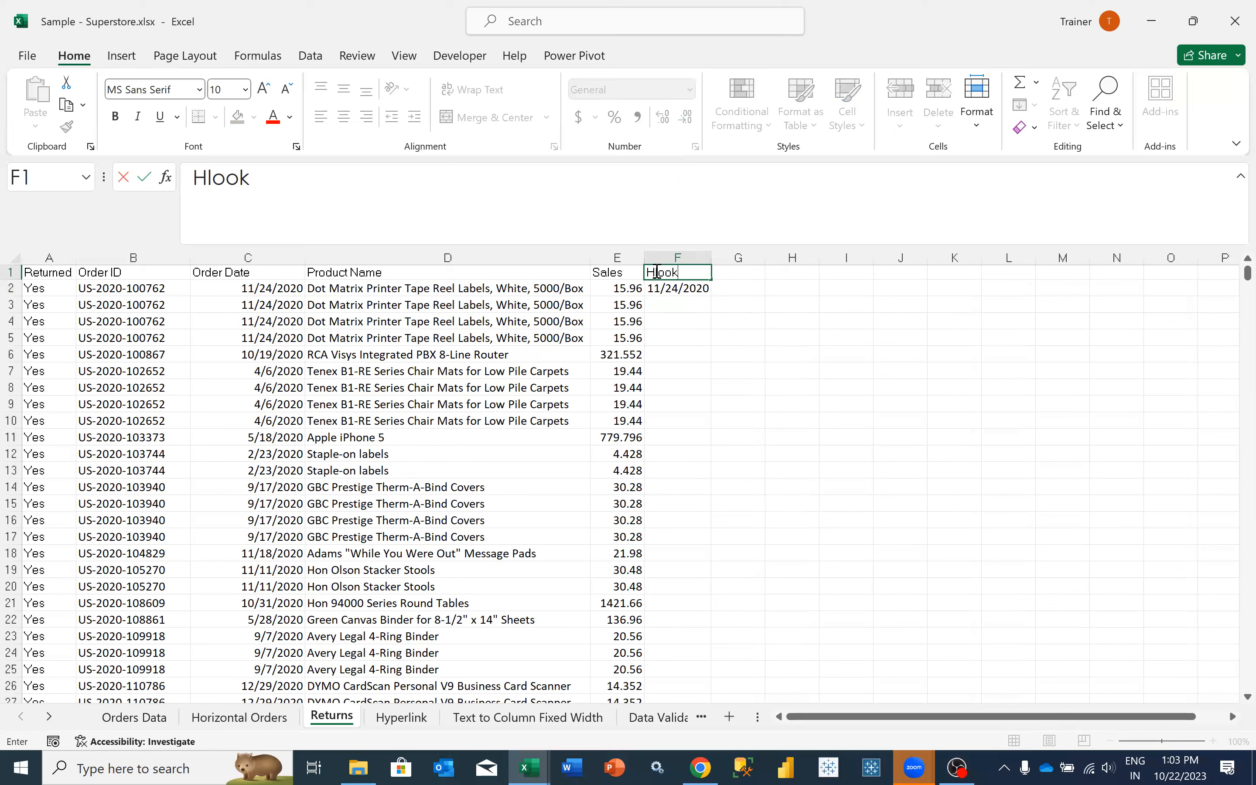
pyautogui.write('up Order Date')
pyautogui.press('Tab')
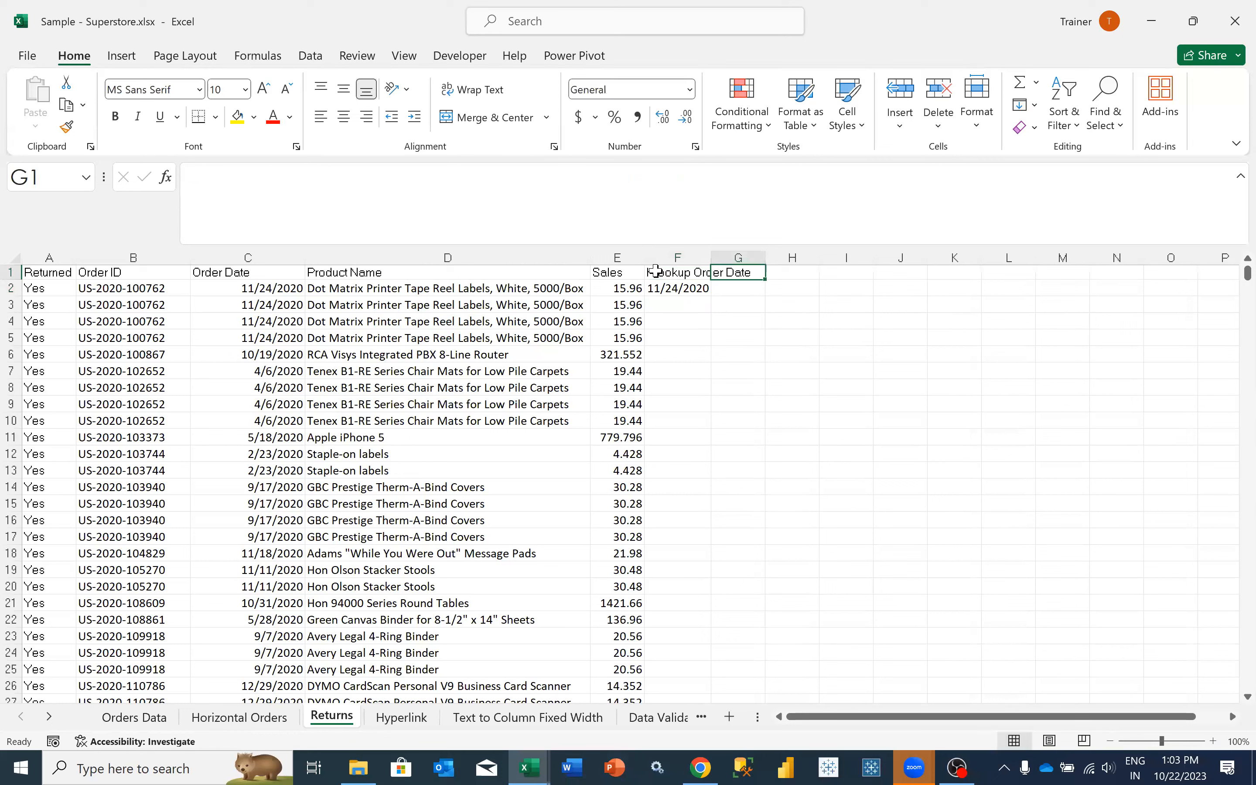
# - Fill the HLOOKUP formula from F2 down column F for all return rows and reselect F2
pyautogui.click(668, 288)
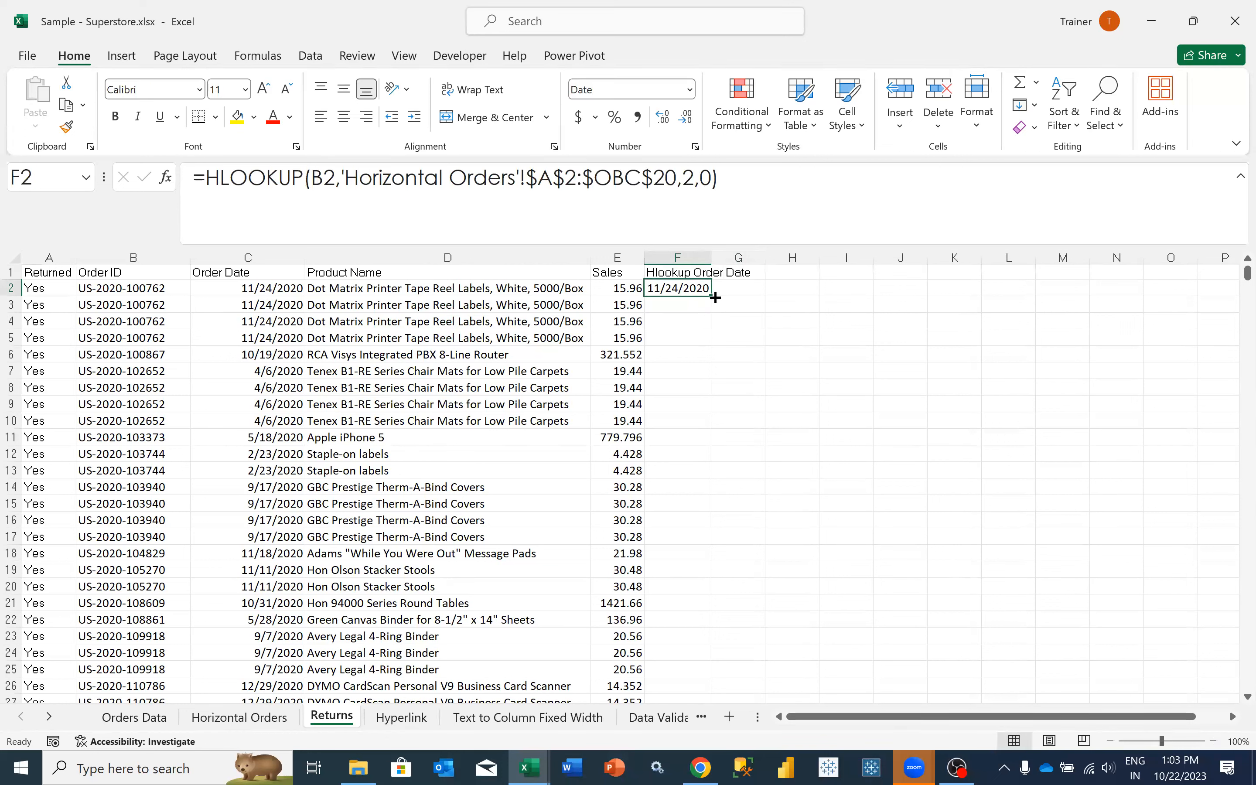
pyautogui.doubleClick(714, 297)
pyautogui.click(694, 288)
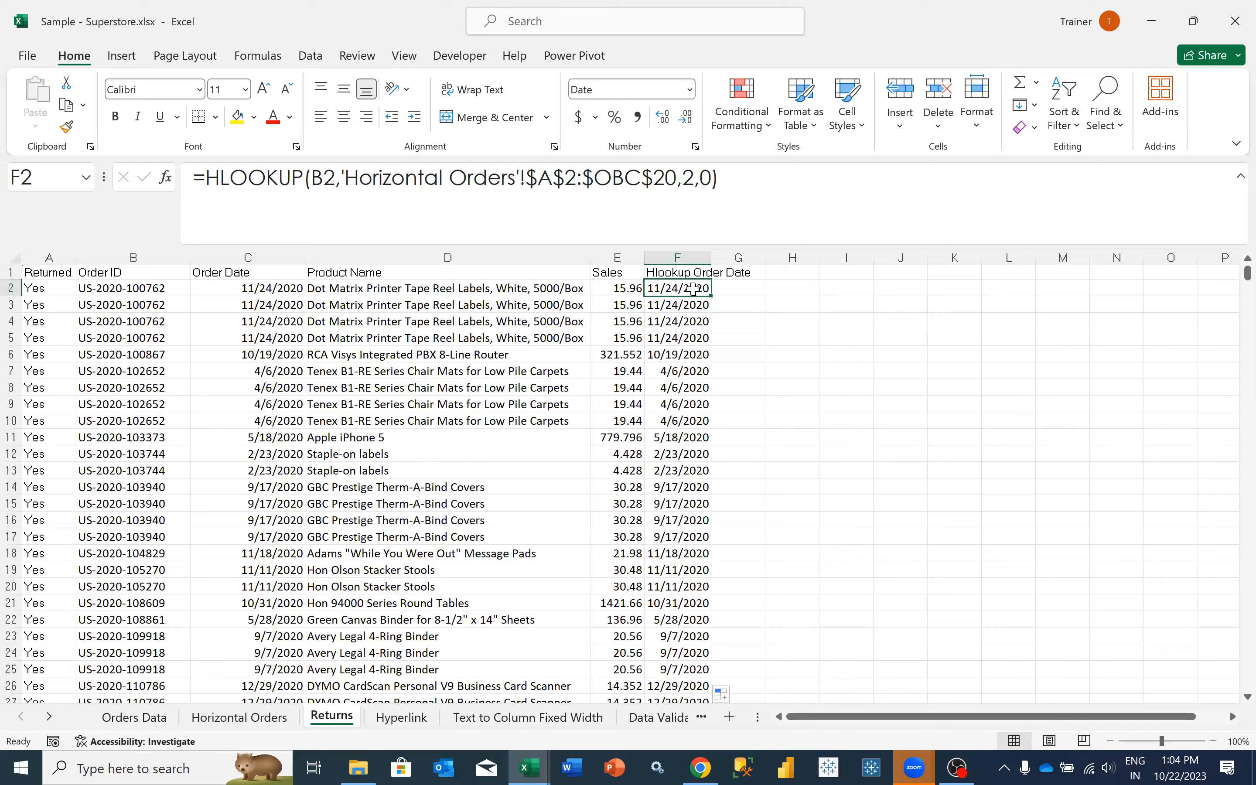
# - Examine the row index in the F2 formula against the table range and the Order ID and Order Date rows on Horizontal Orders
pyautogui.click(687, 177)
pyautogui.doubleClick(688, 178)
pyautogui.write('2')
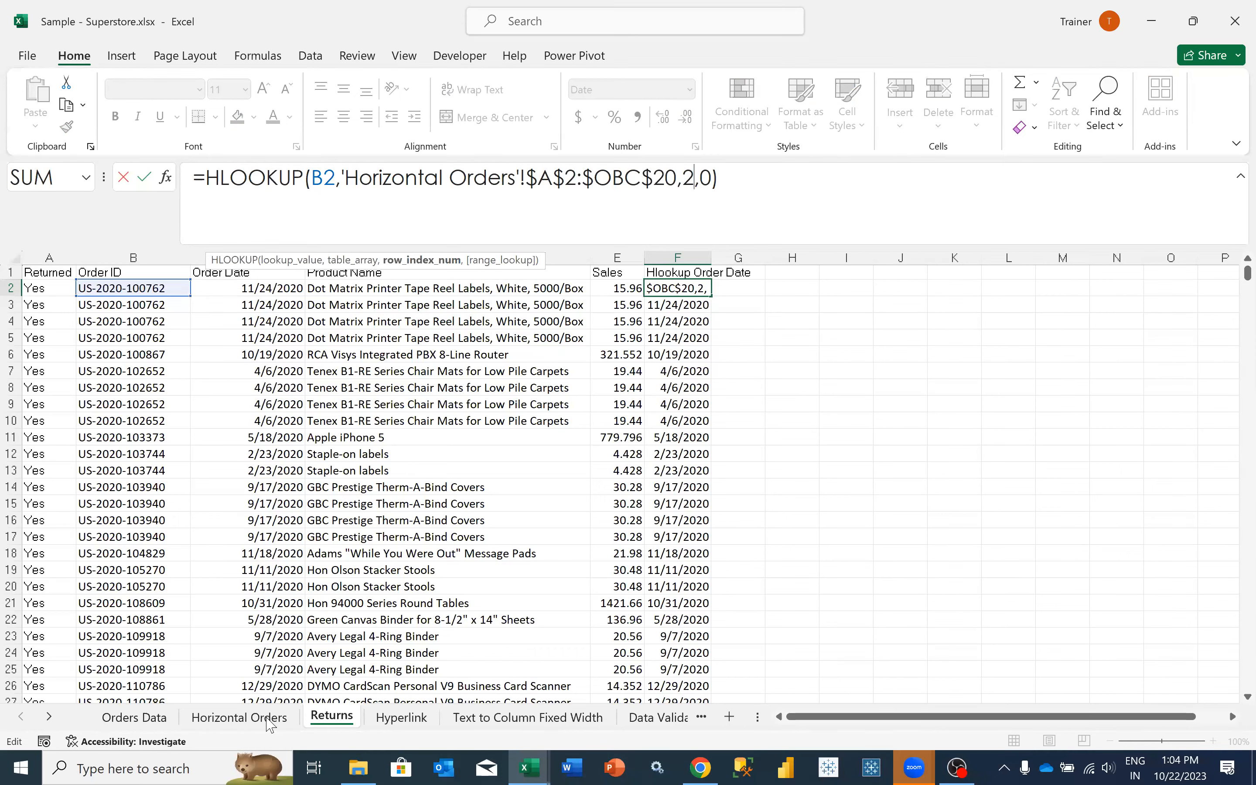
pyautogui.press('Return')
pyautogui.hotkey('ctrl', 'pageup')
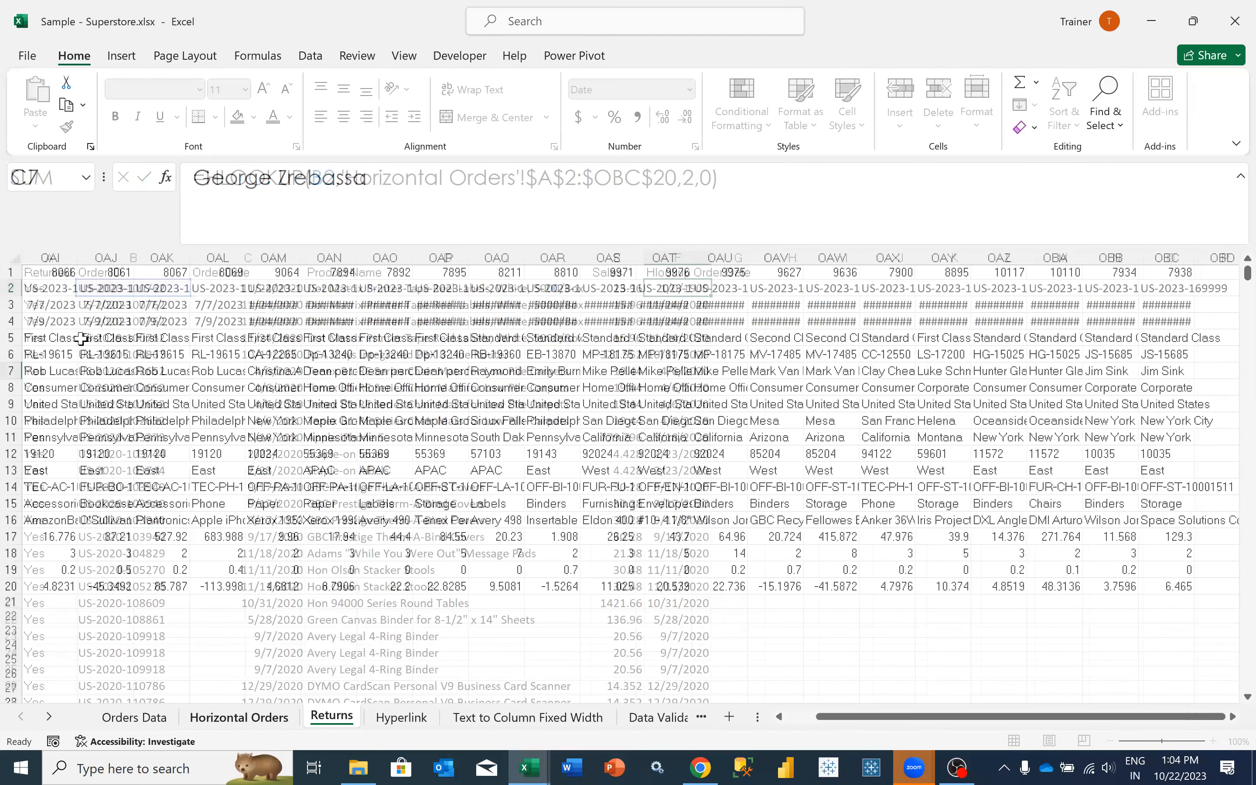
pyautogui.hotkey('ctrl', 'shift', 'Left')
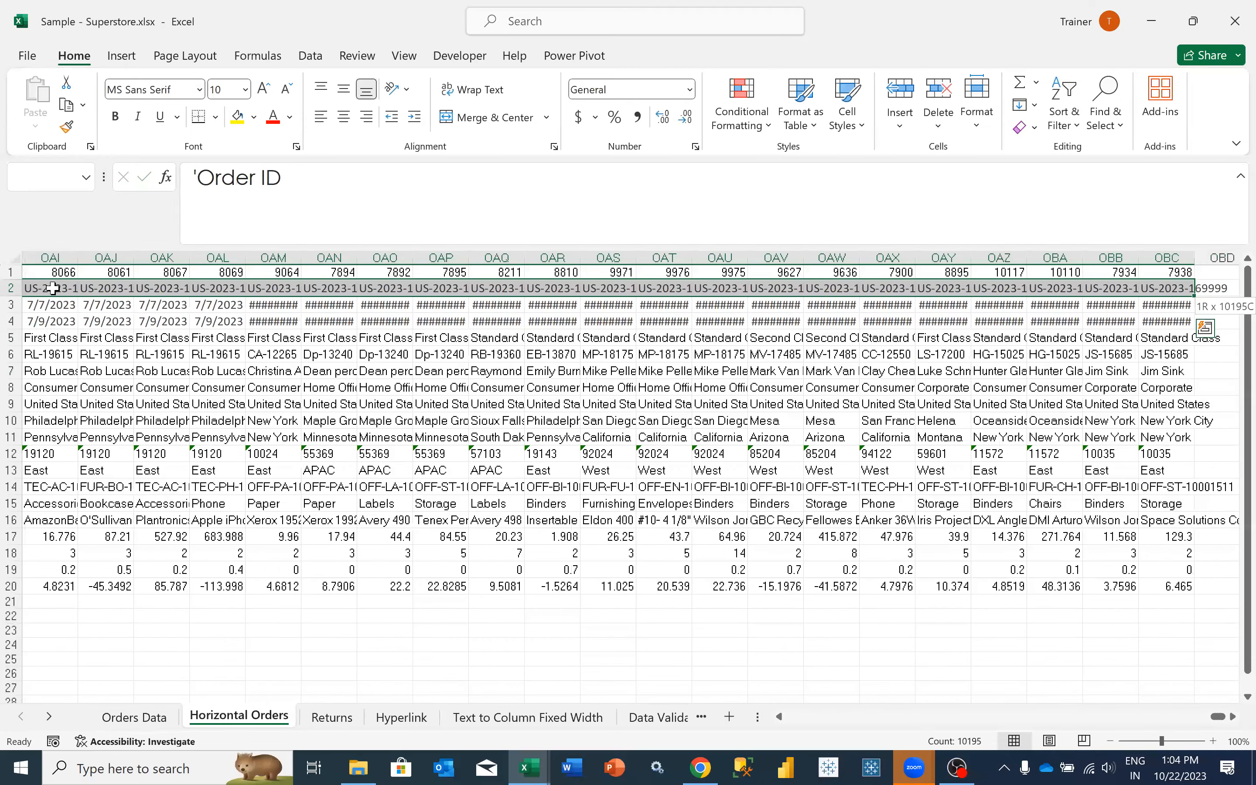
pyautogui.hotkey('ctrl', 'shift', 'Down')
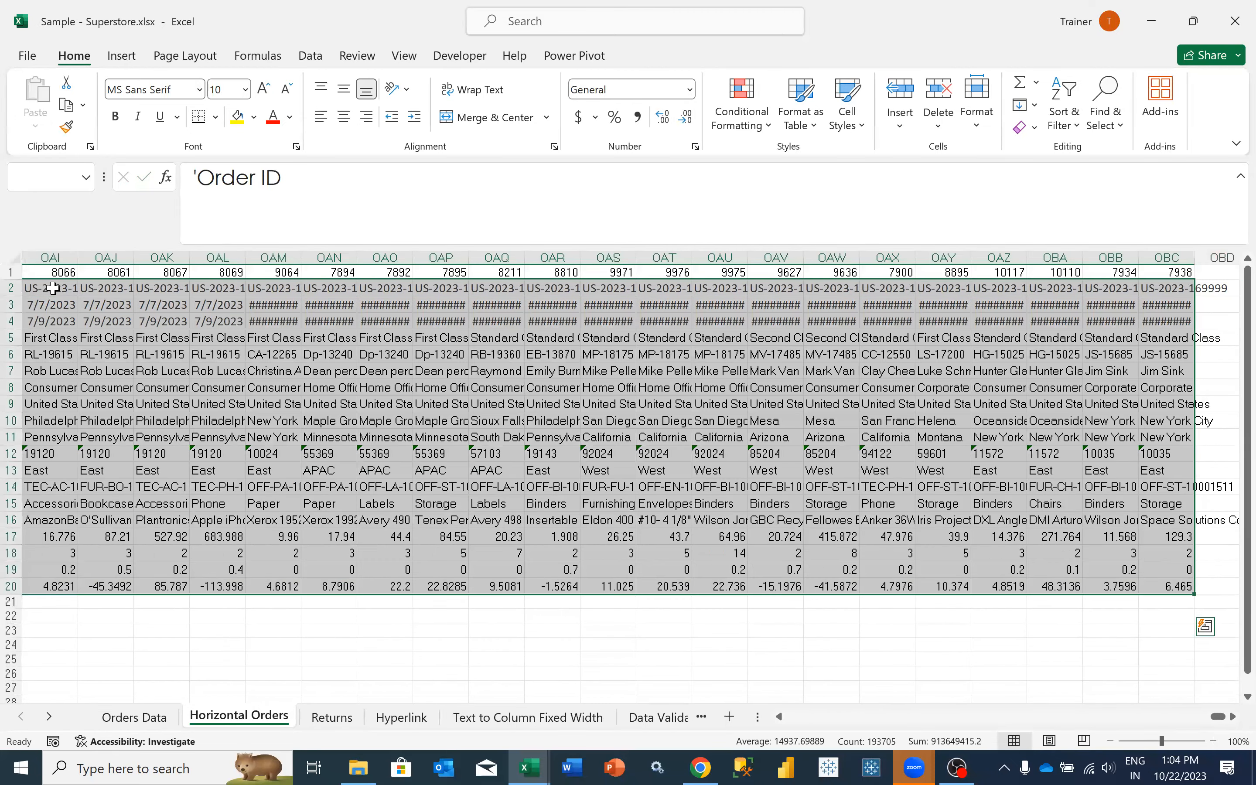
pyautogui.press('Home')
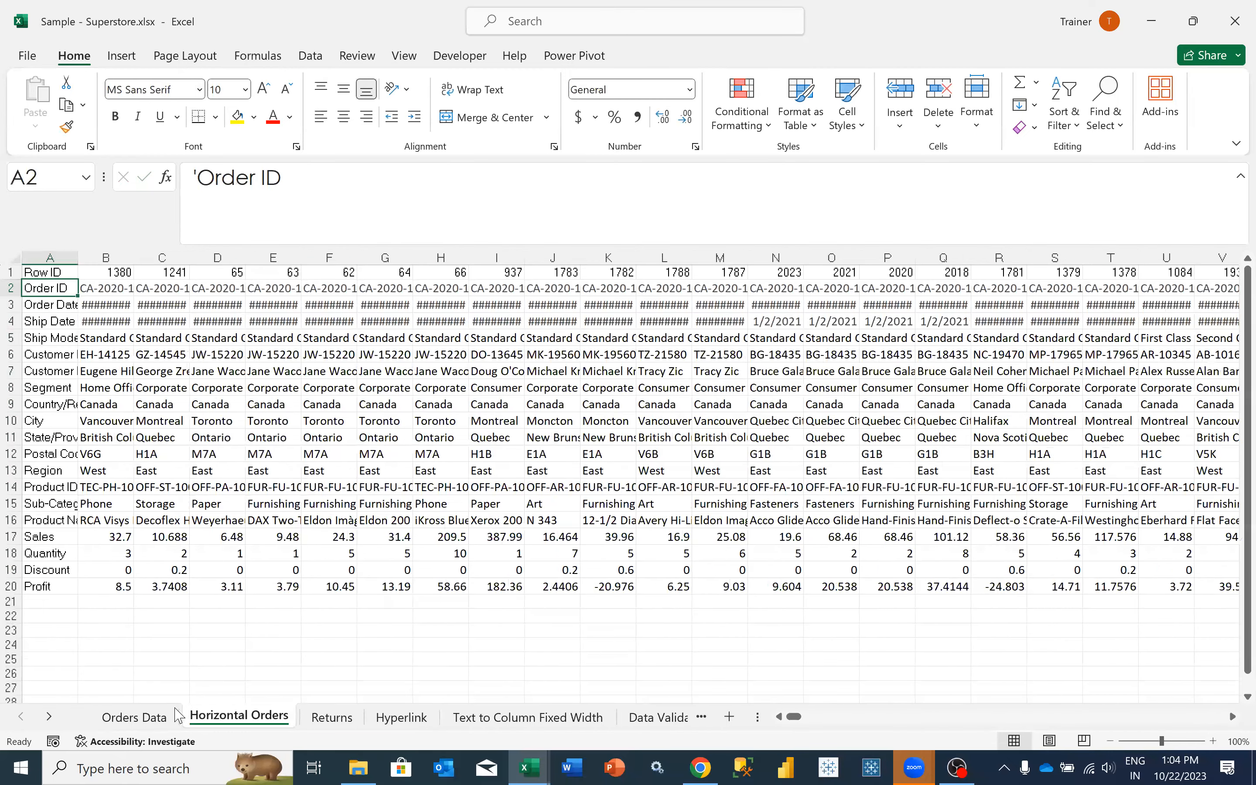
pyautogui.press('Down')
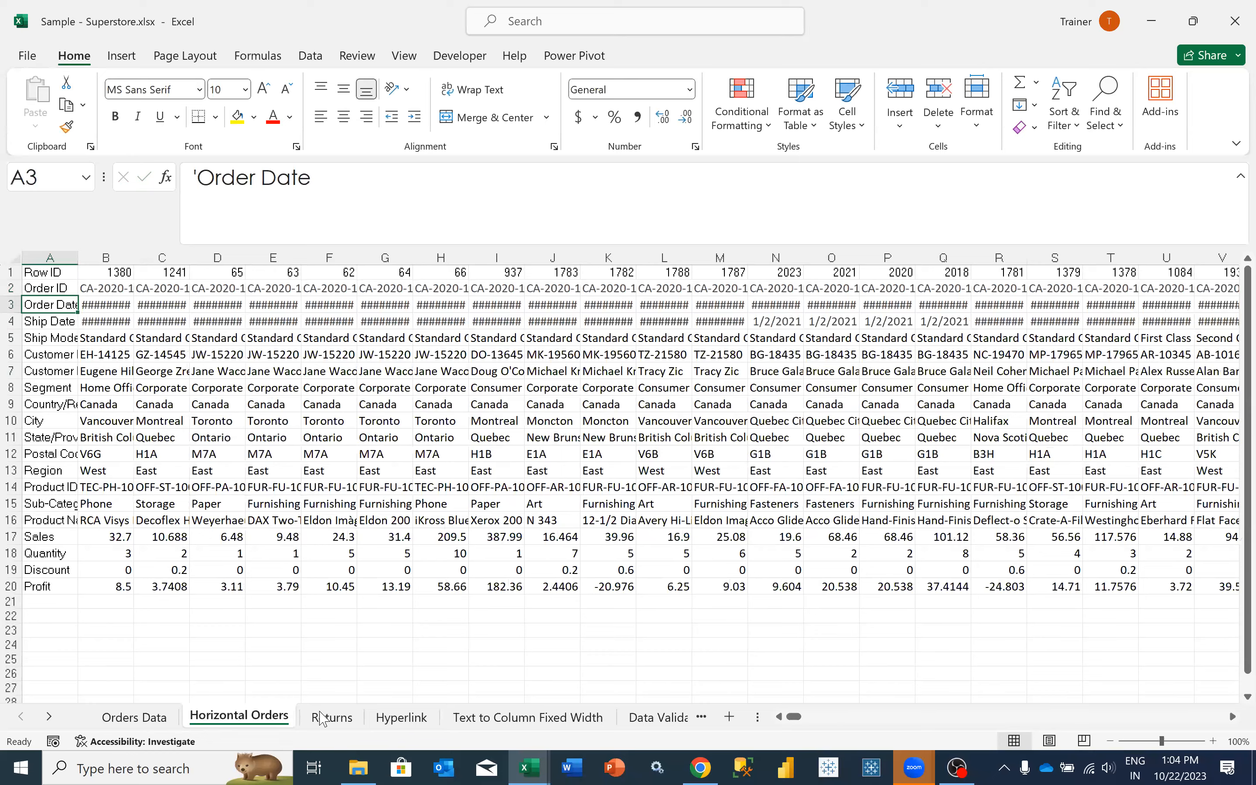
pyautogui.hotkey('ctrl', 'pageup')
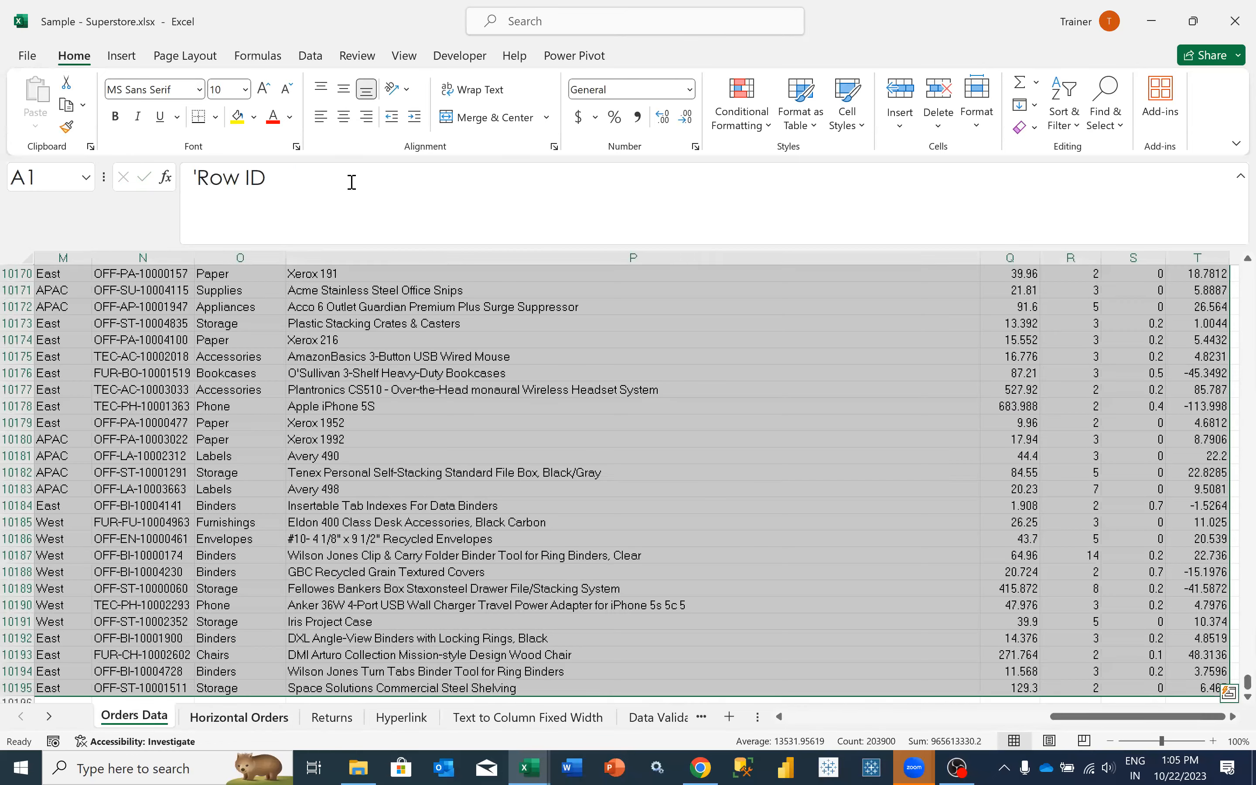
# - Examine the HLOOKUP formula in F2 of Returns against the Order Date row across the records on Horizontal Orders
pyautogui.hotkey('ctrl', 'pagedown')
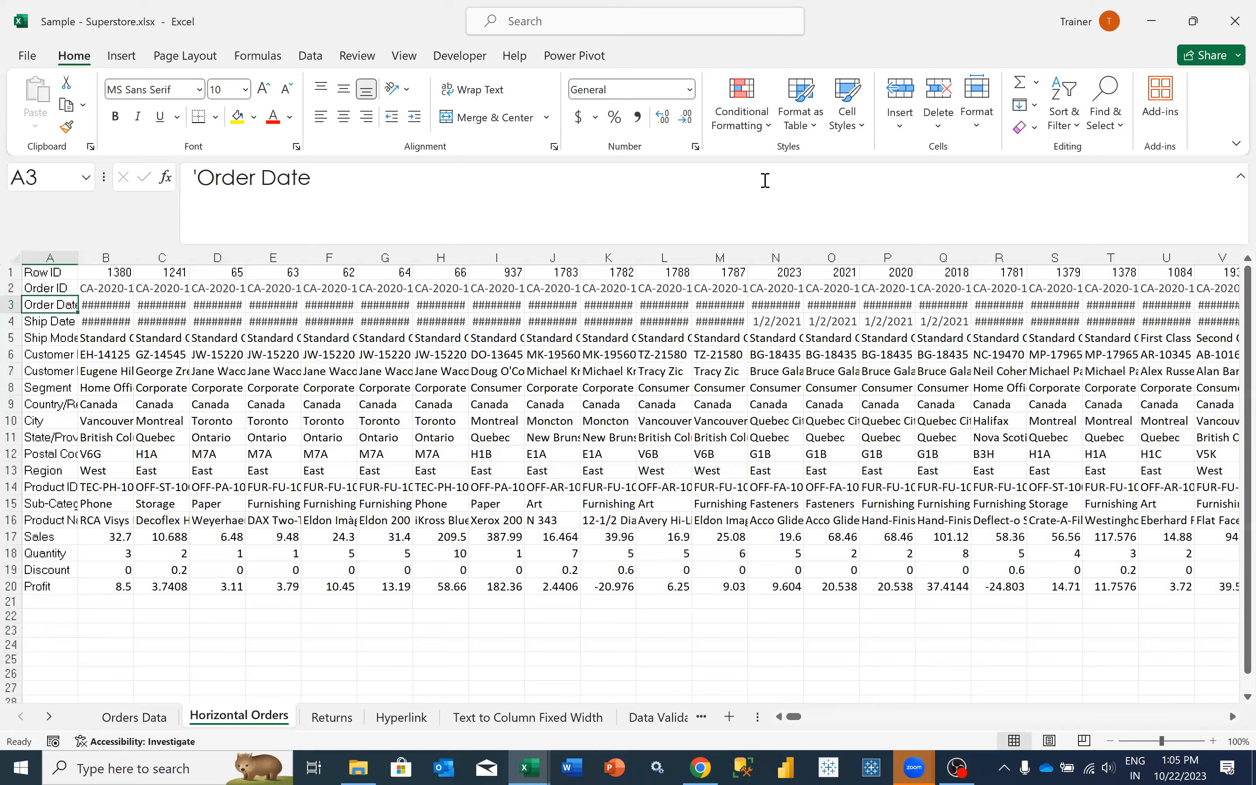
pyautogui.hotkey('ctrl', 'pagedown')
pyautogui.press('Return')
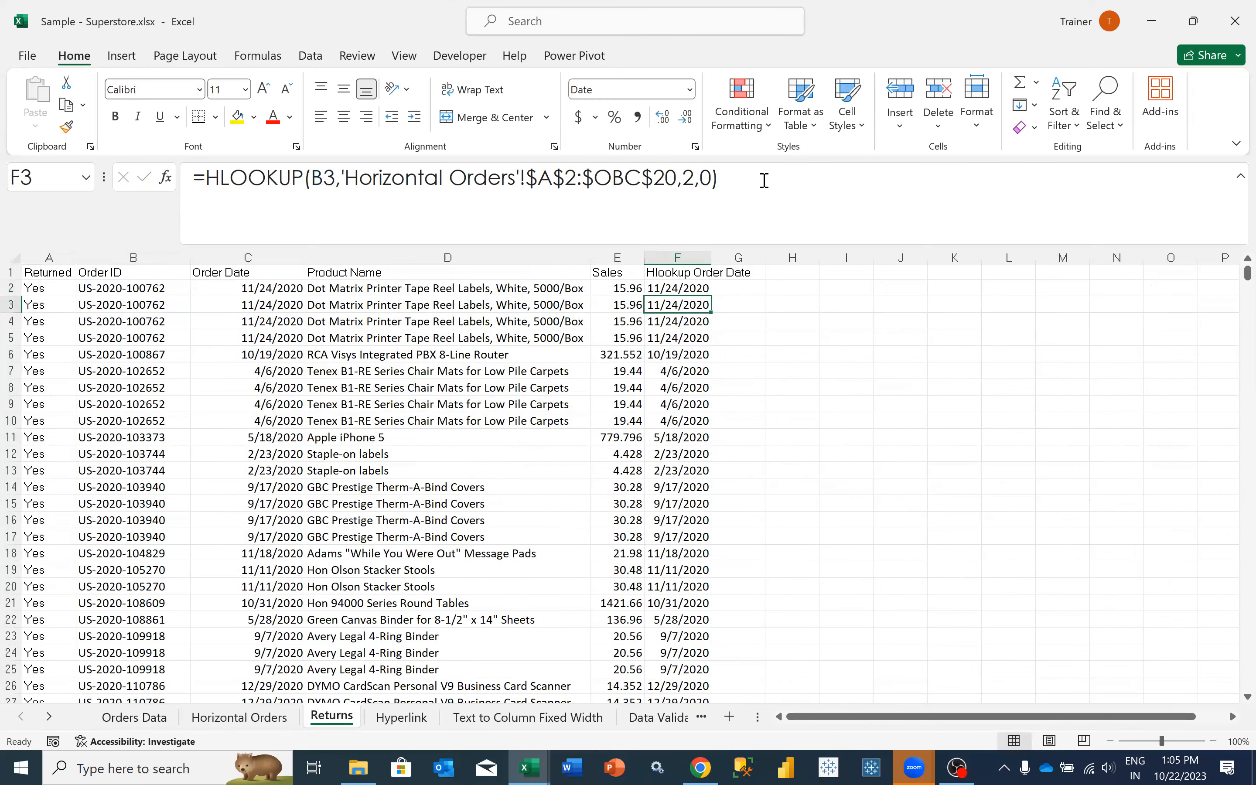
pyautogui.press('Up')
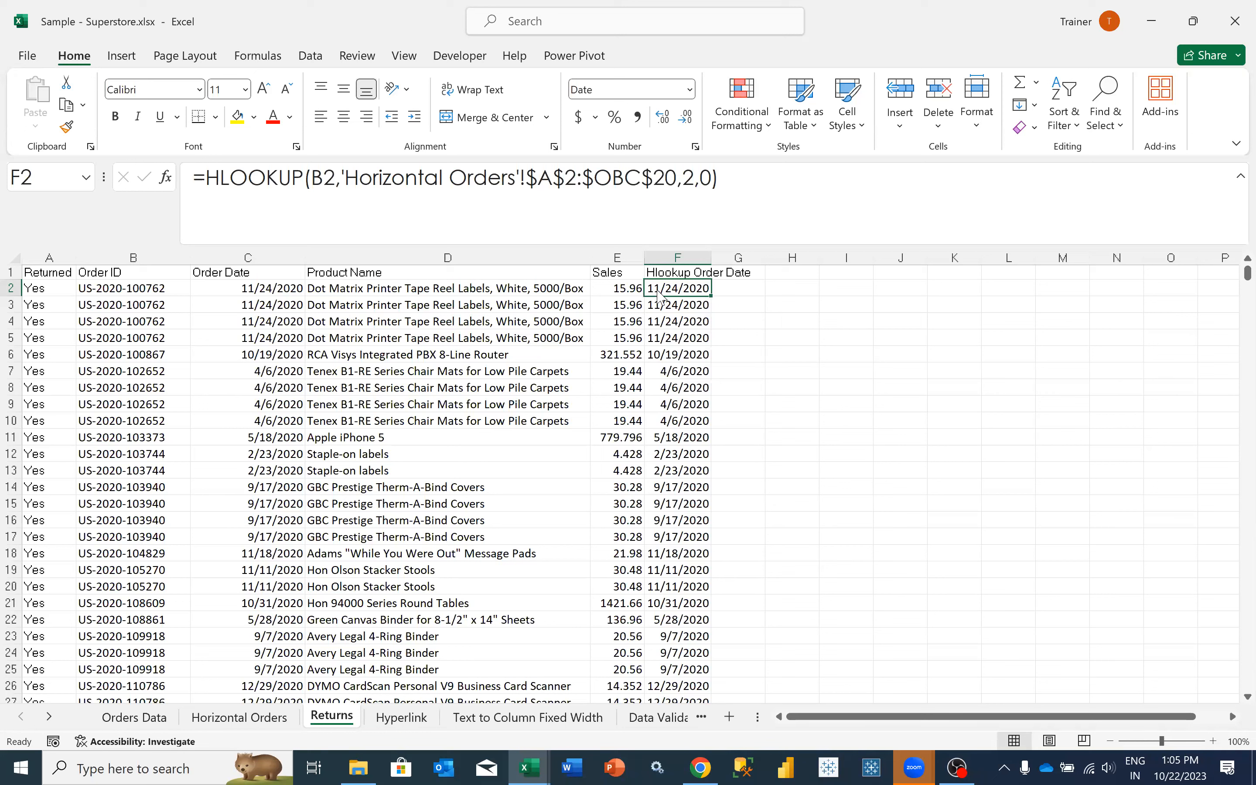
pyautogui.hotkey('alt', 'Tab')
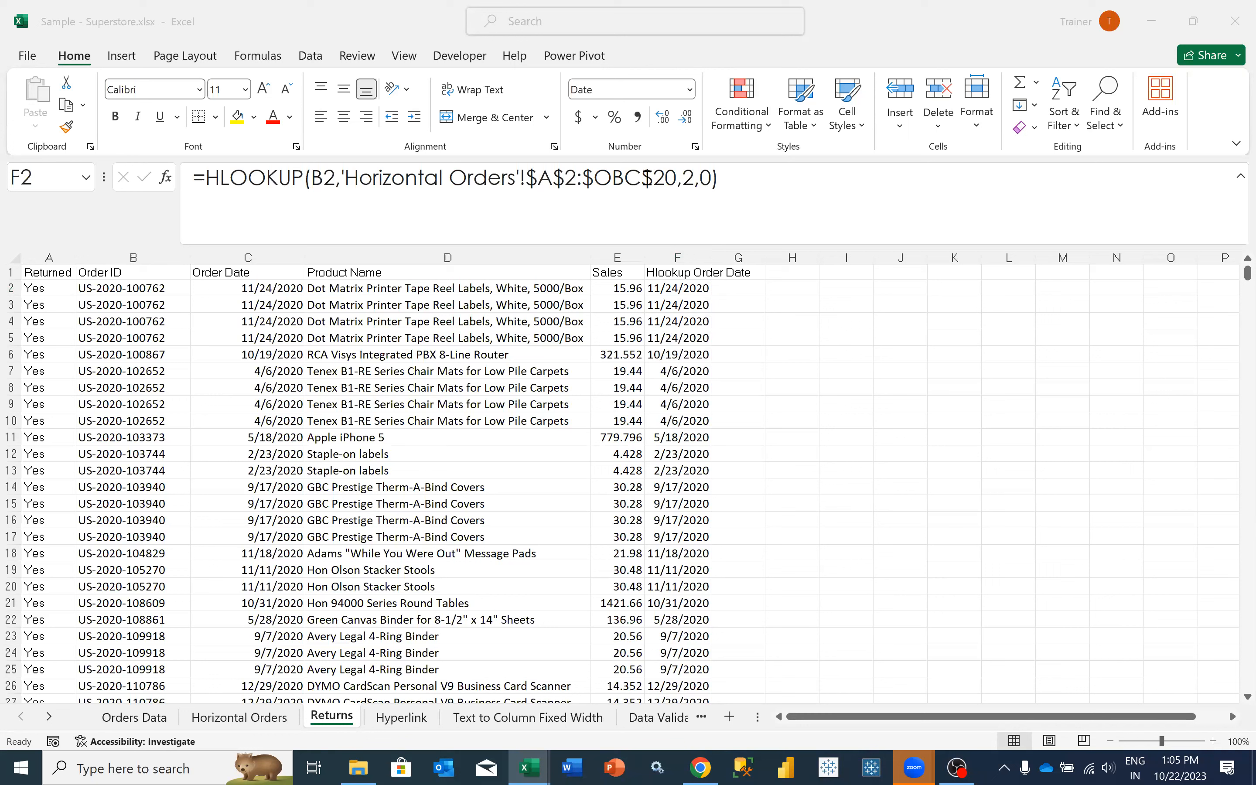
pyautogui.click(260, 720)
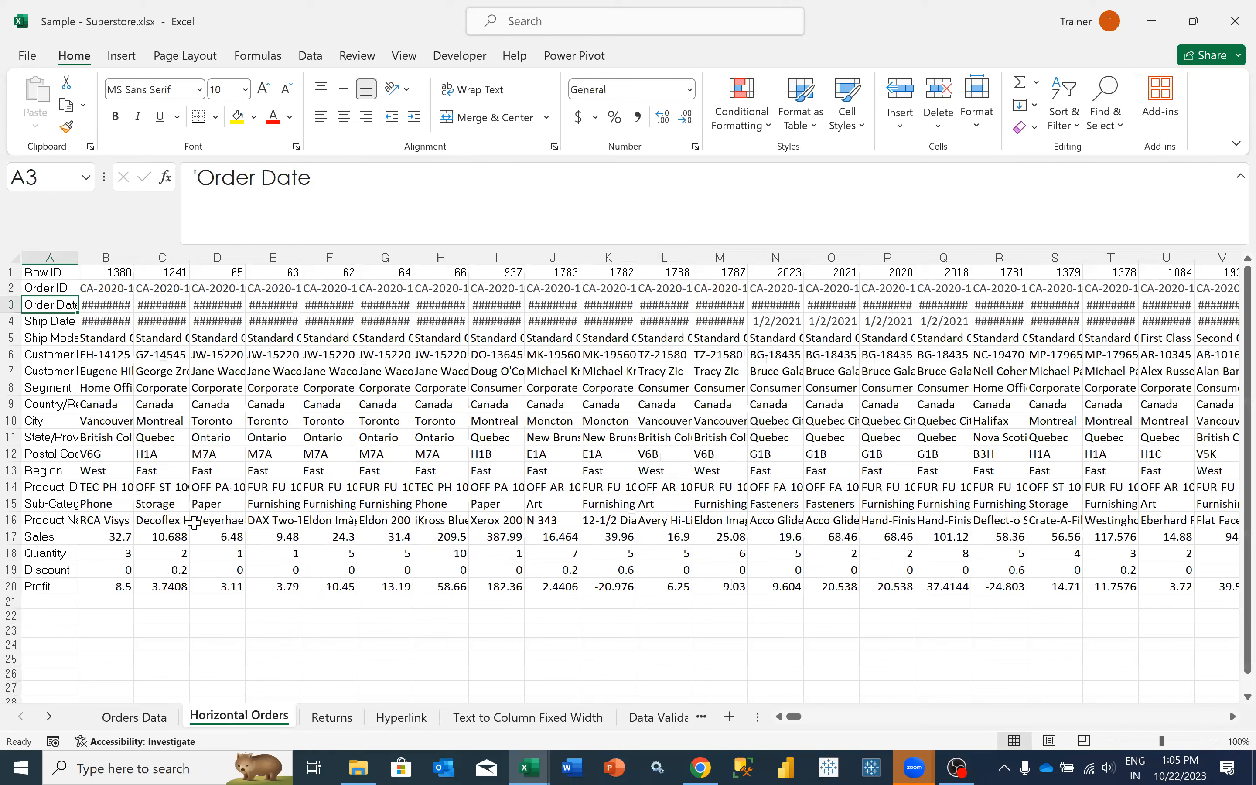
pyautogui.hotkey('ctrl', 'Home')
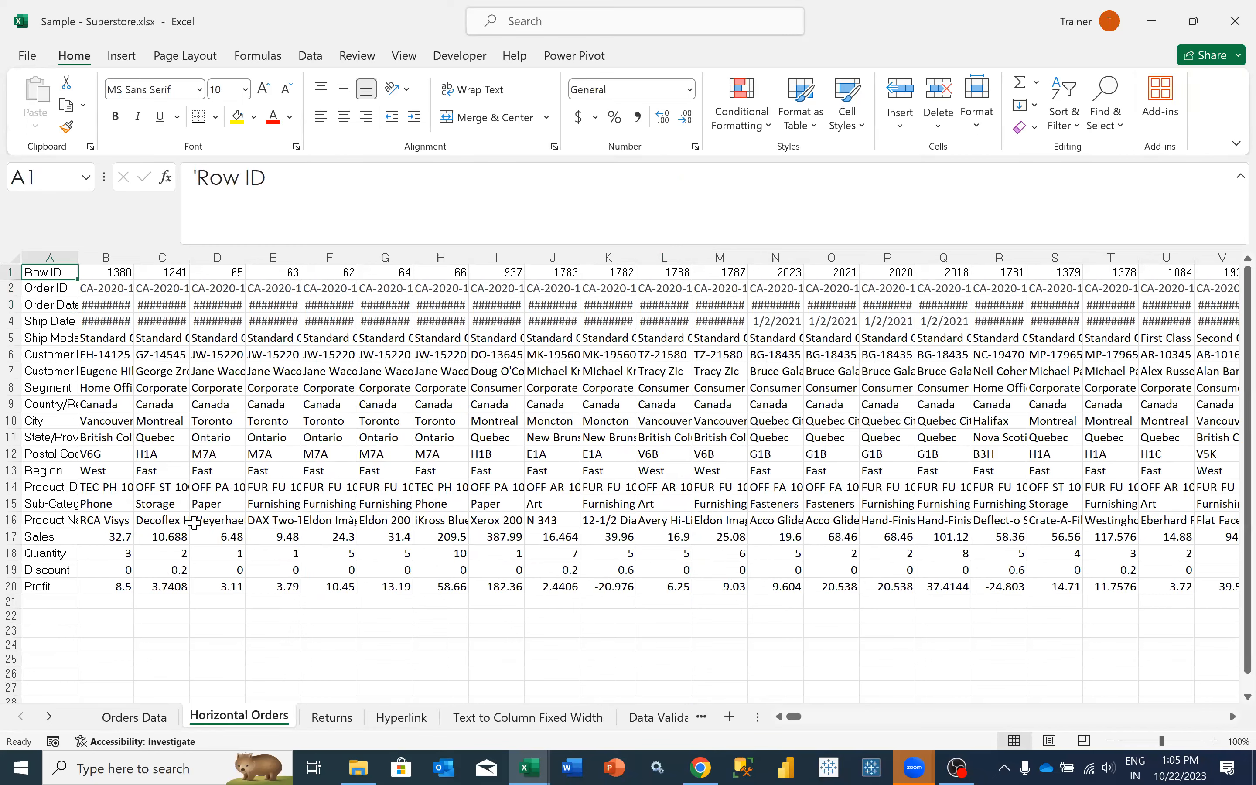
pyautogui.press('Down')
pyautogui.press('Down')
pyautogui.press('Right')
pyautogui.press('Right')
pyautogui.press('Right')
pyautogui.press('Right')
pyautogui.press('Right')
pyautogui.press('Right')
pyautogui.press('Right')
pyautogui.press('Right')
pyautogui.press('Right')
pyautogui.press('Right')
pyautogui.press('Right')
pyautogui.press('Right')
pyautogui.press('Right')
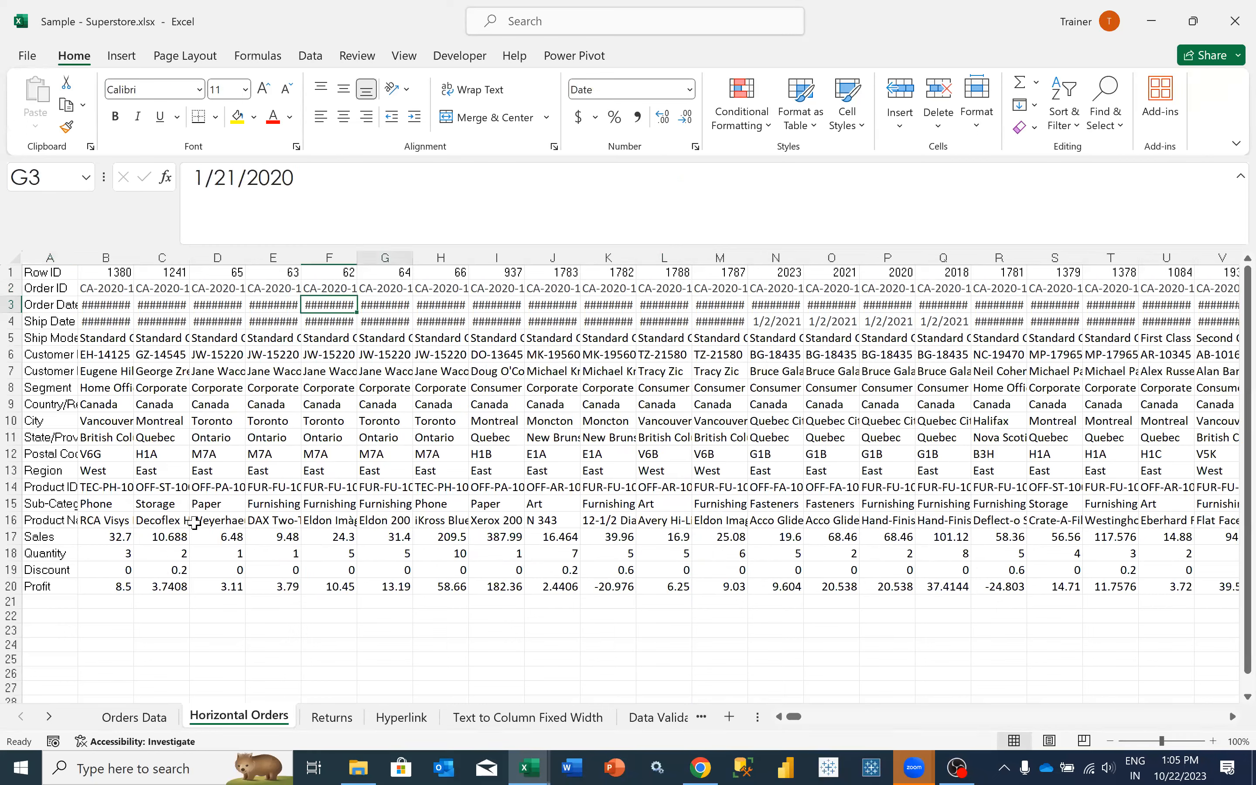
# - Examine how the records on Horizontal Orders run across columns B through OBC, and go back to Returns
pyautogui.click(110, 253)
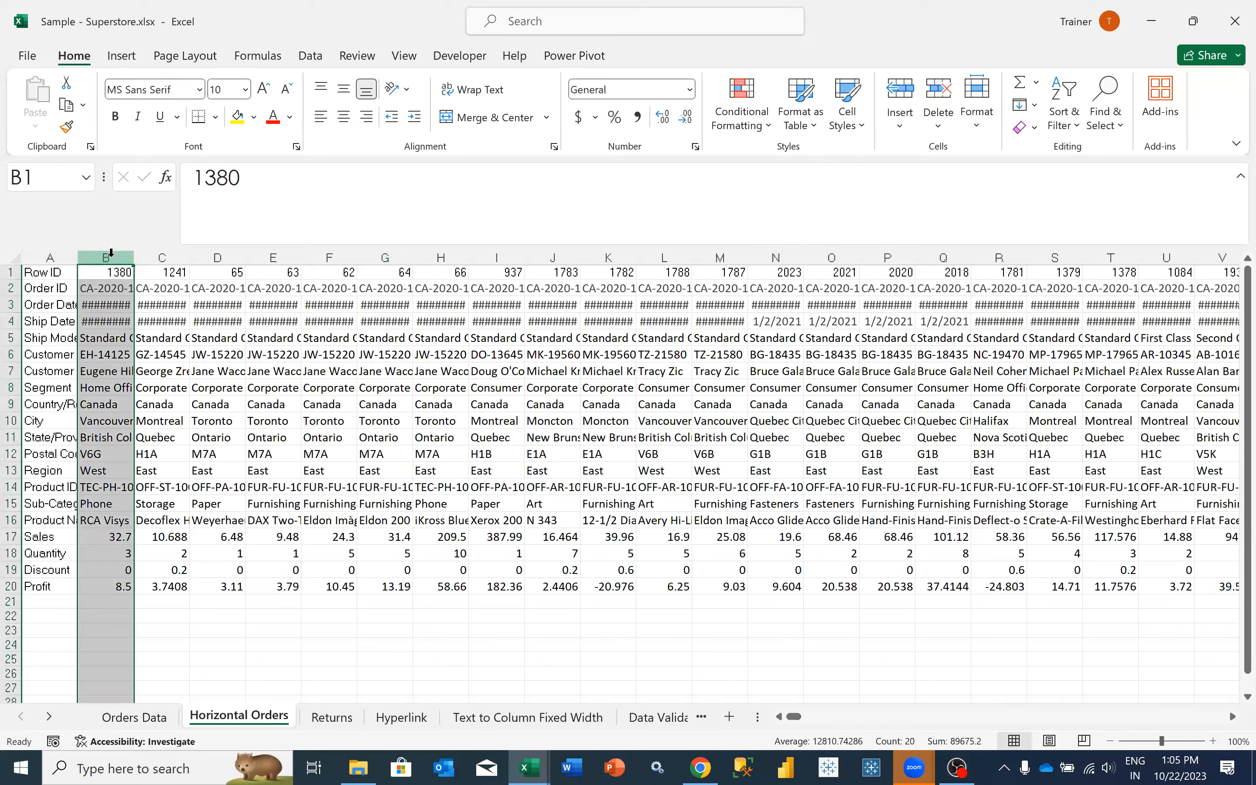
pyautogui.press('Right')
pyautogui.press('Right')
pyautogui.press('Right')
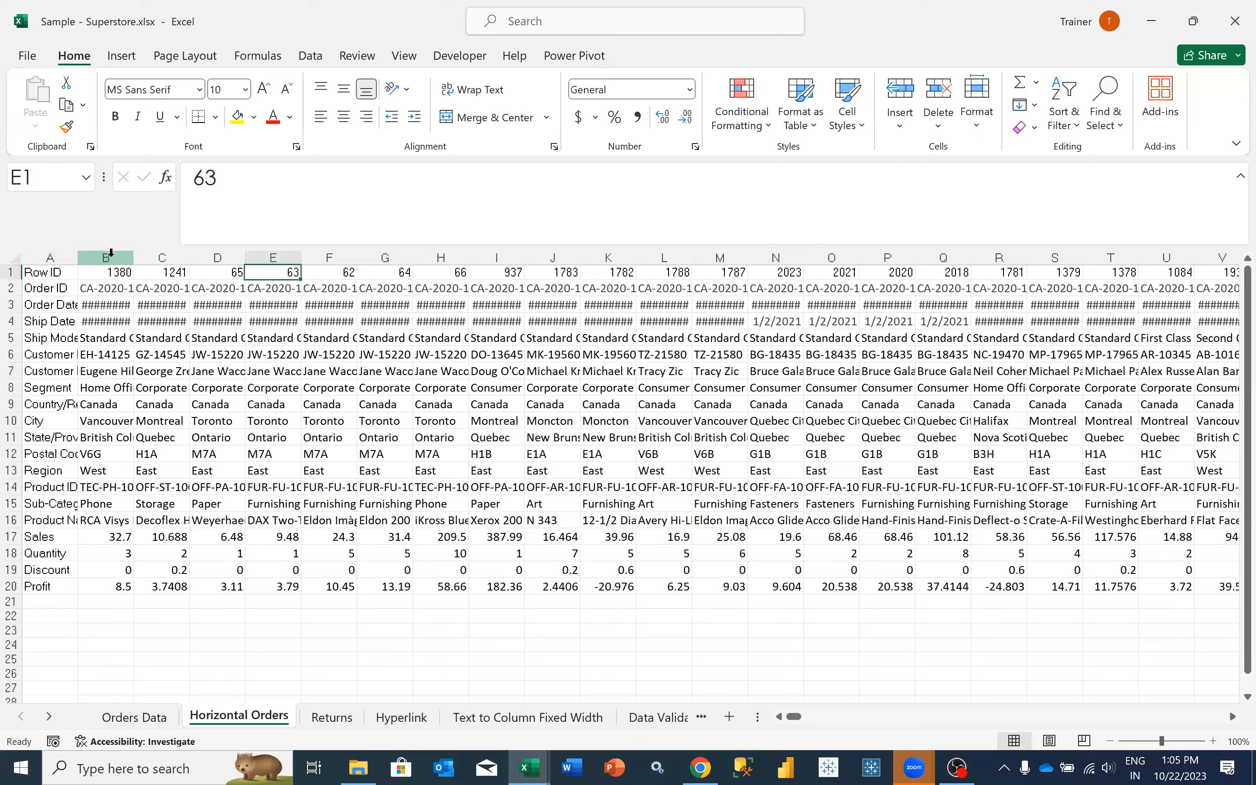
pyautogui.press('Right')
pyautogui.press('Right')
pyautogui.press('Right')
pyautogui.press('Right')
pyautogui.press('Right')
pyautogui.press('Right')
pyautogui.press('Right')
pyautogui.press('Right')
pyautogui.press('Right')
pyautogui.press('Right')
pyautogui.press('Right')
pyautogui.press('Right')
pyautogui.press('Right')
pyautogui.press('Right')
pyautogui.press('Right')
pyautogui.hotkey('ctrl', 'shift', 'Right')
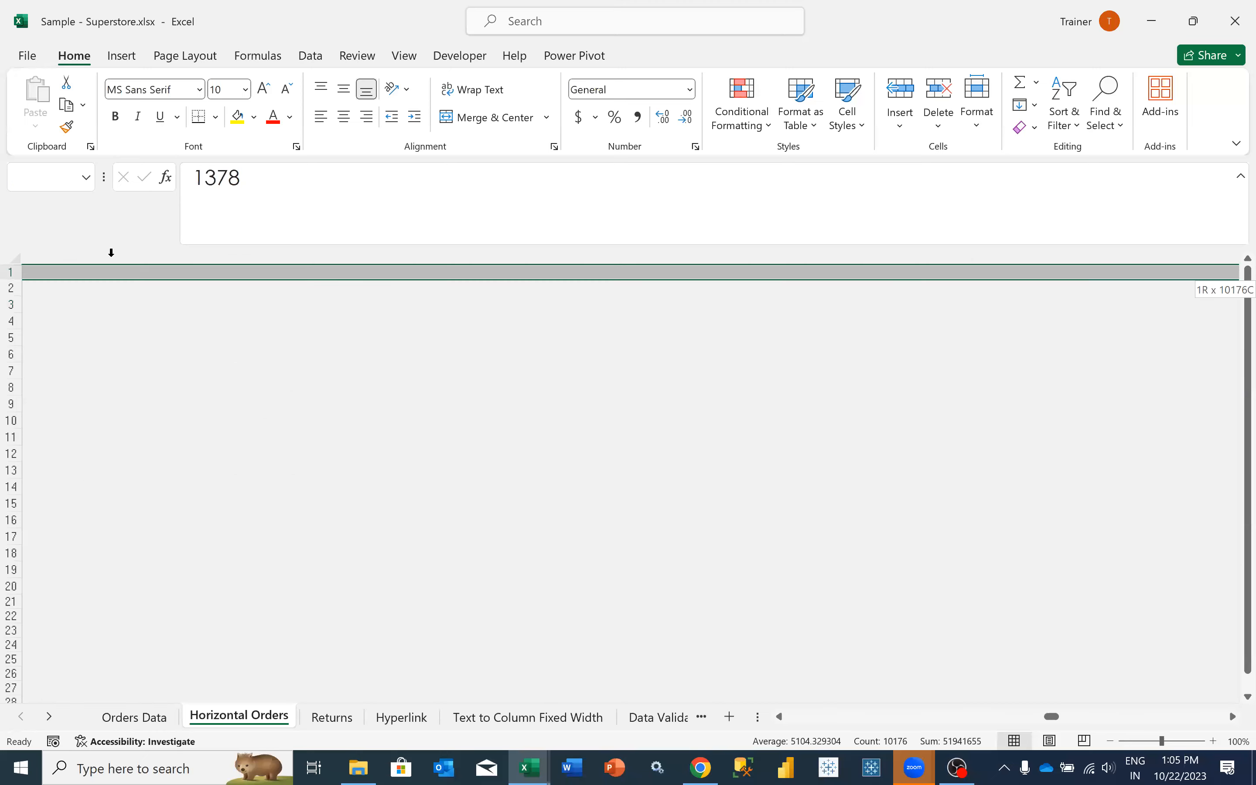
pyautogui.hotkey('ctrl', 'shift', 'Left')
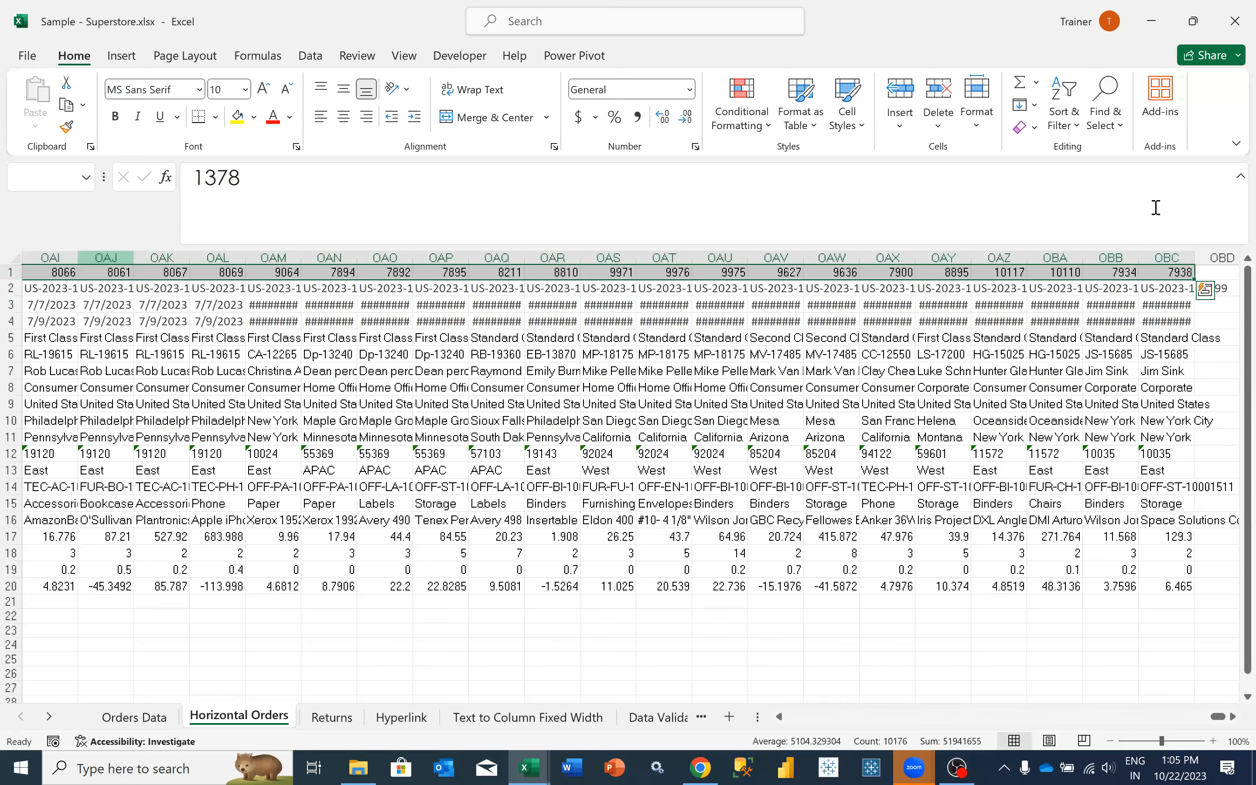
pyautogui.click(1160, 255)
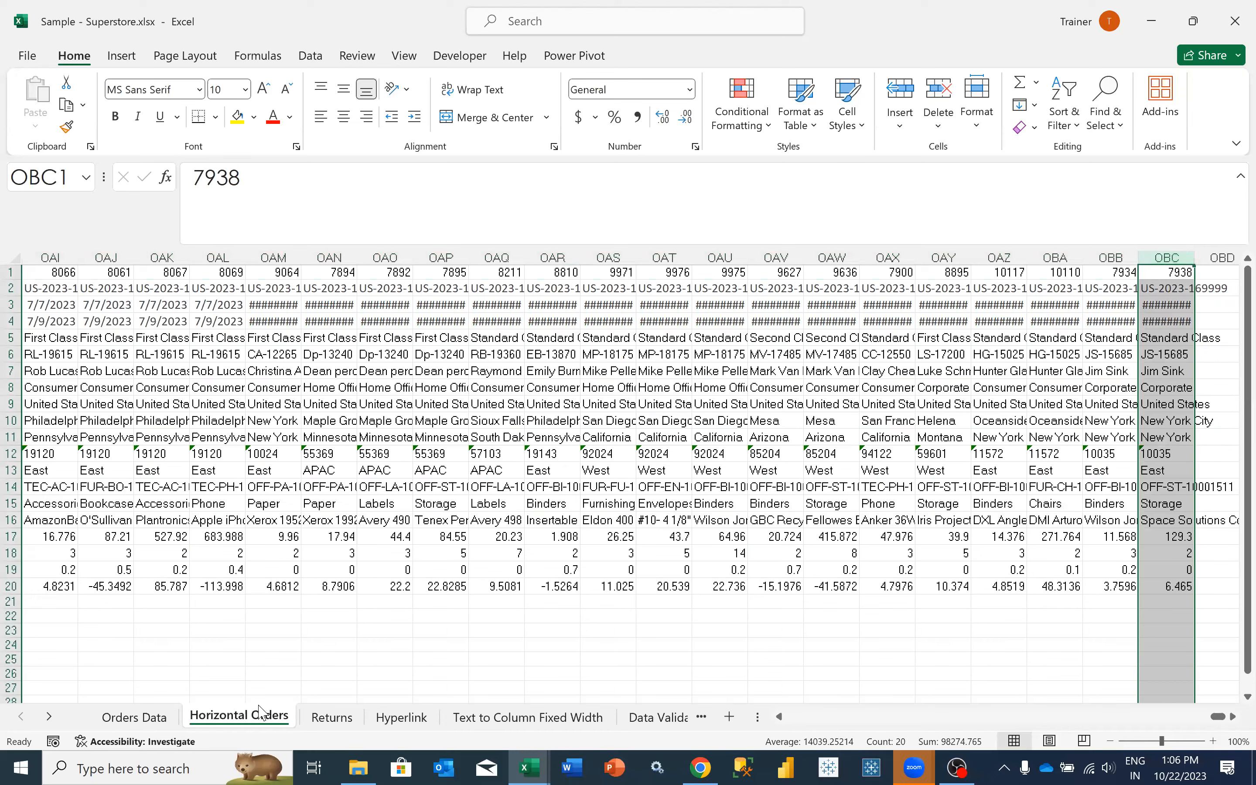
pyautogui.click(328, 719)
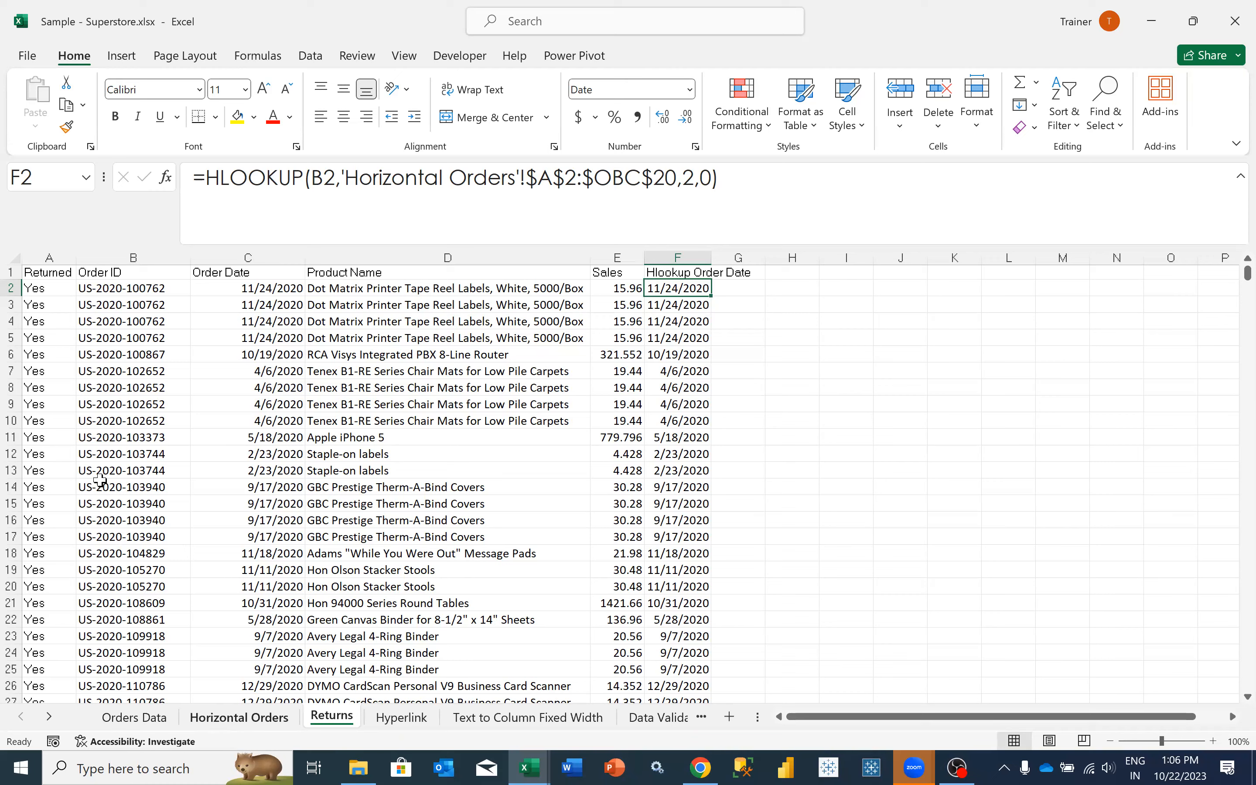
# - Count the field rows on Horizontal Orders from Order ID in A2 down to Product Name in A16
pyautogui.hotkey('ctrl', '[')
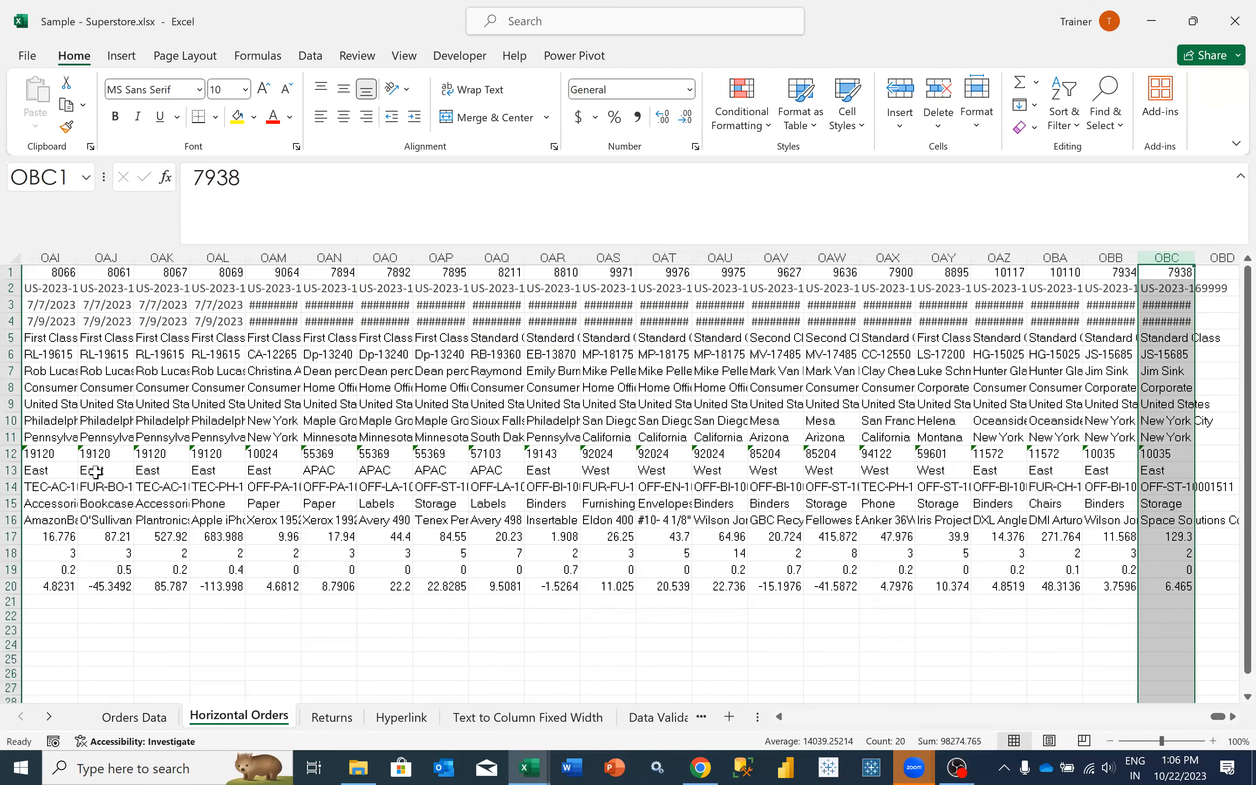
pyautogui.hotkey('ctrl', 'shift', 'Left')
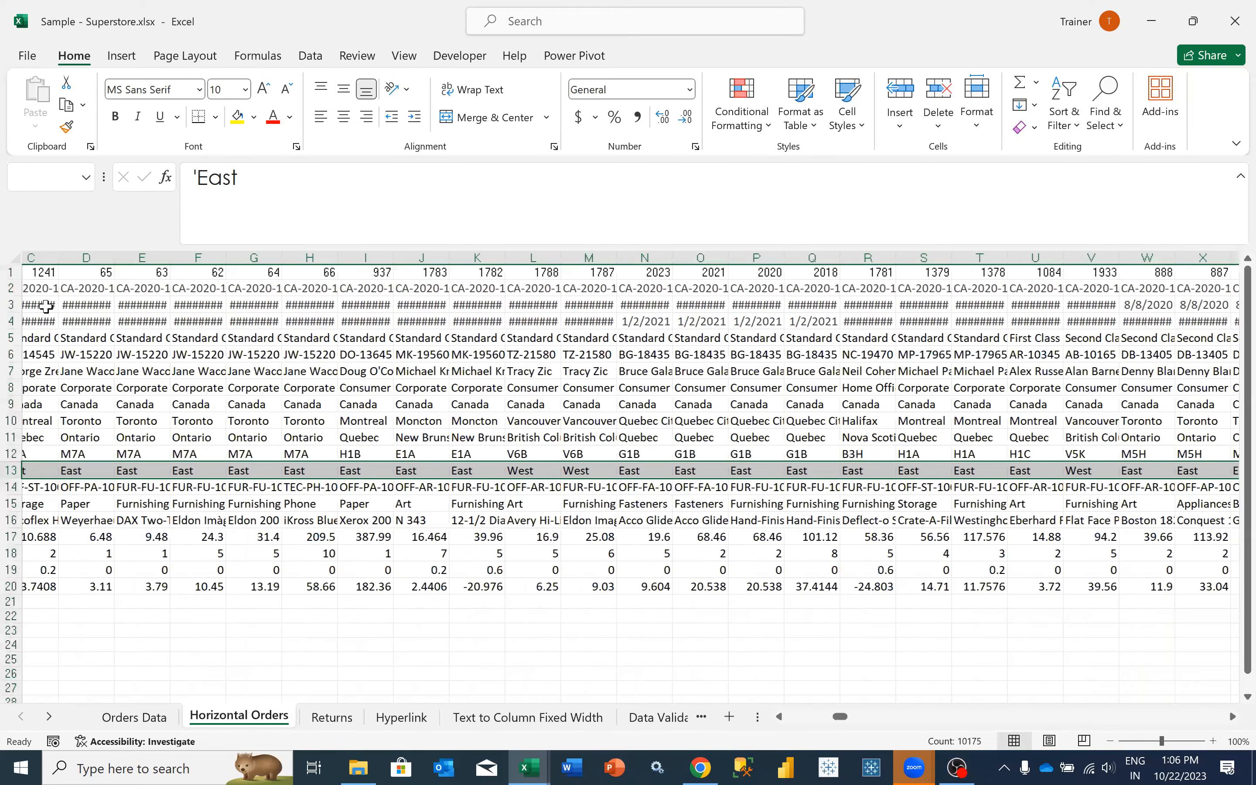
pyautogui.click(46, 306)
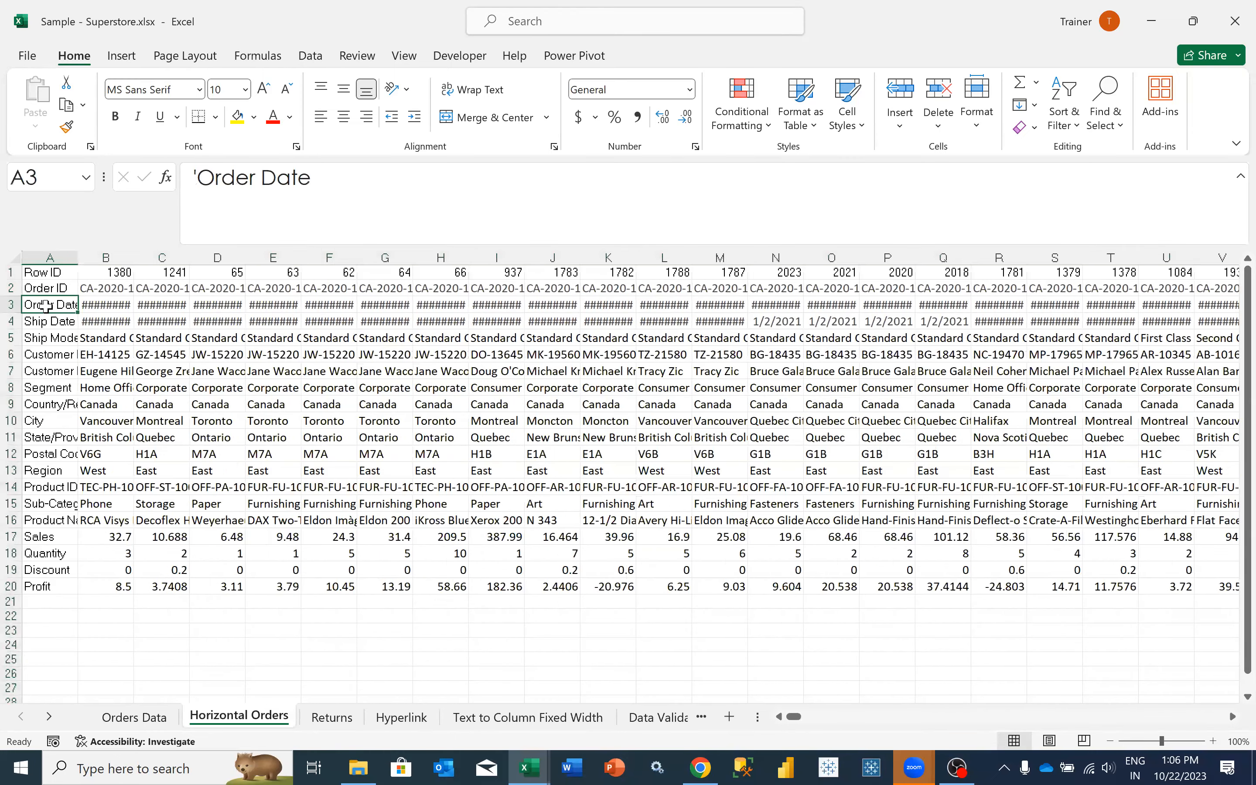
pyautogui.hotkey('shift', 'Up')
pyautogui.press('Up')
pyautogui.hotkey('shift', 'Down')
pyautogui.hotkey('shift', 'Down')
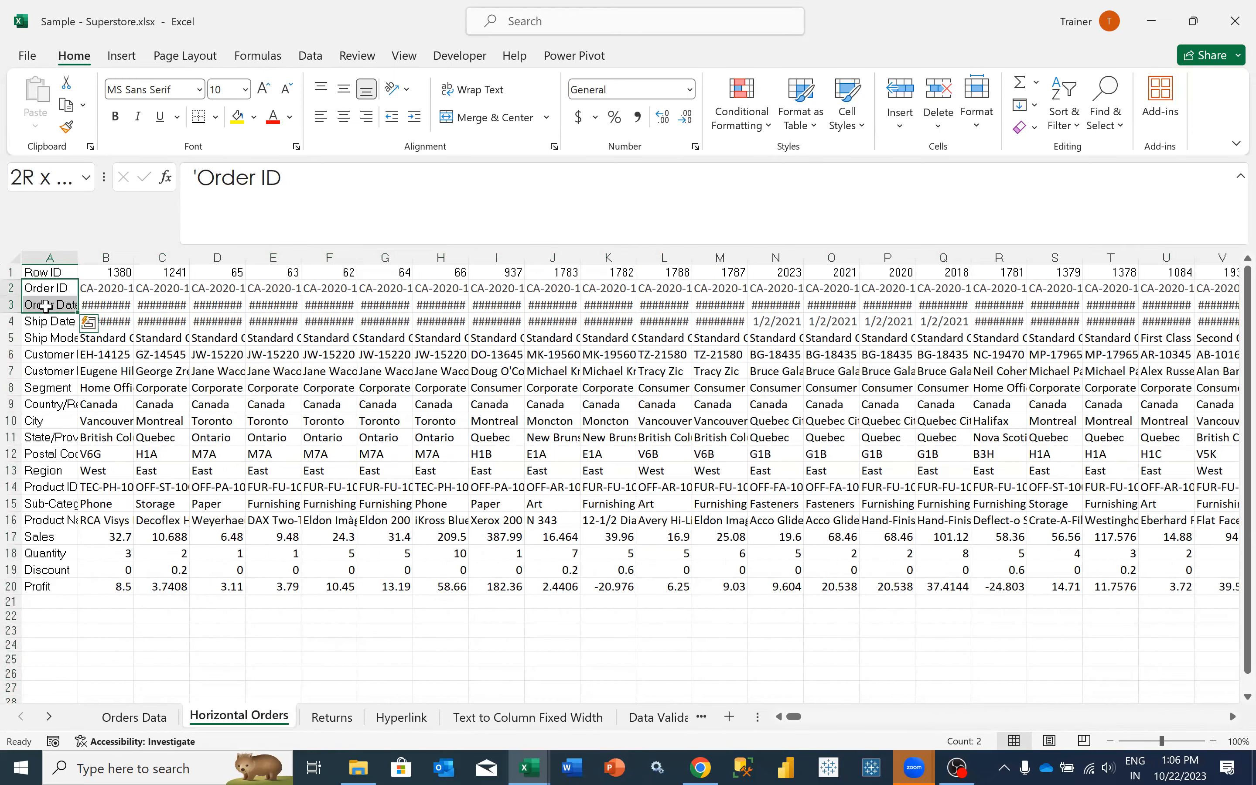
pyautogui.hotkey('shift', 'Down')
pyautogui.hotkey('shift', 'Down')
pyautogui.hotkey('shift', 'Down')
pyautogui.hotkey('shift', 'Down')
pyautogui.hotkey('shift', 'Down')
pyautogui.hotkey('shift', 'Down')
pyautogui.hotkey('shift', 'Down')
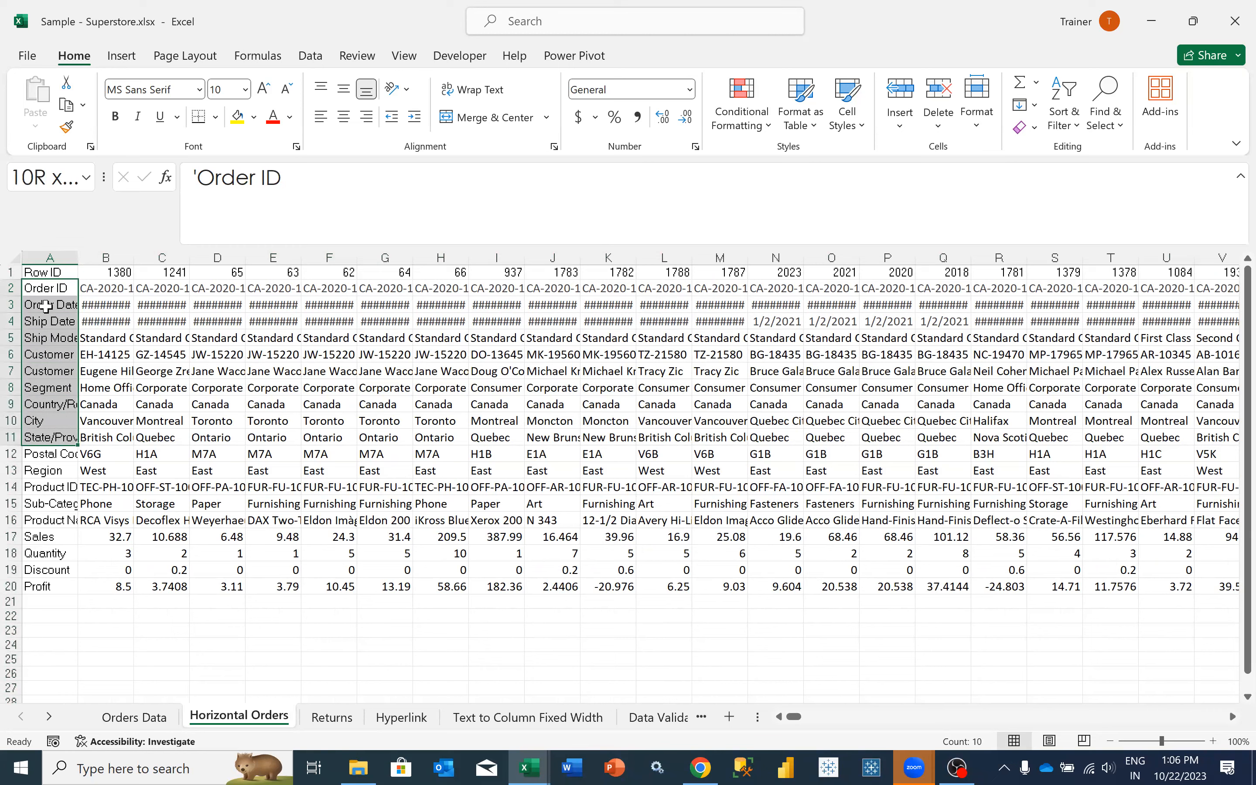
pyautogui.hotkey('shift', 'Down')
pyautogui.hotkey('shift', 'Down')
pyautogui.hotkey('shift', 'Down')
pyautogui.hotkey('shift', 'Down')
pyautogui.hotkey('shift', 'Down')
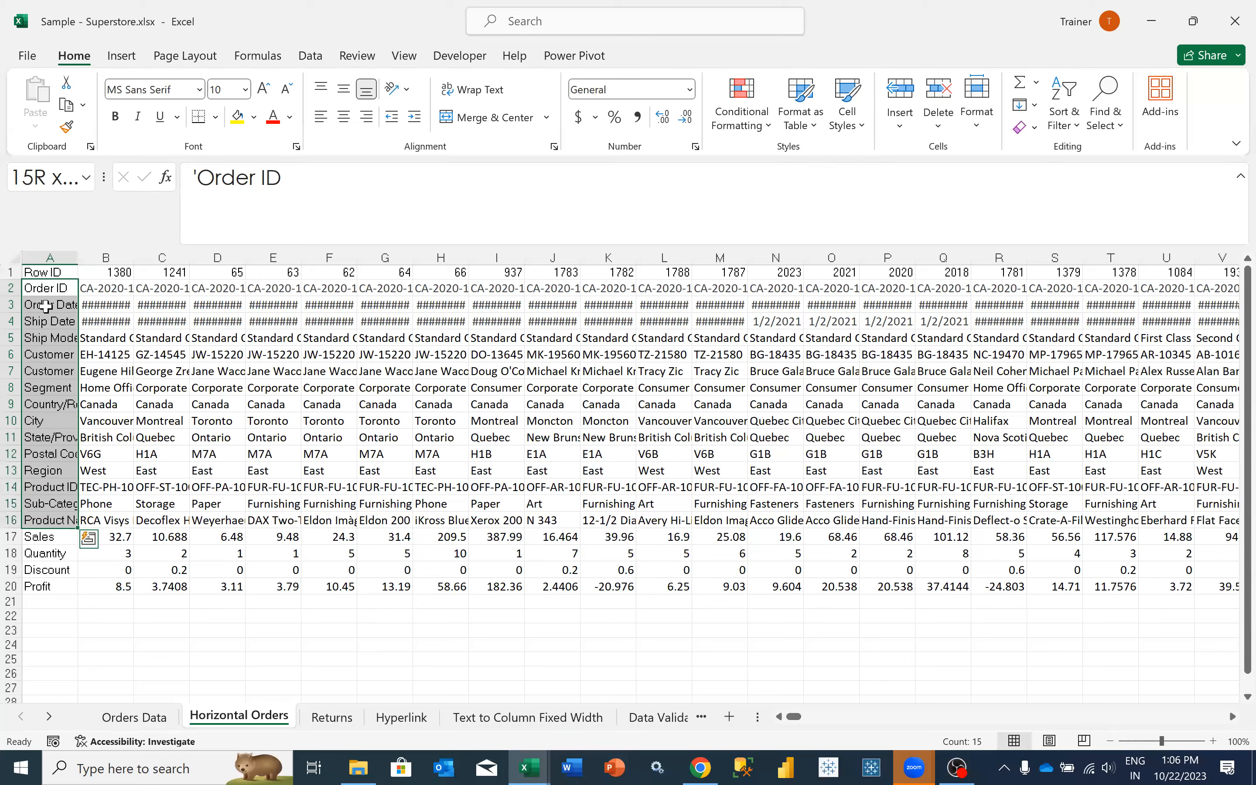
# - Copy the full HLOOKUP formula from F2 of Returns into G2 and set its row index to 15
pyautogui.click(323, 718)
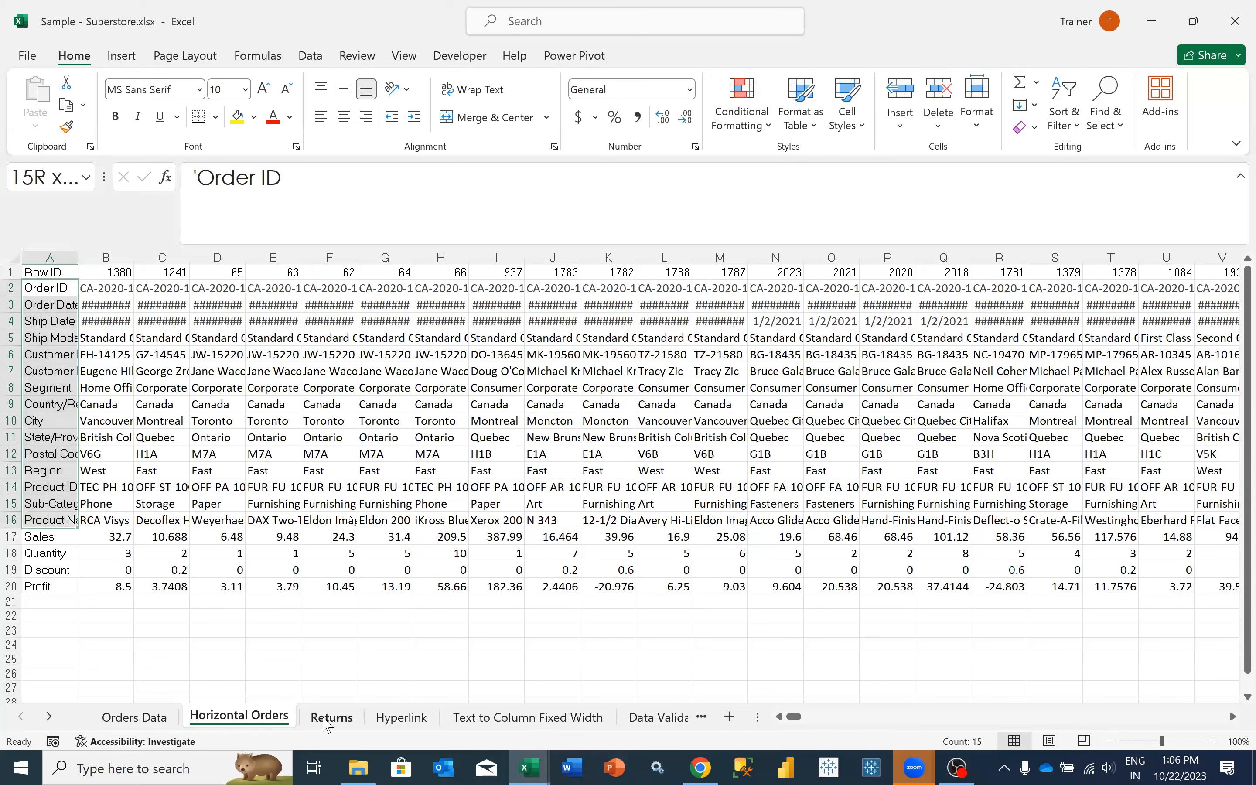
pyautogui.moveTo(586, 178); pyautogui.dragTo(118, 185)
pyautogui.hotkey('ctrl', 'c')
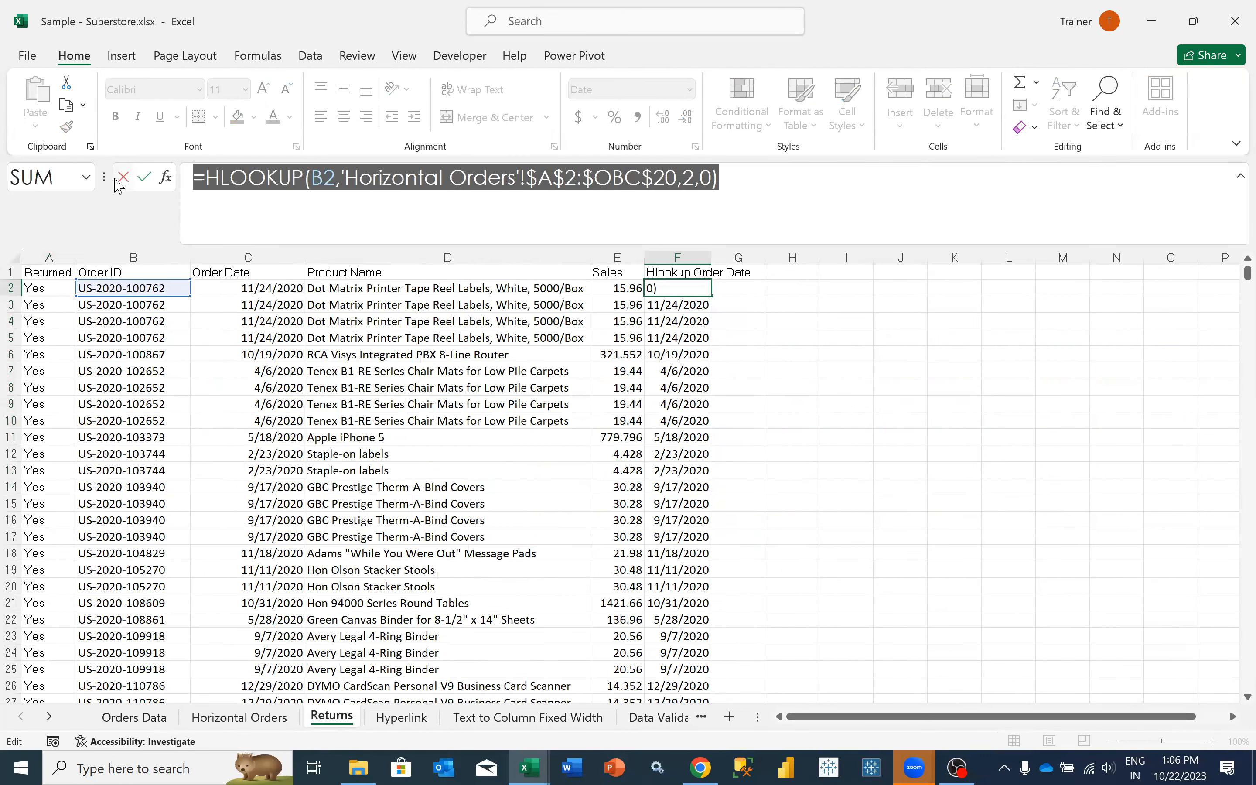
pyautogui.press('Tab')
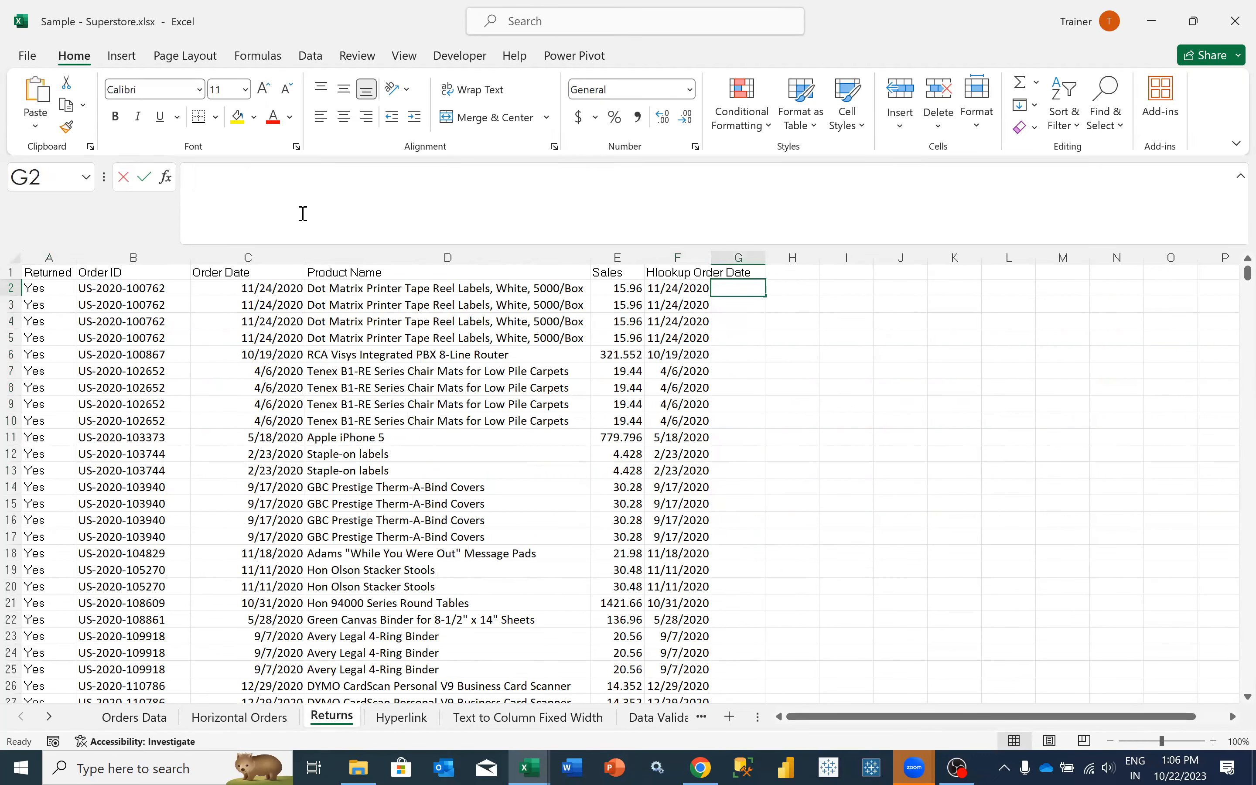
pyautogui.hotkey('ctrl', 'v')
pyautogui.click(686, 179)
pyautogui.press('BackSpace')
pyautogui.write('15')
pyautogui.press('Return')
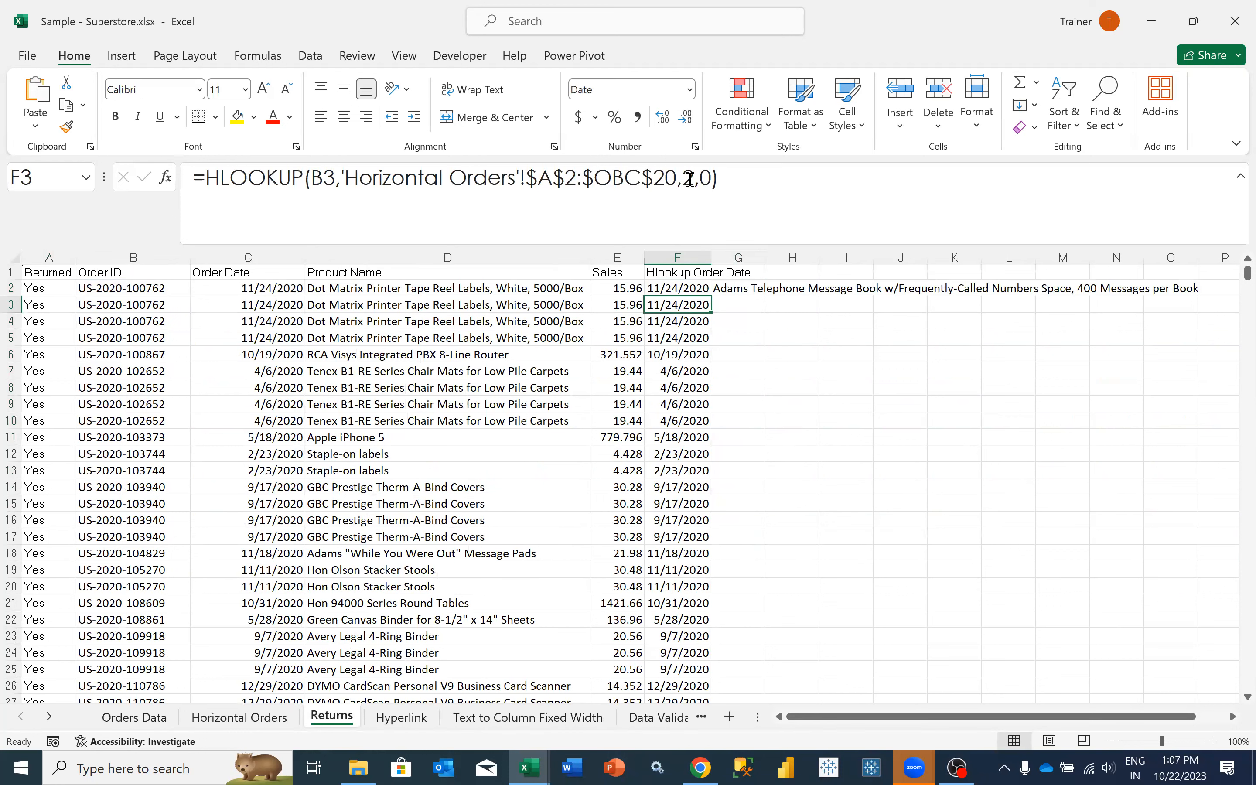
# - Enter the header Product Name in G1 and fit column F to its contents
pyautogui.press('Left')
pyautogui.press('Up')
pyautogui.press('Right')
pyautogui.press('Right')
pyautogui.press('Up')
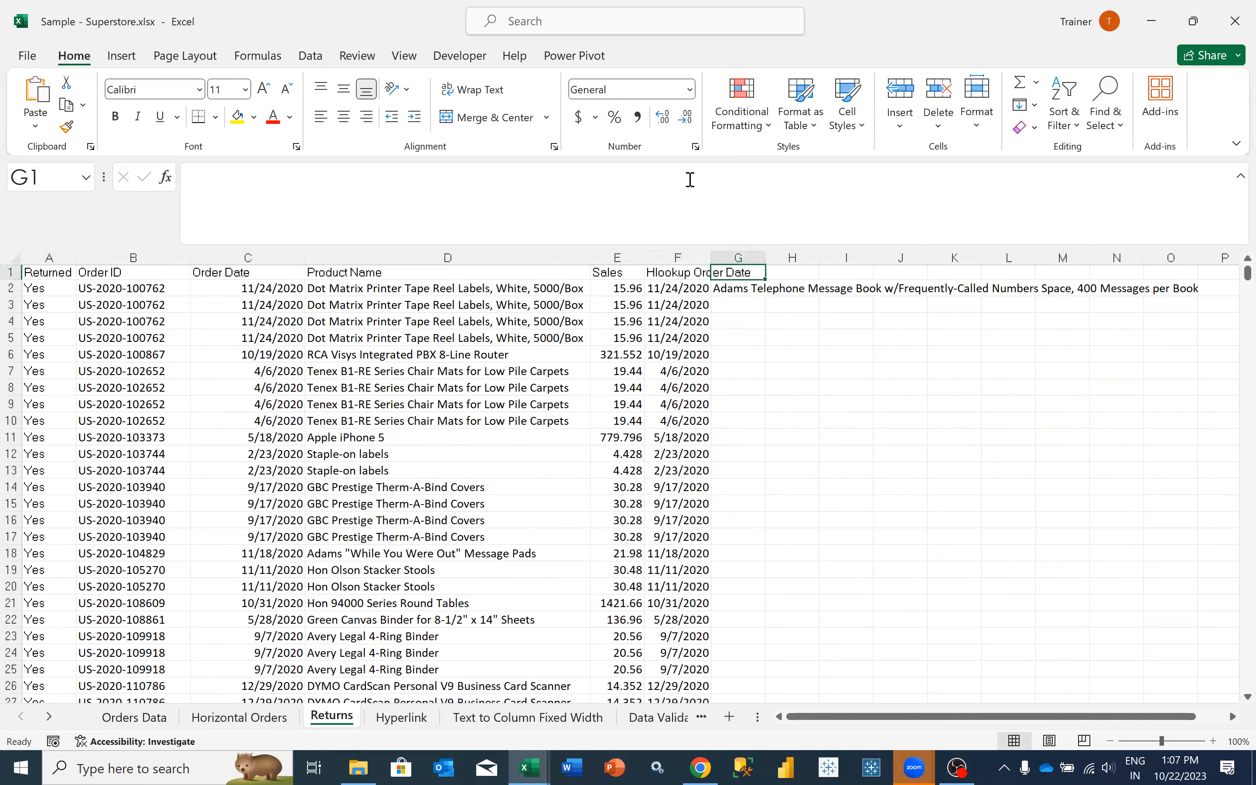
pyautogui.doubleClick(707, 254)
pyautogui.write('Product Name')
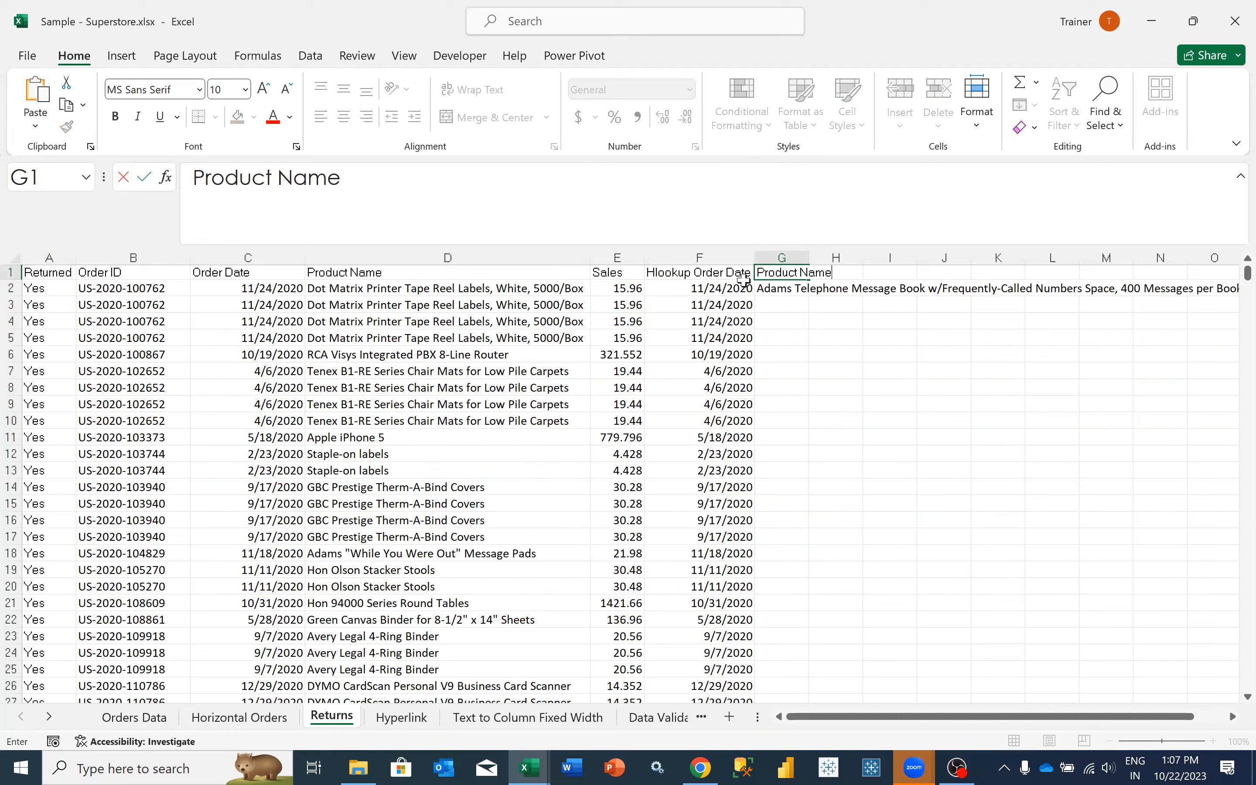
pyautogui.press('Tab')
pyautogui.press('Return')
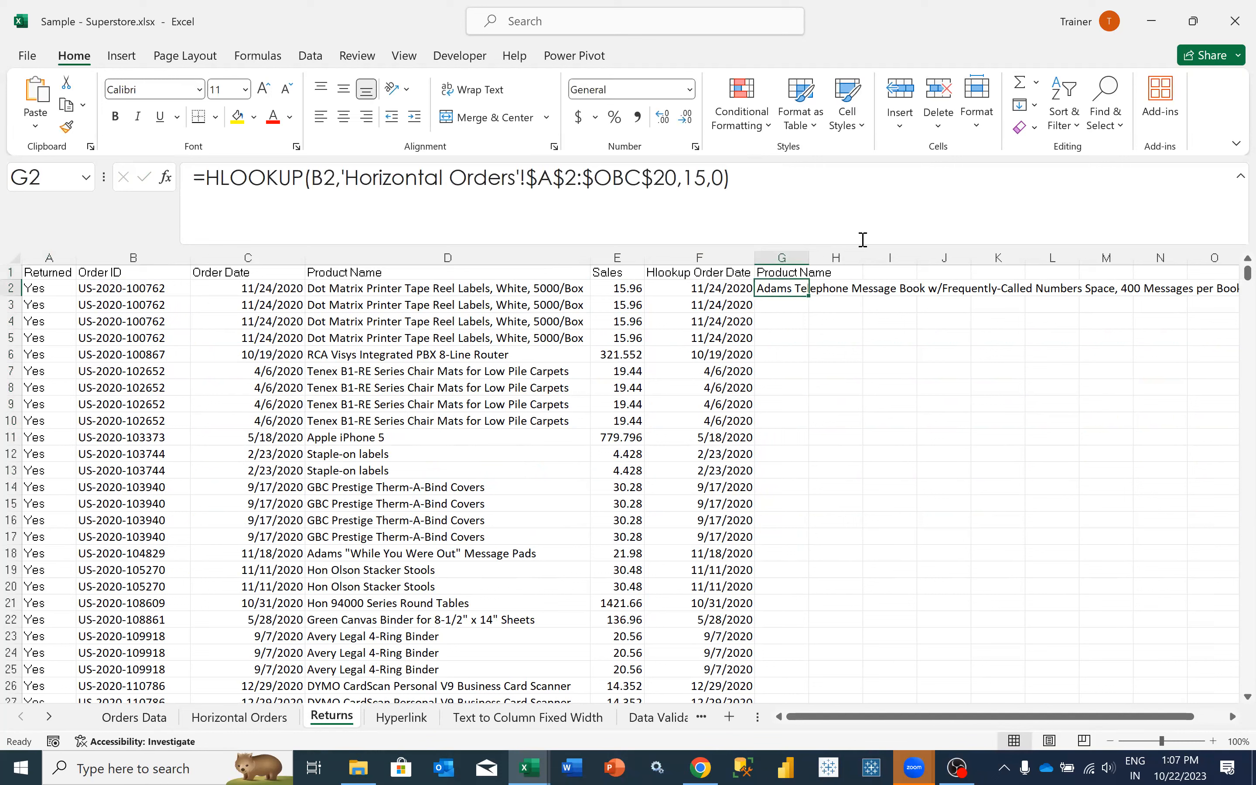
# - Fit column G to its contents and fill the G2 HLOOKUP formula down for all return rows
pyautogui.doubleClick(809, 257)
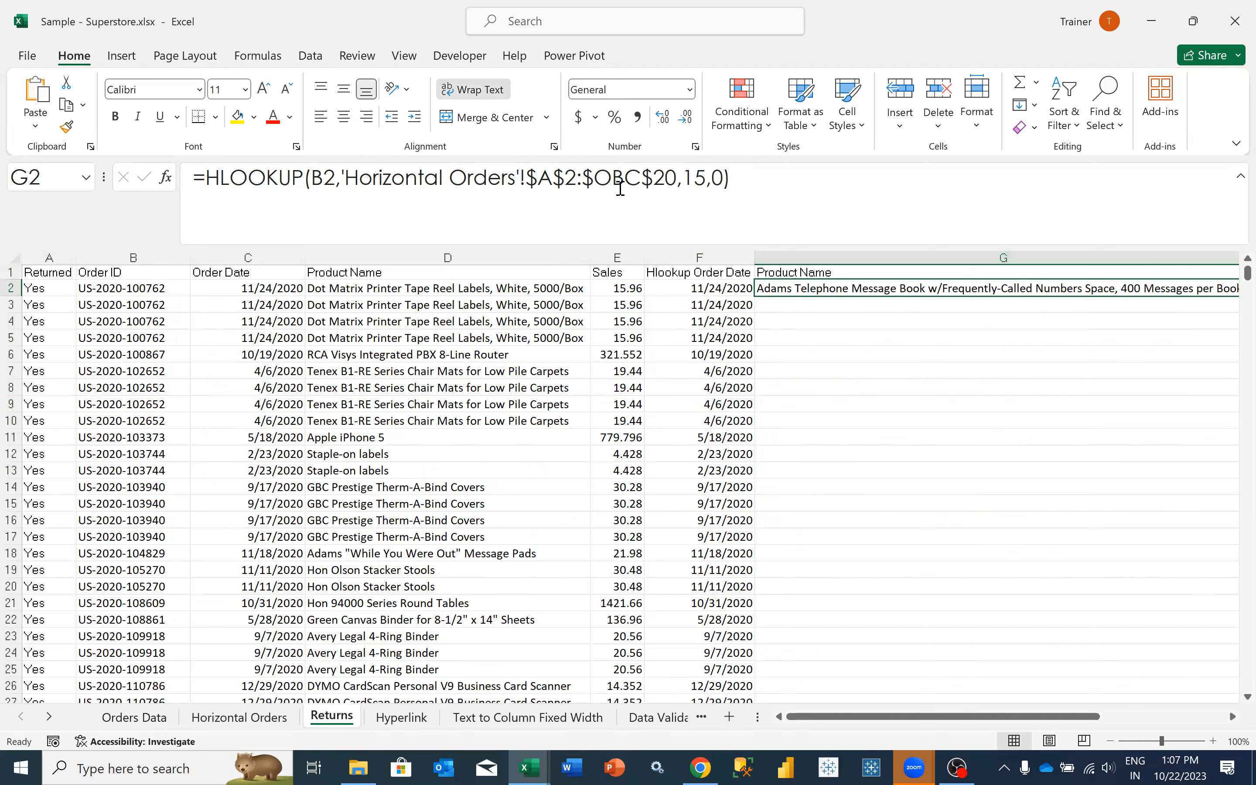
pyautogui.hscroll(2, 575, 288)
pyautogui.hscroll(2, 629, 335)
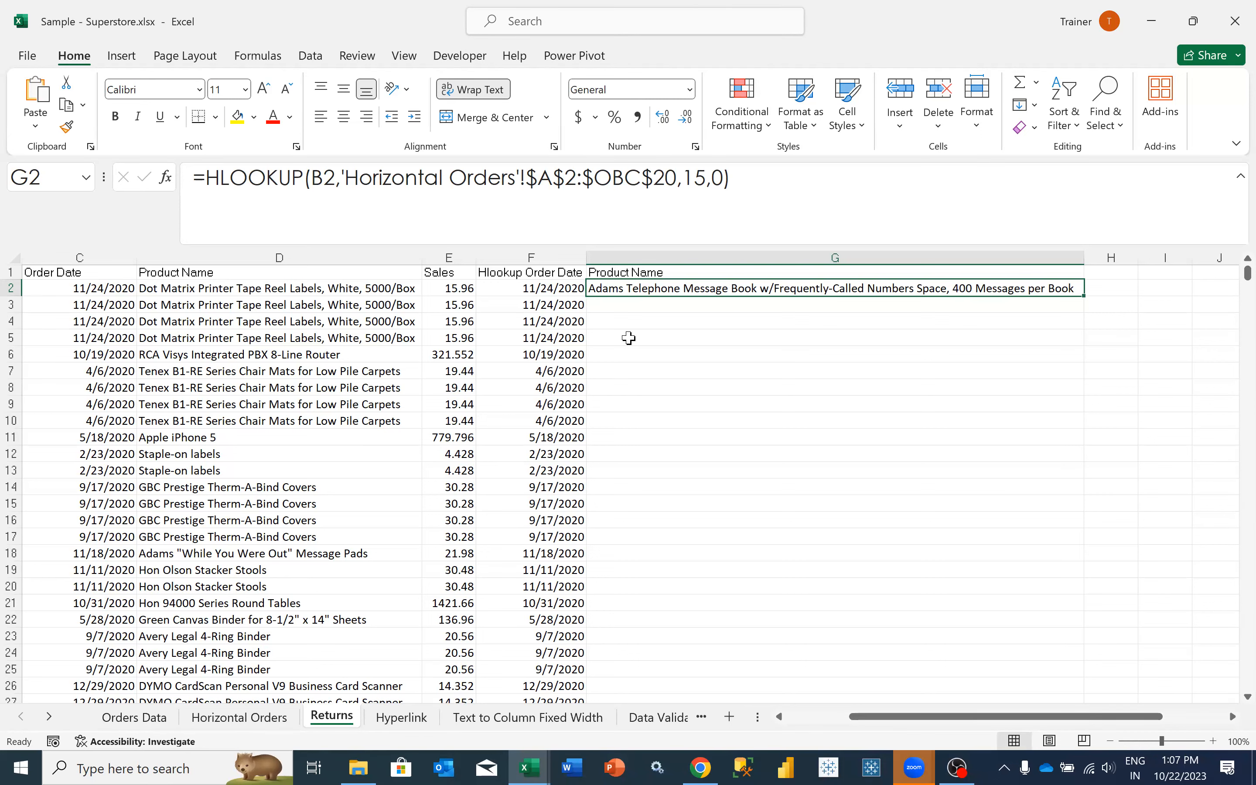
pyautogui.hscroll(-2, 629, 338)
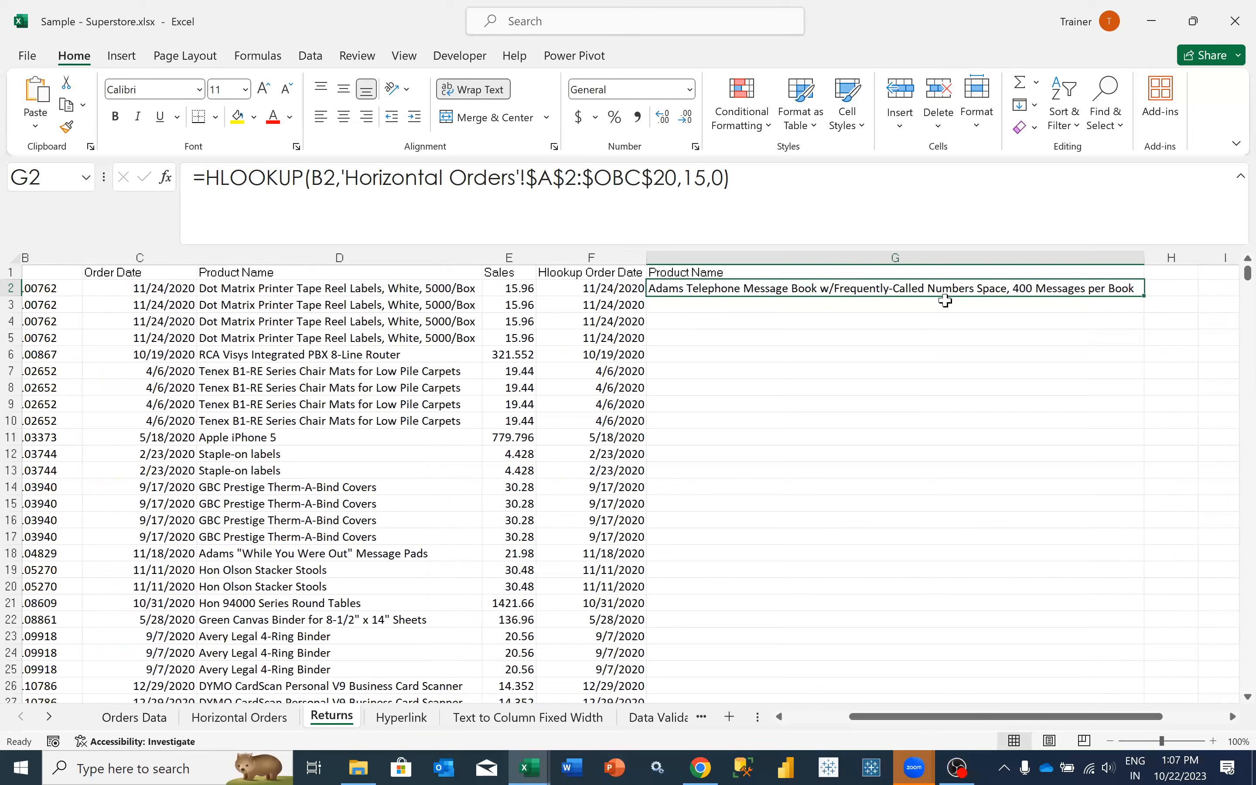
pyautogui.hscroll(-2, 945, 300)
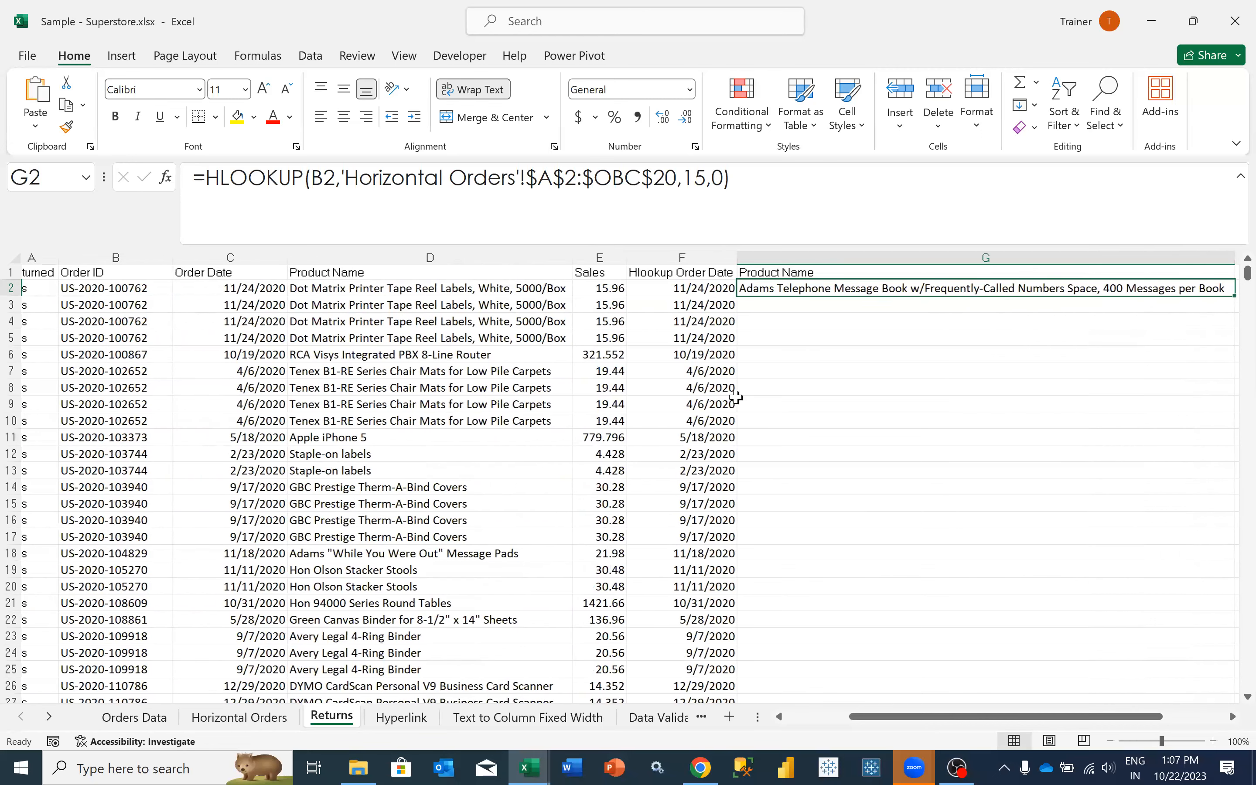
pyautogui.hscroll(-1, 676, 422)
pyautogui.hscroll(-1, 676, 423)
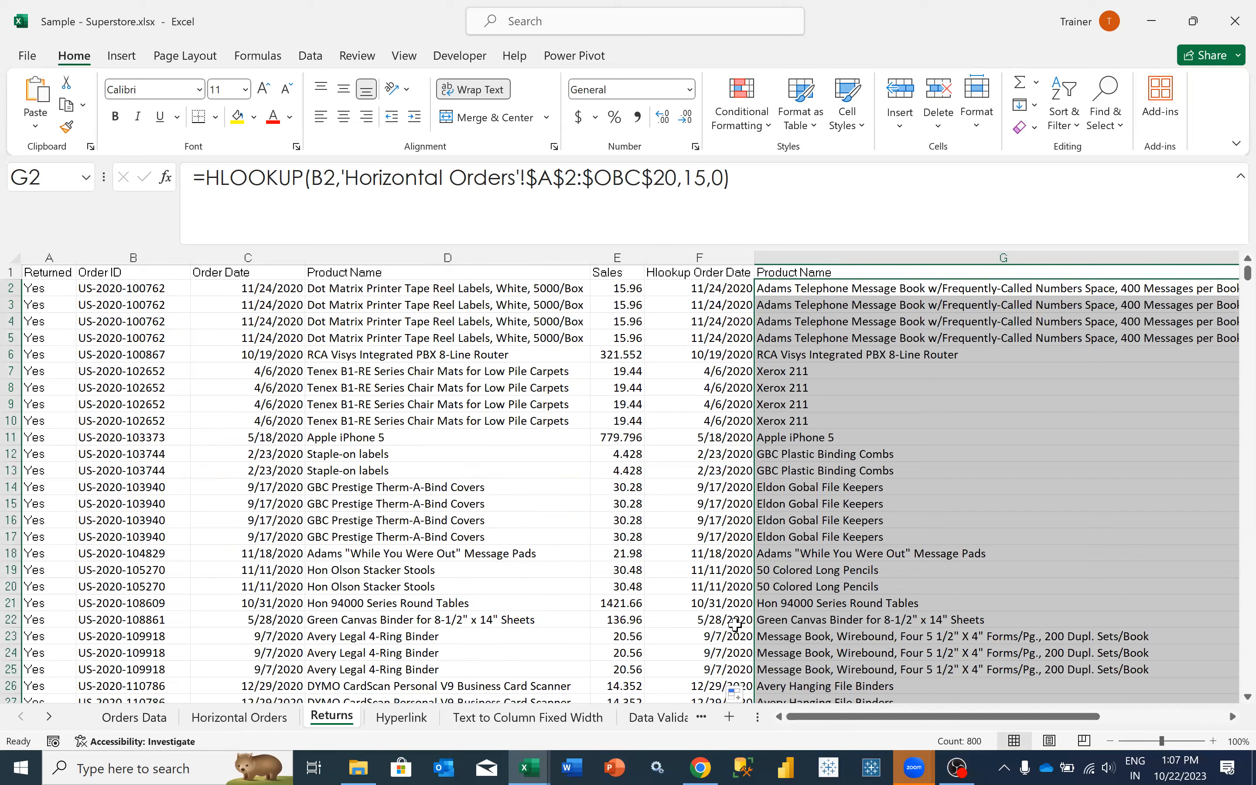
pyautogui.scroll(-10, 735, 624)
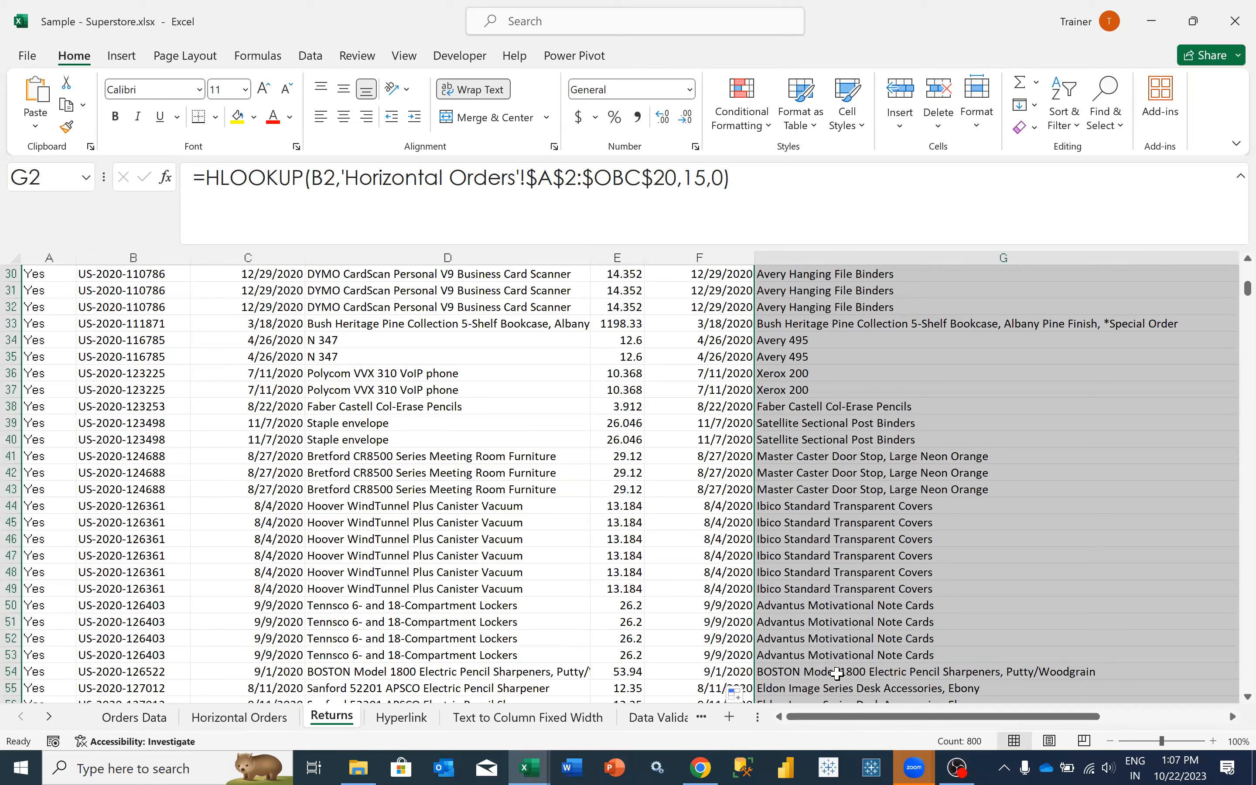
pyautogui.scroll(-4, 837, 673)
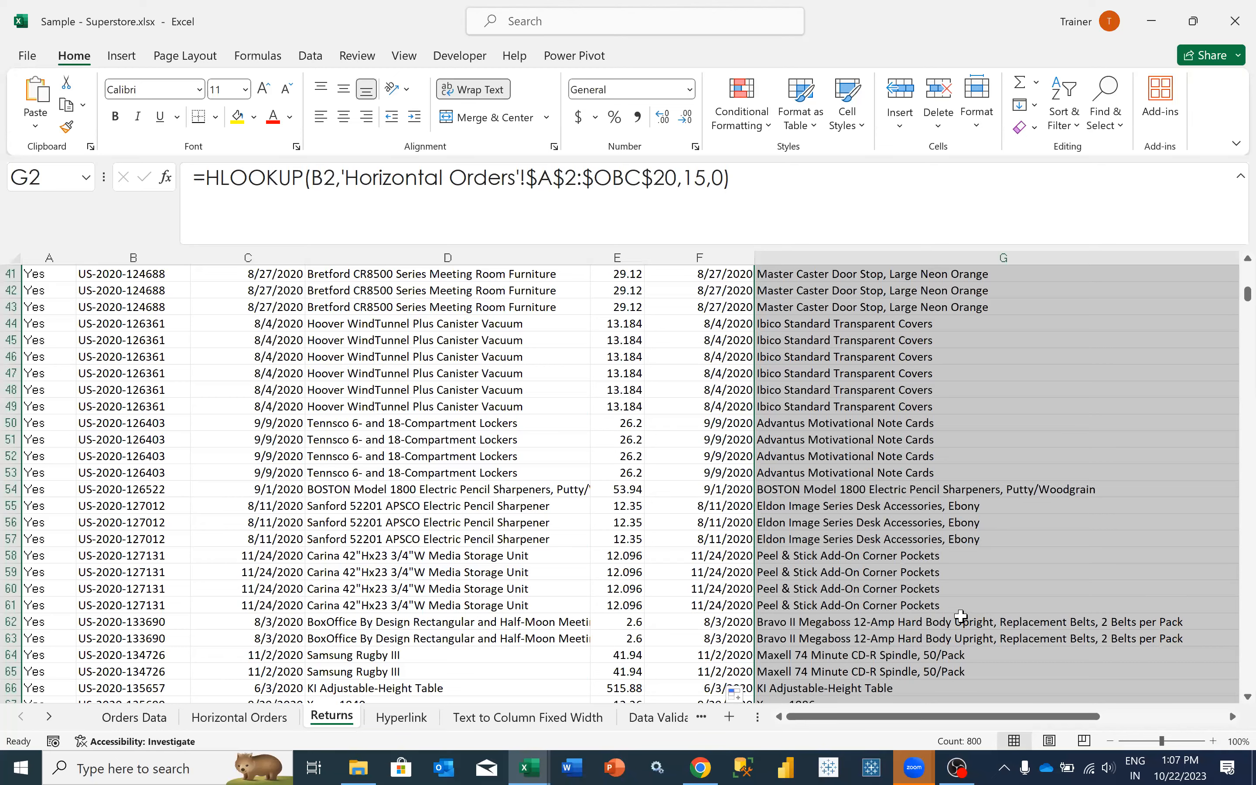
pyautogui.scroll(-5, 961, 616)
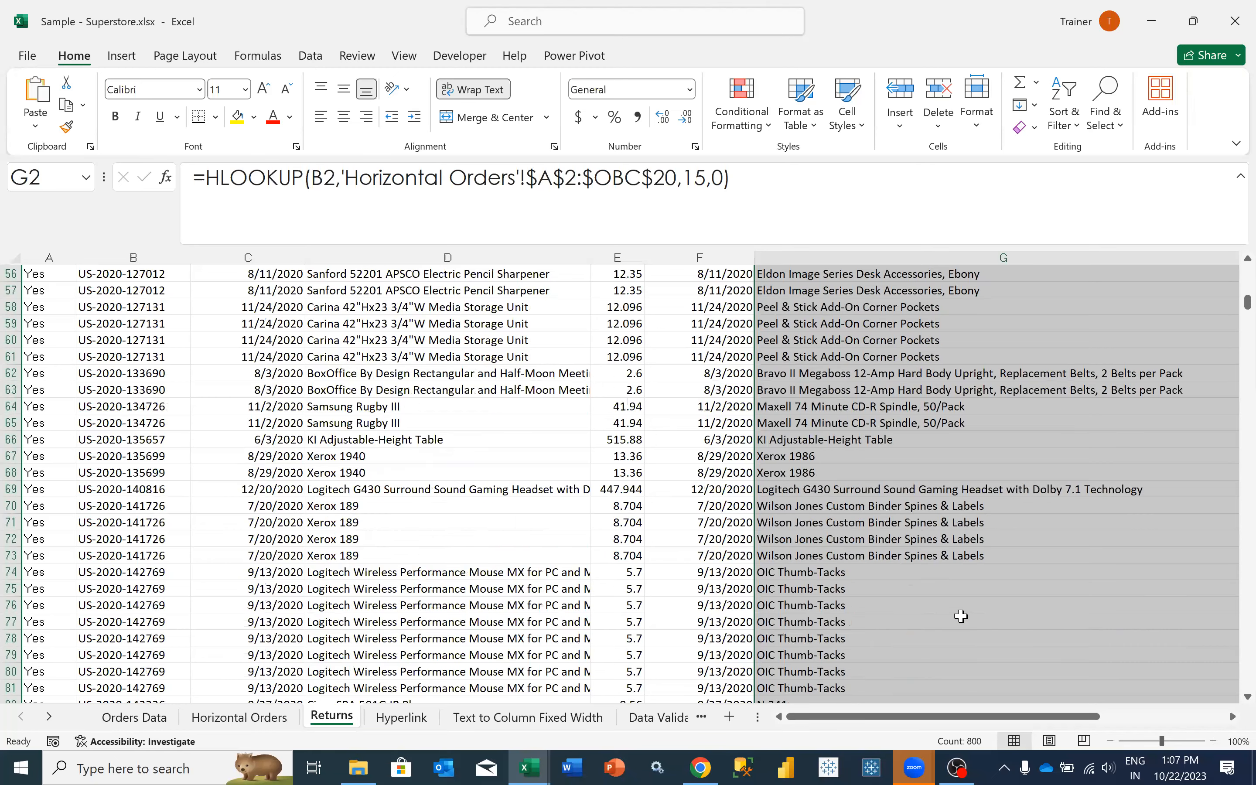
pyautogui.scroll(18, 961, 617)
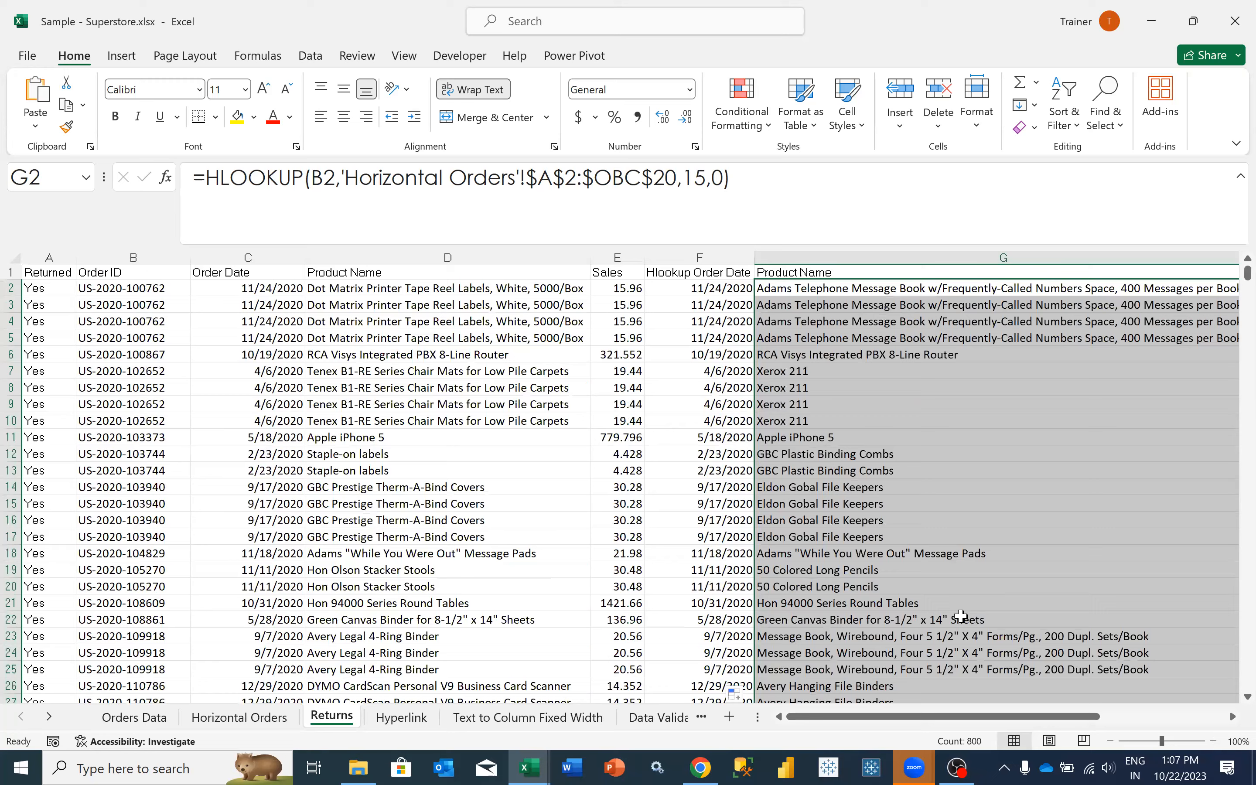
# - Try pasting the G2 HLOOKUP cell into H2 of Returns and undo the paste
pyautogui.press('Up')
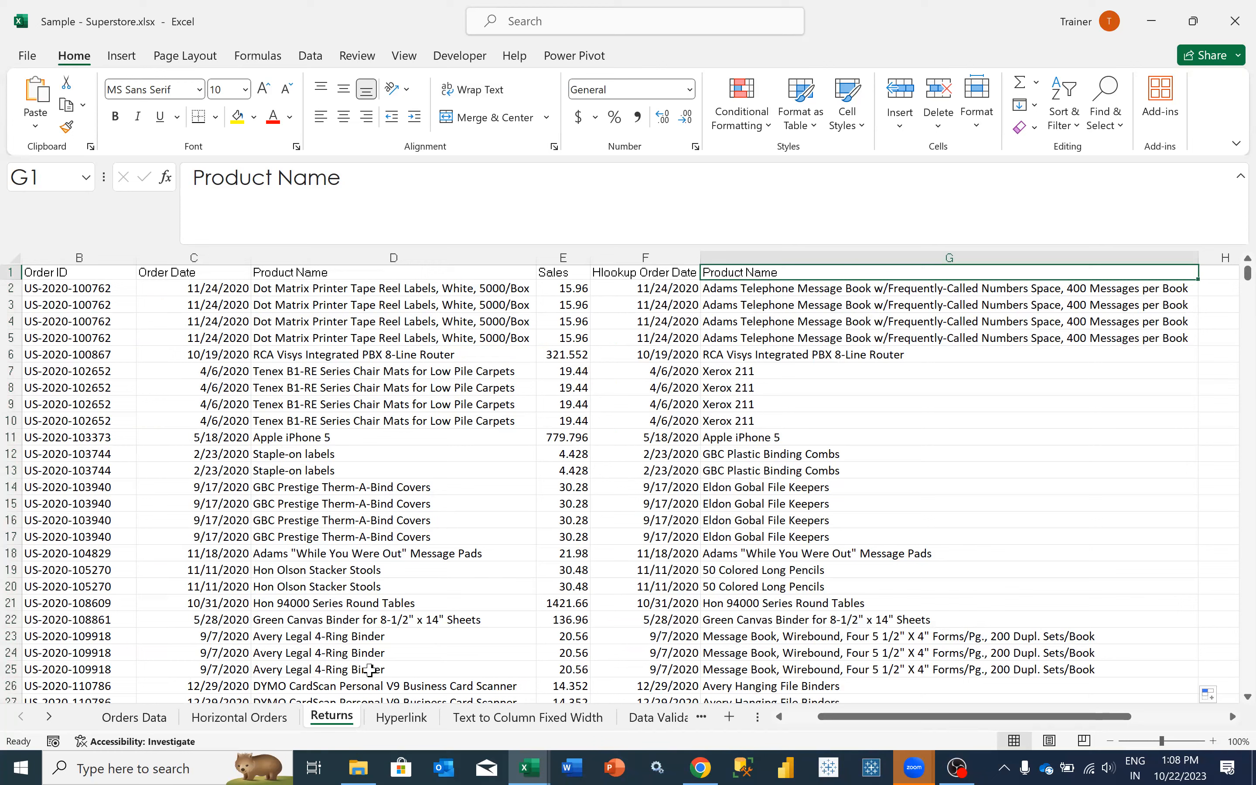
pyautogui.click(782, 292)
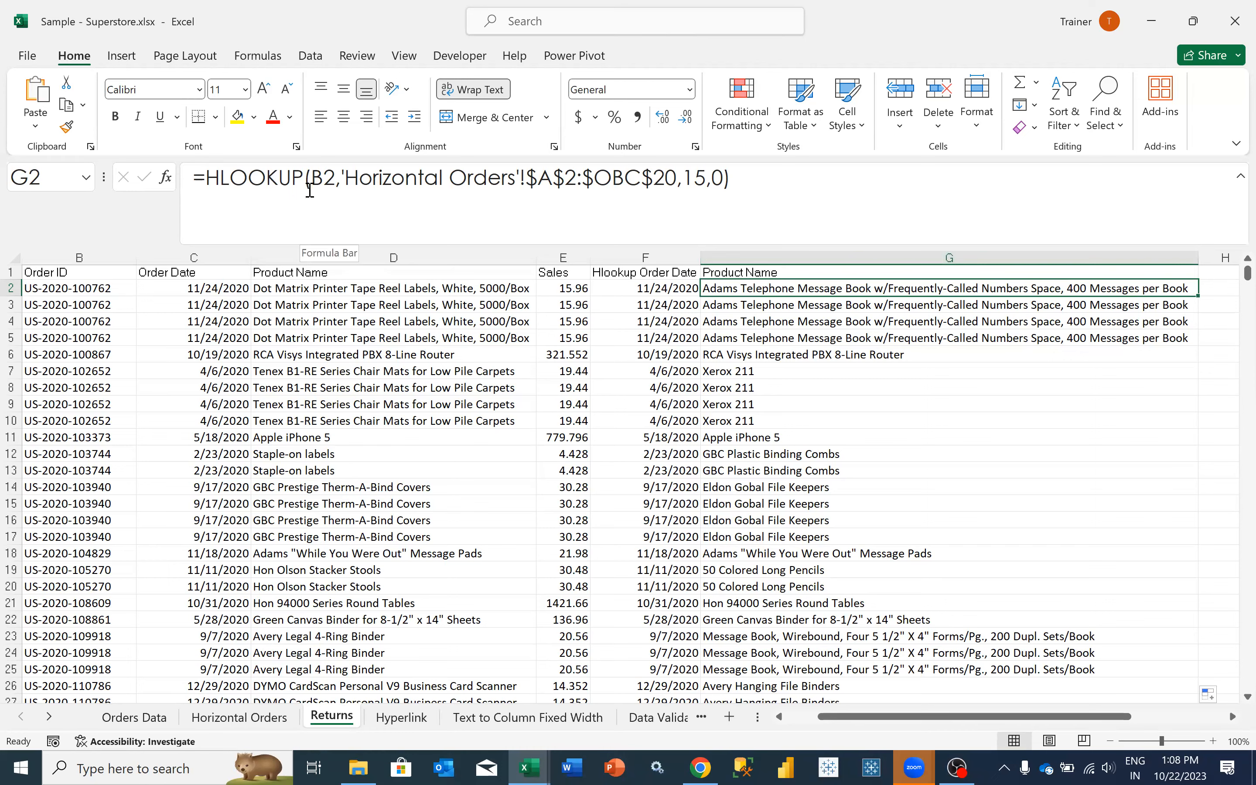
pyautogui.hotkey('ctrl', 'c')
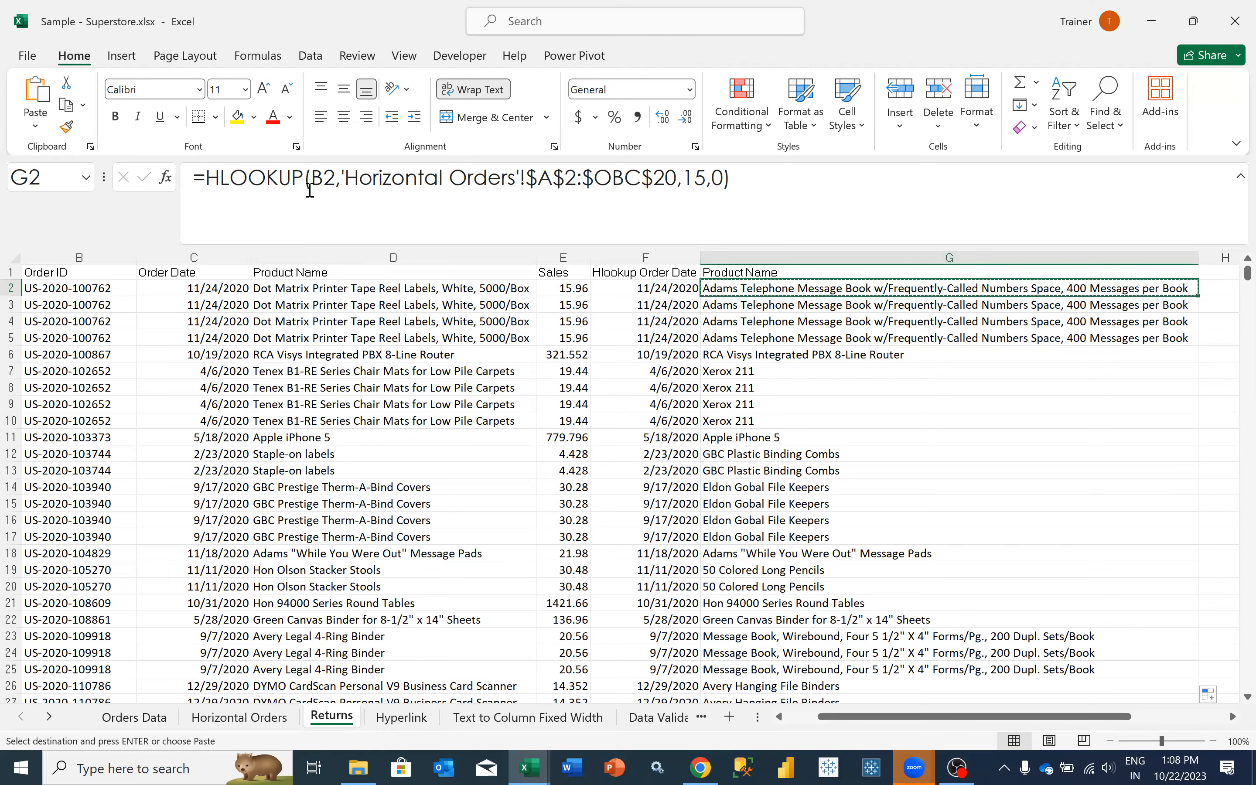
pyautogui.press('Down')
pyautogui.press('Right')
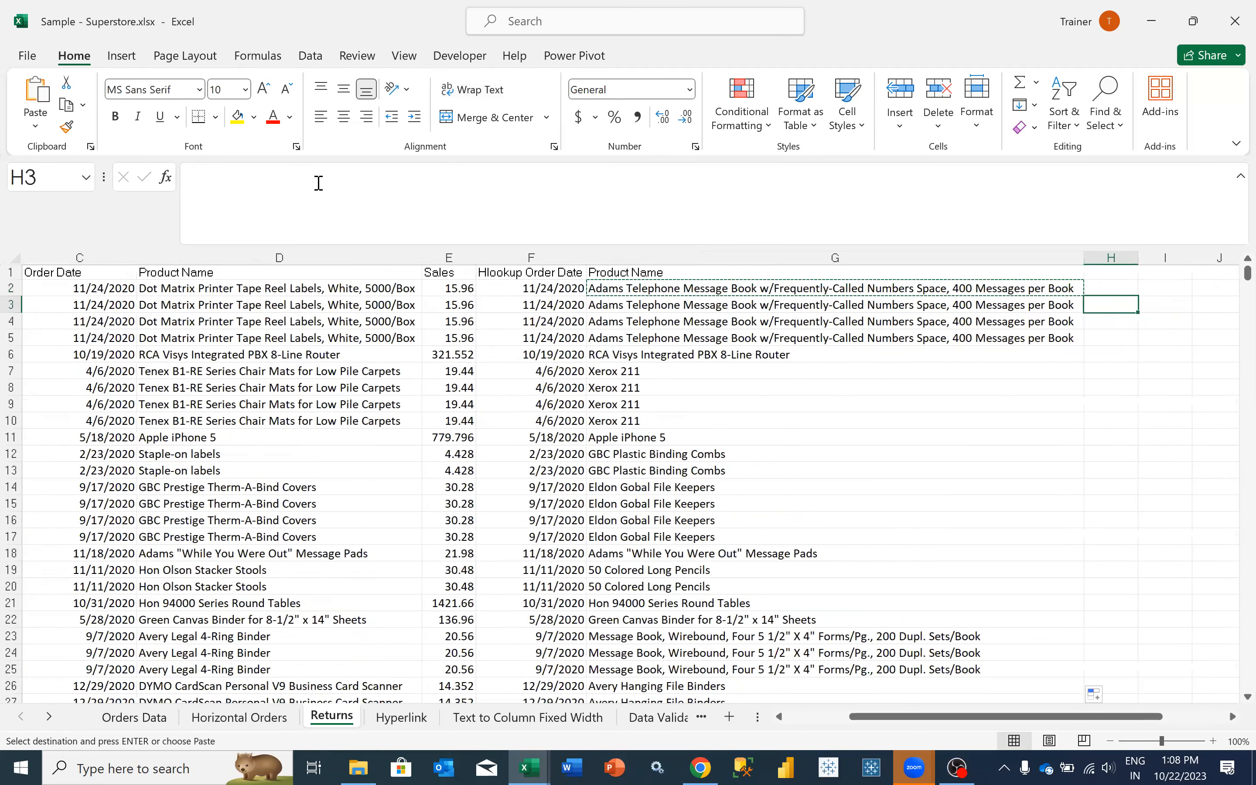
pyautogui.press('Up')
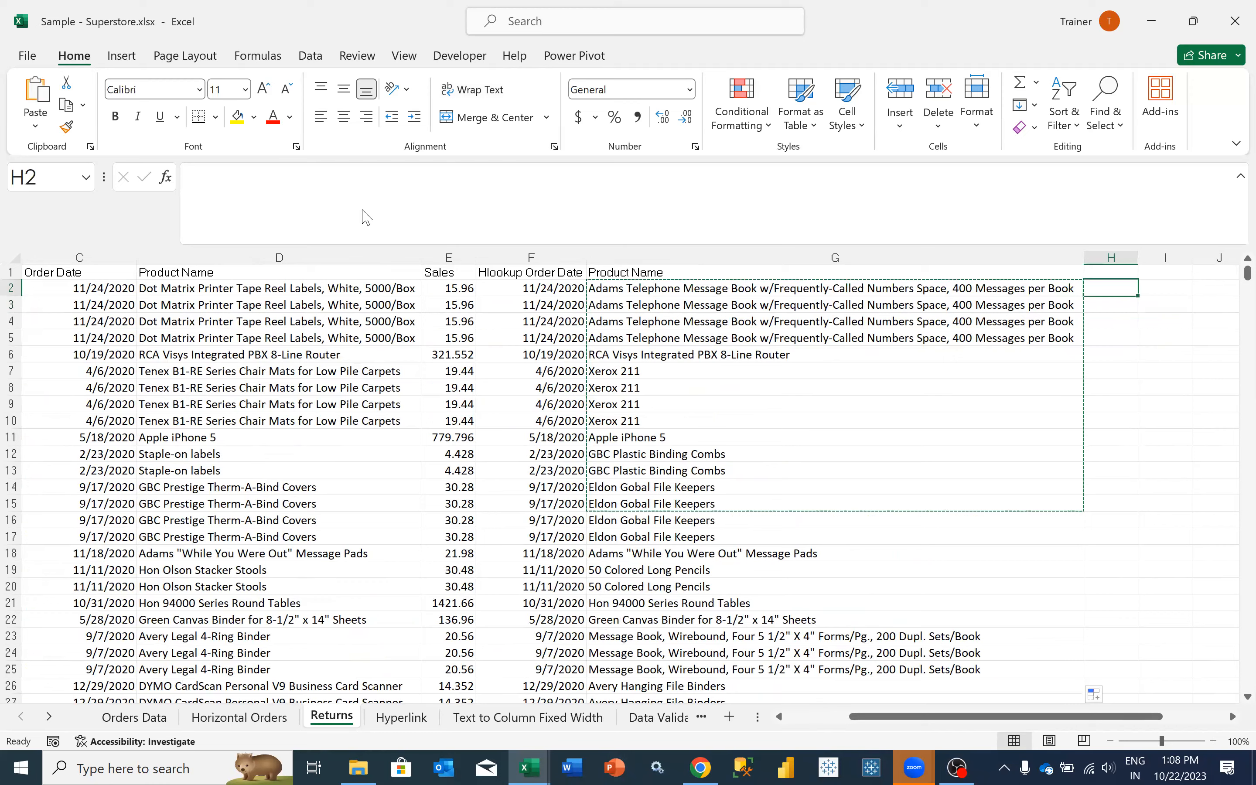
pyautogui.hotkey('ctrl', 'v')
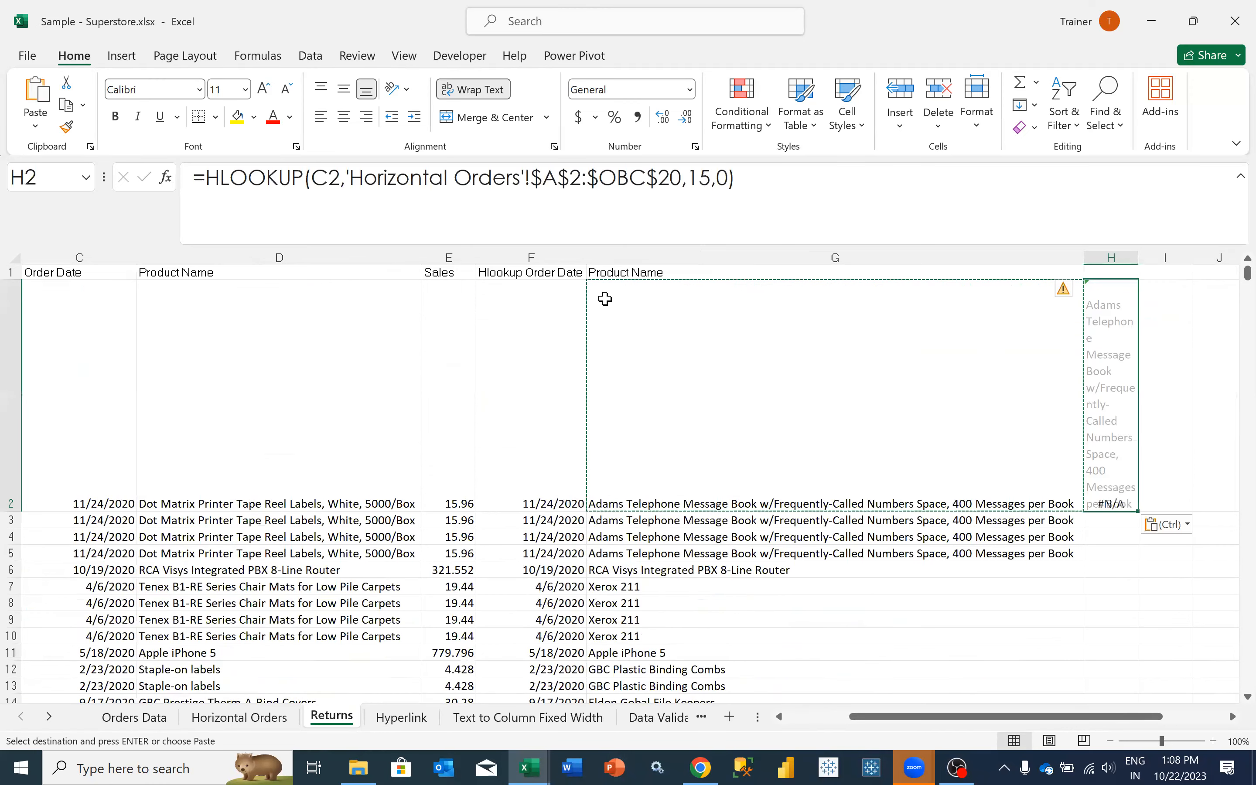
pyautogui.hotkey('ctrl', 'z')
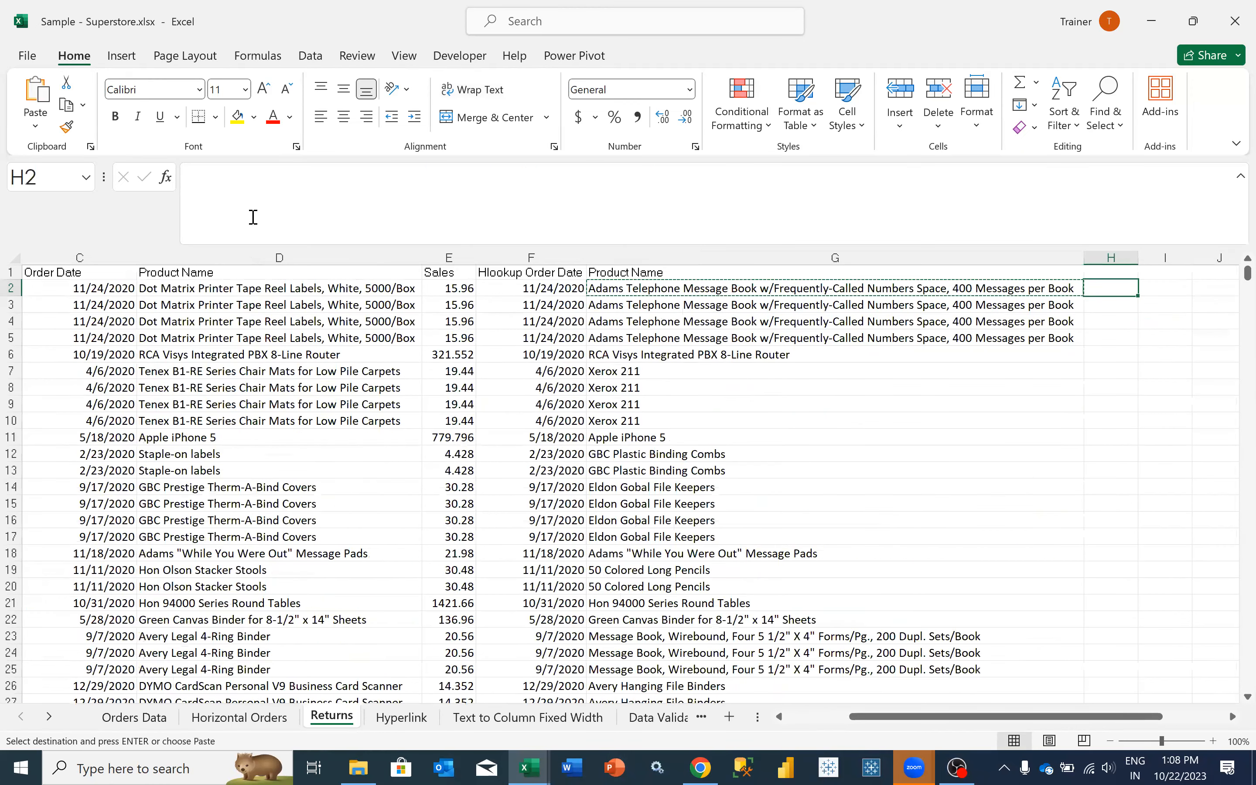
# - Try entering the full HLOOKUP formula text from G2 in H2 and discard the entry
pyautogui.press('Left')
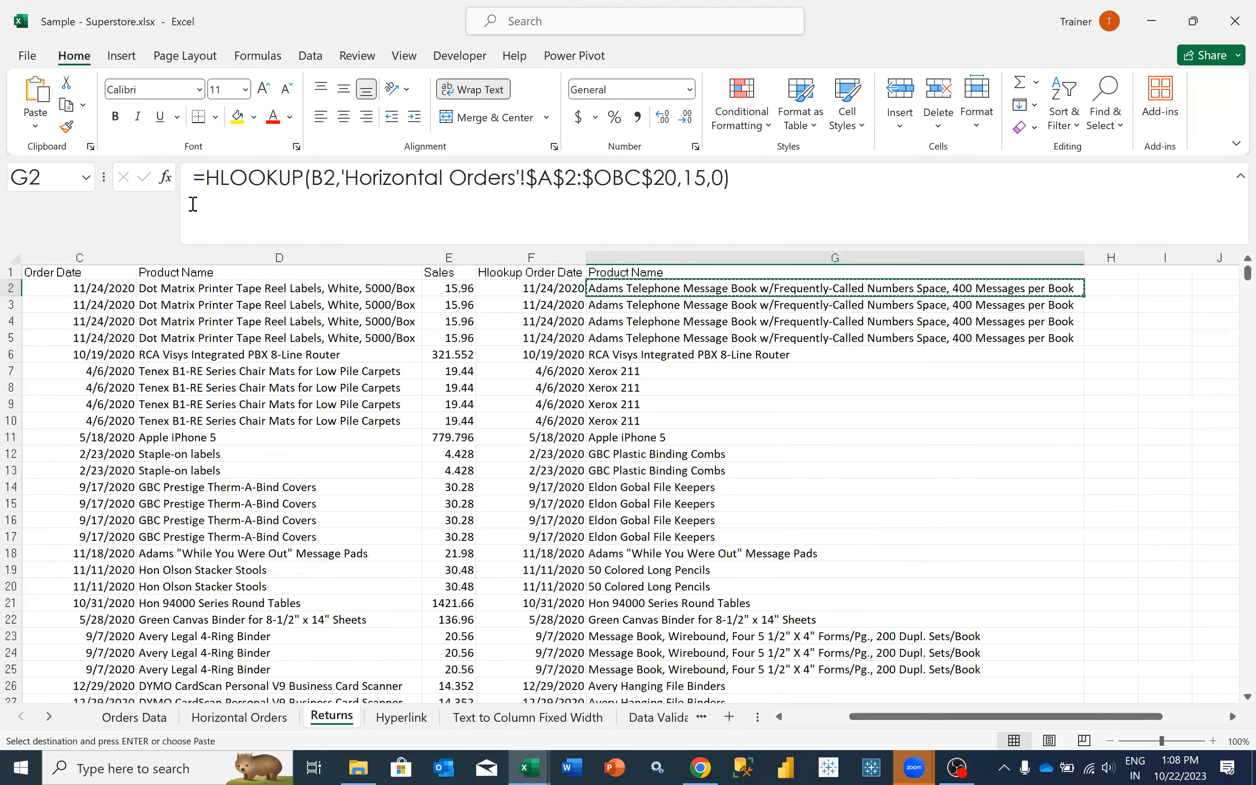
pyautogui.moveTo(193, 204); pyautogui.dragTo(276, 193)
pyautogui.hotkey('ctrl', 'c')
pyautogui.press('Tab')
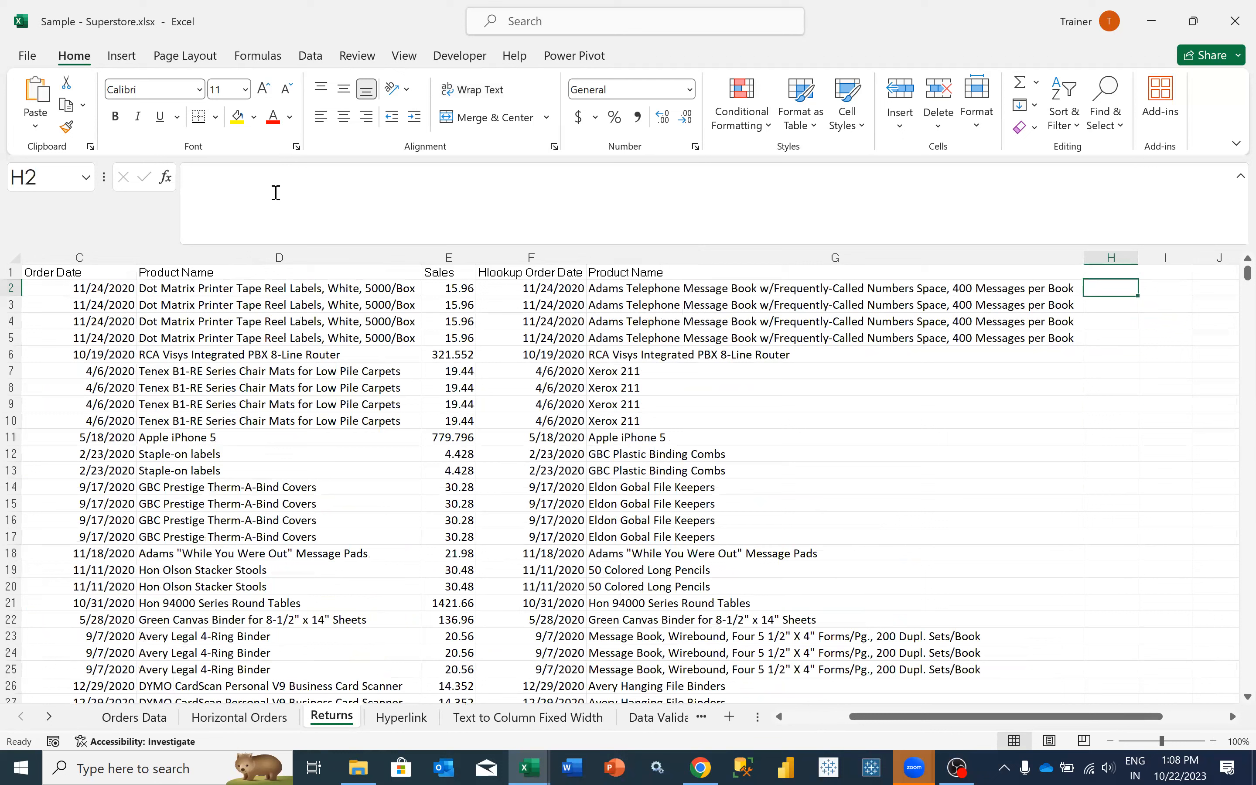
pyautogui.click(275, 193)
pyautogui.hotkey('ctrl', 'v')
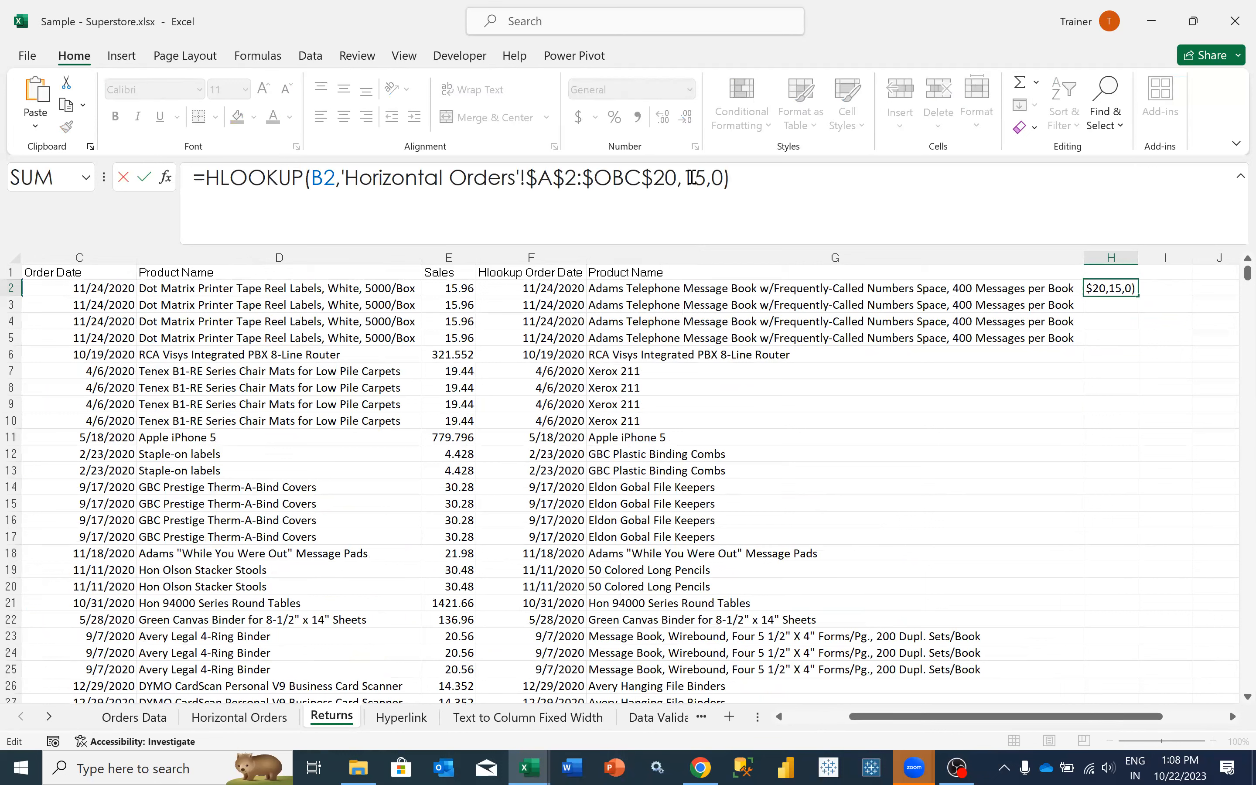
pyautogui.doubleClick(694, 177)
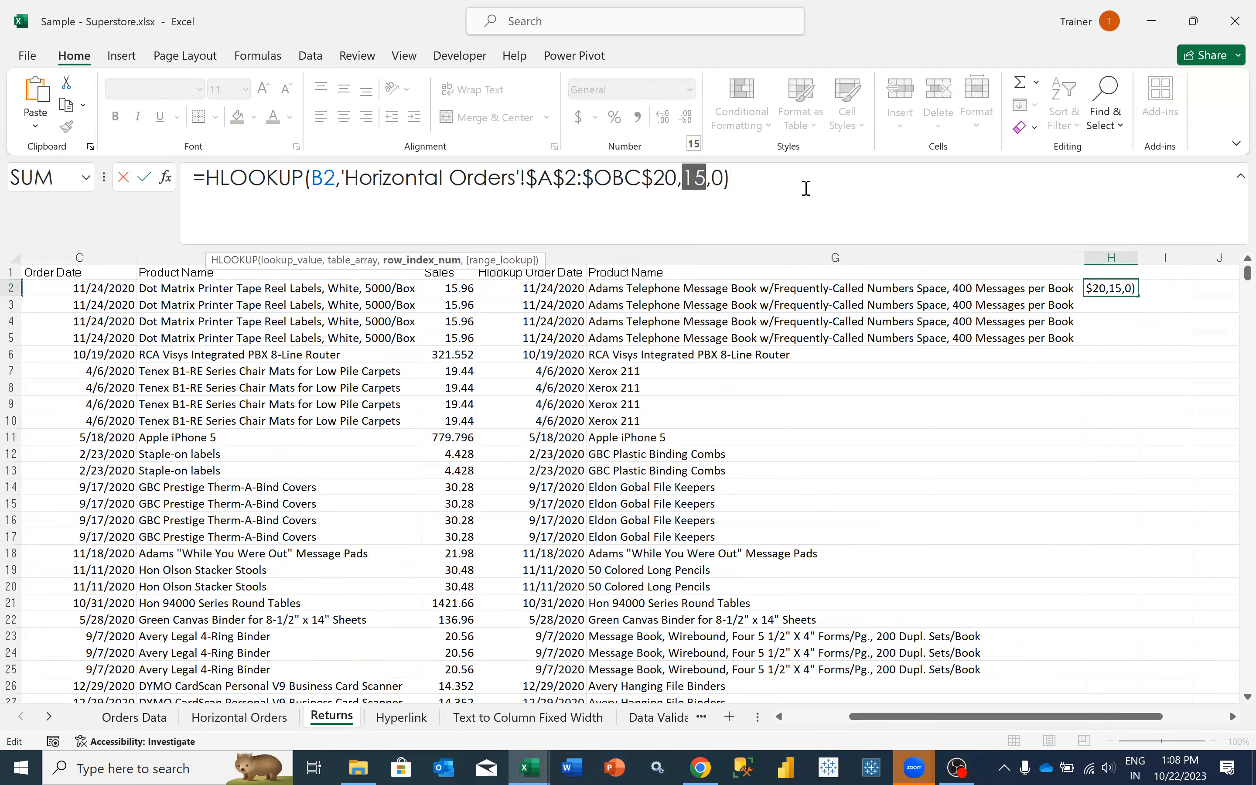
pyautogui.press('End')
pyautogui.hotkey('shift', 'Home')
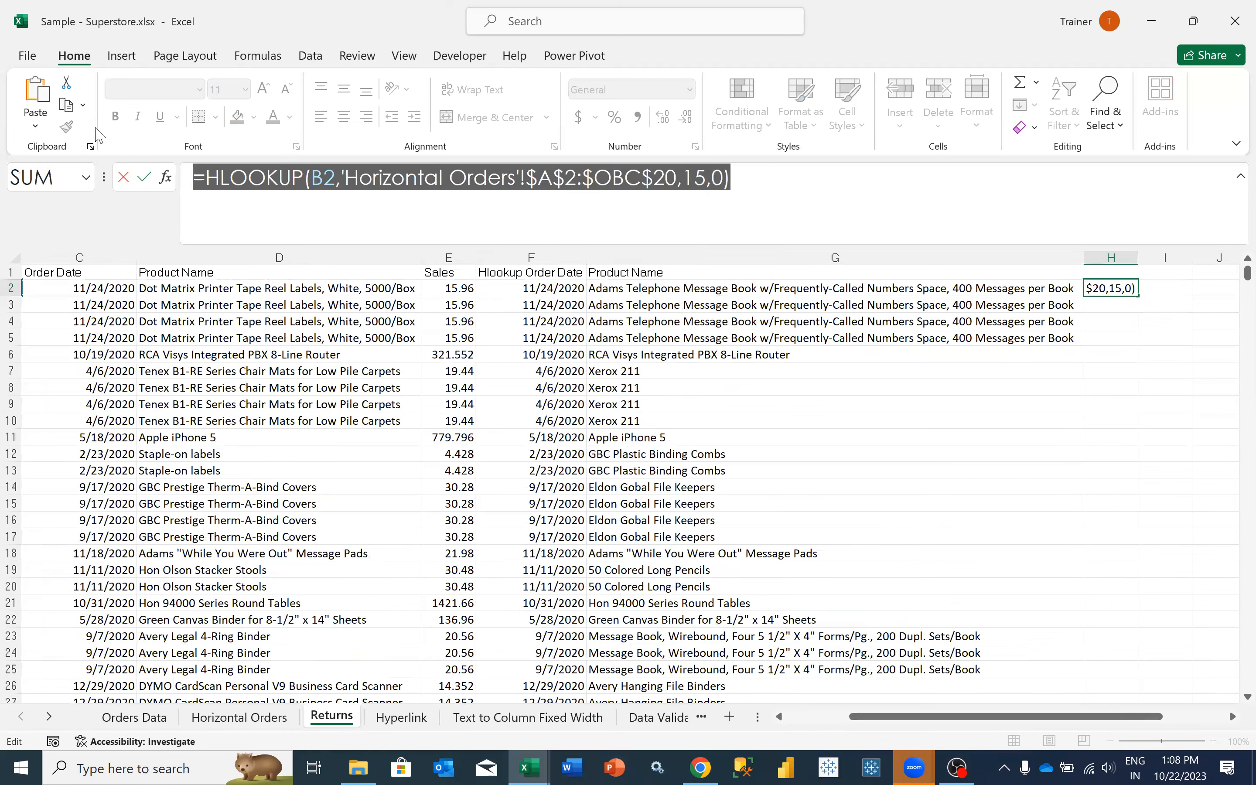
pyautogui.press('BackSpace')
pyautogui.press('Escape')
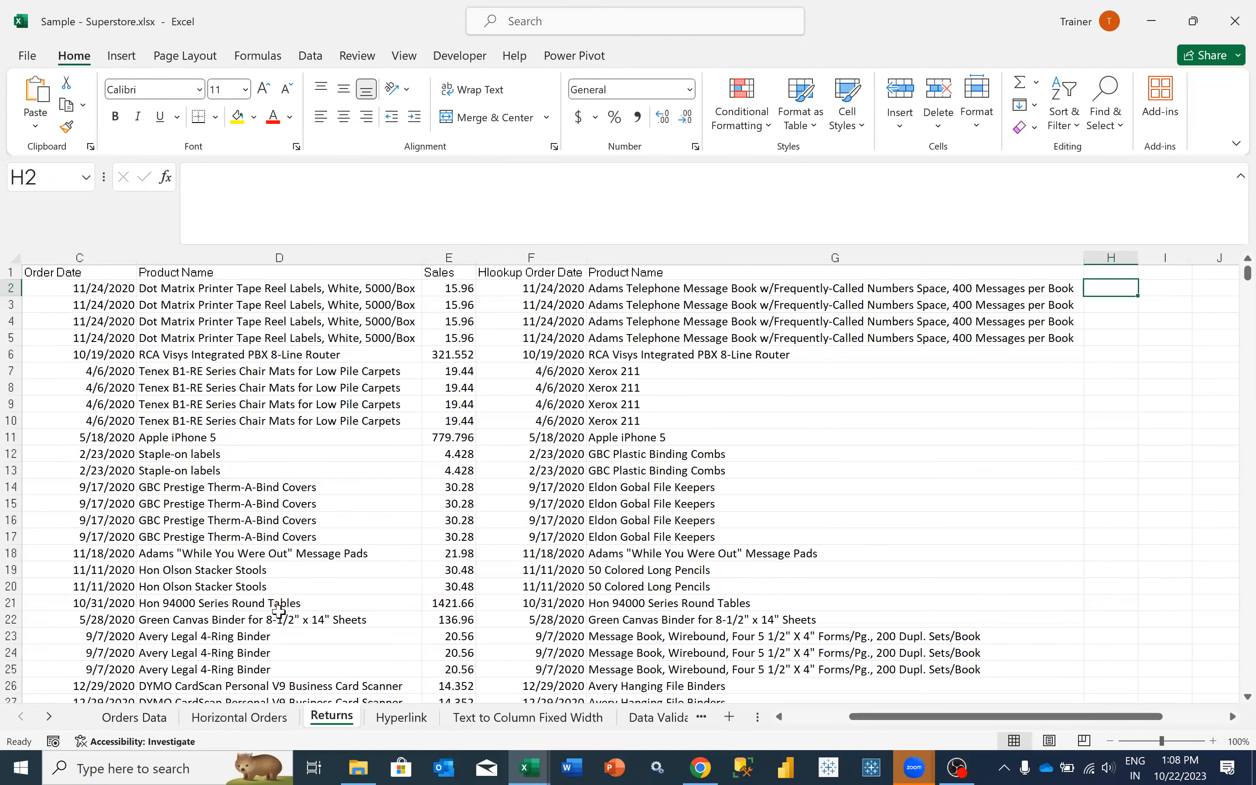
# - Switch to IF_Formula_Workbook-13aug2023.xlsx, stop the OBS stream and close OBS
pyautogui.click(528, 767)
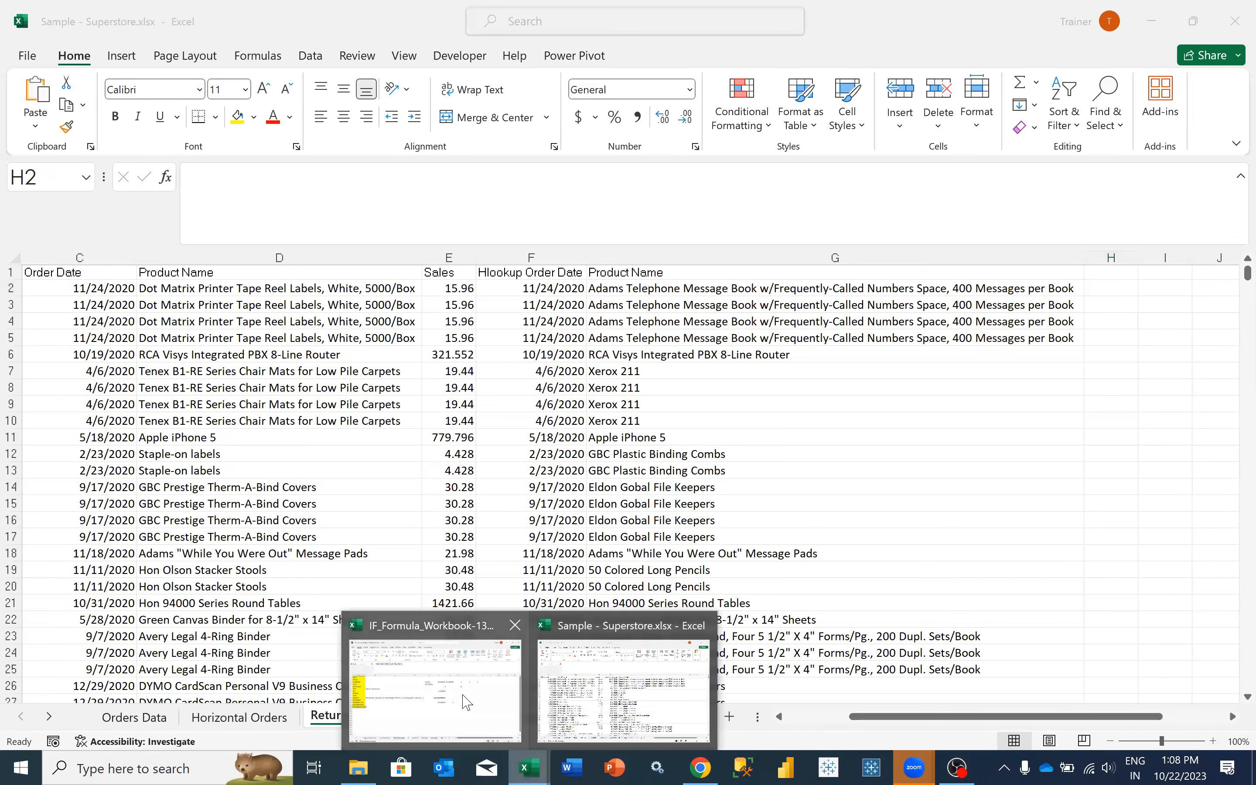
pyautogui.click(459, 689)
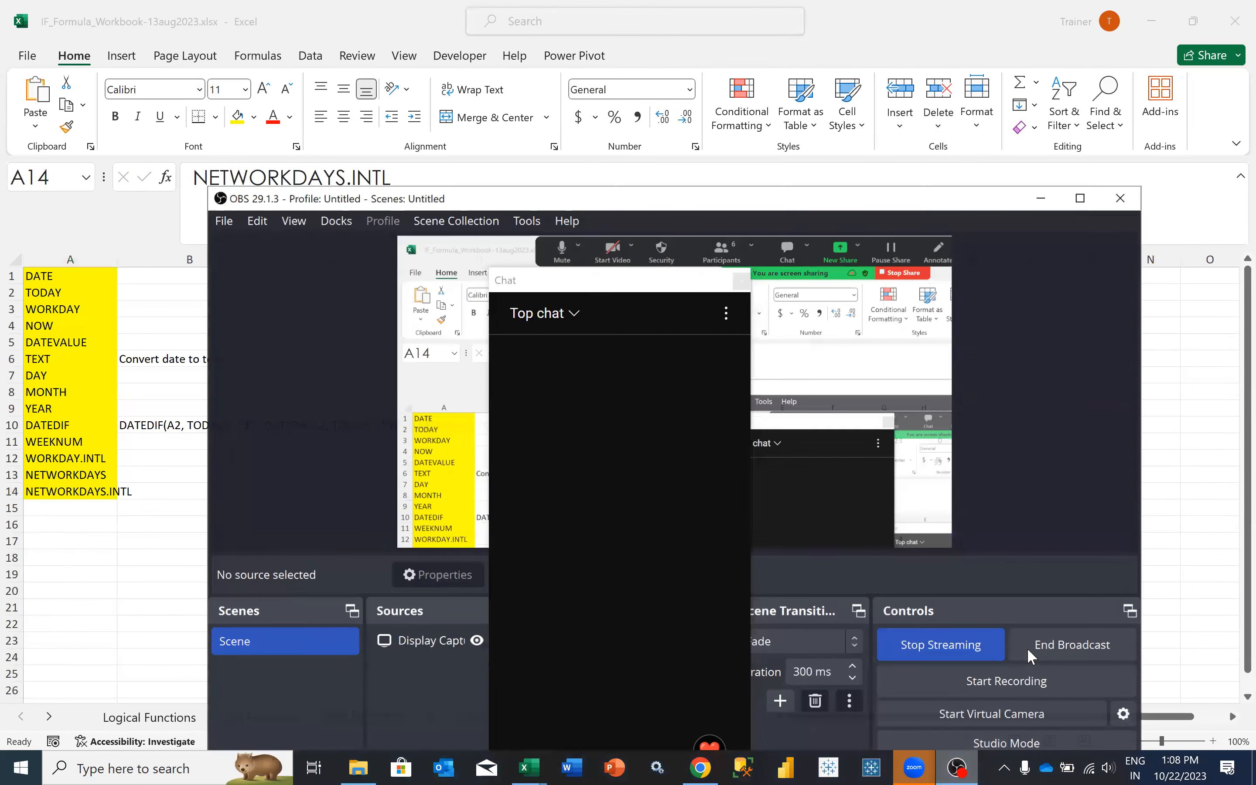
pyautogui.click(1031, 650)
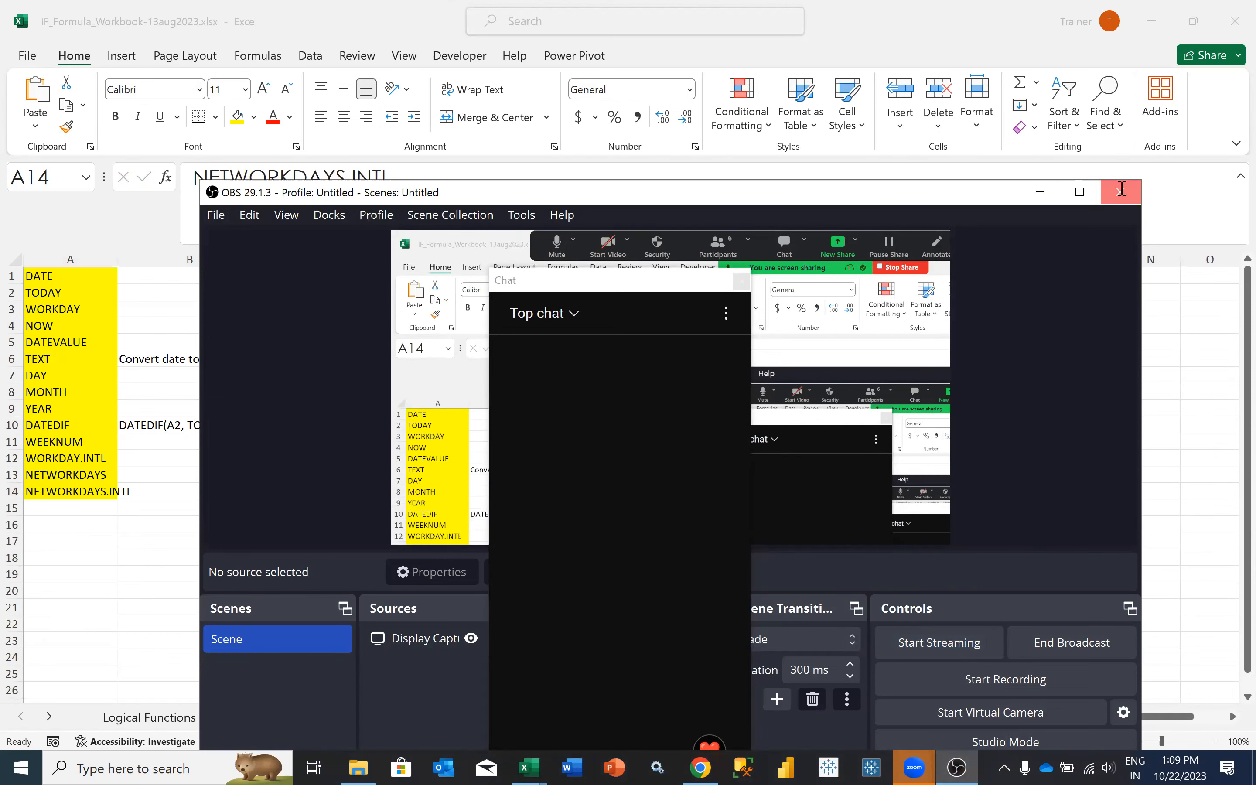
pyautogui.click(1121, 189)
# - Check the list of lookup functions on the LOOKUP sheet, from VLOOKUP and HLOOKUP onwards
pyautogui.click(280, 525)
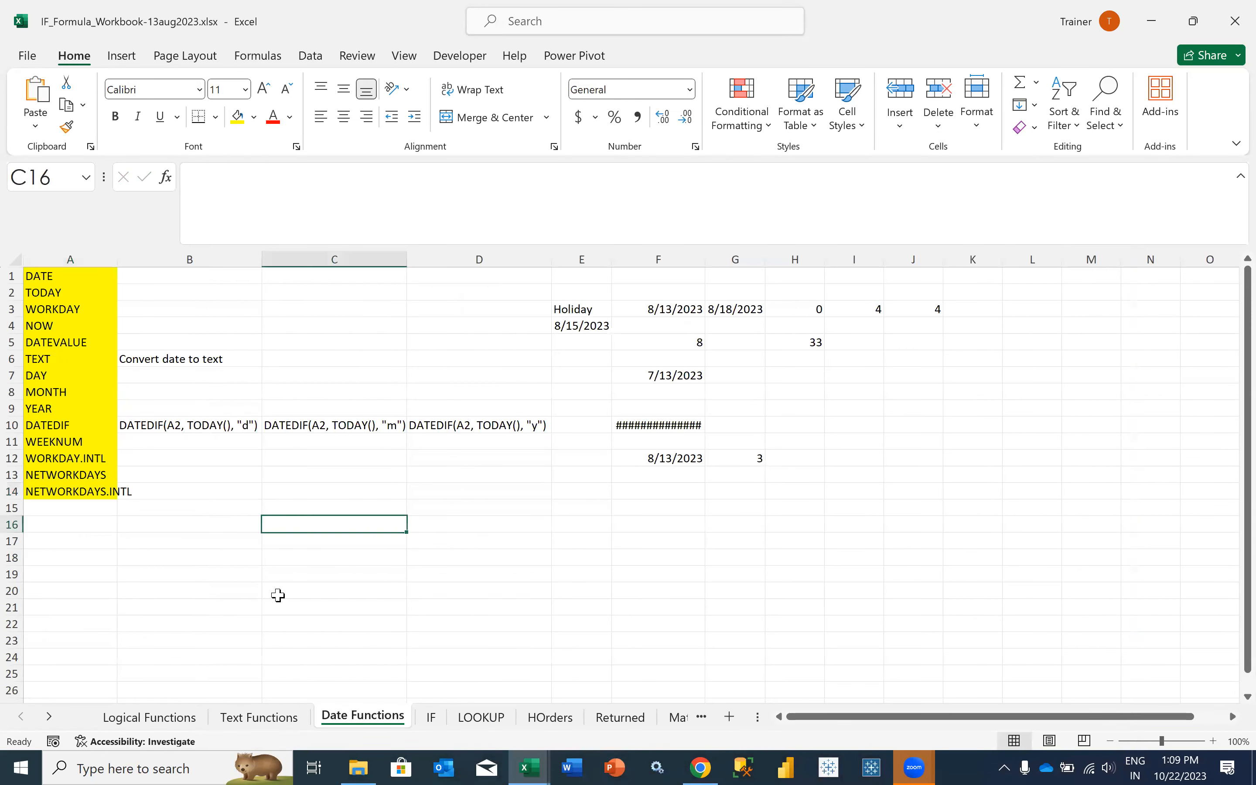
pyautogui.click(473, 718)
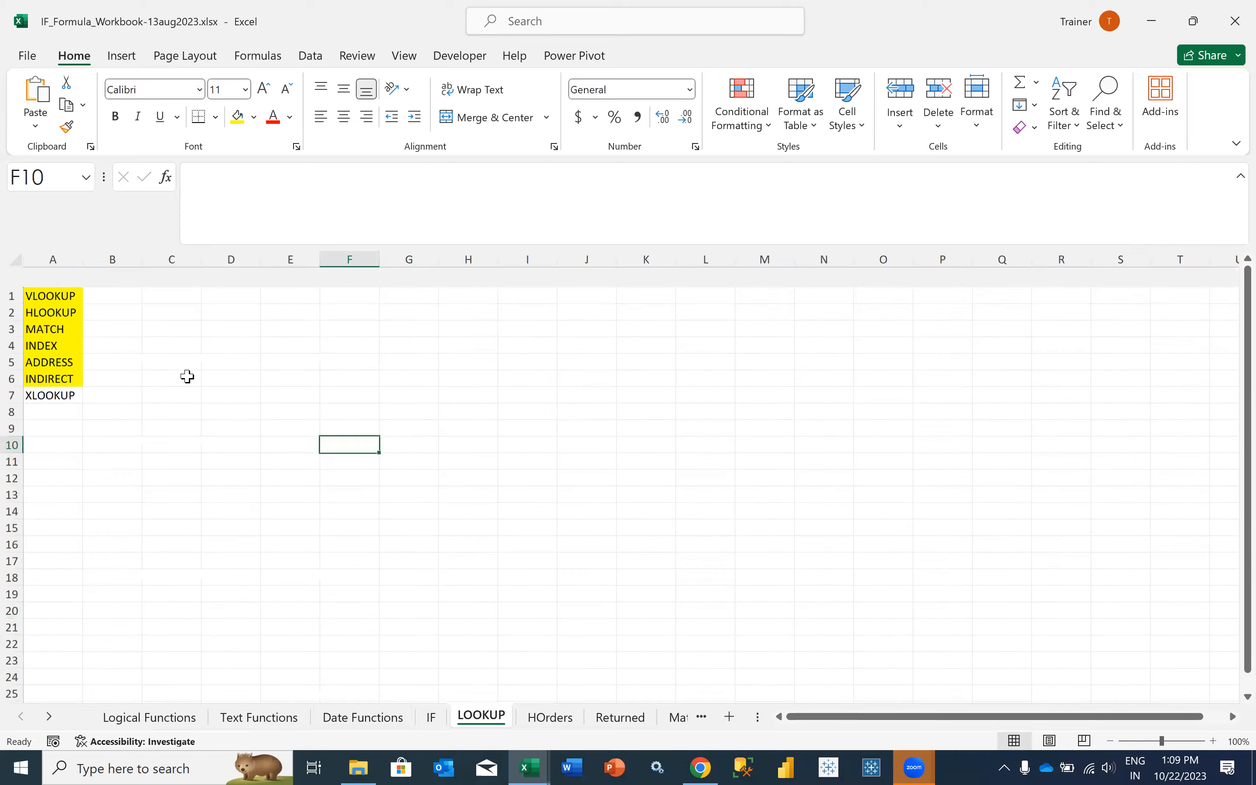
pyautogui.click(74, 293)
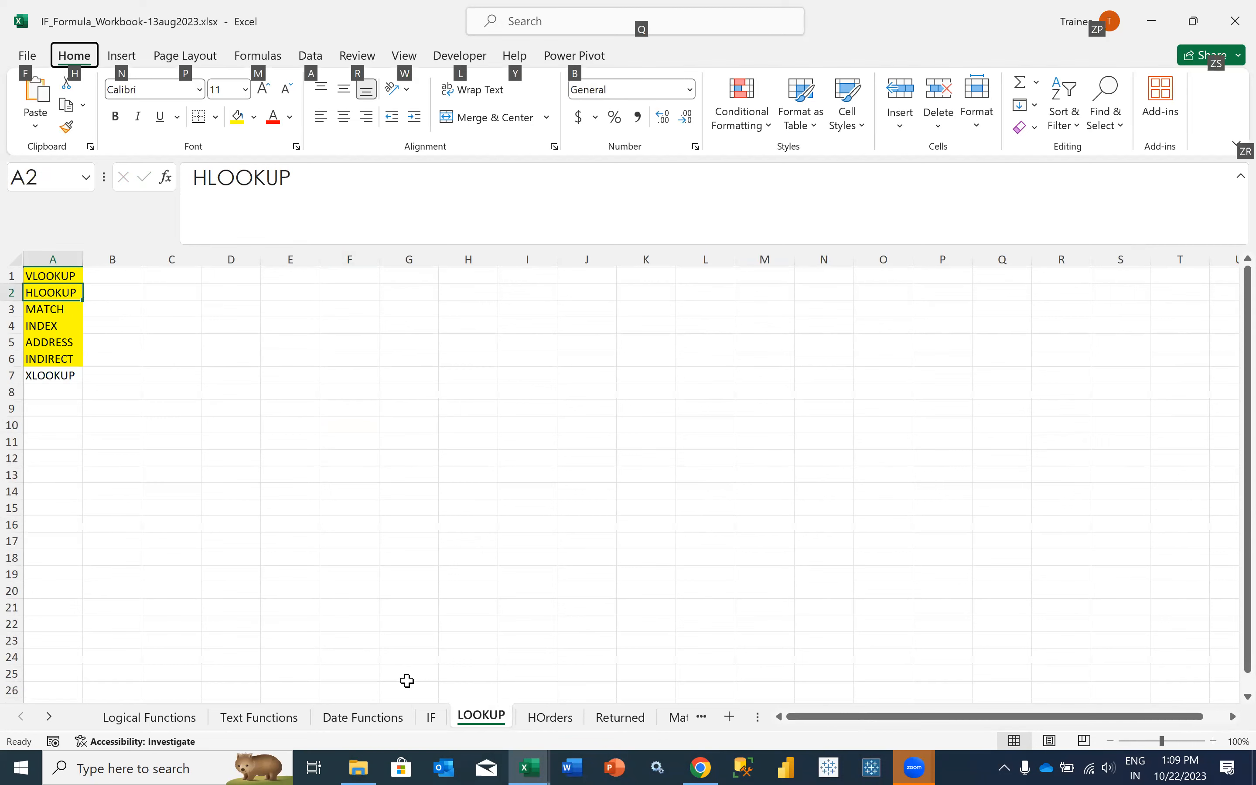
# - Return to the Sample - Superstore workbook and begin a MATCH formula in H2 of Returns with B2 as the lookup value
pyautogui.hotkey('alt', 'Tab')
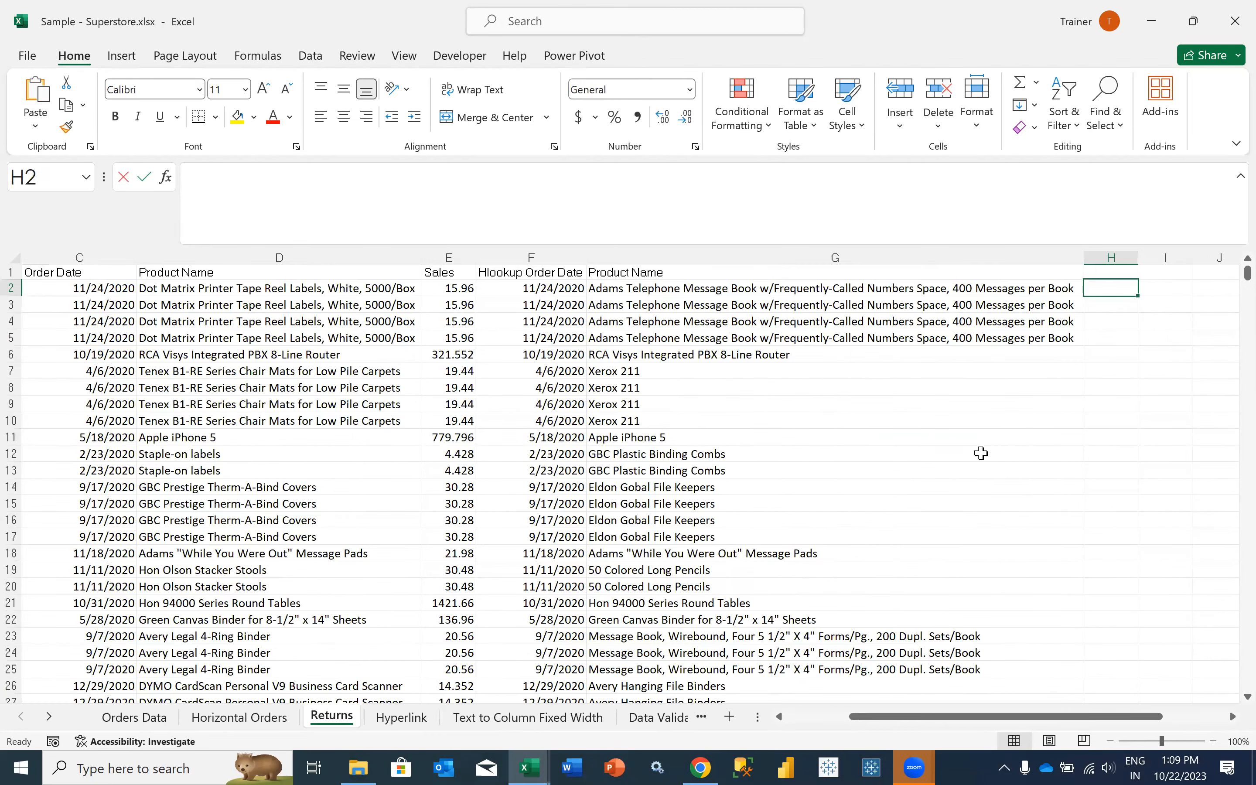
pyautogui.write('=MATC')
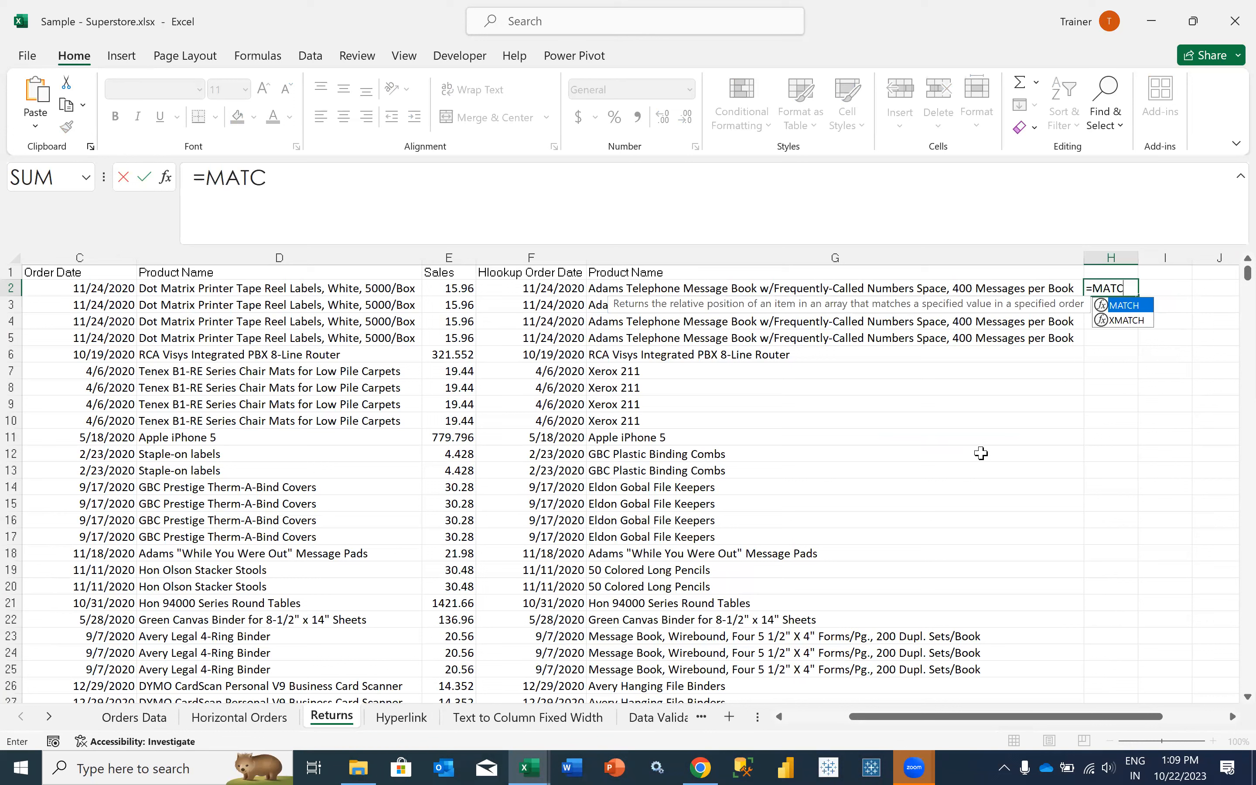
pyautogui.write('H(')
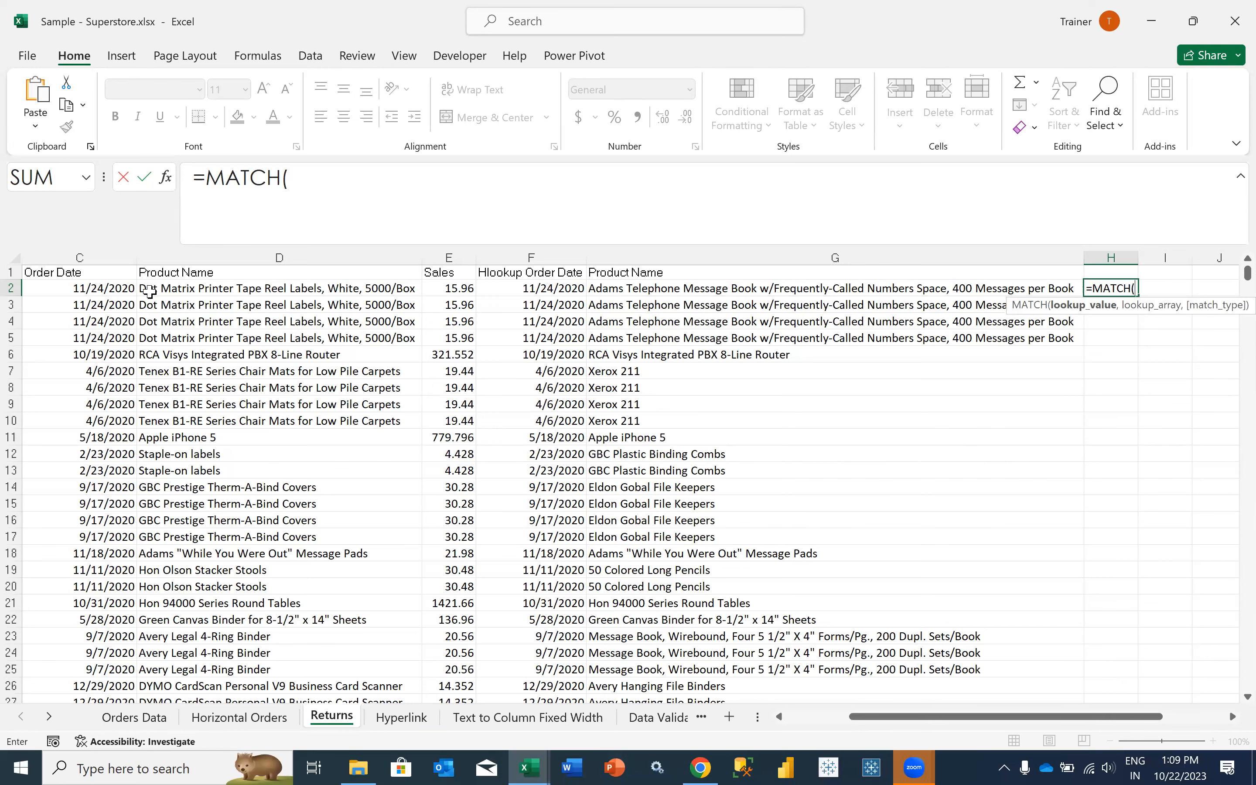
pyautogui.hscroll(-1, 159, 275)
pyautogui.hscroll(-1, 322, 509)
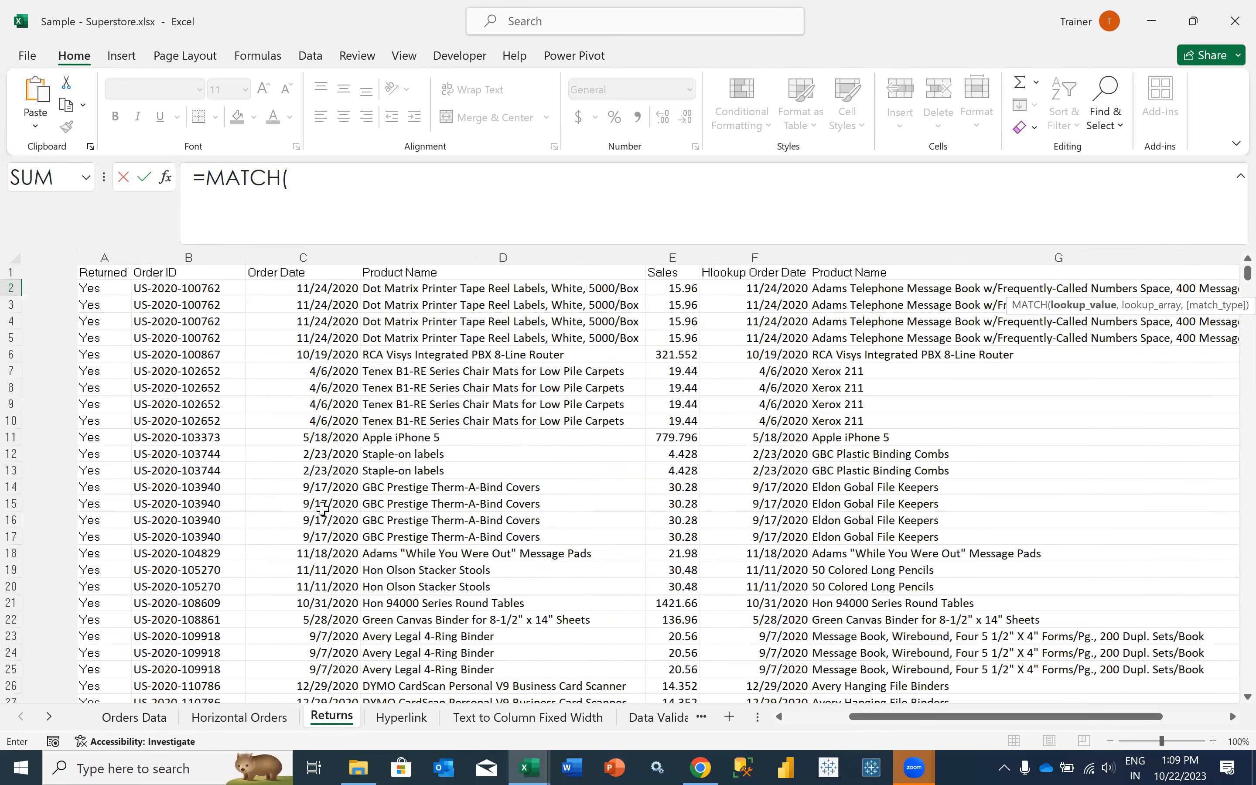
pyautogui.hscroll(-1, 291, 509)
pyautogui.click(130, 288)
pyautogui.write(',')
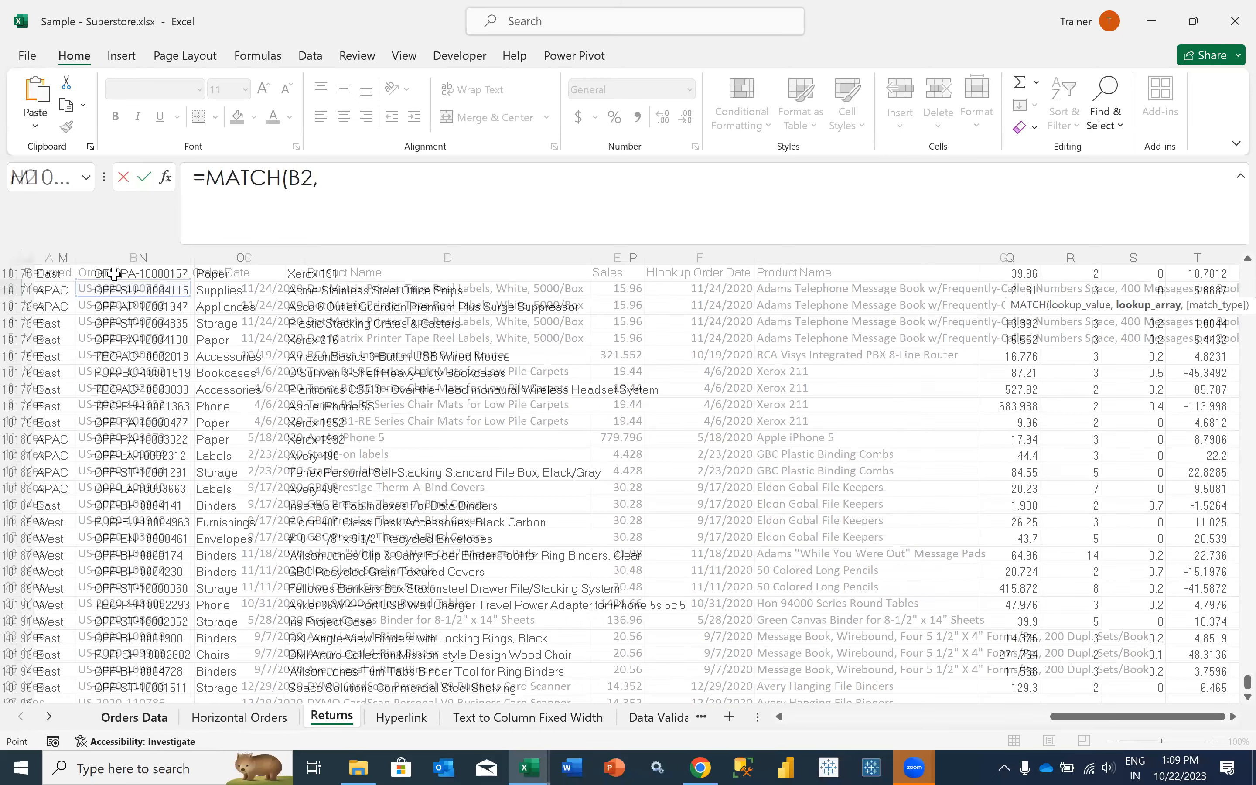
# - Set the MATCH lookup array to the absolute Order ID range $B$2:$B$10195 on Orders Data
pyautogui.press('Right')
pyautogui.hotkey('ctrl', 'shift', 'Up')
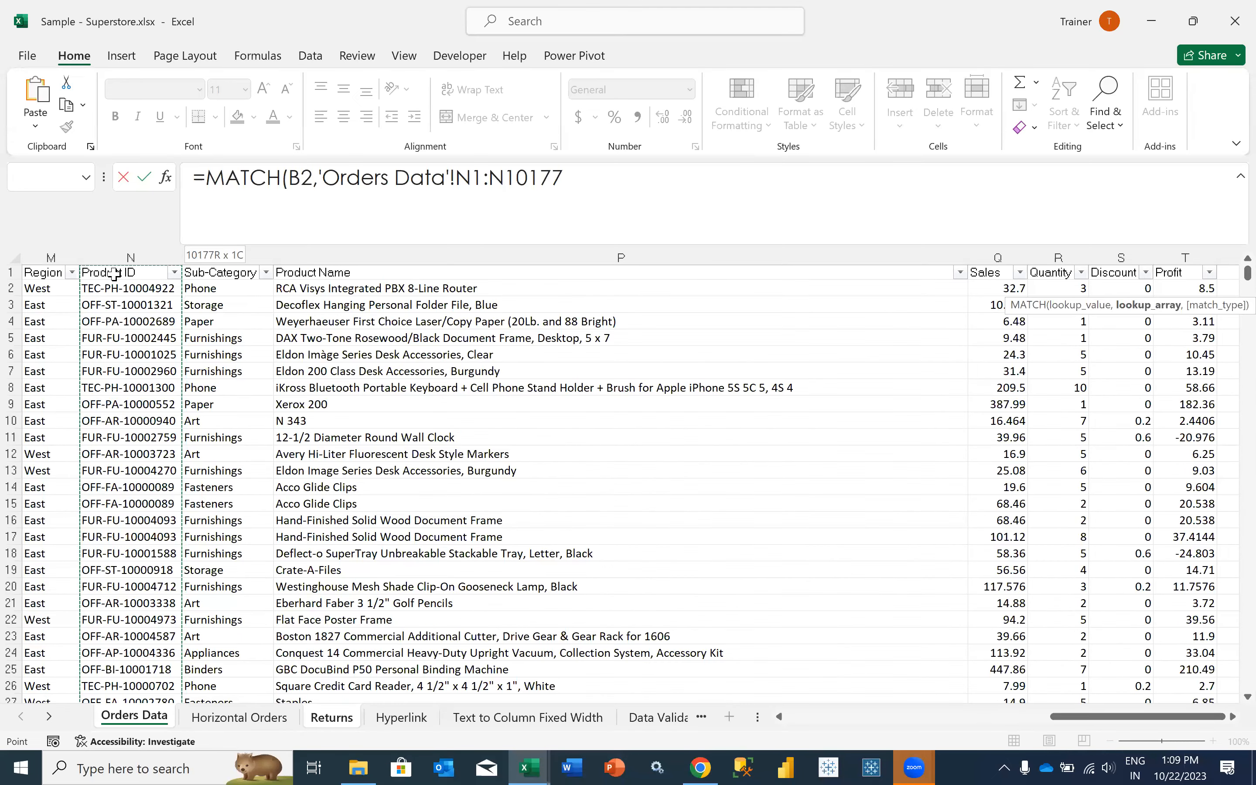
pyautogui.press('Left')
pyautogui.press('Left')
pyautogui.hotkey('ctrl', 'Left')
pyautogui.press('Right')
pyautogui.press('Down')
pyautogui.hotkey('ctrl', 'shift', 'Down')
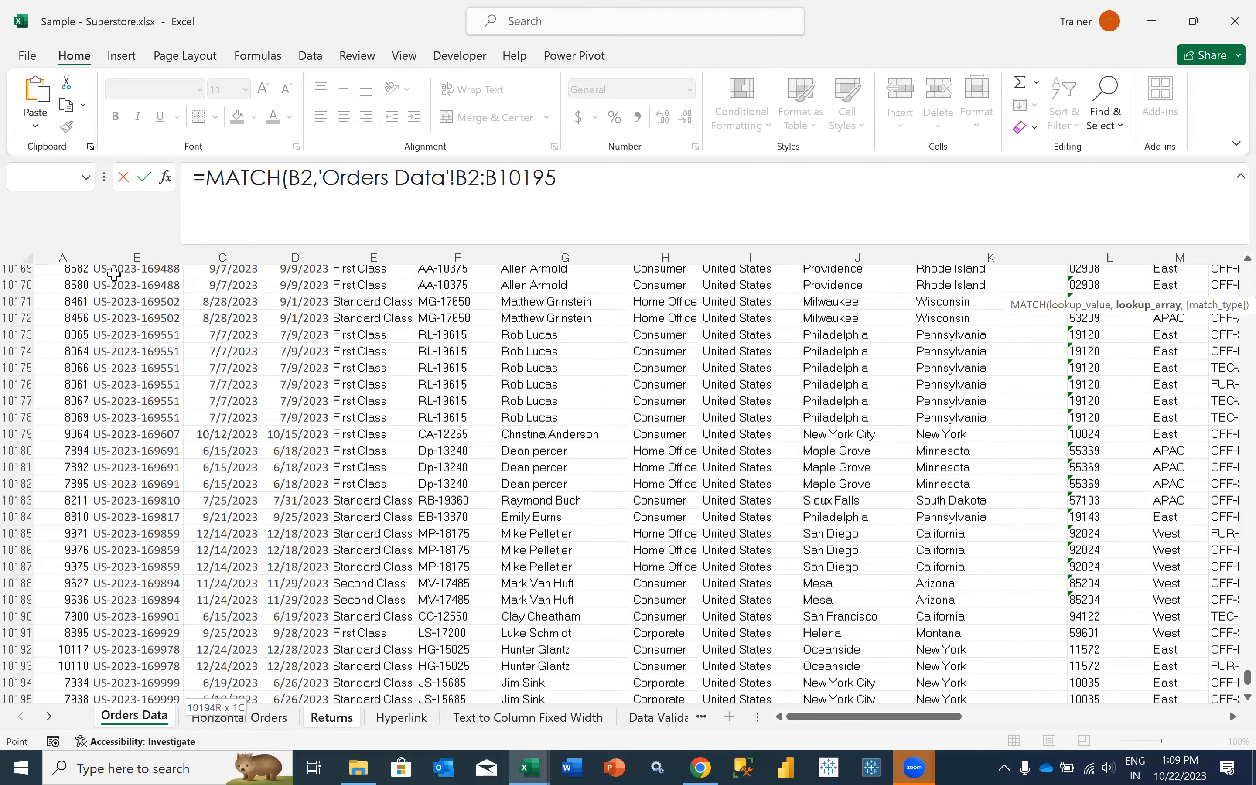
pyautogui.press('F4')
# - Complete the H2 MATCH formula with match type 0 as its third argument
pyautogui.write(',0')
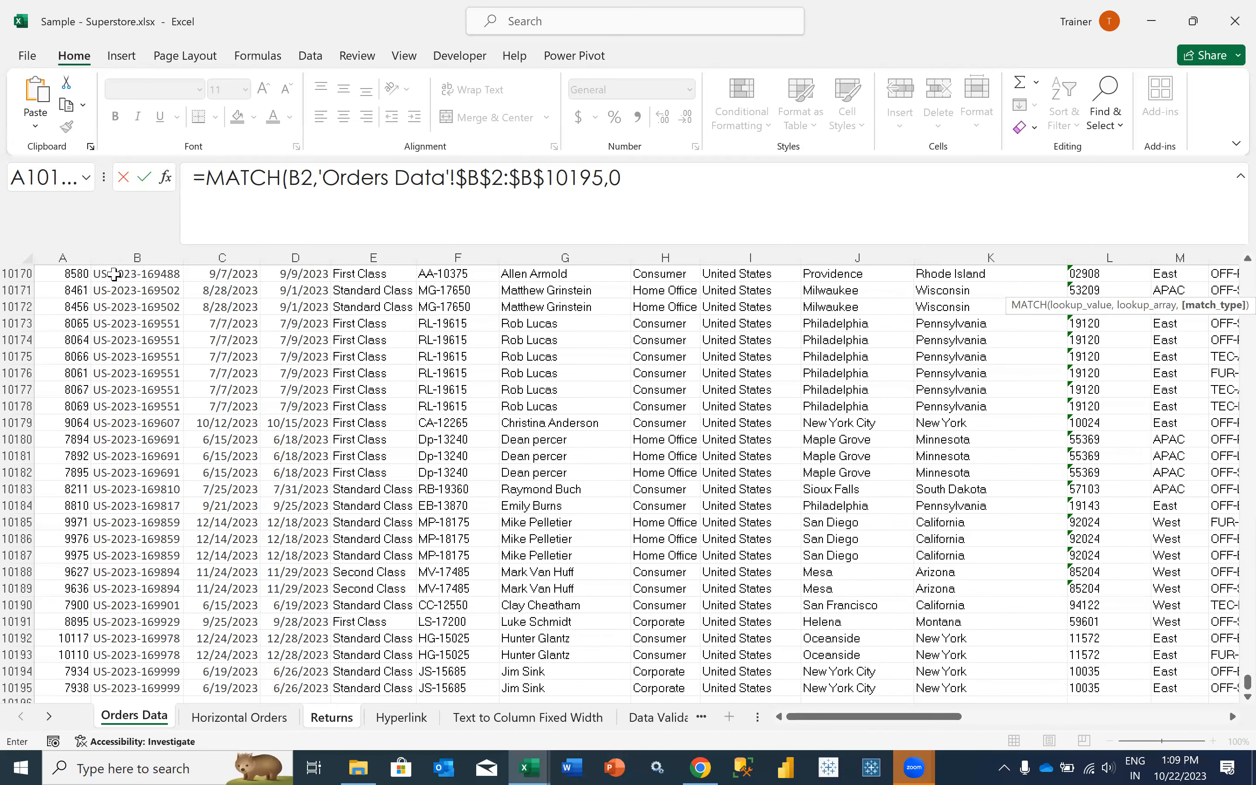
pyautogui.press('BackSpace')
pyautogui.press('BackSpace')
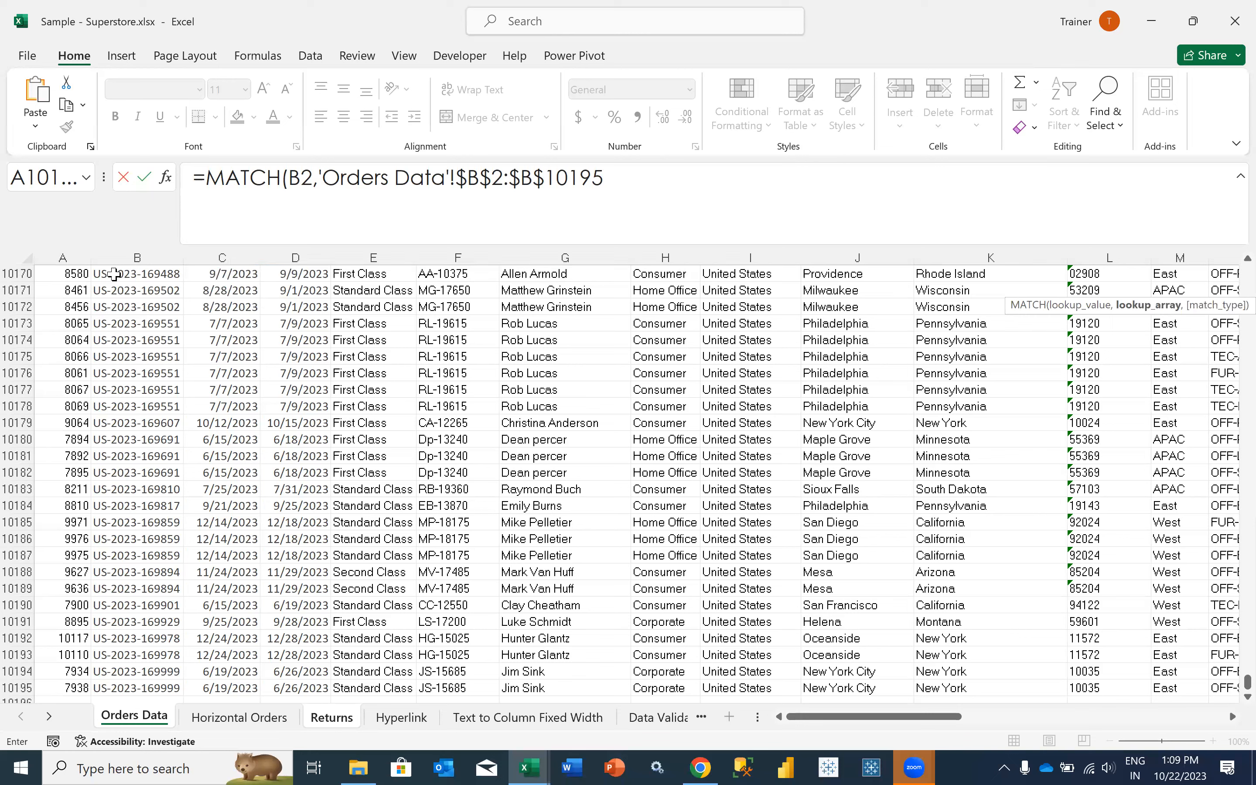
pyautogui.write(',')
pyautogui.click(115, 274)
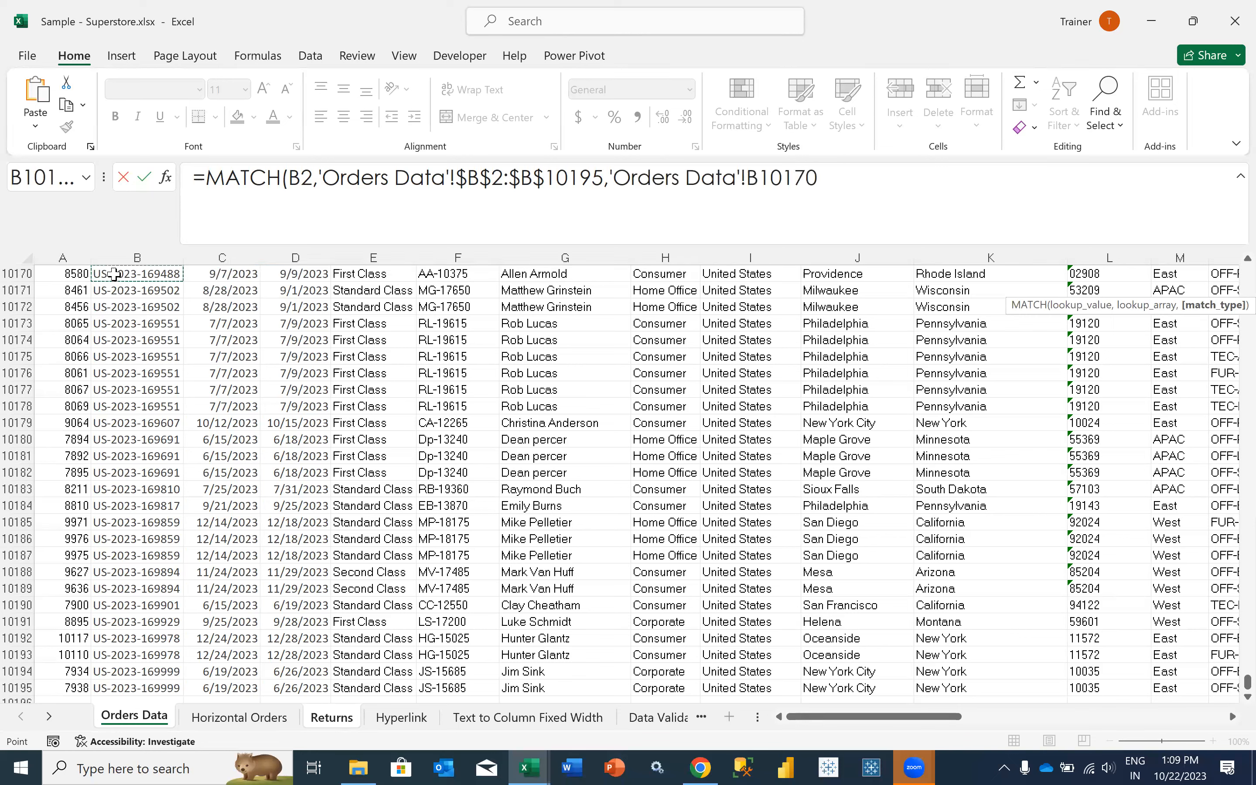
pyautogui.moveTo(614, 178); pyautogui.dragTo(866, 204)
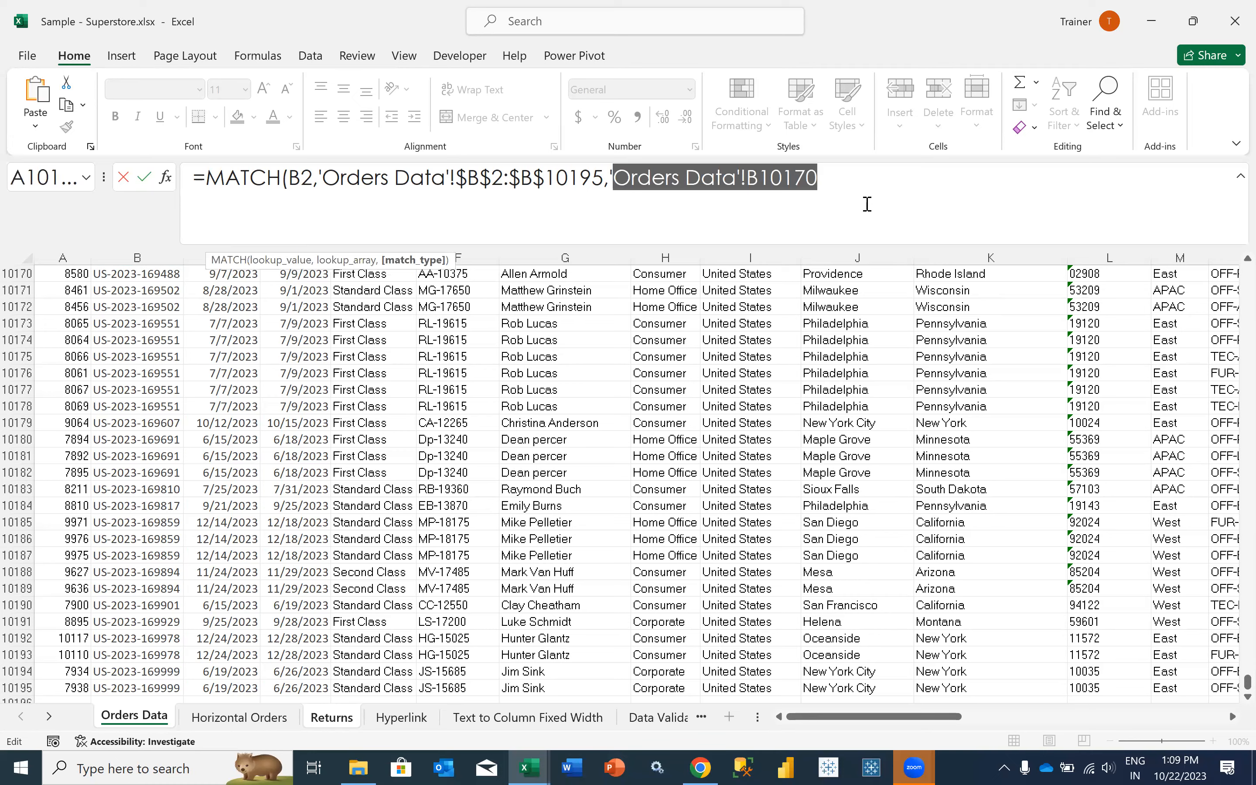
pyautogui.press('BackSpace')
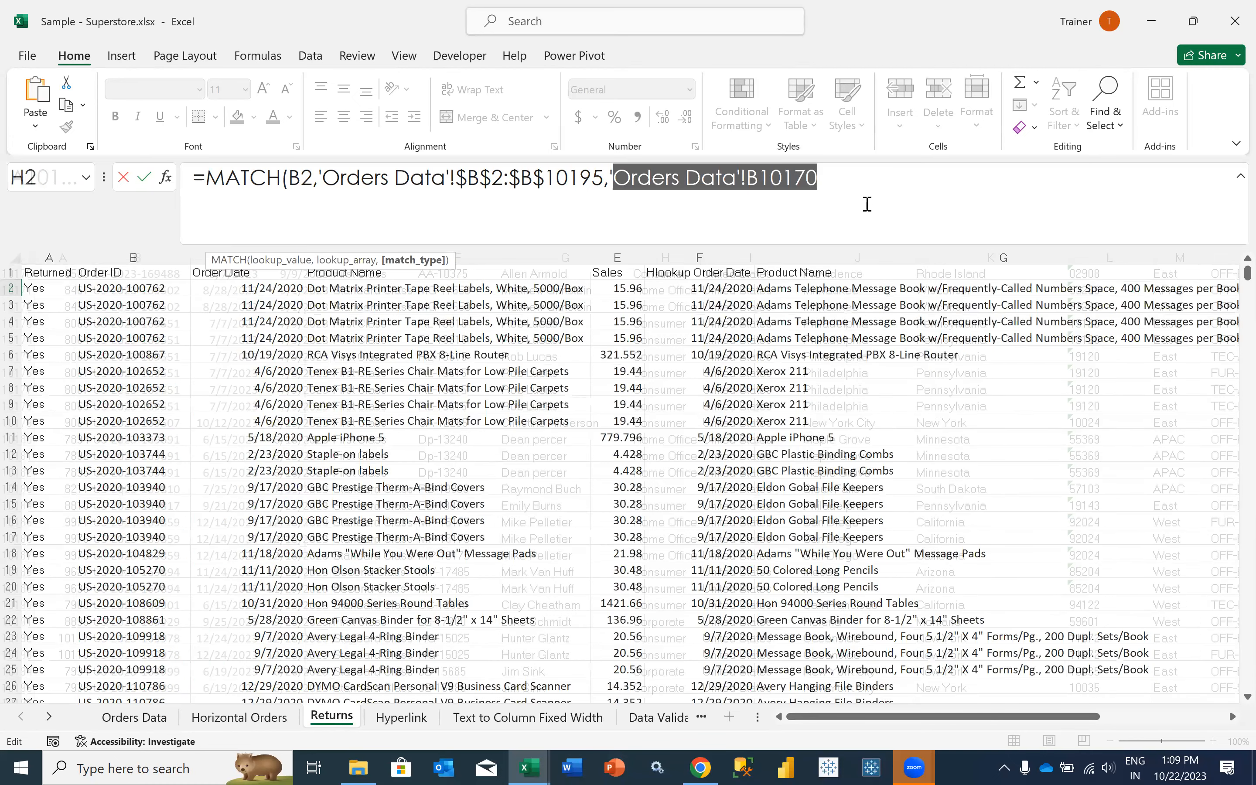
pyautogui.write('0')
pyautogui.press('Tab')
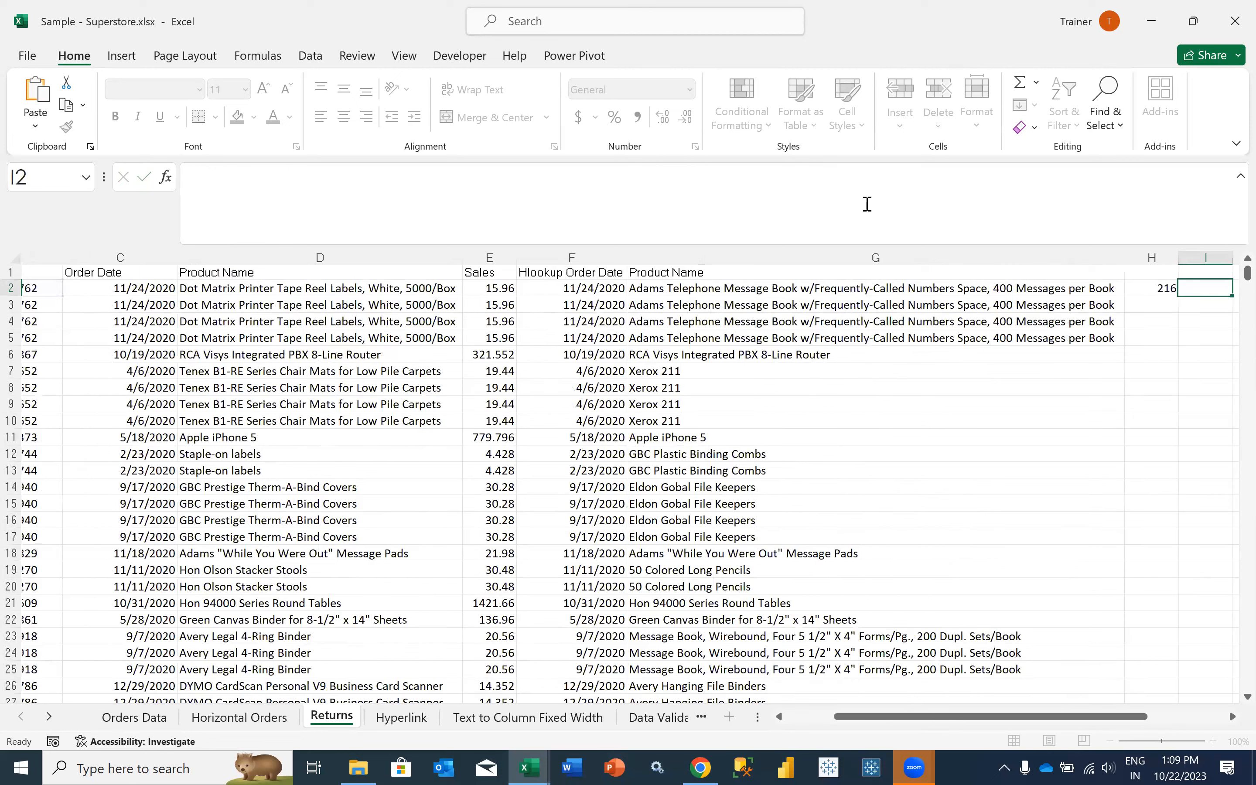
# - Find the order ID from B2 of Returns on the Orders Data sheet to check the MATCH position
pyautogui.press('Left')
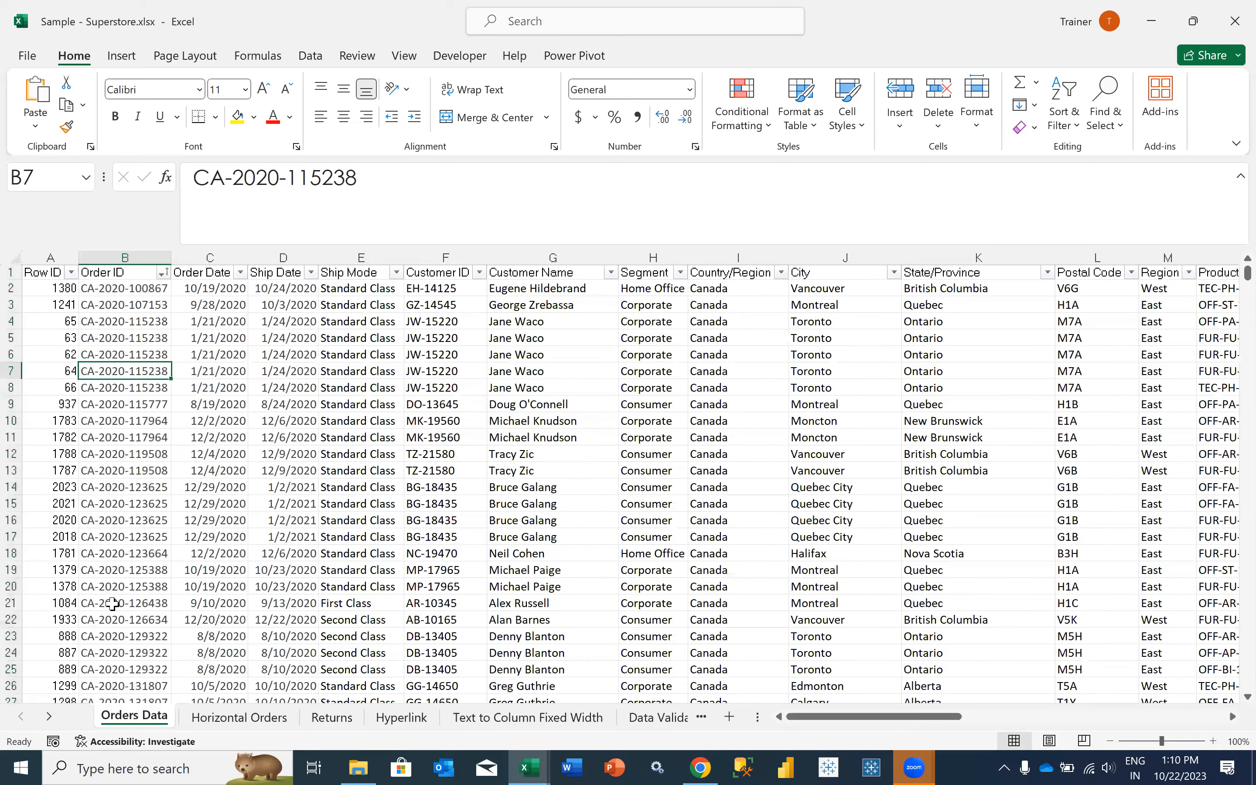
pyautogui.hotkey('ctrl', 'f')
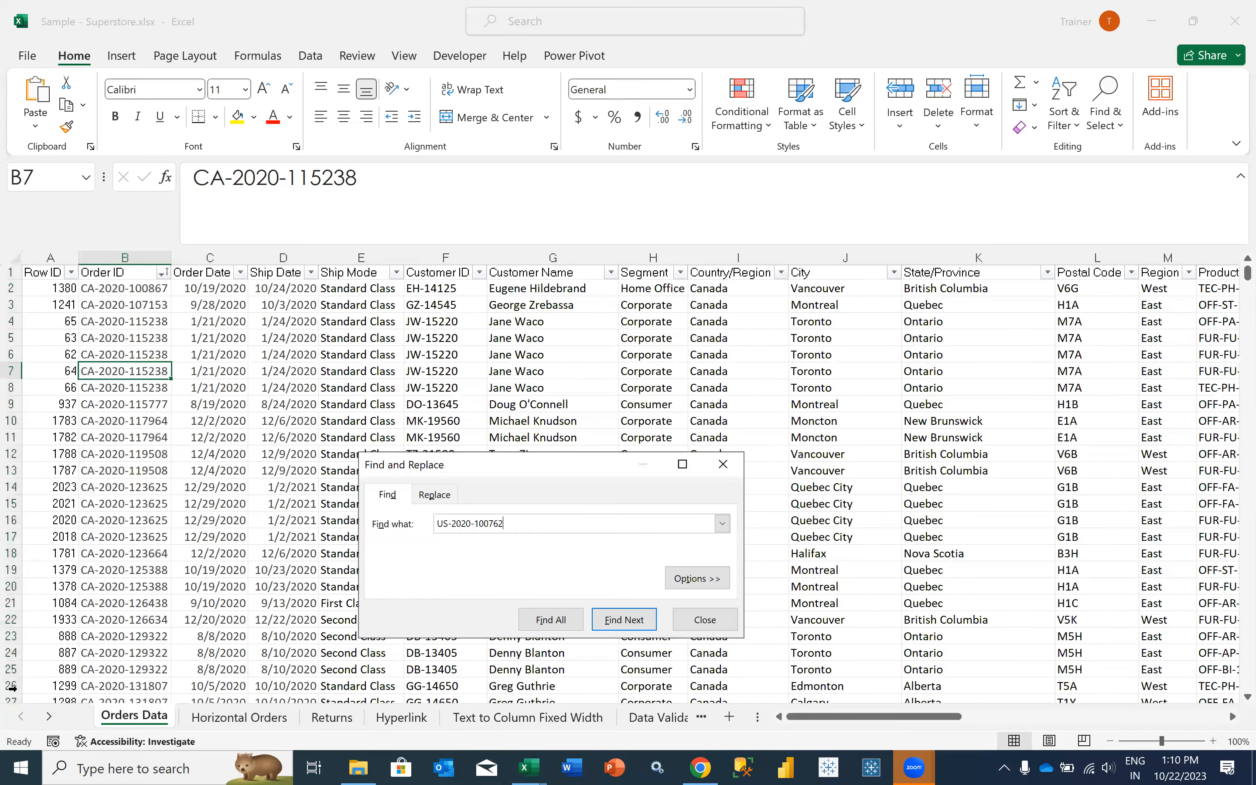
pyautogui.press('Return')
pyautogui.press('Escape')
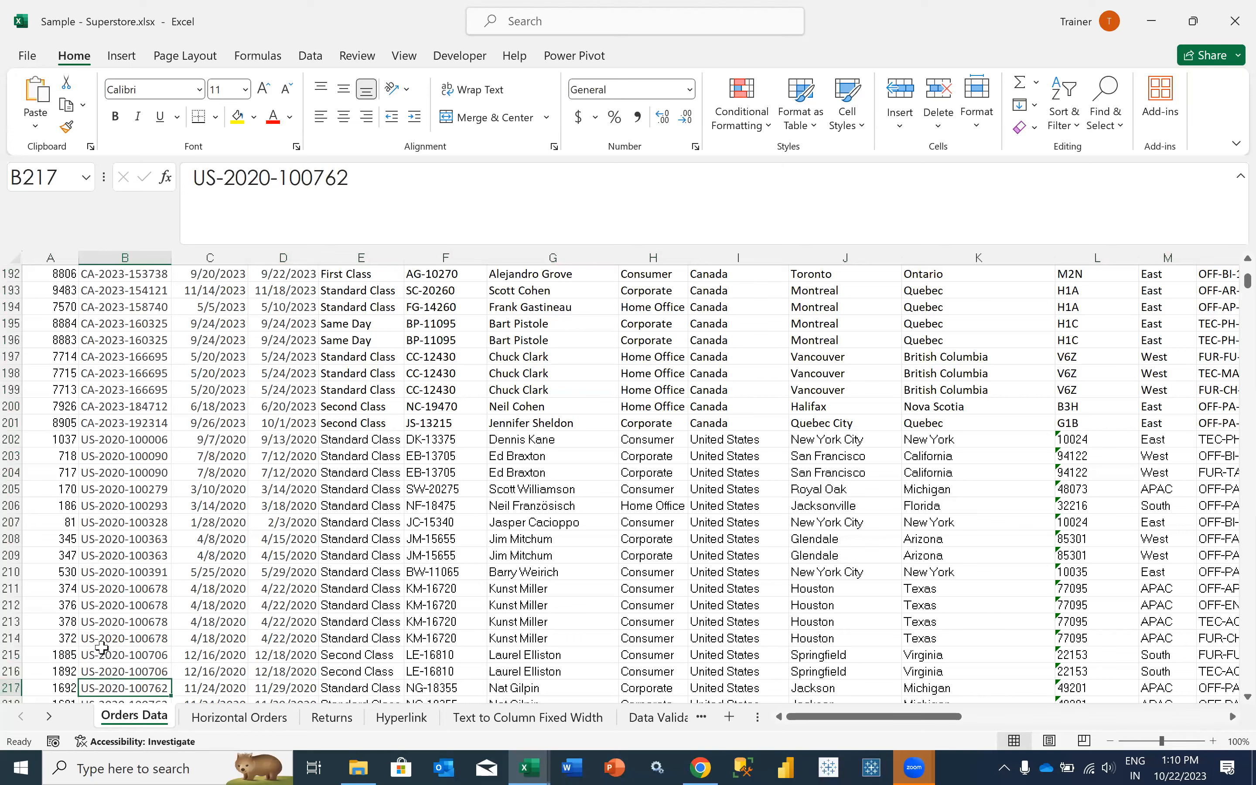
# - Compare the matched order ID's row in the Order ID column of Orders Data with the MATCH position in H2 of Returns
pyautogui.scroll(-2, 102, 647)
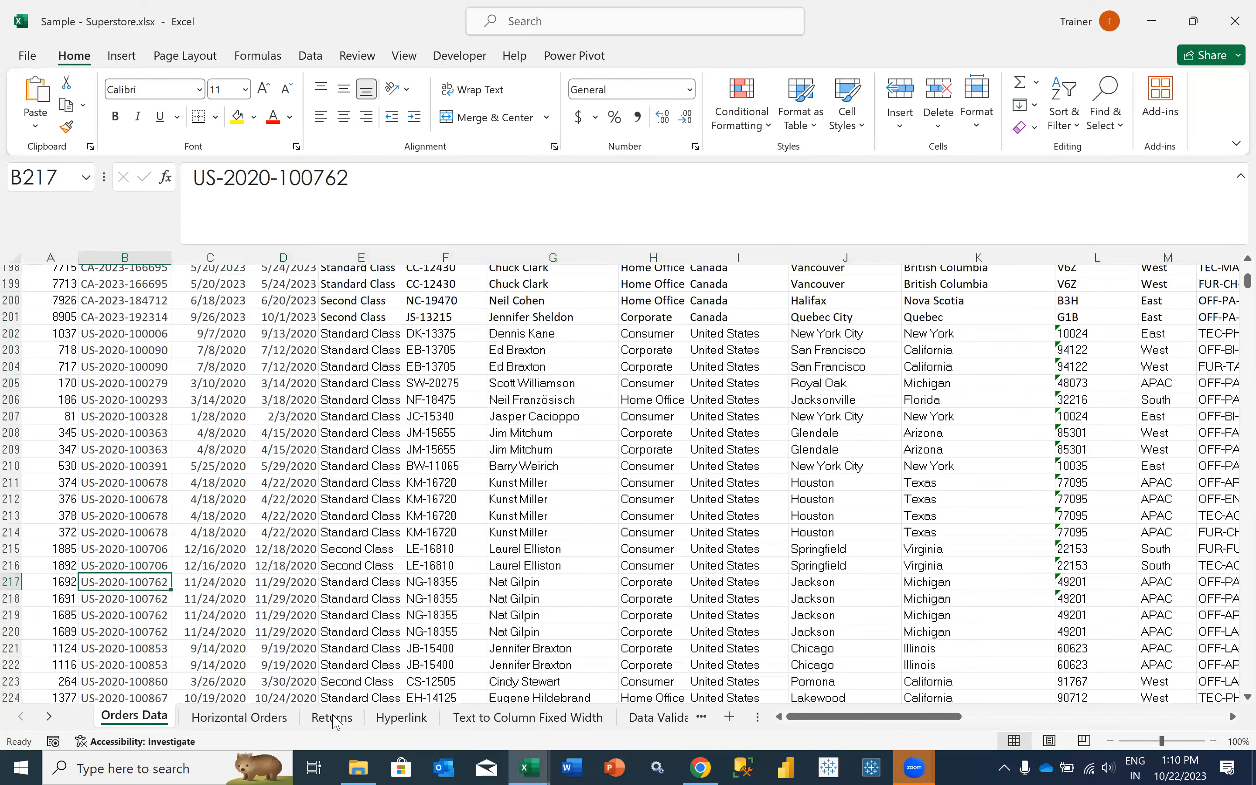
pyautogui.scroll(-1, 440, 604)
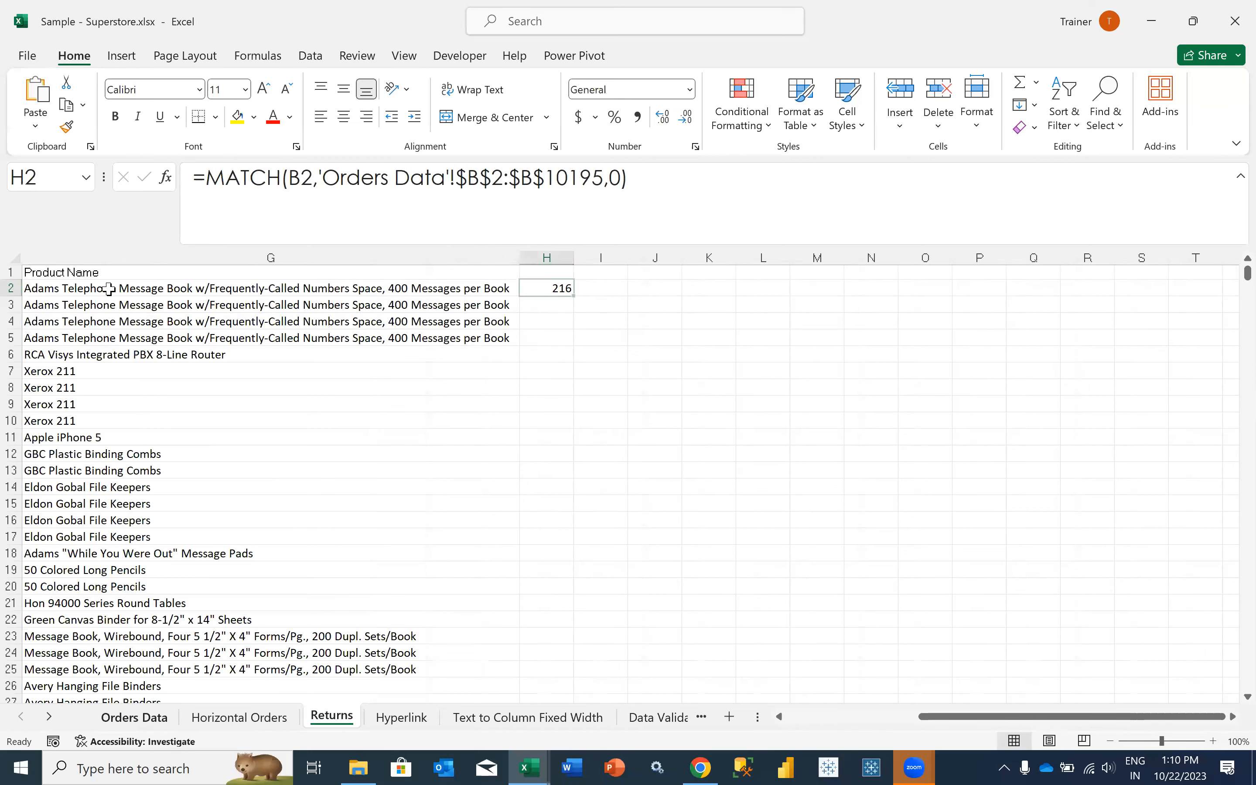
pyautogui.hotkey('ctrl', 'pageup')
pyautogui.hotkey('ctrl', 'pageup')
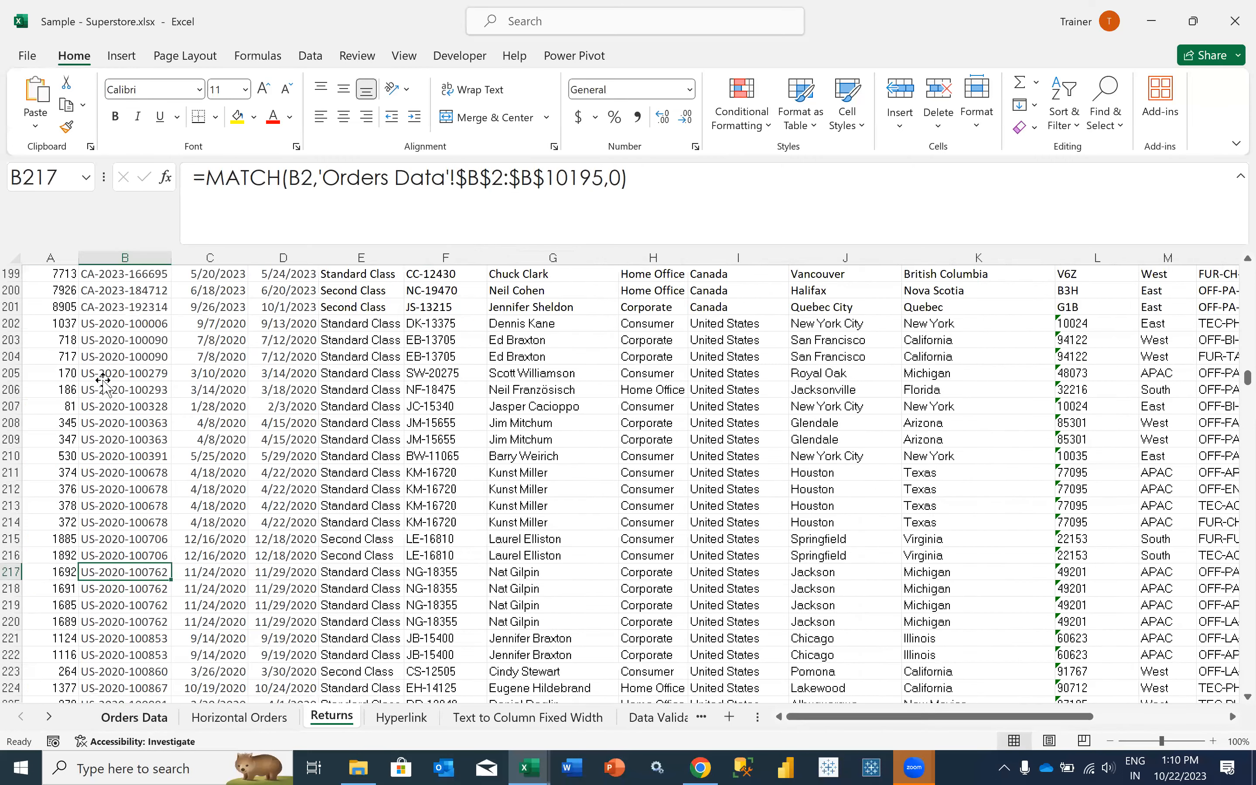
pyautogui.moveTo(103, 290); pyautogui.dragTo(103, 379)
pyautogui.scroll(5, 103, 381)
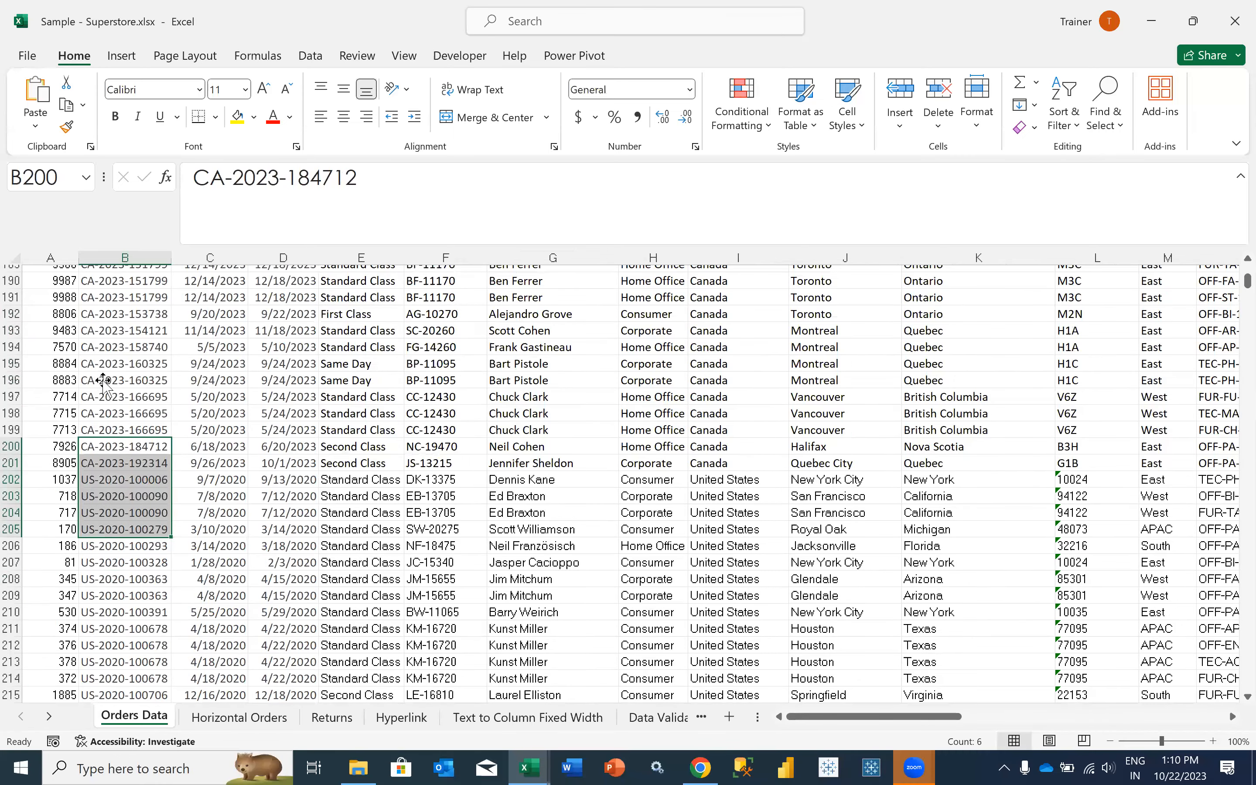
pyautogui.scroll(3, 103, 381)
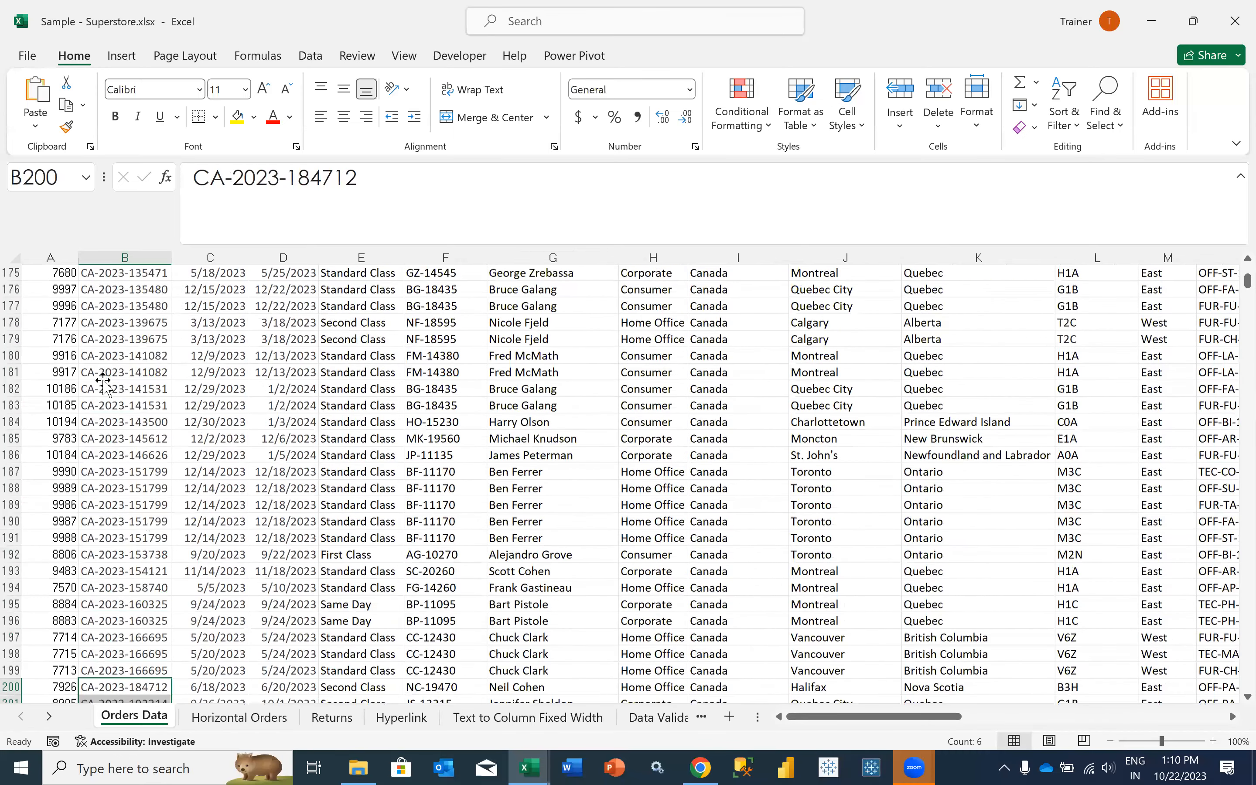
pyautogui.scroll(3, 103, 381)
pyautogui.scroll(11, 103, 381)
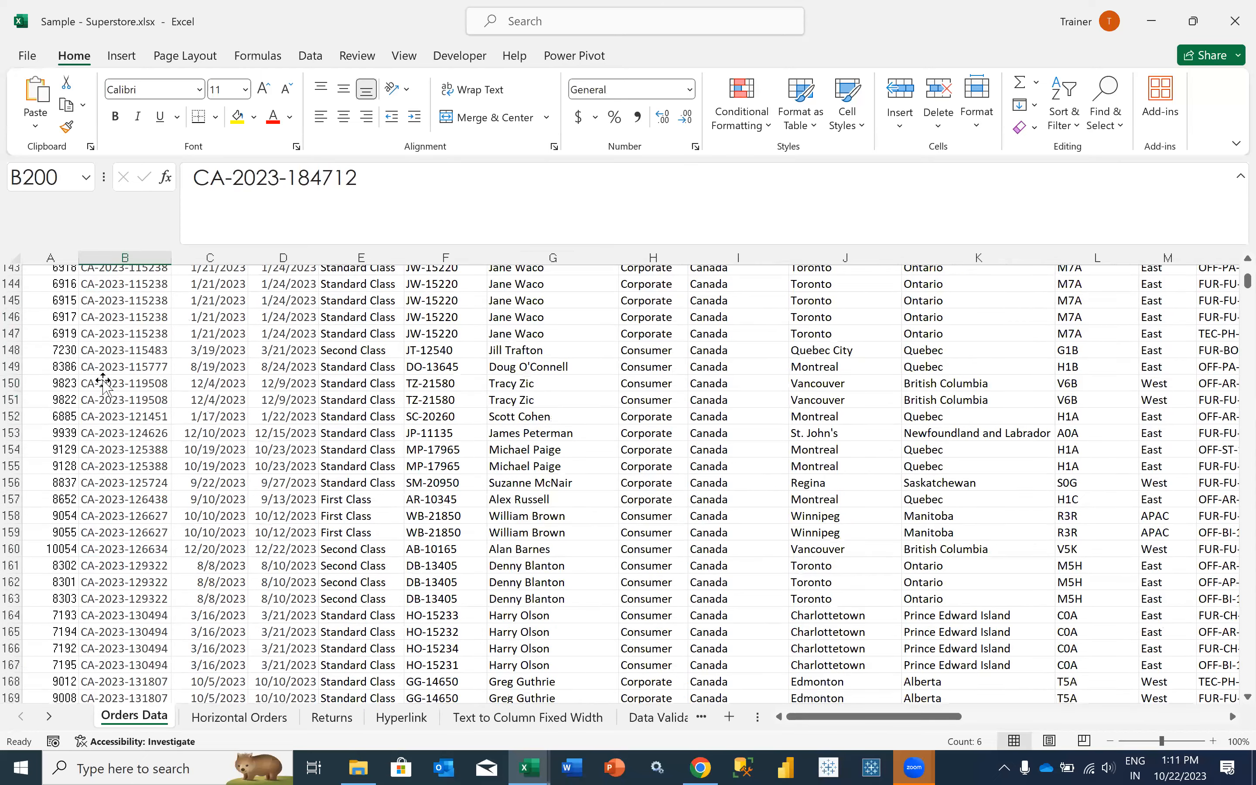
pyautogui.scroll(2, 102, 381)
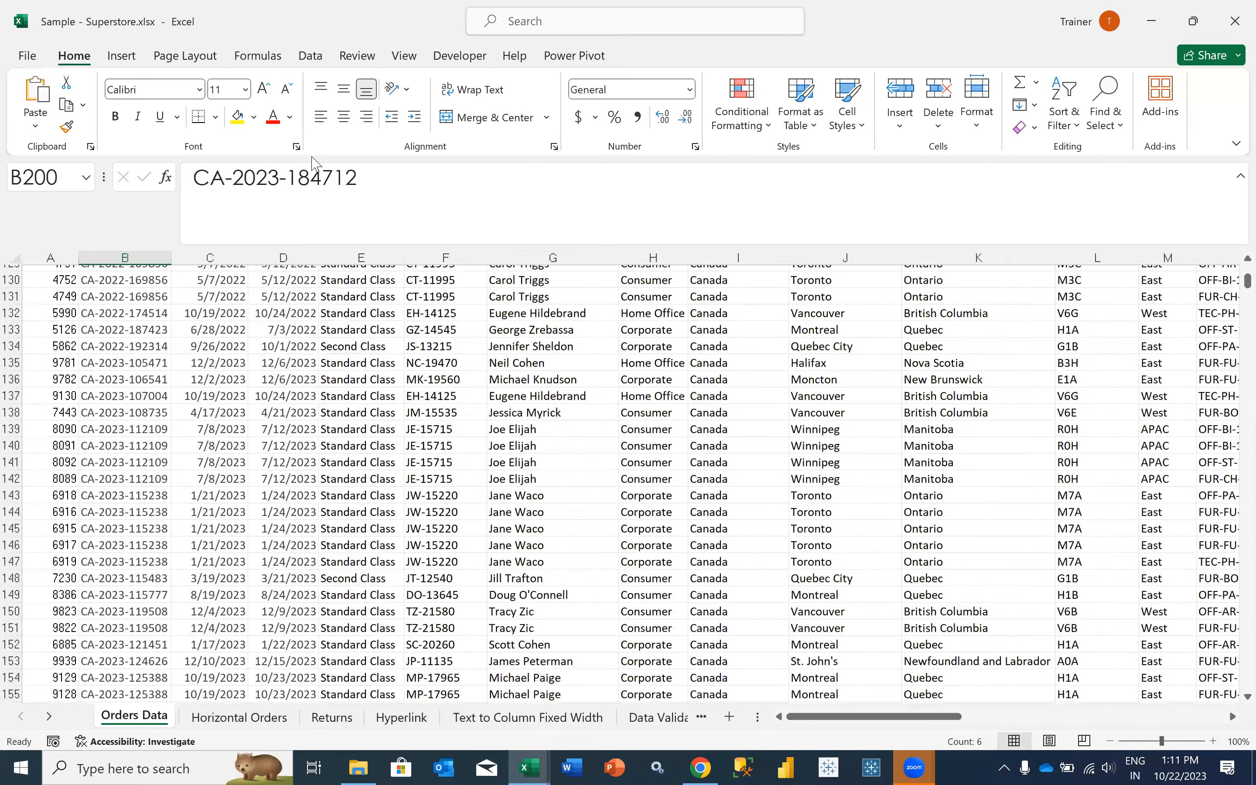
pyautogui.scroll(5, 292, 238)
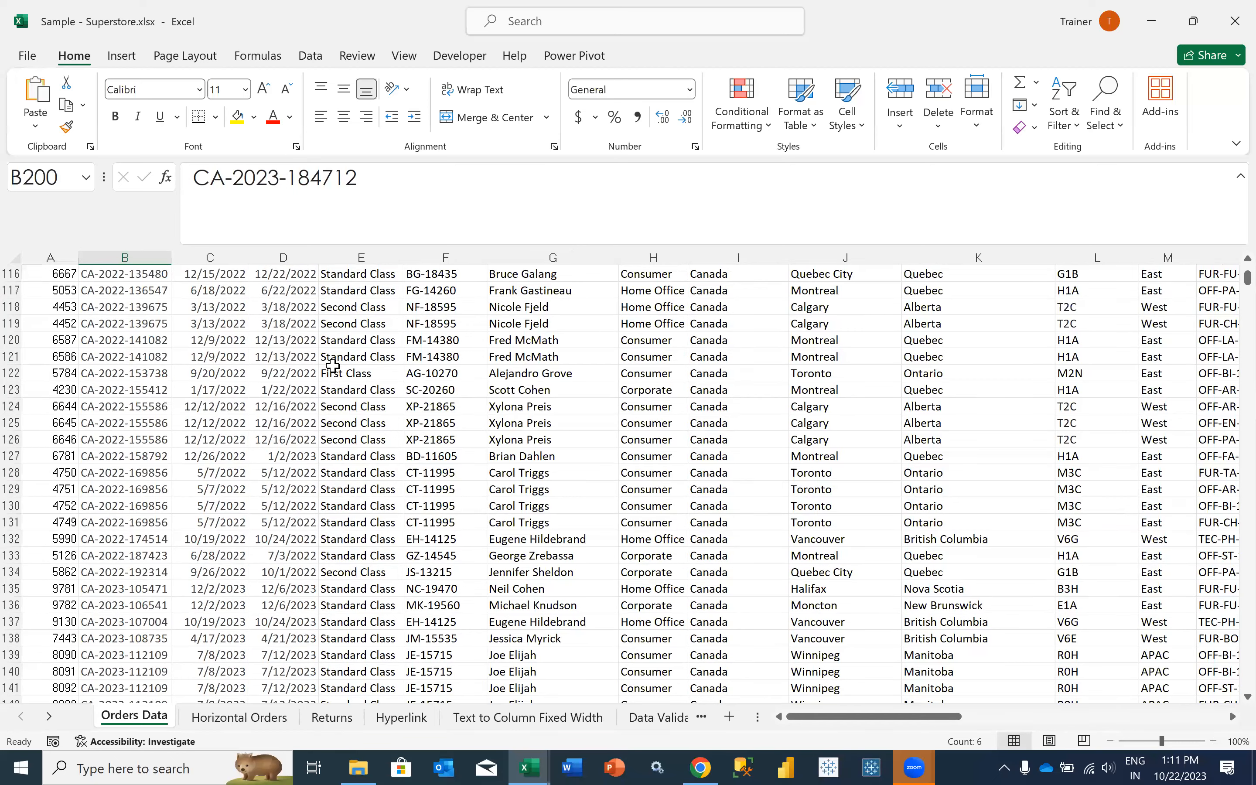
pyautogui.hotkey('ctrl', 'pagedown')
pyautogui.hotkey('ctrl', 'pagedown')
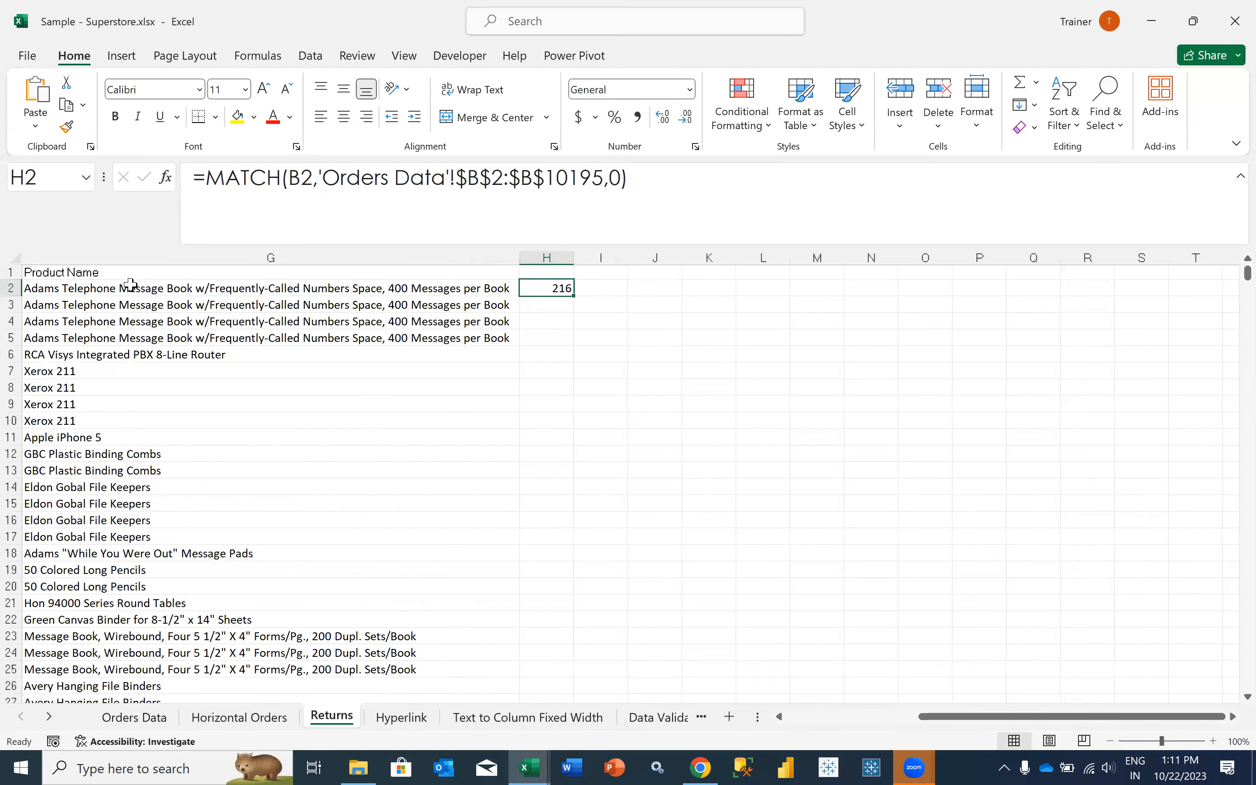
# - Change the lookup array in the H2 MATCH formula on Returns to 'Orders Data'!$B$1:$B$10195 so it includes the header row
pyautogui.hscroll(-3, 148, 299)
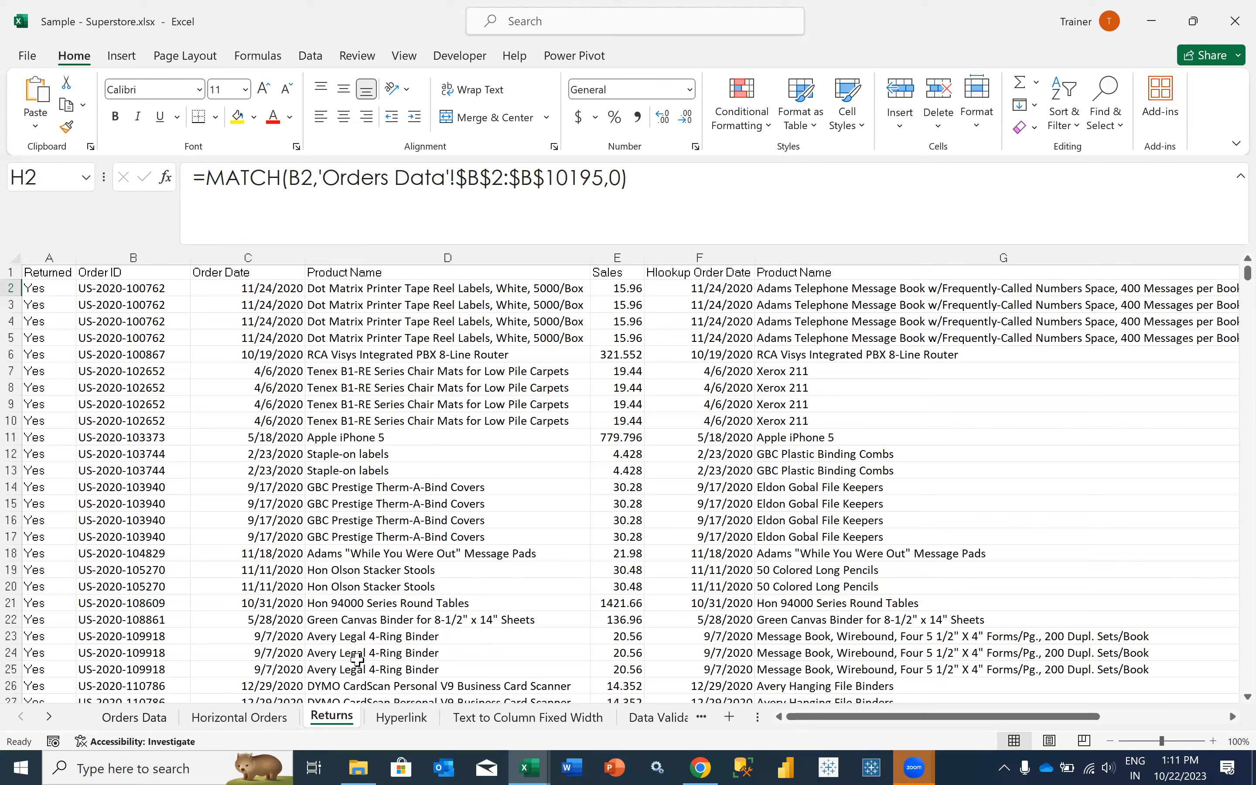
pyautogui.hscroll(3, 405, 576)
pyautogui.hscroll(1, 528, 273)
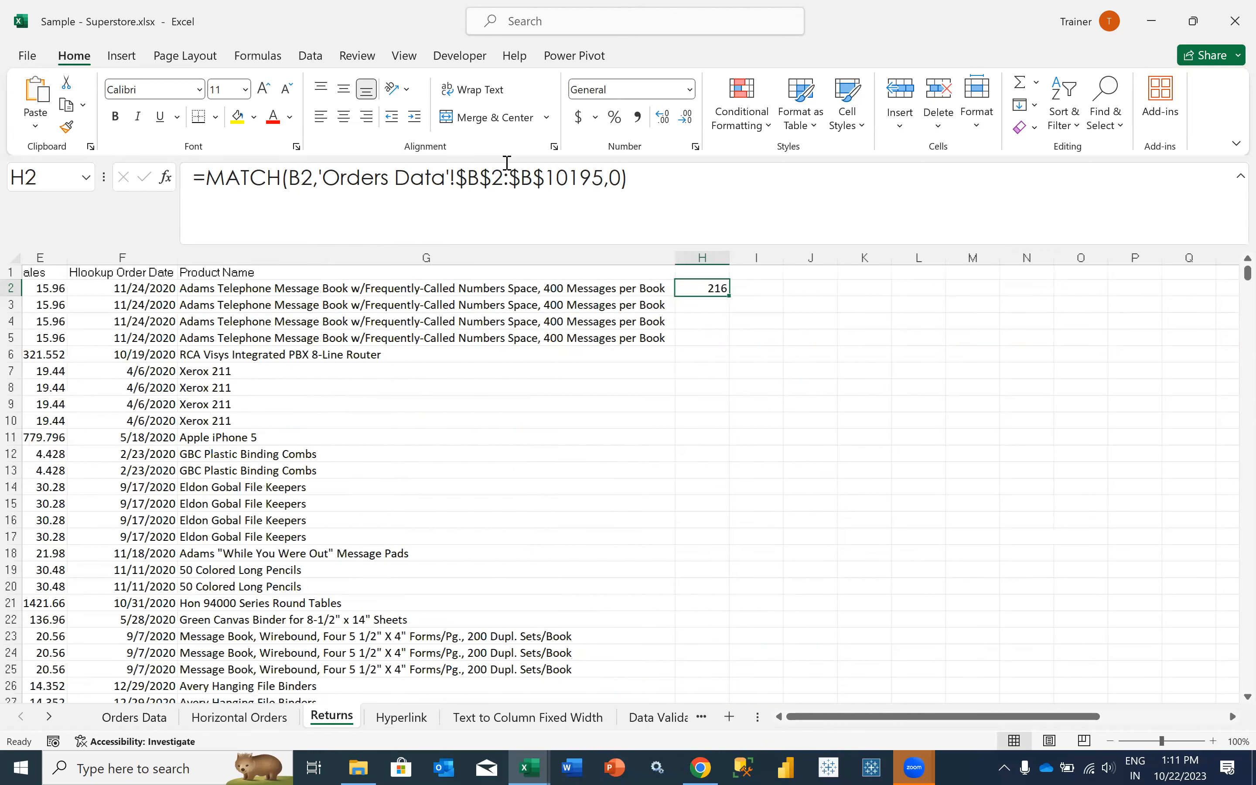
pyautogui.hscroll(2, 502, 177)
pyautogui.hscroll(-3, 700, 202)
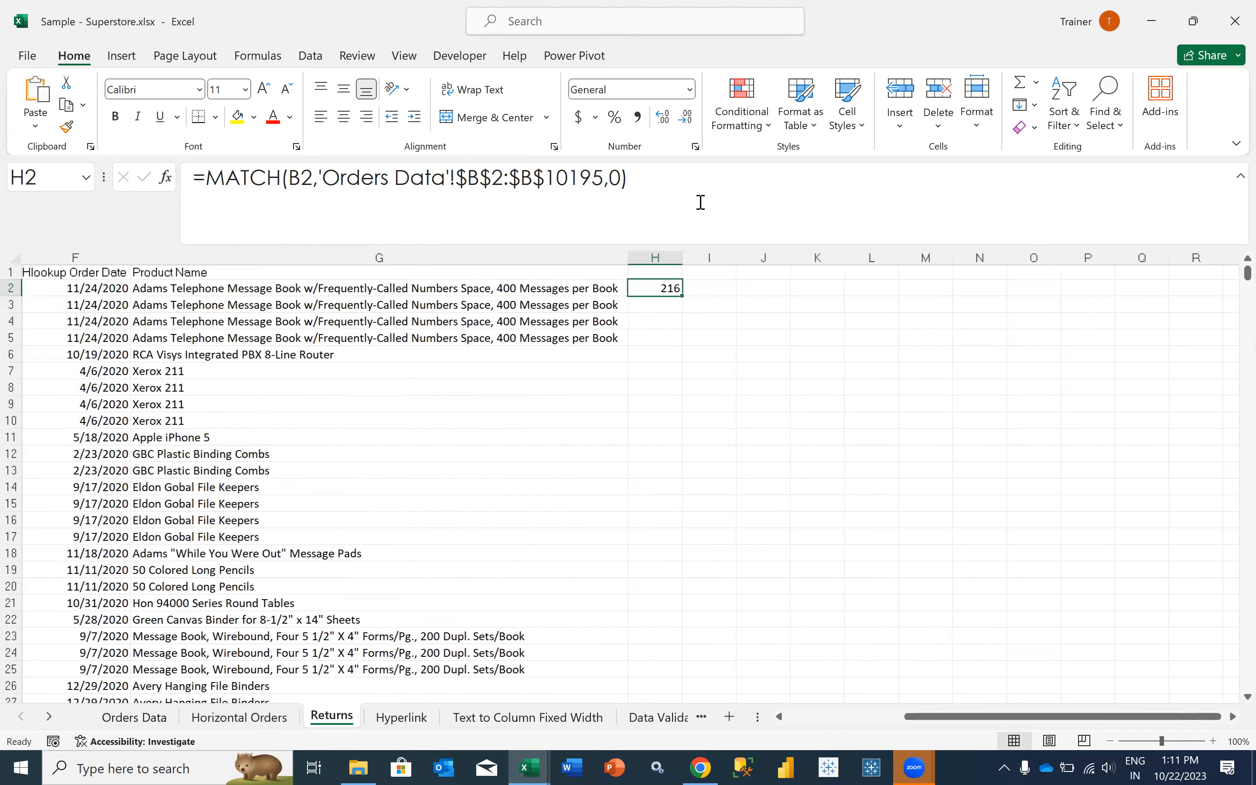
pyautogui.press('Return')
pyautogui.press('Up')
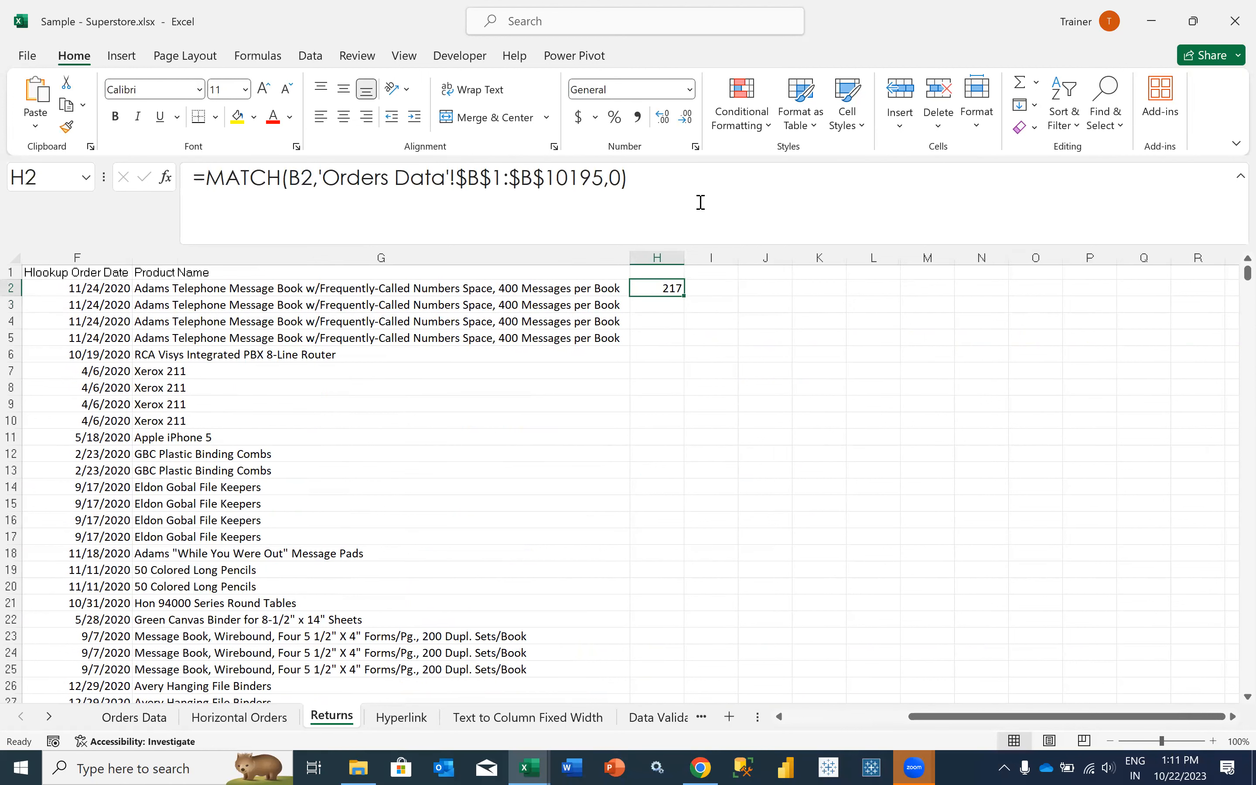
# - Check the order ID's row number on Orders Data against the revised MATCH formula, and return to the Returns sheet
pyautogui.click(158, 724)
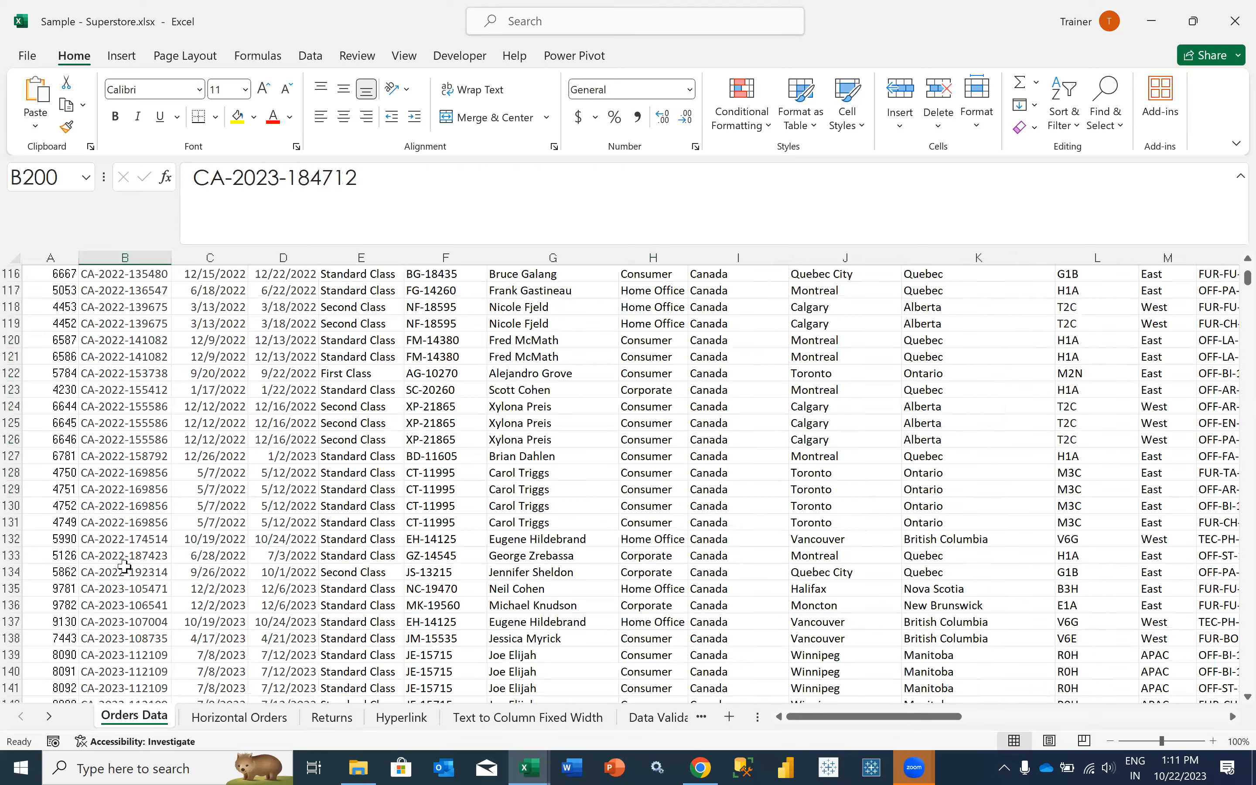
pyautogui.scroll(-6, 124, 567)
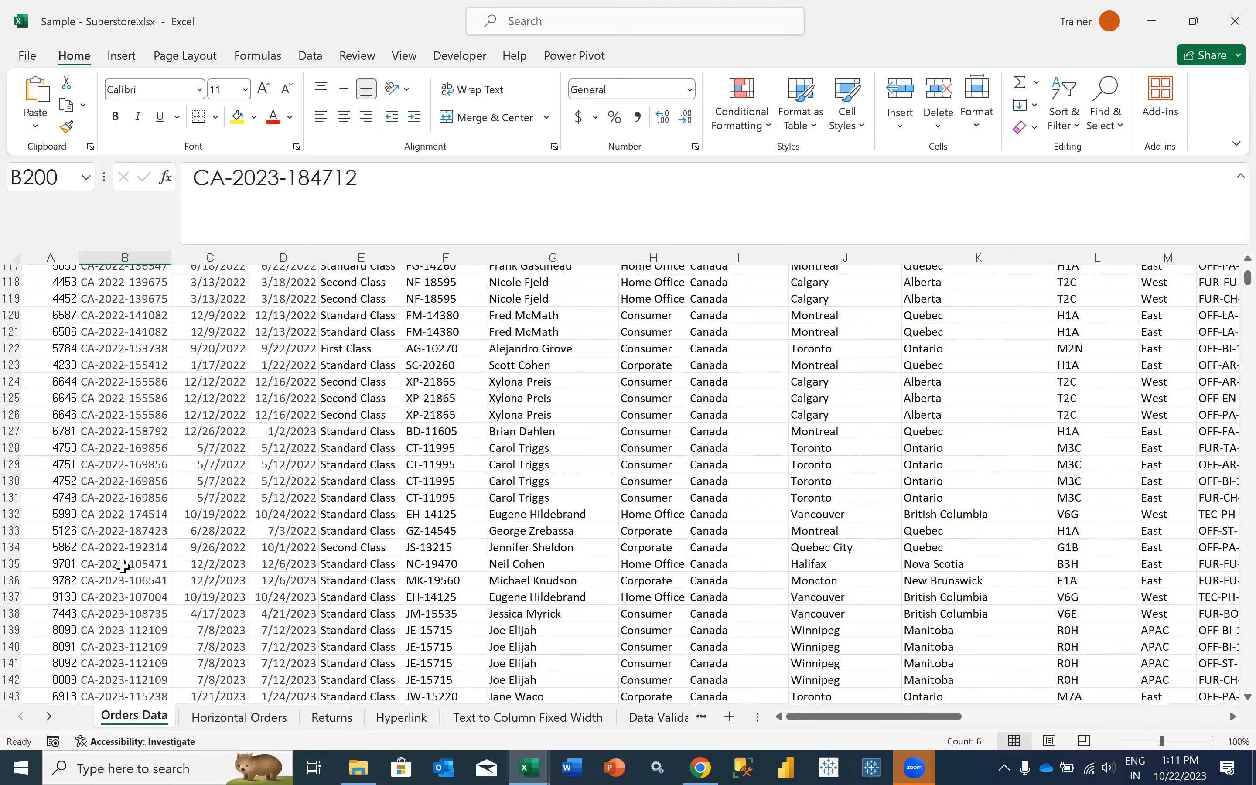
pyautogui.scroll(-2, 116, 507)
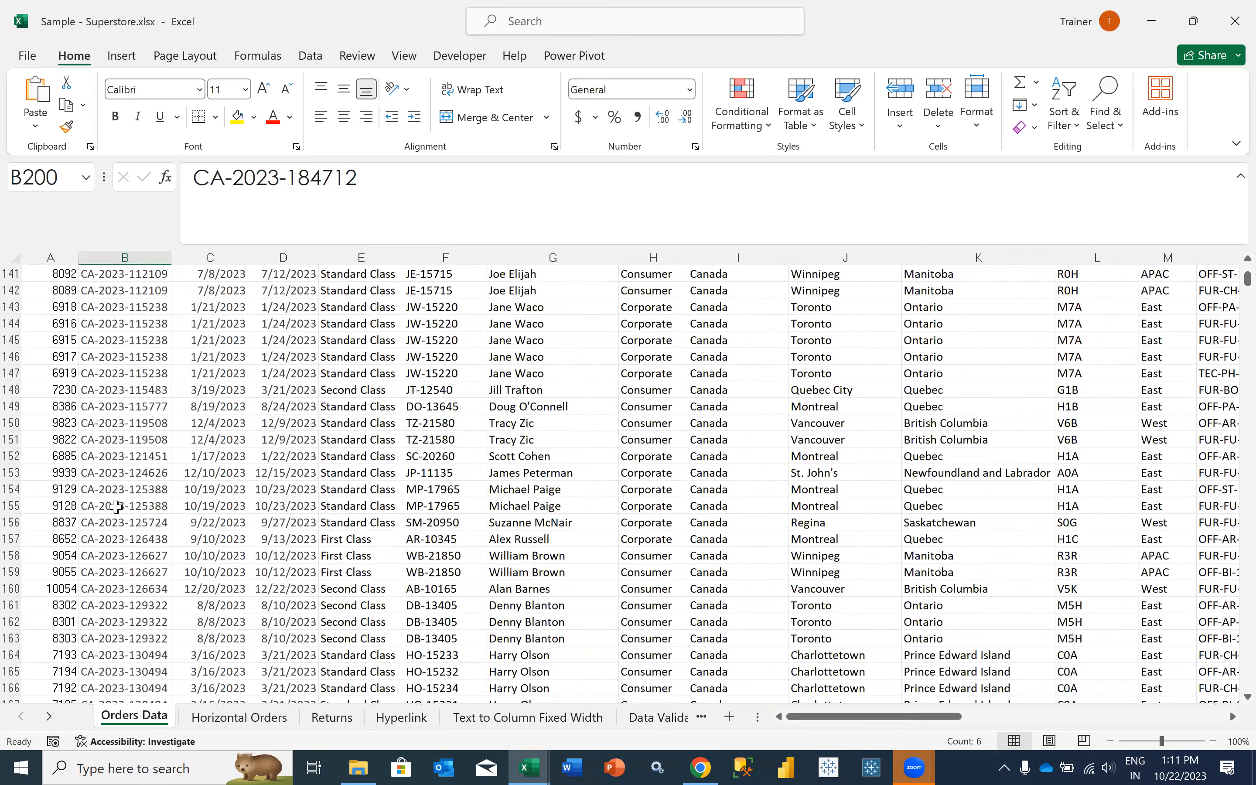
pyautogui.scroll(-7, 115, 507)
pyautogui.scroll(-3, 115, 507)
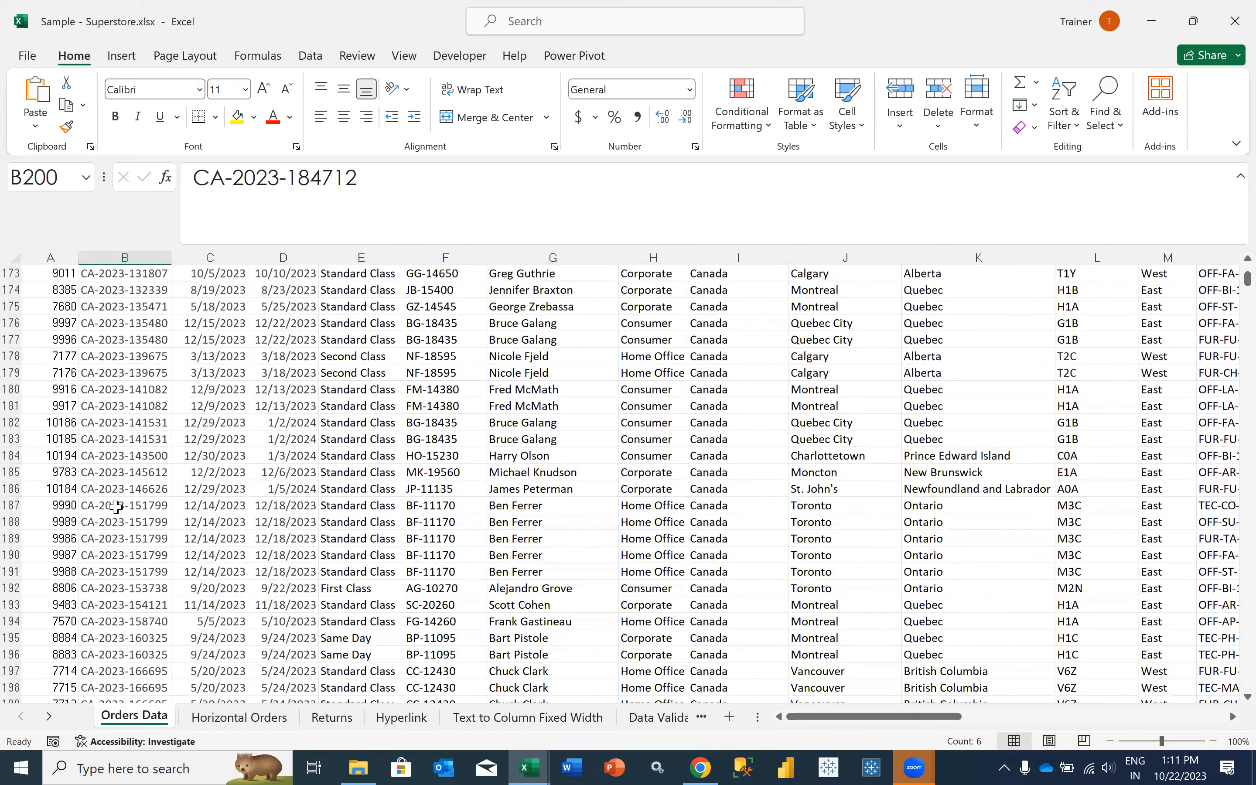
pyautogui.scroll(-9, 115, 507)
pyautogui.click(116, 507)
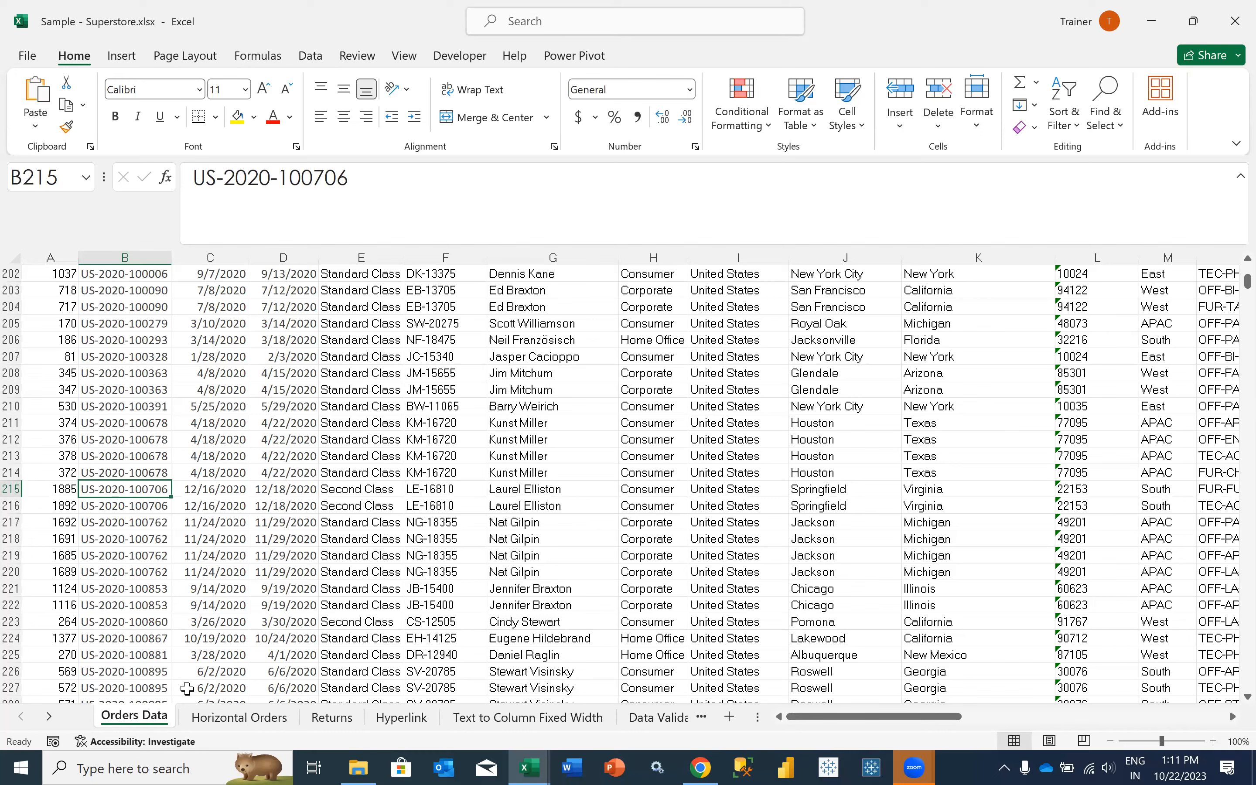
pyautogui.click(332, 718)
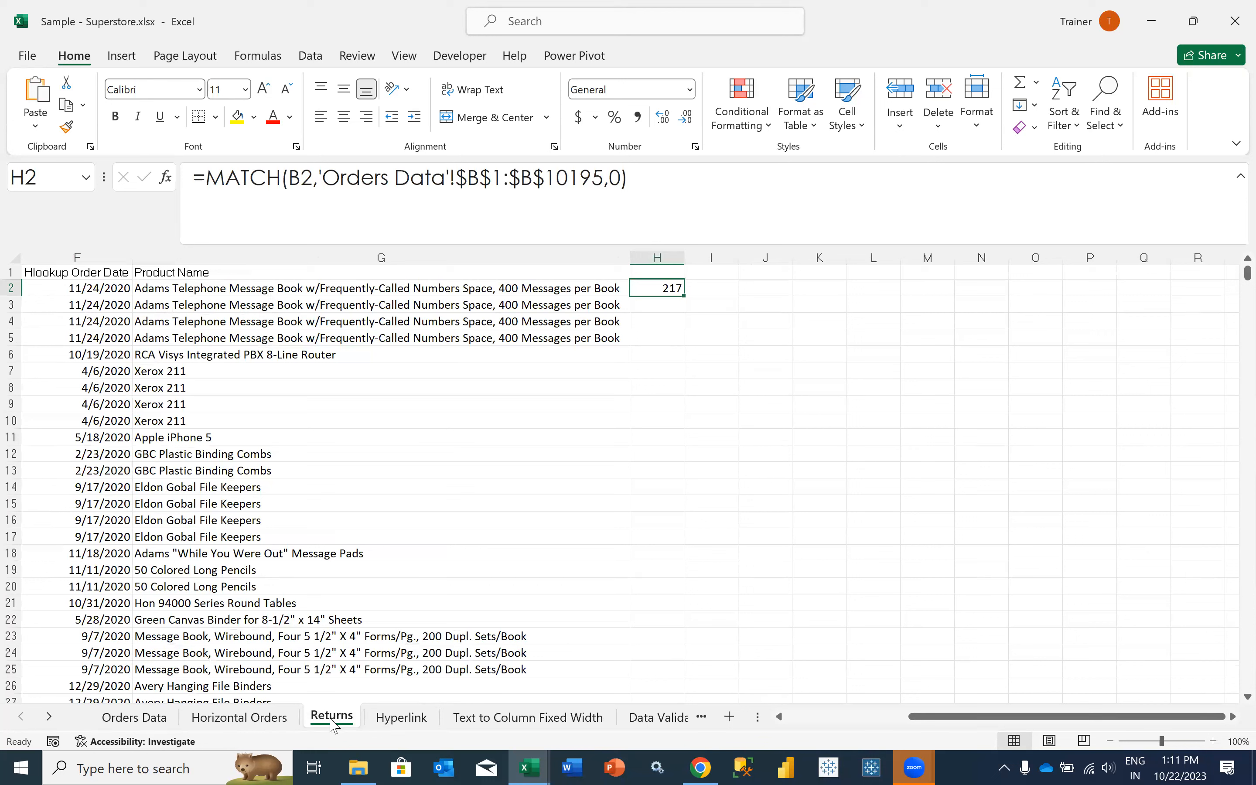
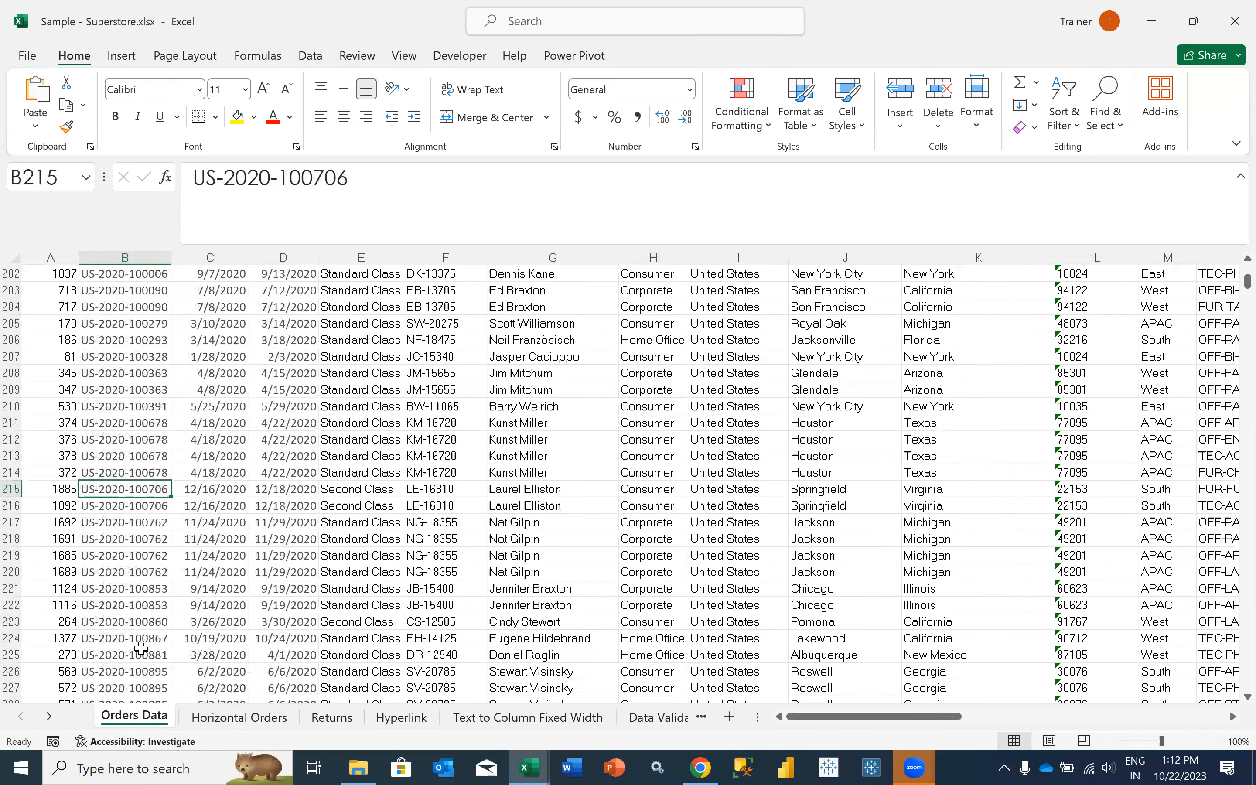
# - Inspect the order ID in B227 of Orders Data, and return to the Returns sheet
pyautogui.scroll(-1, 140, 657)
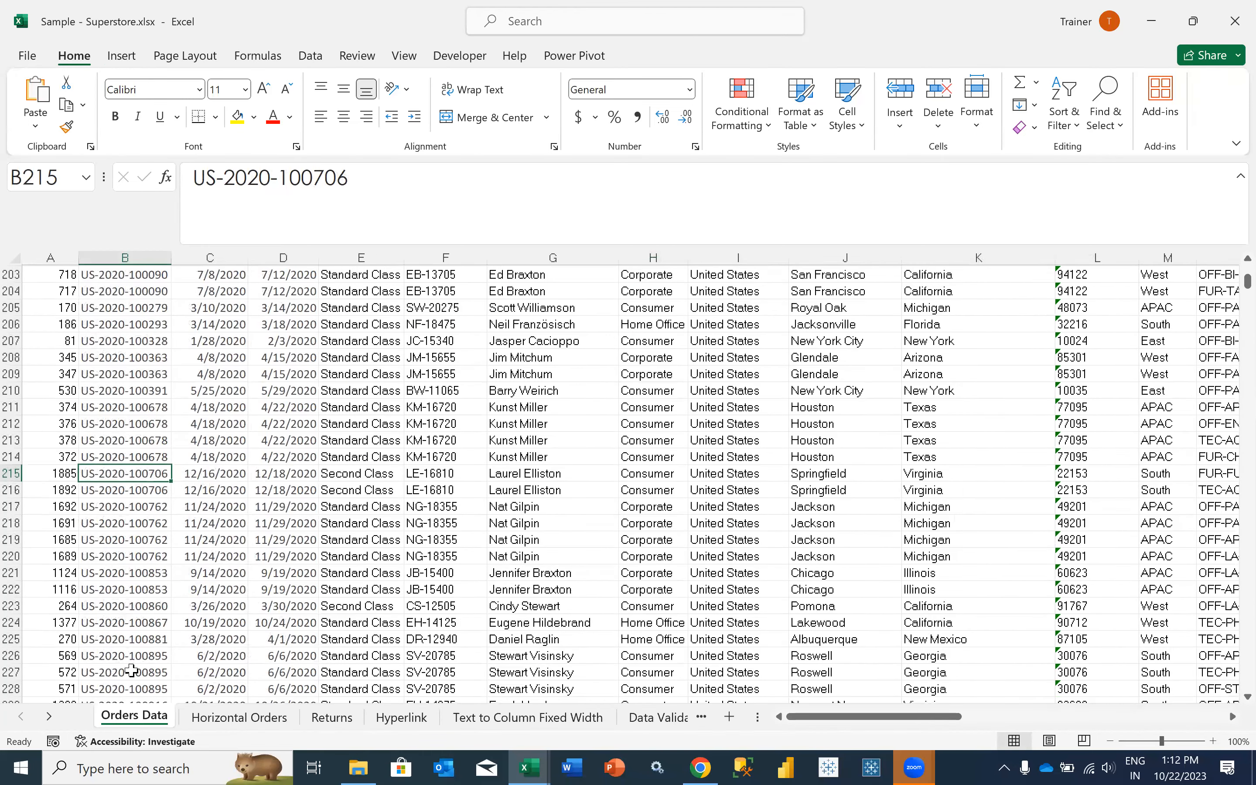
pyautogui.click(155, 672)
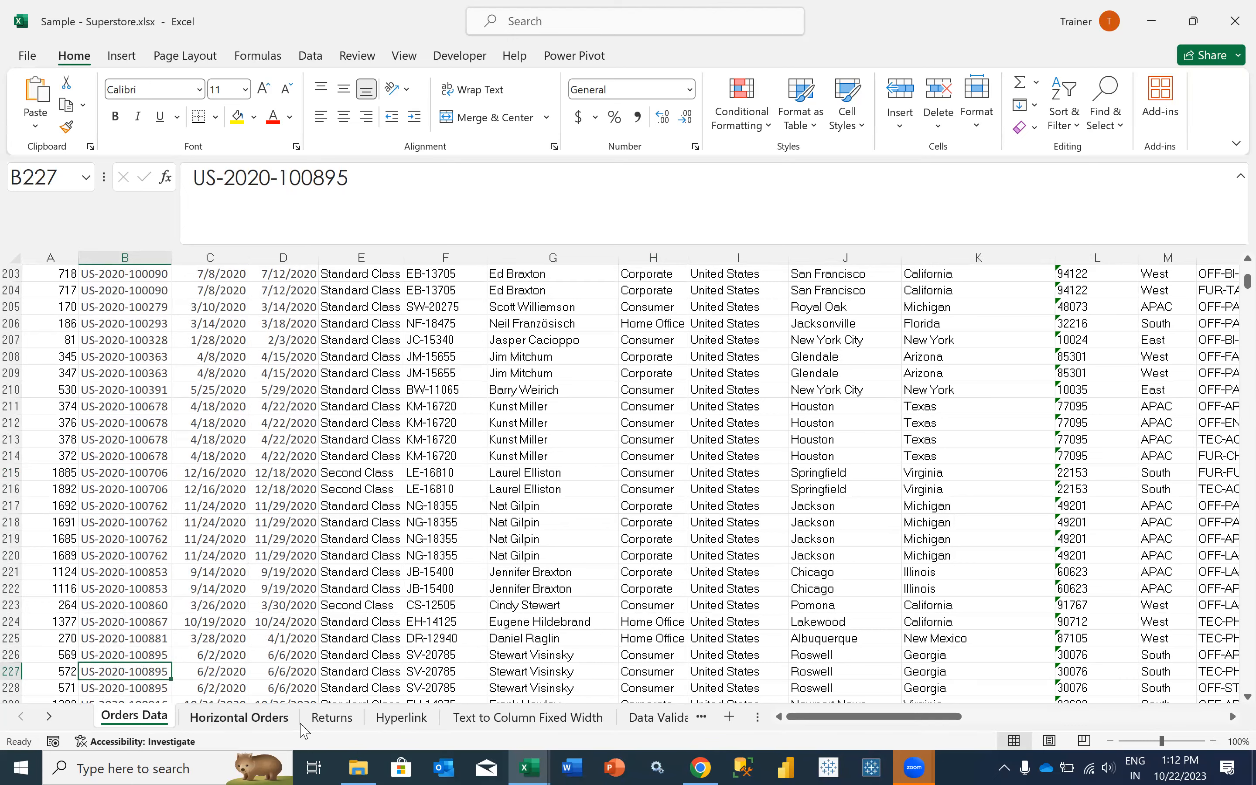
pyautogui.click(316, 719)
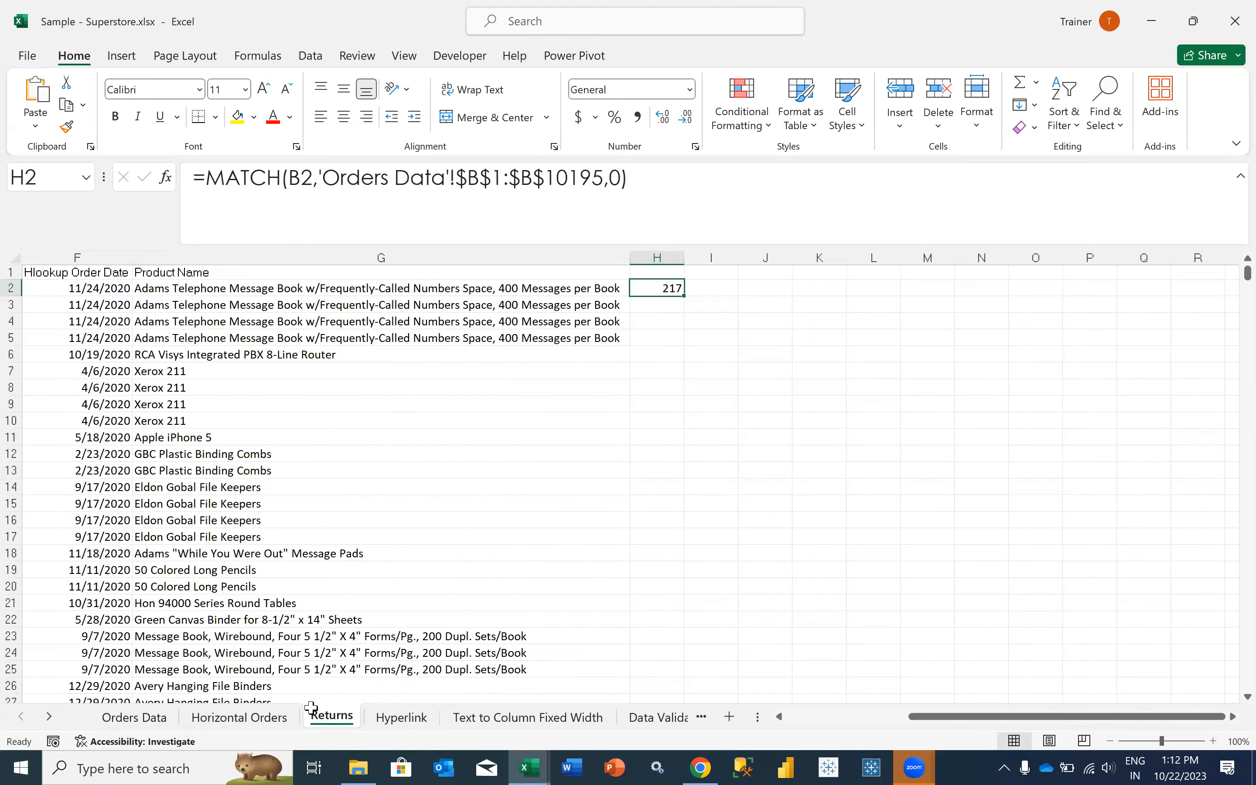
# - Select the repeated order IDs in B2:B5 of Returns for comparison with the Orders Data entries
pyautogui.hscroll(-1, 313, 665)
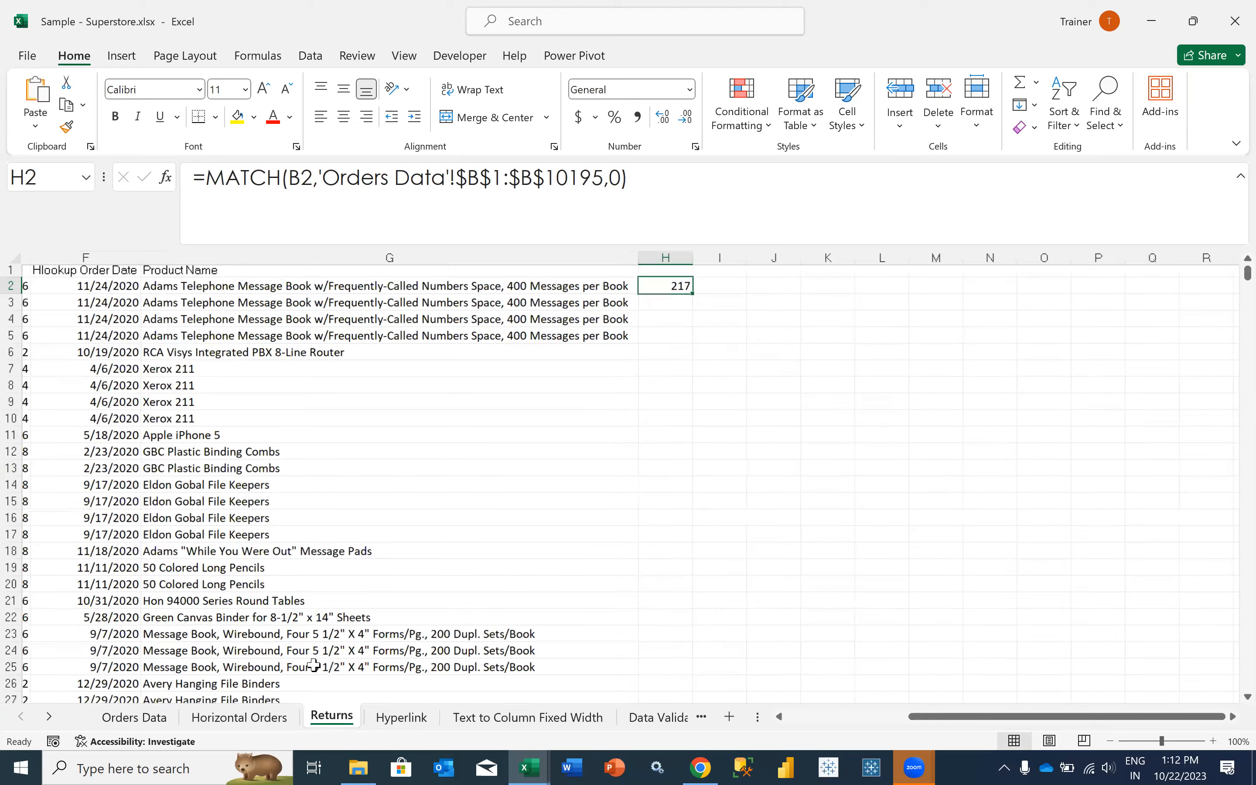
pyautogui.hscroll(-3, 313, 666)
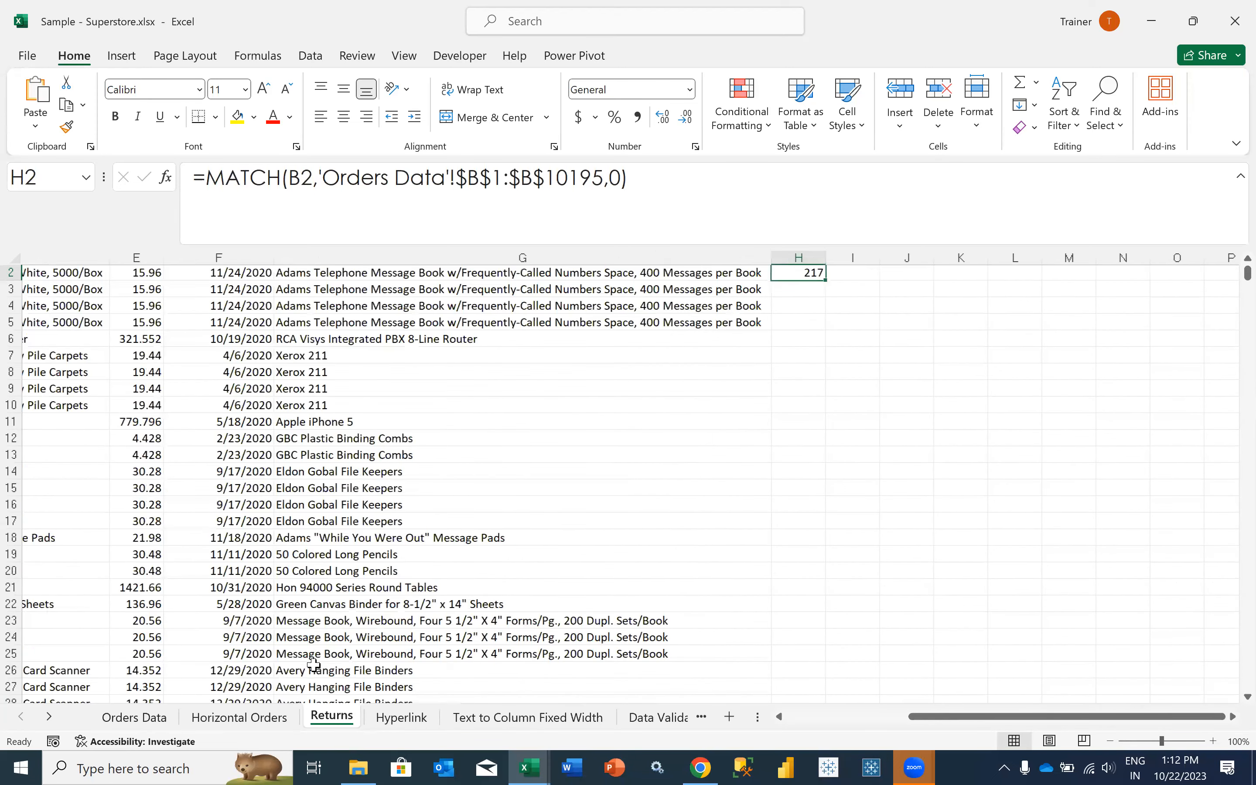
pyautogui.hscroll(-2, 314, 665)
pyautogui.hscroll(-3, 313, 666)
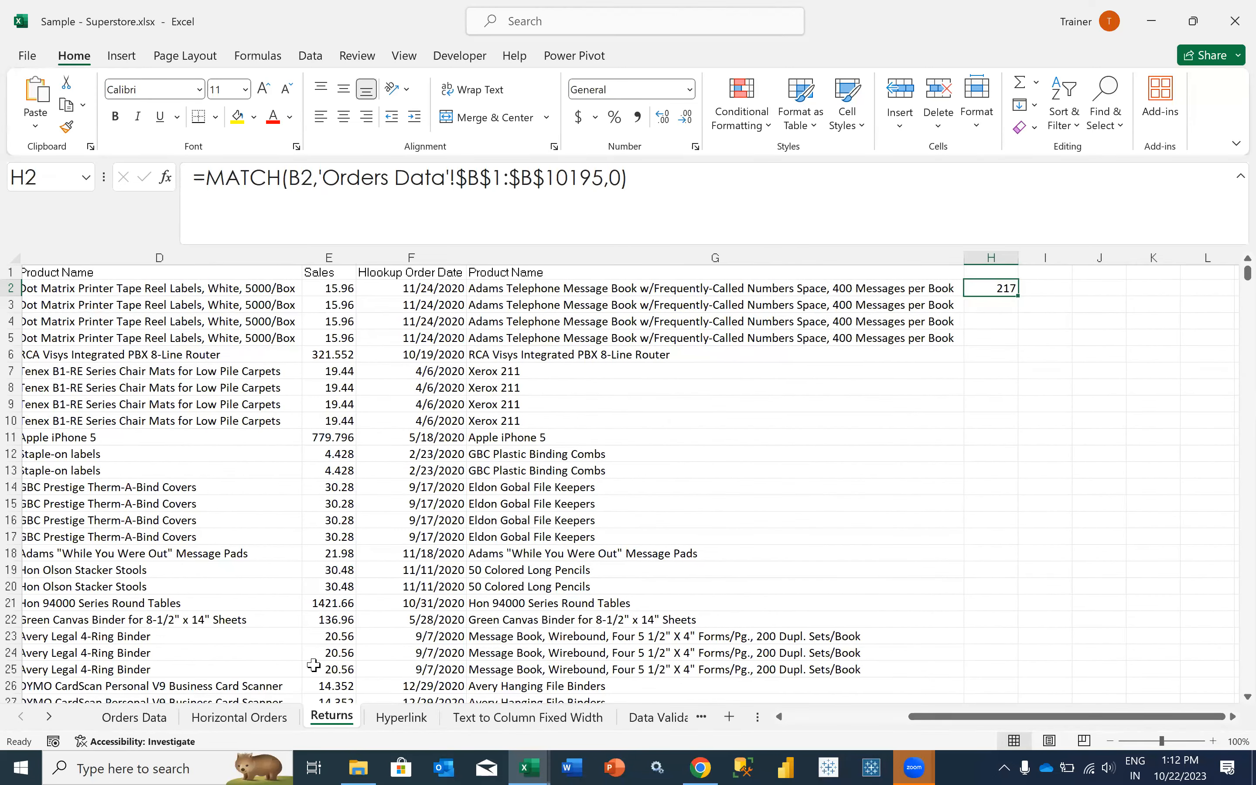
pyautogui.hscroll(-1, 313, 665)
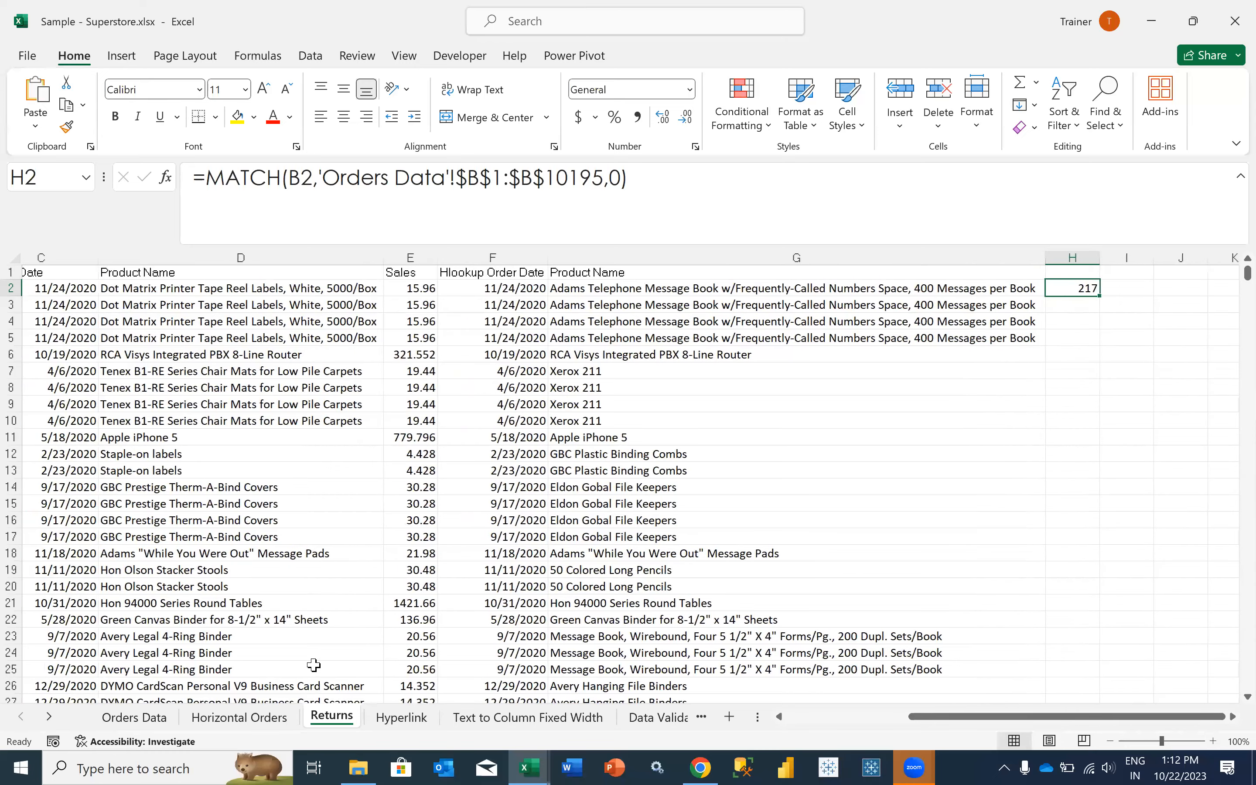
pyautogui.hscroll(-1, 314, 666)
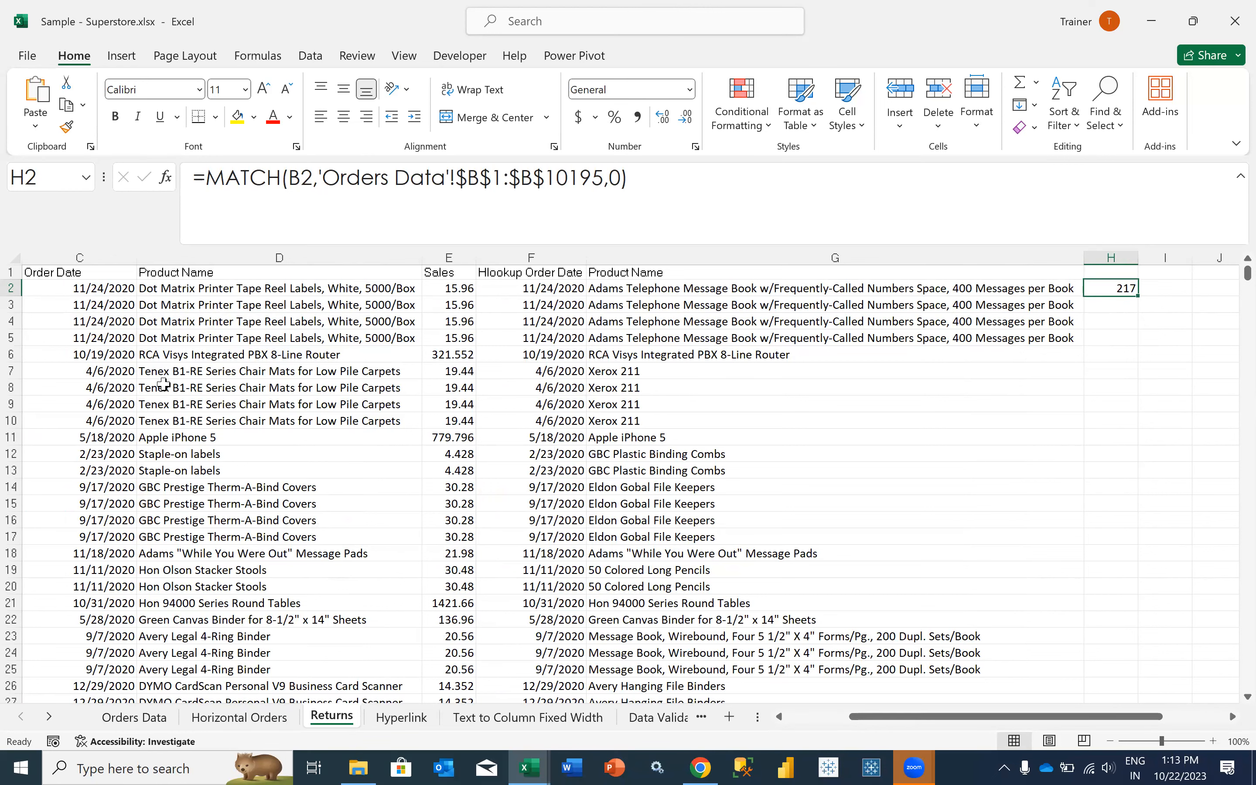
pyautogui.hscroll(-1, 164, 384)
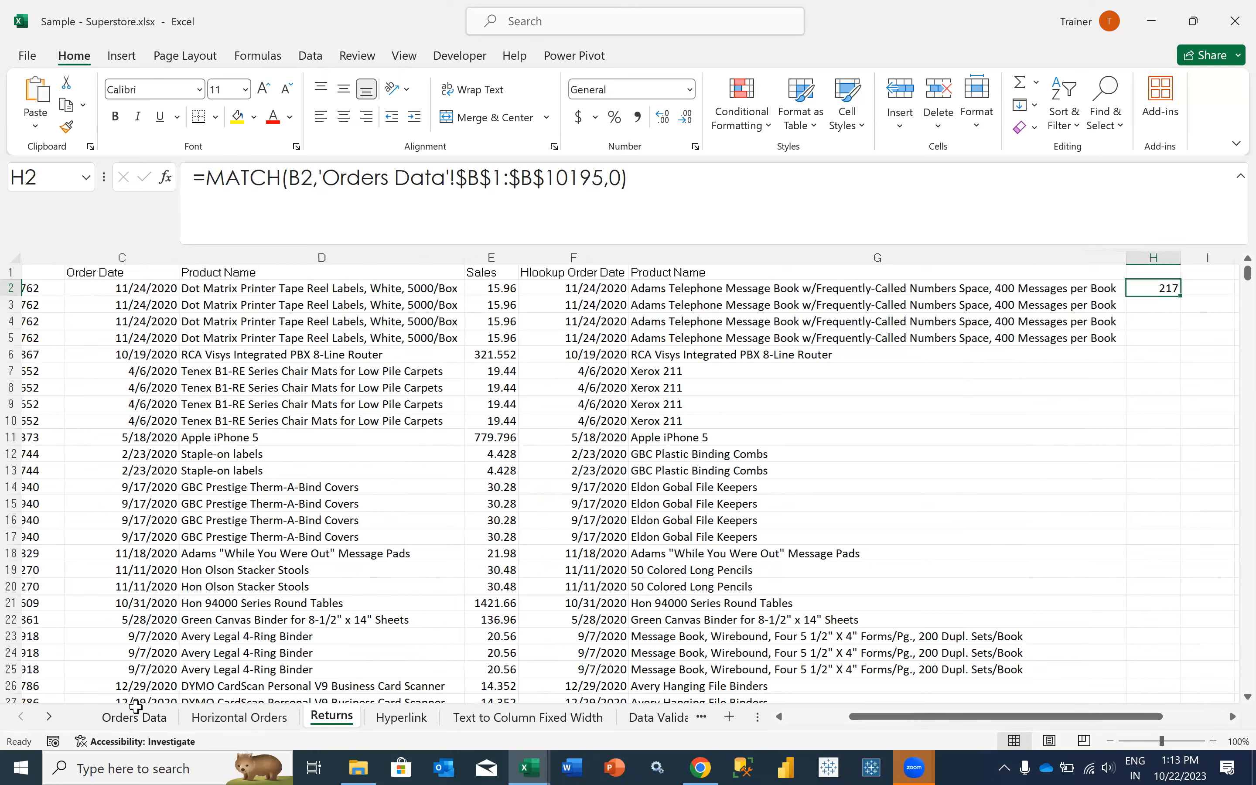
pyautogui.hscroll(-1, 208, 472)
pyautogui.hscroll(-3, 209, 472)
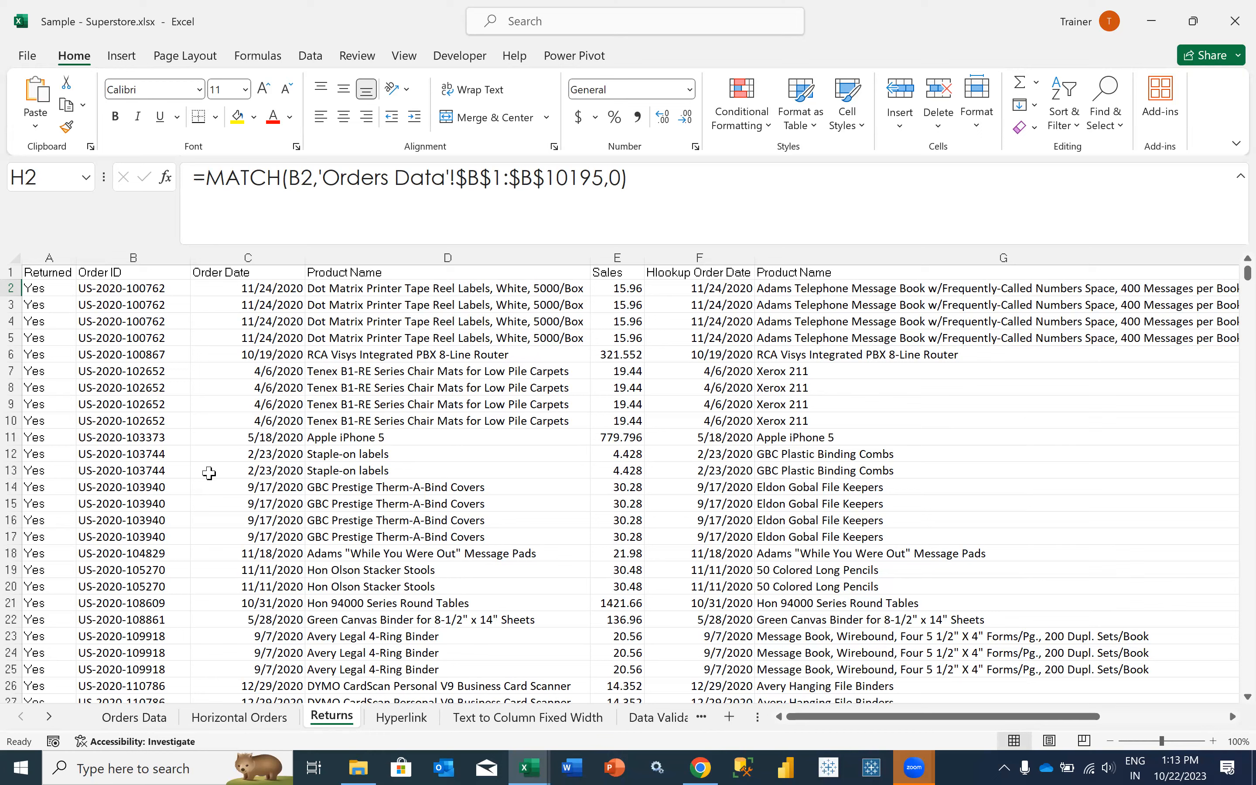
pyautogui.moveTo(154, 288); pyautogui.dragTo(162, 335)
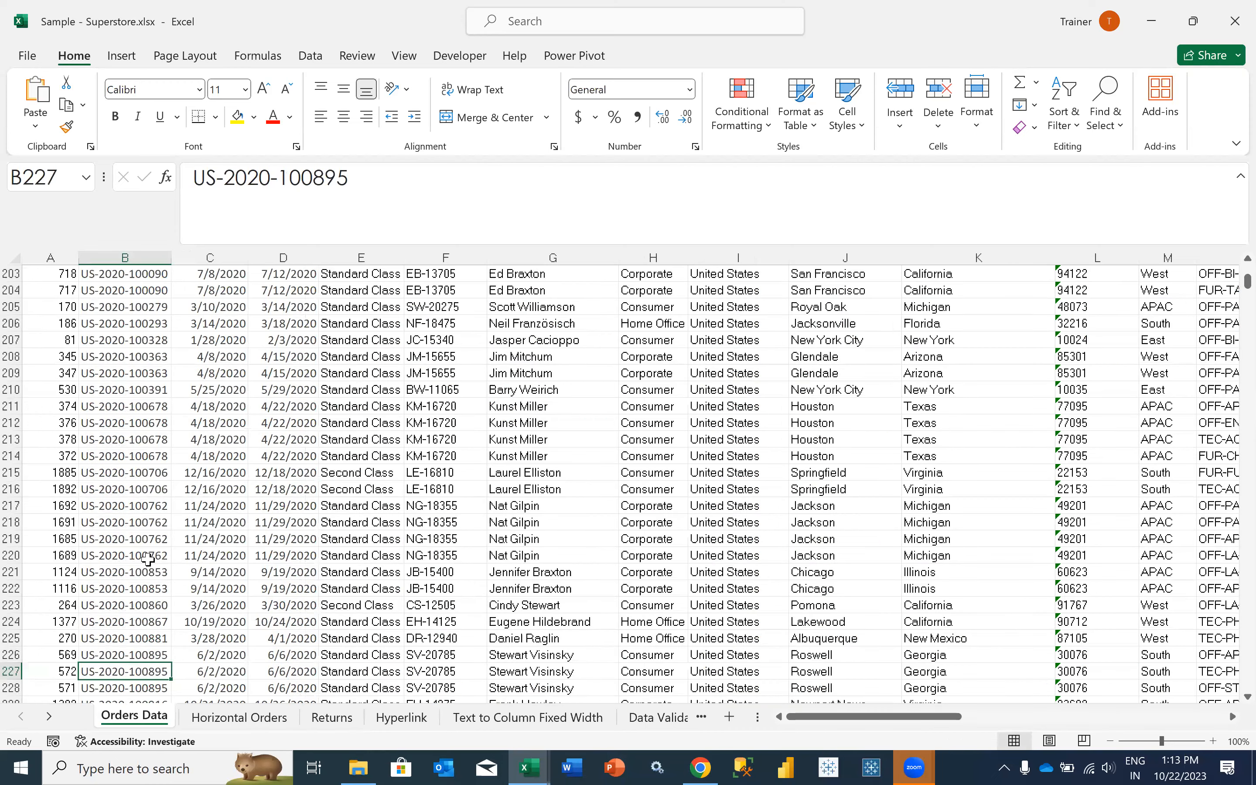
# - Compare the matching order IDs in B217:B220 of Orders Data with the MATCH result in H2 of Returns
pyautogui.moveTo(125, 505); pyautogui.dragTo(147, 560)
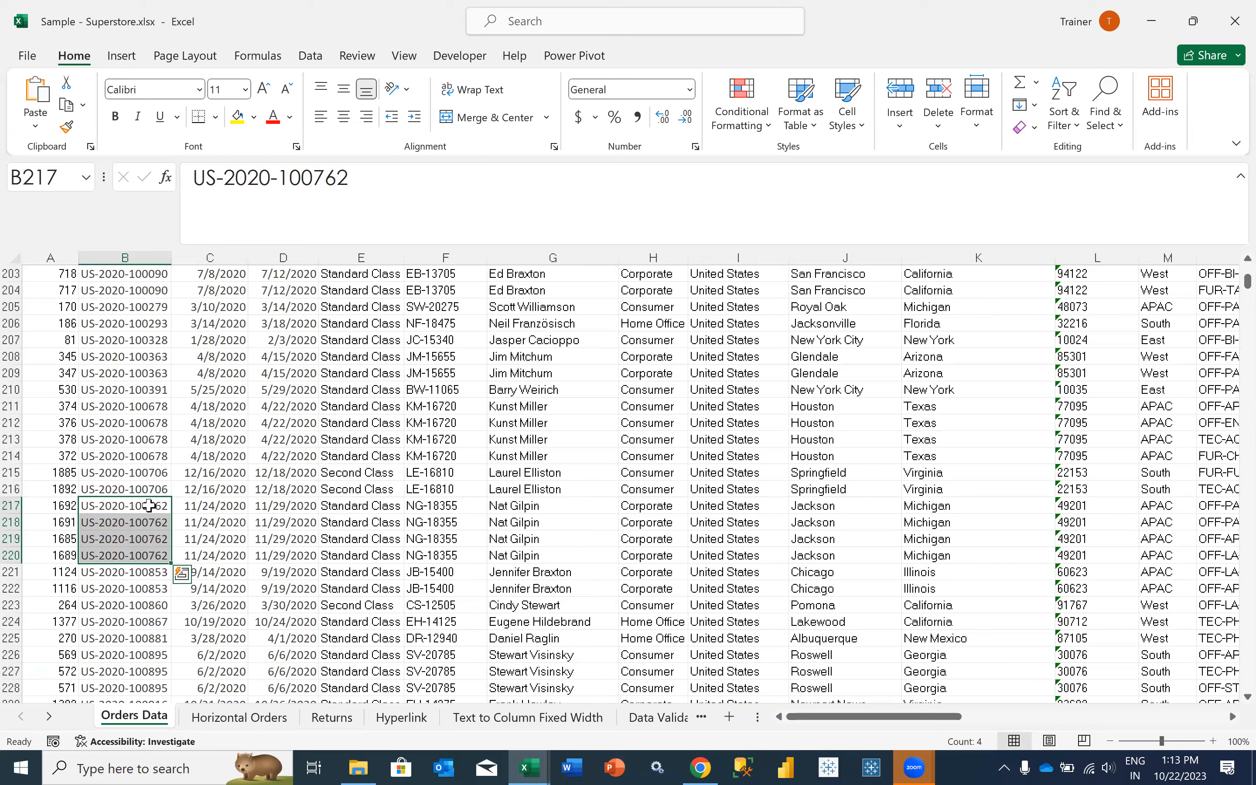
pyautogui.moveTo(147, 503); pyautogui.dragTo(154, 556)
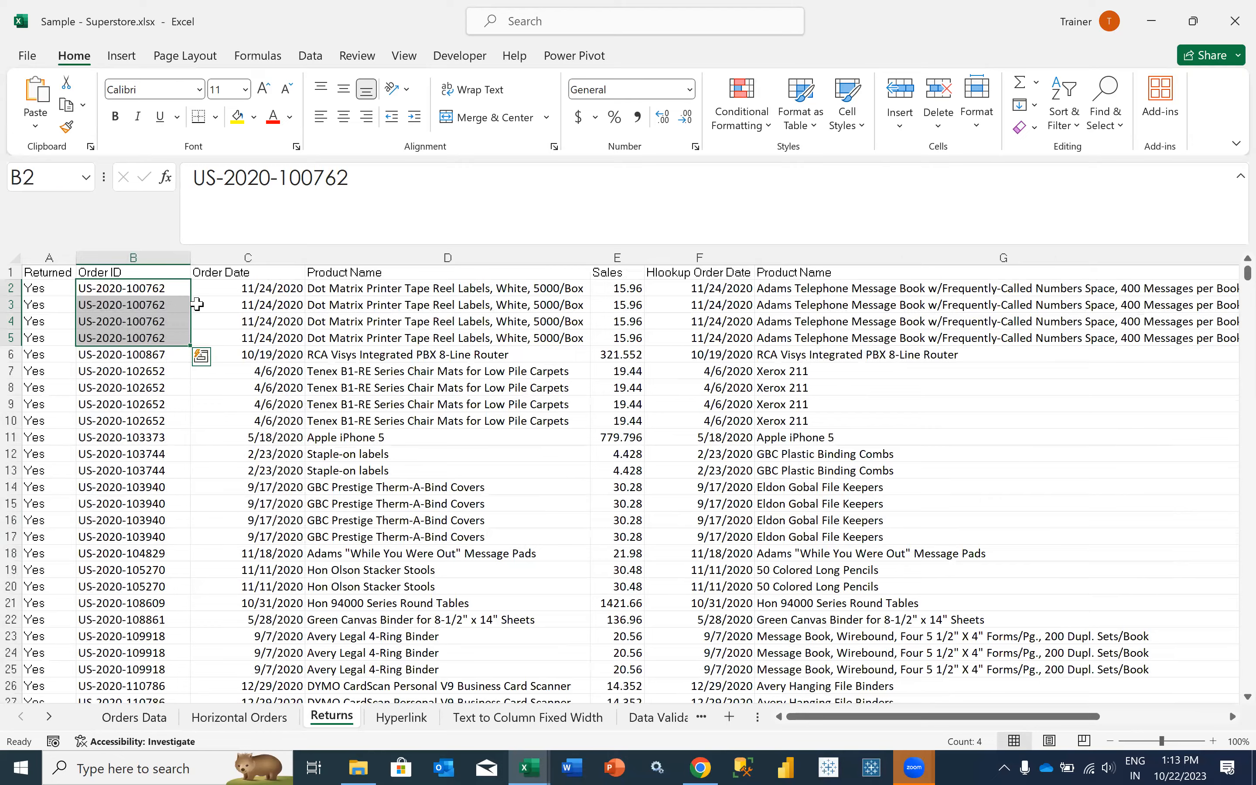
pyautogui.hscroll(3, 203, 305)
pyautogui.hscroll(5, 200, 304)
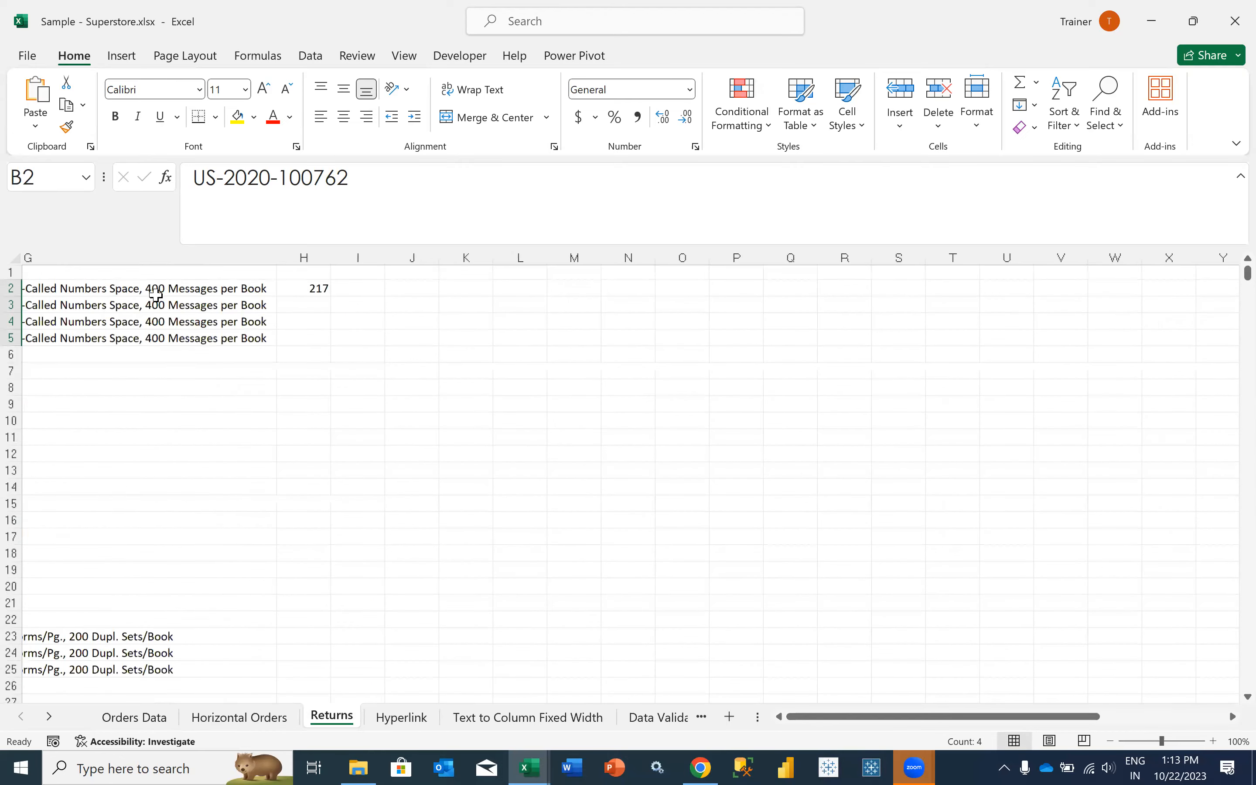
pyautogui.hscroll(2, 62, 287)
pyautogui.click(62, 287)
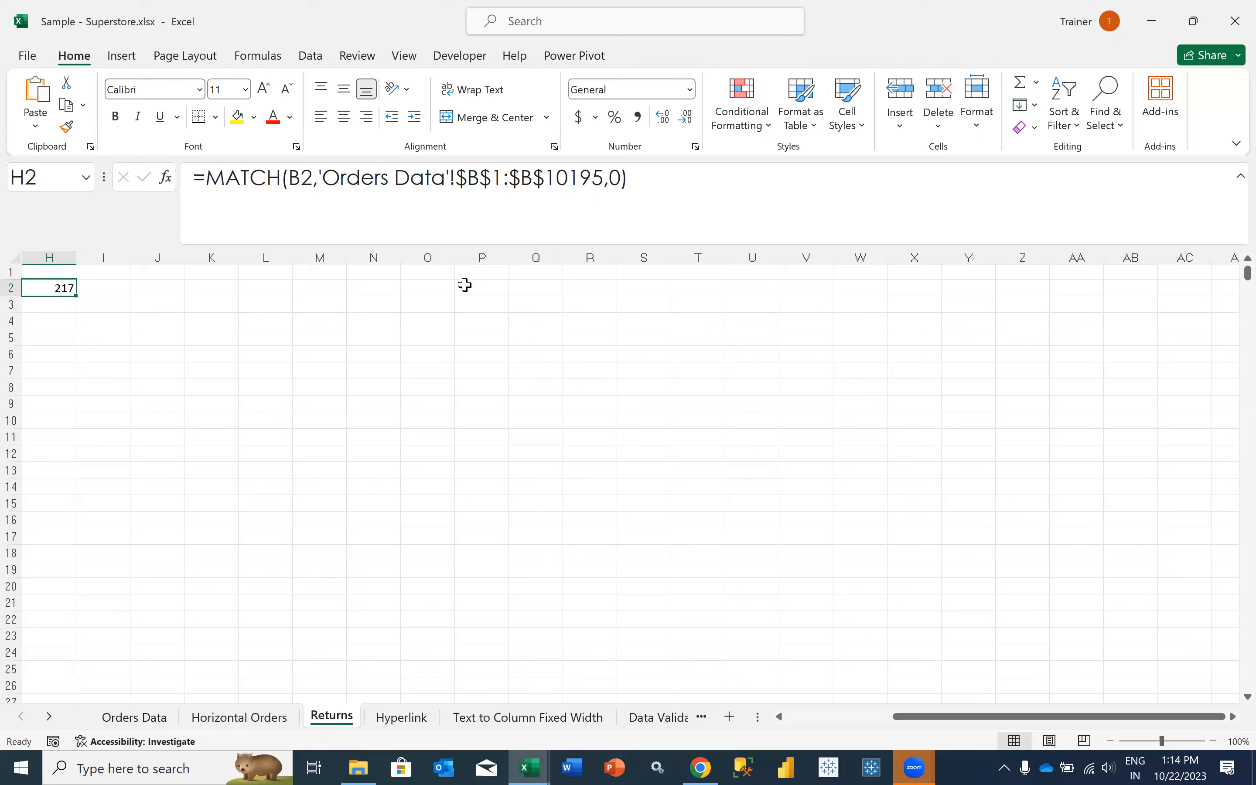
# - Review the H2 MATCH formula against the lookup columns of Returns, back to the Order ID column
pyautogui.hscroll(-5, 356, 429)
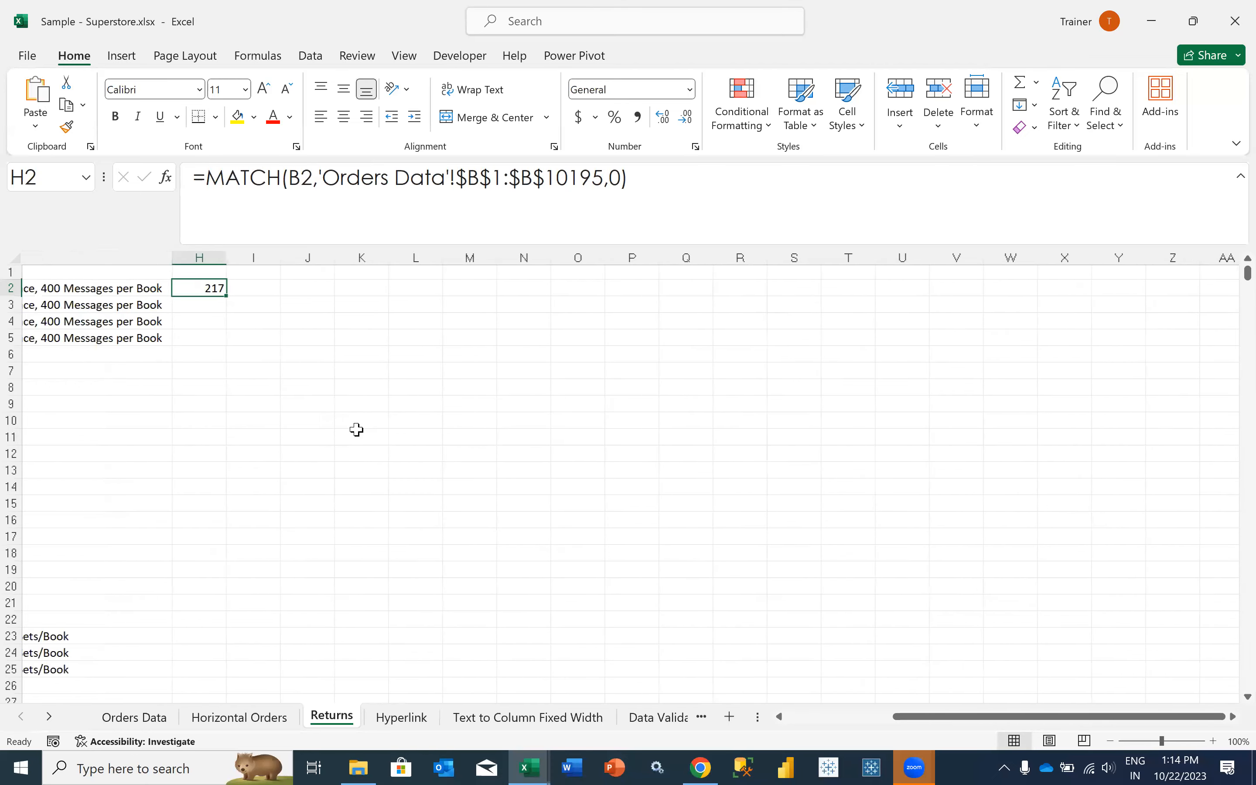
pyautogui.hscroll(-4, 357, 429)
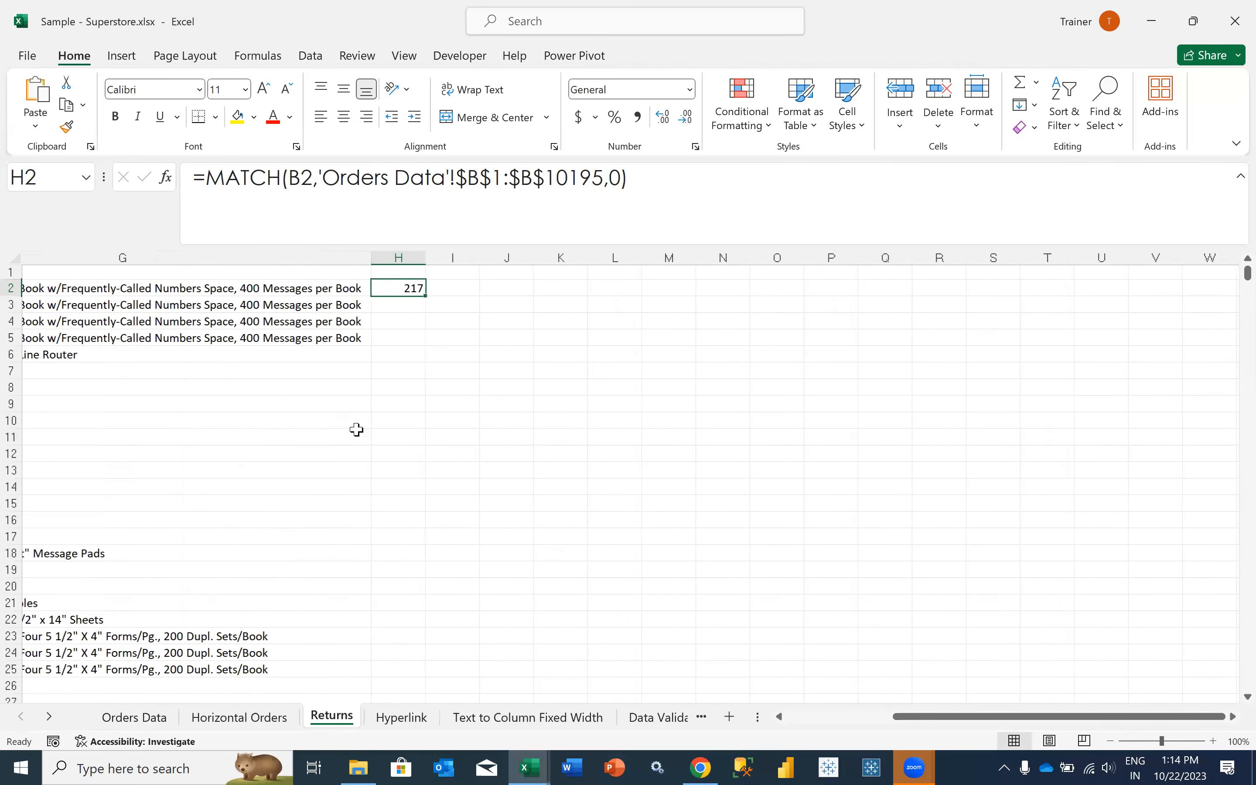
pyautogui.hscroll(-8, 356, 429)
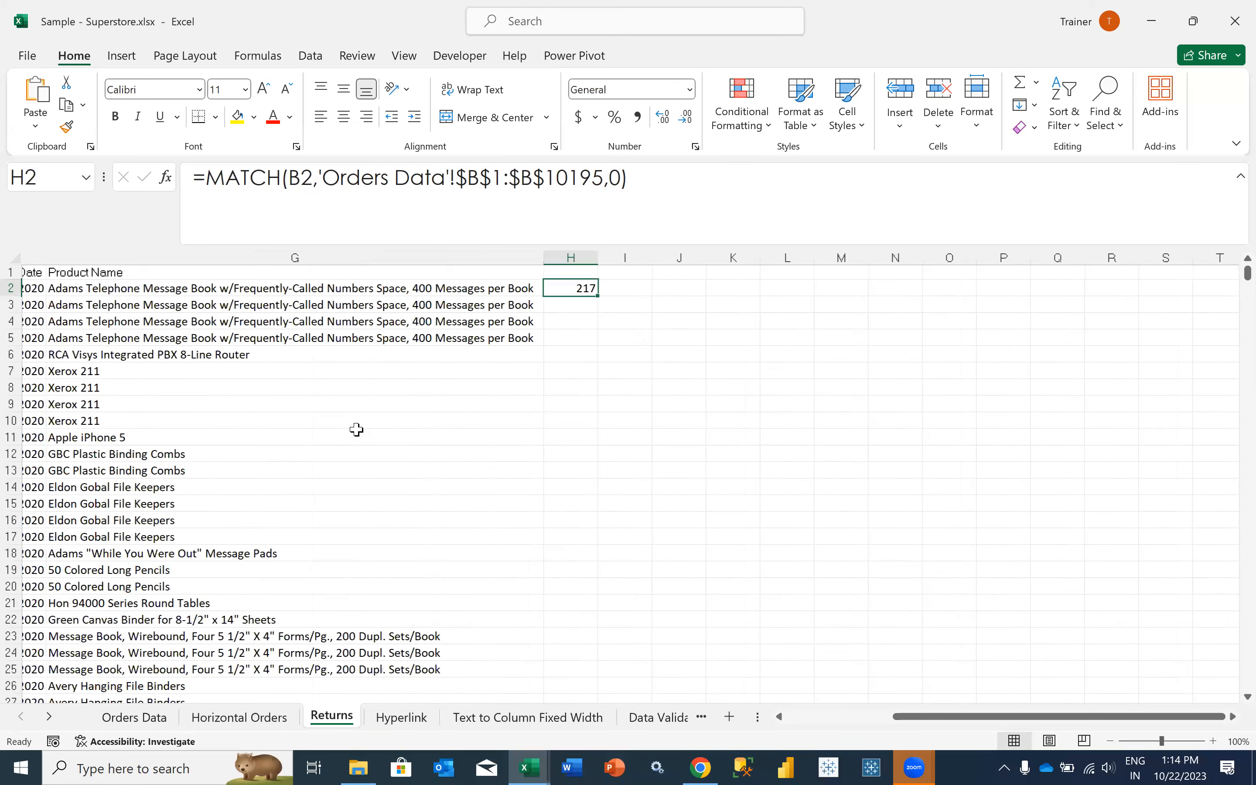
pyautogui.hscroll(-3, 357, 429)
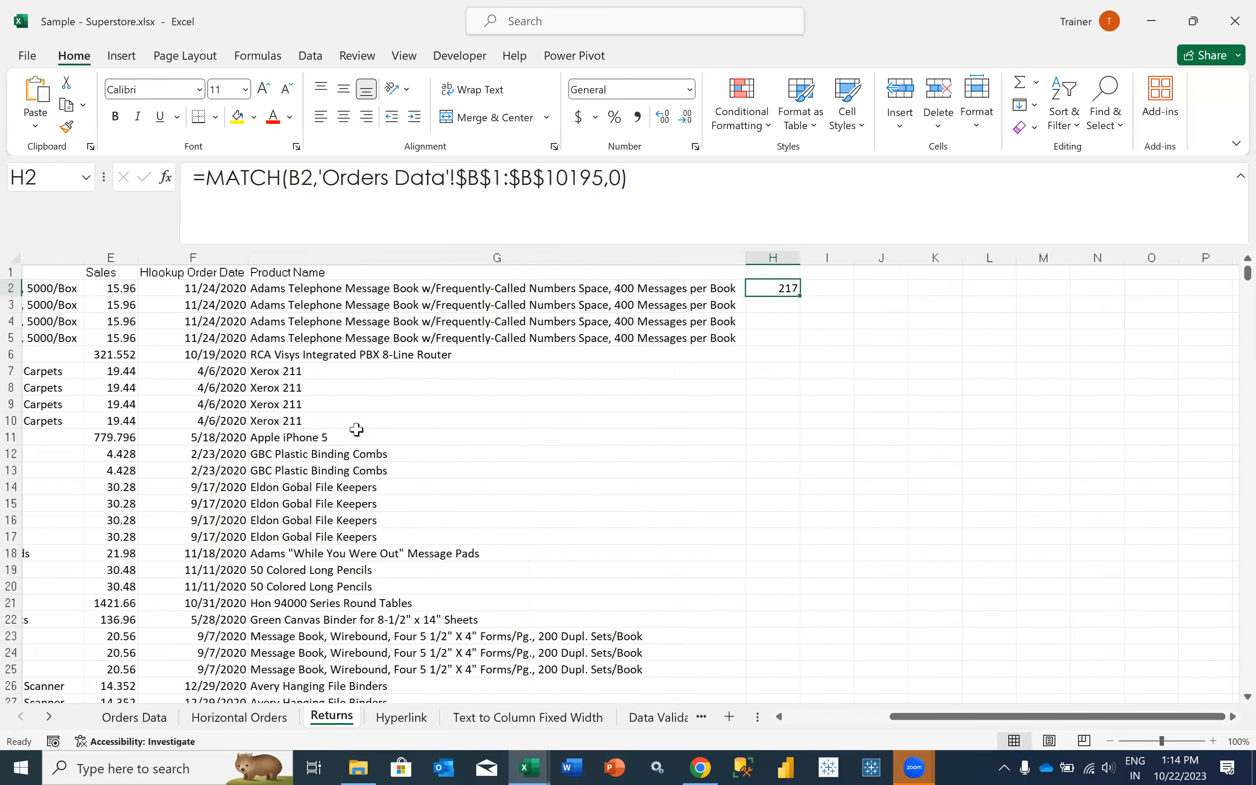
pyautogui.hscroll(3, 356, 429)
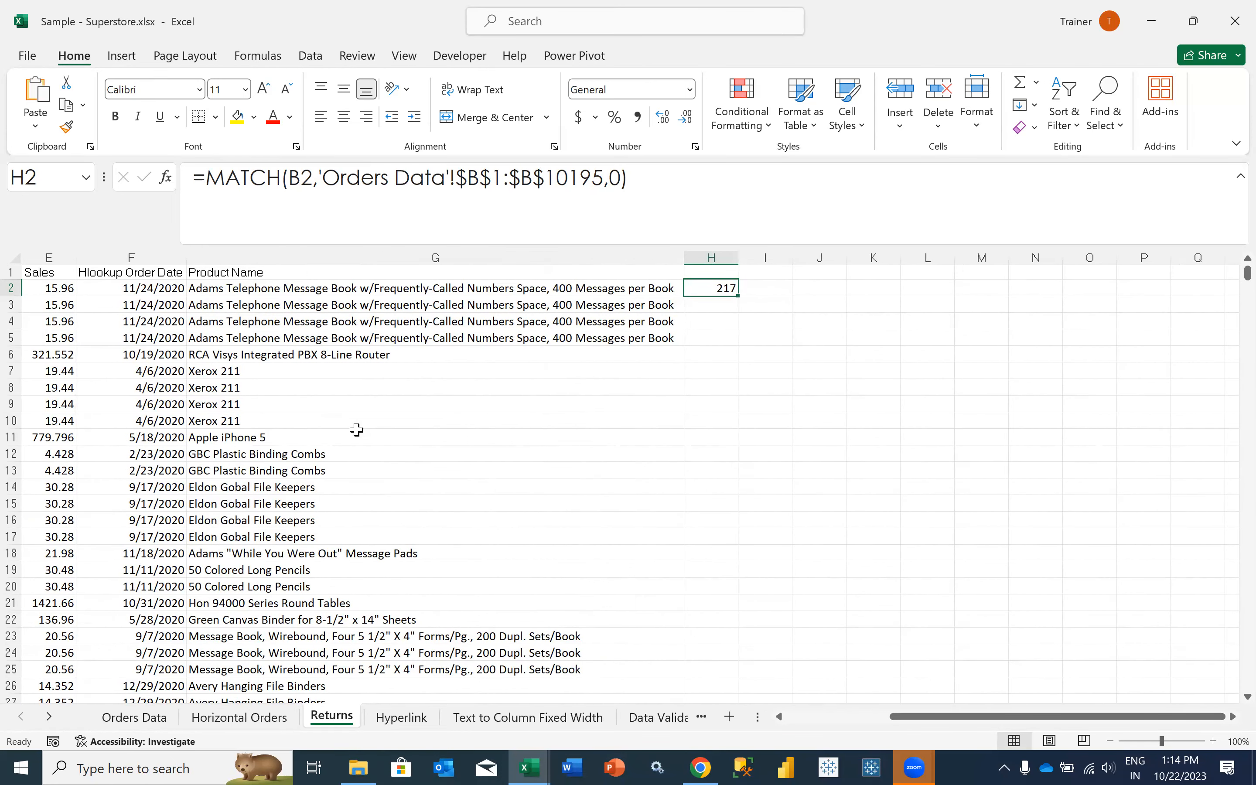
pyautogui.hscroll(-1, 357, 430)
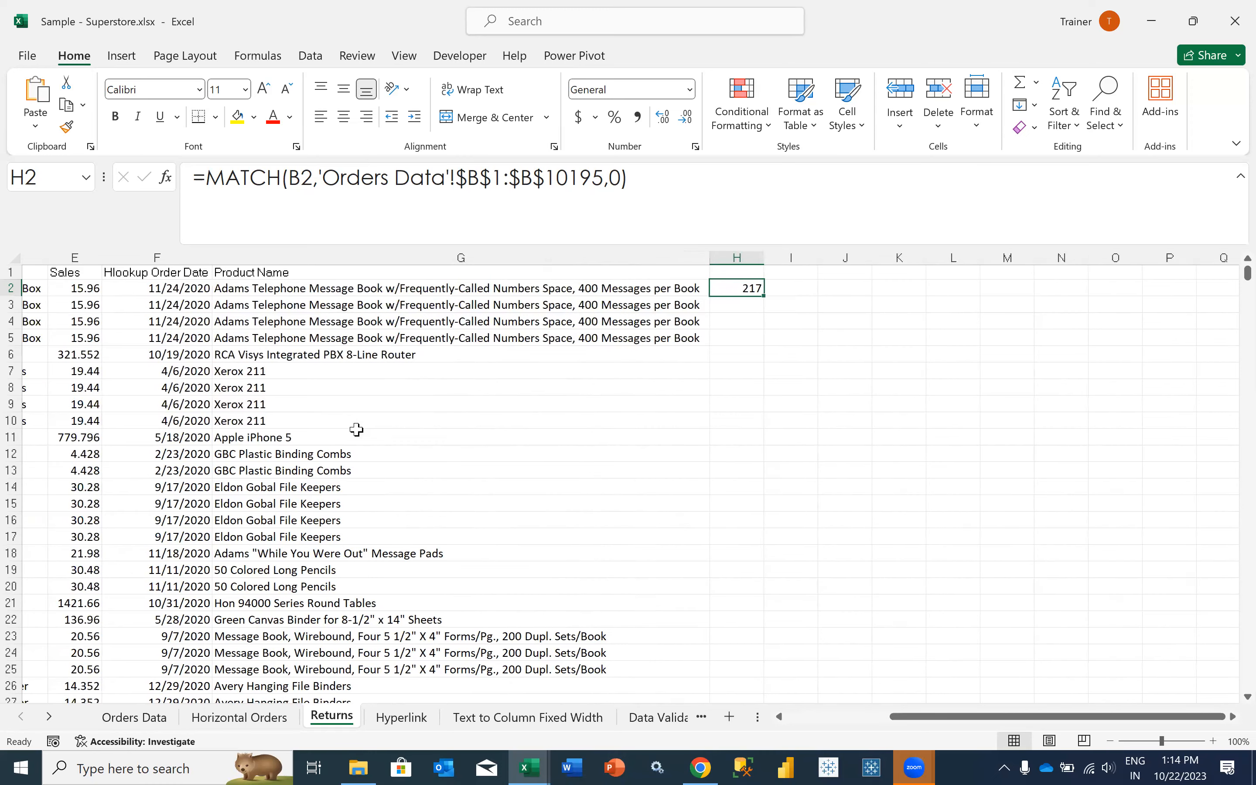
pyautogui.hscroll(-3, 356, 430)
pyautogui.hscroll(-2, 357, 430)
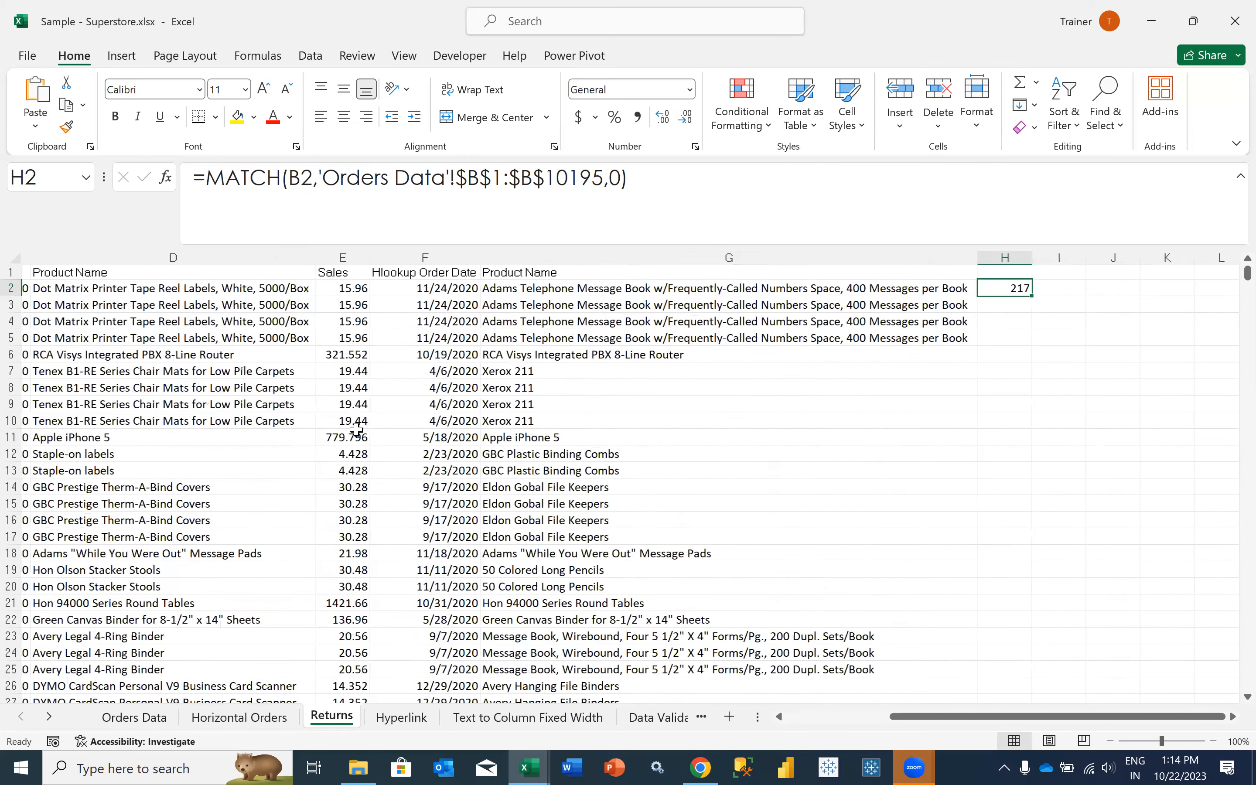
pyautogui.hscroll(-3, 357, 430)
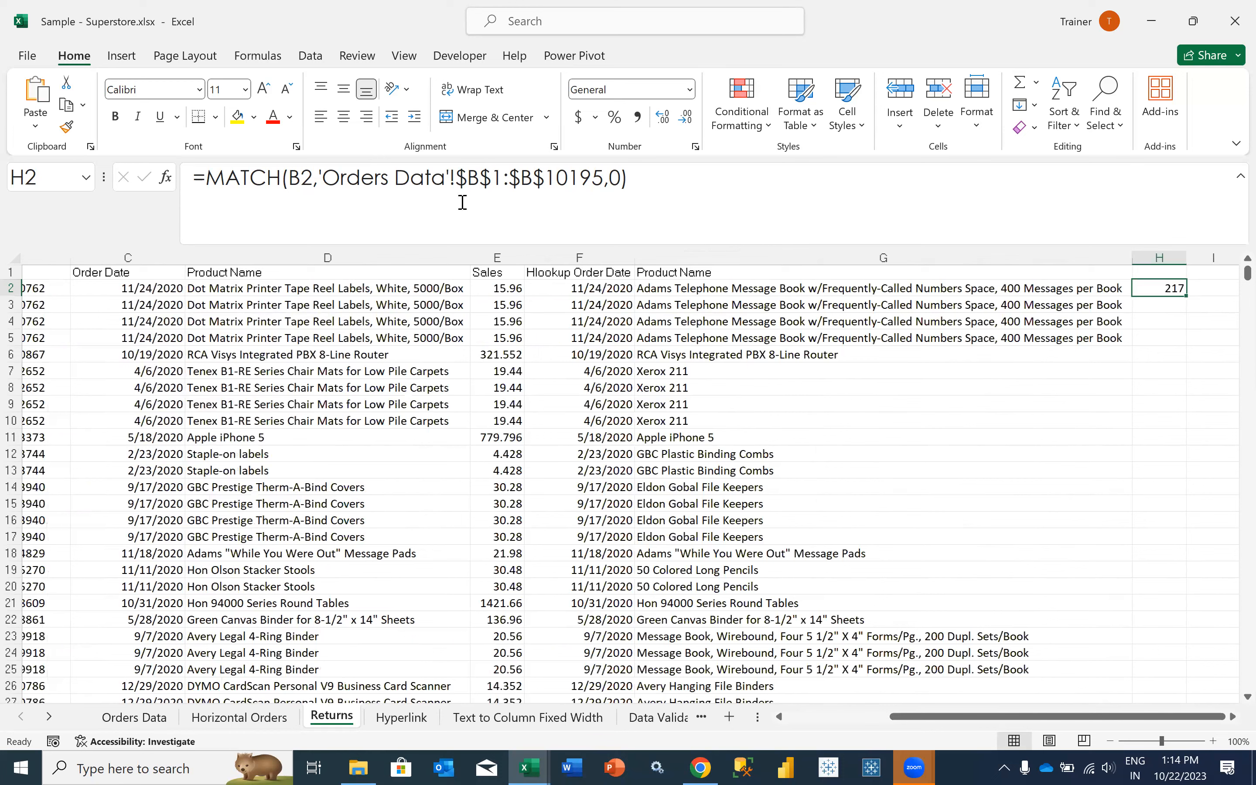
pyautogui.hscroll(-1, 462, 202)
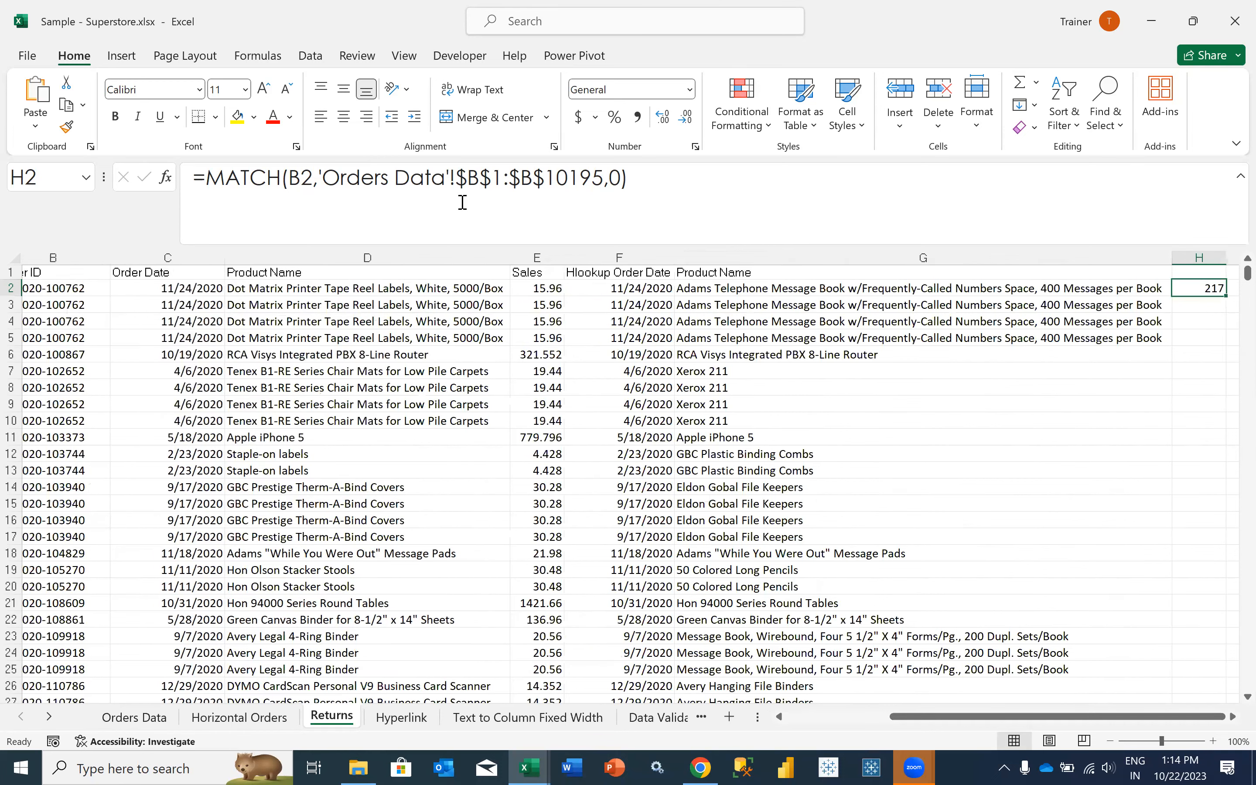
pyautogui.hscroll(-1, 462, 202)
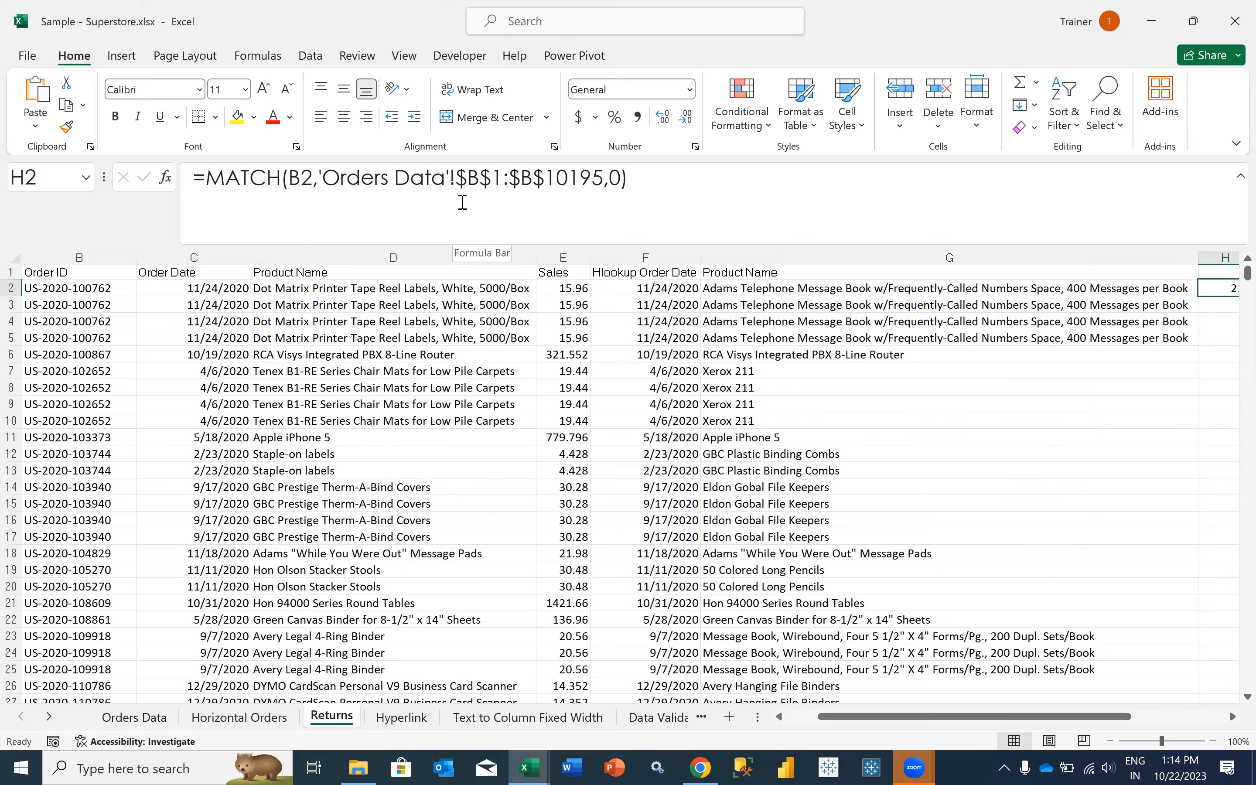
# - Enter the header "Position using Match" in H1 of Returns
pyautogui.press('Right')
pyautogui.press('Left')
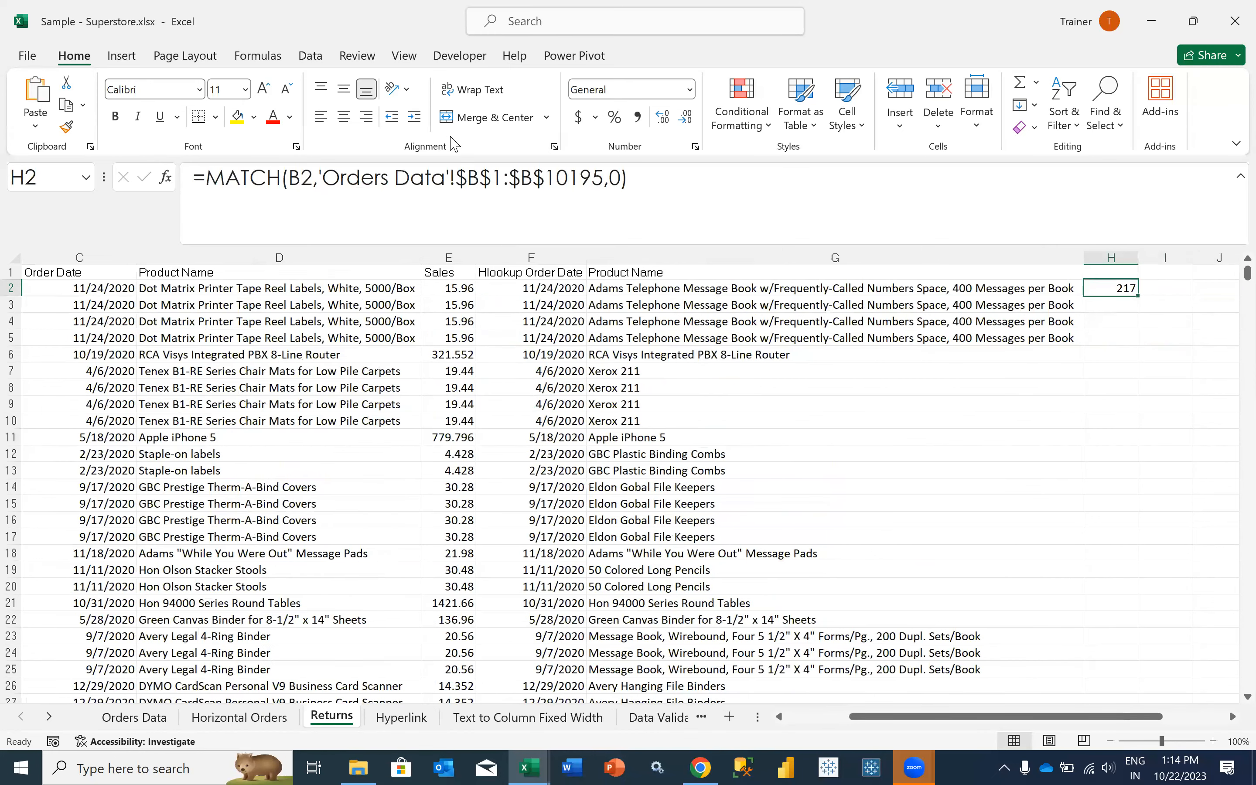
pyautogui.click(1097, 274)
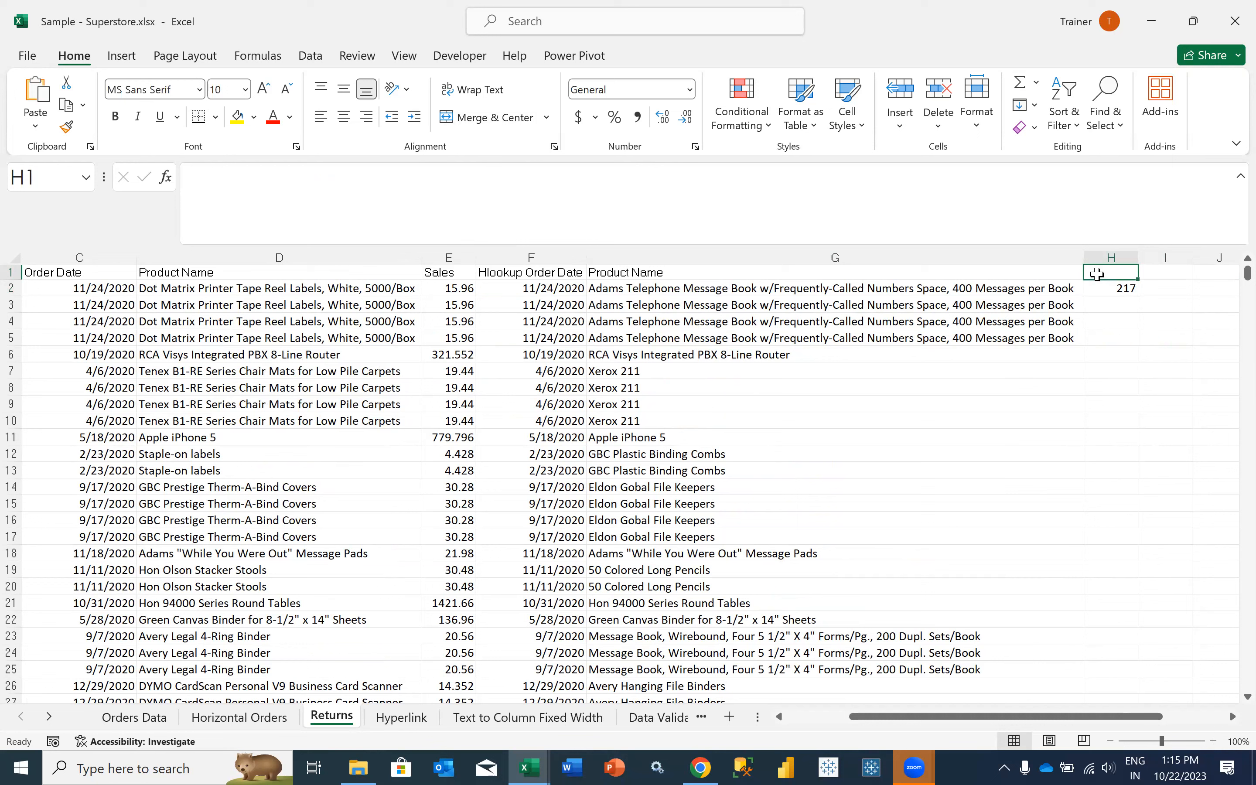
pyautogui.write('Position')
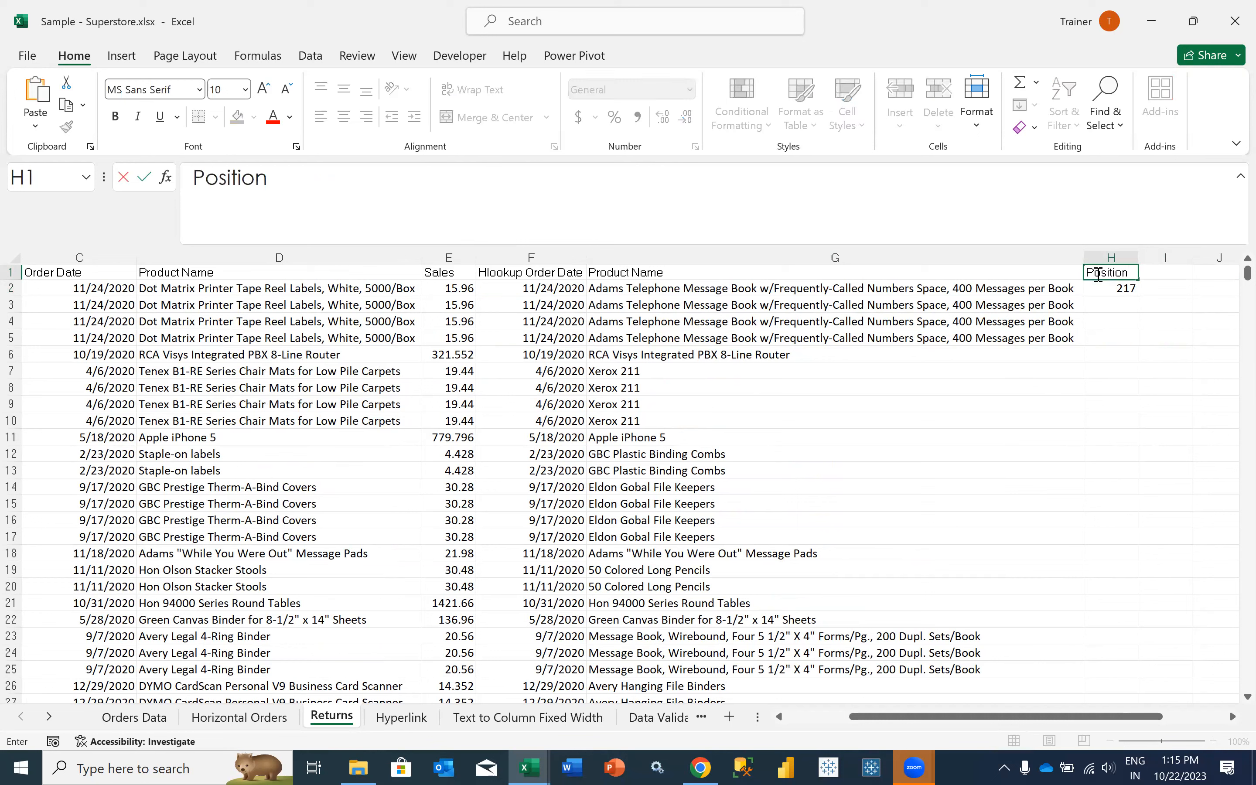
pyautogui.write(' using Match')
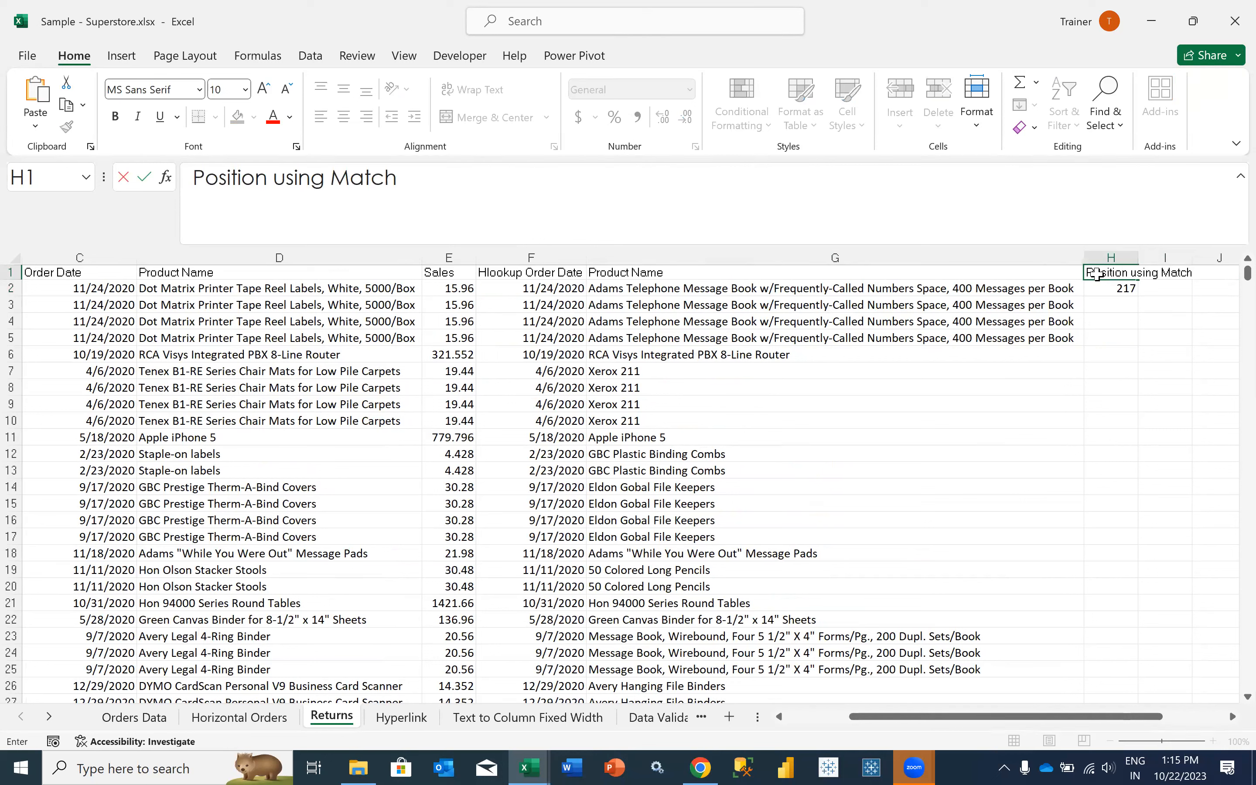
pyautogui.press('Tab')
# - Fill the H2 MATCH formula down column H for all returned orders, and fit the column width to its contents
pyautogui.click(1121, 289)
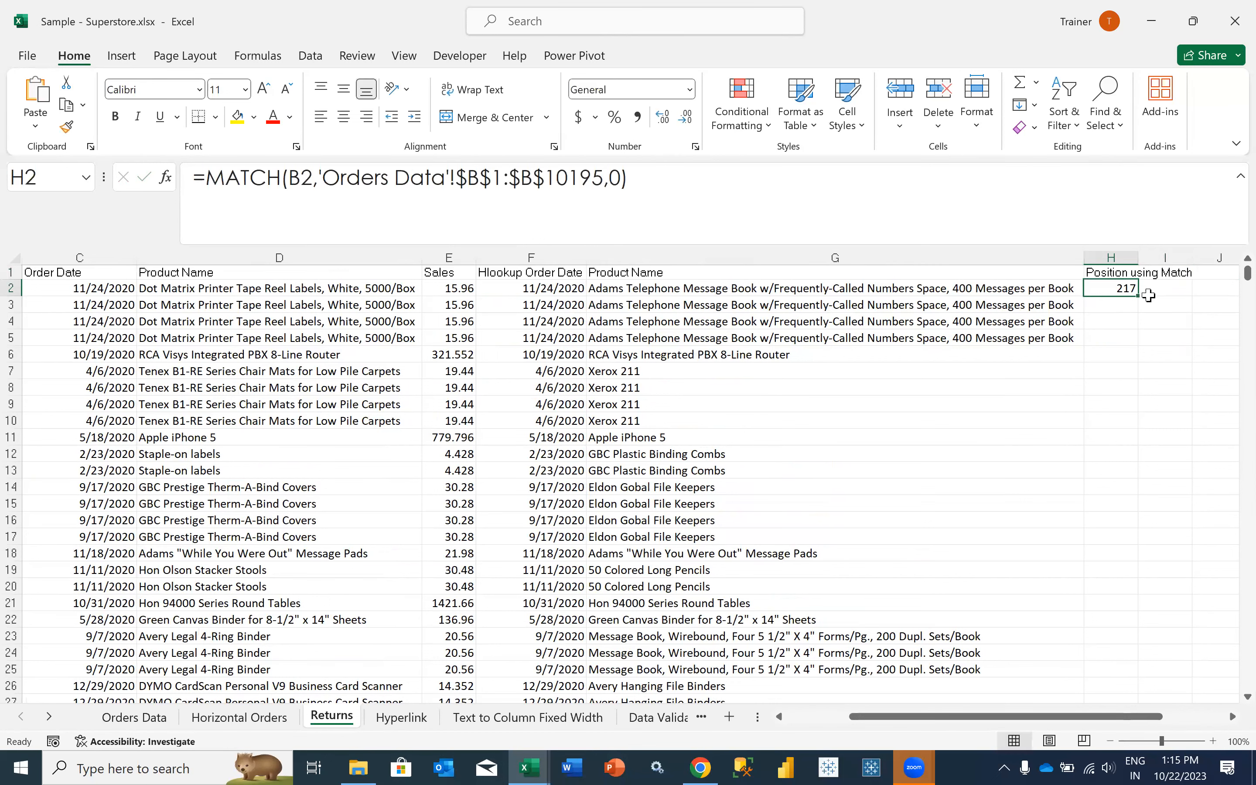
pyautogui.doubleClick(1139, 296)
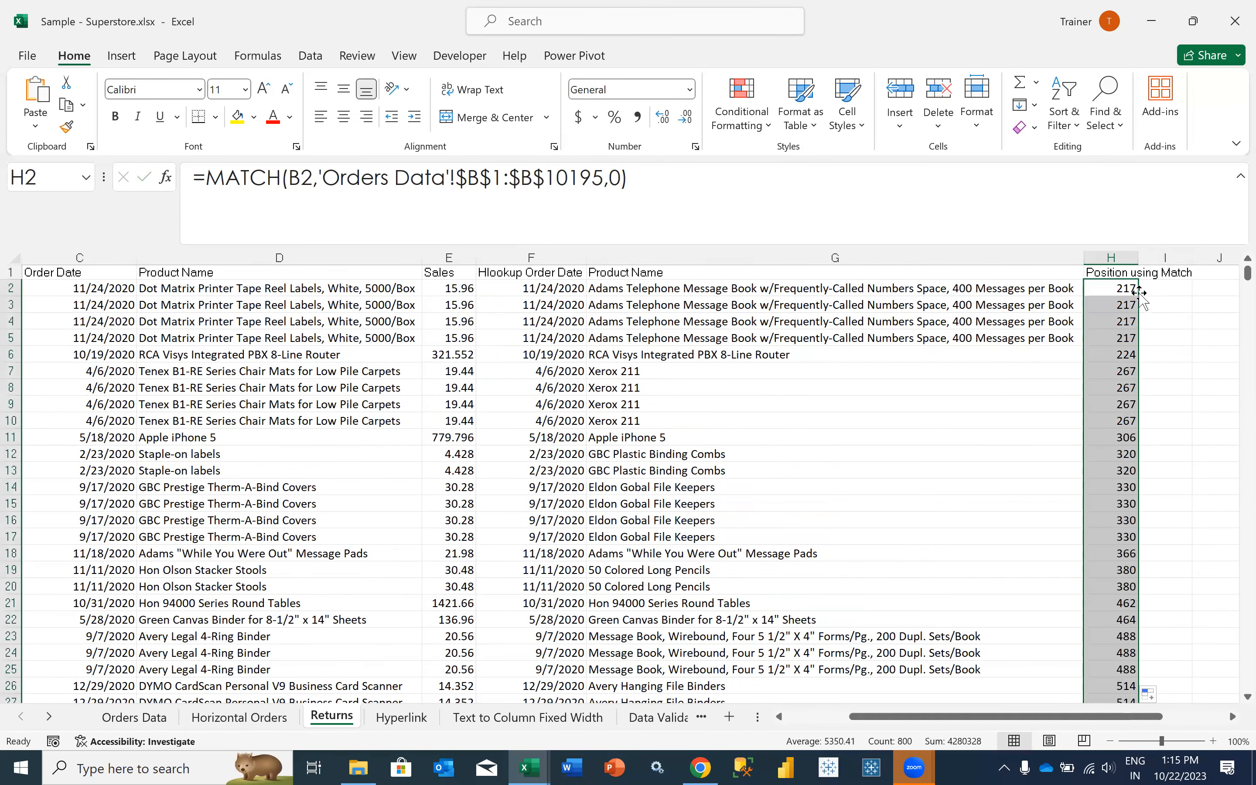
pyautogui.doubleClick(1138, 257)
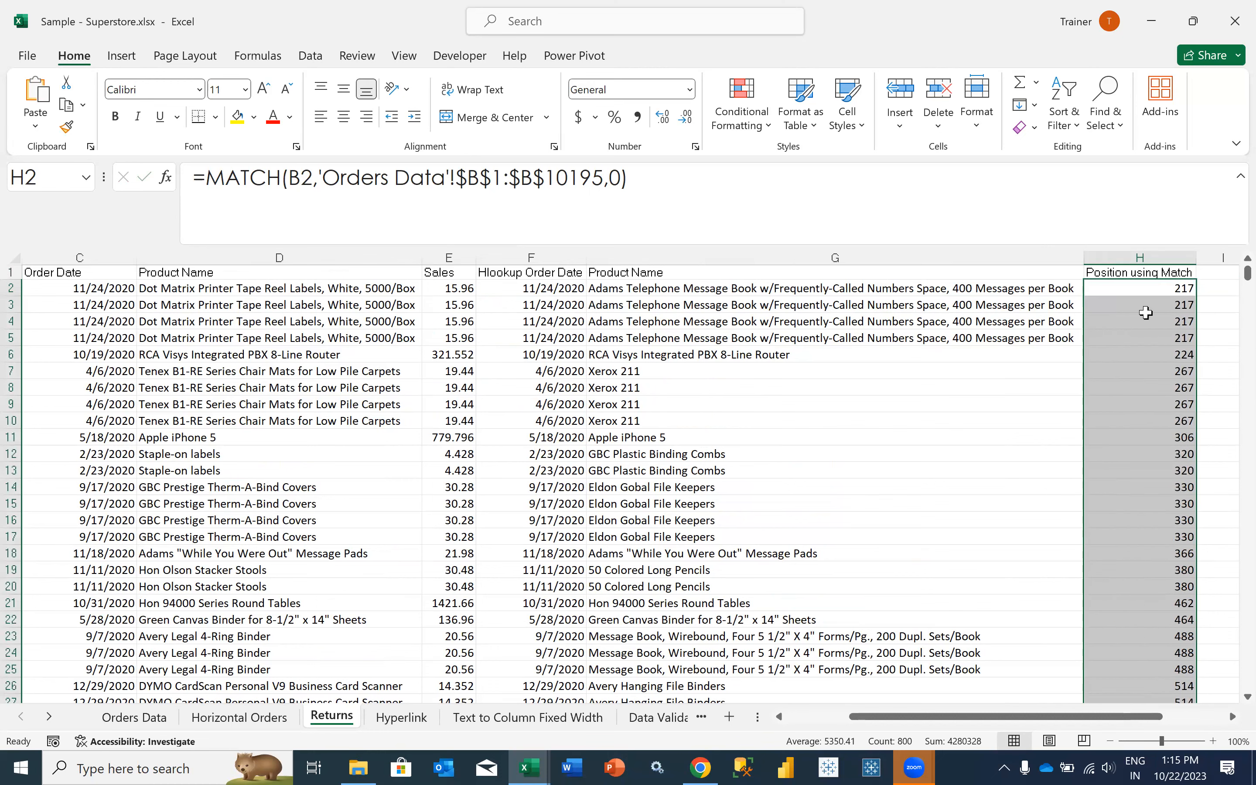
pyautogui.hscroll(2, 1119, 362)
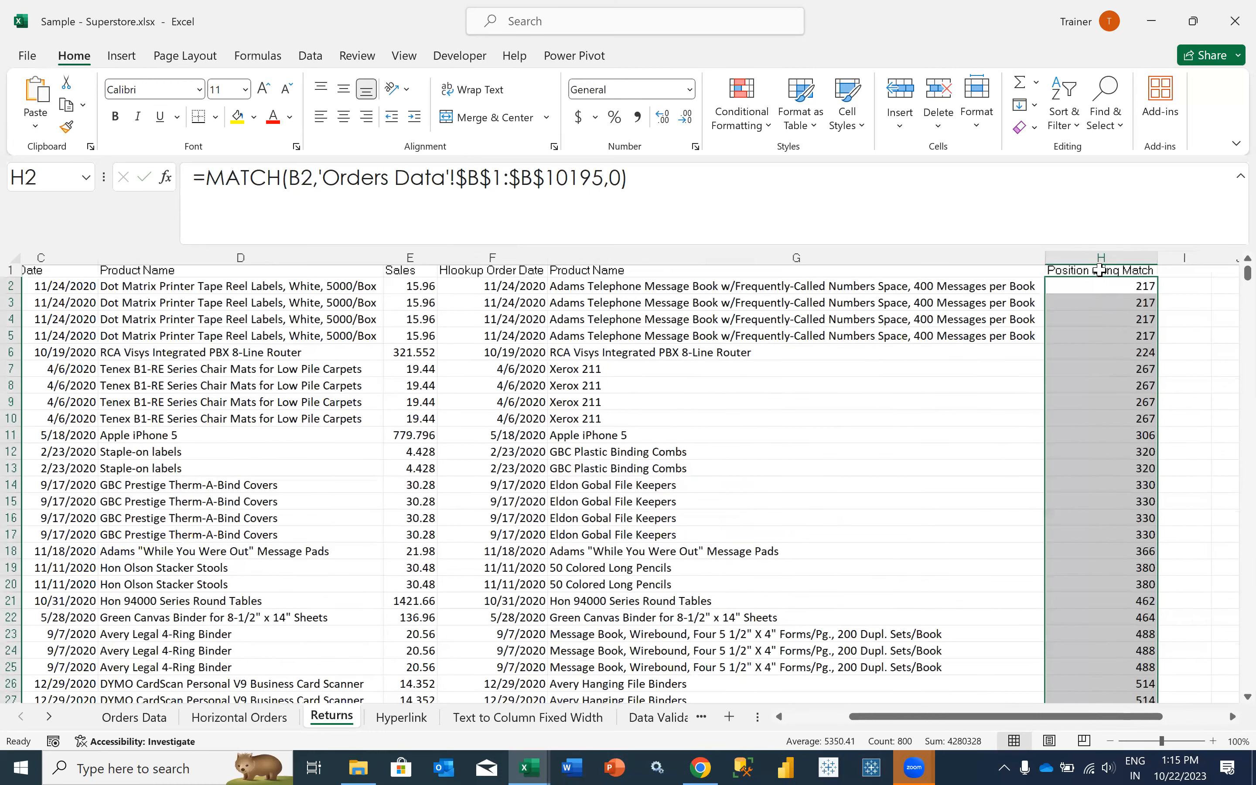
pyautogui.hscroll(3, 1100, 270)
pyautogui.hscroll(3, 1100, 270)
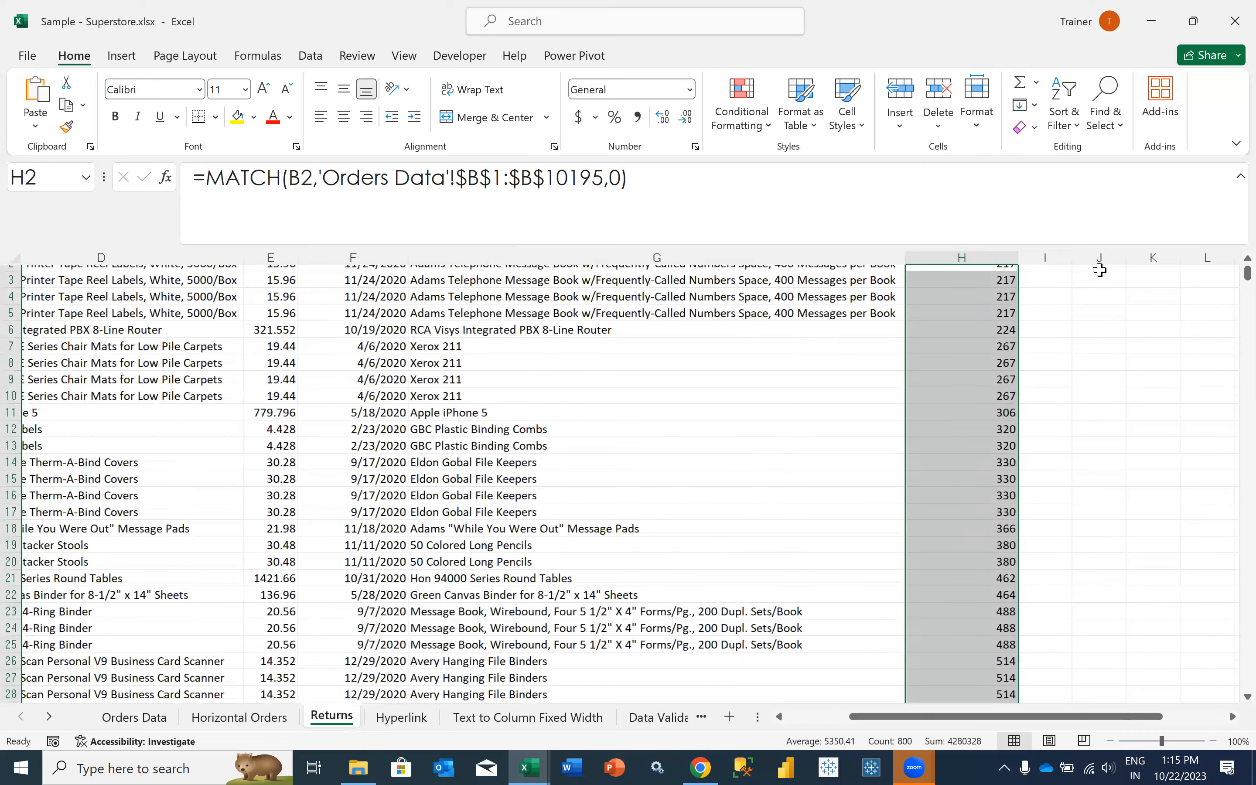
pyautogui.hscroll(-3, 1100, 270)
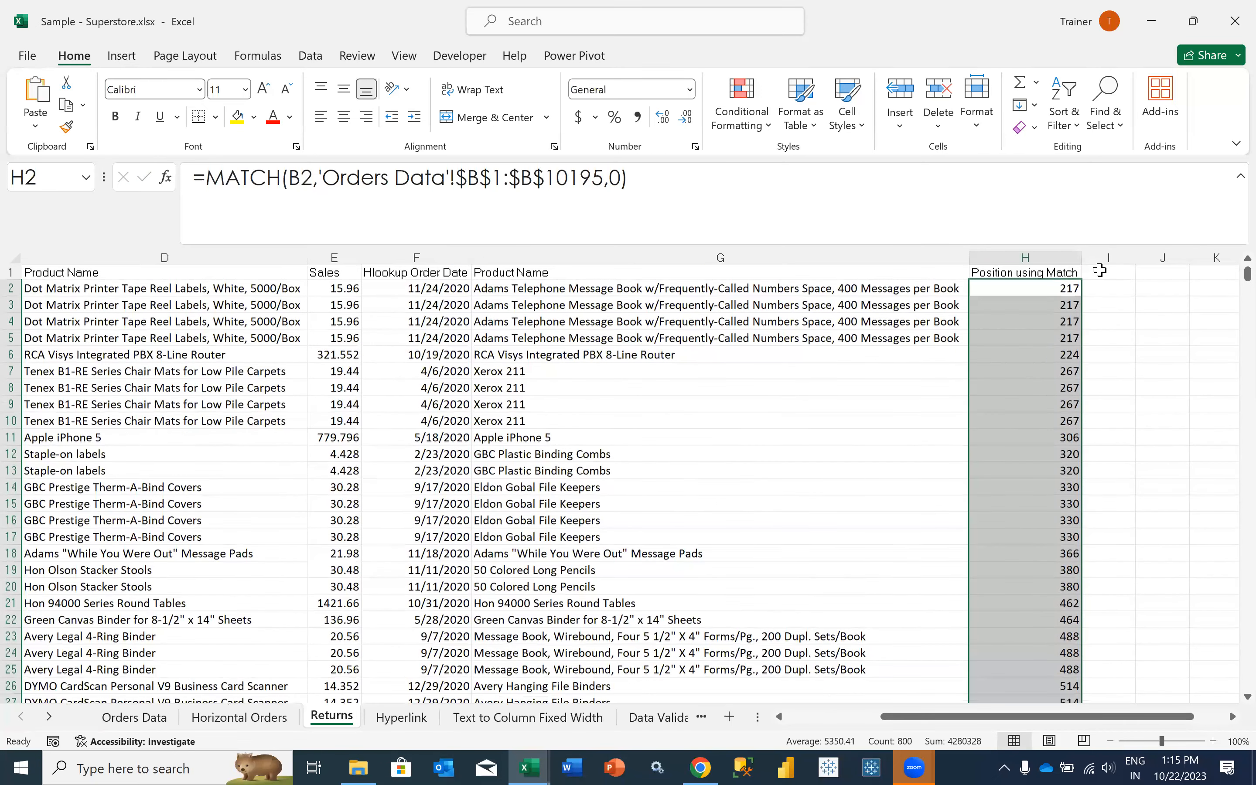
# - Check the INDEX entry in the LOOKUP function list of IF_Formula_Workbook-13aug2023.xlsx, back to the Returns sheet of Sample - Superstore.xlsx
pyautogui.click(1100, 270)
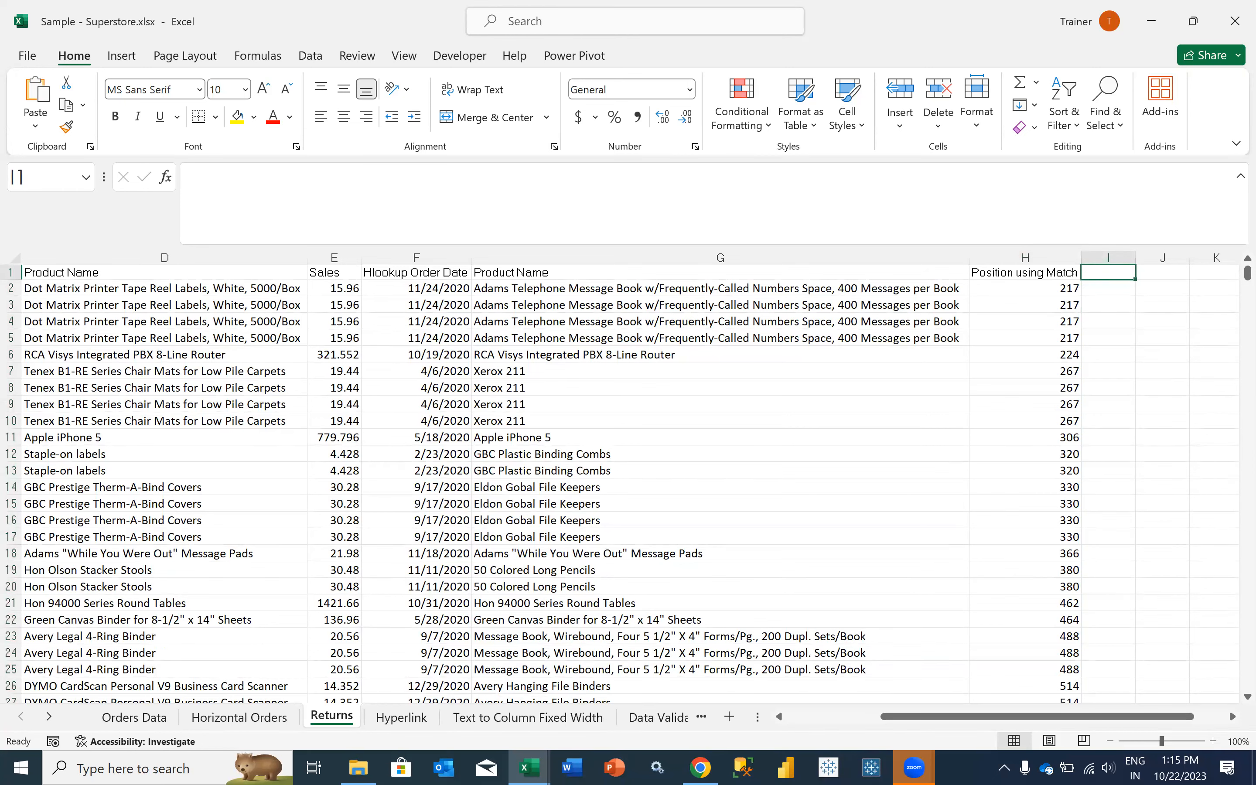
pyautogui.hotkey('alt', 'Tab')
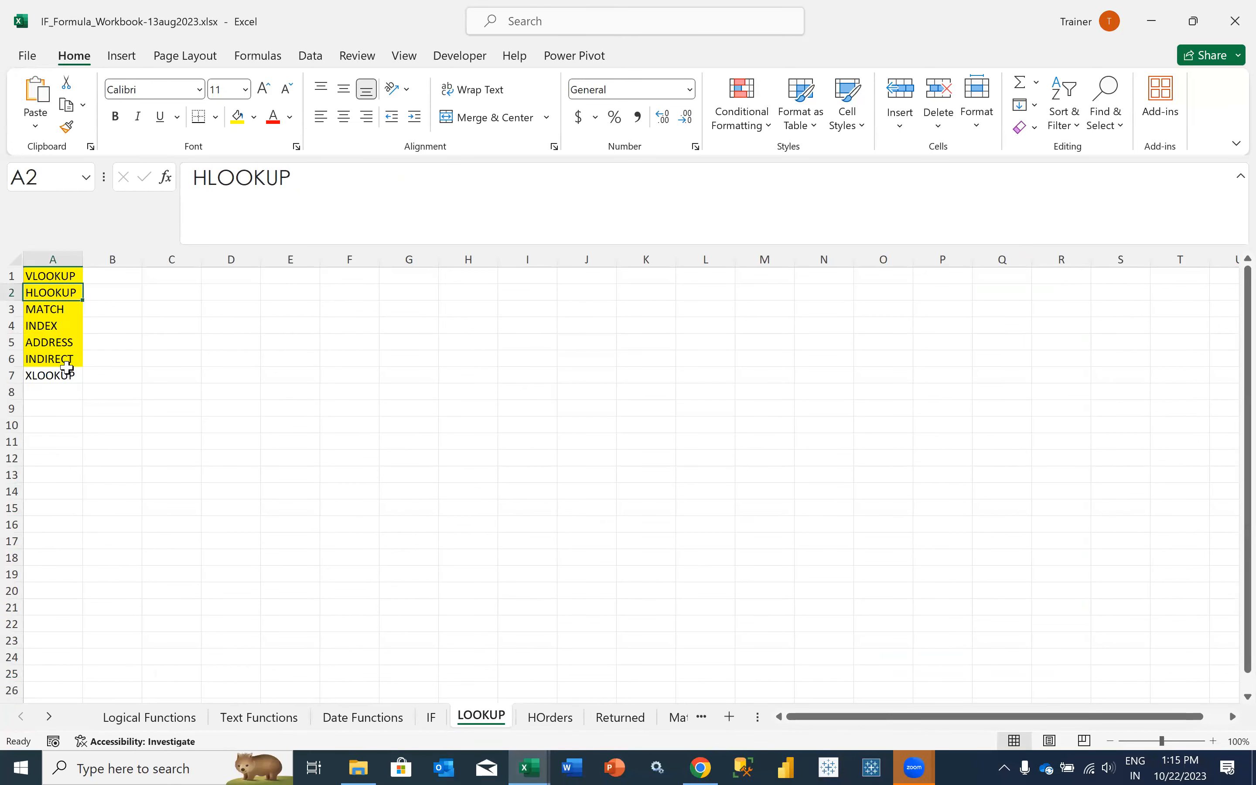
pyautogui.click(55, 328)
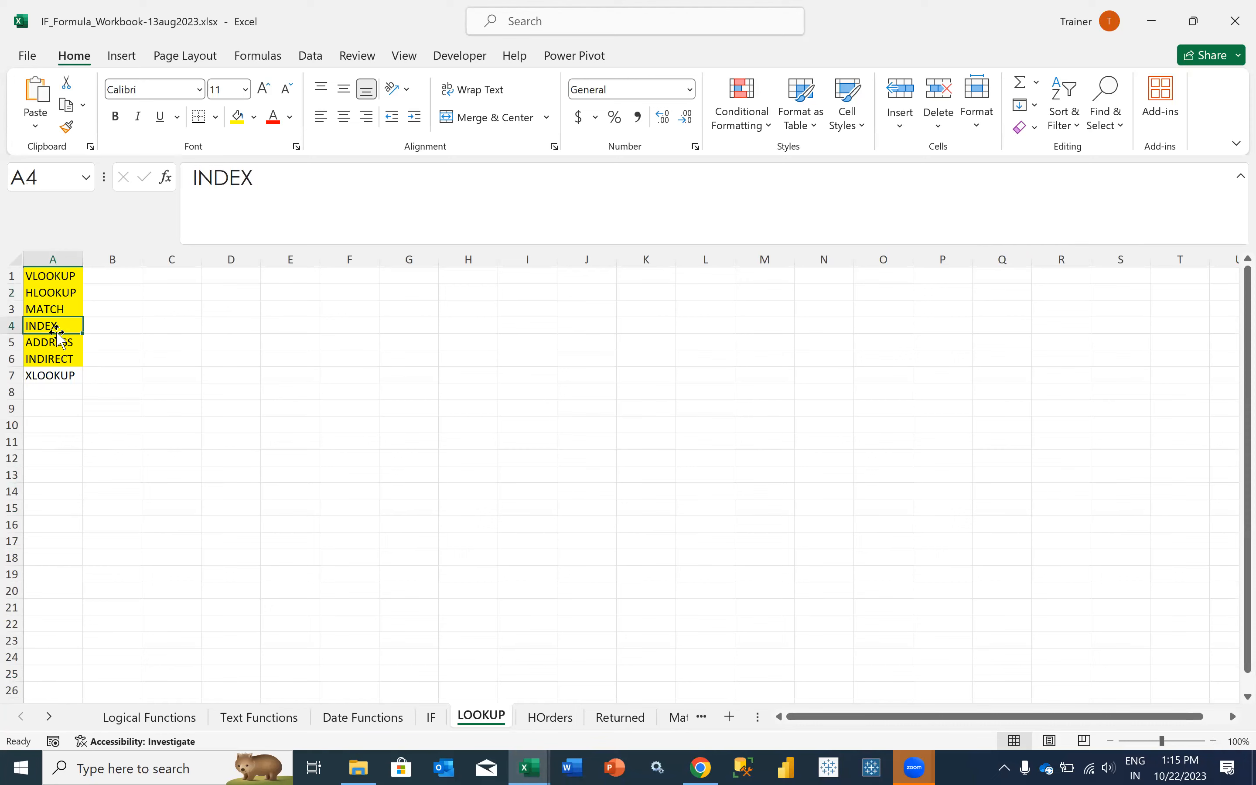
pyautogui.hotkey('alt', 'Tab')
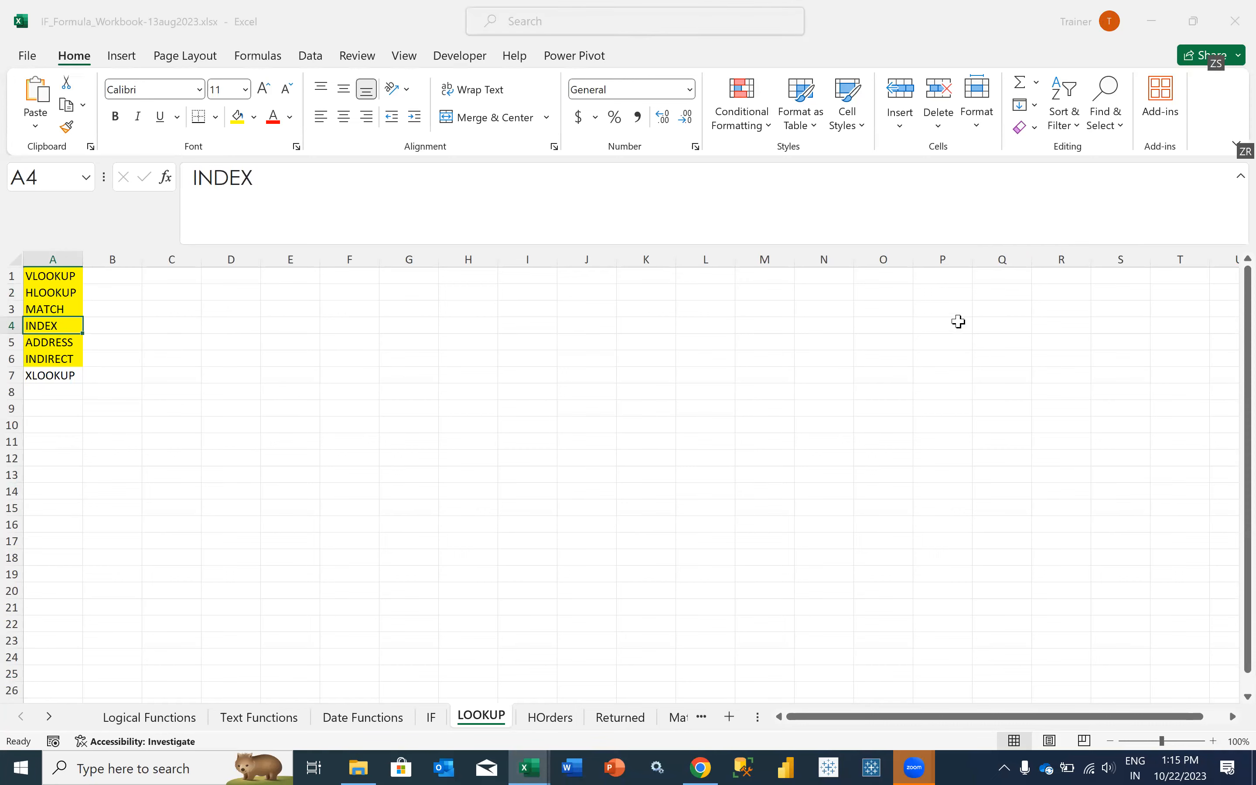
pyautogui.click(1102, 286)
pyautogui.write('=I')
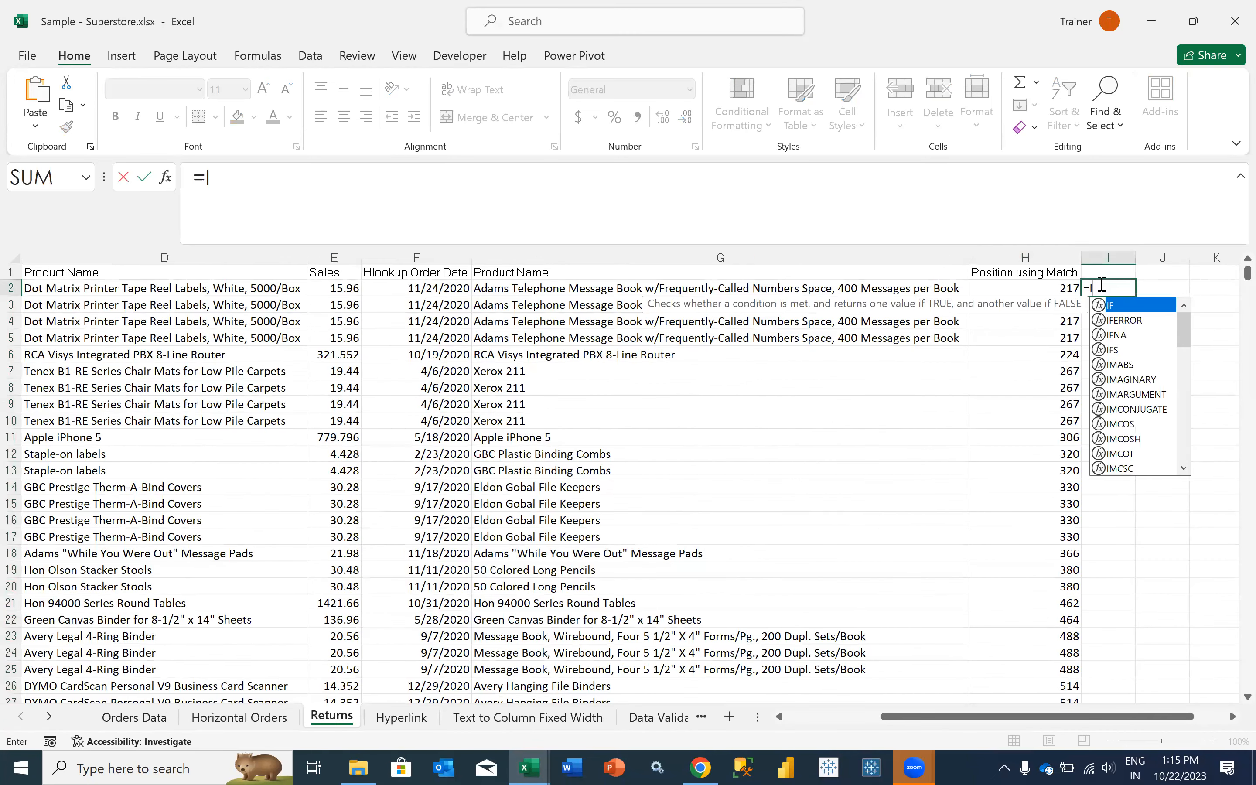
pyautogui.write('NDEX(')
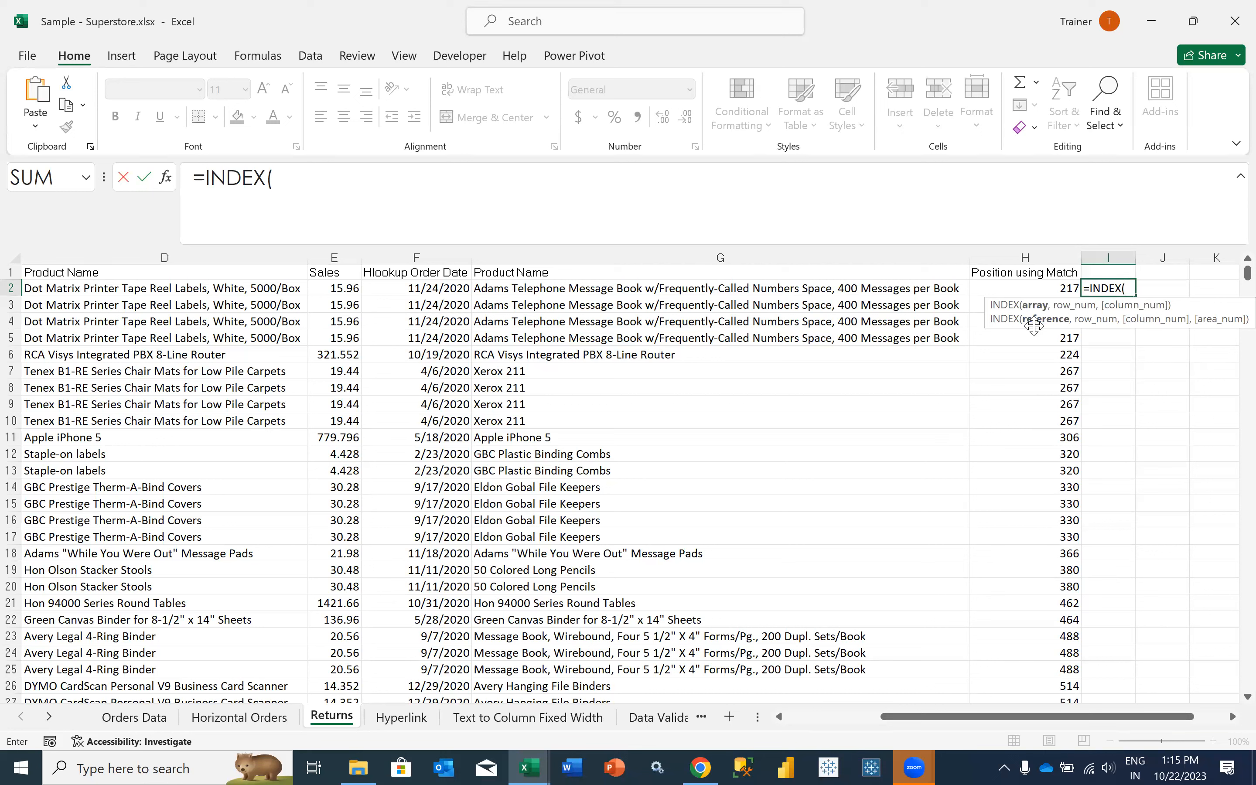
pyautogui.hscroll(-1, 150, 289)
pyautogui.hscroll(-3, 150, 288)
pyautogui.click(149, 288)
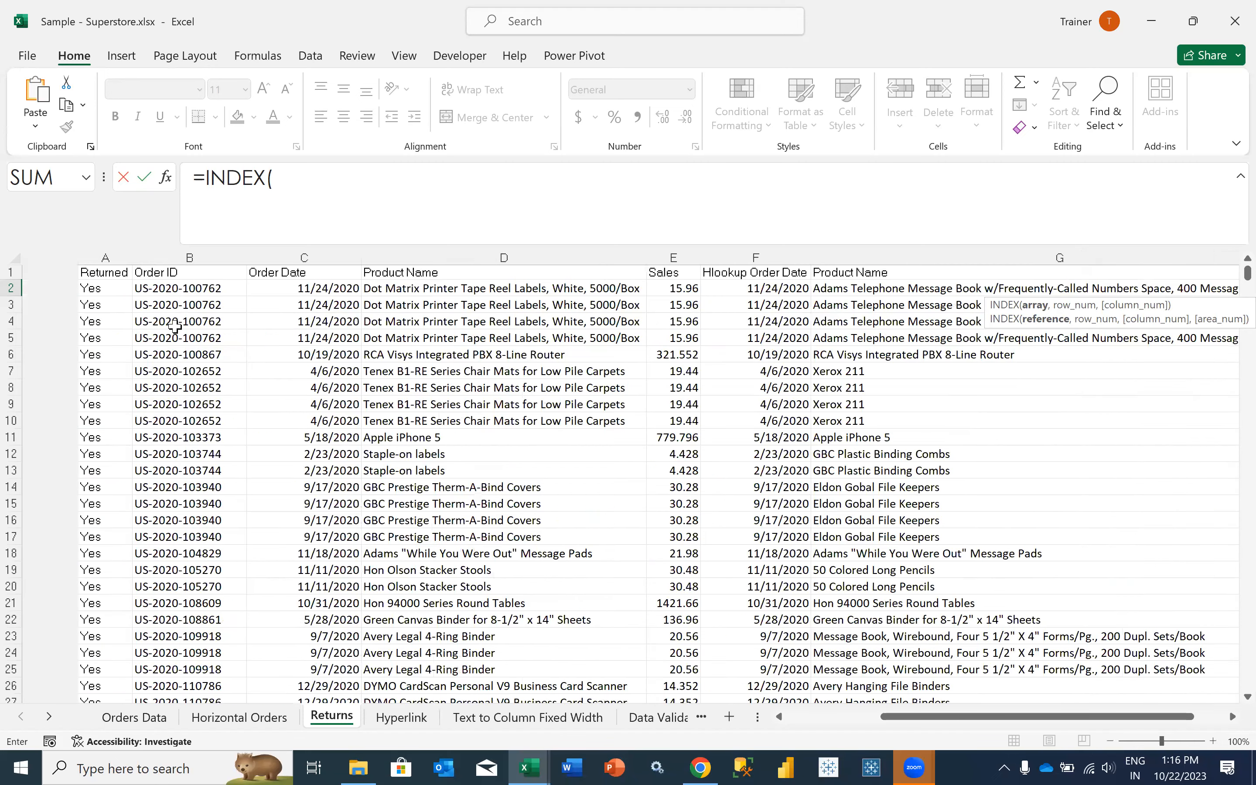
pyautogui.write(',')
pyautogui.press('BackSpace')
pyautogui.press('BackSpace')
pyautogui.press('BackSpace')
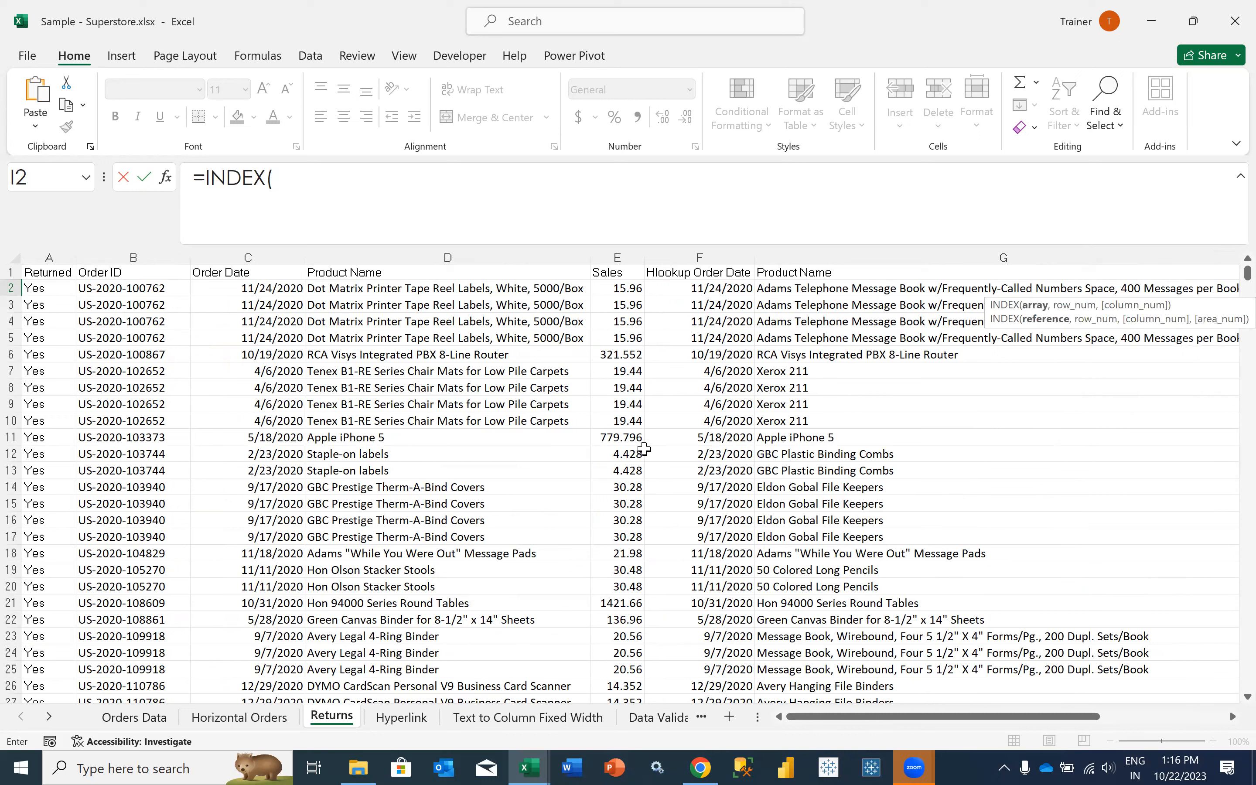
pyautogui.press('BackSpace')
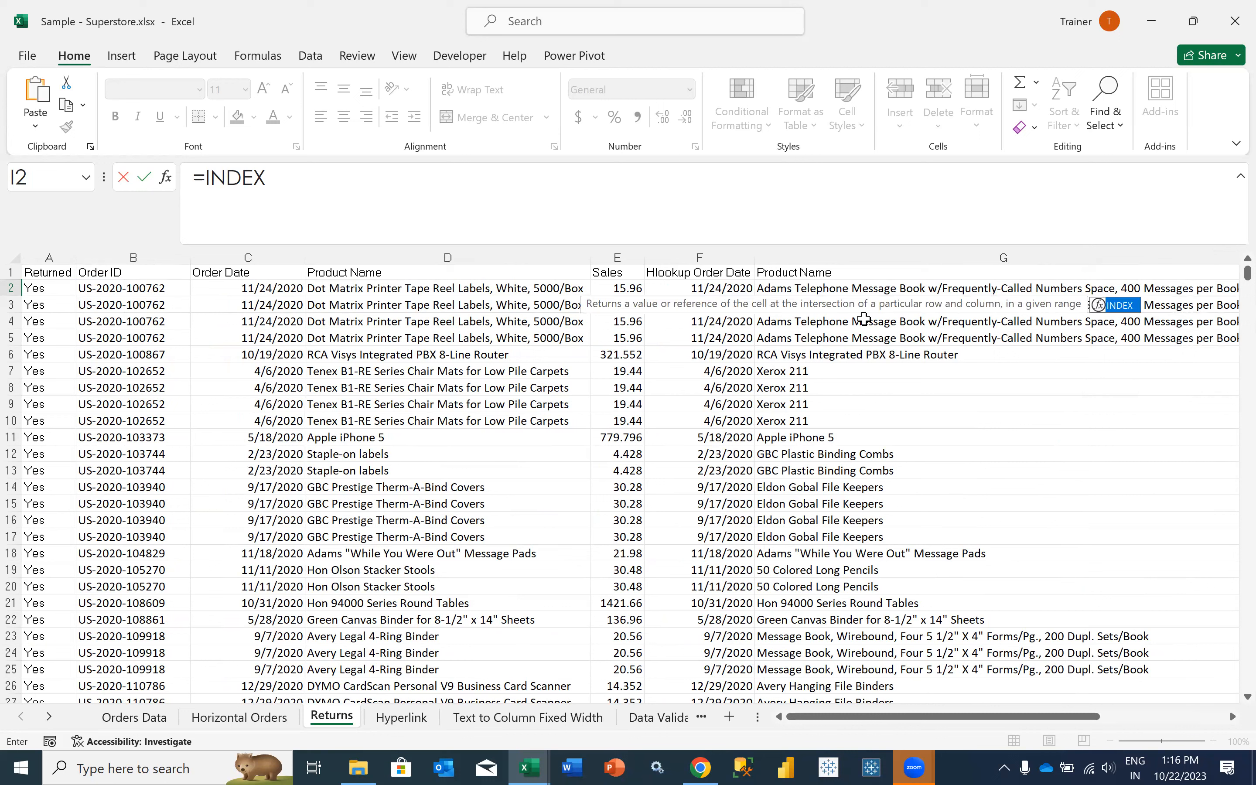
pyautogui.write('(')
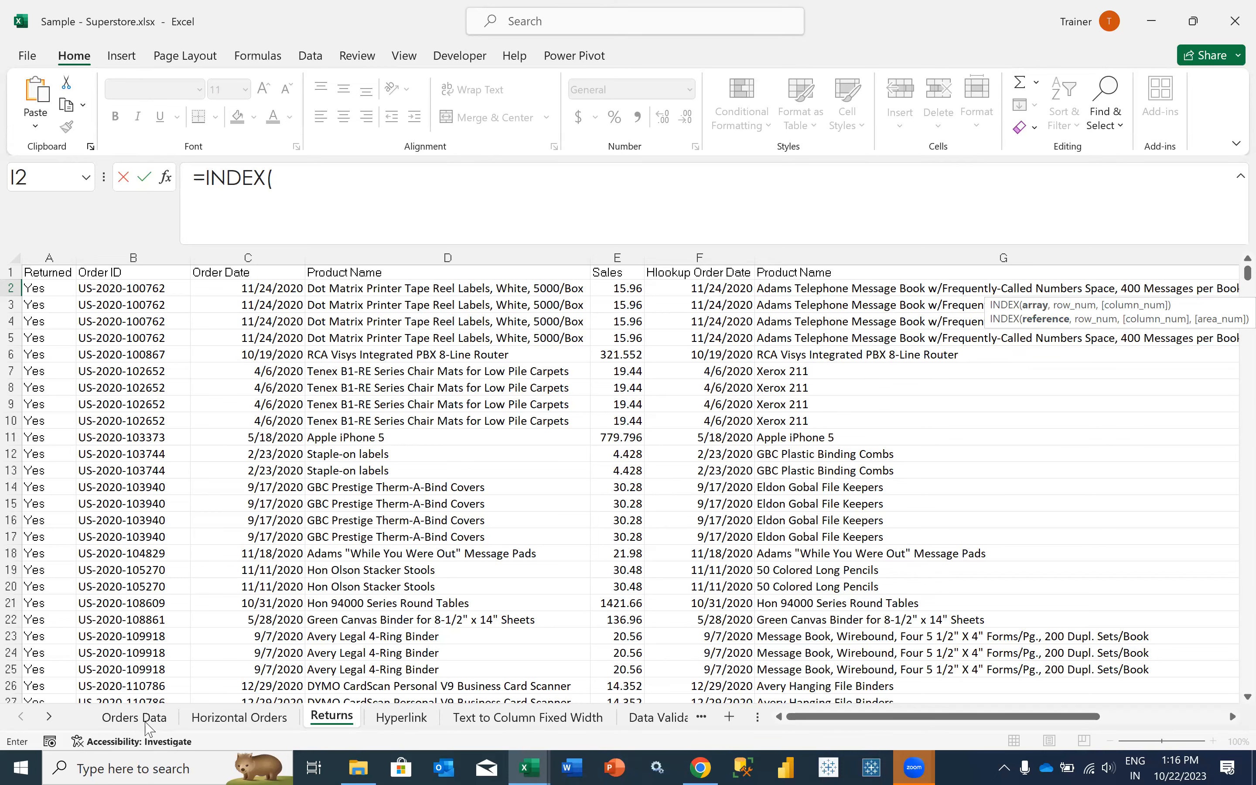
pyautogui.press('Escape')
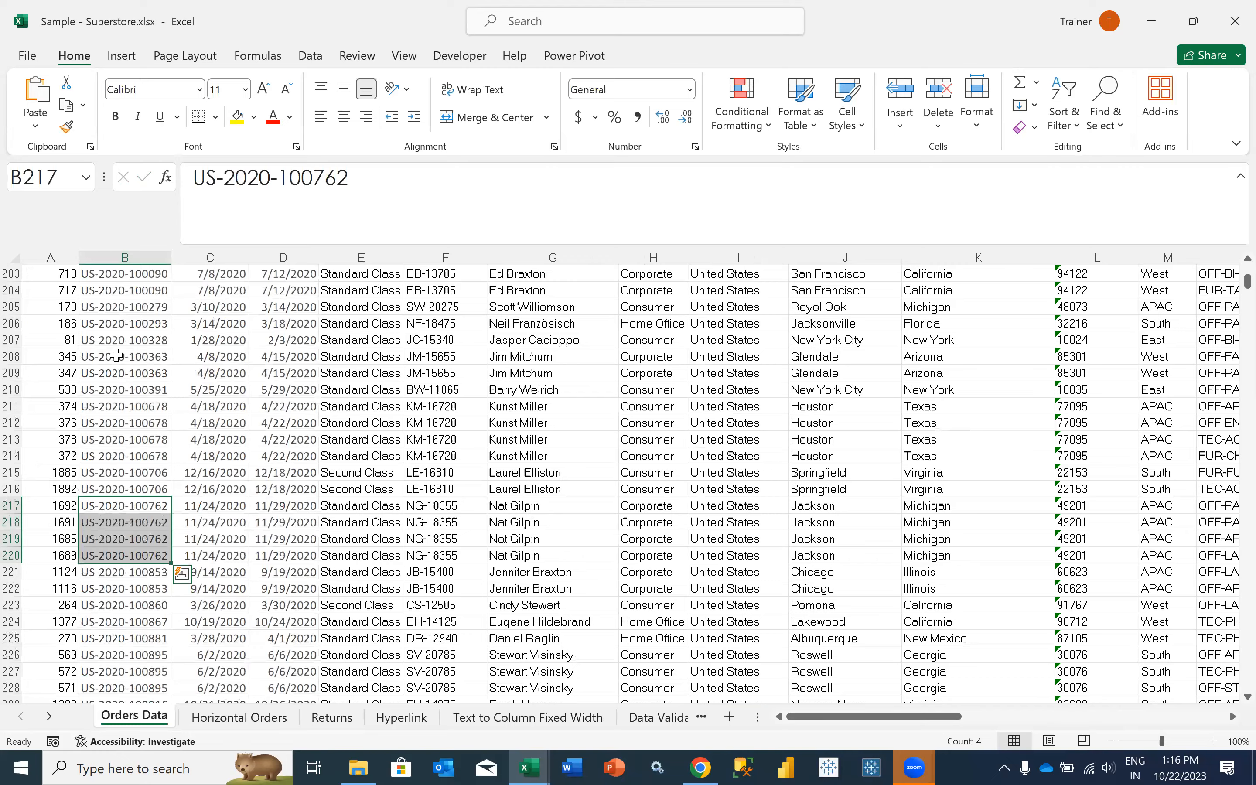
# - Examine the first rows of the Order ID column at the start of Orders Data
pyautogui.hotkey('ctrl', 'shift', 'Up')
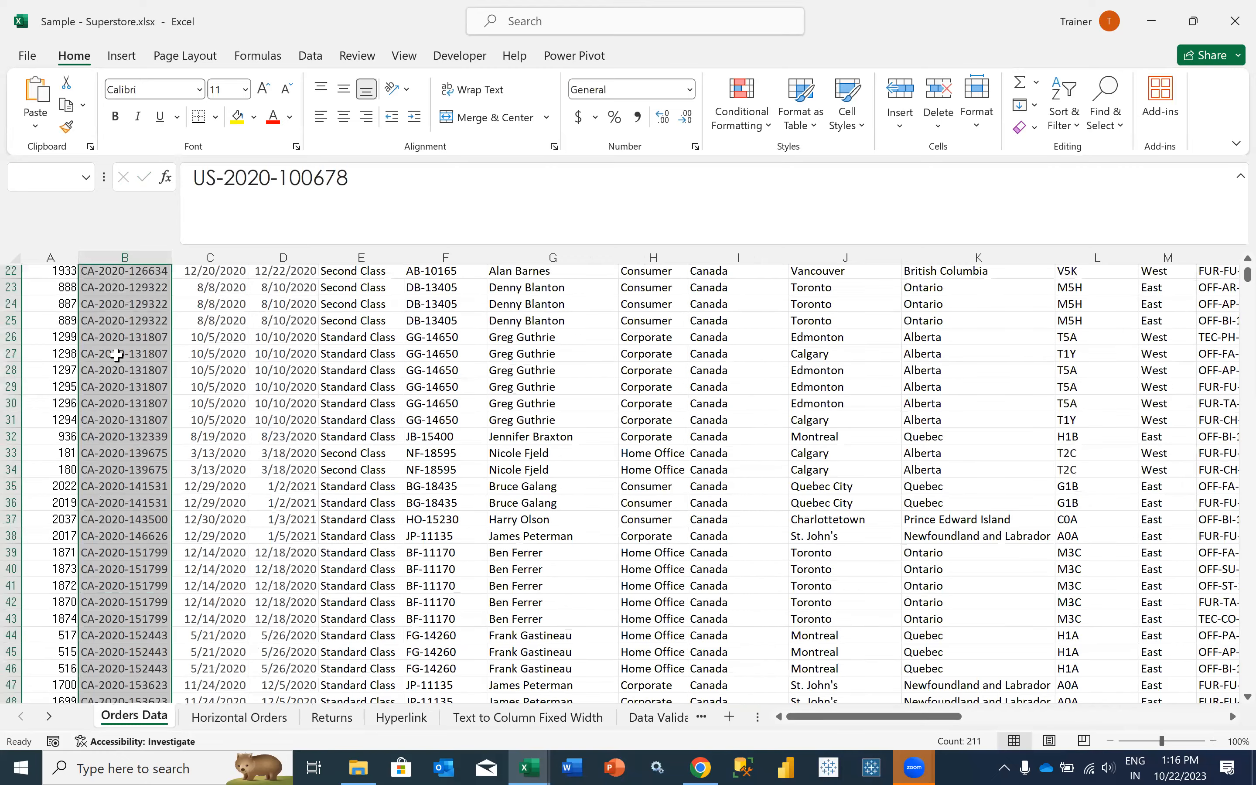
pyautogui.click(117, 355)
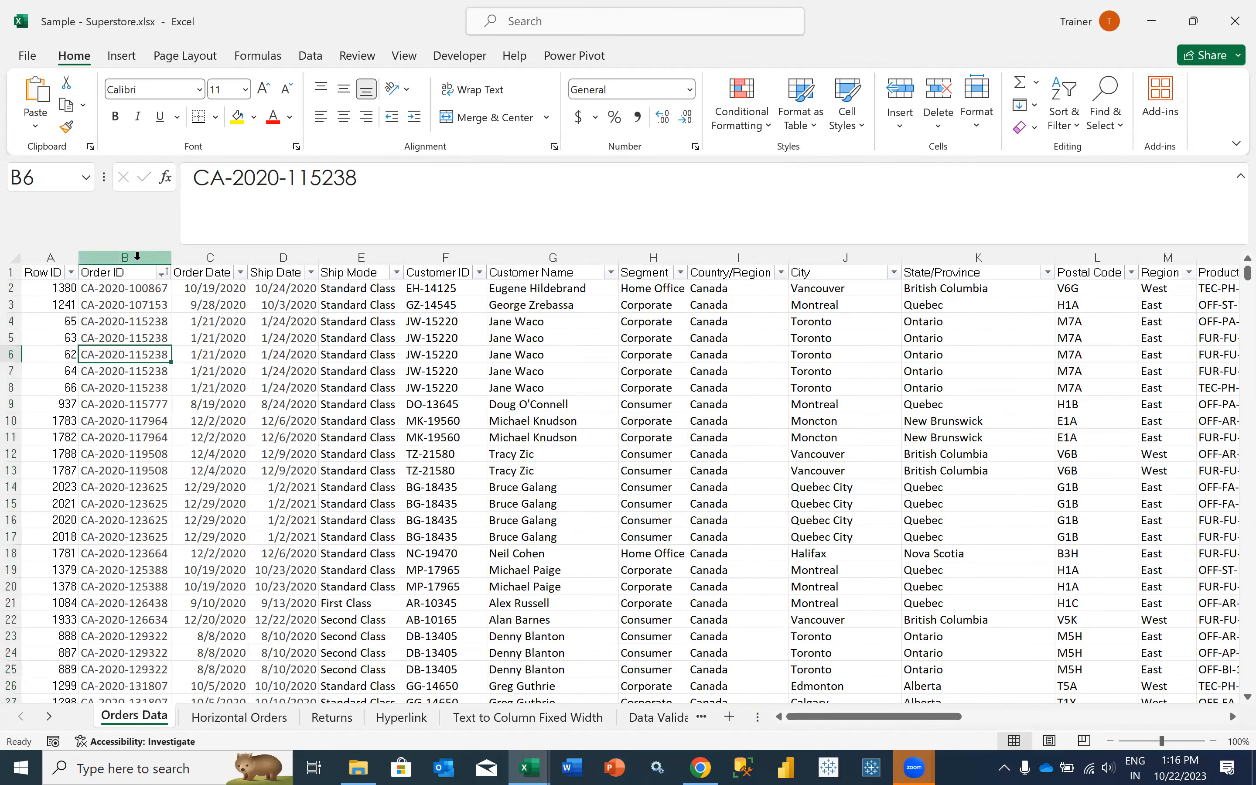
pyautogui.click(121, 323)
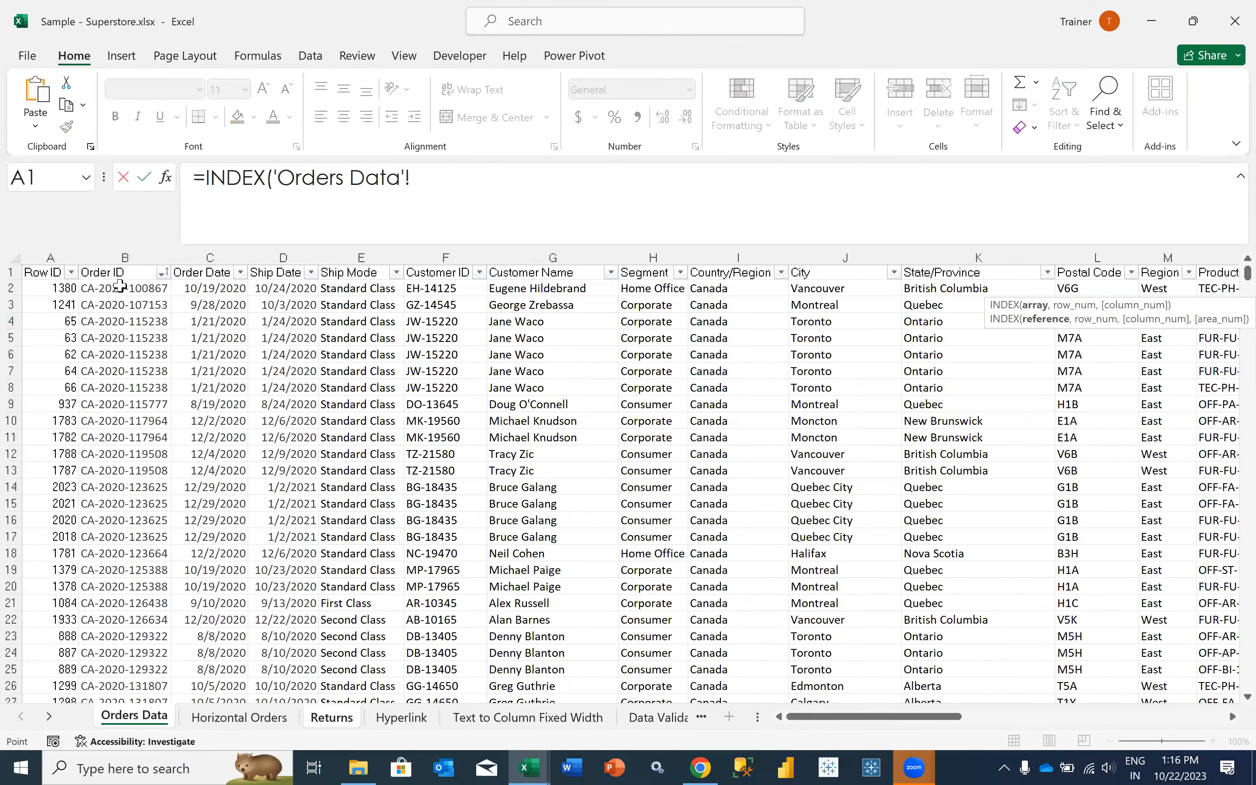
# - Try to enter an INDEX formula in I2 of Returns with only the array B2:B10195 from Orders Data
pyautogui.click(120, 286)
pyautogui.hotkey('ctrl', 'shift', 'Down')
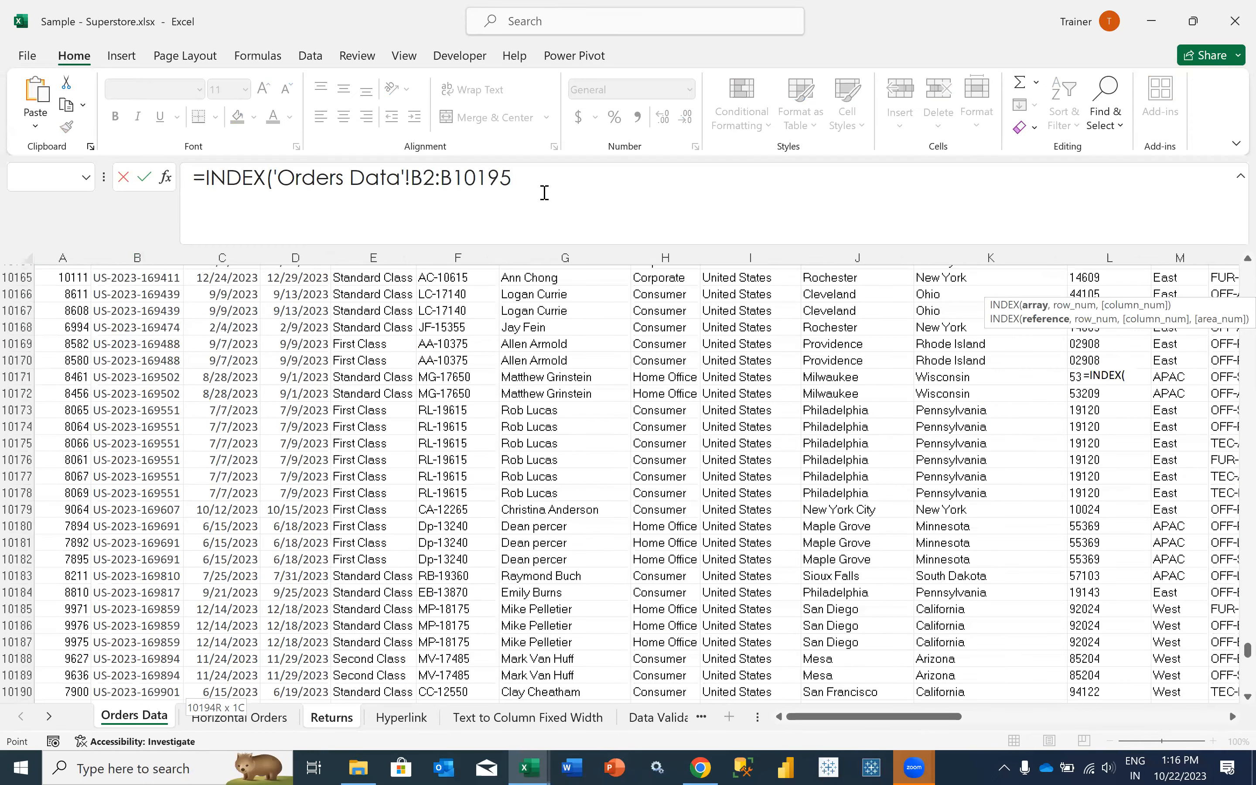
pyautogui.click(544, 192)
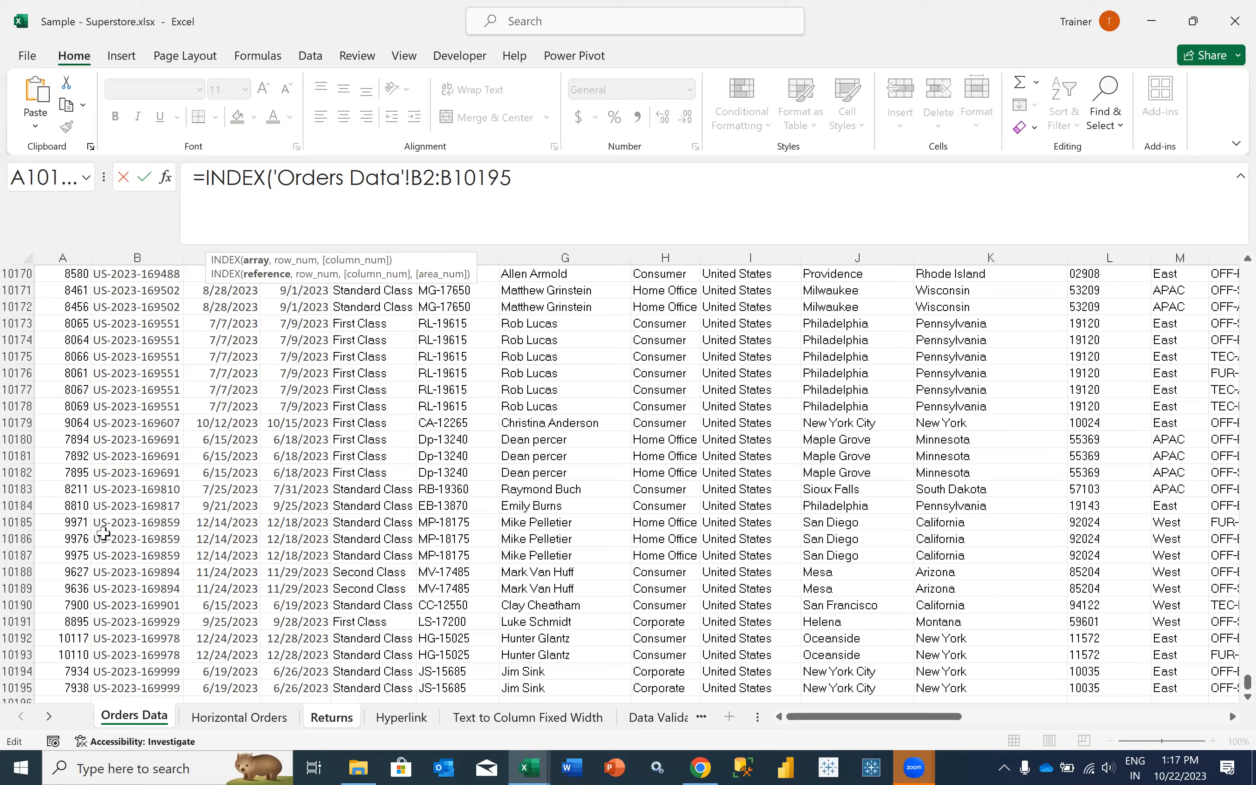
pyautogui.press('Return')
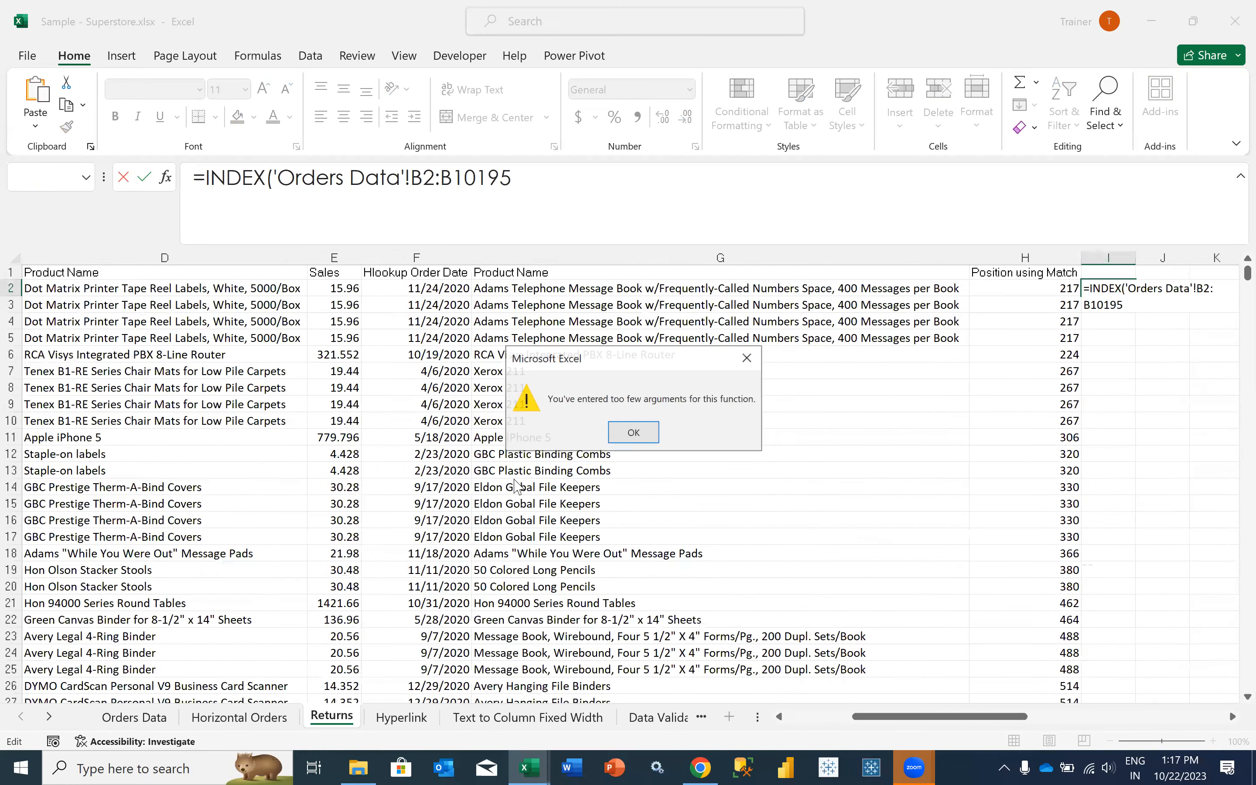
pyautogui.press('Return')
# - Rebuild the I2 formula as =INDEX('Orders Data'!$B$1:$B$10195,3,2), with the whole Order ID column including its header as absolute array
pyautogui.moveTo(514, 186); pyautogui.dragTo(279, 184)
pyautogui.press('BackSpace')
pyautogui.press('BackSpace')
pyautogui.click(134, 717)
pyautogui.click(125, 497)
pyautogui.hotkey('ctrl', 'shift', 'Up')
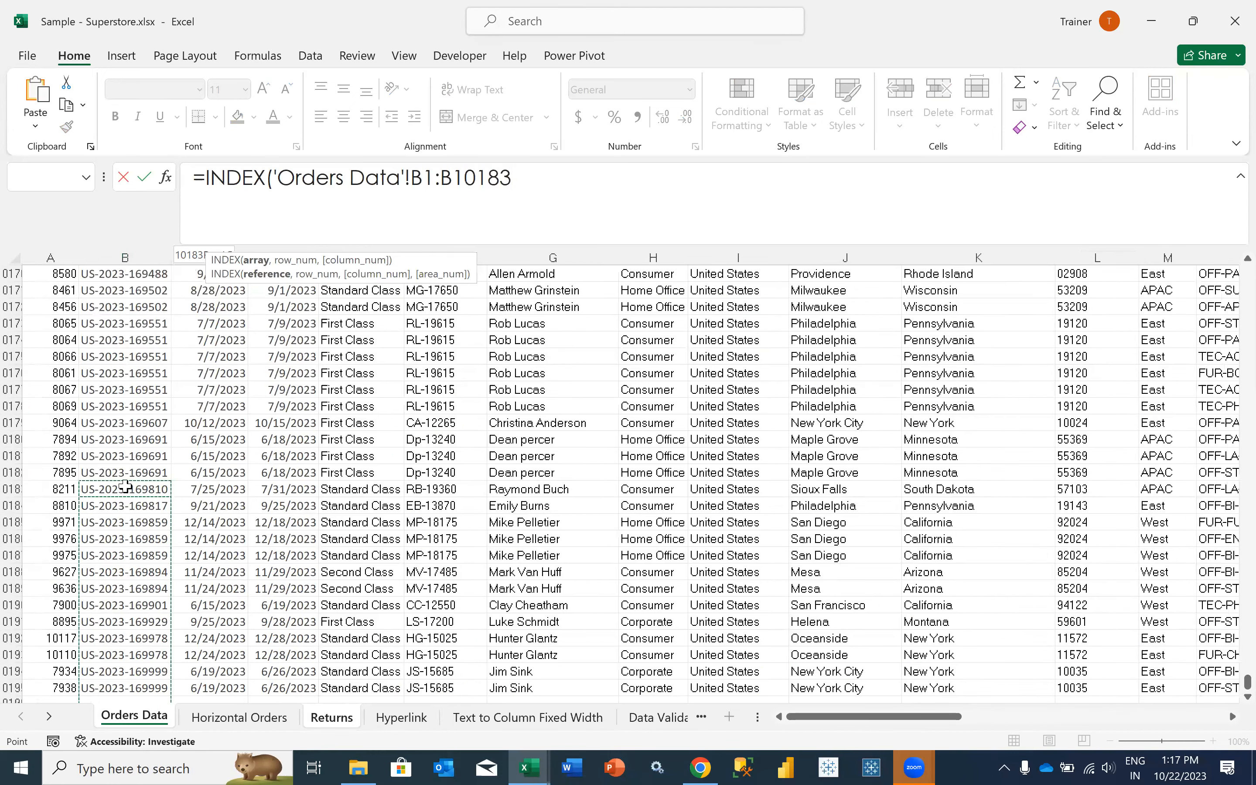
pyautogui.click(113, 276)
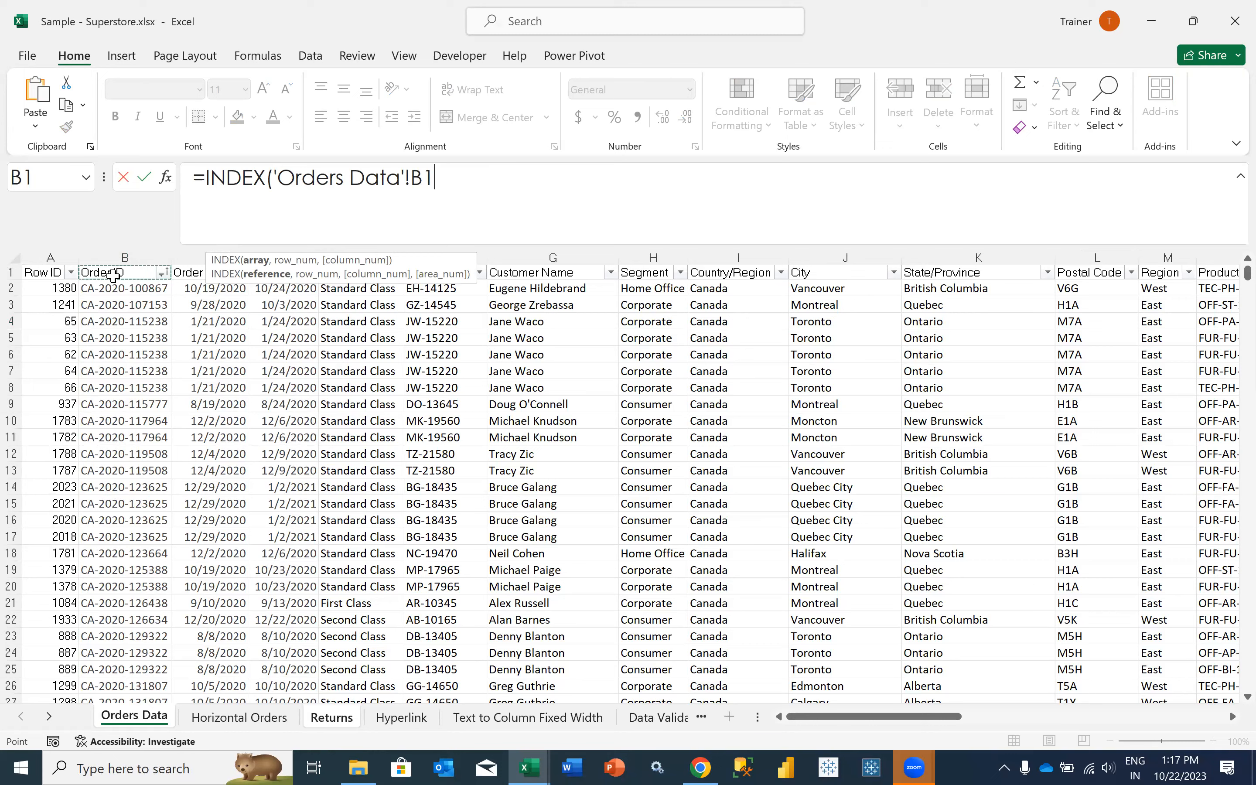
pyautogui.hotkey('ctrl', 'shift', 'Down')
pyautogui.press('F4')
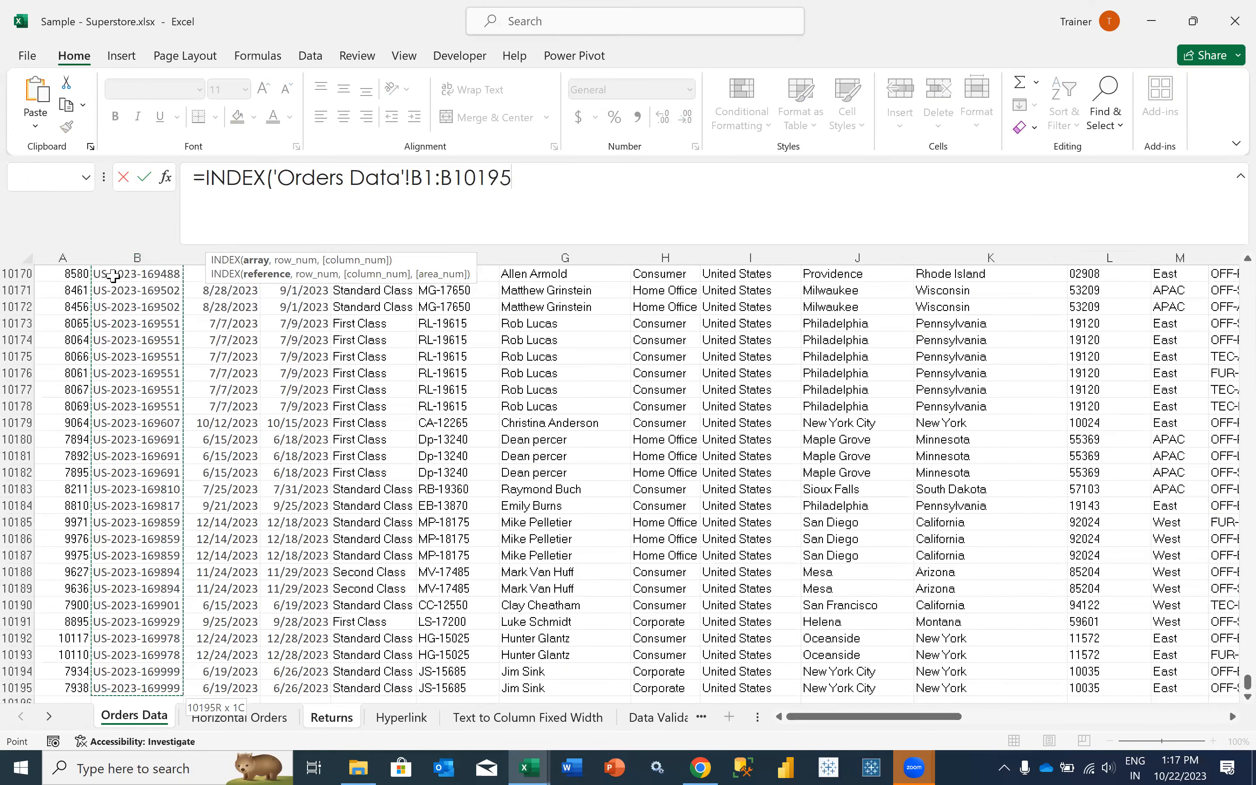
pyautogui.write(',')
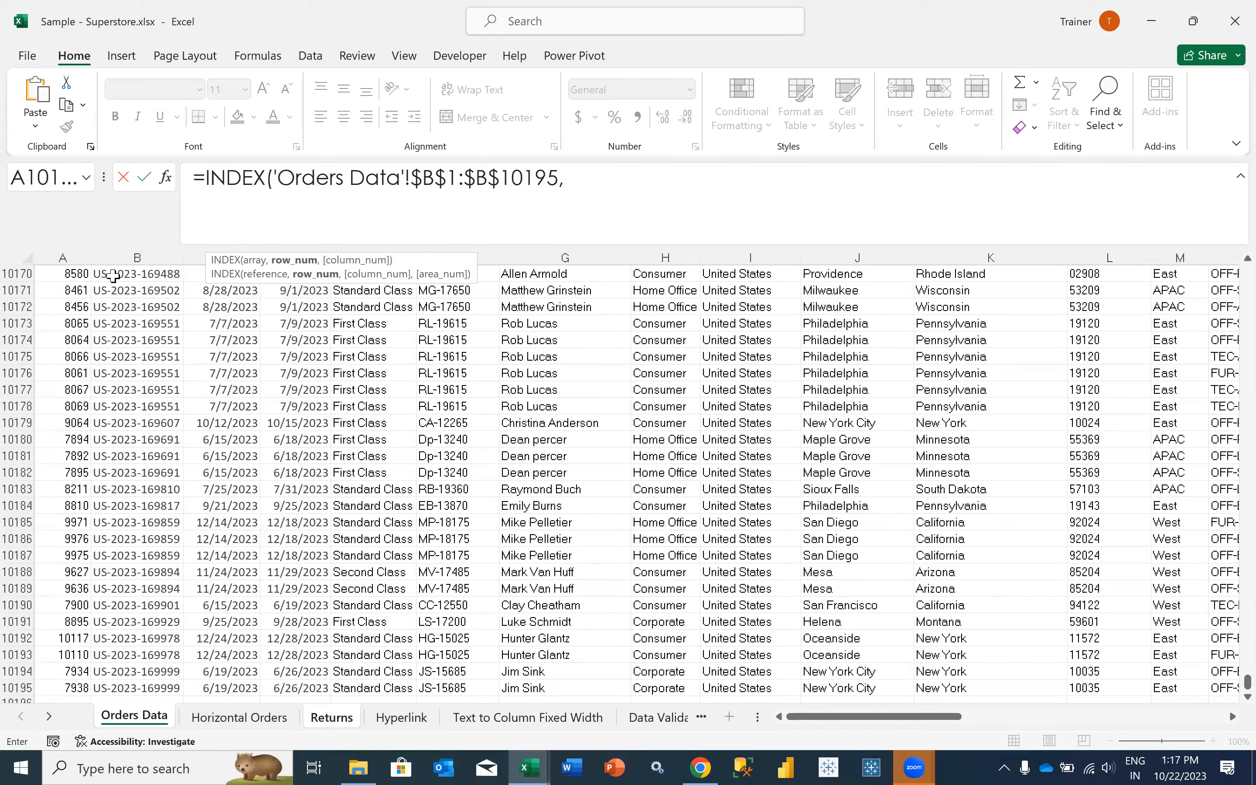
pyautogui.write('3,2)')
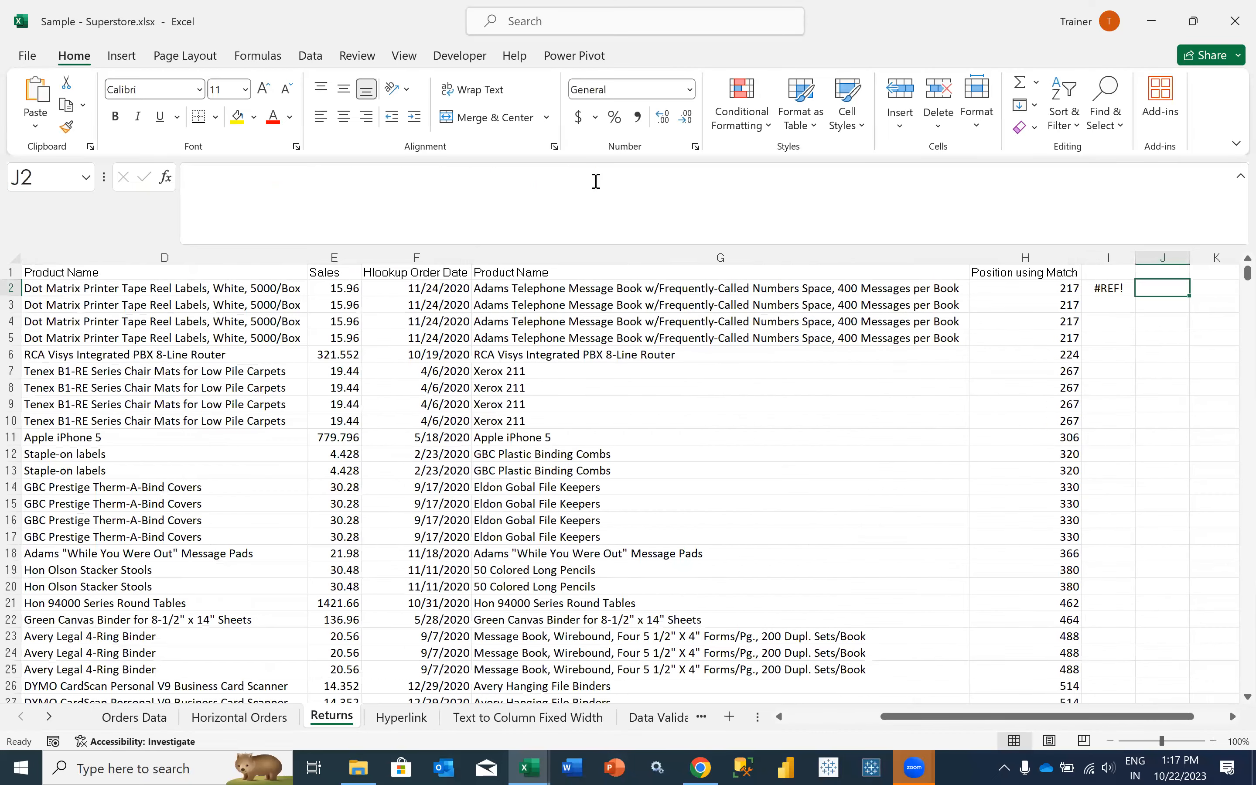
pyautogui.press('Left')
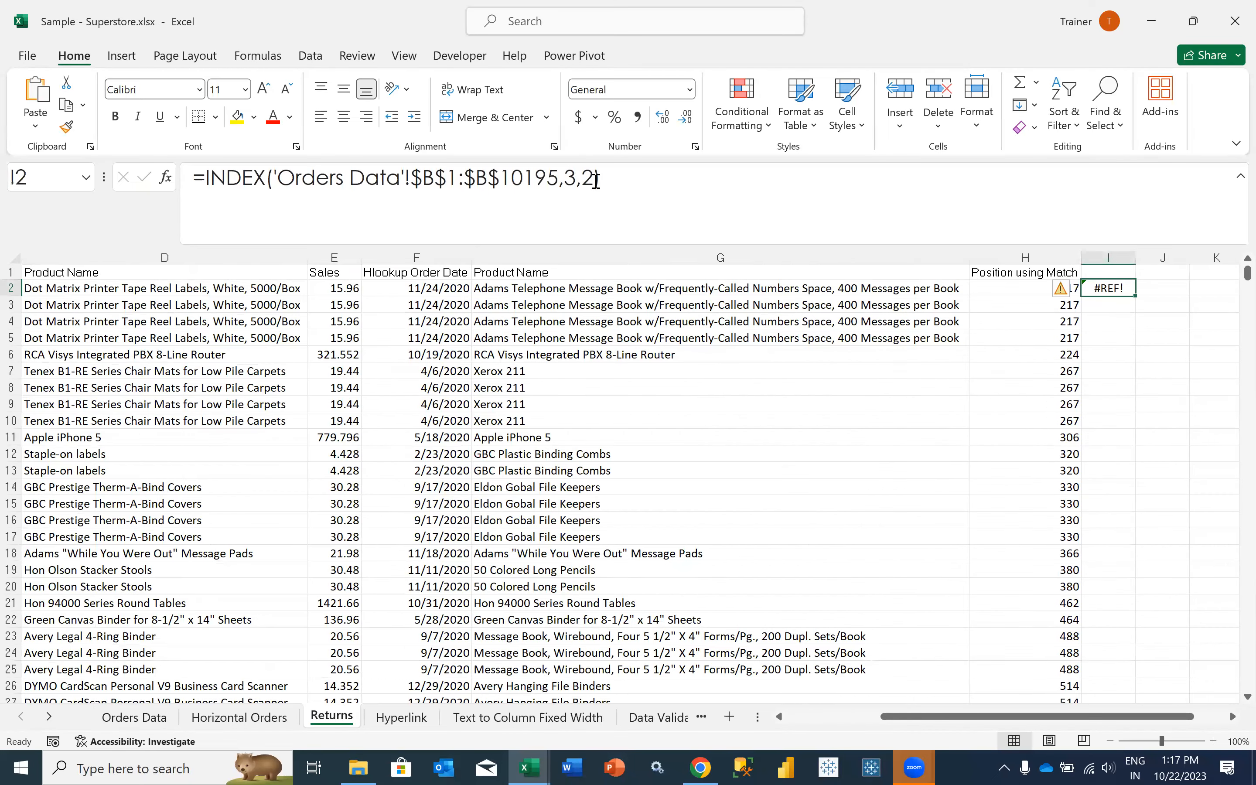
# - Set the I2 INDEX formula's row number to 3 and column number to 1, and fit column I to its contents
pyautogui.click(596, 181)
pyautogui.press('BackSpace')
pyautogui.press('BackSpace')
pyautogui.press('BackSpace')
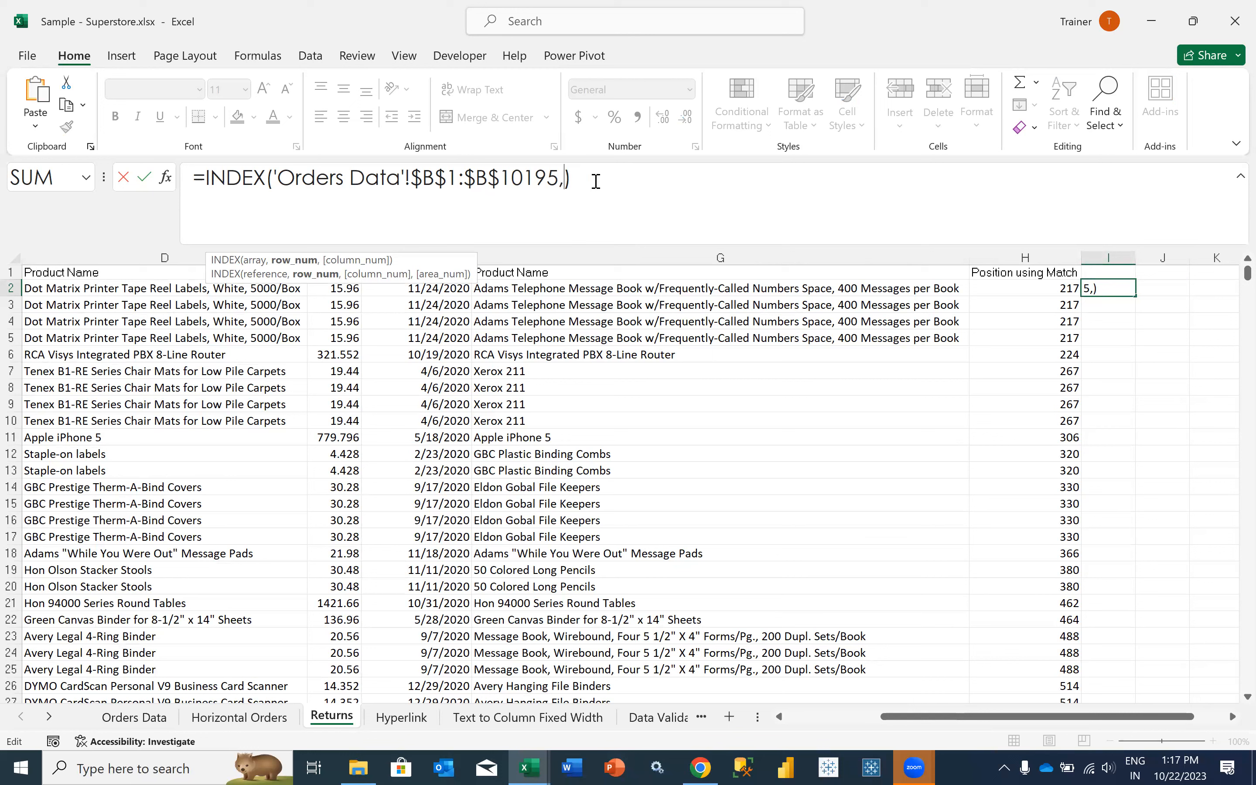
pyautogui.write('3,1')
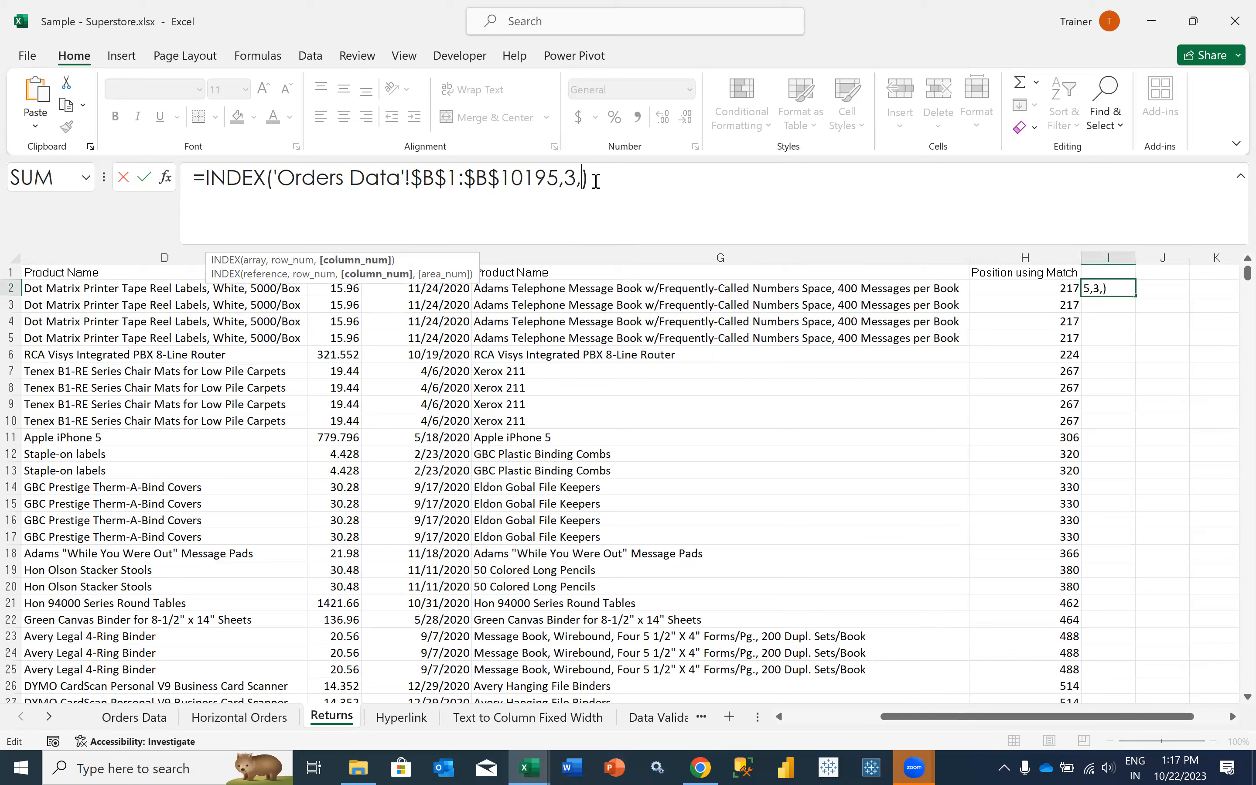
pyautogui.press('Tab')
pyautogui.press('Left')
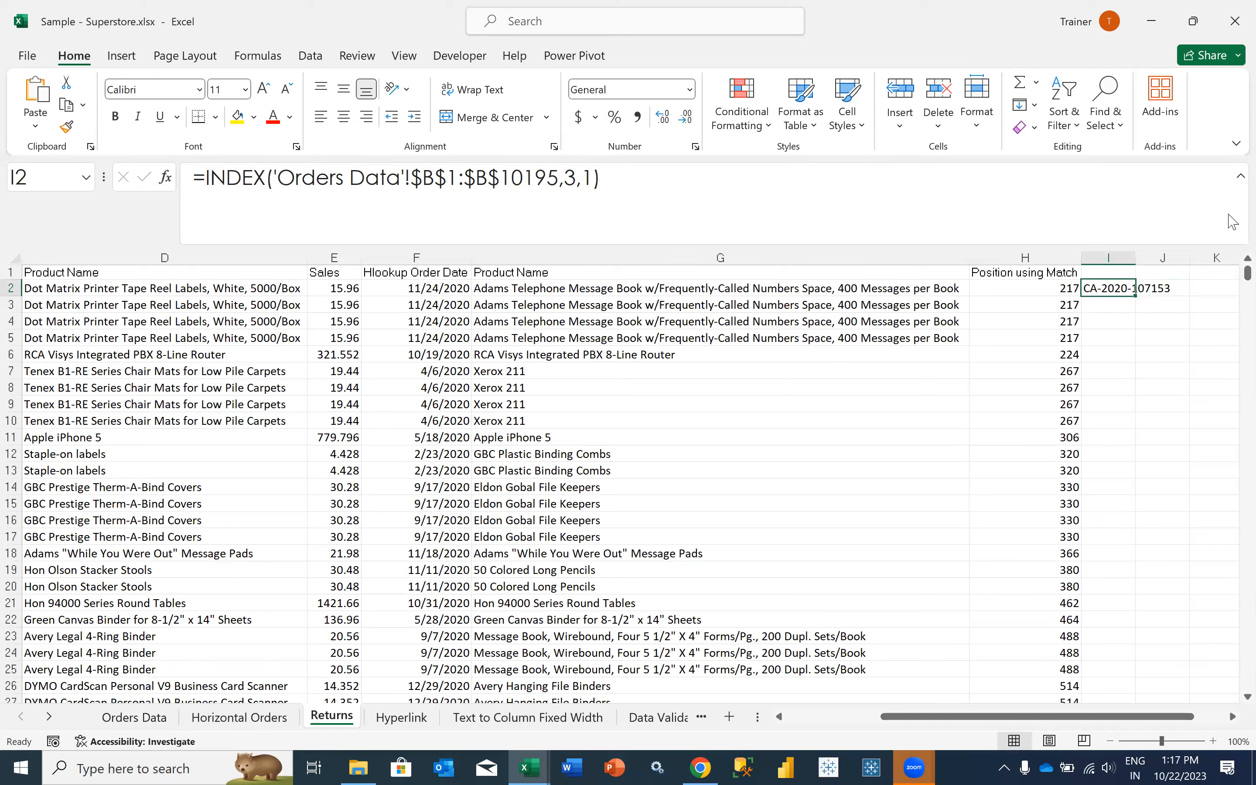
pyautogui.doubleClick(1136, 258)
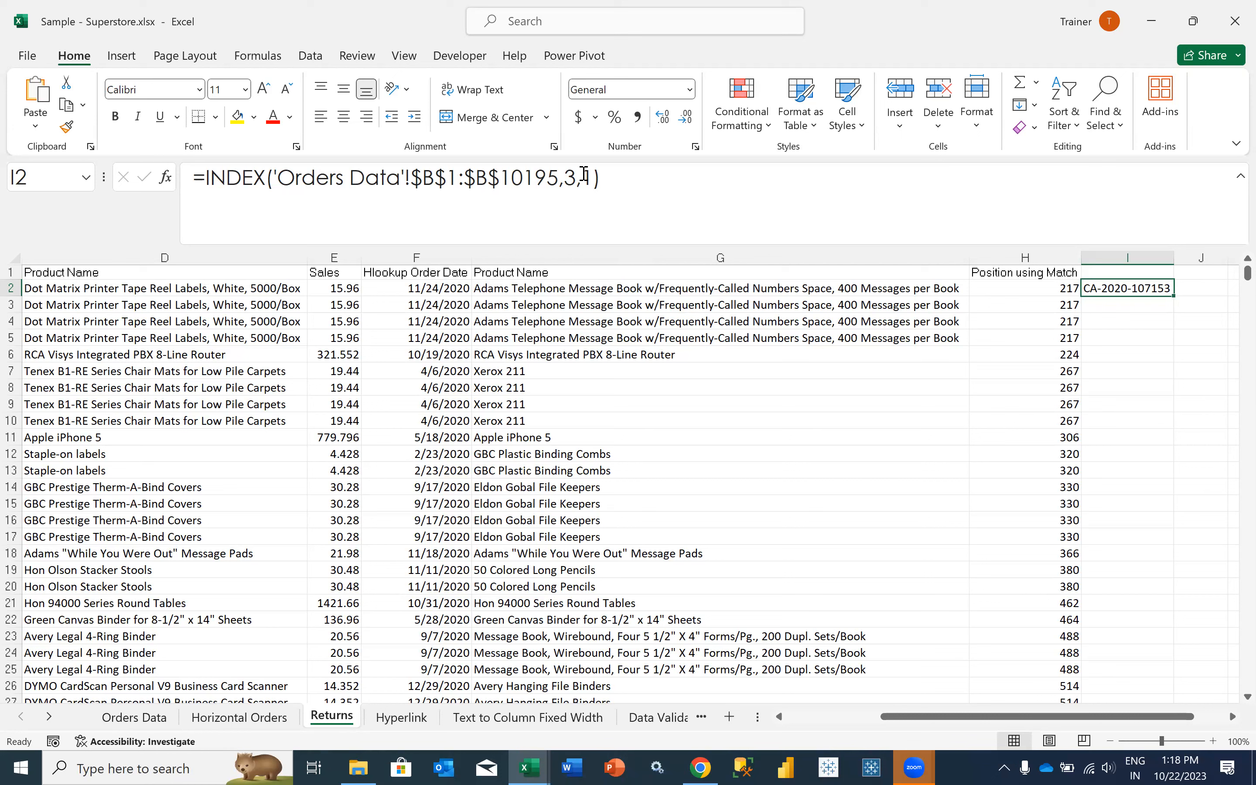
# - Review the row number argument of the I2 INDEX formula against the MATCH formula in H2
pyautogui.click(570, 178)
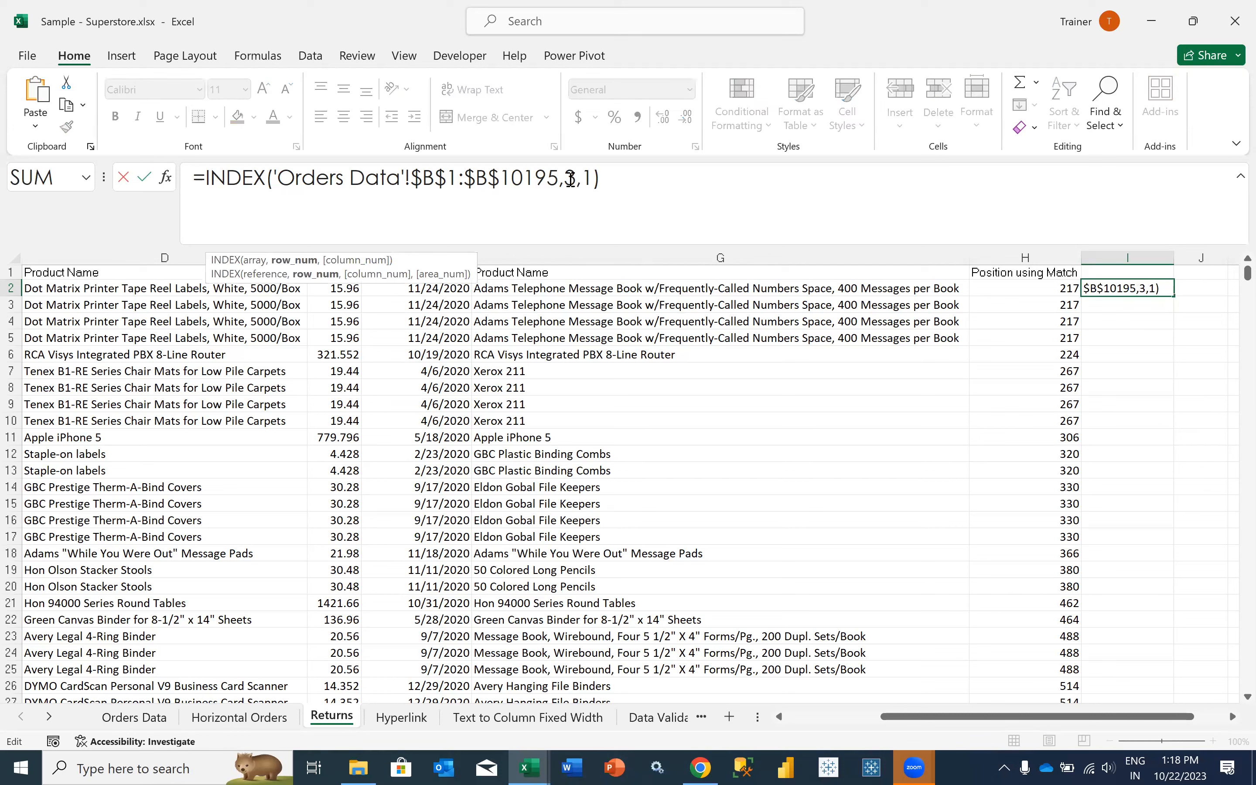
pyautogui.doubleClick(570, 178)
pyautogui.hotkey('ctrl', 'Return')
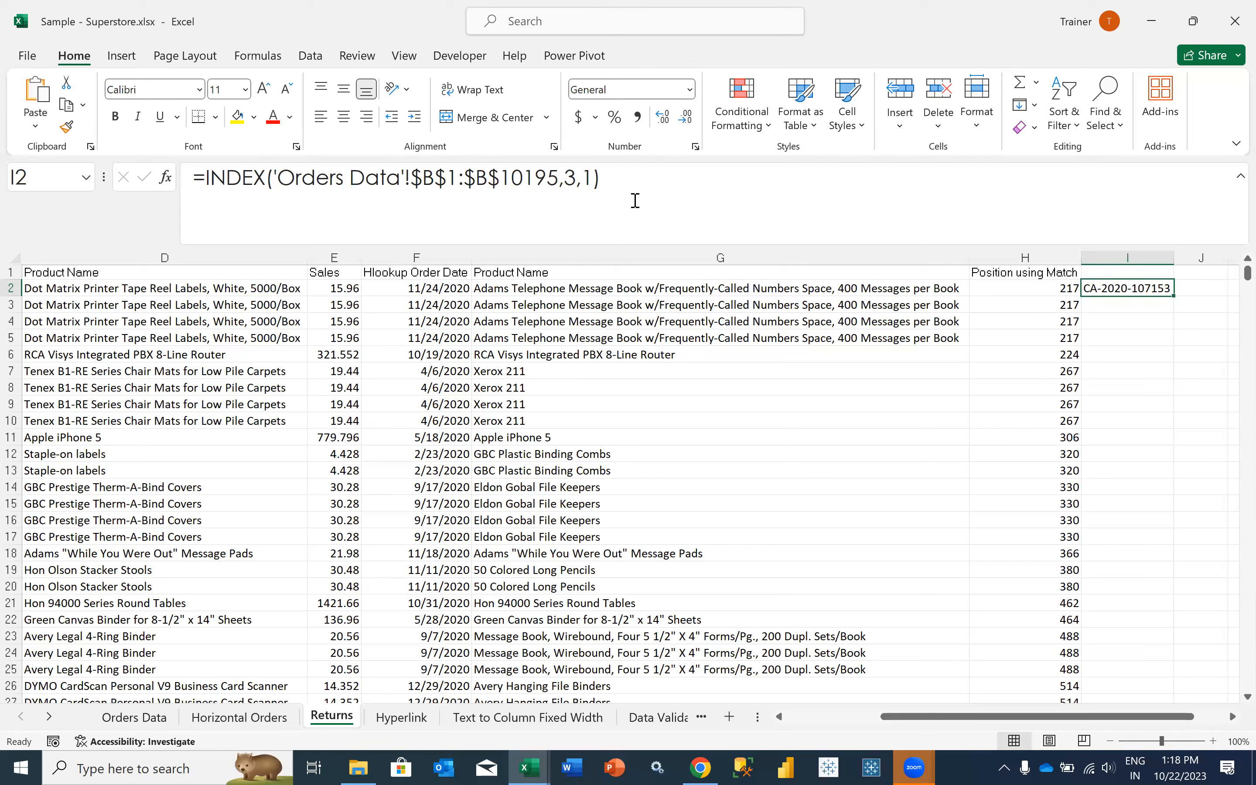
pyautogui.click(1009, 287)
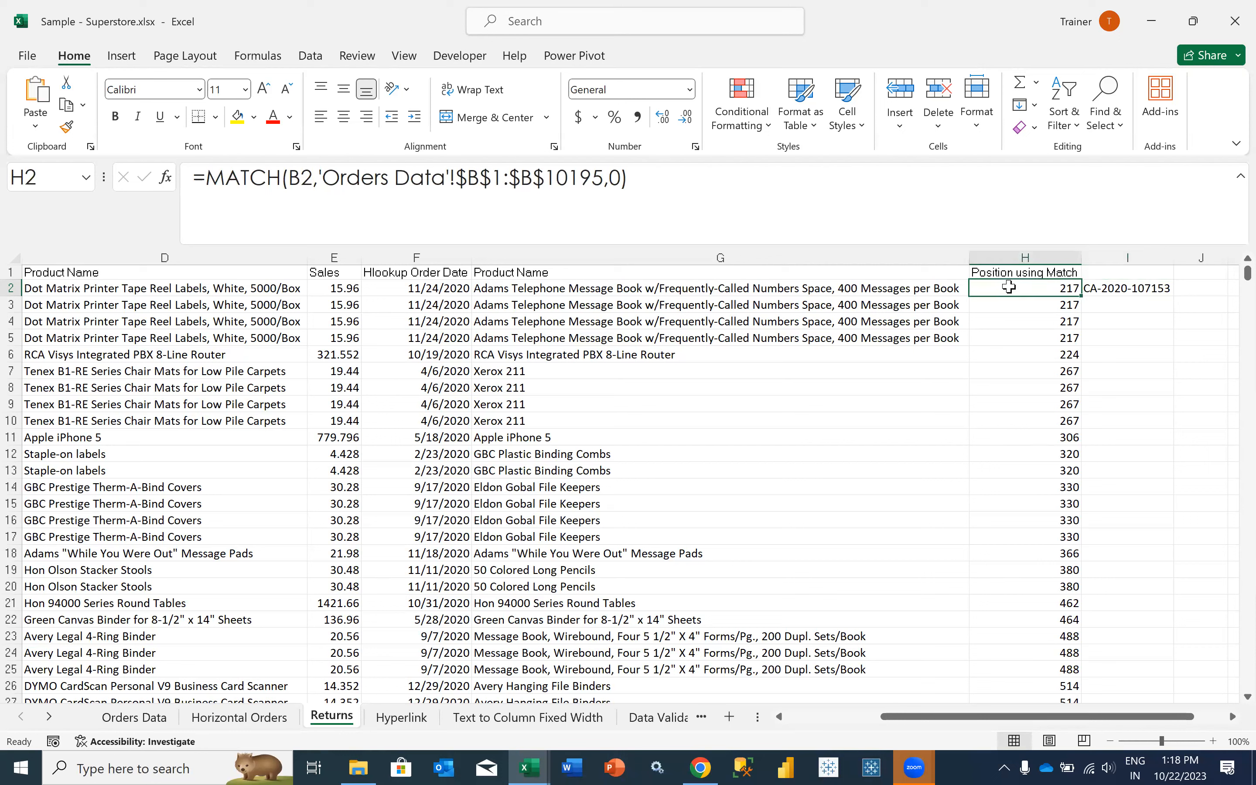
# - Enter the header "Index" in I1 of Returns
pyautogui.click(1109, 286)
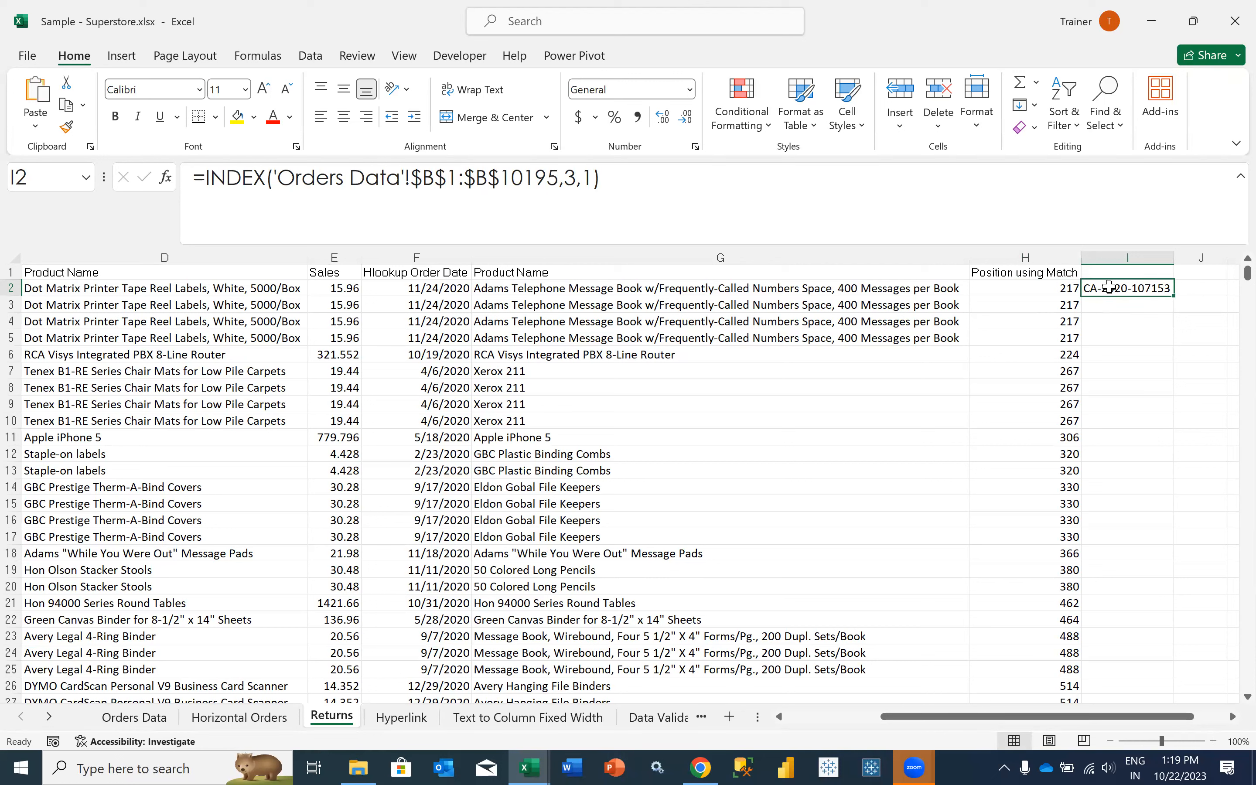
pyautogui.press('Up')
pyautogui.write('Index')
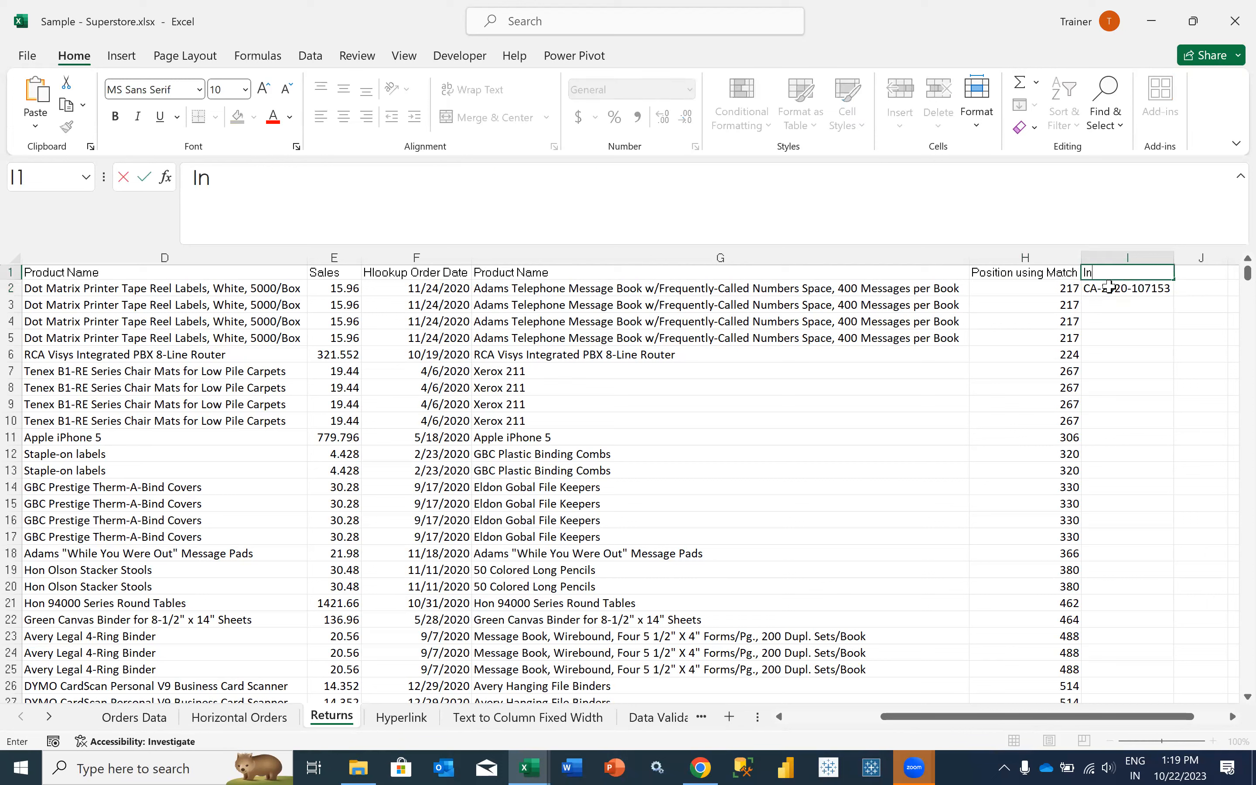
pyautogui.press('Tab')
# - Replace the array in the I2 INDEX formula with 'Orders Data'!B1:P10195, spanning Order ID through Product Name including headers
pyautogui.click(1109, 287)
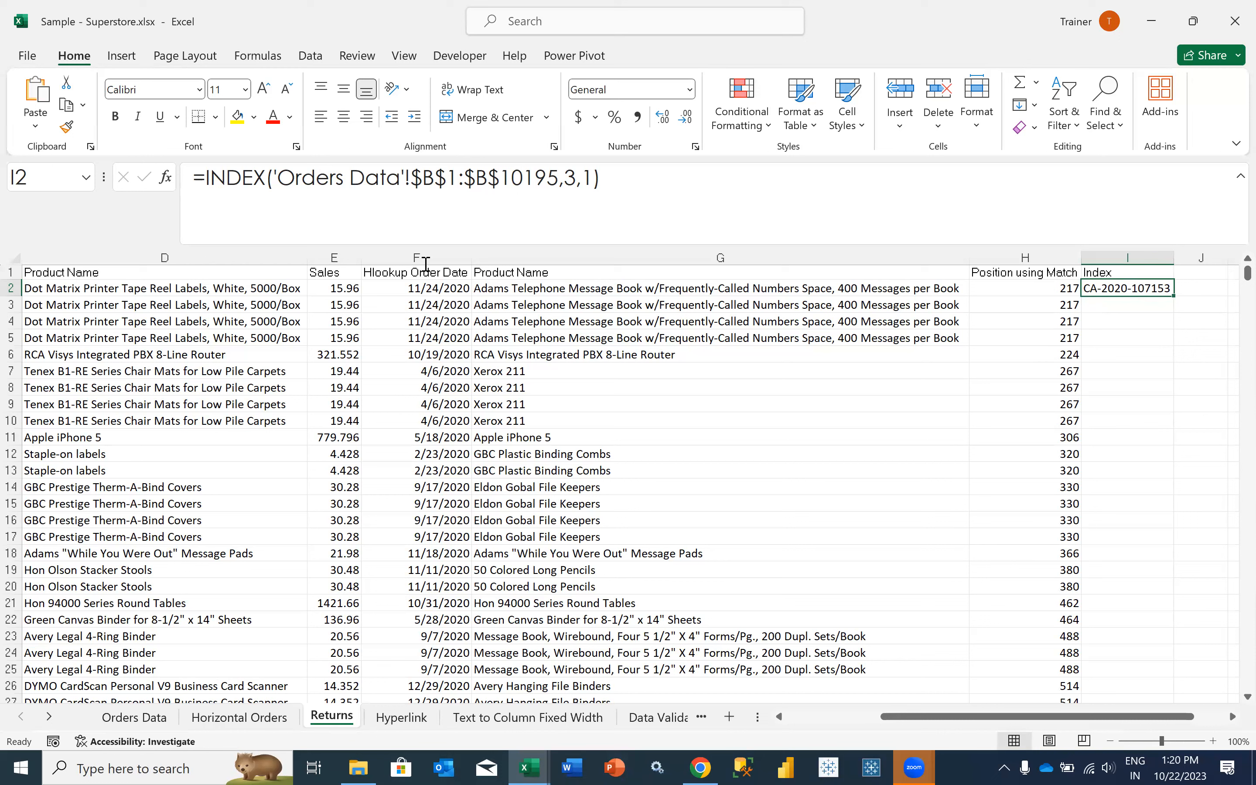
pyautogui.click(275, 178)
pyautogui.moveTo(276, 177); pyautogui.dragTo(557, 196)
pyautogui.press('BackSpace')
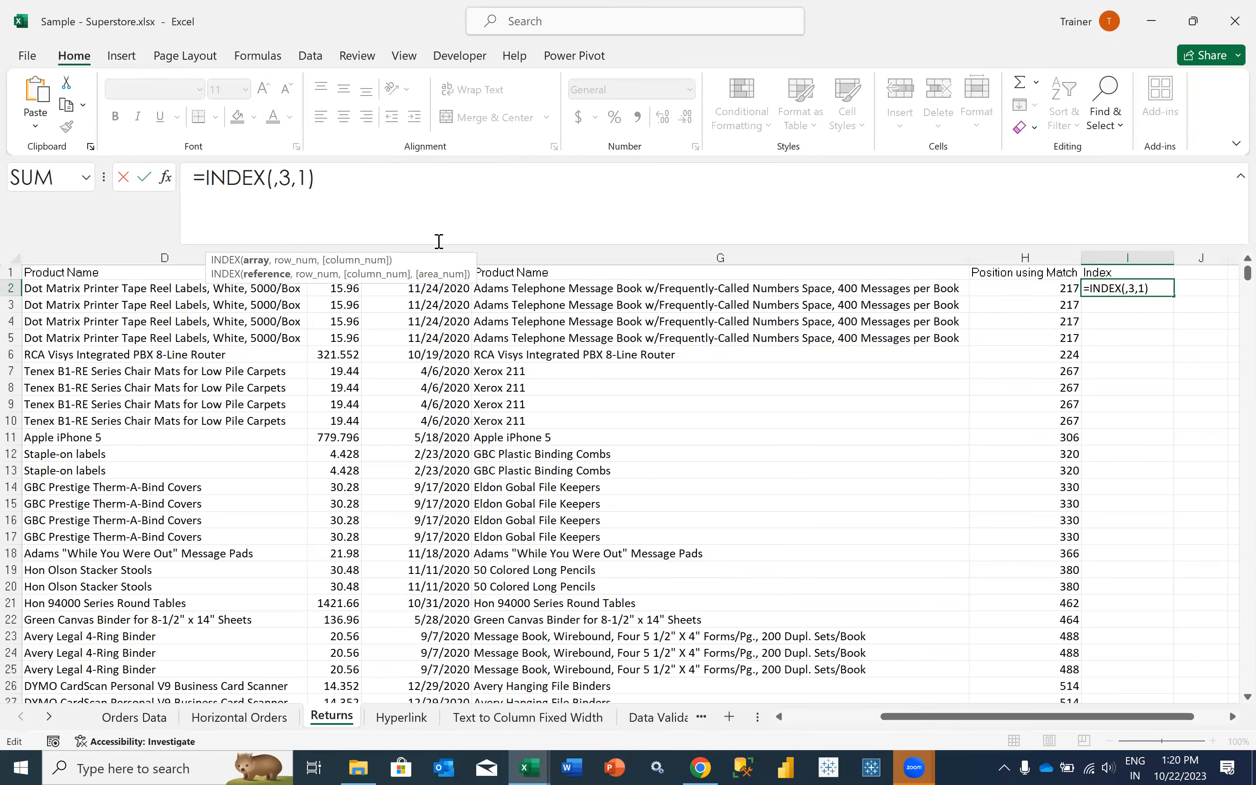
pyautogui.click(124, 719)
pyautogui.moveTo(104, 387); pyautogui.dragTo(107, 270)
pyautogui.click(107, 271)
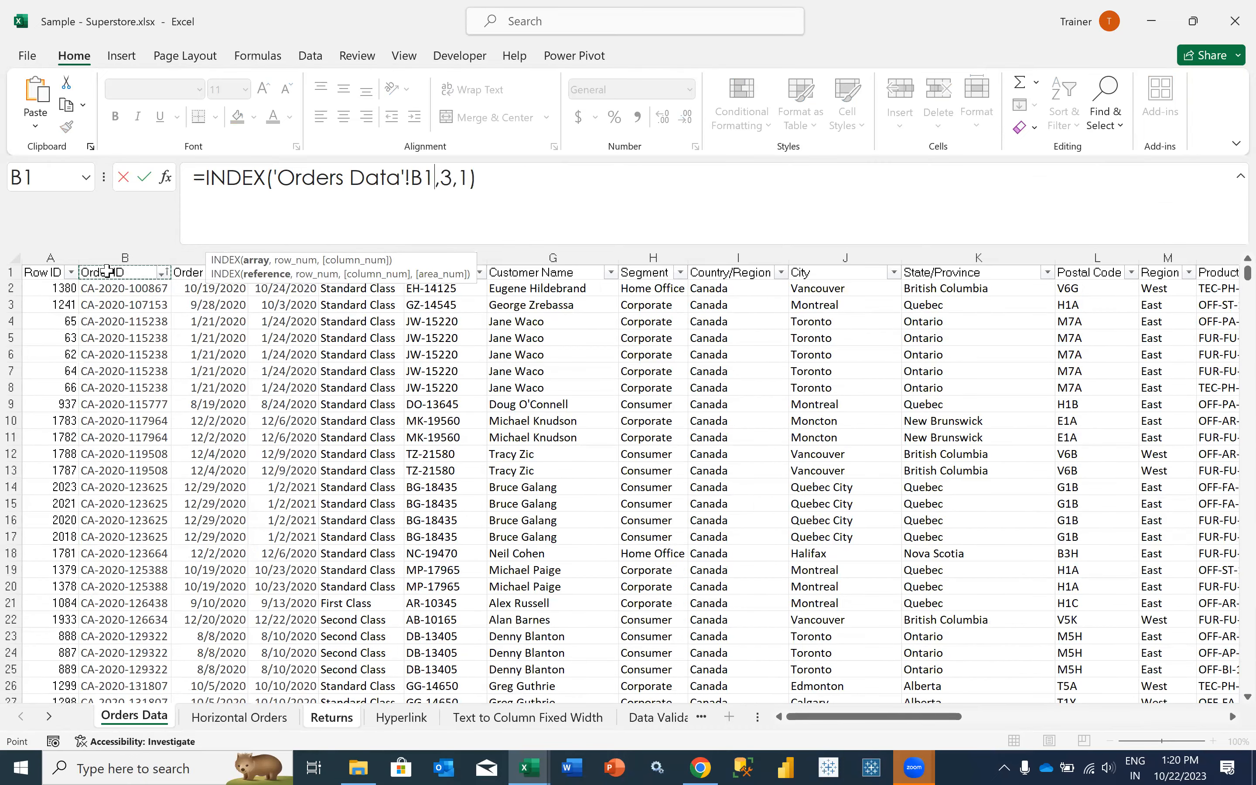
pyautogui.hotkey('shift', 'Right')
pyautogui.hotkey('shift', 'Right')
pyautogui.hotkey('shift', 'Right')
pyautogui.hotkey('shift', 'Right')
pyautogui.hotkey('shift', 'Right')
pyautogui.hotkey('shift', 'Right')
pyautogui.hotkey('shift', 'Right')
pyautogui.hotkey('shift', 'Right')
pyautogui.hotkey('shift', 'Right')
pyautogui.hotkey('shift', 'Right')
pyautogui.hotkey('shift', 'Right')
pyautogui.hotkey('shift', 'Right')
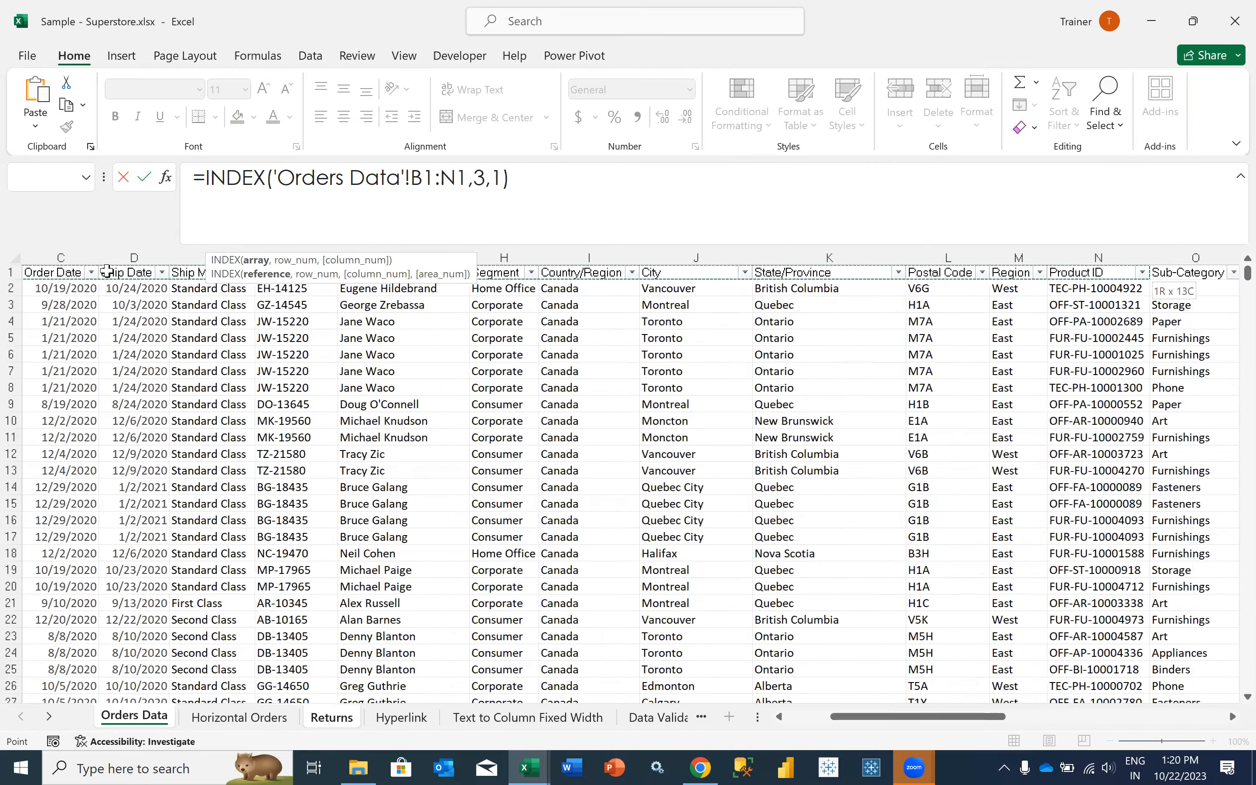
pyautogui.hotkey('shift', 'Right')
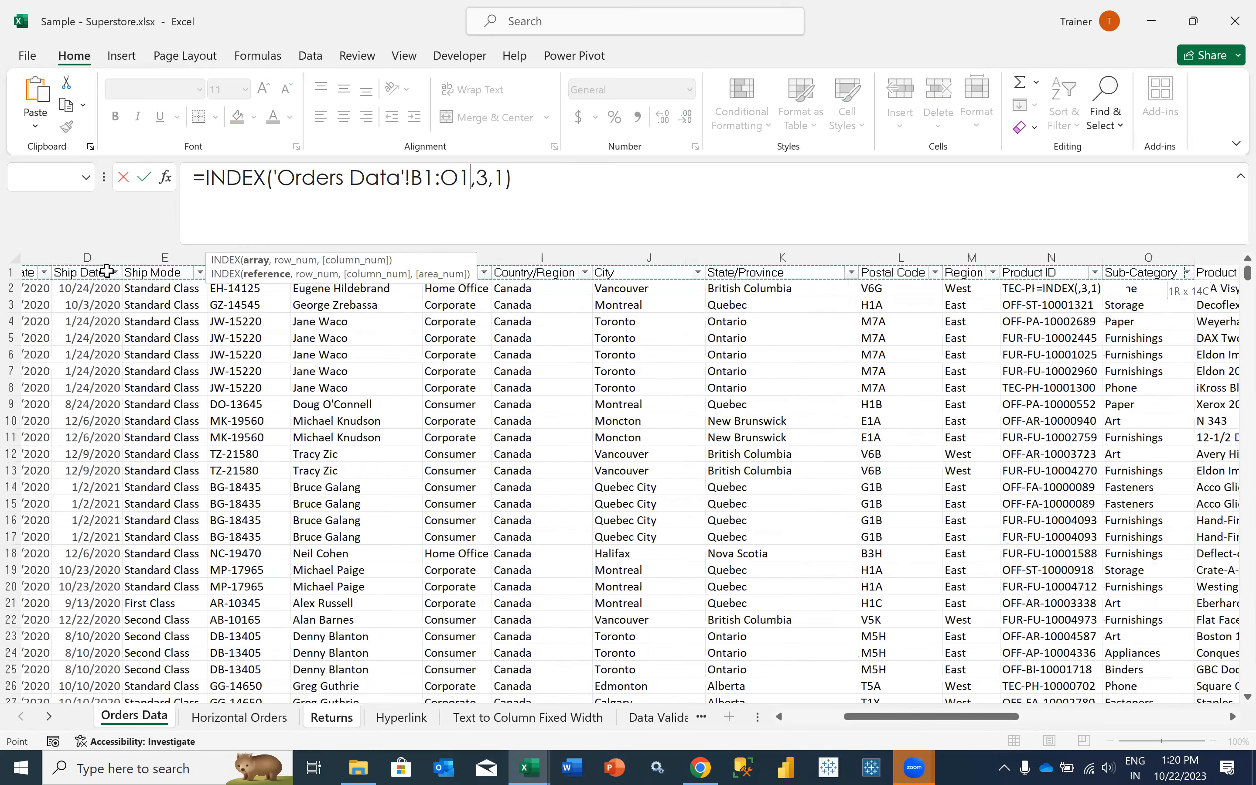
pyautogui.hotkey('shift', 'Right')
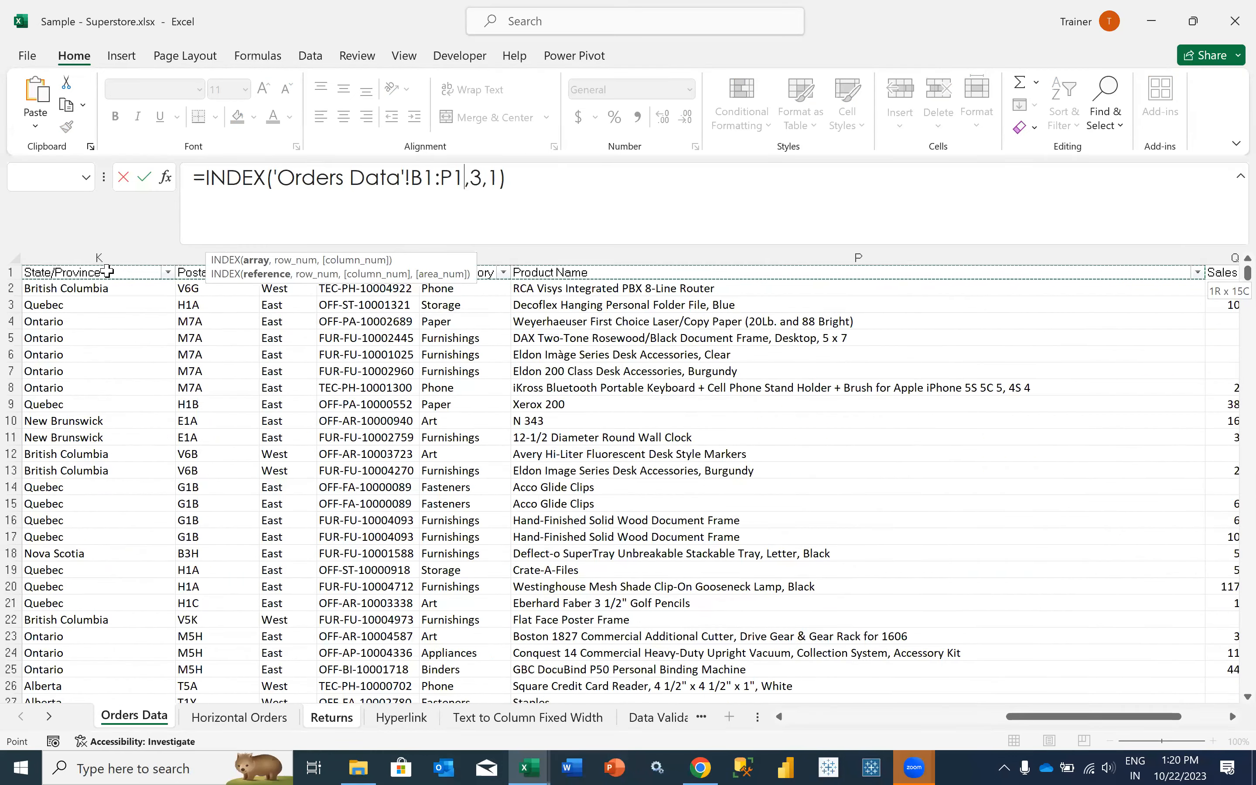
pyautogui.hotkey('ctrl', 'shift', 'Down')
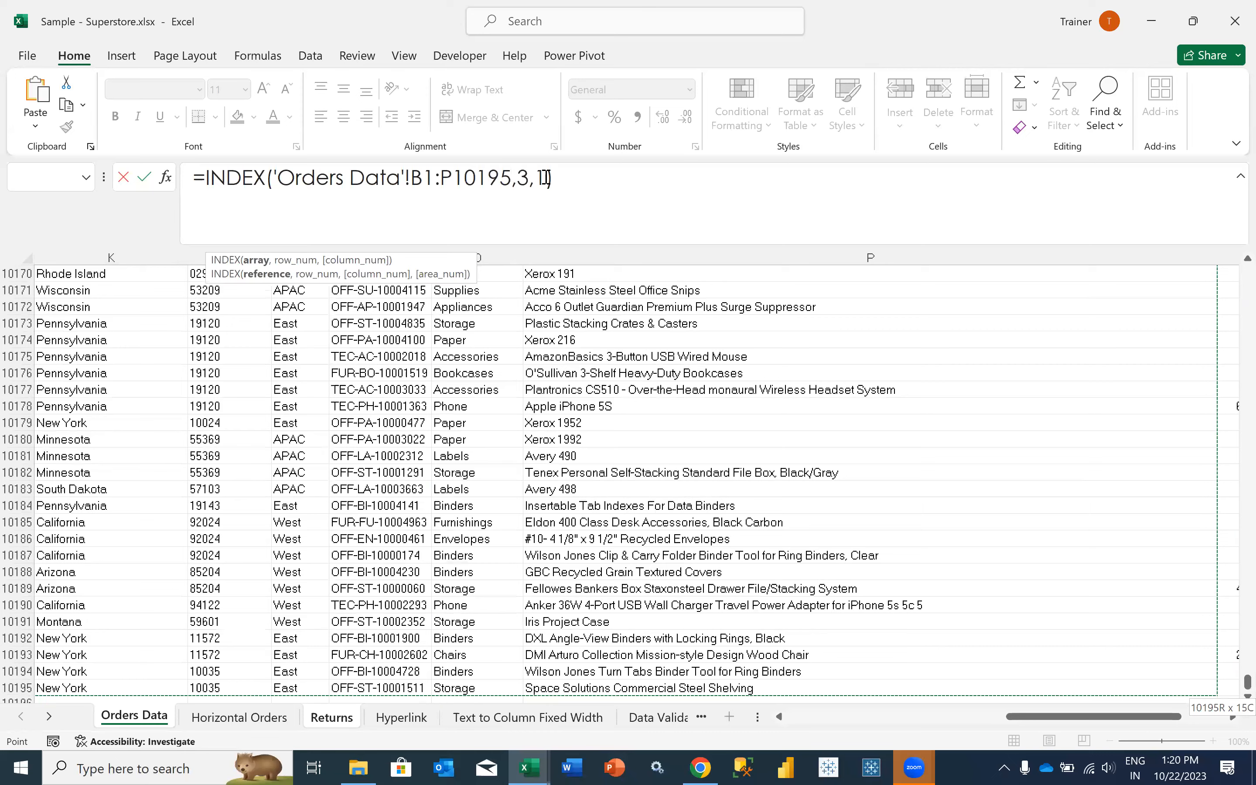
# - Set the column number of the I2 INDEX formula to 15, keeping row number 3, and enter the formula
pyautogui.click(546, 178)
pyautogui.write('5')
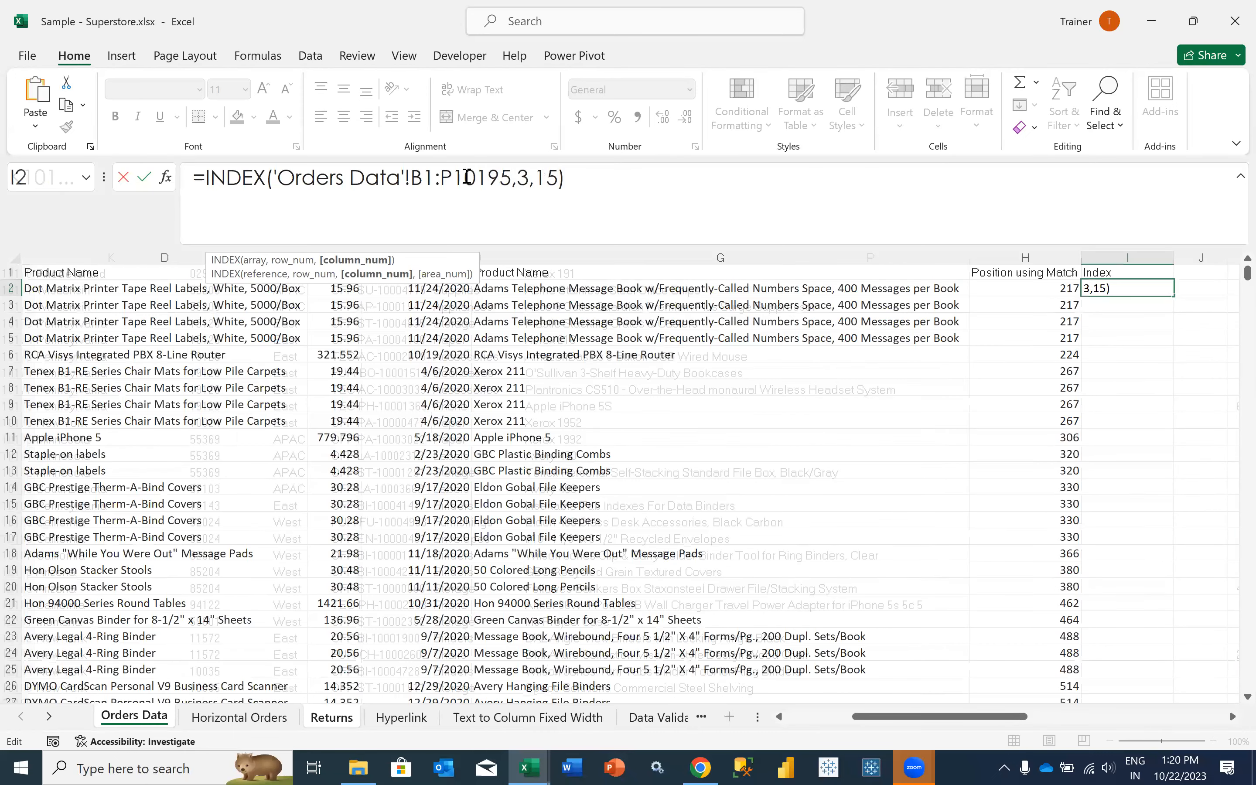
pyautogui.press('Return')
pyautogui.press('Up')
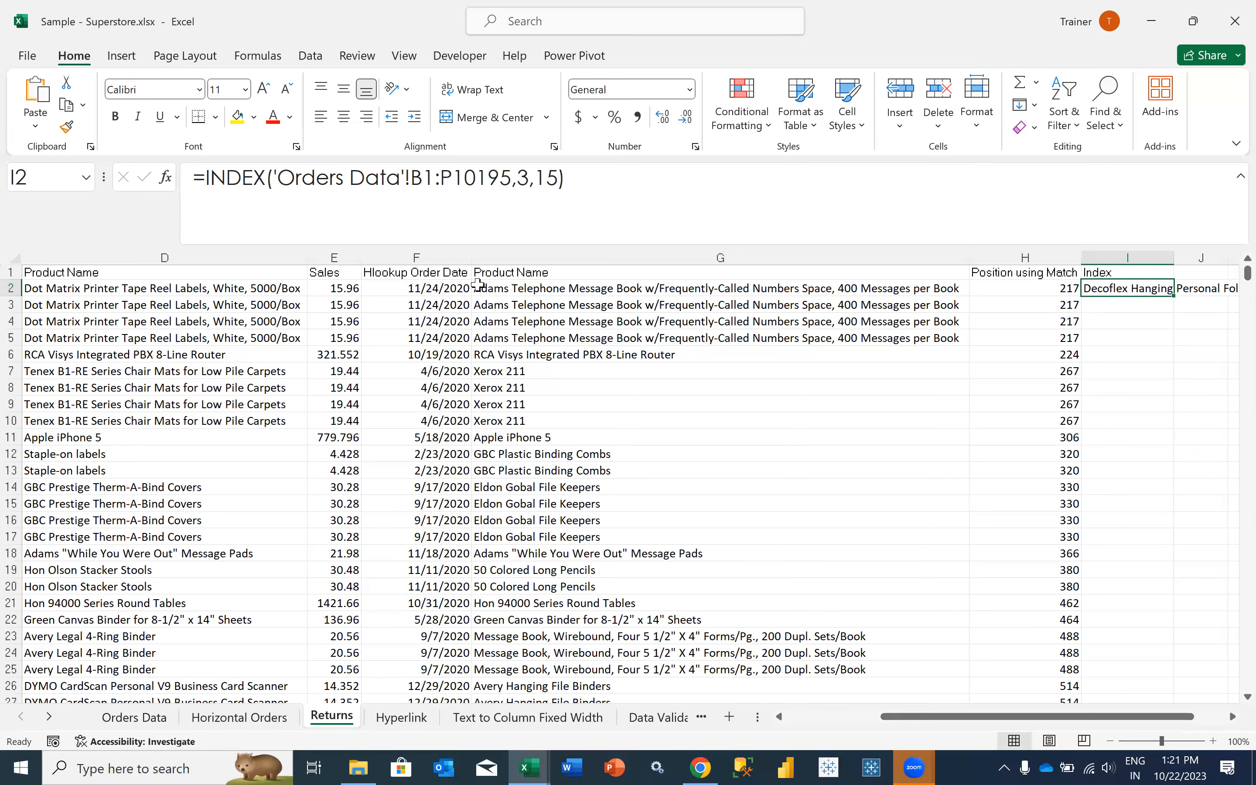
# - Examine the VLOOKUP formulas in the Order Date column of Returns and compare them with the I2 INDEX formula
pyautogui.hscroll(-2, 229, 251)
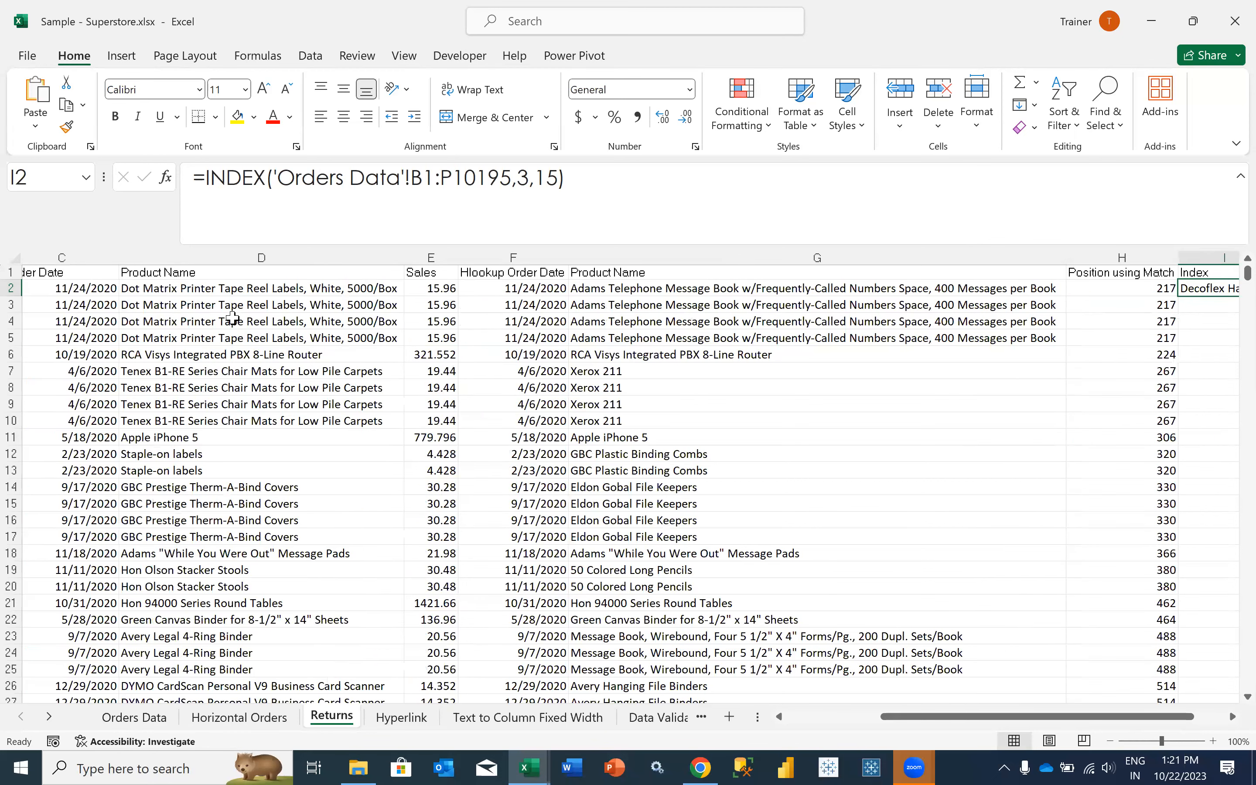
pyautogui.hscroll(-3, 232, 319)
pyautogui.hscroll(-2, 232, 319)
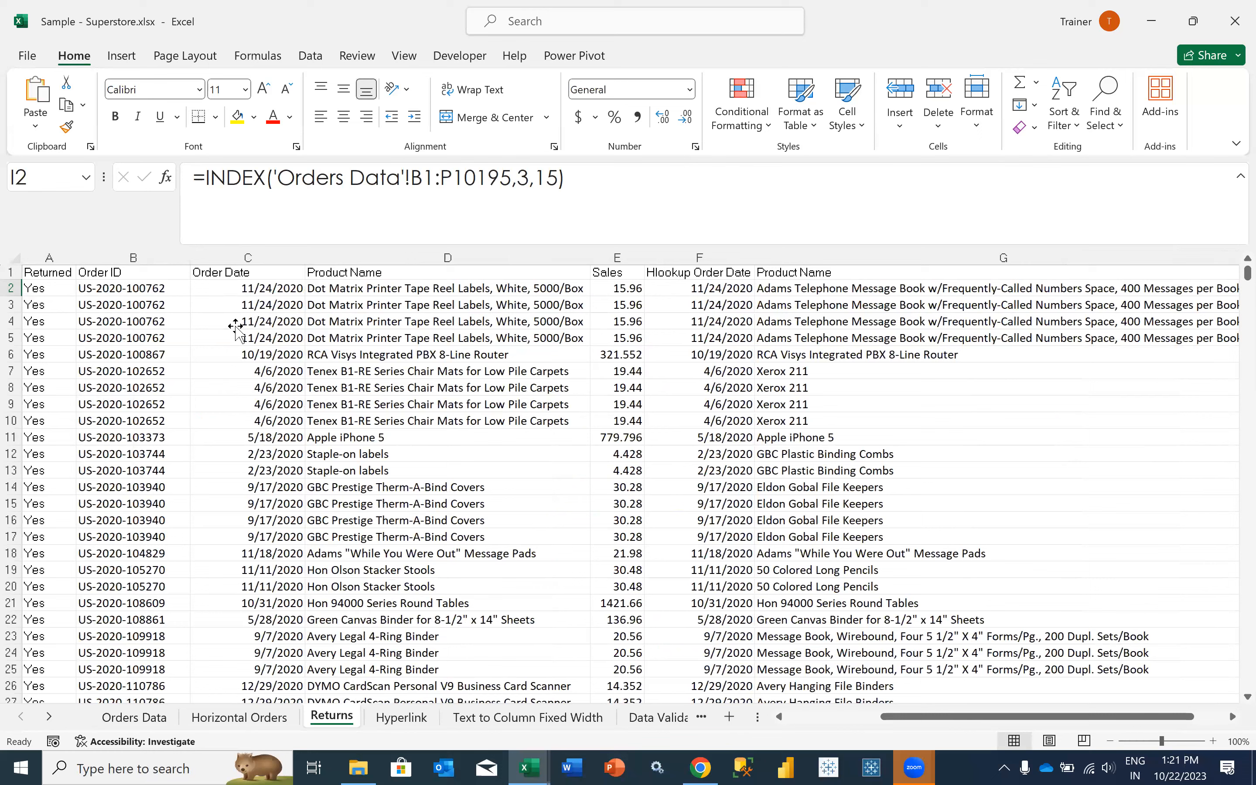
pyautogui.click(232, 319)
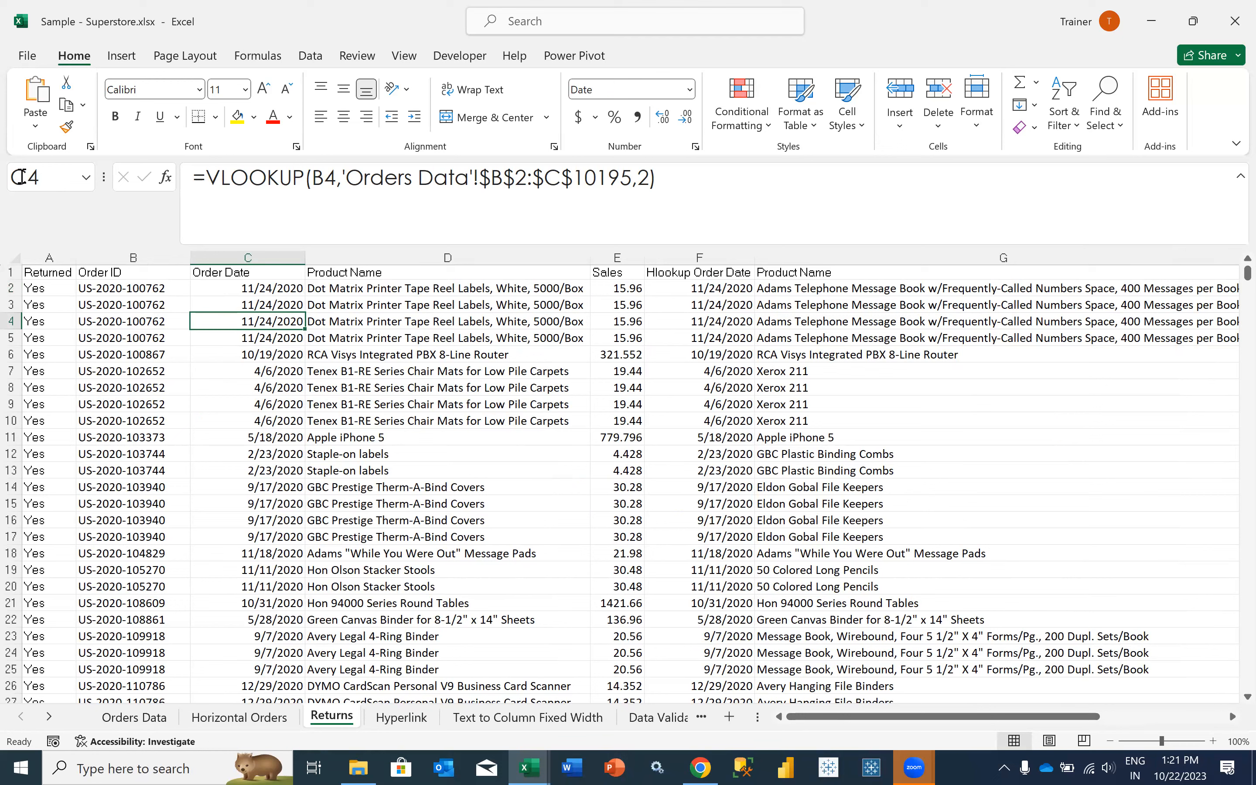
pyautogui.click(208, 307)
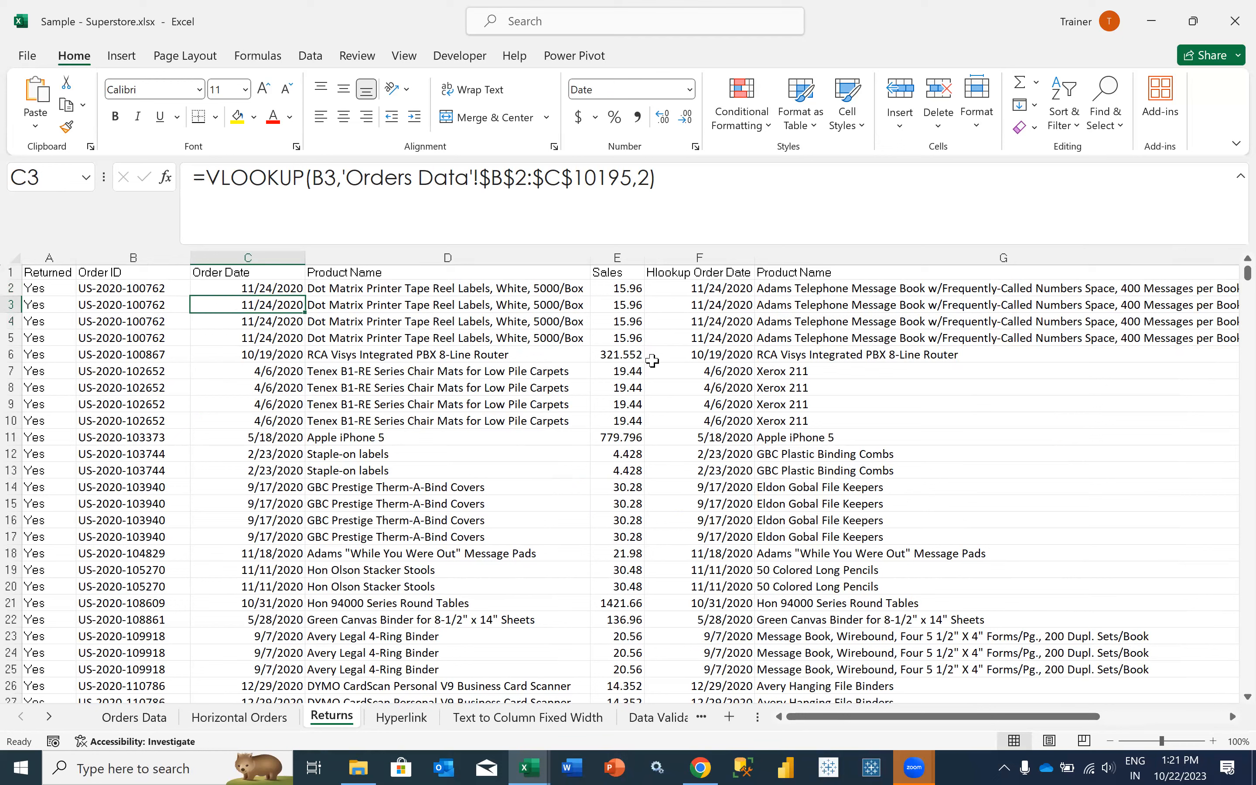
pyautogui.hscroll(6, 652, 361)
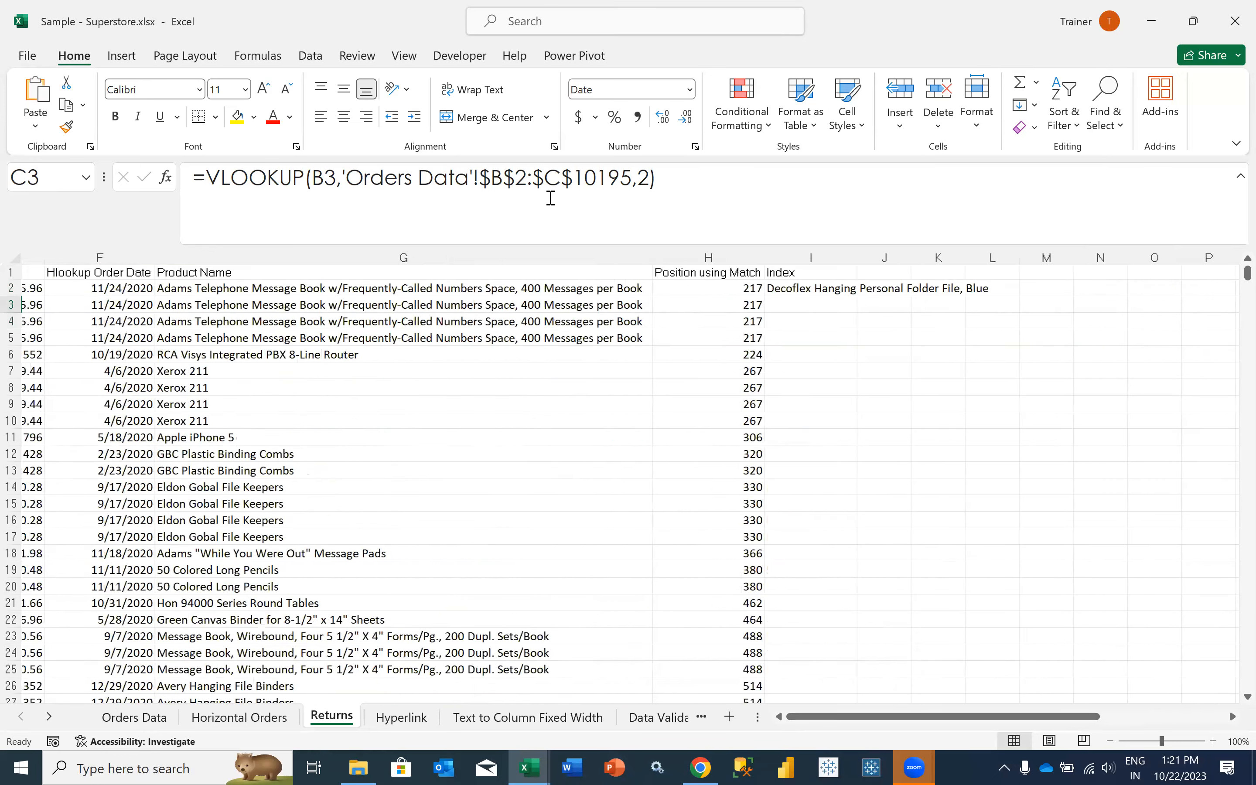
pyautogui.hscroll(-3, 519, 180)
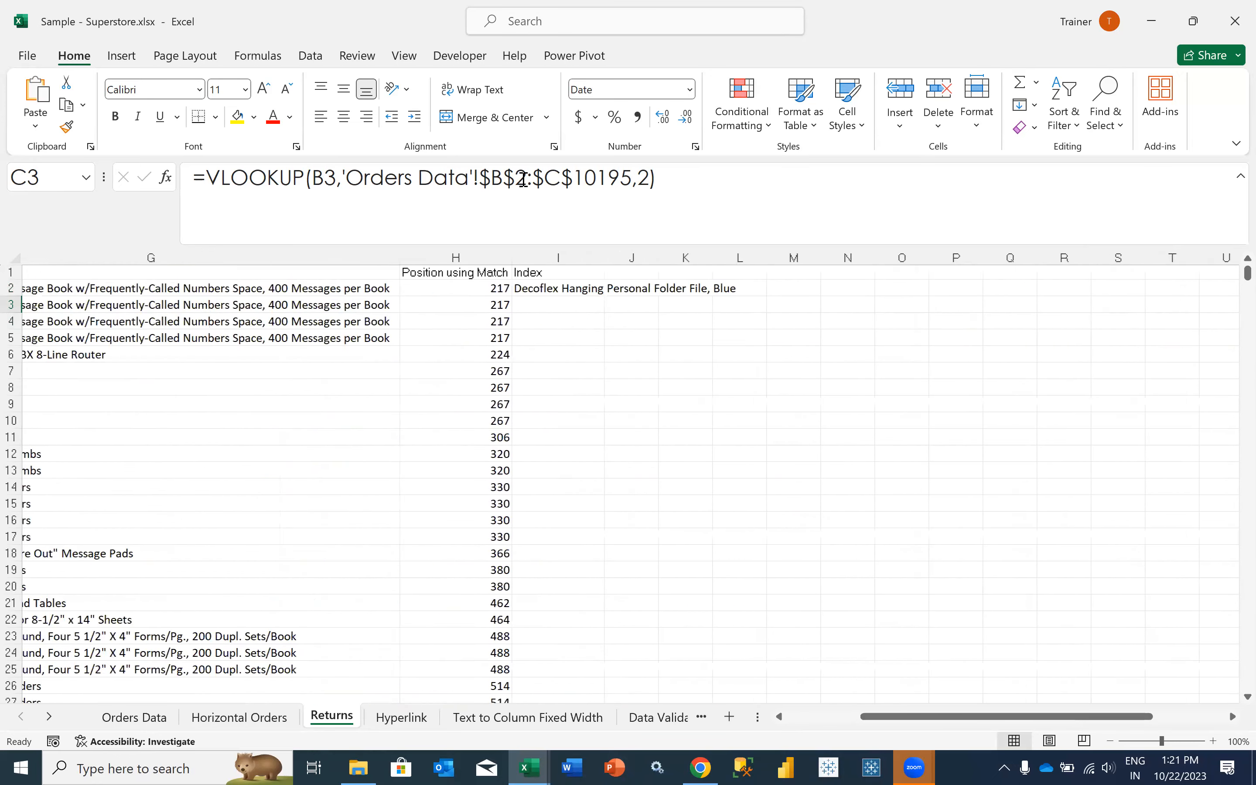
pyautogui.hscroll(-1, 524, 179)
pyautogui.click(674, 288)
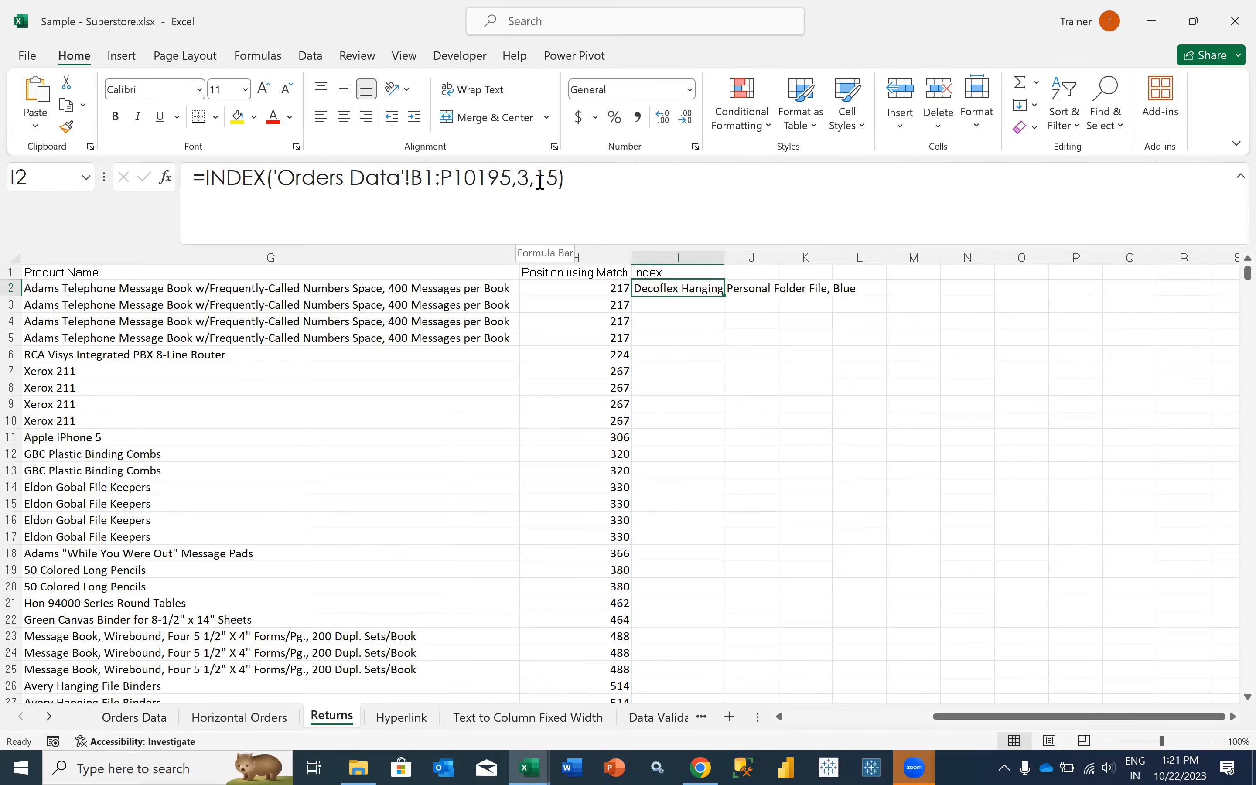
# - Count the Orders Data columns from Order ID to Product Name and check row 3 against the I2 INDEX result
pyautogui.click(134, 717)
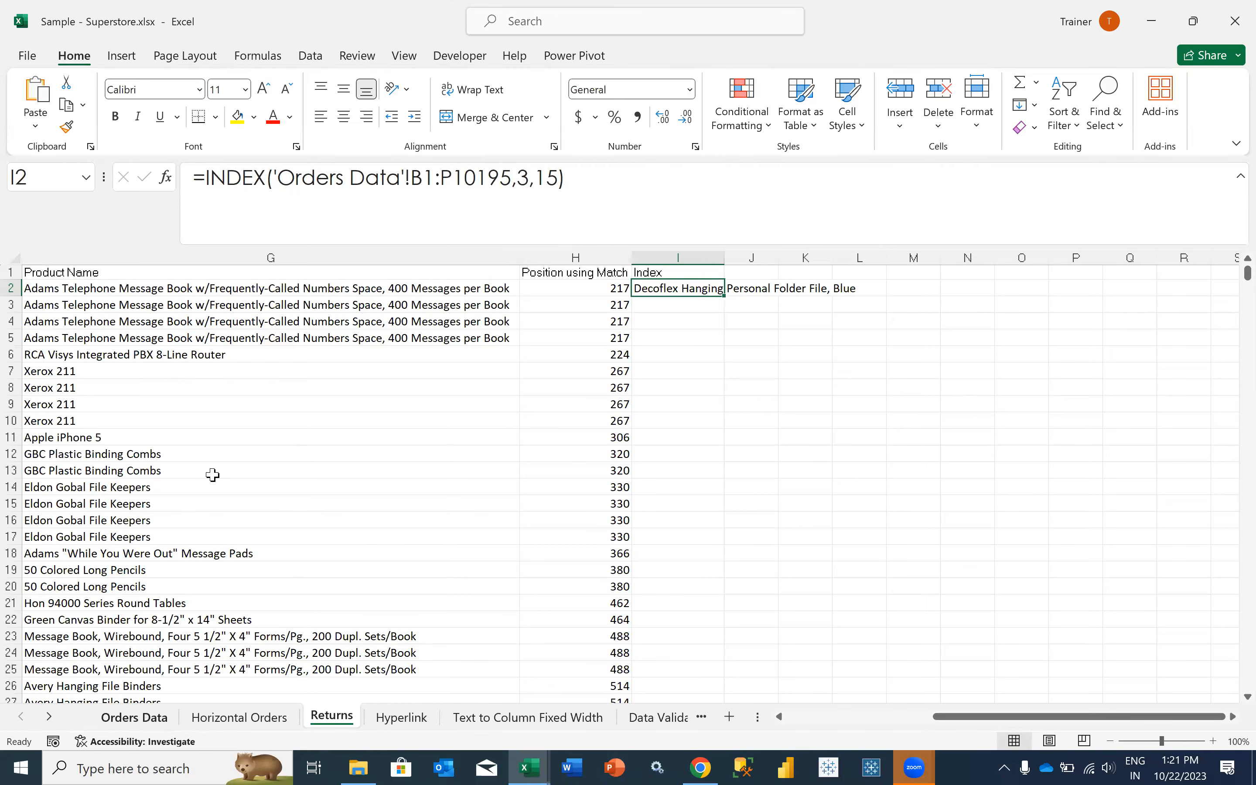
pyautogui.hscroll(-3, 68, 279)
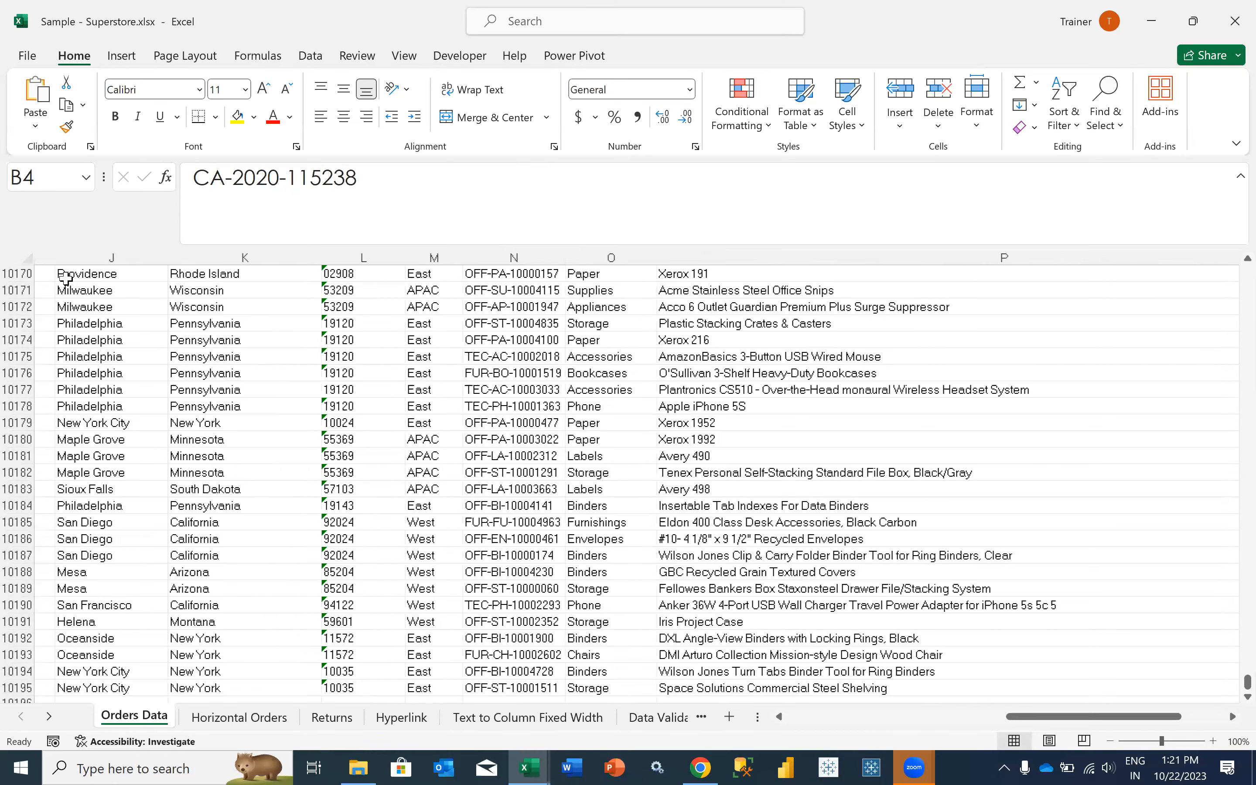
pyautogui.hscroll(-5, 73, 257)
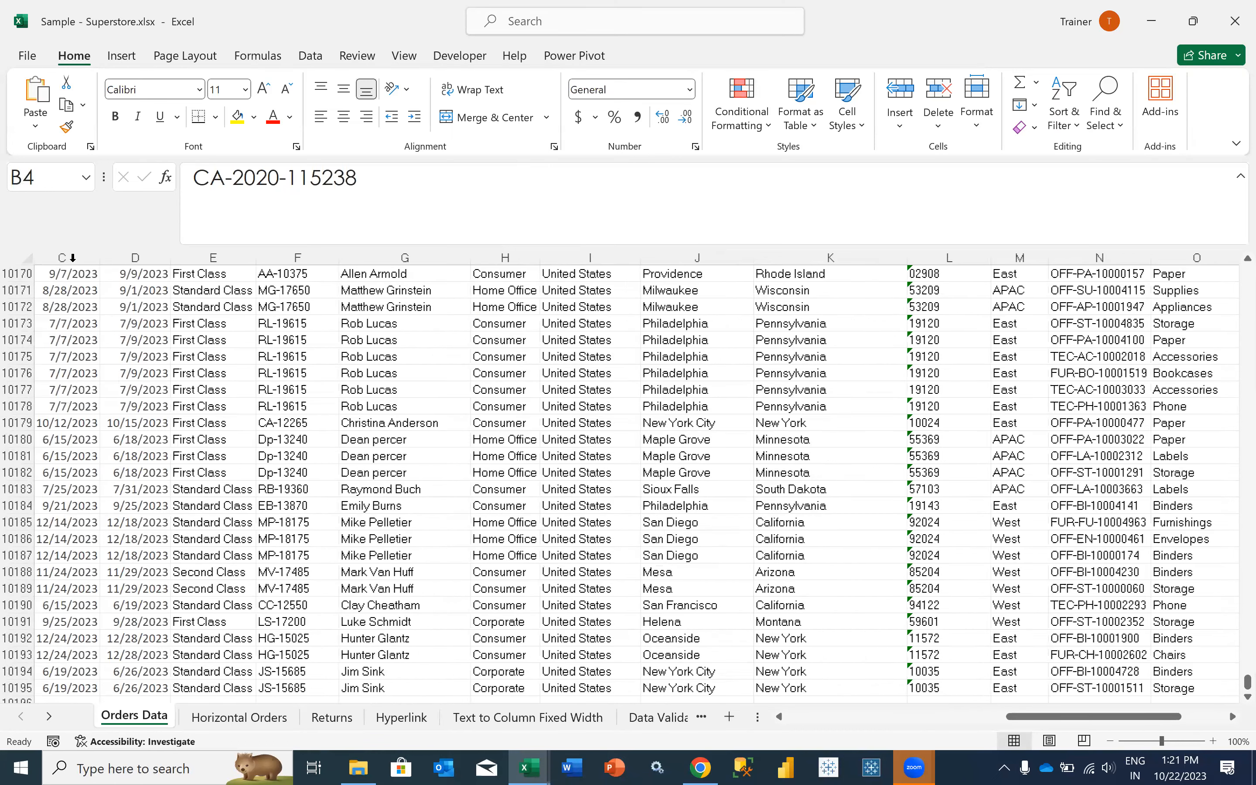
pyautogui.hscroll(-2, 73, 257)
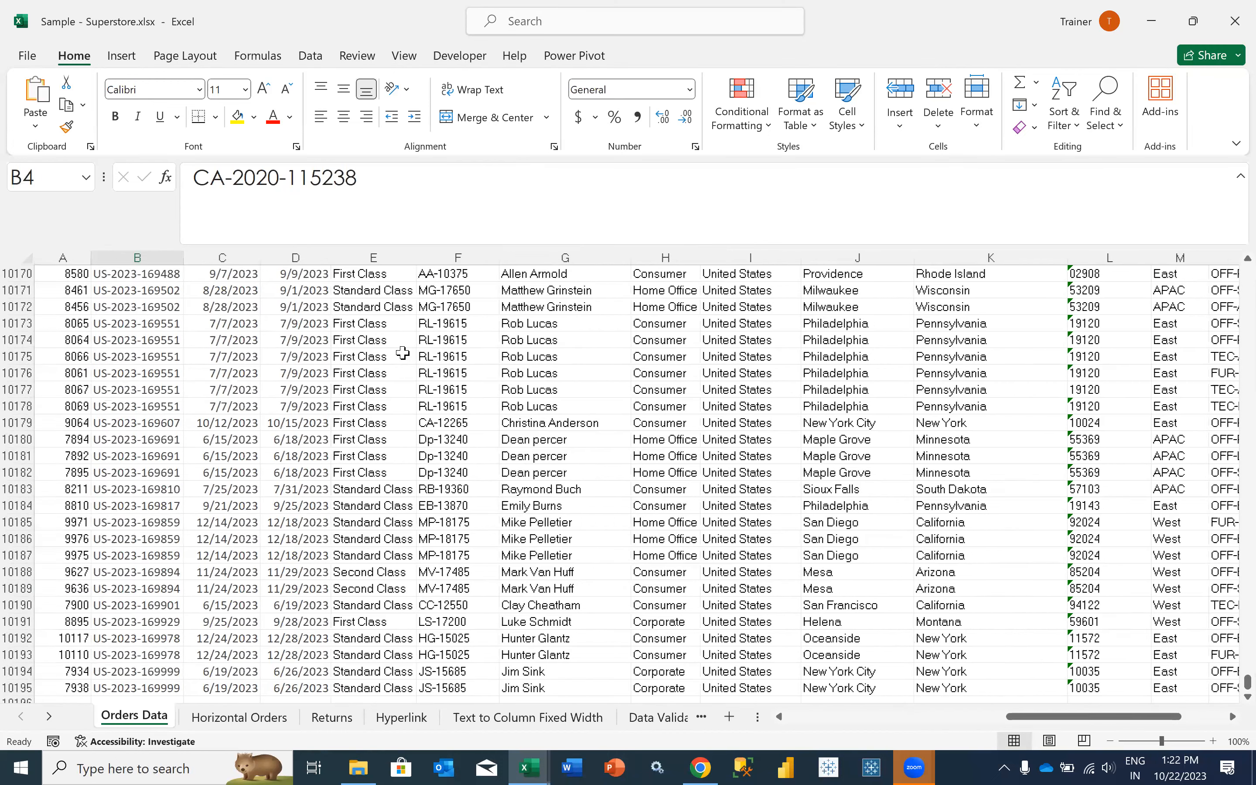
pyautogui.hotkey('ctrl', 'a')
pyautogui.hscroll(3, 1000, 329)
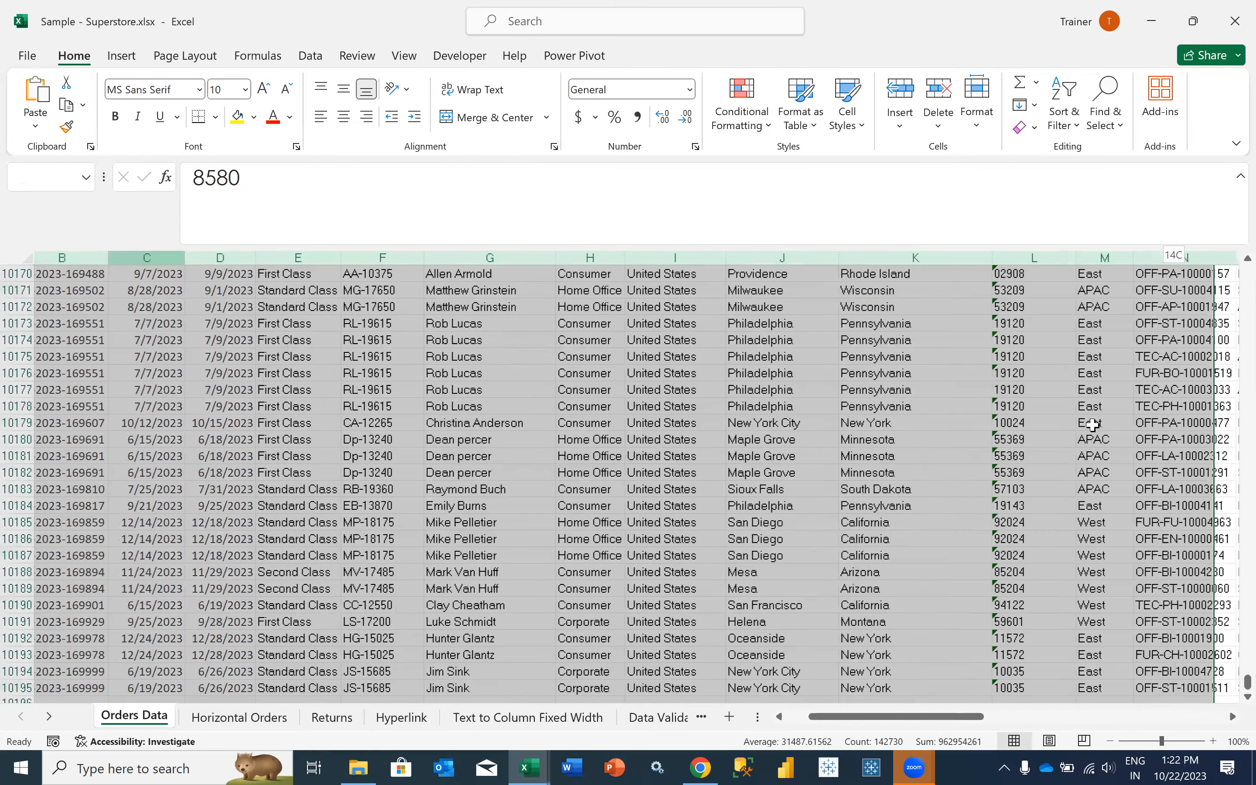
pyautogui.keyDown('shift'); pyautogui.click(1234, 684); pyautogui.keyUp('shift')
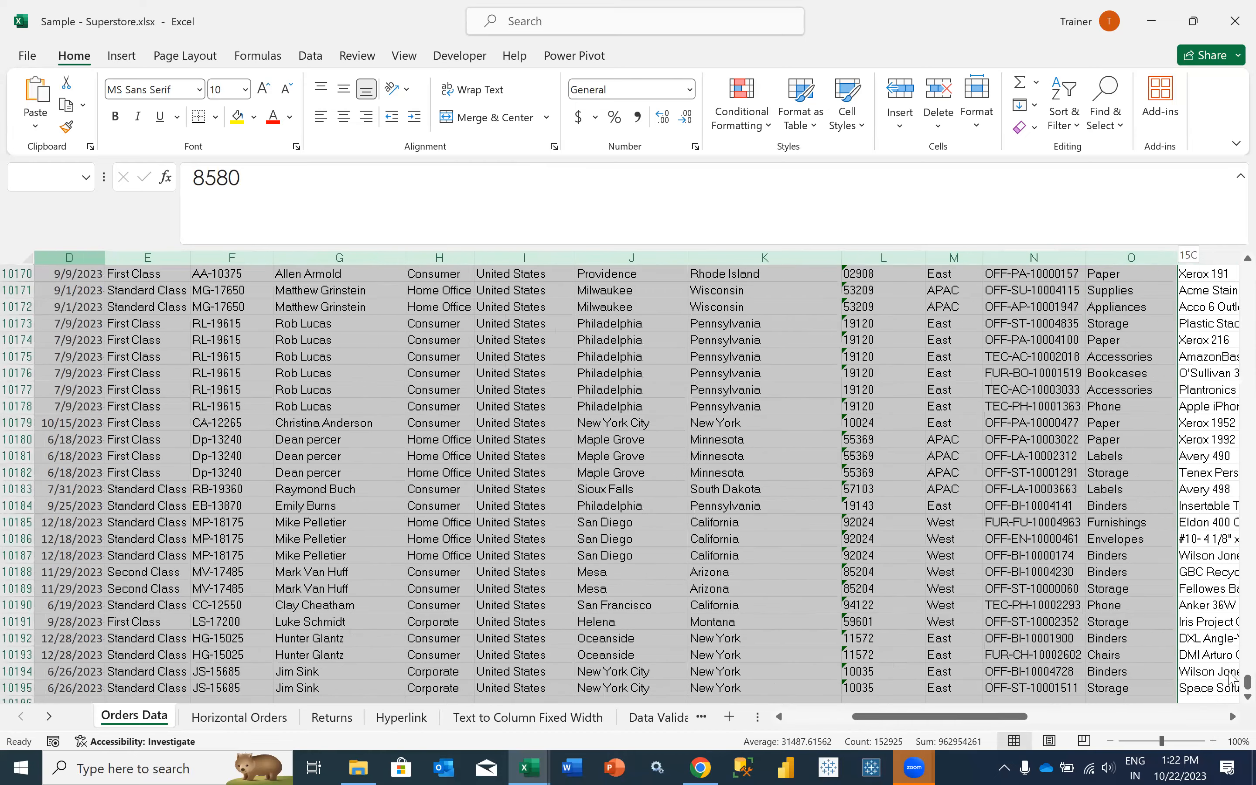
pyautogui.scroll(17, 1232, 490)
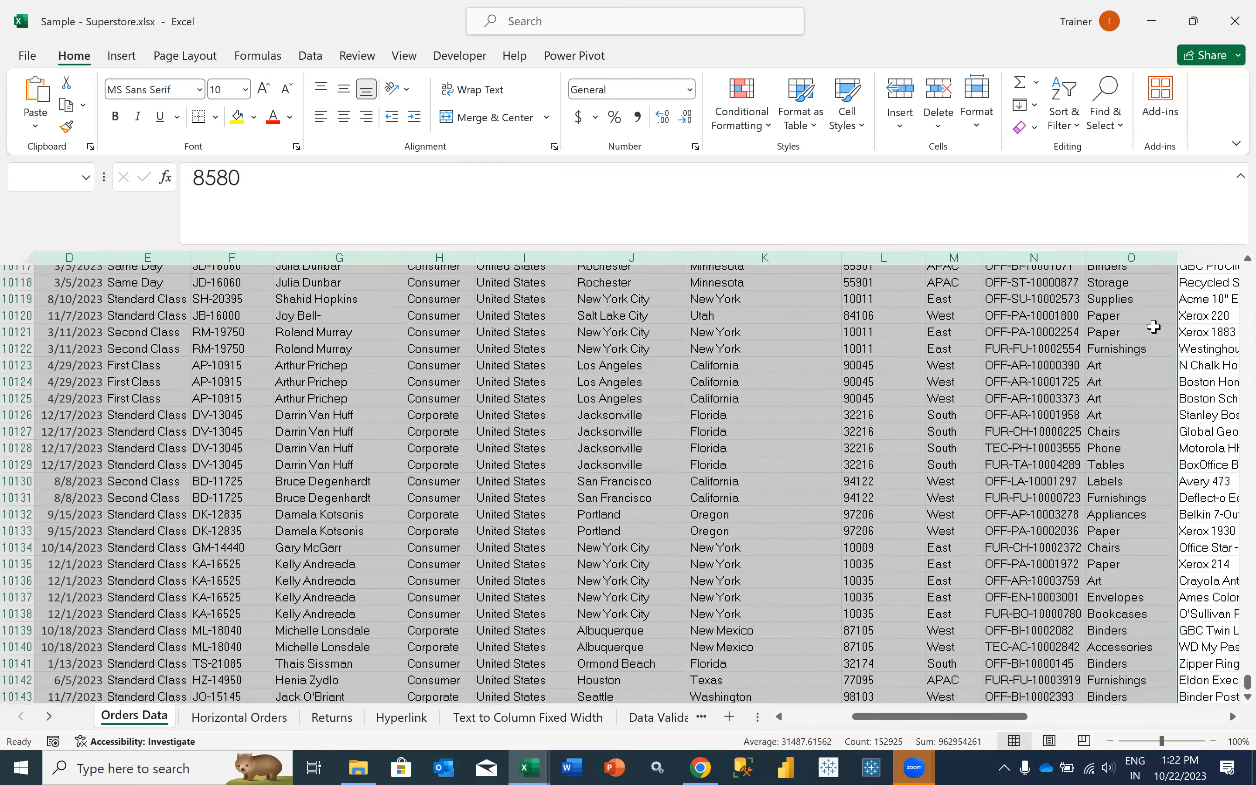
pyautogui.scroll(15, 1154, 326)
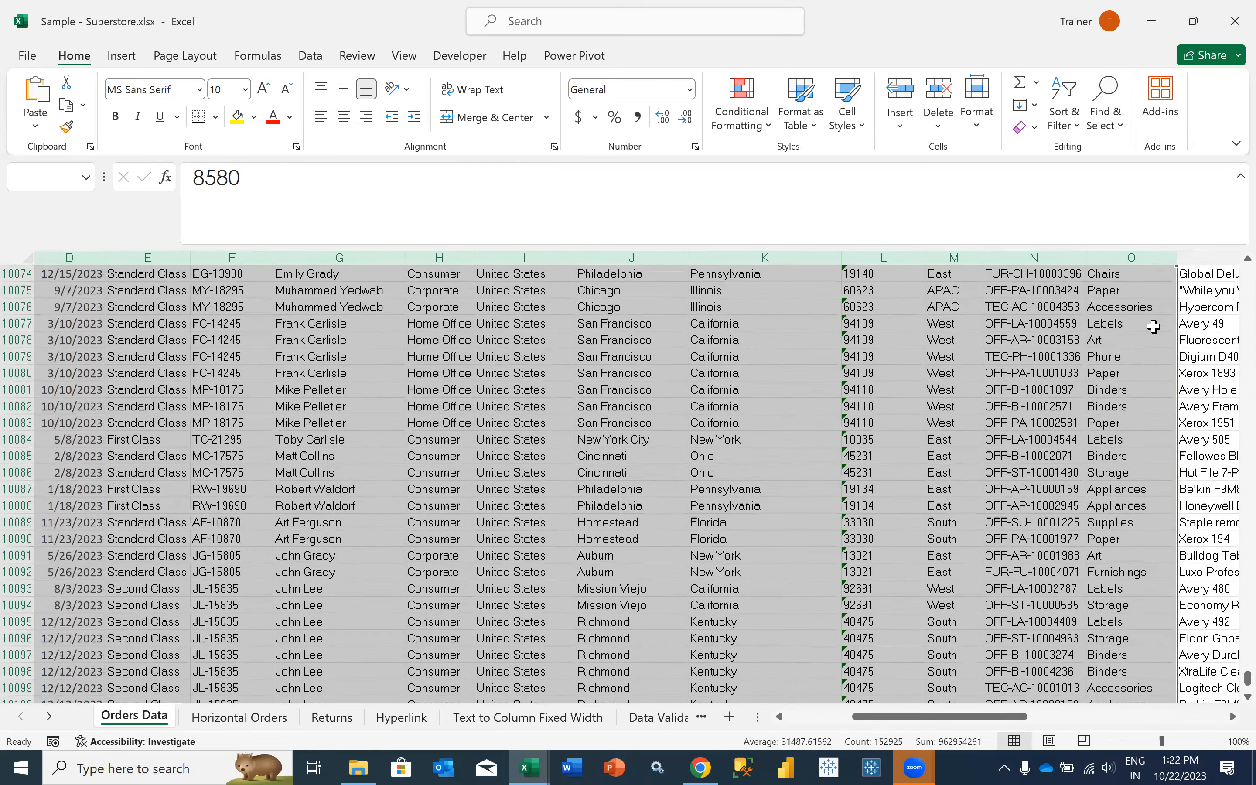
pyautogui.scroll(20, 1154, 326)
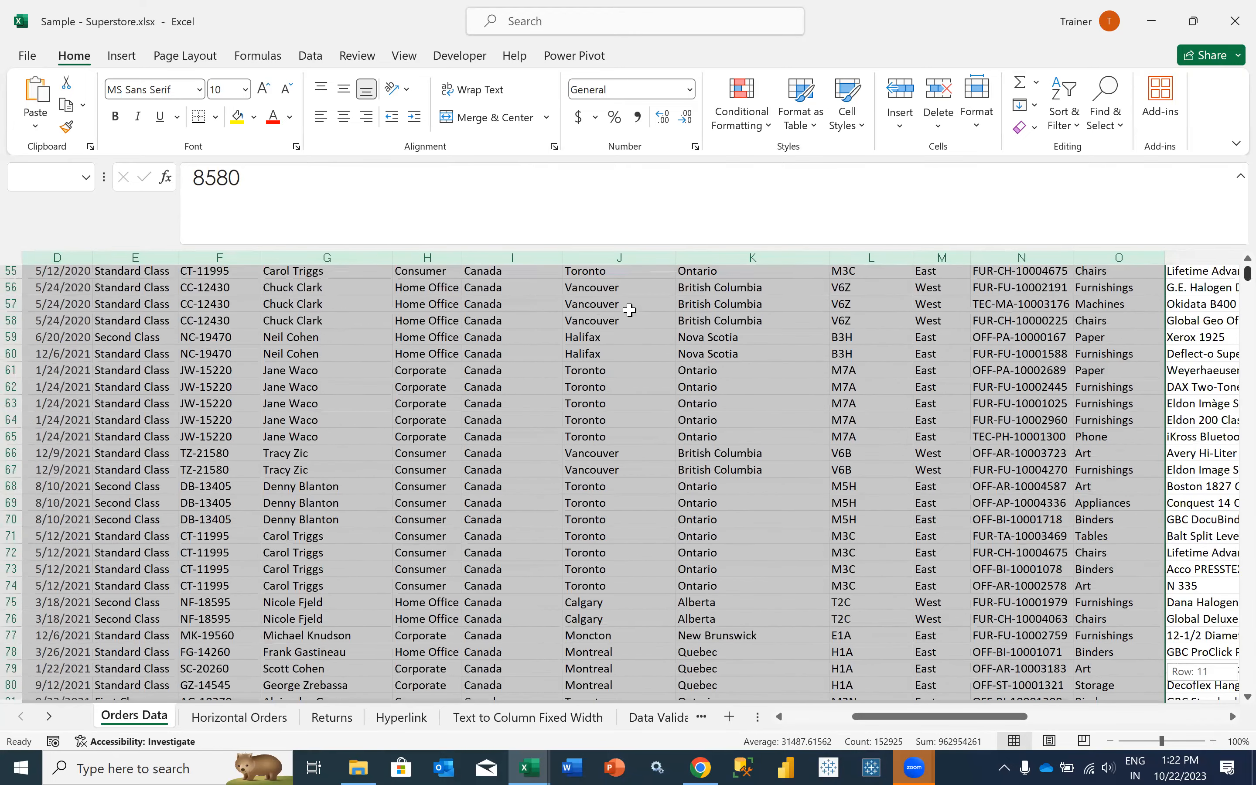
pyautogui.hotkey('shift', 'Right')
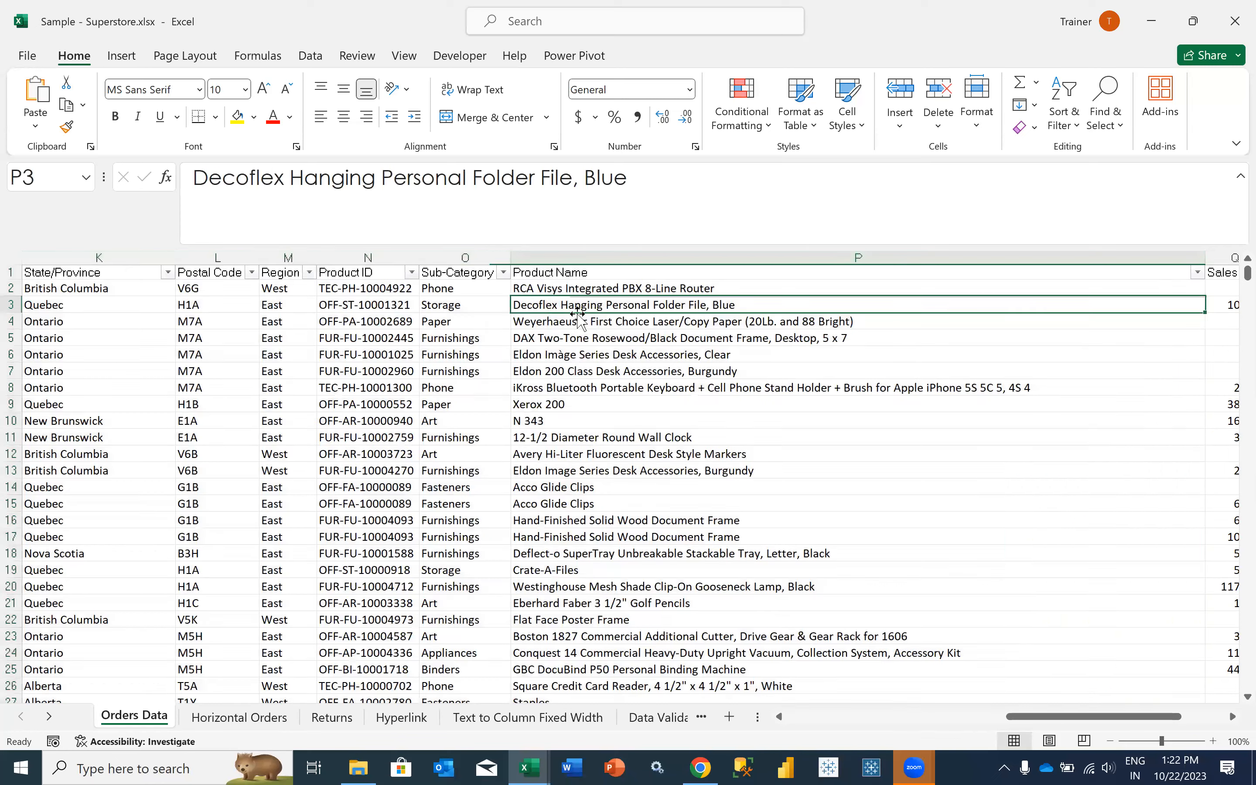
pyautogui.click(559, 306)
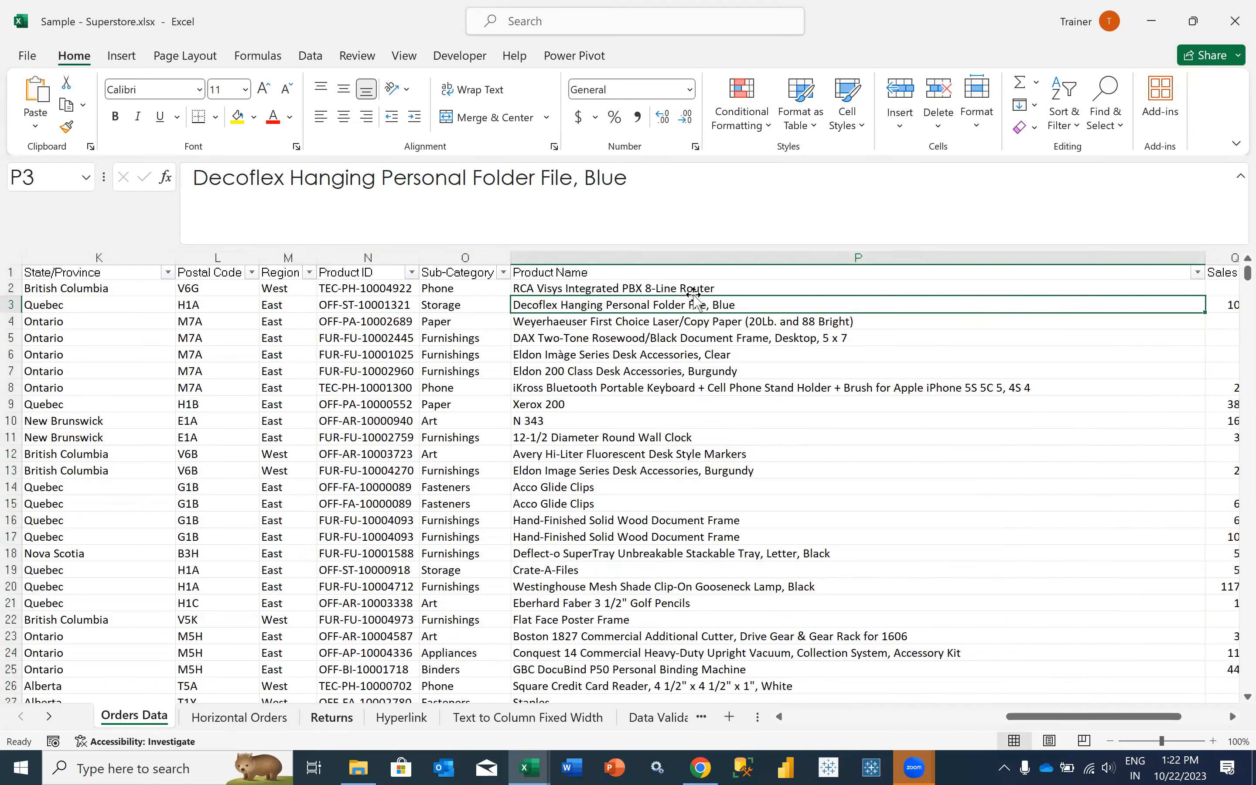
# - Review the row and column number arguments of the I2 formula in Returns, and fit column I to its contents
pyautogui.hotkey('ctrl', 'pagedown')
pyautogui.hotkey('ctrl', 'pagedown')
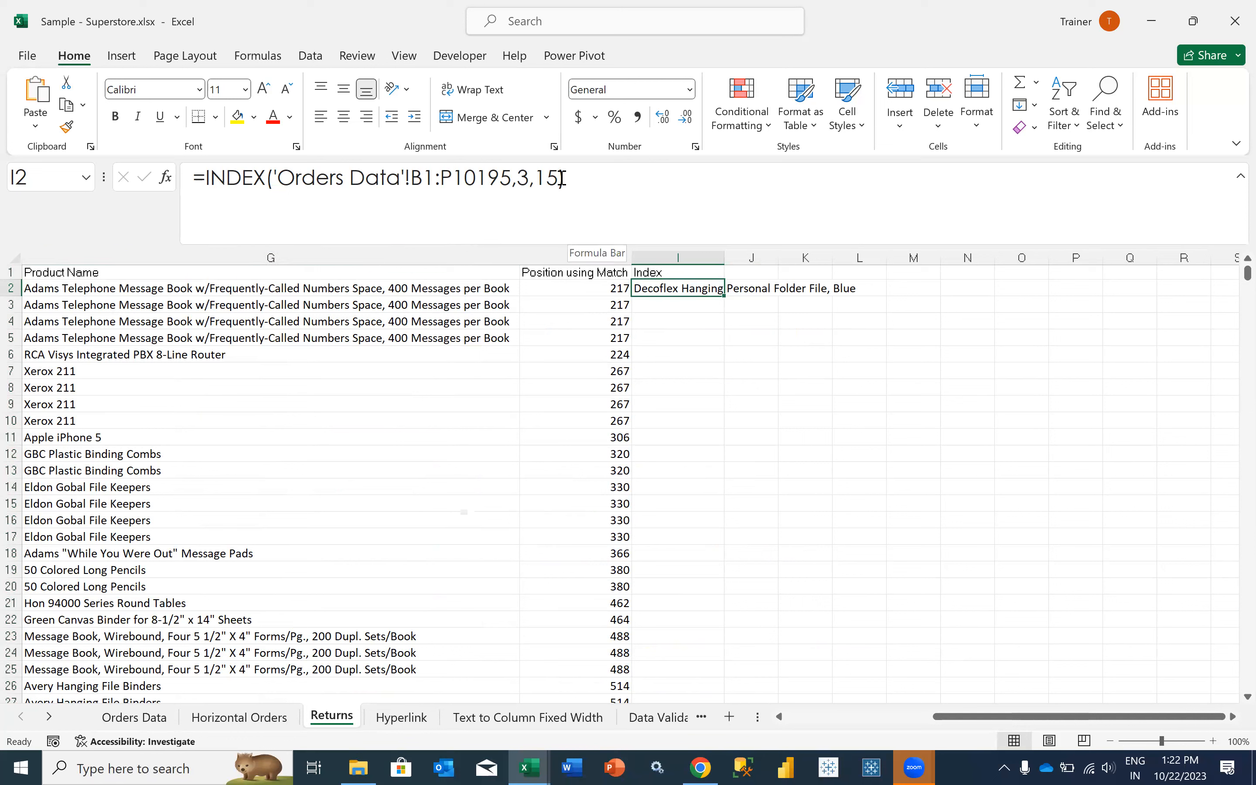
pyautogui.click(518, 178)
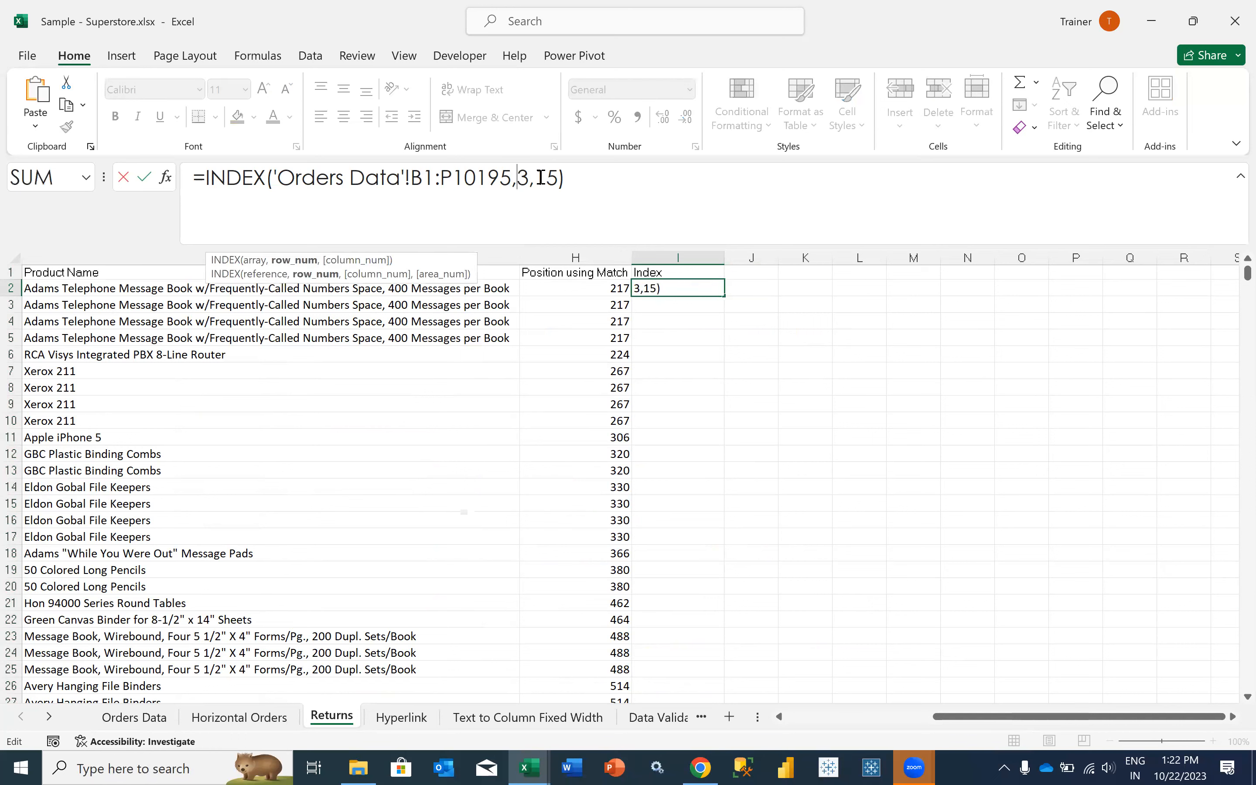
pyautogui.doubleClick(540, 178)
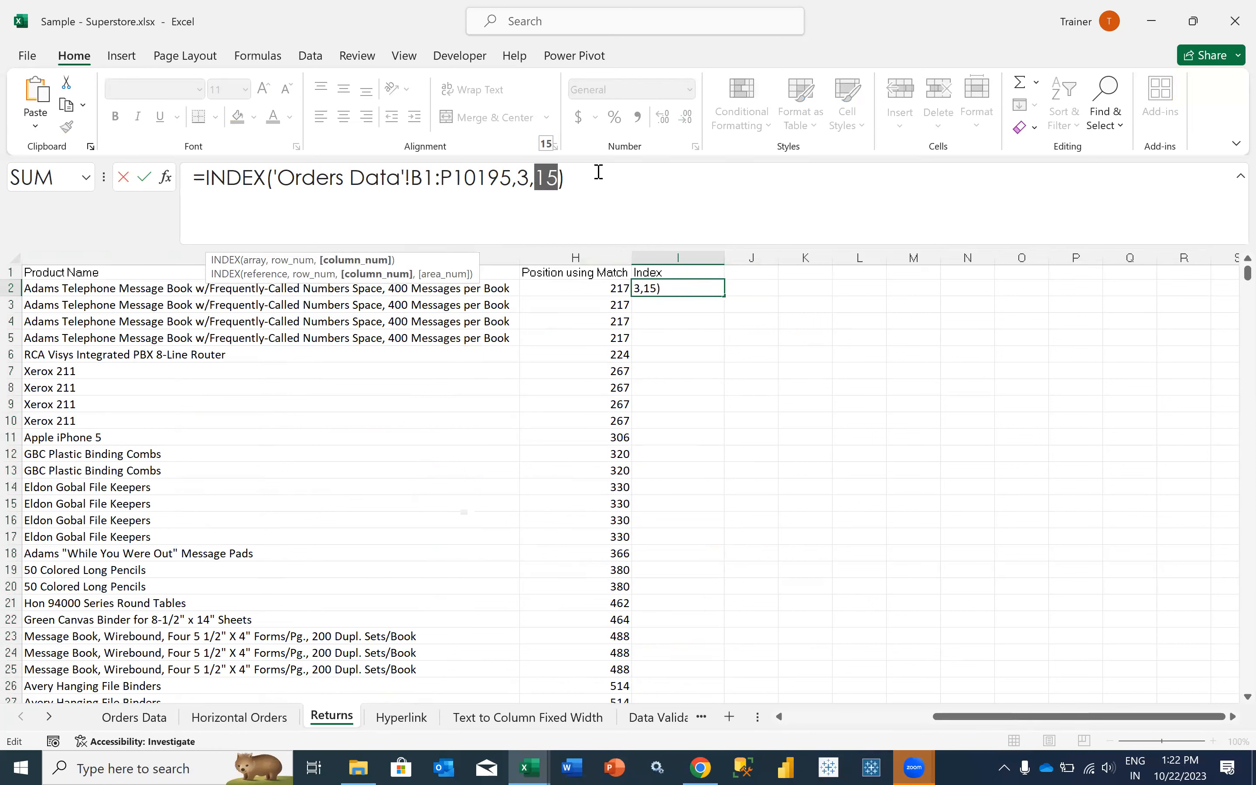
pyautogui.press('Return')
pyautogui.press('Up')
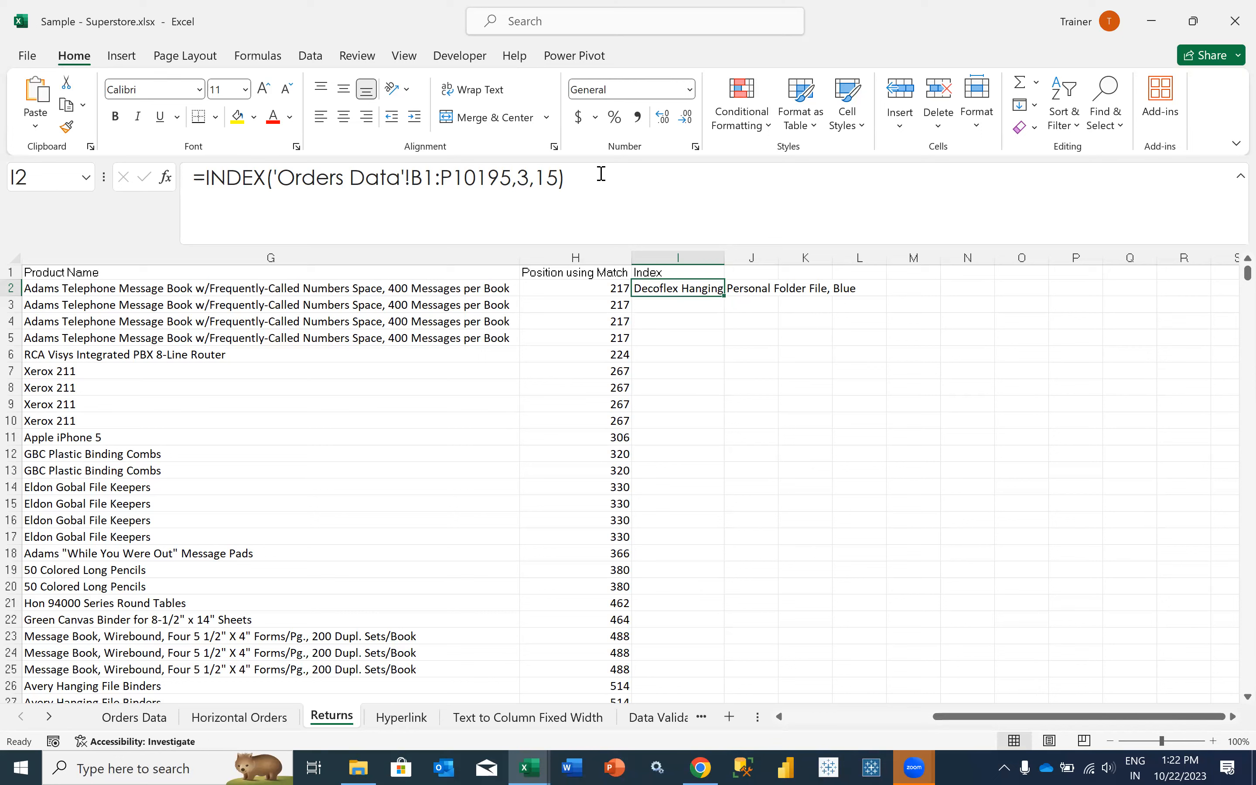
pyautogui.doubleClick(726, 257)
pyautogui.click(882, 271)
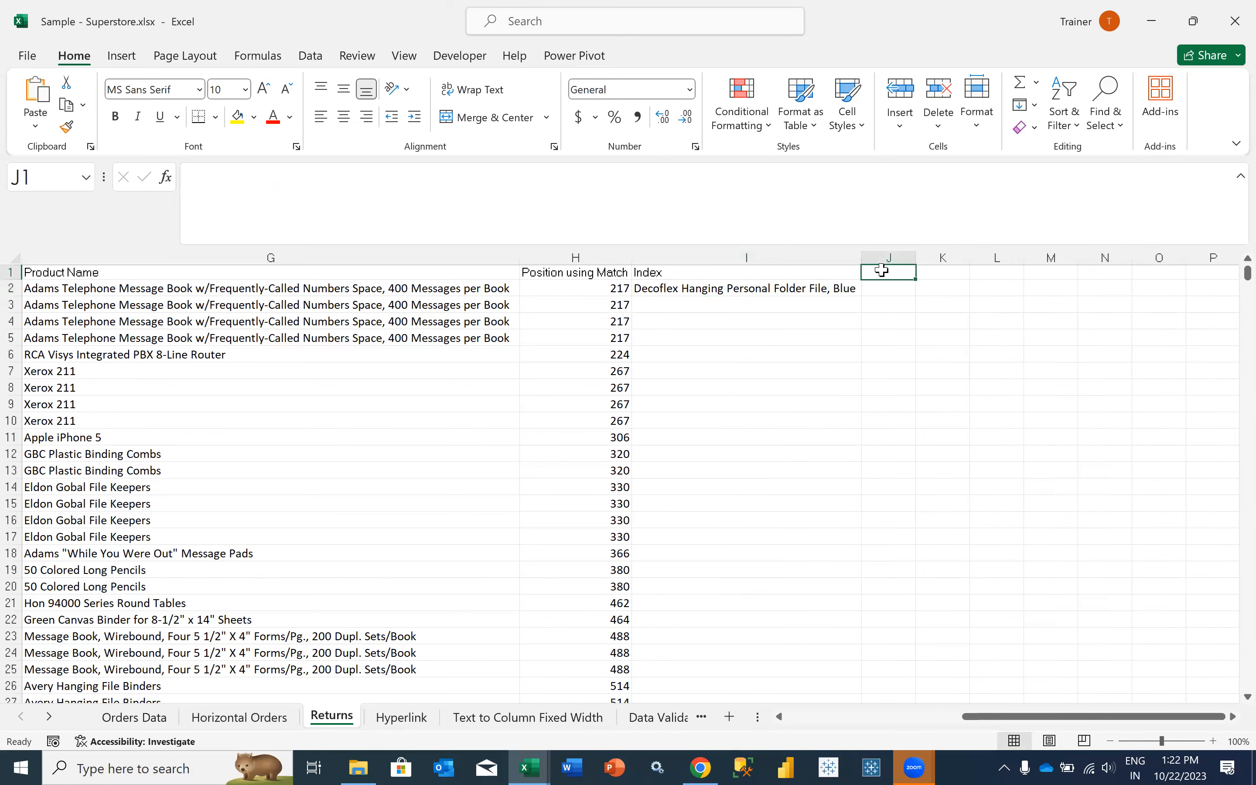
# - Check ADDRESS in the LOOKUP sheet of IF_Formula_Workbook-13aug2023.xlsx, start a new workbook, and return to Sample - Superstore.xlsx
pyautogui.hotkey('alt', 'Tab')
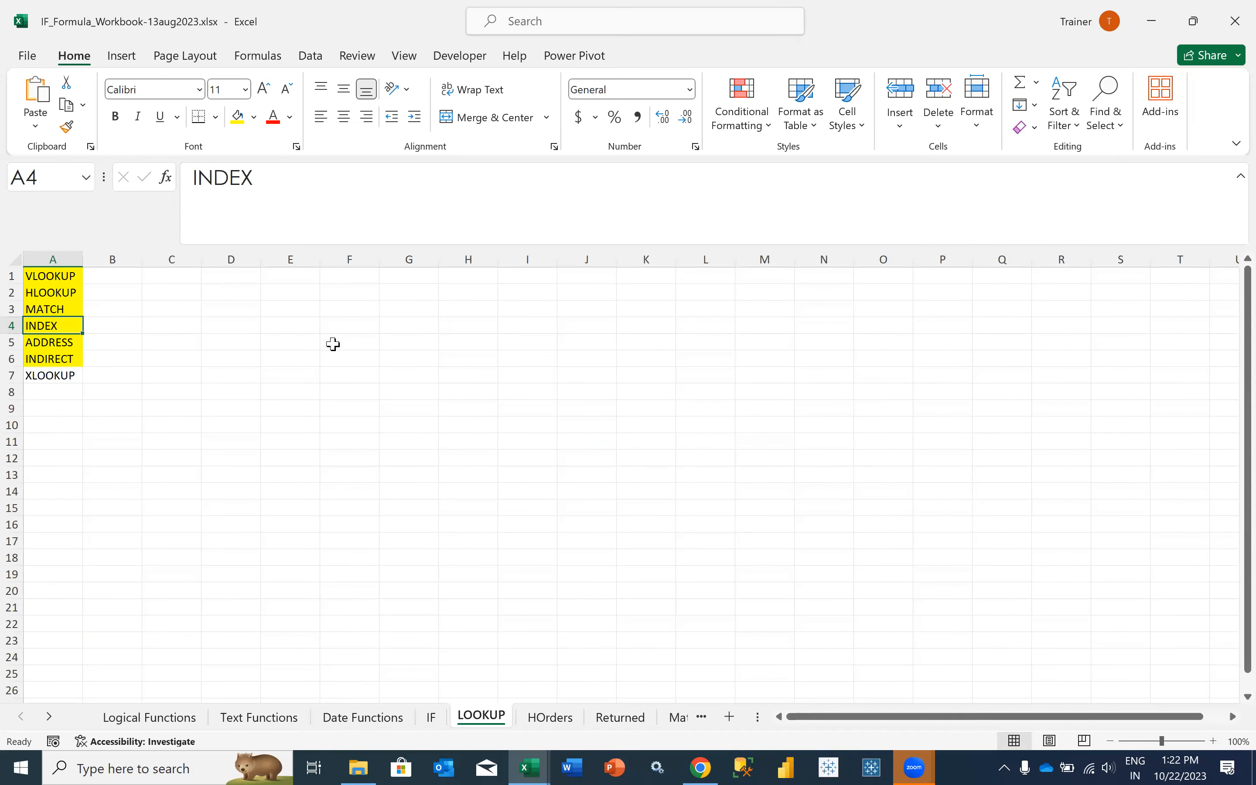
pyautogui.click(79, 338)
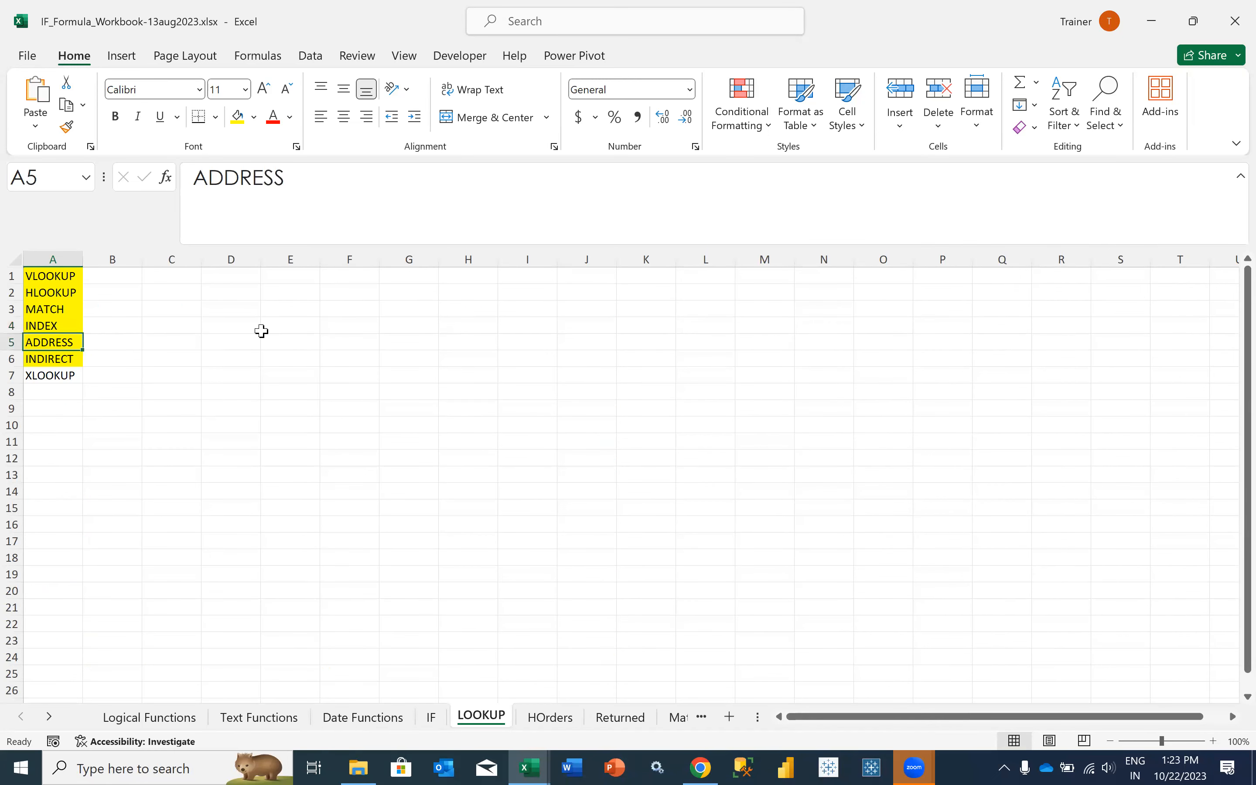
pyautogui.hotkey('ctrl', 'n')
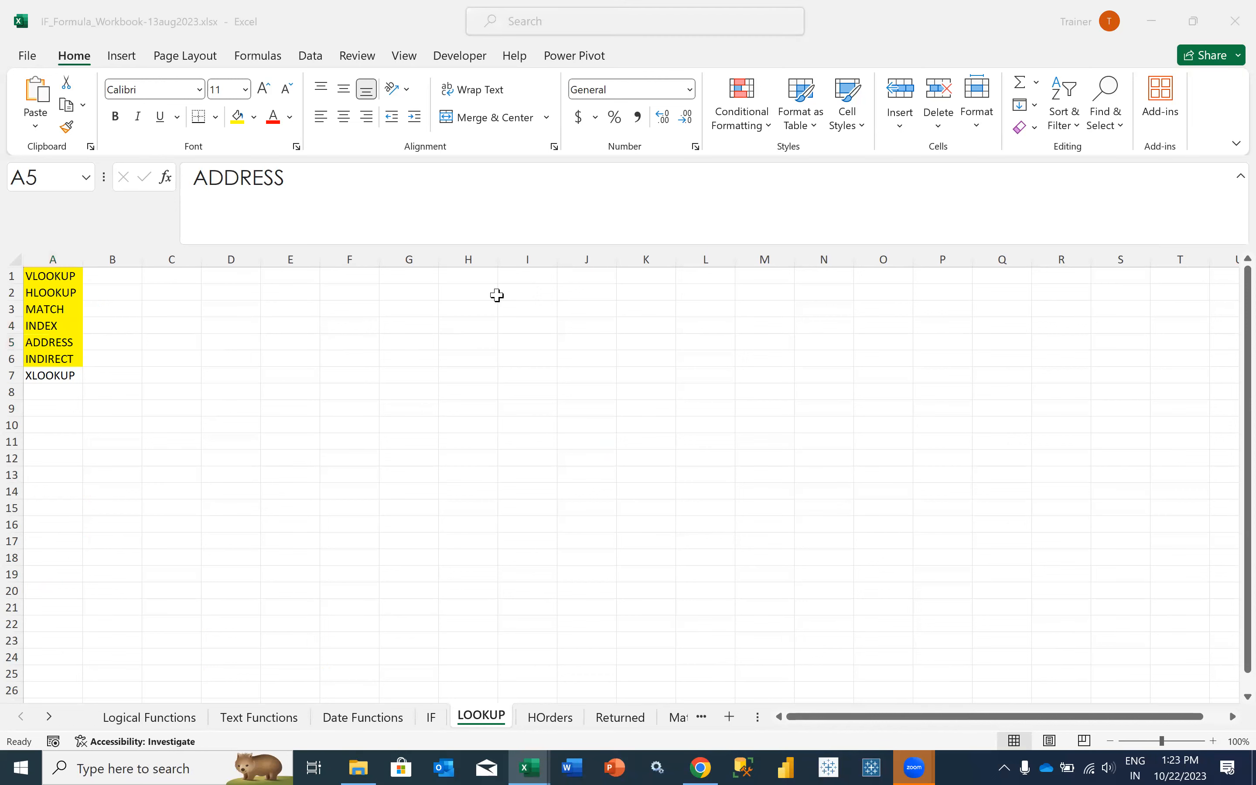
pyautogui.hotkey('alt', 'Tab')
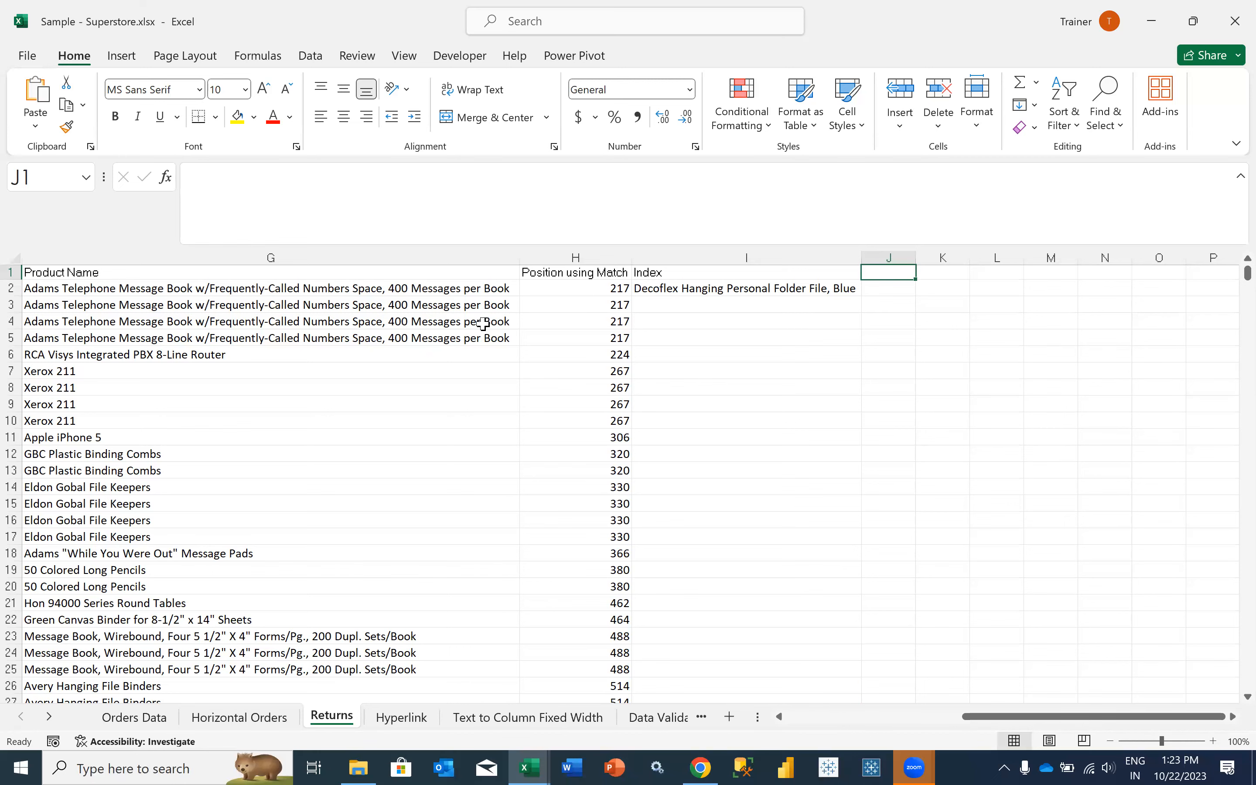
# - Check the ADDRESS entry in the LOOKUP sheet of IF_Formula_Workbook-13aug2023.xlsx, and return to the I2 INDEX formula in Returns of Sample - Superstore.xlsx
pyautogui.hotkey('alt', 'Tab')
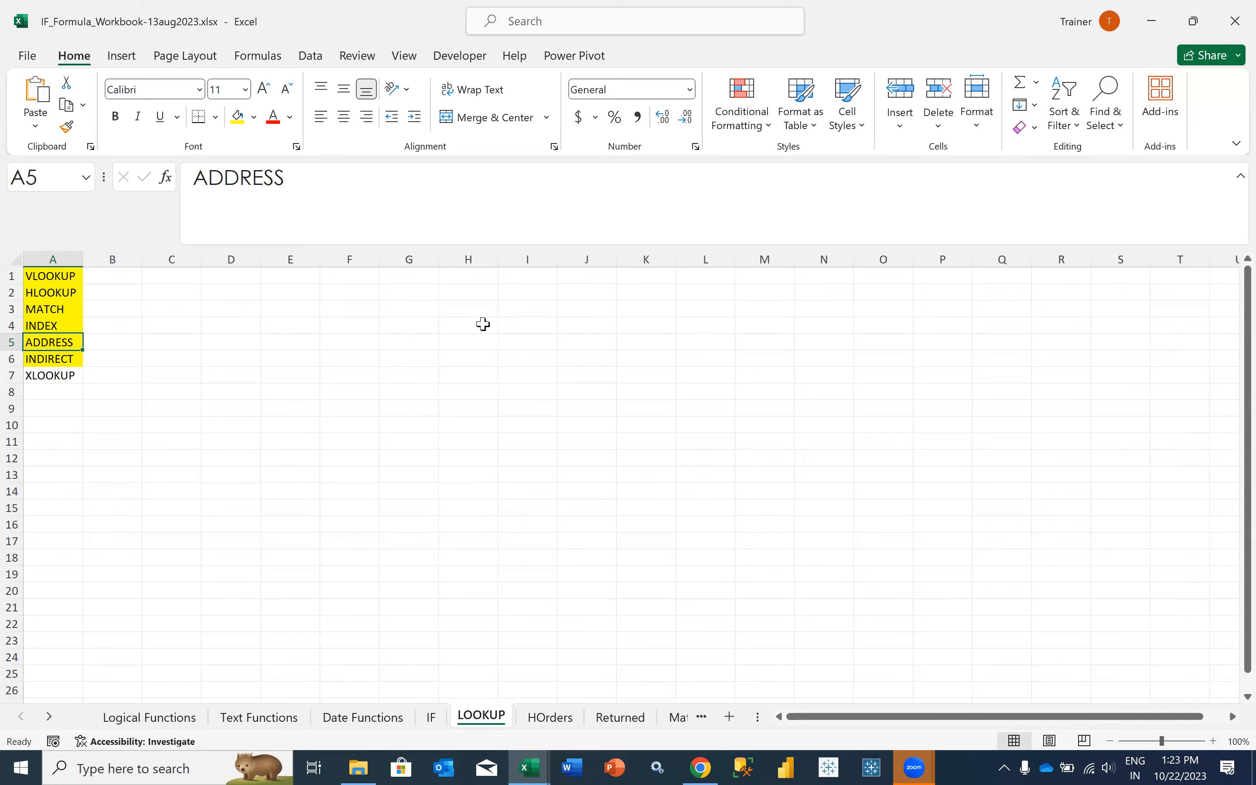
pyautogui.hotkey('alt', 'Tab')
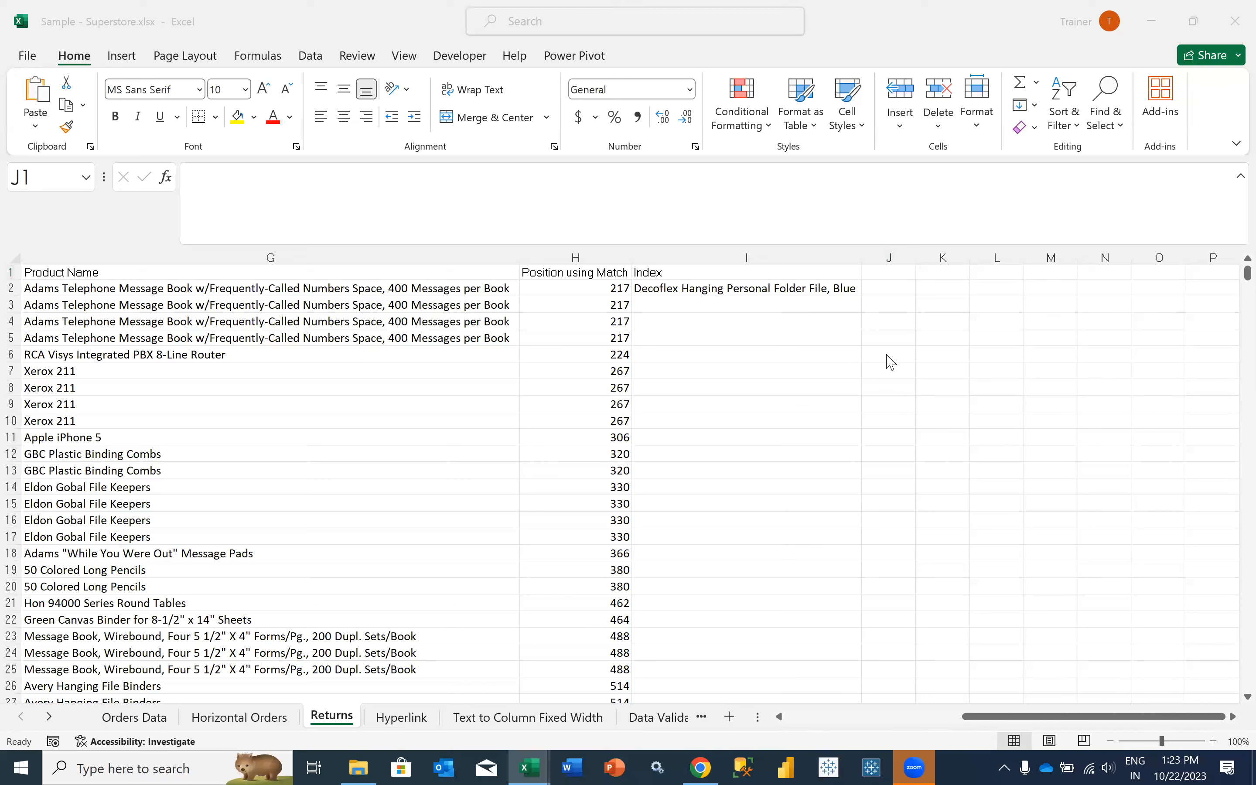
pyautogui.click(789, 291)
pyautogui.click(775, 288)
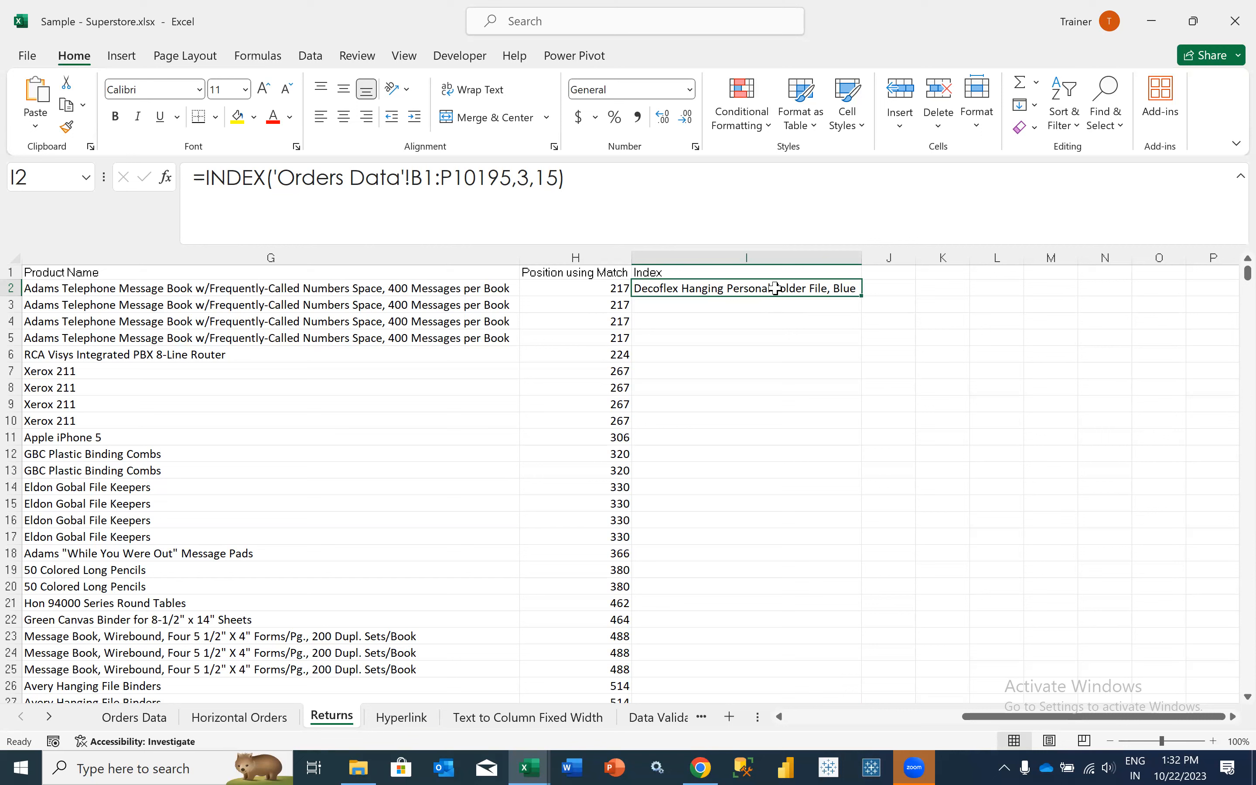
pyautogui.hotkey('alt', 'Tab')
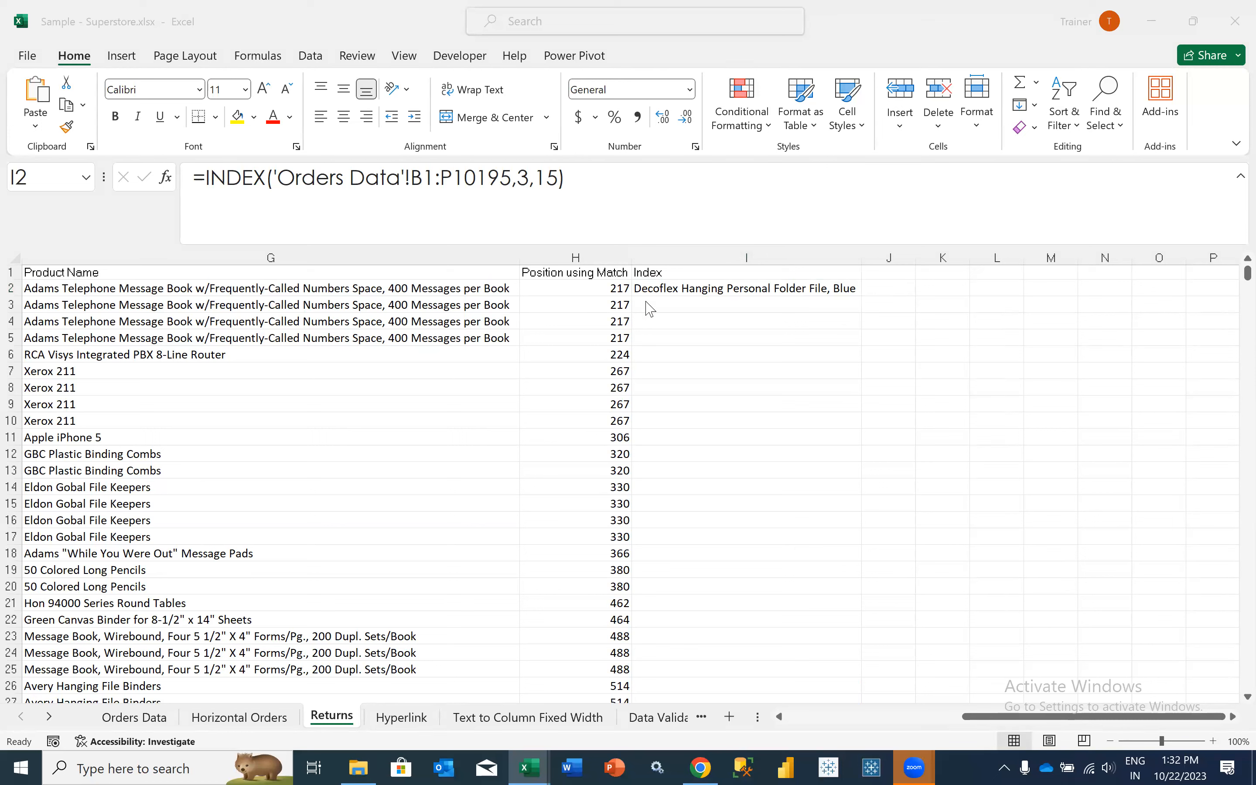
pyautogui.click(655, 294)
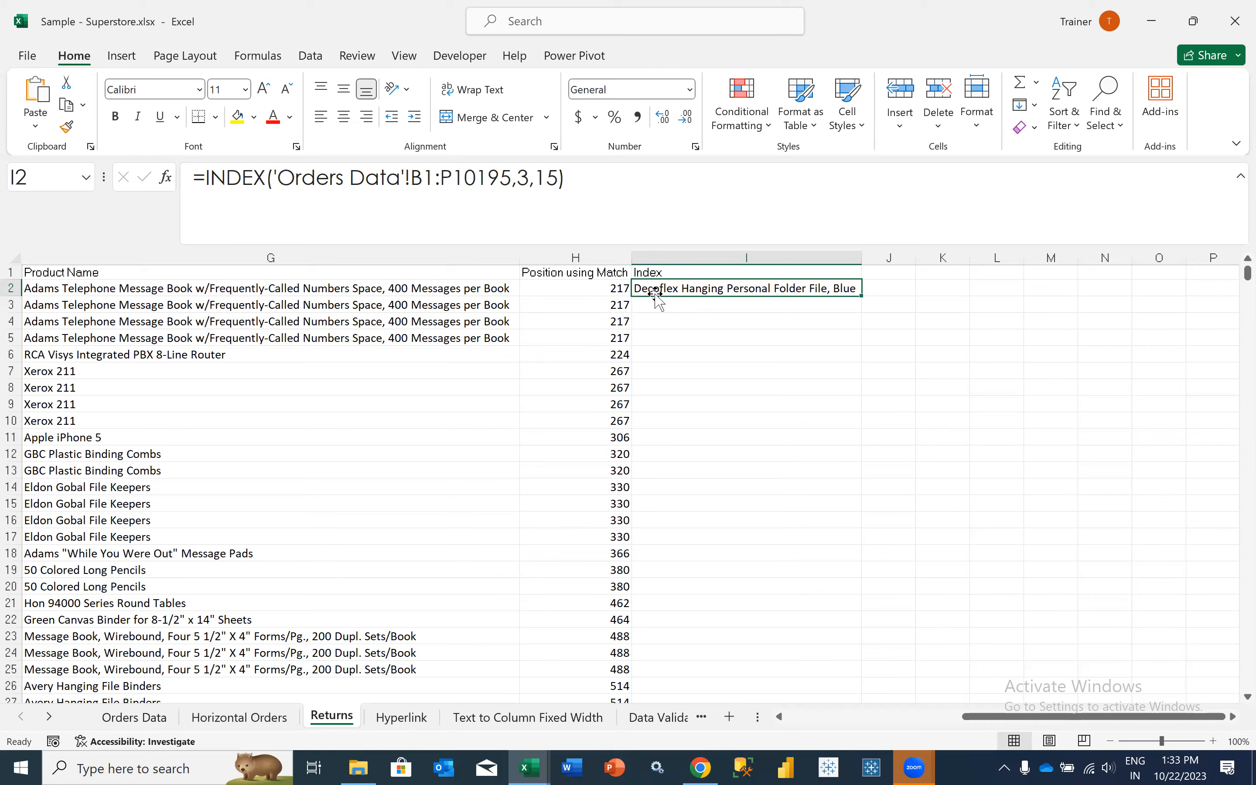
# - Look through the Returns columns and the Product Name VLOOKUP in D12, and pick out the Order ID in cell B26
pyautogui.hscroll(-3, 433, 456)
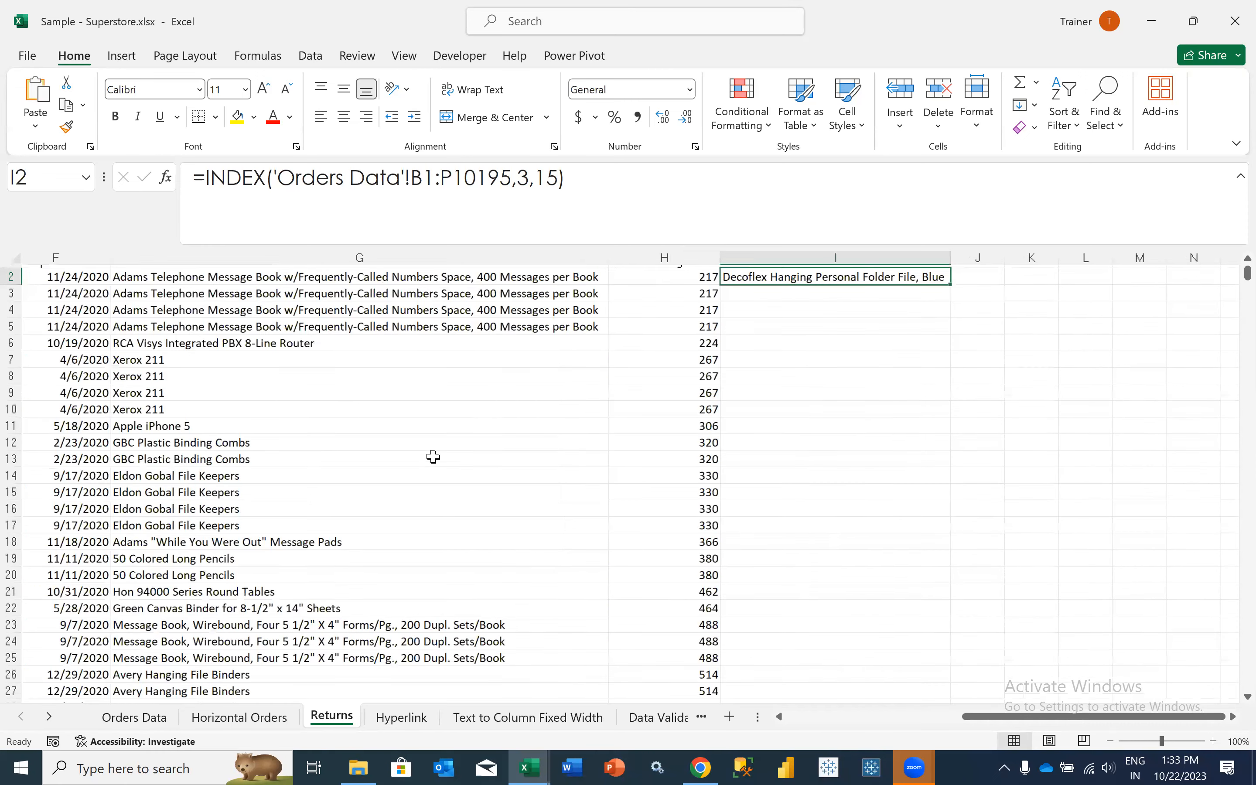
pyautogui.scroll(1, 434, 456)
pyautogui.hscroll(-3, 434, 456)
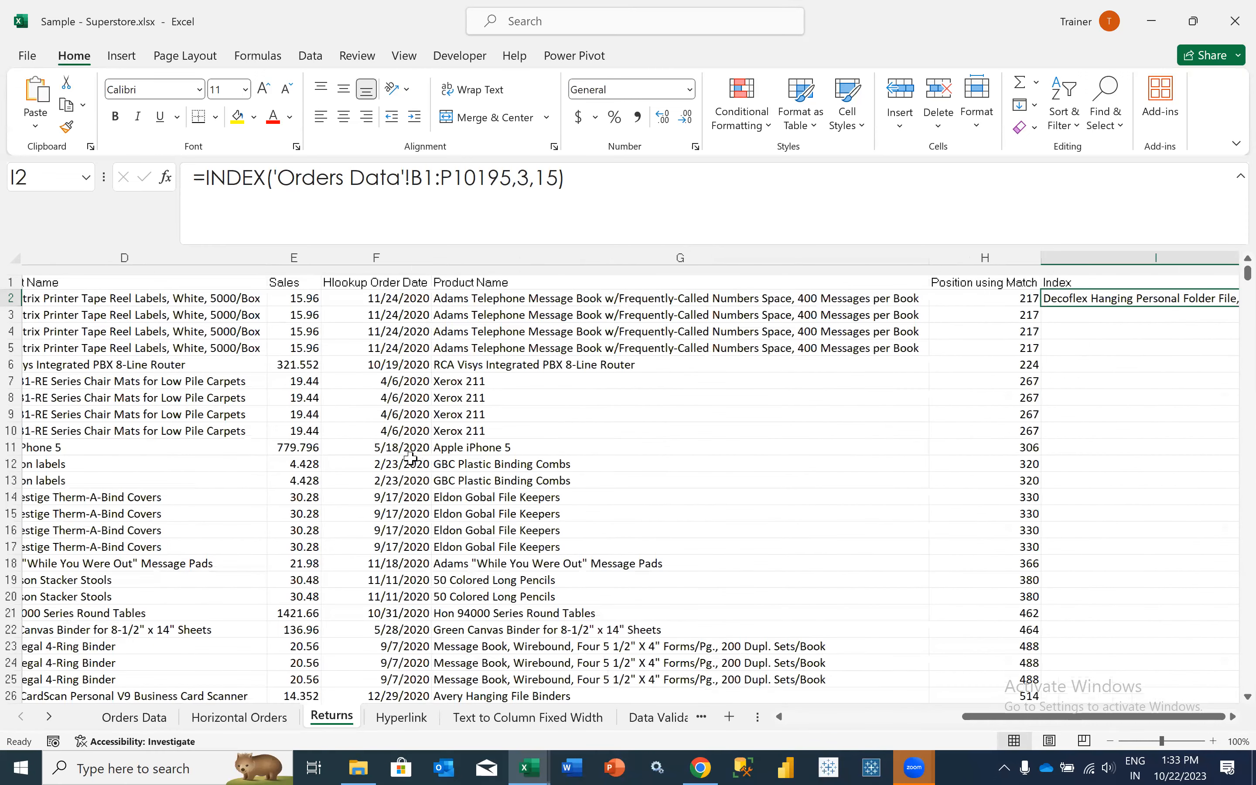
pyautogui.hscroll(-3, 360, 453)
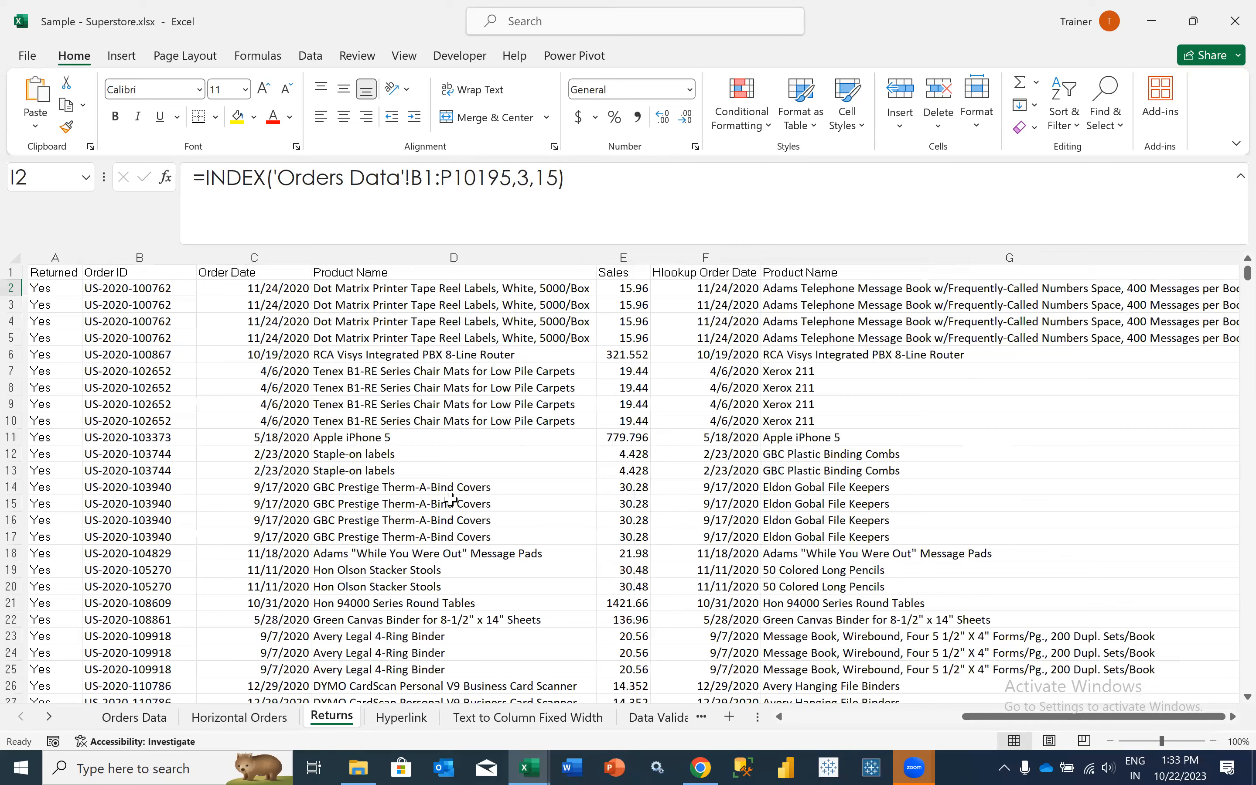
pyautogui.hscroll(1, 450, 499)
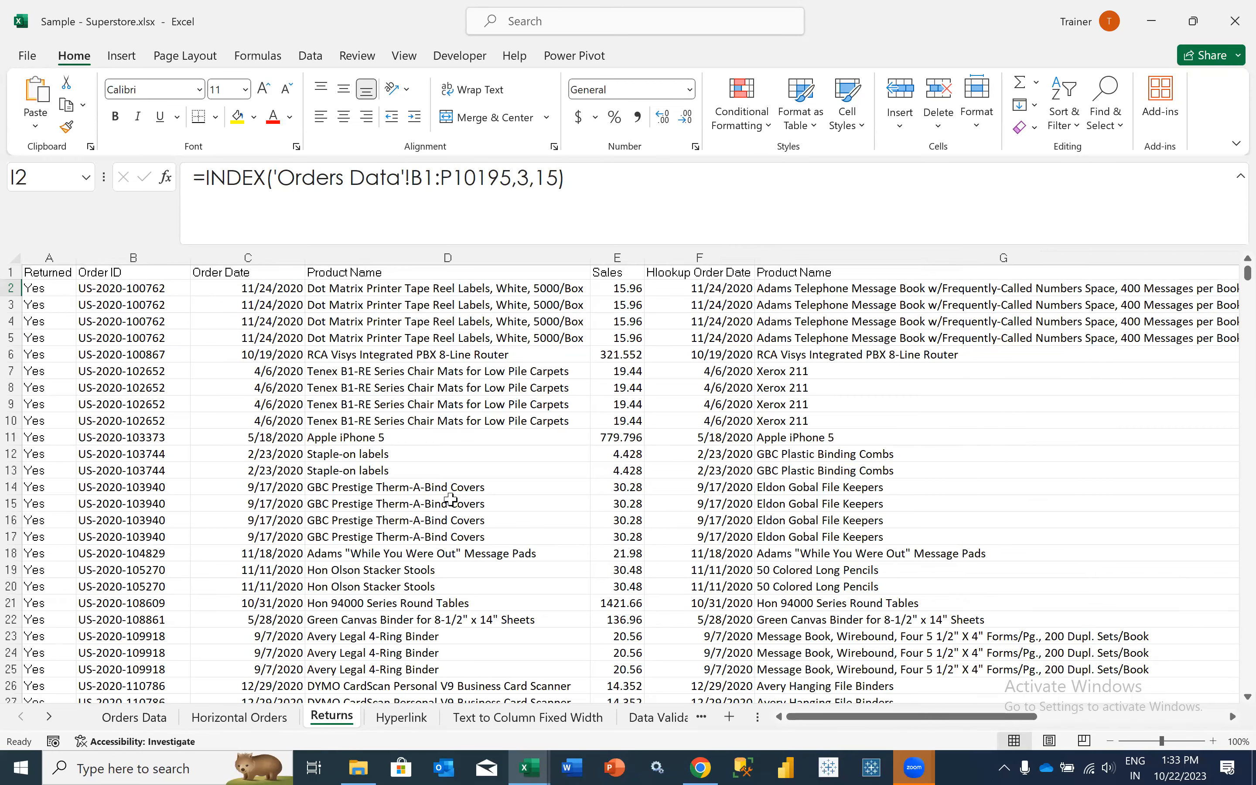
pyautogui.click(449, 456)
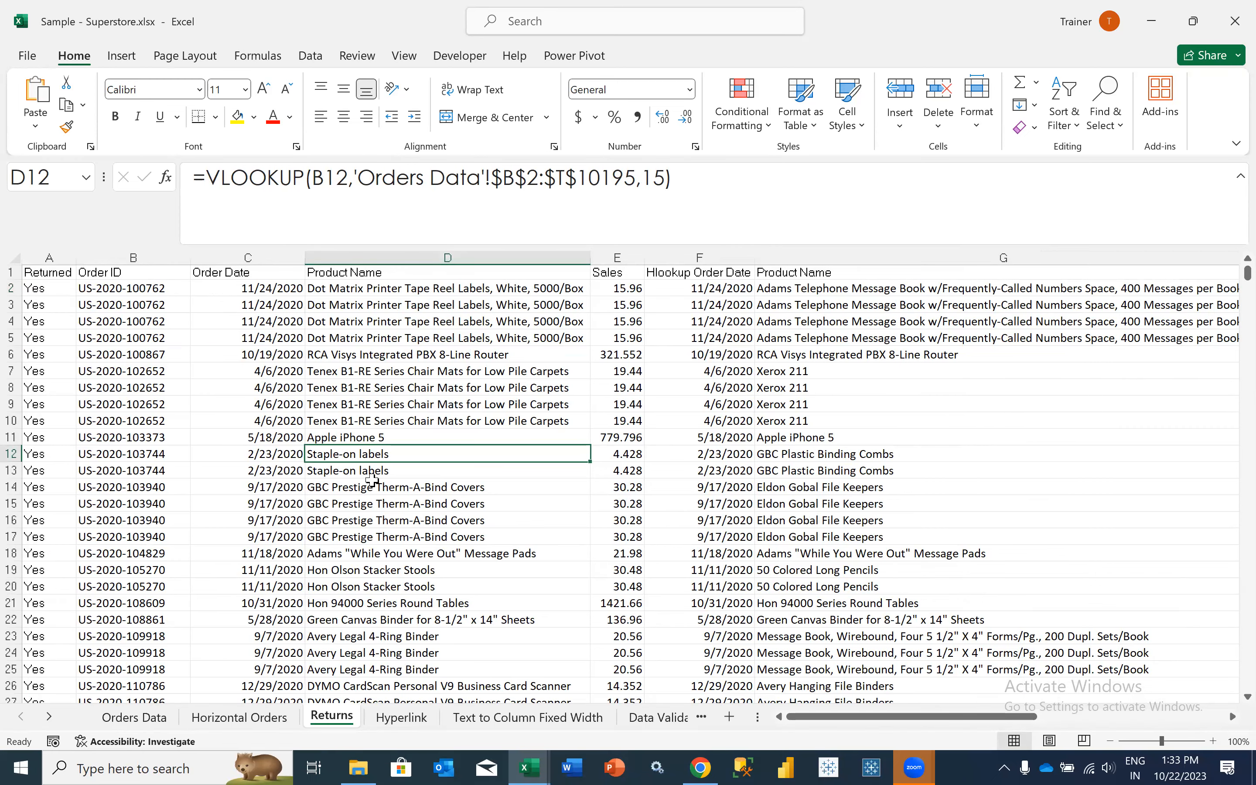
pyautogui.scroll(-3, 371, 480)
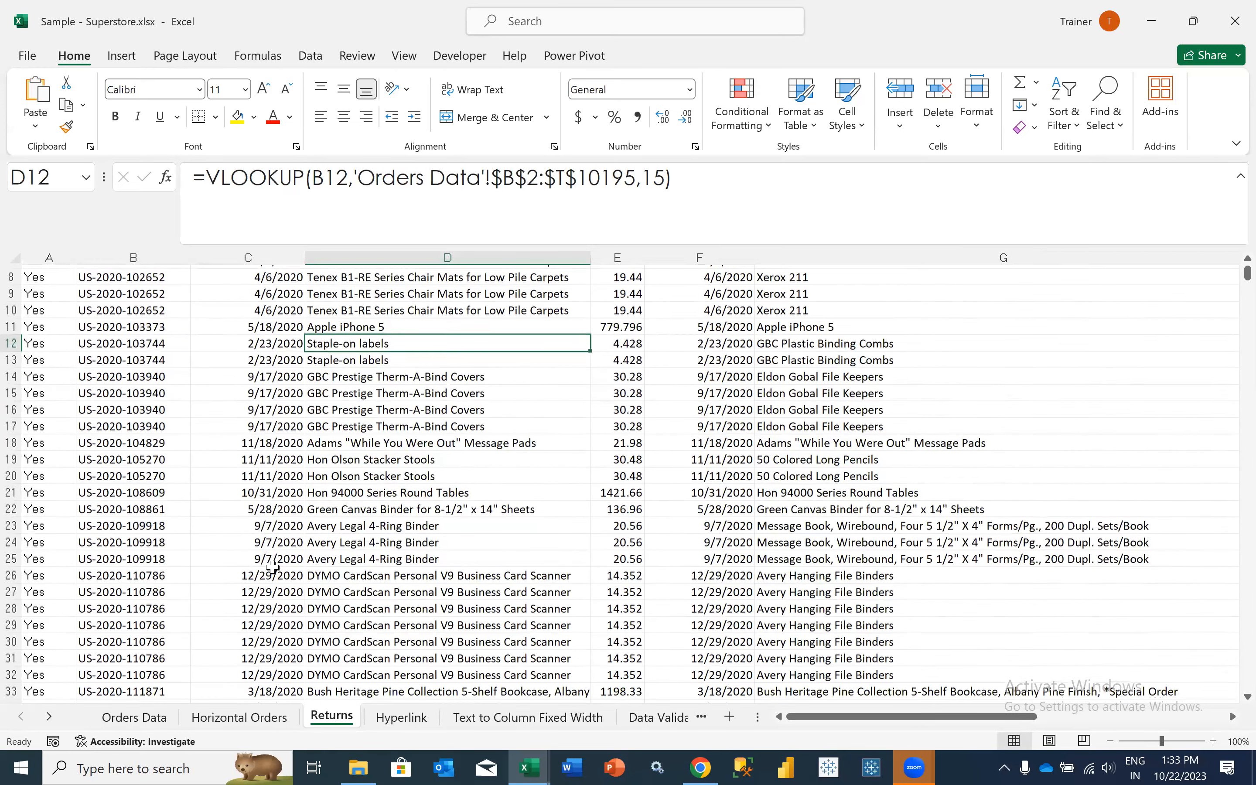
pyautogui.scroll(-1, 272, 568)
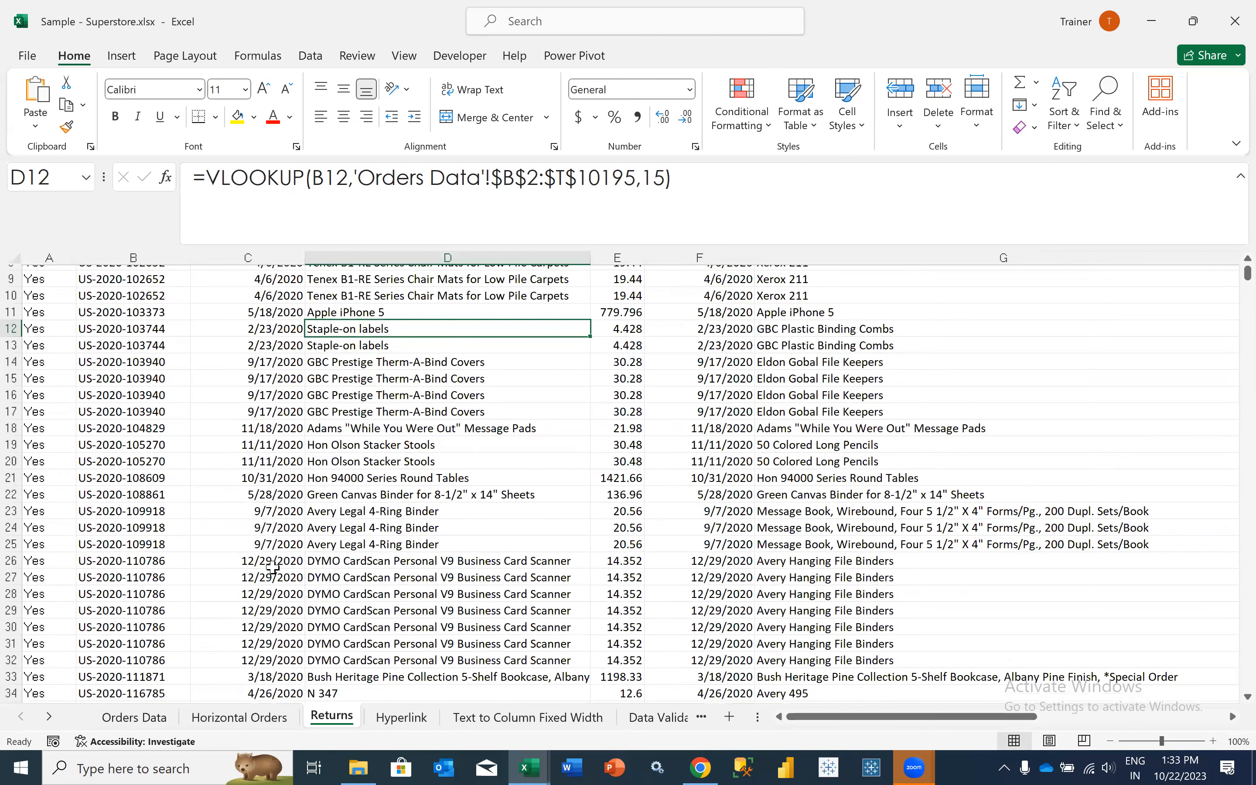
pyautogui.scroll(-1, 273, 567)
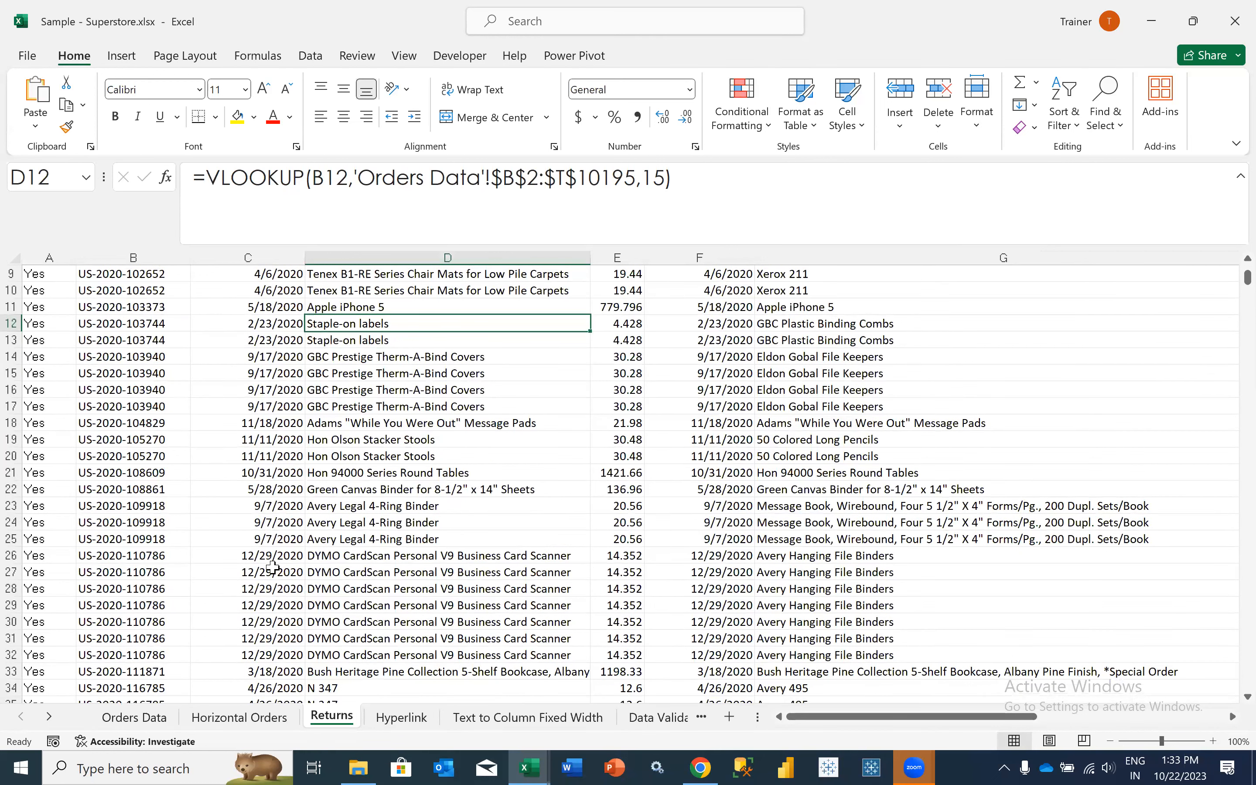
pyautogui.click(136, 556)
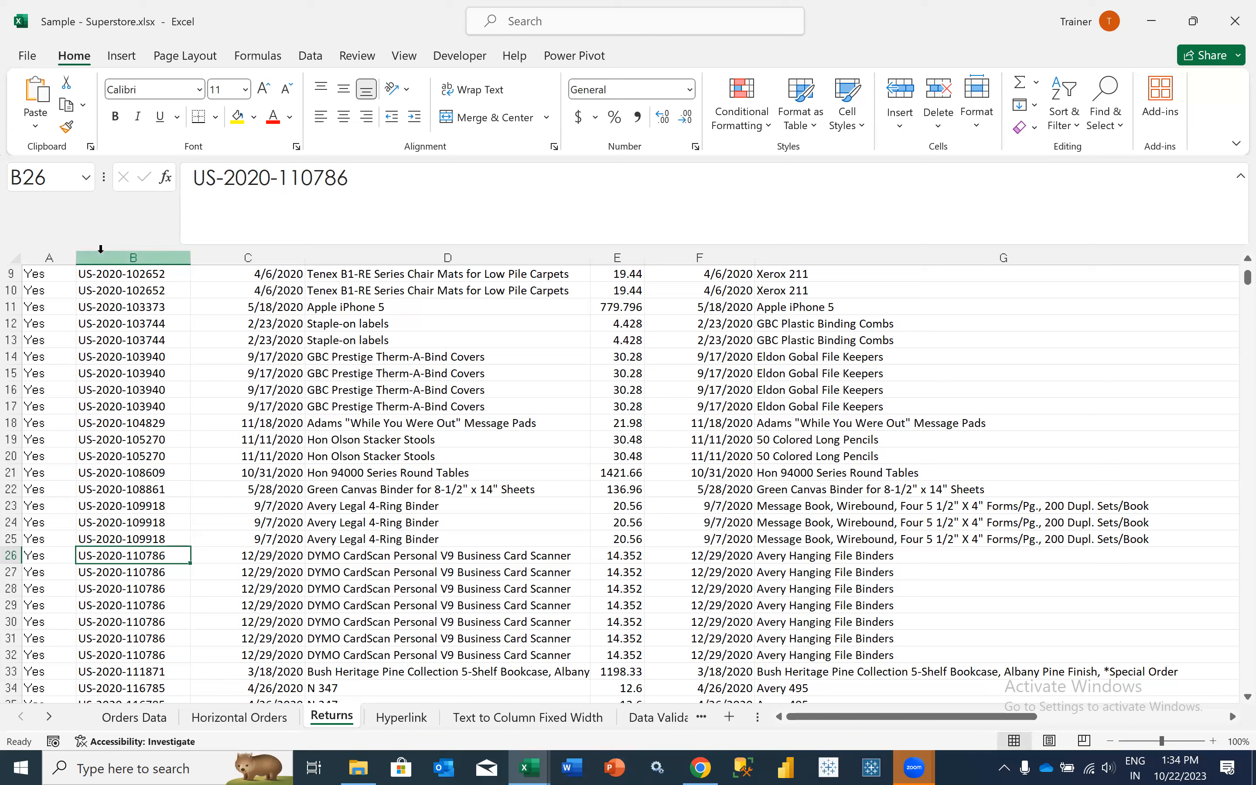
# - Start an INDEX formula in cell I25 of Returns with the Order ID range B1:B801 as its array
pyautogui.hscroll(1, 766, 348)
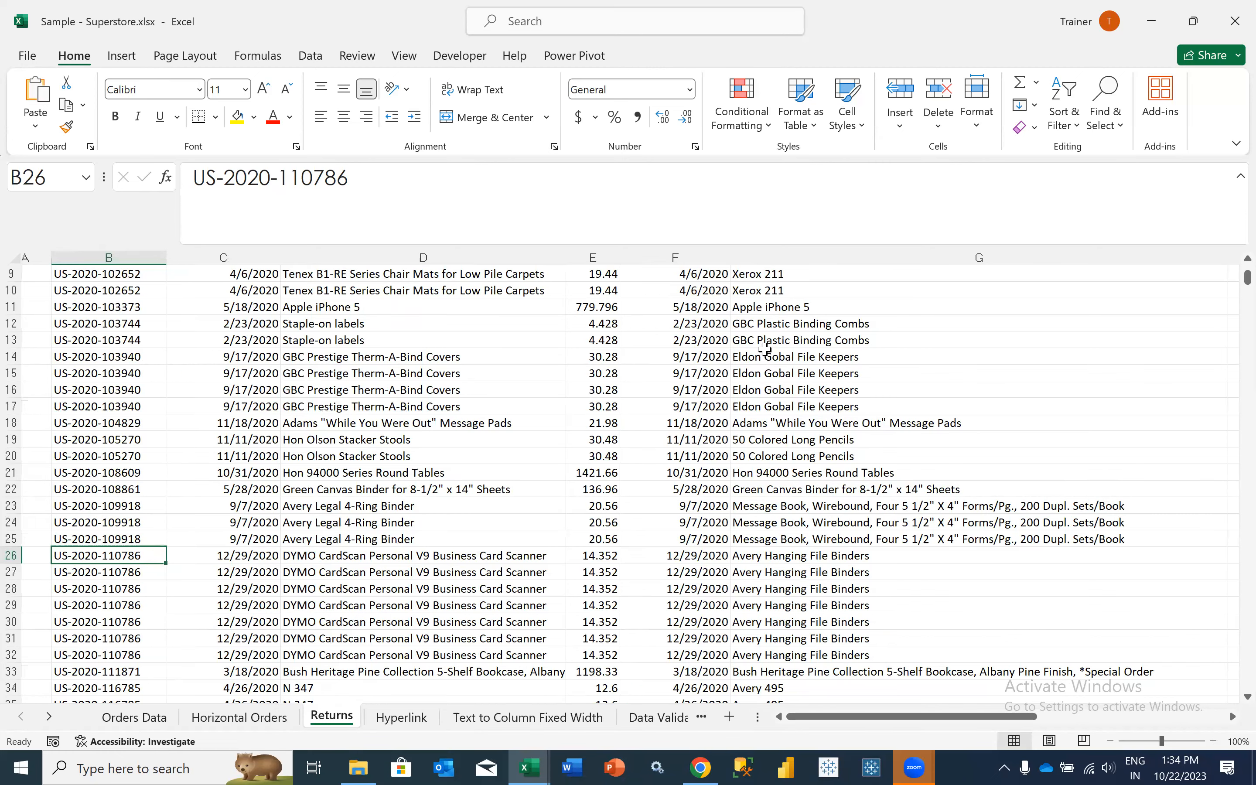
pyautogui.hscroll(1, 857, 540)
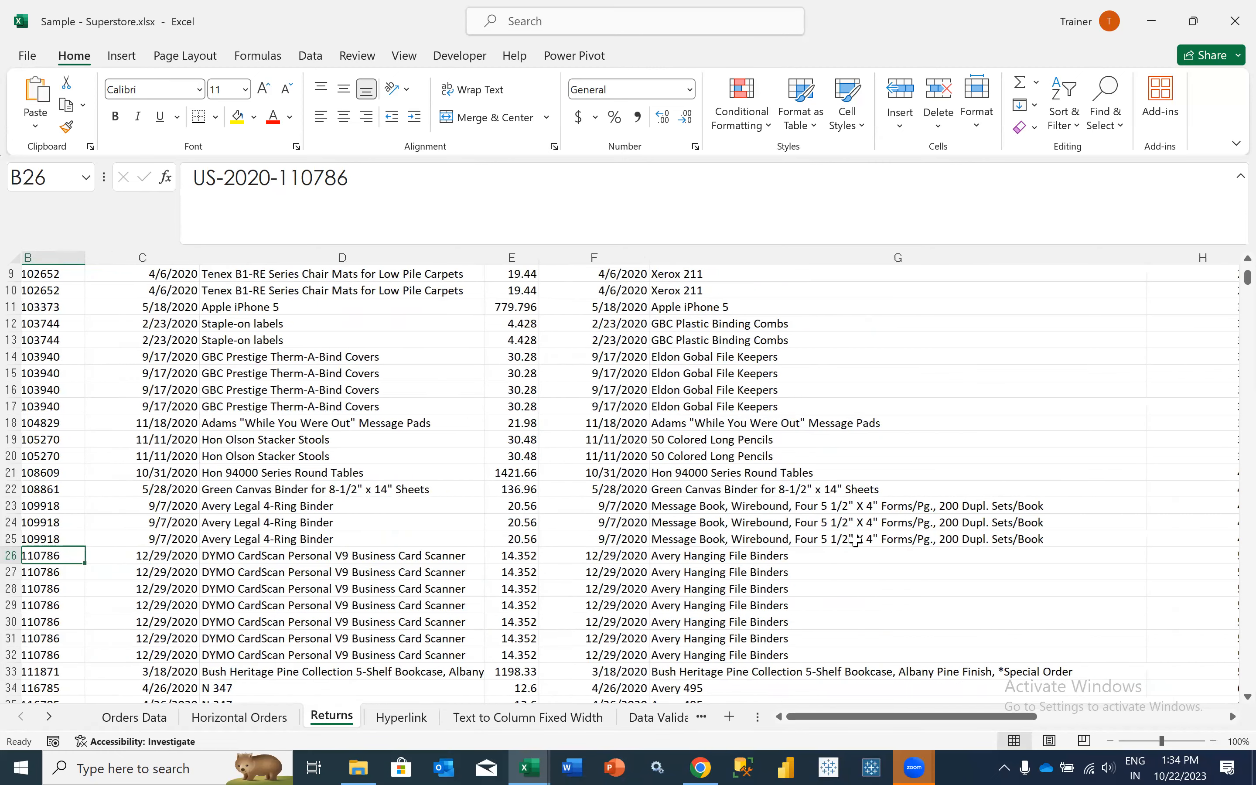
pyautogui.hscroll(1, 857, 540)
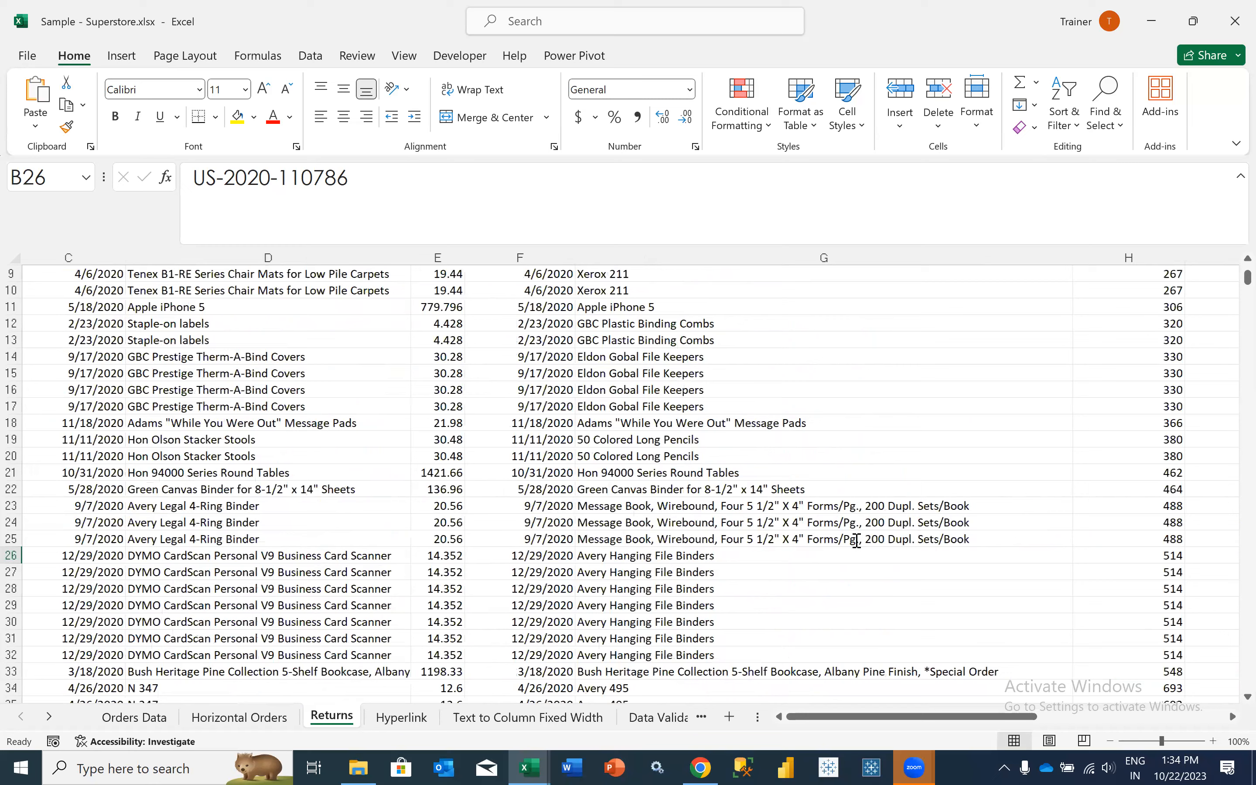
pyautogui.hscroll(1, 857, 540)
pyautogui.hscroll(2, 857, 540)
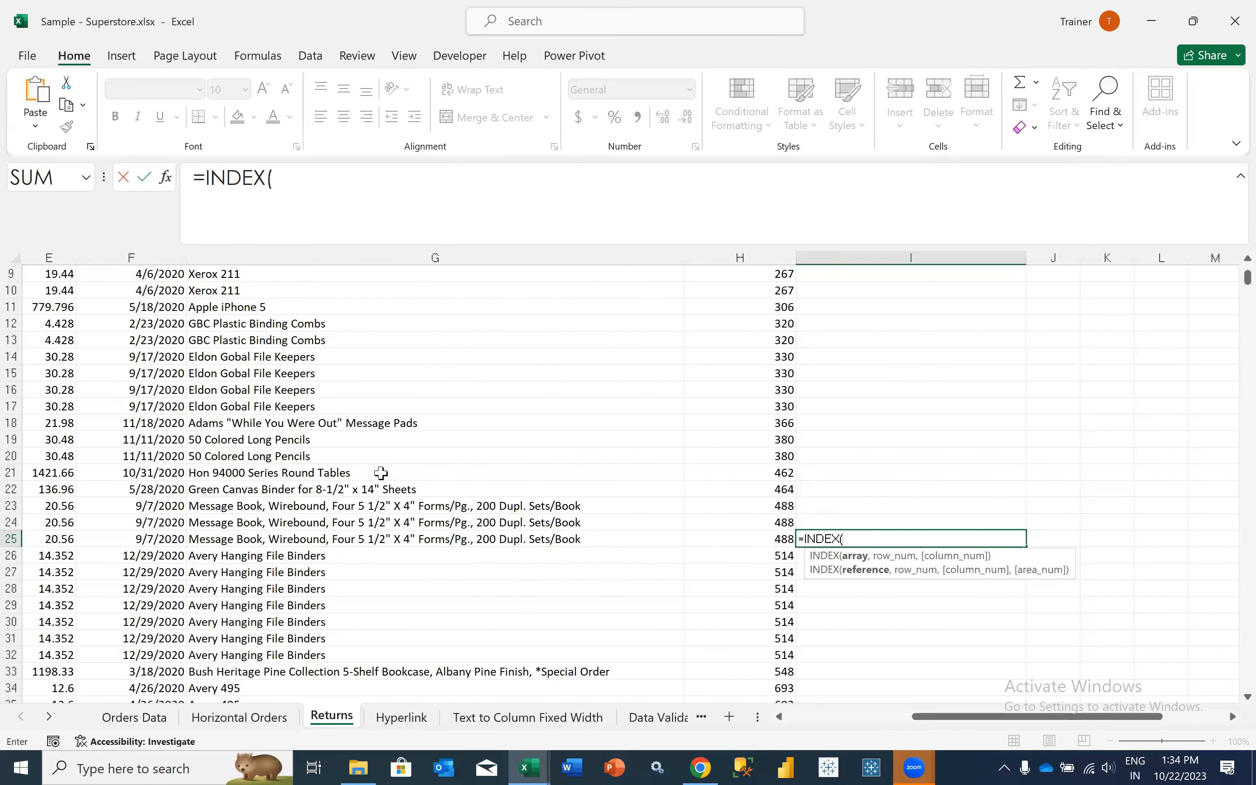
pyautogui.hscroll(-1, 148, 395)
pyautogui.hscroll(-2, 148, 395)
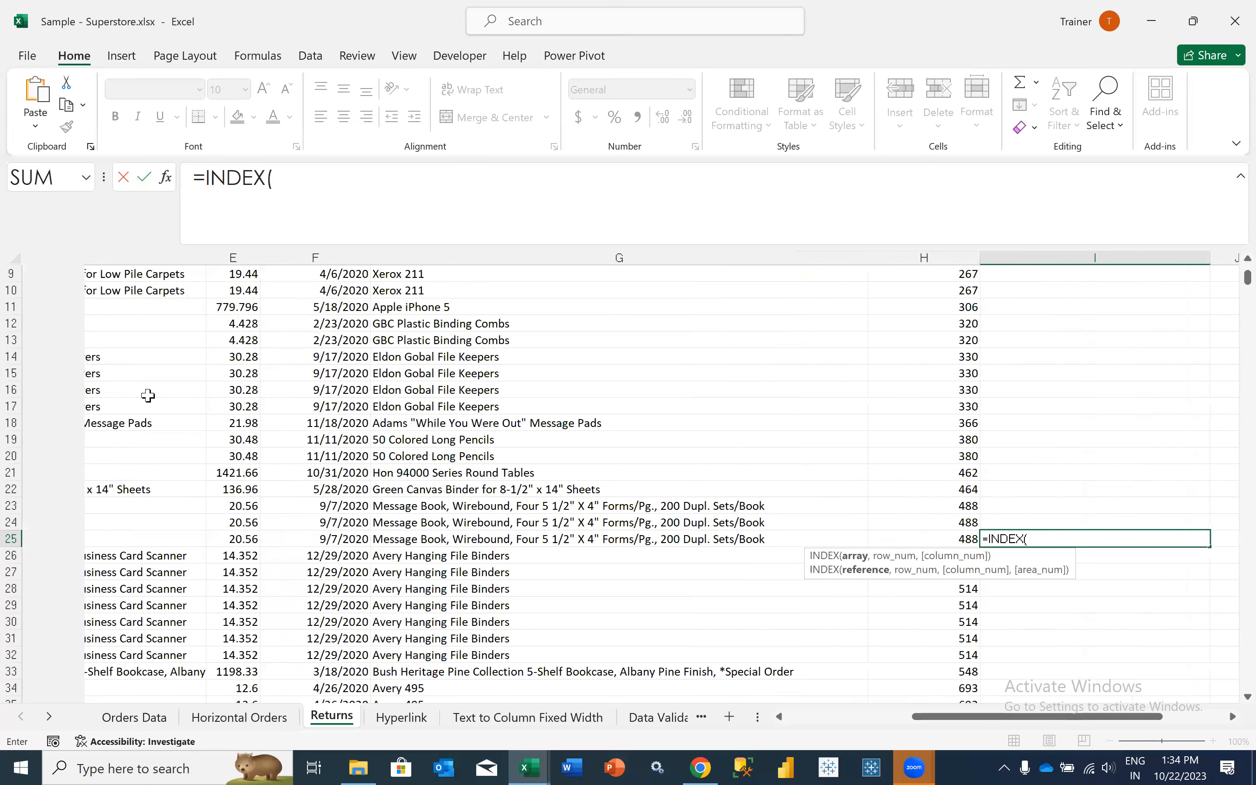
pyautogui.hscroll(-2, 148, 396)
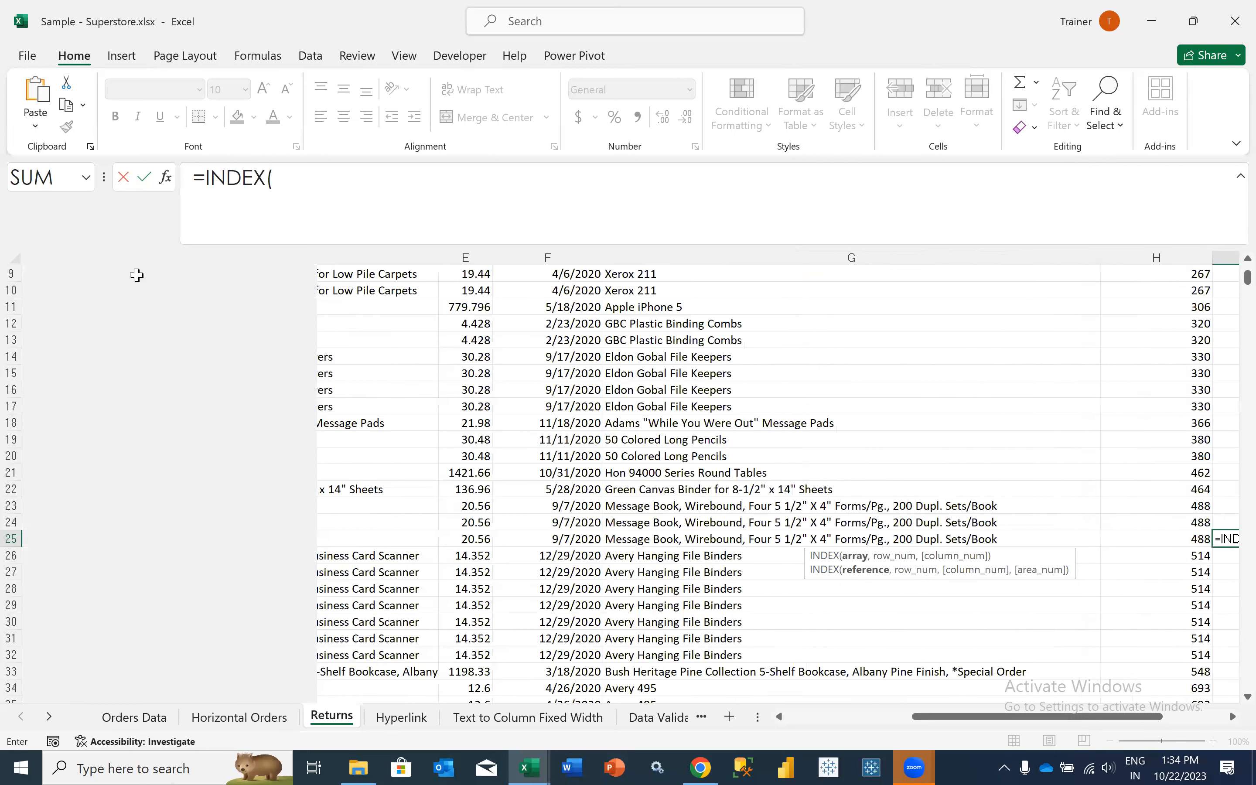
pyautogui.hscroll(-1, 136, 276)
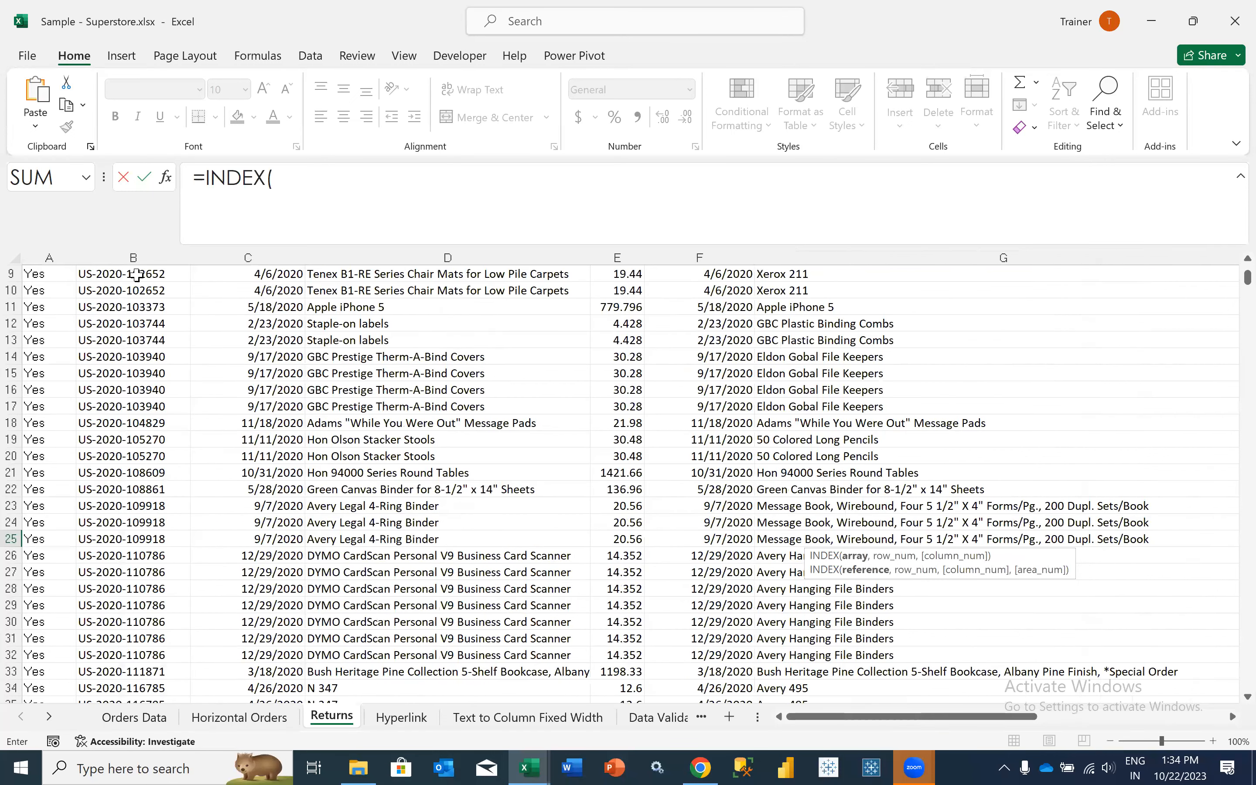
pyautogui.click(133, 389)
pyautogui.hotkey('ctrl', 'shift', 'Up')
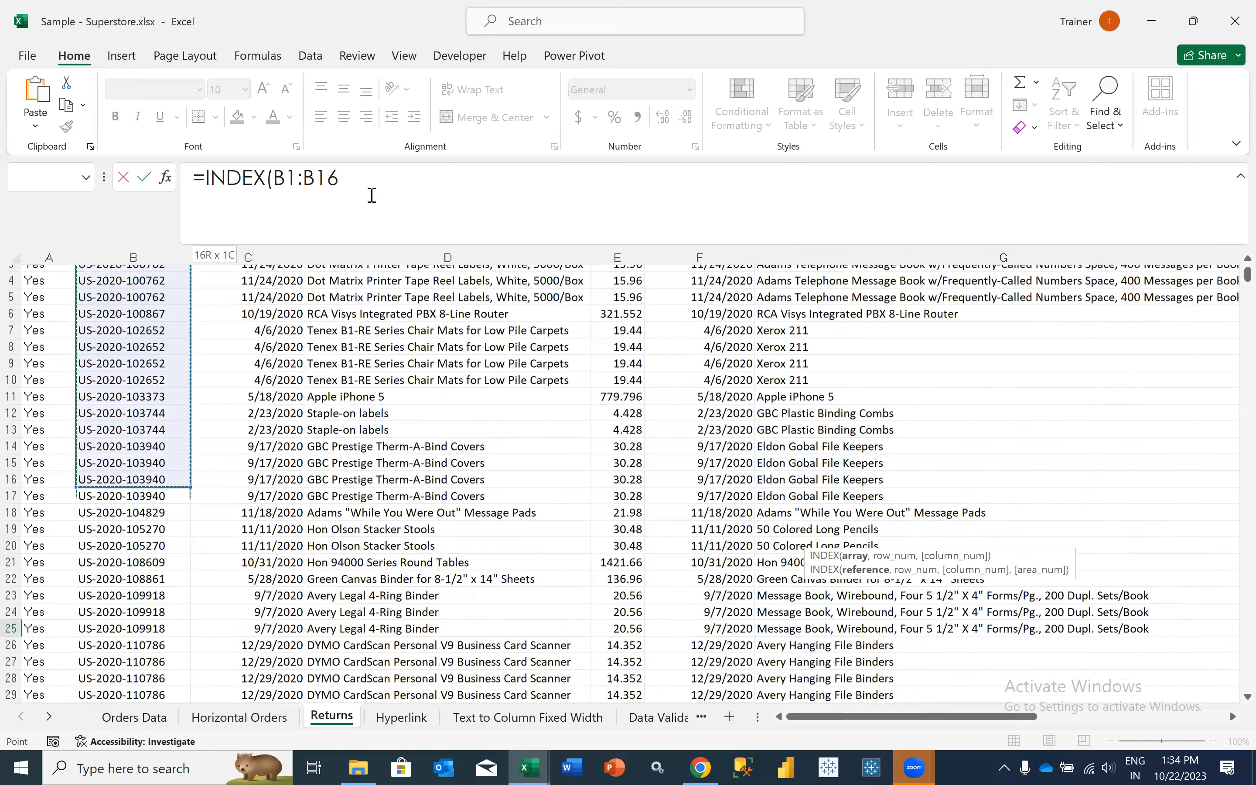
pyautogui.hotkey('ctrl', 'shift', 'Down')
# - Complete the I25 INDEX formula with row number 26 and column number 2
pyautogui.write(',')
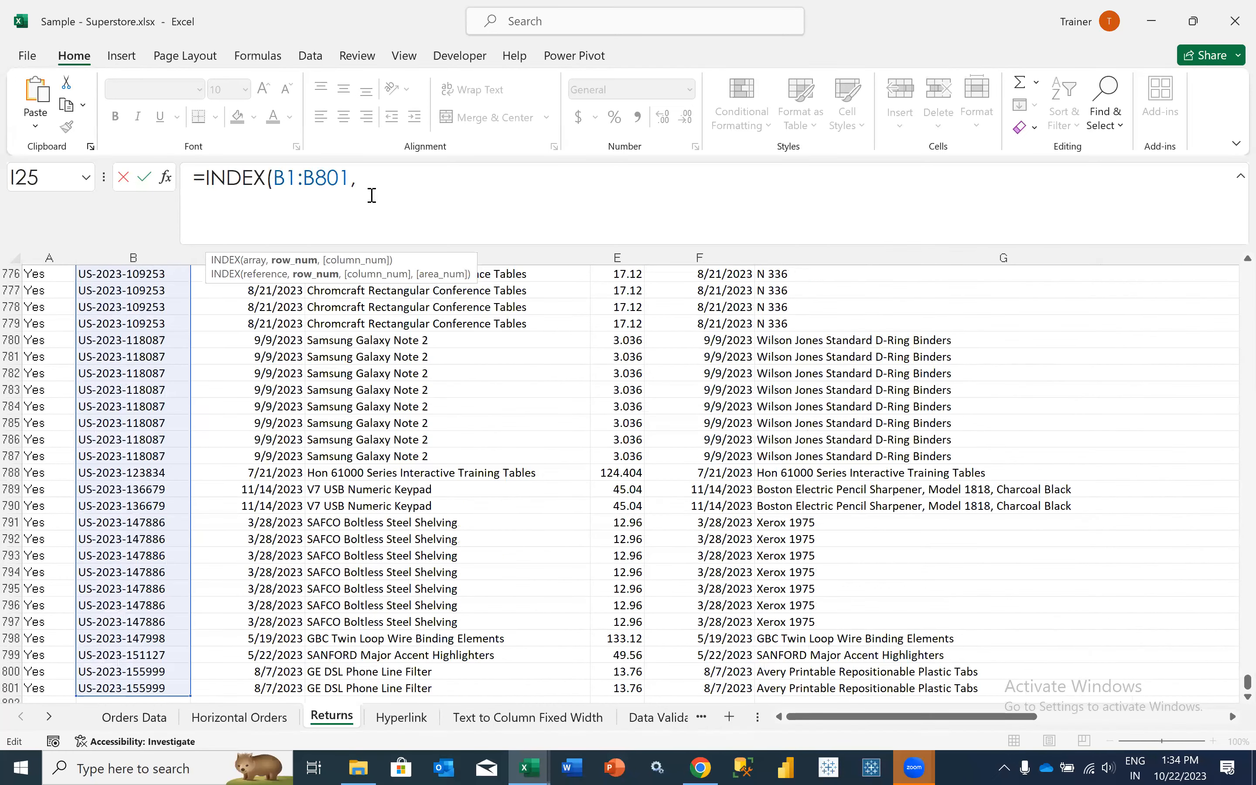
pyautogui.write('26,')
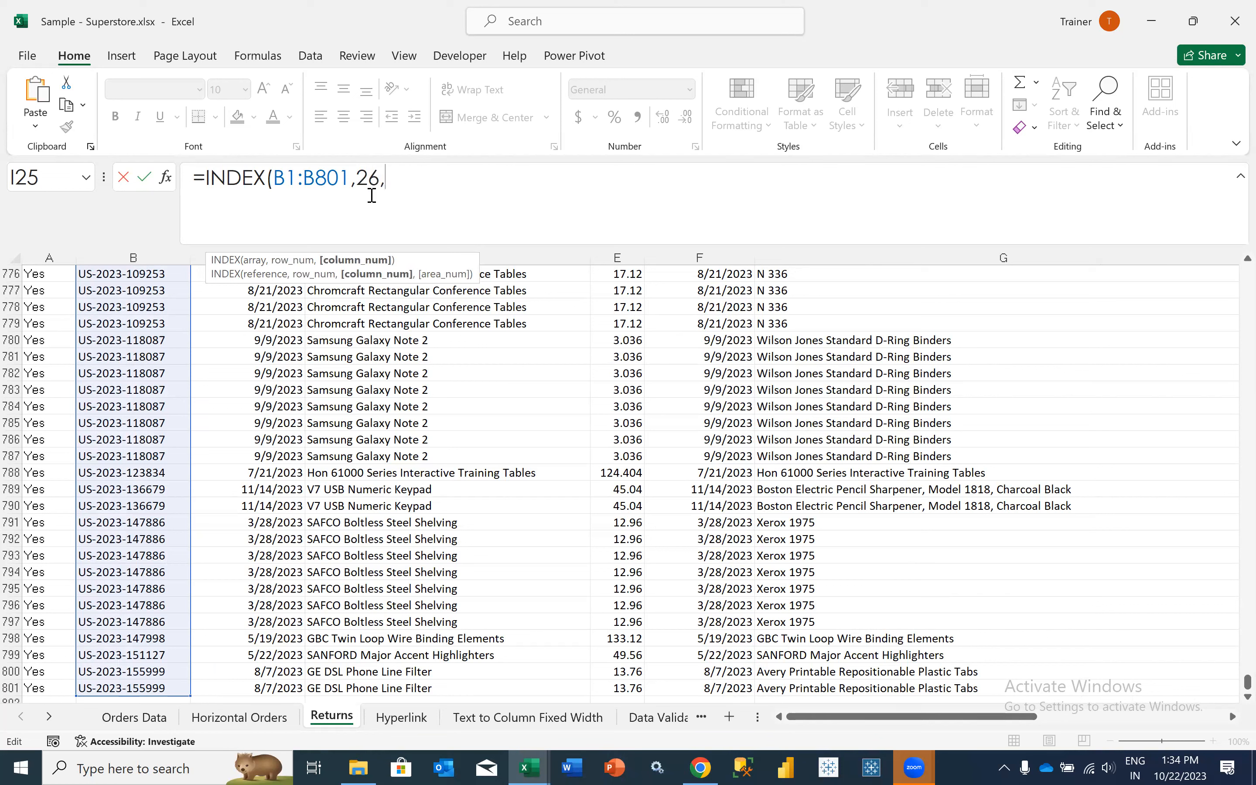
pyautogui.write('2')
pyautogui.write(')')
pyautogui.hotkey('ctrl', 'Return')
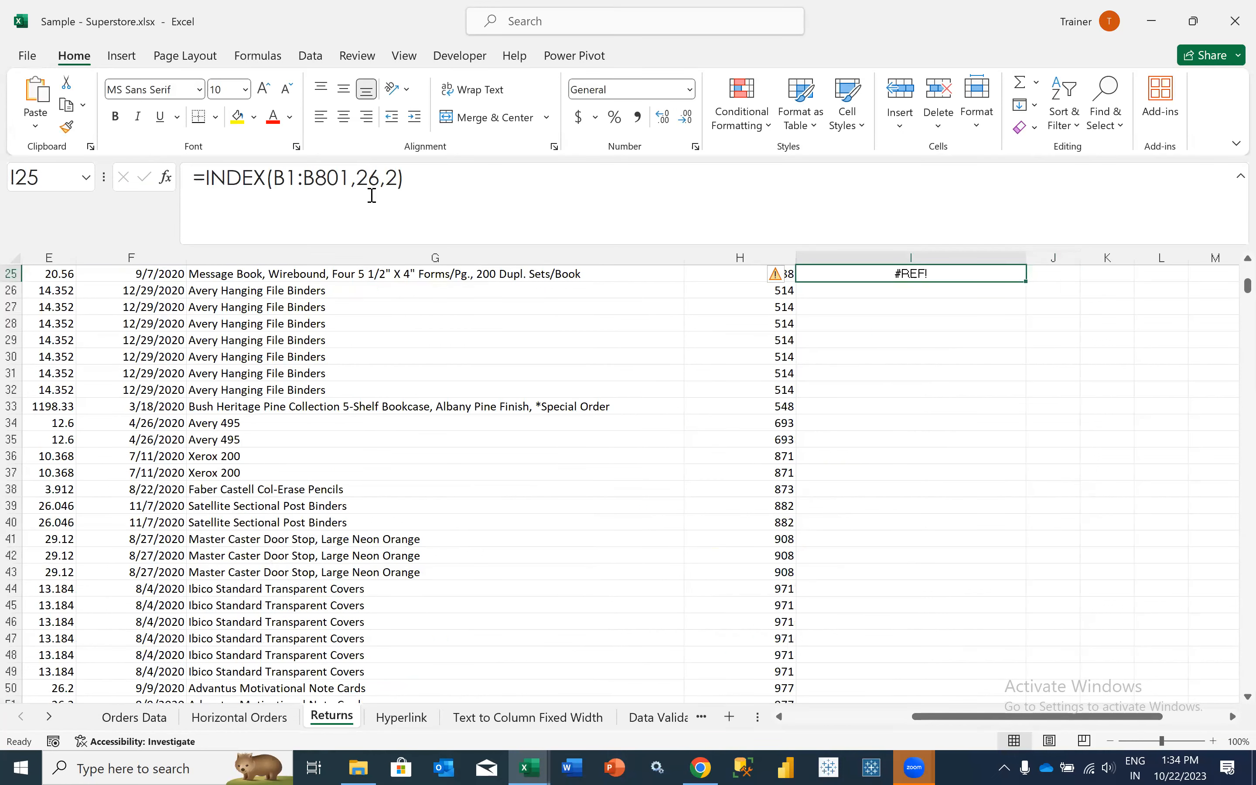
# - Set the column number in the I25 formula to 1, giving =INDEX(B1:B801,26,1)
pyautogui.click(398, 189)
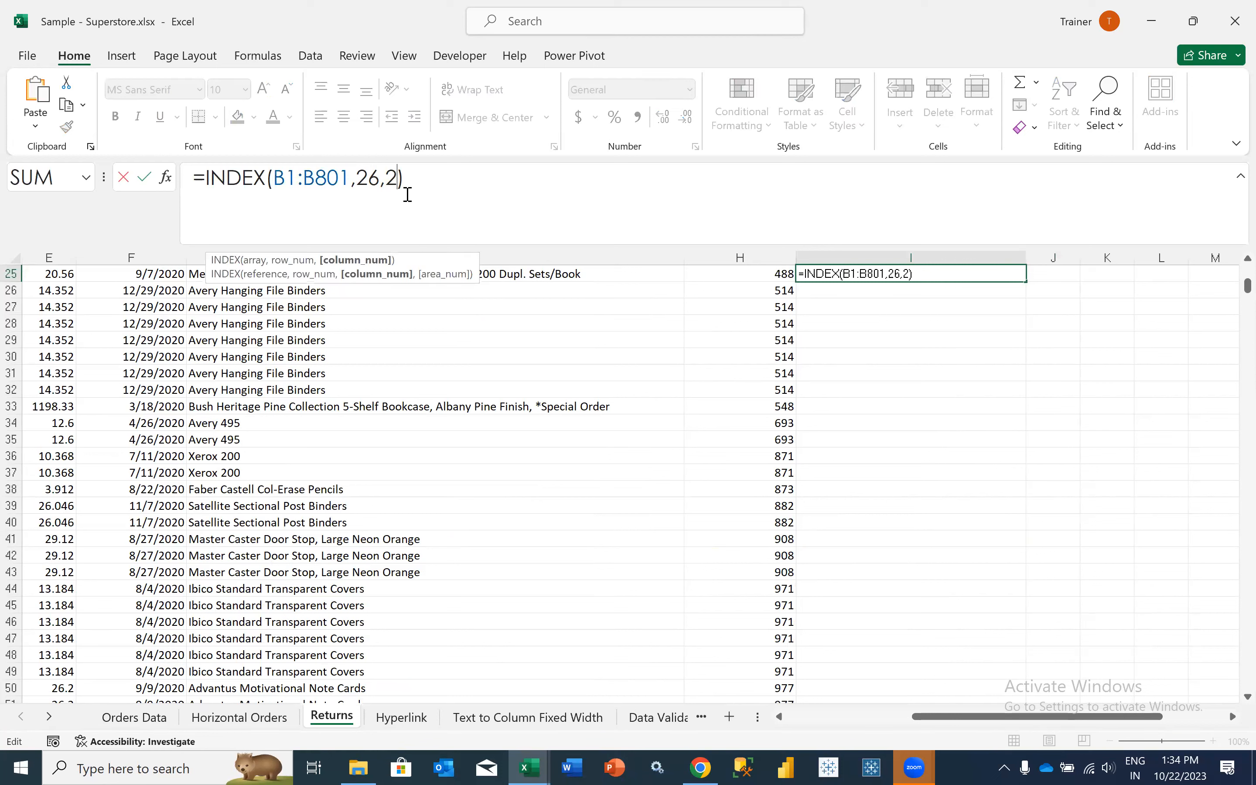
pyautogui.press('BackSpace')
pyautogui.write('1')
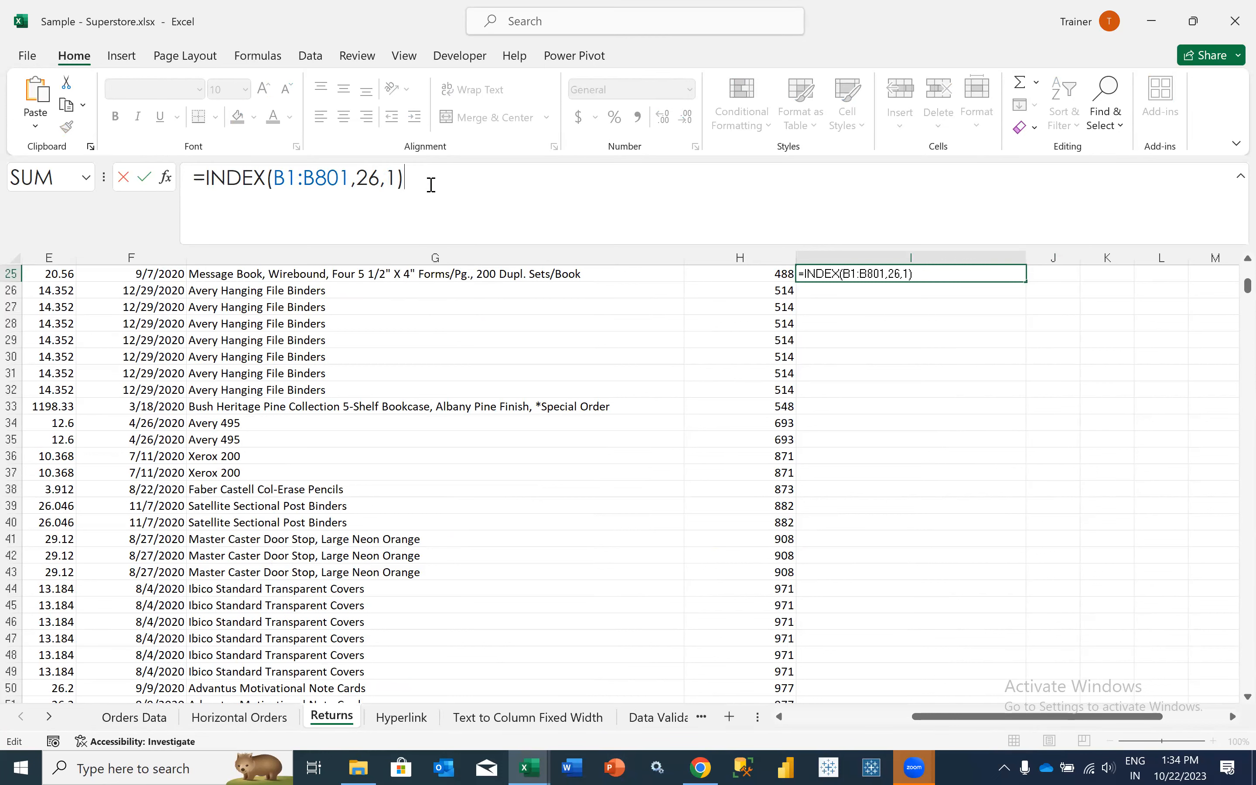
pyautogui.hotkey('ctrl', 'Return')
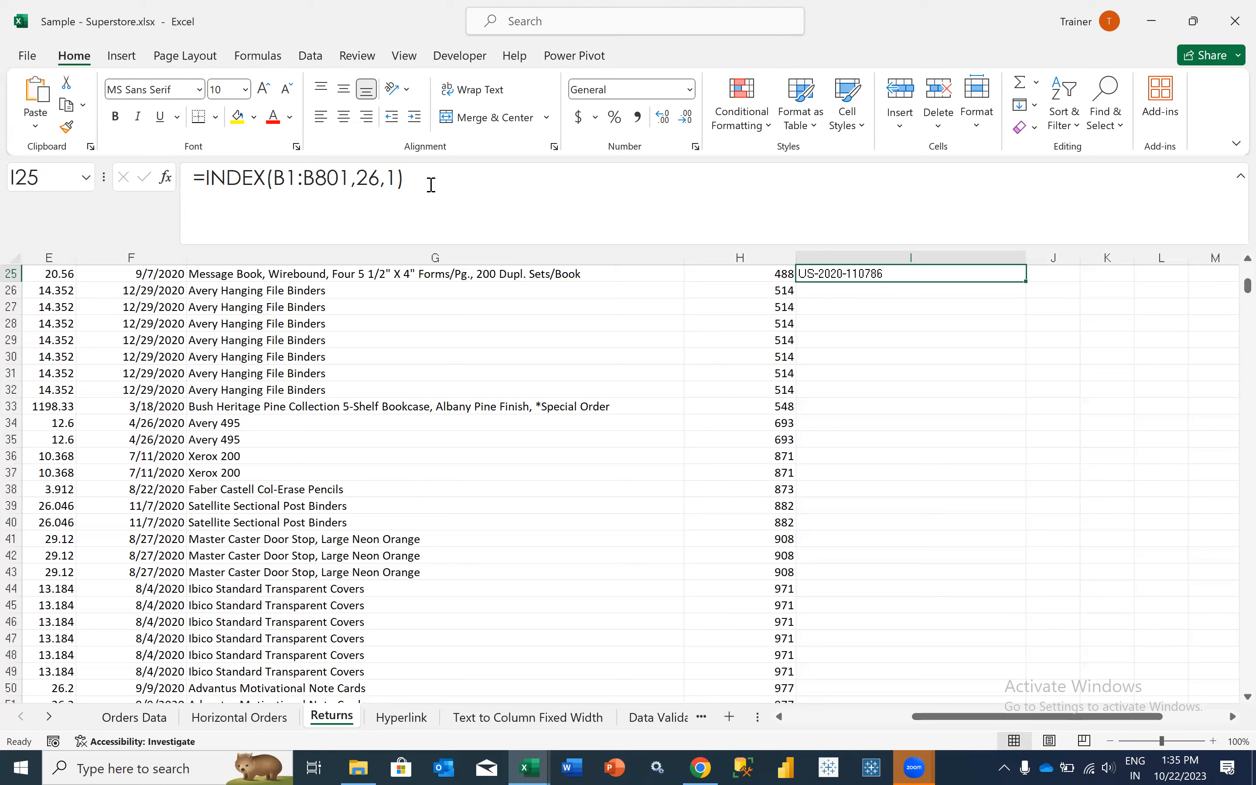
# - Review how rows and columns are counted in Returns, highlighting single rows and columns A to F, and check the VLOOKUP formulas in D10 and C9
pyautogui.moveTo(12, 298); pyautogui.dragTo(12, 298)
pyautogui.click(10, 339)
pyautogui.click(10, 373)
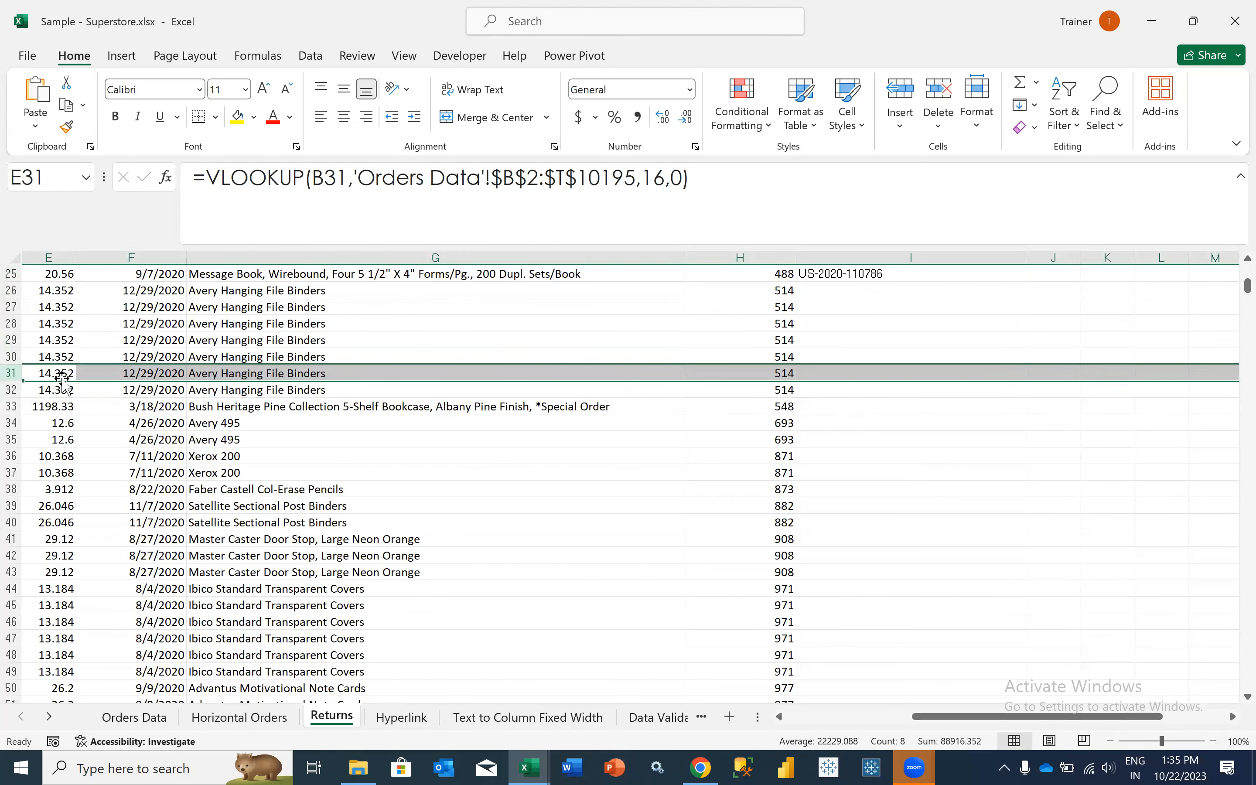
pyautogui.scroll(5, 60, 382)
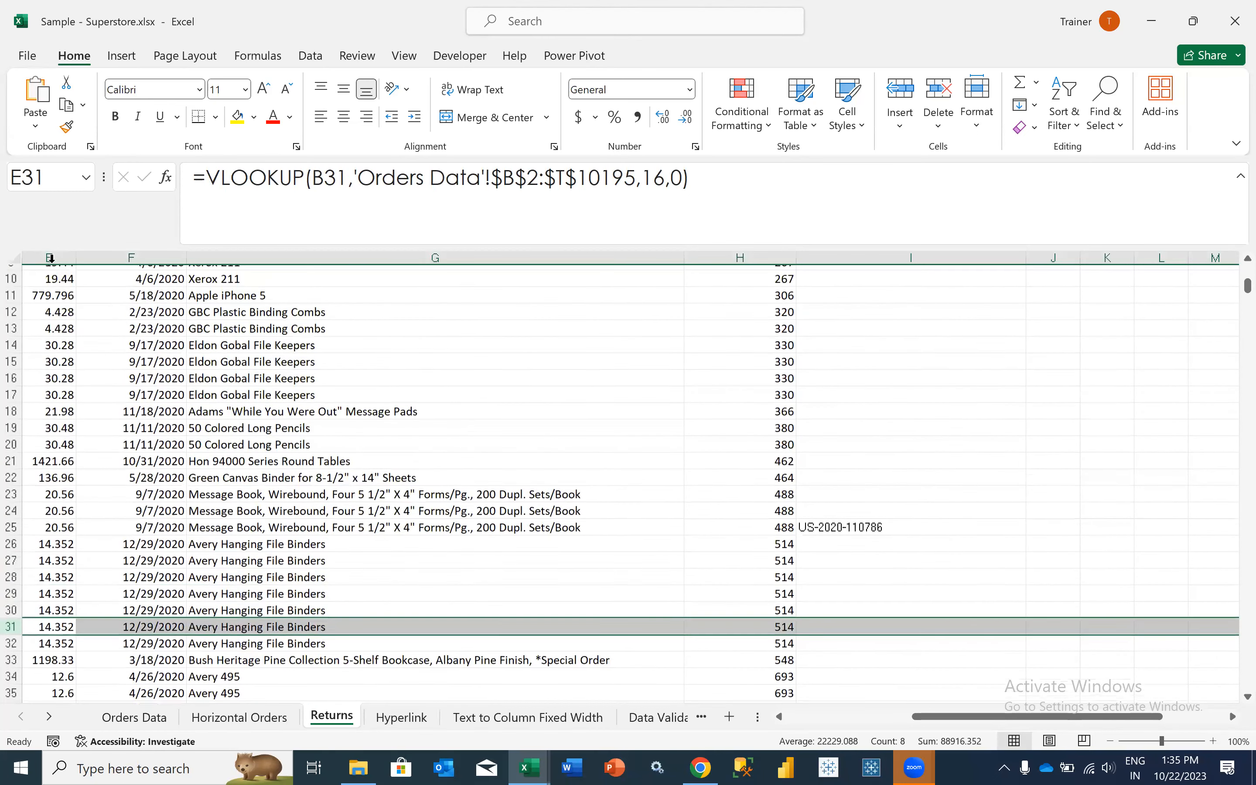
pyautogui.scroll(1, 51, 258)
pyautogui.hscroll(-1, 234, 255)
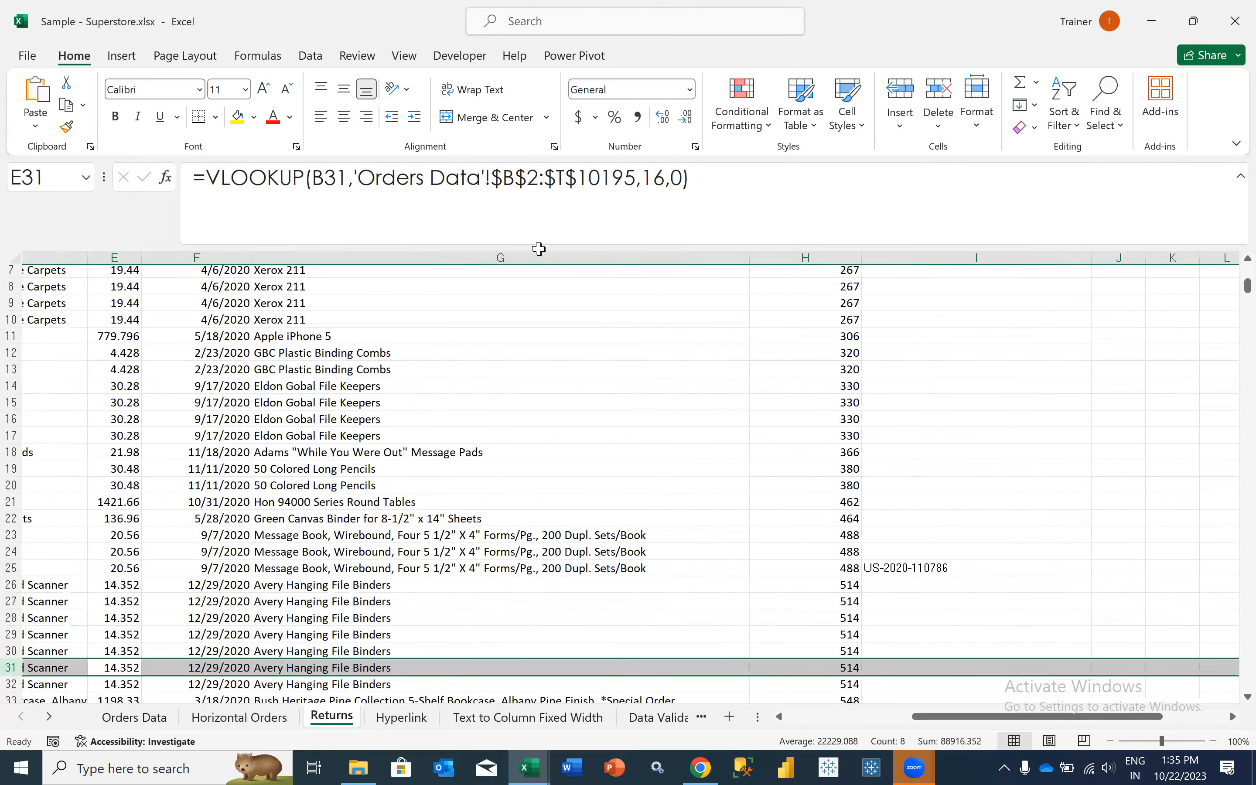
pyautogui.hscroll(-2, 330, 284)
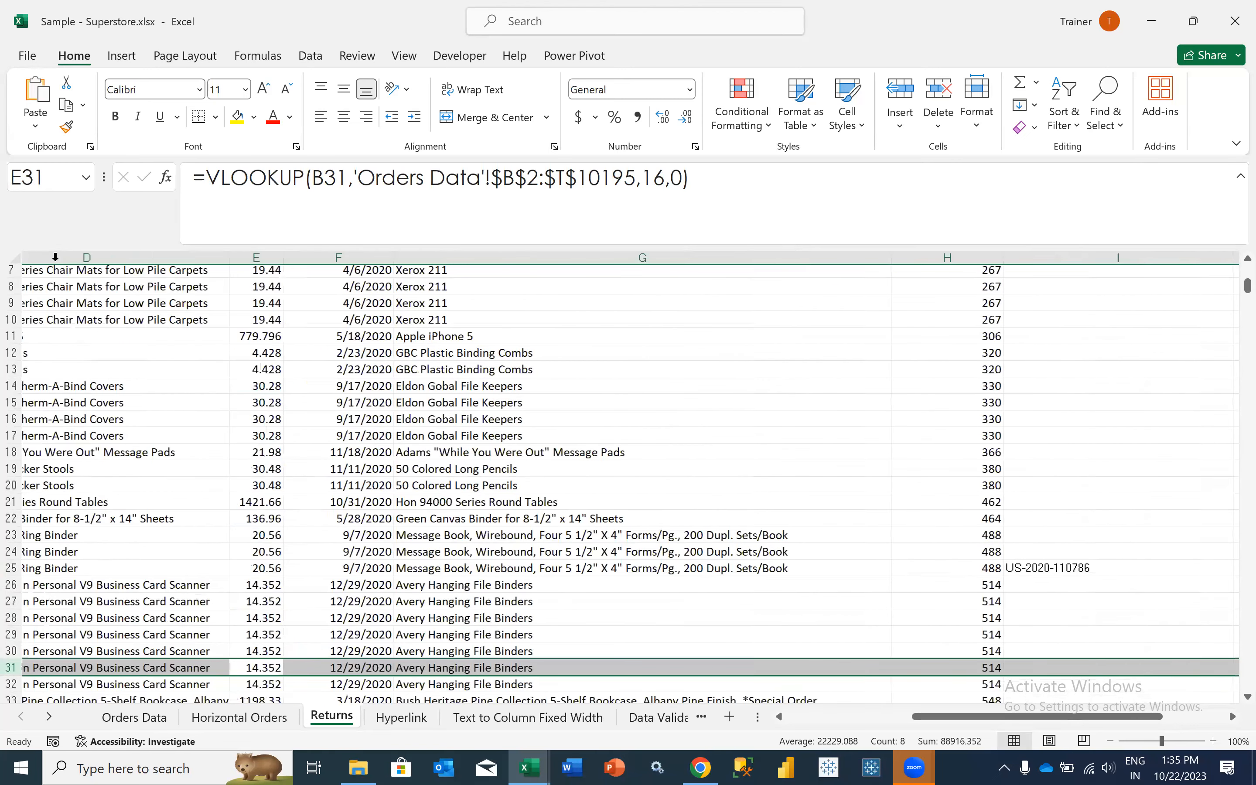
pyautogui.hscroll(-2, 55, 257)
pyautogui.moveTo(239, 257); pyautogui.dragTo(645, 259)
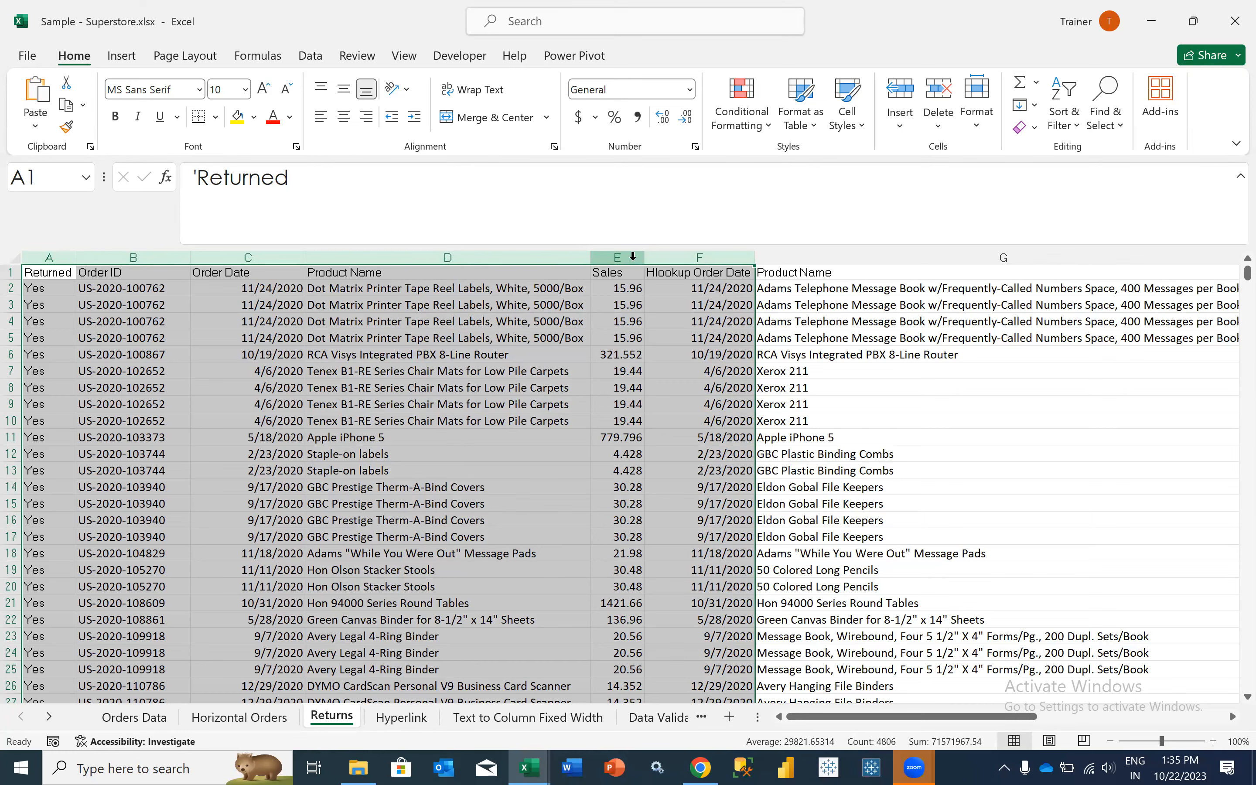
pyautogui.click(551, 420)
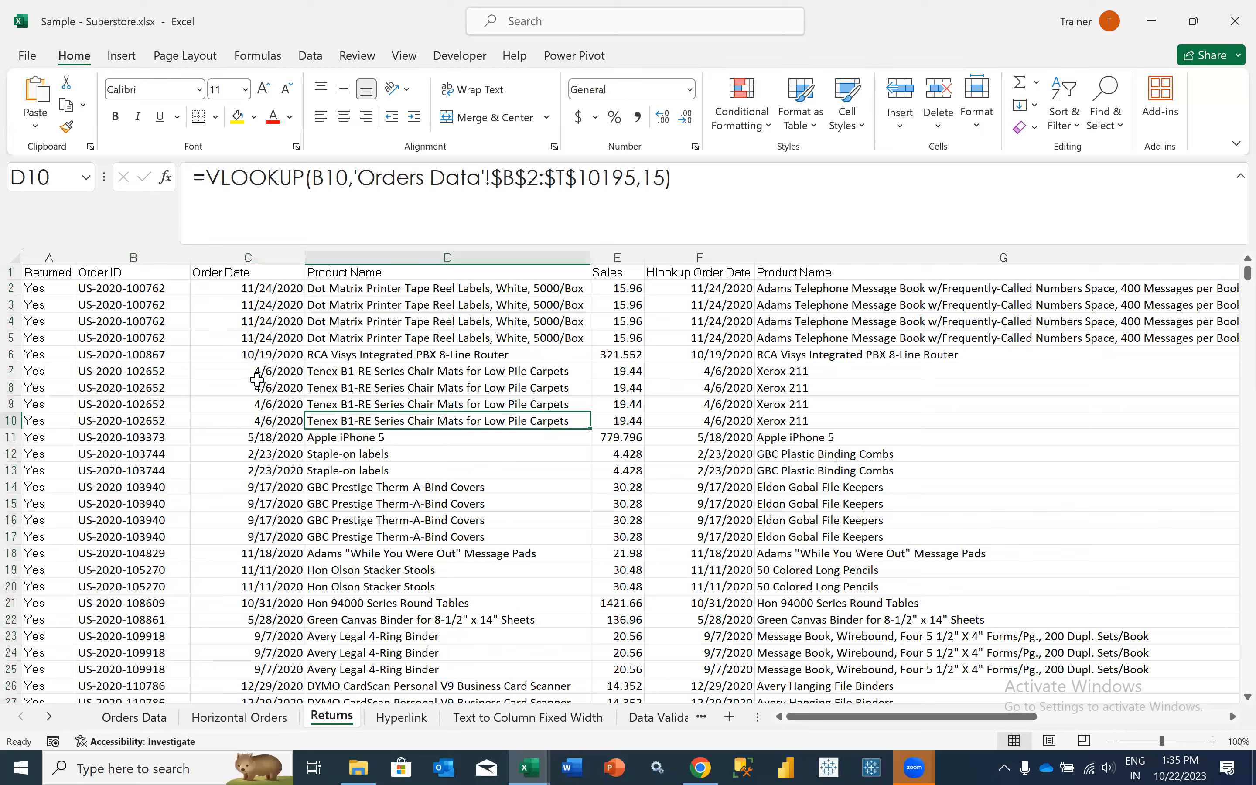
pyautogui.click(258, 409)
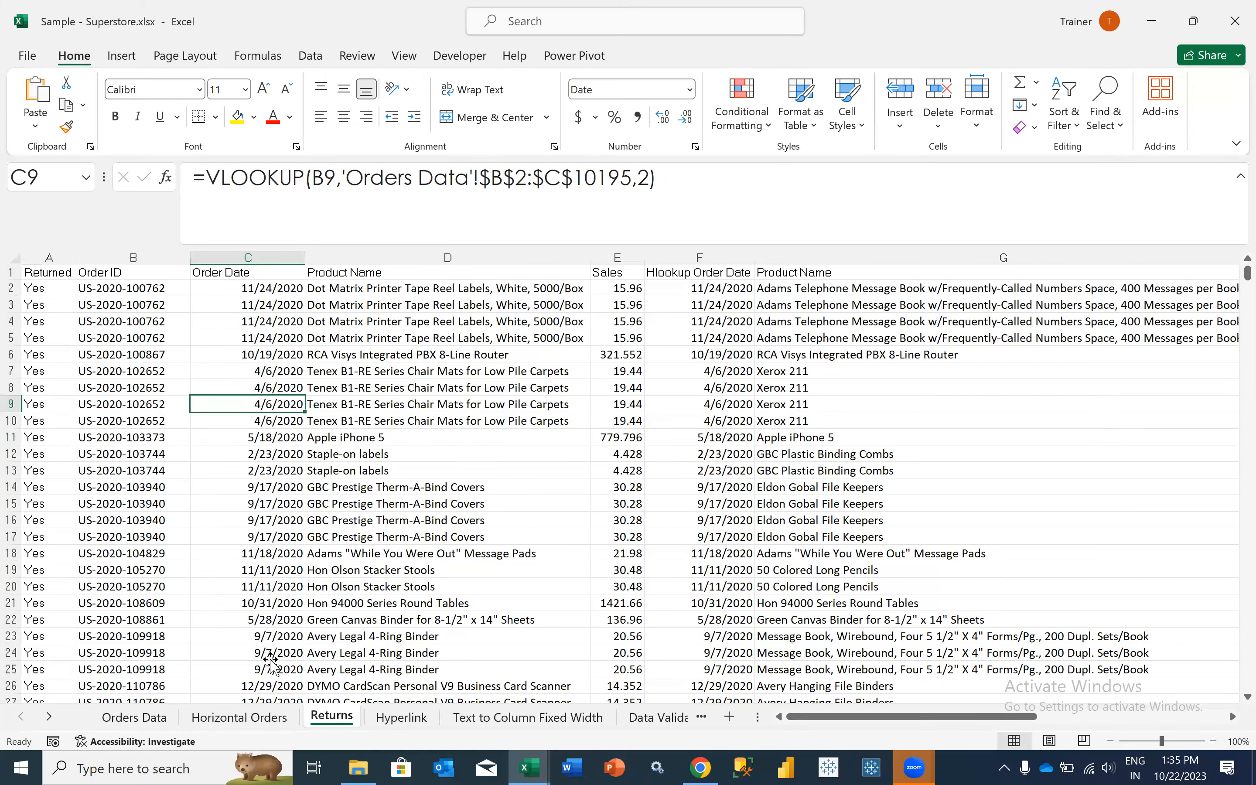
# - Review the INDEX formula in I2 of Returns and the Orders Data columns it covers, from Product Name back to Order ID in B2
pyautogui.hscroll(2, 271, 659)
pyautogui.hscroll(5, 271, 660)
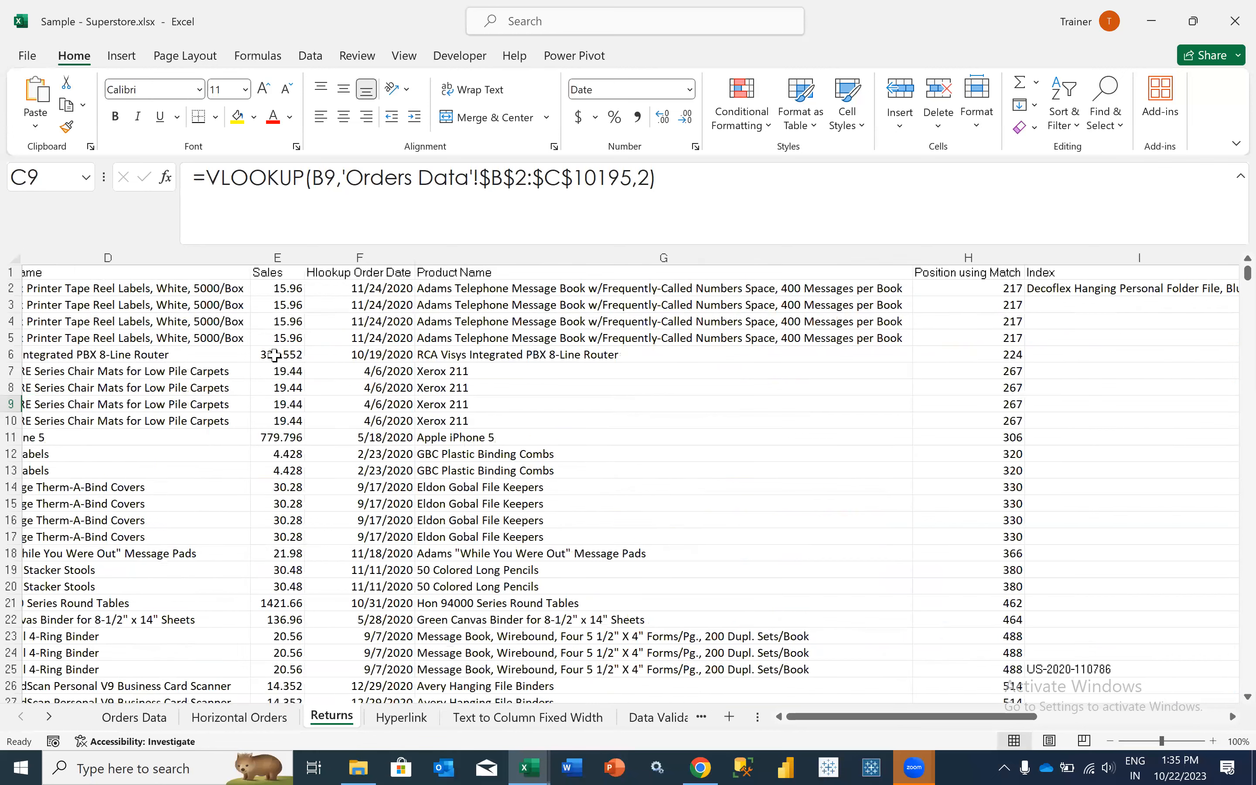
pyautogui.hscroll(1, 279, 290)
pyautogui.click(279, 289)
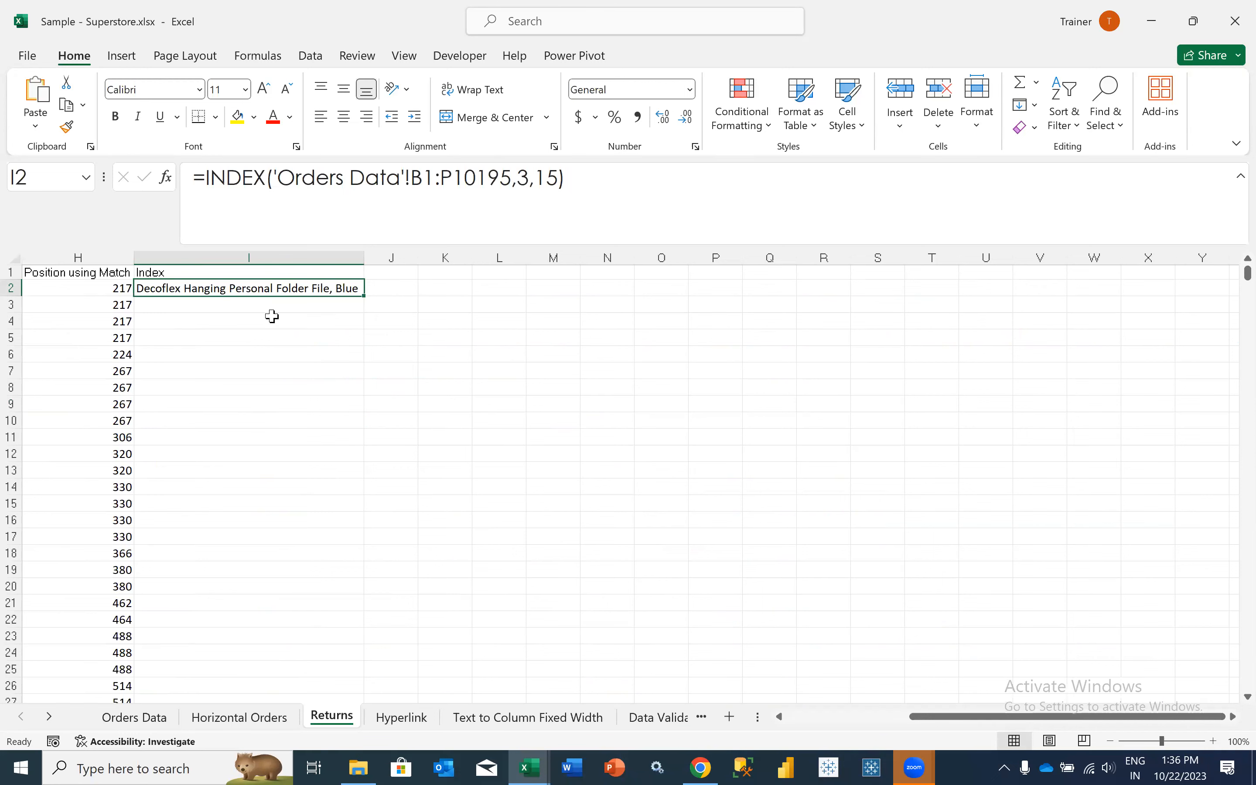
pyautogui.hscroll(-1, 272, 316)
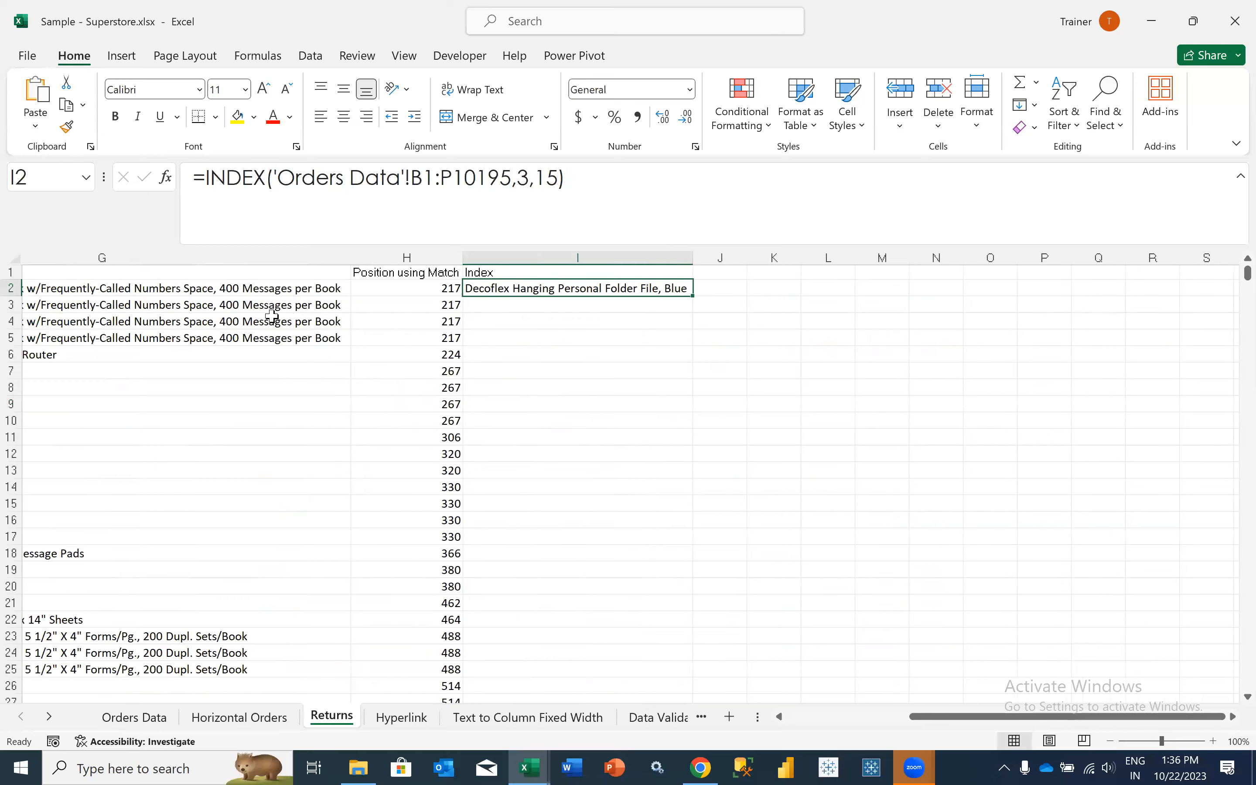
pyautogui.hscroll(-2, 272, 316)
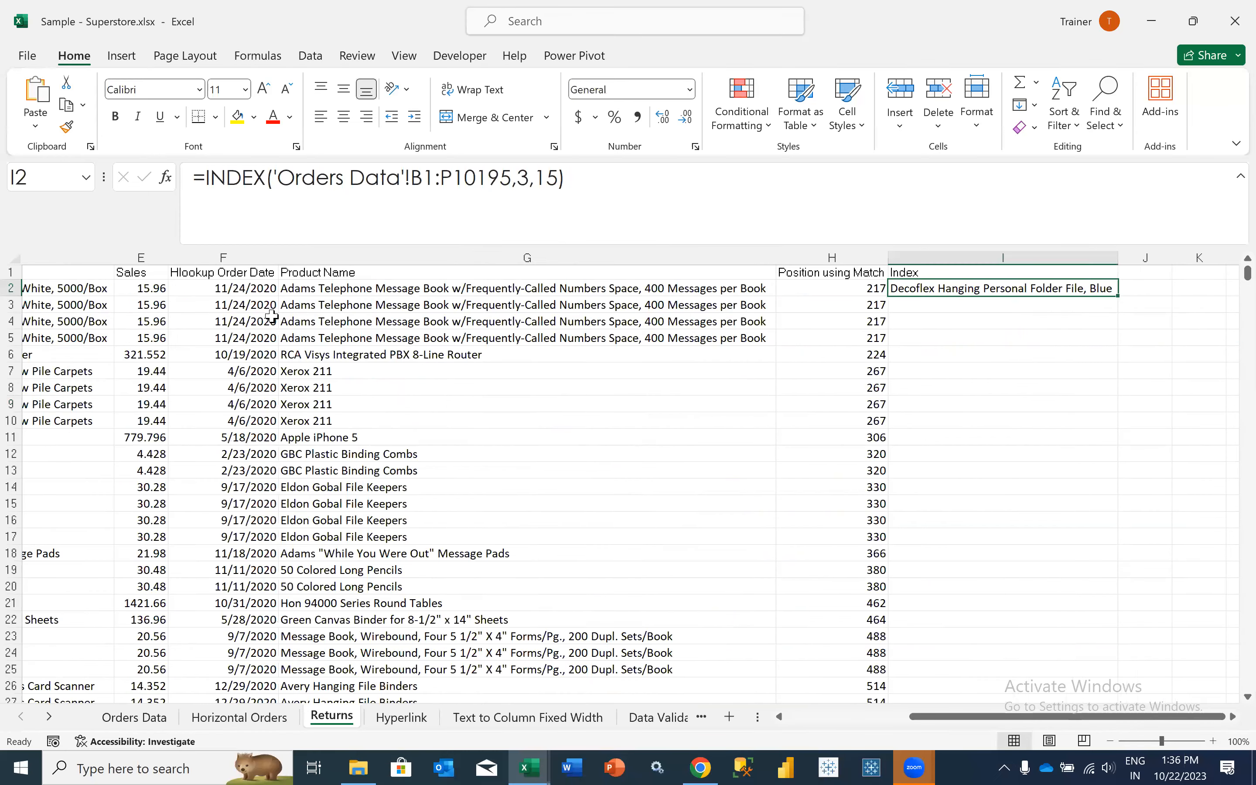
pyautogui.hscroll(-3, 272, 316)
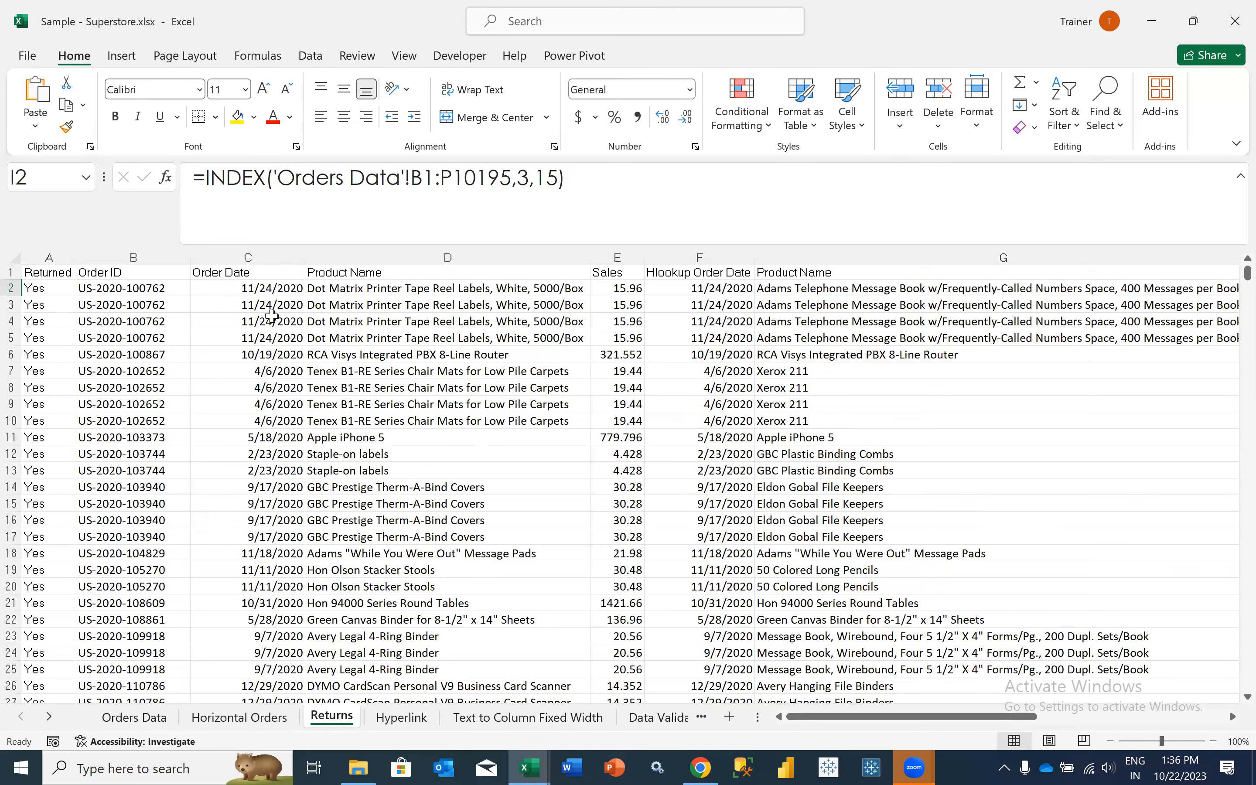
pyautogui.click(154, 735)
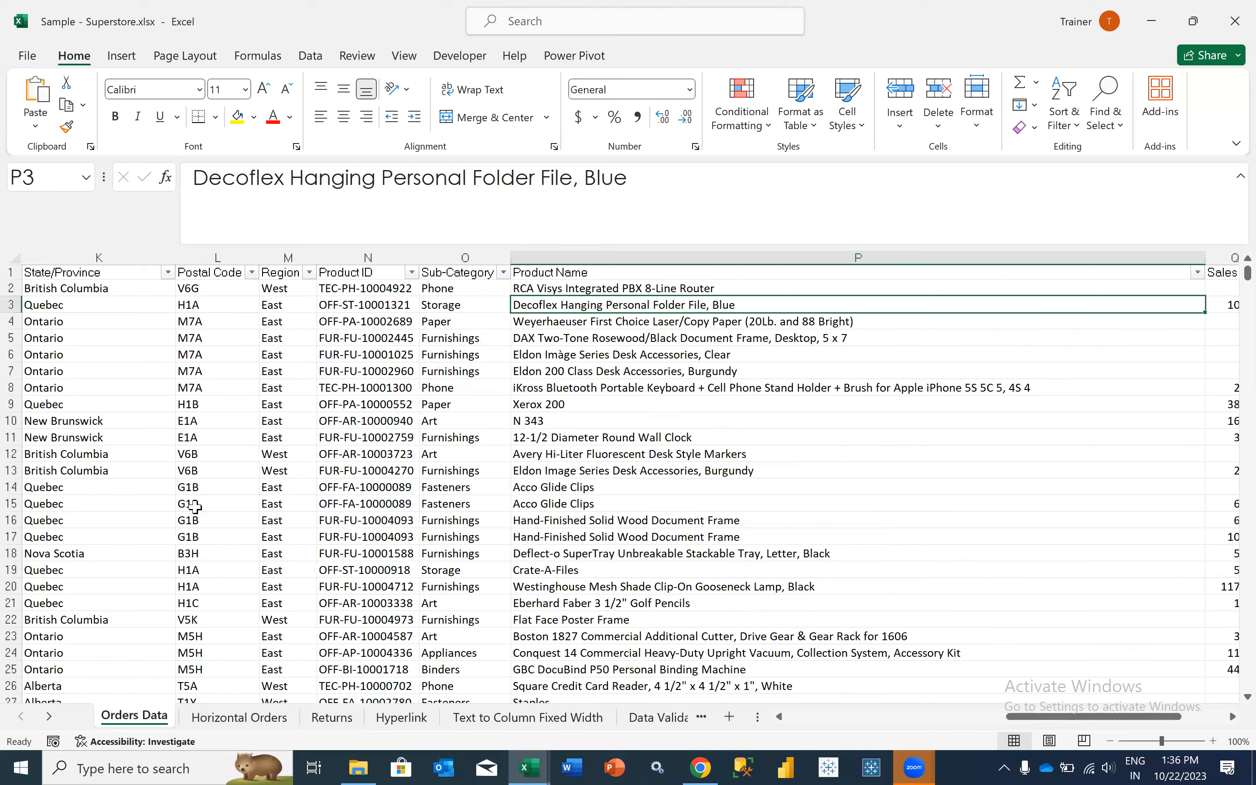
pyautogui.hscroll(-1, 134, 289)
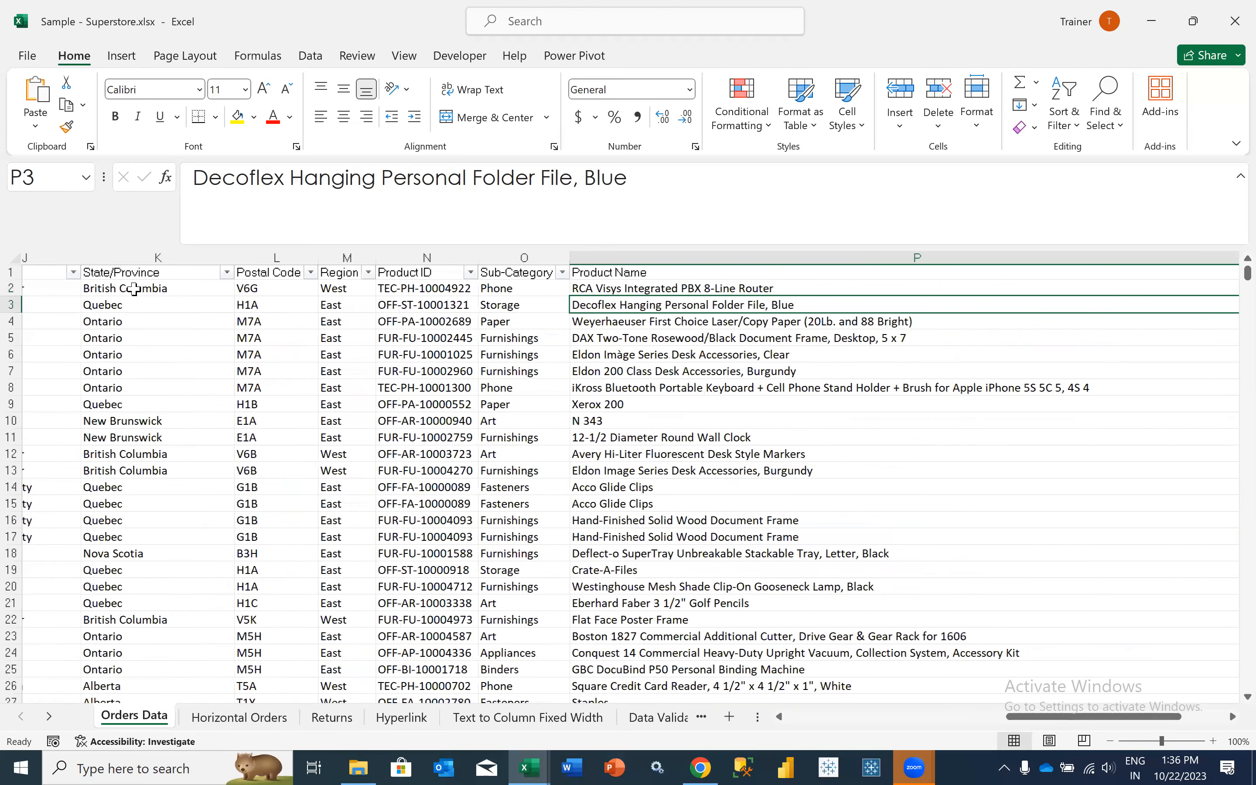
pyautogui.hscroll(-2, 134, 288)
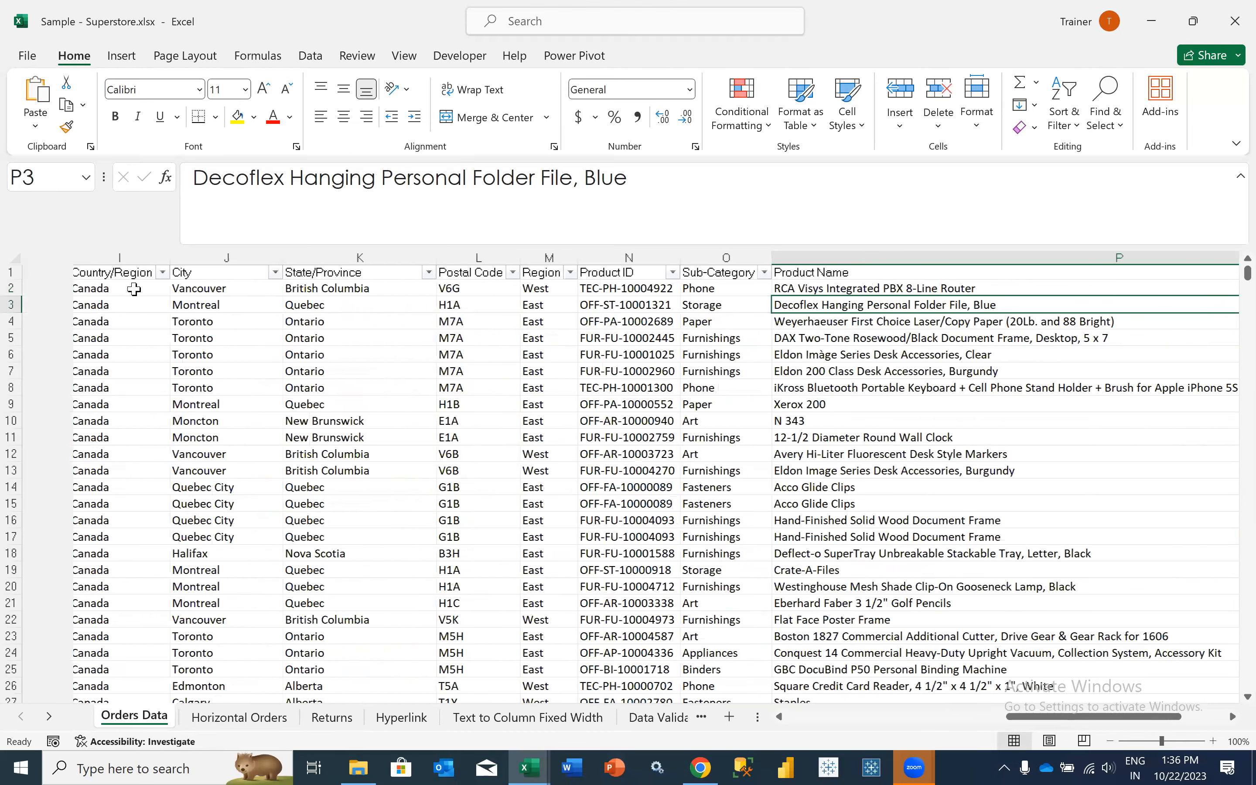
pyautogui.hscroll(-3, 135, 289)
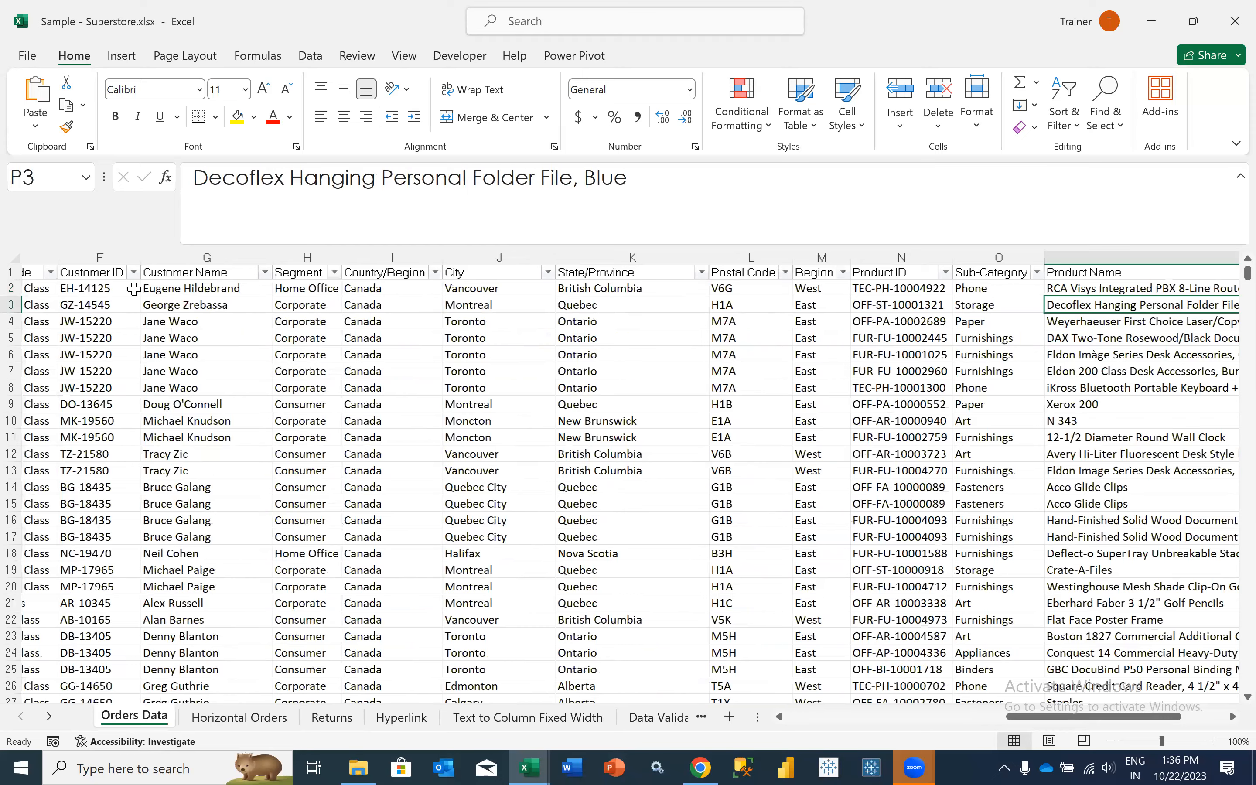
pyautogui.hscroll(-5, 134, 288)
pyautogui.click(134, 289)
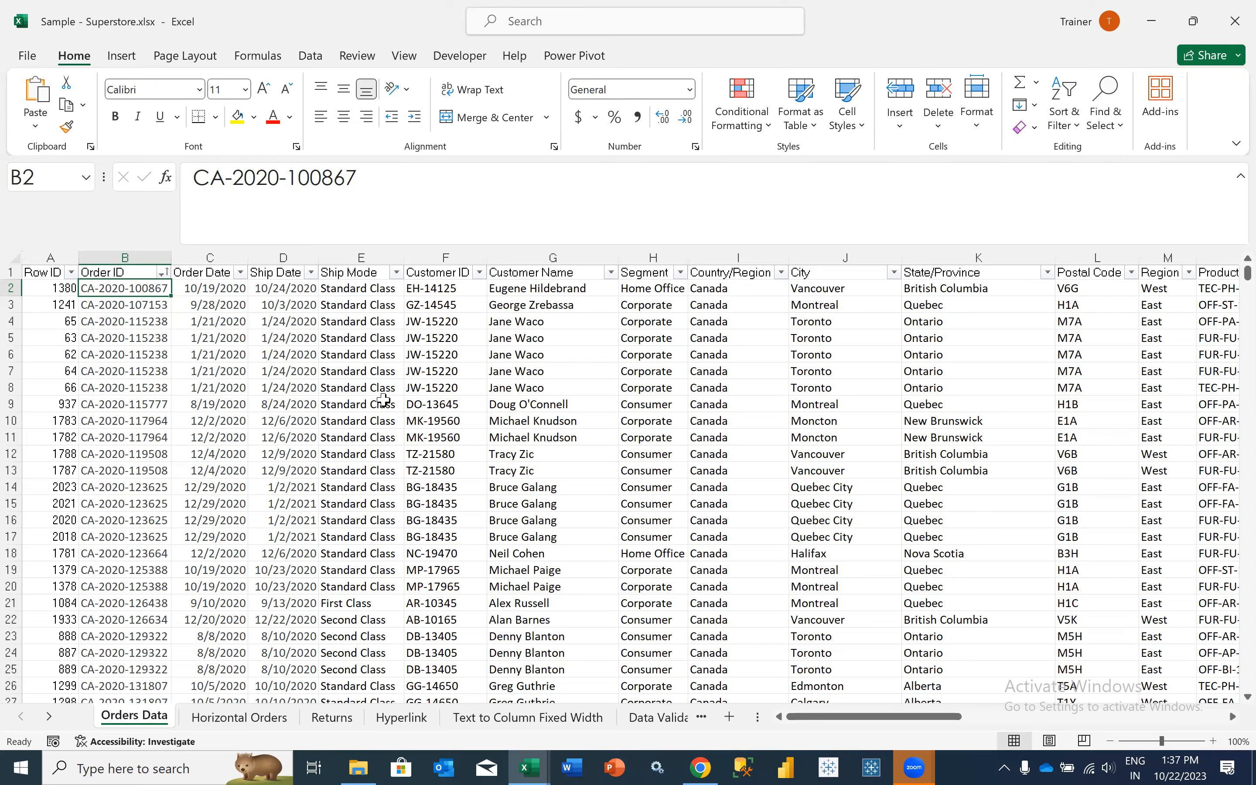
# - Copy the Product ID in N2 of Orders Data to cell A1 of a new sheet and fit column A to its contents
pyautogui.hscroll(4, 383, 400)
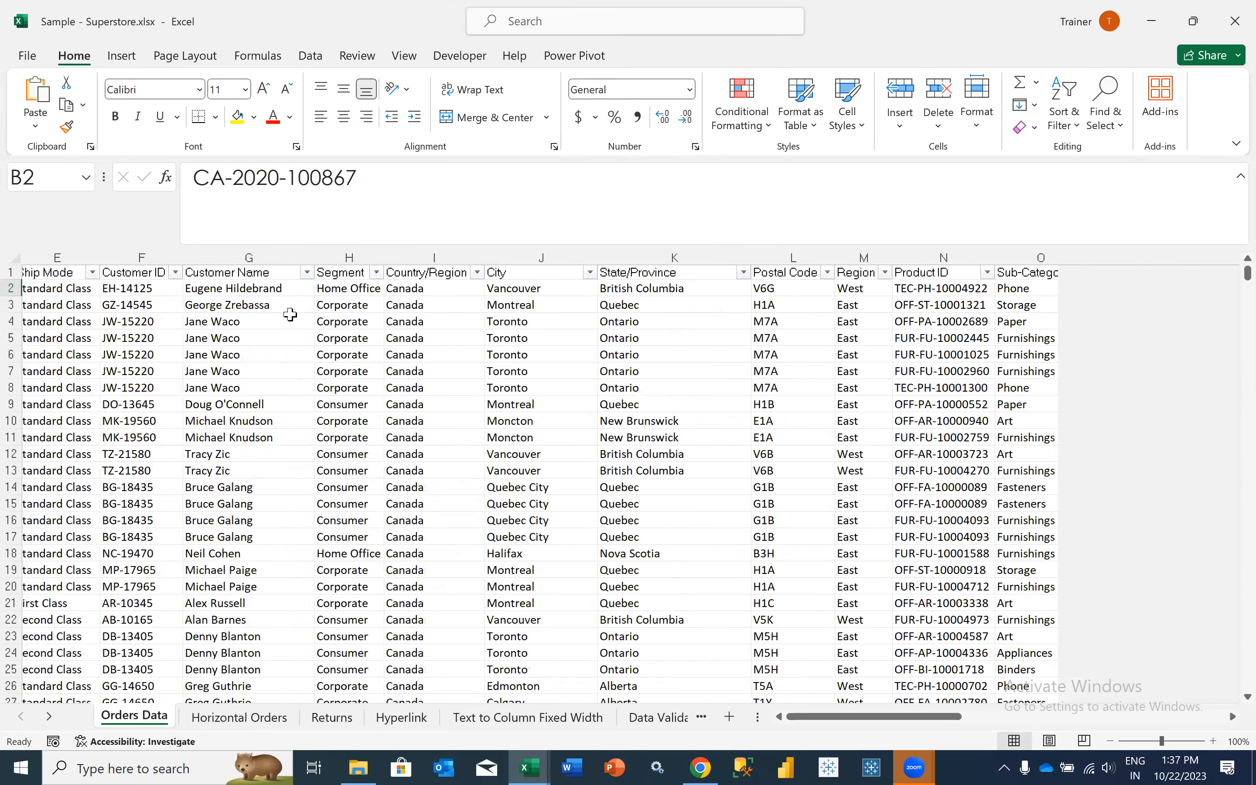
pyautogui.hscroll(3, 296, 571)
pyautogui.hscroll(3, 257, 620)
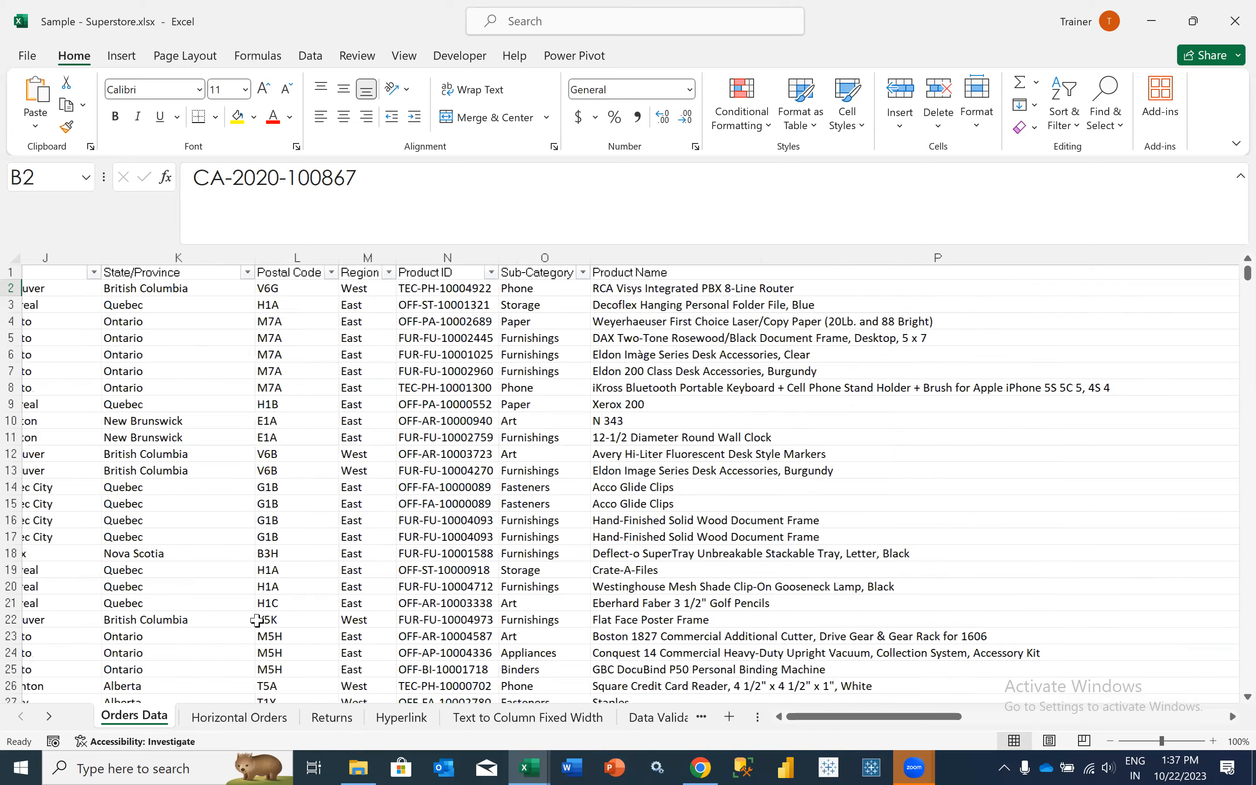
pyautogui.hscroll(2, 306, 687)
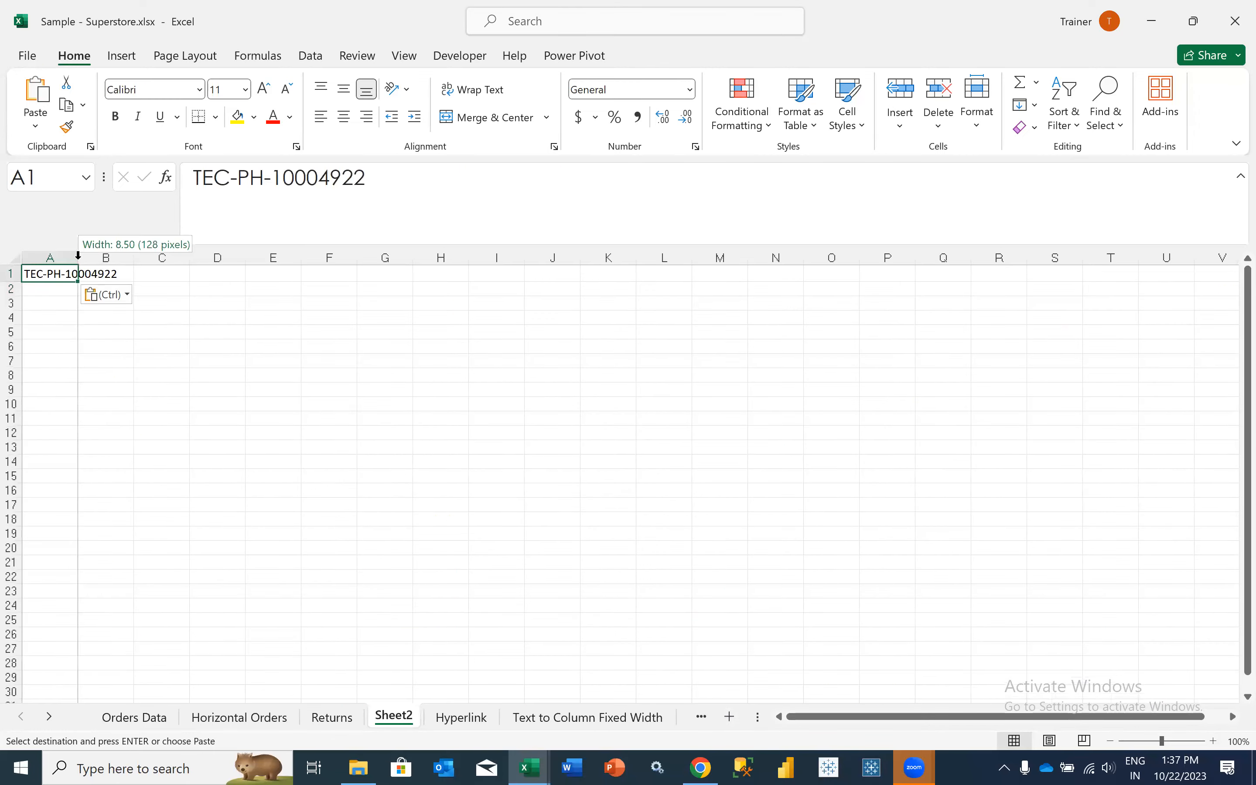
pyautogui.doubleClick(77, 258)
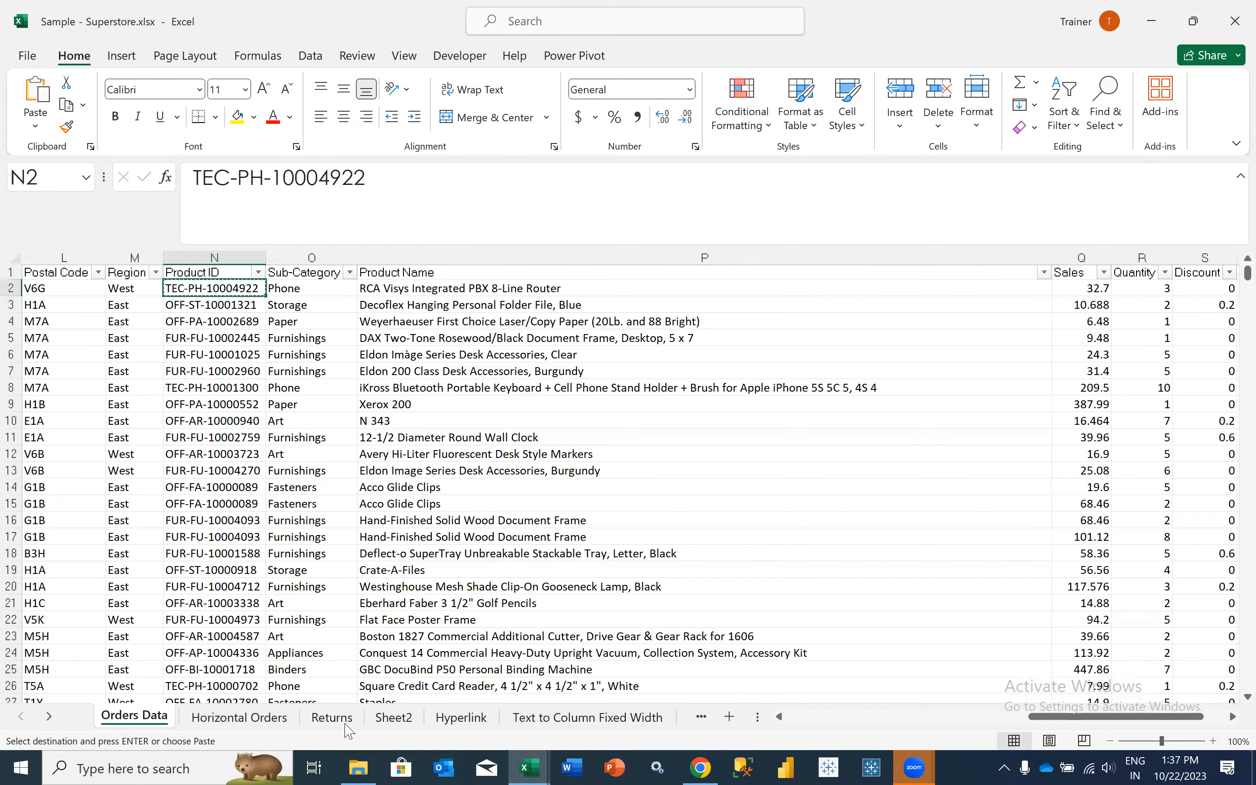
pyautogui.click(393, 715)
pyautogui.click(134, 273)
pyautogui.doubleClick(134, 274)
pyautogui.write('=')
pyautogui.press('Escape')
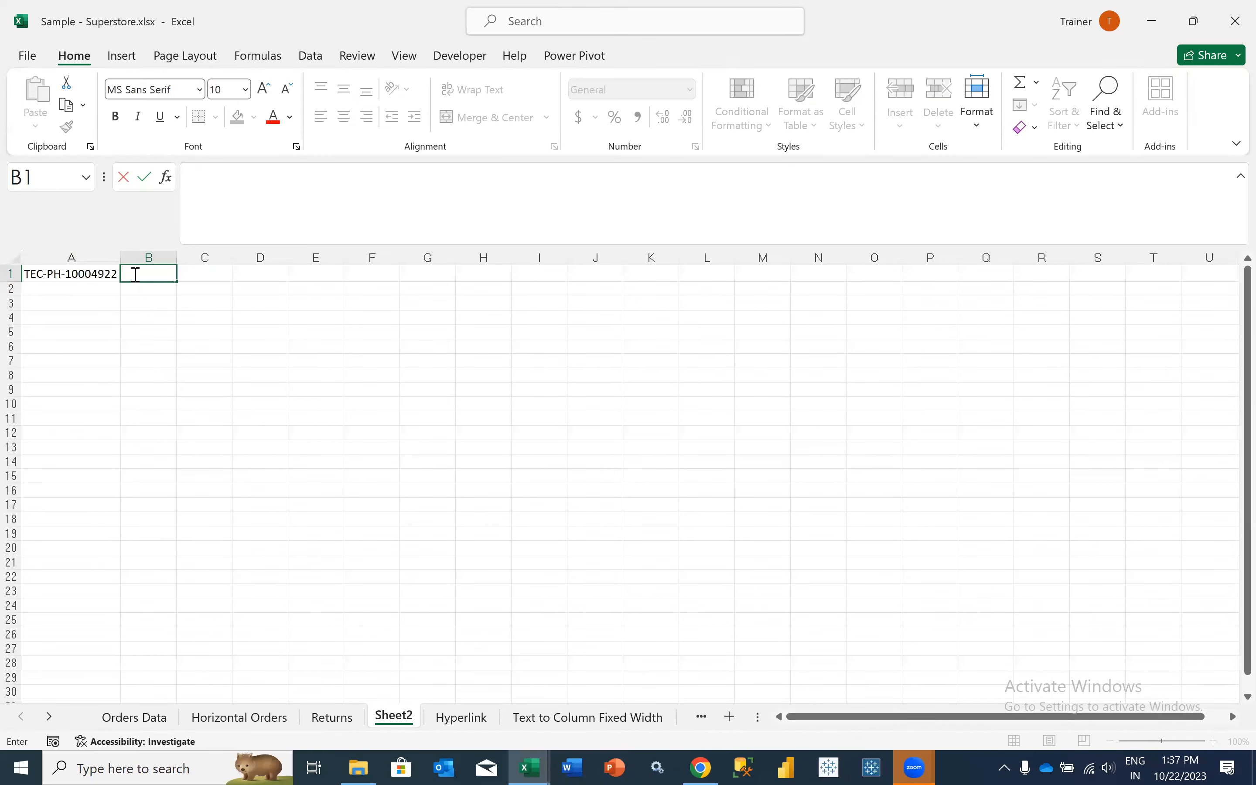
pyautogui.click(78, 326)
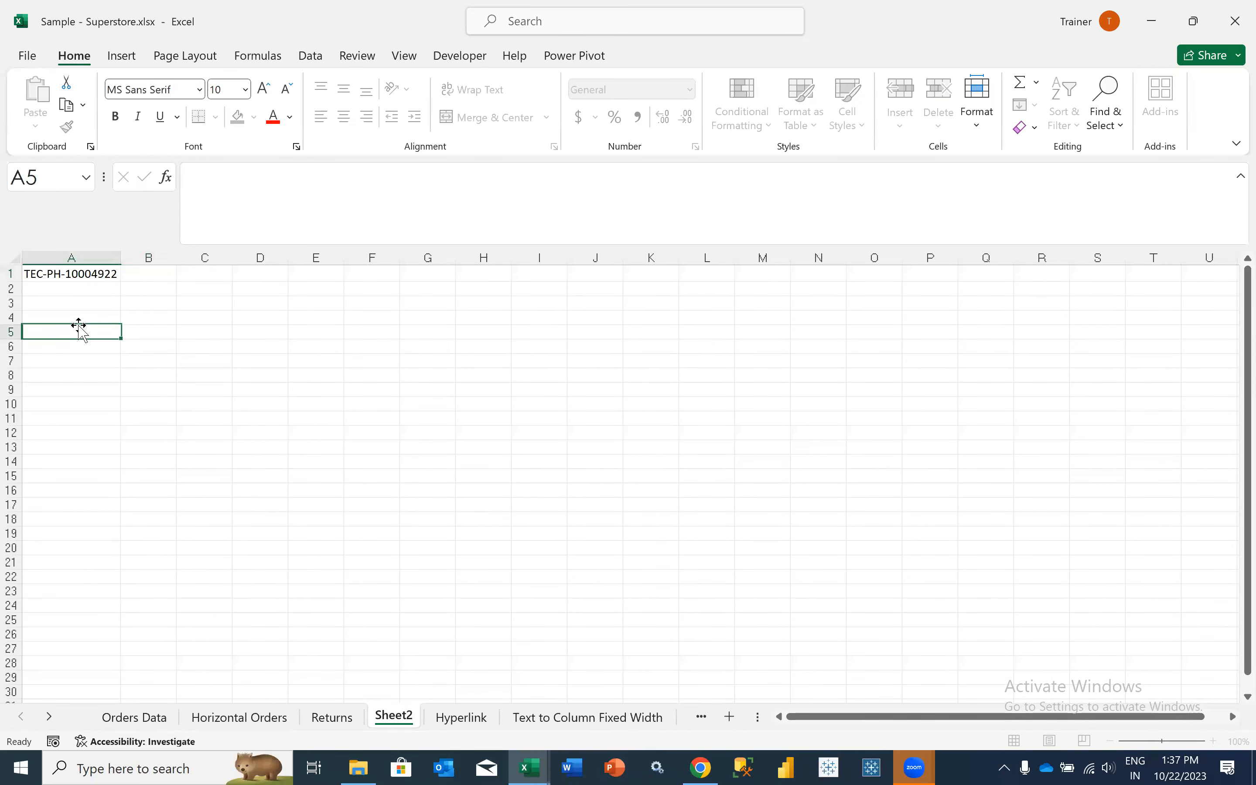
# - Try inserting a blank column before Product ID in Orders Data, and undo the insertion
pyautogui.click(136, 717)
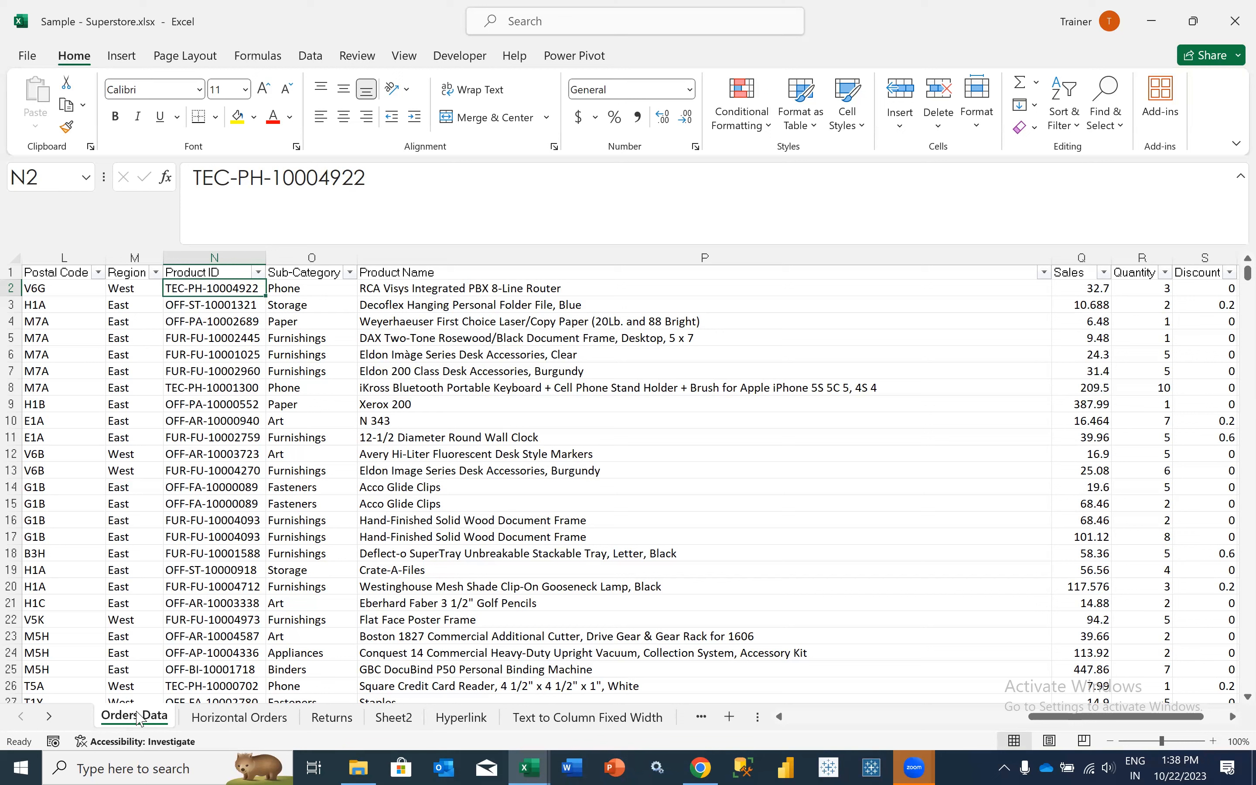
pyautogui.click(217, 255)
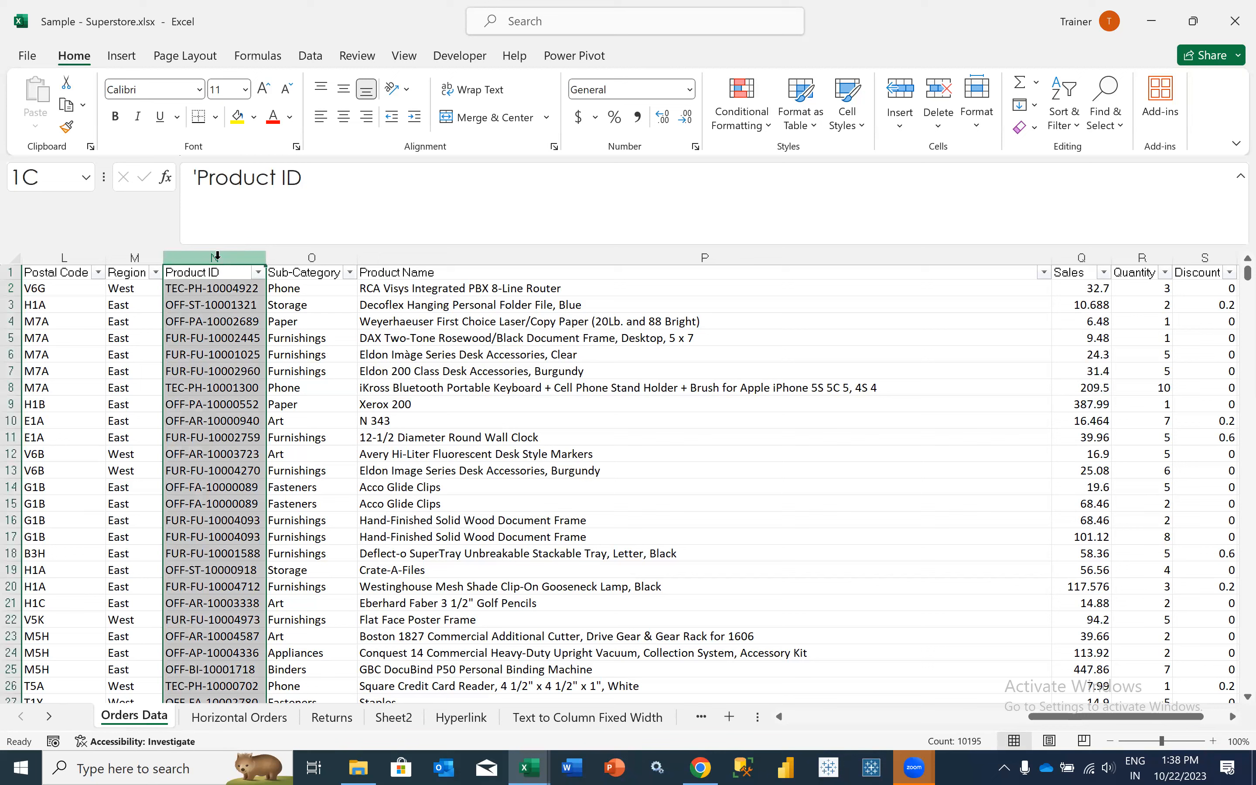
pyautogui.rightClick(218, 257)
pyautogui.click(235, 436)
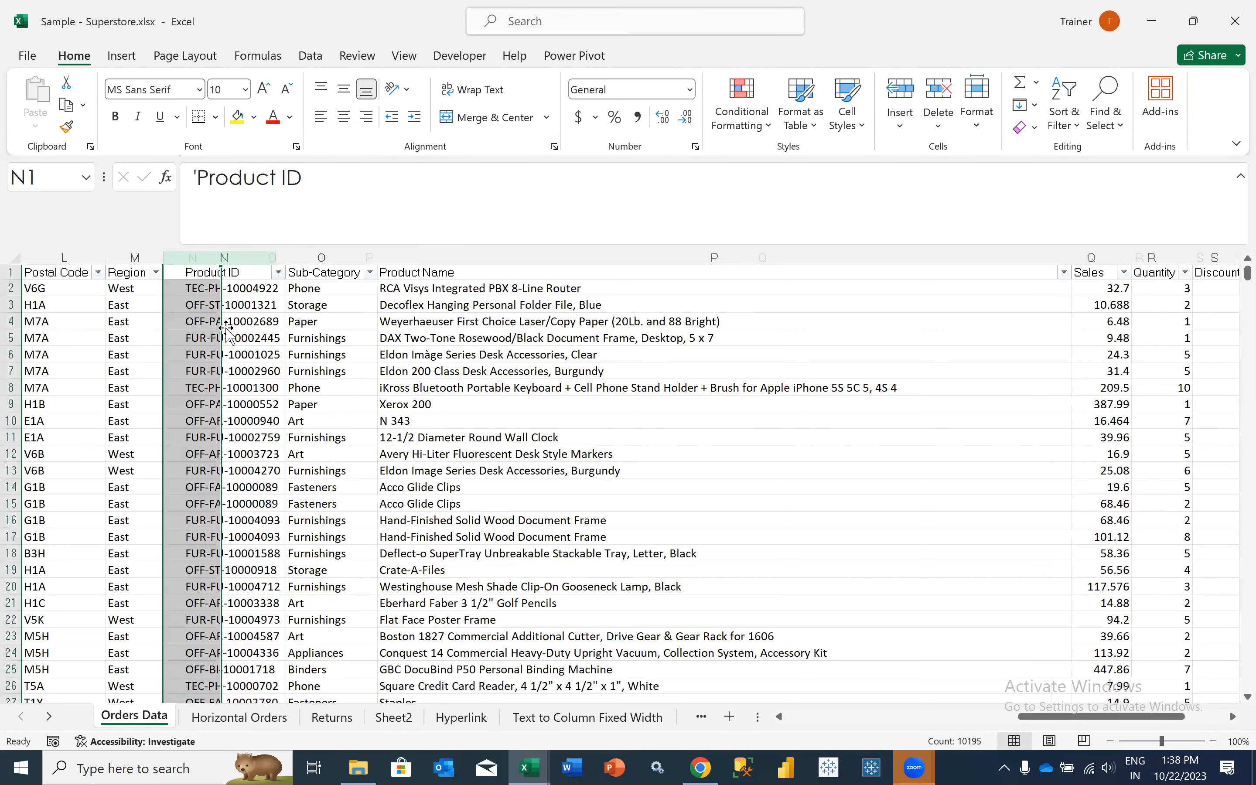
pyautogui.click(195, 289)
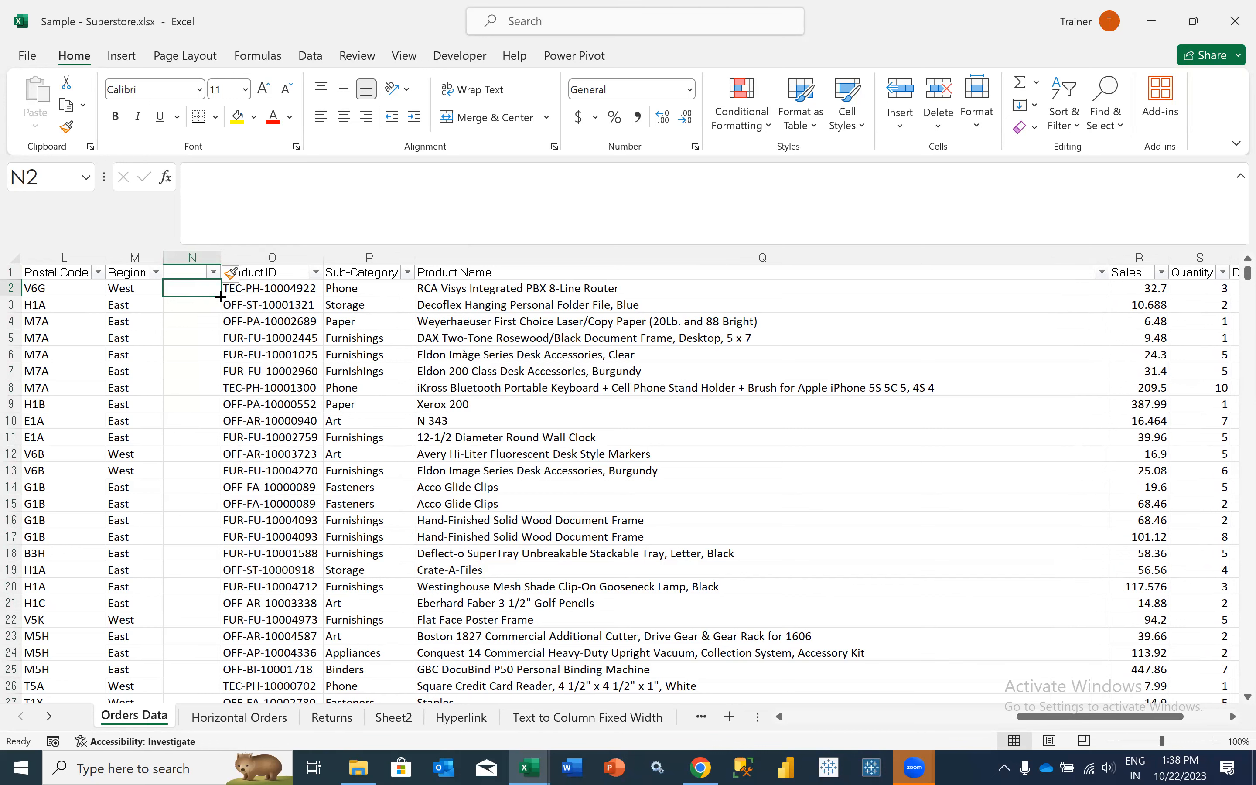
pyautogui.hotkey('ctrl', 'z')
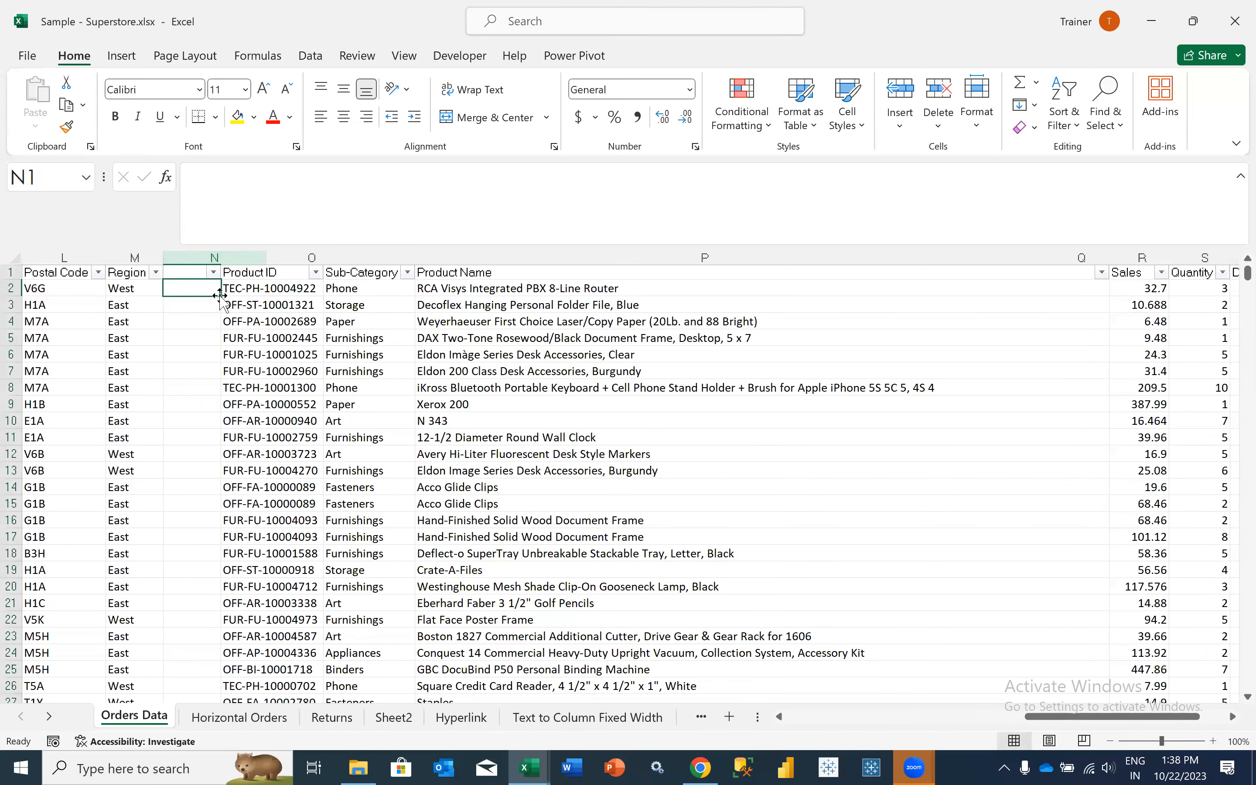
# - Trace row 2 of Orders Data cell by cell from Product ID back to Order ID in B2
pyautogui.click(221, 290)
pyautogui.press('Left')
pyautogui.press('Left')
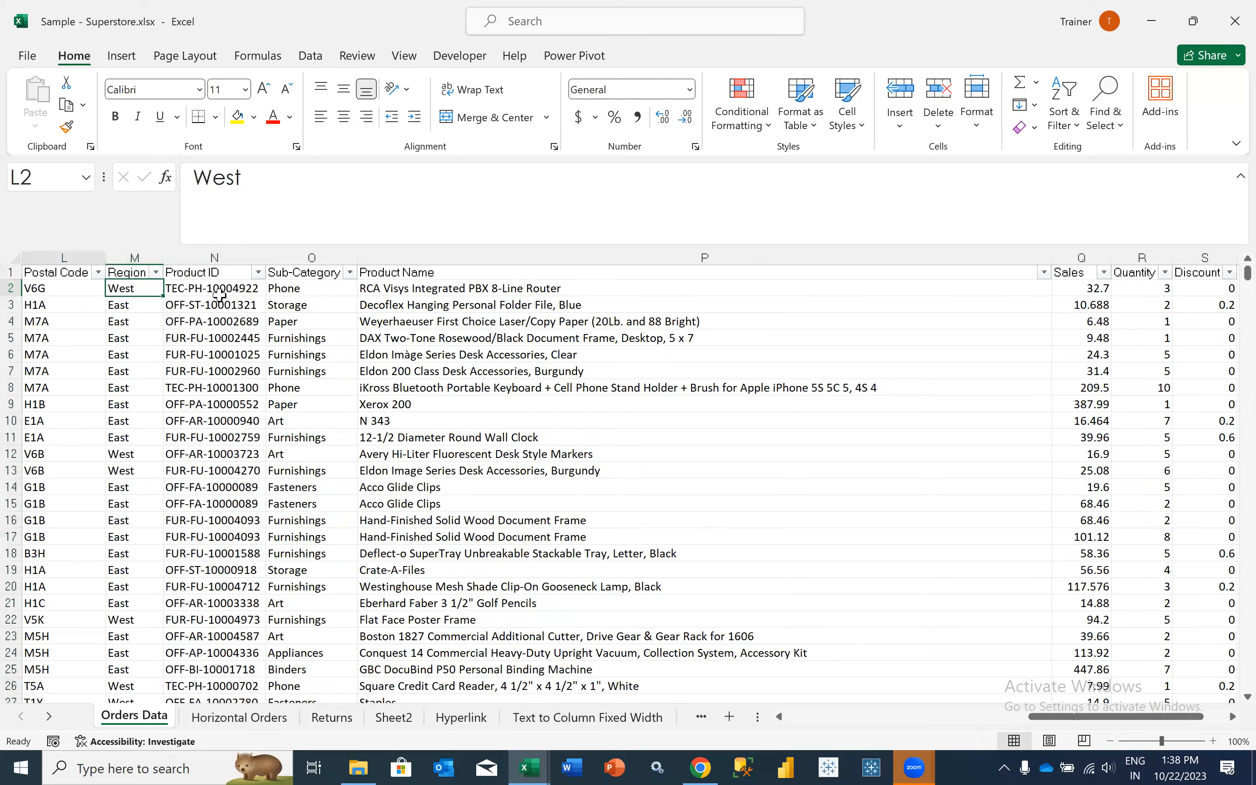
pyautogui.press('Left')
pyautogui.press('Left')
pyautogui.press('Left')
pyautogui.press('Left')
pyautogui.press('Left')
pyautogui.press('Left')
pyautogui.press('Left')
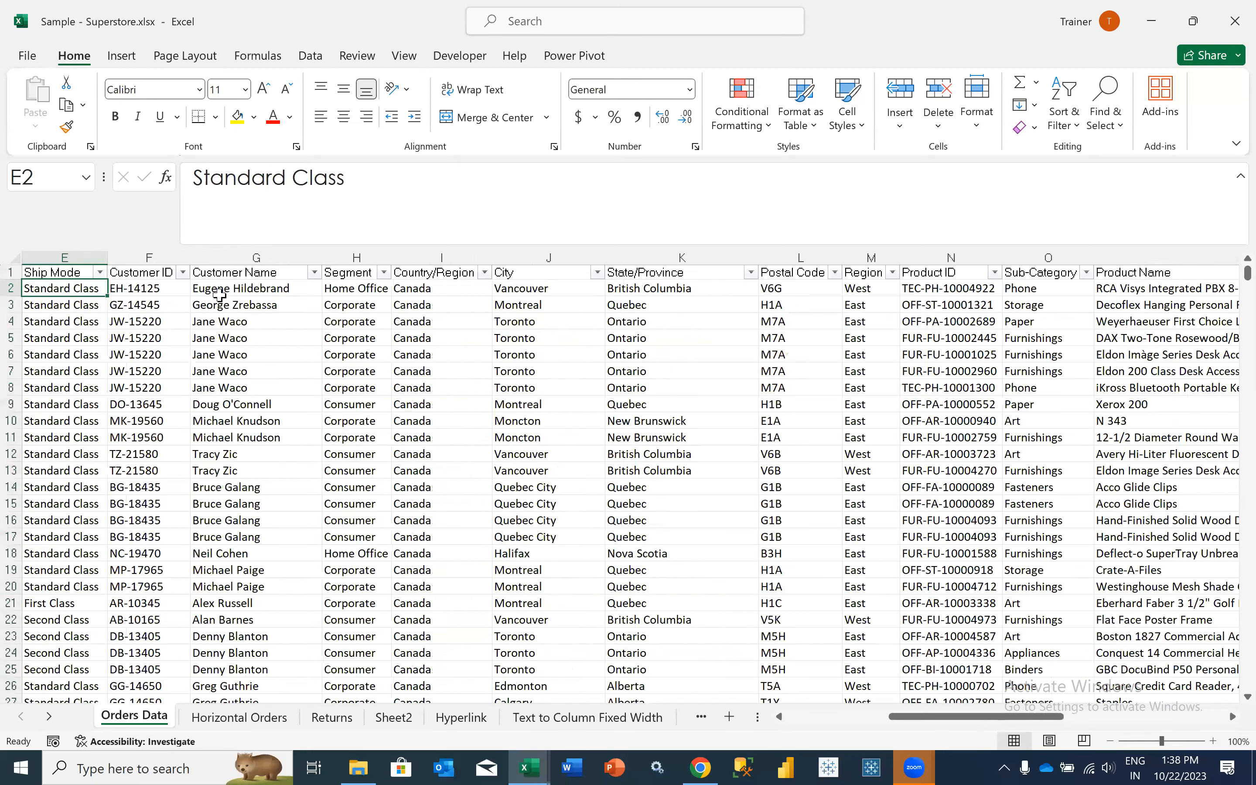
pyautogui.press('Left')
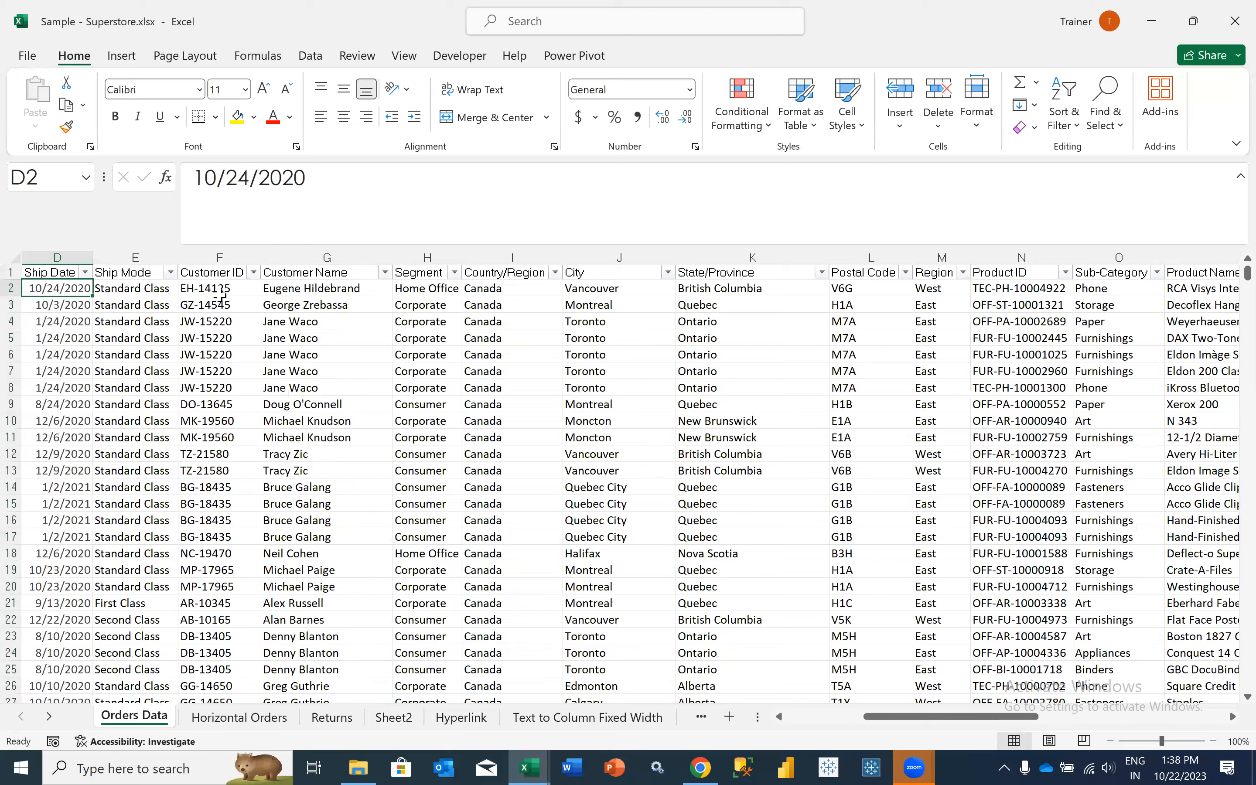
pyautogui.press('Left')
pyautogui.press('Left')
pyautogui.press('Left')
pyautogui.press('Right')
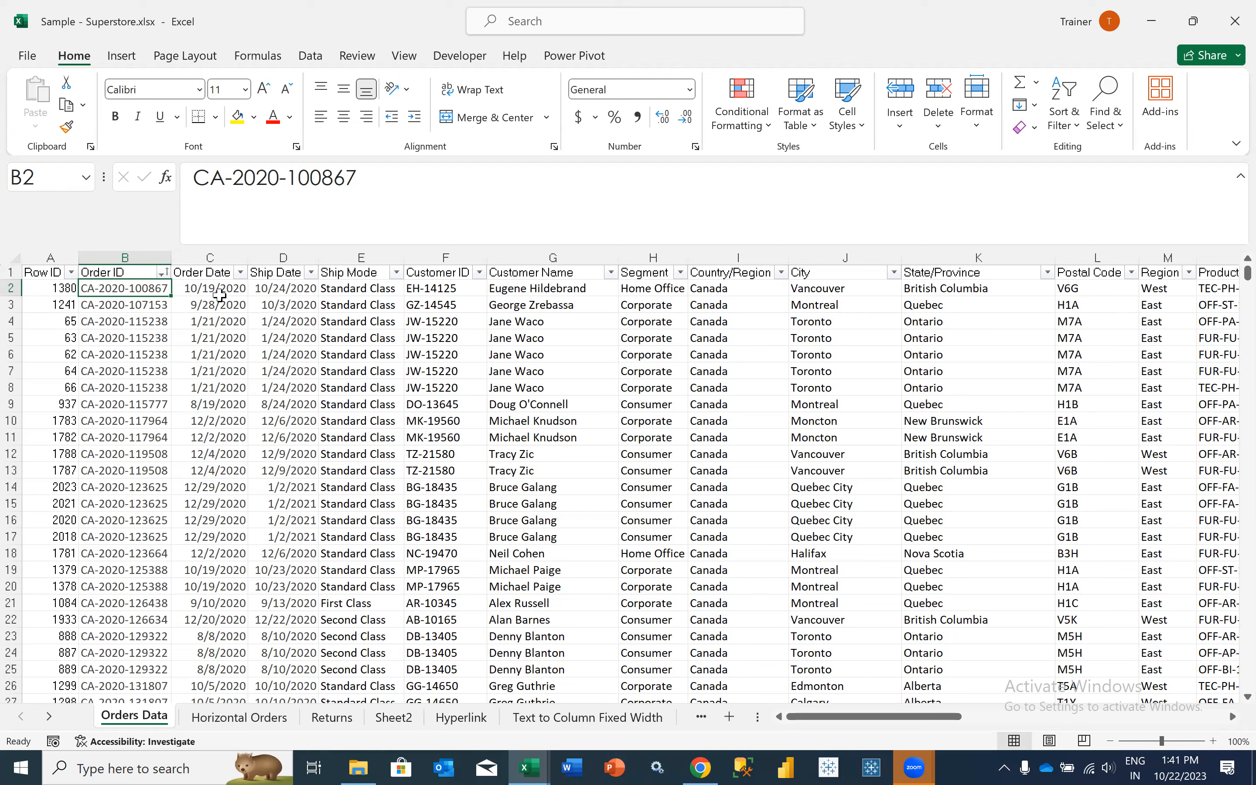
# - Examine the order of the first Orders Data columns, from Order ID in B2 to Ship Date in D2, and Row IDs in A2:A12
pyautogui.click(213, 292)
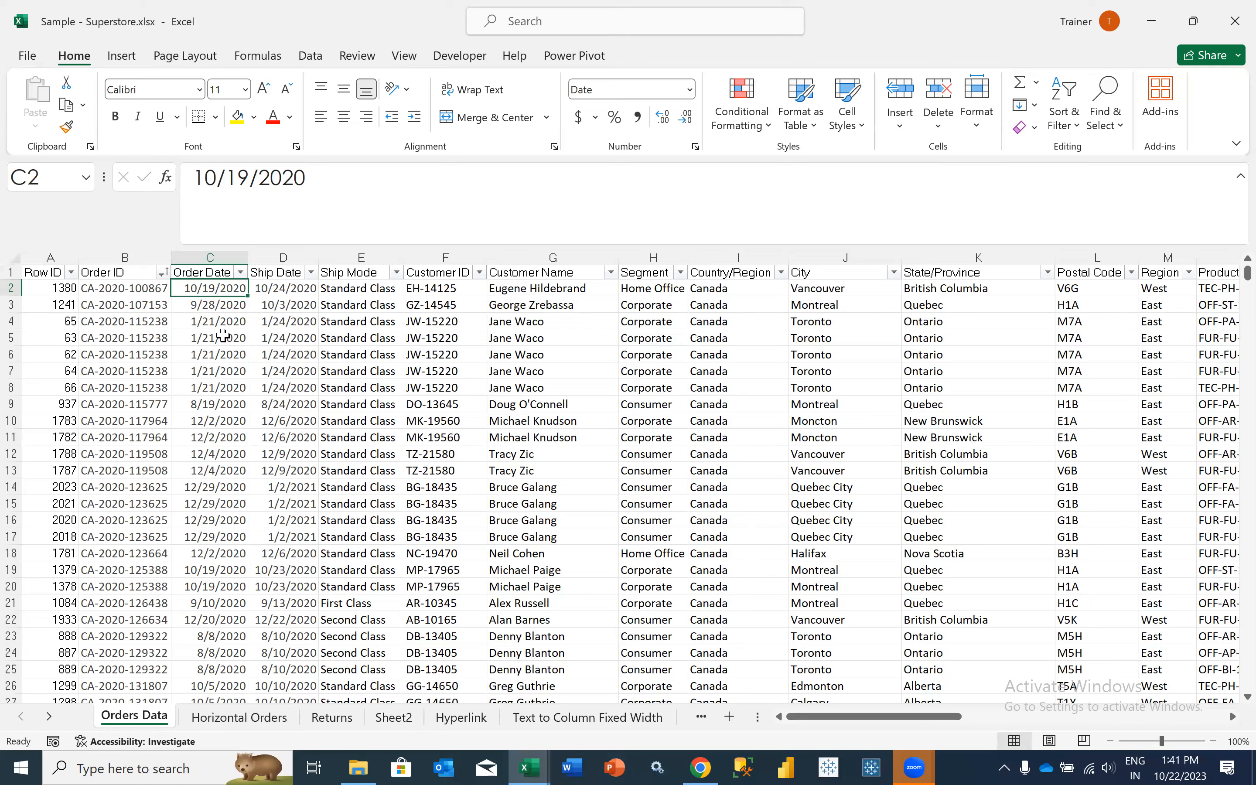
pyautogui.hscroll(-3, 223, 336)
pyautogui.hscroll(2, 223, 336)
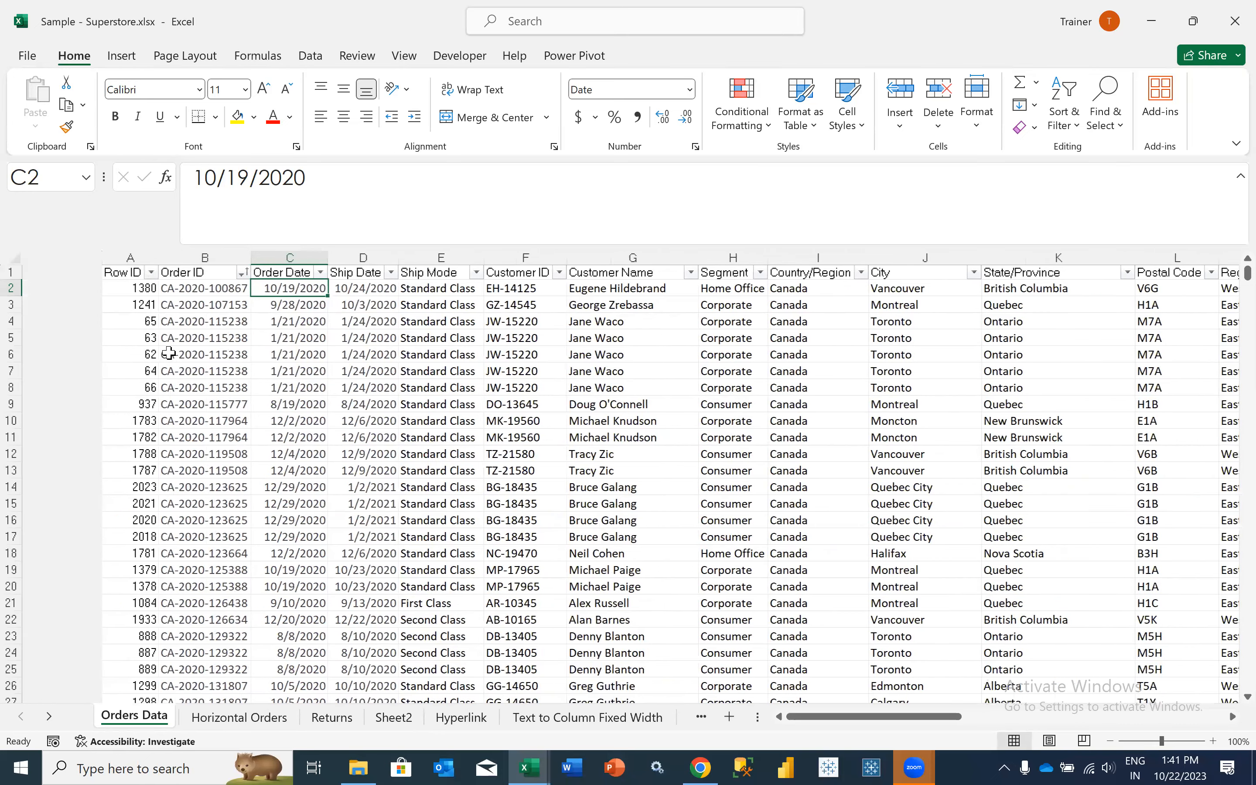
pyautogui.hscroll(2, 169, 356)
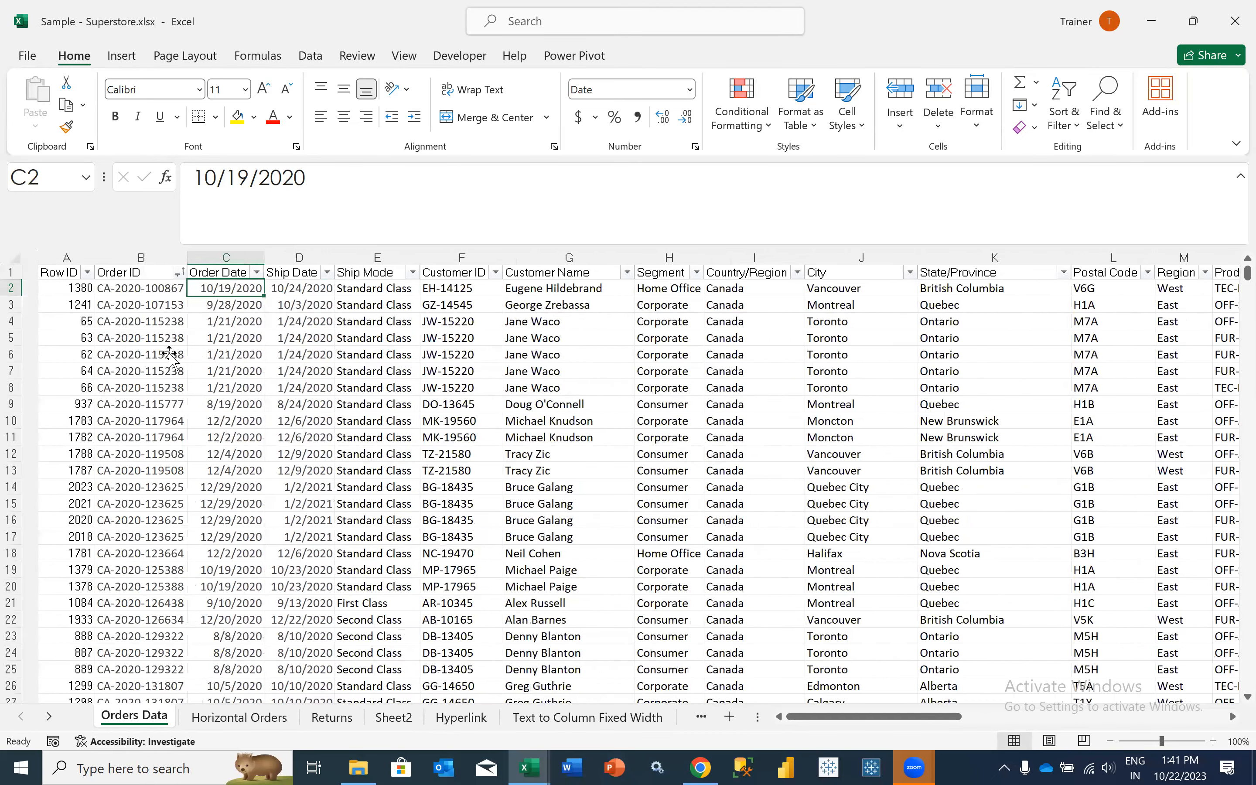
pyautogui.hscroll(1, 169, 356)
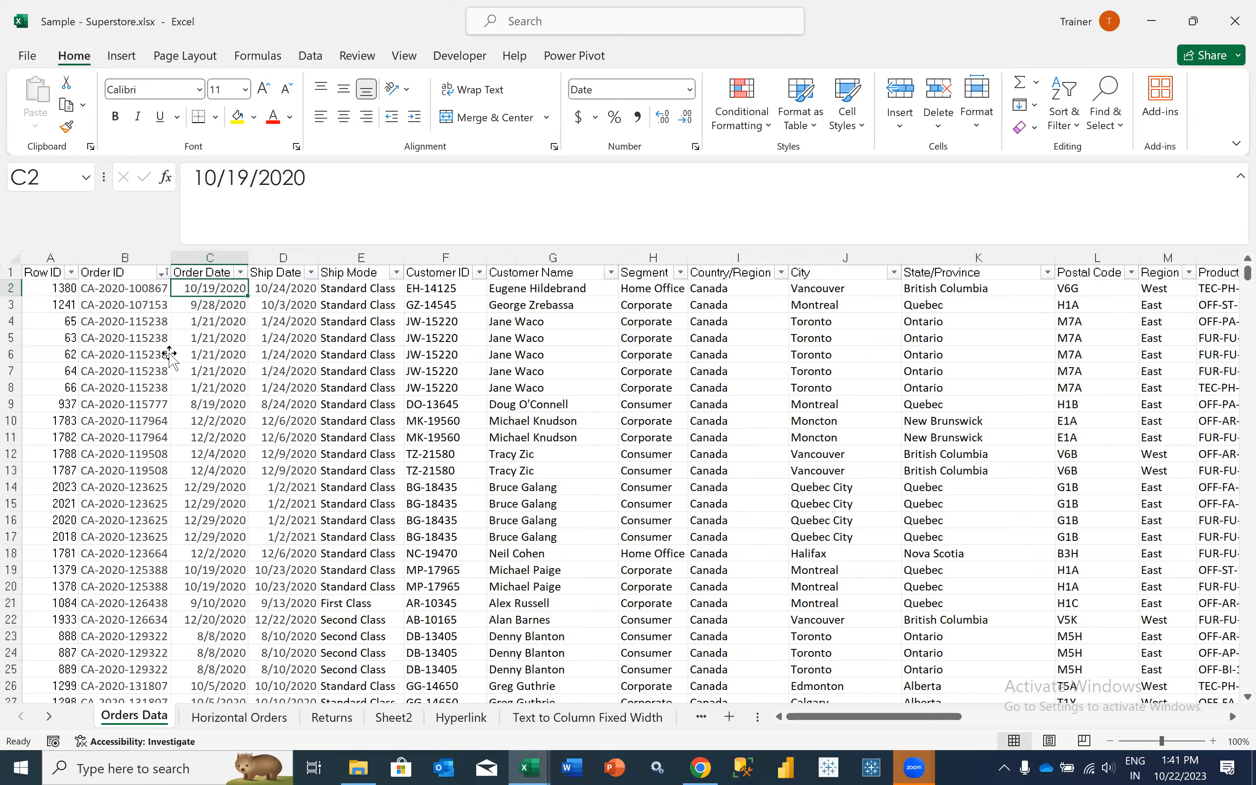
pyautogui.click(165, 355)
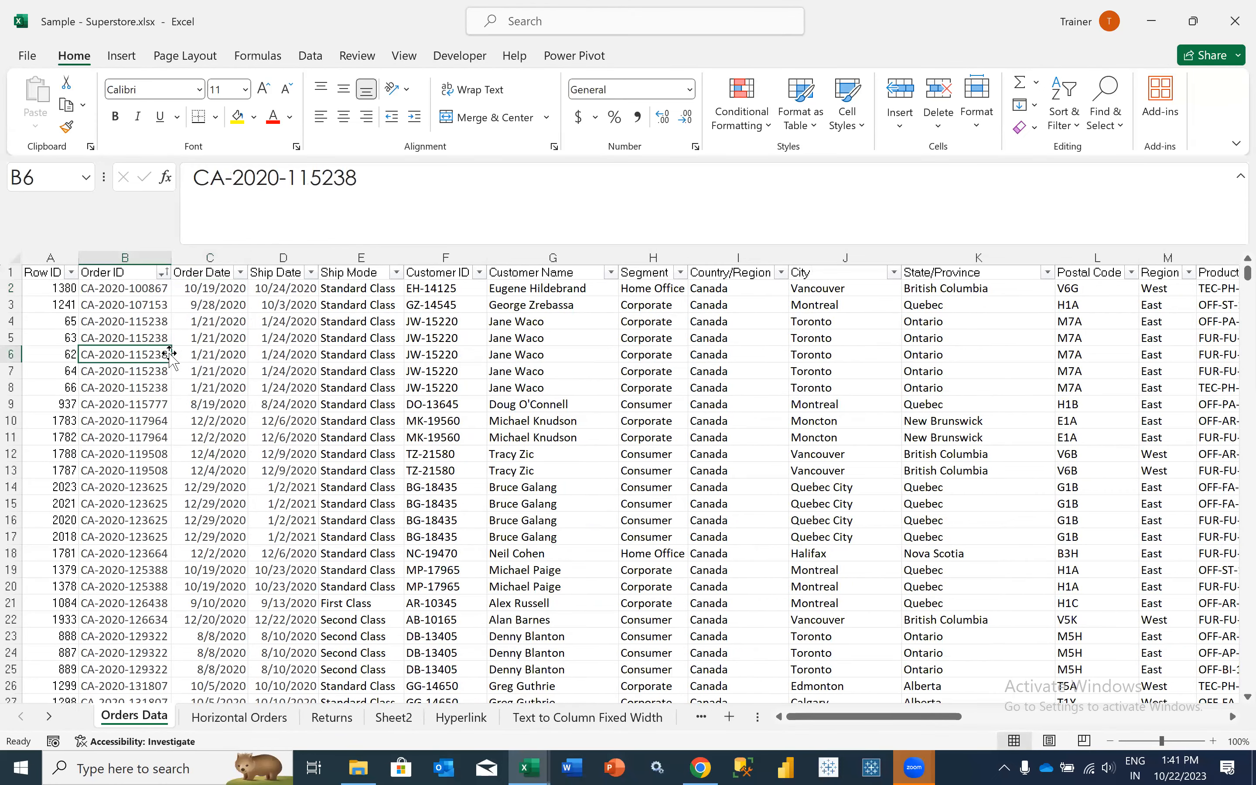
pyautogui.click(128, 255)
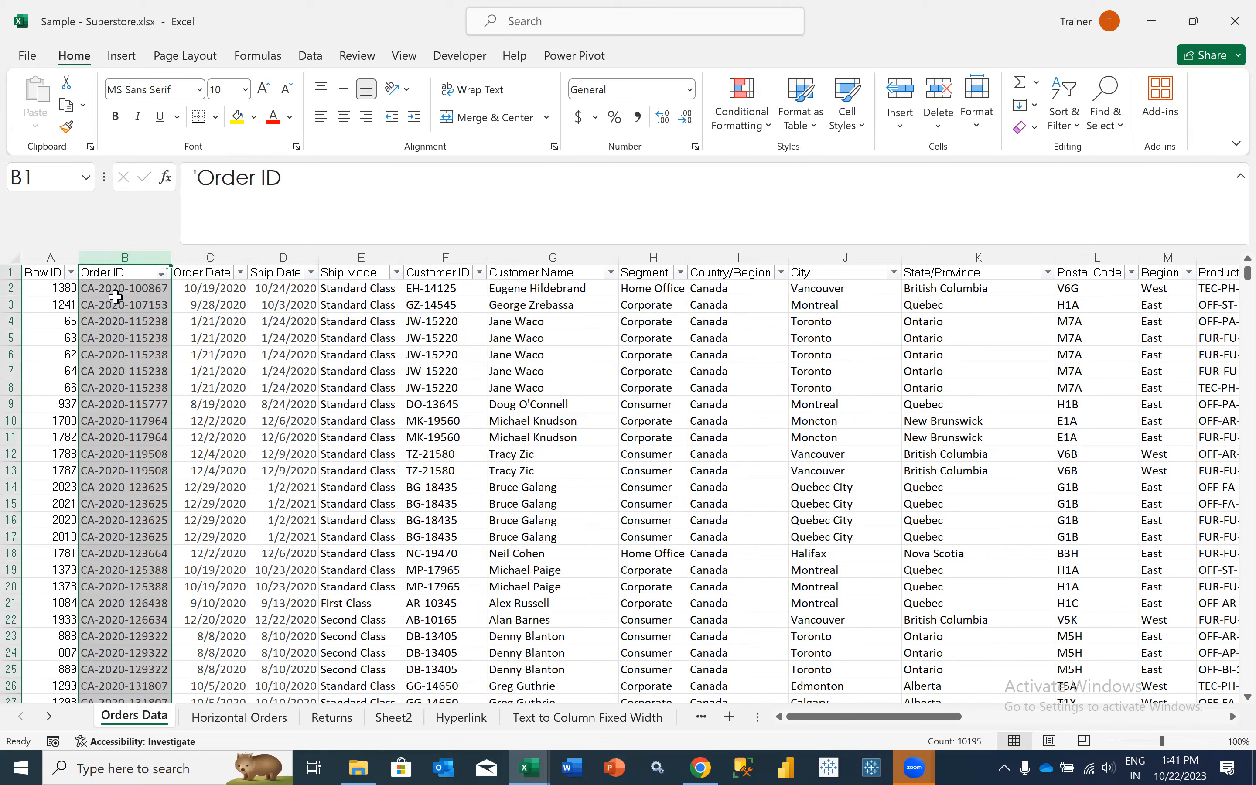
pyautogui.click(117, 287)
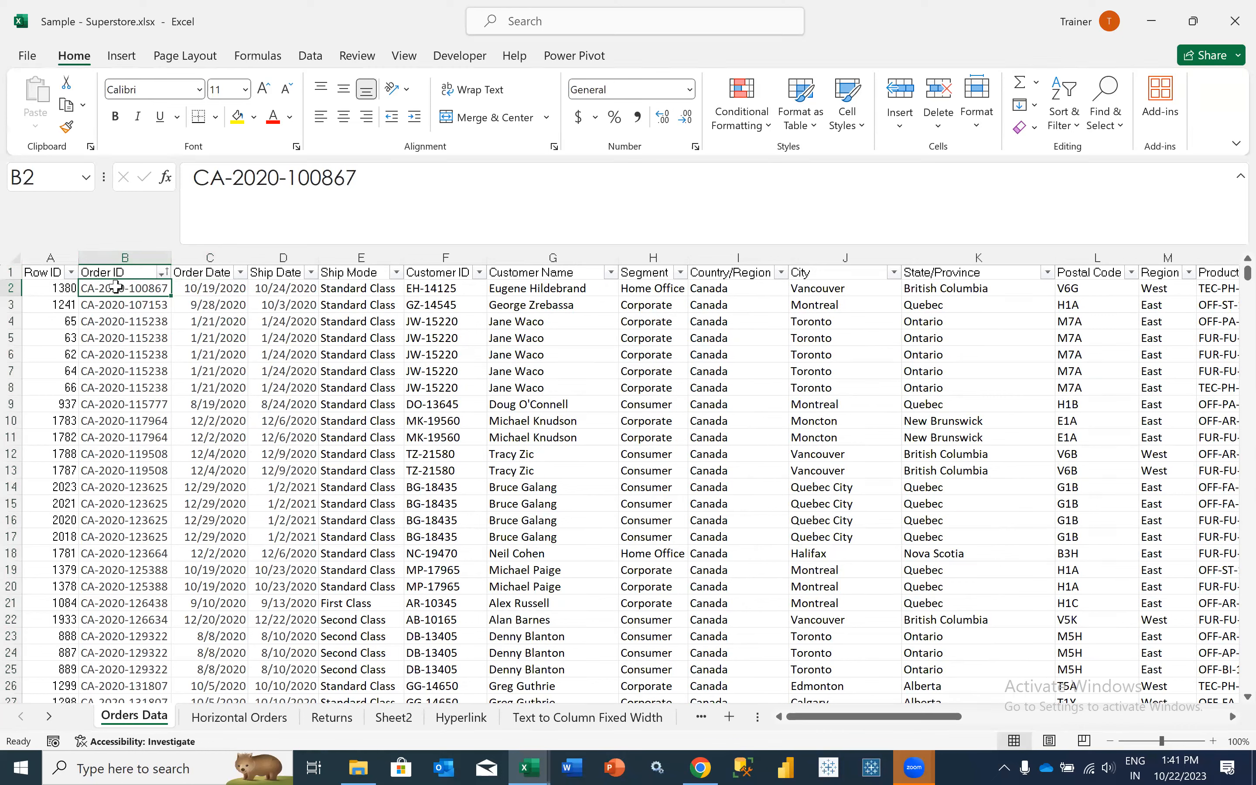
pyautogui.press('Right')
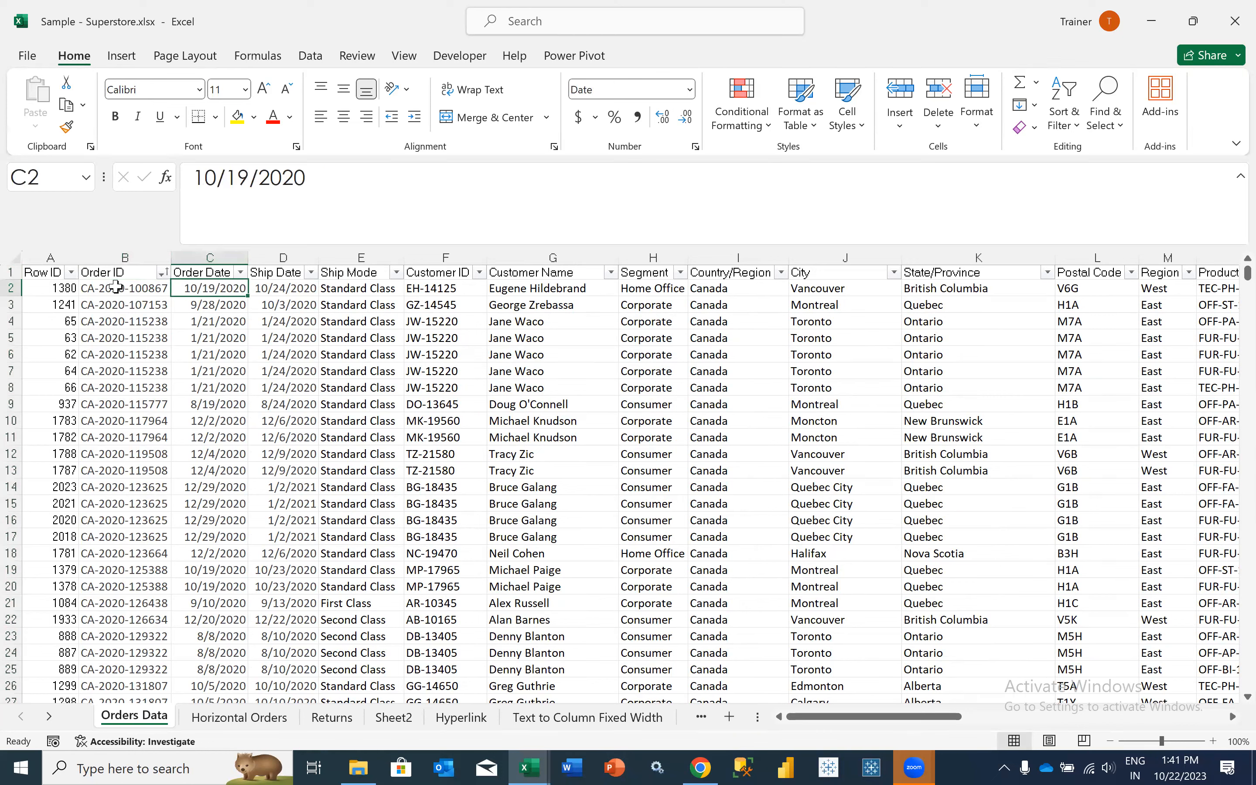
pyautogui.press('Right')
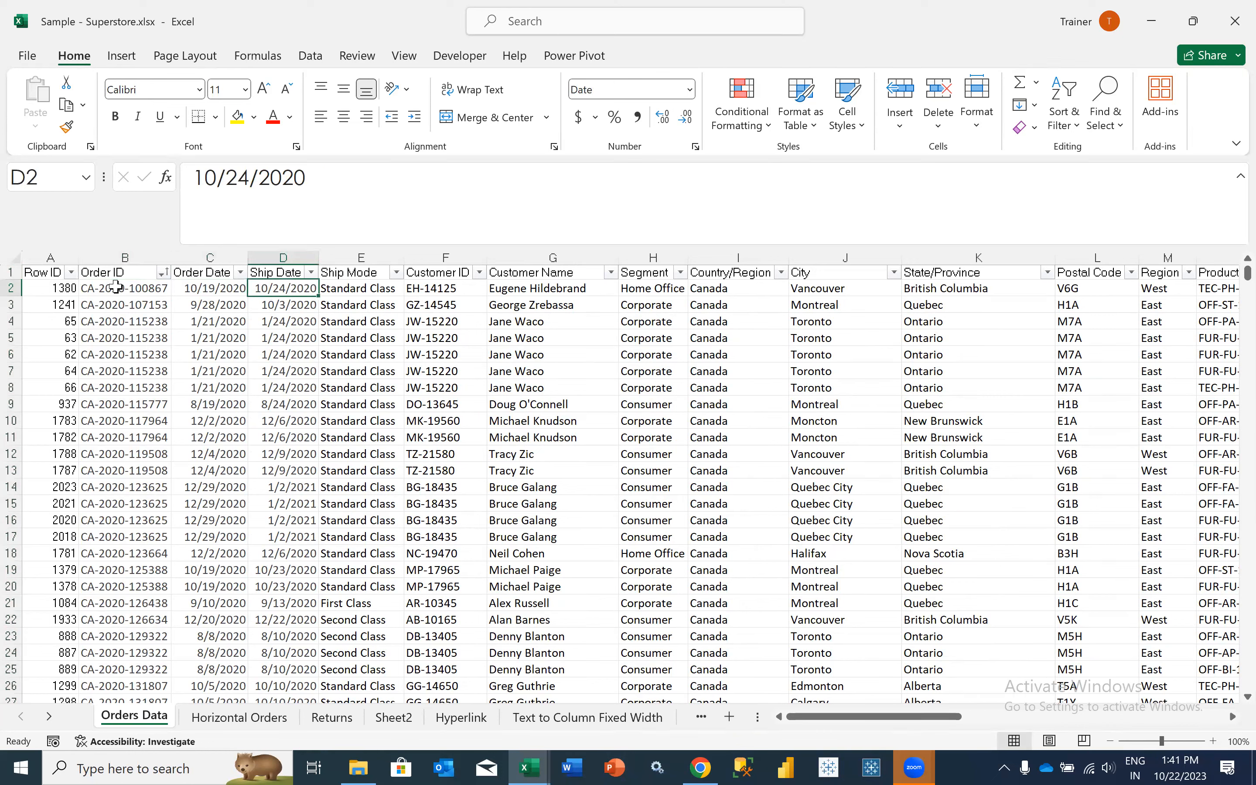
pyautogui.click(93, 289)
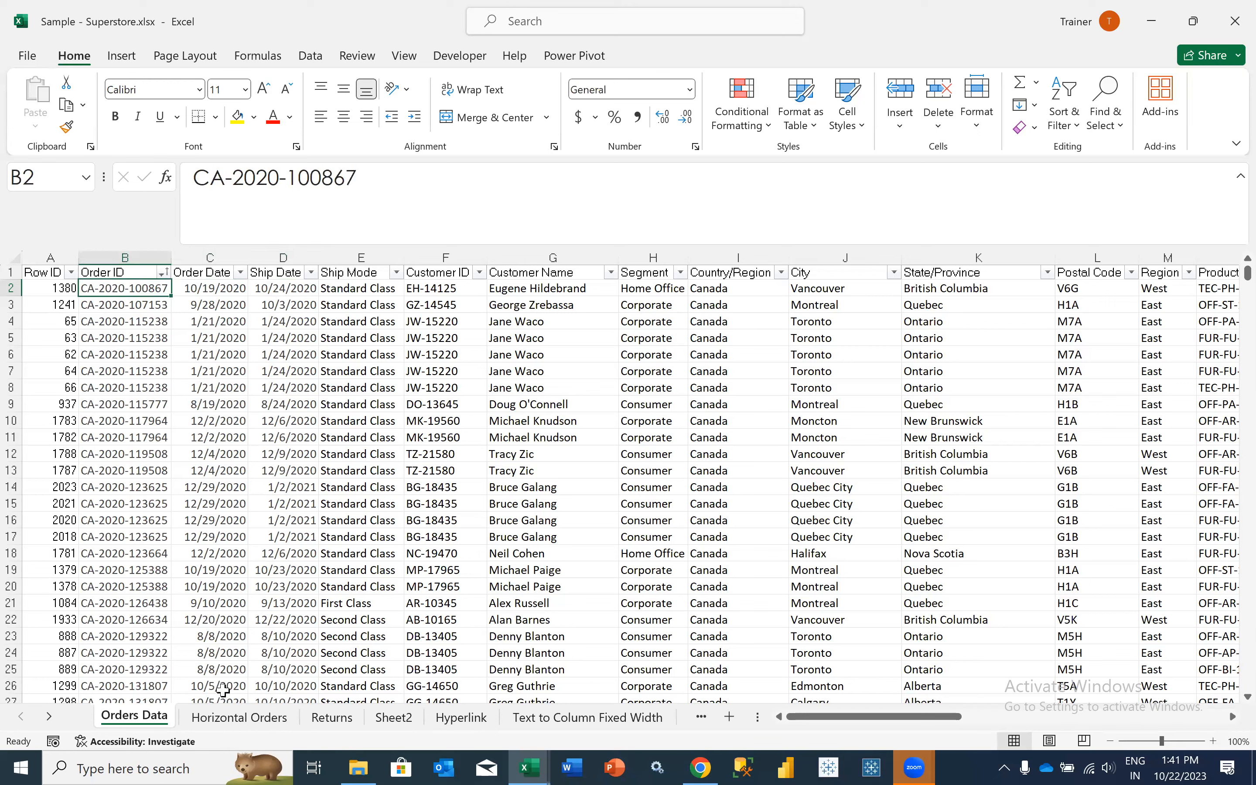
pyautogui.moveTo(62, 289); pyautogui.dragTo(66, 454)
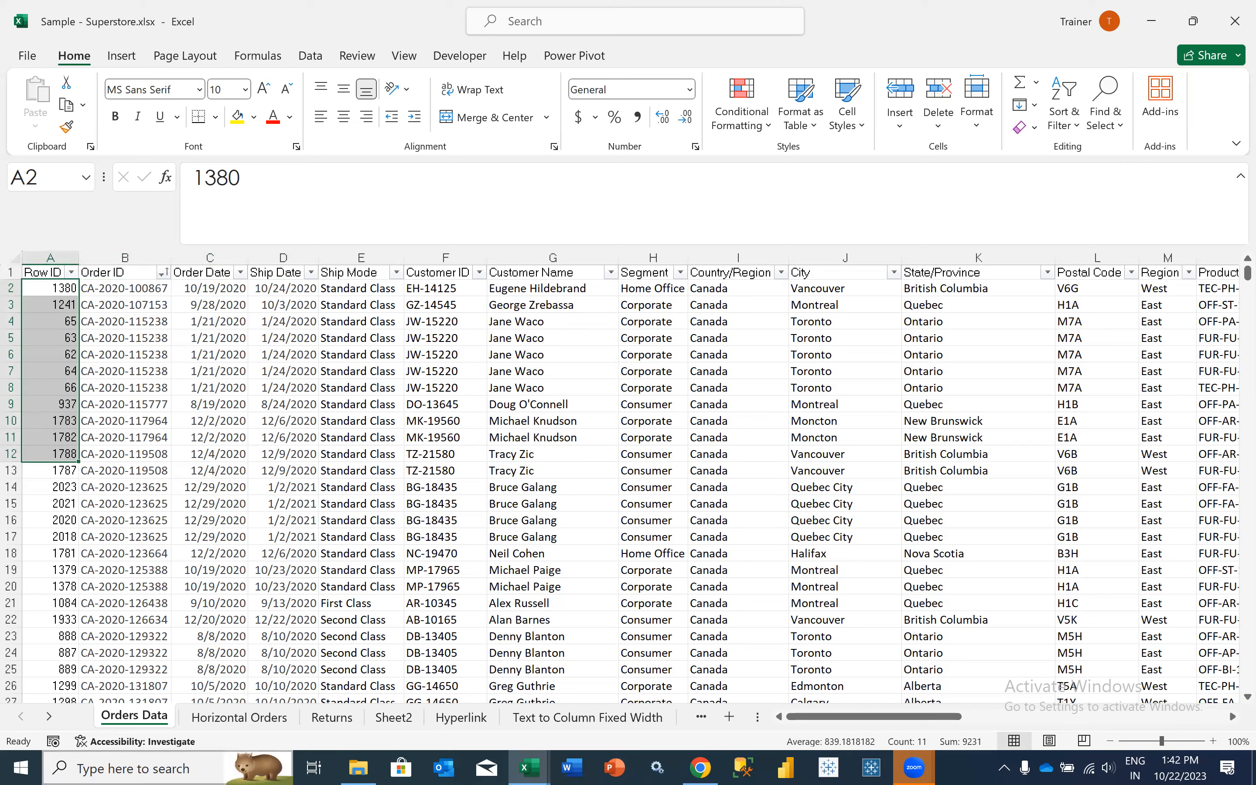
# - Review the lookup formulas in row 2 of Returns, from VLOOKUP in C2 through INDEX in I2
pyautogui.click(345, 727)
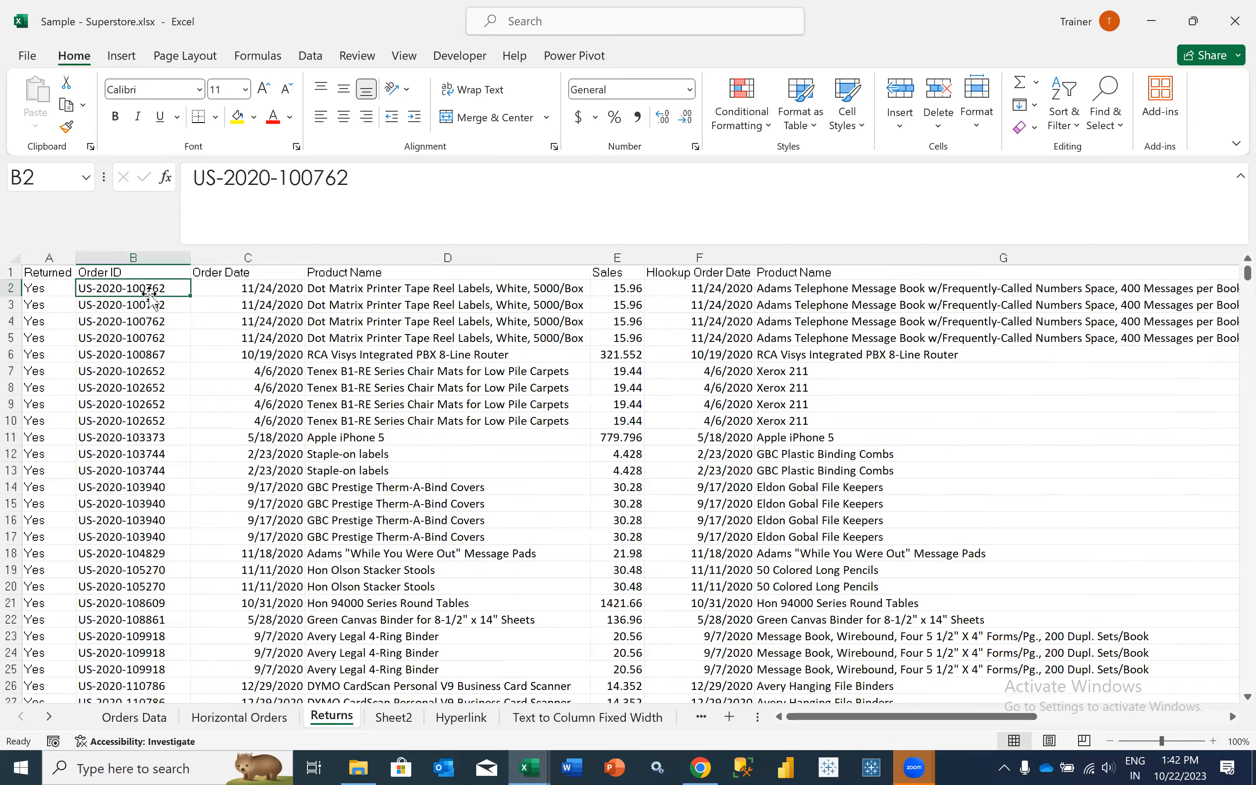
pyautogui.click(261, 292)
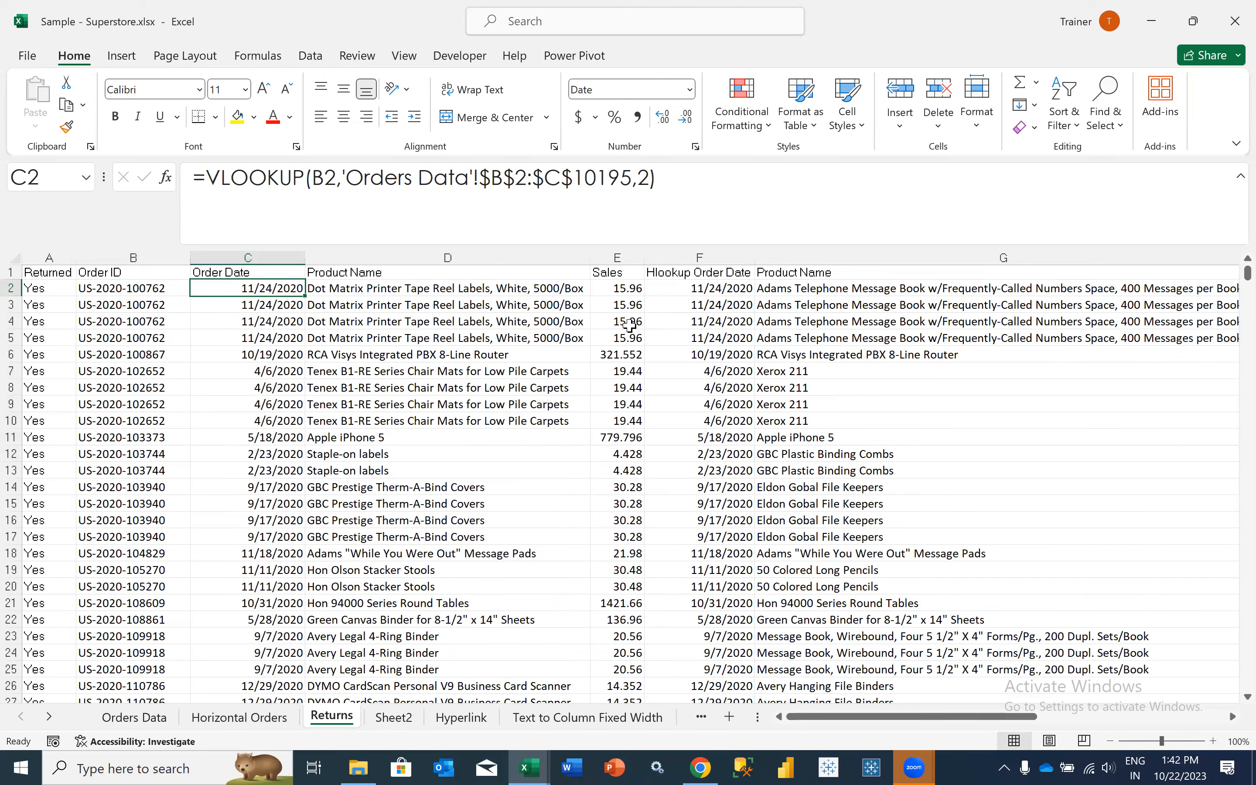
pyautogui.press('Right')
pyautogui.press('Right')
pyautogui.press('Right')
pyautogui.press('Right')
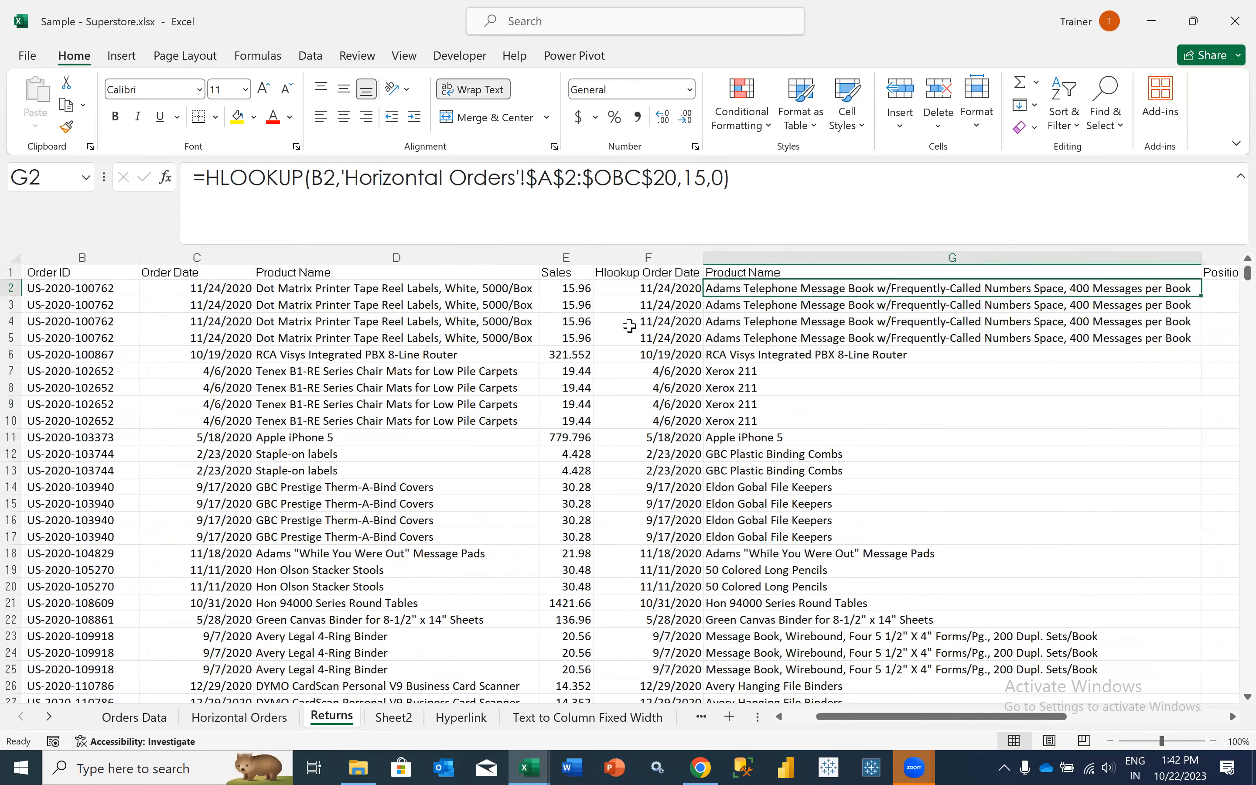
pyautogui.press('Right')
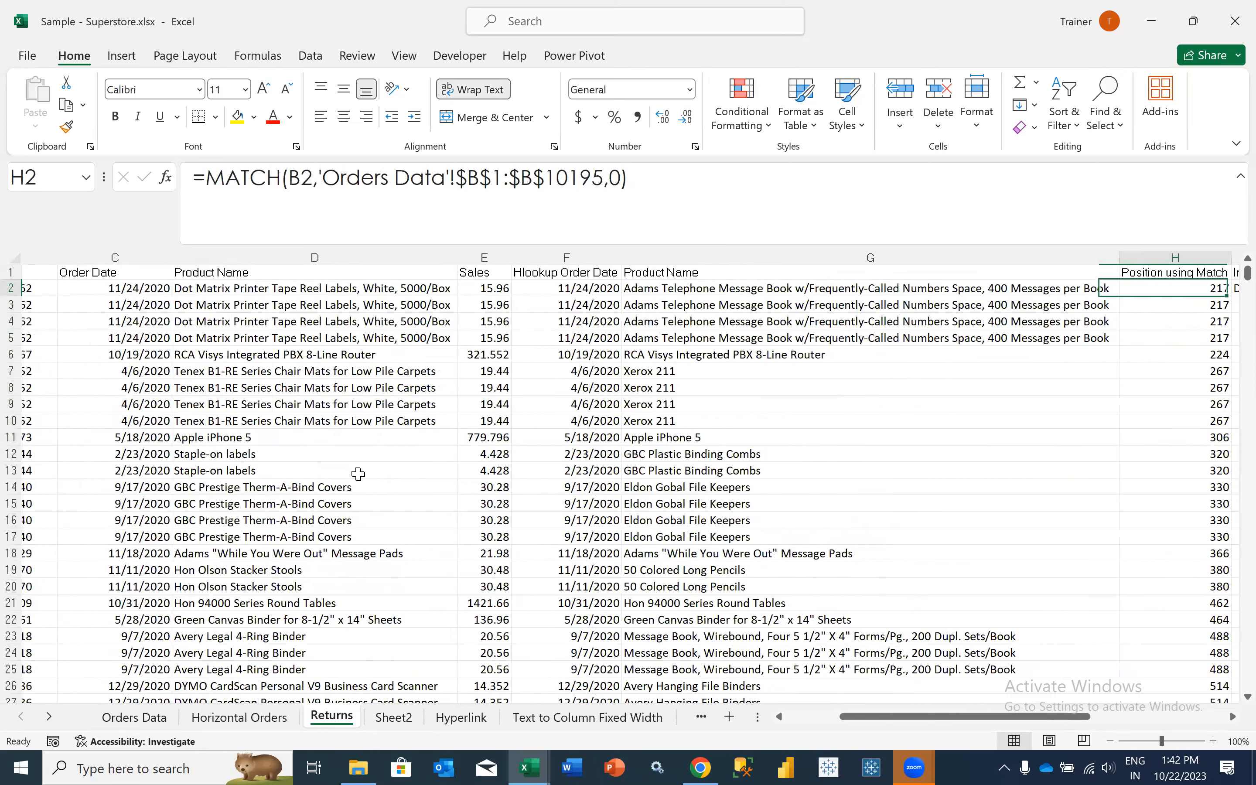
pyautogui.press('Right')
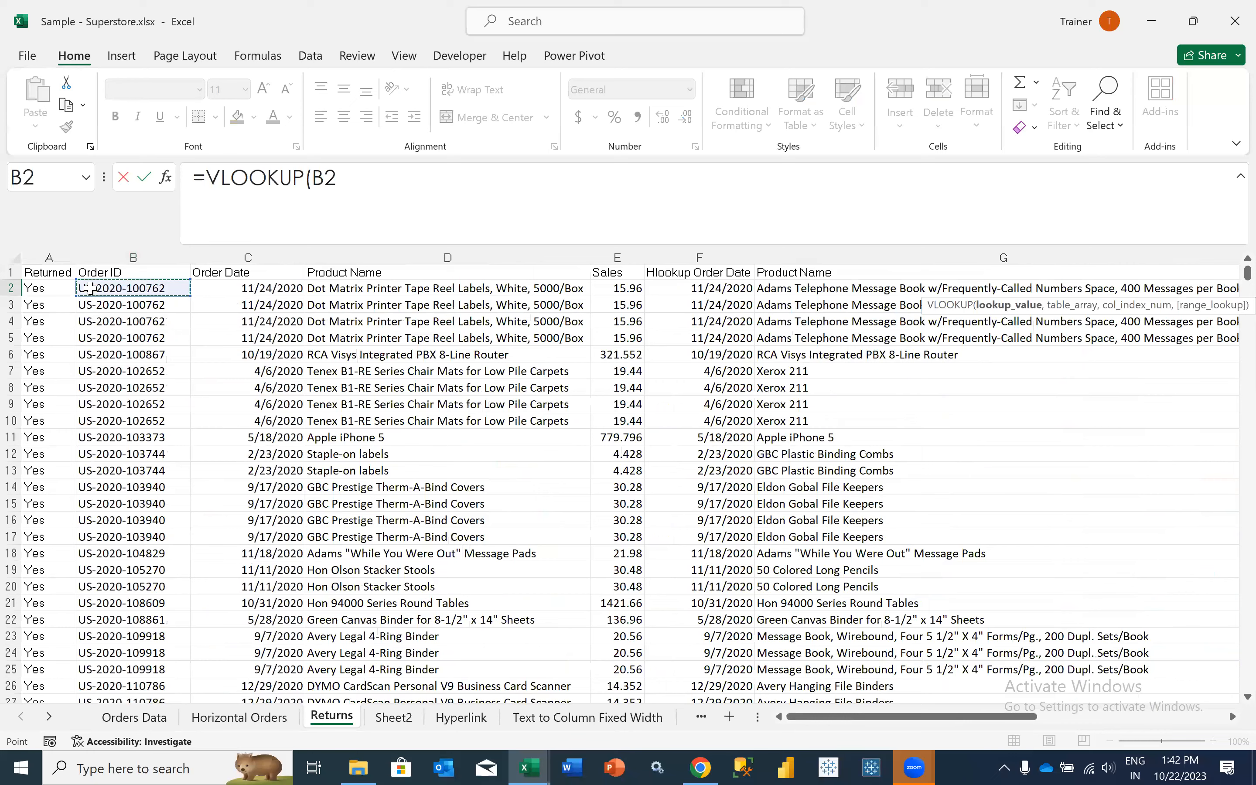
# - Try a VLOOKUP in J2 of Returns for B2, using Orders Data headers B1:C1 and A1:C1 as the table array
pyautogui.write(',')
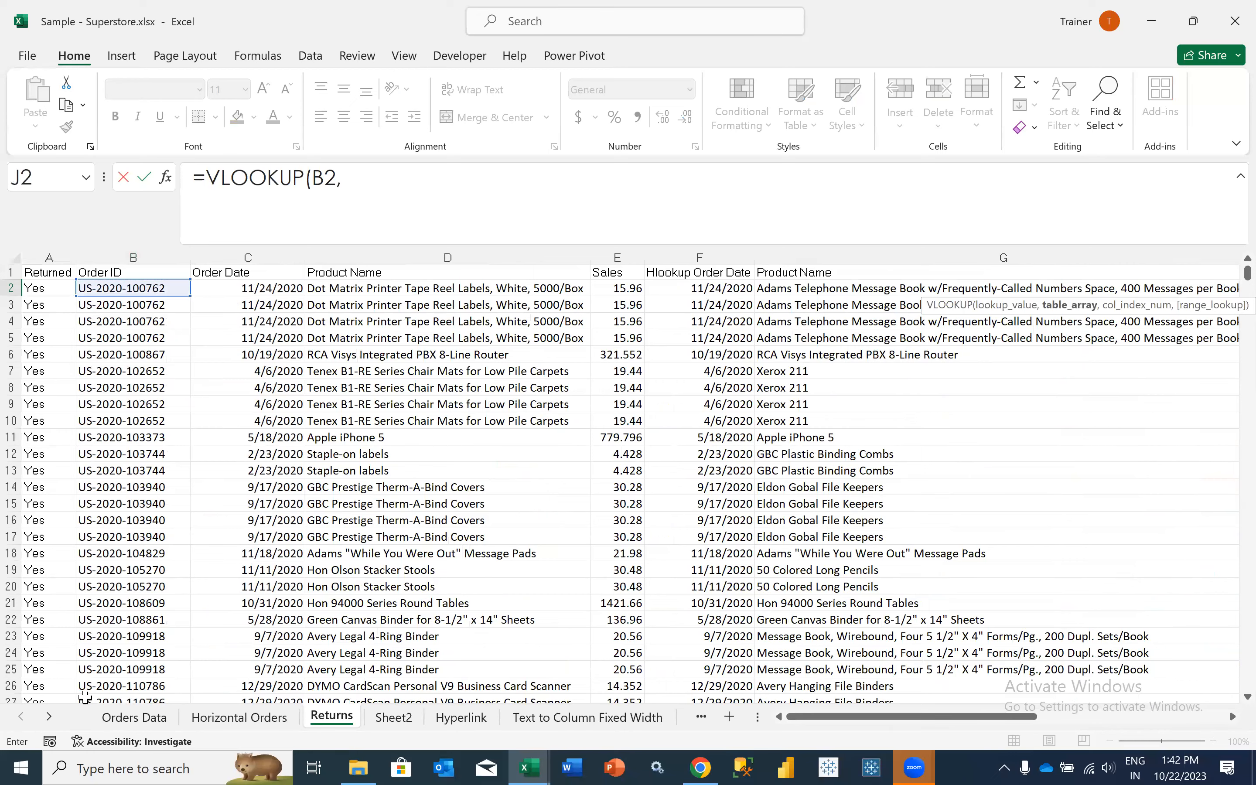
pyautogui.click(119, 726)
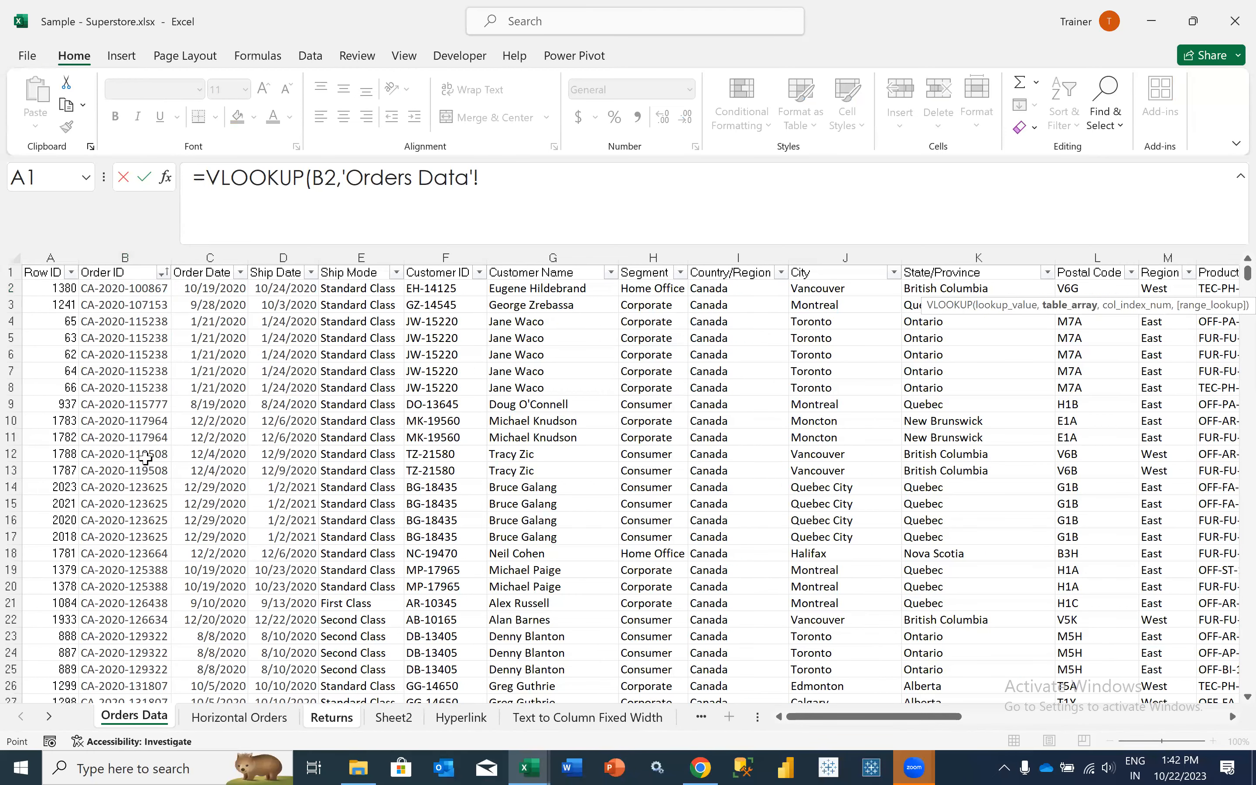
pyautogui.click(129, 273)
pyautogui.hotkey('shift', 'Right')
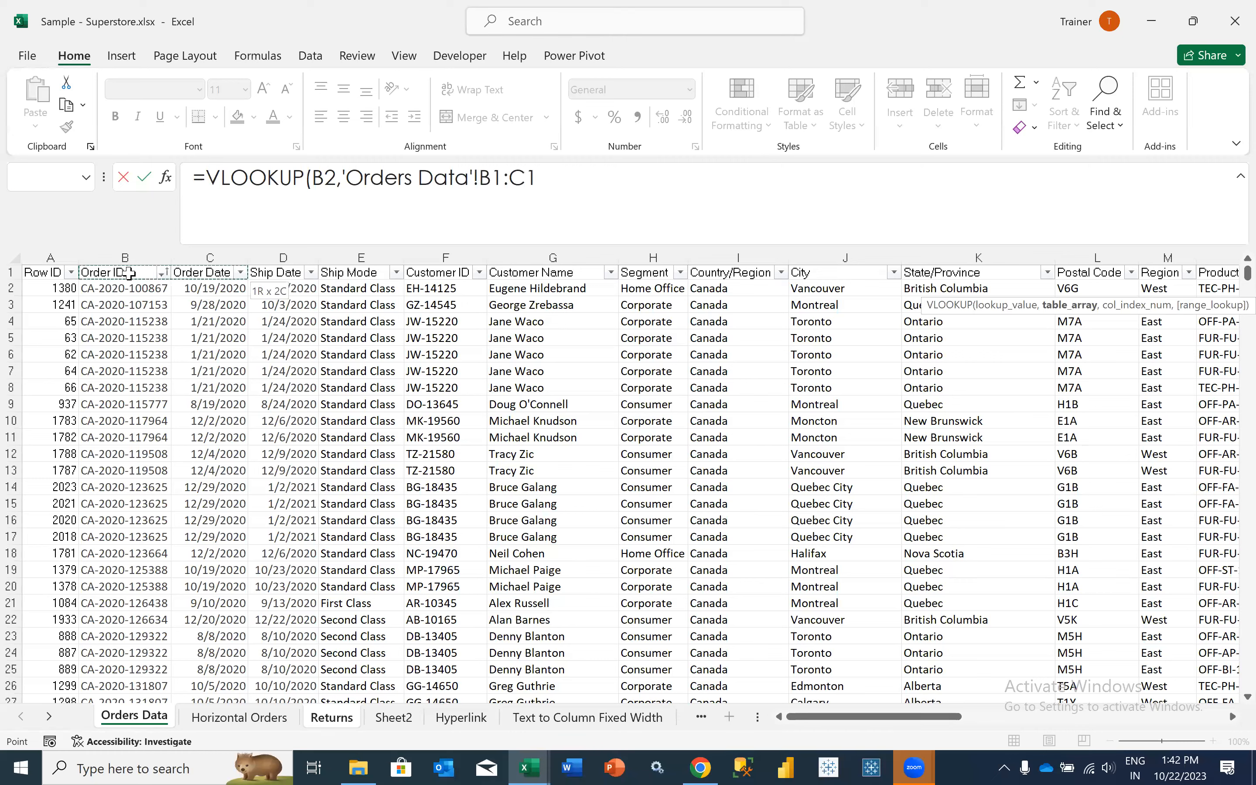
pyautogui.press('Left')
pyautogui.hotkey('shift', 'Right')
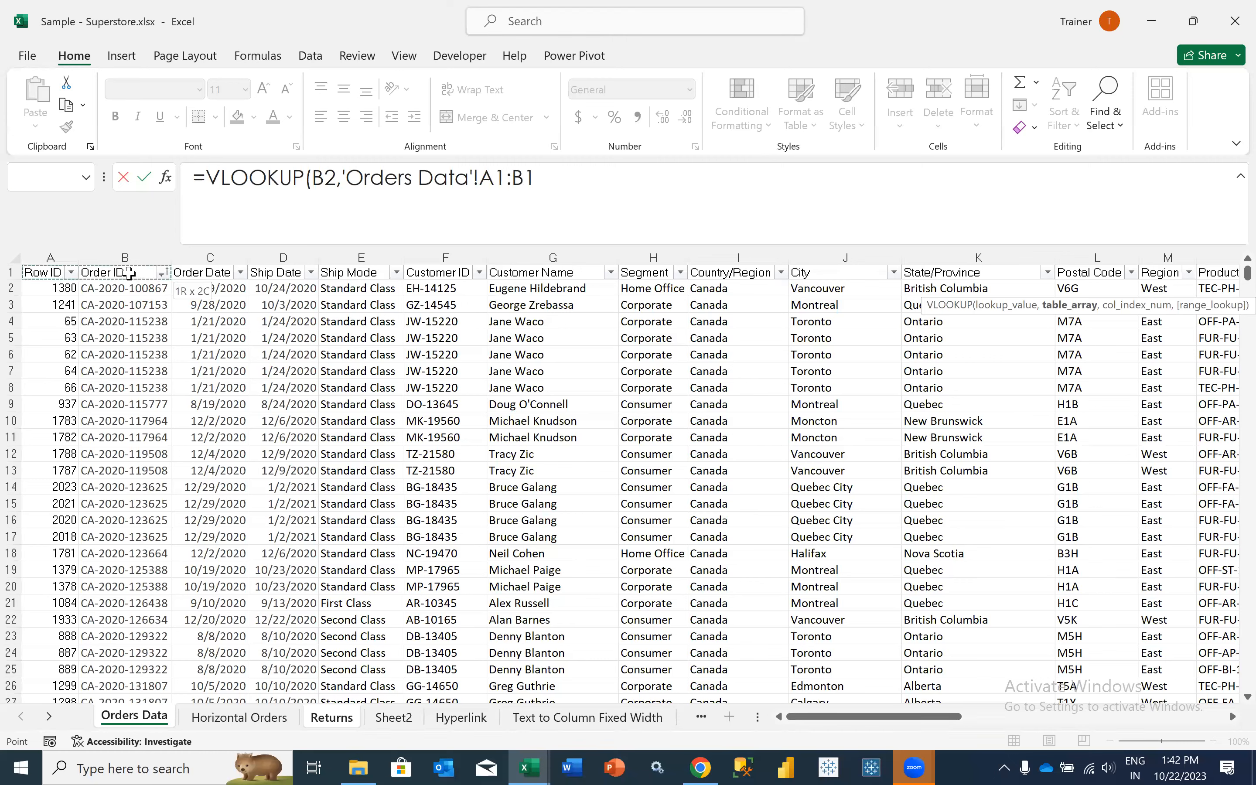
pyautogui.hotkey('shift', 'Right')
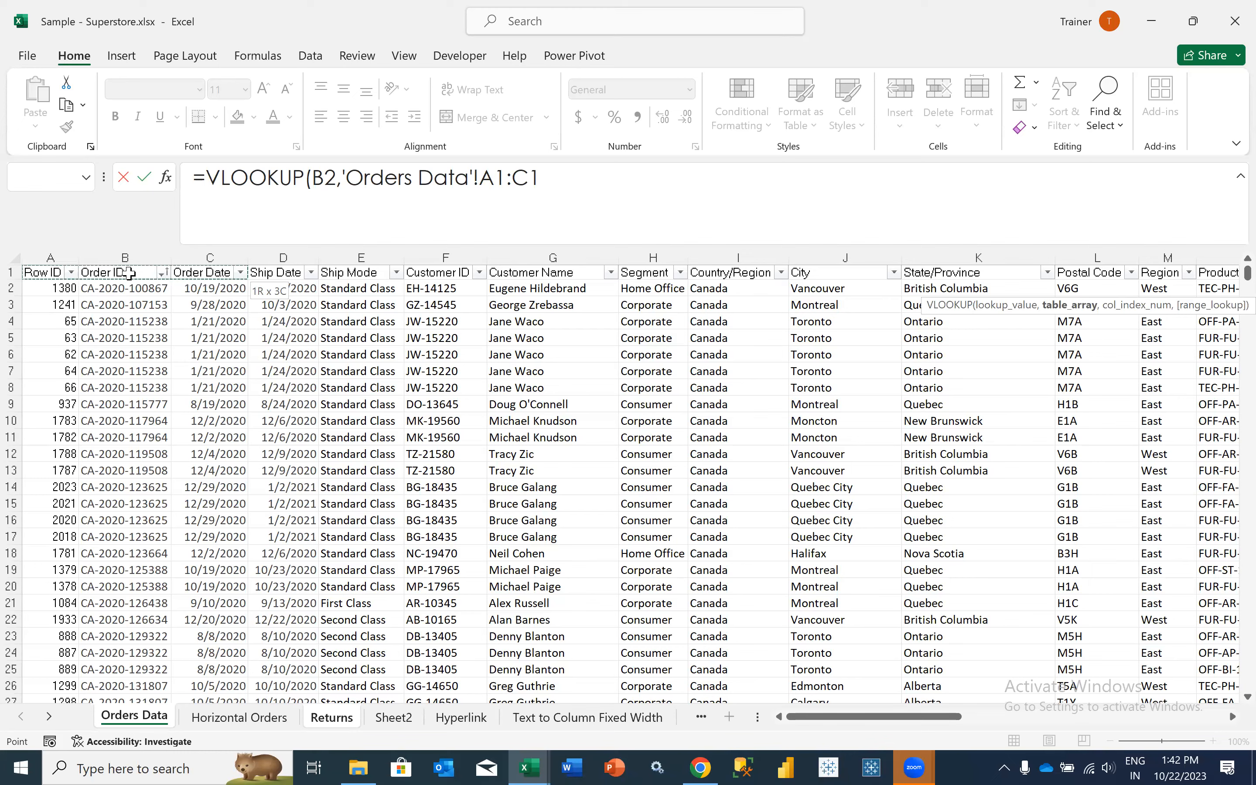
# - Try table arrays anchored at Order ID in B1, such as B1:D1, ending with Orders Data A1:B10195
pyautogui.click(129, 272)
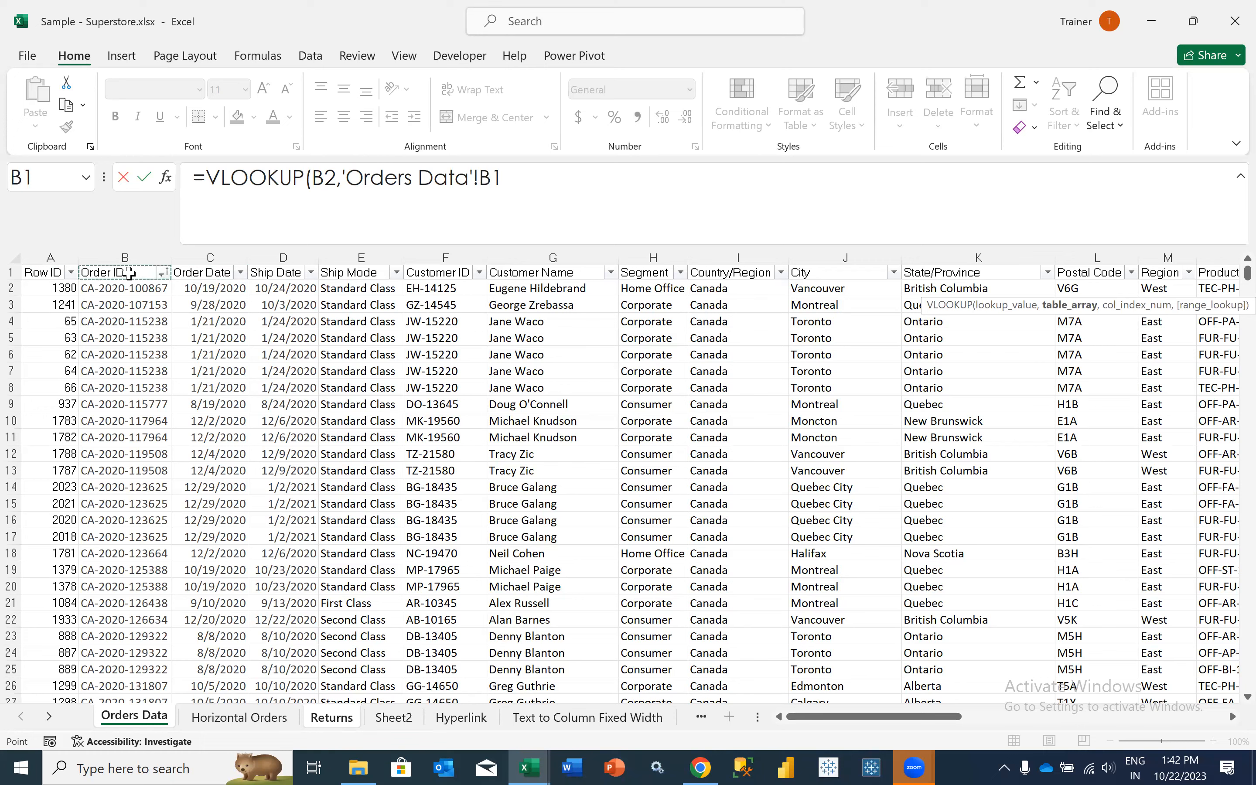
pyautogui.hotkey('shift', 'Right')
pyautogui.hotkey('shift', 'Right')
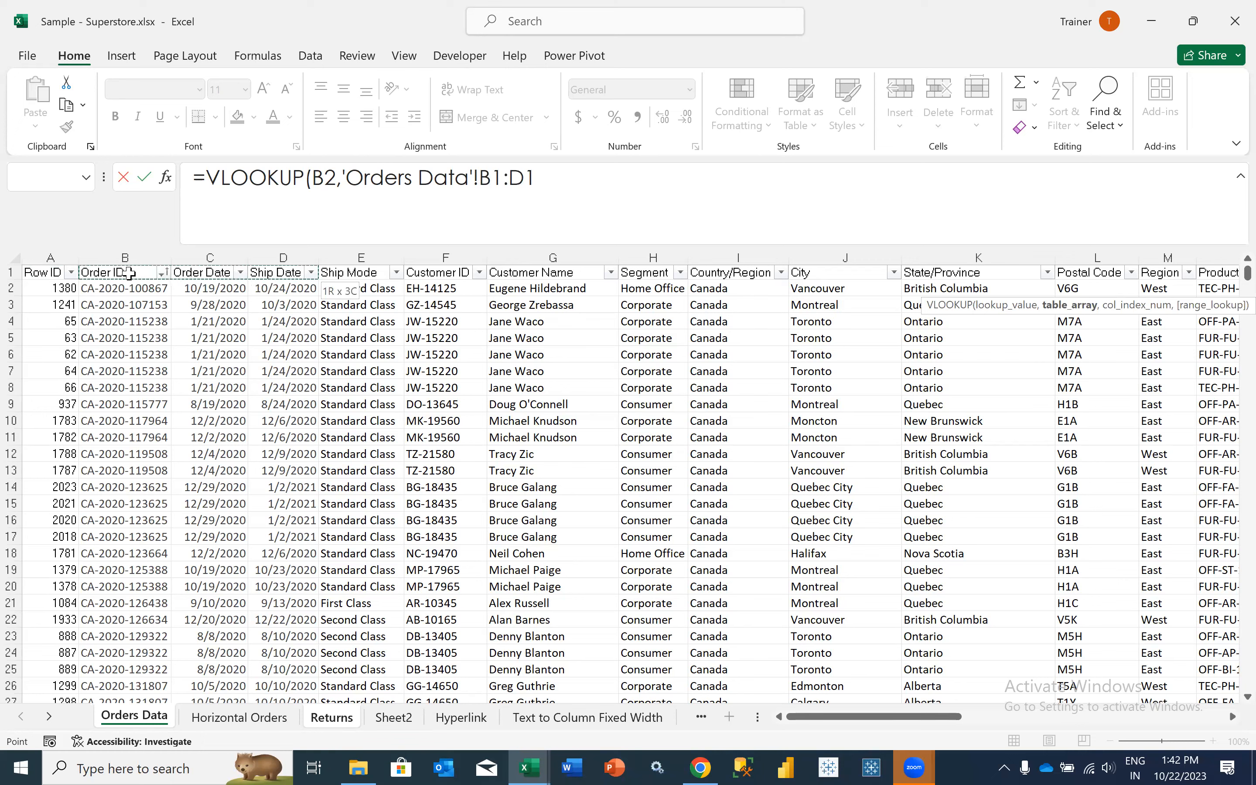
pyautogui.hotkey('shift', 'Right')
pyautogui.hotkey('shift', 'Right')
pyautogui.hotkey('shift', 'Left')
pyautogui.hotkey('shift', 'Left')
pyautogui.hotkey('shift', 'Left')
pyautogui.hotkey('shift', 'Left')
pyautogui.hotkey('shift', 'Left')
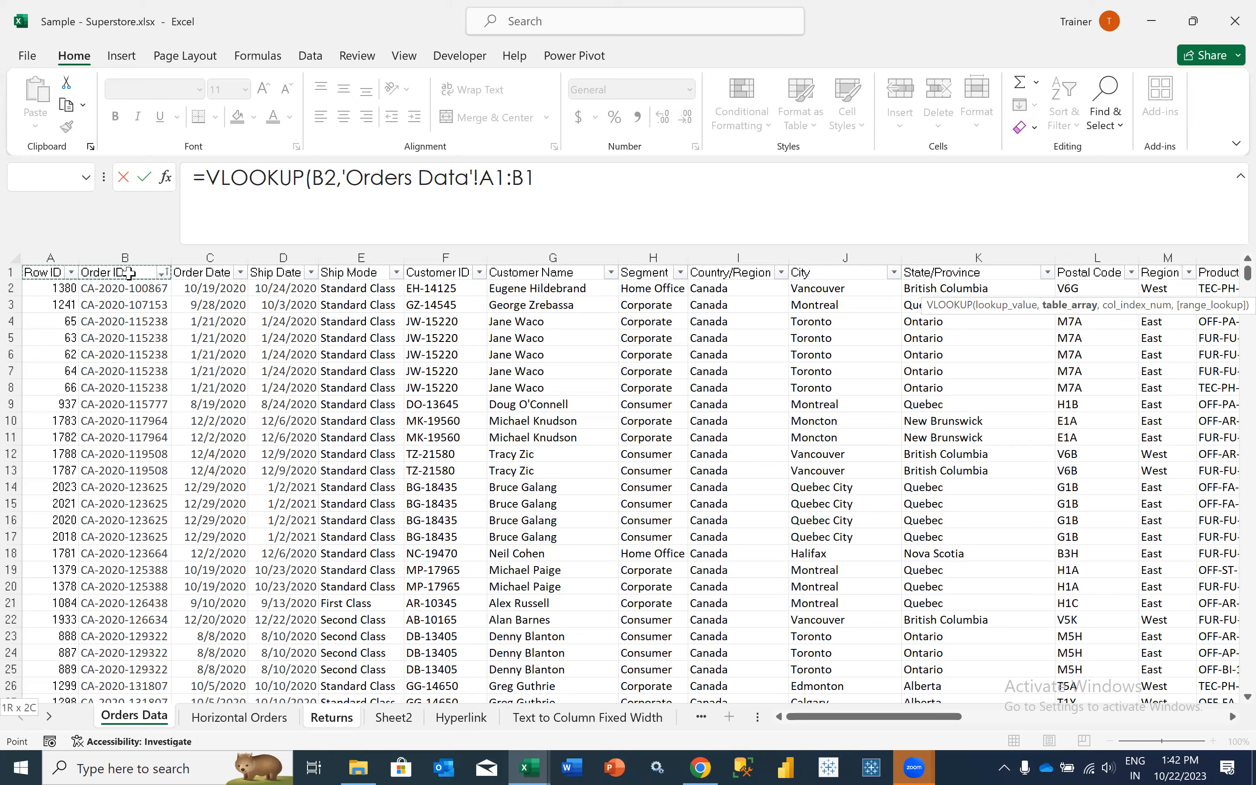
pyautogui.hotkey('ctrl', 'shift', 'Down')
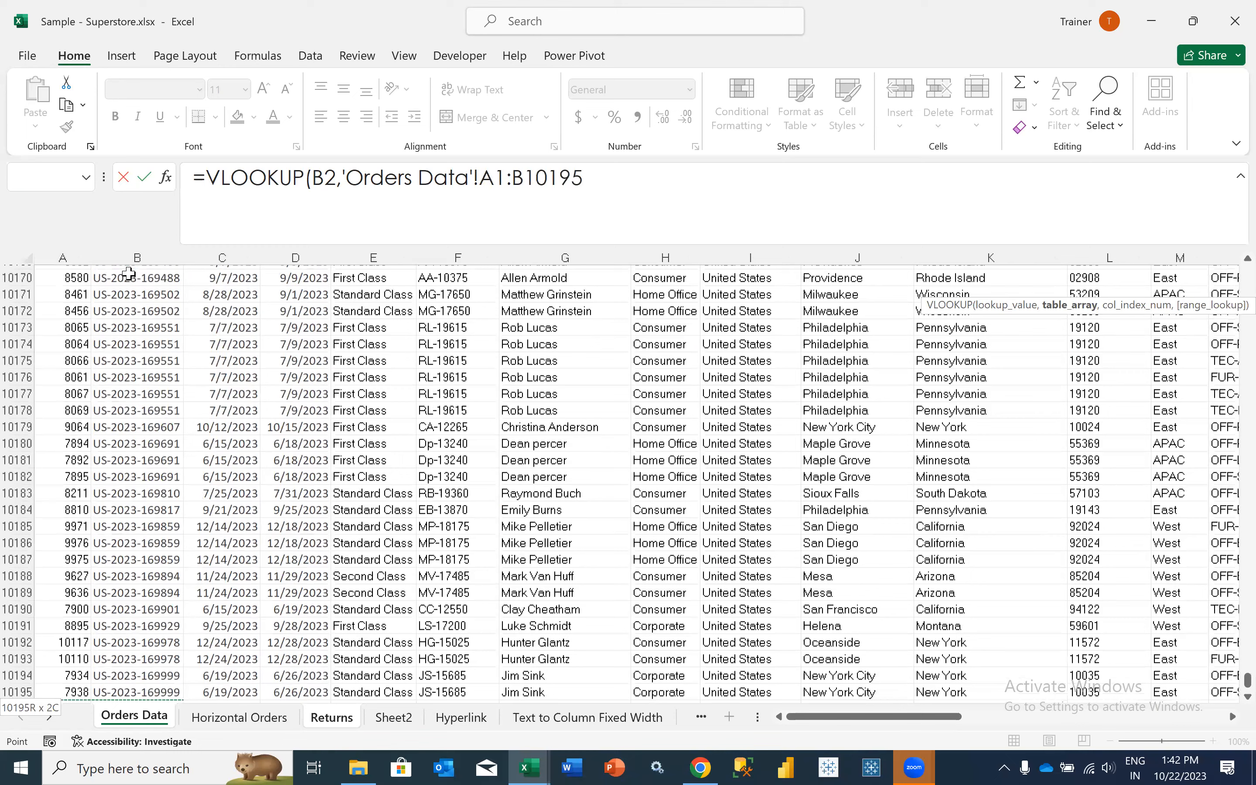
# - Try whole Orders Data columns B:D and A:I as the VLOOKUP column index, and abandon the formula
pyautogui.write(',')
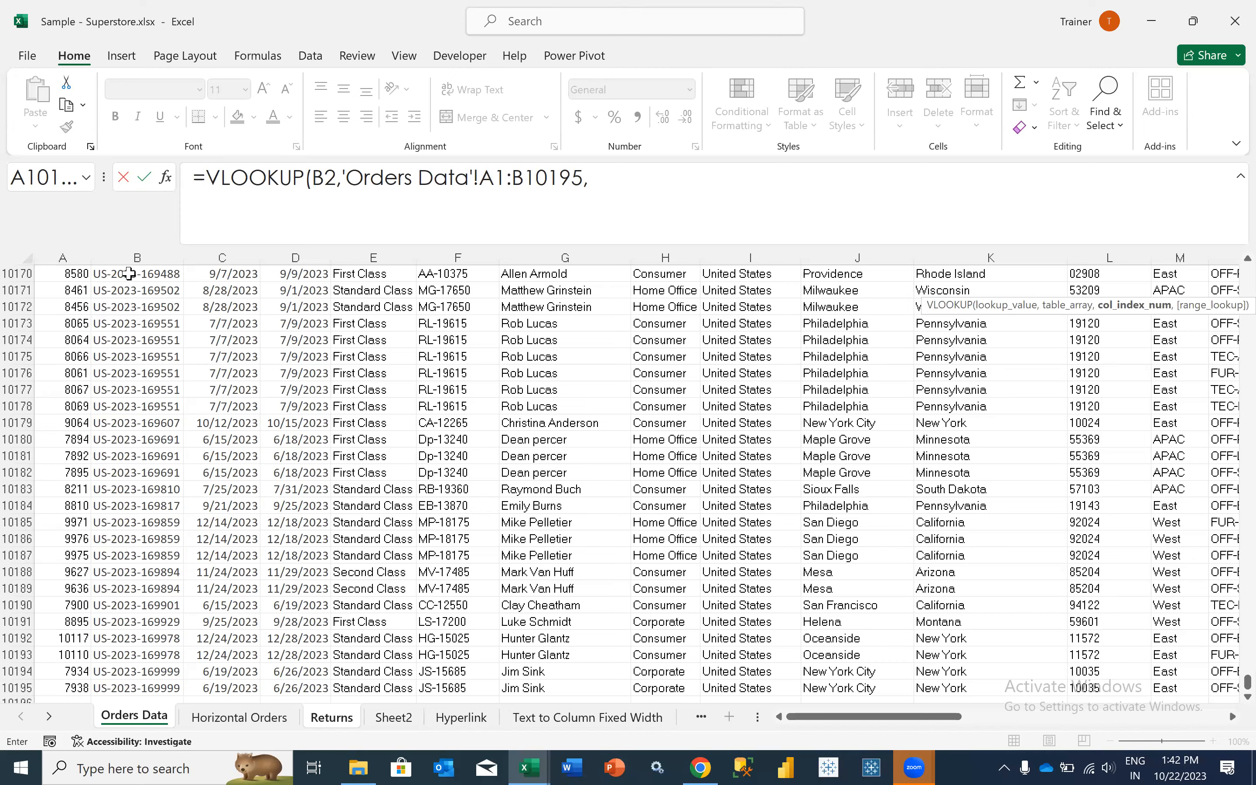
pyautogui.press('Up')
pyautogui.press('Right')
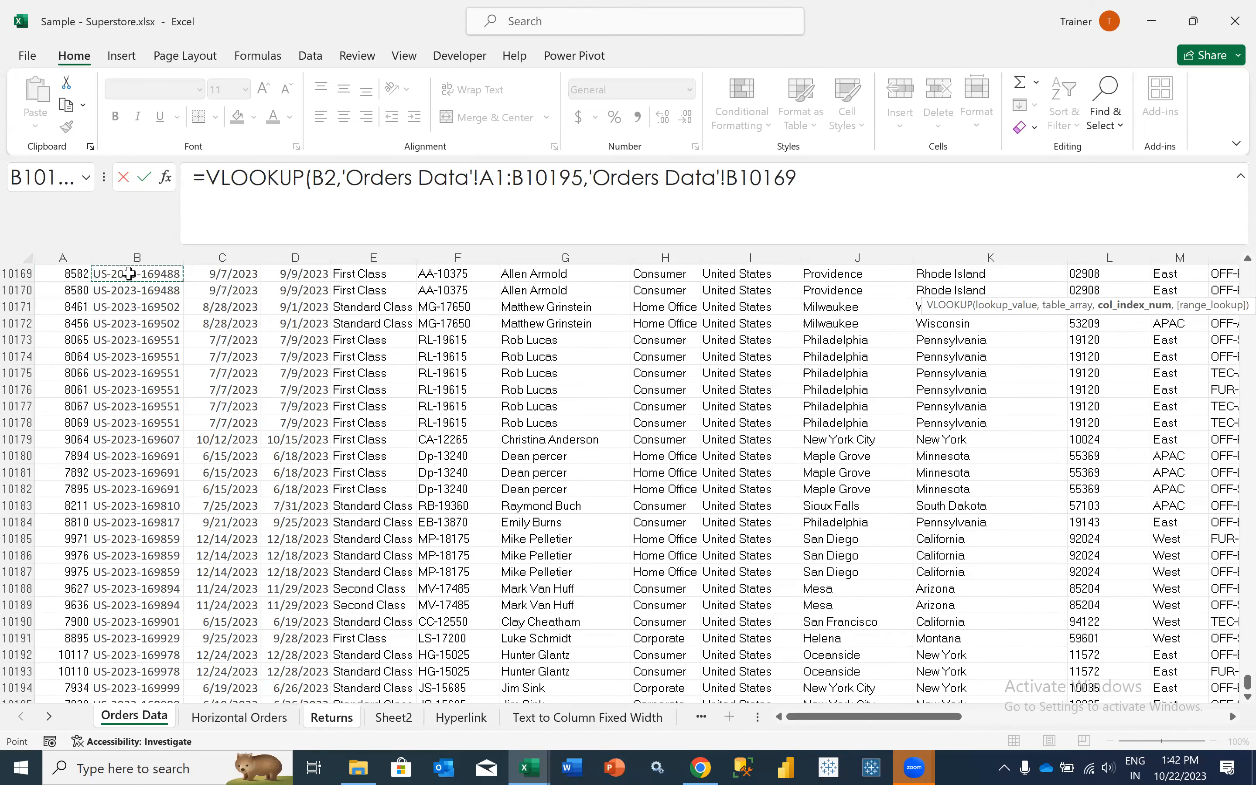
pyautogui.hotkey('ctrl', 'shift', 'Up')
pyautogui.click(115, 254)
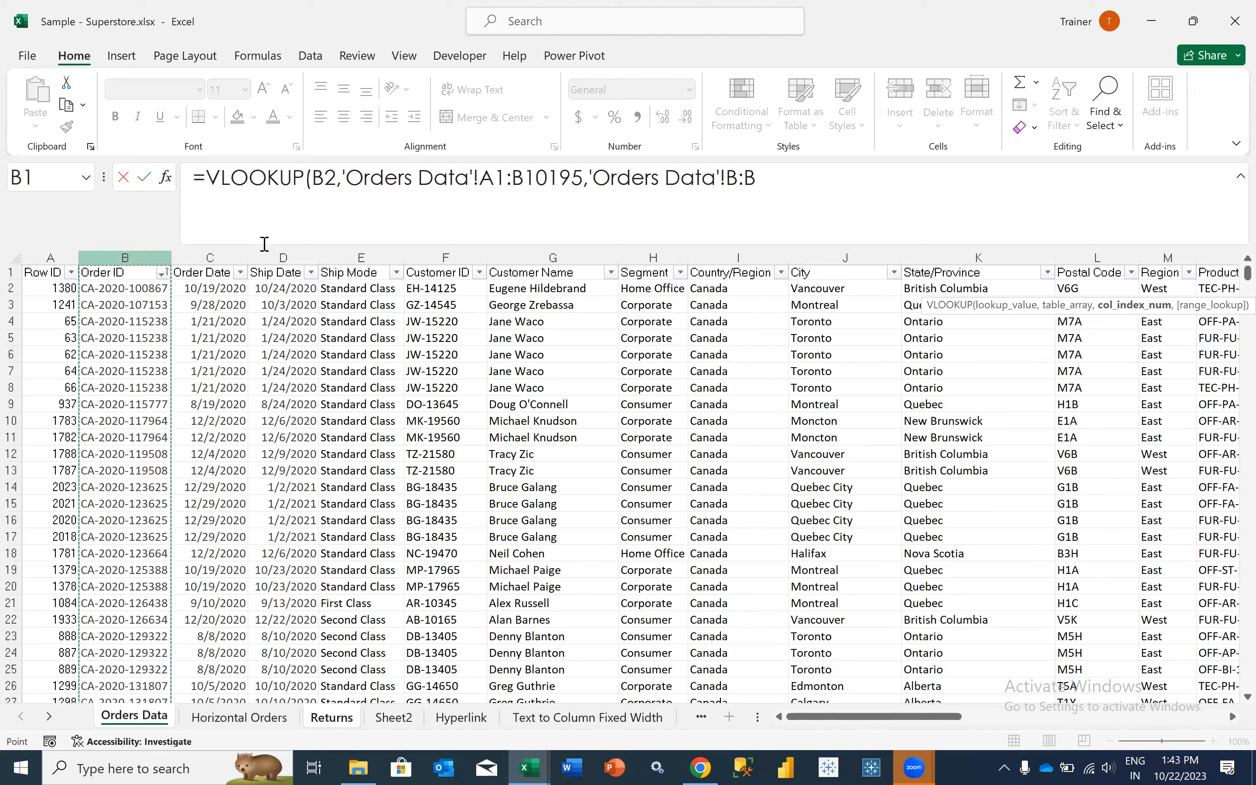
pyautogui.hotkey('shift', 'Right')
pyautogui.hotkey('shift', 'Right')
pyautogui.hotkey('shift', 'Right')
pyautogui.hotkey('shift', 'Right')
pyautogui.hotkey('shift', 'Right')
pyautogui.hotkey('shift', 'Right')
pyautogui.hotkey('shift', 'Right')
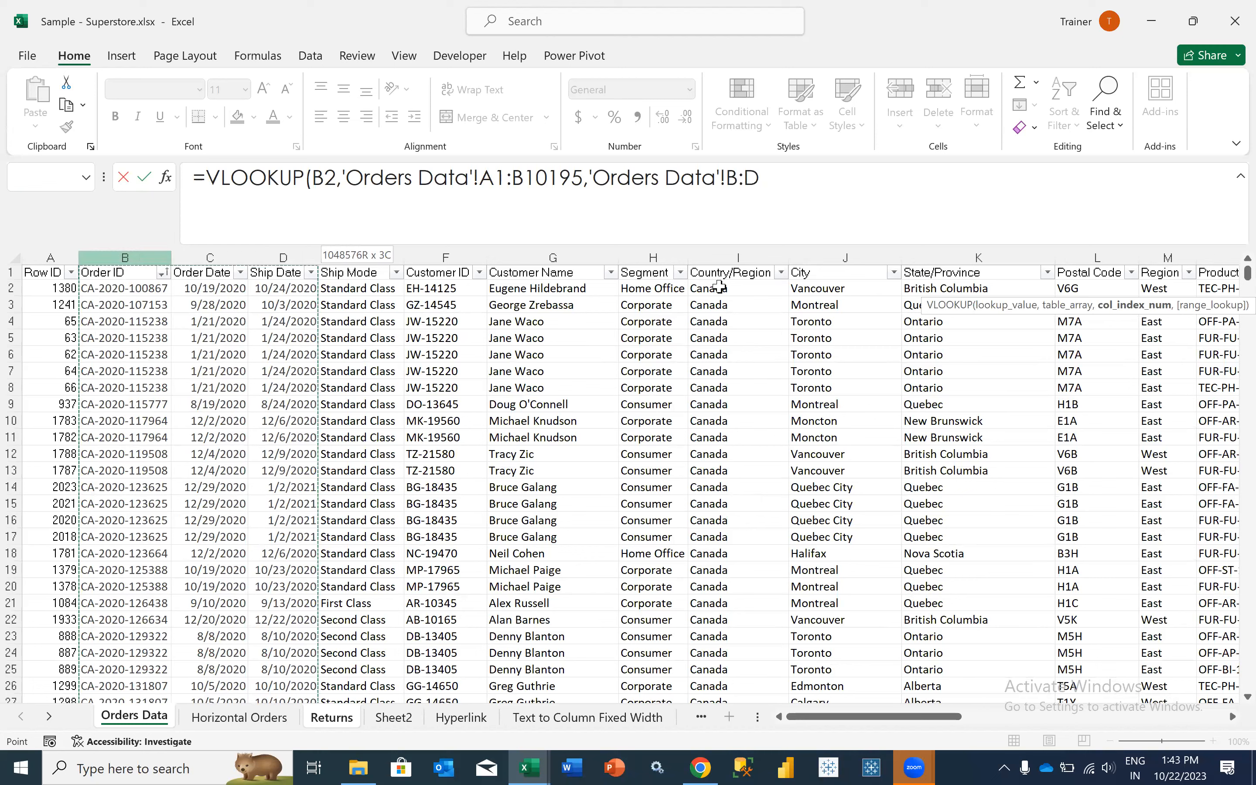
pyautogui.moveTo(51, 256); pyautogui.dragTo(363, 257)
pyautogui.moveTo(614, 281); pyautogui.dragTo(728, 272)
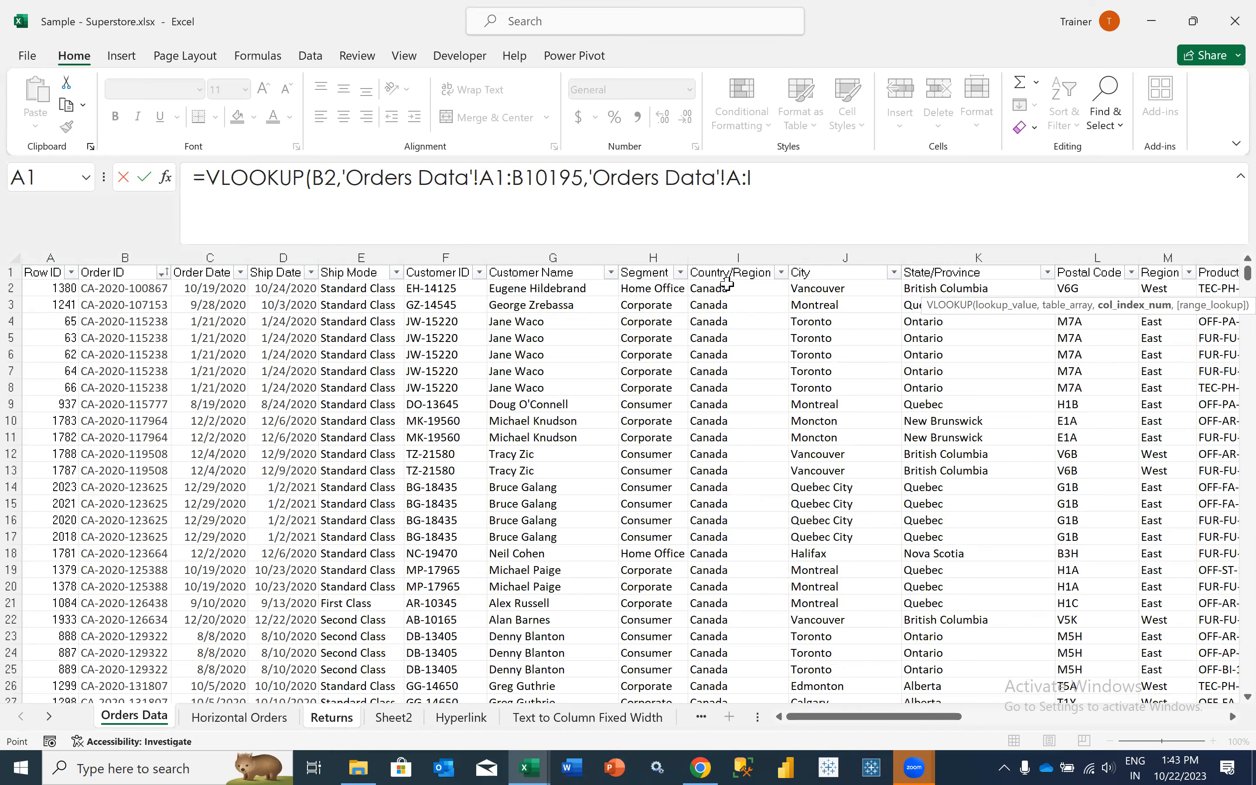
pyautogui.press('Return')
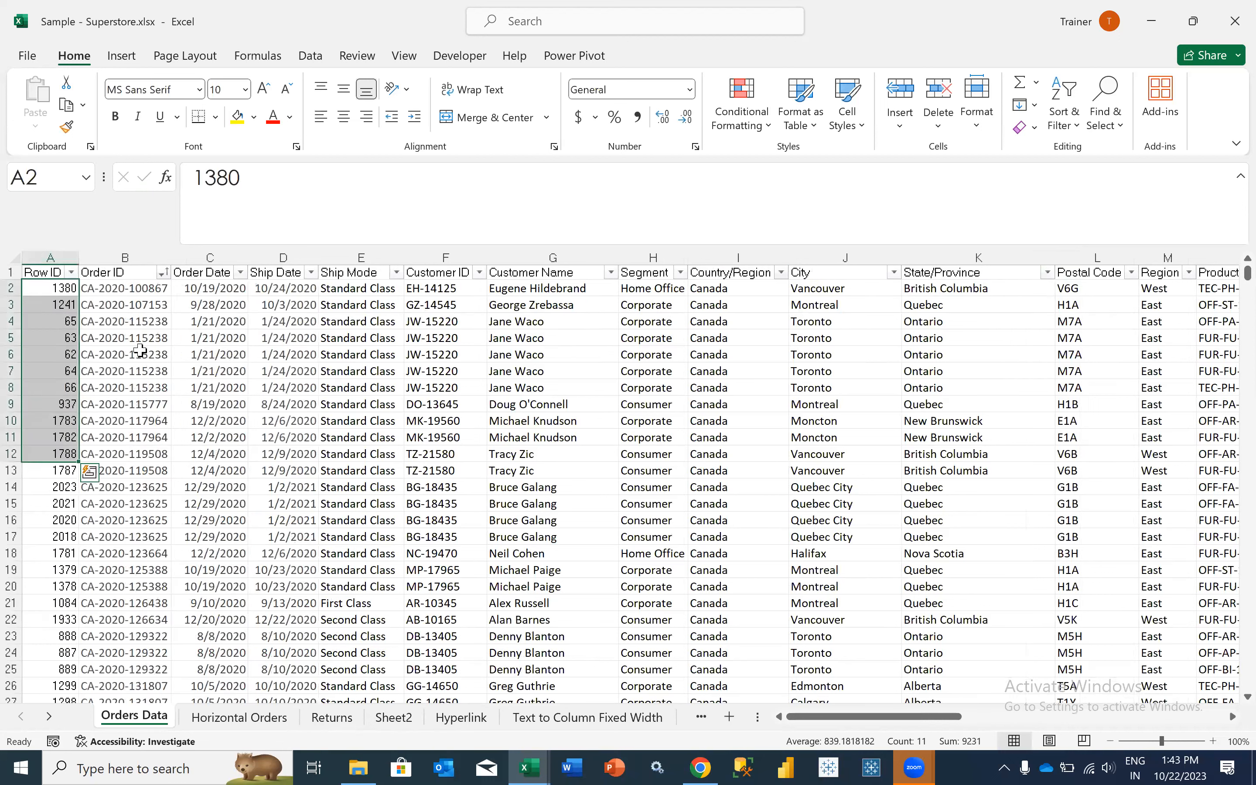
# - Compare the Order ID in B2 of Orders Data with the one in B2 of Returns
pyautogui.click(118, 289)
pyautogui.hotkey('ctrl', 'pagedown')
pyautogui.hotkey('ctrl', 'pagedown')
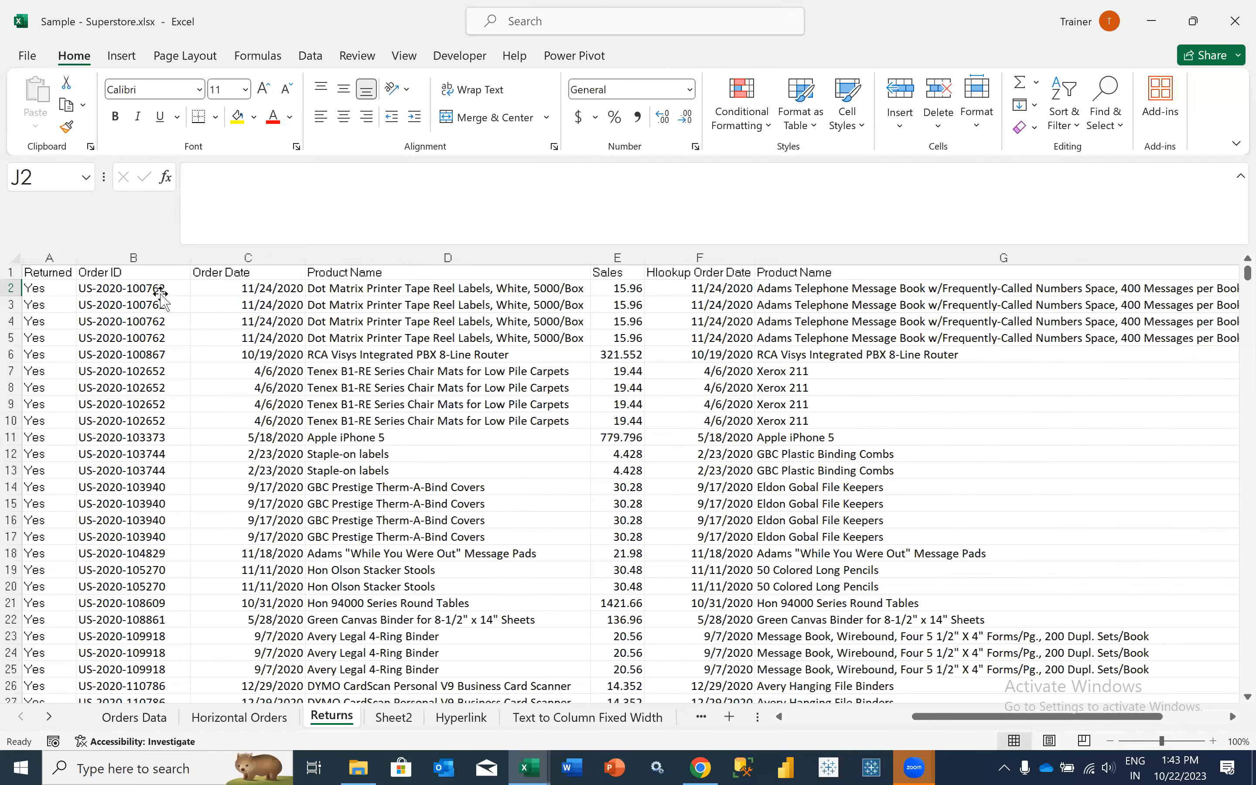
pyautogui.click(161, 293)
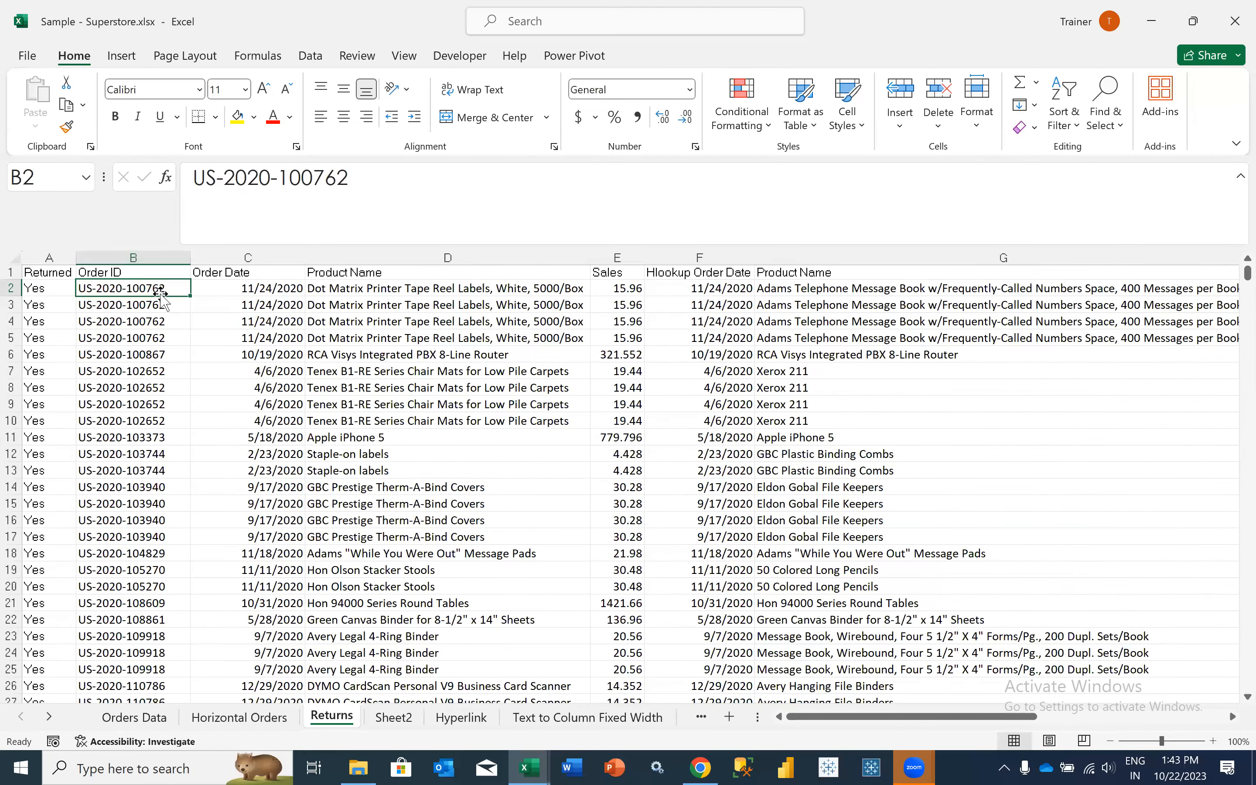
pyautogui.click(125, 719)
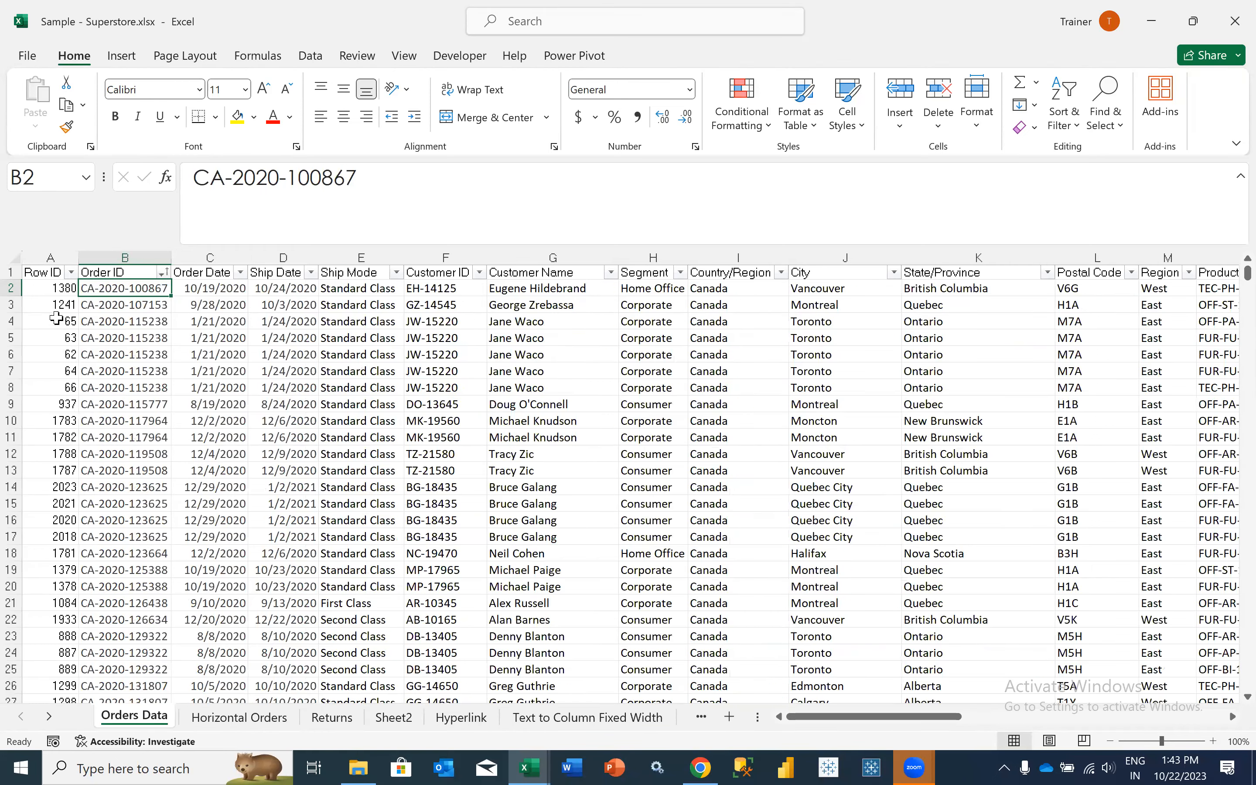
# - Try inserting a copy of the Row ID column before Order Date in Orders Data, and remove the inserted column
pyautogui.click(49, 257)
pyautogui.hotkey('ctrl', 'c')
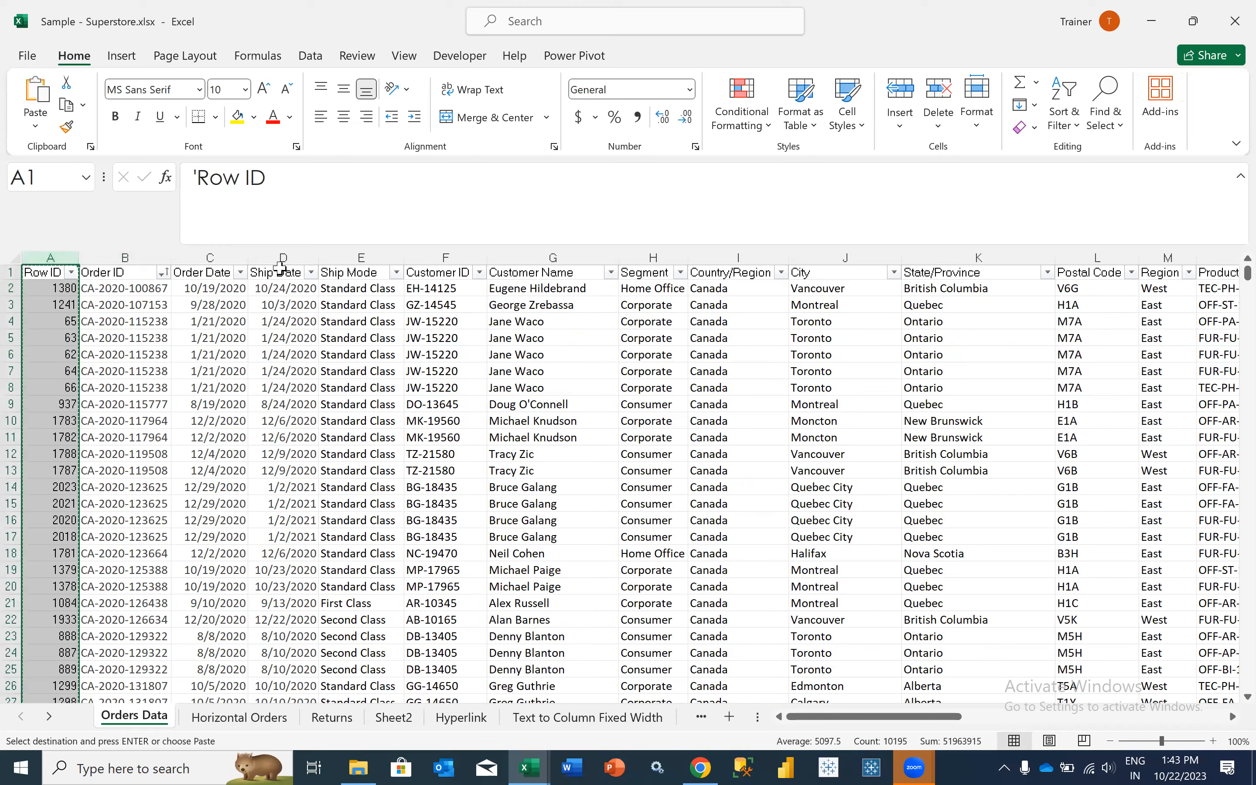
pyautogui.click(230, 256)
pyautogui.rightClick(233, 261)
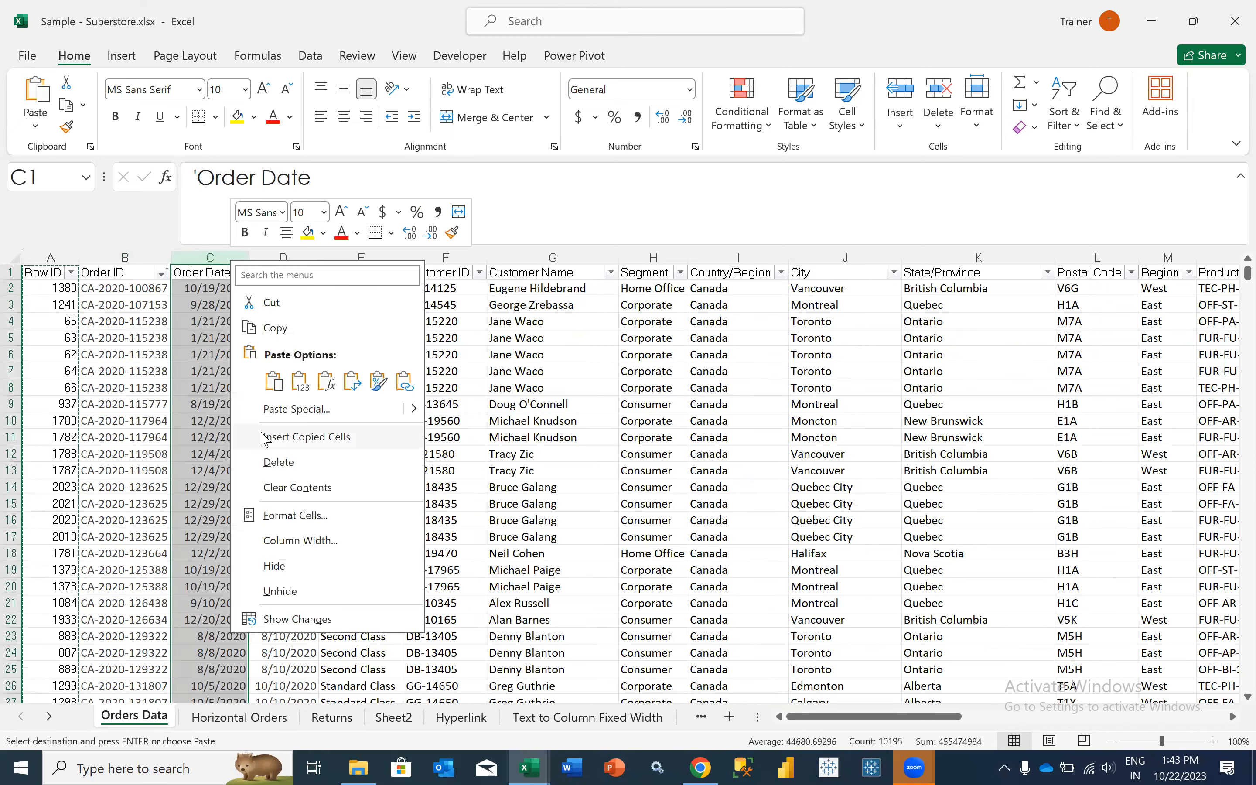
pyautogui.click(265, 434)
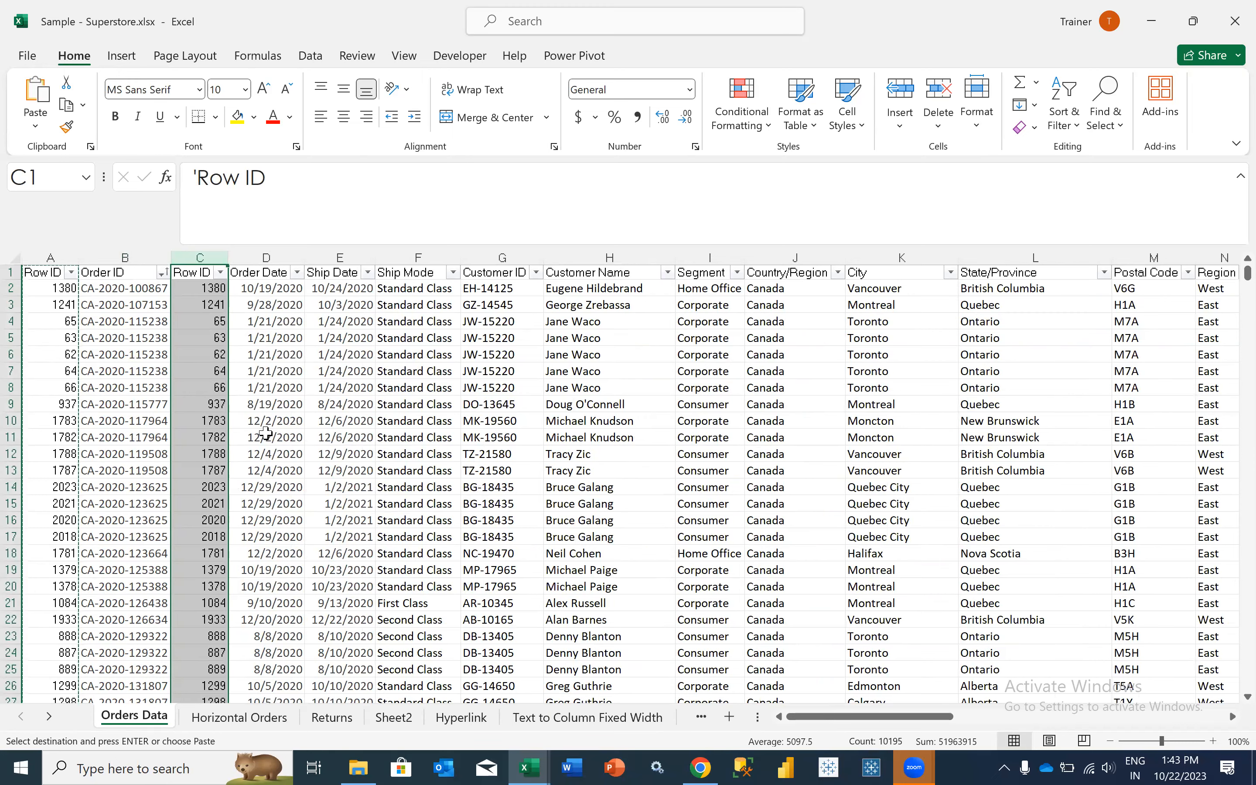
pyautogui.hotkey('ctrl', '-')
# - Insert a copy of the Row ID column between Order ID and Order Date in Orders Data
pyautogui.click(52, 257)
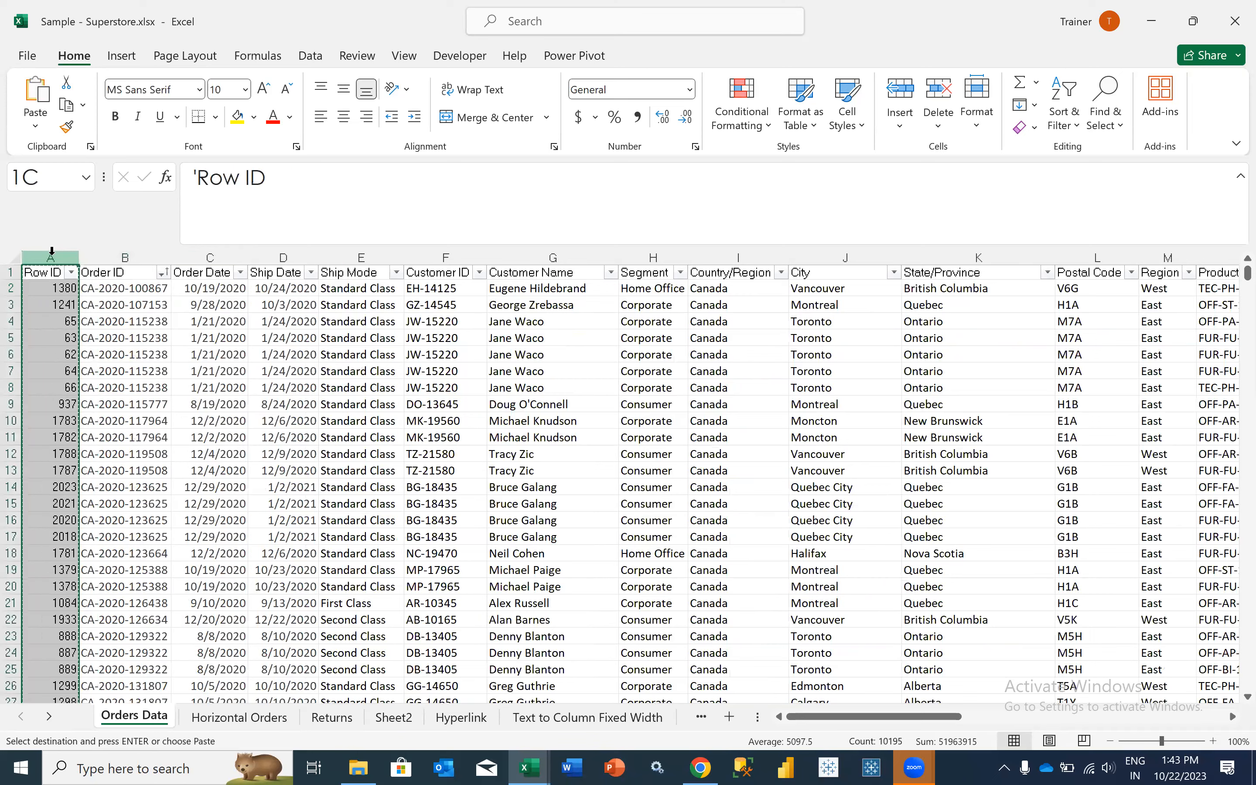
pyautogui.click(183, 256)
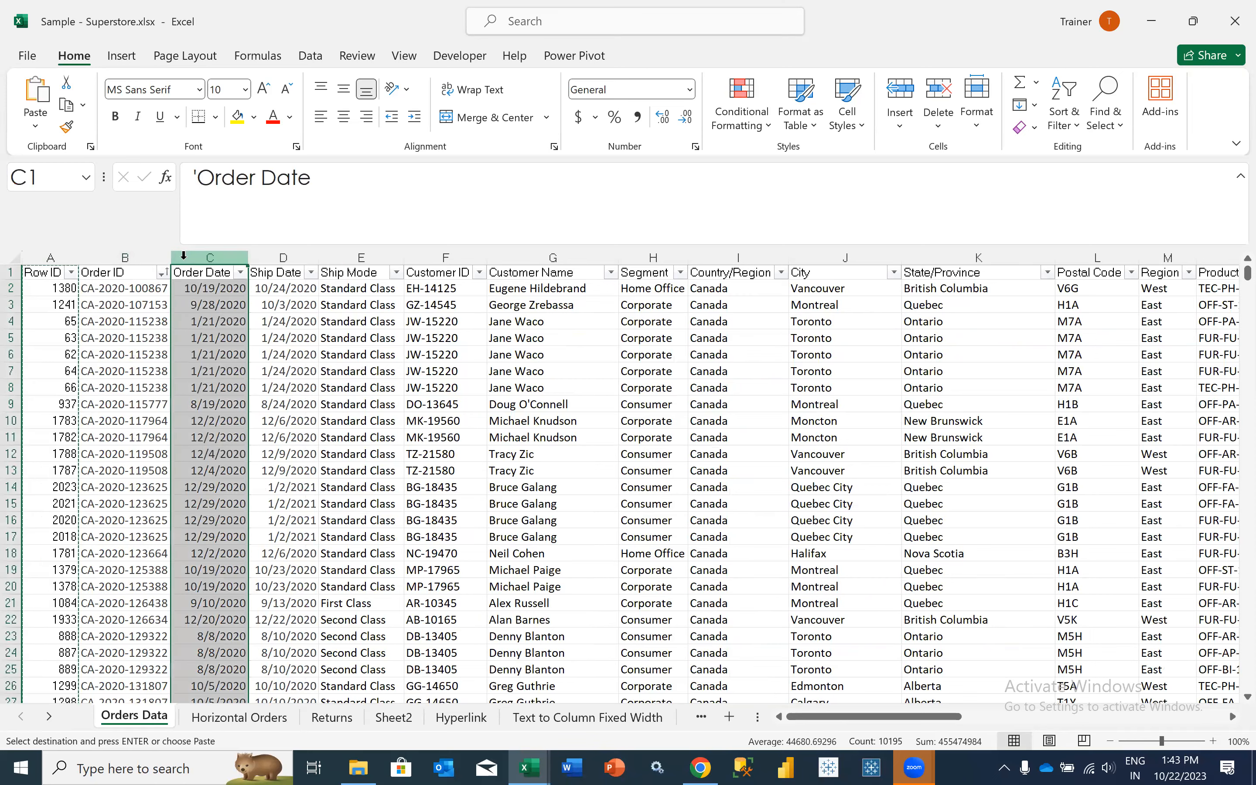
pyautogui.rightClick(184, 267)
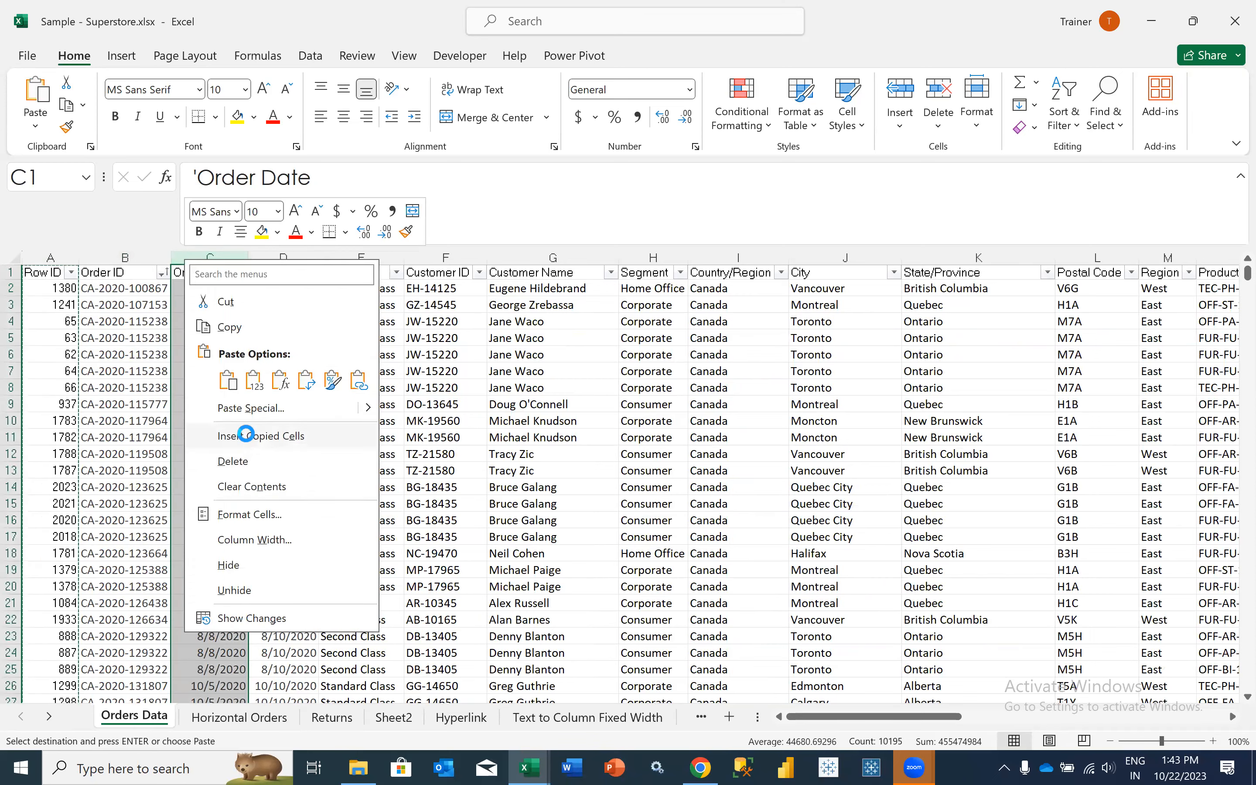
pyautogui.click(247, 436)
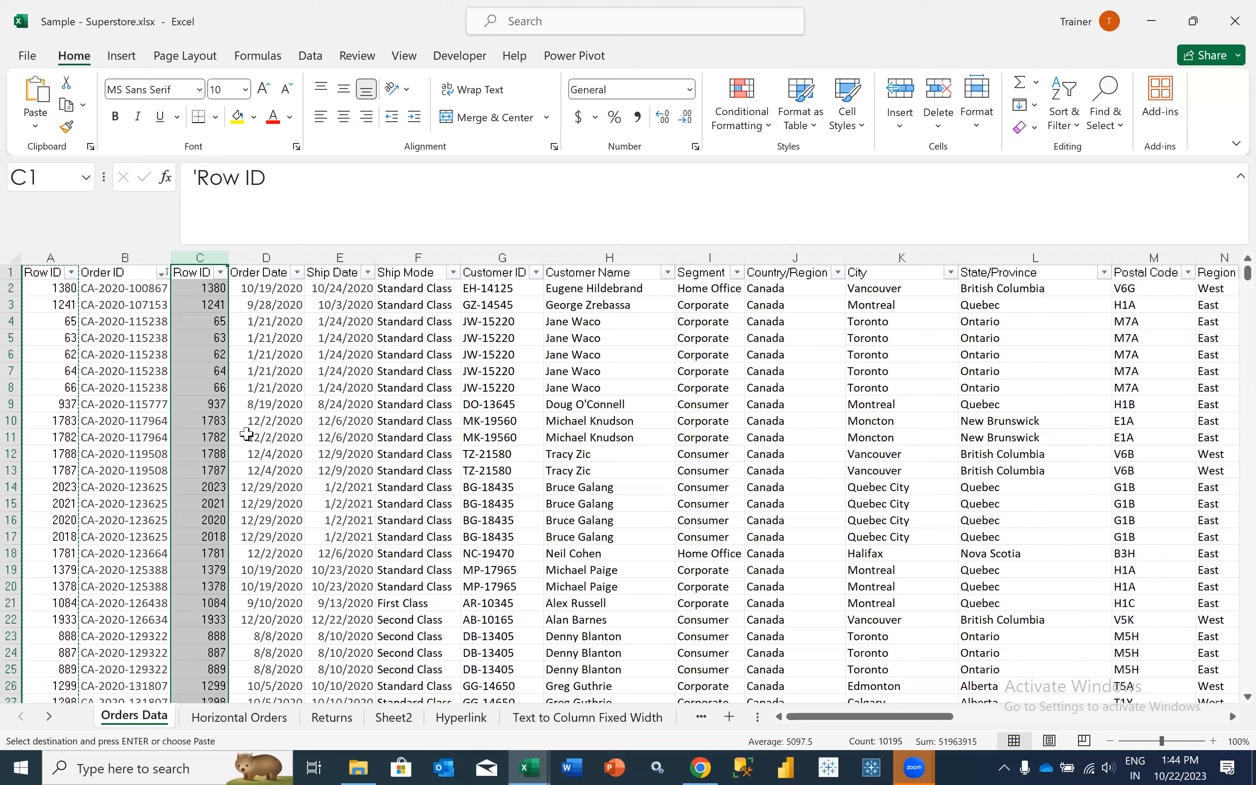
# - Turn off the filters on the Orders Data header row, and select the original Row ID column A
pyautogui.click(137, 271)
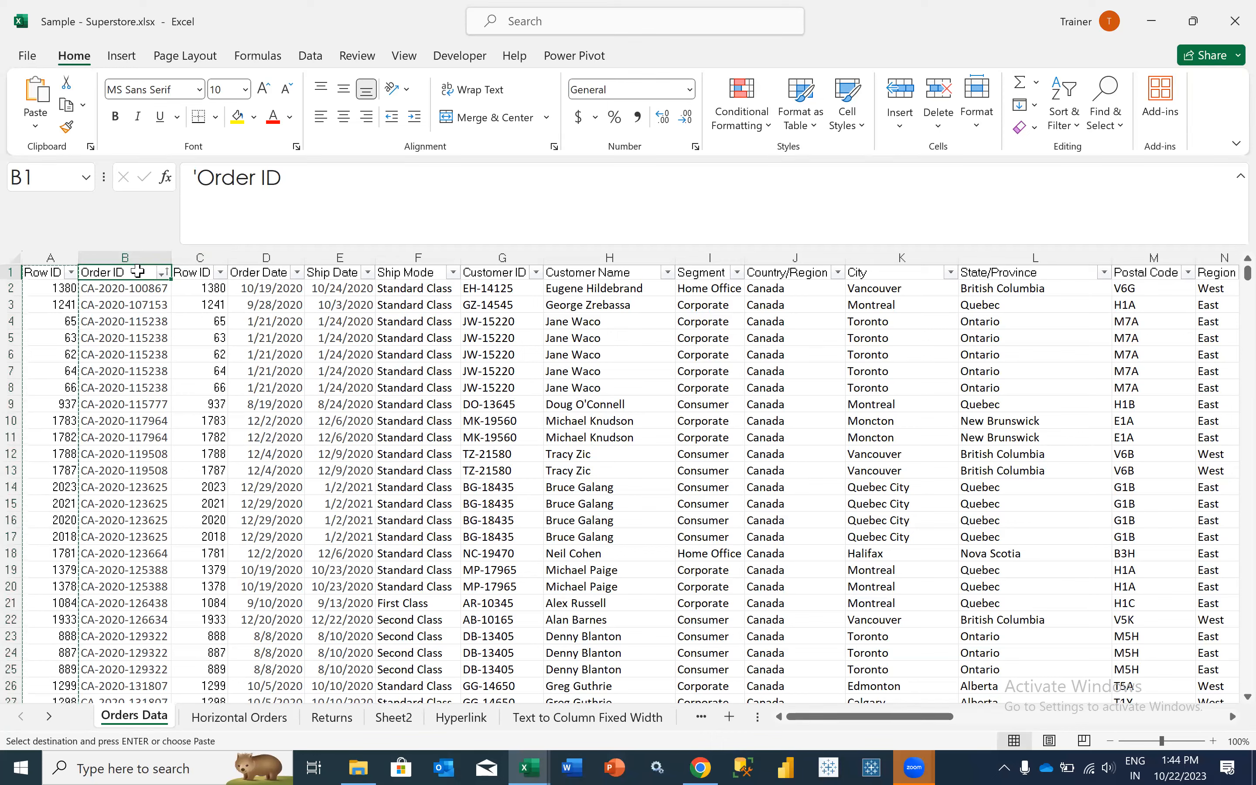
pyautogui.hotkey('alt', 'd')
pyautogui.press('f')
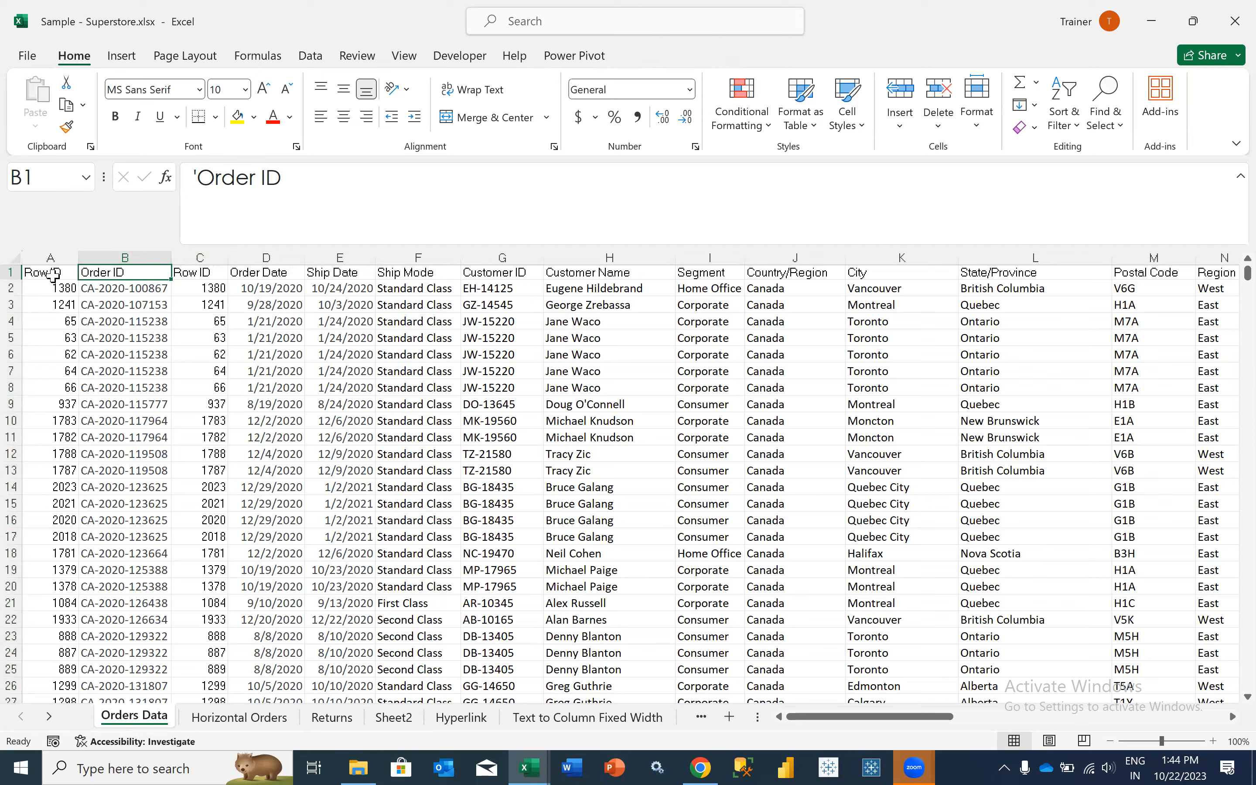
pyautogui.click(54, 256)
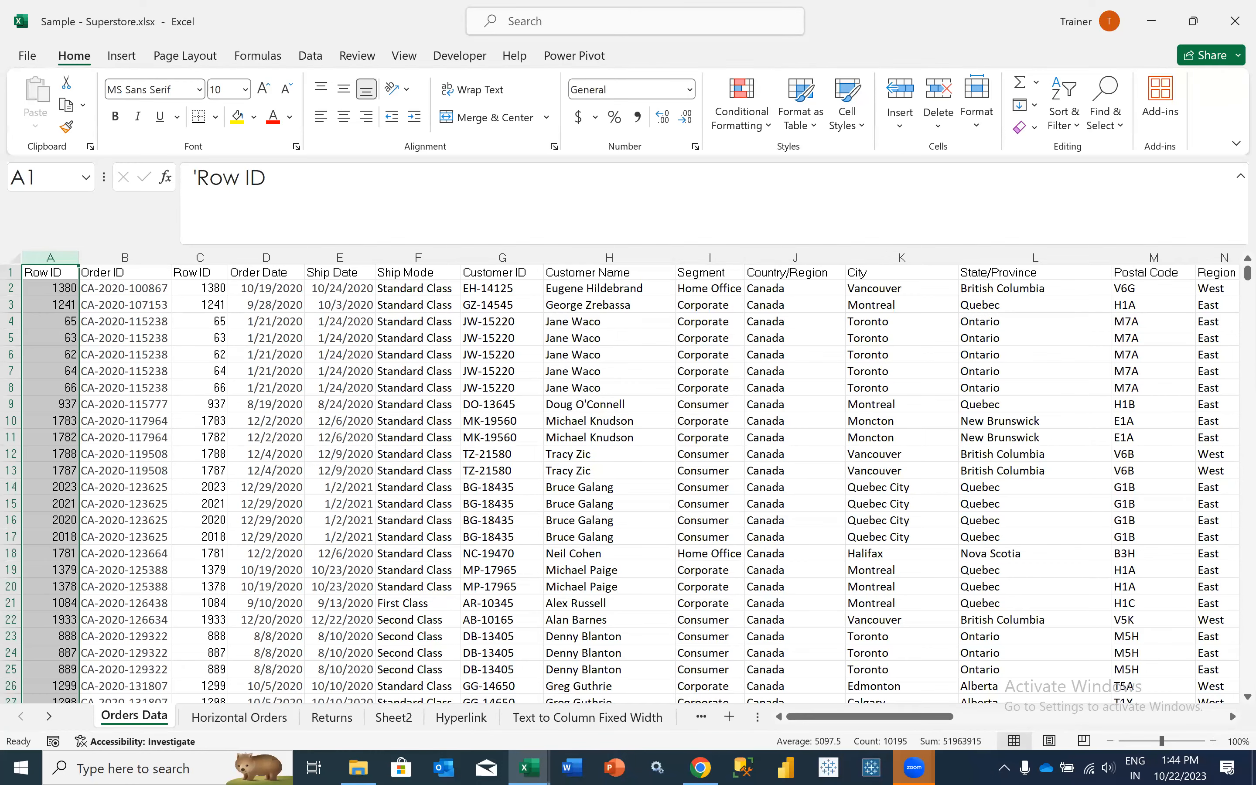
# - Switch to Task Manager and compare the computer's CPU and Memory performance graphs
pyautogui.rightClick(964, 768)
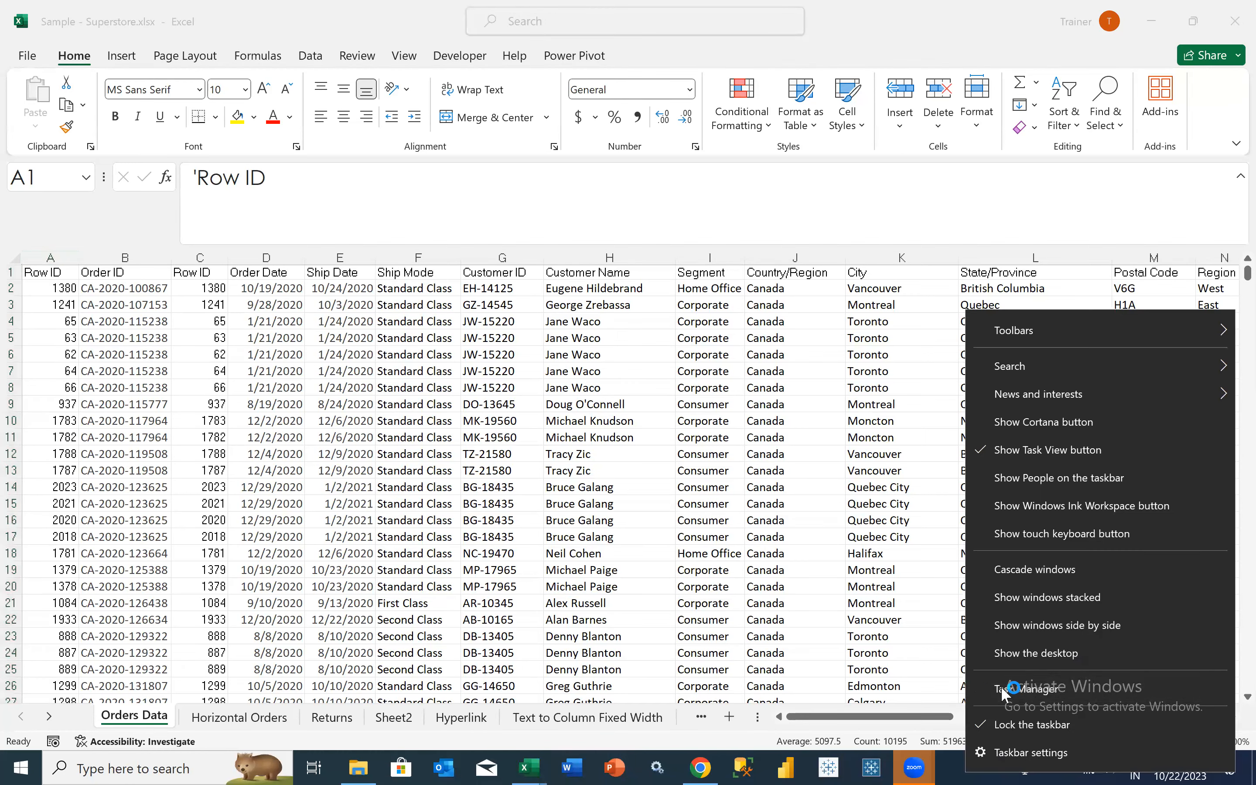
pyautogui.click(1005, 693)
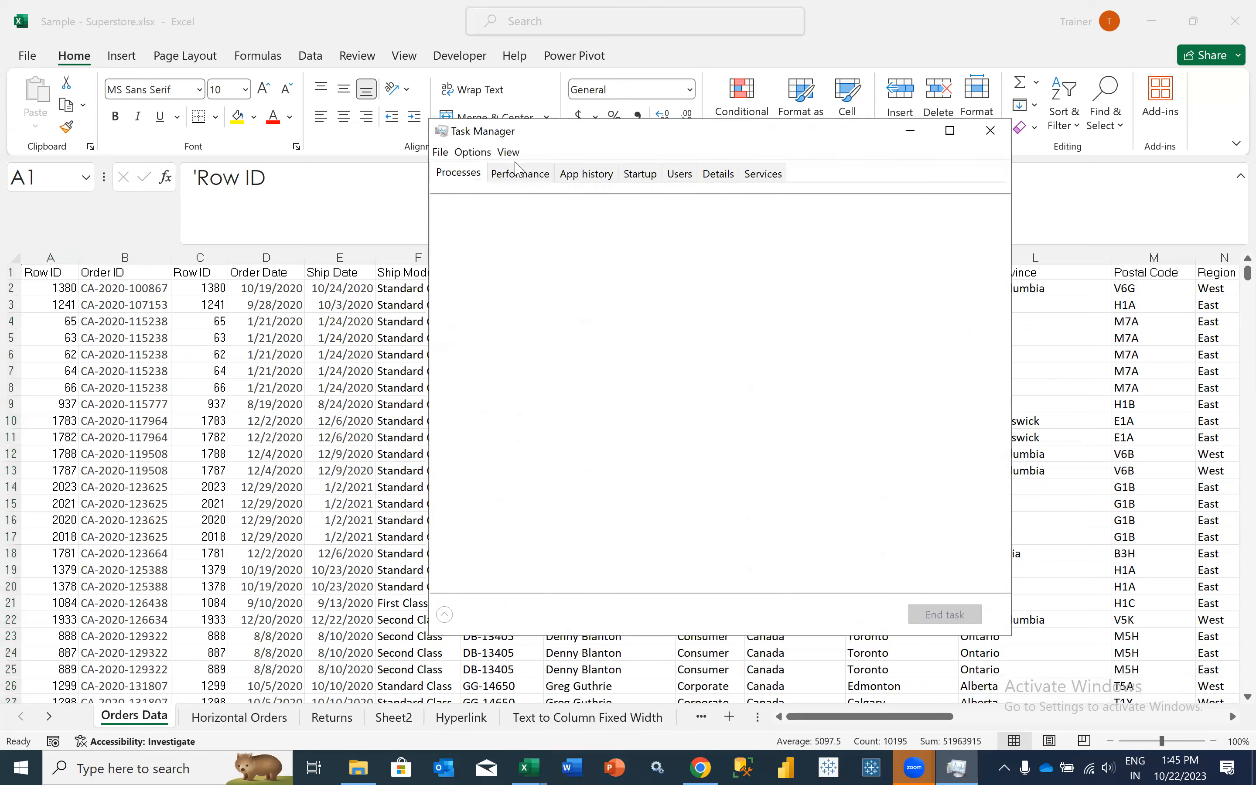
pyautogui.click(519, 177)
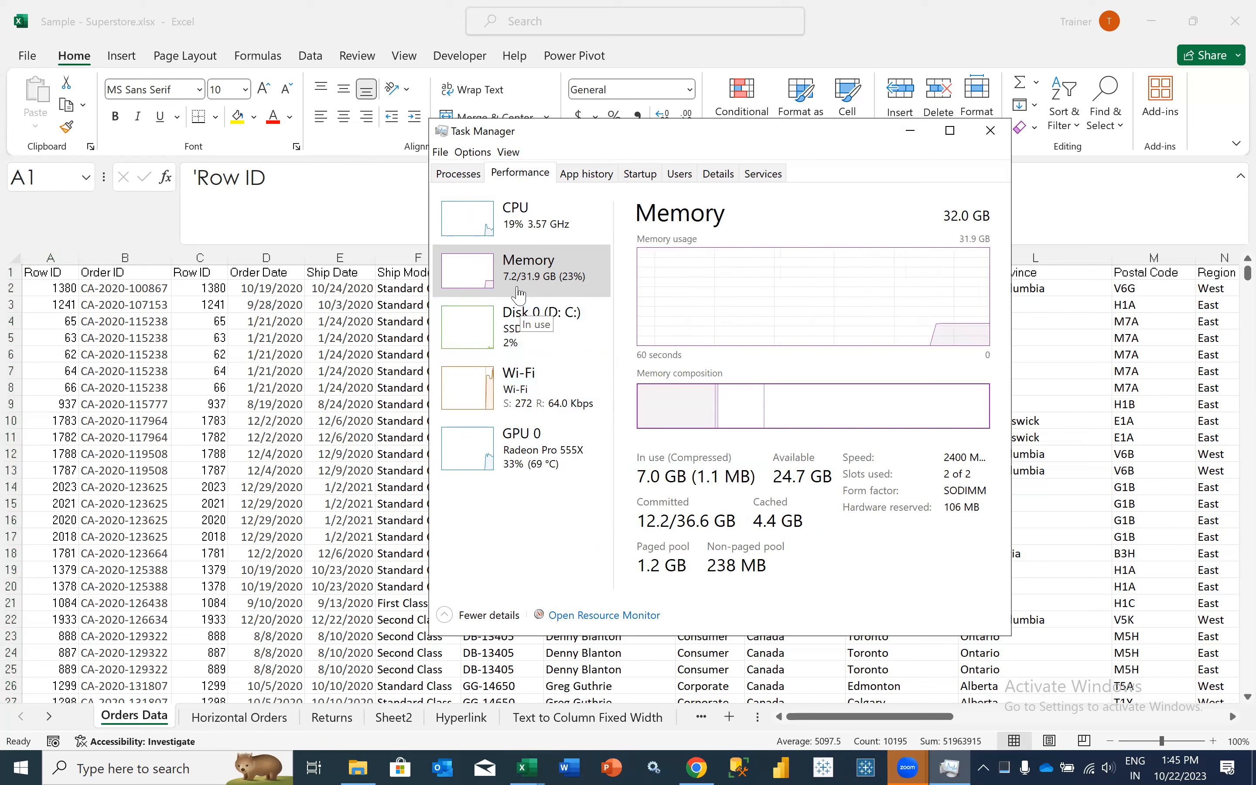
pyautogui.click(496, 223)
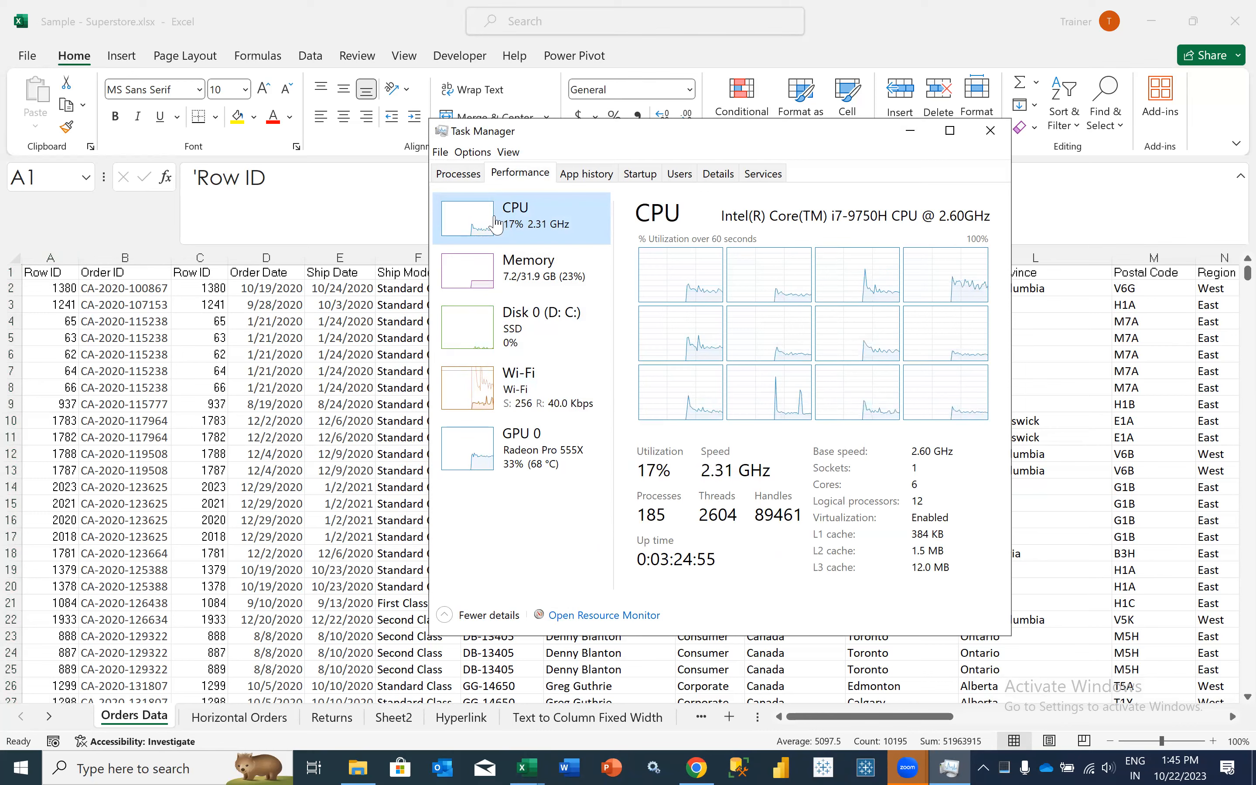
pyautogui.click(501, 265)
pyautogui.click(524, 223)
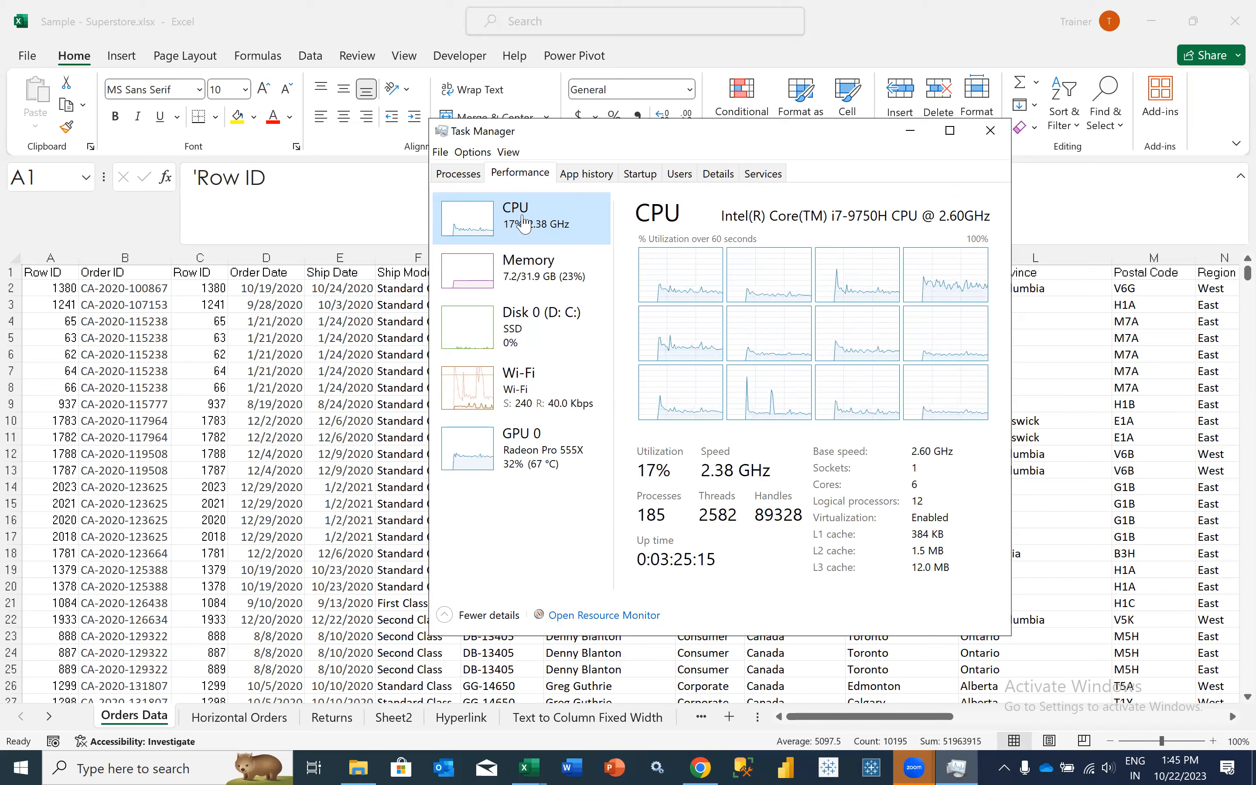
pyautogui.click(515, 274)
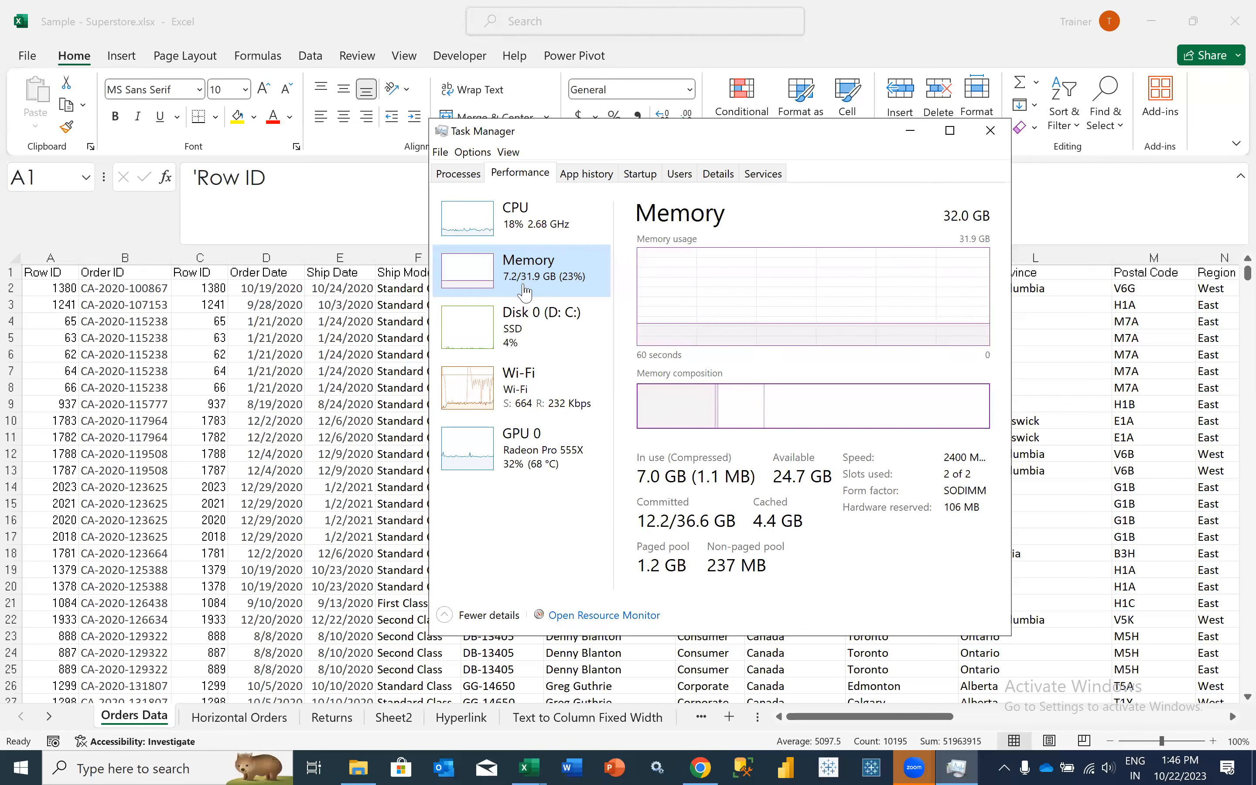
pyautogui.click(490, 235)
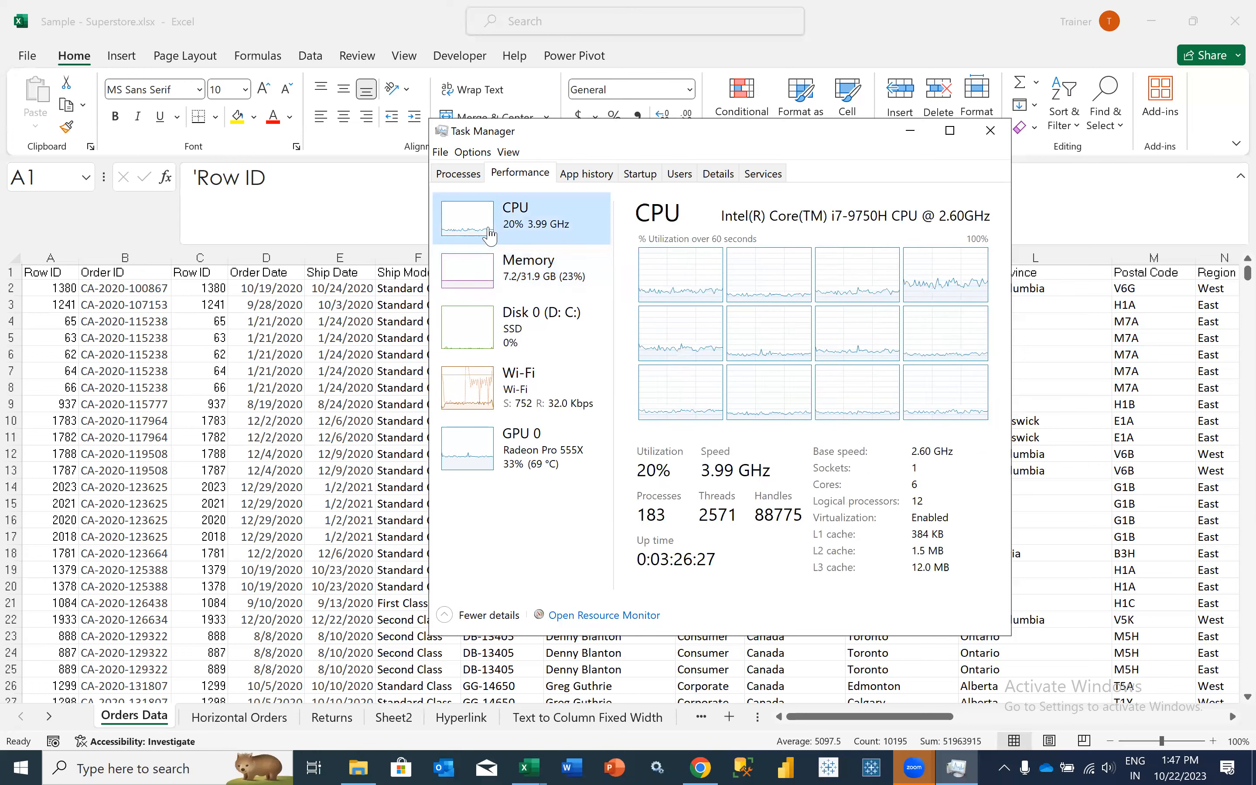
pyautogui.click(470, 262)
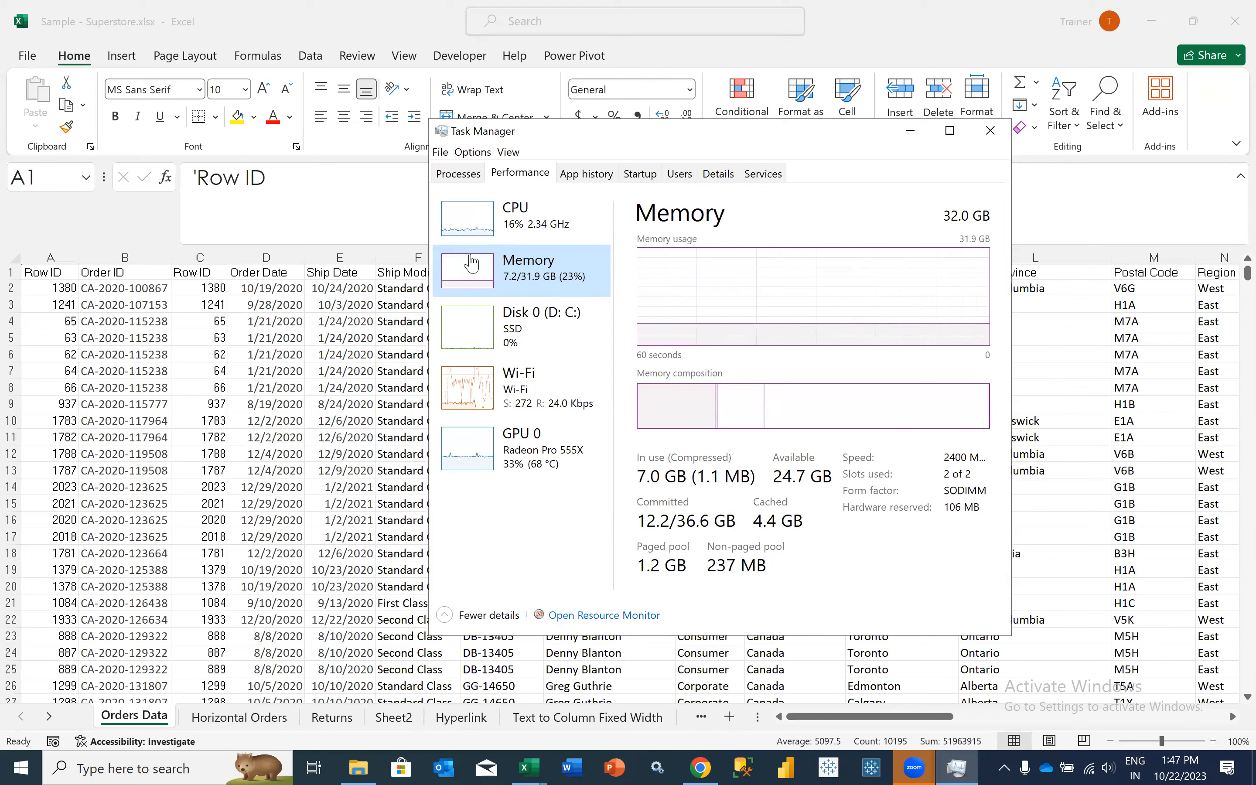
pyautogui.click(522, 212)
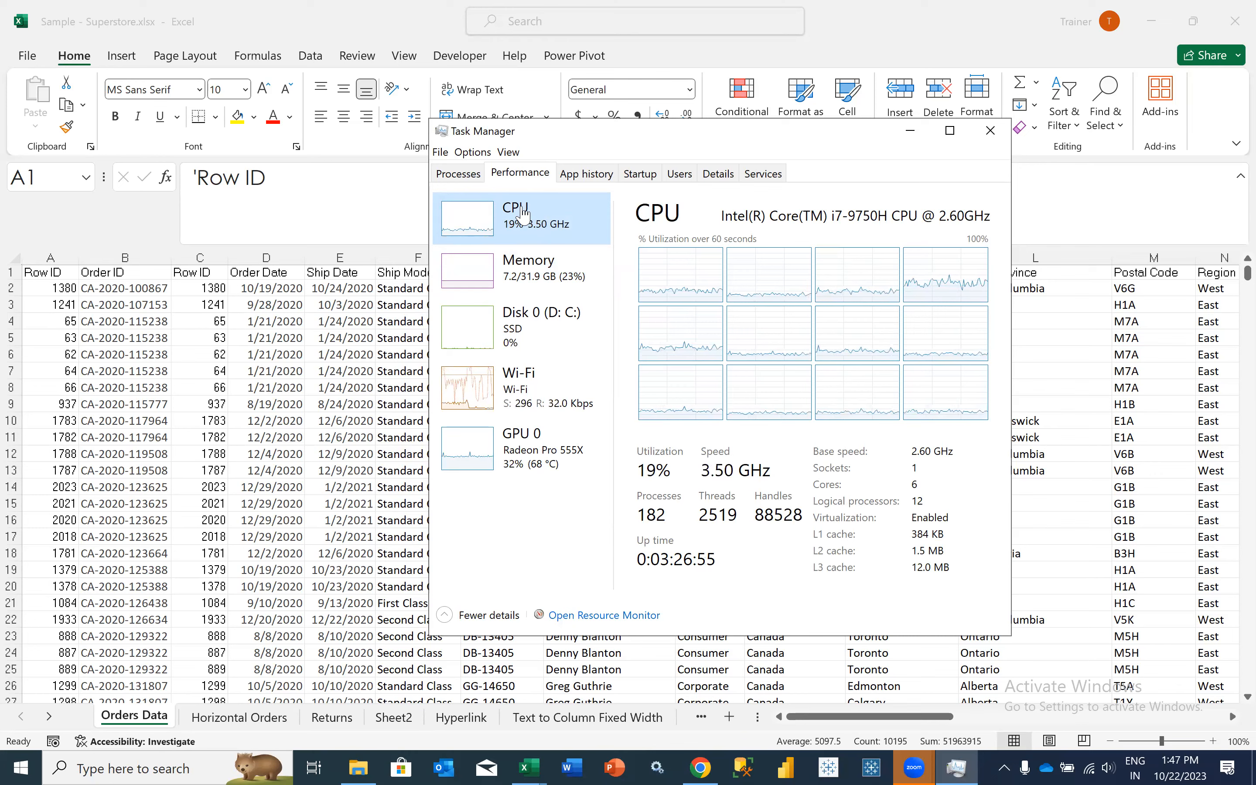
pyautogui.click(484, 285)
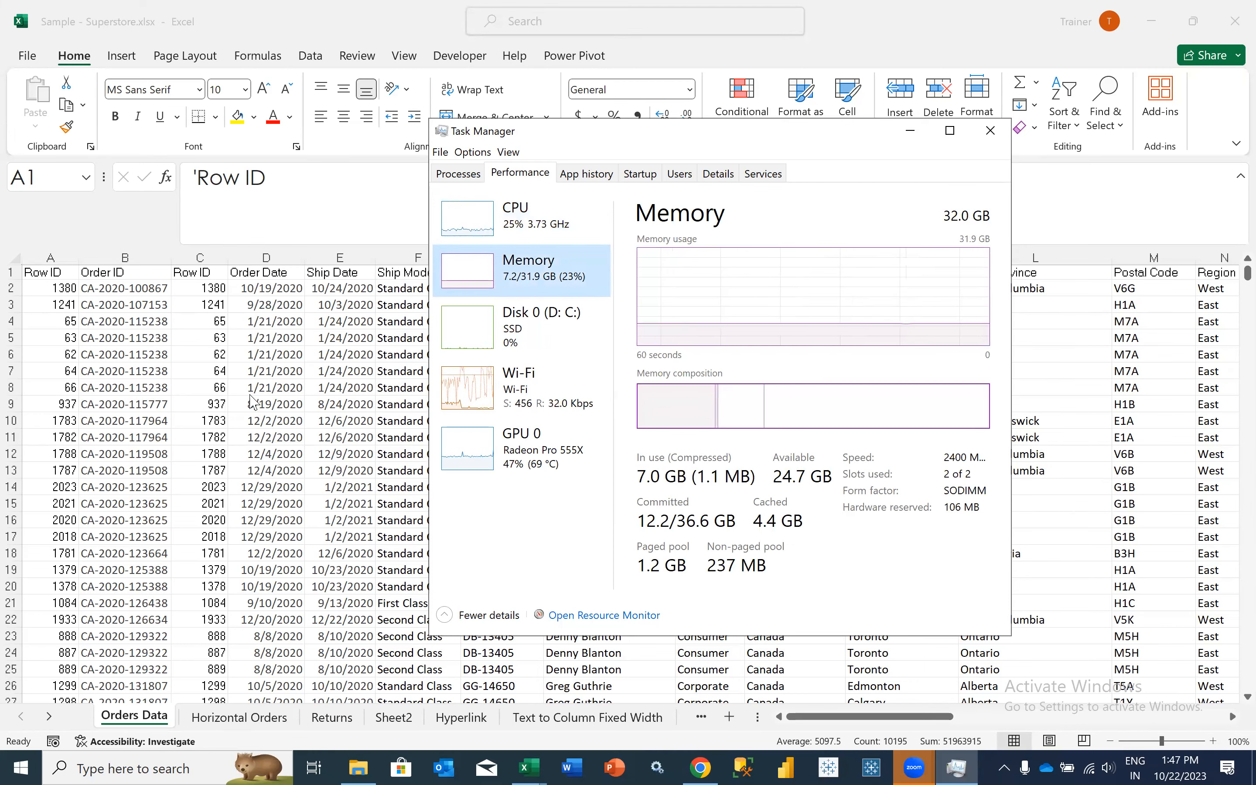
# - Return to the Orders Data sheet in Excel and copy the order dates in D2:D20
pyautogui.click(280, 283)
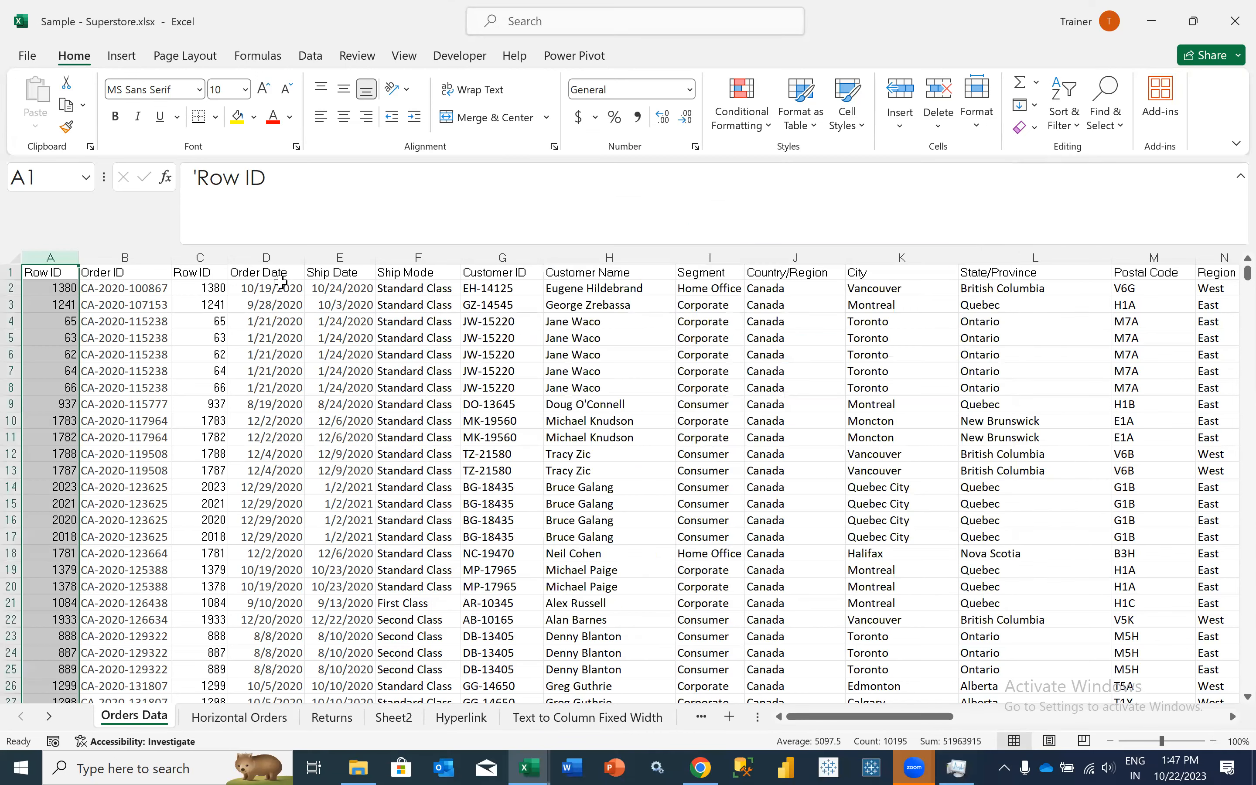
pyautogui.moveTo(281, 288); pyautogui.dragTo(280, 591)
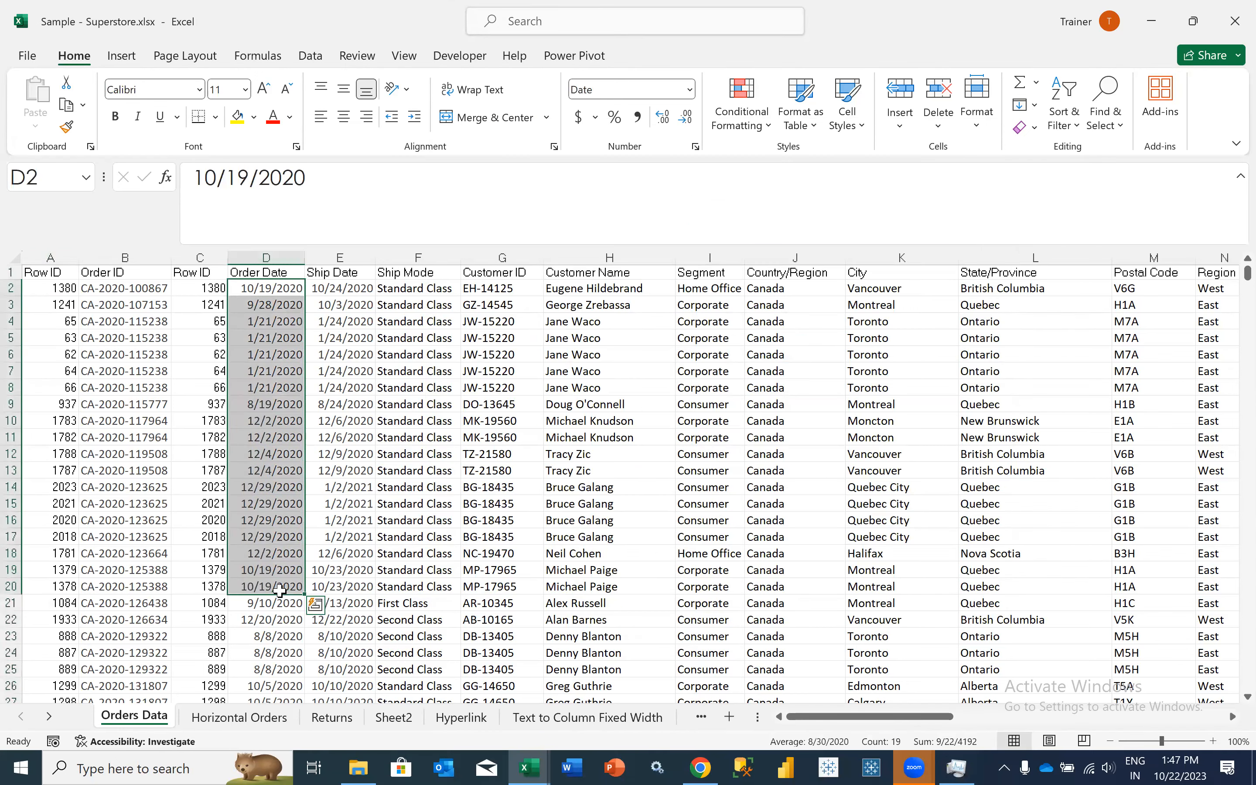
pyautogui.hotkey('ctrl', 'c')
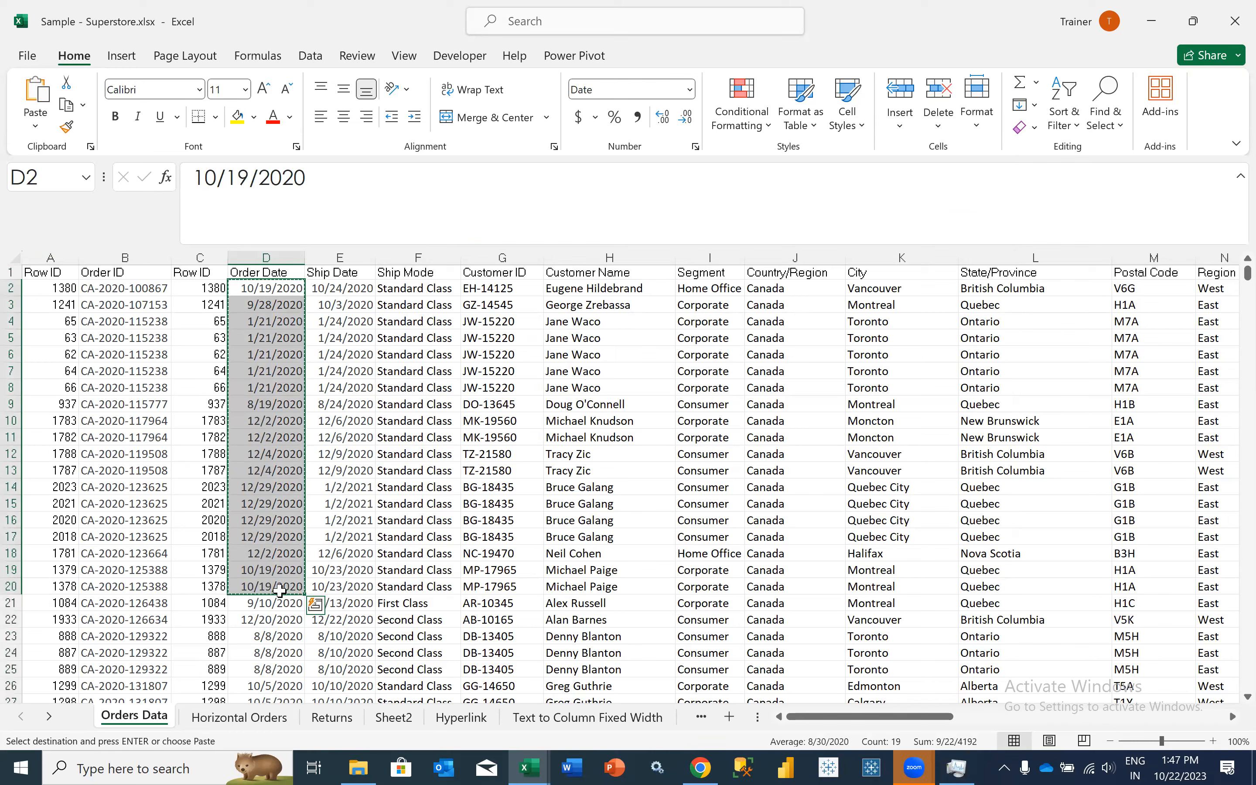
pyautogui.moveTo(283, 289); pyautogui.dragTo(273, 587)
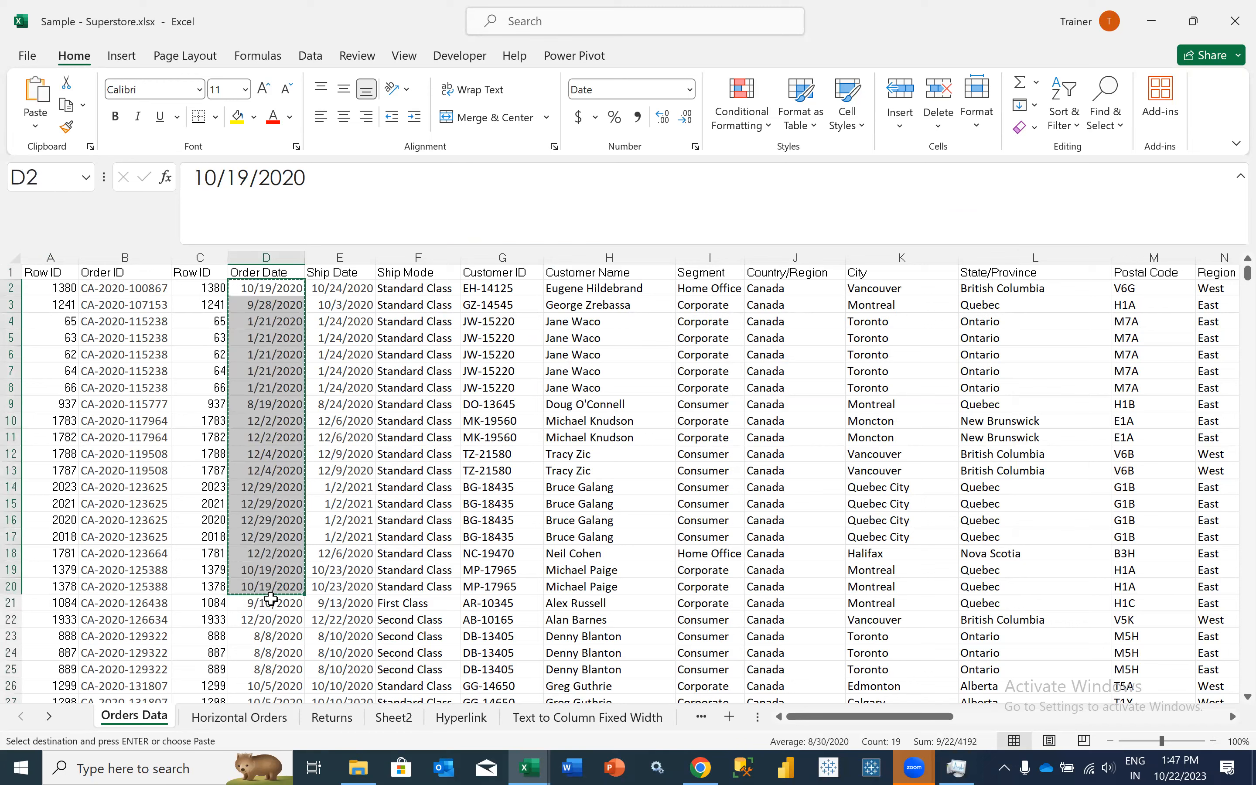
# - Paste the copied order dates into Windows search, select the pasted lines, and dismiss the search to return to the workbook
pyautogui.press('super')
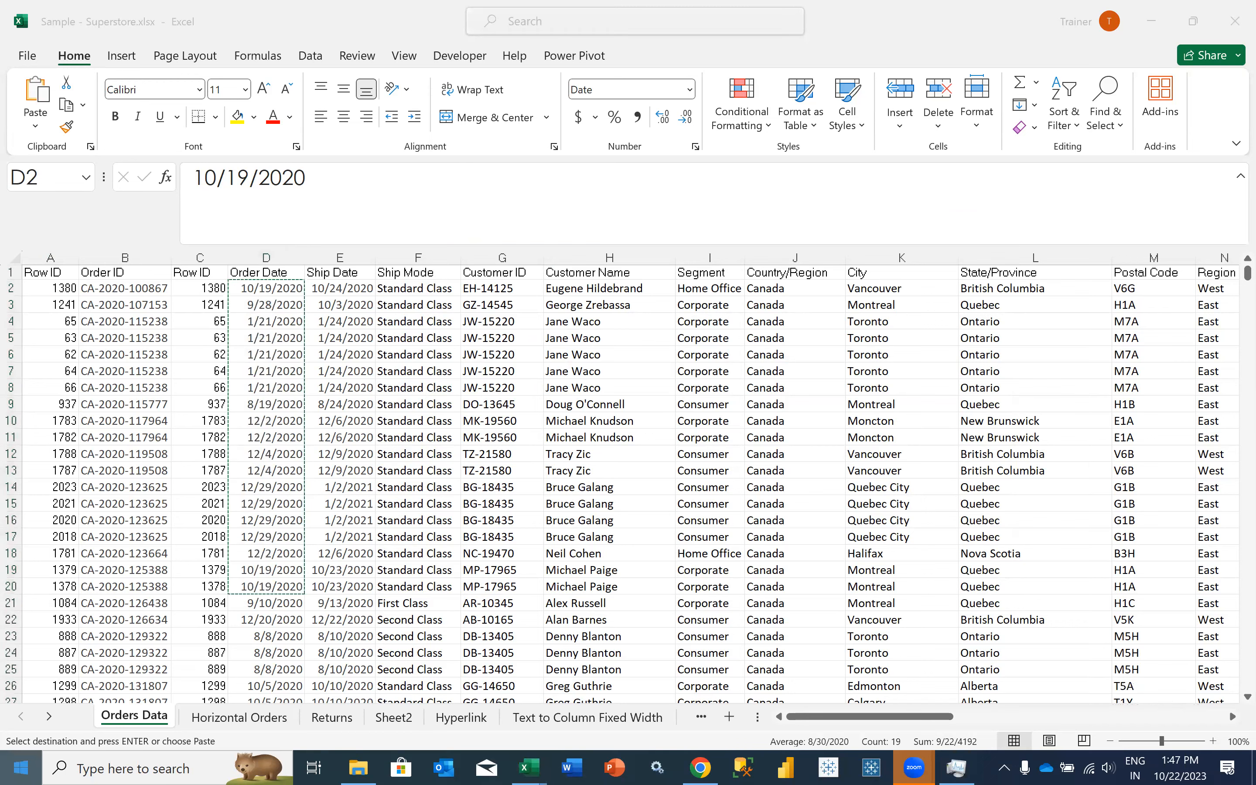
pyautogui.press('super')
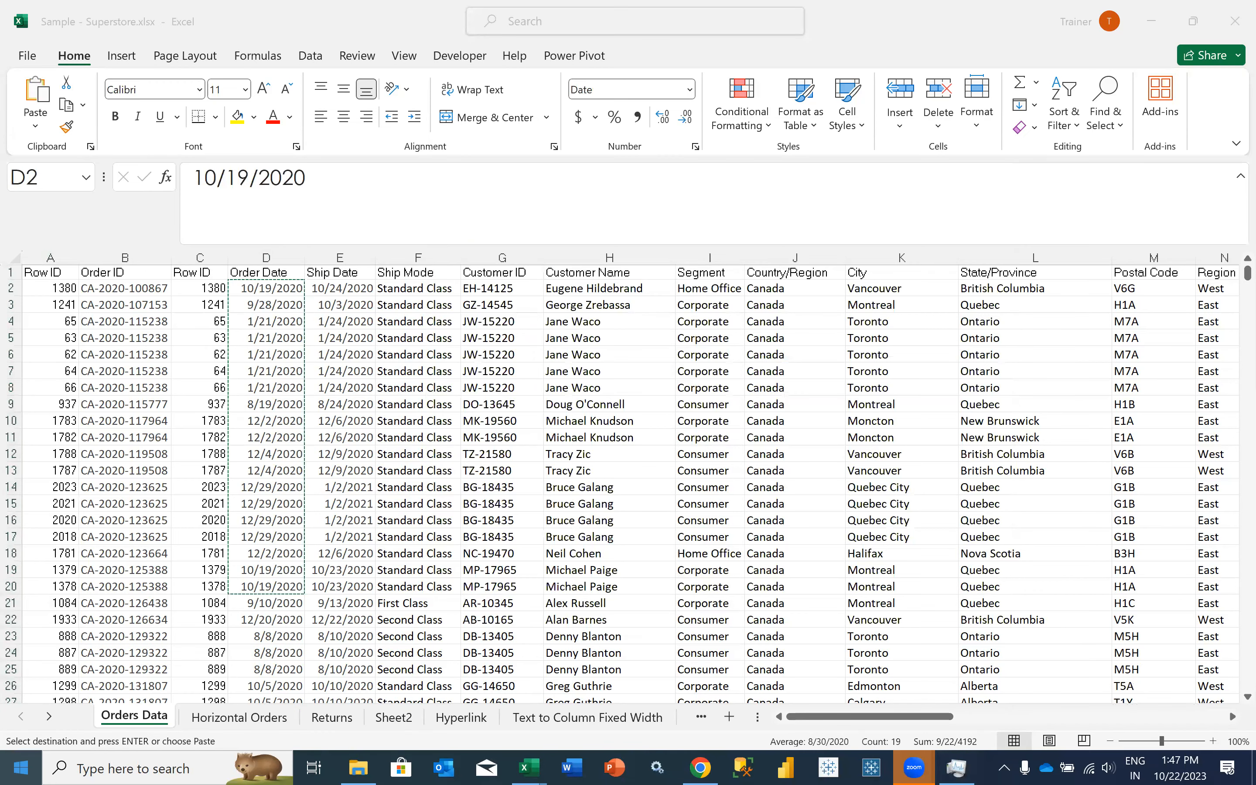
pyautogui.hotkey('ctrl', 'v')
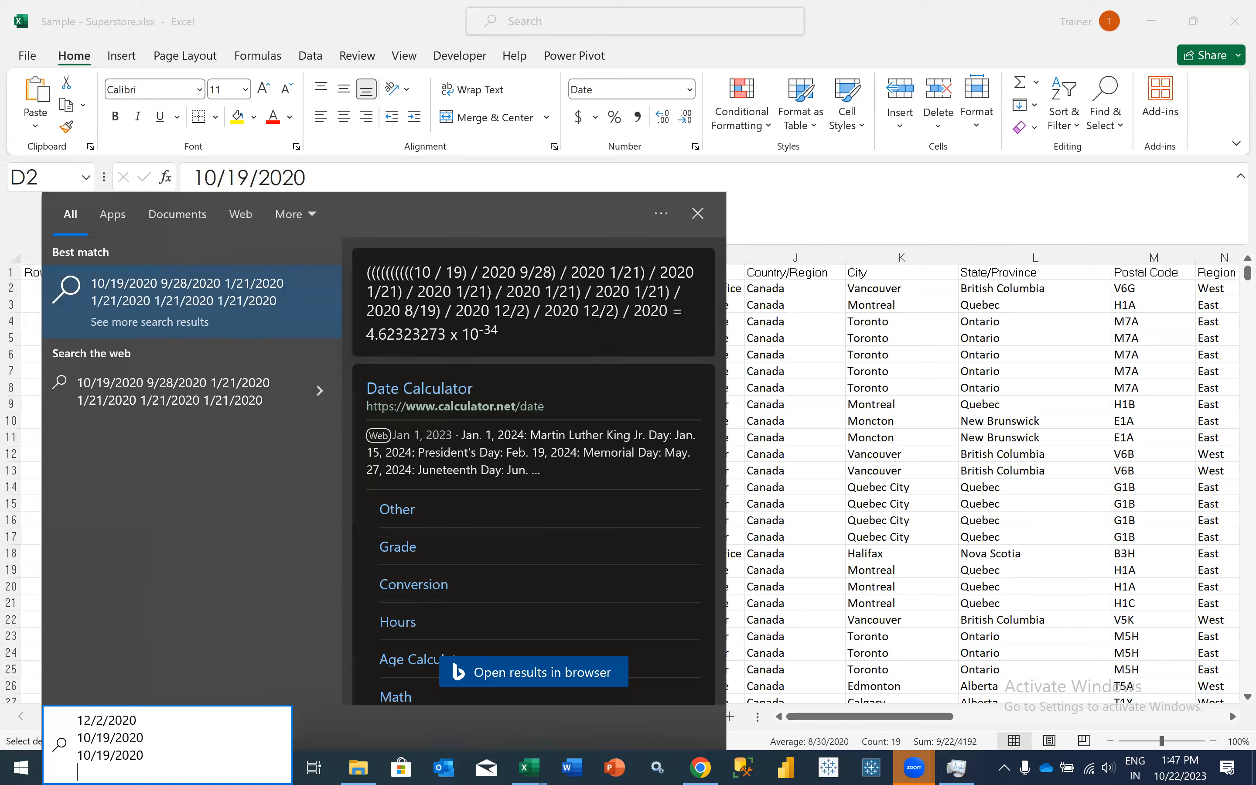
pyautogui.hotkey('shift', 'Up')
pyautogui.hotkey('shift', 'Up')
pyautogui.hotkey('shift', 'Up')
pyautogui.hotkey('shift', 'Up')
pyautogui.hotkey('shift', 'Up')
pyautogui.hotkey('shift', 'Up')
pyautogui.hotkey('shift', 'Up')
pyautogui.hotkey('shift', 'Up')
pyautogui.hotkey('shift', 'Up')
pyautogui.hotkey('shift', 'Up')
pyautogui.hotkey('shift', 'Up')
pyautogui.hotkey('shift', 'Up')
pyautogui.hotkey('shift', 'Up')
pyautogui.hotkey('shift', 'Up')
pyautogui.hotkey('shift', 'Up')
pyautogui.hotkey('shift', 'Up')
pyautogui.hotkey('shift', 'Up')
pyautogui.hotkey('shift', 'Up')
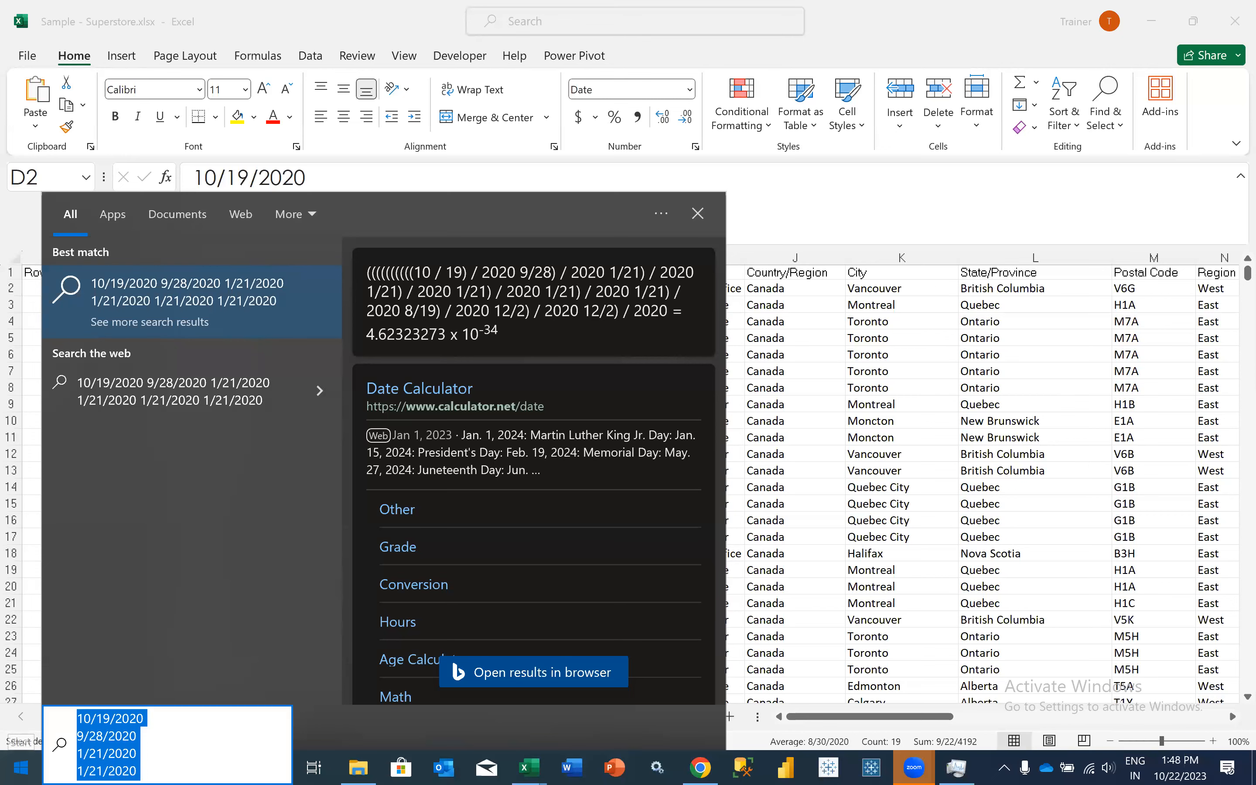
pyautogui.press('Escape')
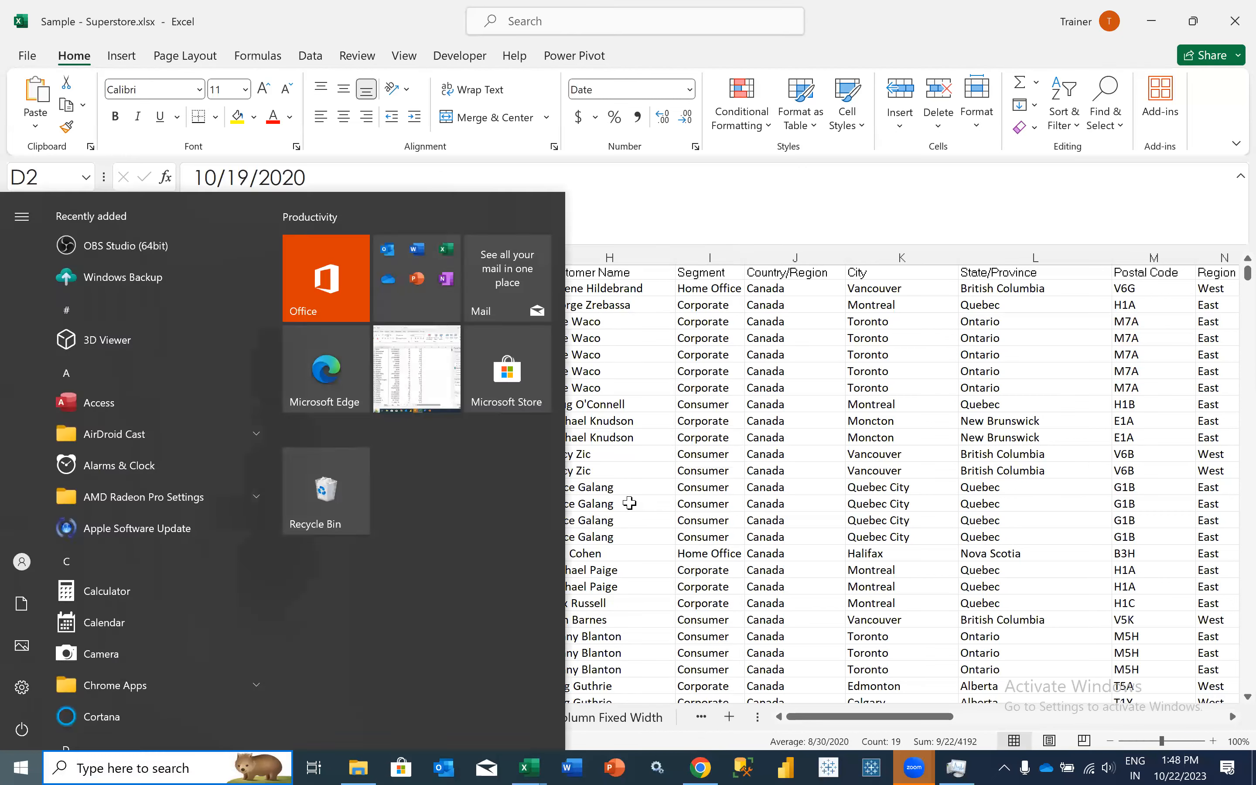
pyautogui.click(630, 503)
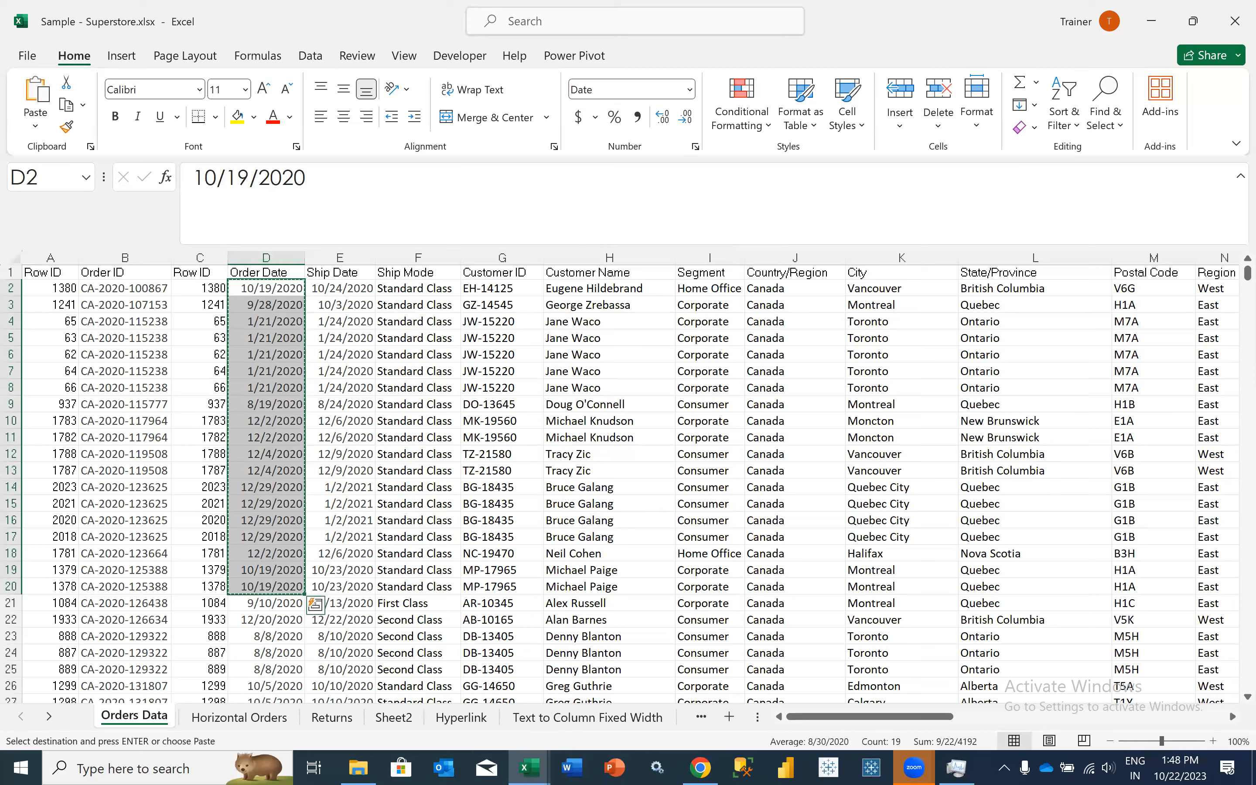
# - Open This PC in File Explorer, and examine the Microsoft Excel entry among the running processes in Task Manager
pyautogui.press('super+e')
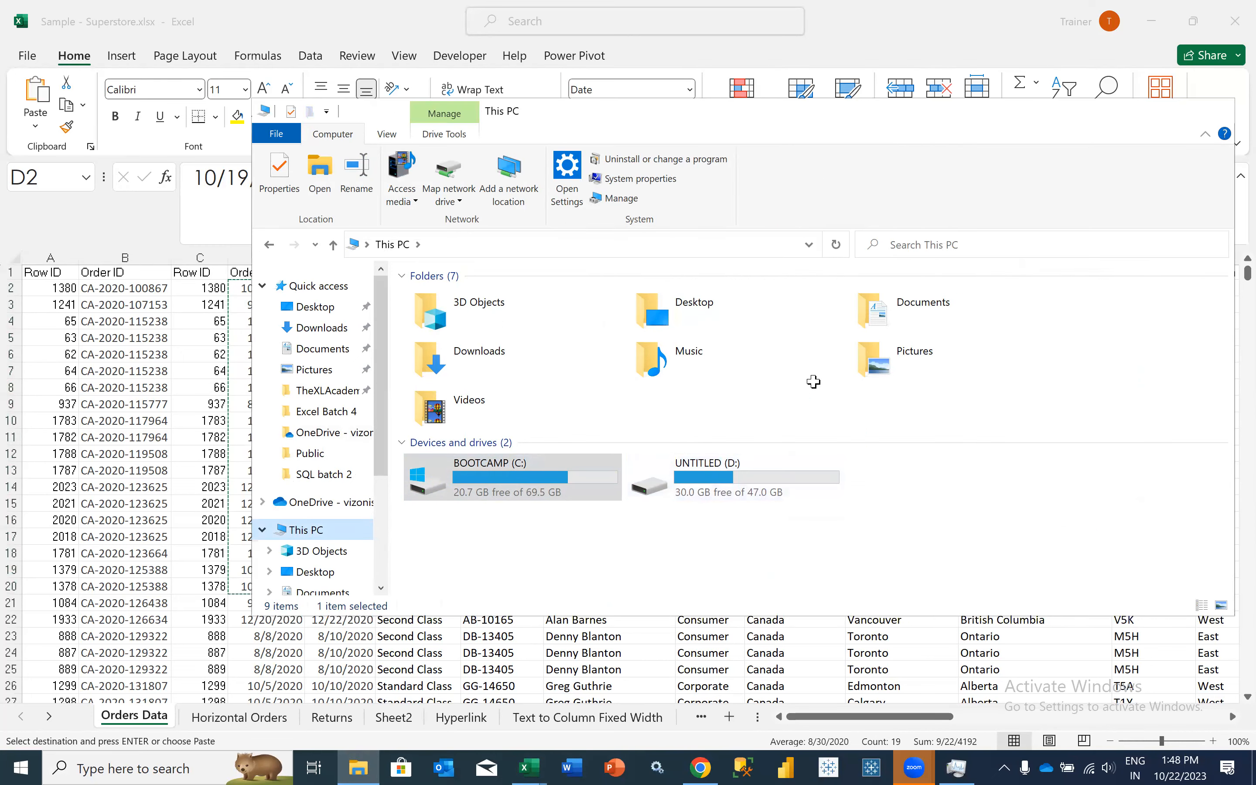
pyautogui.hotkey('alt', 'Tab')
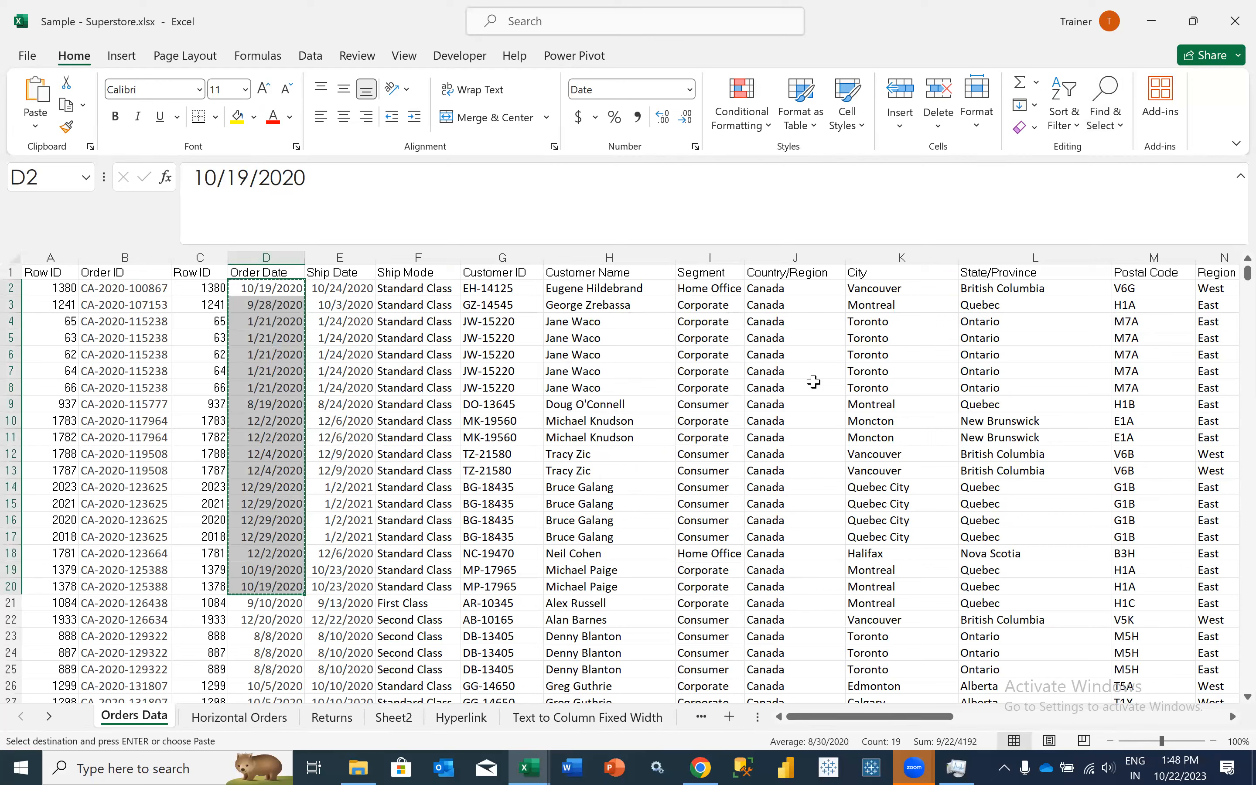
pyautogui.click(813, 383)
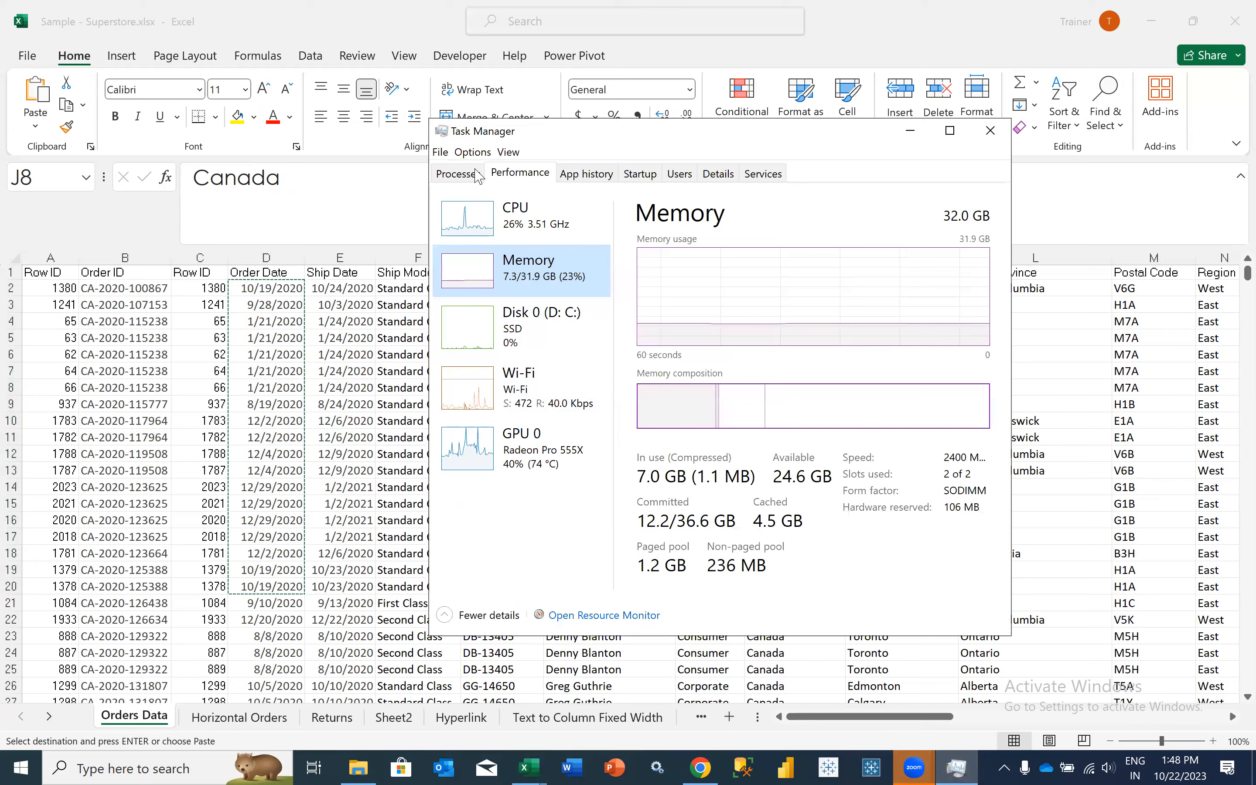
pyautogui.click(480, 174)
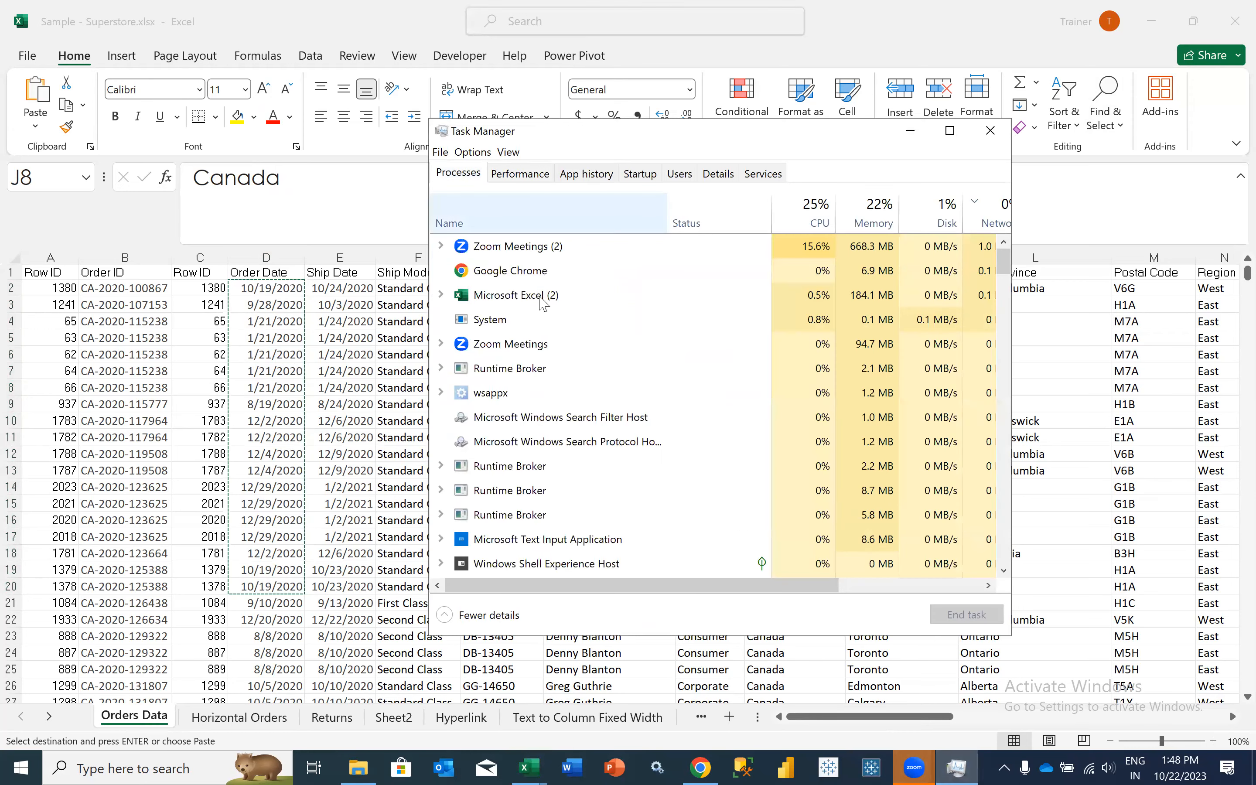
pyautogui.click(494, 297)
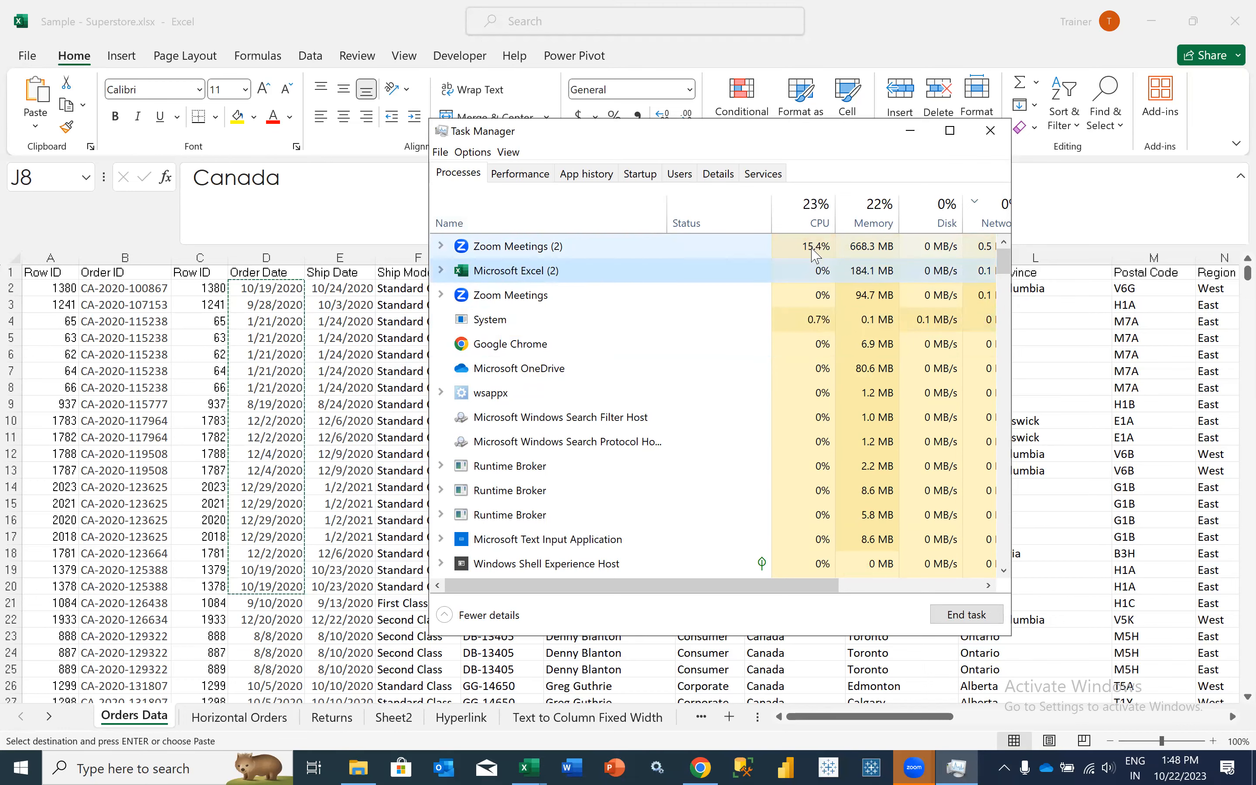
# - Examine the running processes' CPU, memory, network and power usage in Task Manager, and minimize it to return to the workbook
pyautogui.click(860, 256)
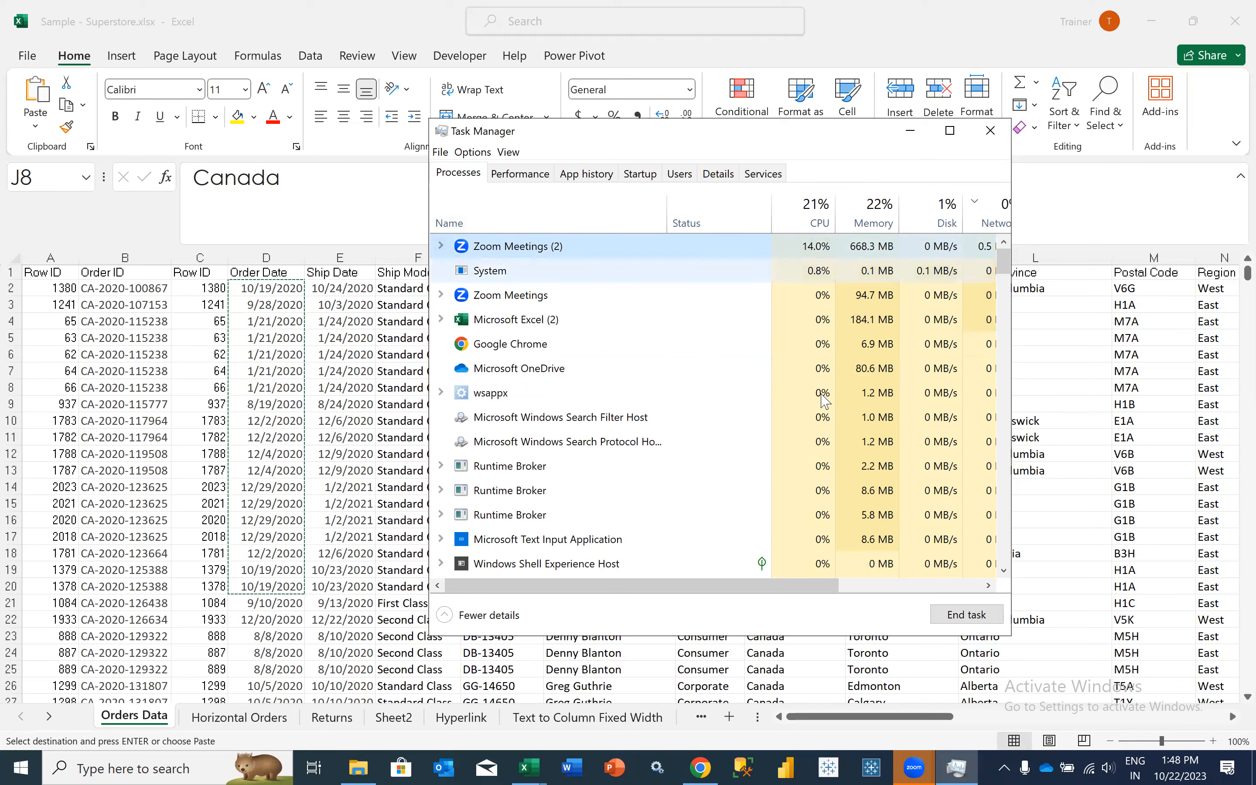
pyautogui.moveTo(770, 585); pyautogui.dragTo(905, 564)
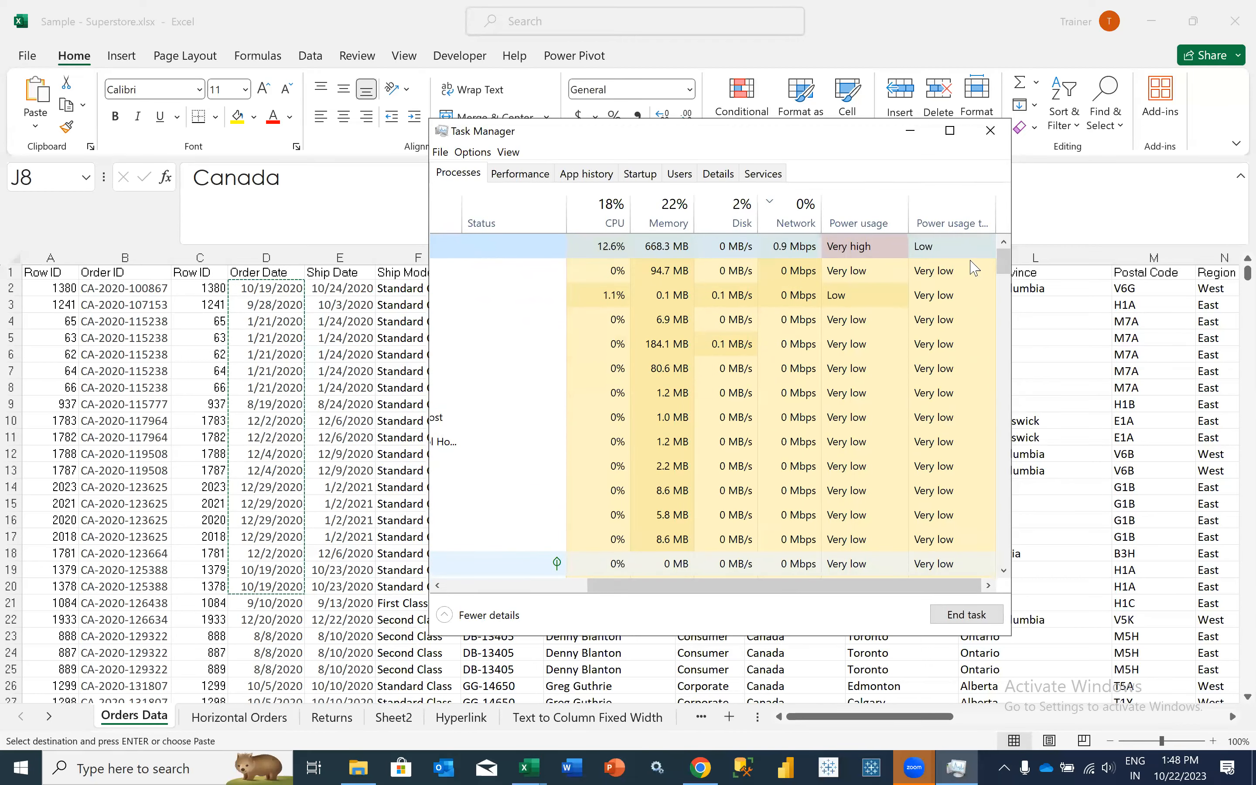
pyautogui.click(910, 130)
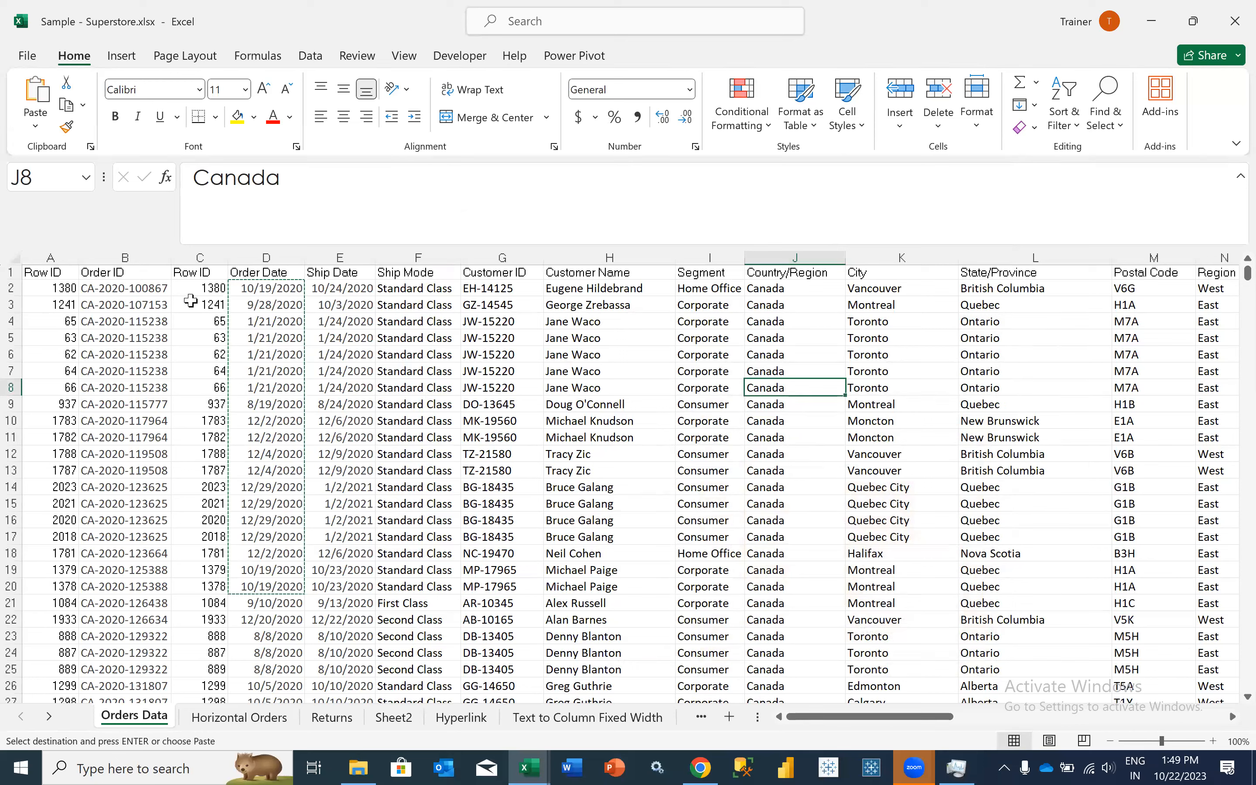
# - Select the Row ID data in column A, check Excel's resource usage in Task Manager, and return to cell D2 of the sheet
pyautogui.hotkey('ctrl', 'Home')
pyautogui.hotkey('ctrl', 'shift', 'Down')
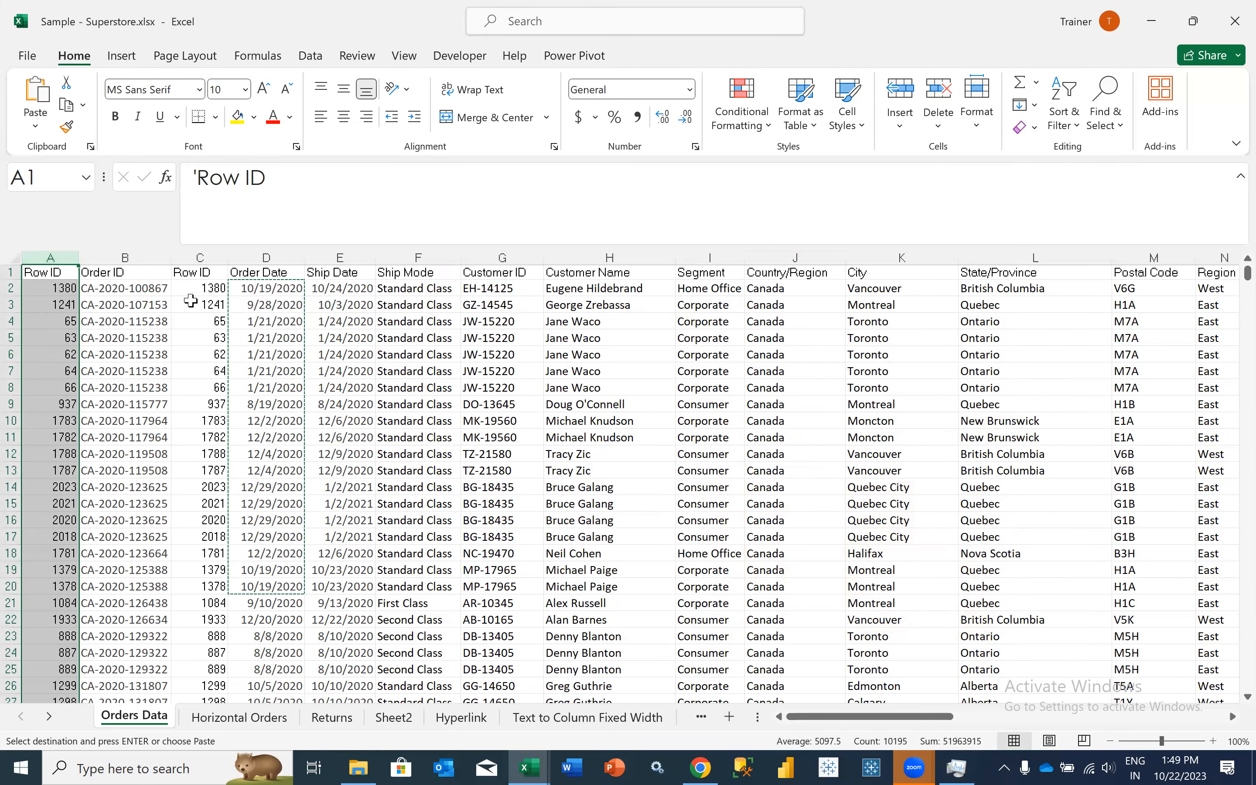
pyautogui.click(957, 768)
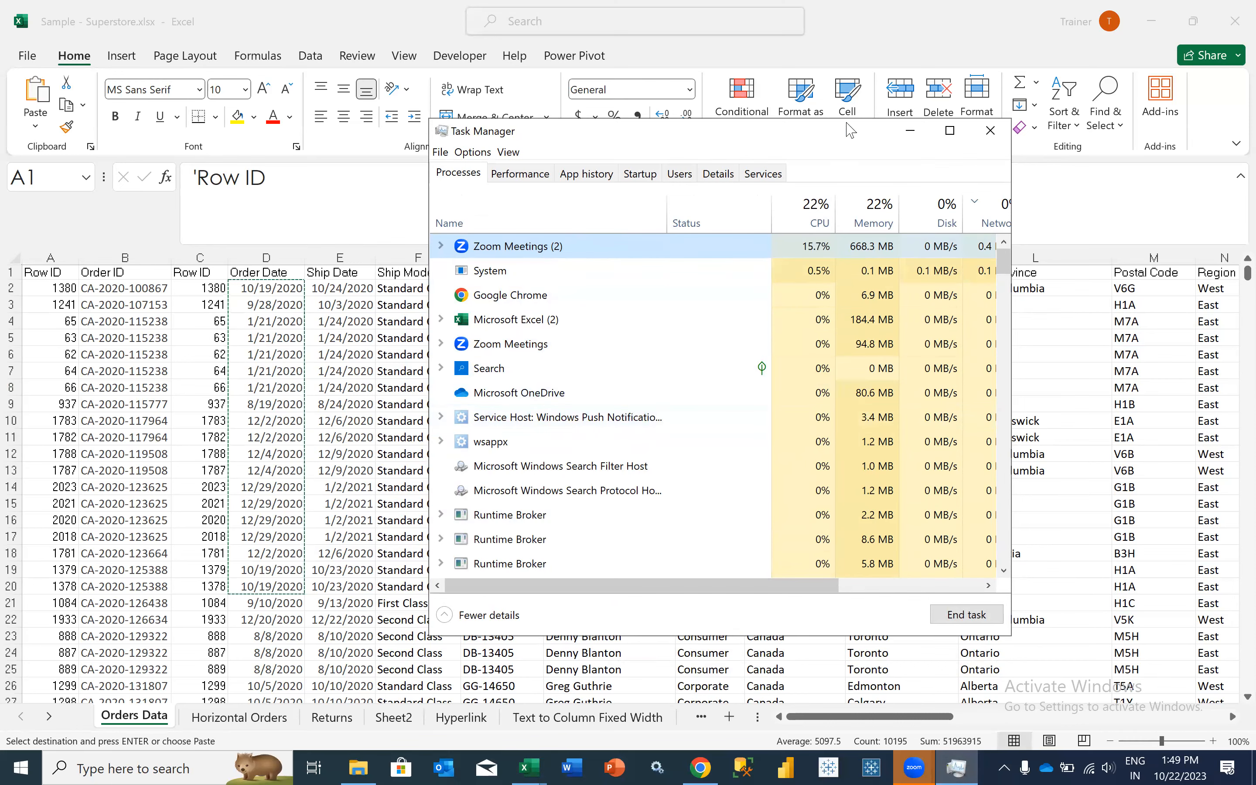
pyautogui.click(274, 283)
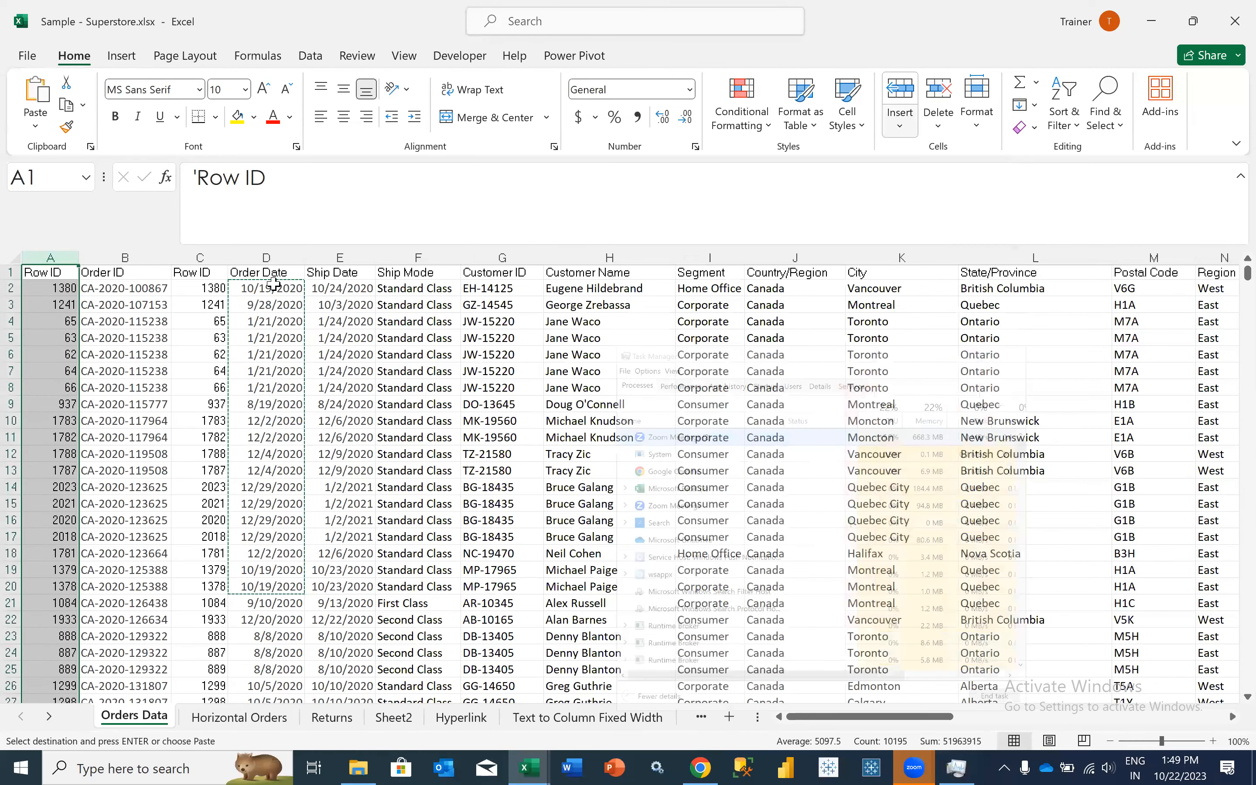
pyautogui.click(274, 283)
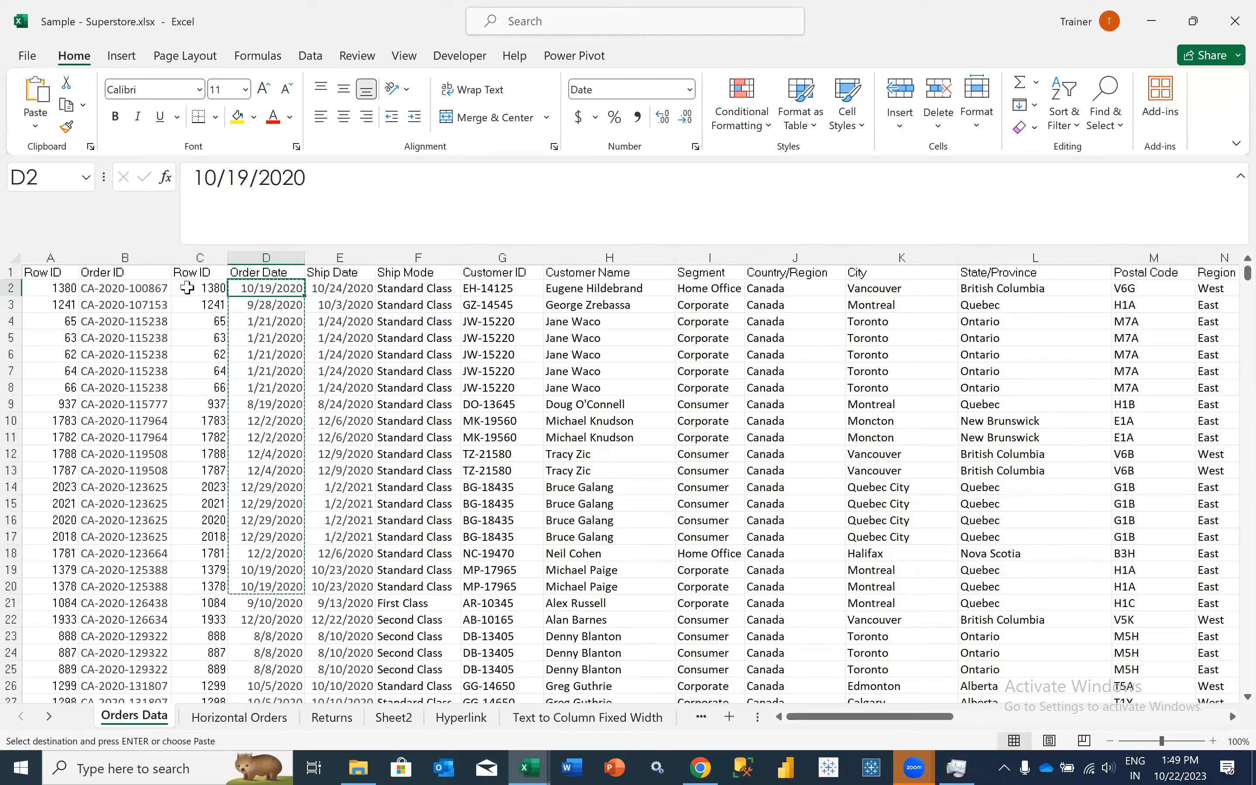
# - Delete the duplicate Row ID column C from the Orders Data sheet
pyautogui.click(203, 257)
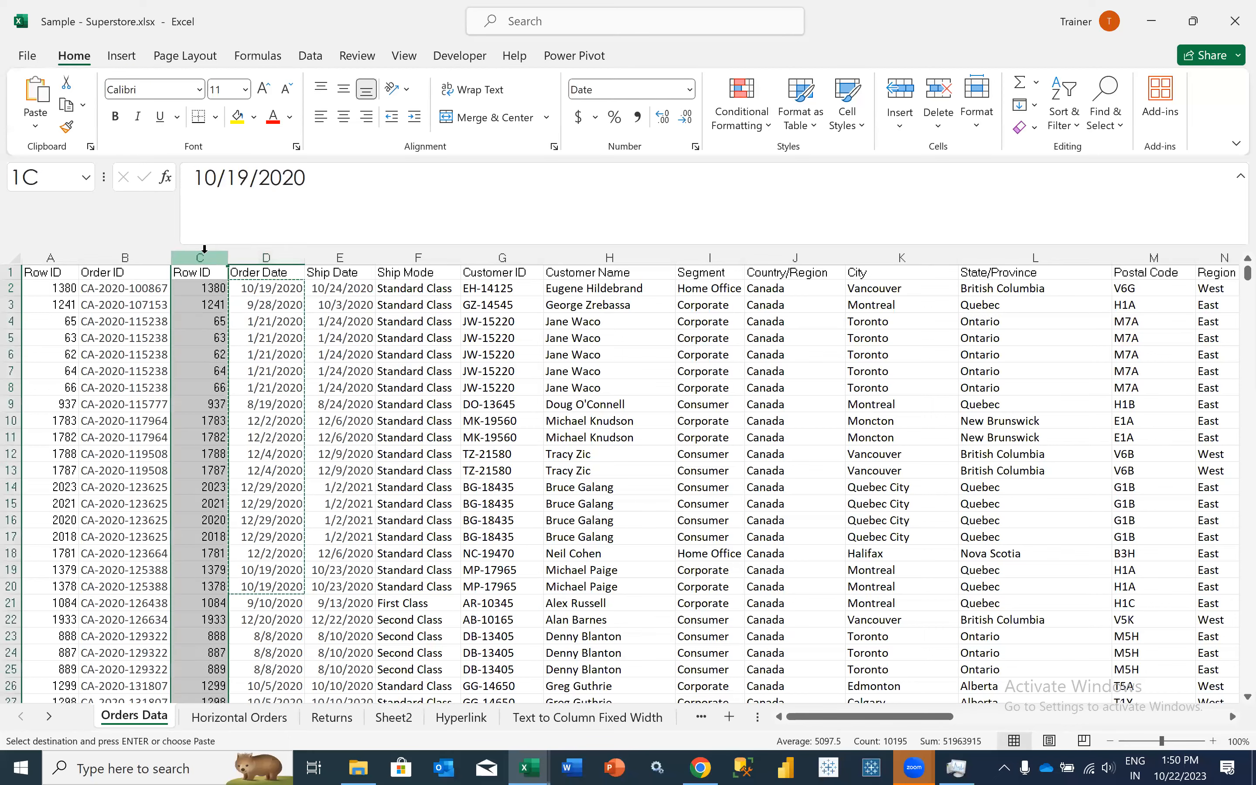
pyautogui.rightClick(247, 450)
pyautogui.click(250, 452)
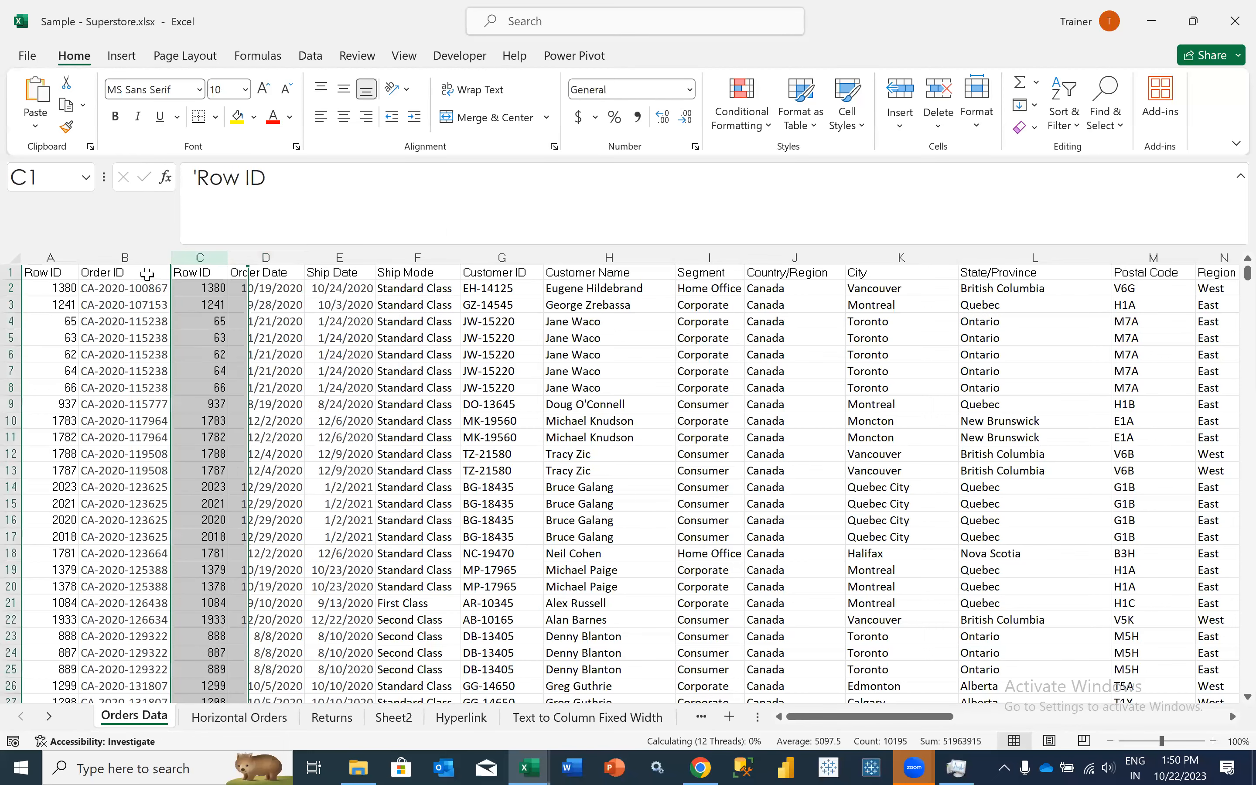
# - Review the lookup layout in Orders Data, highlighting the Order ID column, the columns following it, and the Row ID column before it
pyautogui.click(147, 275)
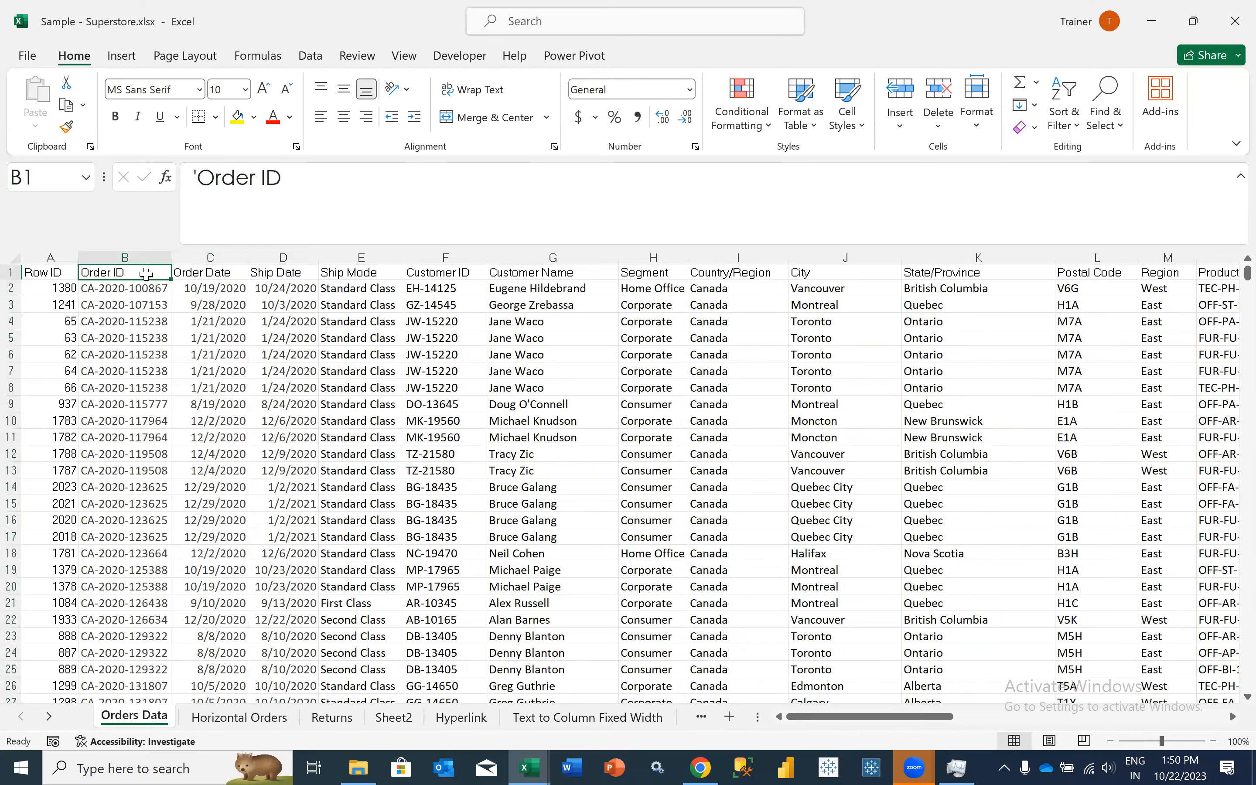
pyautogui.moveTo(124, 272); pyautogui.dragTo(144, 678)
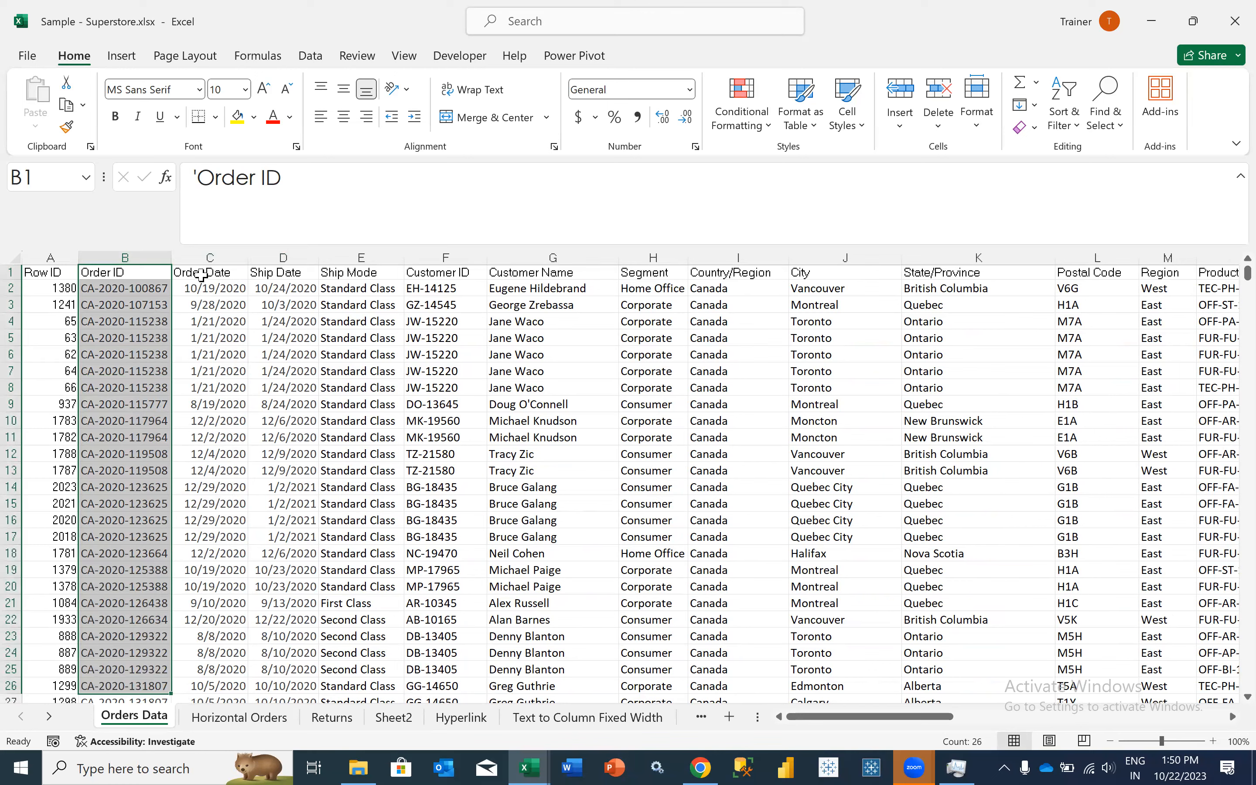
pyautogui.moveTo(201, 275); pyautogui.dragTo(436, 455)
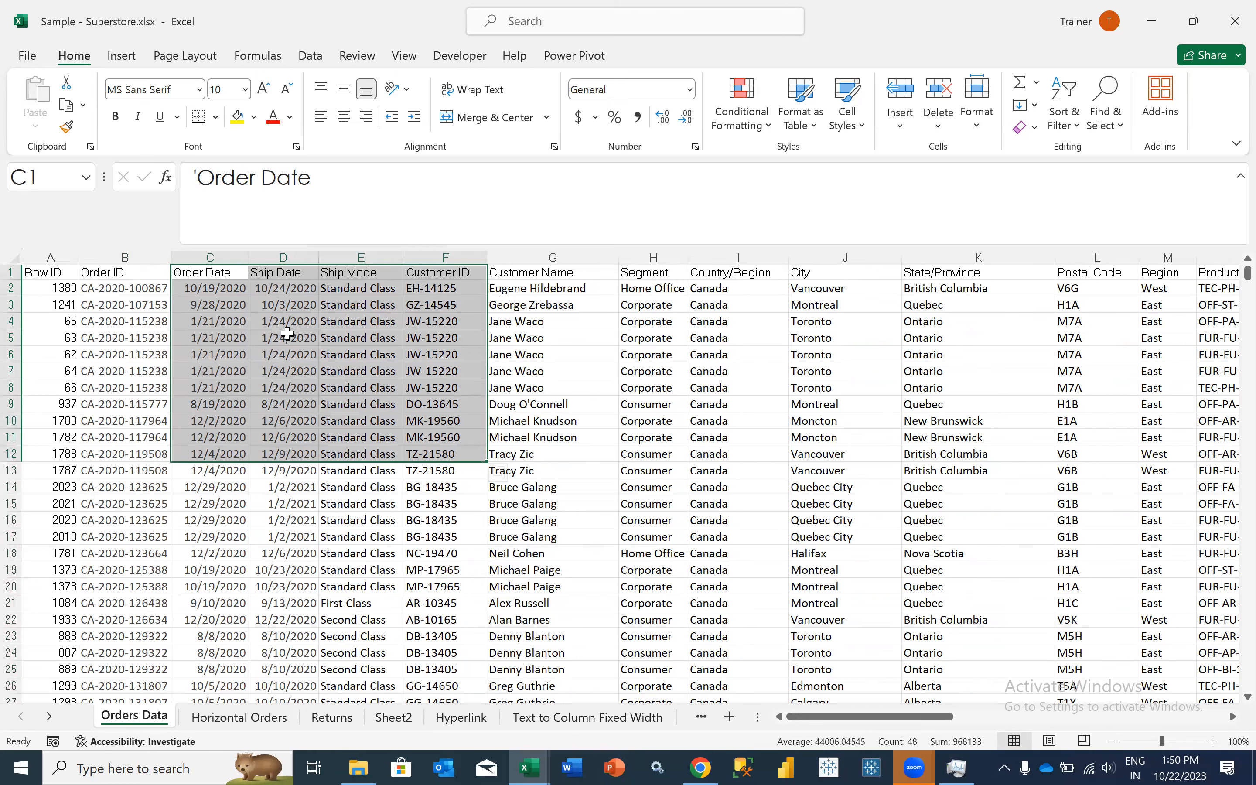
pyautogui.click(149, 258)
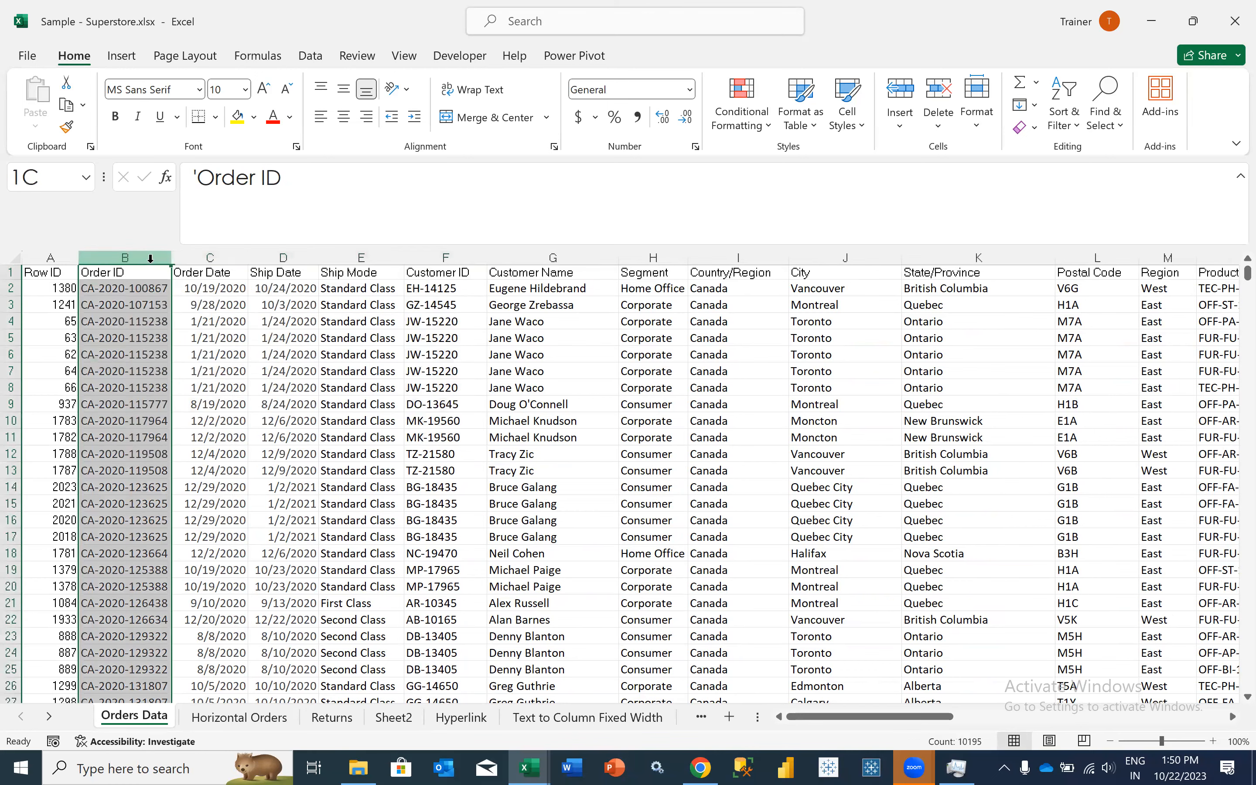
pyautogui.click(123, 274)
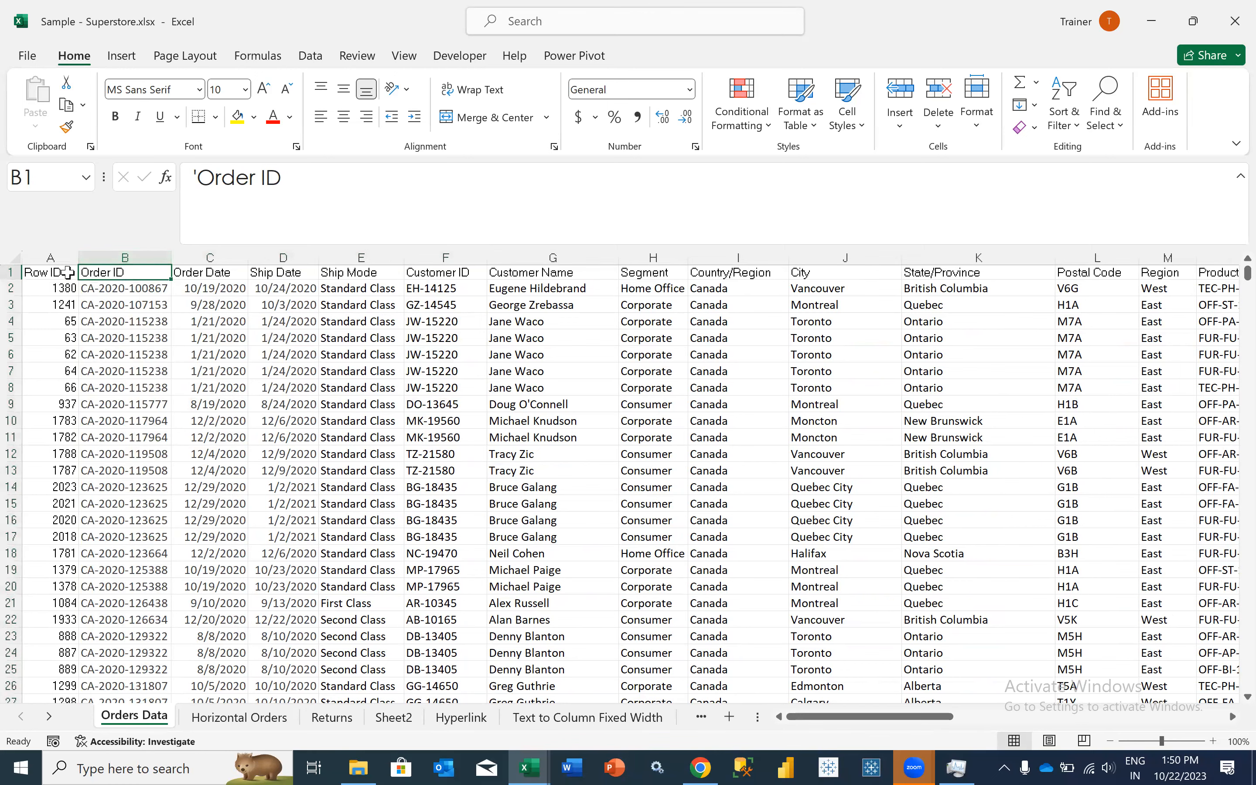
pyautogui.click(52, 273)
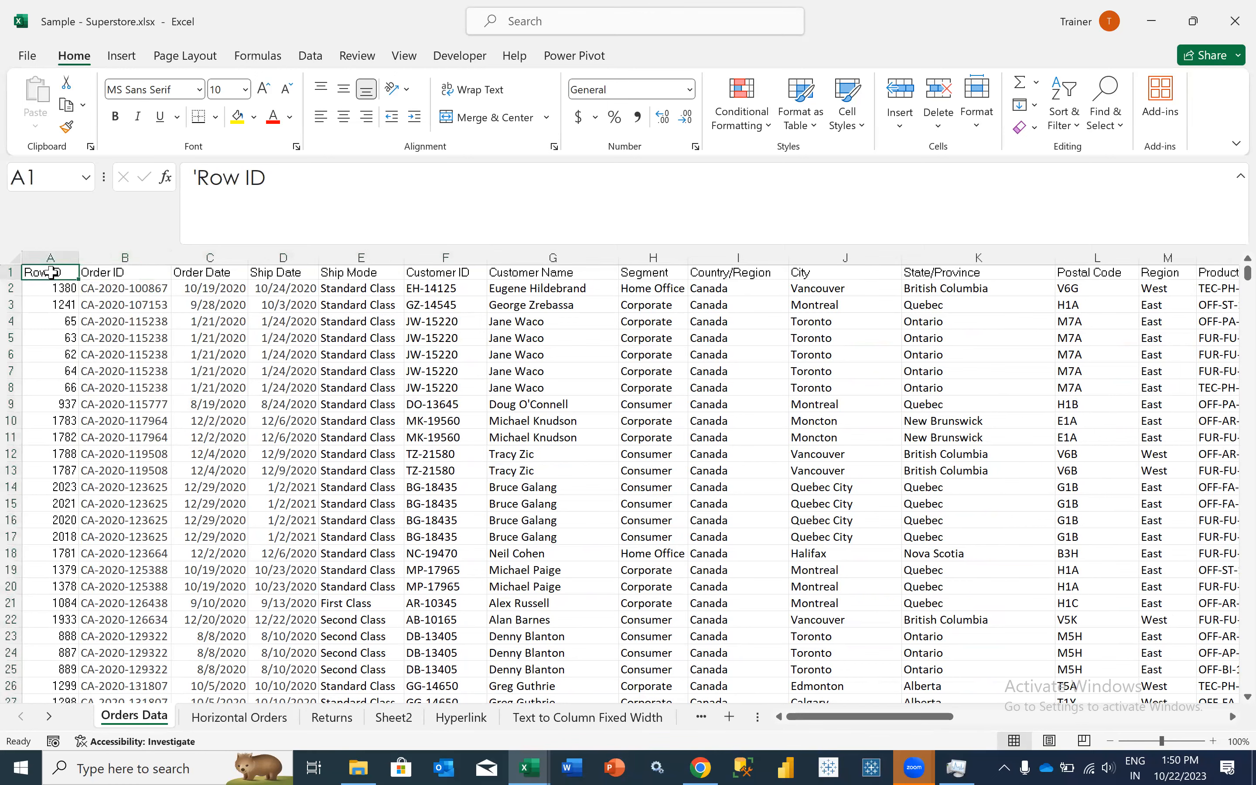
pyautogui.click(122, 277)
pyautogui.moveTo(124, 282); pyautogui.dragTo(166, 455)
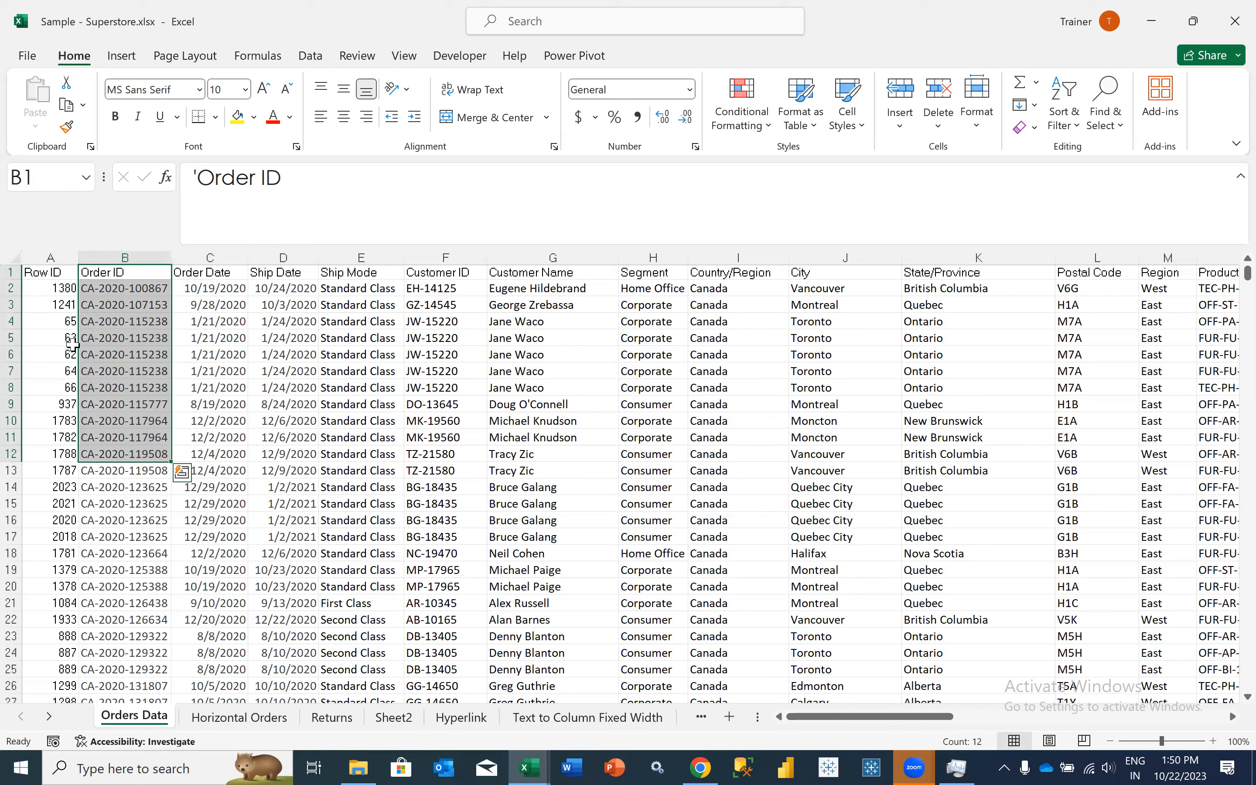
pyautogui.click(58, 286)
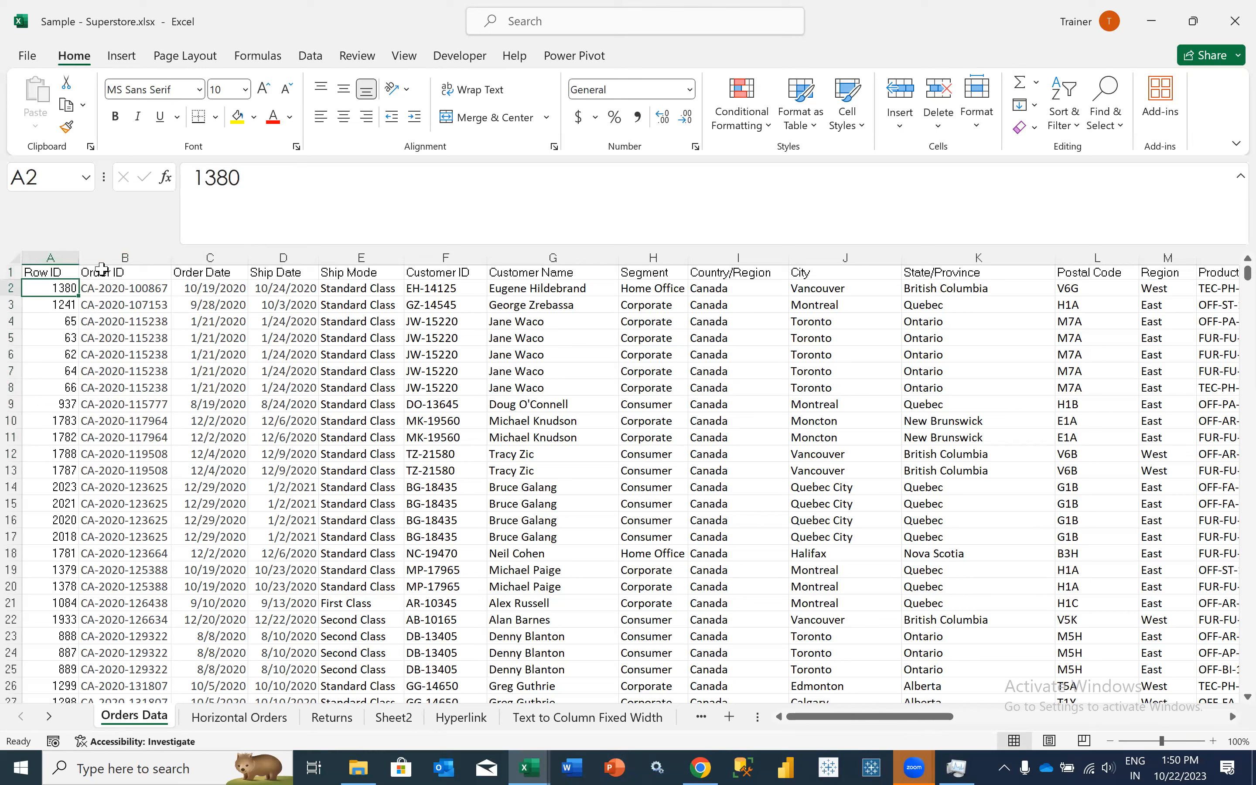
# - Create a copy of the Orders Data sheet within the same workbook and place it directly after the original
pyautogui.rightClick(156, 722)
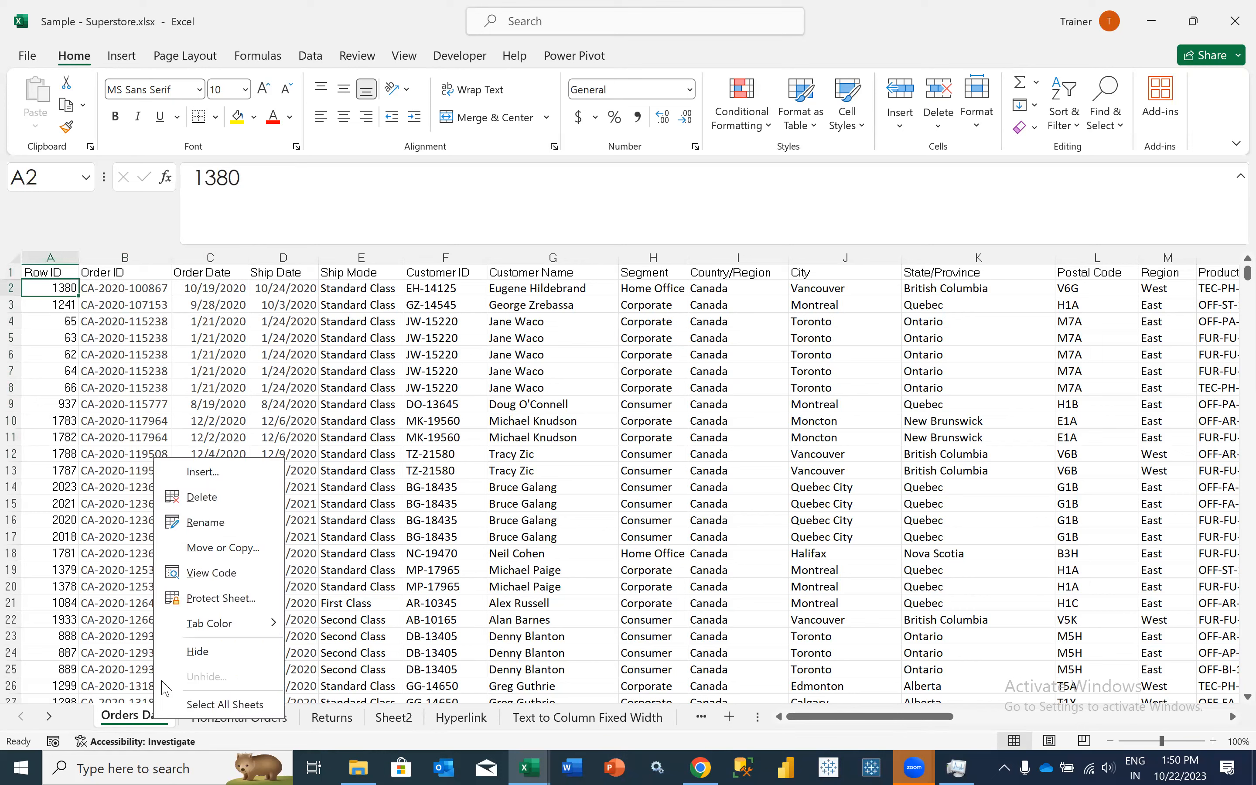
pyautogui.click(218, 546)
pyautogui.click(123, 664)
pyautogui.click(180, 509)
pyautogui.click(139, 554)
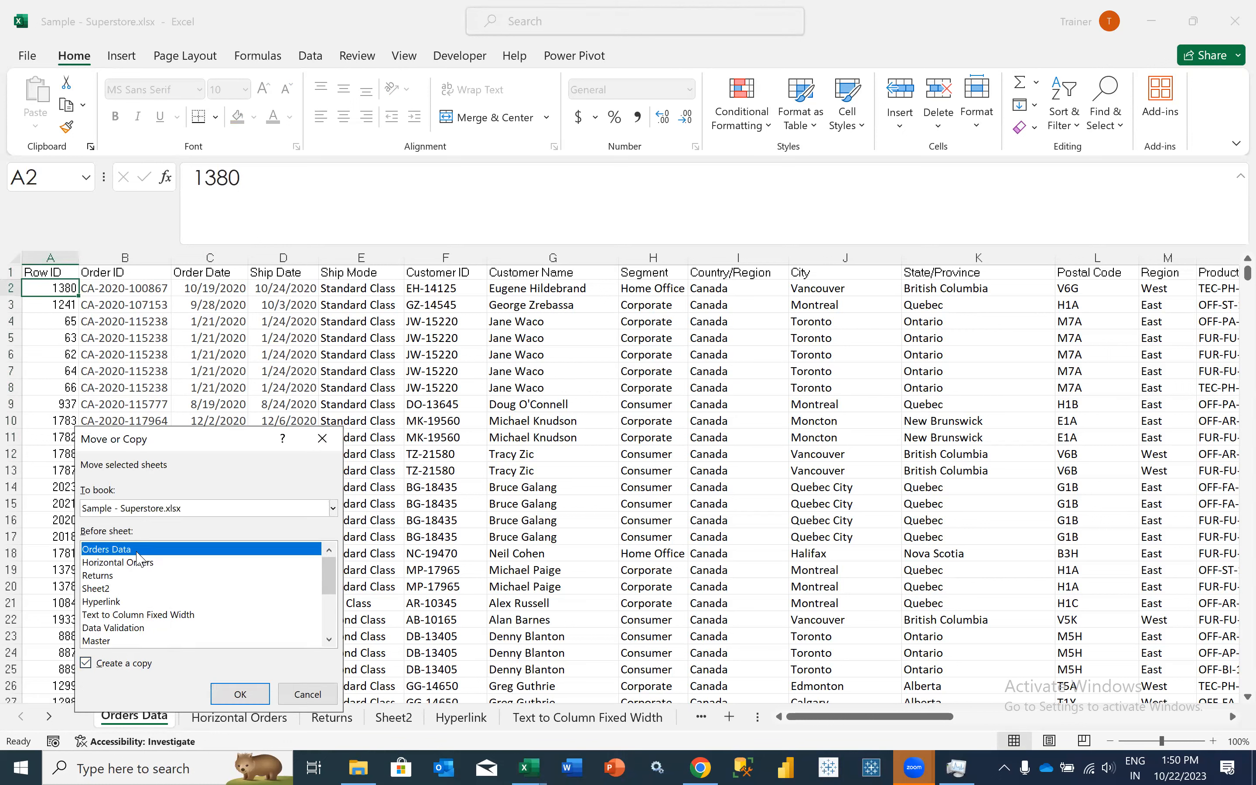
pyautogui.click(233, 692)
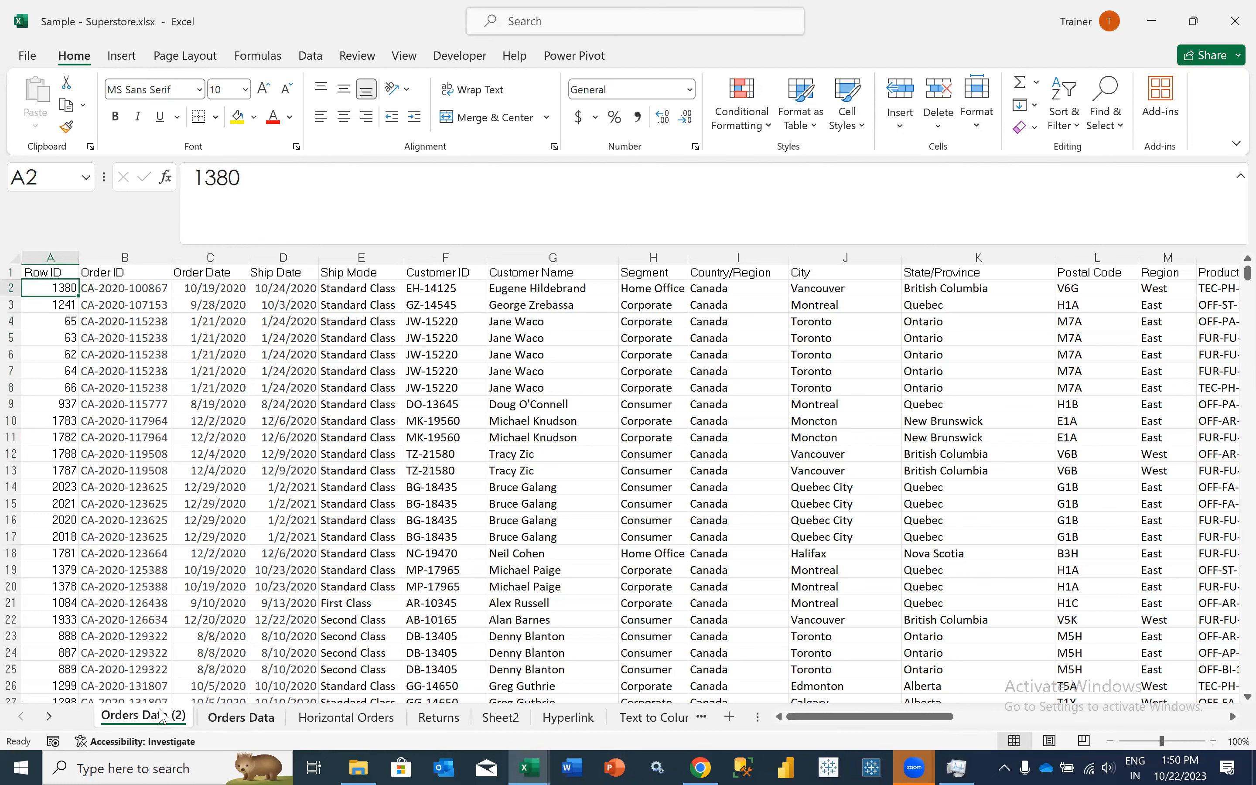
pyautogui.moveTo(269, 719); pyautogui.dragTo(289, 722)
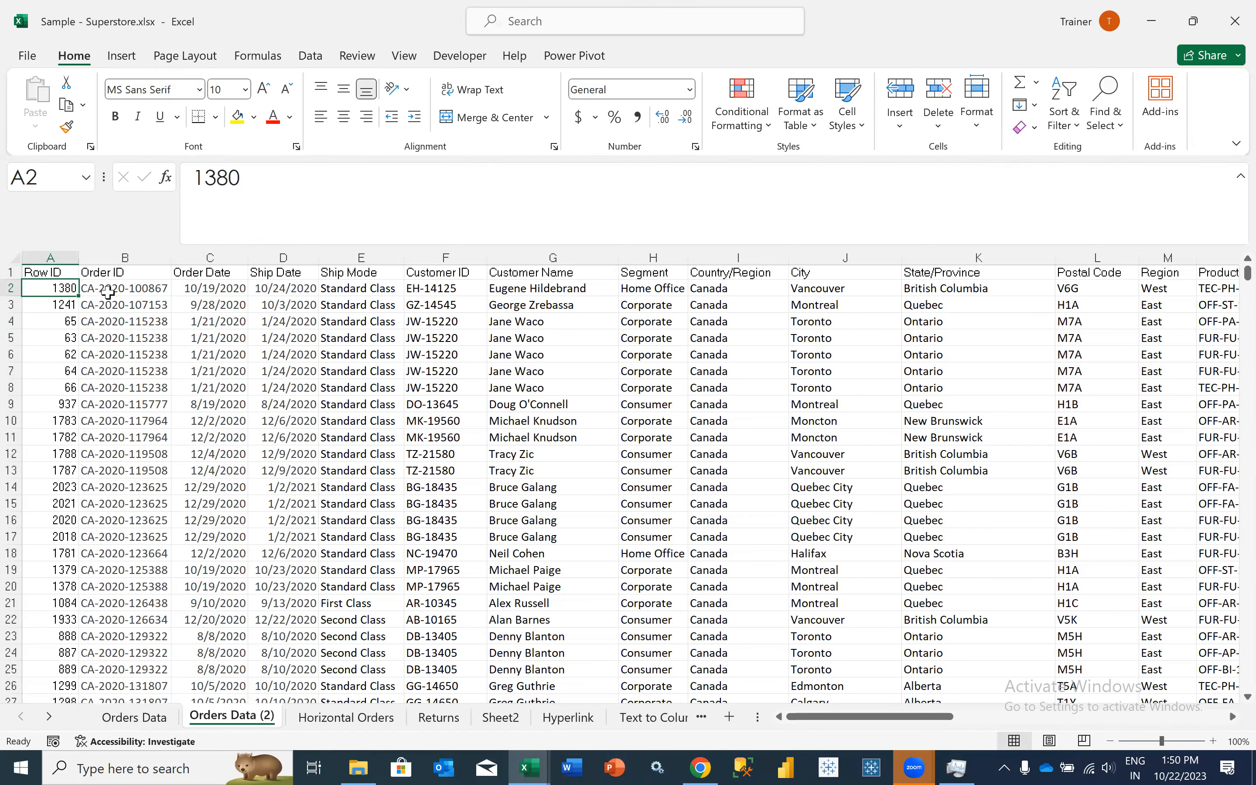
# - Move the Order Date through Profit columns ahead of Row ID in the copied sheet, leaving Row ID and Order ID last
pyautogui.moveTo(204, 257); pyautogui.dragTo(978, 258)
pyautogui.moveTo(1206, 289); pyautogui.dragTo(1207, 288)
pyautogui.hscroll(1, 66, 257)
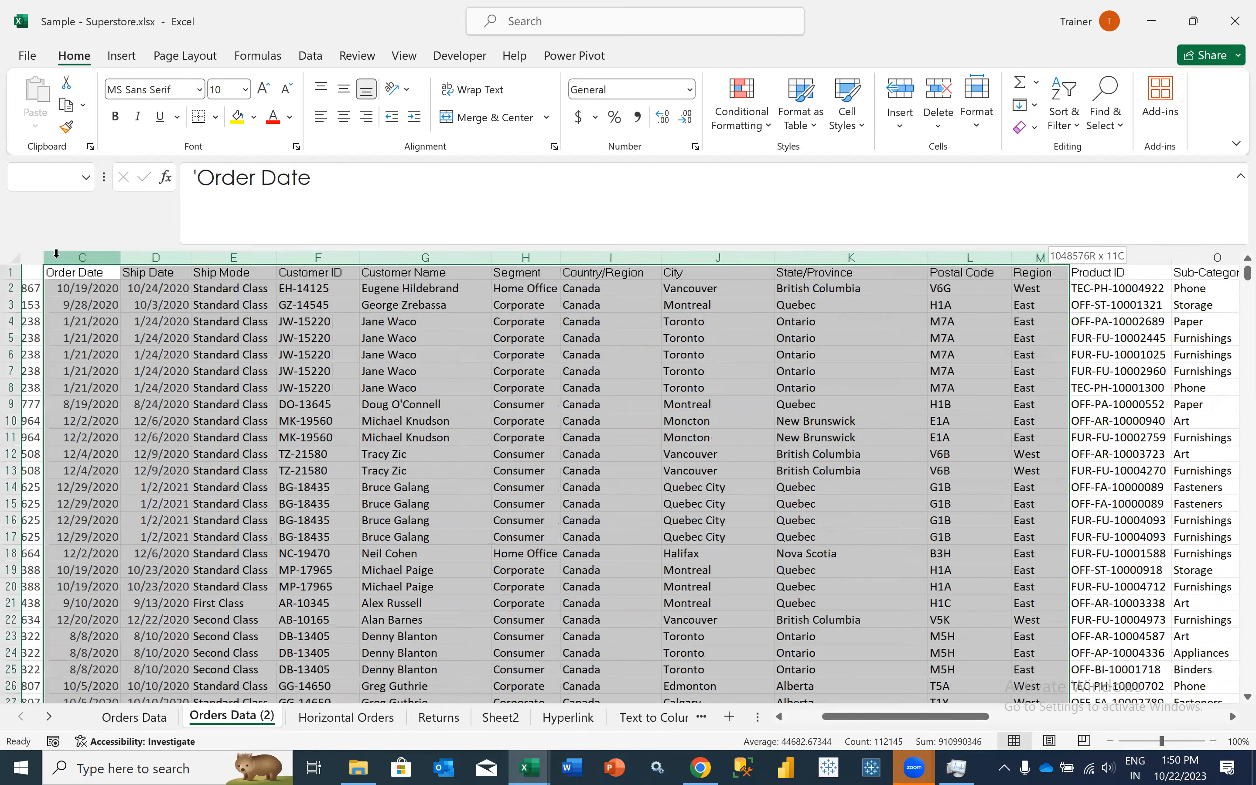
pyautogui.hotkey('shift', 'Right')
pyautogui.hotkey('shift', 'Right')
pyautogui.hotkey('shift', 'Right')
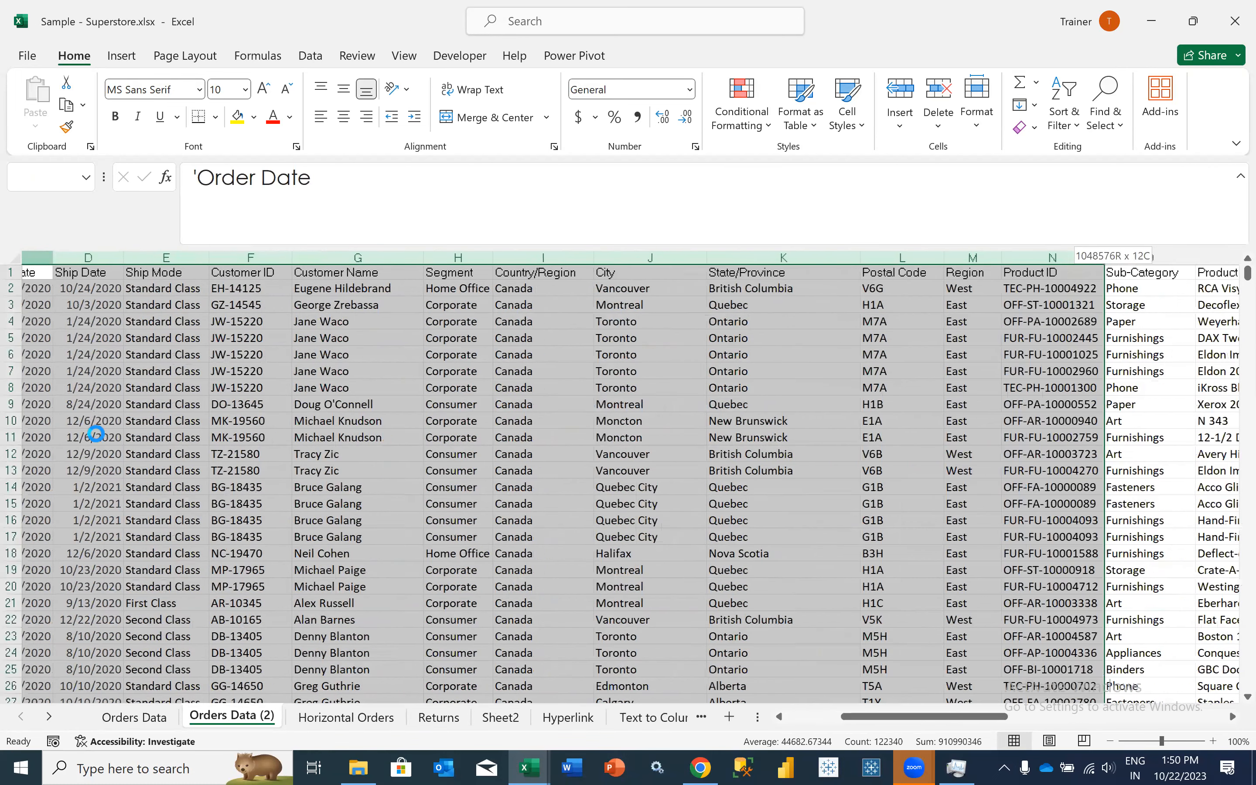
pyautogui.hotkey('shift', 'Right')
pyautogui.hotkey('shift', 'Right')
pyautogui.hotkey('shift', 'Right')
pyautogui.hotkey('shift', 'Right')
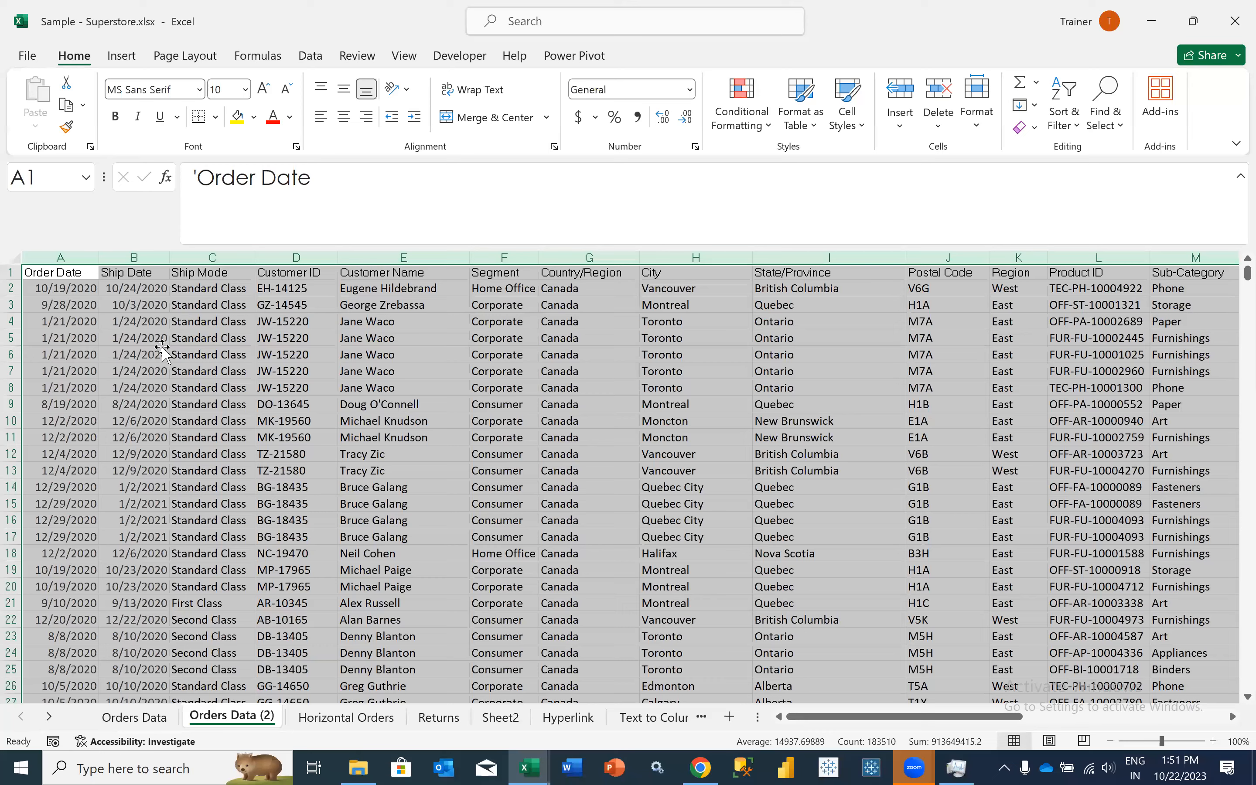
pyautogui.click(162, 354)
pyautogui.hotkey('ctrl', 'Up')
pyautogui.press('Left')
# - Examine the rearranged header row of the copied sheet from Order Date through Order ID and back to cell A1
pyautogui.press('Right')
pyautogui.press('Right')
pyautogui.press('Right')
pyautogui.press('Right')
pyautogui.press('Right')
pyautogui.press('Right')
pyautogui.press('Right')
pyautogui.press('Right')
pyautogui.press('Right')
pyautogui.press('Right')
pyautogui.press('Right')
pyautogui.press('Right')
pyautogui.press('Right')
pyautogui.press('Right')
pyautogui.press('Right')
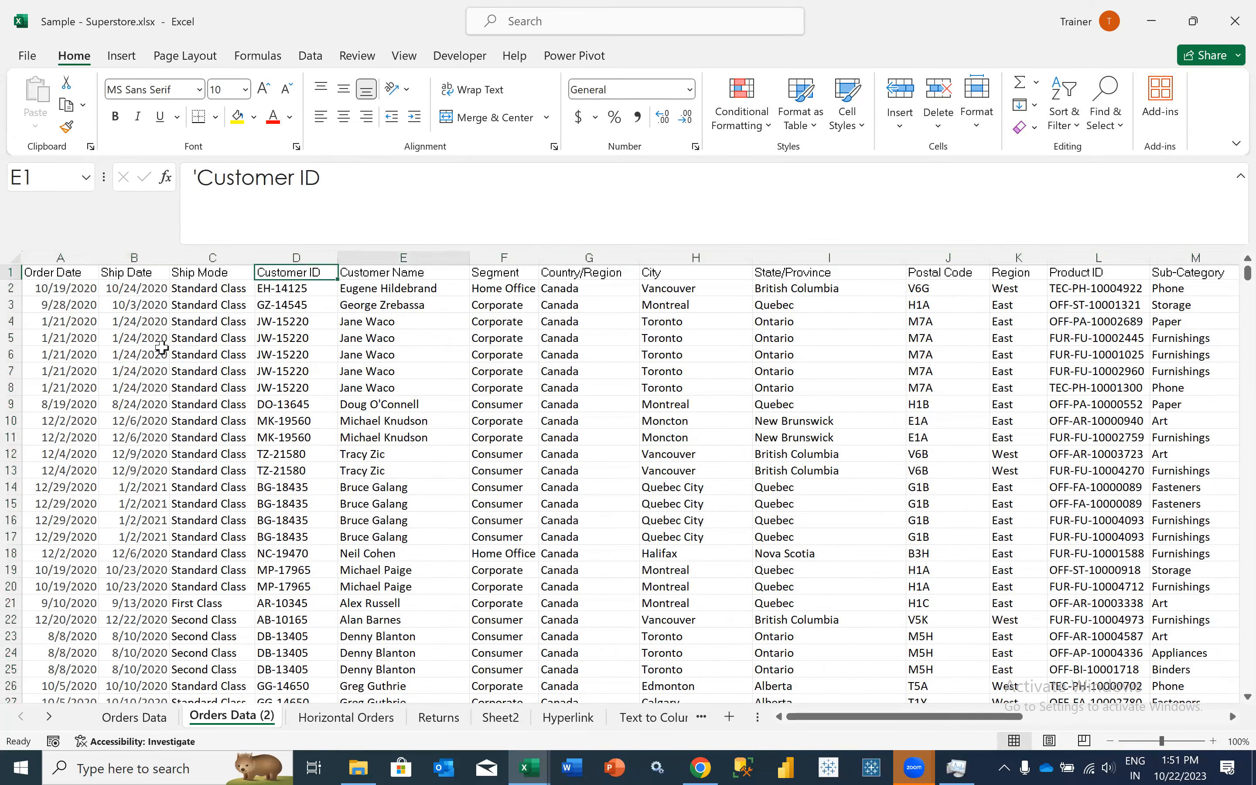
pyautogui.press('Right')
pyautogui.press('Right')
pyautogui.press('Right')
pyautogui.press('Right')
pyautogui.press('Right')
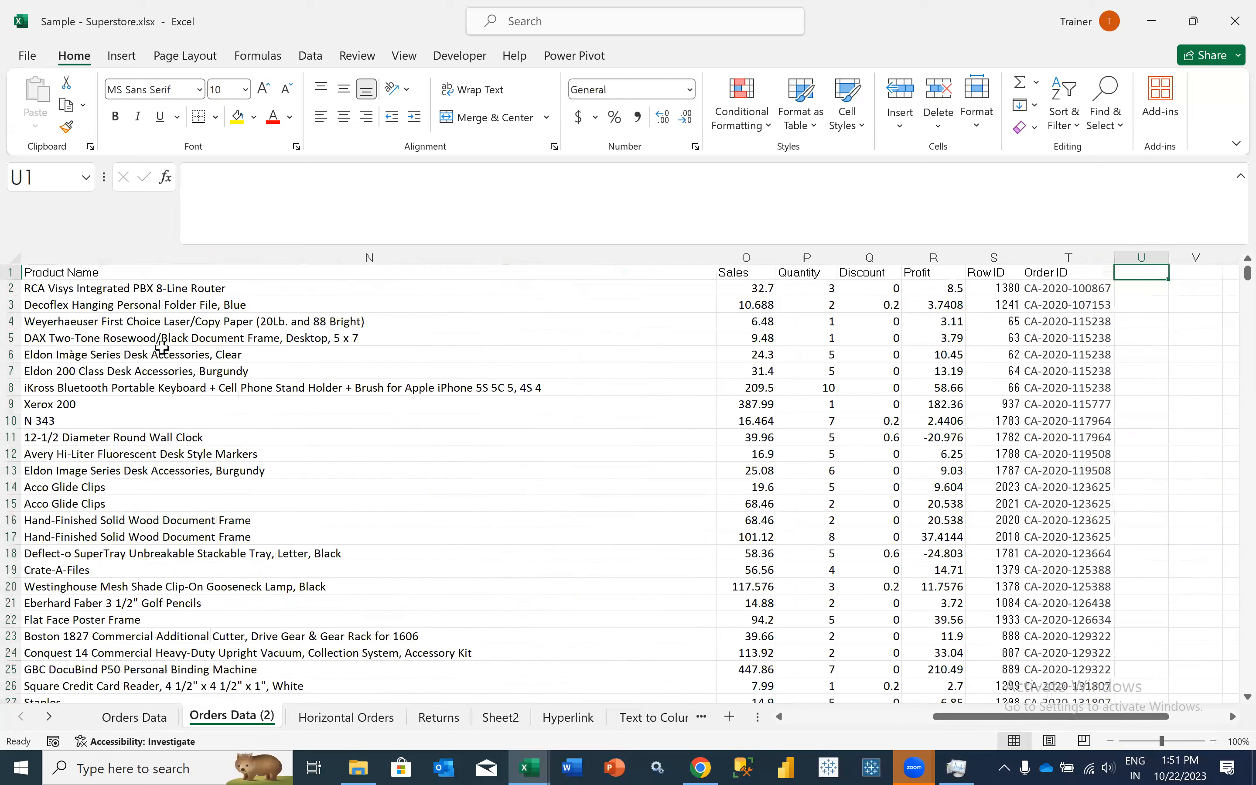
pyautogui.press('Left')
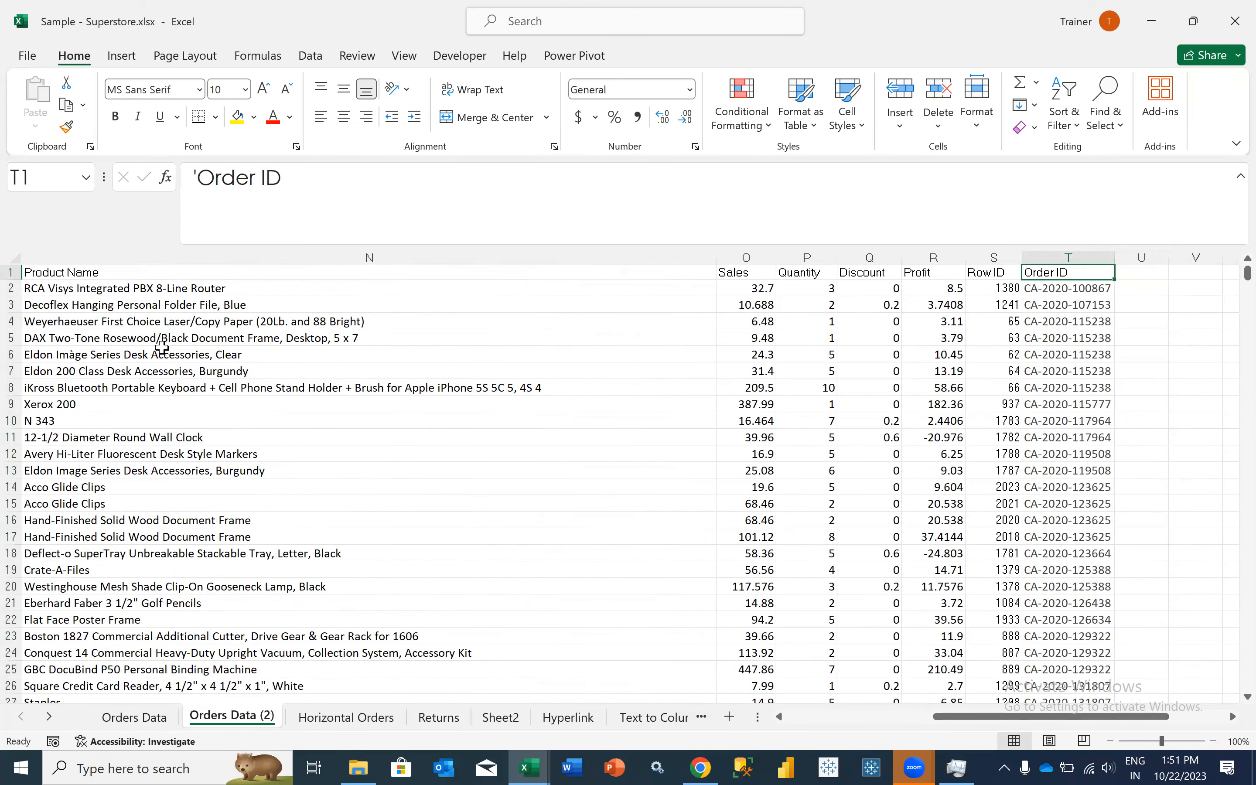
pyautogui.press('Left')
pyautogui.press('Left')
pyautogui.press('Left')
pyautogui.press('Left')
pyautogui.press('Left')
pyautogui.press('Left')
pyautogui.press('Left')
pyautogui.press('Left')
pyautogui.press('Left')
pyautogui.press('Left')
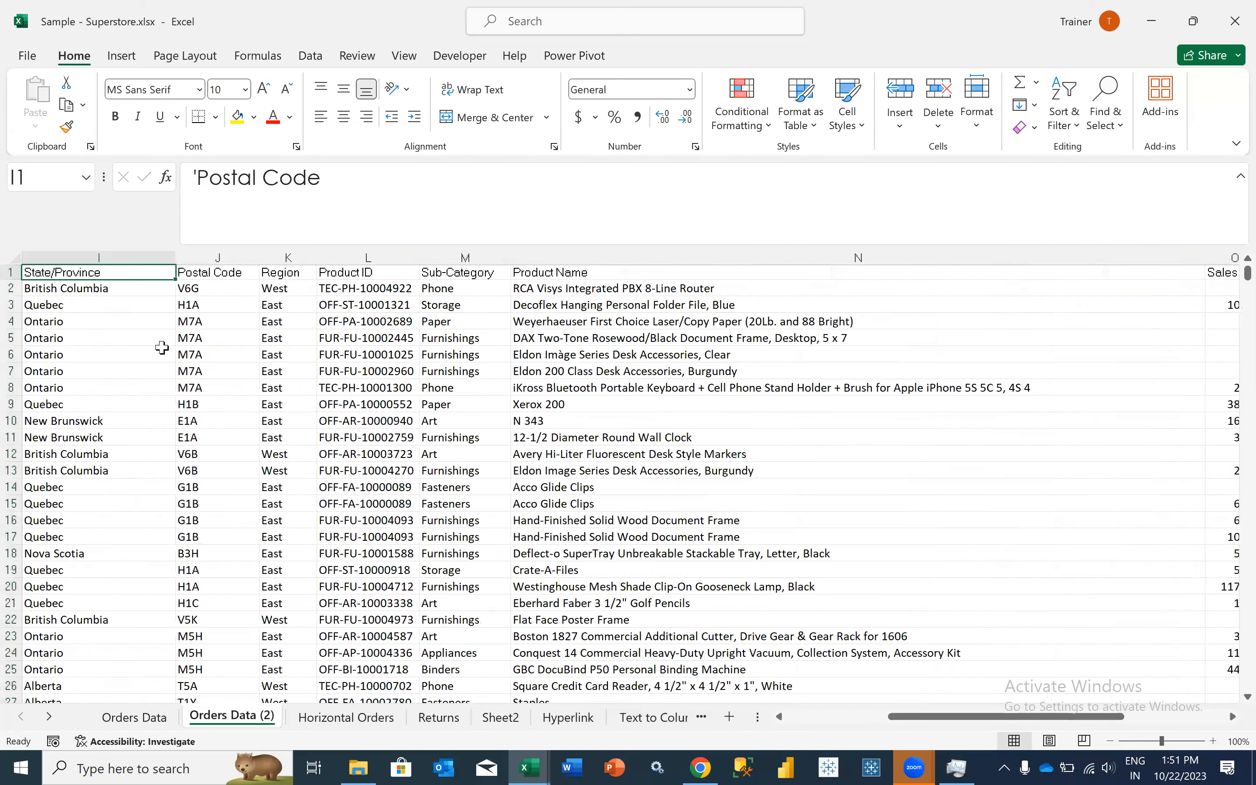
pyautogui.press('Left')
pyautogui.press('Left')
pyautogui.press('Left')
pyautogui.press('Left')
pyautogui.press('Left')
pyautogui.press('Left')
pyautogui.press('Left')
pyautogui.press('Left')
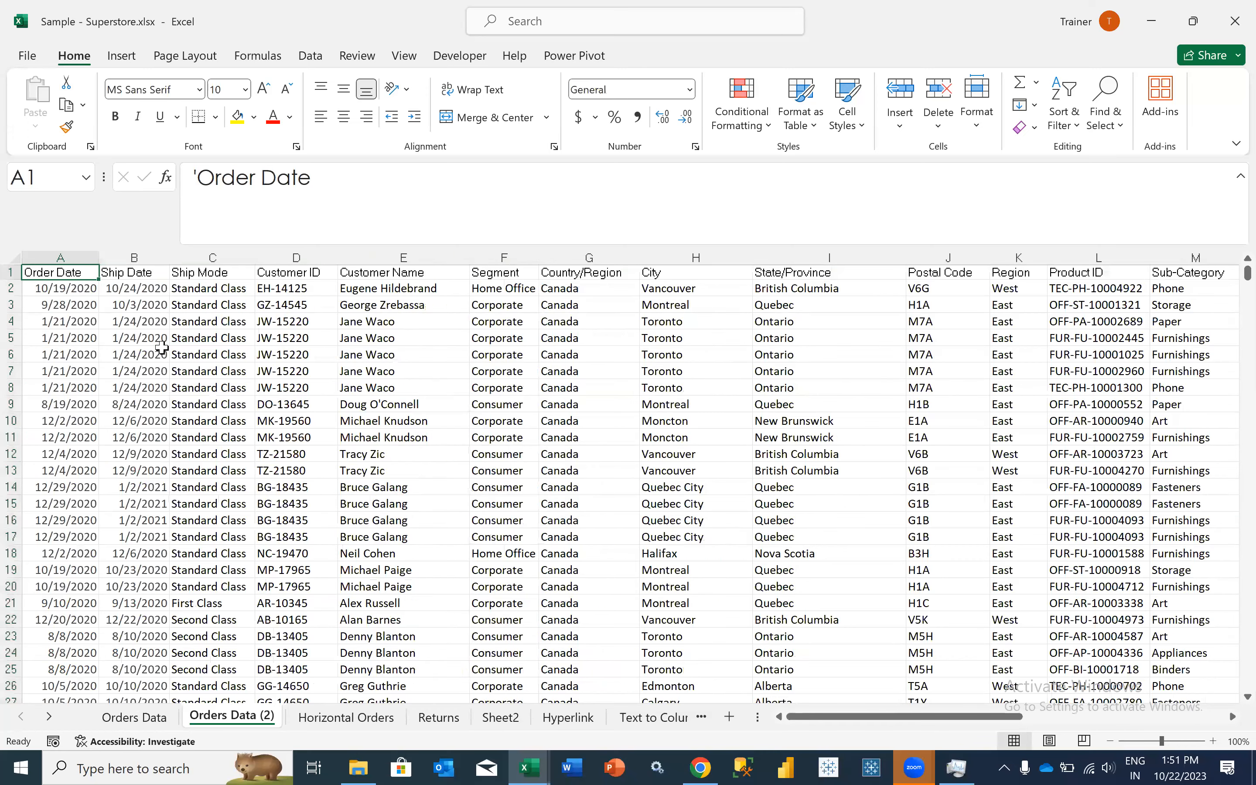
# - Rename the copied sheet as Orders Data V2
pyautogui.rightClick(207, 717)
pyautogui.click(257, 518)
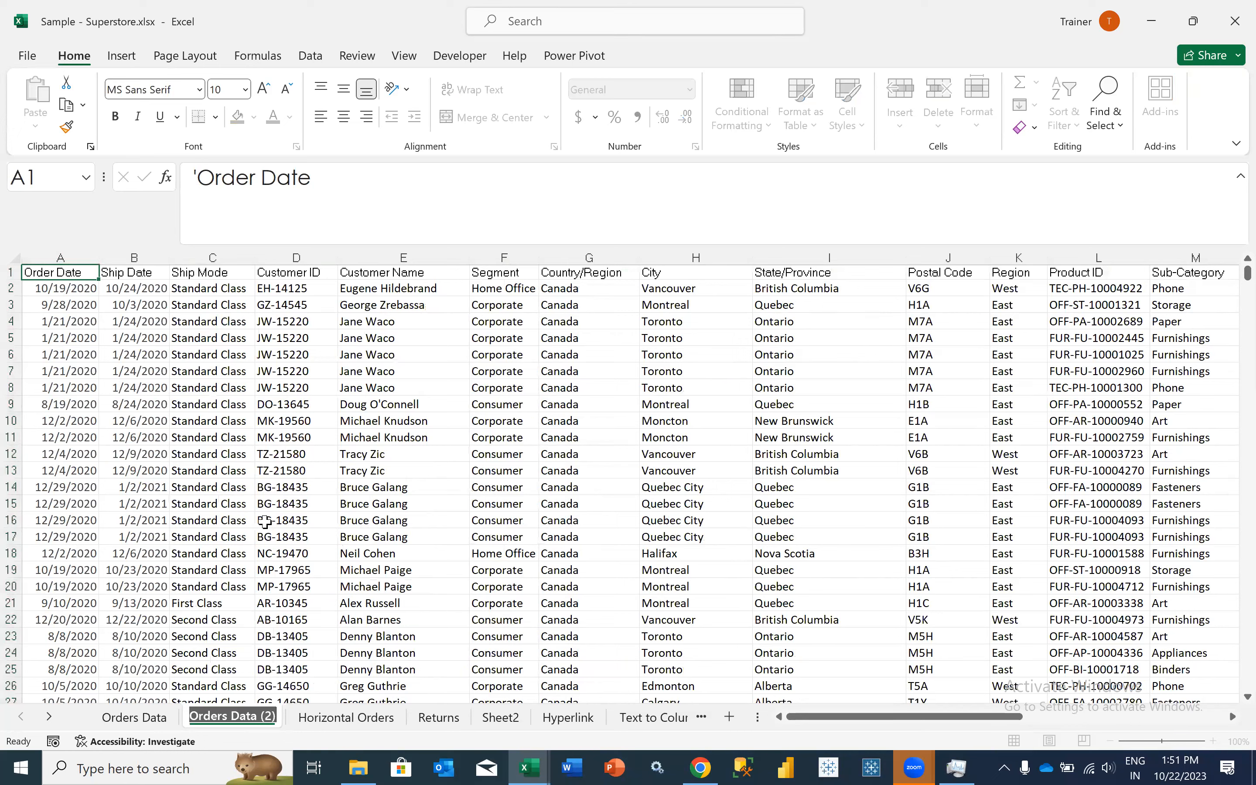
pyautogui.write('Orders Data')
pyautogui.press('Return')
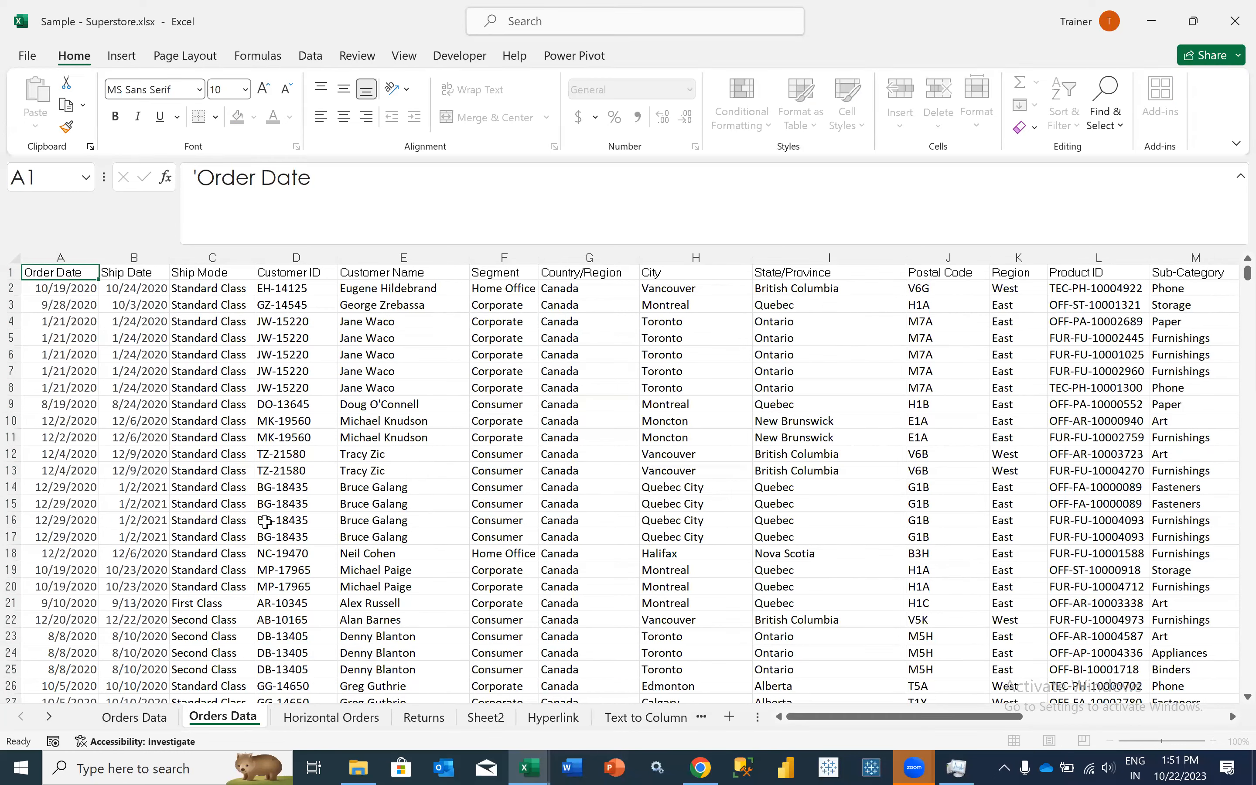
pyautogui.write('V2')
pyautogui.press('Return')
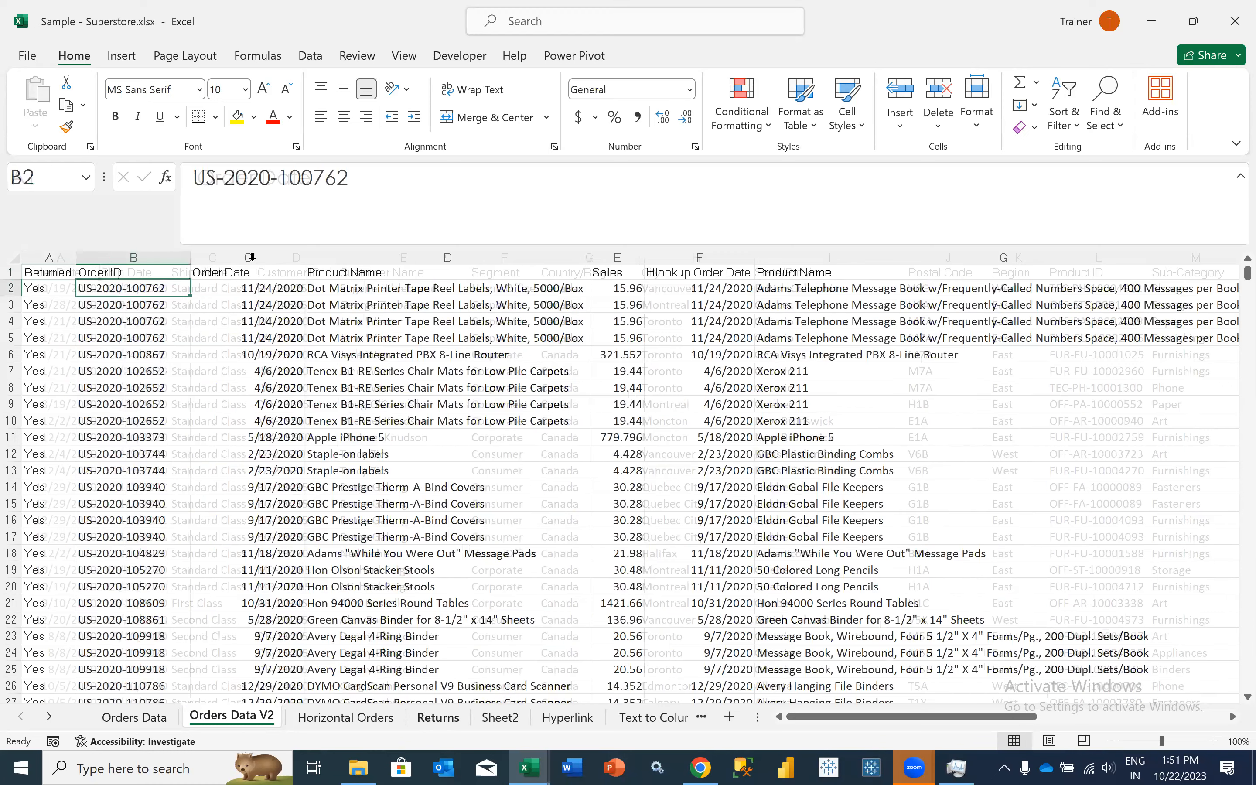
# - Insert a blank column before Order Date in the Returns sheet
pyautogui.click(249, 257)
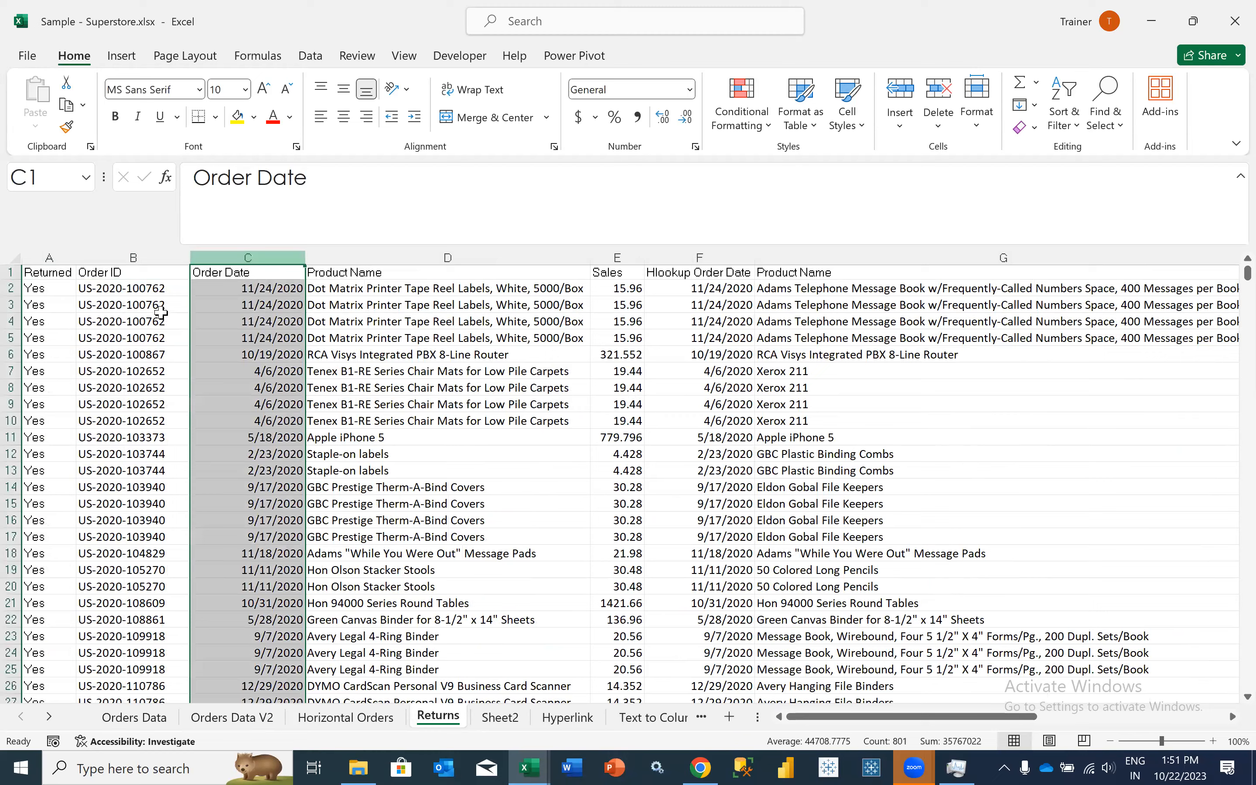
pyautogui.hotkey('ctrl', 'shift', '+')
pyautogui.press('Down')
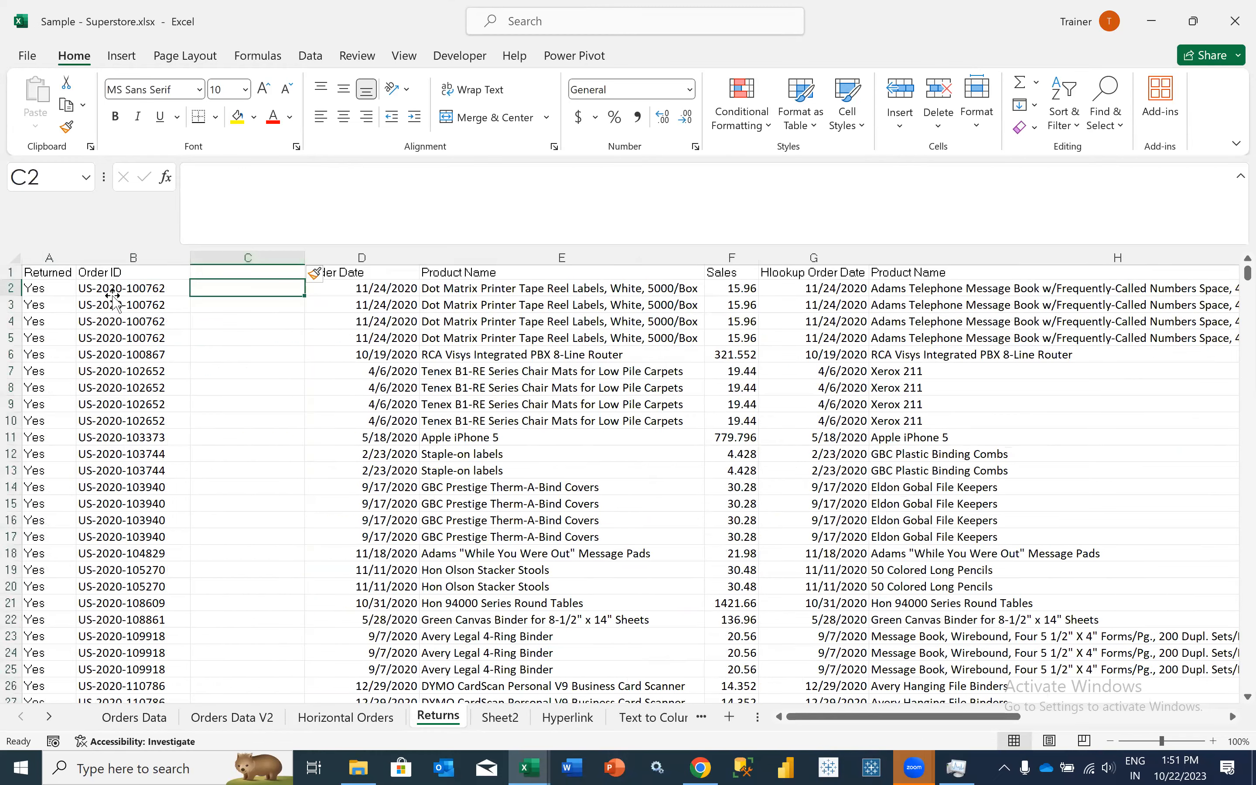
# - Start an XLOOKUP formula in C2 of the Returns sheet with the Order ID in B2 as the lookup value
pyautogui.press('Left')
pyautogui.click(208, 289)
pyautogui.write('=XLOOKUP(')
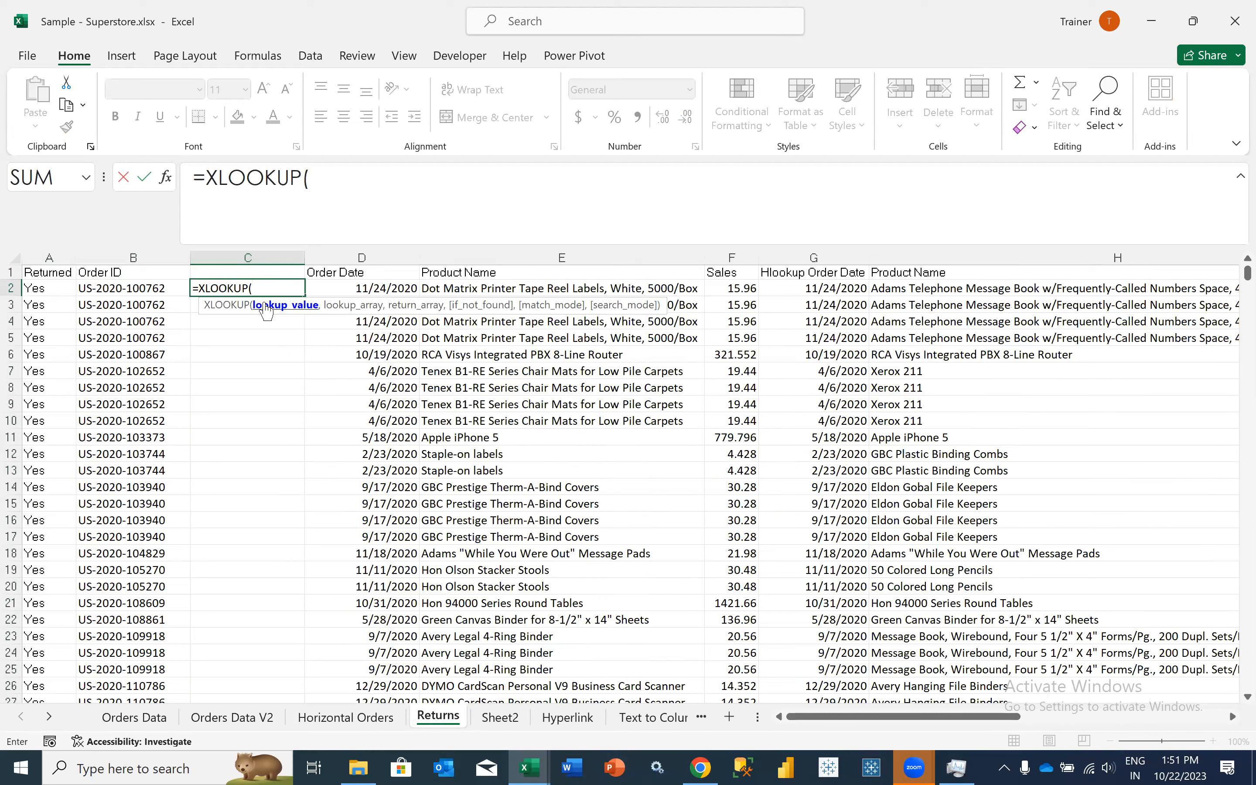
pyautogui.click(139, 290)
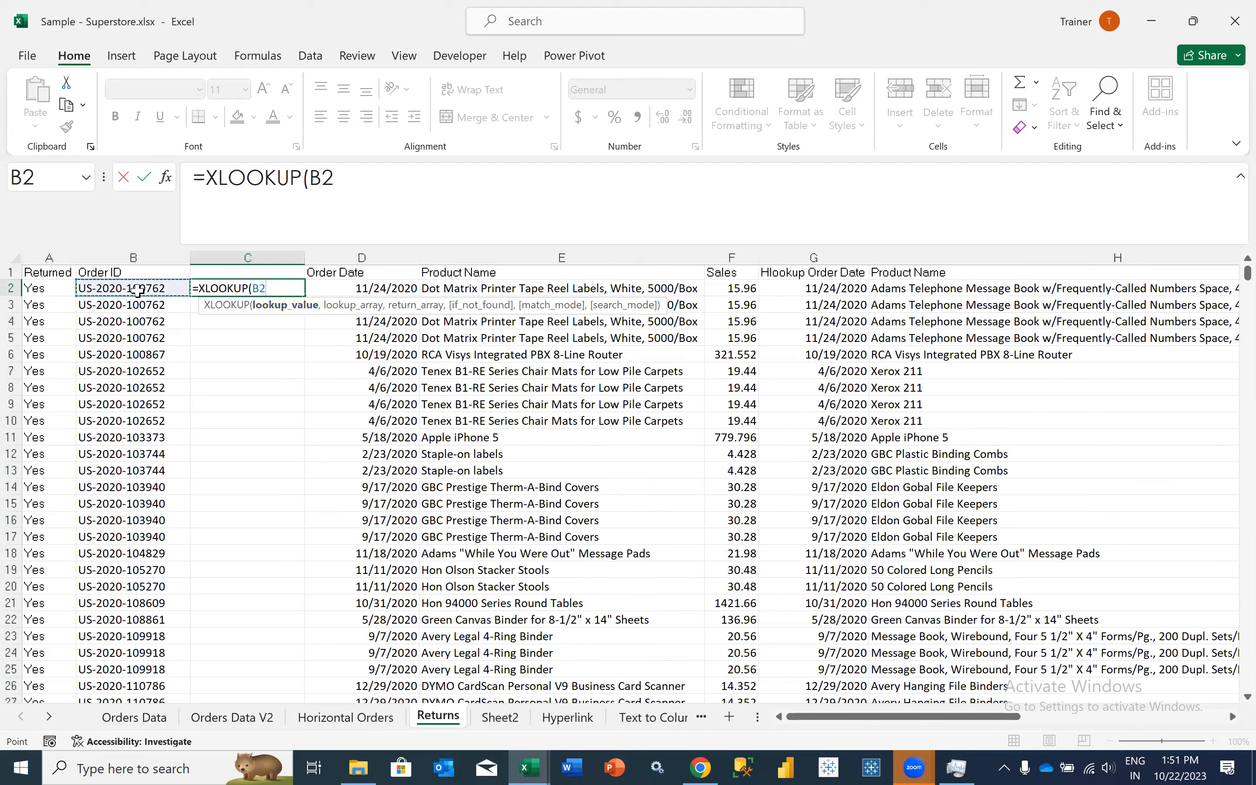
pyautogui.write(',')
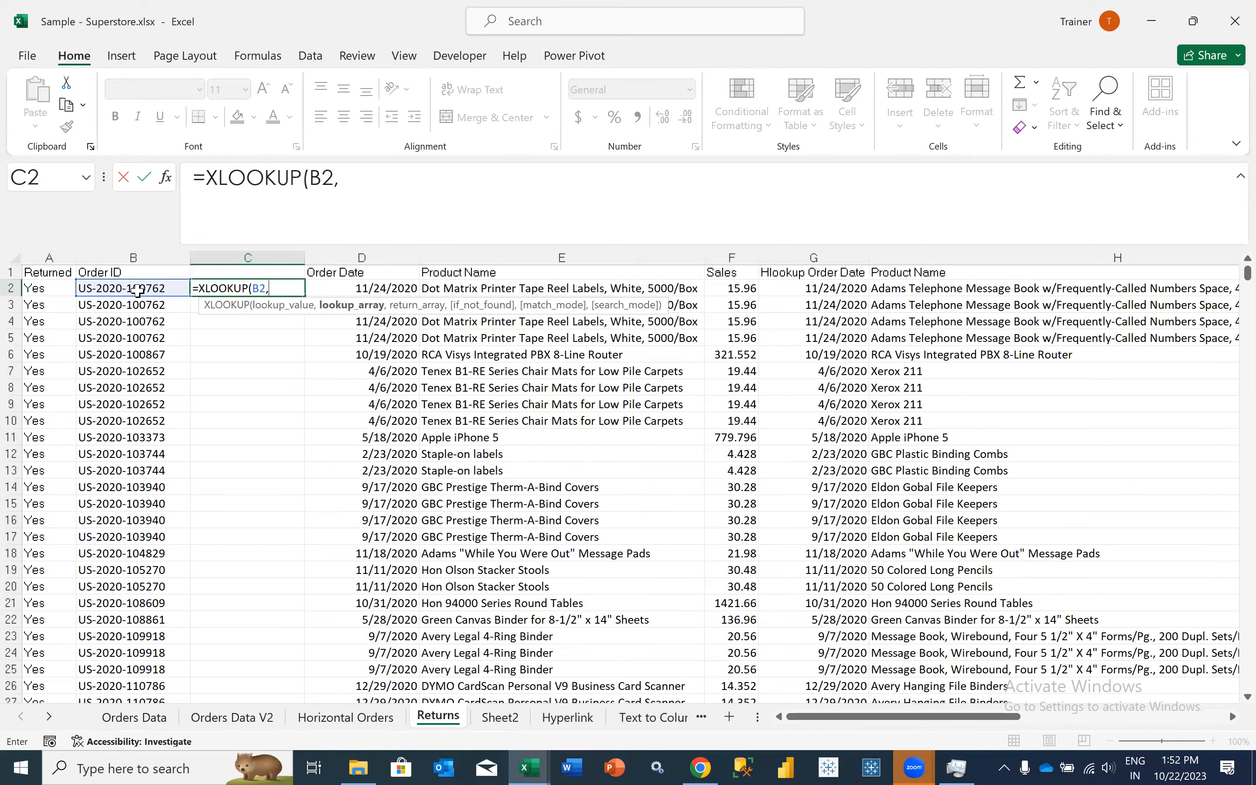
# - Set the lookup array to the Order ID values in Orders Data V2 as the absolute range $T$2:$T$10195
pyautogui.click(220, 722)
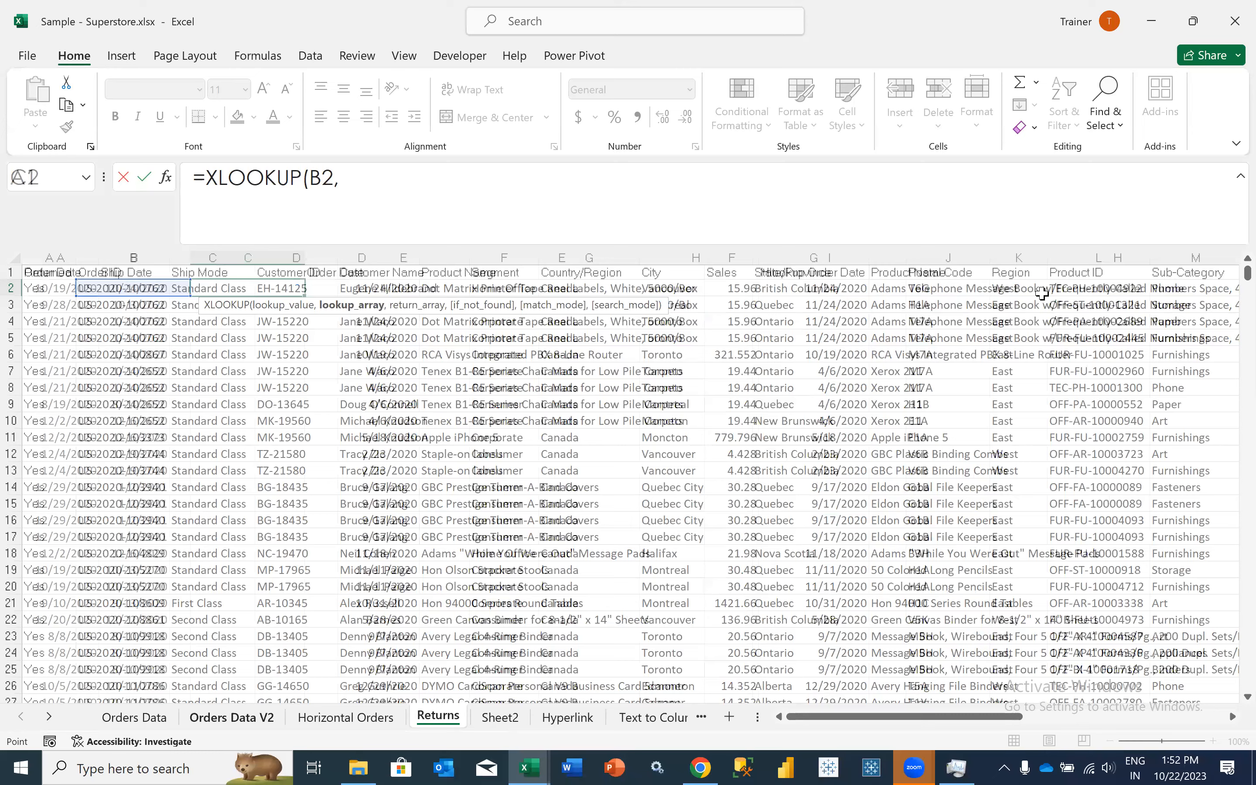
pyautogui.hscroll(1, 1042, 294)
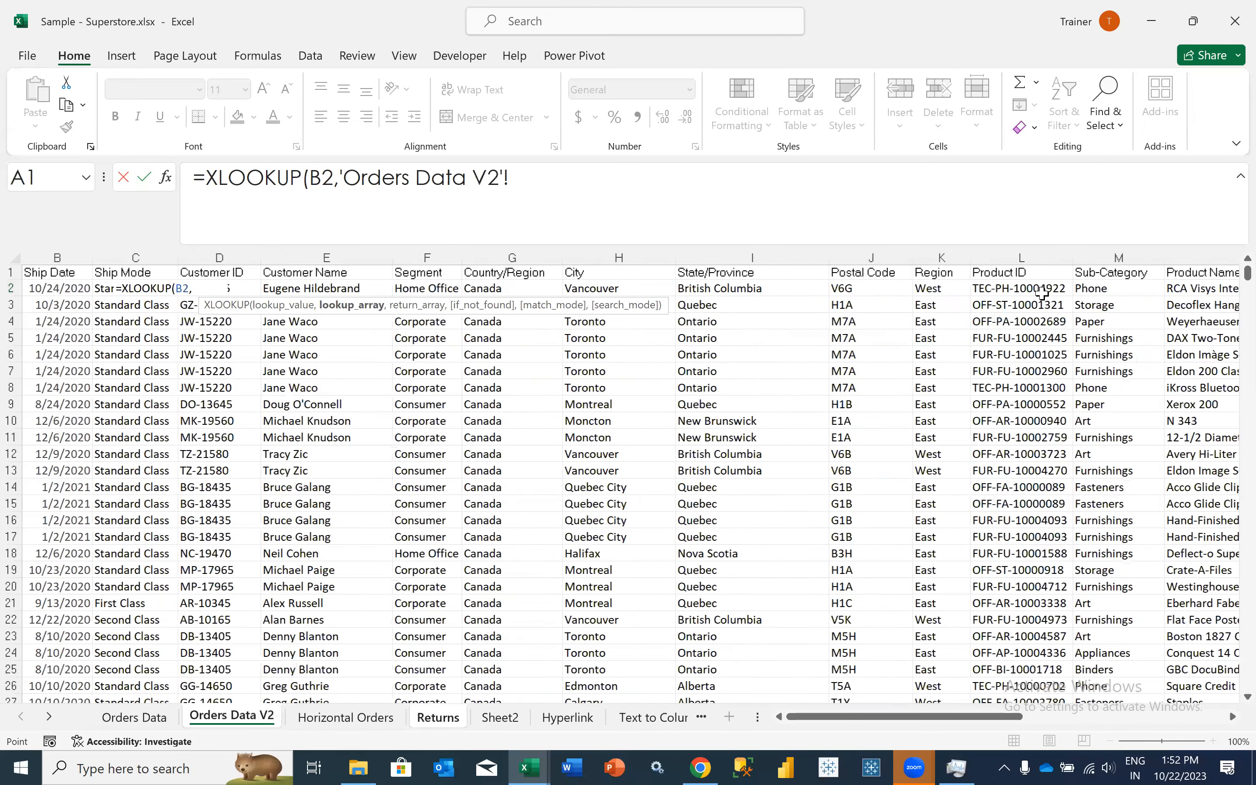
pyautogui.hscroll(7, 1043, 294)
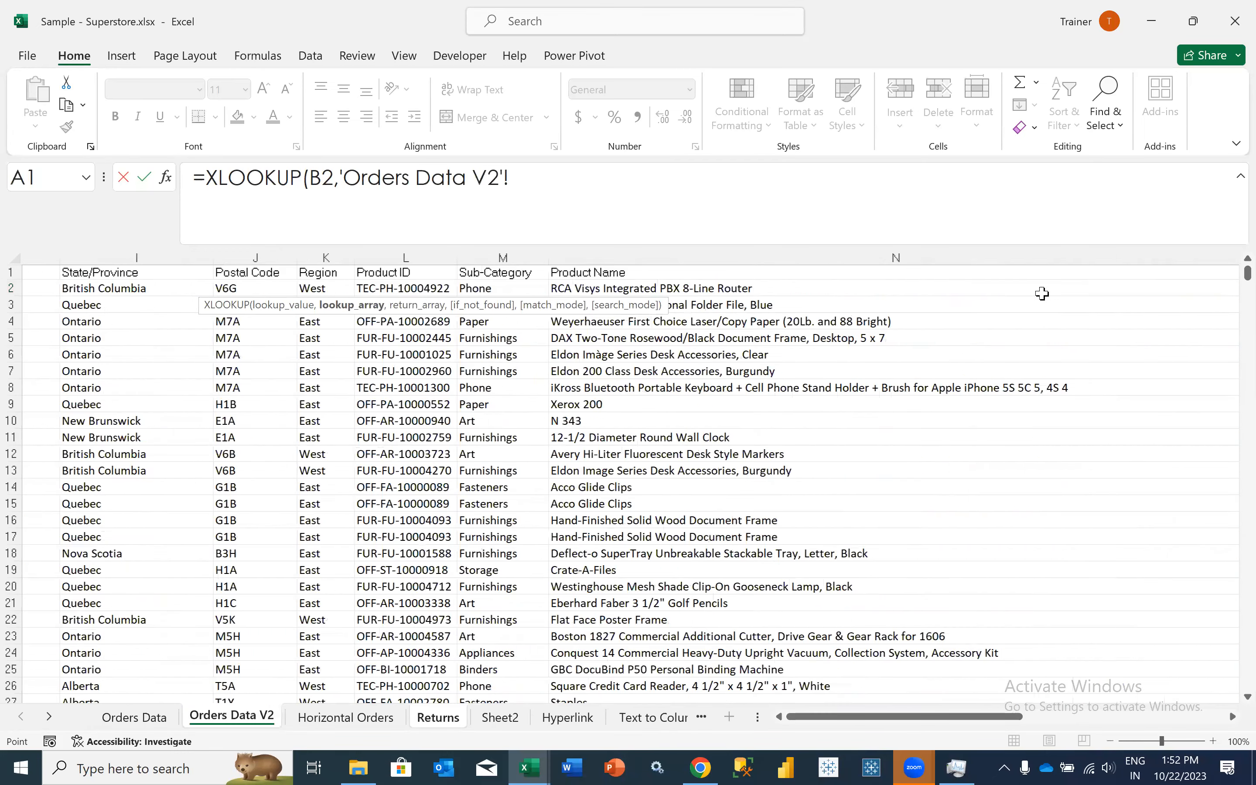
pyautogui.hscroll(3, 1042, 294)
pyautogui.hscroll(2, 1043, 294)
pyautogui.click(1042, 294)
pyautogui.hotkey('ctrl', 'shift', 'Down')
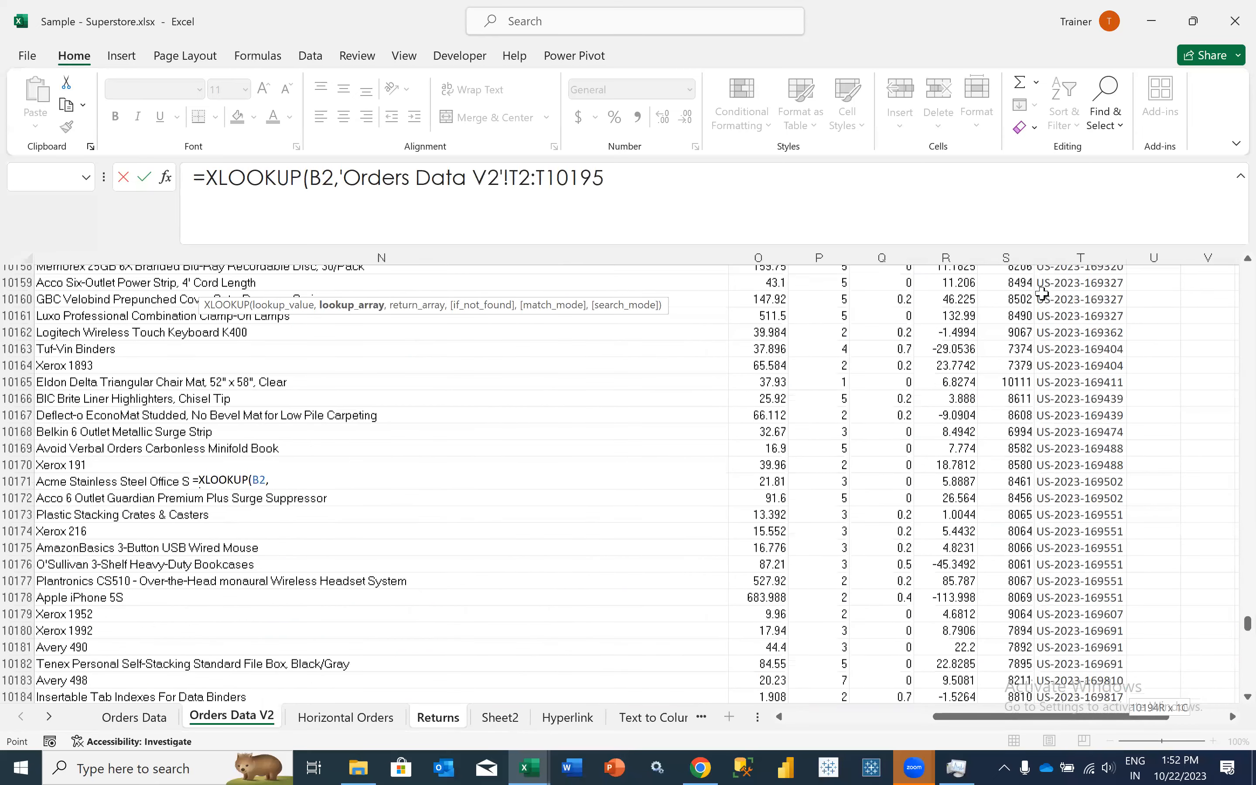
pyautogui.press('F4')
pyautogui.write(',')
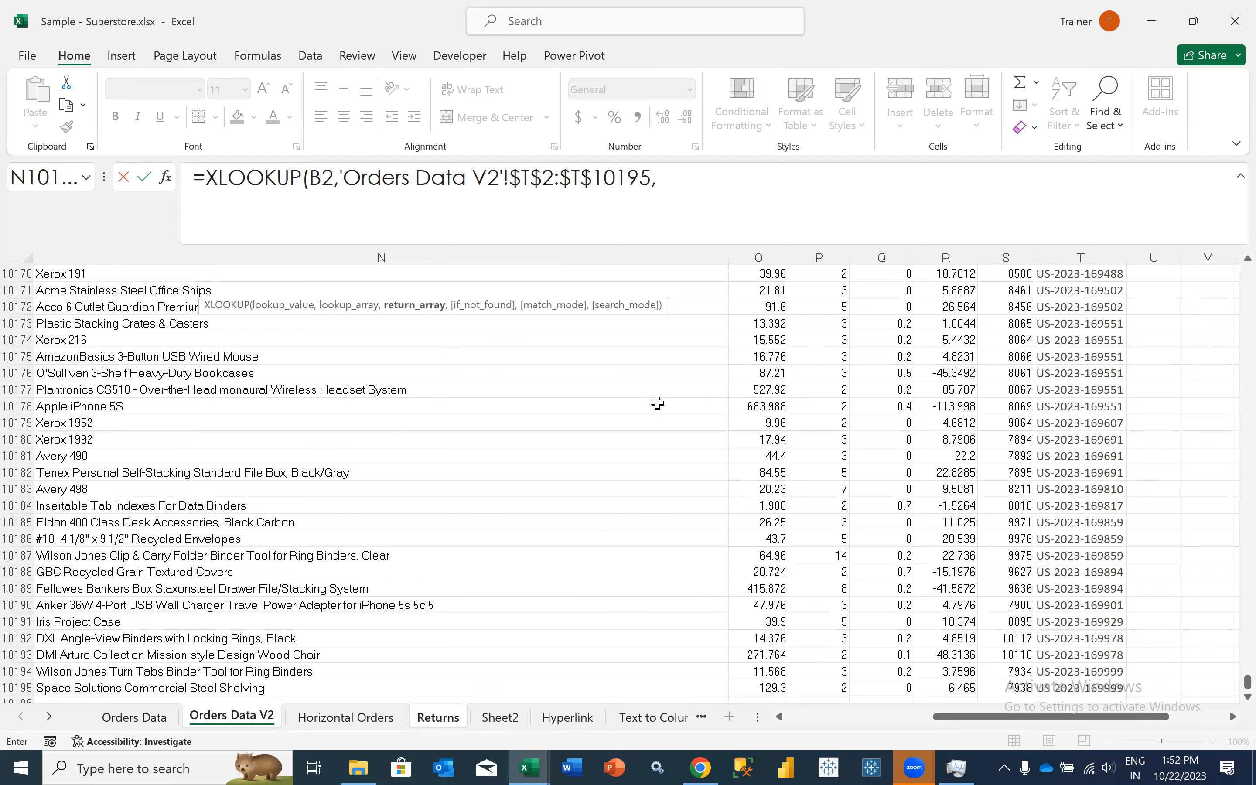
# - Complete the formula with Order Date range $A$2:$A$10195 from Orders Data V2 as return array, and format C2 as Short Date
pyautogui.hscroll(-5, 658, 403)
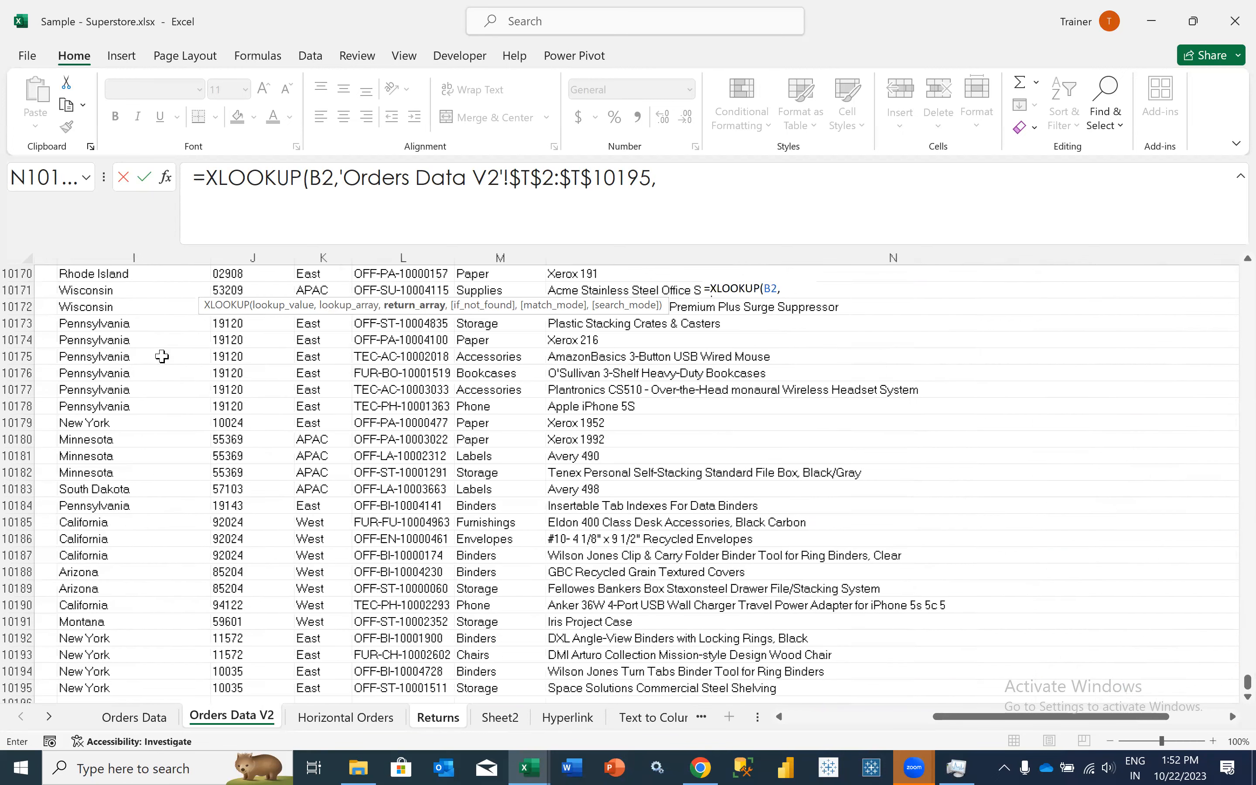
pyautogui.hscroll(-3, 145, 358)
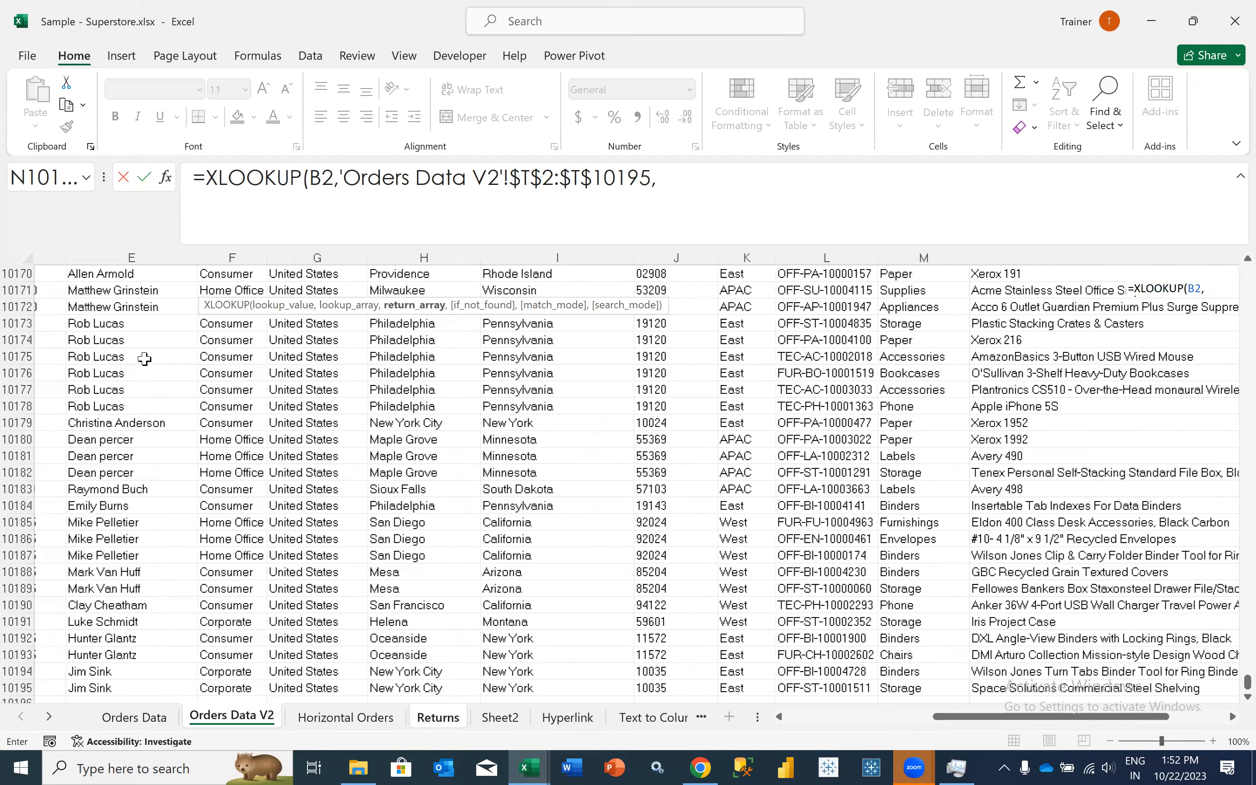
pyautogui.hscroll(-2, 144, 358)
pyautogui.hscroll(-3, 75, 280)
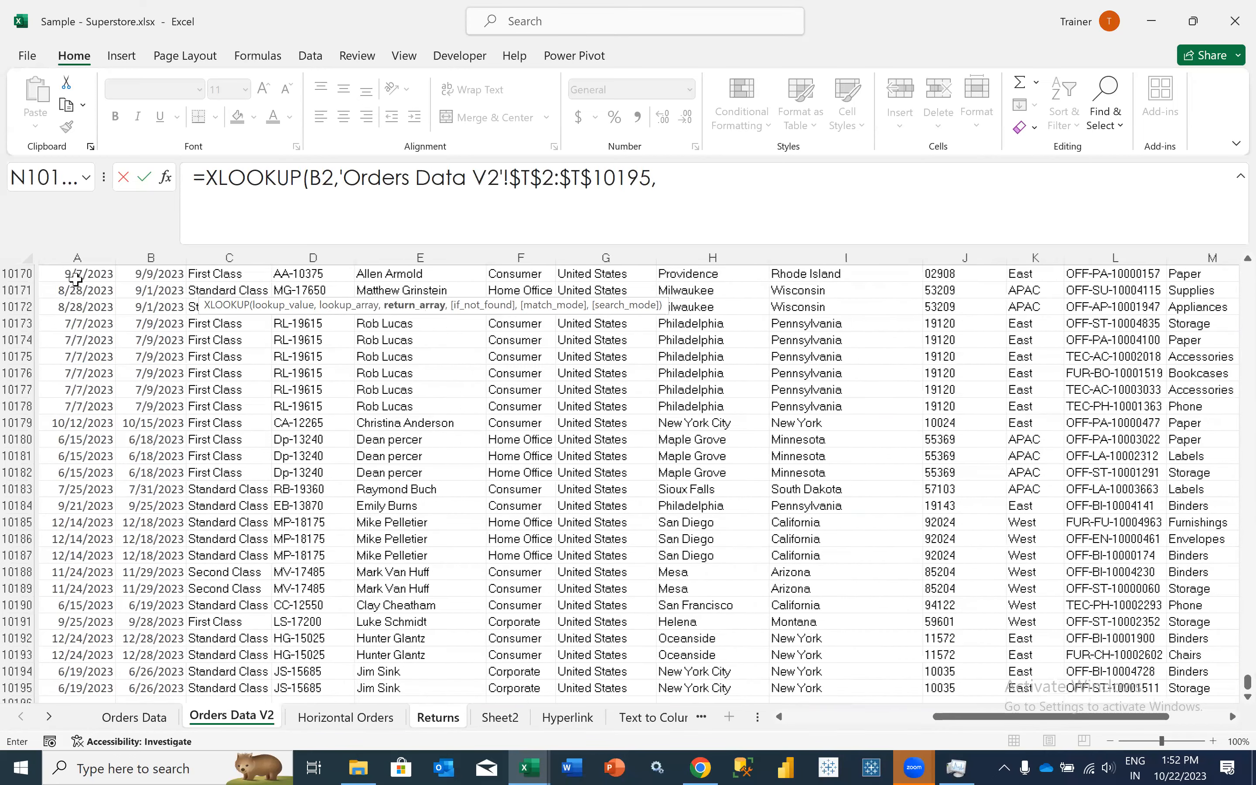
pyautogui.click(145, 358)
pyautogui.hotkey('ctrl', 'shift', 'Up')
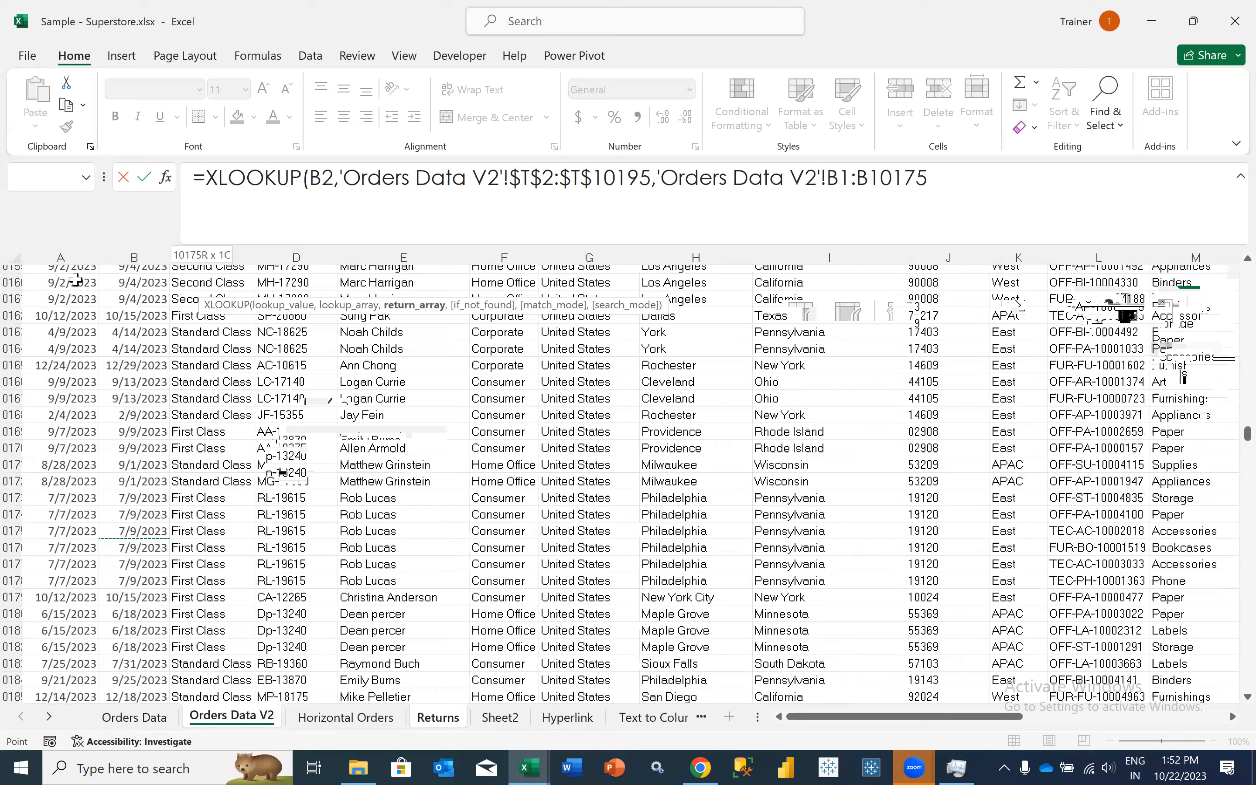
pyautogui.click(76, 280)
pyautogui.hotkey('ctrl', 'shift', 'Down')
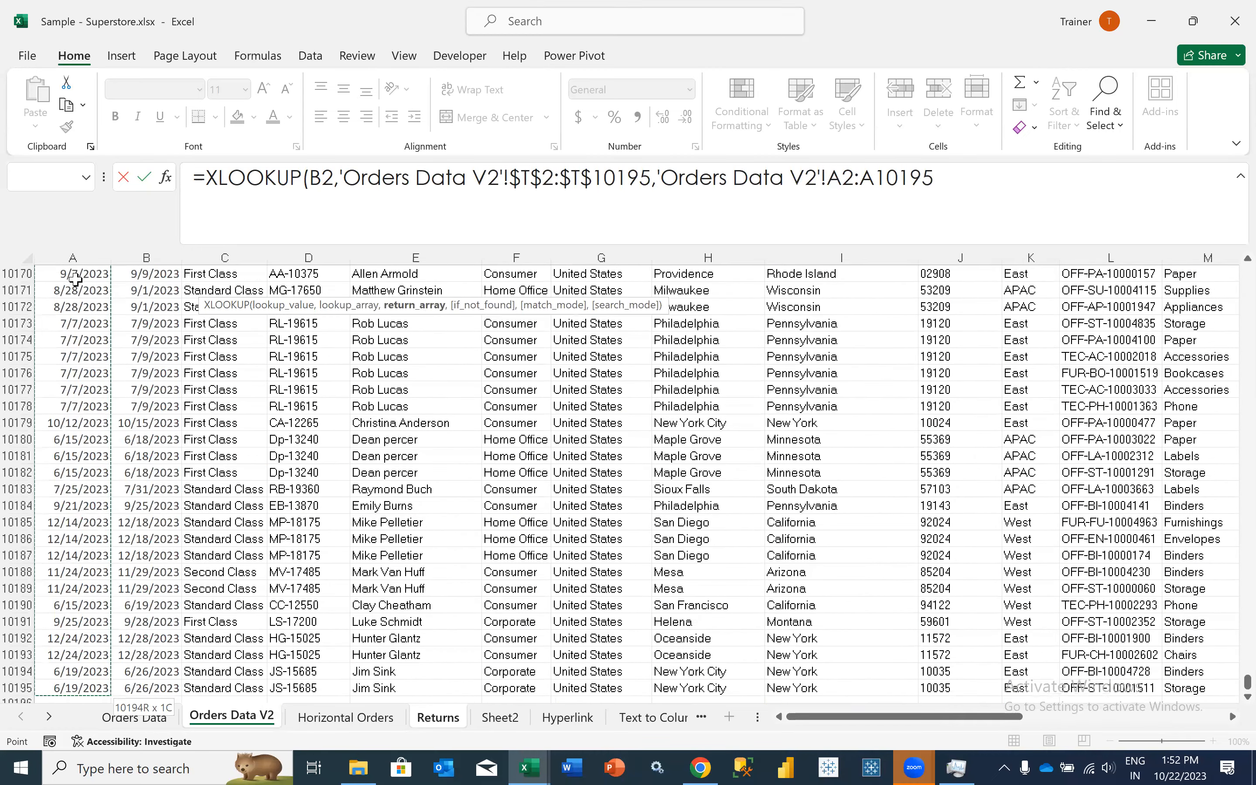
pyautogui.press('F4')
pyautogui.write(')')
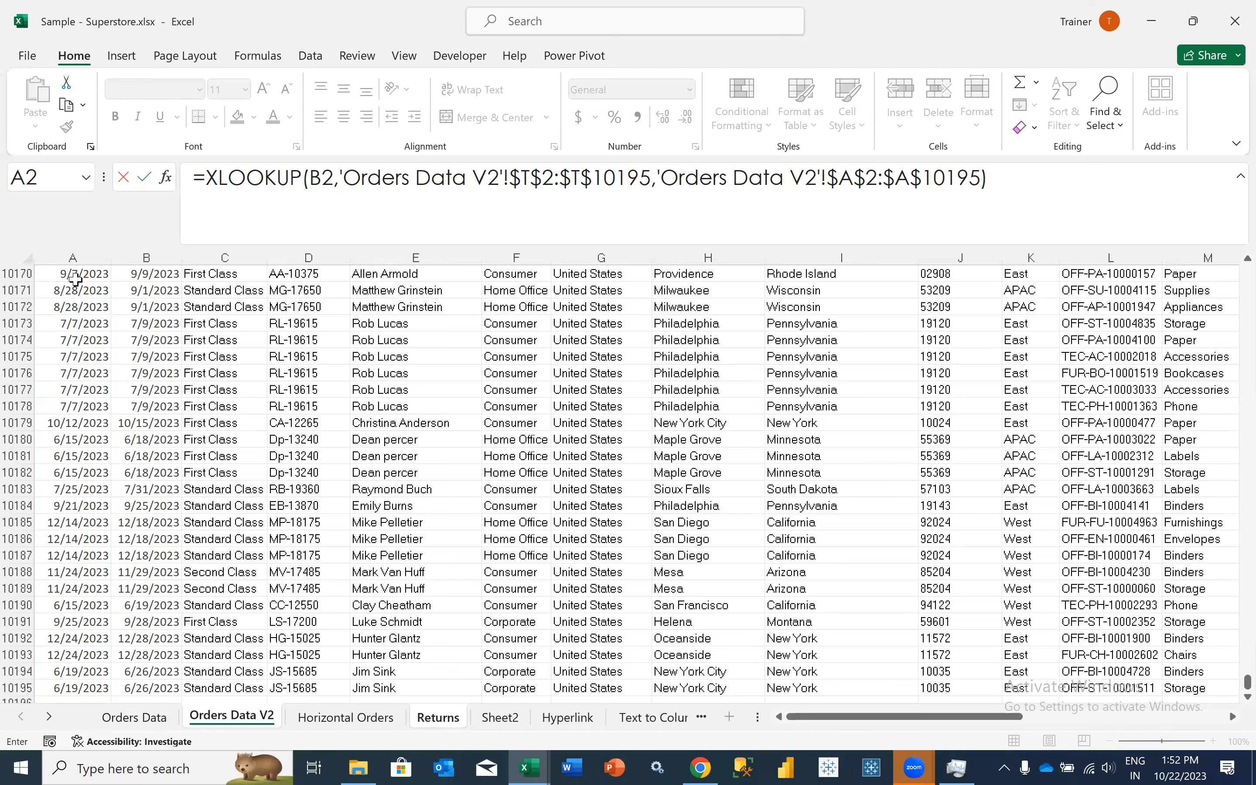
pyautogui.press('Return')
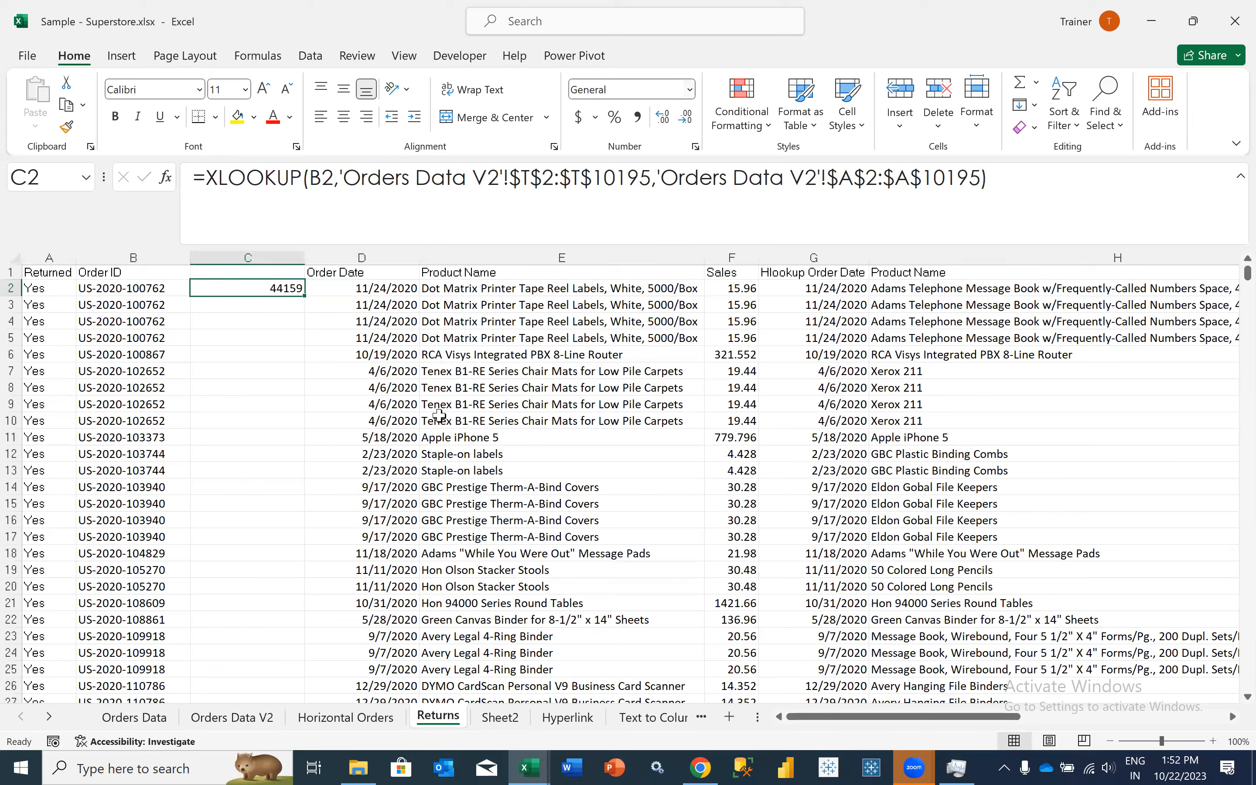
pyautogui.click(689, 89)
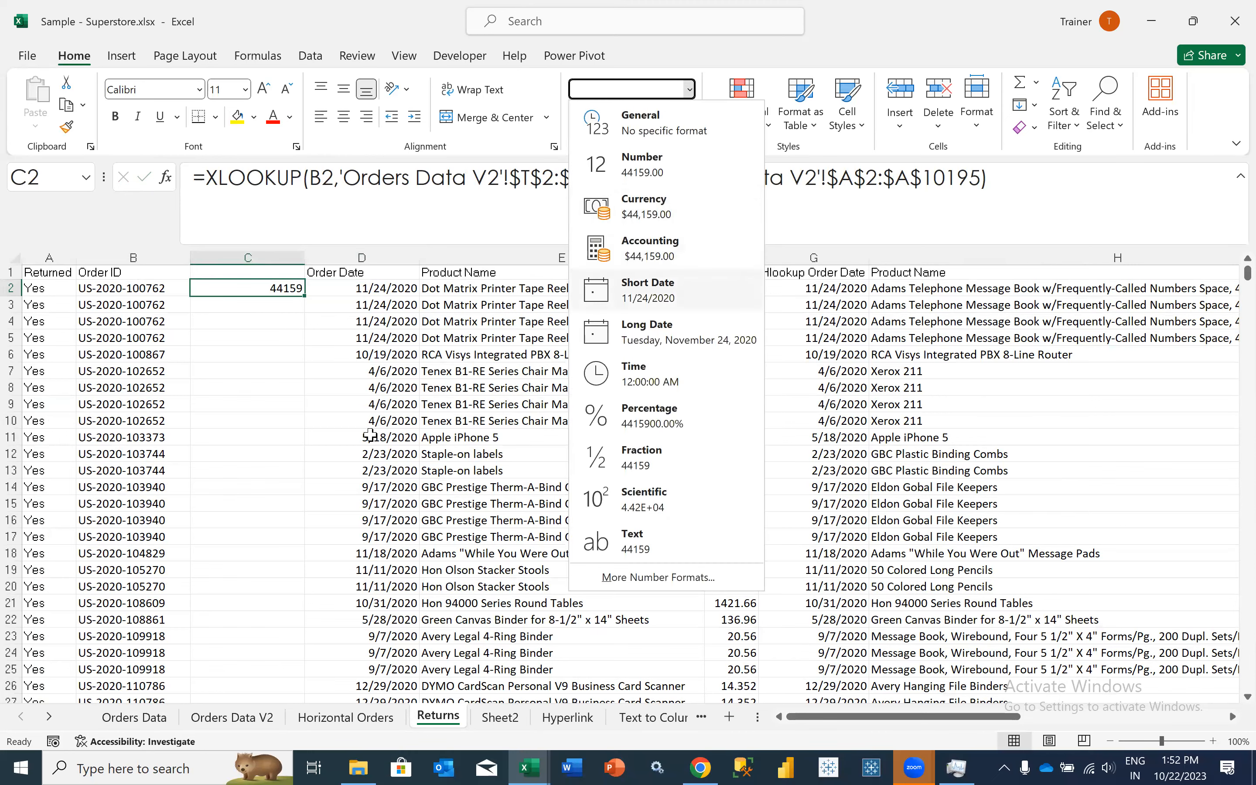
pyautogui.click(649, 289)
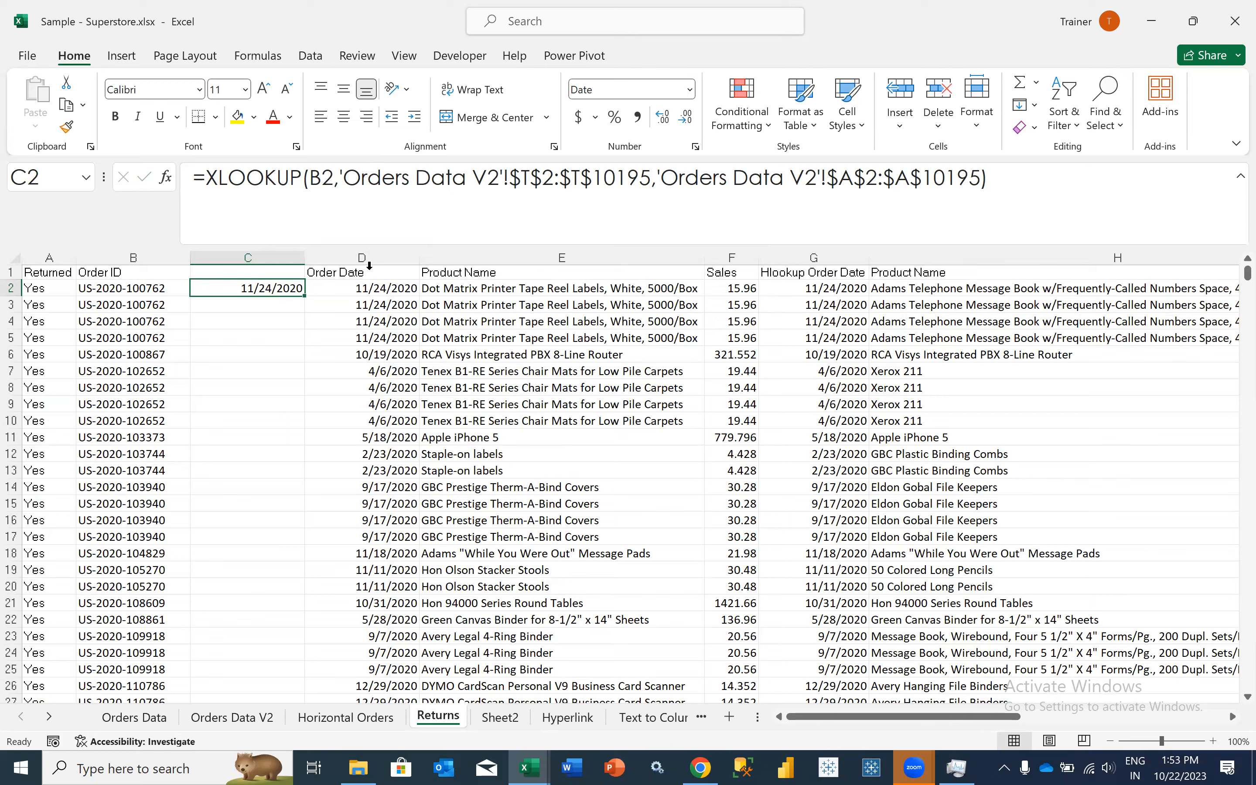
# - Review the lookup array in the C2 formula and remove its return array argument
pyautogui.moveTo(339, 178); pyautogui.dragTo(648, 180)
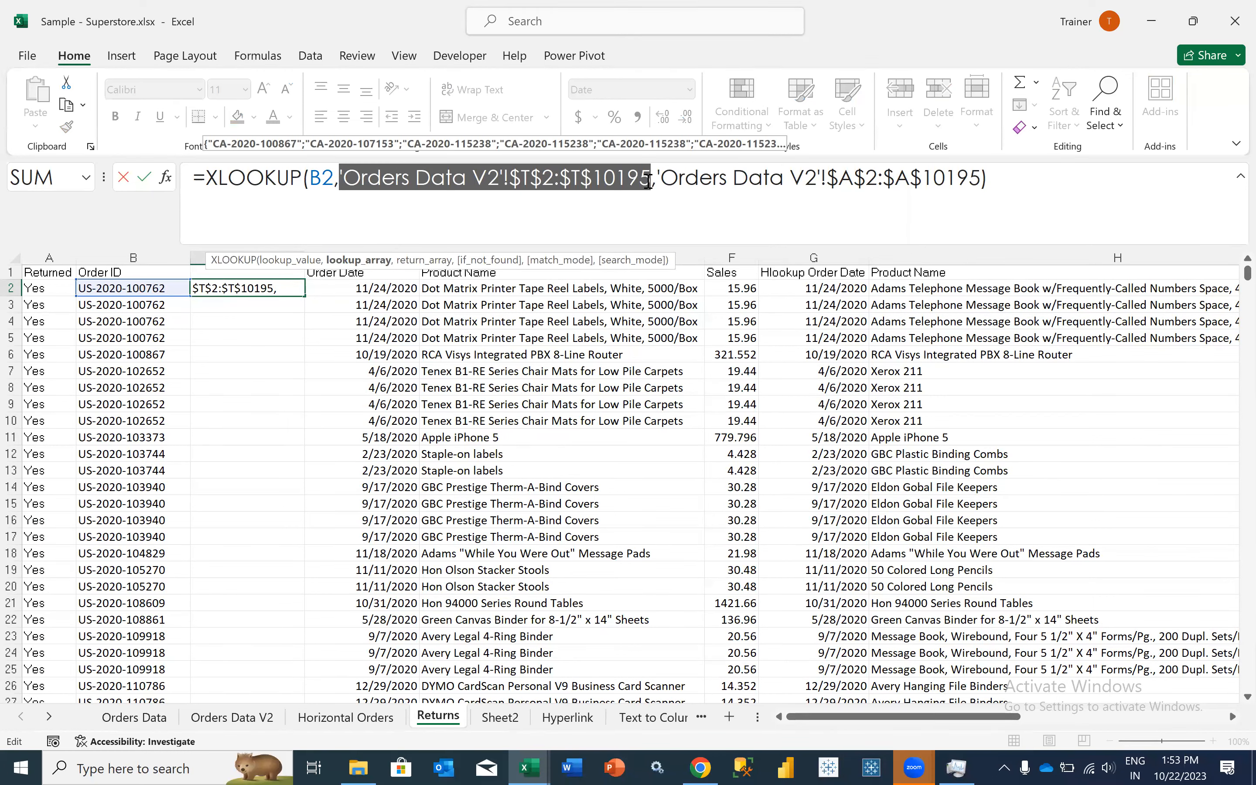
pyautogui.moveTo(656, 179)
pyautogui.mouseDown()
pyautogui.moveTo(819, 173)
pyautogui.moveTo(974, 188)
pyautogui.moveTo(660, 172)
pyautogui.mouseUp()
pyautogui.click(974, 188)
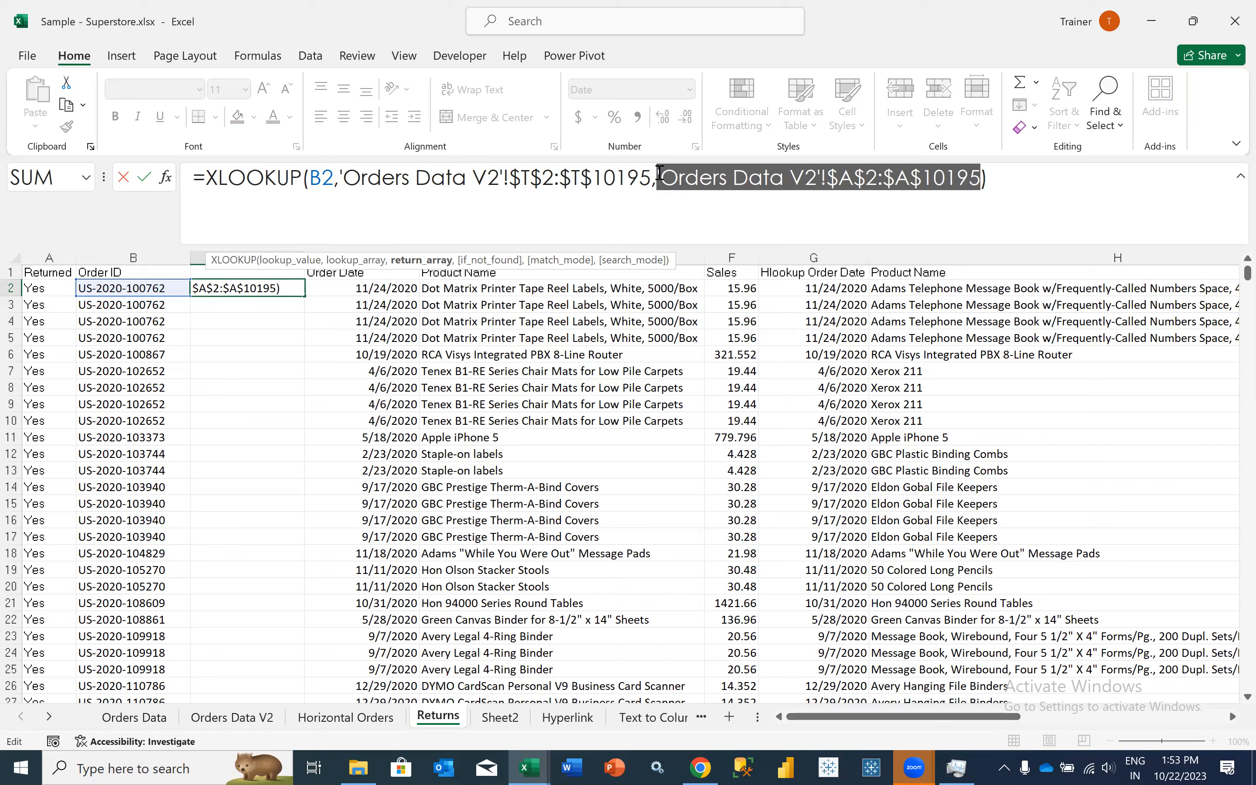
pyautogui.press('Delete')
pyautogui.write(',')
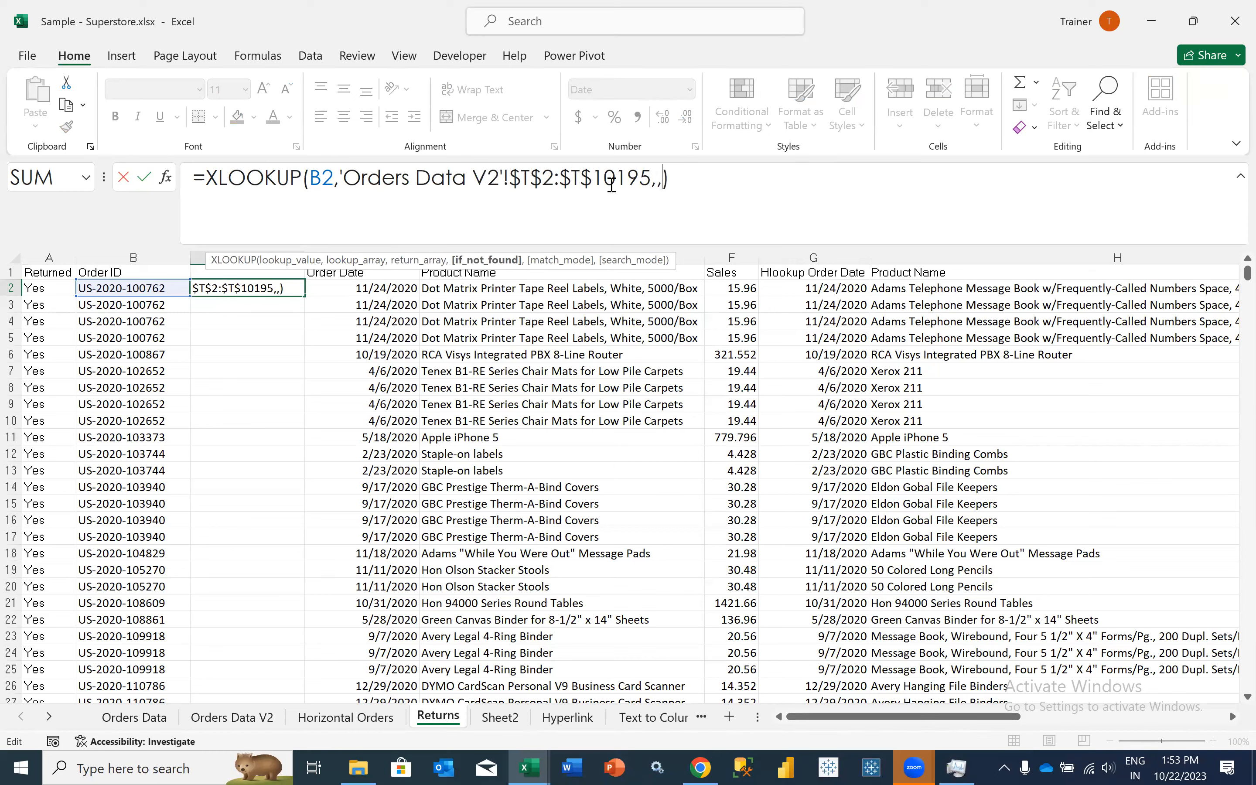
pyautogui.press('BackSpace')
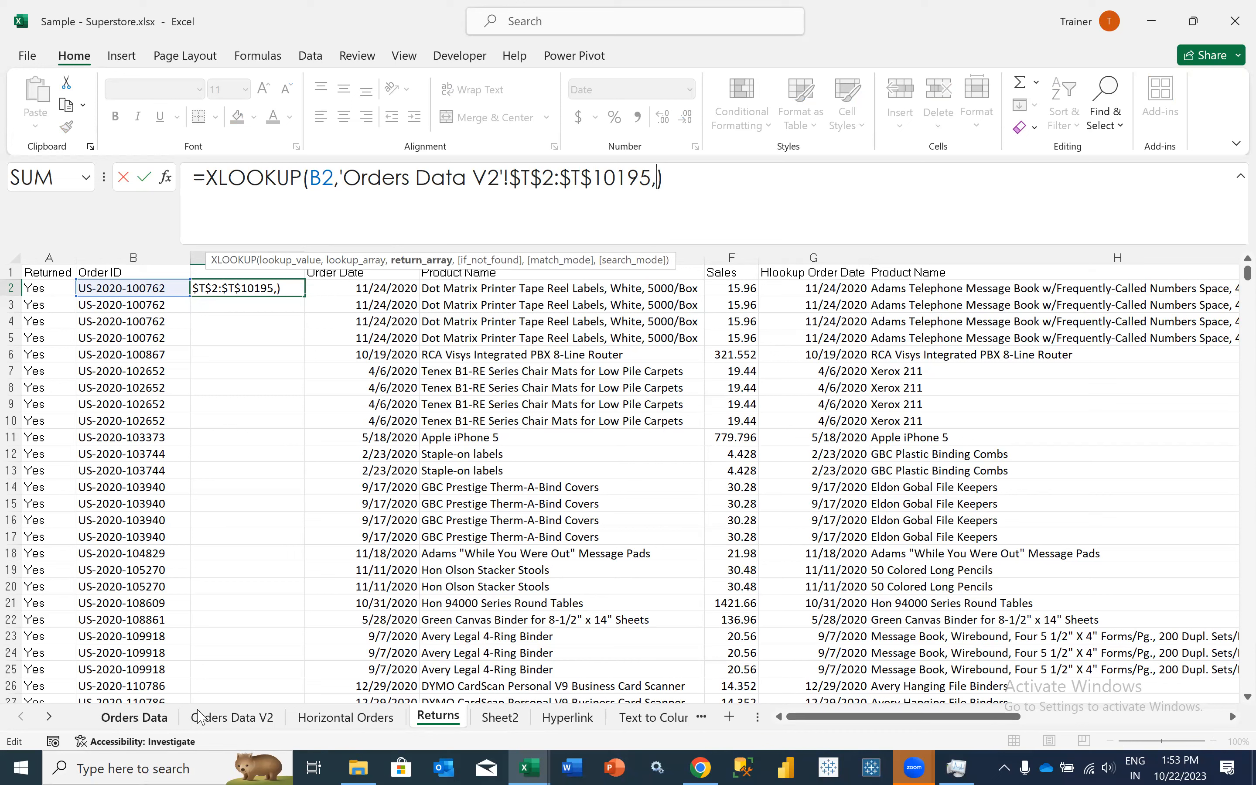
# - Try the Product Name values N2:N10195 in Orders Data V2 as the new return array
pyautogui.click(216, 719)
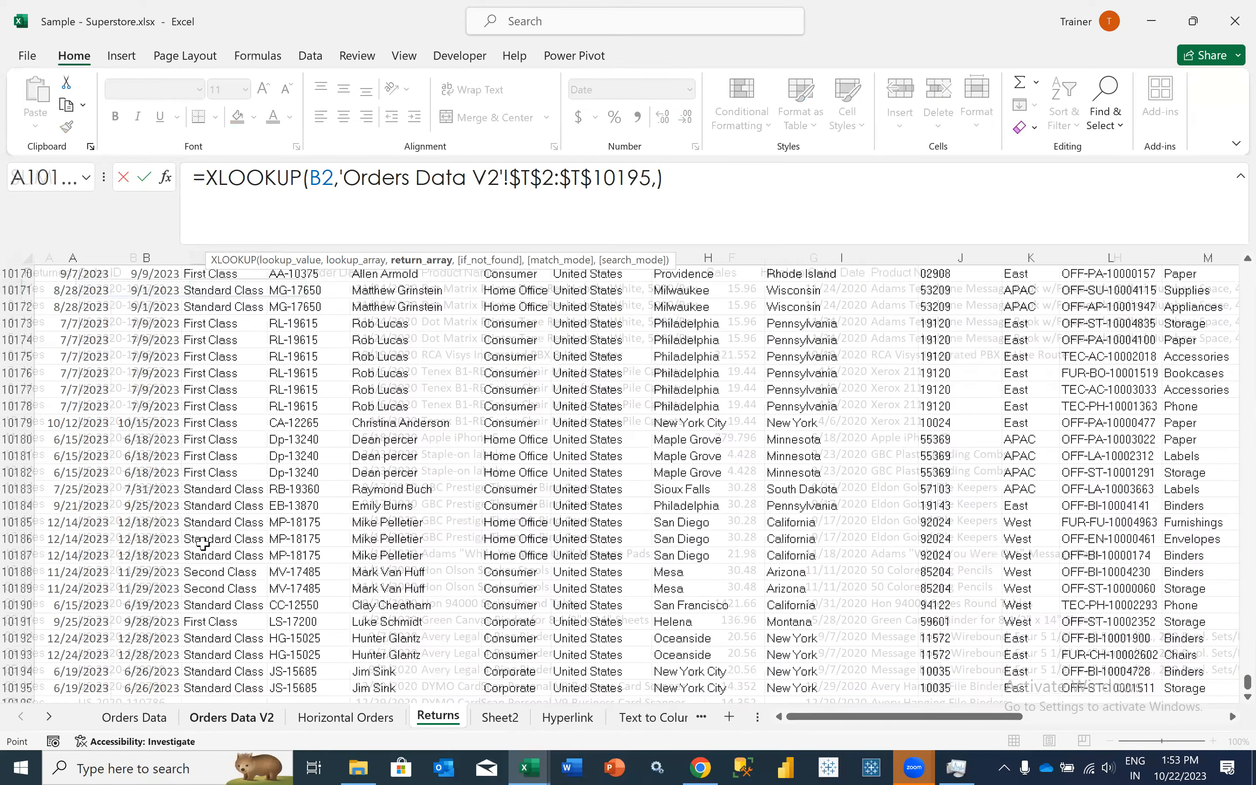
pyautogui.click(202, 540)
pyautogui.hotkey('ctrl', 'shift', 'Up')
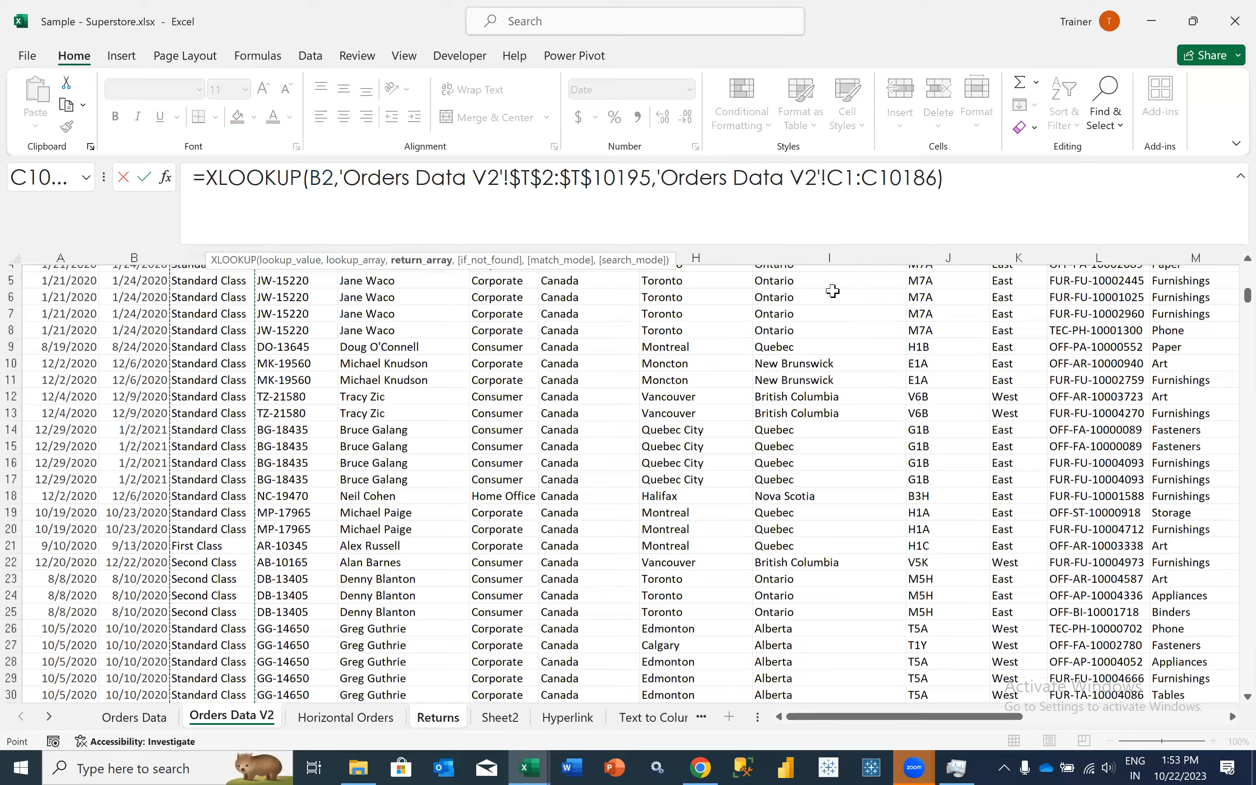
pyautogui.hscroll(2, 830, 288)
pyautogui.click(835, 338)
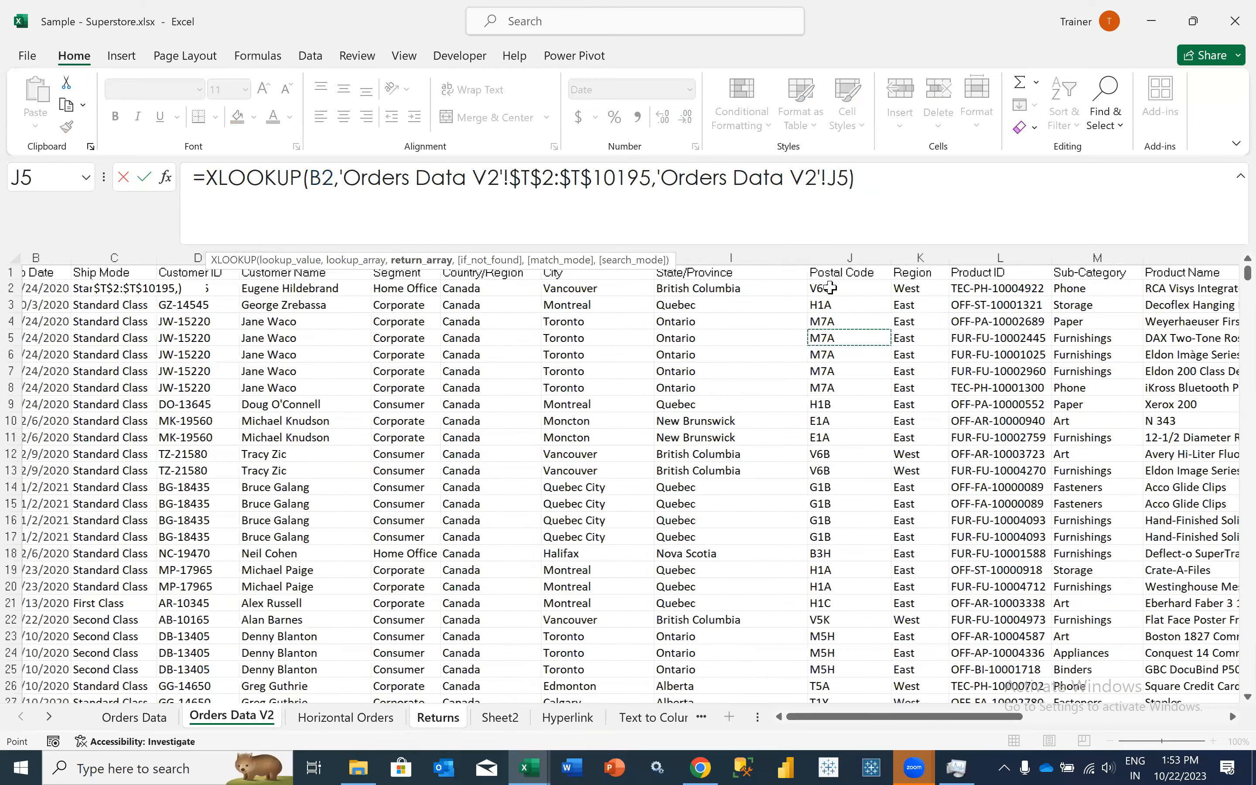
pyautogui.hscroll(5, 830, 288)
pyautogui.click(830, 288)
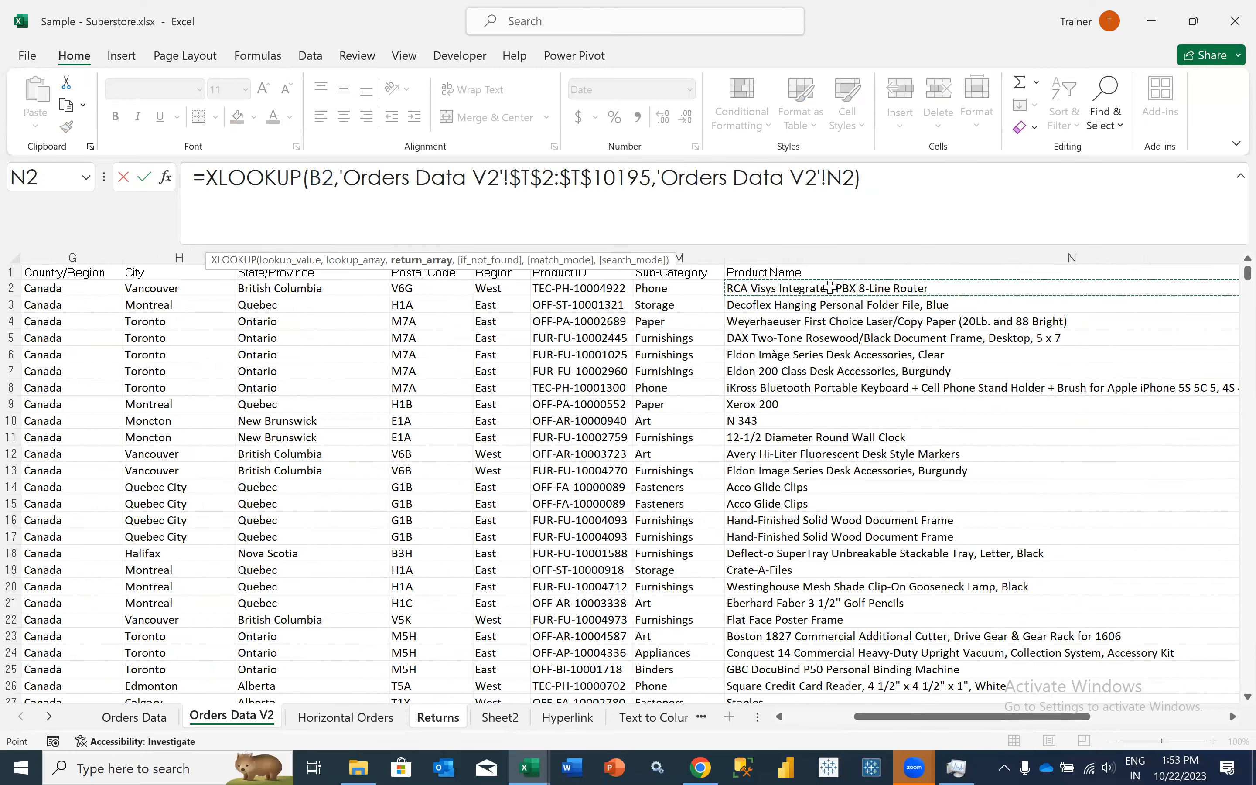
pyautogui.hotkey('ctrl', 'shift', 'Down')
pyautogui.hotkey('ctrl', 'Up')
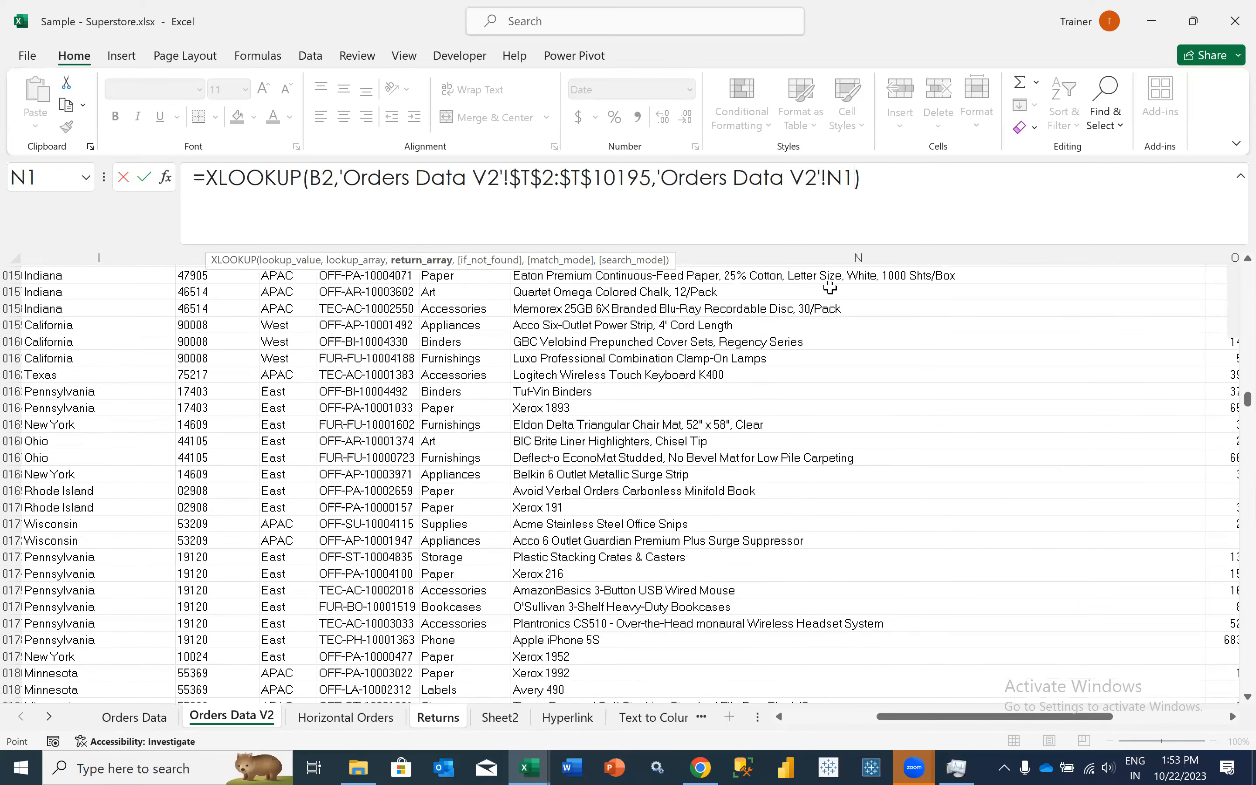
pyautogui.press('Down')
pyautogui.hotkey('ctrl', 'shift', 'Down')
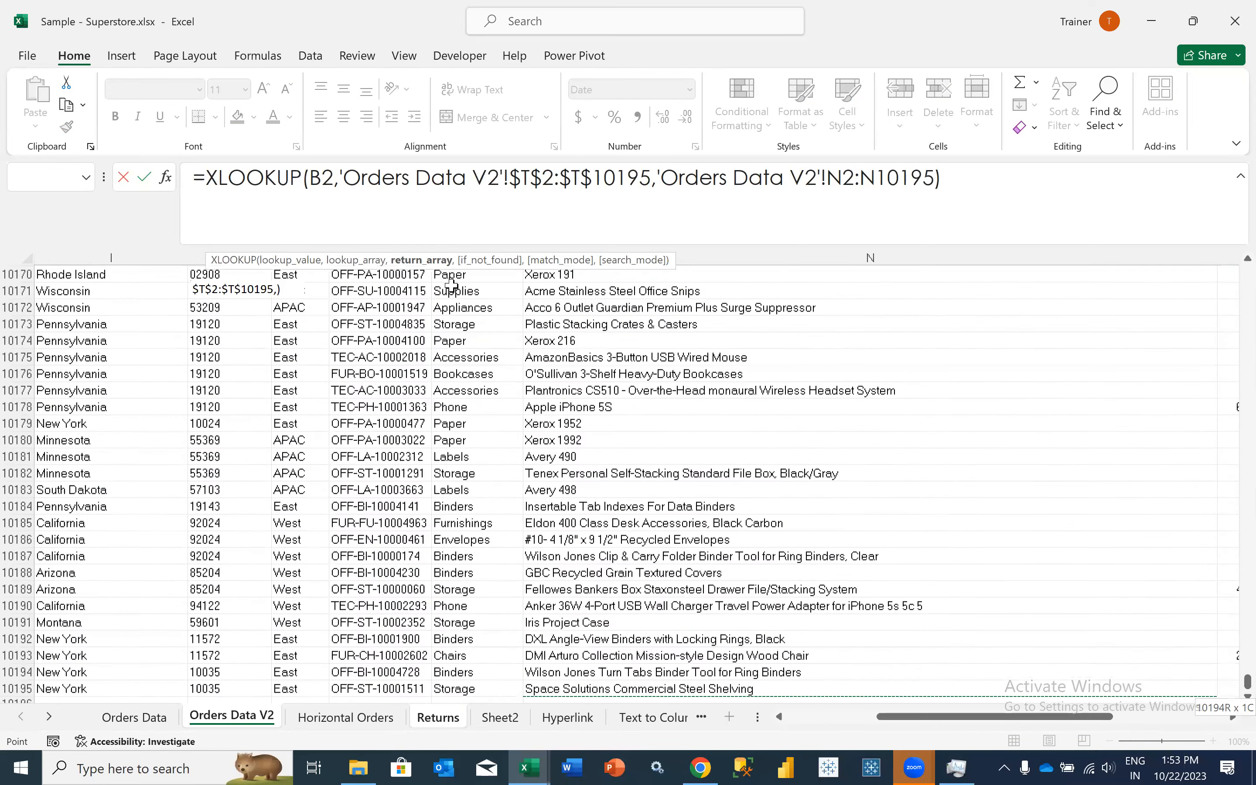
# - Set the return array to the Sub-Category values in Orders Data V2 as $M$2:$M$10195 and enter the formula
pyautogui.click(451, 287)
pyautogui.hotkey('ctrl', 'shift', 'Up')
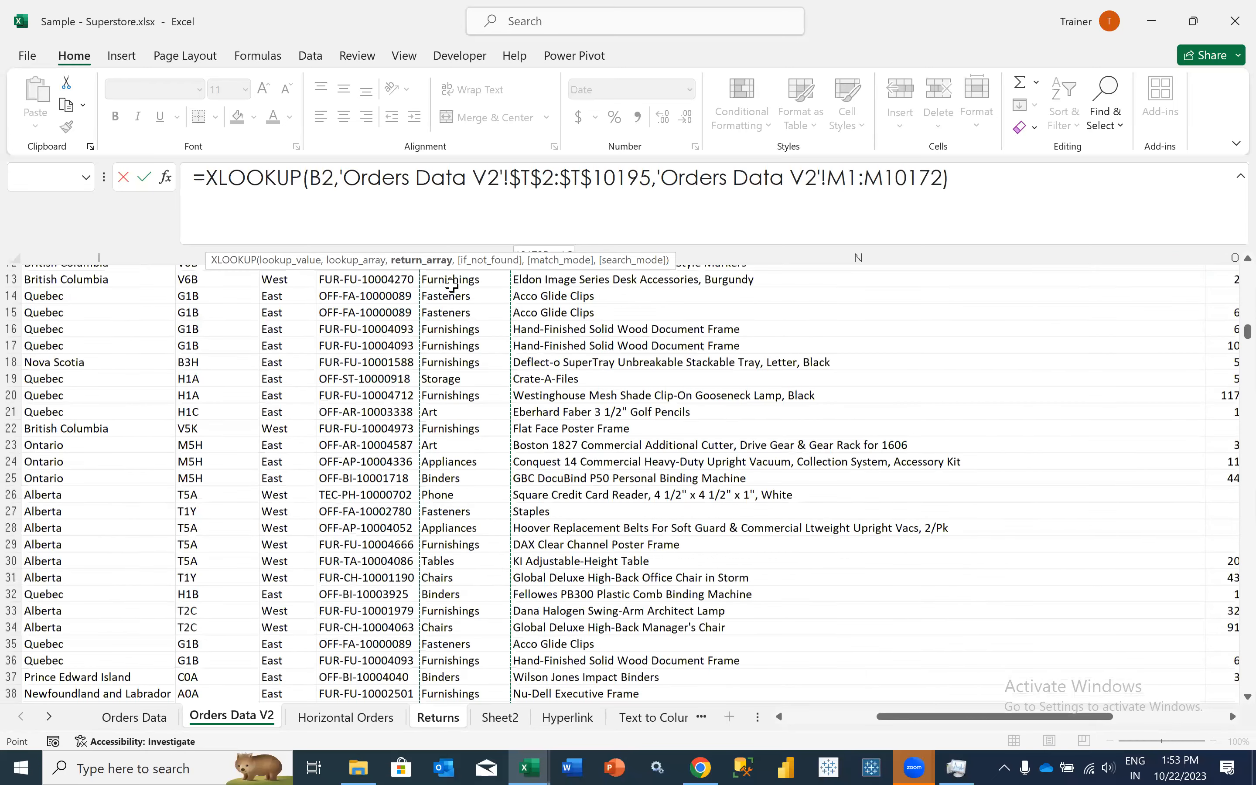
pyautogui.click(452, 287)
pyautogui.hotkey('ctrl', 'shift', 'Down')
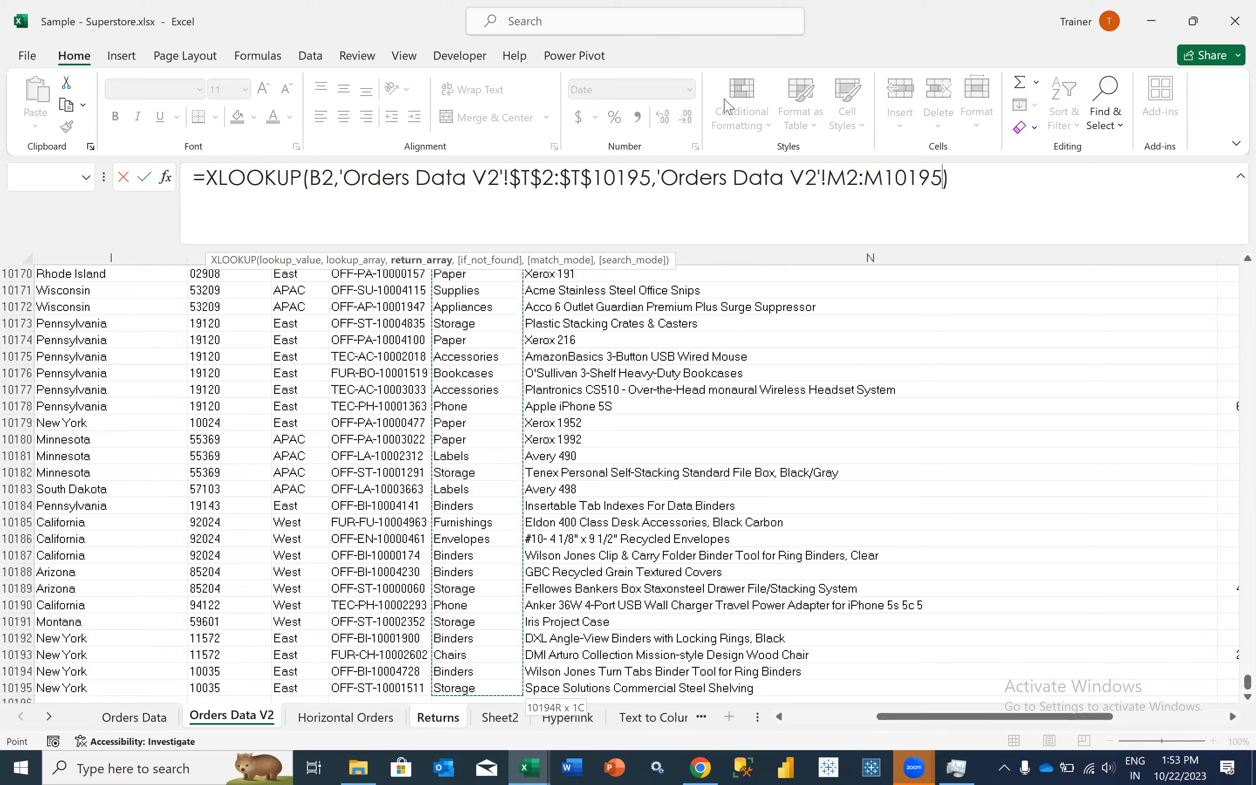
pyautogui.press('F4')
pyautogui.click(1027, 183)
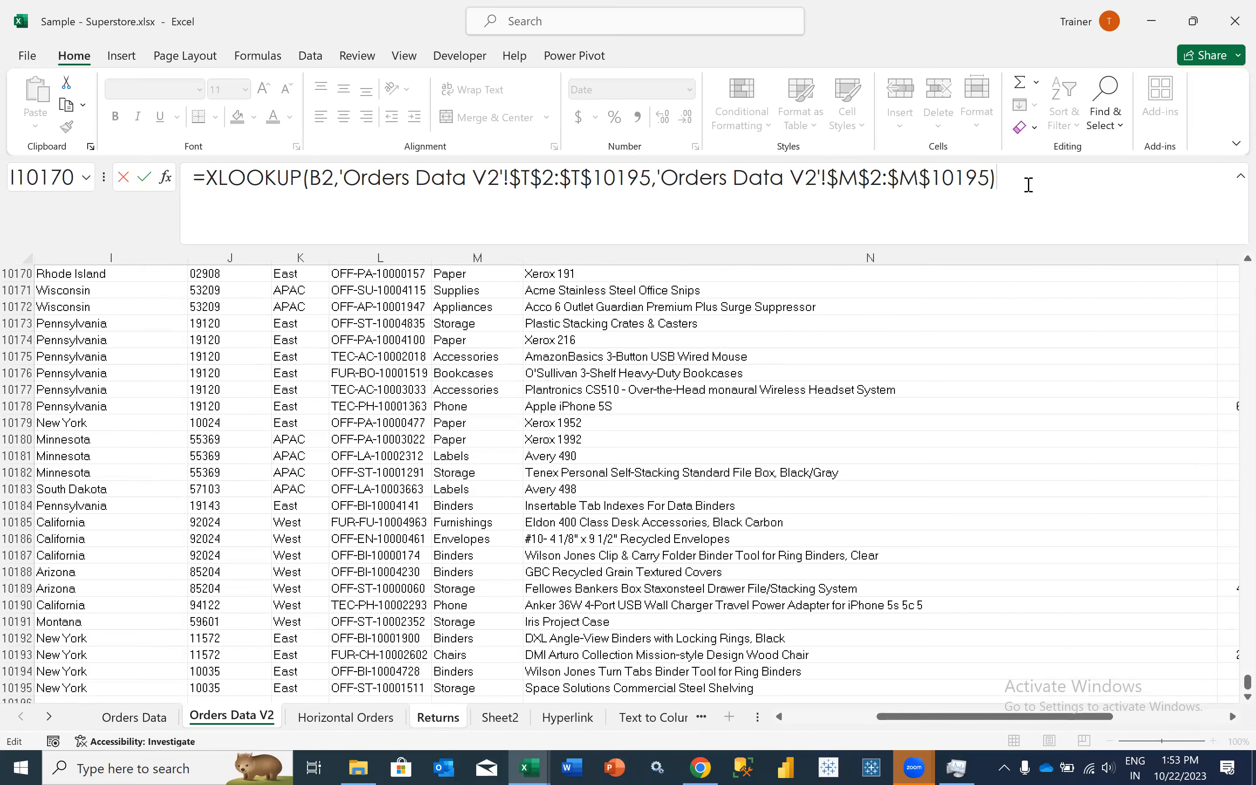
pyautogui.press('Return')
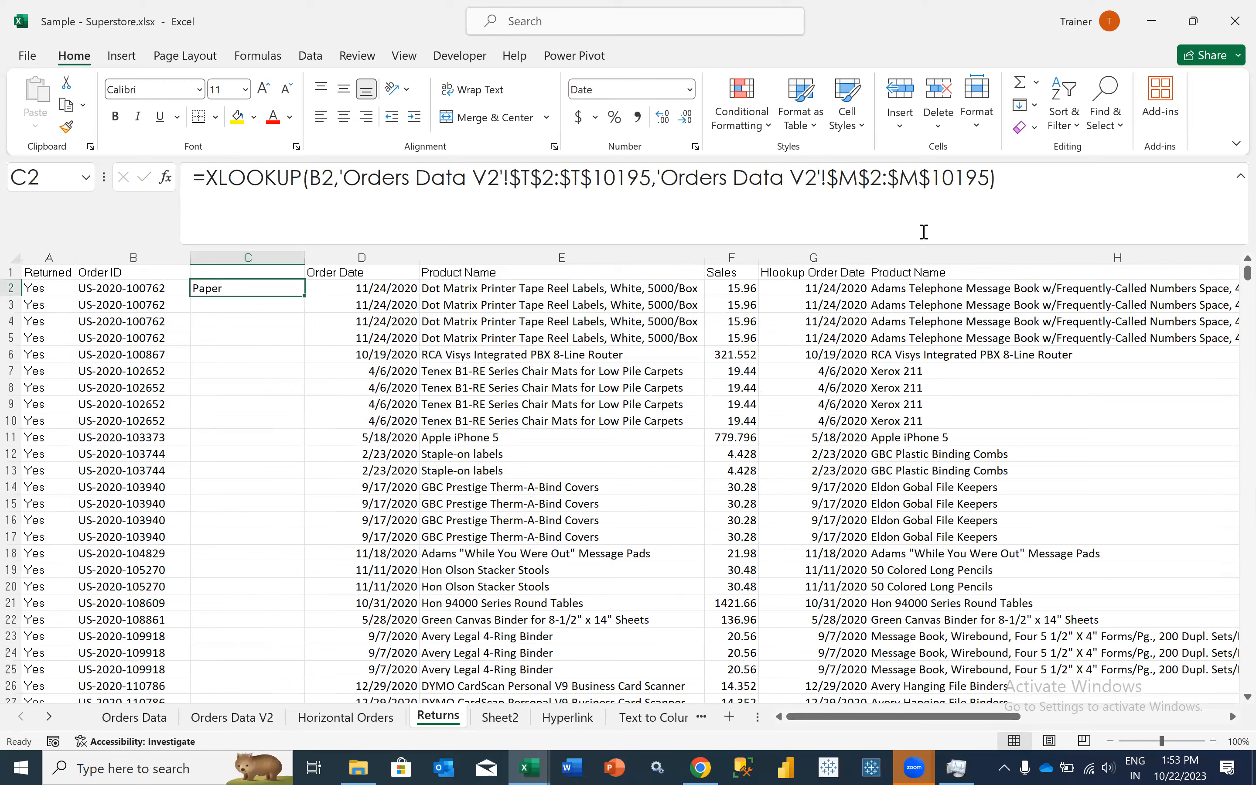
# - Change the return array in the C2 formula to the Product Name range $N$2:$N$10195
pyautogui.click(924, 232)
pyautogui.press('BackSpace')
pyautogui.write('N')
pyautogui.click(917, 181)
pyautogui.press('BackSpace')
pyautogui.write('N')
pyautogui.press('Return')
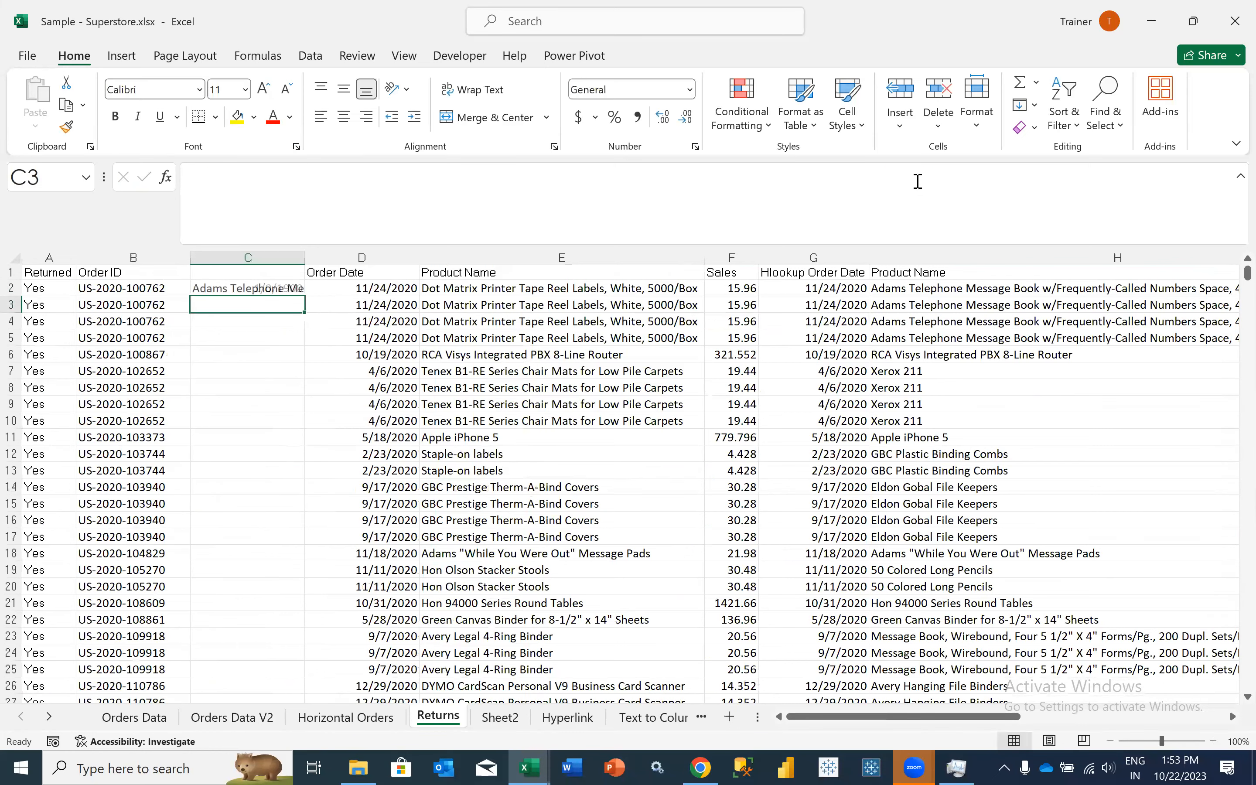
pyautogui.press('Up')
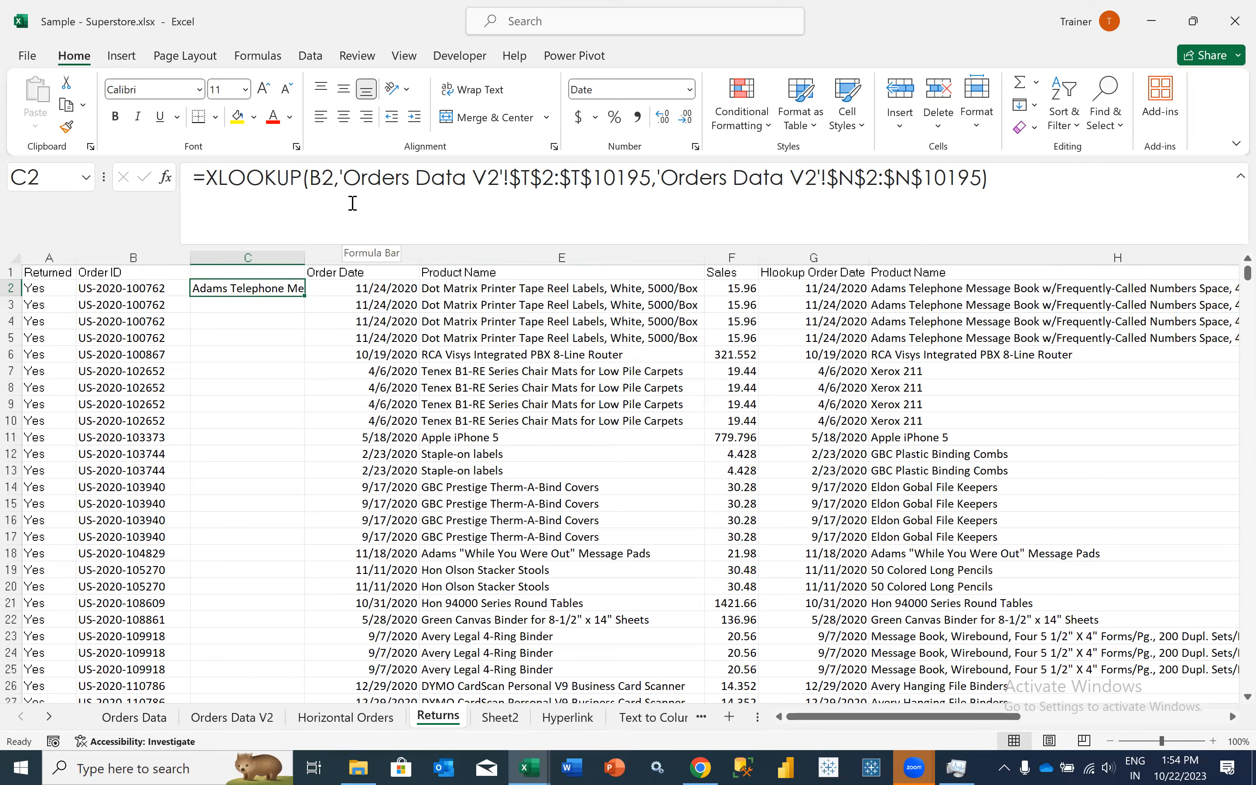
# - Examine the Order ID column in Orders Data V2 by selecting its values from T2 down to the last row
pyautogui.click(224, 718)
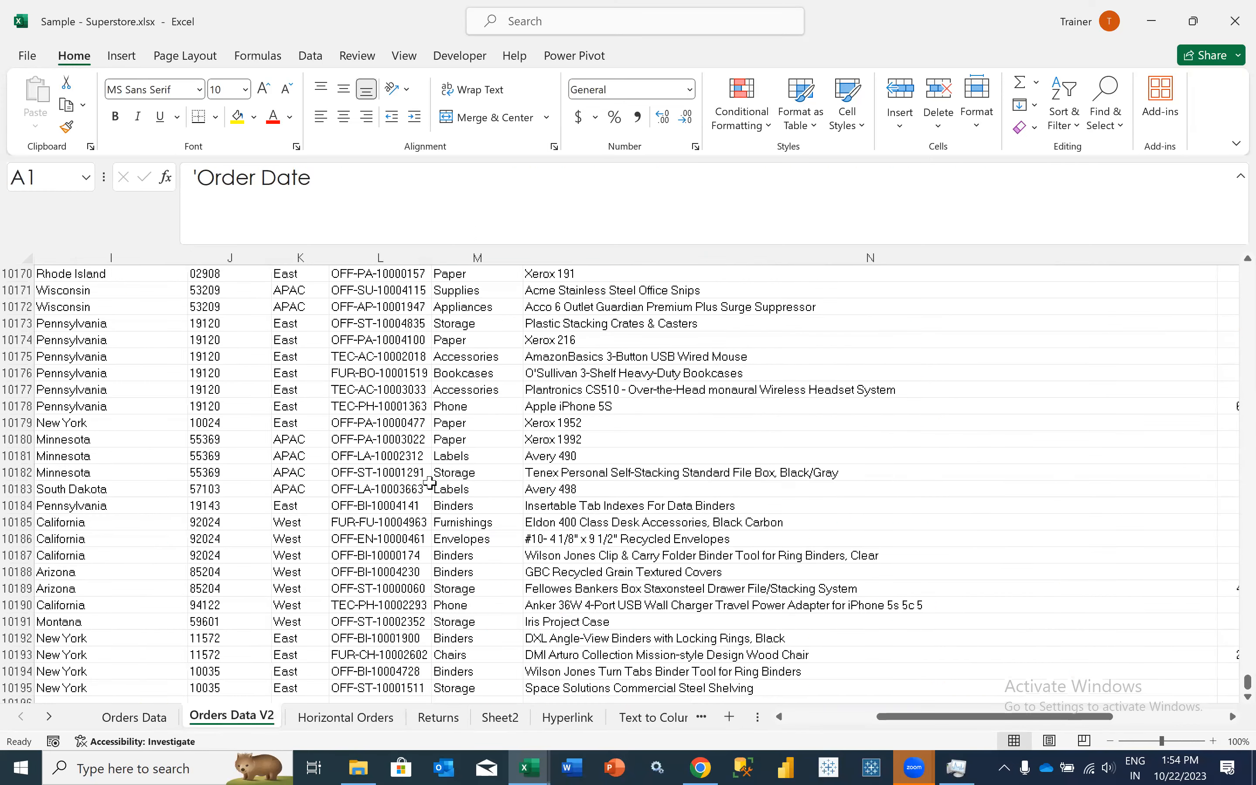
pyautogui.hscroll(3, 288, 410)
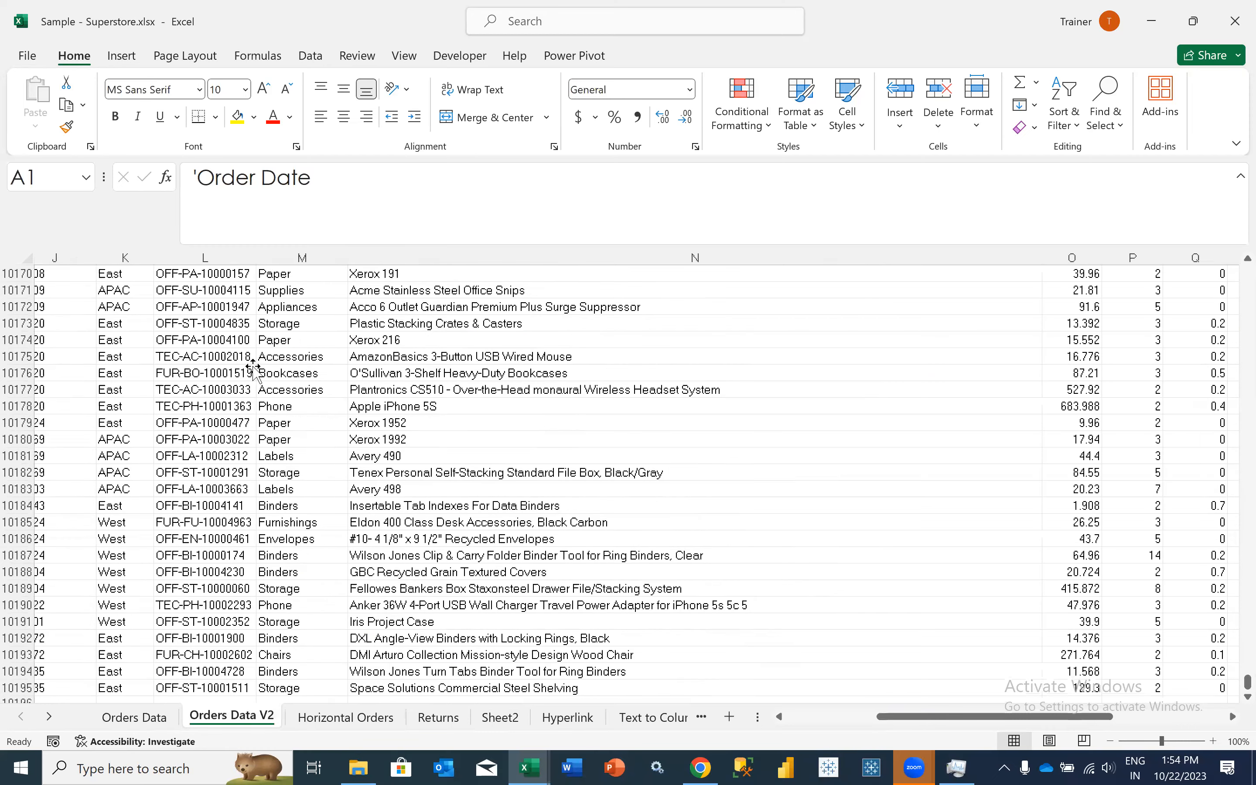
pyautogui.hscroll(5, 253, 366)
pyautogui.click(240, 317)
pyautogui.hotkey('ctrl', 'shift', 'Up')
pyautogui.click(245, 285)
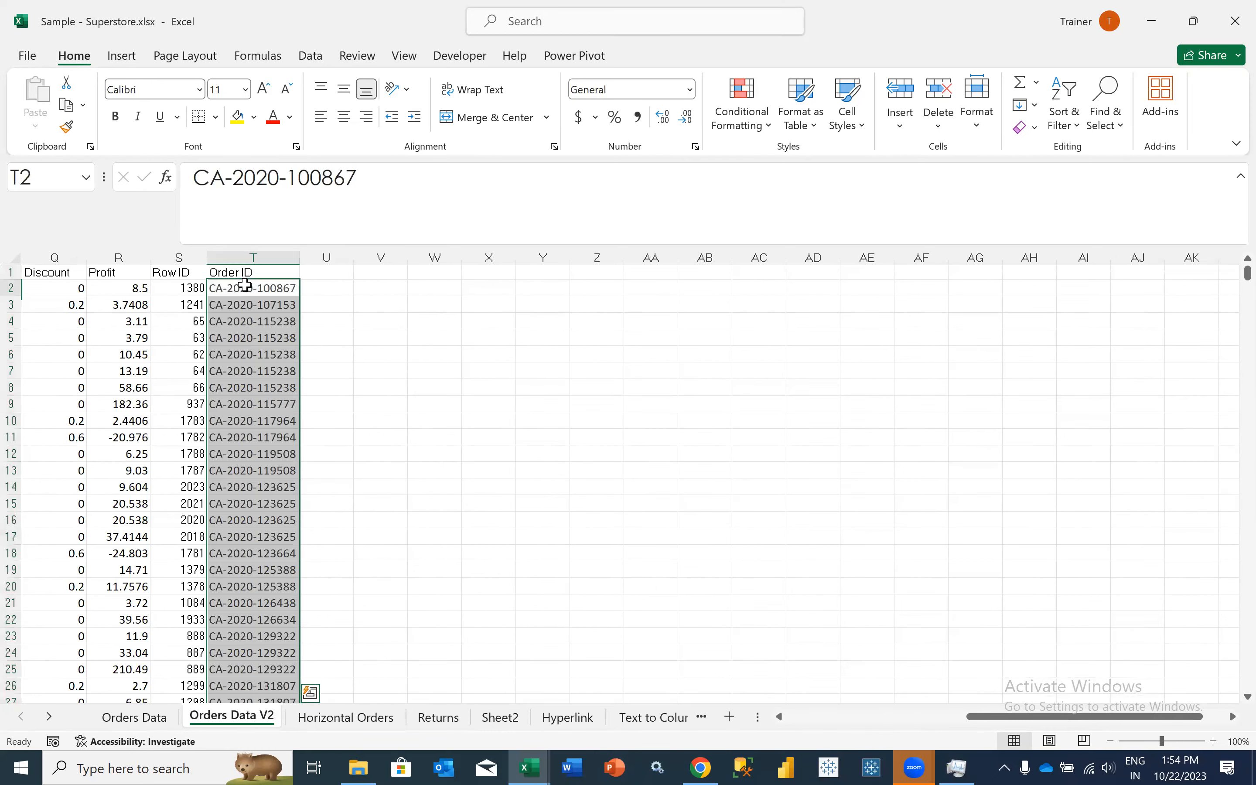
pyautogui.hotkey('ctrl', 'shift', 'Down')
pyautogui.hotkey('ctrl', 'shift', 'Down')
pyautogui.hotkey('ctrl', 'Up')
# - Review the row 2 fields in Orders Data V2 from Order ID back through Product Name and City towards the first columns
pyautogui.press('Down')
pyautogui.press('Left')
pyautogui.press('Left')
pyautogui.press('Left')
pyautogui.press('Left')
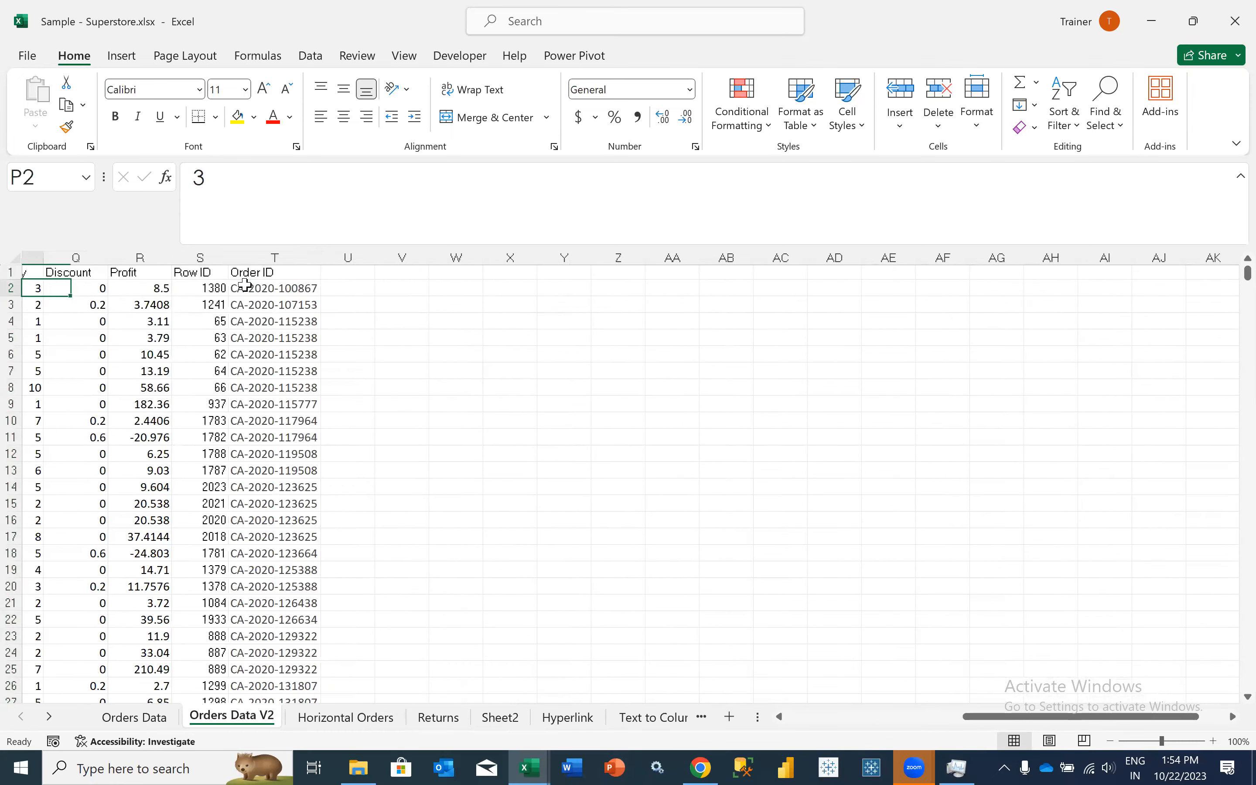
pyautogui.press('Left')
pyautogui.press('Left')
pyautogui.press('Left')
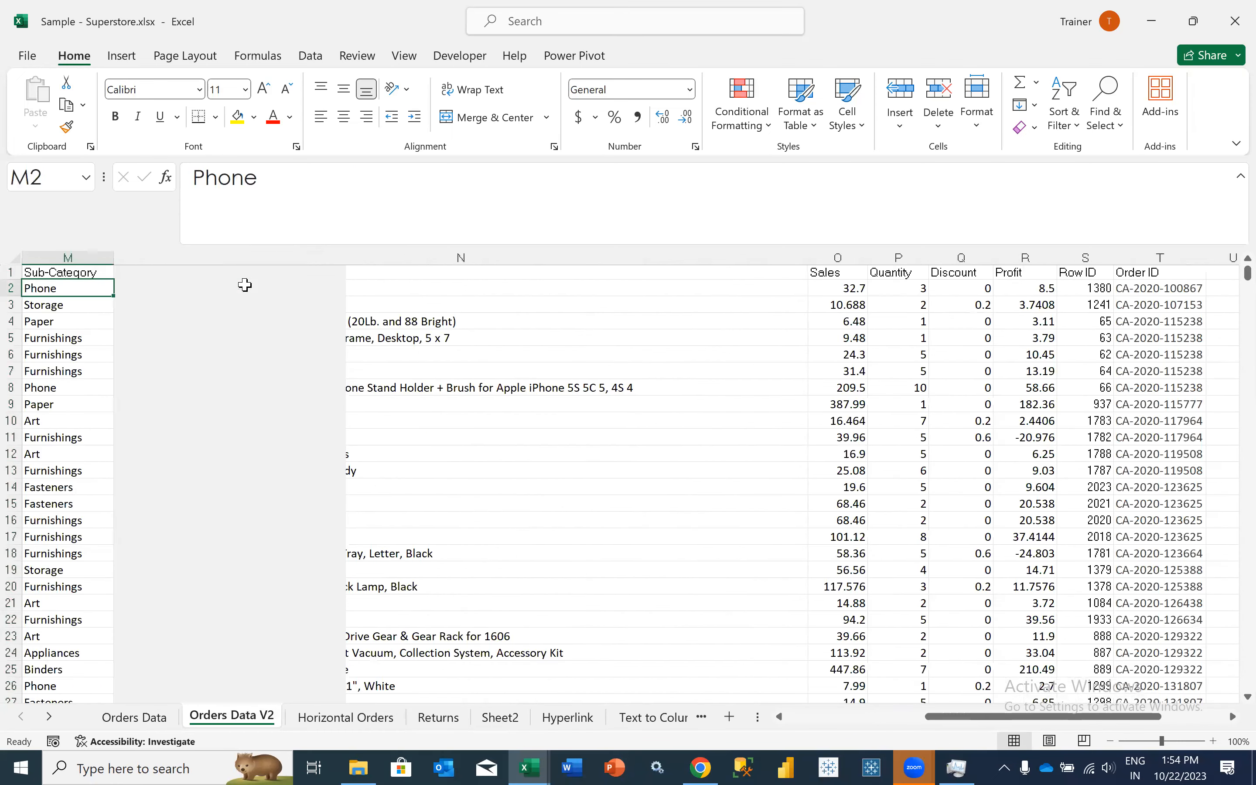
pyautogui.press('Left')
pyautogui.press('Left')
pyautogui.press('Left')
pyautogui.press('Left')
pyautogui.press('Left')
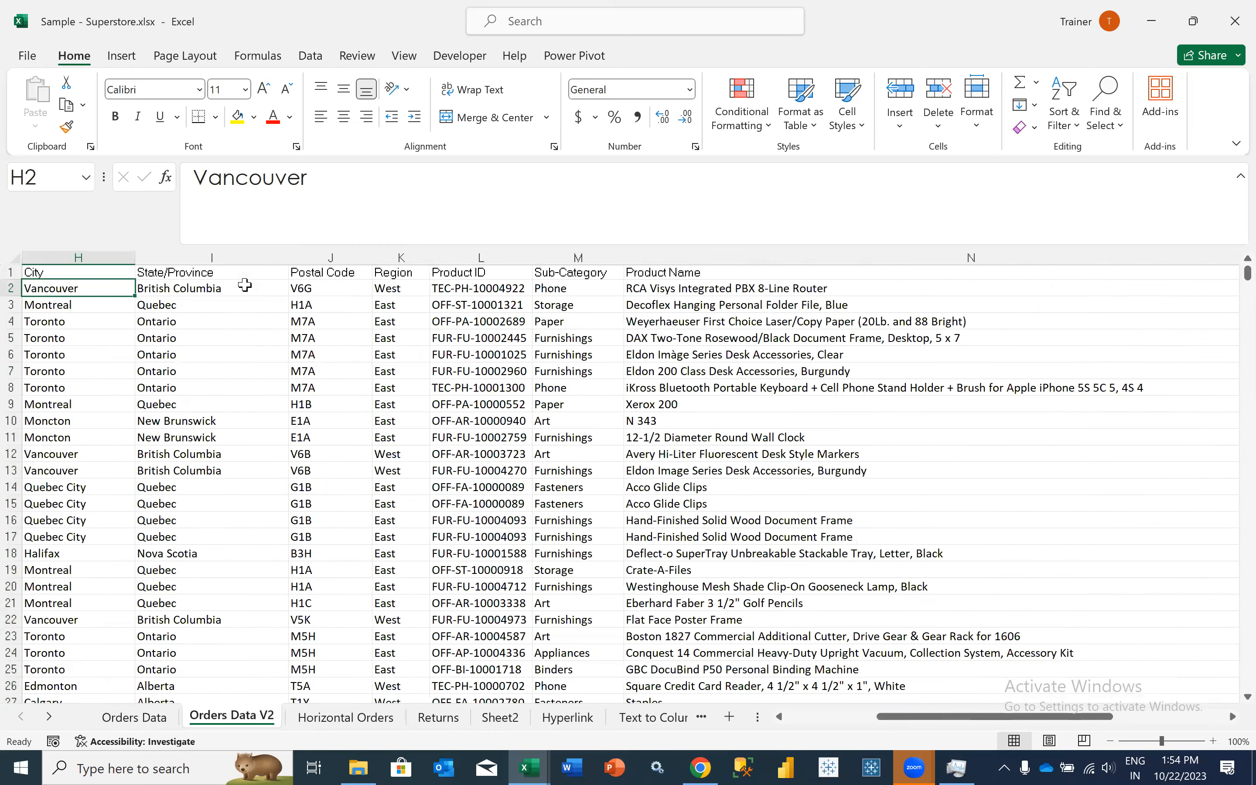
pyautogui.press('Home')
pyautogui.press('Right')
pyautogui.press('Right')
pyautogui.press('Right')
pyautogui.hotkey('ctrl', 'shift', 'Down')
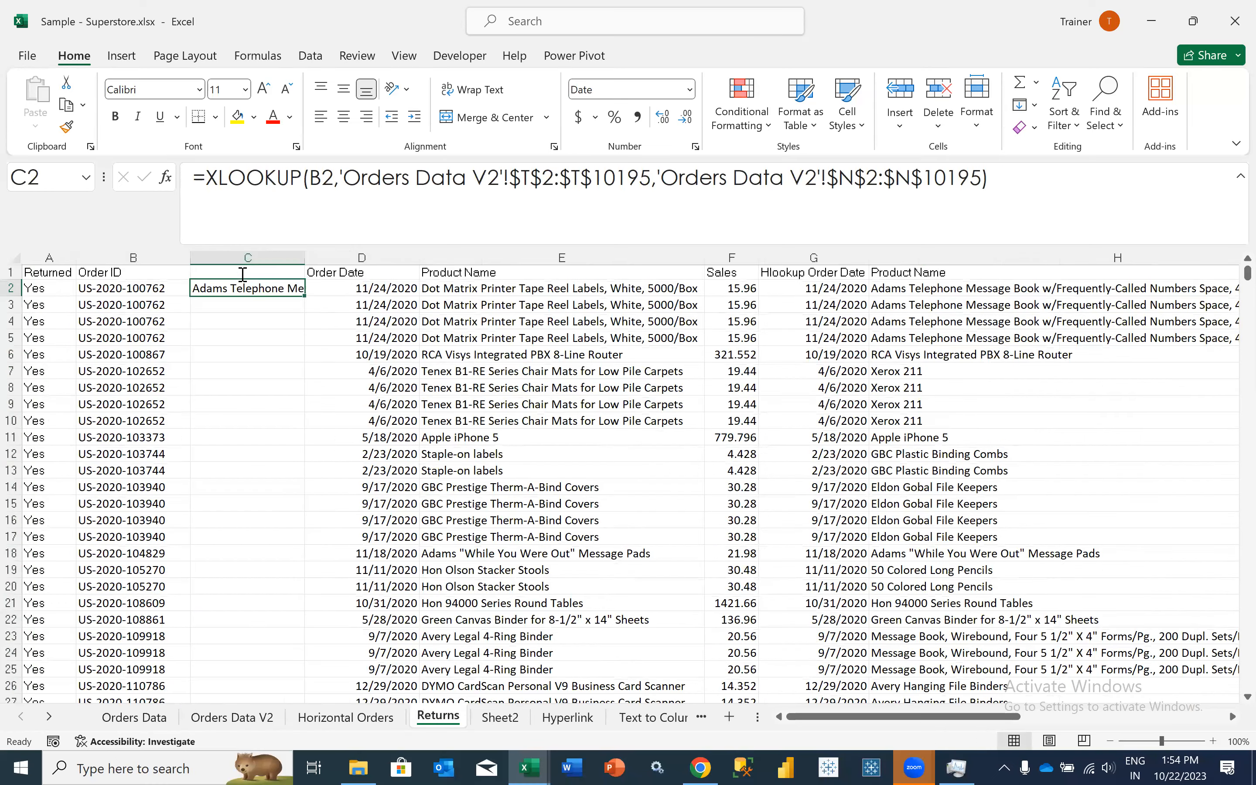
# - Enter the header XLOOKUP in cell C1 of the Returns sheet
pyautogui.click(243, 273)
pyautogui.write('XLOOKUP')
pyautogui.press('Return')
# - Review the complete XLOOKUP formula in C2 on the Returns sheet, keeping its arguments as they are
pyautogui.click(1012, 182)
pyautogui.moveTo(1013, 183); pyautogui.dragTo(85, 223)
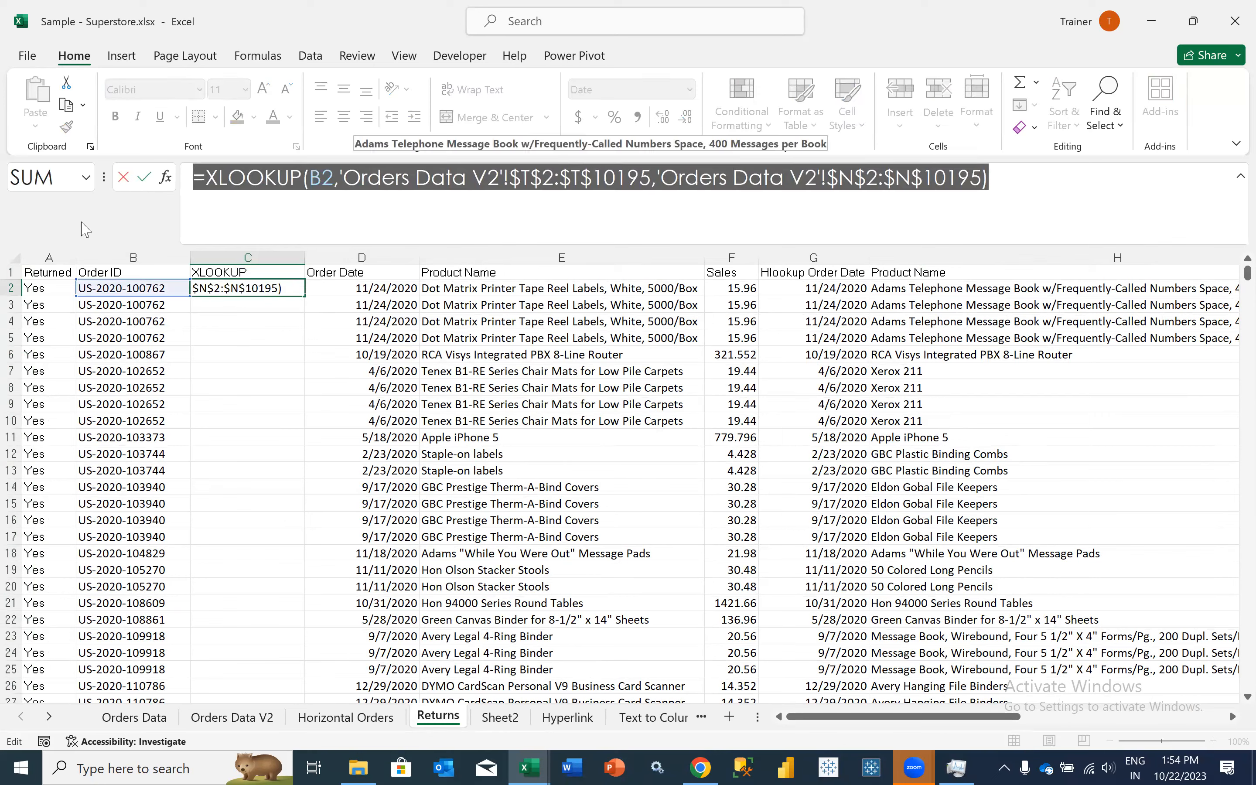
pyautogui.hotkey('ctrl', 'Return')
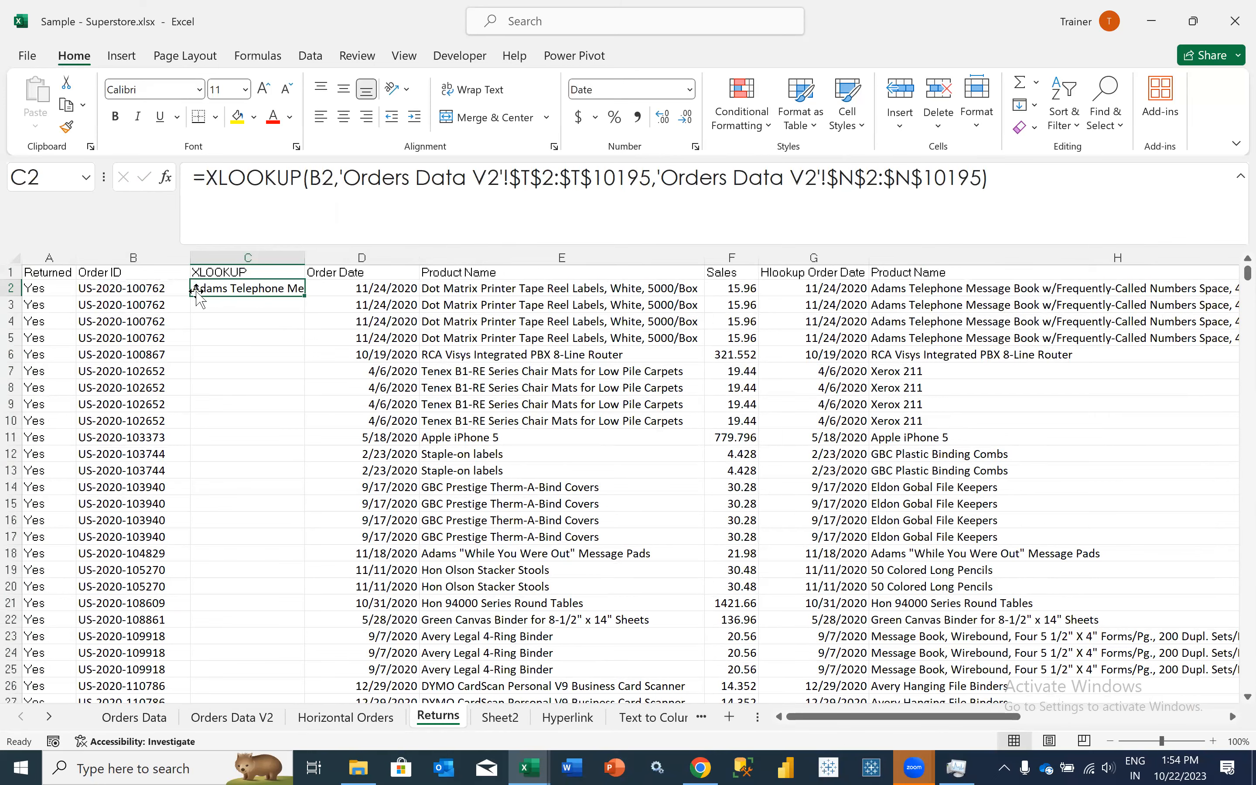
pyautogui.click(244, 319)
pyautogui.click(247, 289)
pyautogui.click(170, 10)
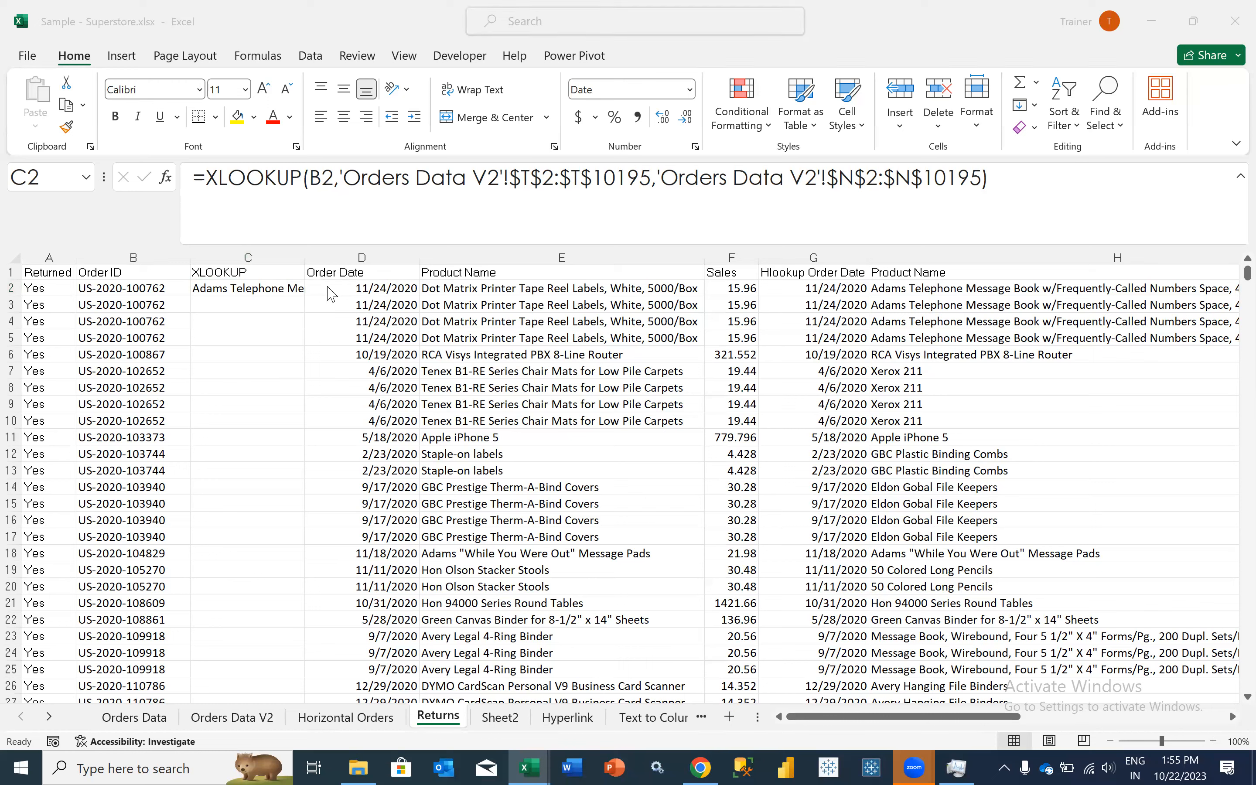
pyautogui.click(269, 291)
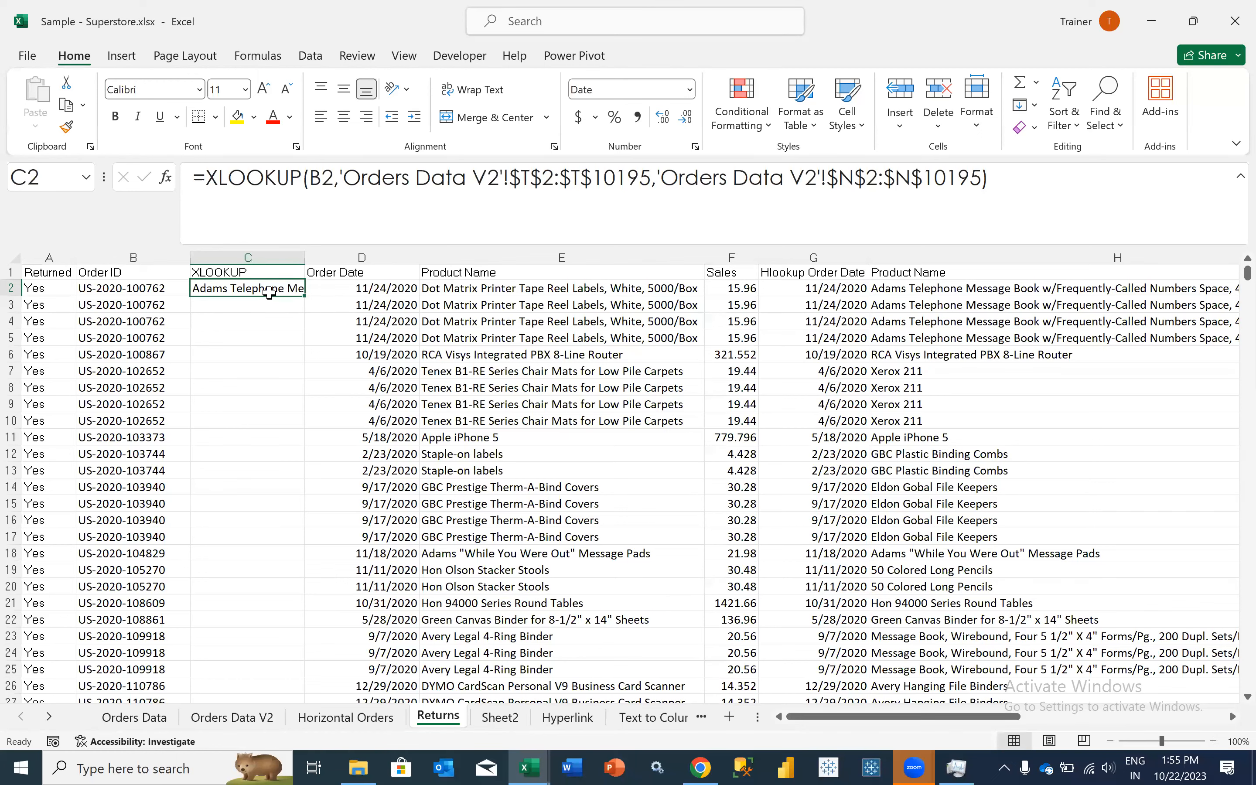
# - Switch to the Advance Excel contents PDF in Chrome, review the Day 7 to Day 9 topics, and return to the Excel workbook
pyautogui.click(699, 767)
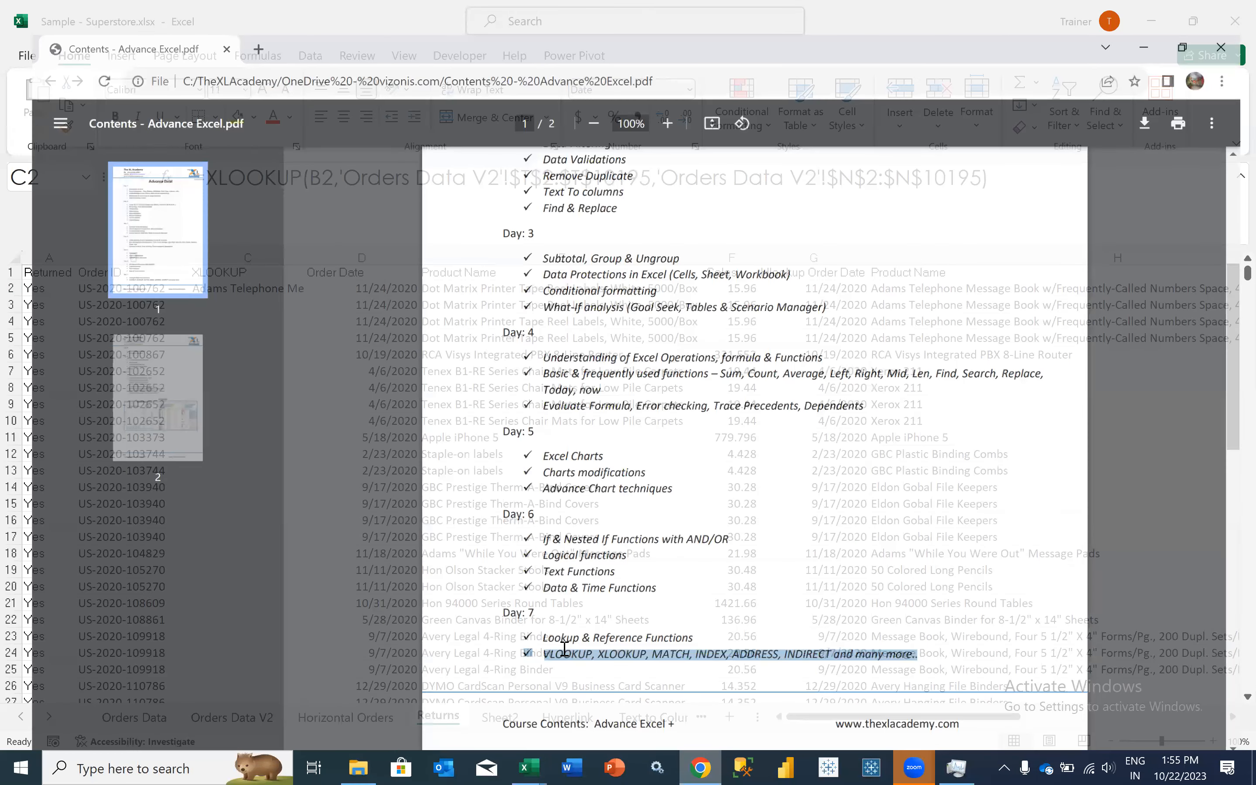
pyautogui.scroll(-3, 564, 649)
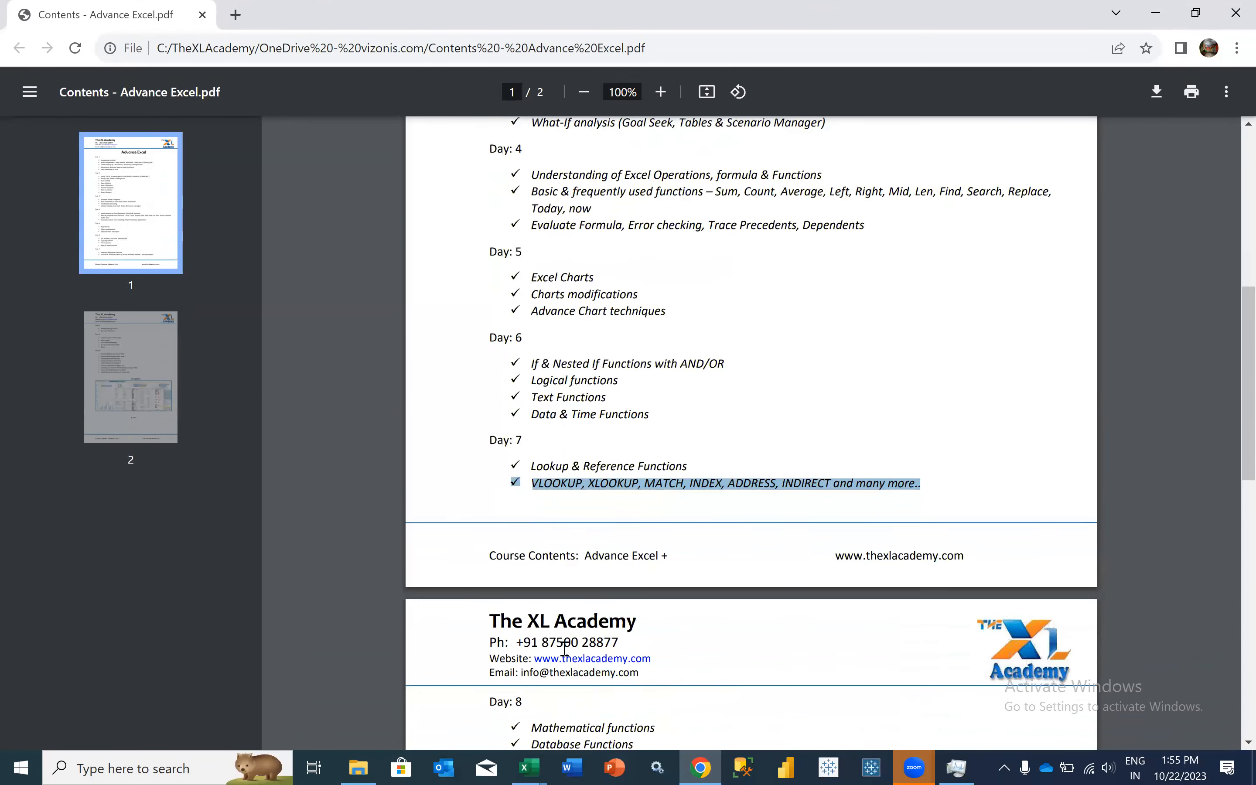
pyautogui.scroll(-2, 565, 649)
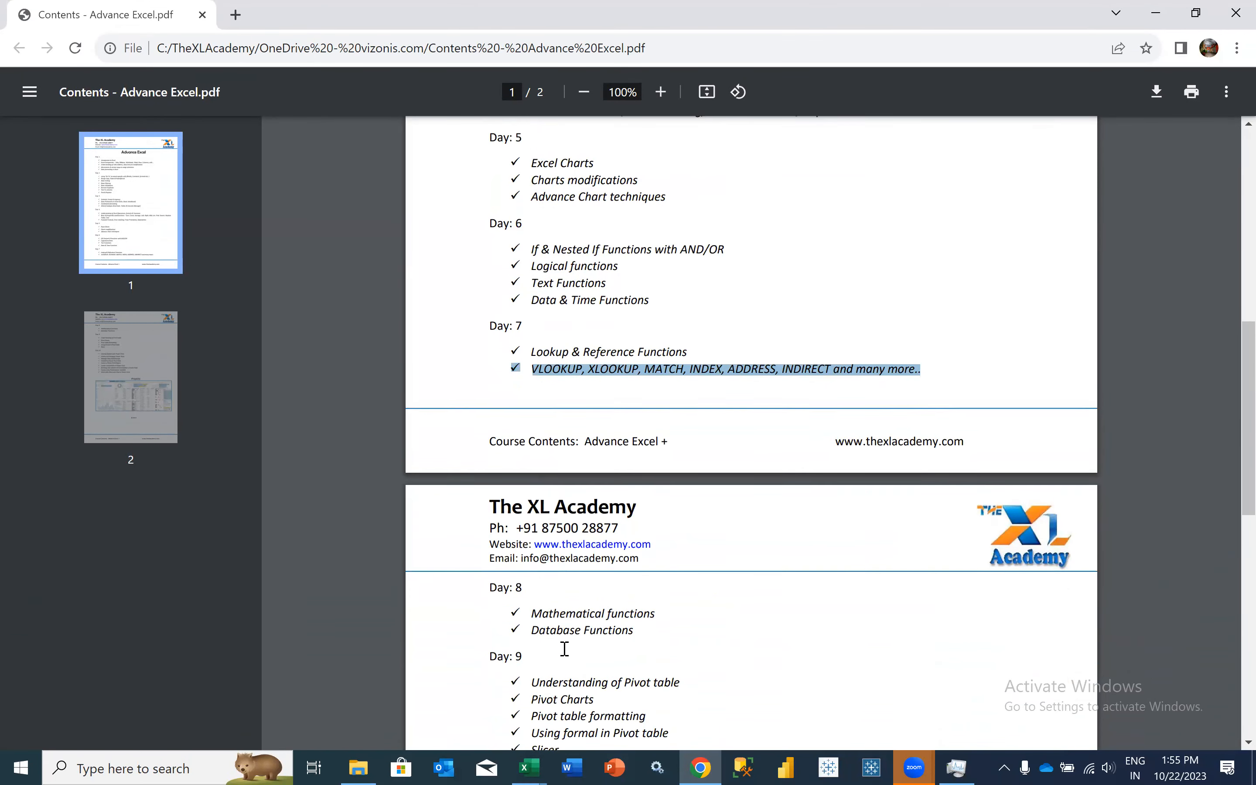
pyautogui.scroll(8, 564, 649)
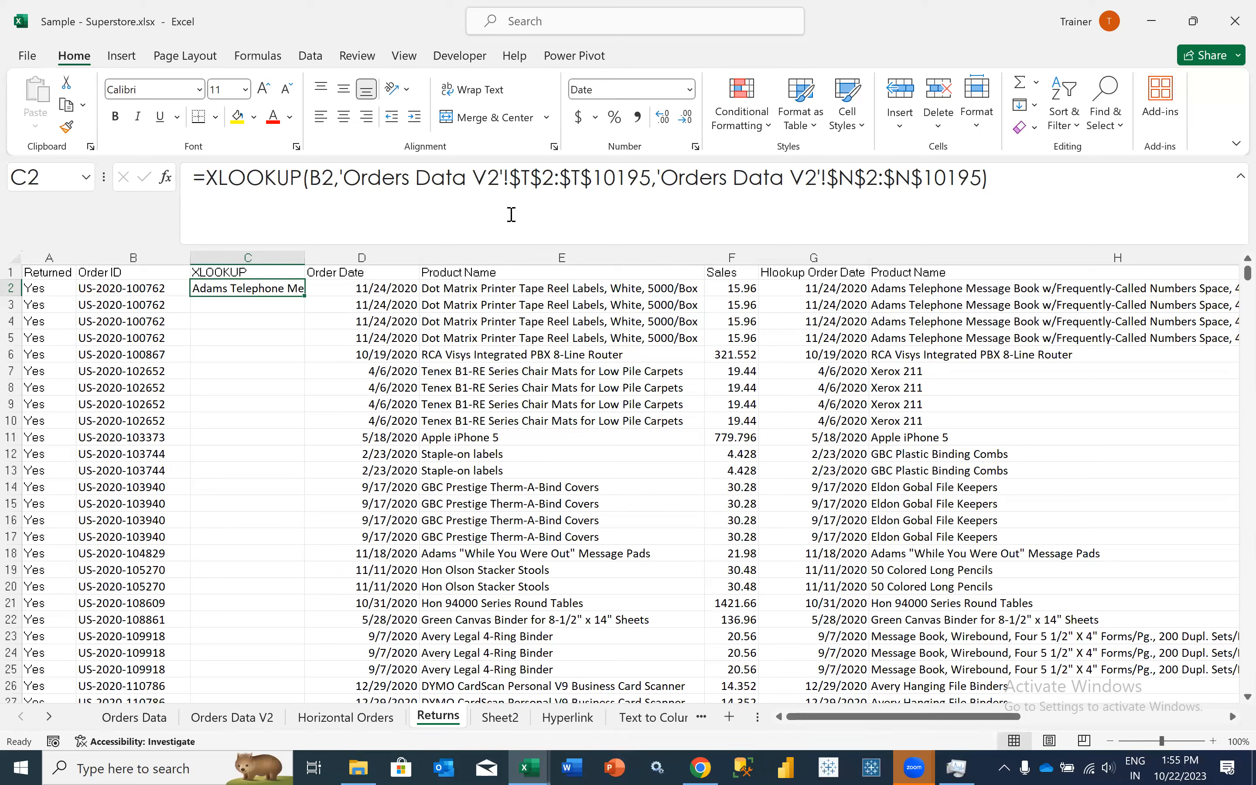
pyautogui.hotkey('alt', 'Tab')
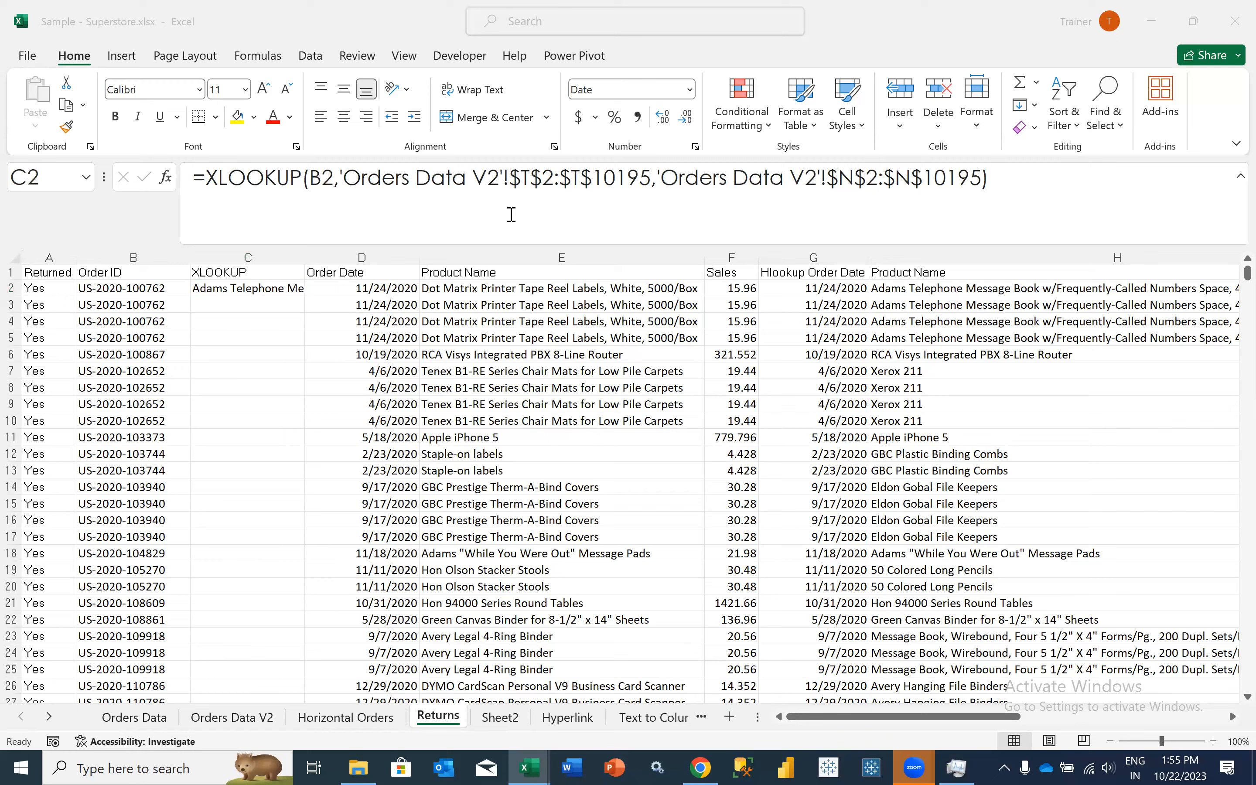
pyautogui.click(345, 337)
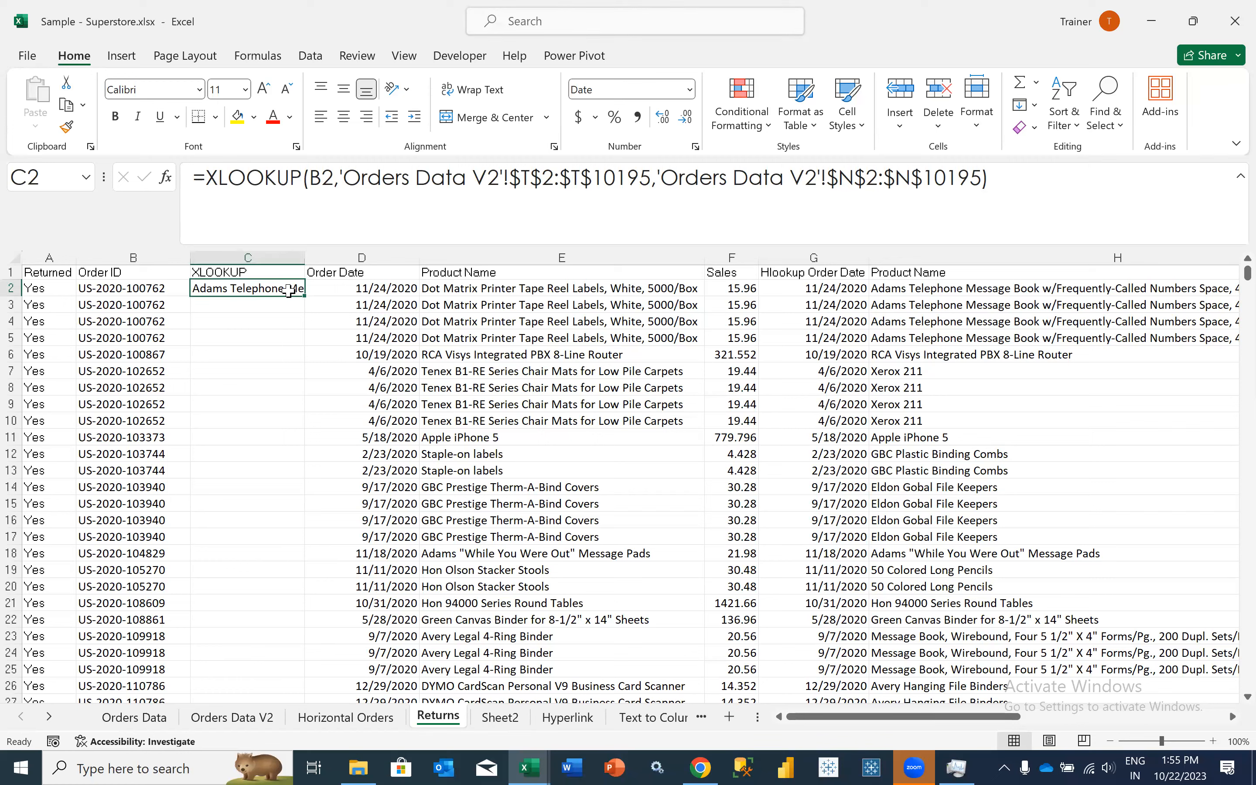
# - Start a new workbook-scoped defined name called ProductName
pyautogui.click(264, 57)
pyautogui.click(543, 129)
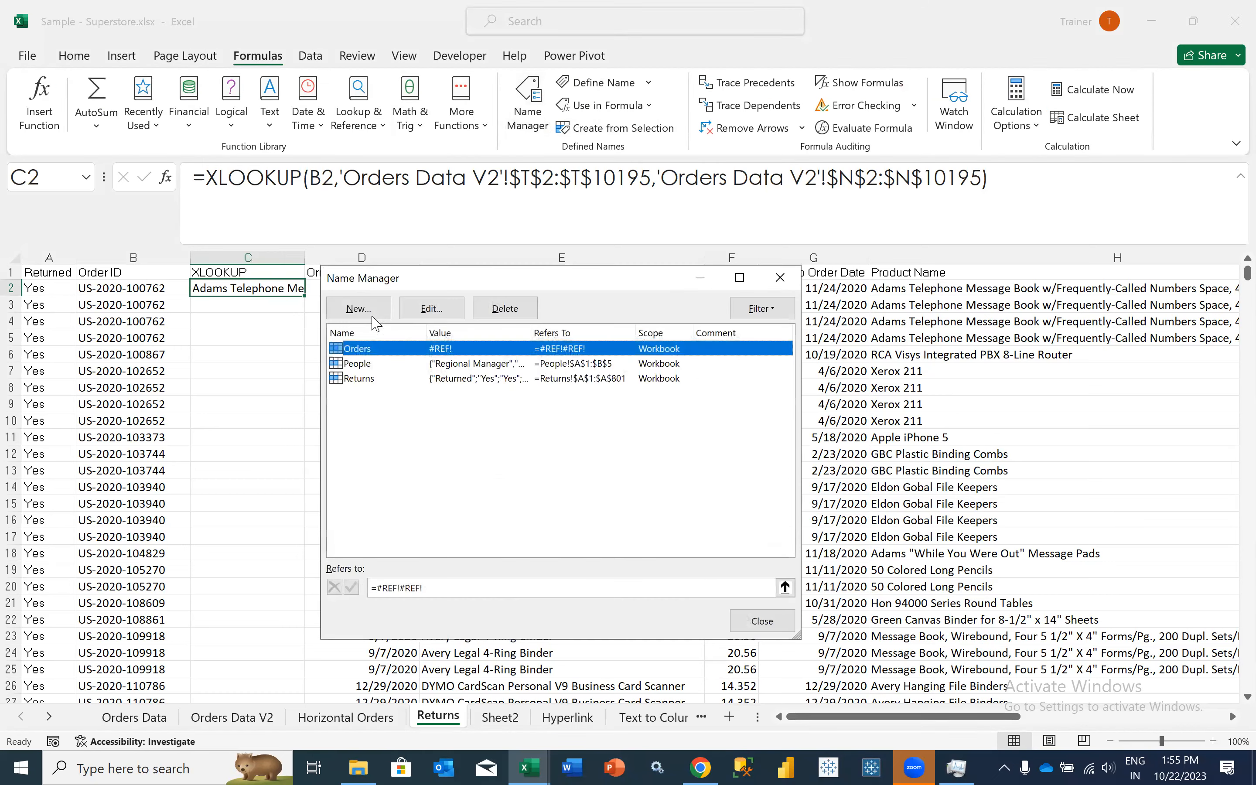
pyautogui.click(372, 316)
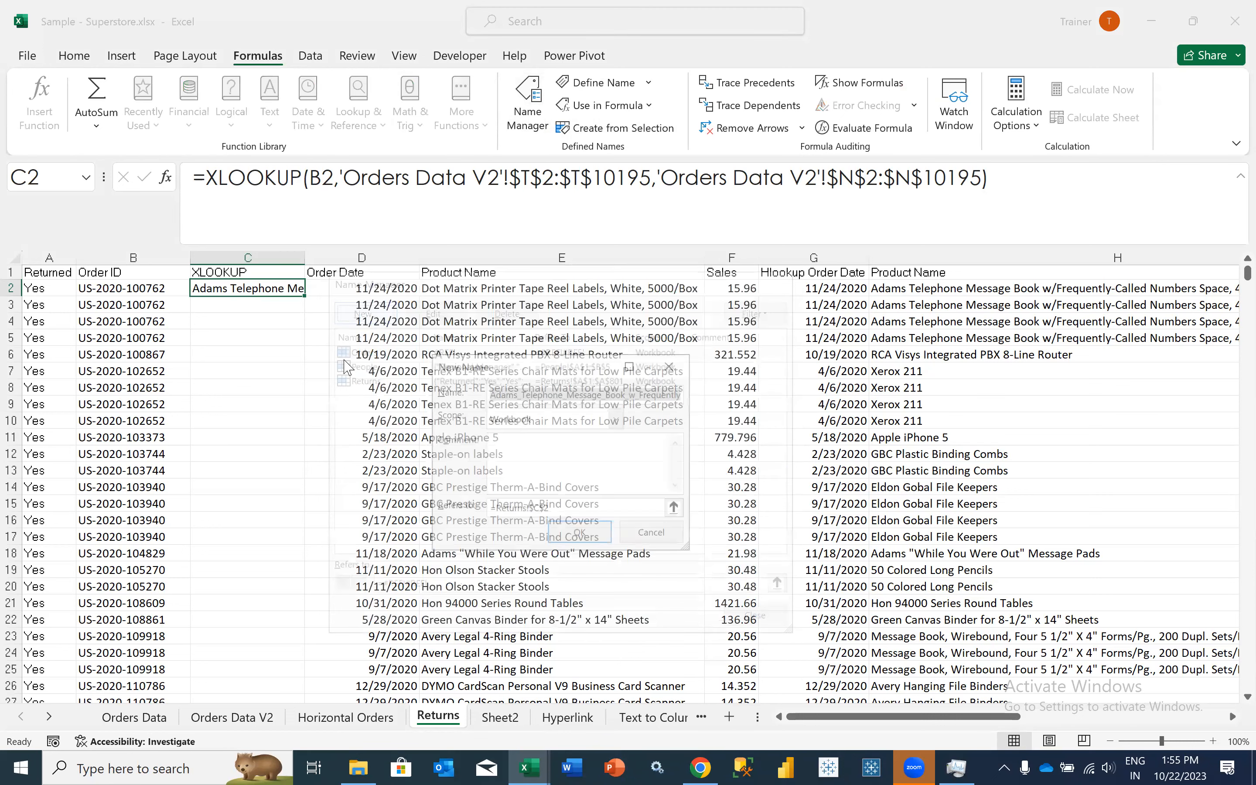
pyautogui.write('ProductName')
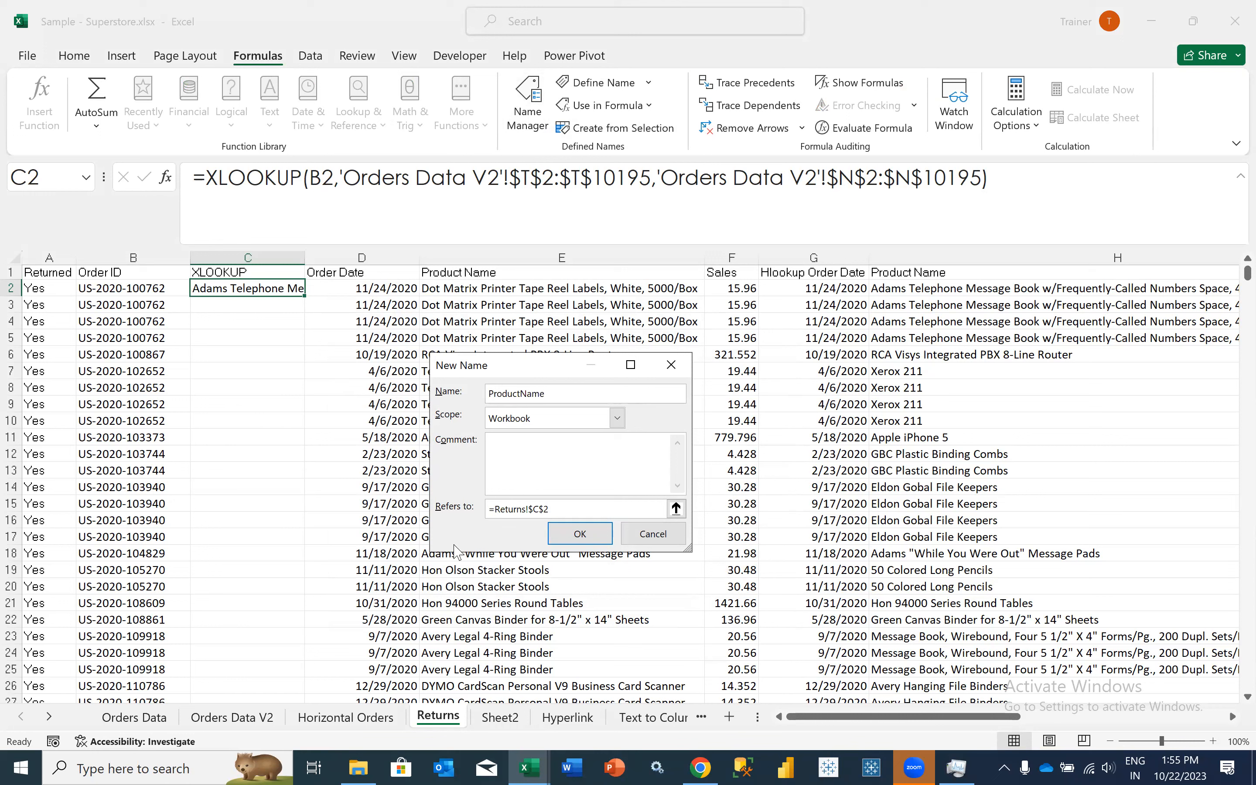
# - Make ProductName refer to the Product Name values 'Orders Data V2'!$N$2:$N$10195 and save the name
pyautogui.click(540, 508)
pyautogui.press('BackSpace')
pyautogui.press('BackSpace')
pyautogui.press('BackSpace')
pyautogui.press('BackSpace')
pyautogui.press('BackSpace')
pyautogui.press('BackSpace')
pyautogui.press('BackSpace')
pyautogui.press('BackSpace')
pyautogui.press('BackSpace')
pyautogui.press('BackSpace')
pyautogui.press('BackSpace')
pyautogui.press('BackSpace')
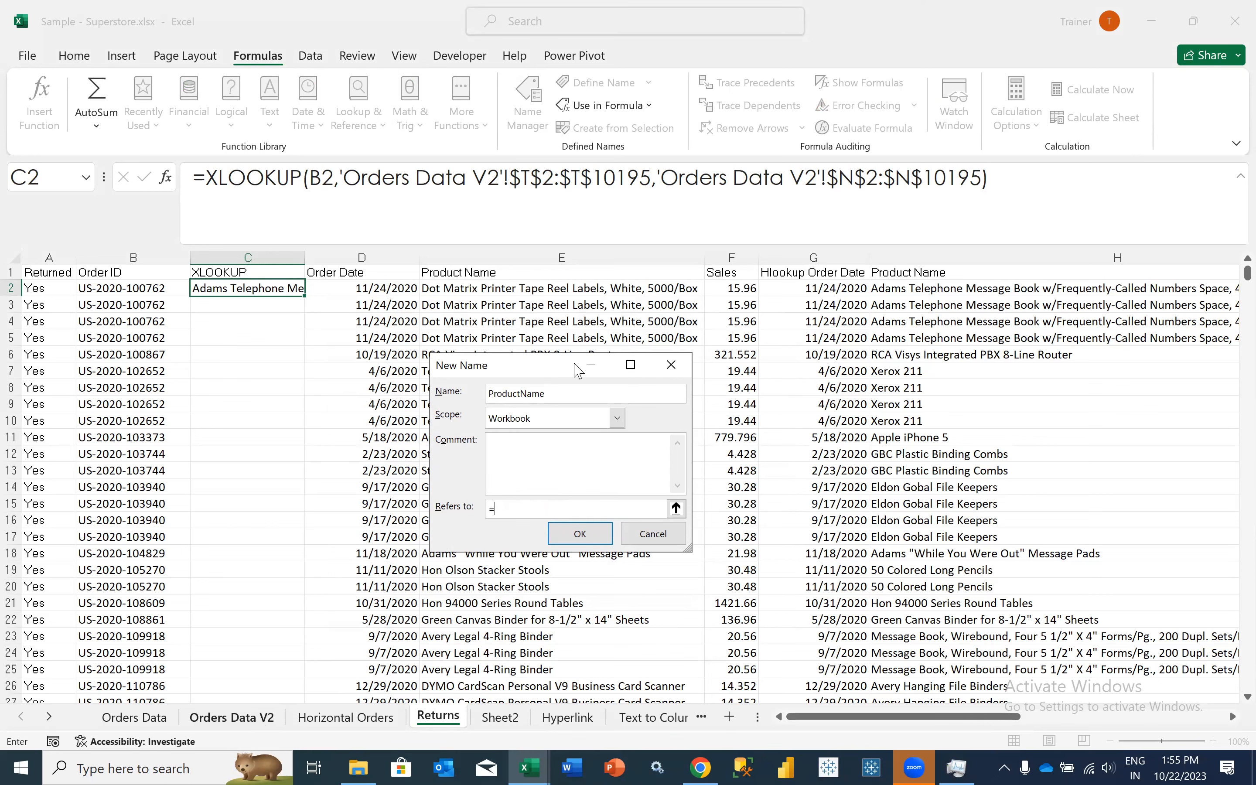
pyautogui.click(625, 311)
pyautogui.hotkey('ctrl', 'shift', 'Up')
pyautogui.scroll(7, 1092, 283)
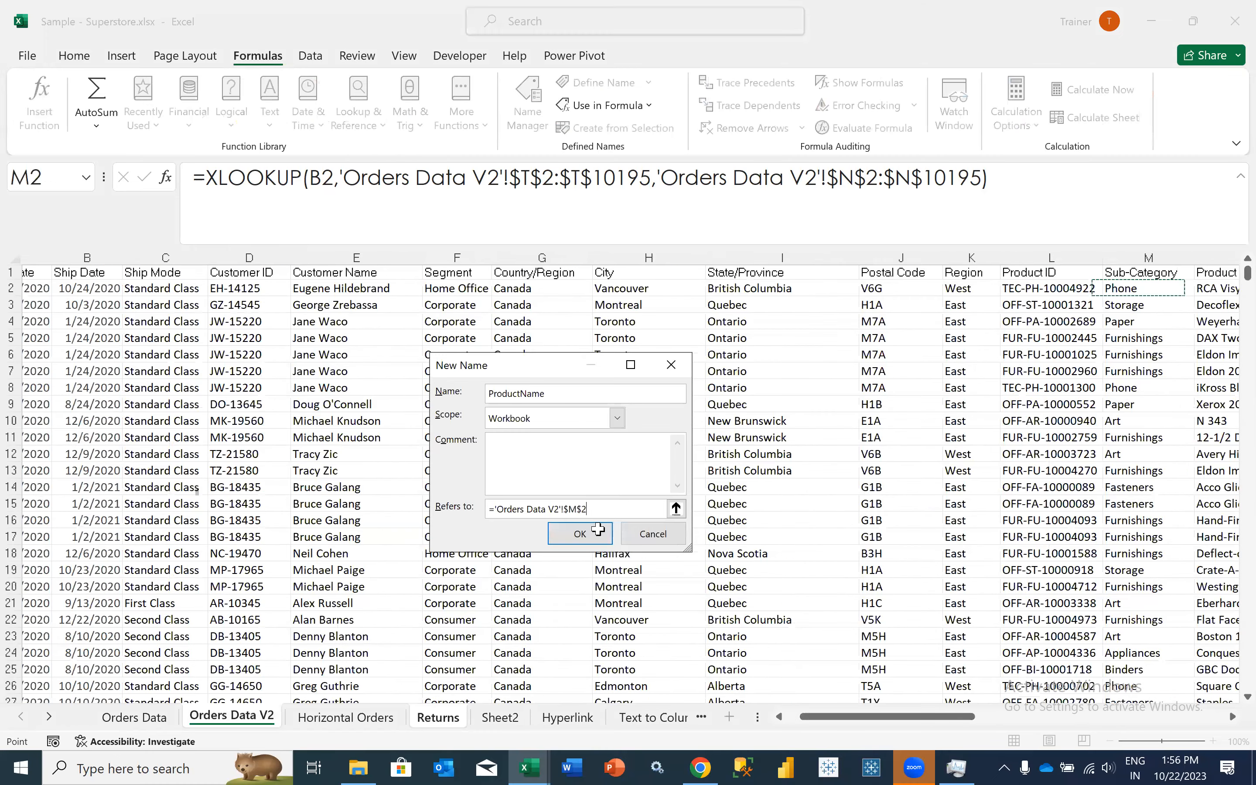
pyautogui.press('Right')
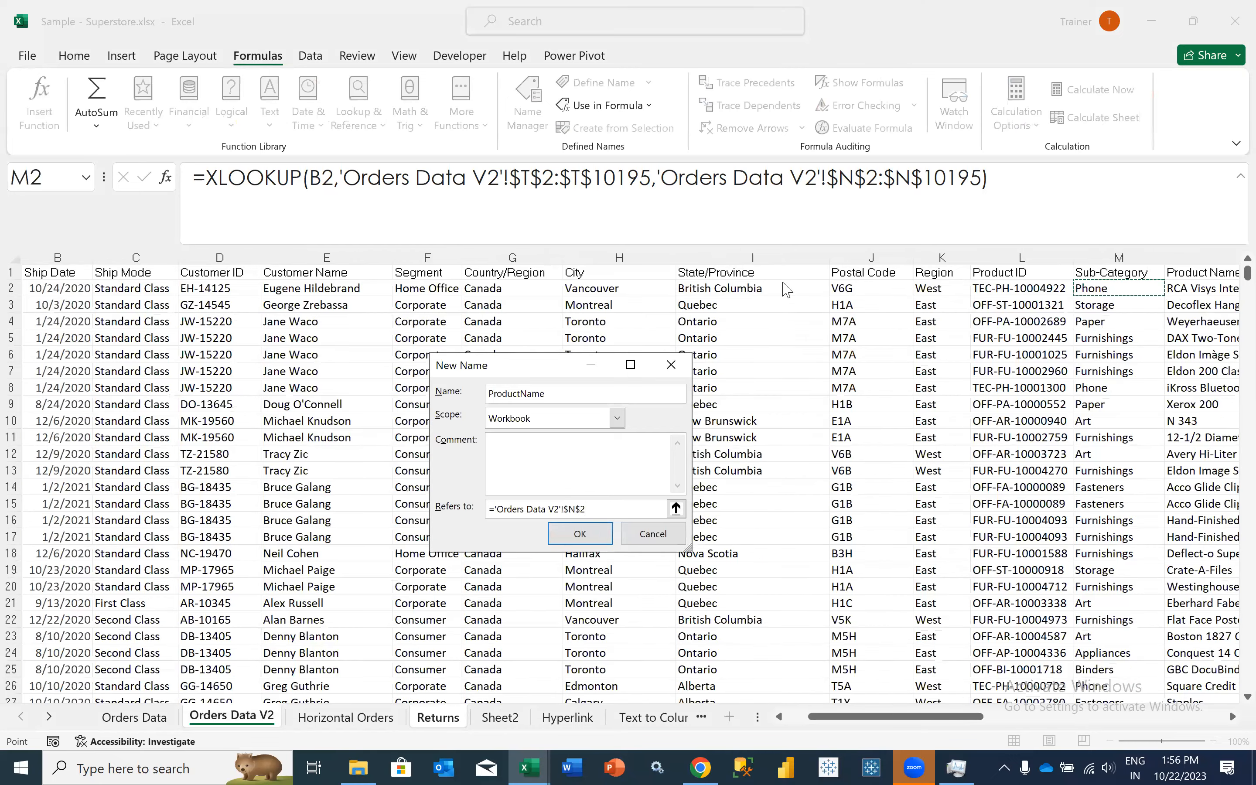
pyautogui.hotkey('ctrl', 'shift', 'Down')
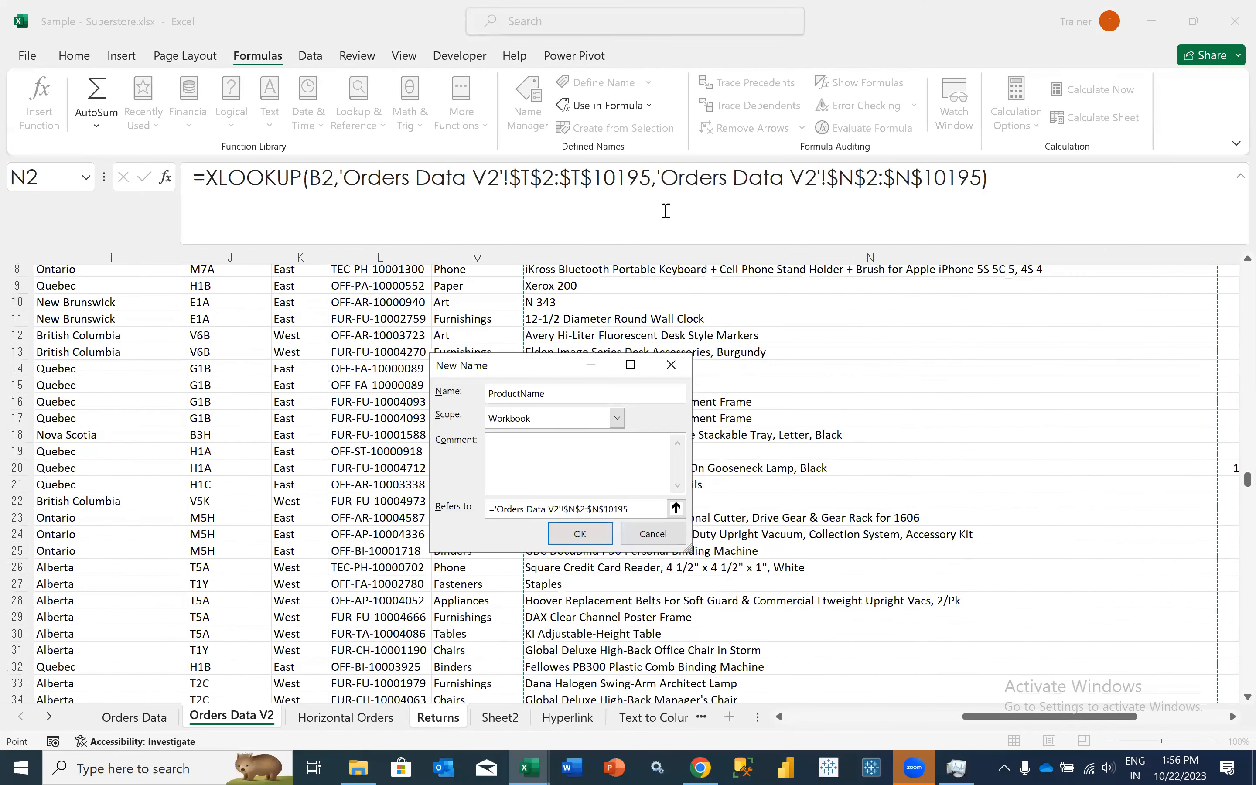
pyautogui.press('Return')
pyautogui.press('Escape')
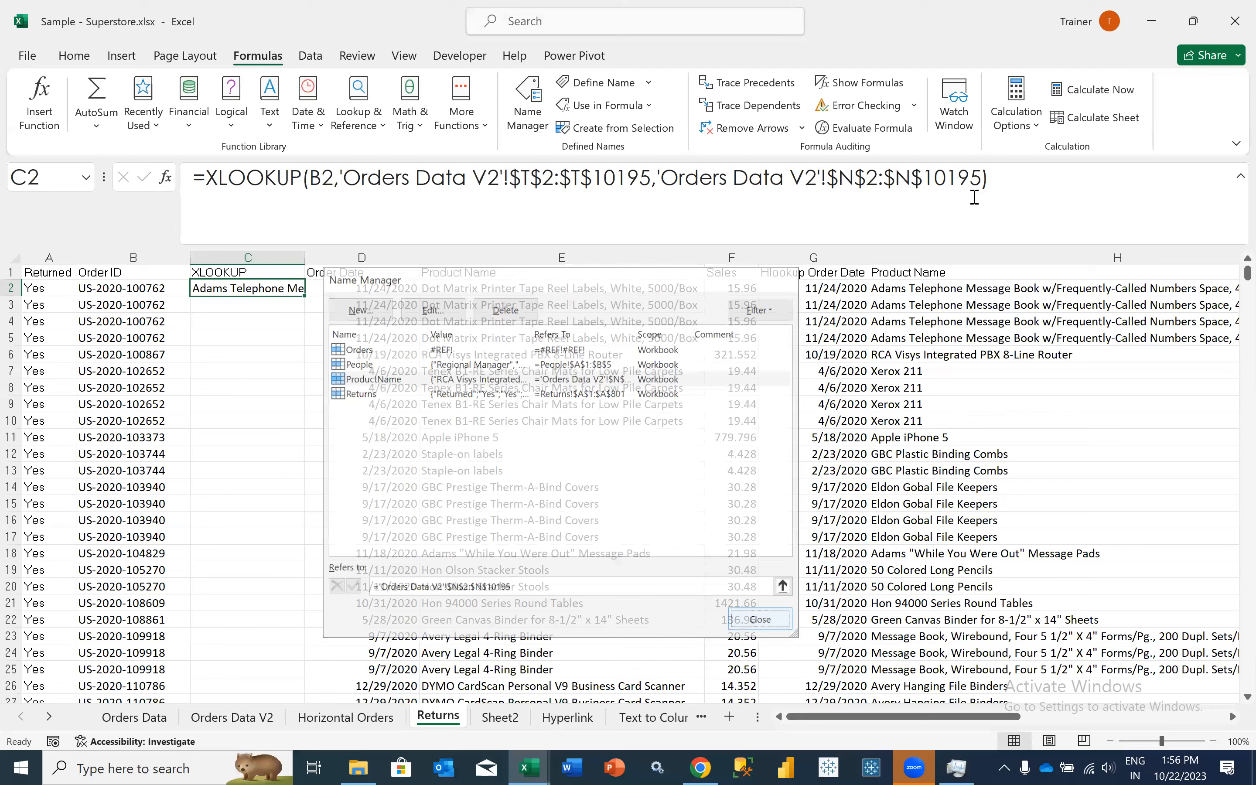
# - Replace the return array in the C2 XLOOKUP formula with the defined name ProductName
pyautogui.moveTo(656, 178); pyautogui.dragTo(974, 197)
pyautogui.press('BackSpace')
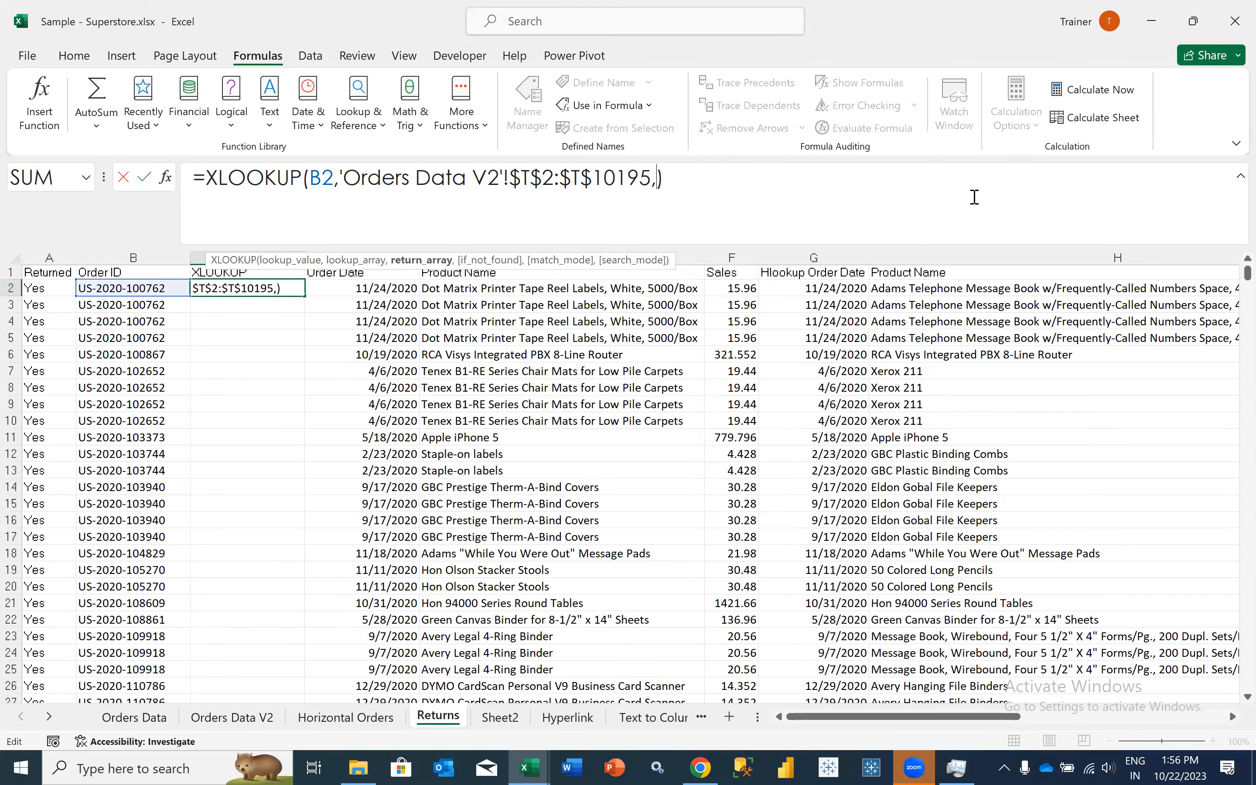
pyautogui.write('Prod')
pyautogui.press('Tab')
pyautogui.write(')')
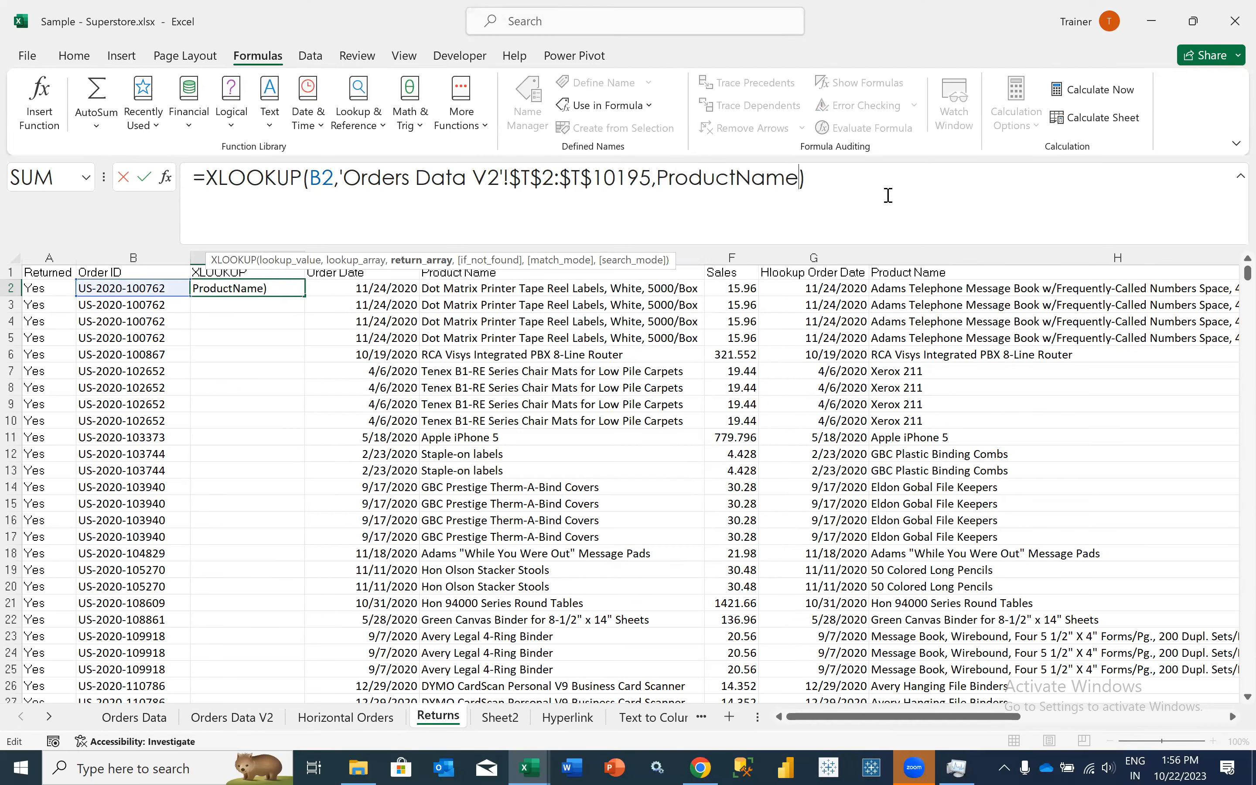
pyautogui.press('Return')
pyautogui.press('Up')
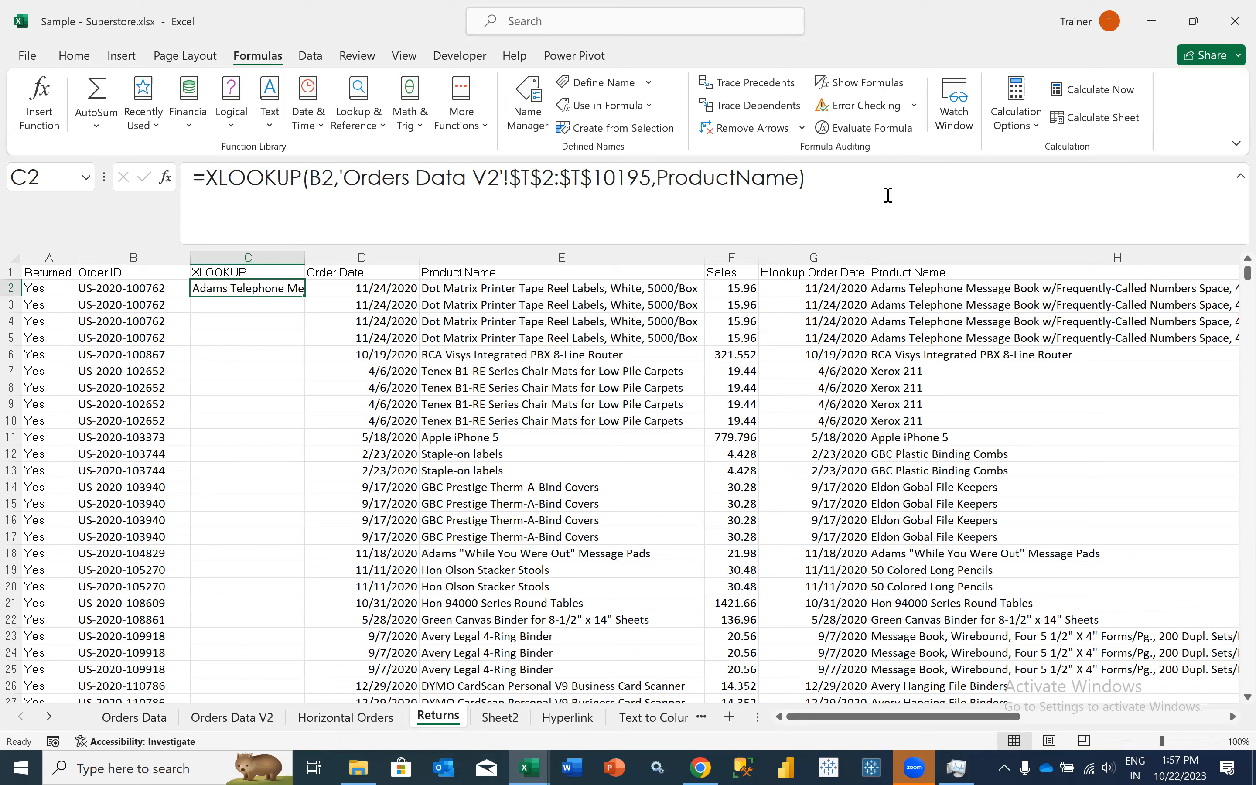
# - Undo the return array replacement in the C2 formula and reselect that cell
pyautogui.hotkey('ctrl', 'z')
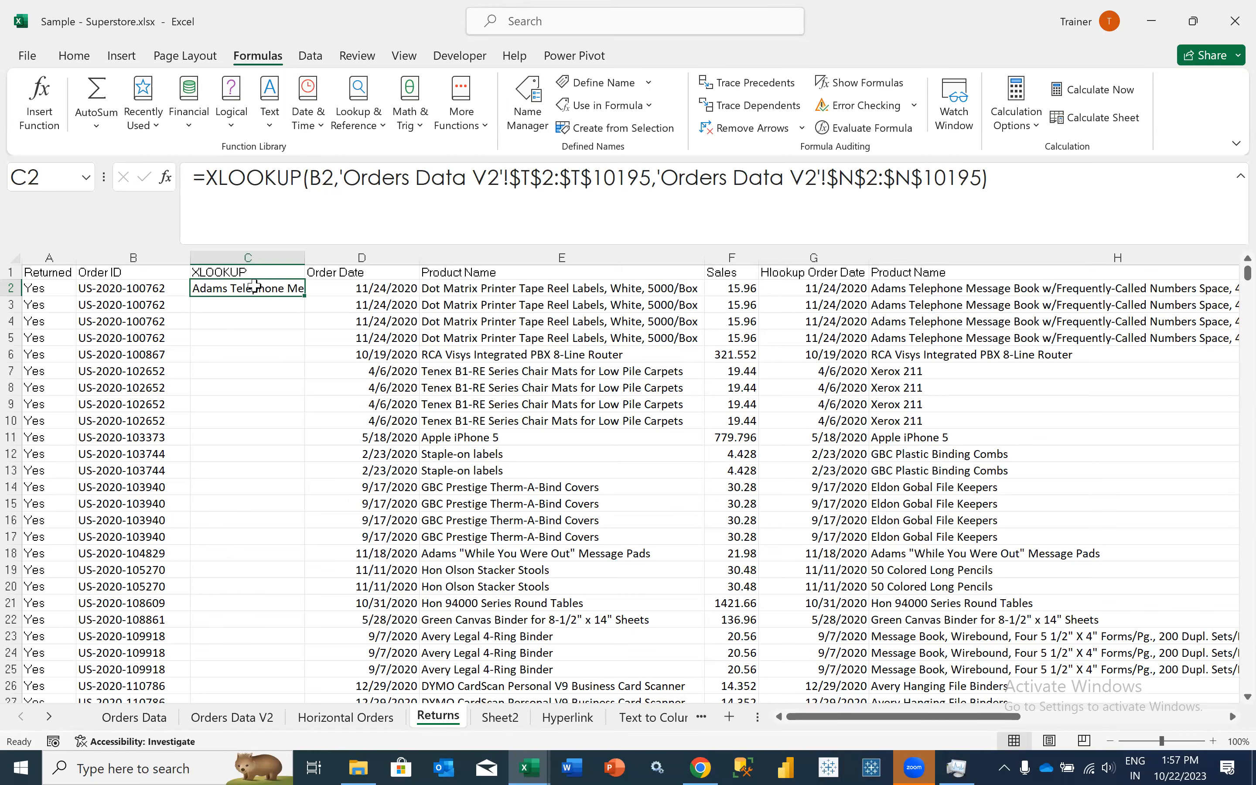
pyautogui.click(264, 260)
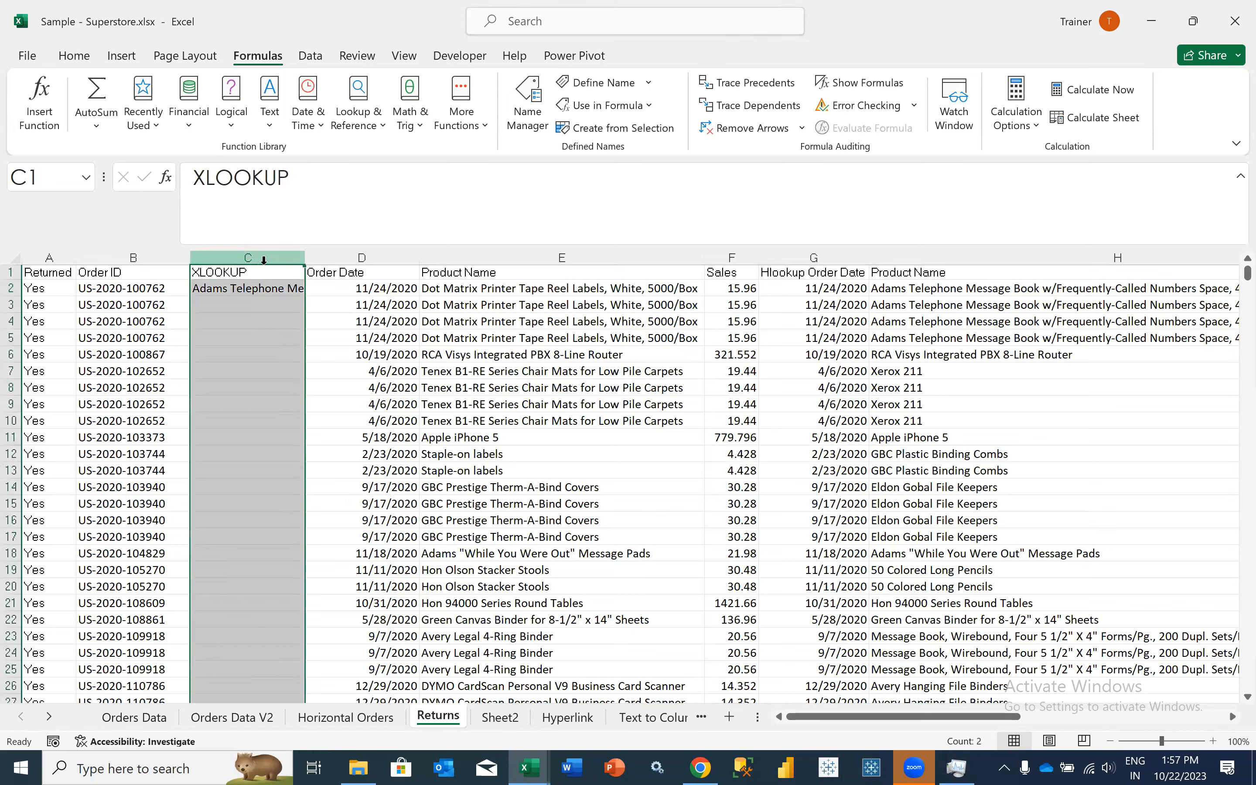
pyautogui.click(254, 291)
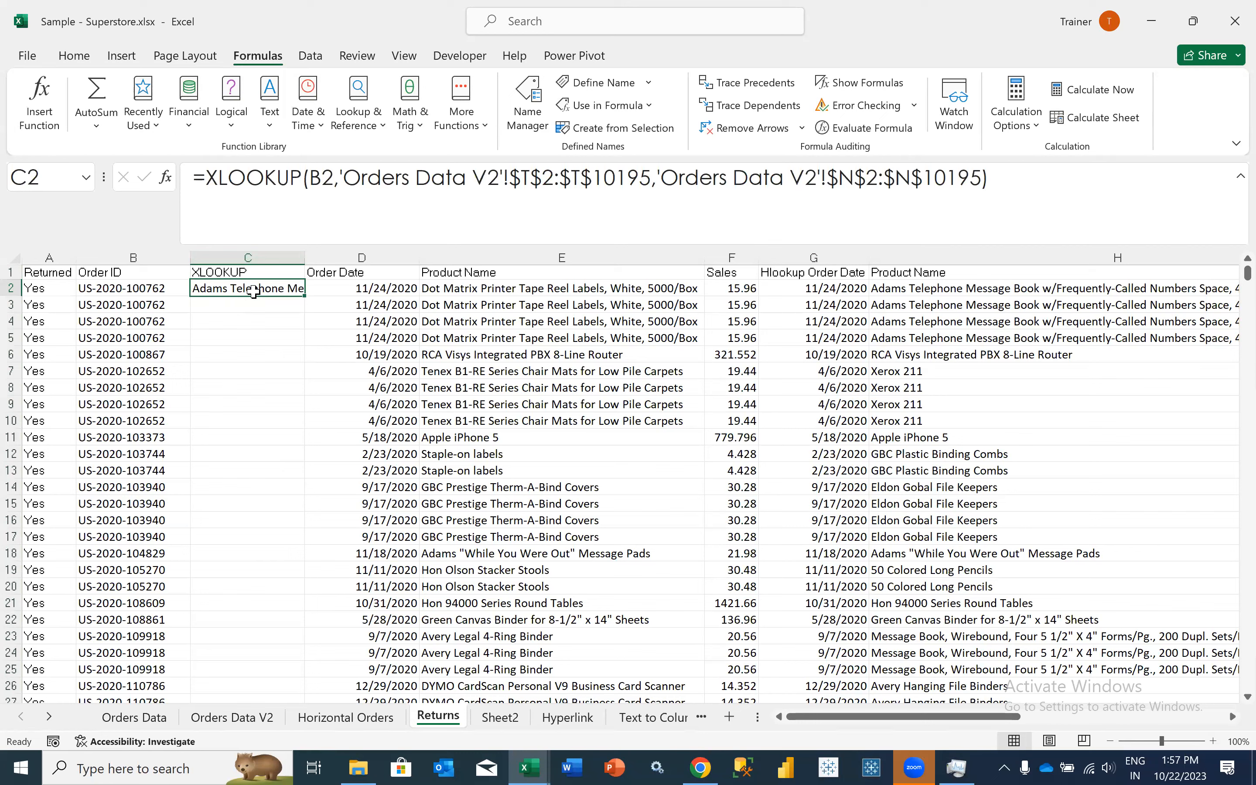
# - Begin a VLOOKUP formula in C3 of the Returns sheet with B3 as the lookup value
pyautogui.press('Return')
pyautogui.write('=')
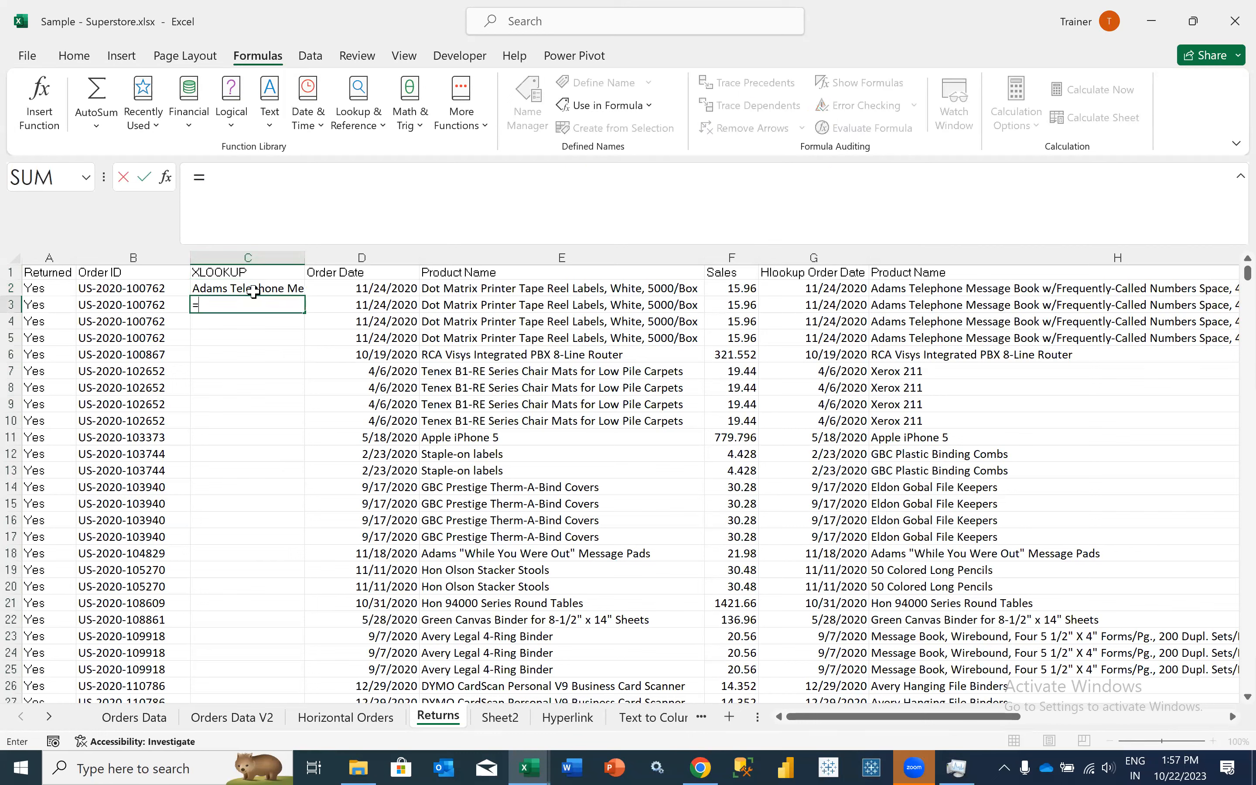
pyautogui.write('VLOOKUP(')
pyautogui.press('Left')
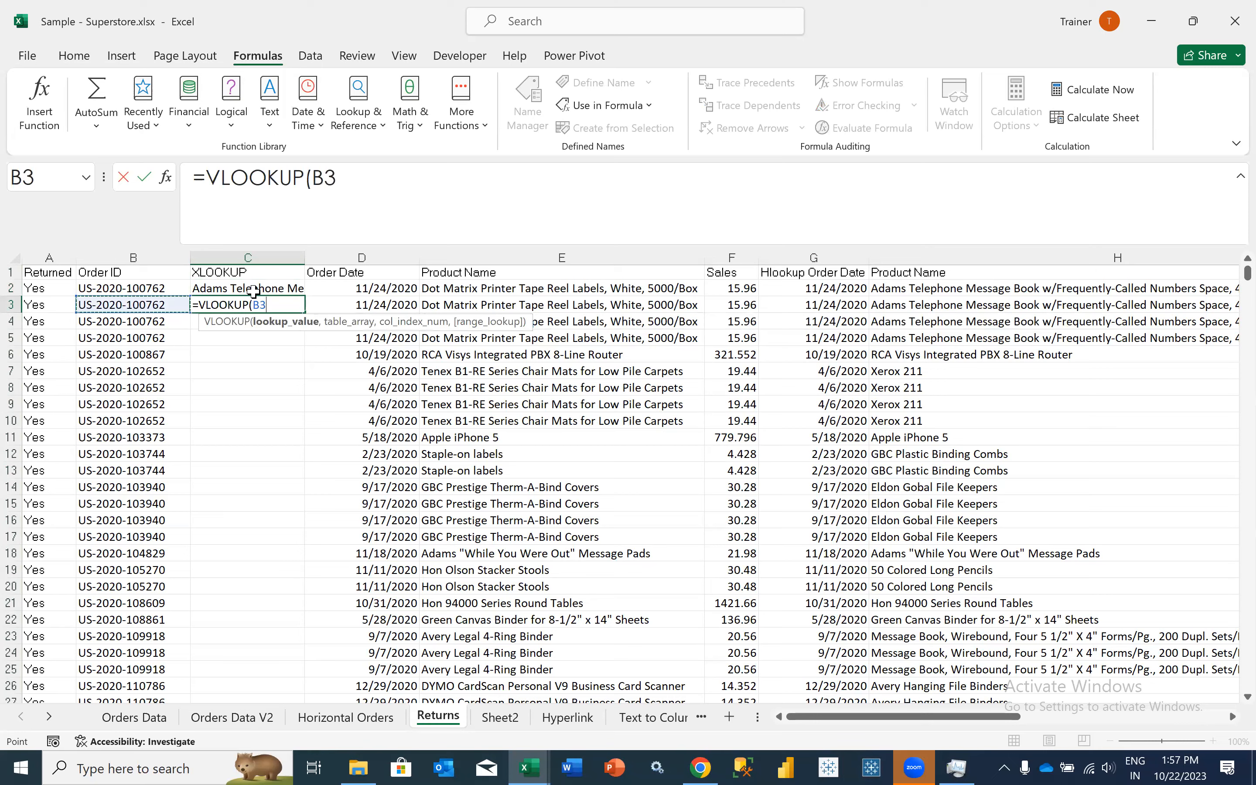
pyautogui.write(',')
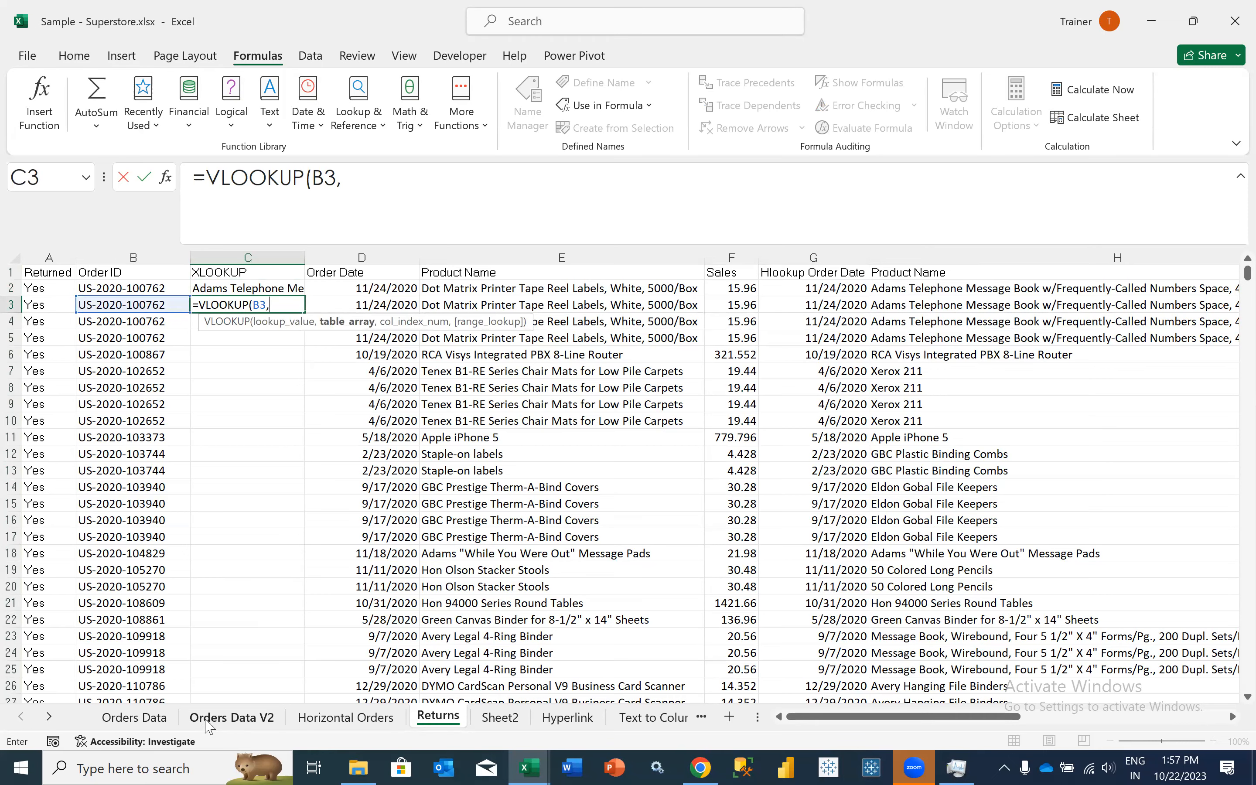
# - Try extending the VLOOKUP table array on Orders Data V2 from the Order ID column back to column A, A:T
pyautogui.hotkey('ctrl', 'pageup')
pyautogui.hotkey('ctrl', 'pageup')
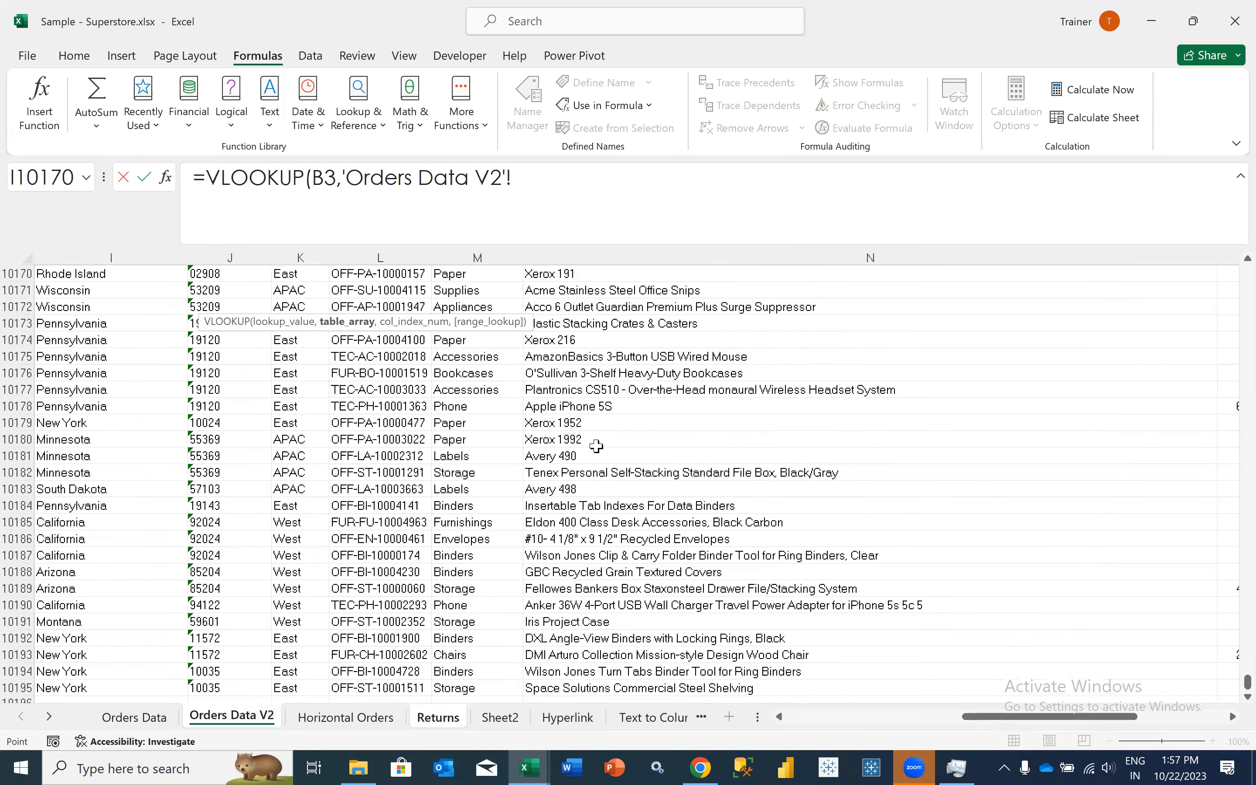
pyautogui.click(699, 447)
pyautogui.hotkey('ctrl', 'shift', 'Up')
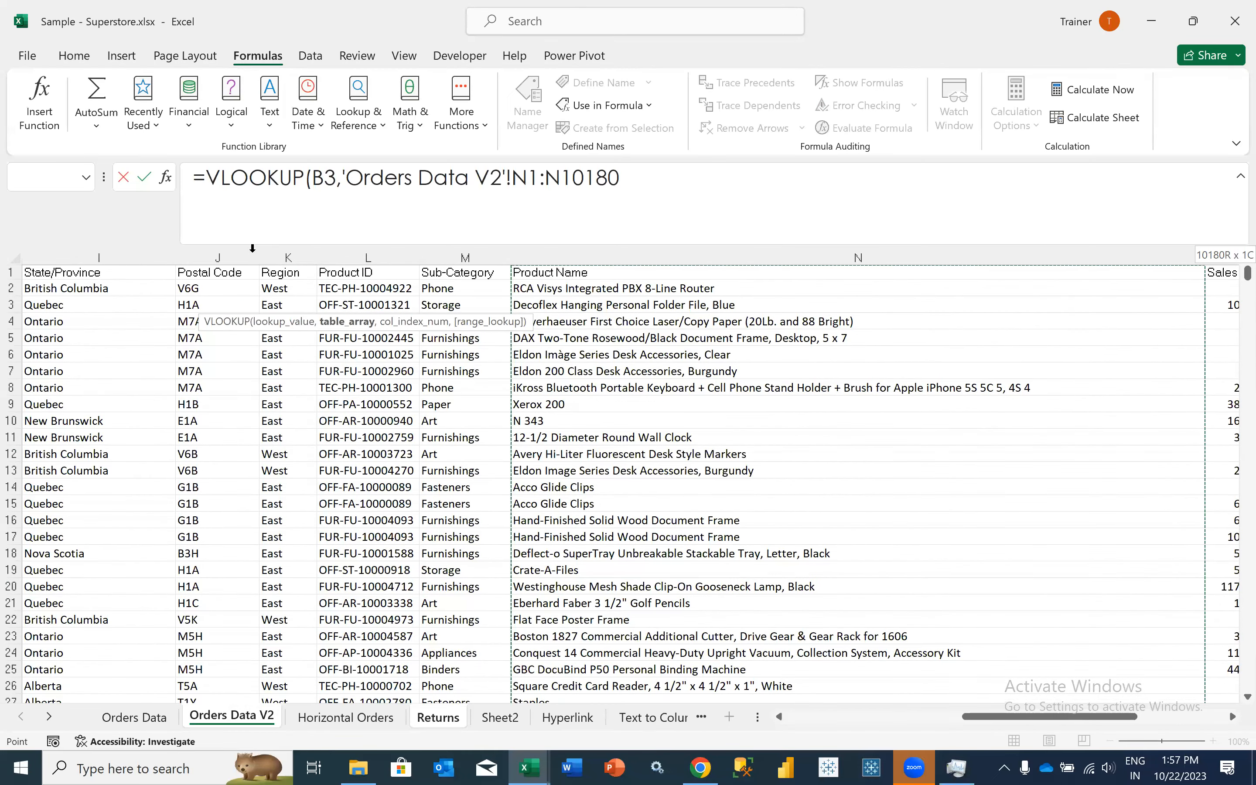
pyautogui.hscroll(5, 252, 249)
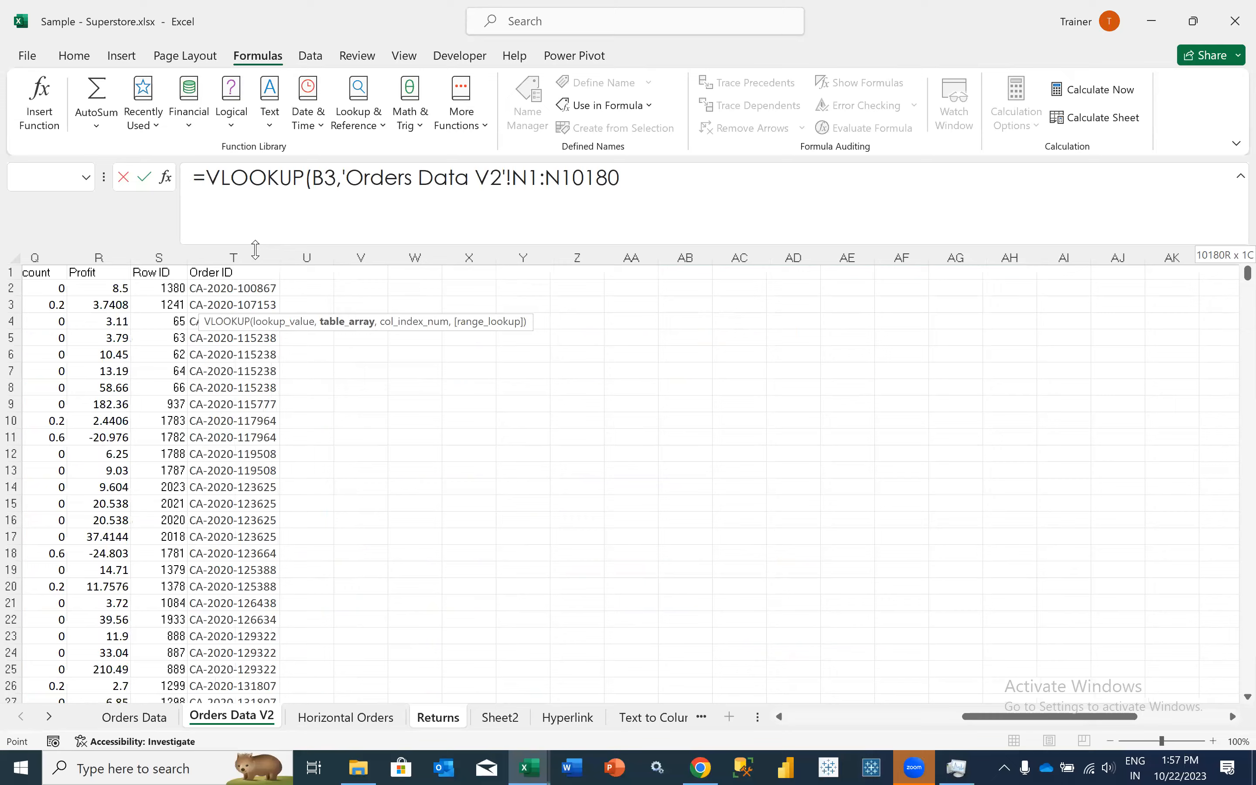
pyautogui.moveTo(156, 257); pyautogui.dragTo(647, 416)
pyautogui.hotkey('shift', 'Left')
pyautogui.hotkey('shift', 'Left')
pyautogui.hotkey('shift', 'Left')
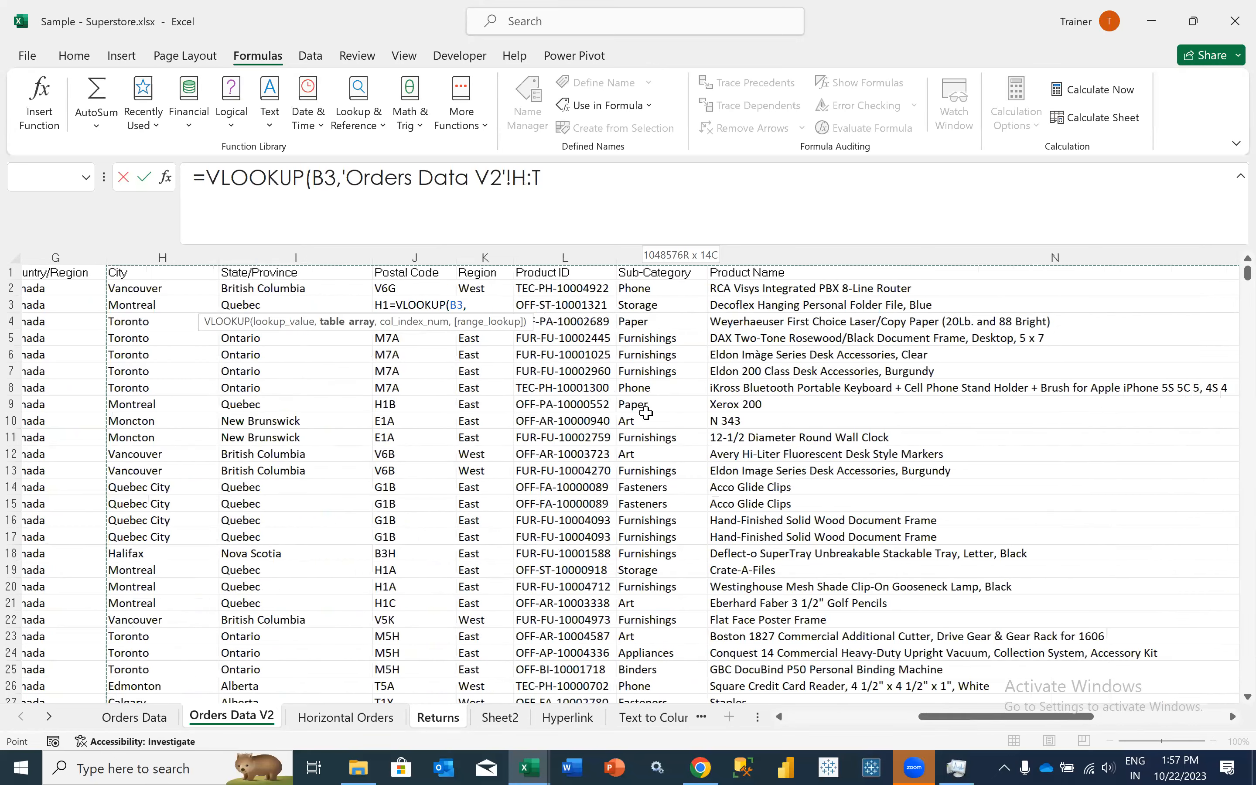
pyautogui.hotkey('shift', 'Left')
pyautogui.hotkey('shift', 'Left')
pyautogui.hotkey('shift', 'Left')
pyautogui.hotkey('shift', 'Left')
pyautogui.hotkey('shift', 'Left')
pyautogui.hotkey('shift', 'Left')
pyautogui.hotkey('shift', 'Left')
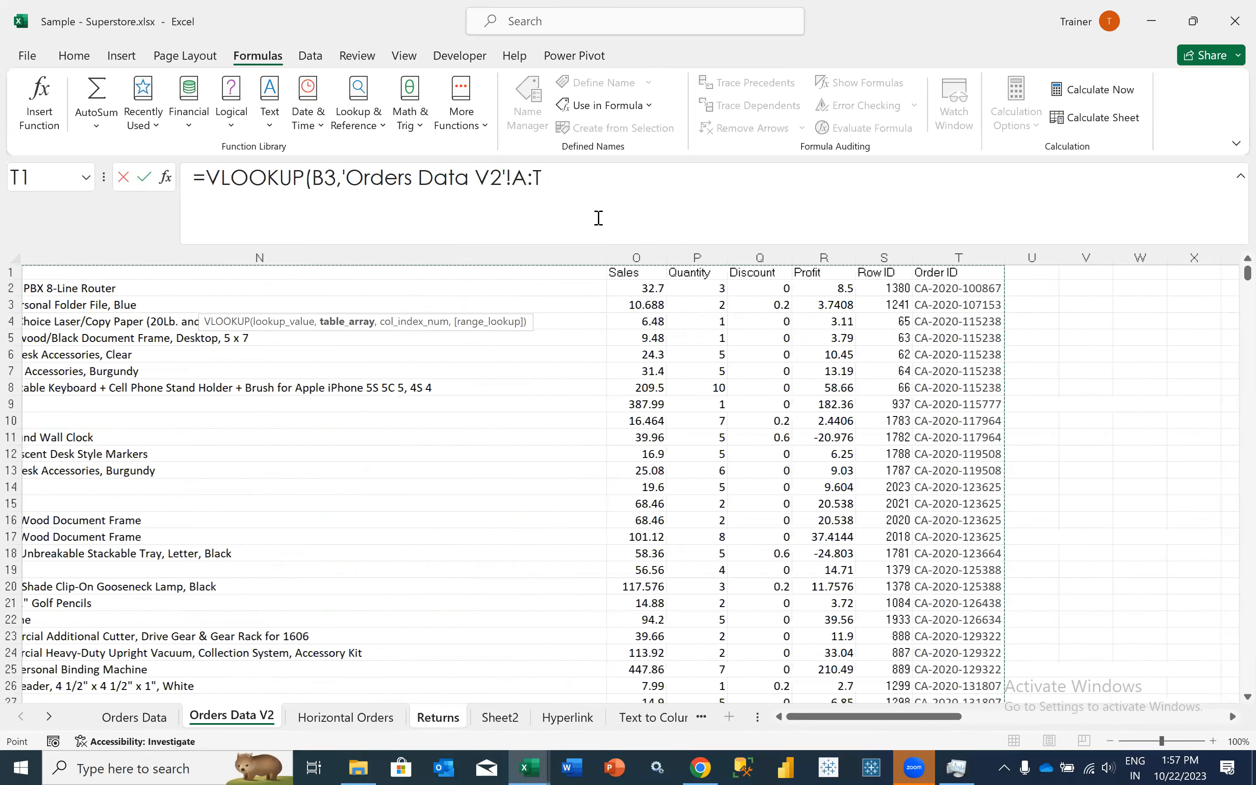
# - Complete the C3 formula as =VLOOKUP(B3,'Orders Data V2'!T:T,1,0) and reselect that cell
pyautogui.hotkey('ctrl', 'shift', 'Right')
pyautogui.write(',')
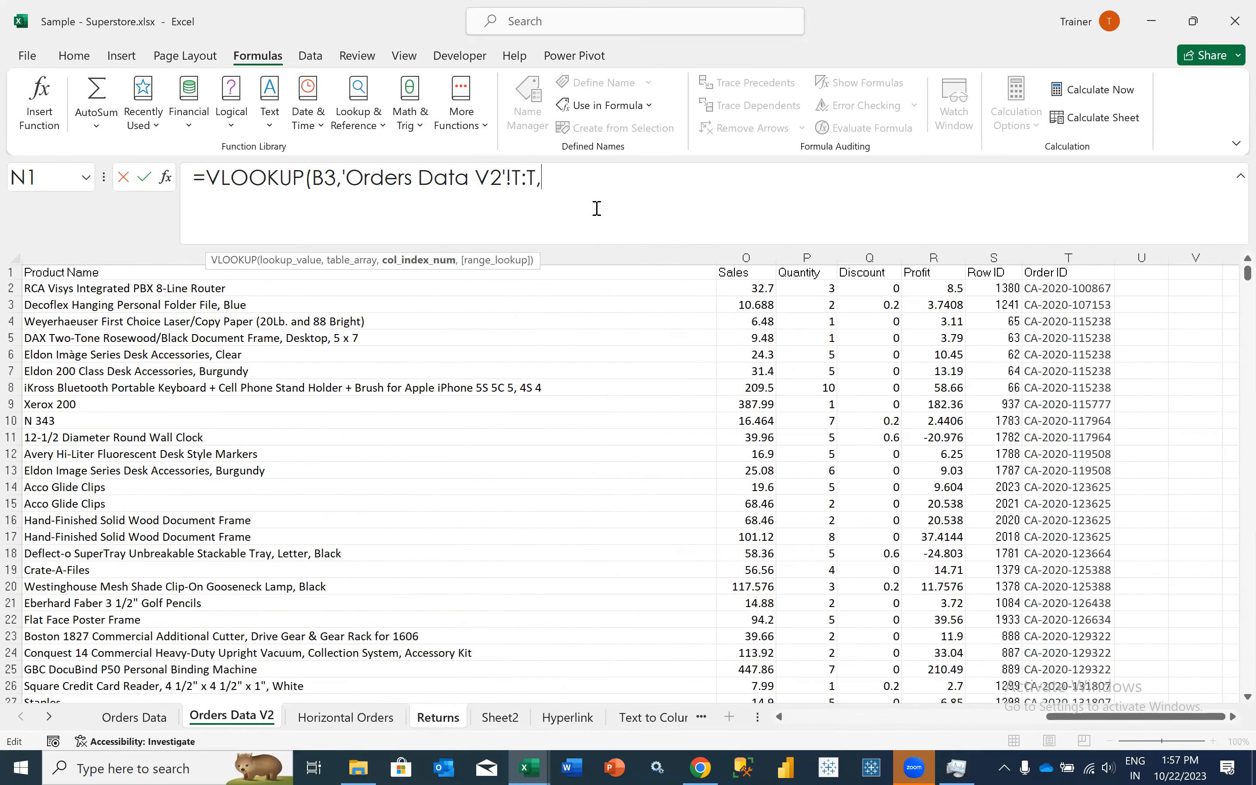
pyautogui.write('1,0)')
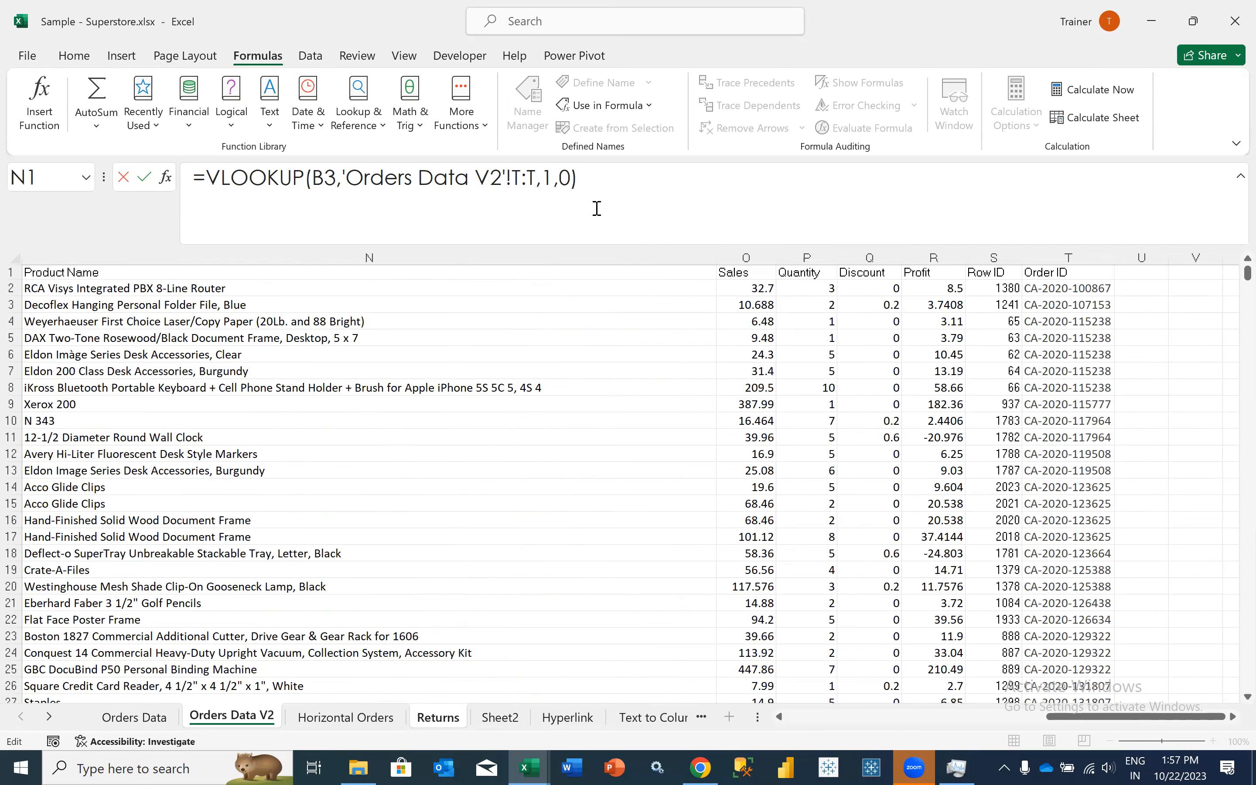
pyautogui.press('Tab')
pyautogui.press('Left')
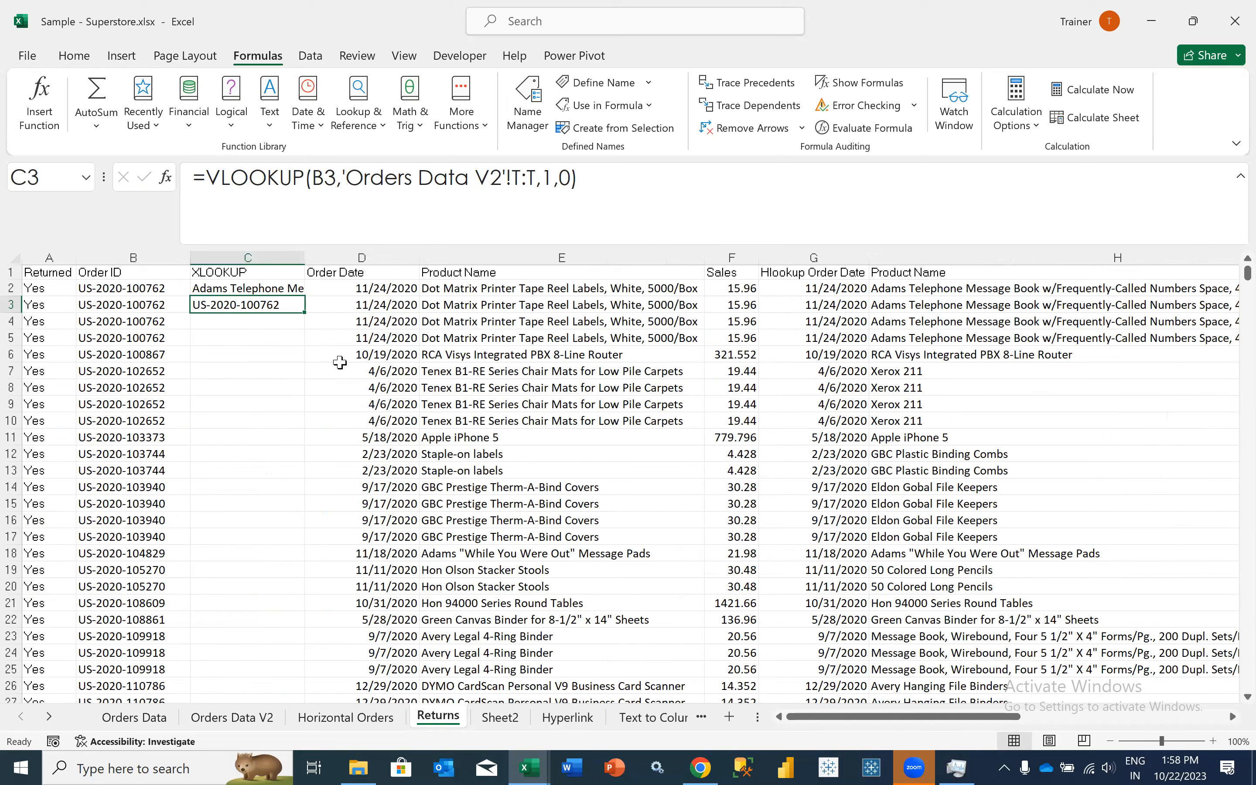
# - Clear the VLOOKUP formula from C3 and select the order ID beside it in B3
pyautogui.press('BackSpace')
pyautogui.press('Tab')
pyautogui.press('Left')
pyautogui.press('Left')
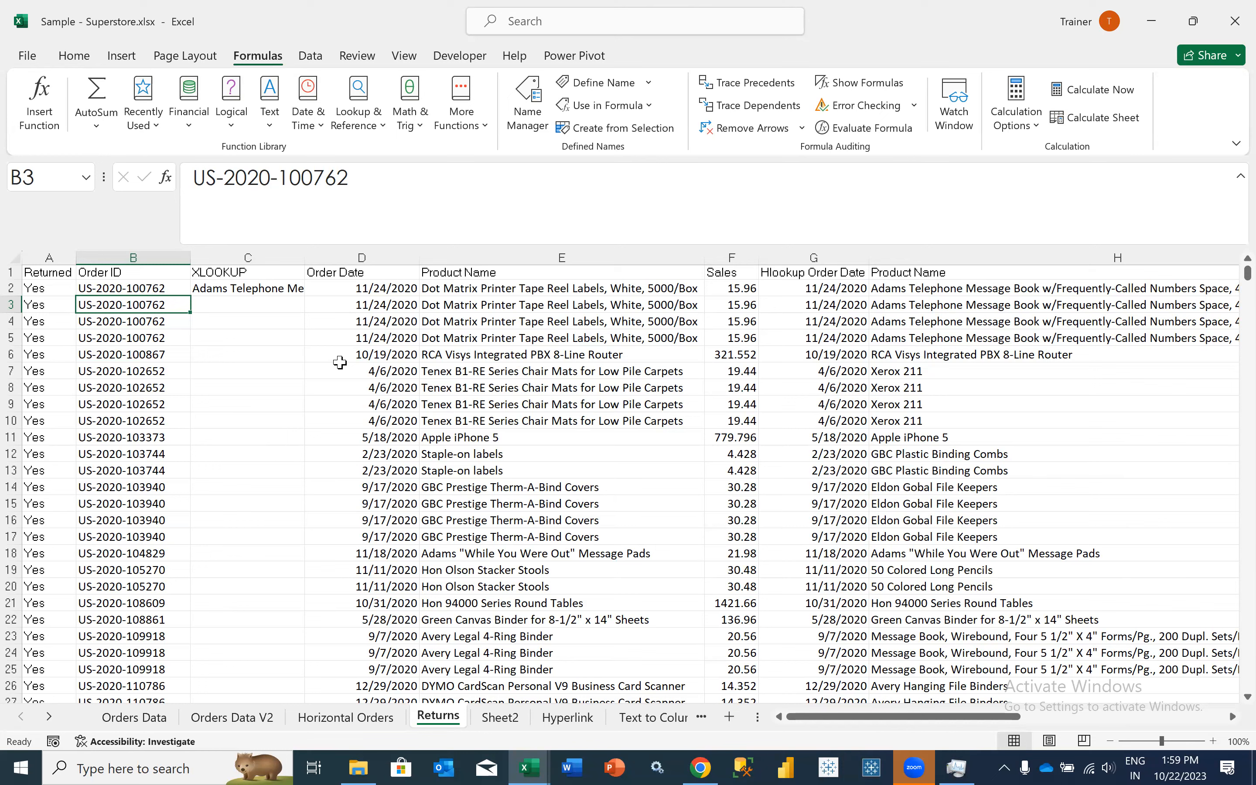
# - Highlight columns C through T on Orders Data V2 and return to the XLOOKUP column of the Returns sheet
pyautogui.click(340, 365)
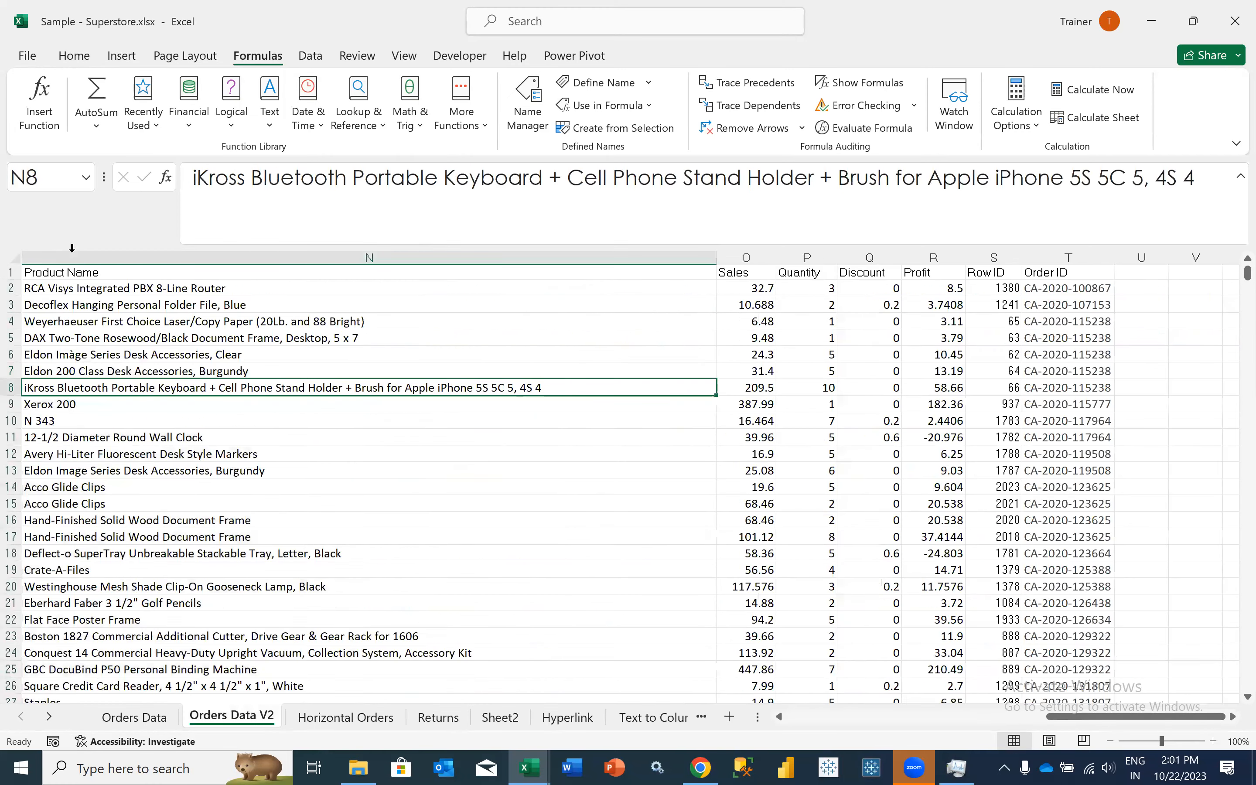
pyautogui.hscroll(-2, 72, 249)
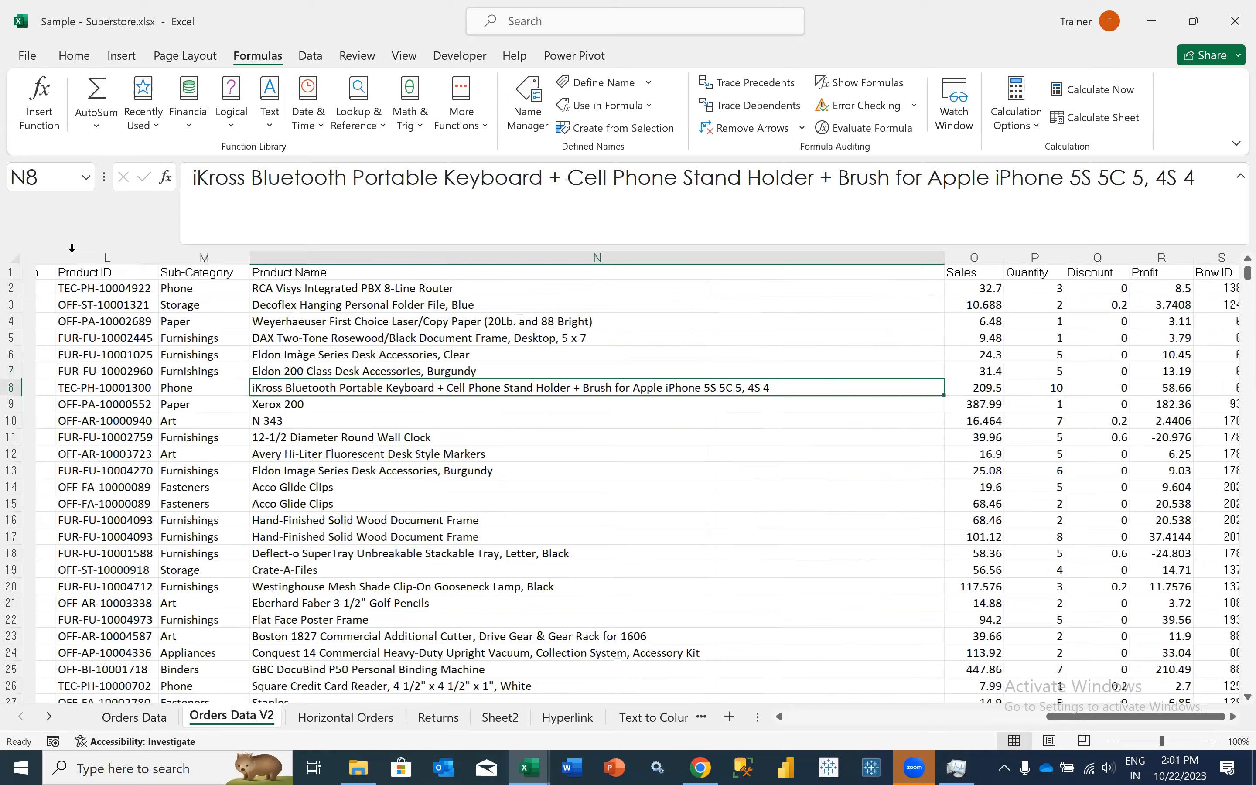
pyautogui.hscroll(-5, 72, 249)
pyautogui.moveTo(72, 248); pyautogui.dragTo(434, 727)
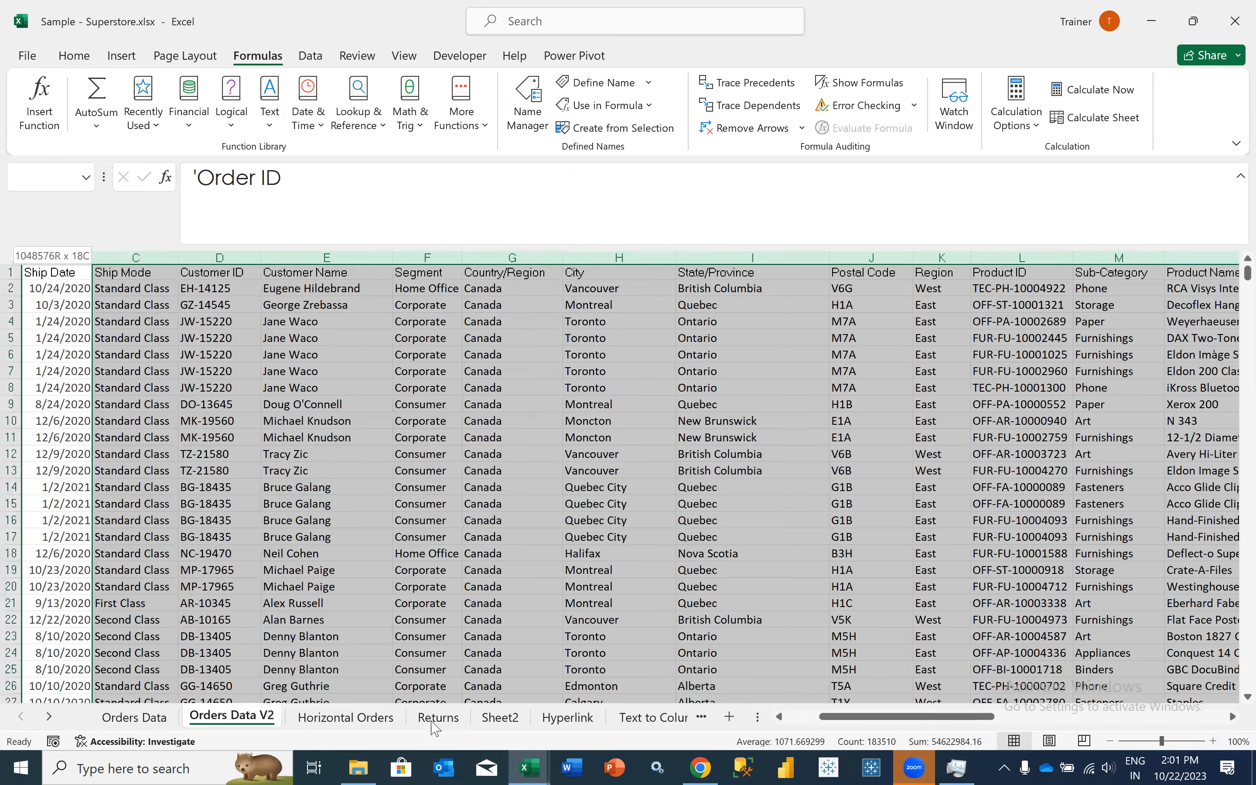
pyautogui.click(433, 722)
pyautogui.click(254, 324)
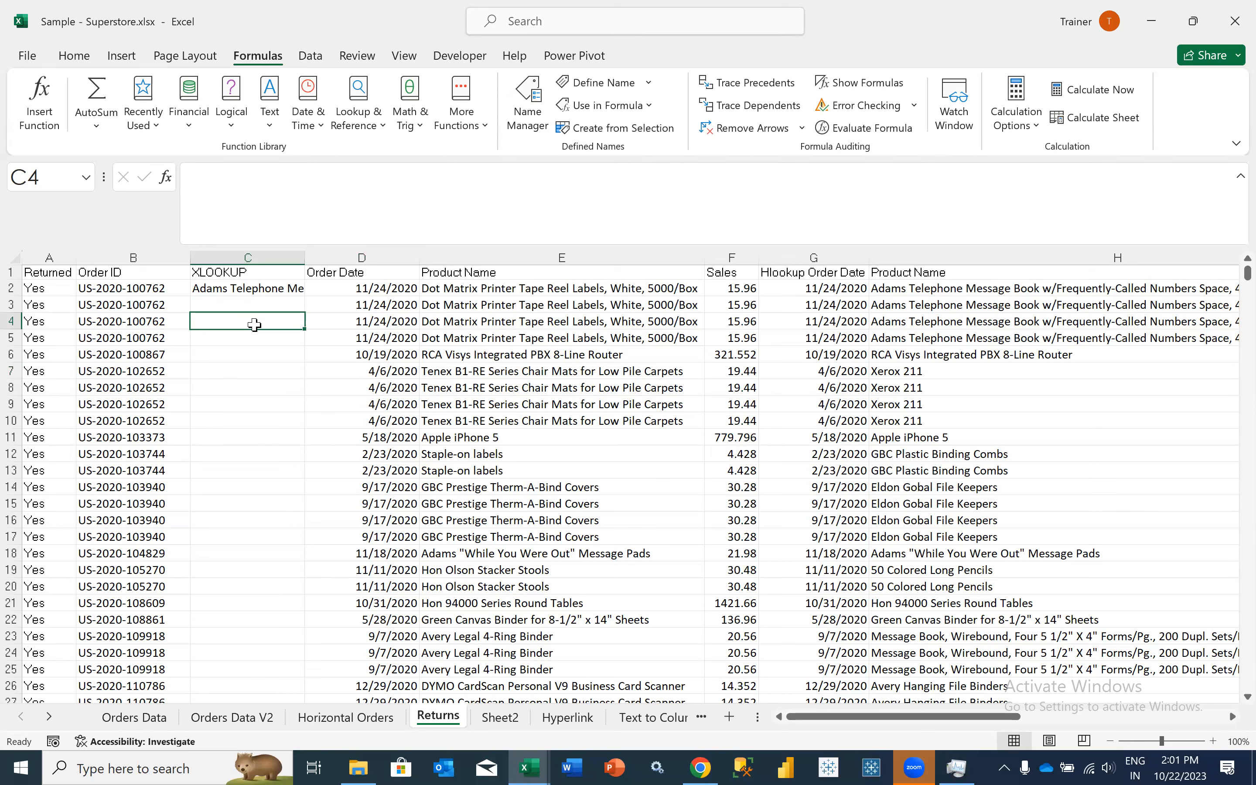
# - Review the XLOOKUP formula in C2 and the other lookup columns across to Position using Match and Index
pyautogui.click(245, 291)
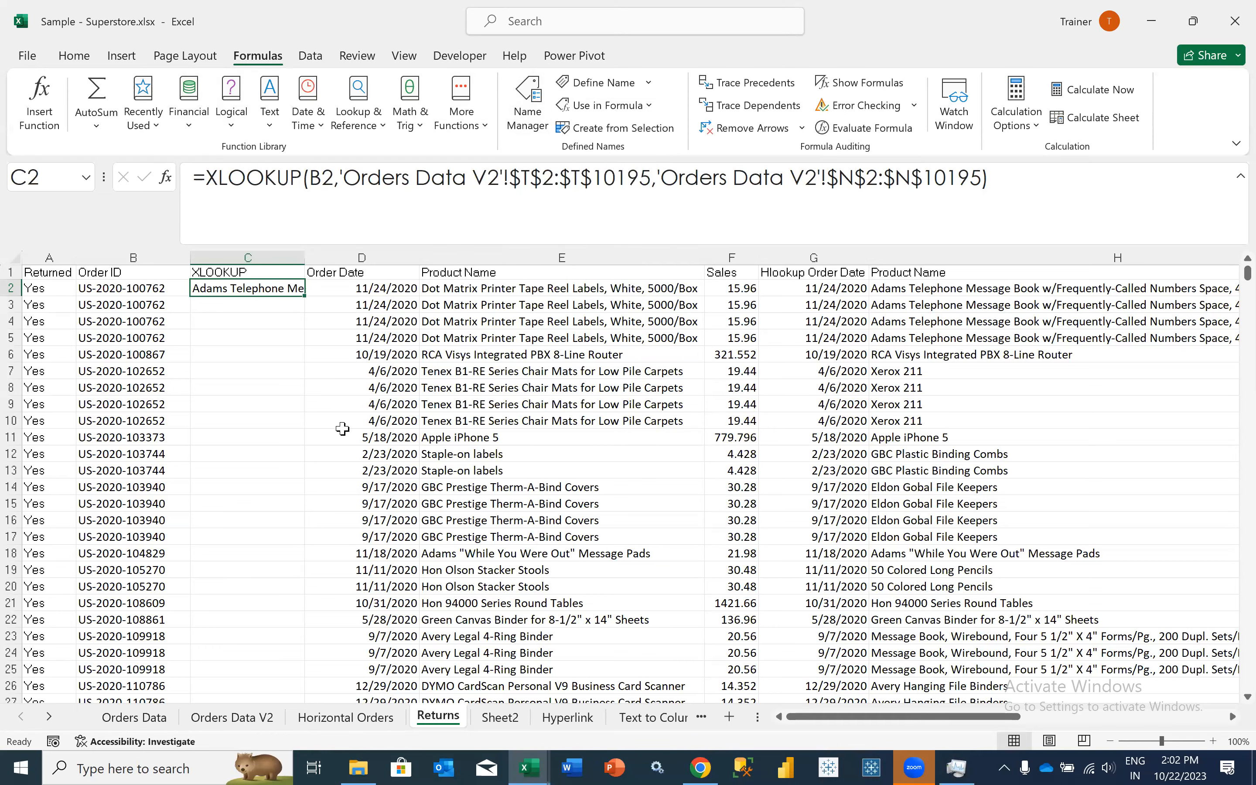
pyautogui.hscroll(7, 342, 428)
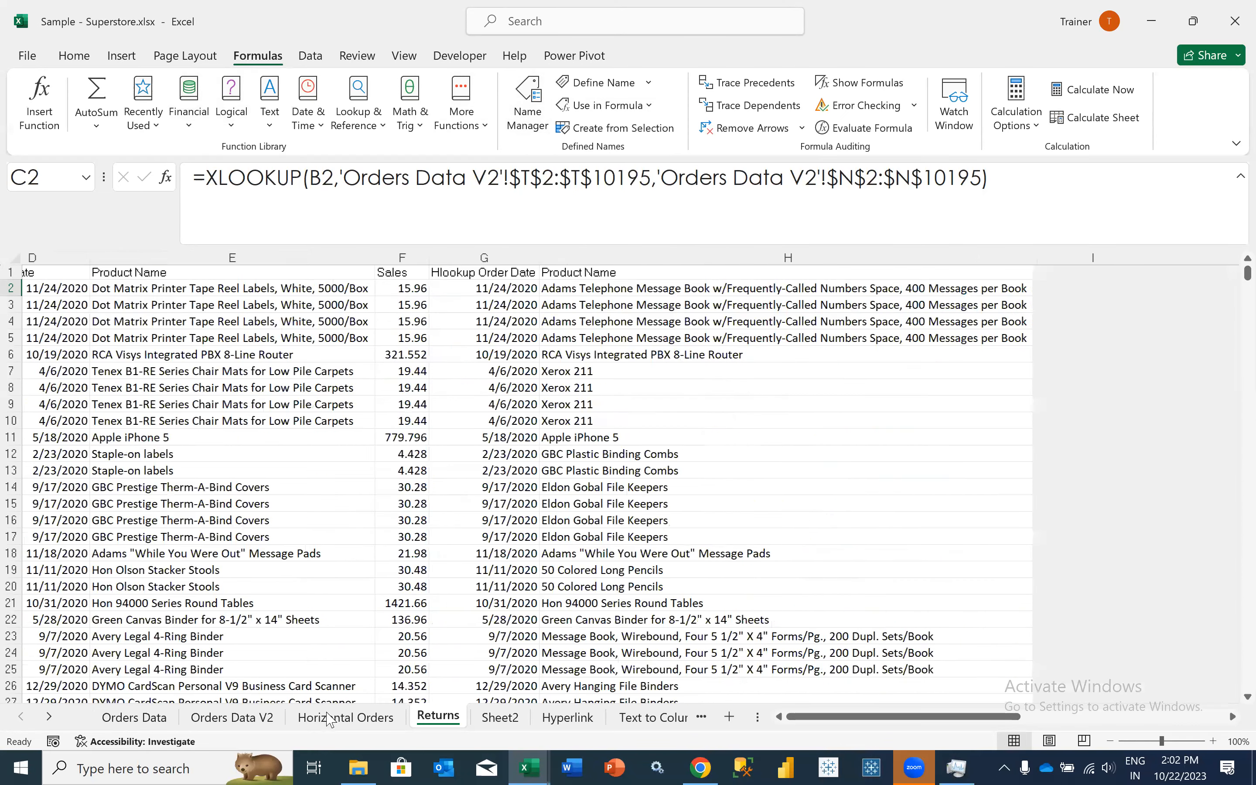
pyautogui.hscroll(-4, 417, 592)
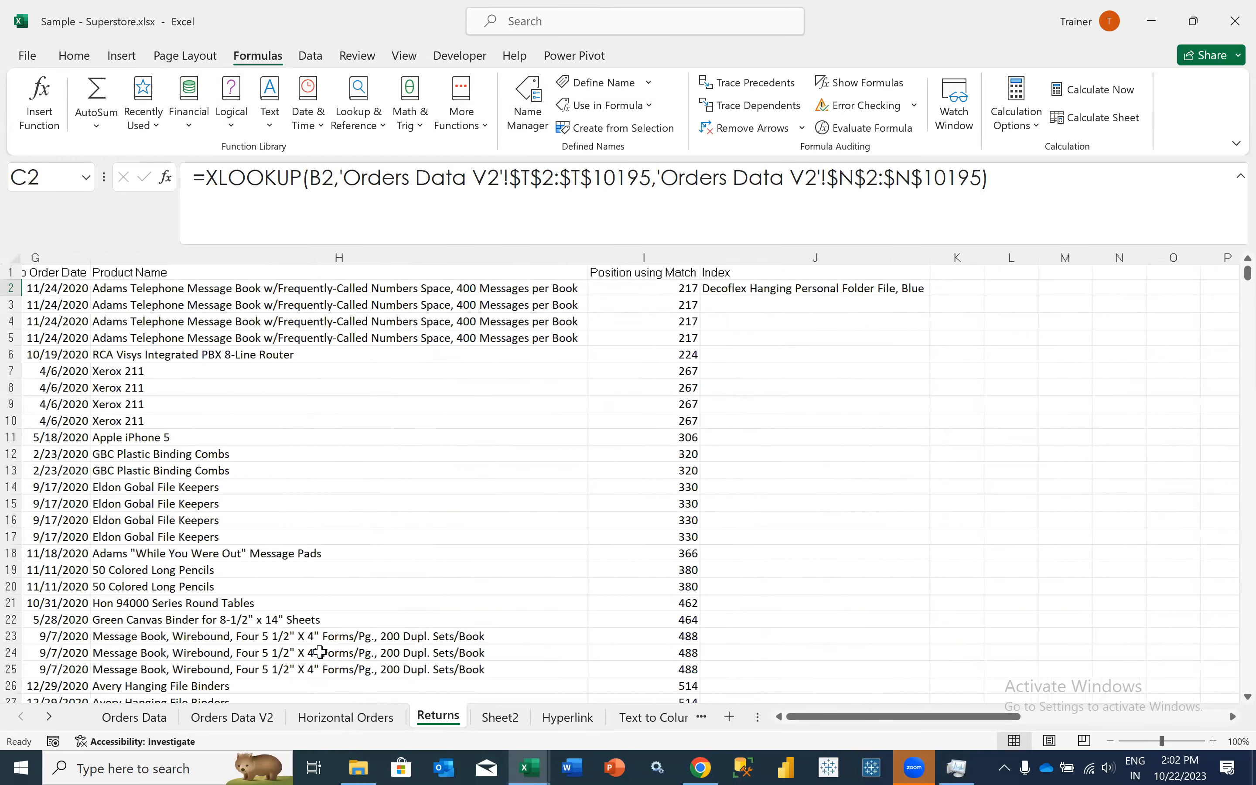
pyautogui.hscroll(-3, 126, 524)
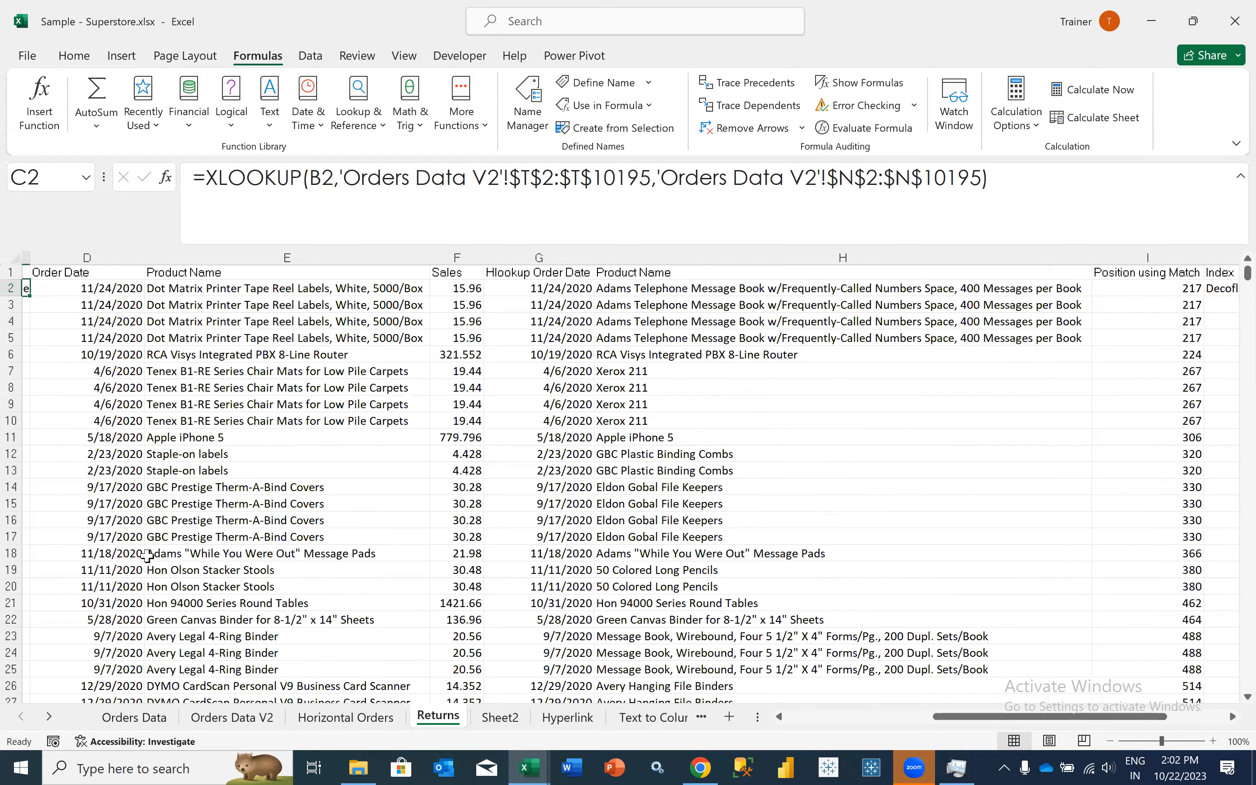
pyautogui.hscroll(-3, 112, 572)
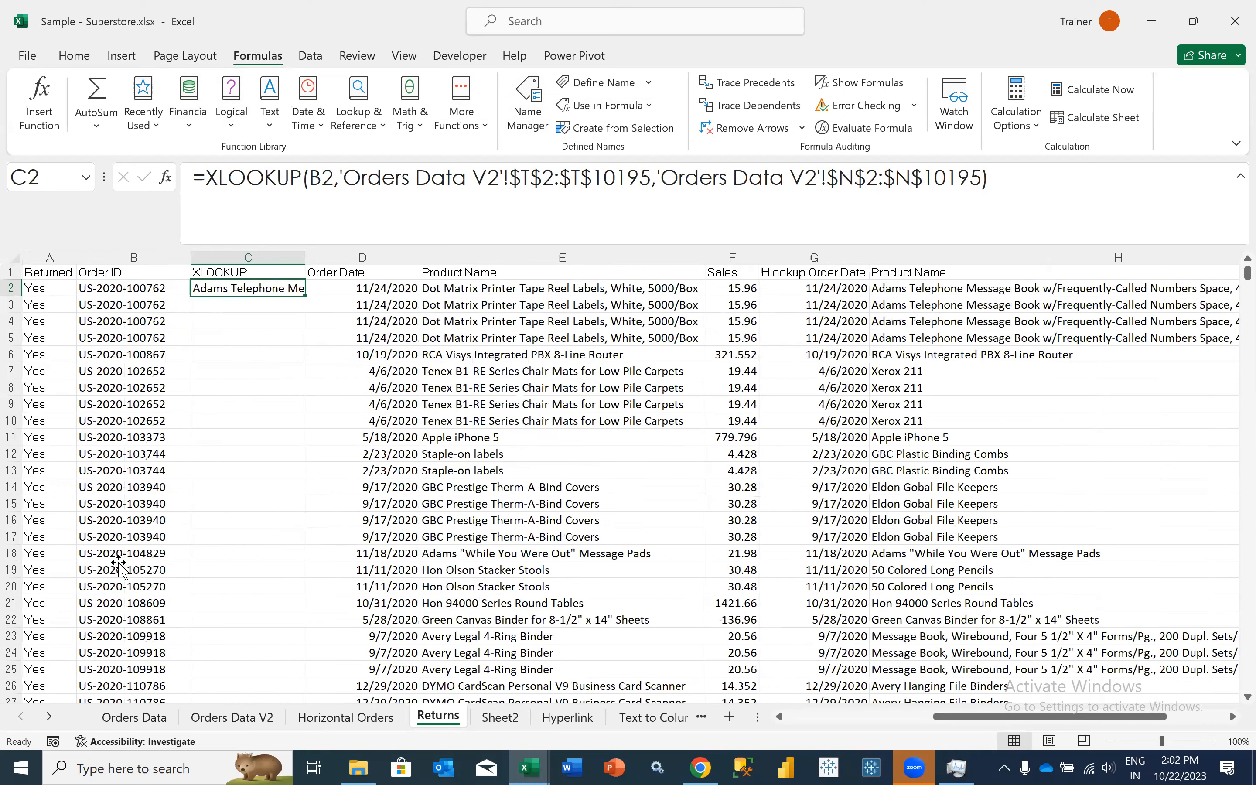
# - Add a note reading "Esa" to the order ID cell B18
pyautogui.click(113, 555)
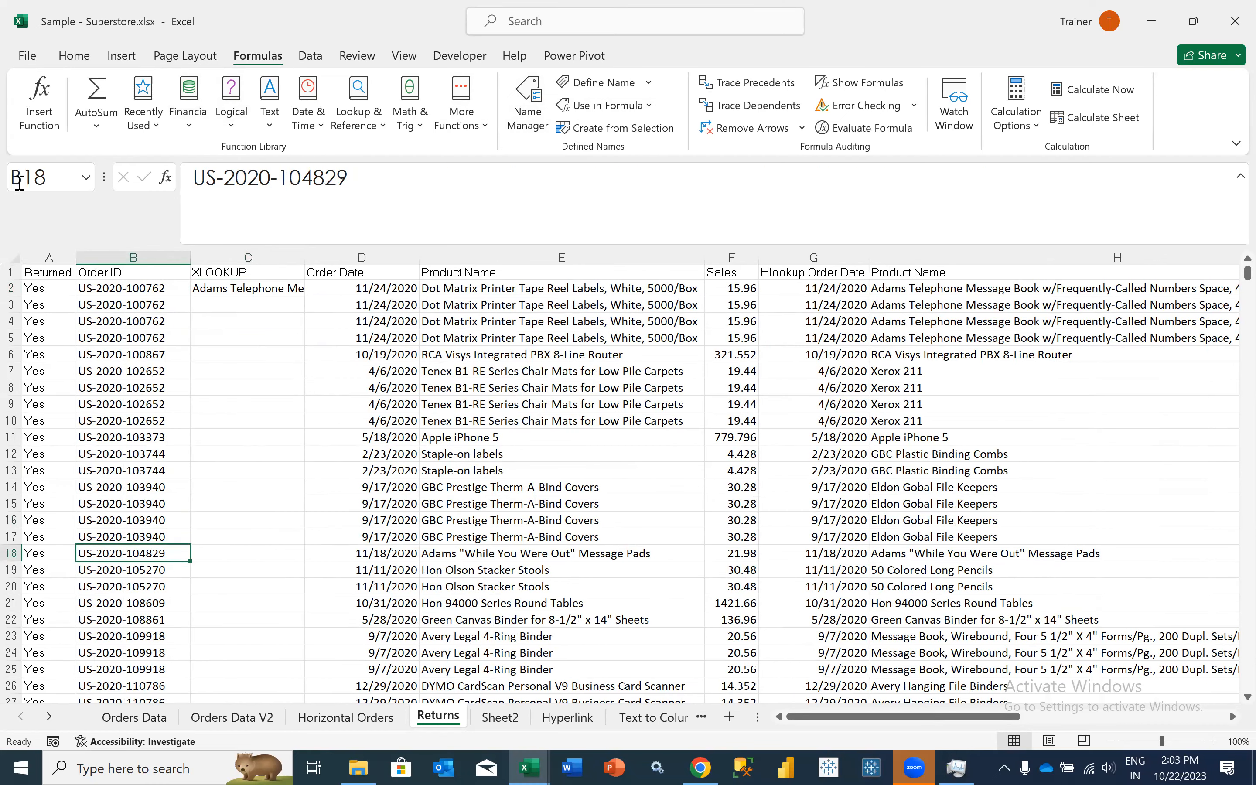
pyautogui.rightClick(122, 552)
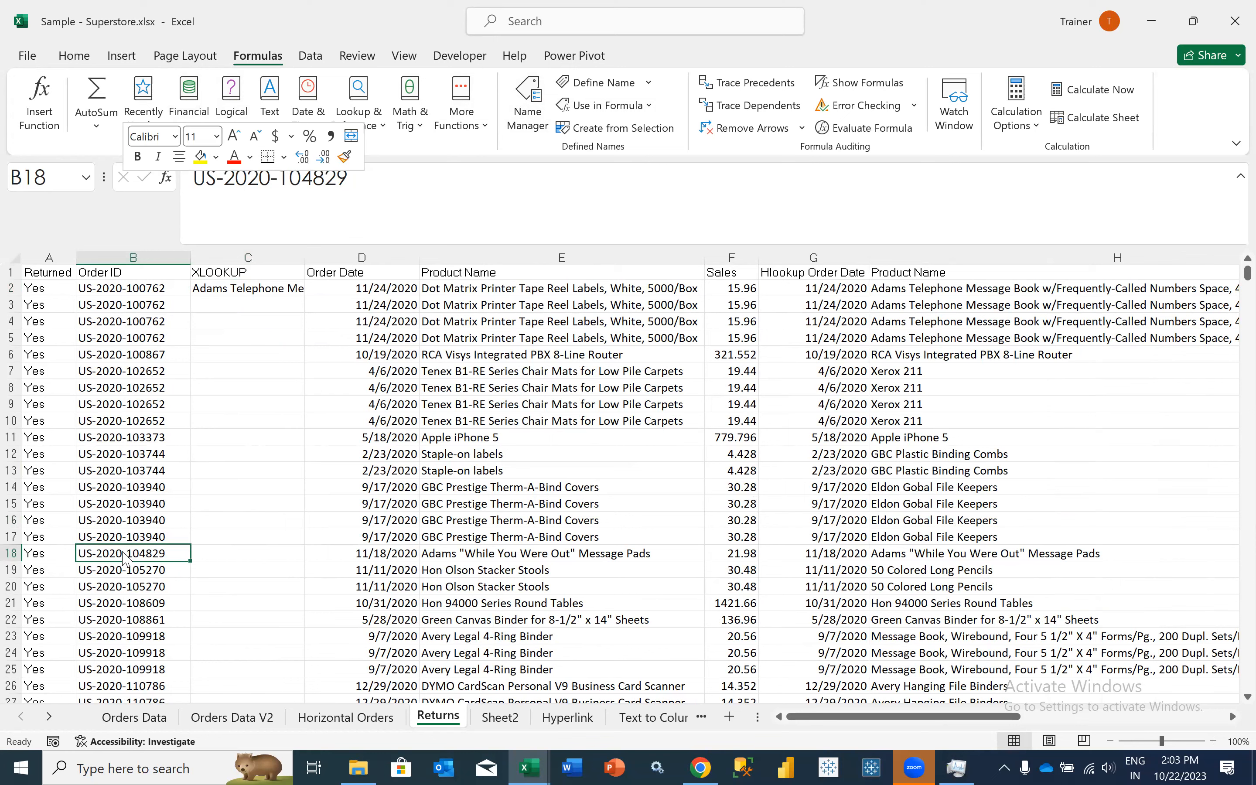
pyautogui.click(213, 611)
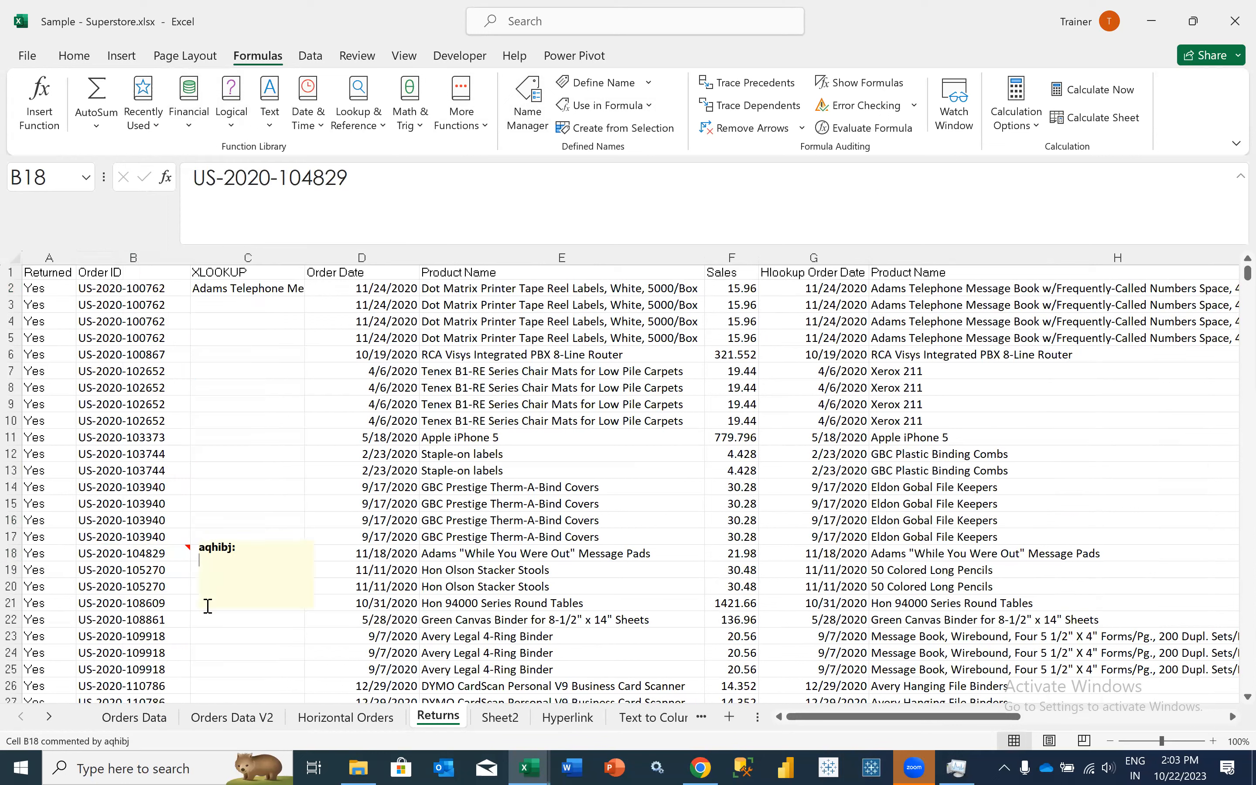
pyautogui.write('Esa')
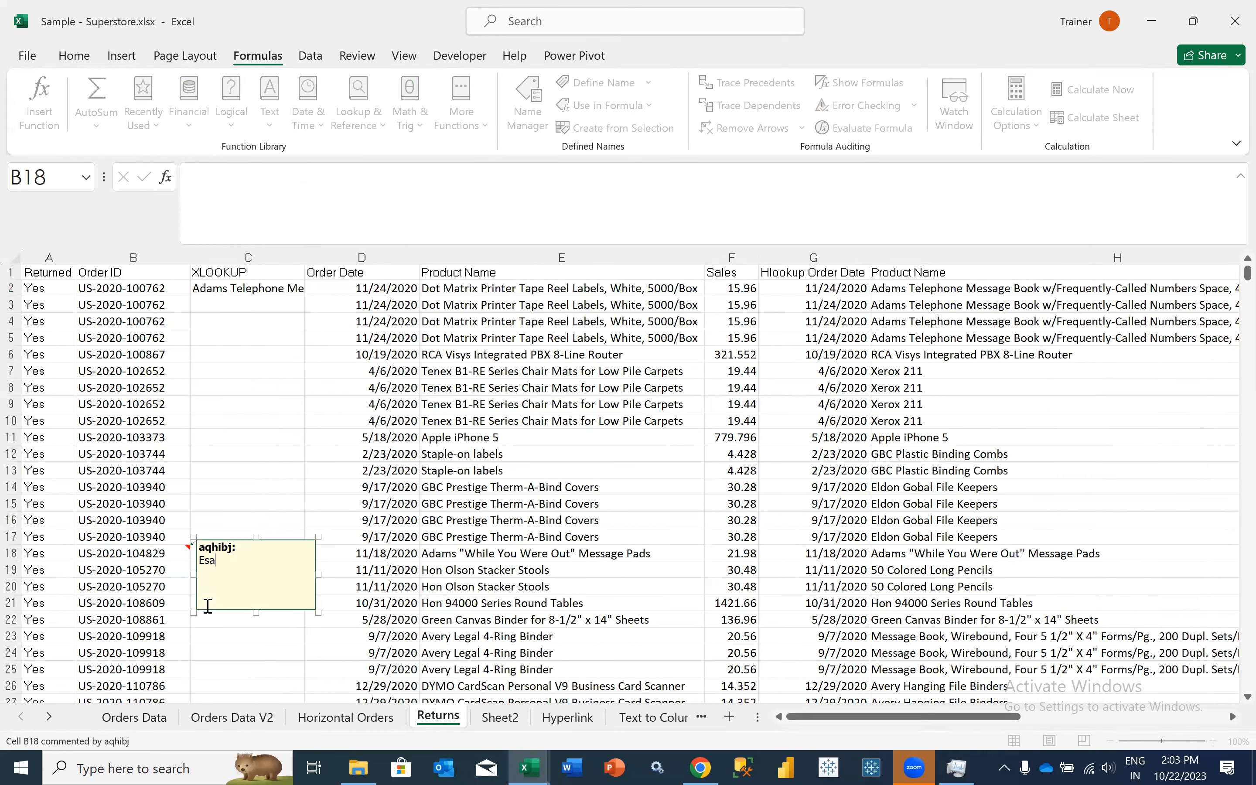
pyautogui.click(153, 604)
# - Fill cell B18 with yellow
pyautogui.click(146, 556)
pyautogui.click(74, 55)
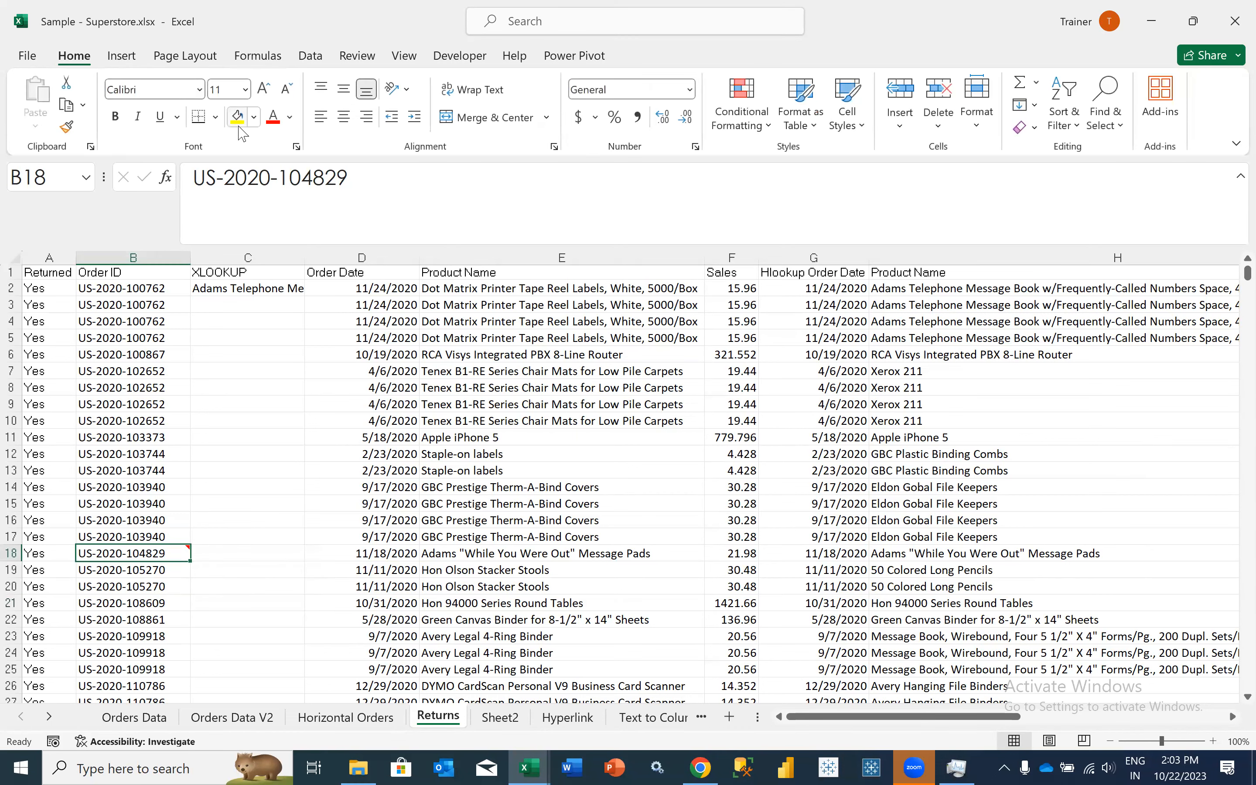
pyautogui.click(239, 127)
pyautogui.moveTo(162, 555)
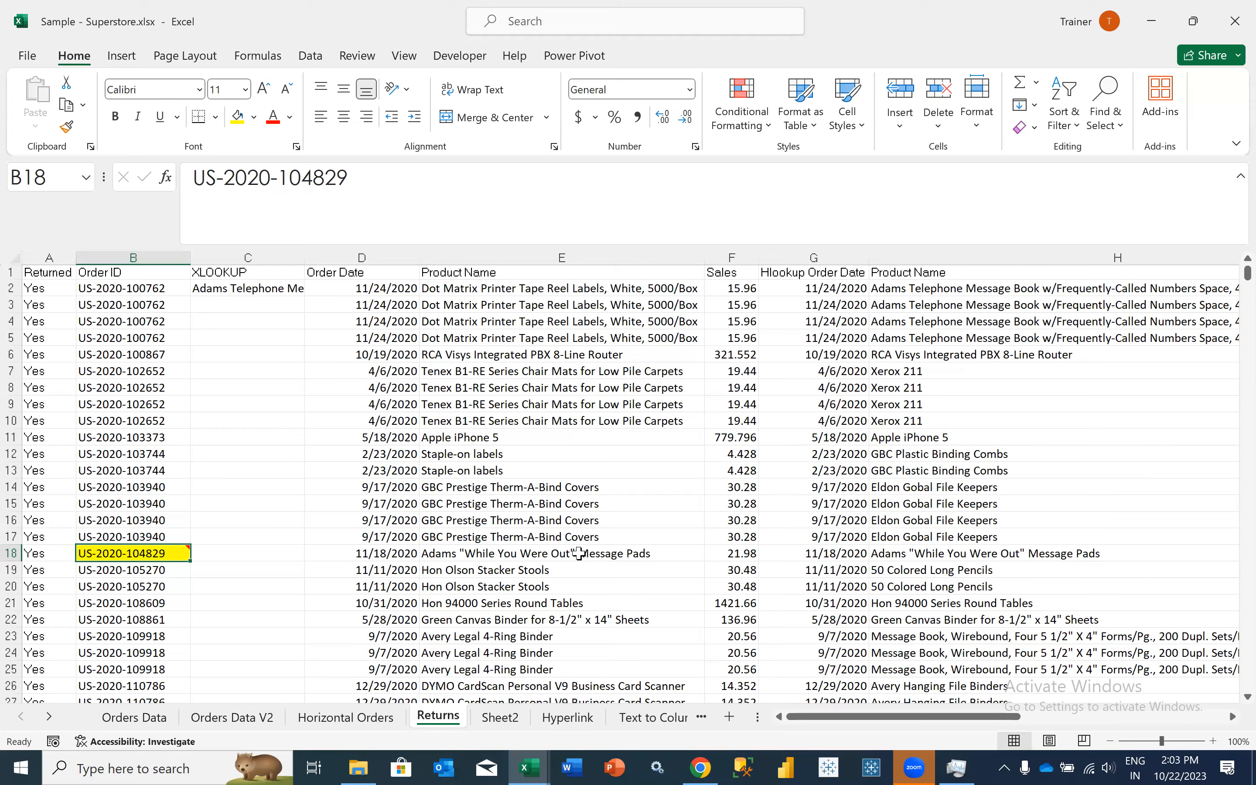
# - Try referencing the highlighted order ID with =B18 in the empty cell L20, and clear that cell again
pyautogui.hscroll(3, 578, 553)
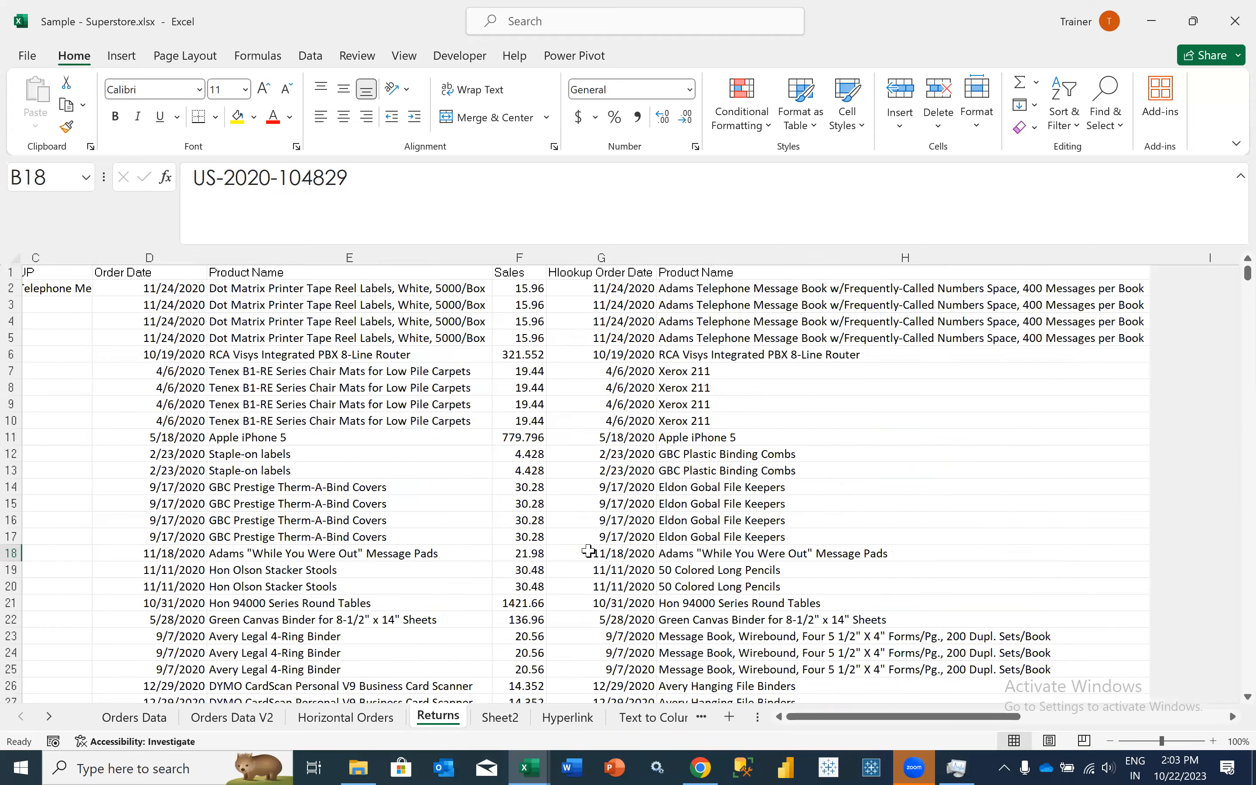
pyautogui.hscroll(2, 588, 552)
pyautogui.hscroll(2, 934, 578)
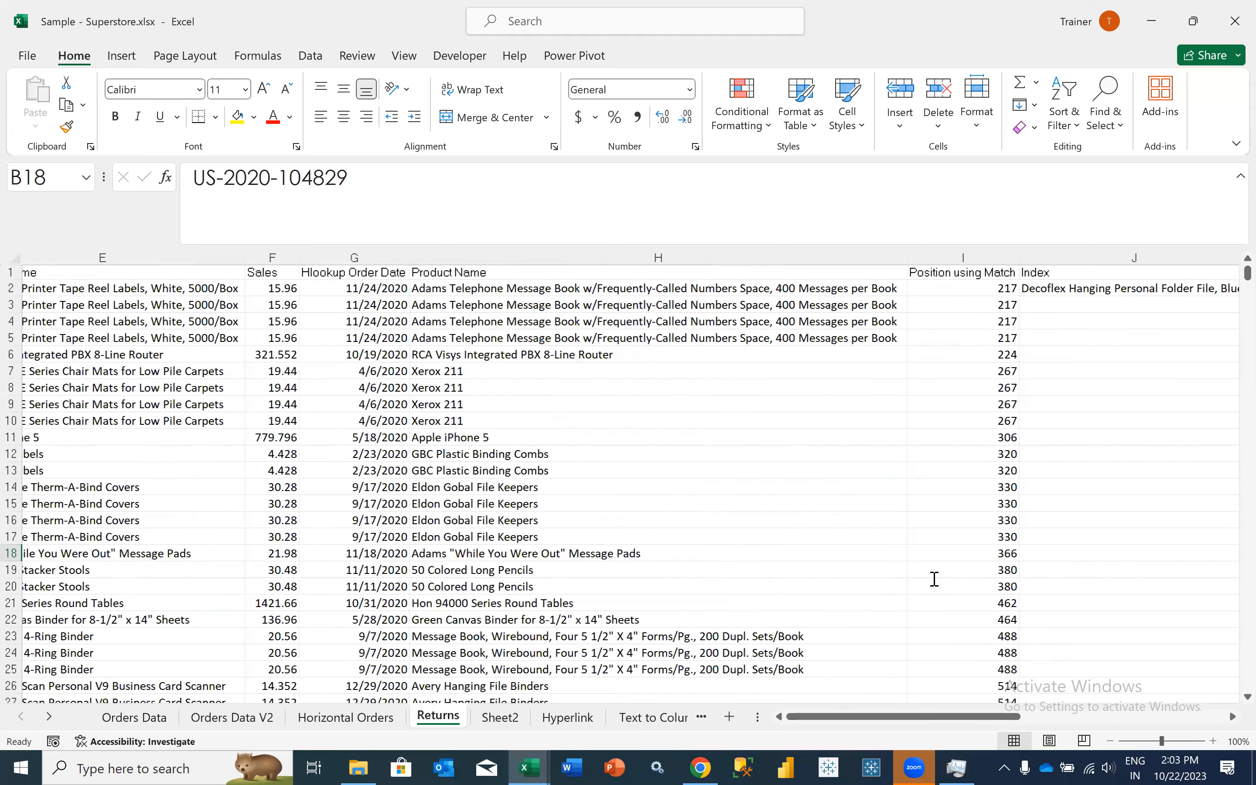
pyautogui.hscroll(3, 935, 578)
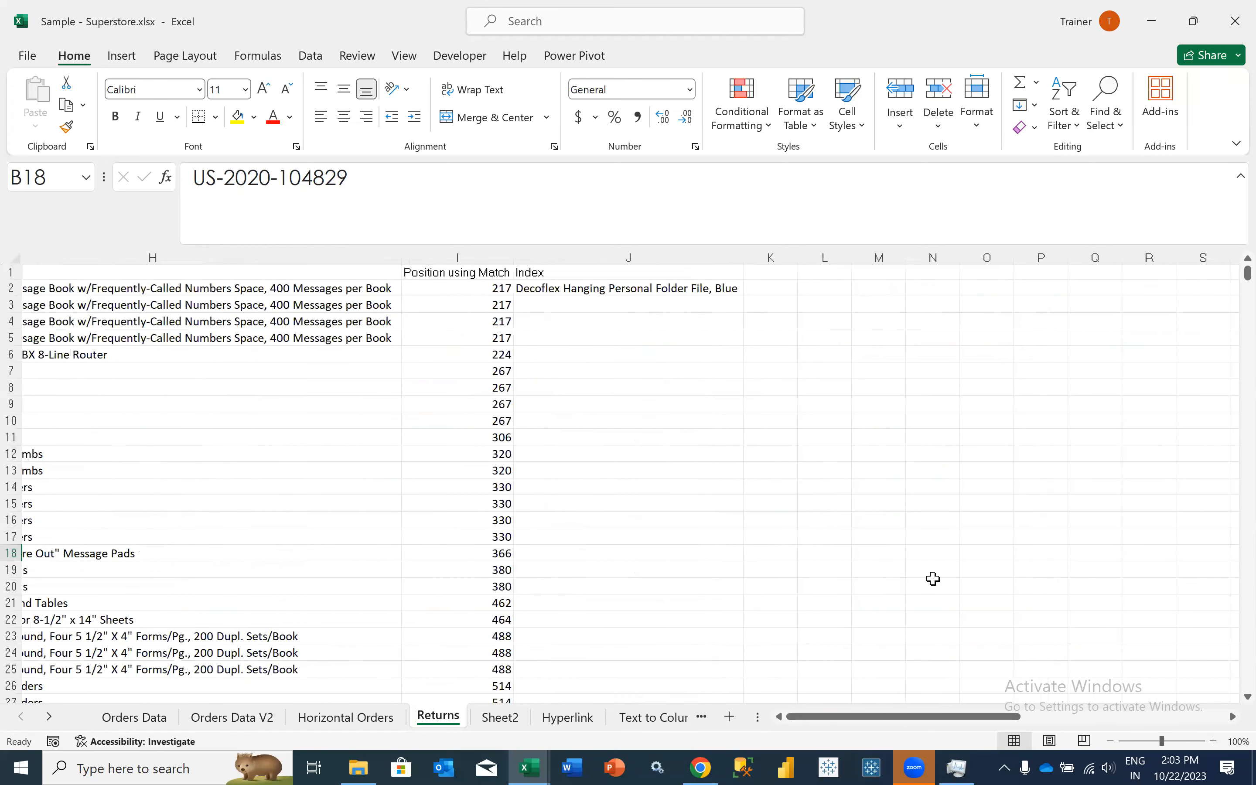
pyautogui.press('Return')
pyautogui.click(934, 581)
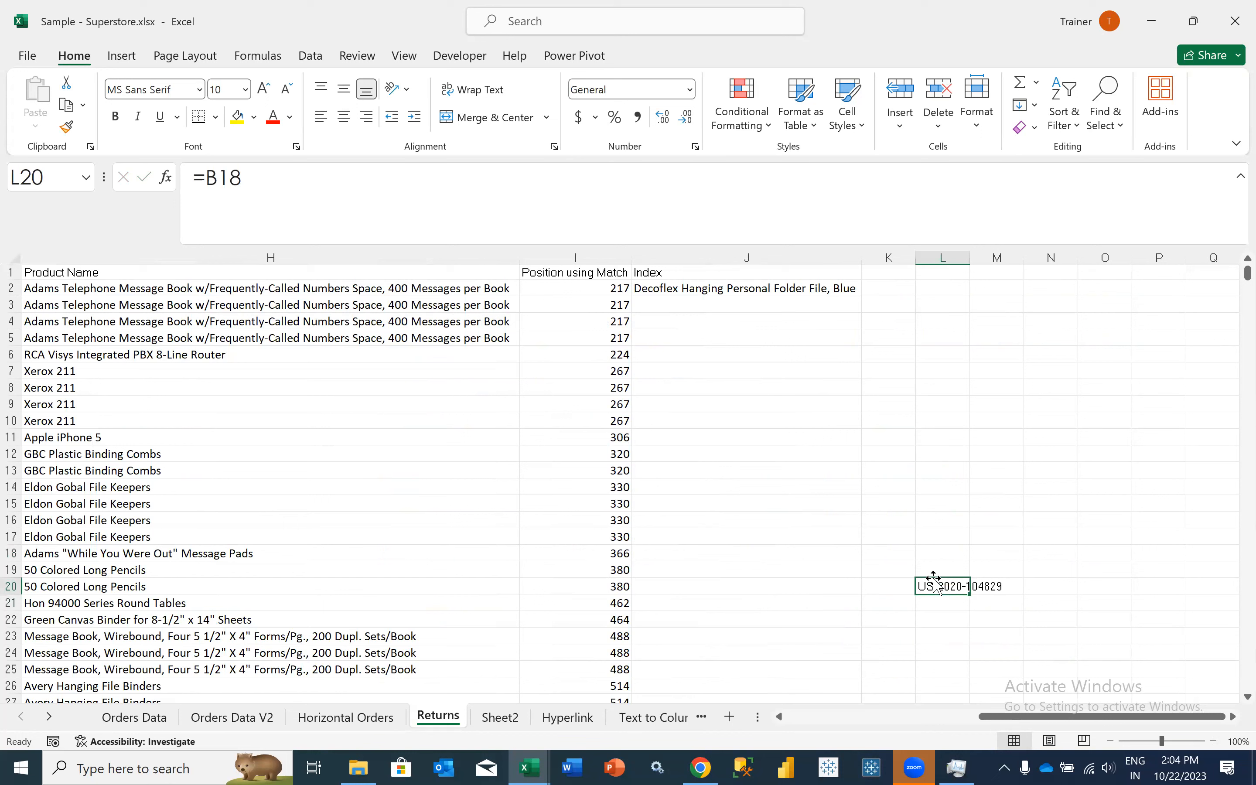
pyautogui.press('Delete')
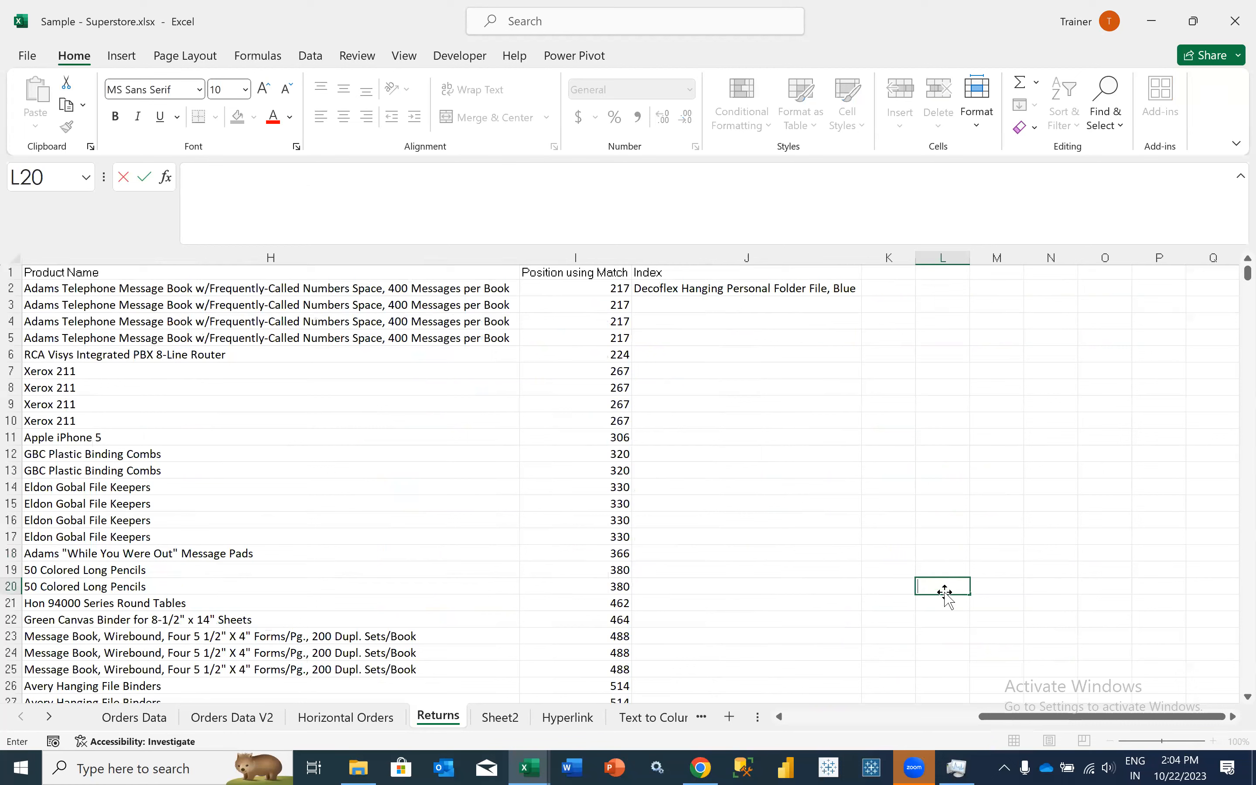
# - Start a new workbook-scoped defined name called EscalatedOrder
pyautogui.click(258, 56)
pyautogui.click(525, 118)
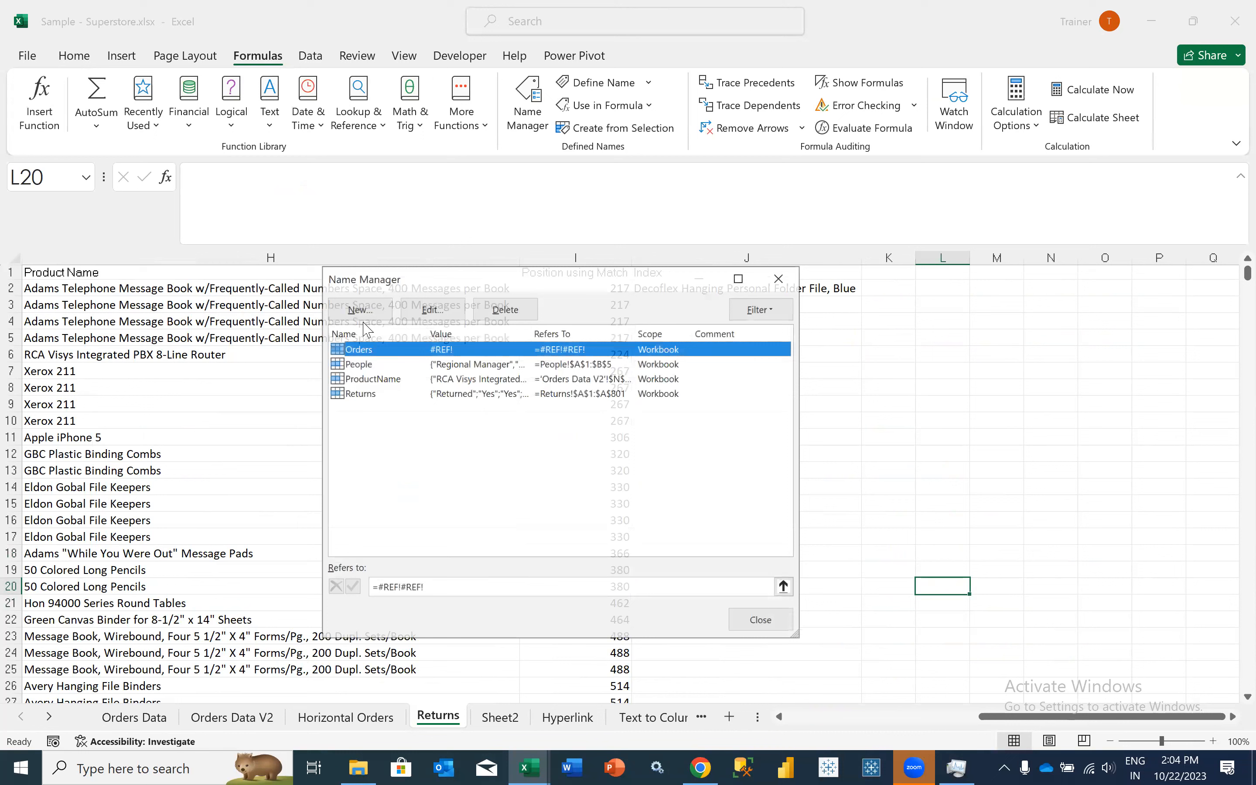
pyautogui.click(359, 309)
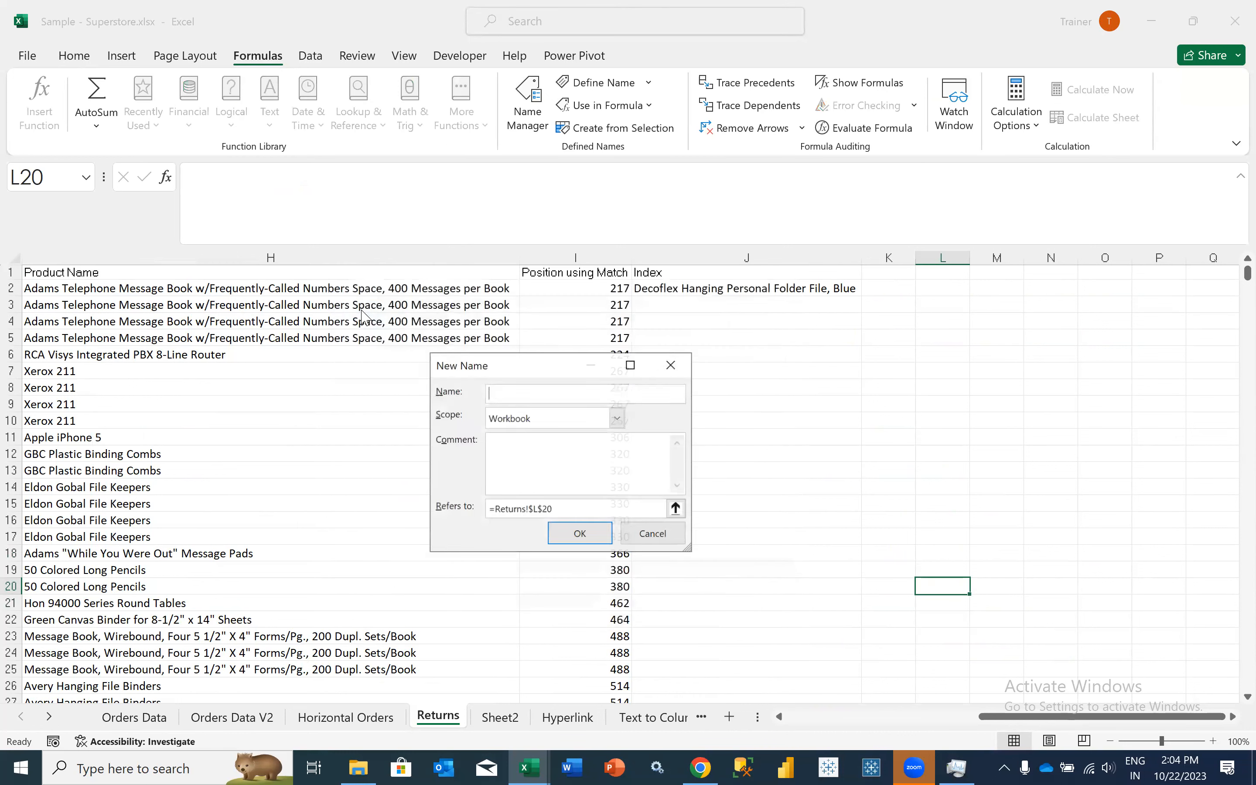
pyautogui.write('Esc')
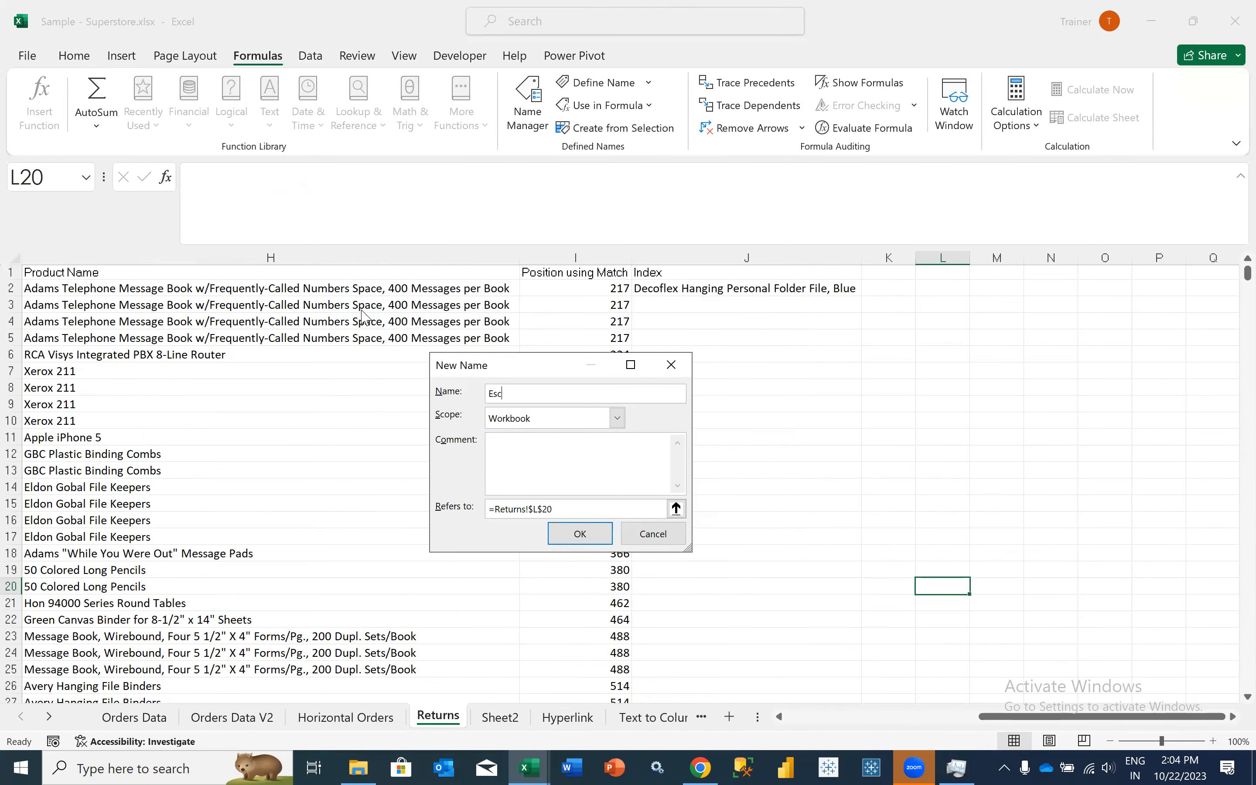
pyautogui.write('alatedOrder')
# - Make the EscalatedOrder name refer to the highlighted order ID cell, =Returns!$B$18, and save it
pyautogui.moveTo(590, 513); pyautogui.dragTo(496, 512)
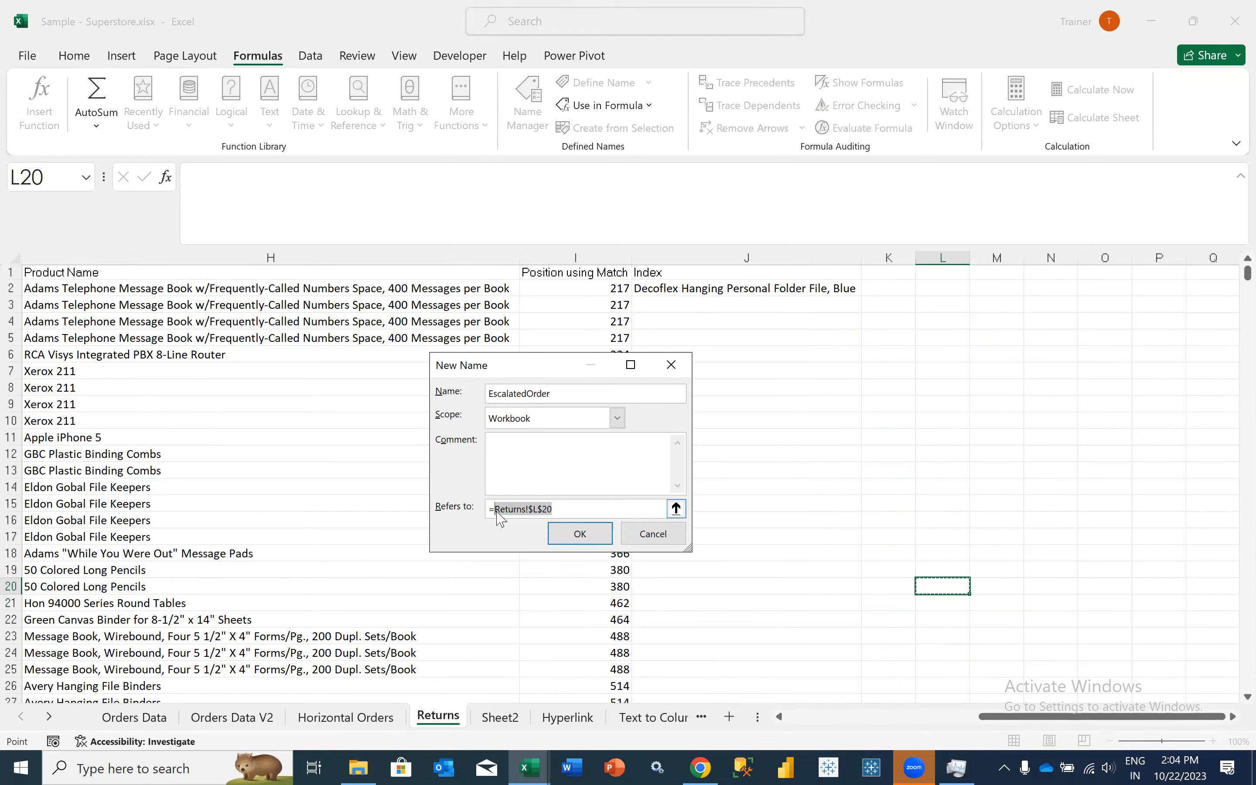
pyautogui.press('BackSpace')
pyautogui.click(311, 553)
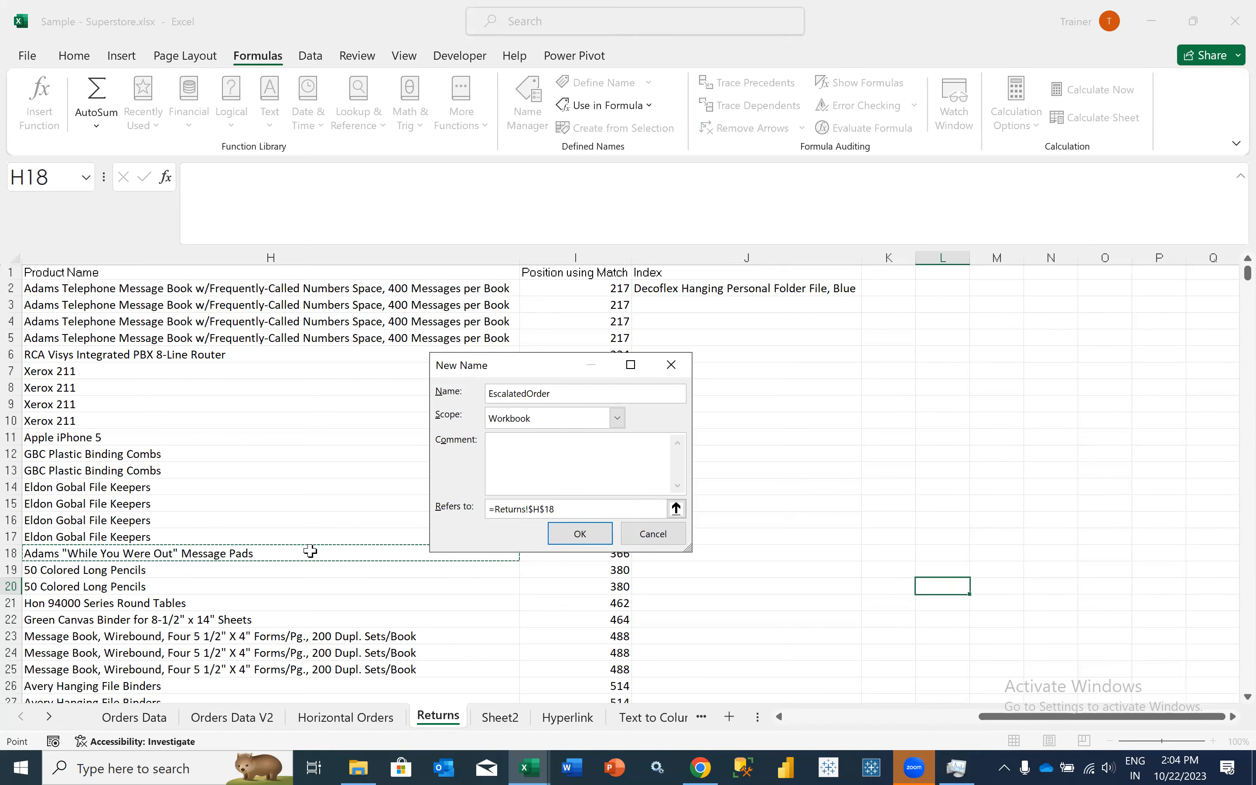
pyautogui.press('Left')
pyautogui.press('Left')
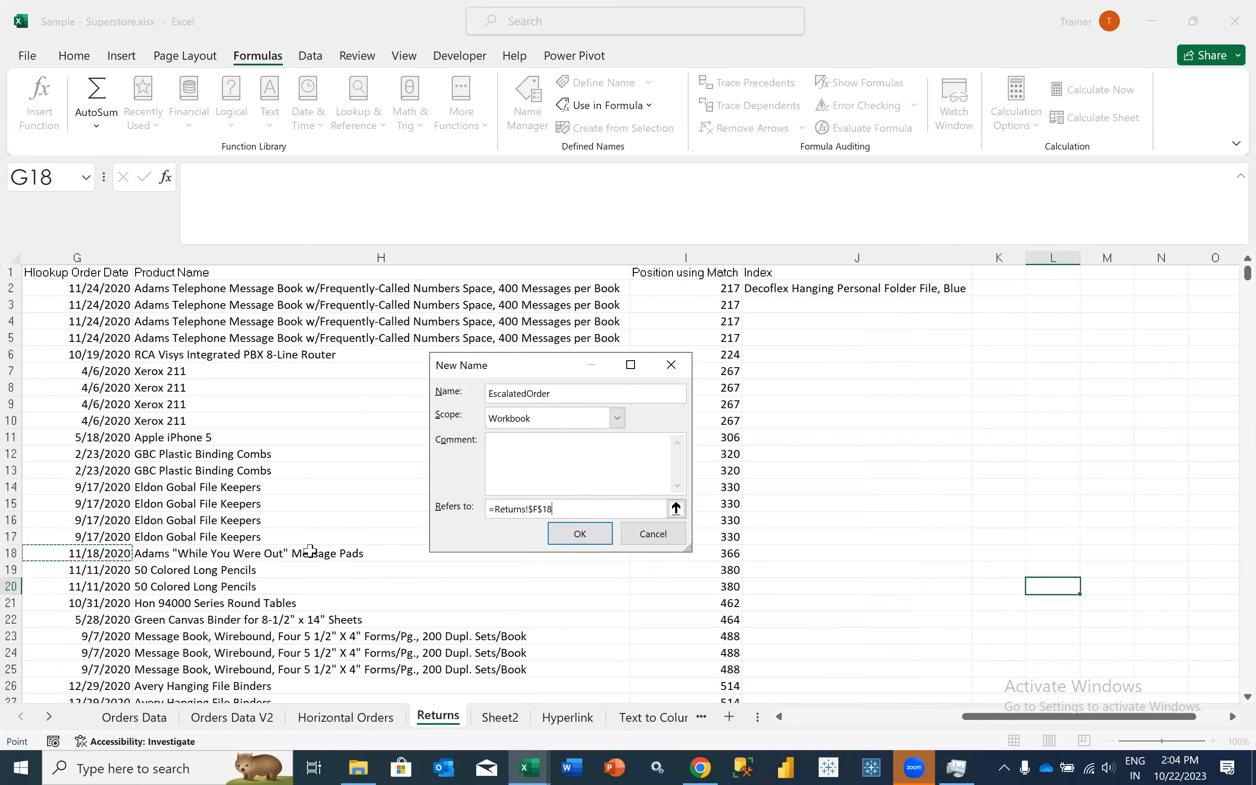
pyautogui.press('Left')
pyautogui.press('Left')
pyautogui.press('Left')
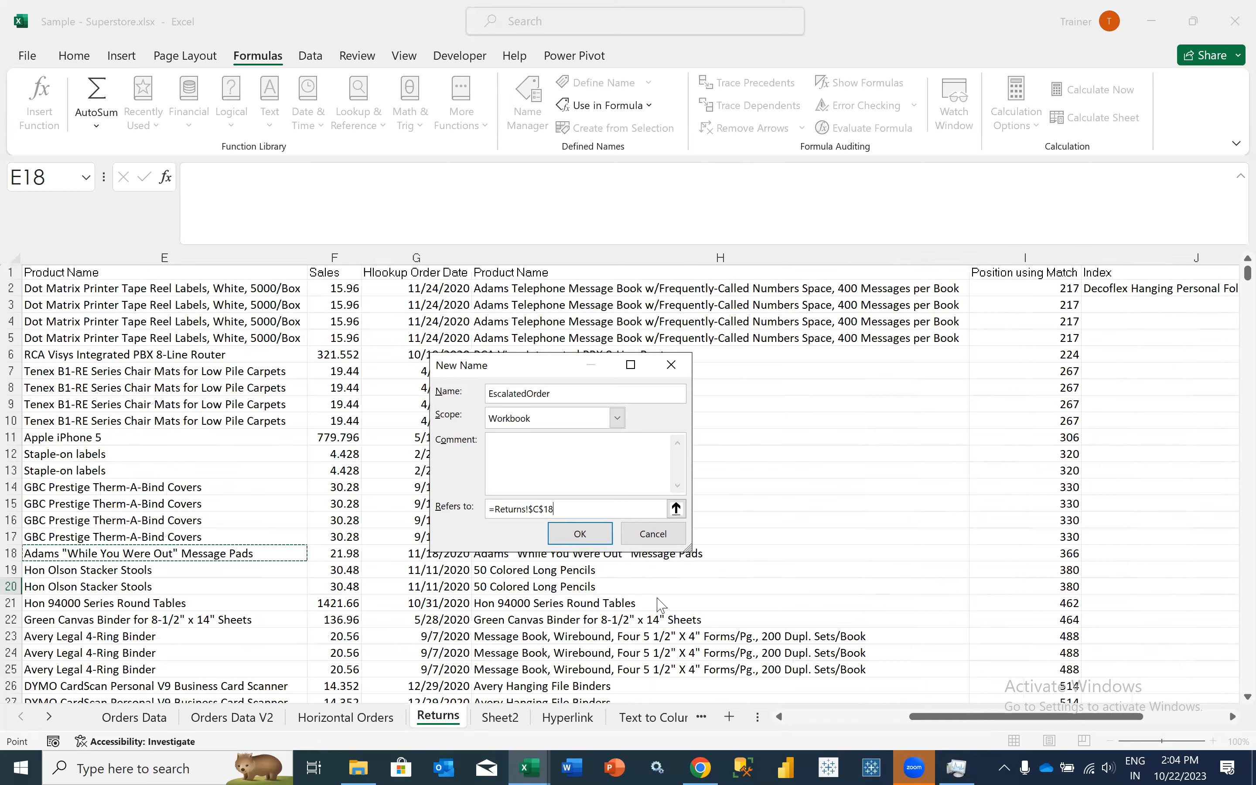
pyautogui.press('Left')
pyautogui.press('Left')
pyautogui.press('Return')
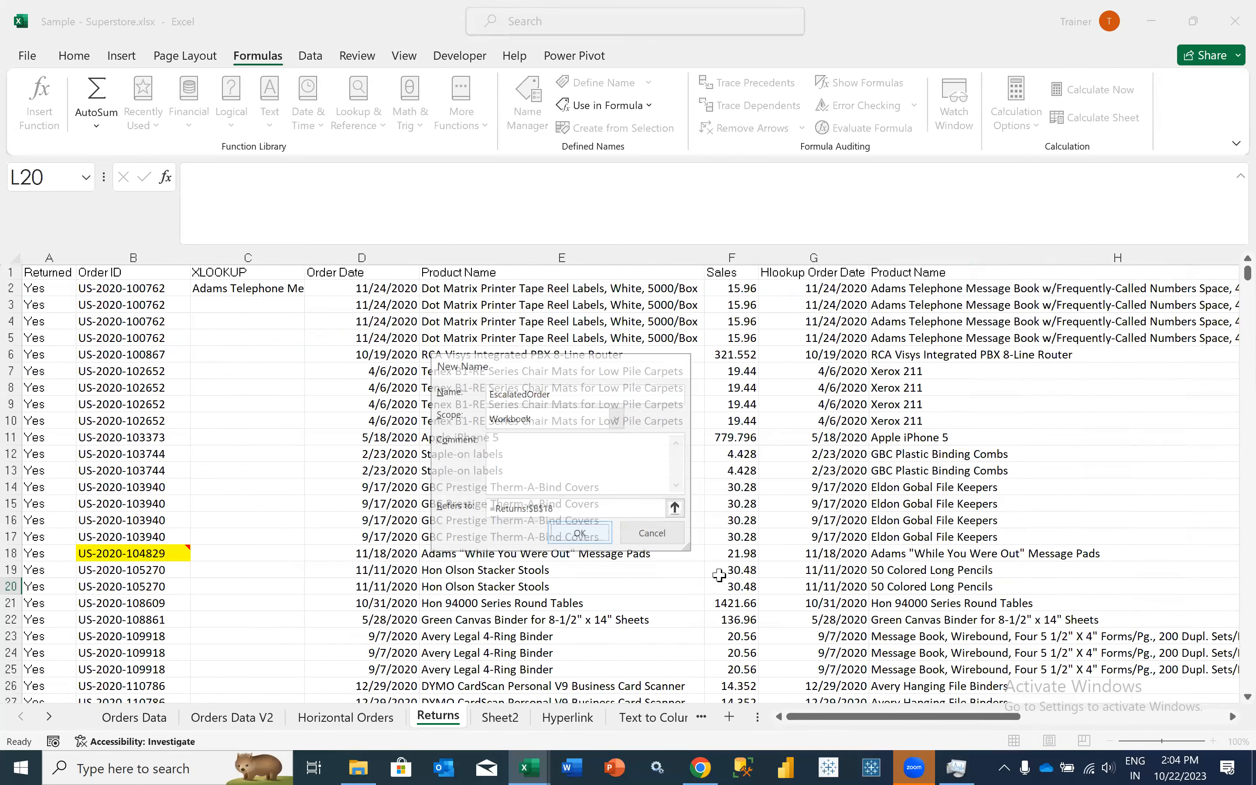
pyautogui.press('Escape')
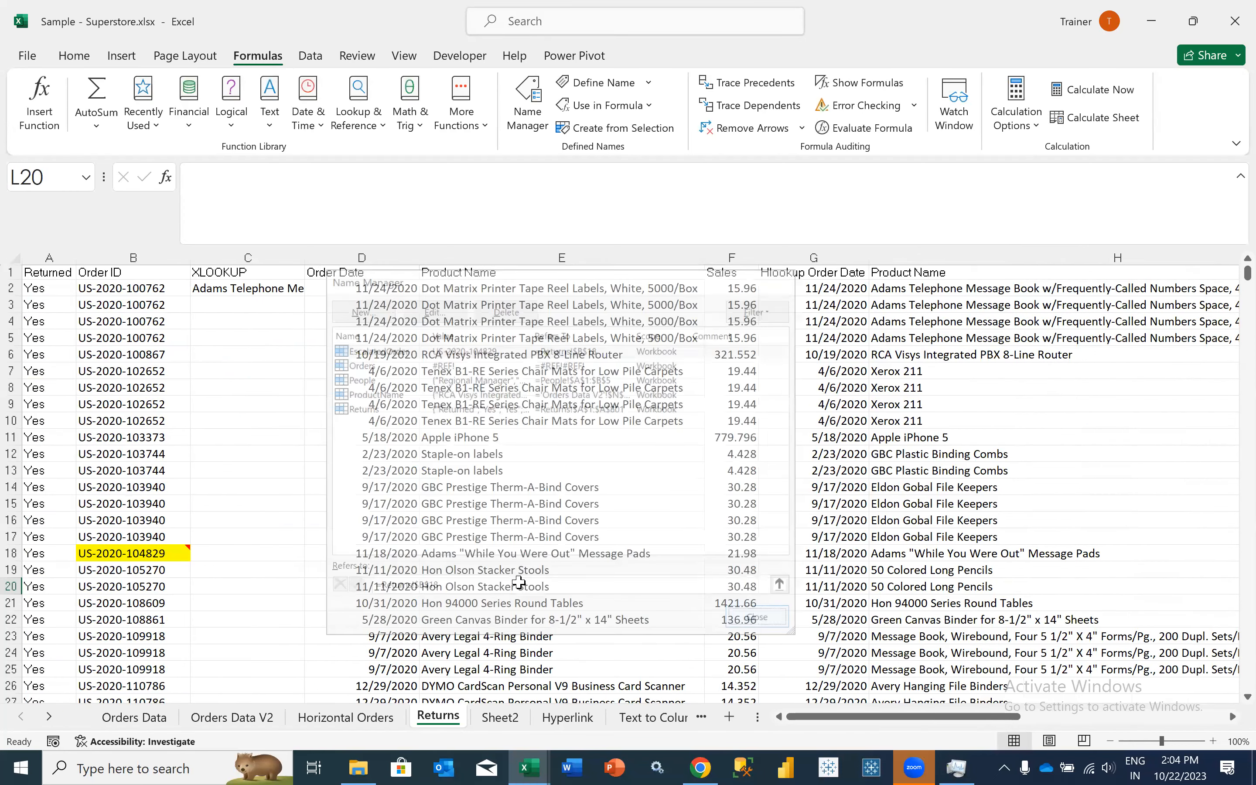
# - Try referencing the escalated order with the partial name =Esca in the empty cell M20
pyautogui.hscroll(2, 518, 582)
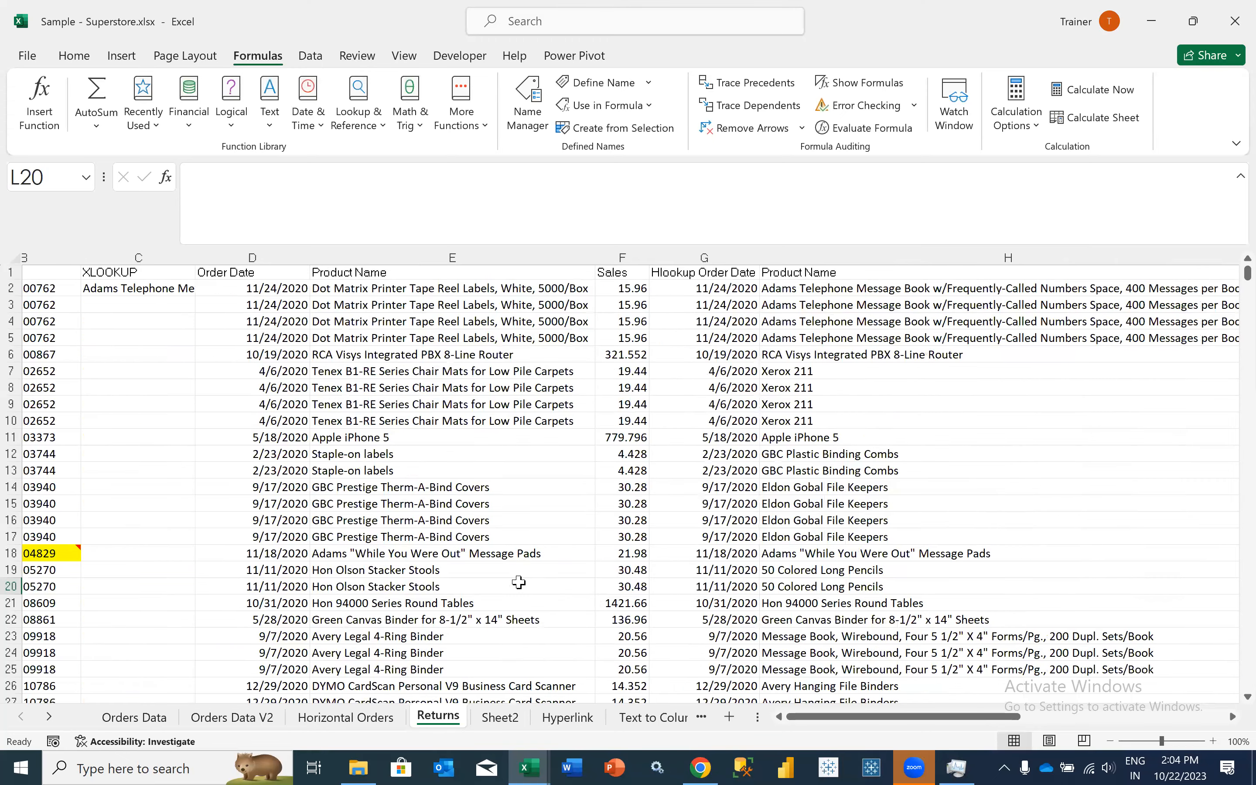
pyautogui.hscroll(20, 518, 582)
pyautogui.click(519, 582)
pyautogui.write('=E')
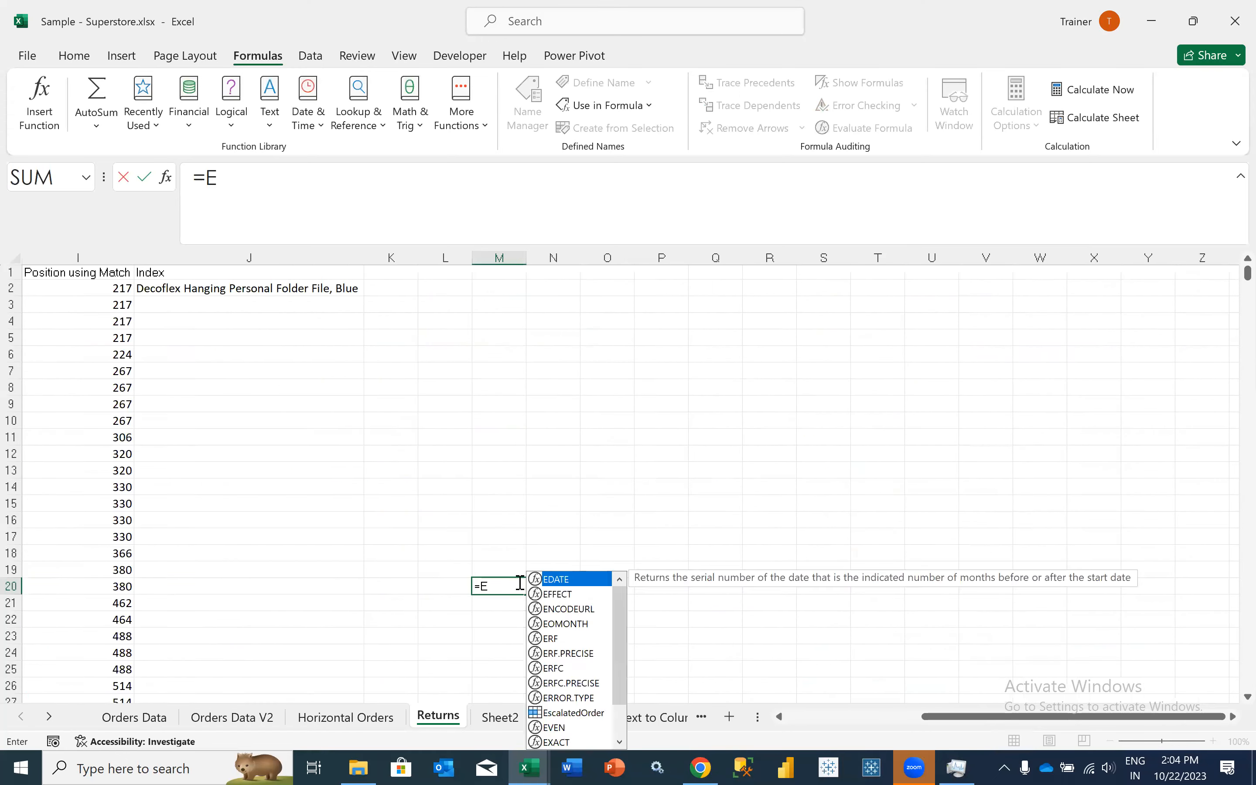
pyautogui.write('sca')
pyautogui.press('Return')
# - Replace the formula in M20 with =EscalatedOrder to return the named order ID
pyautogui.click(519, 583)
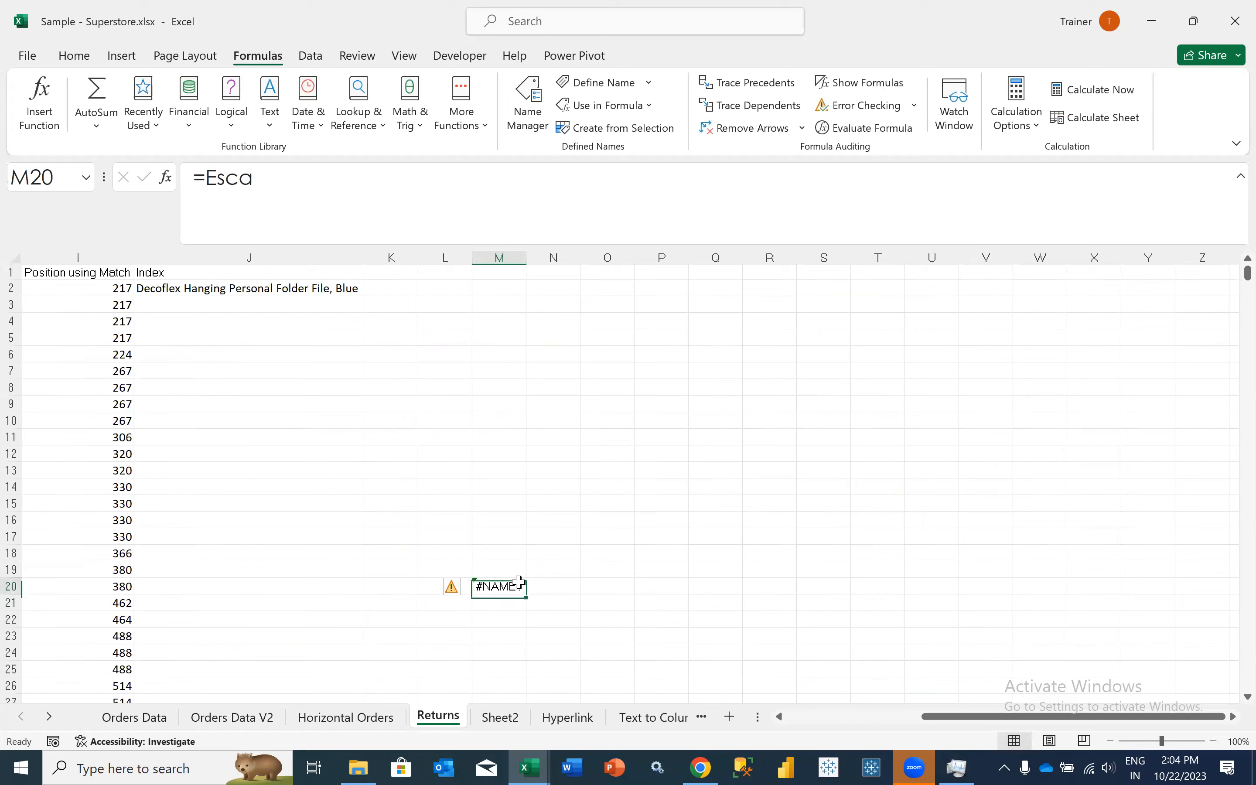
pyautogui.write('=Es')
pyautogui.press('Tab')
pyautogui.press('Return')
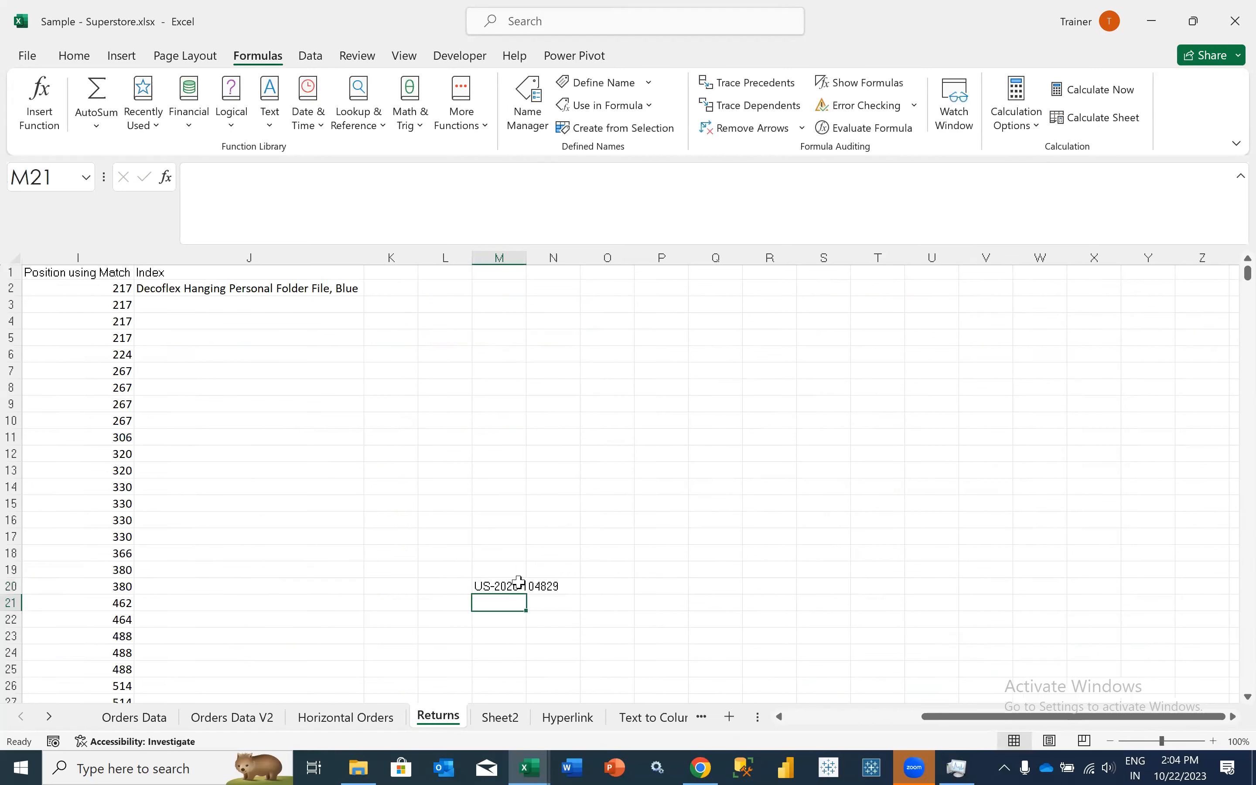
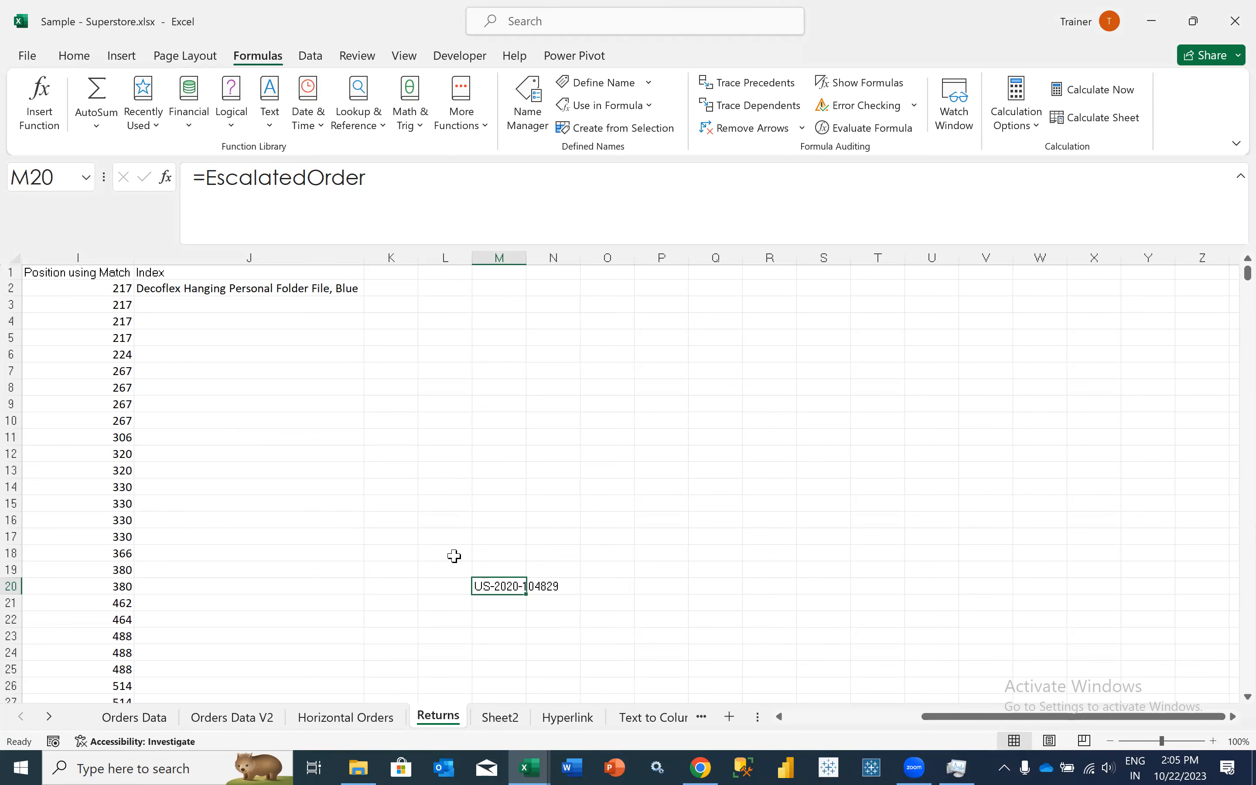
# - Select cell C2 in the XLOOKUP column of the Returns sheet to examine its formula
pyautogui.hscroll(-2, 306, 463)
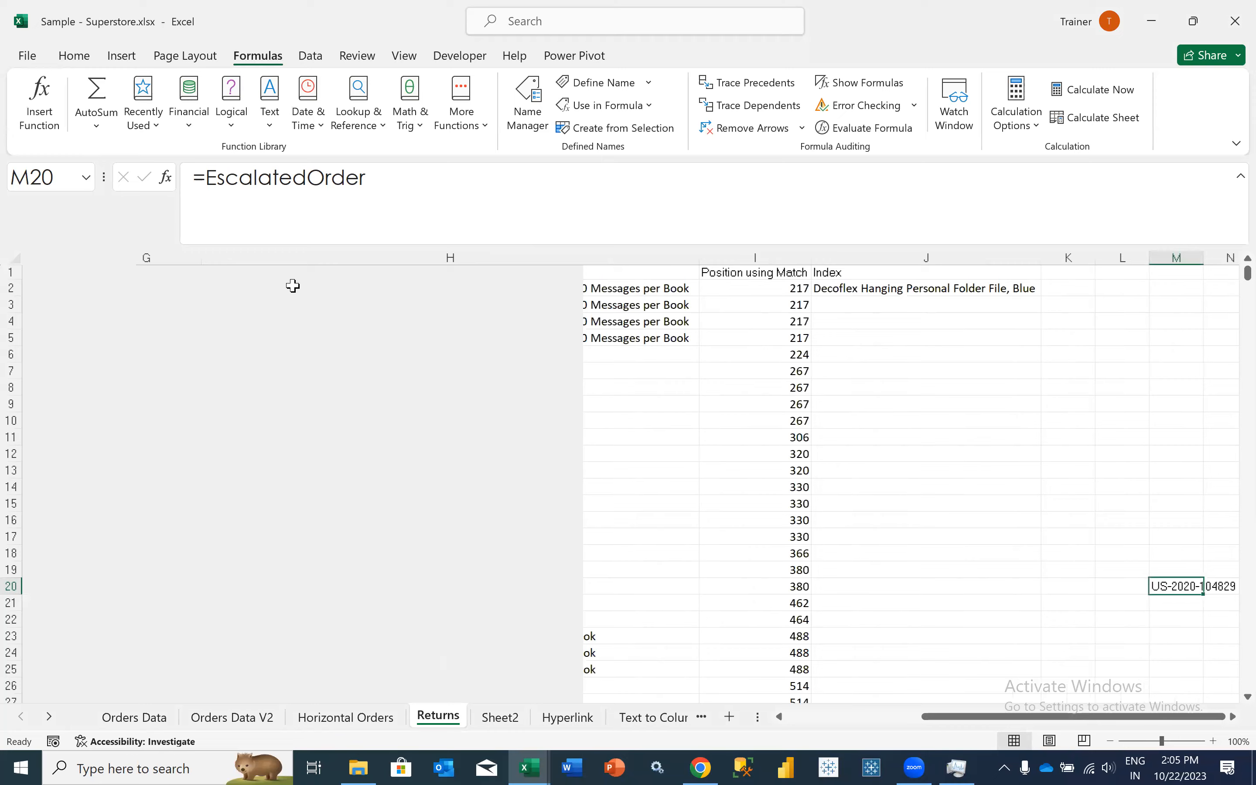
pyautogui.hscroll(-2, 276, 285)
pyautogui.hscroll(-2, 259, 284)
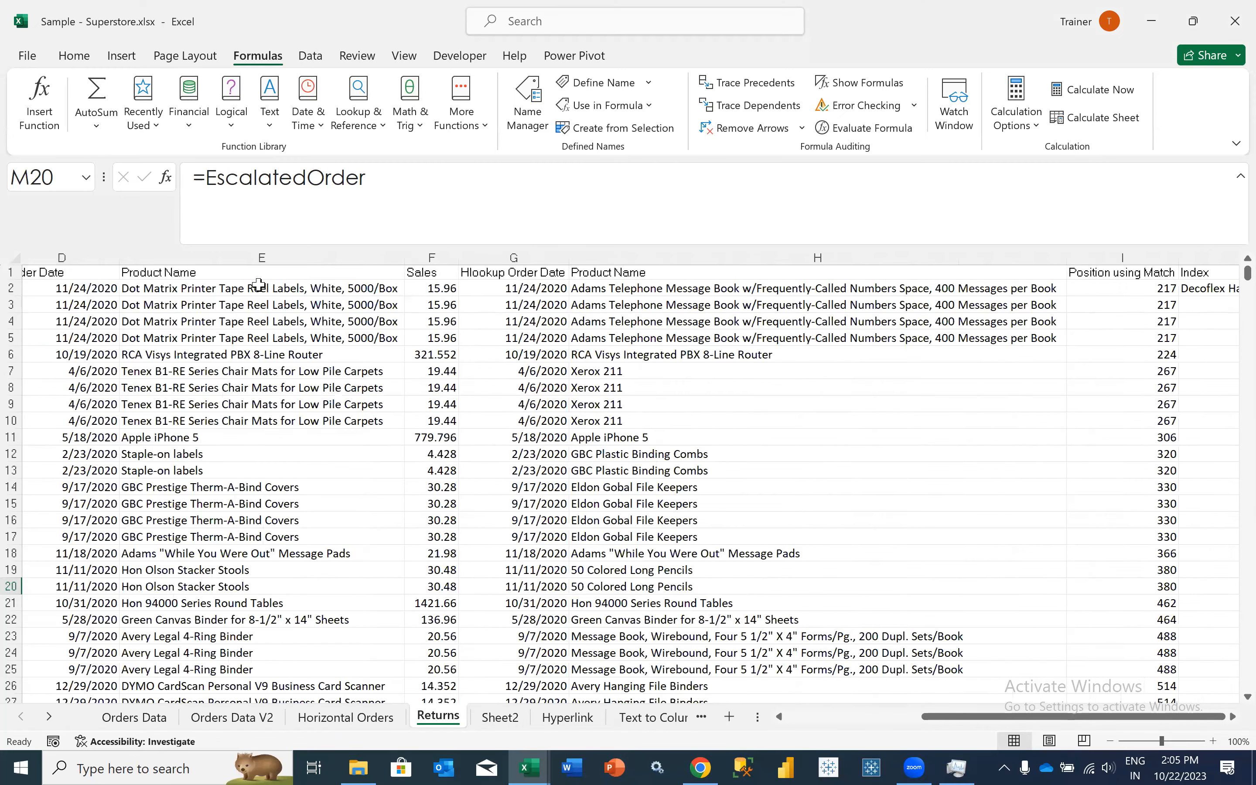
pyautogui.hscroll(-2, 259, 284)
pyautogui.hscroll(-2, 259, 284)
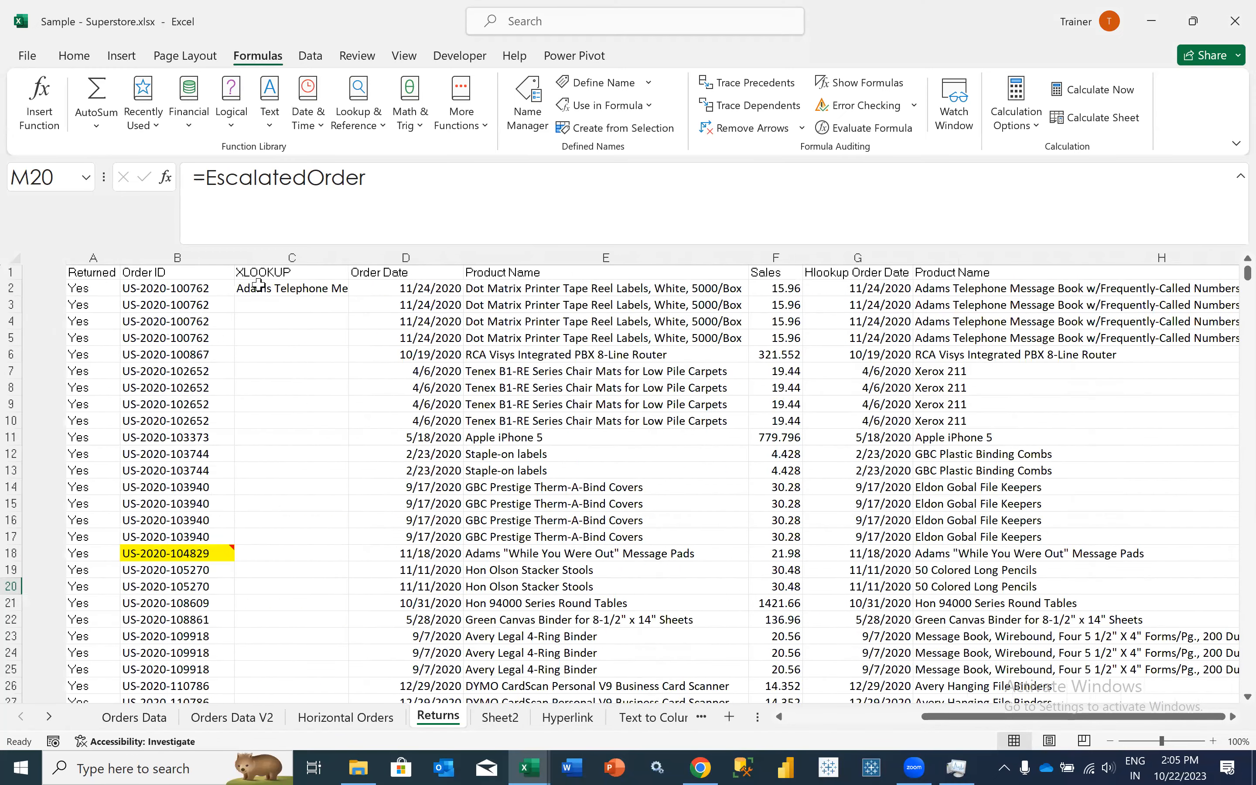
pyautogui.click(259, 287)
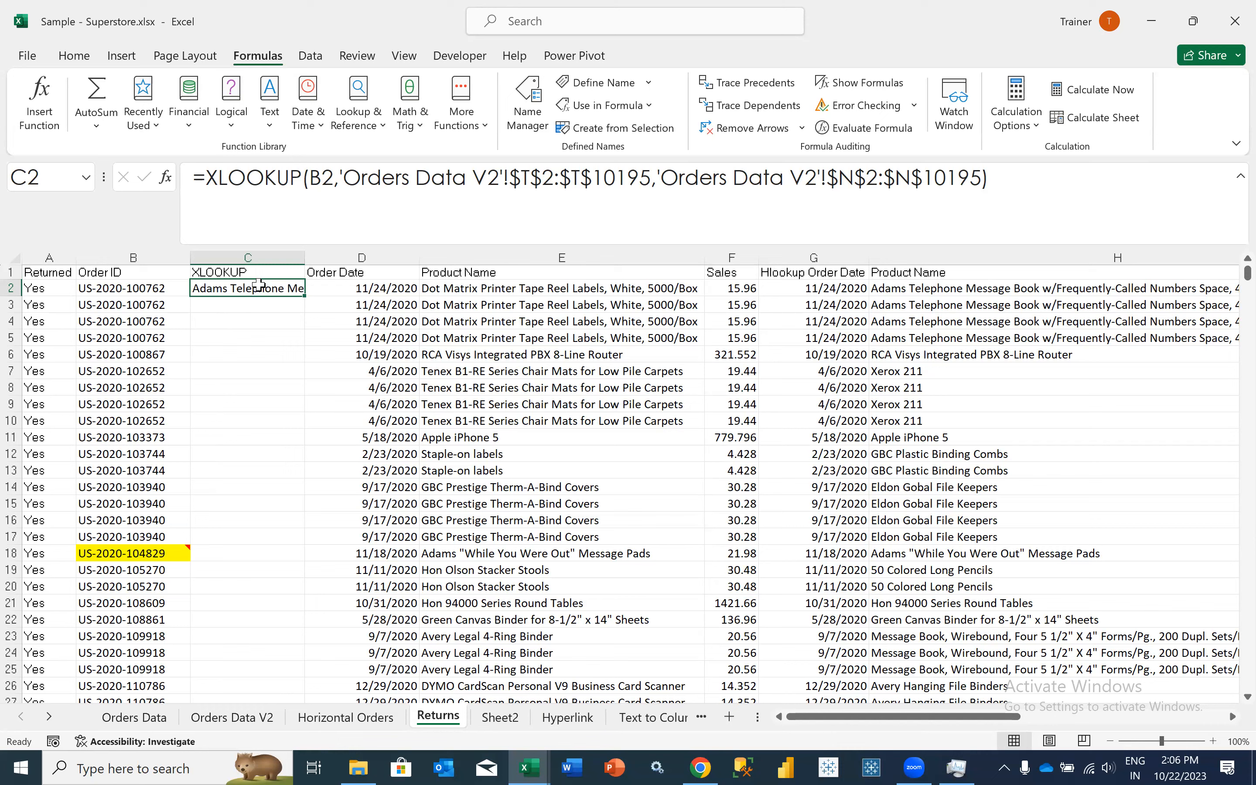
# - Select the Product Name column E on the Returns sheet and look over the neighbouring lookup columns
pyautogui.click(488, 259)
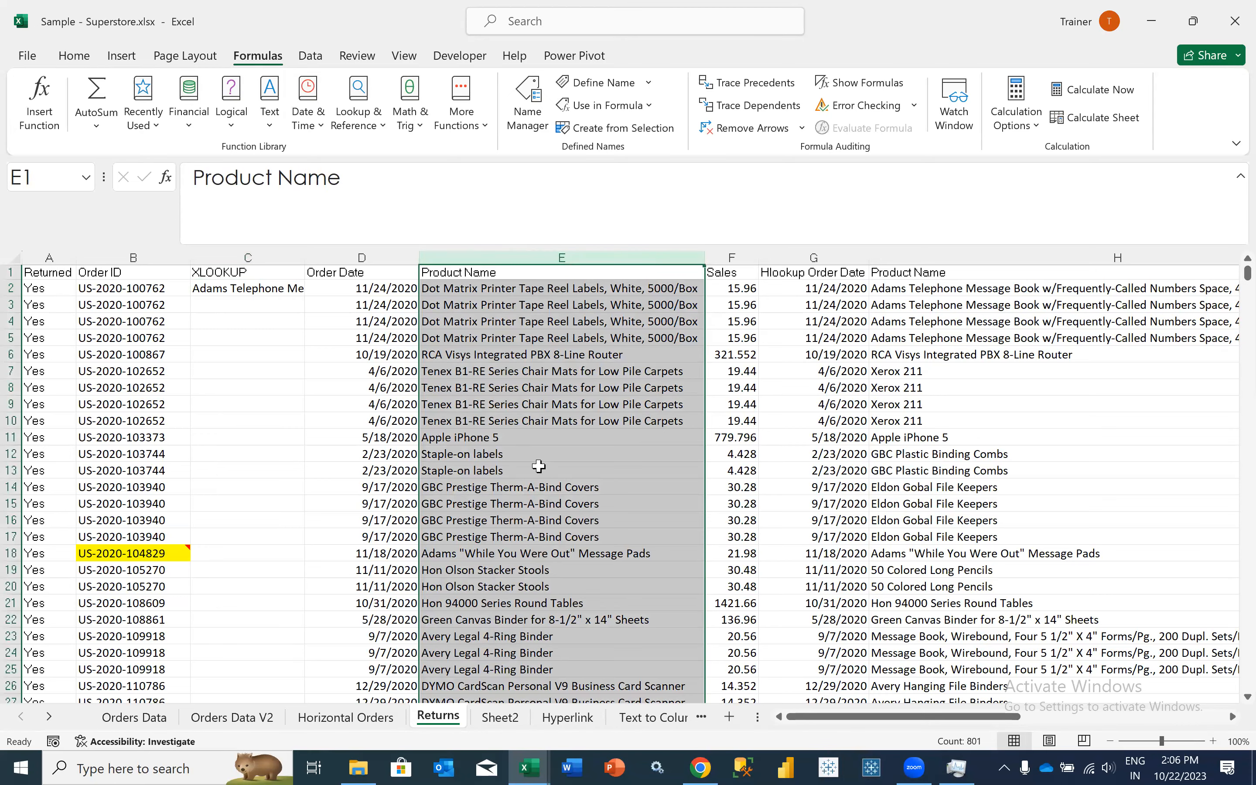
pyautogui.hscroll(3, 538, 466)
pyautogui.hscroll(3, 238, 687)
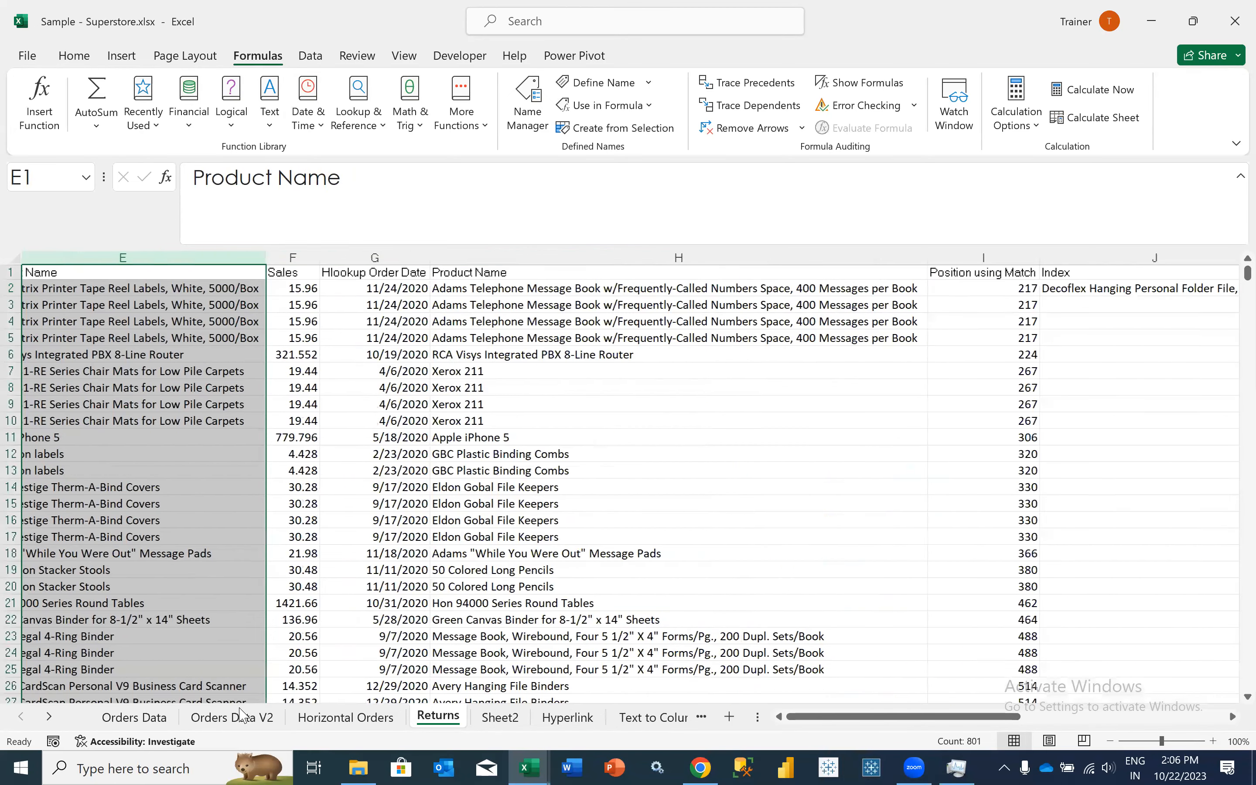
pyautogui.hscroll(2, 238, 696)
pyautogui.scroll(-1, 338, 474)
pyautogui.hscroll(1, 338, 474)
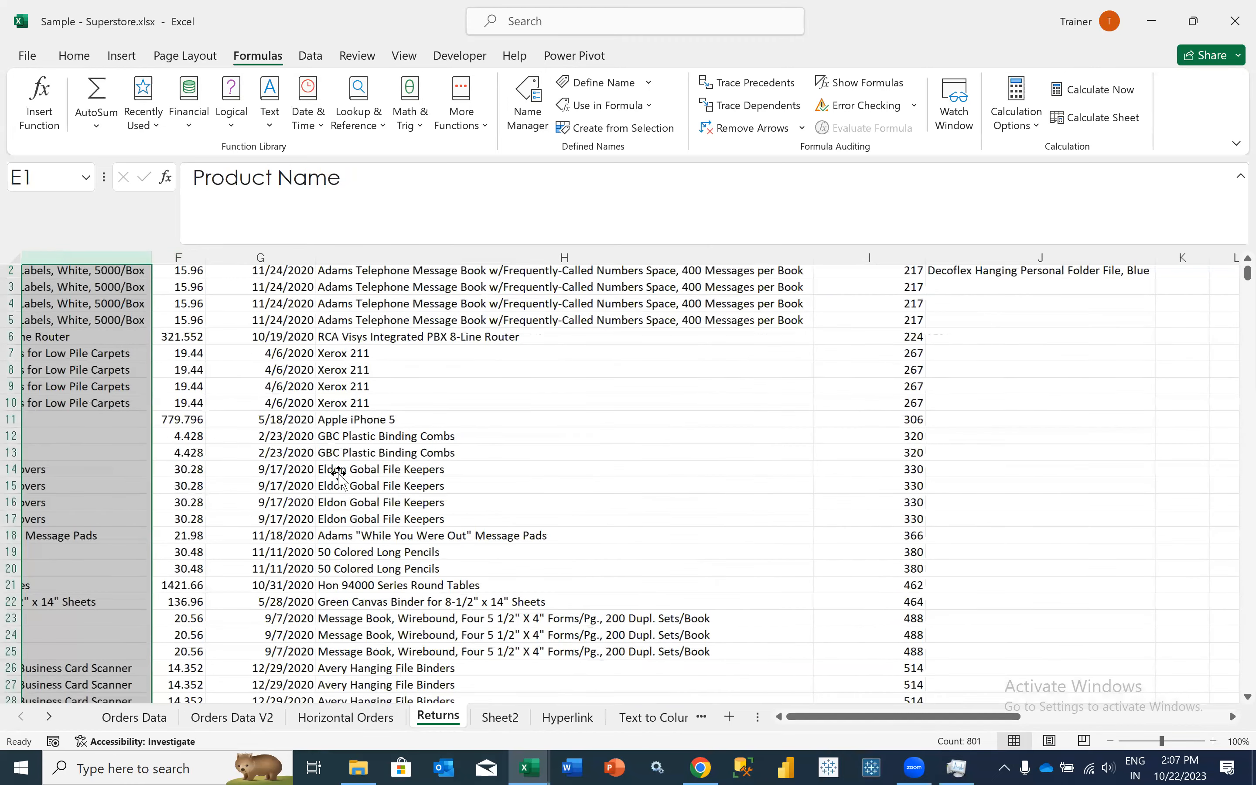
pyautogui.hscroll(-4, 338, 473)
pyautogui.scroll(1, 339, 474)
pyautogui.hscroll(-1, 339, 474)
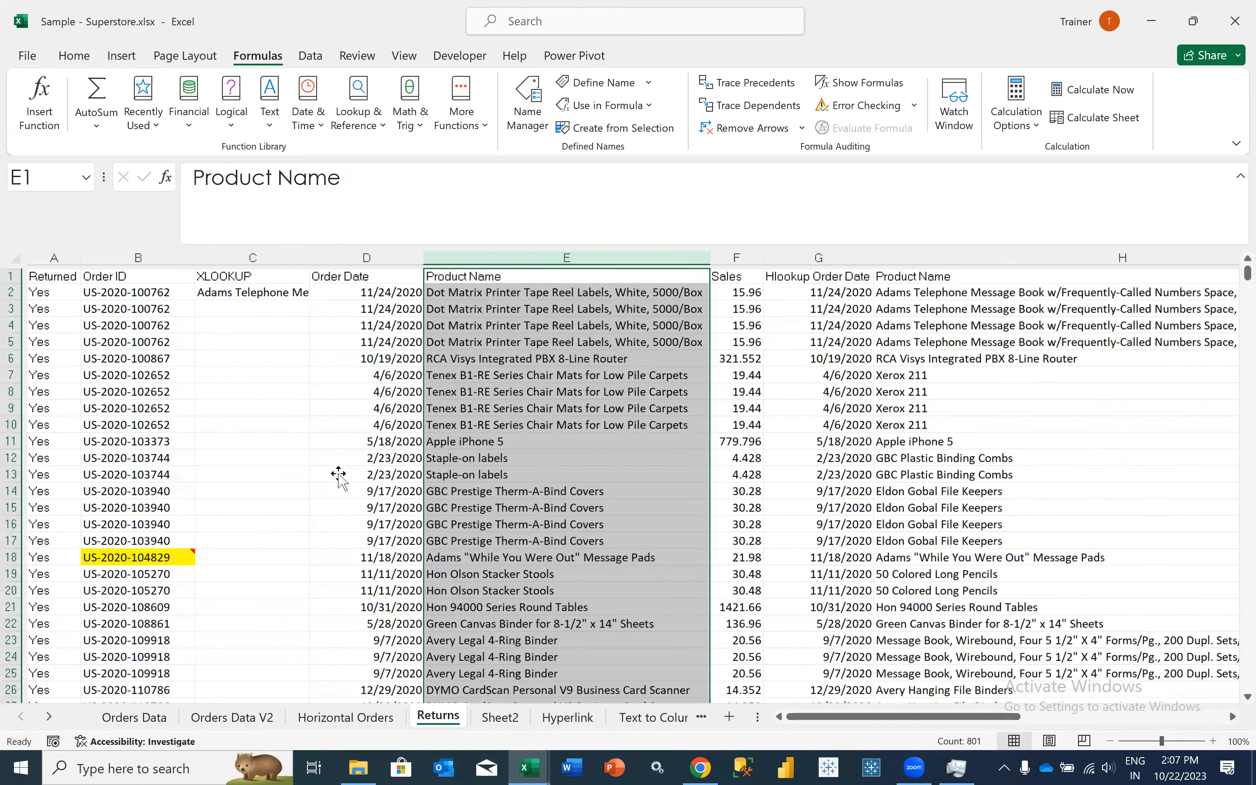
# - Select the City column on the Orders Data V2 sheet
pyautogui.hotkey('ctrl', 'pageup')
pyautogui.hotkey('ctrl', 'pageup')
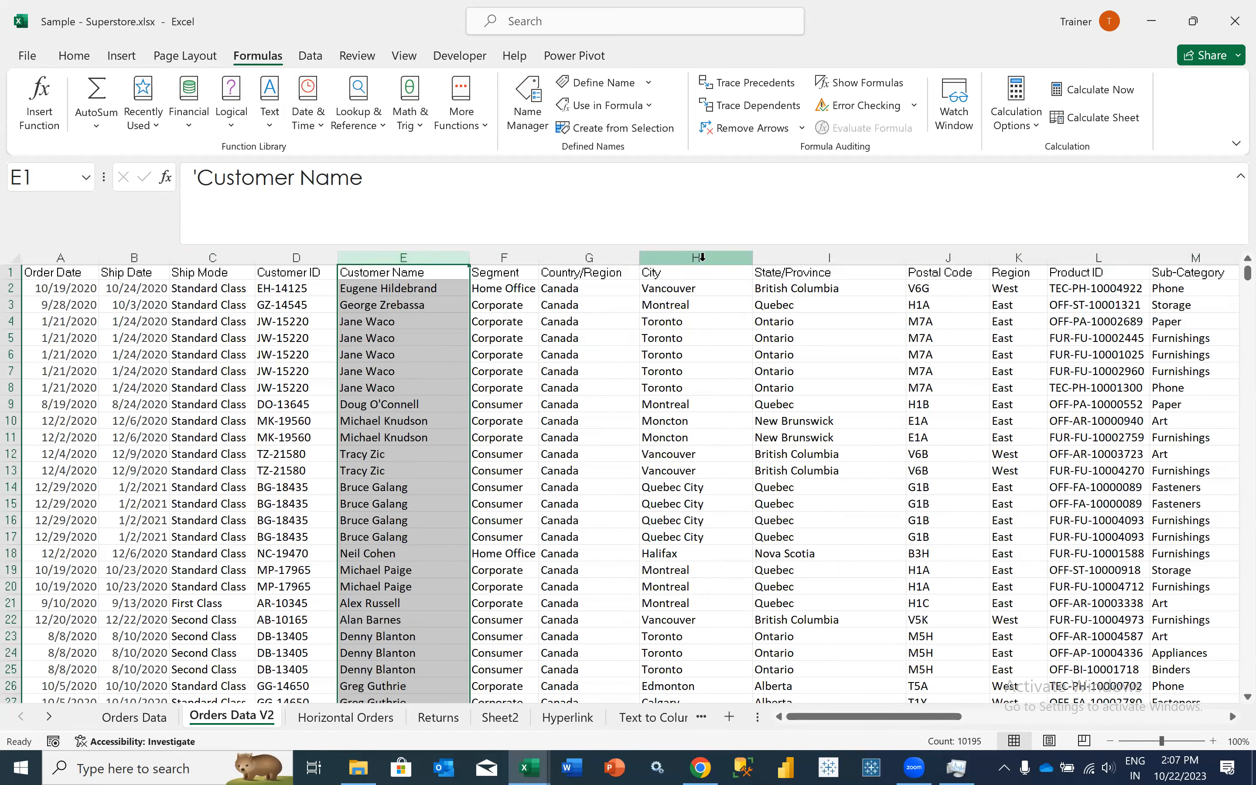
pyautogui.click(702, 256)
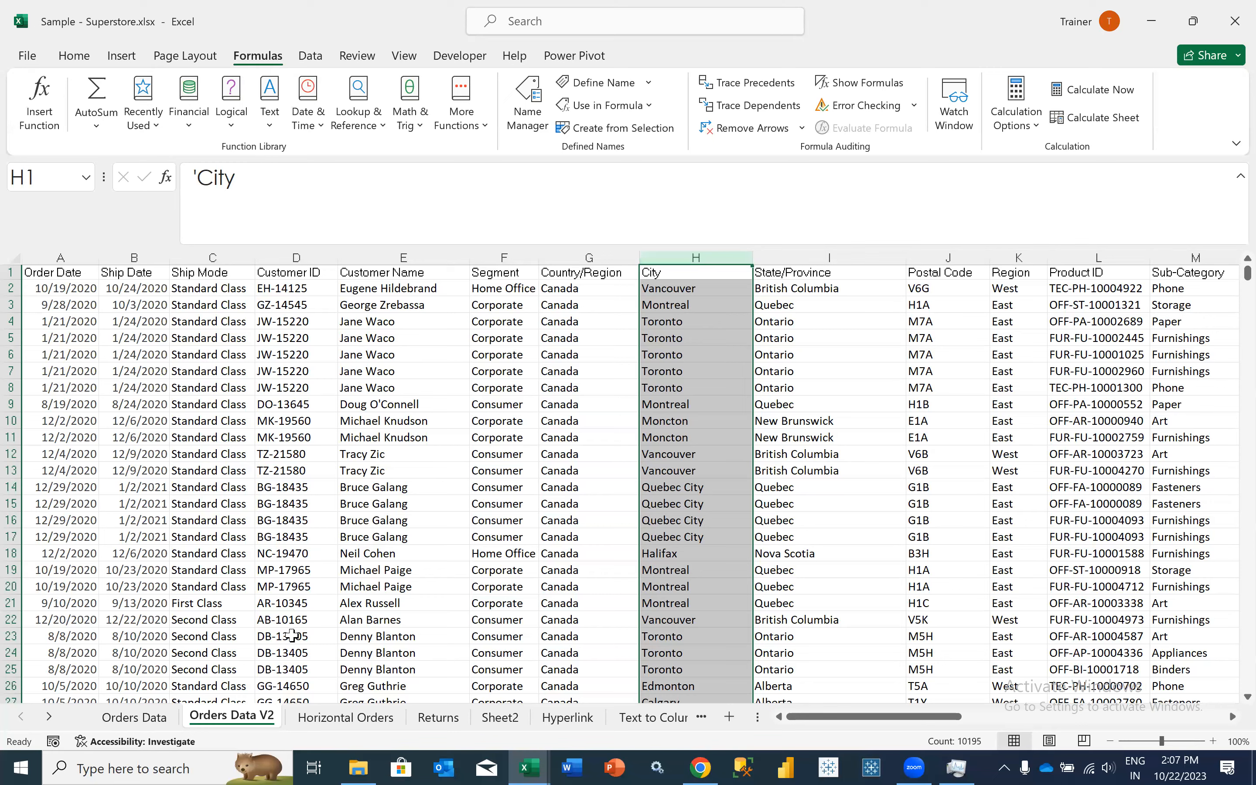
# - Examine the lookup value and lookup array arguments of the XLOOKUP formula in Returns cell C2
pyautogui.click(425, 722)
pyautogui.click(246, 289)
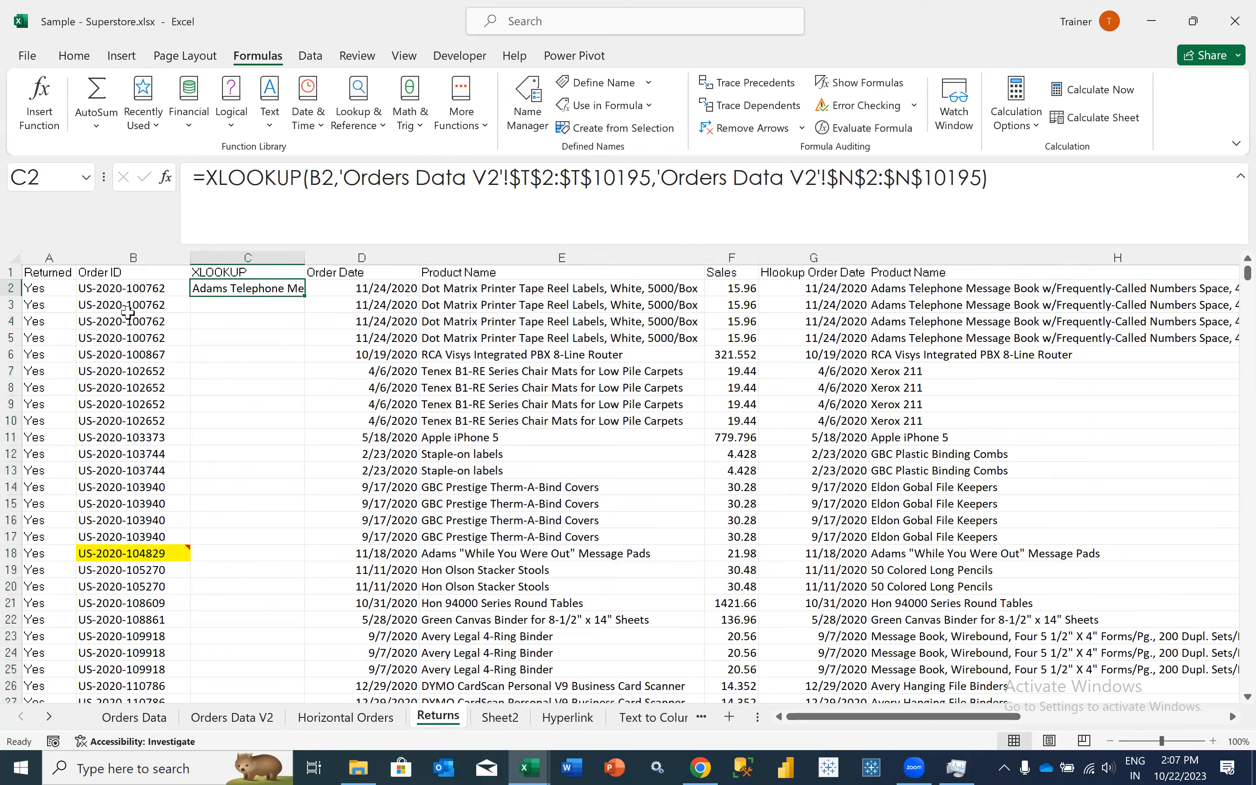
pyautogui.click(320, 179)
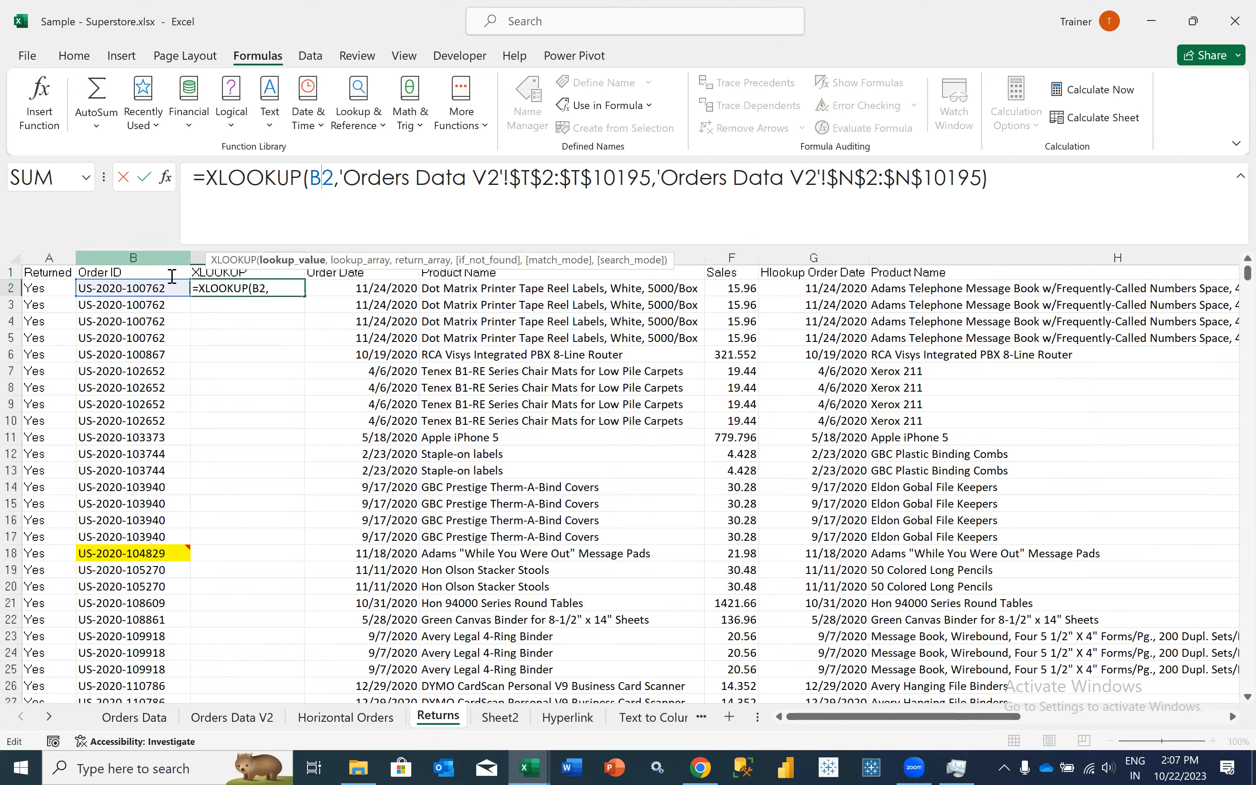
pyautogui.click(368, 179)
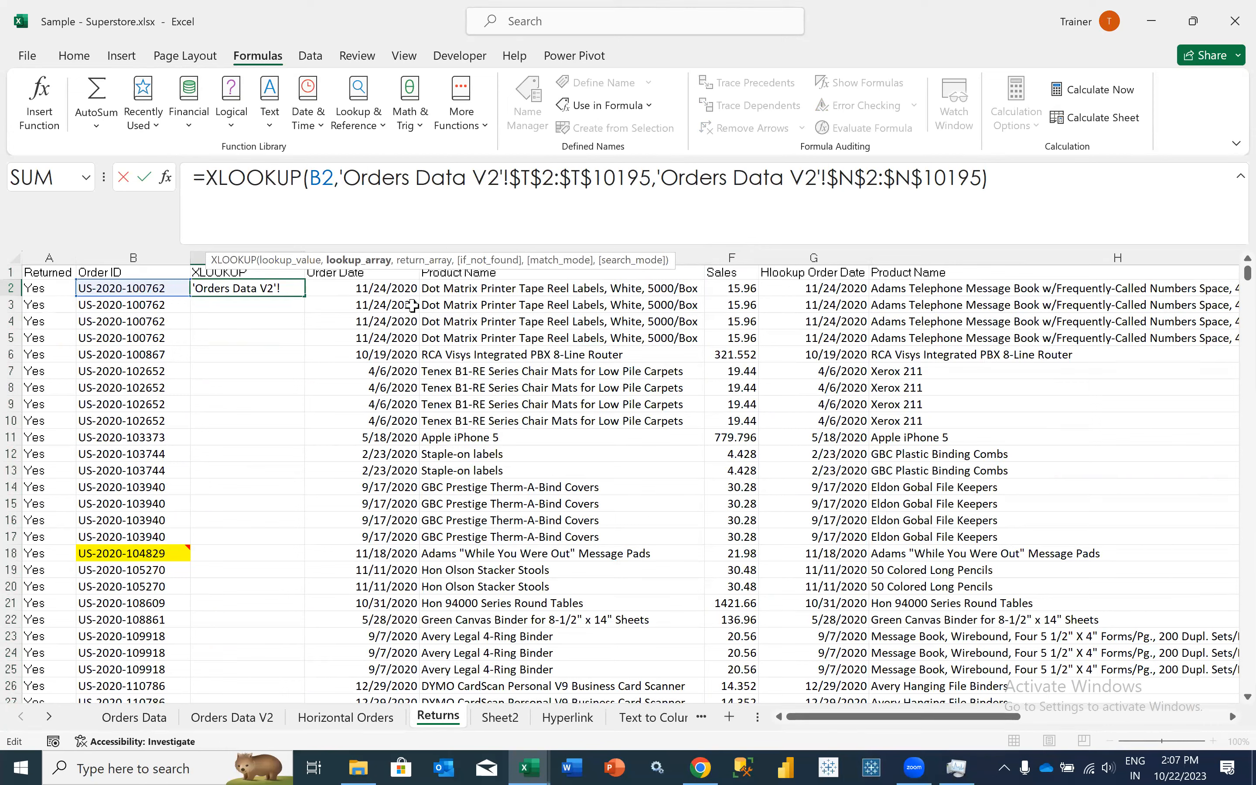
pyautogui.hotkey('ctrl', 'Return')
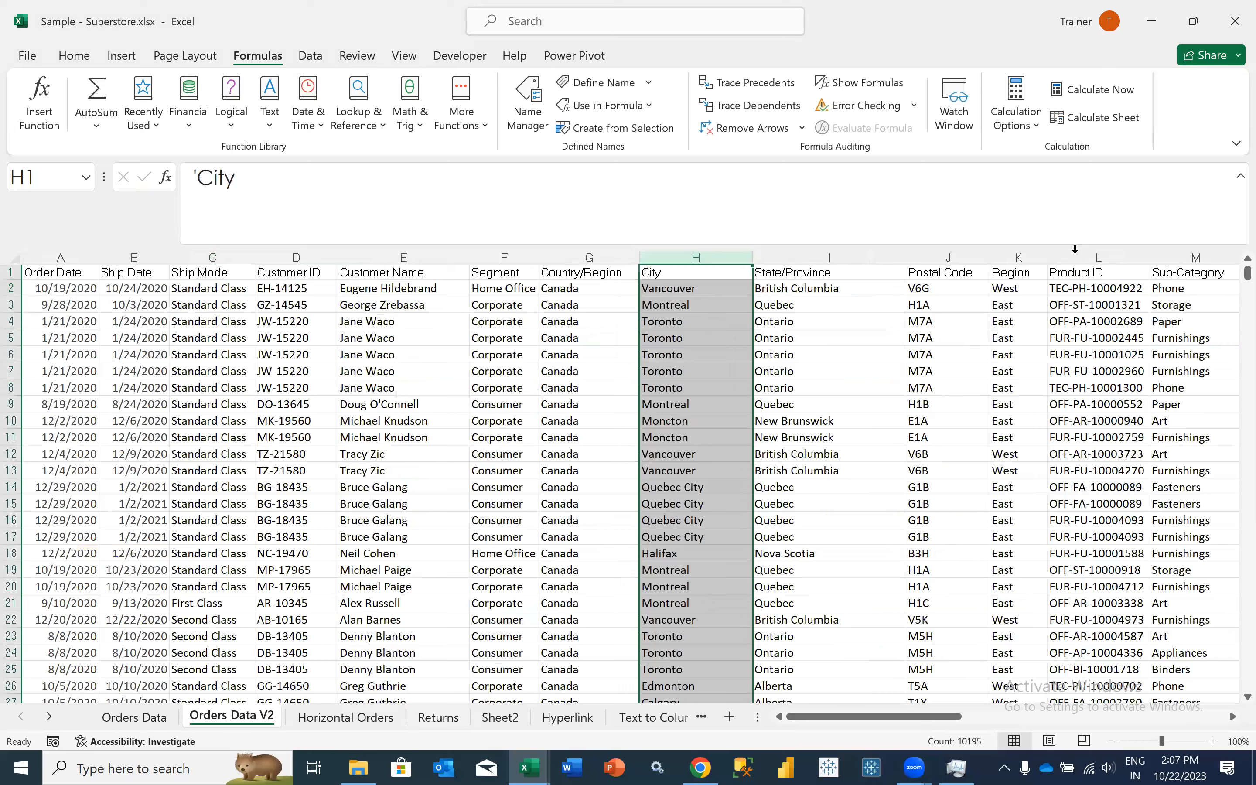
# - Select the Order ID column T on the Orders Data V2 sheet to review the lookup array
pyautogui.hscroll(2, 593, 489)
pyautogui.hscroll(5, 196, 414)
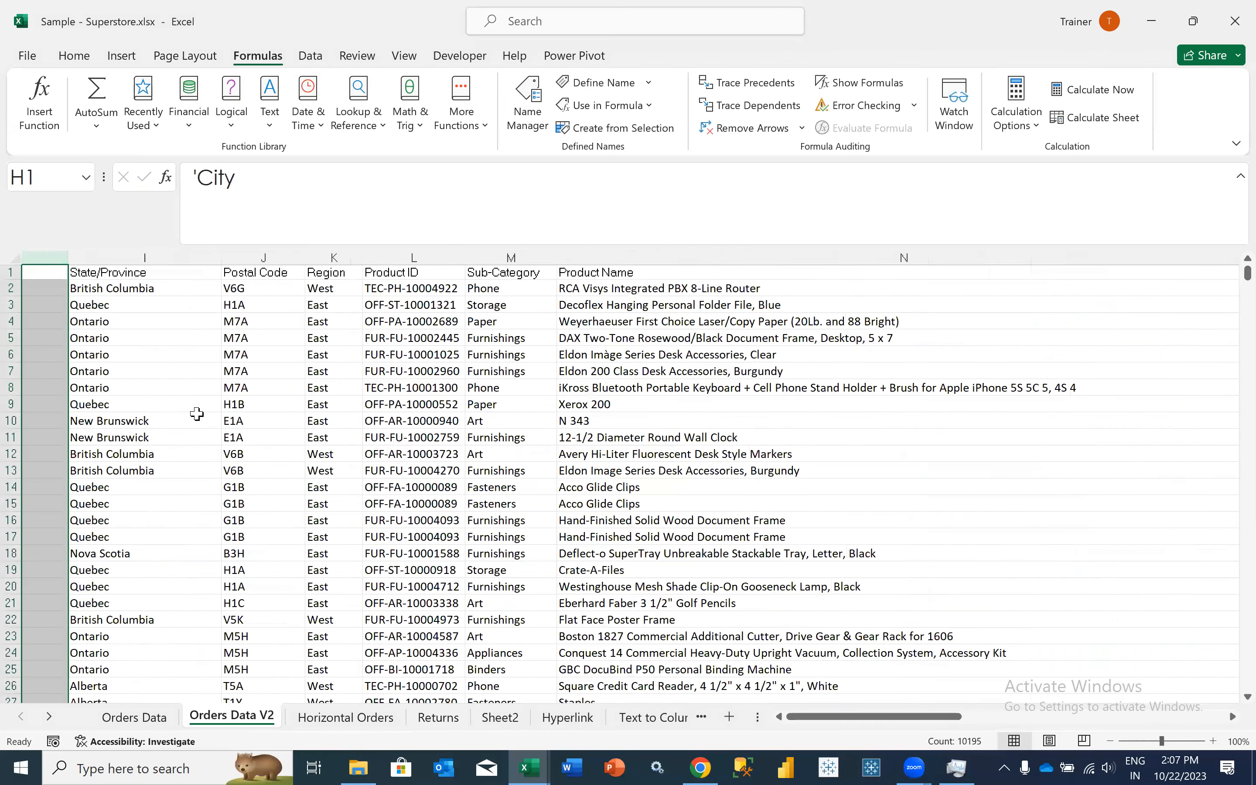
pyautogui.hscroll(3, 145, 288)
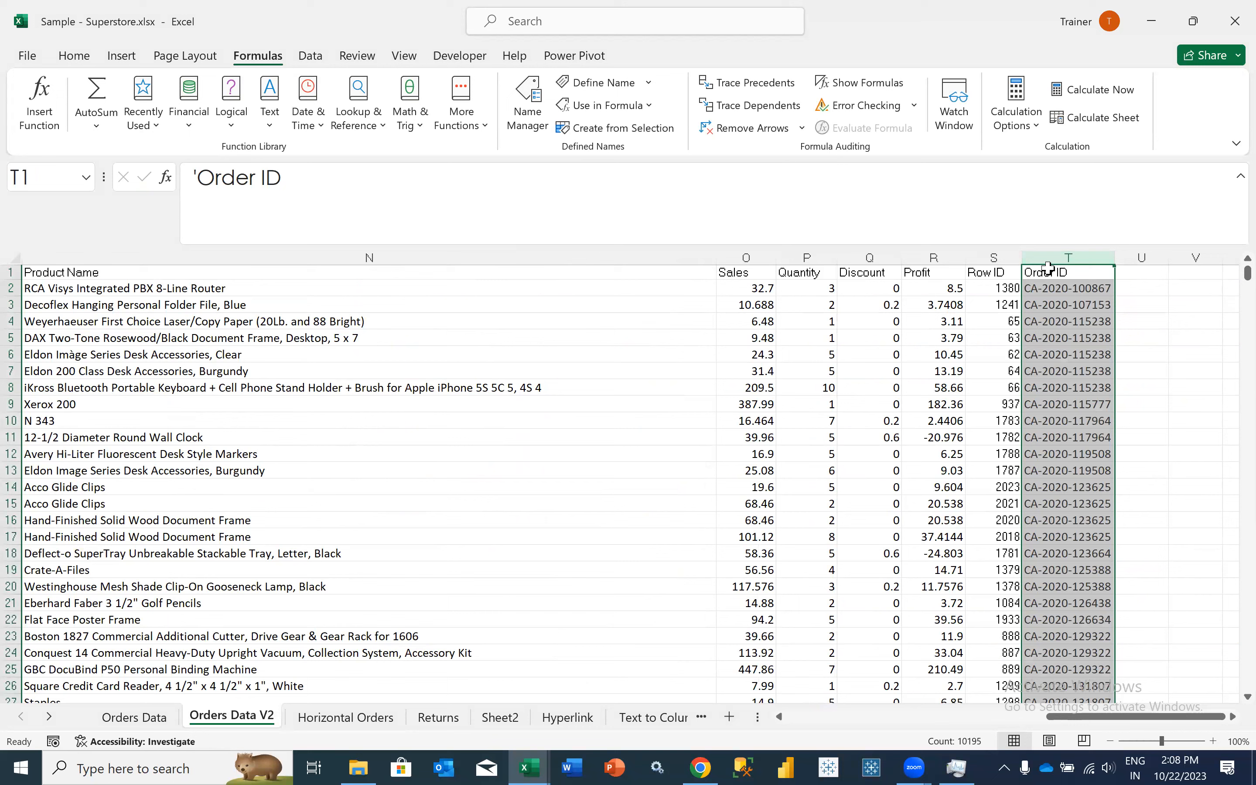
# - Examine the return array argument of the XLOOKUP formula in Returns cell C2, leaving the formula unedited
pyautogui.click(439, 717)
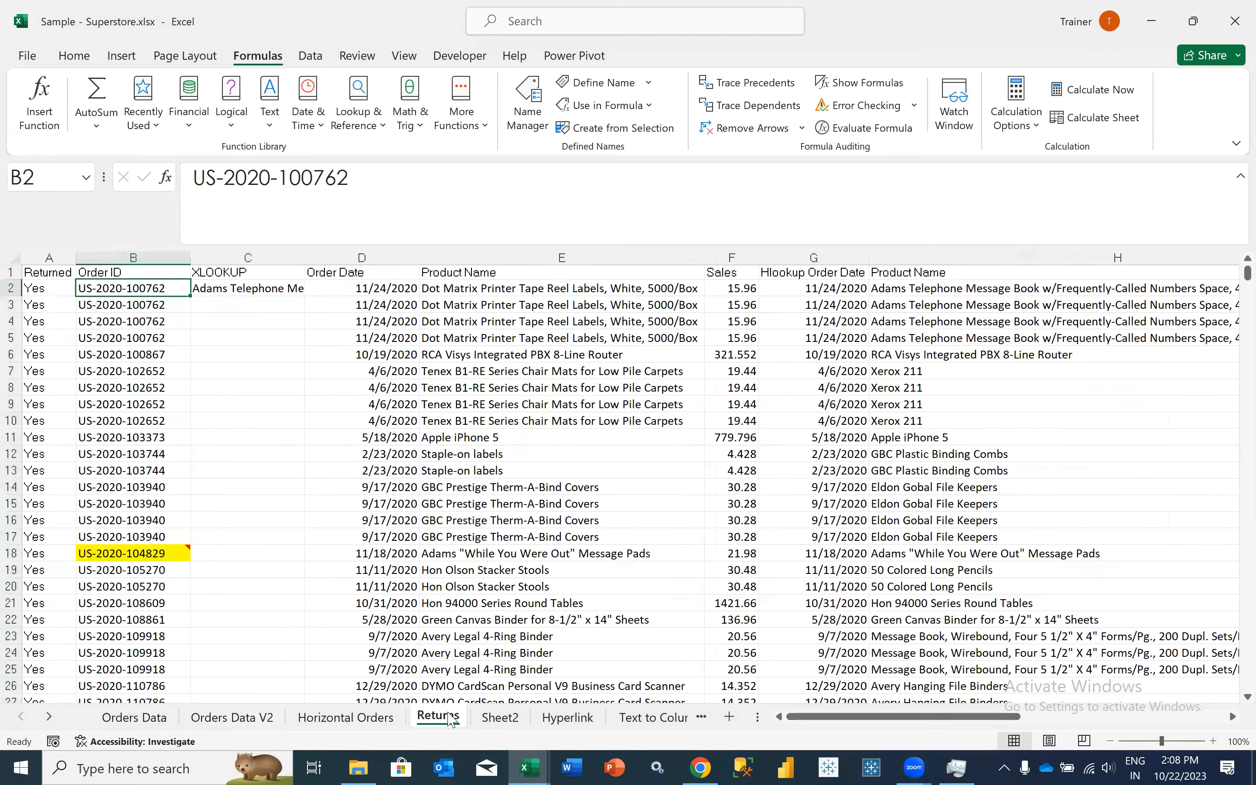
pyautogui.click(205, 296)
pyautogui.click(658, 178)
pyautogui.moveTo(657, 178); pyautogui.dragTo(984, 180)
pyautogui.press('Escape')
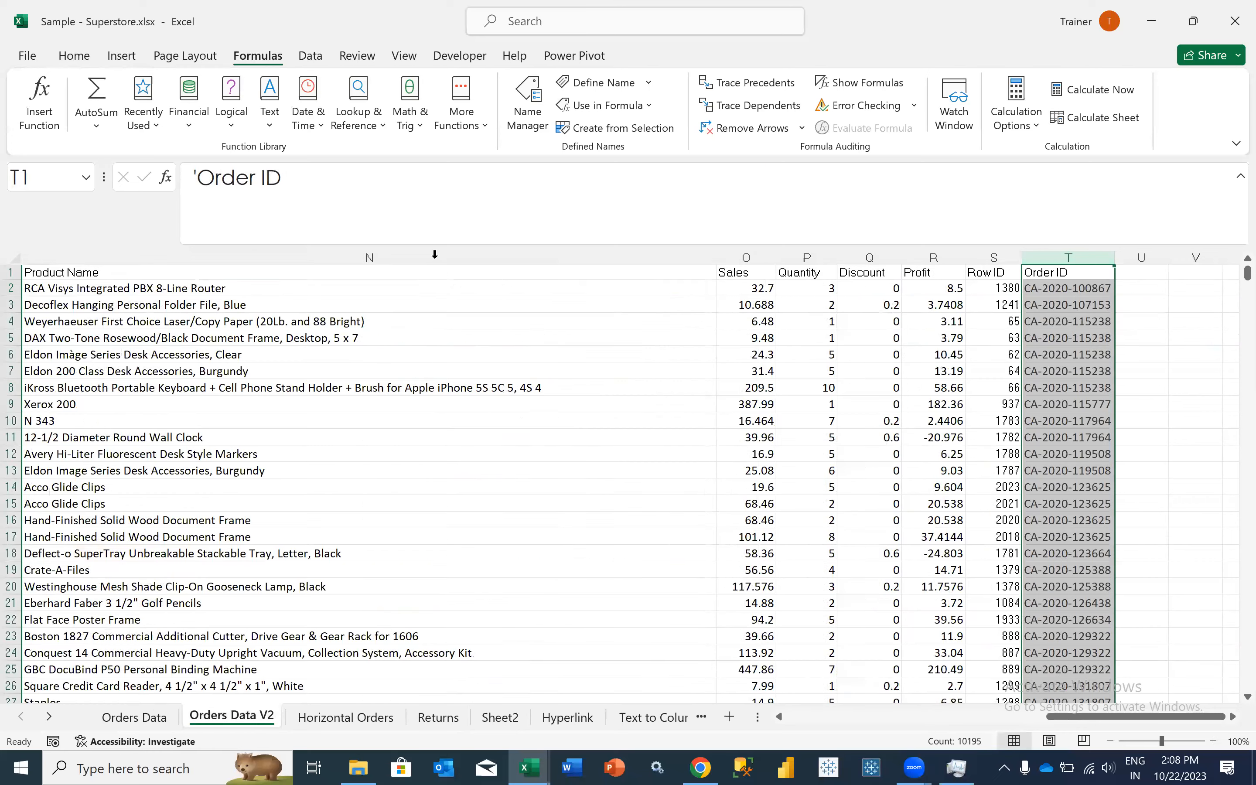
# - Select the Product Name column N on Orders Data V2 to review the return array, and return to the Returns sheet
pyautogui.hscroll(-2, 395, 298)
pyautogui.click(385, 258)
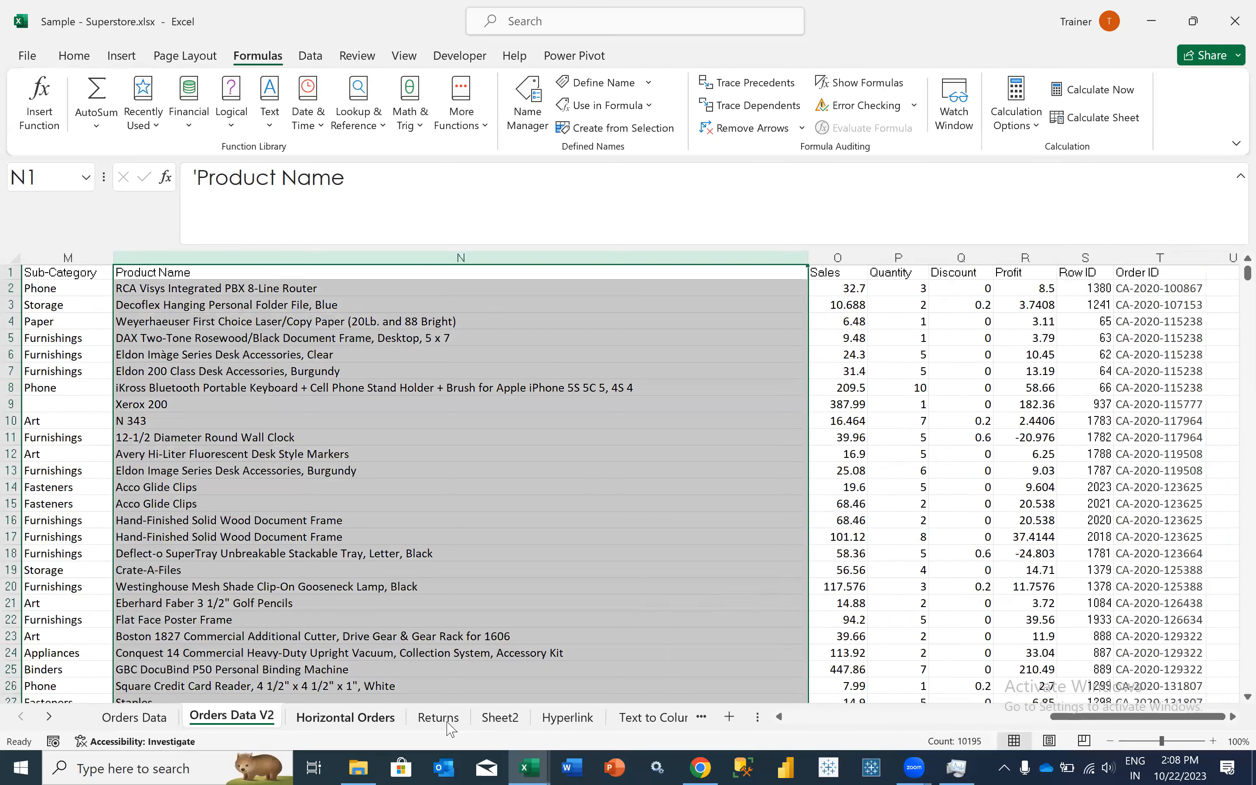
pyautogui.click(448, 721)
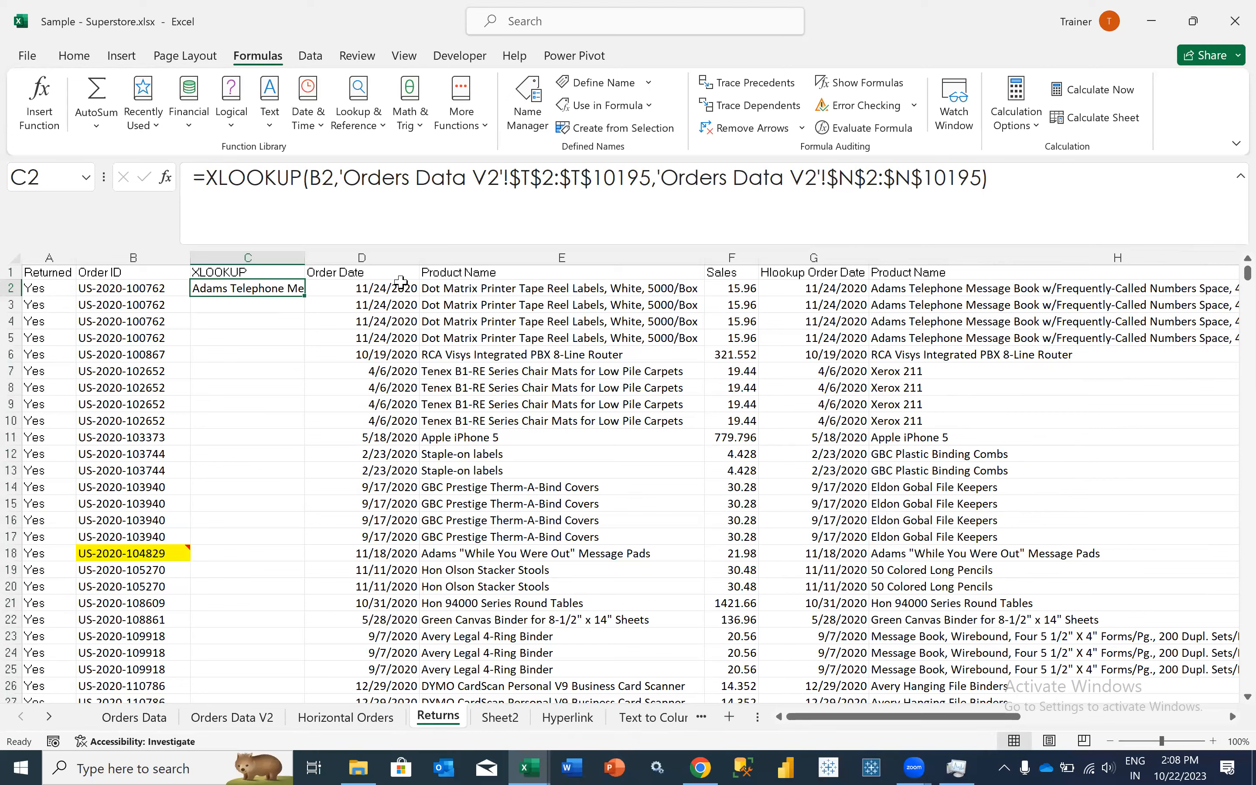
# - Delete the existing defined name ProductName from the workbook's names
pyautogui.hotkey('ctrl', 'F3')
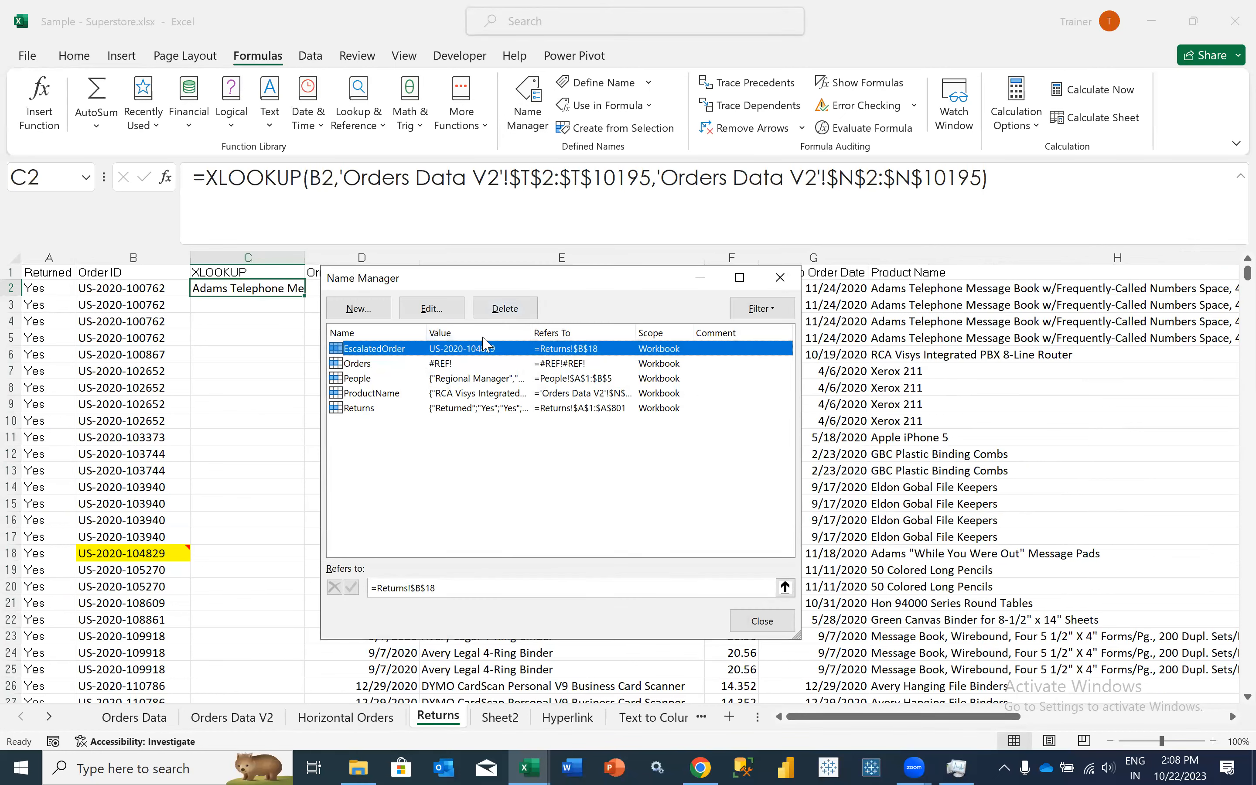
pyautogui.click(415, 393)
pyautogui.click(504, 309)
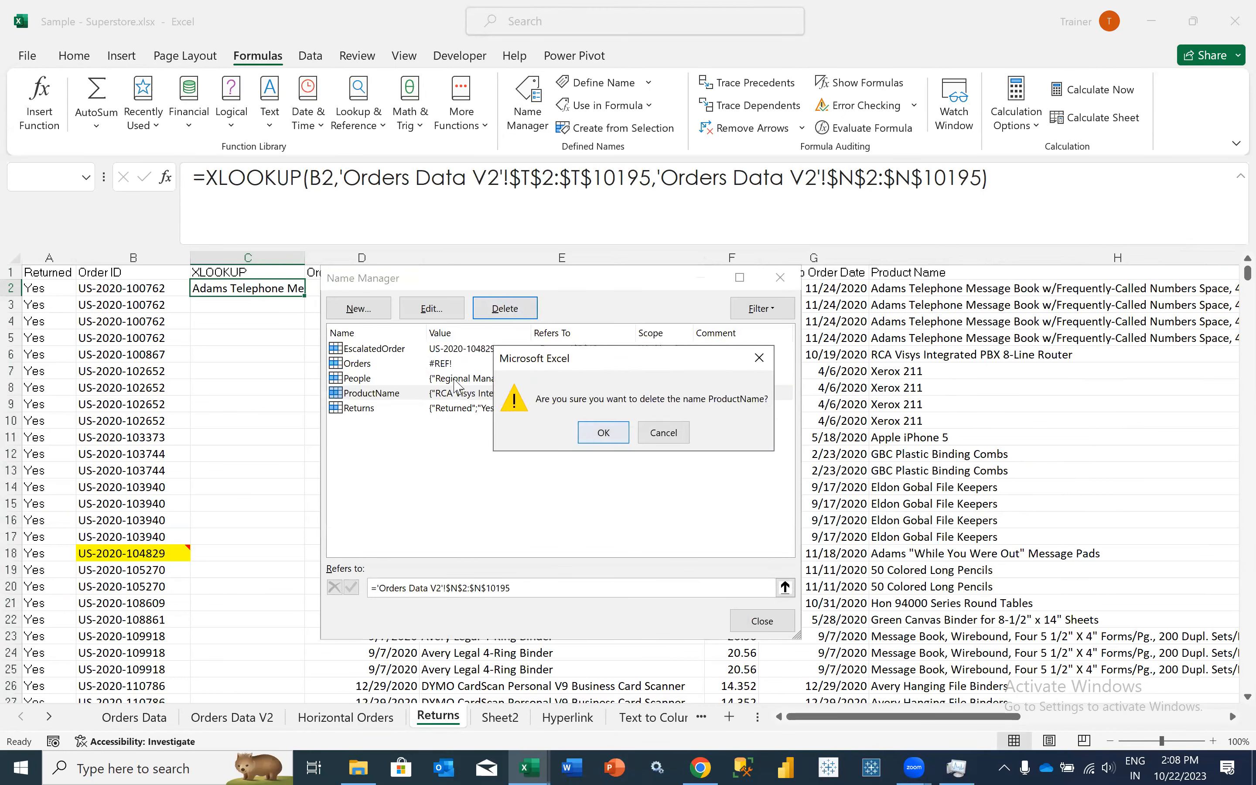
pyautogui.click(597, 434)
# - Start a new workbook-scoped defined name entered as "Product Name"
pyautogui.click(371, 312)
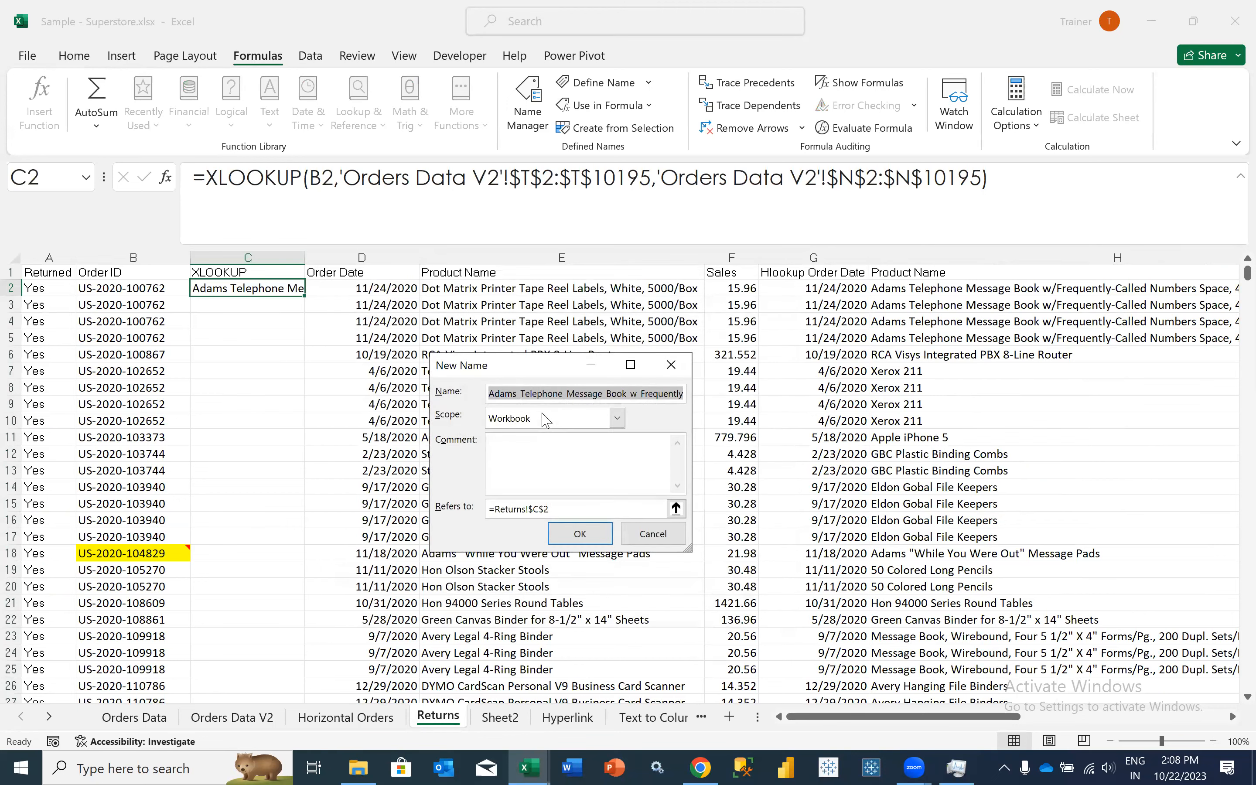
pyautogui.write('Product Name')
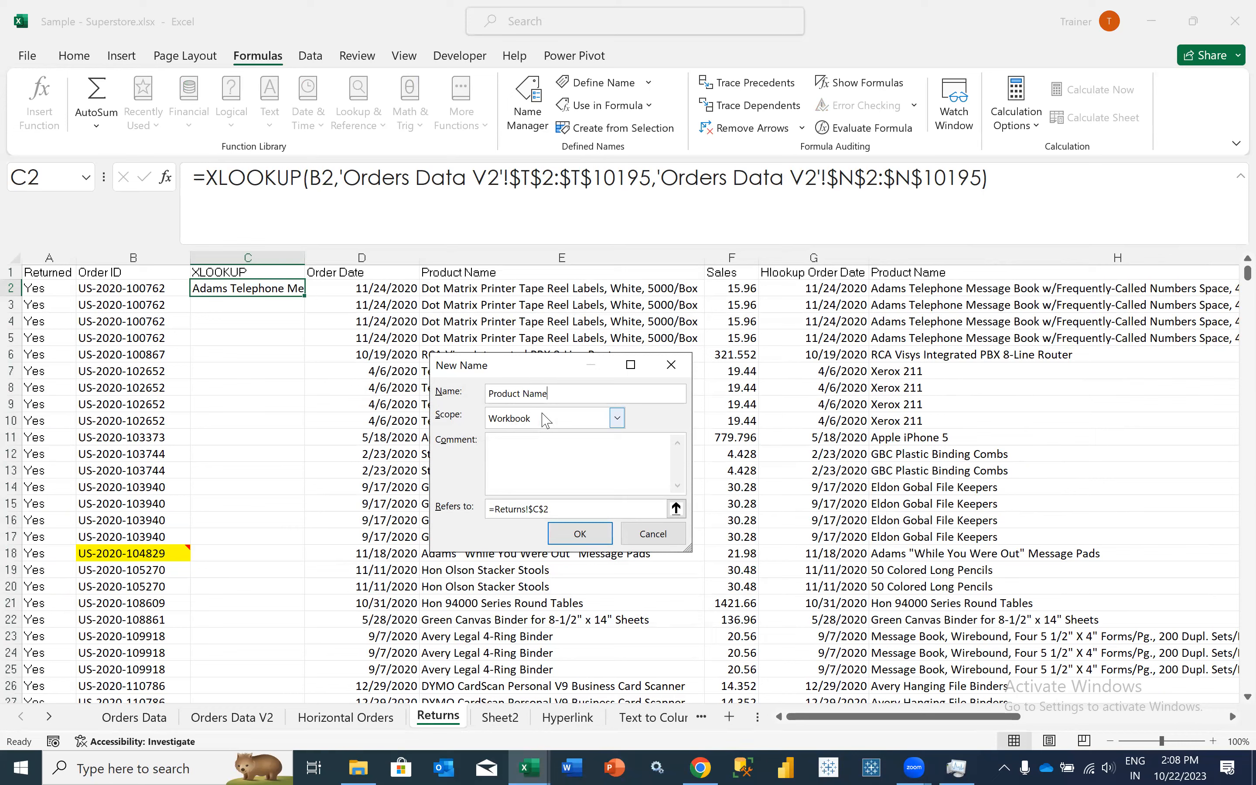
pyautogui.press('Tab')
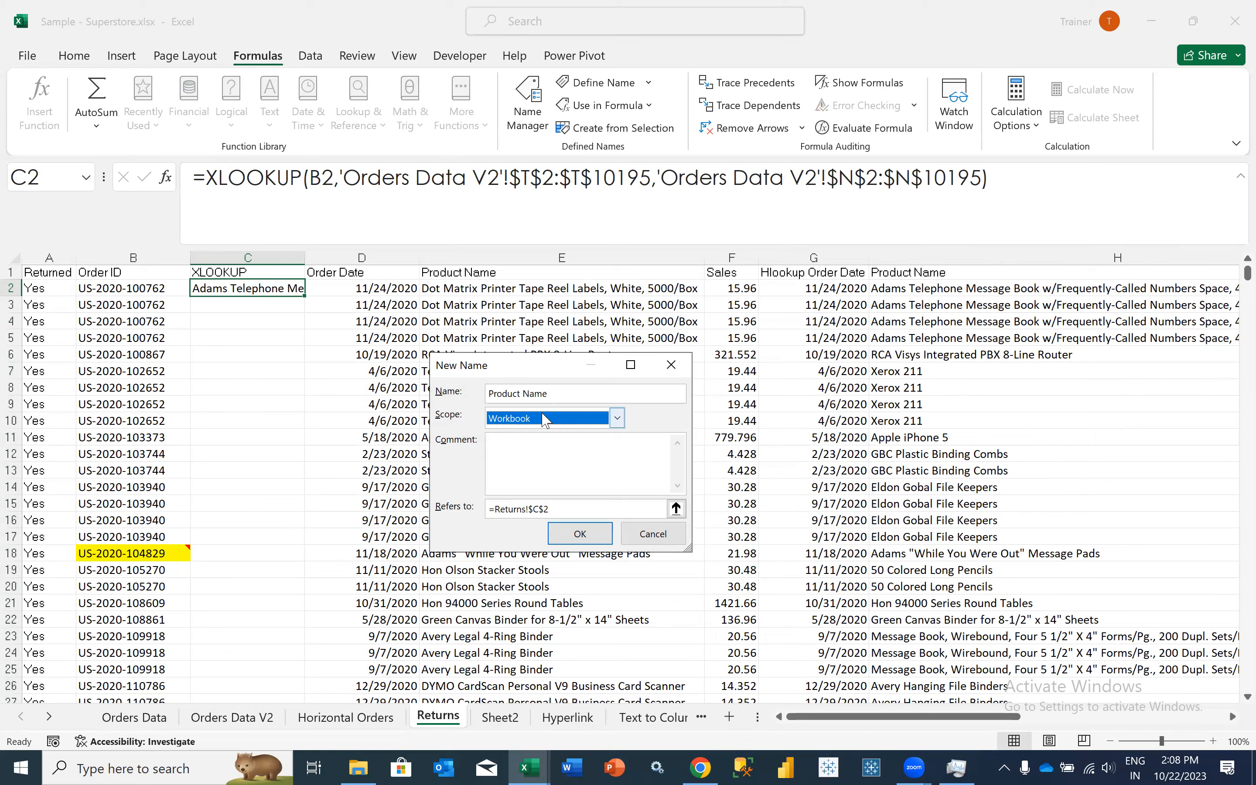
# - Make the new name refer to ='Orders Data V2'!$N$1:$N$10195 and try to save it
pyautogui.moveTo(573, 510); pyautogui.dragTo(462, 510)
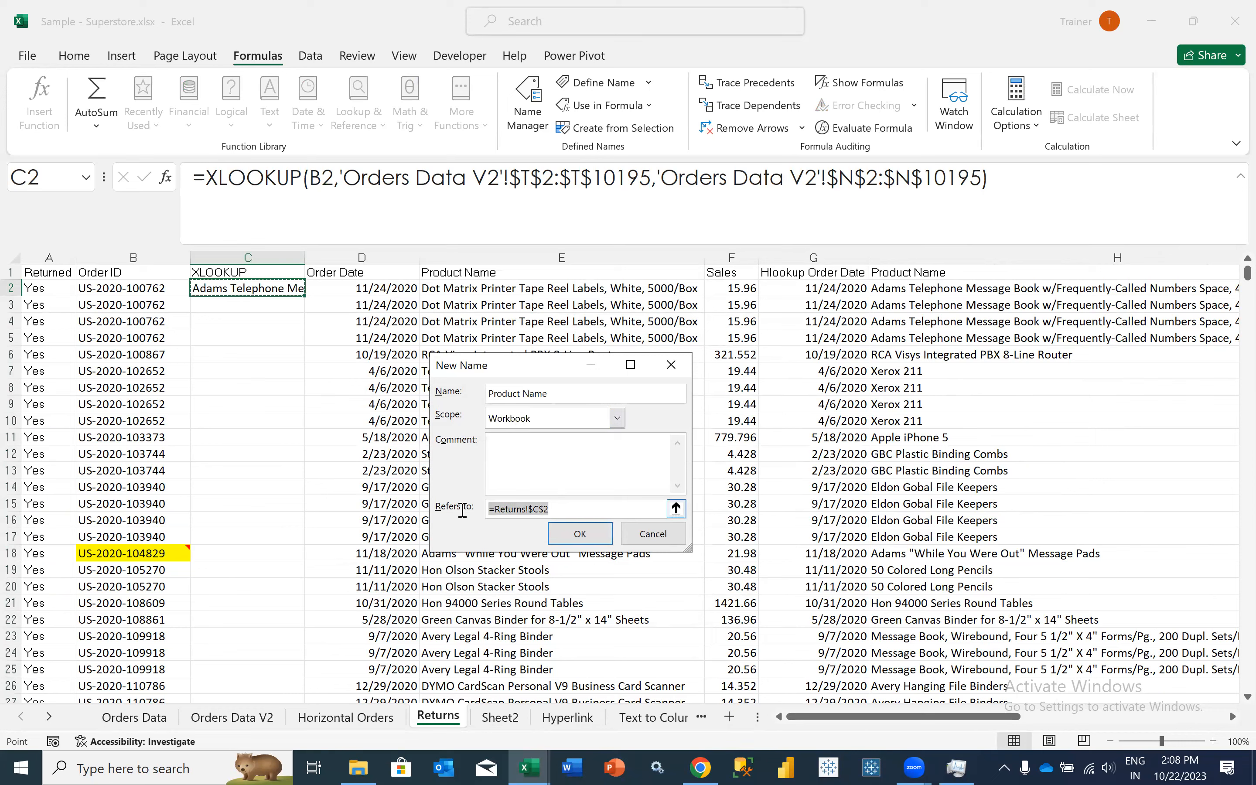
pyautogui.press('BackSpace')
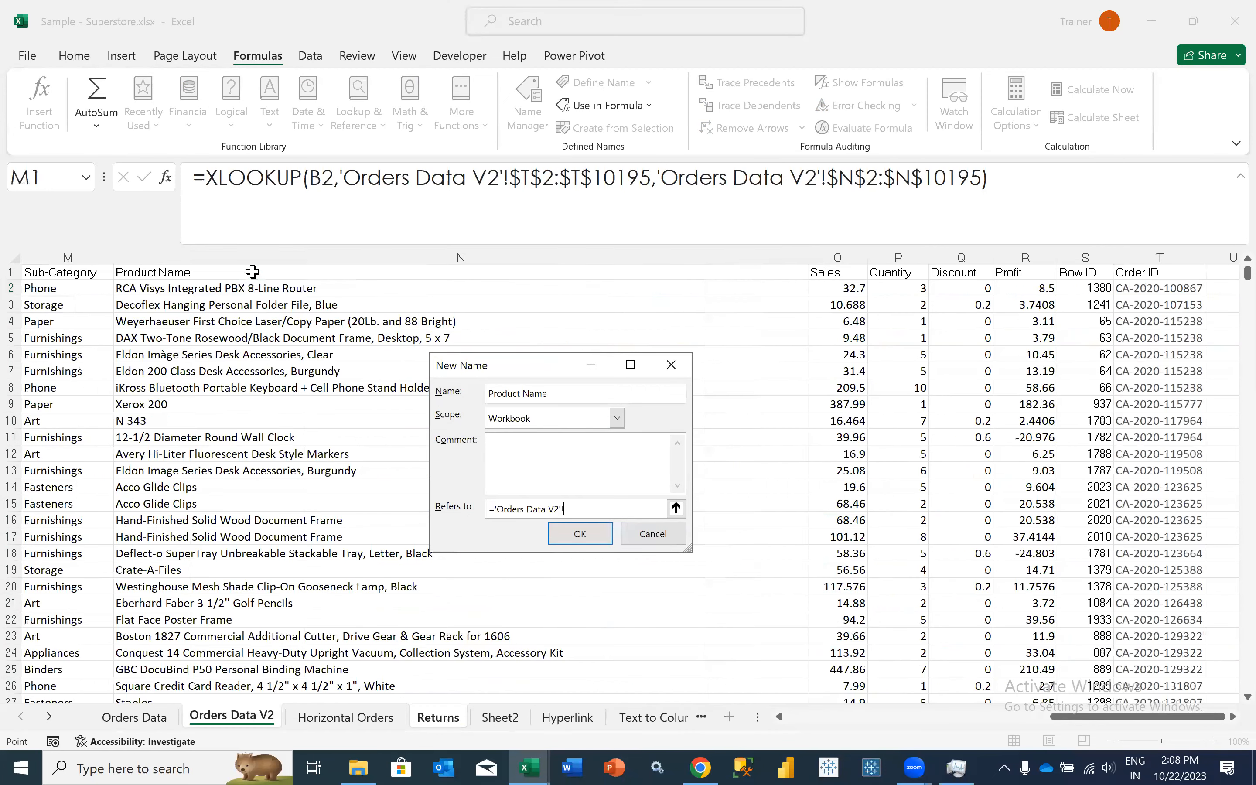
pyautogui.click(253, 271)
pyautogui.hotkey('ctrl', 'shift', 'Down')
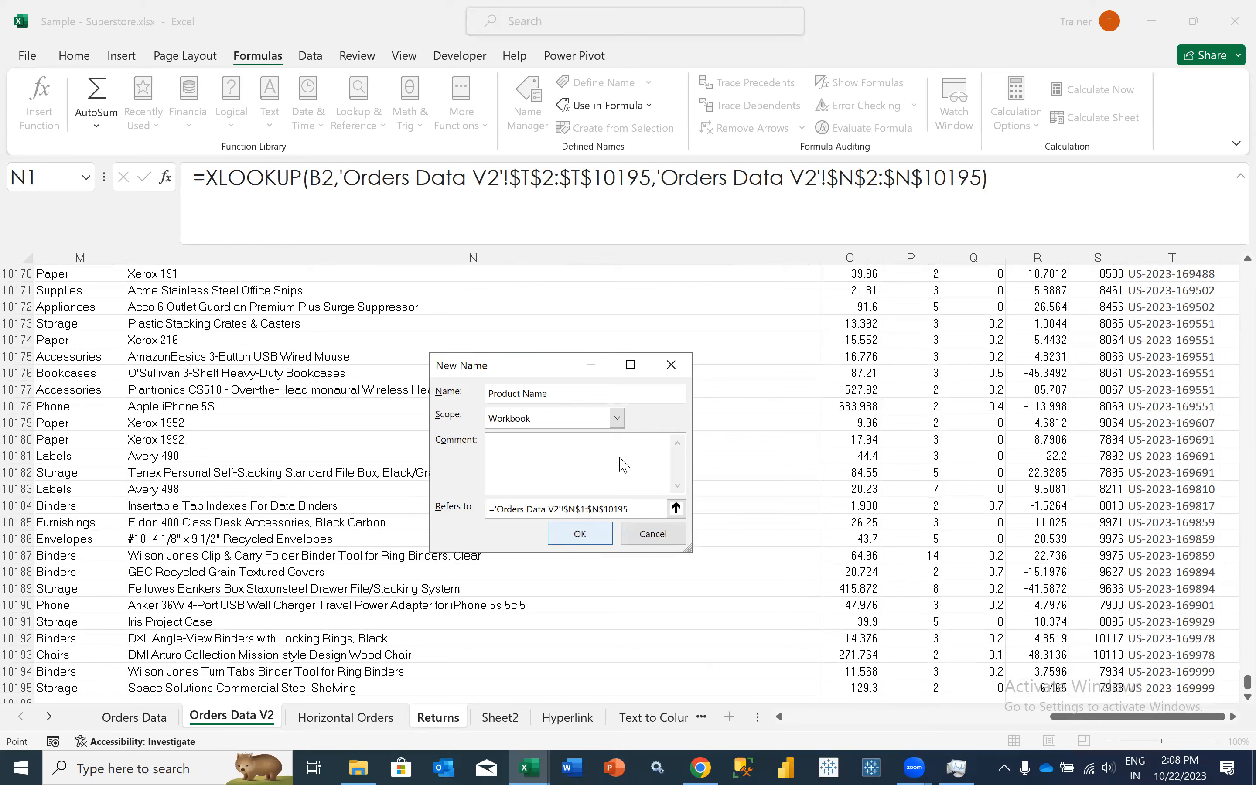
pyautogui.press('Return')
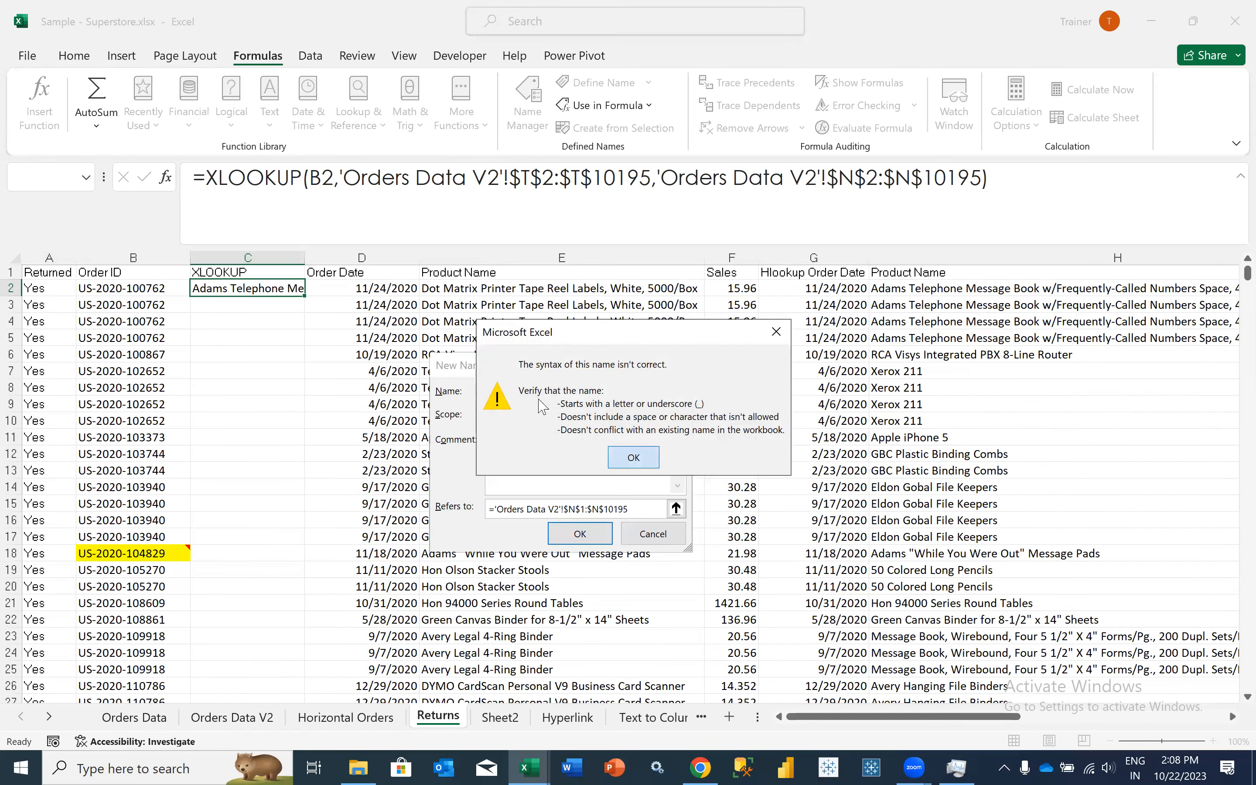
pyautogui.click(625, 457)
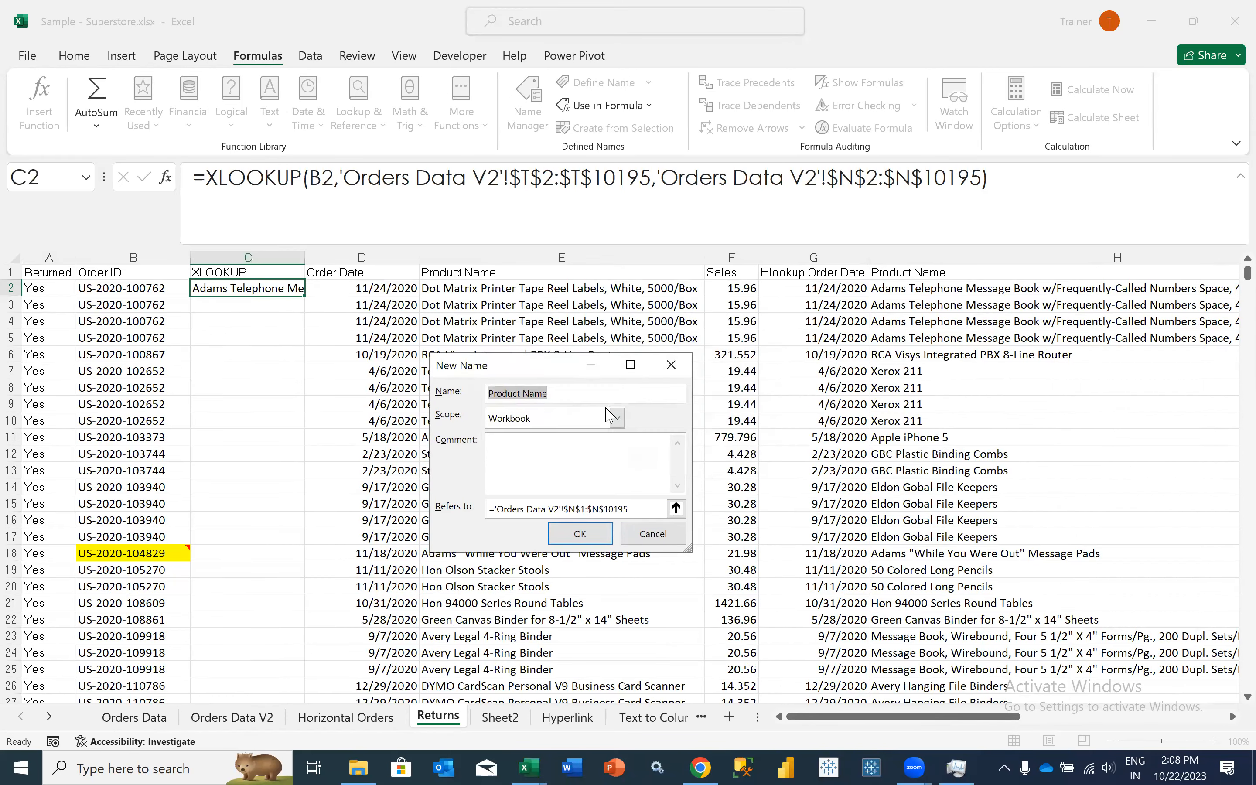
# - Change the new defined name to Product_Name and save it
pyautogui.hotkey('ctrl', 'Left')
pyautogui.press('BackSpace')
pyautogui.write('_')
pyautogui.click(578, 530)
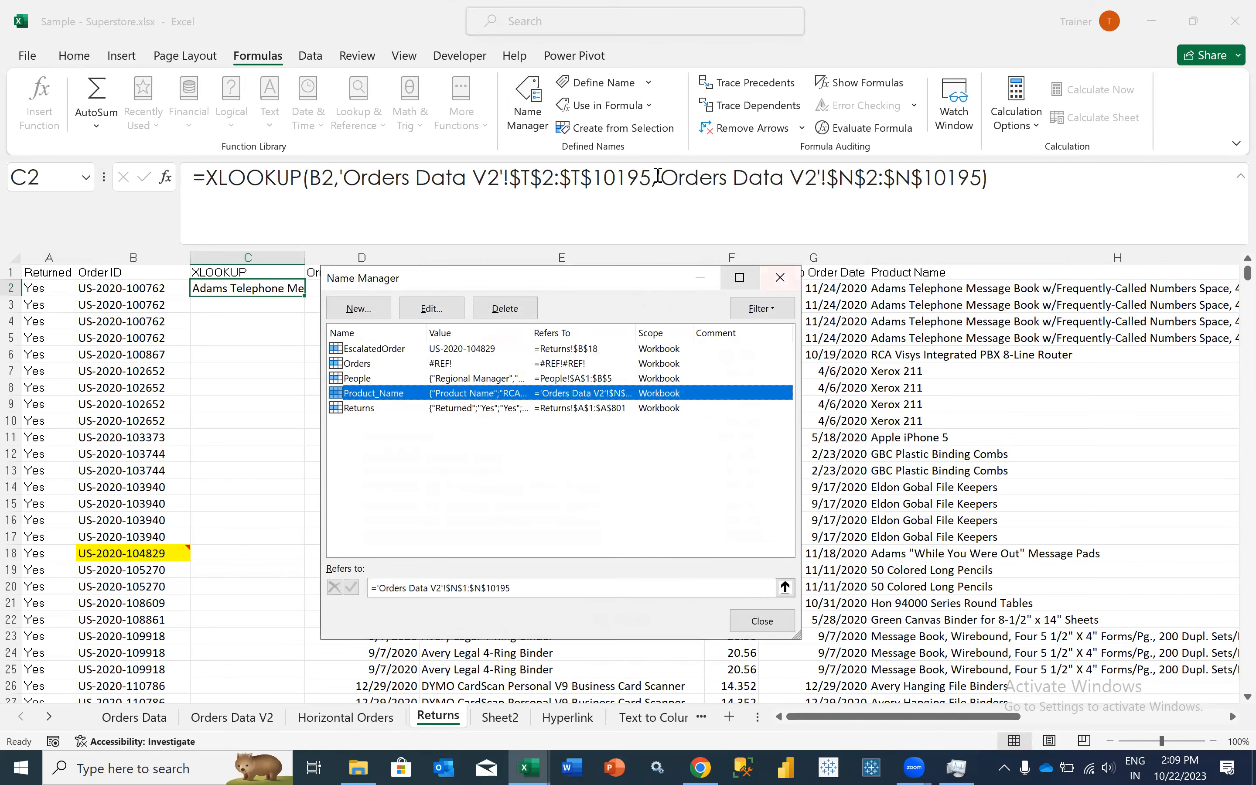
# - Replace the return array in C2's XLOOKUP formula with the defined name Product_Name and enter the formula
pyautogui.doubleClick(978, 187)
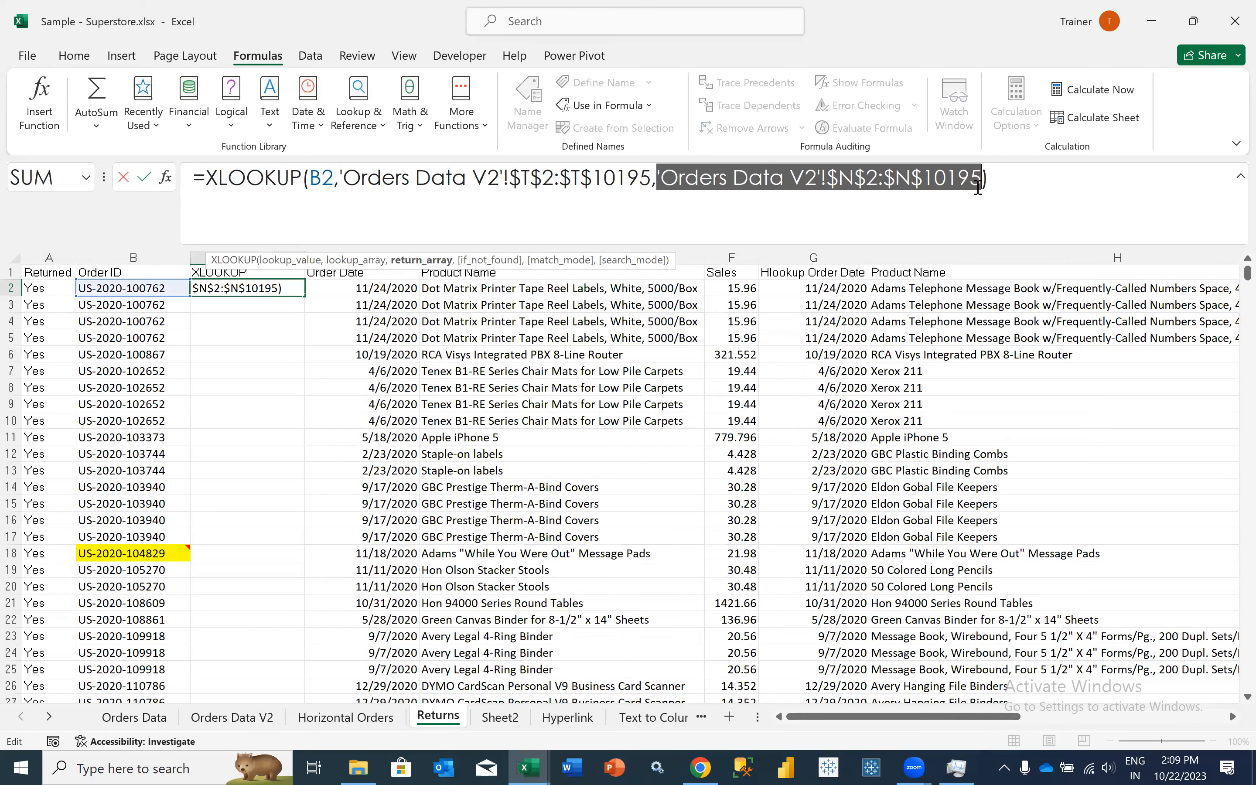
pyautogui.press('BackSpace')
pyautogui.write('Pro')
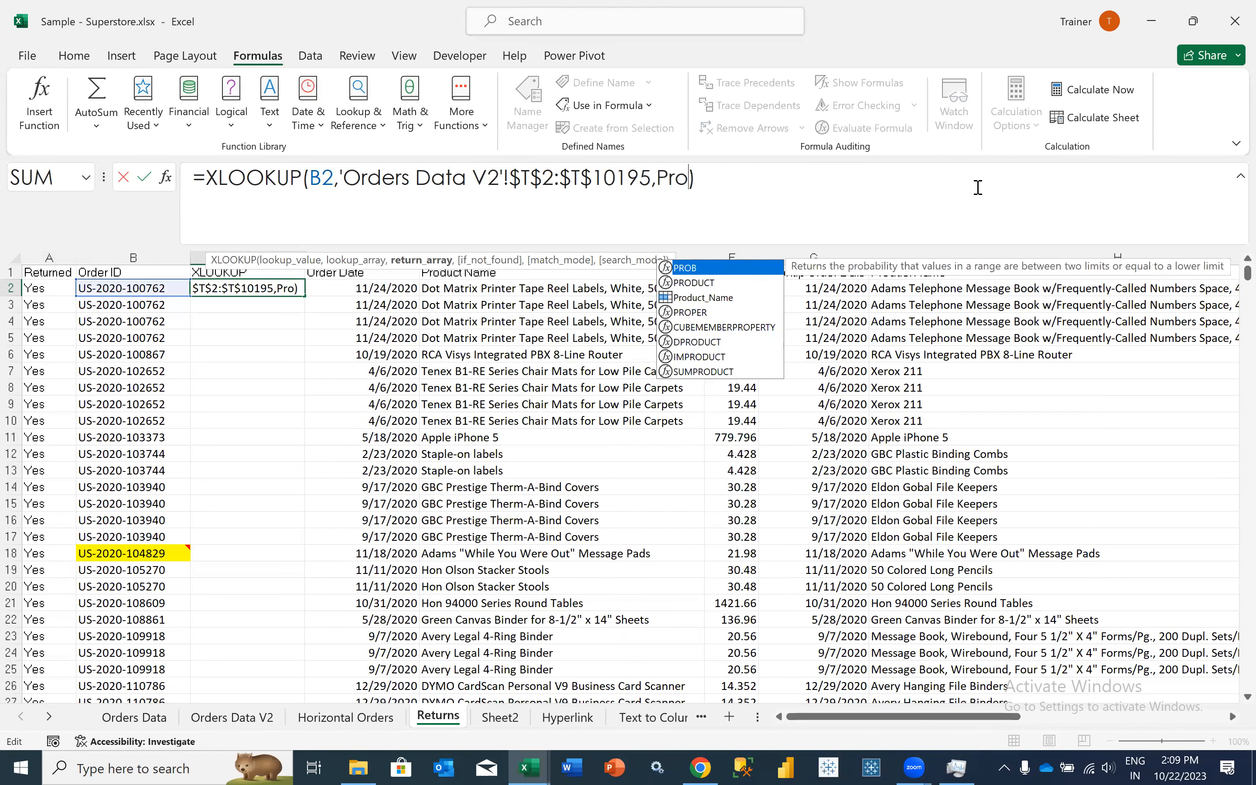
pyautogui.press('Tab')
pyautogui.click(323, 180)
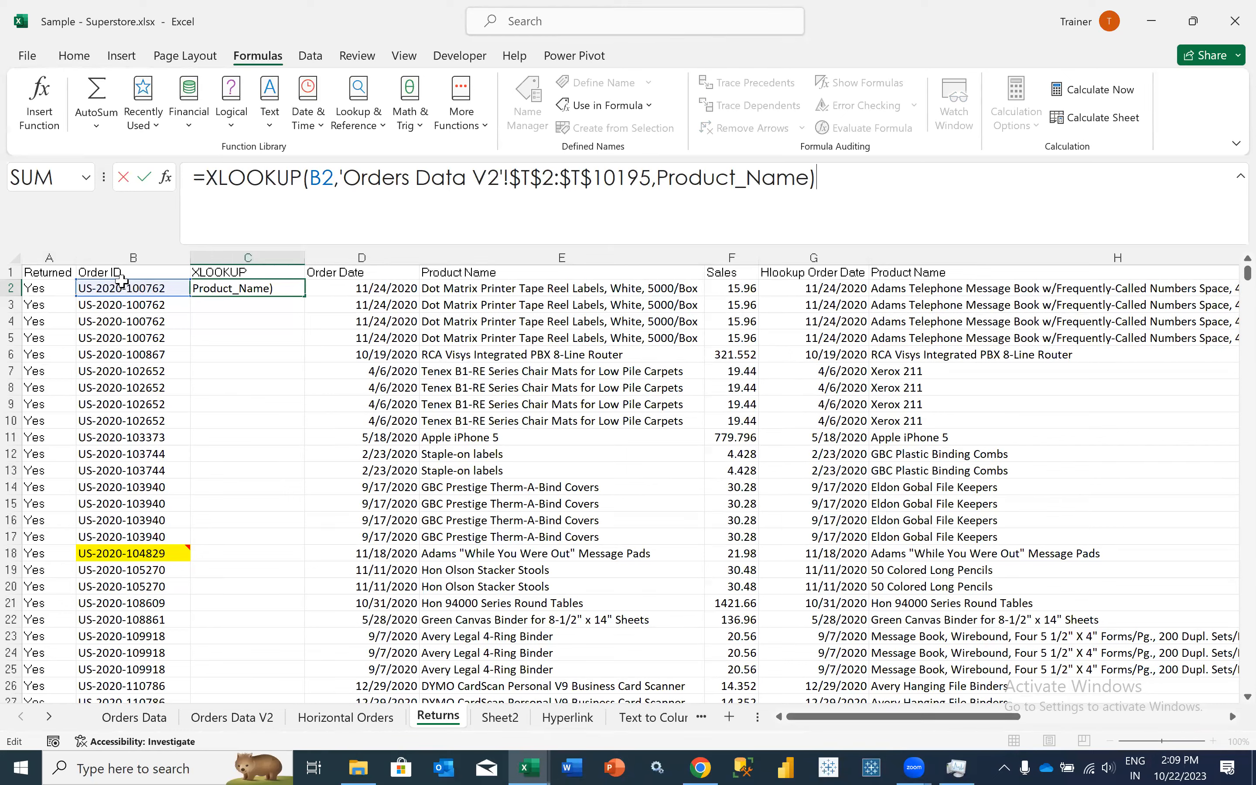
pyautogui.doubleClick(329, 177)
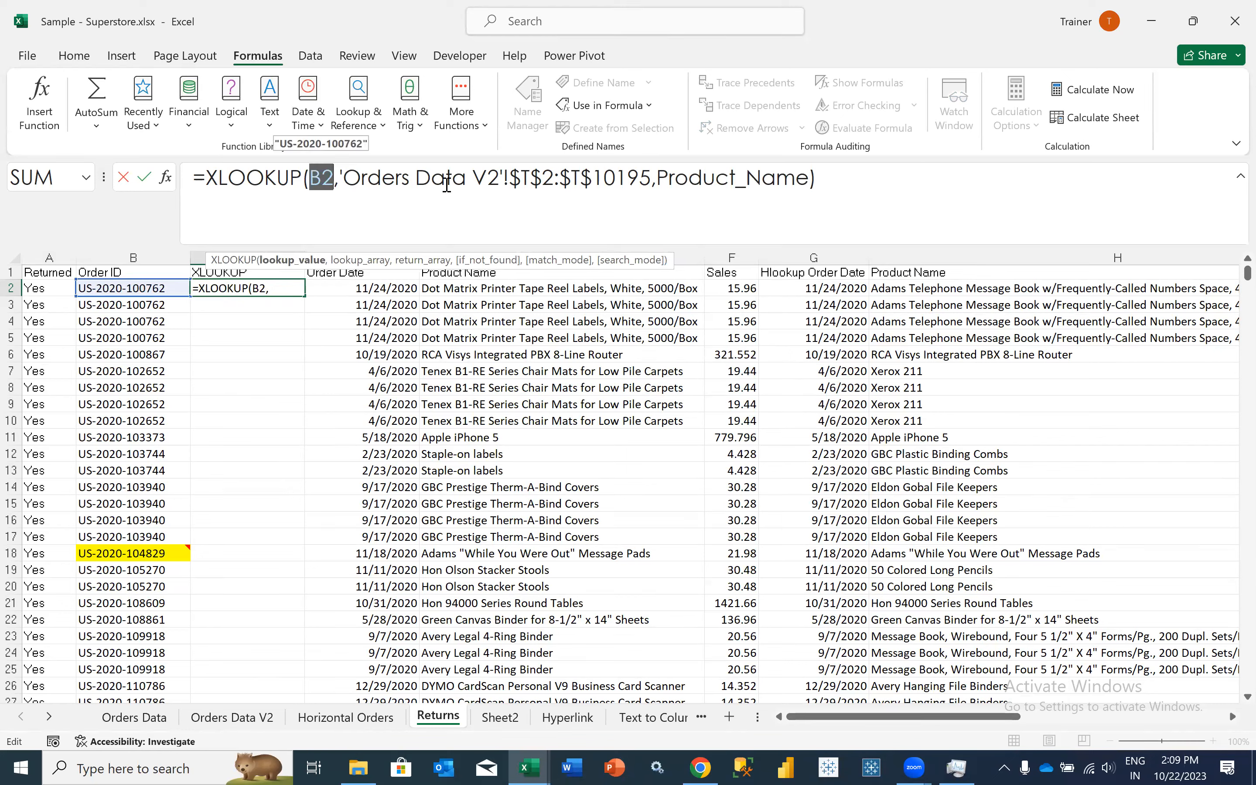
pyautogui.moveTo(339, 179); pyautogui.dragTo(850, 185)
pyautogui.click(849, 184)
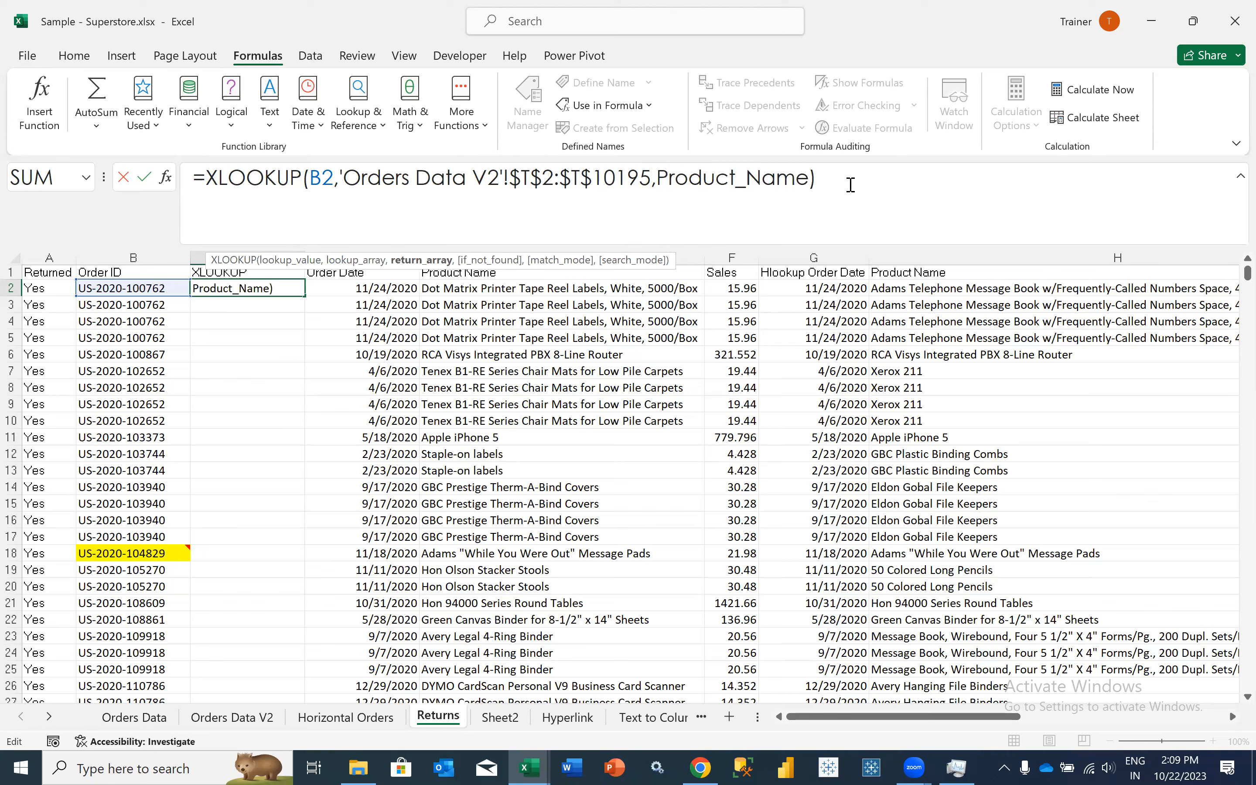
pyautogui.press('Return')
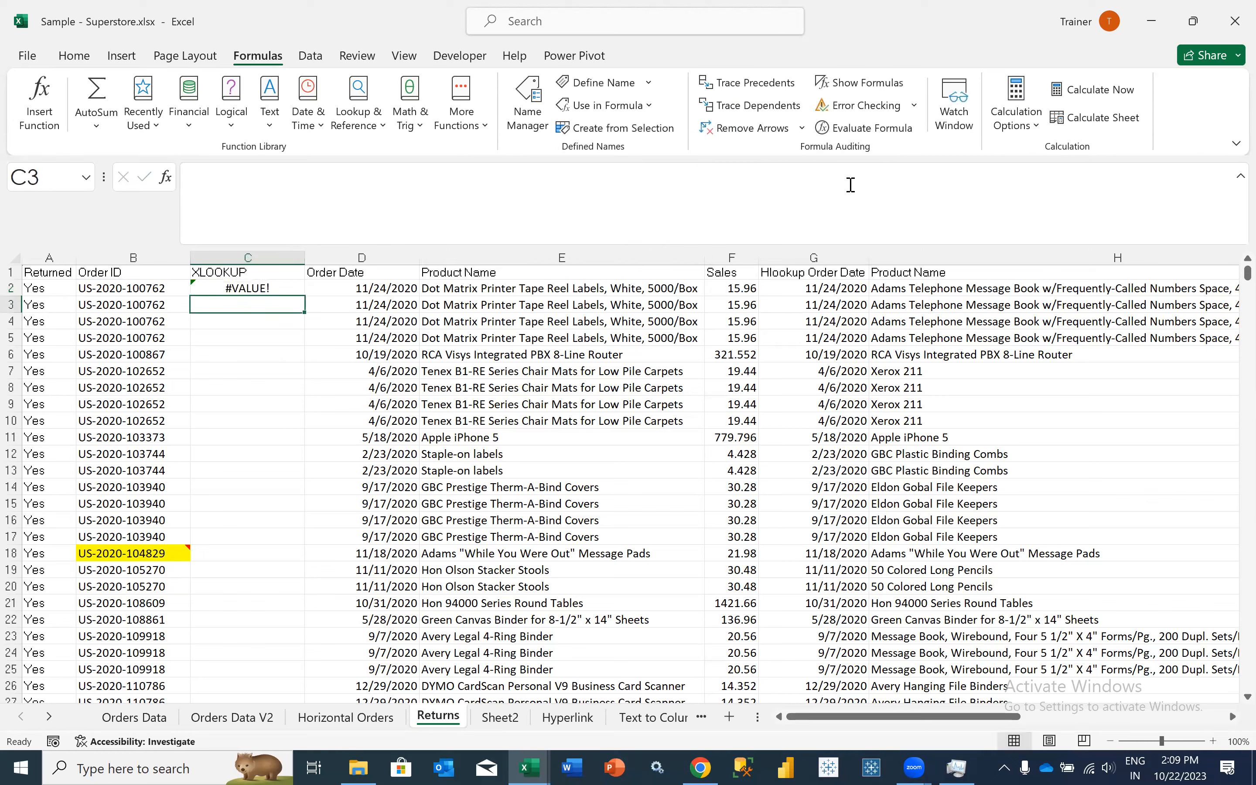
# - Re-enter Product_Name as the return array of the XLOOKUP formula in C2
pyautogui.press('Up')
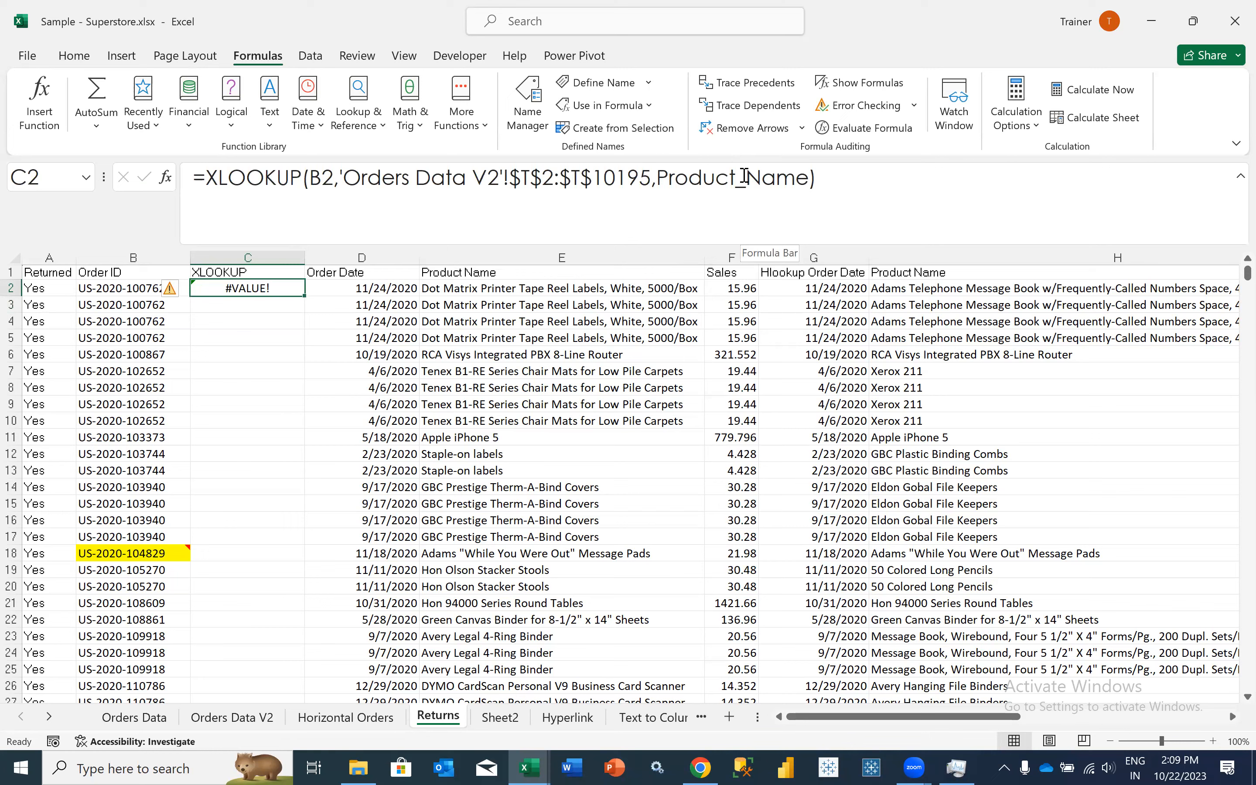
pyautogui.click(744, 176)
pyautogui.doubleClick(765, 176)
pyautogui.press('BackSpace')
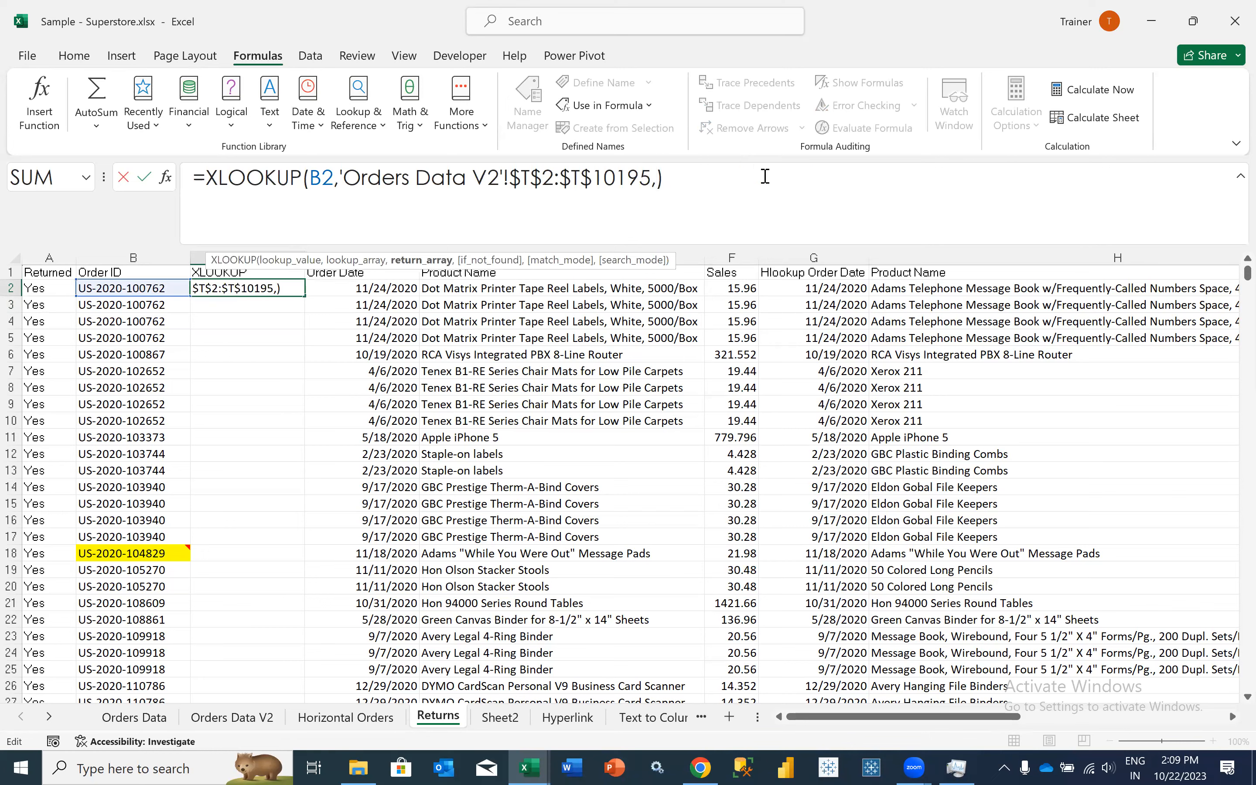
pyautogui.write('Product_Name')
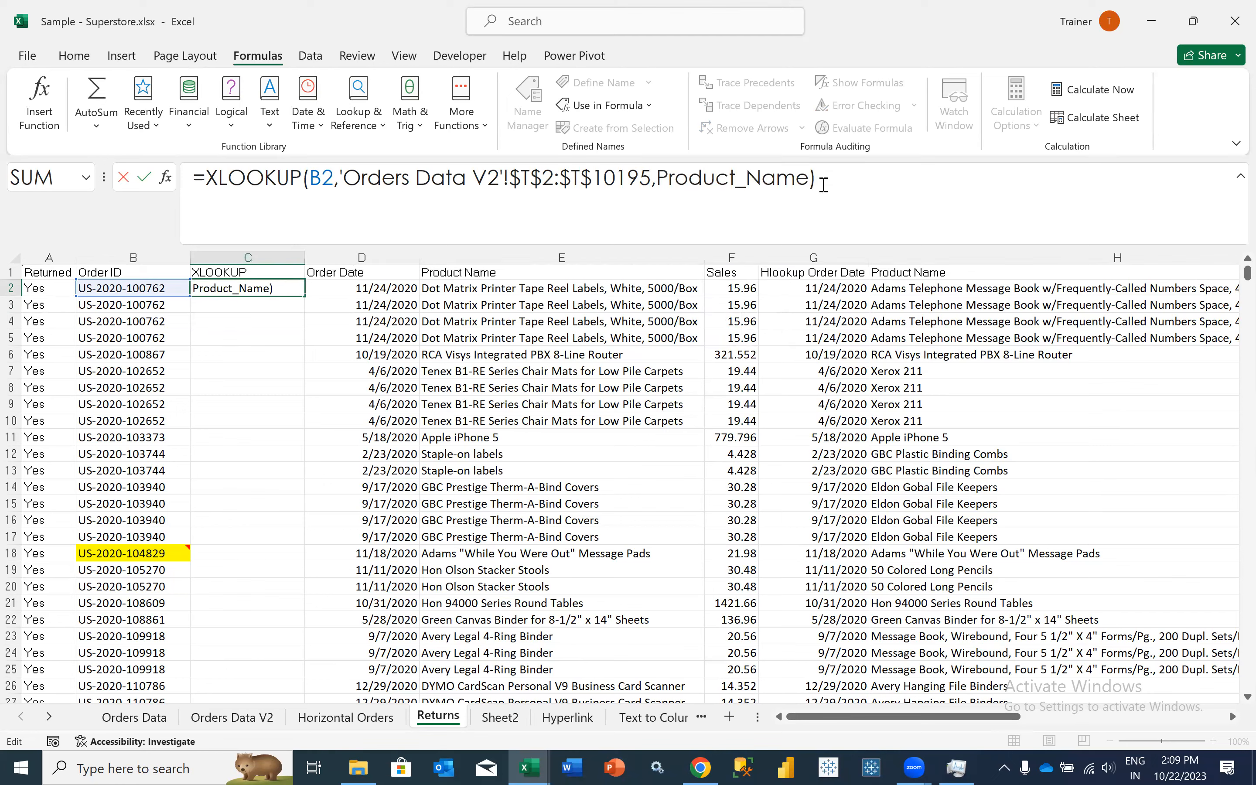
pyautogui.press('Return')
pyautogui.press('Up')
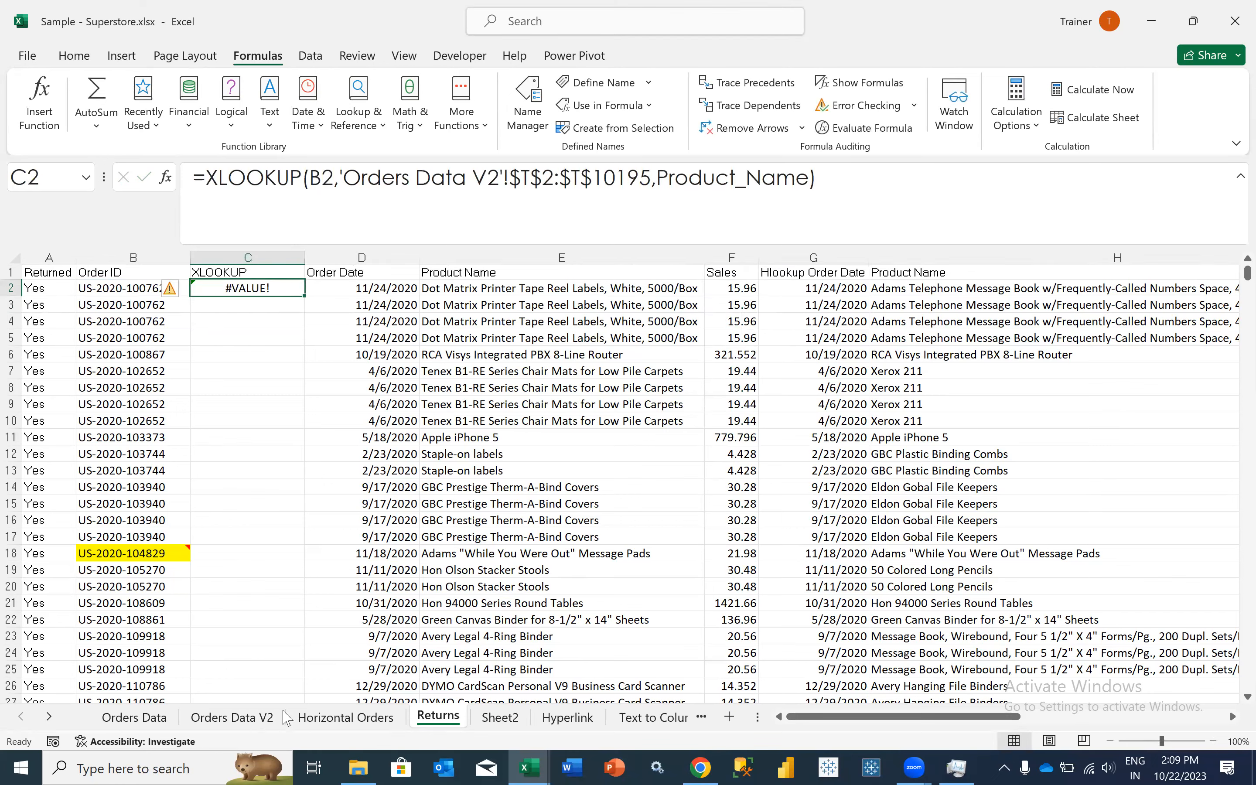
# - Edit the defined name Product_Name to refer to ='Orders Data V2'!$N$2:$N$10195 and save it
pyautogui.click(525, 126)
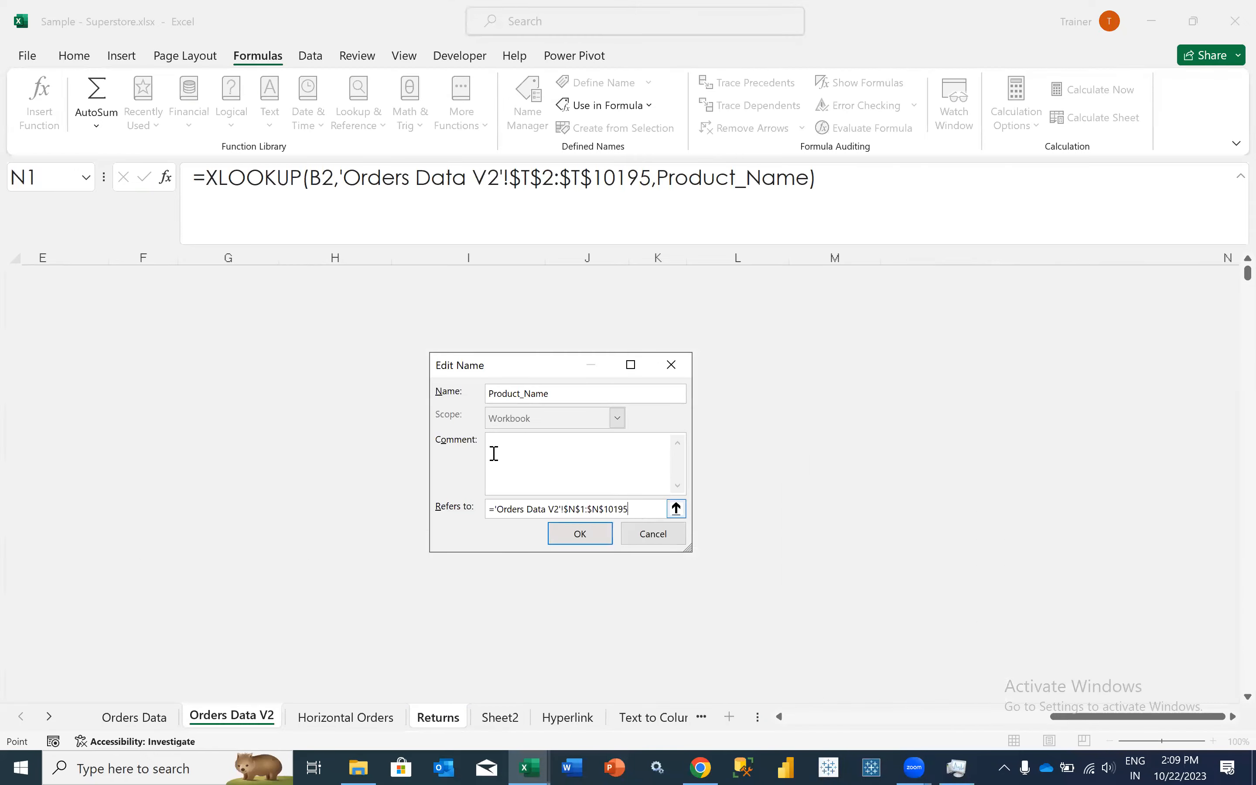
pyautogui.scroll(3, 395, 286)
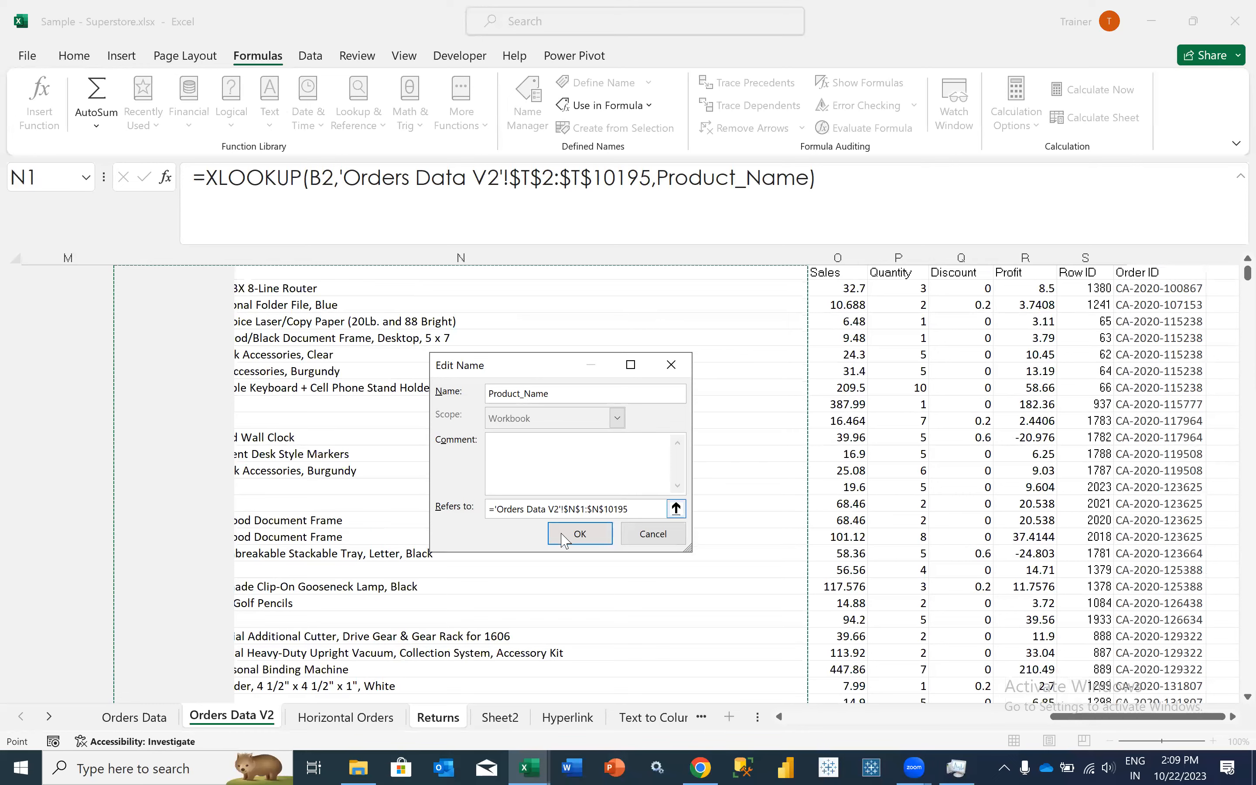
pyautogui.press('Down')
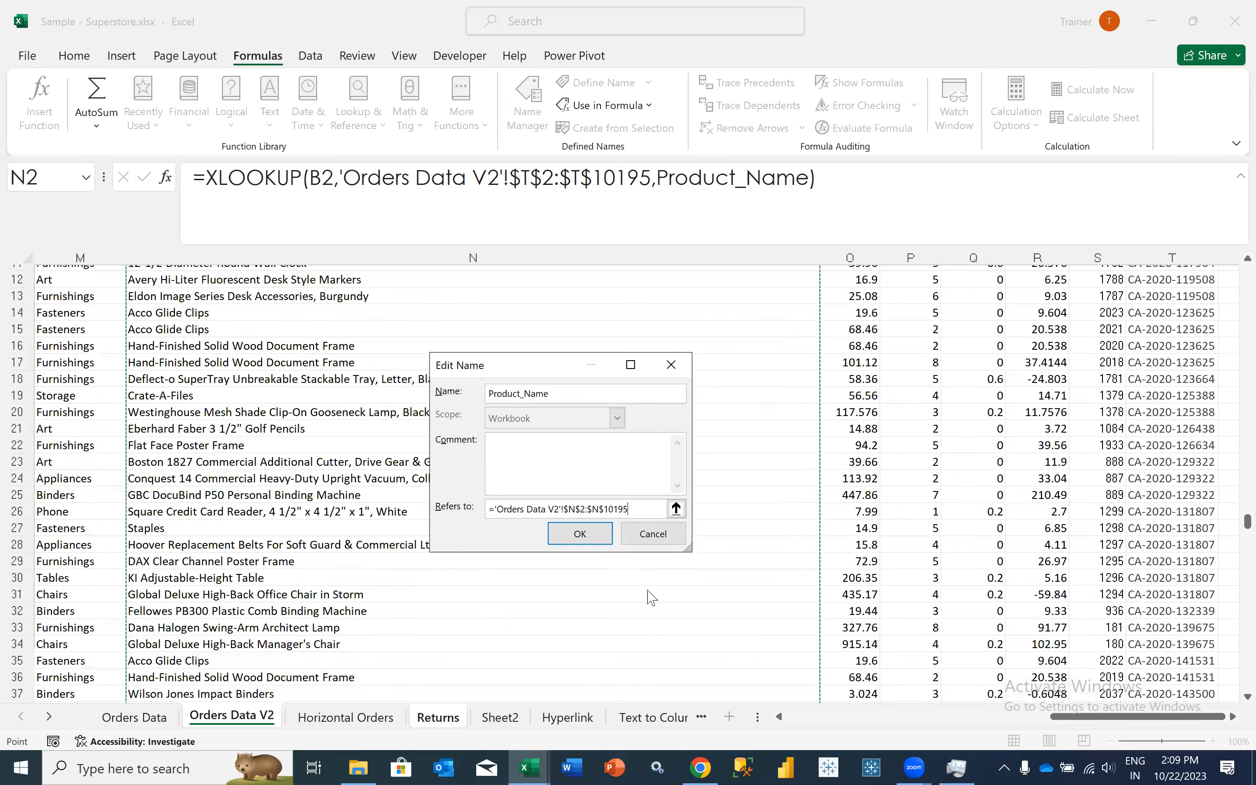
pyautogui.hotkey('ctrl', 'shift', 'Down')
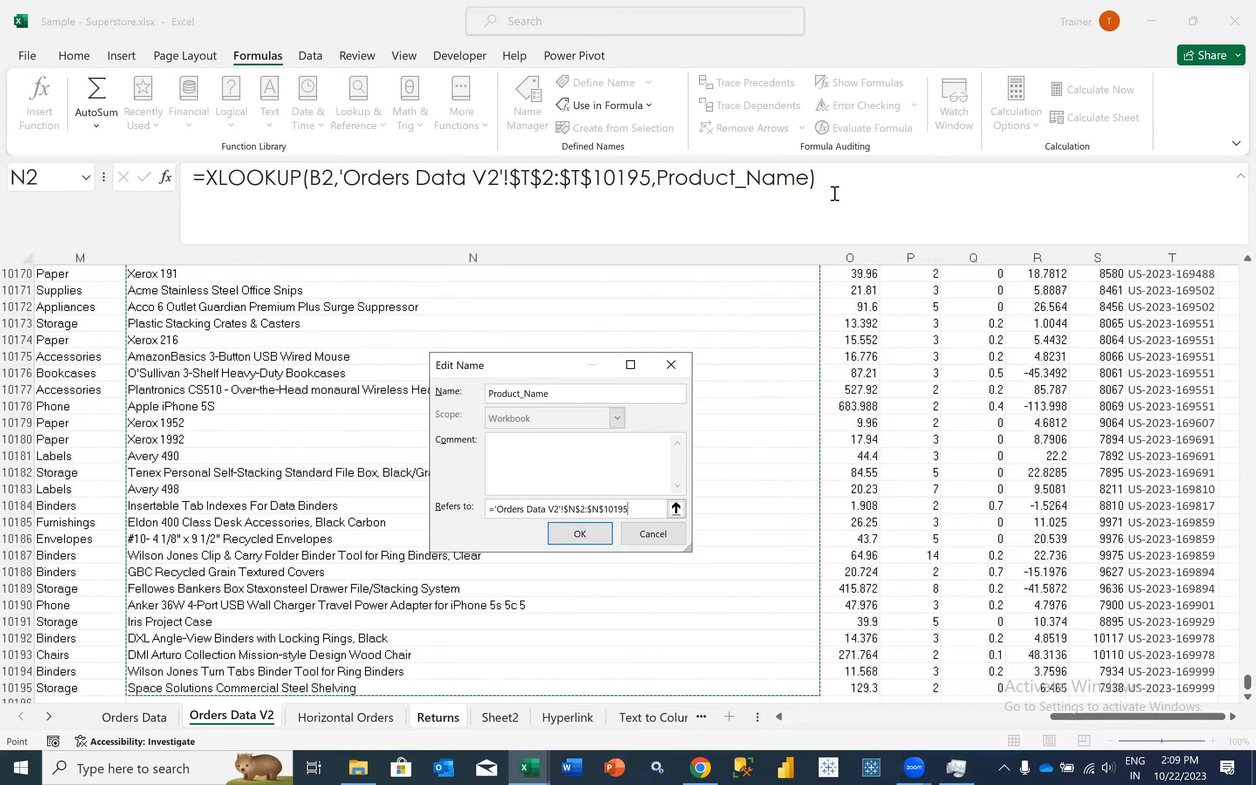
pyautogui.press('Return')
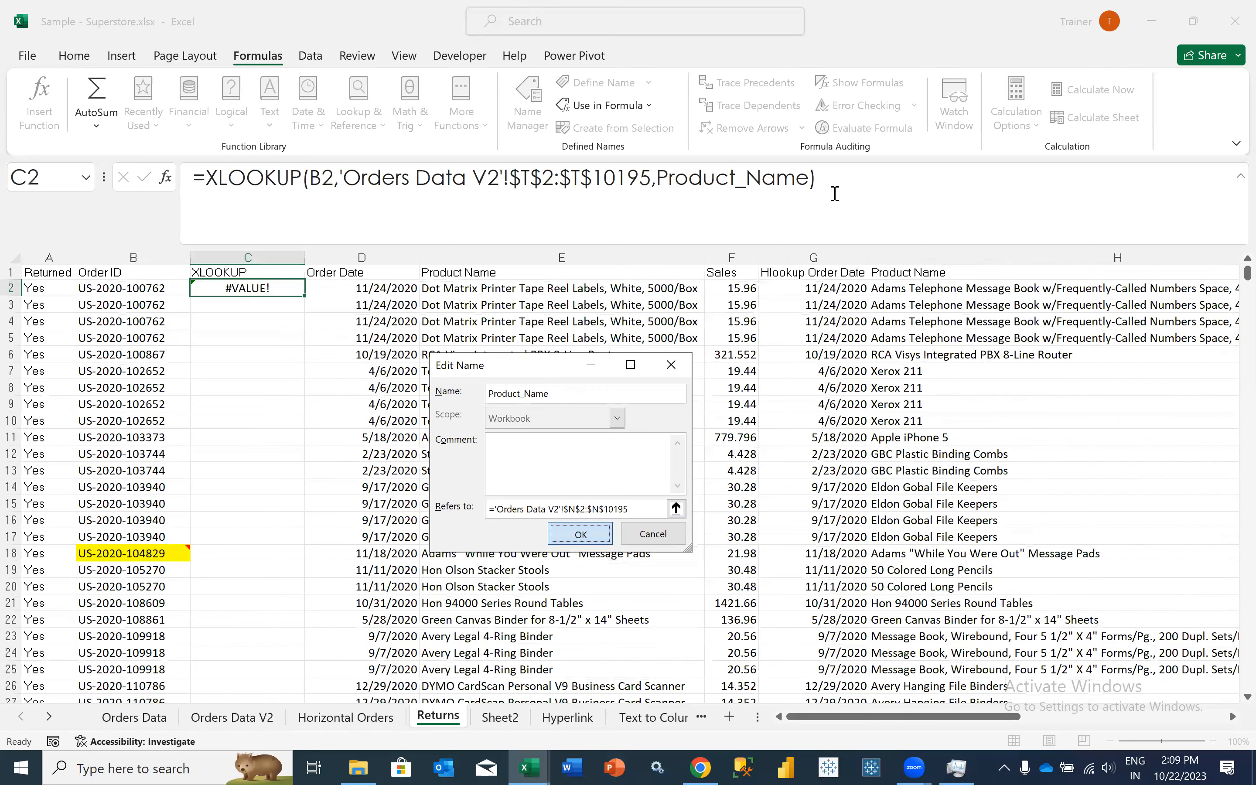
pyautogui.press('Return')
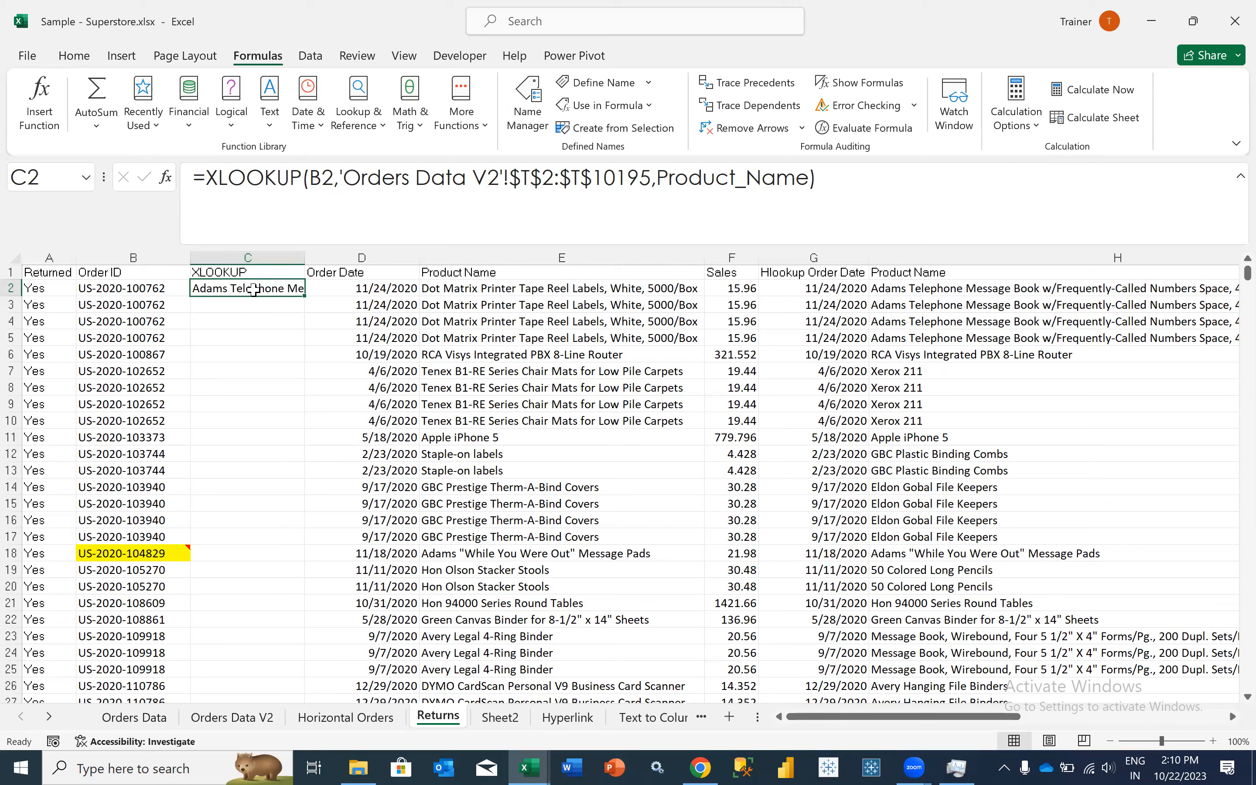
# - Toggle the formula bar's display off and back on, and widen column C on the Returns sheet
pyautogui.moveTo(194, 178); pyautogui.dragTo(836, 191)
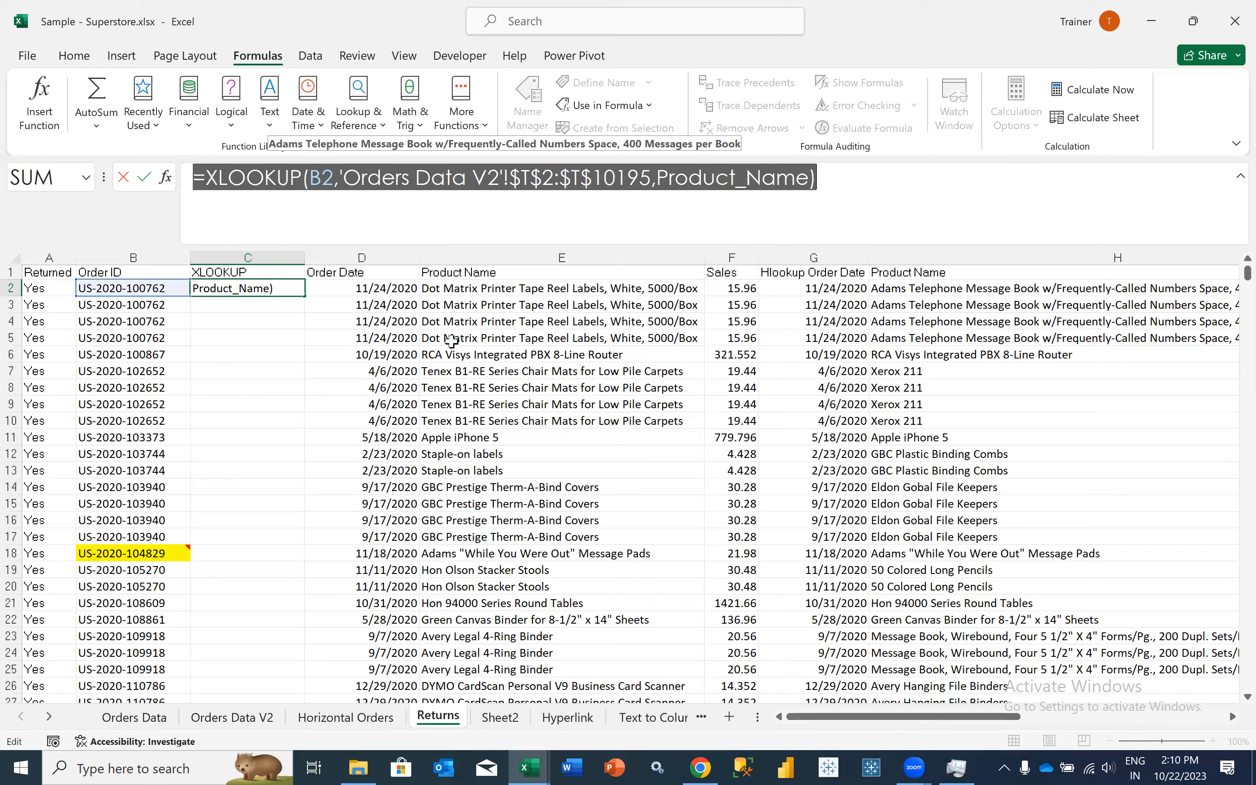
pyautogui.press('Escape')
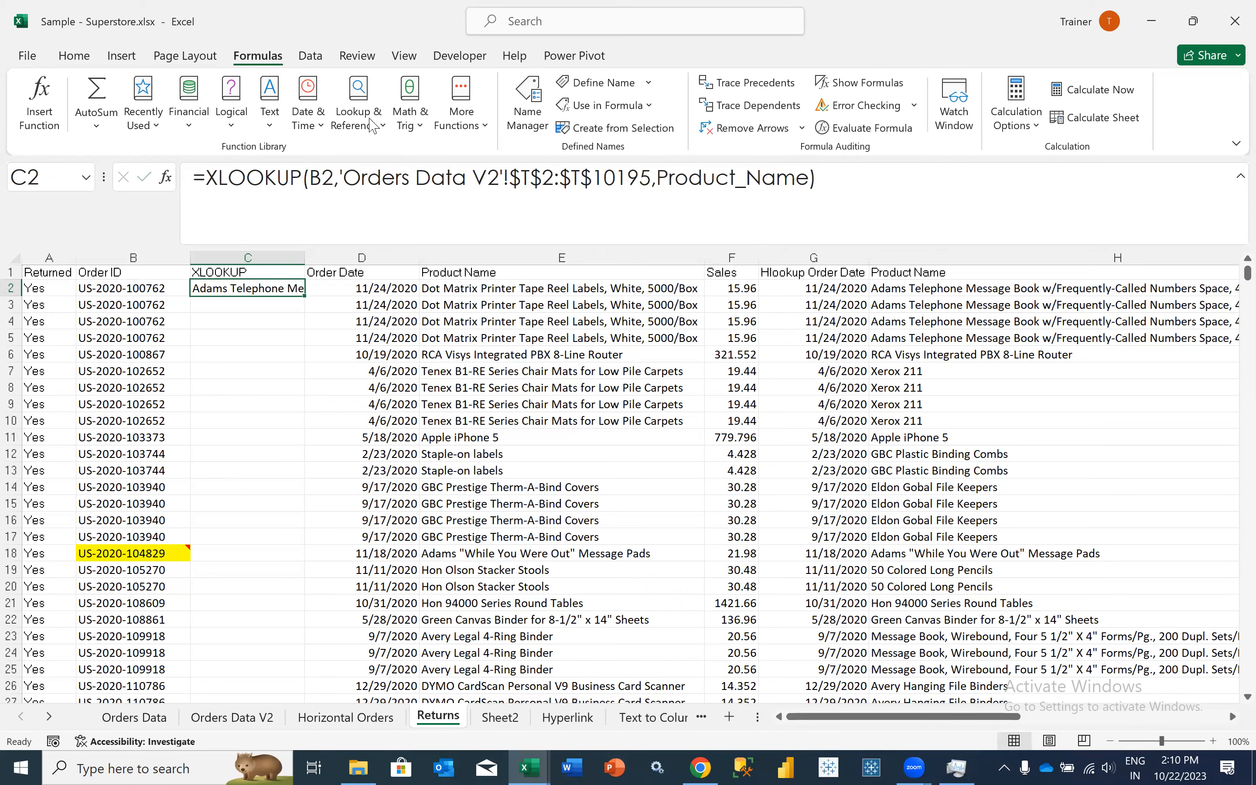
pyautogui.click(404, 55)
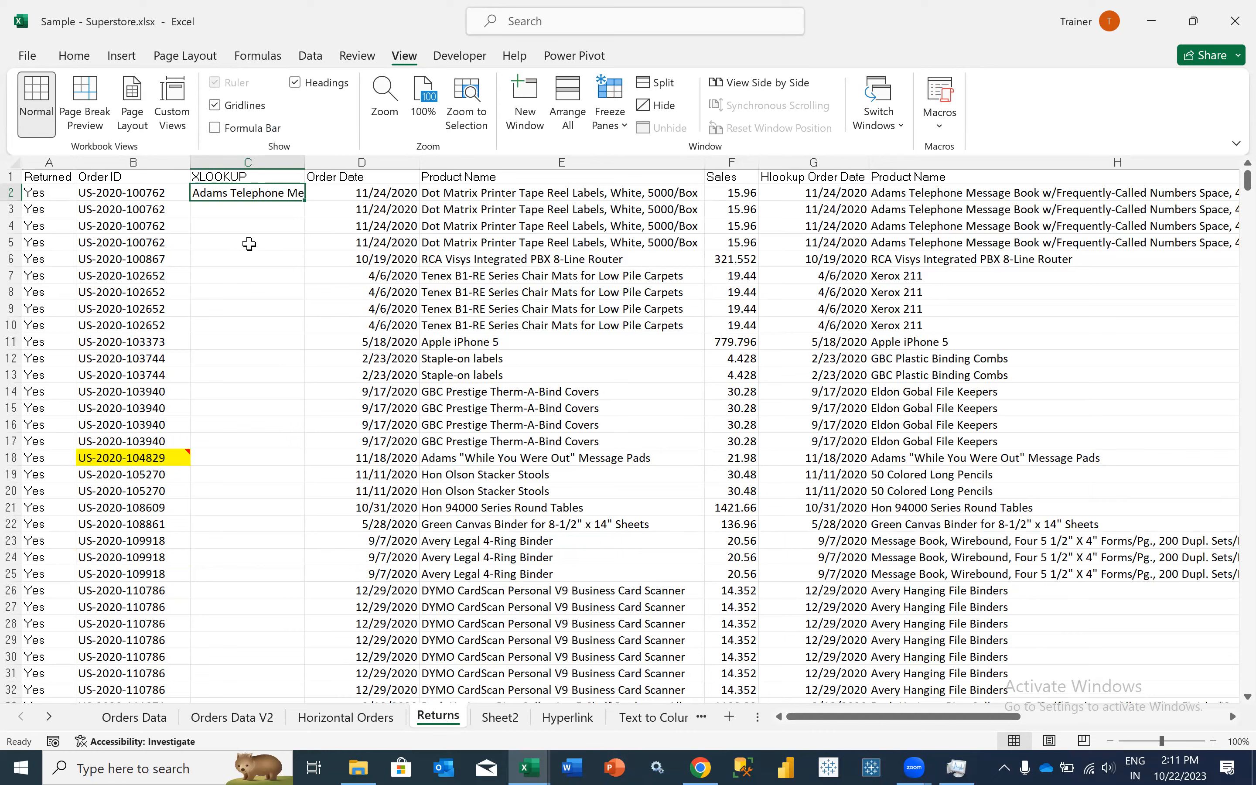
pyautogui.click(256, 130)
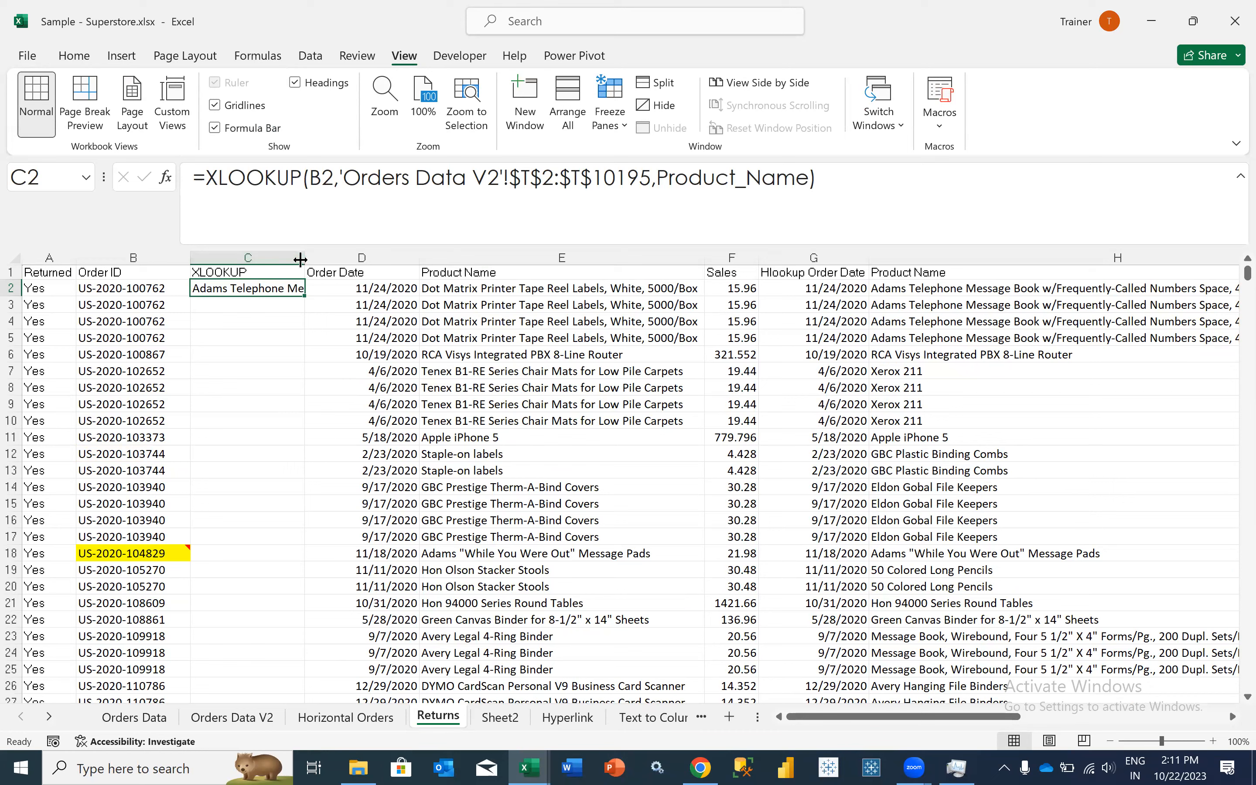
pyautogui.moveTo(305, 258); pyautogui.dragTo(370, 260)
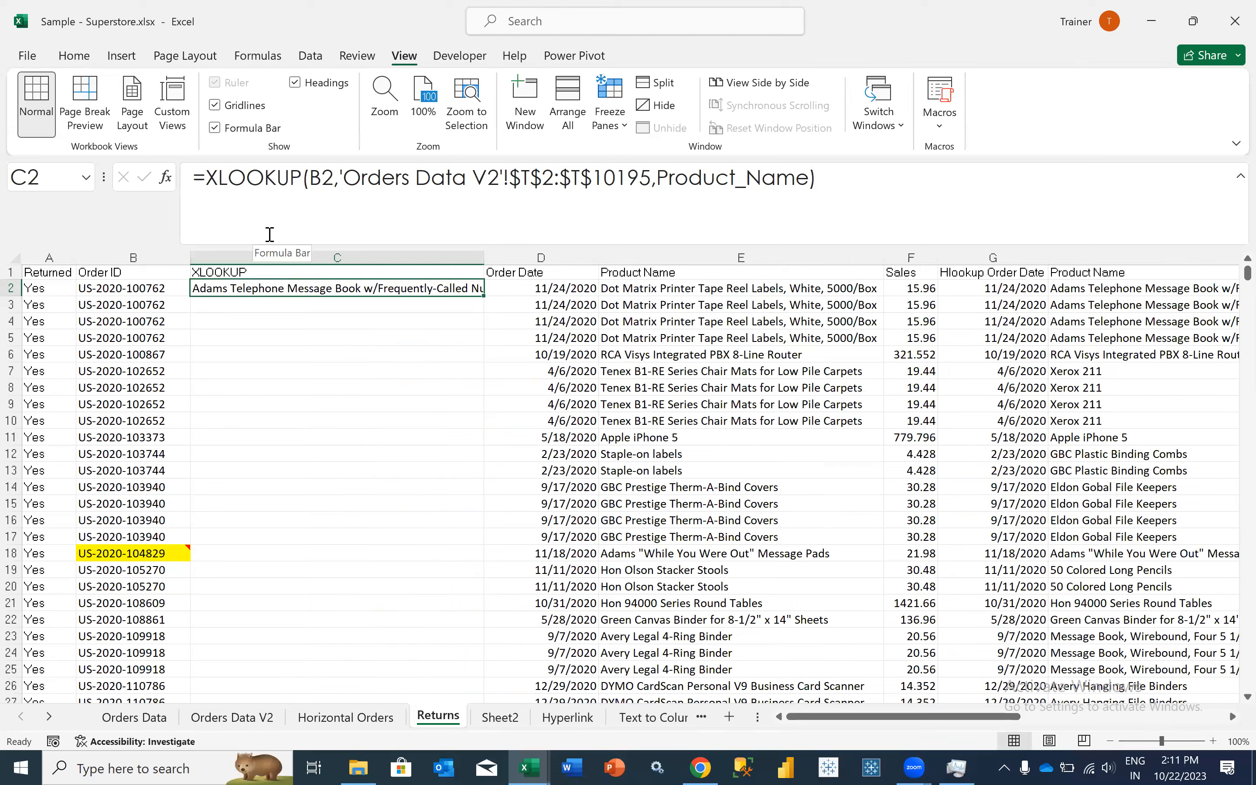
# - Paste C2's XLOOKUP result over itself as a value, undo the paste, and reselect C2
pyautogui.hotkey('ctrl', 'c')
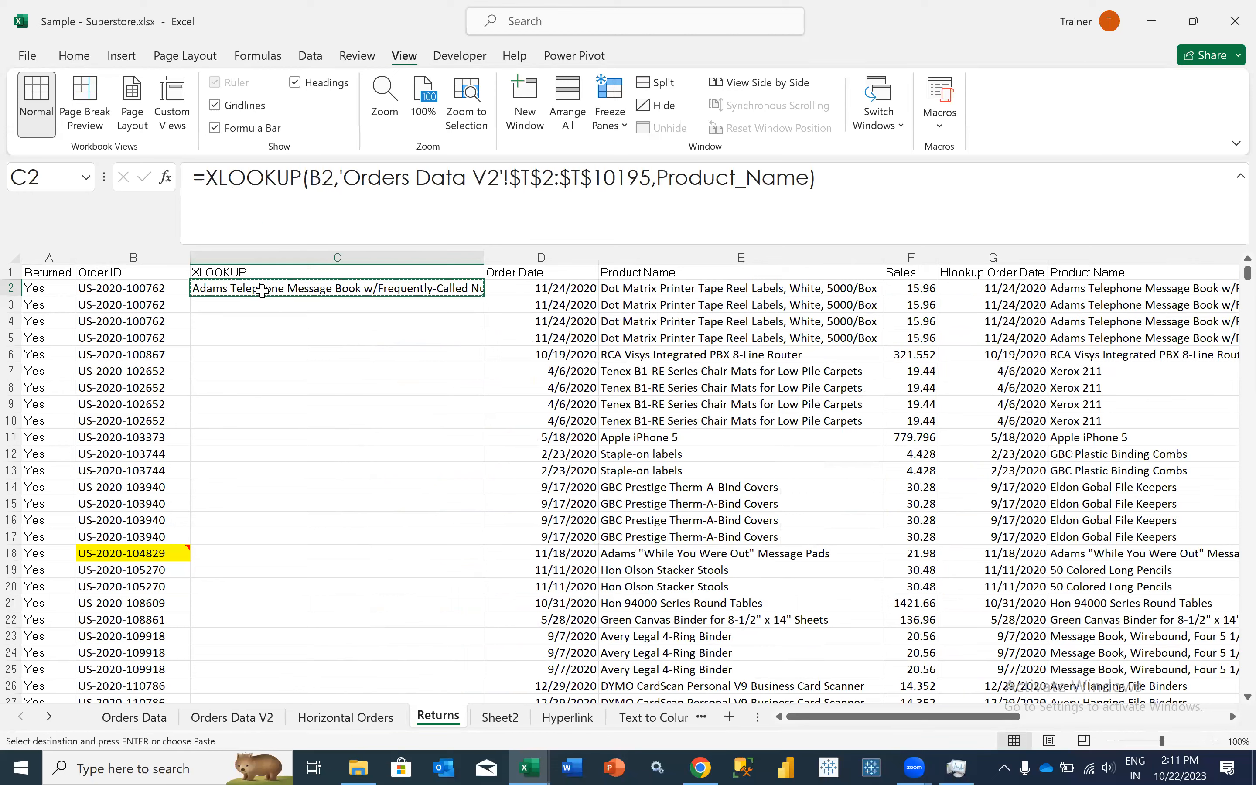
pyautogui.hotkey('shift', 'F10')
pyautogui.press('v')
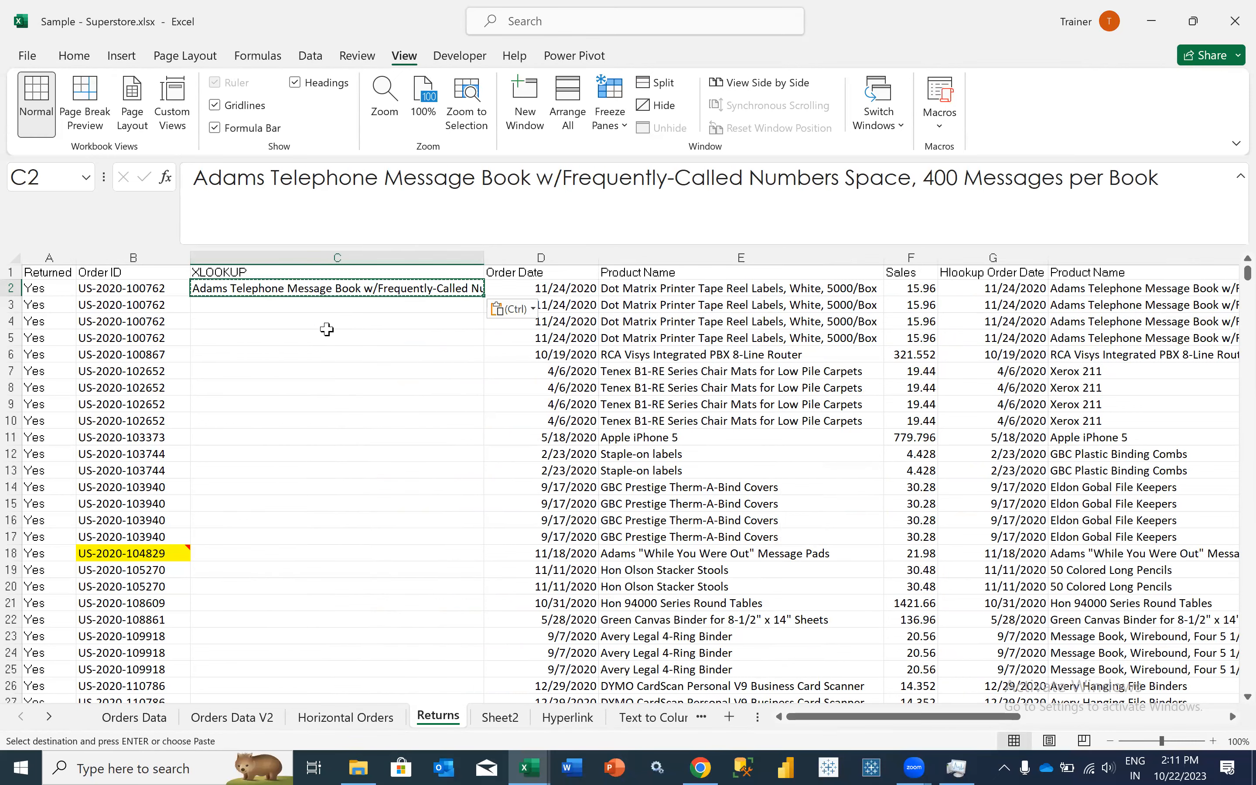
pyautogui.hotkey('ctrl', 'z')
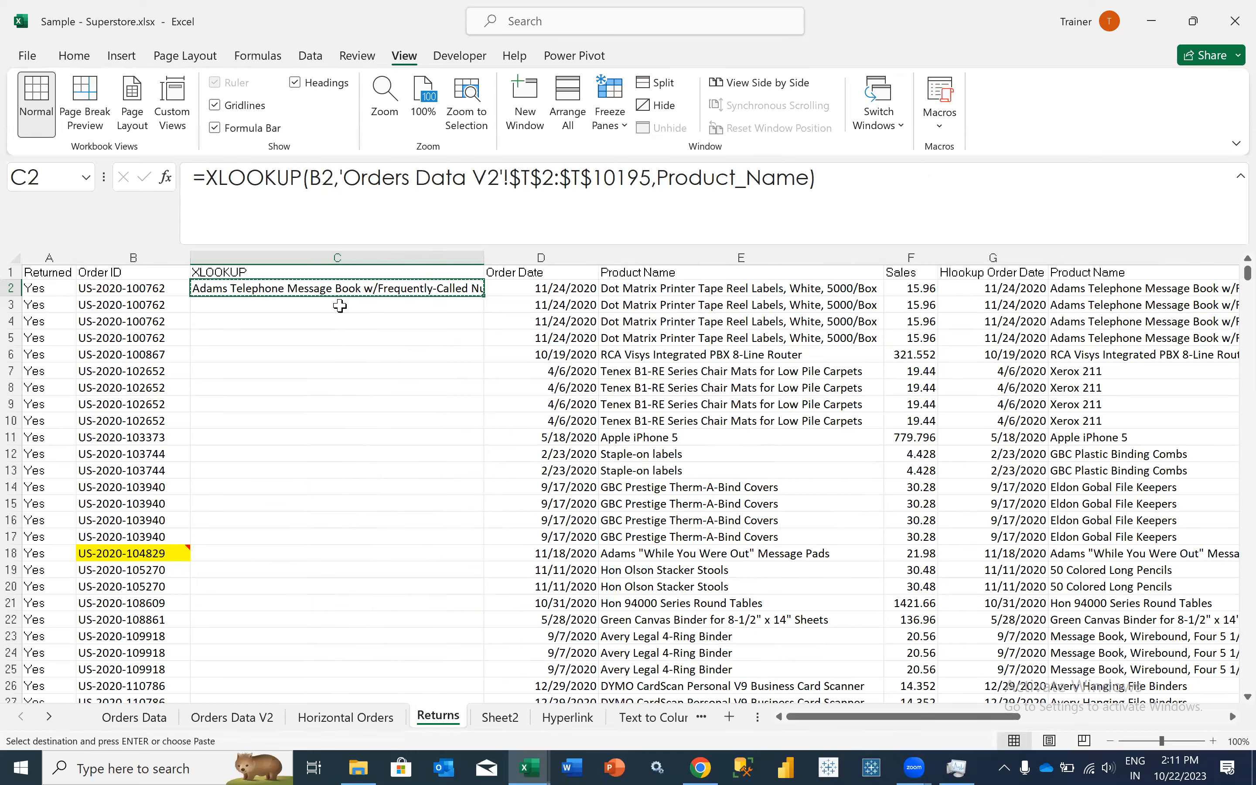
pyautogui.click(338, 318)
pyautogui.click(338, 302)
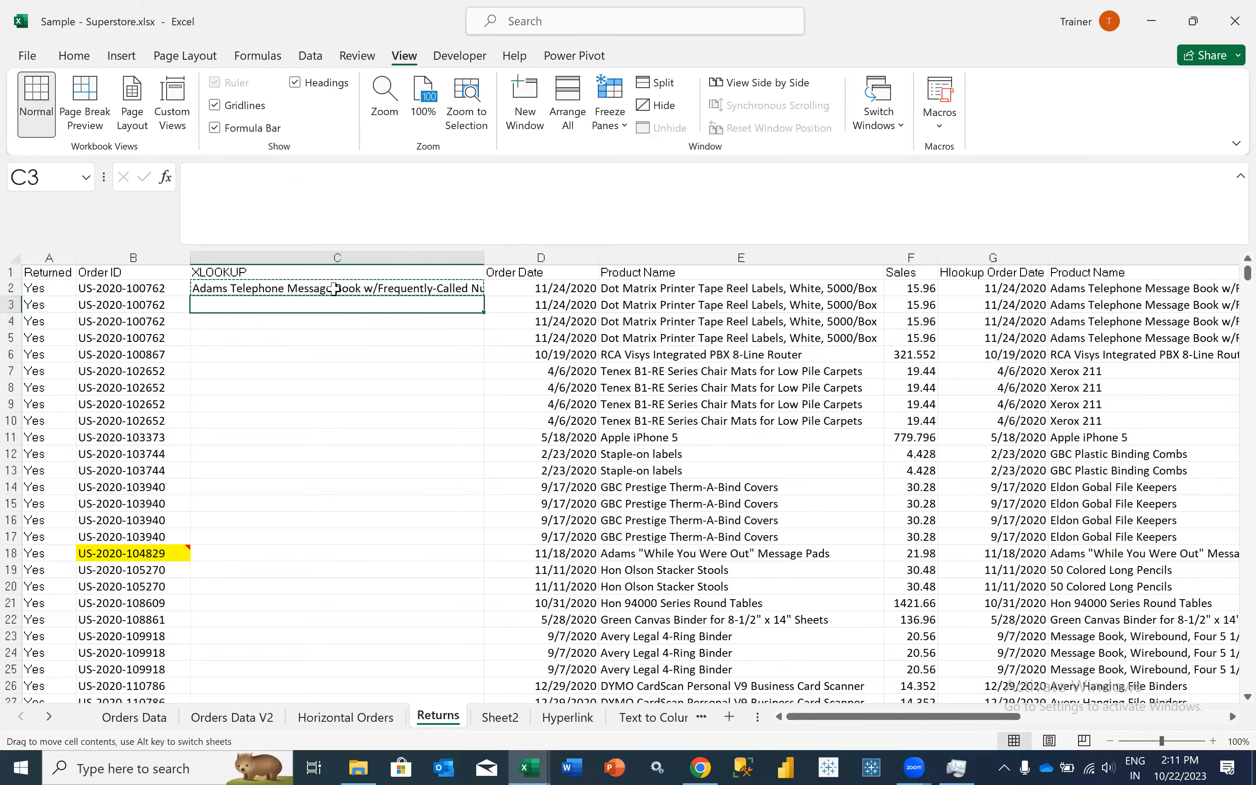
pyautogui.press('Escape')
pyautogui.press('Down')
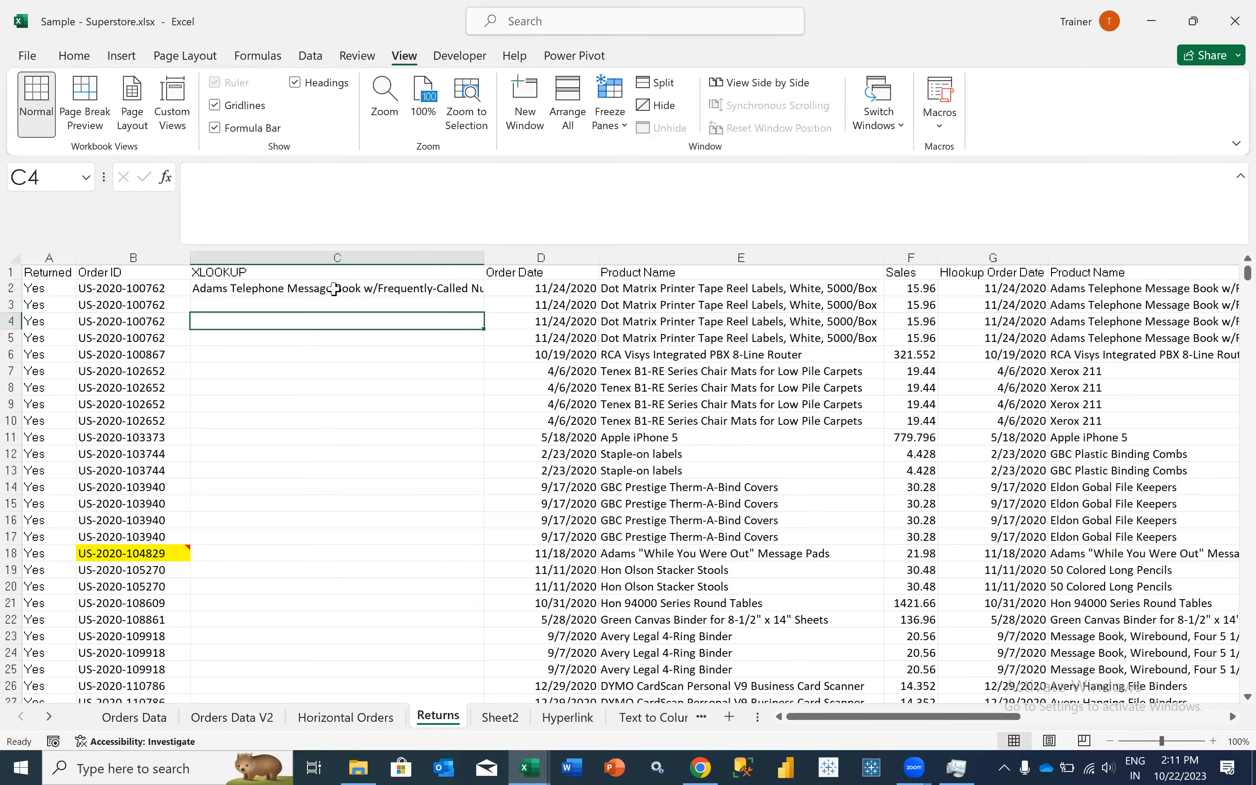
pyautogui.click(335, 289)
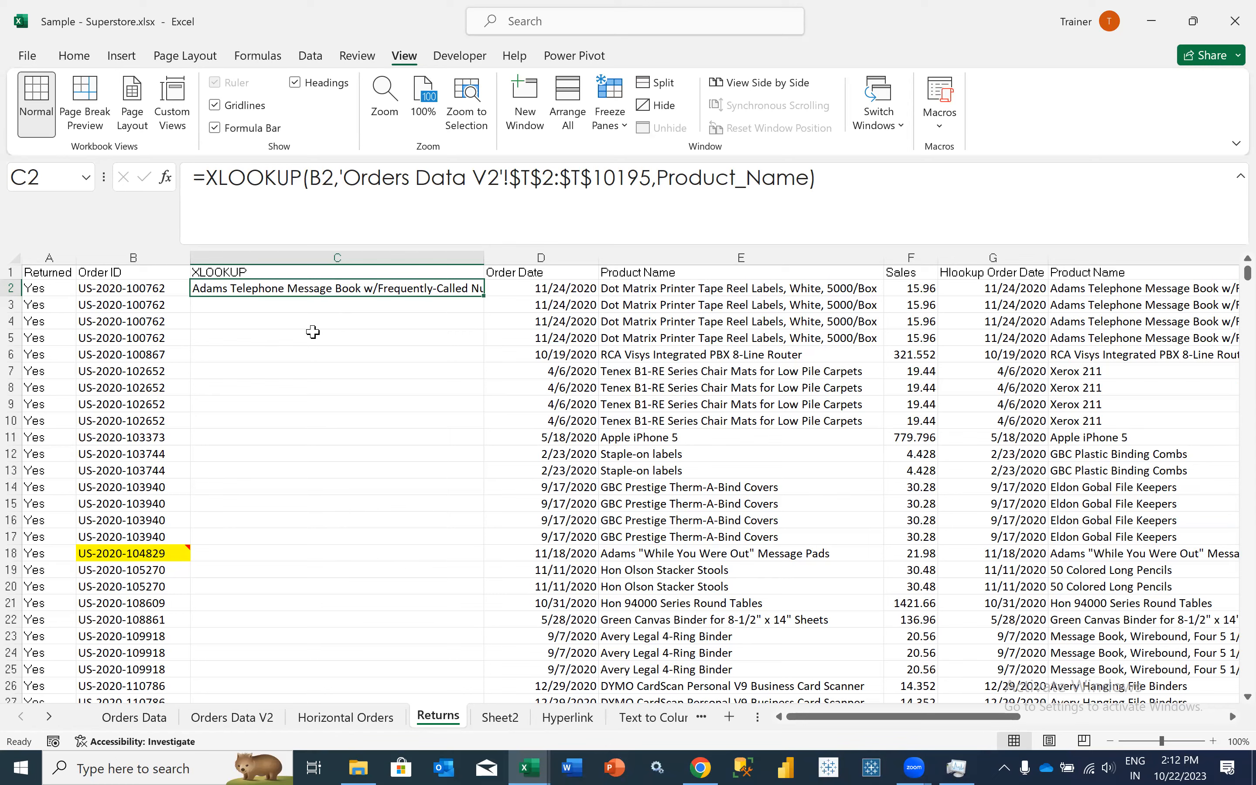
# - Start a new workbook-scoped defined name Order_ID for the lookup array of C2's XLOOKUP formula
pyautogui.moveTo(340, 178); pyautogui.dragTo(652, 177)
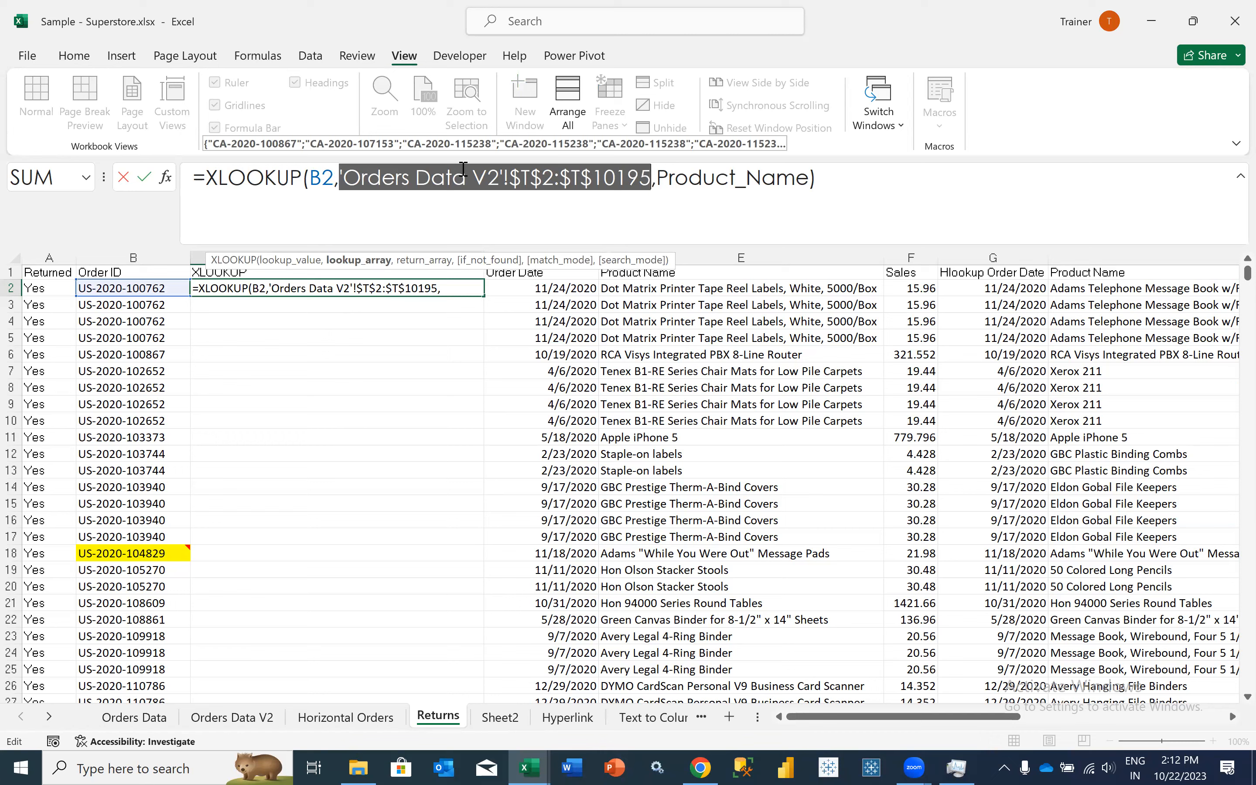
pyautogui.hotkey('ctrl', 'Return')
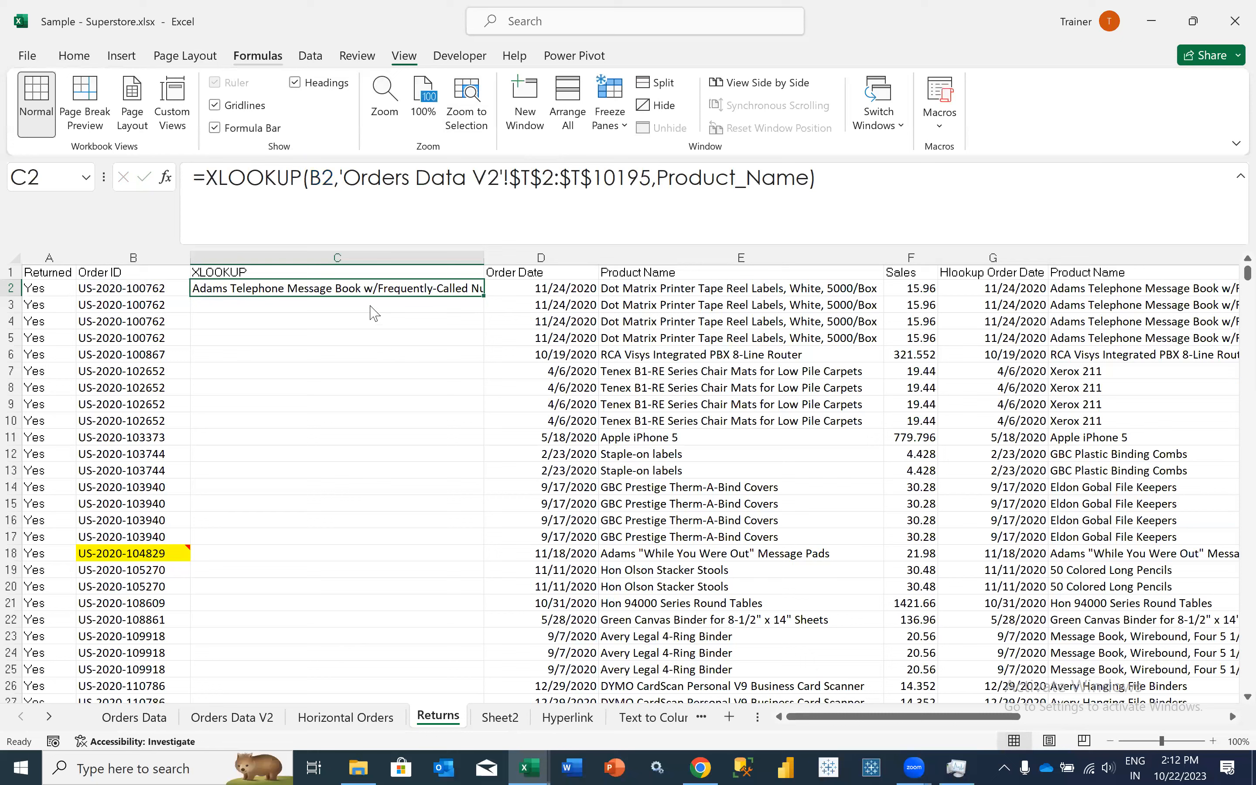
pyautogui.hotkey('ctrl', 'F3')
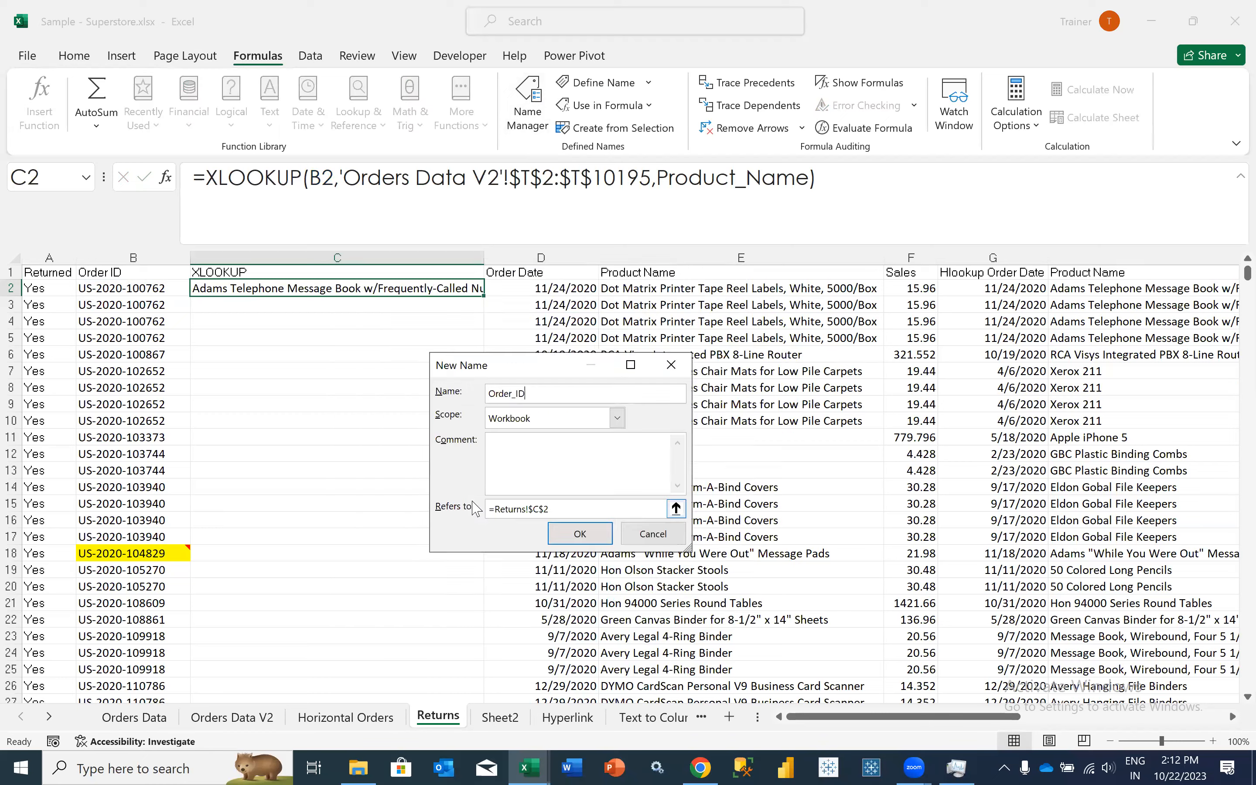
pyautogui.moveTo(476, 509); pyautogui.dragTo(434, 538)
# - Set the new name Order_ID to refer to ='Orders Data V2'!$T$2:$T$10195, save it and close the Name Manager
pyautogui.press('BackSpace')
pyautogui.click(260, 720)
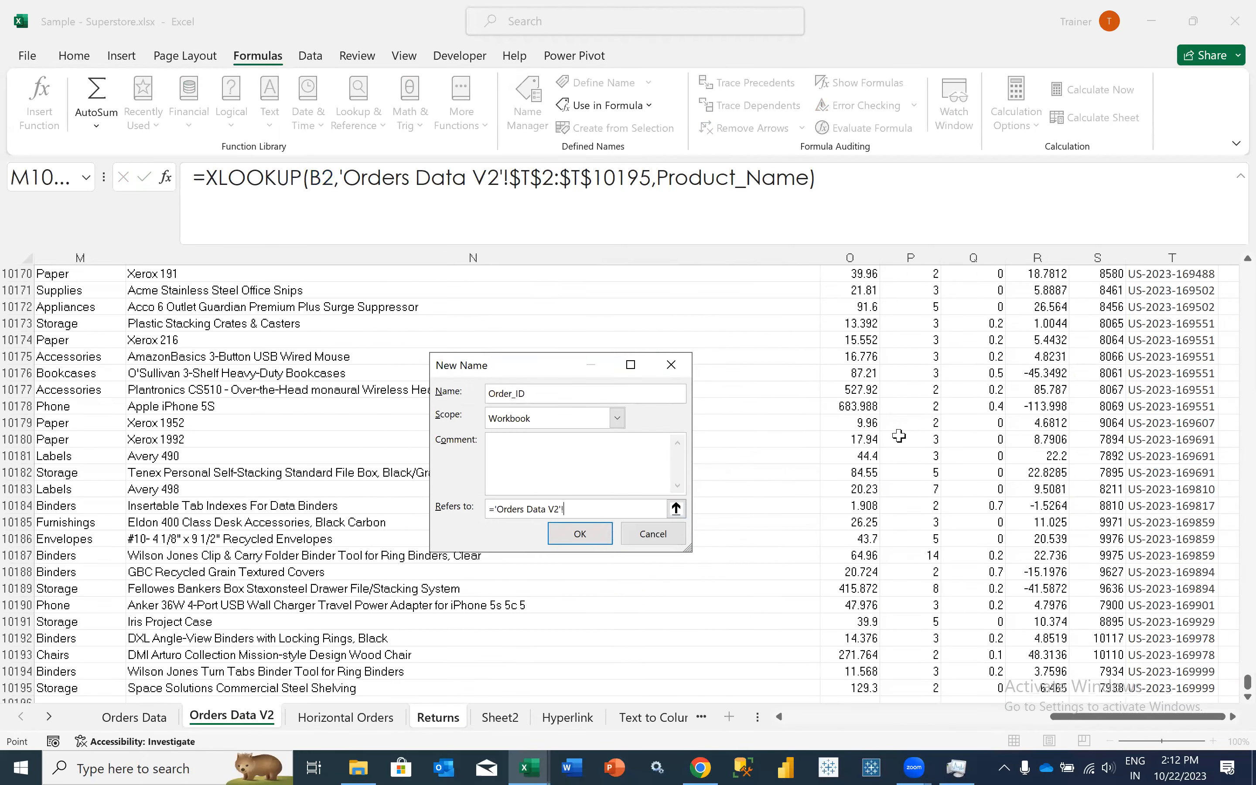
pyautogui.click(1057, 431)
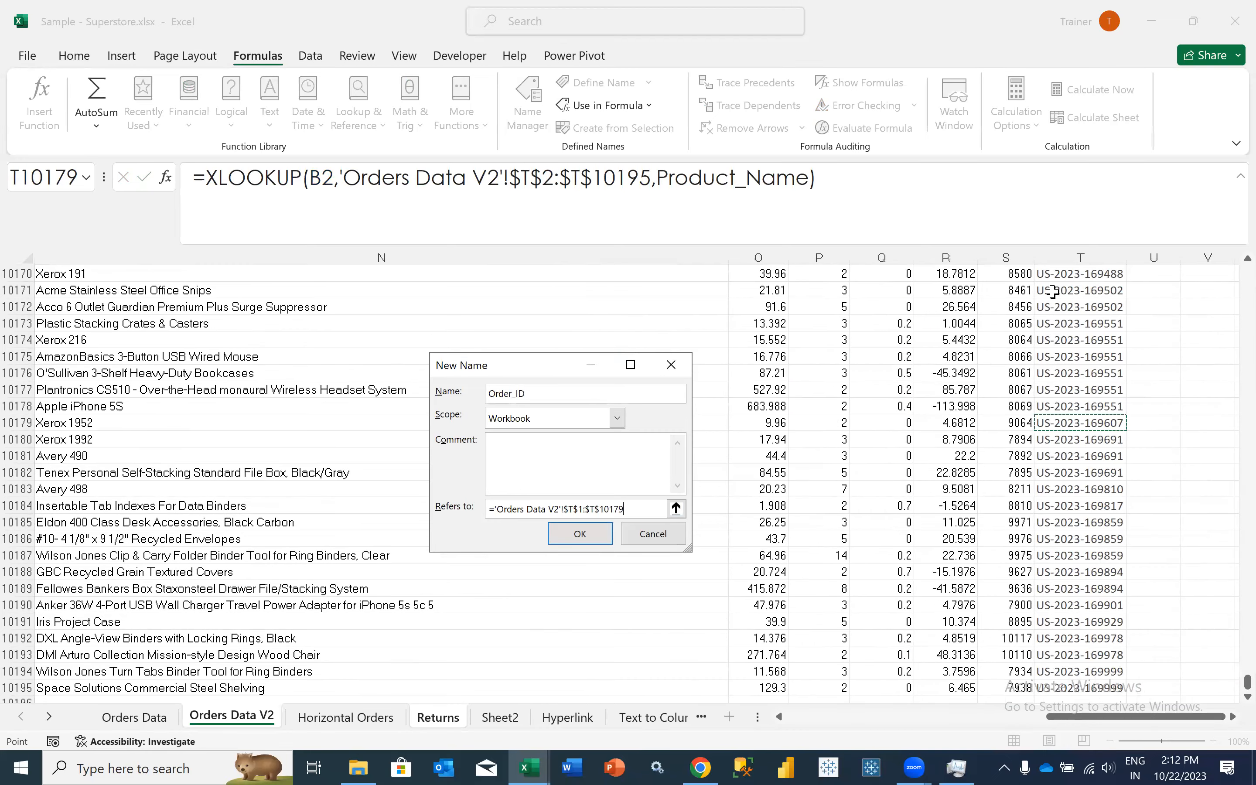
pyautogui.hotkey('ctrl', 'shift', 'Up')
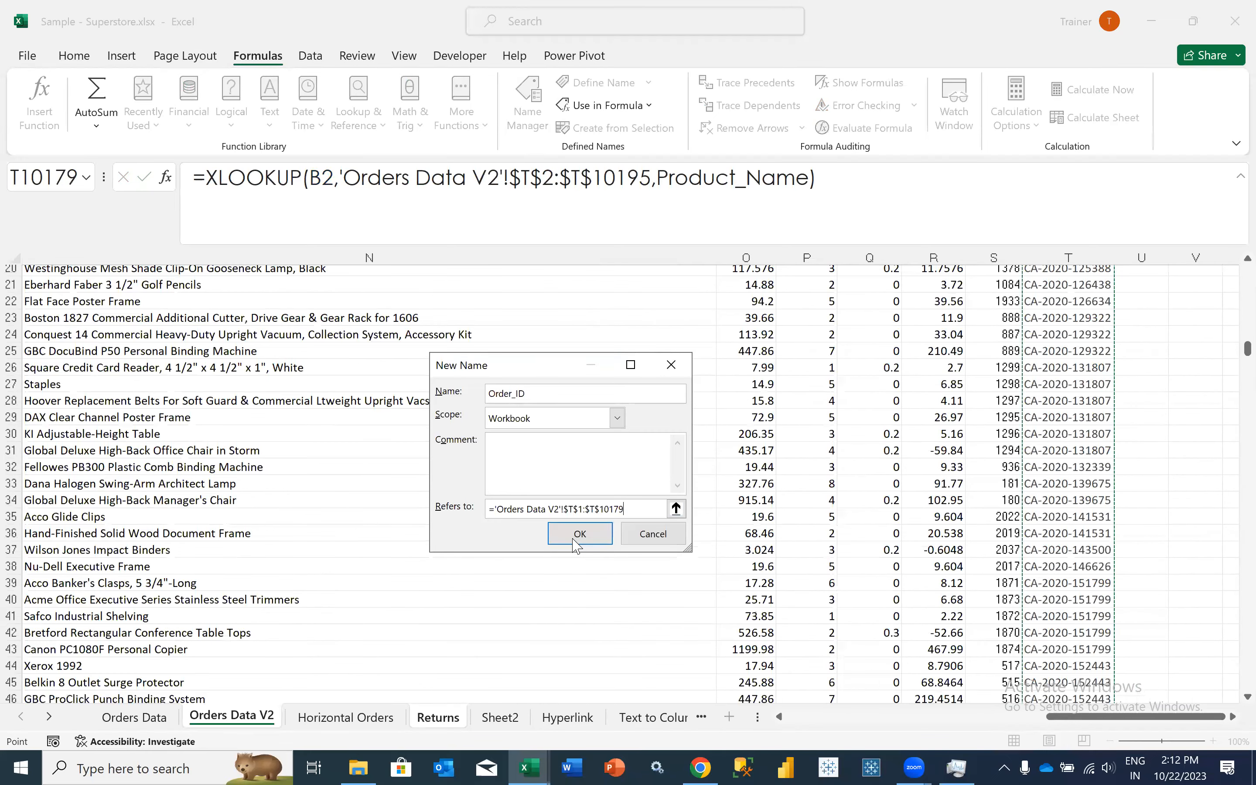
pyautogui.scroll(7, 699, 591)
pyautogui.click(1059, 296)
pyautogui.hotkey('ctrl', 'shift', 'Down')
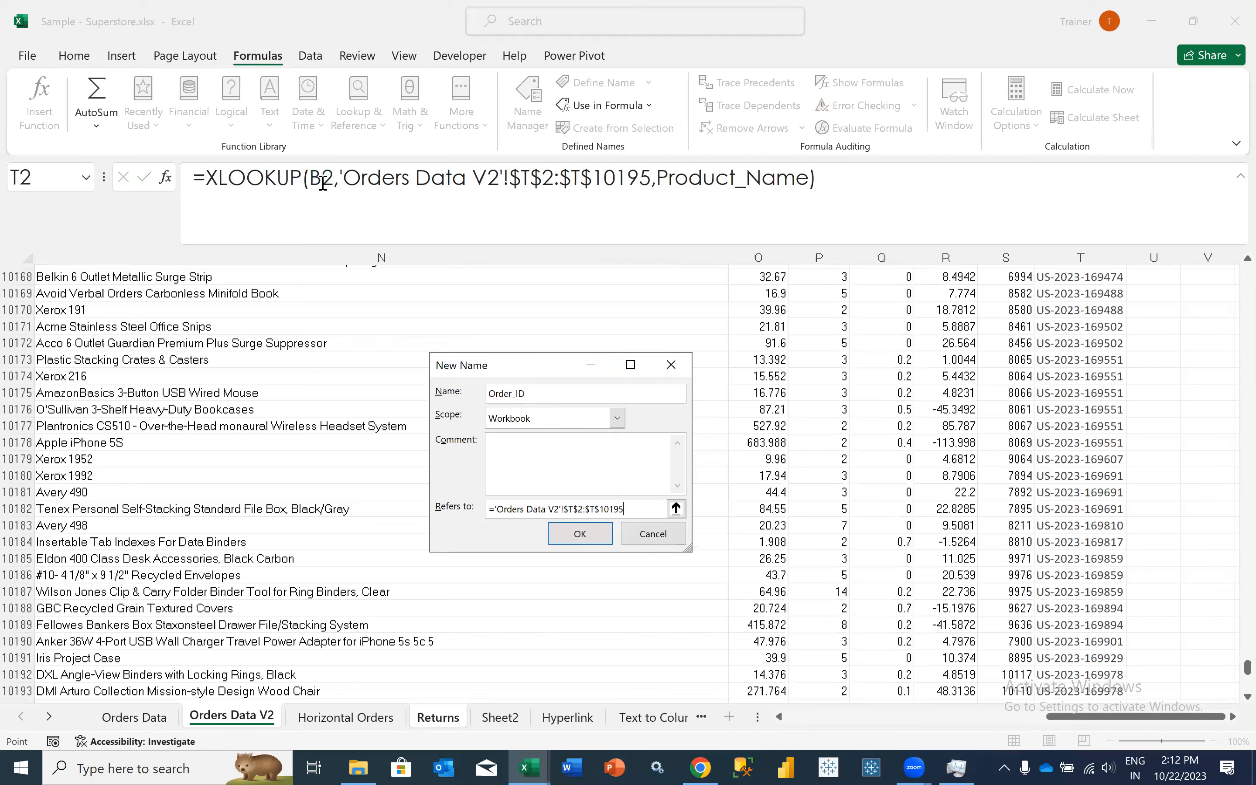
pyautogui.press('Return')
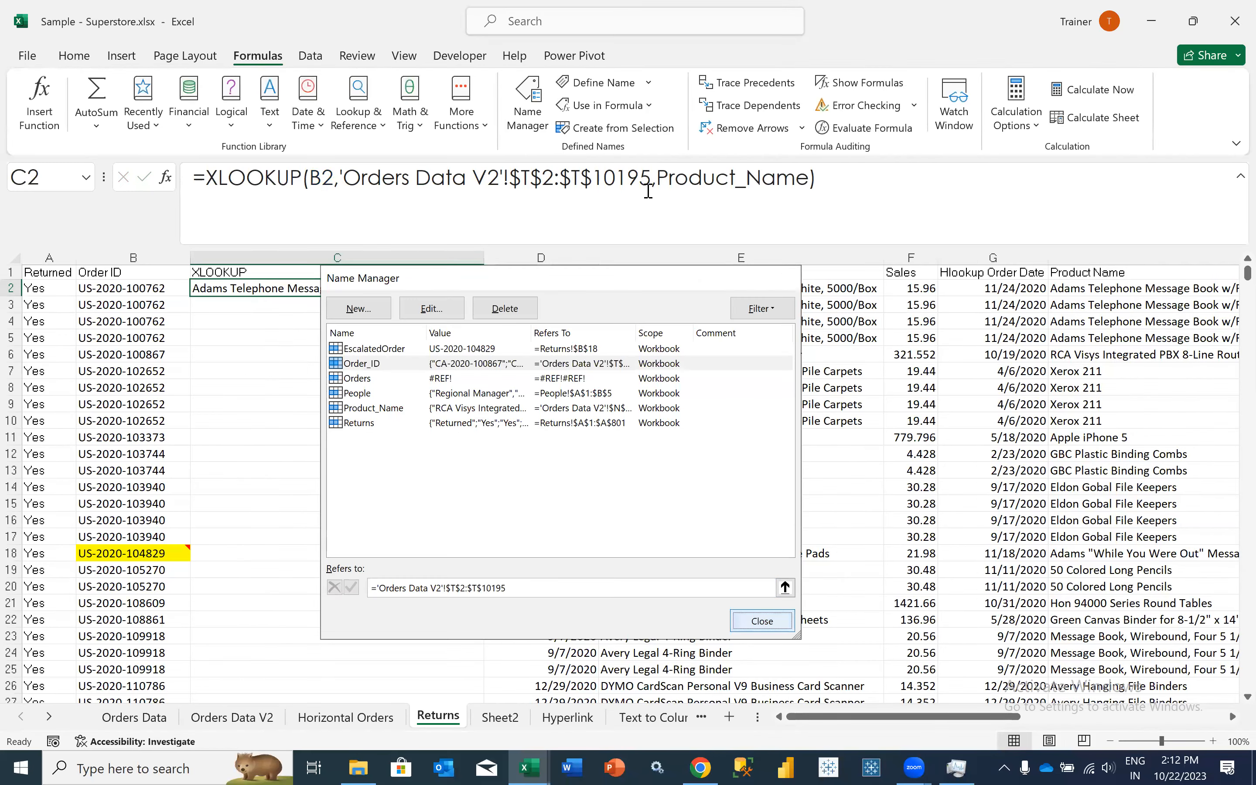
pyautogui.press('Escape')
# - Replace the lookup array range in C2's XLOOKUP formula with the name Order_ID and reselect C2
pyautogui.moveTo(340, 177); pyautogui.dragTo(650, 188)
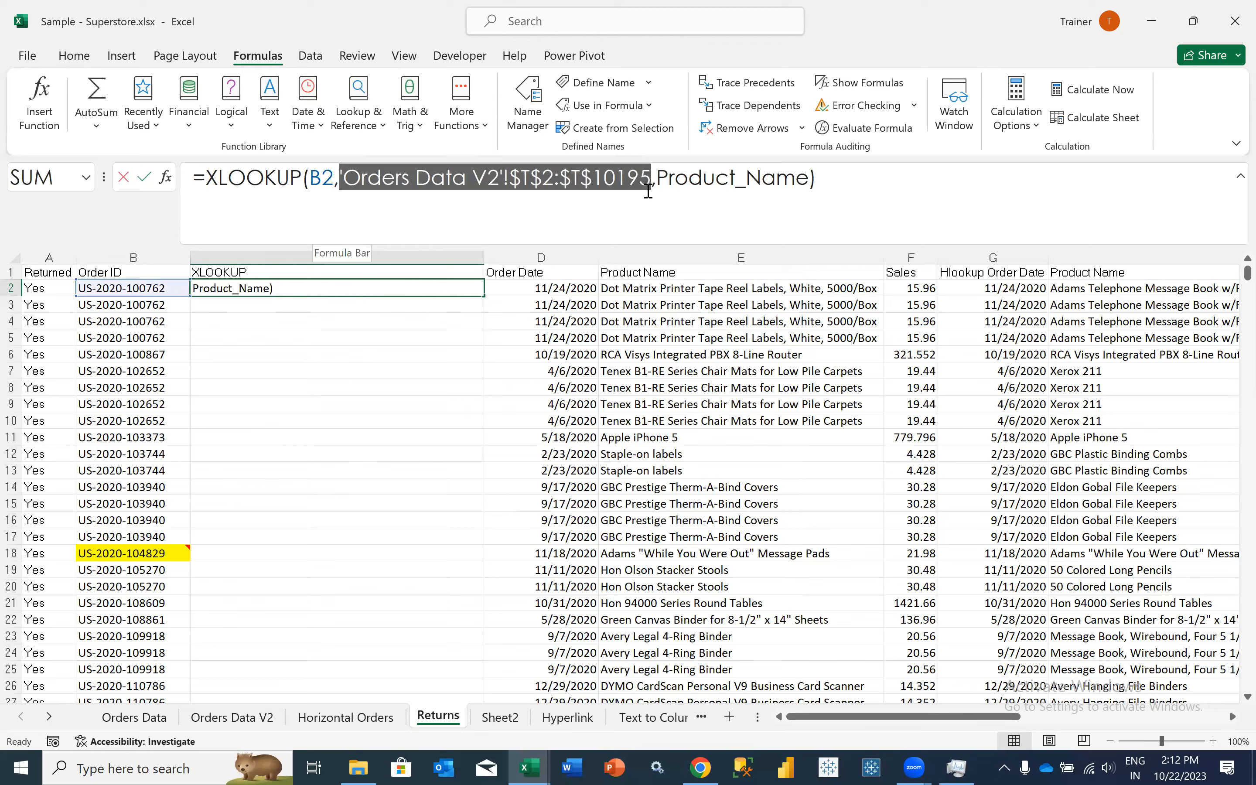
pyautogui.write('or')
pyautogui.press('Tab')
pyautogui.press('Return')
pyautogui.press('Up')
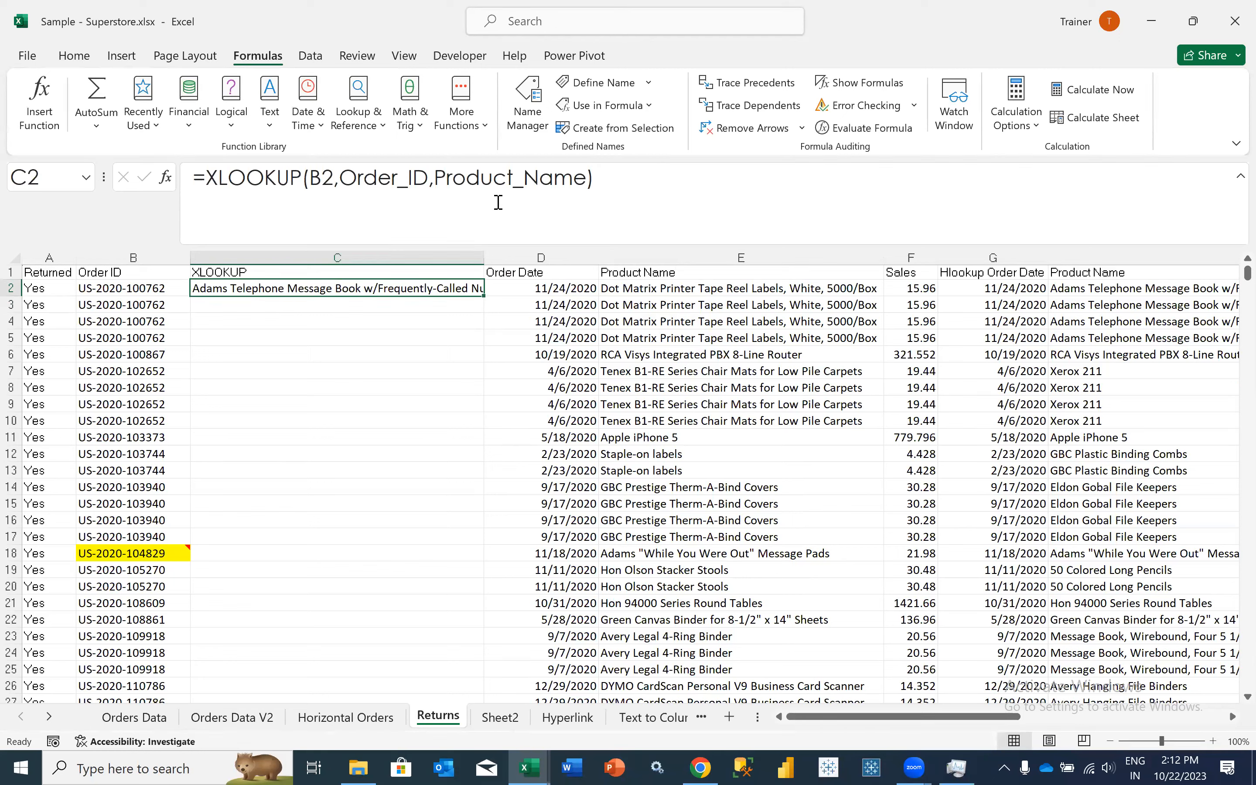
# - Clear the formula in C2 and start a new XLOOKUP formula with B2 as the lookup value
pyautogui.moveTo(597, 179); pyautogui.dragTo(158, 179)
pyautogui.press('BackSpace')
pyautogui.write('=')
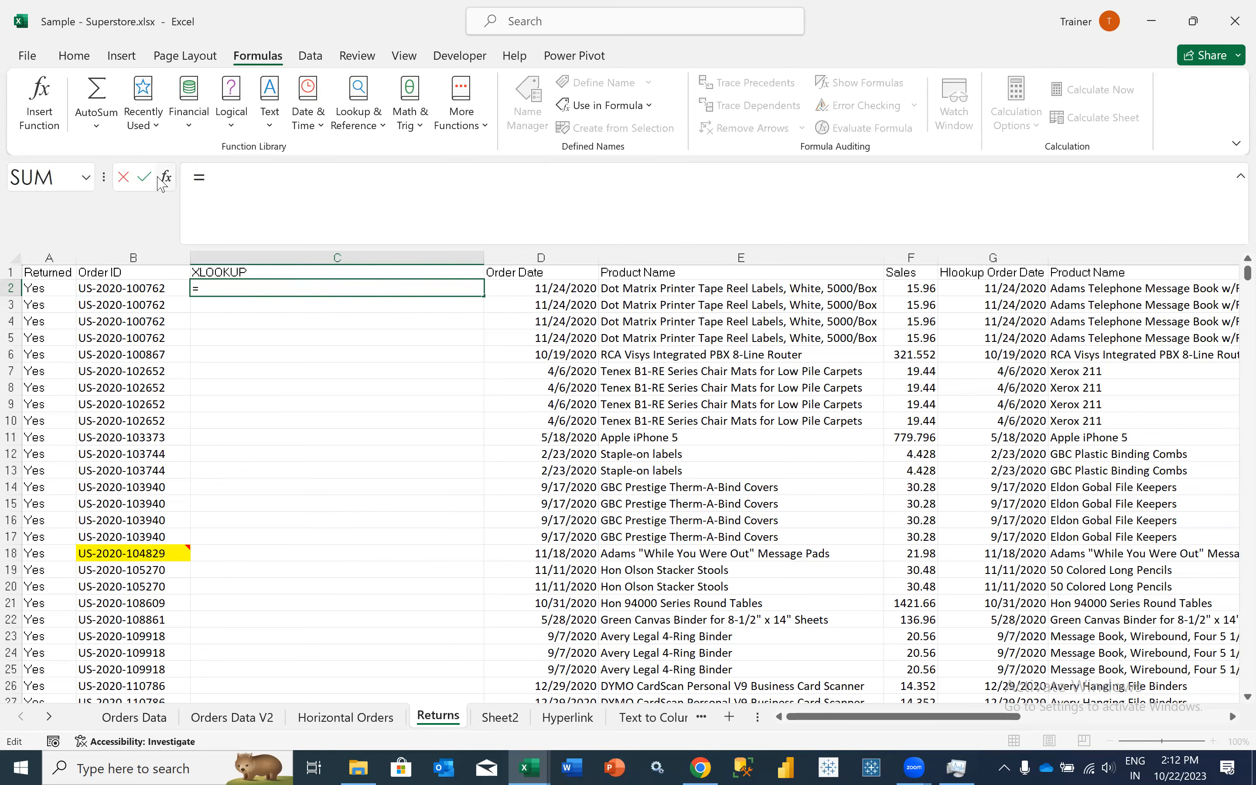
pyautogui.write('XL')
pyautogui.press('Tab')
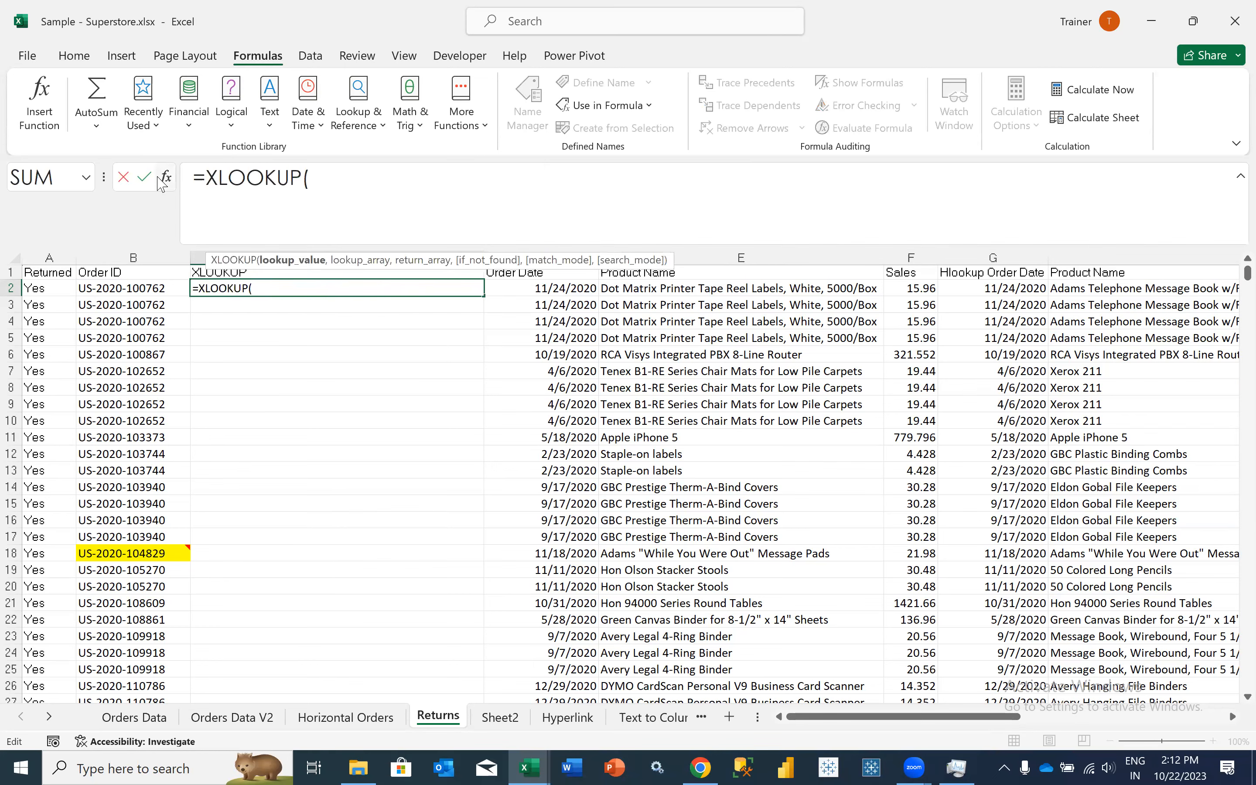
pyautogui.click(97, 290)
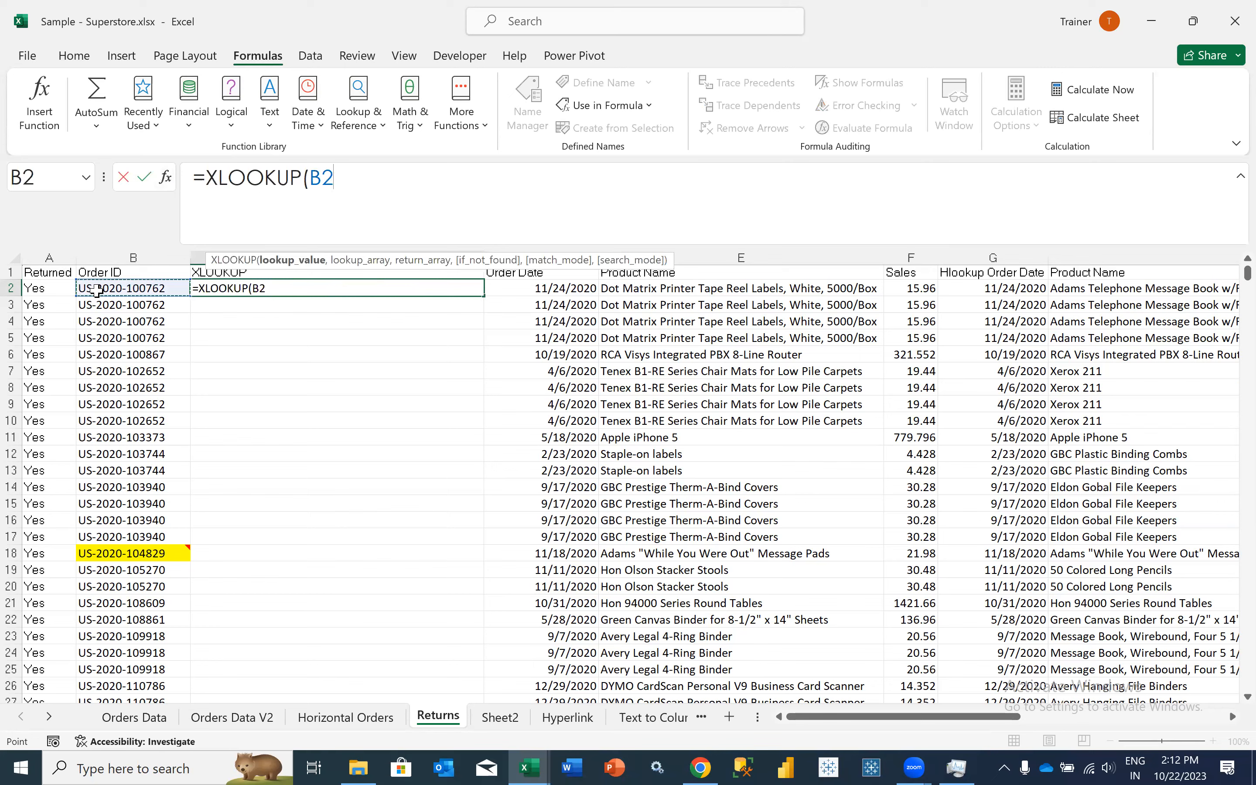
pyautogui.write(',')
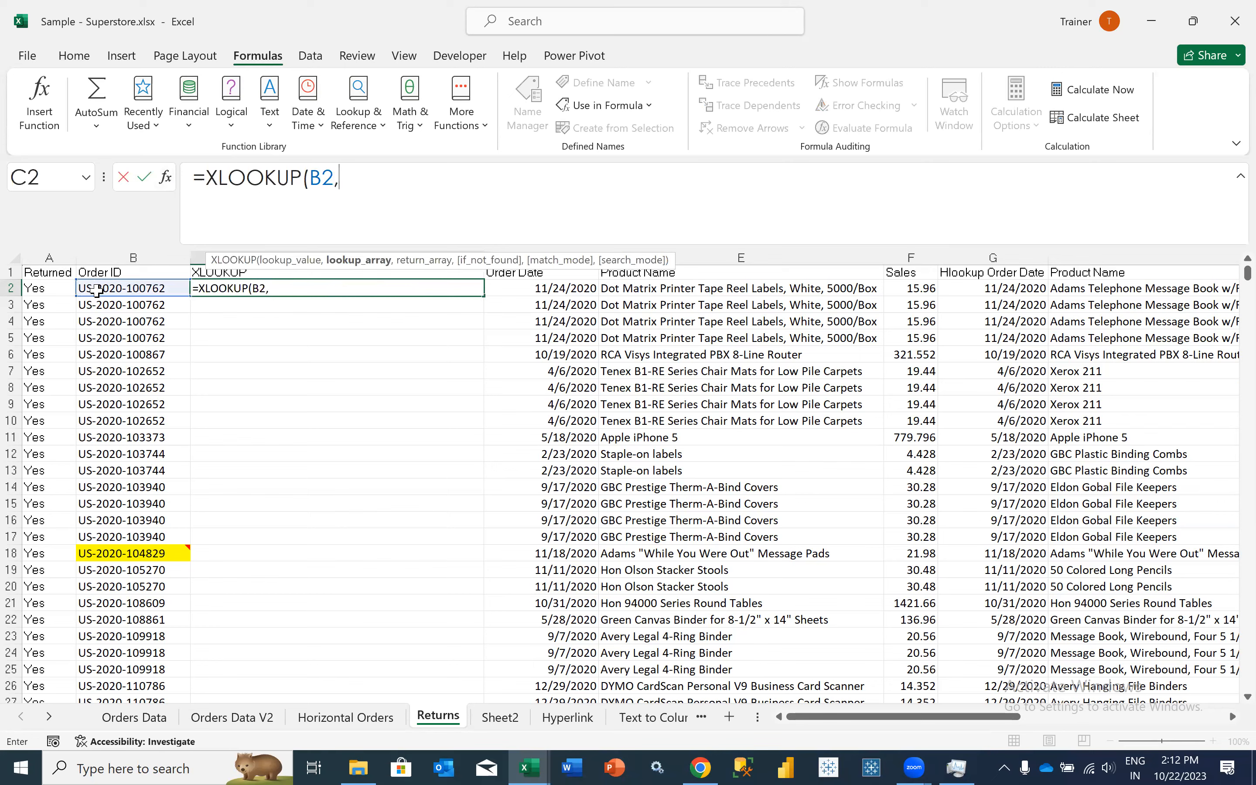
pyautogui.write('orde')
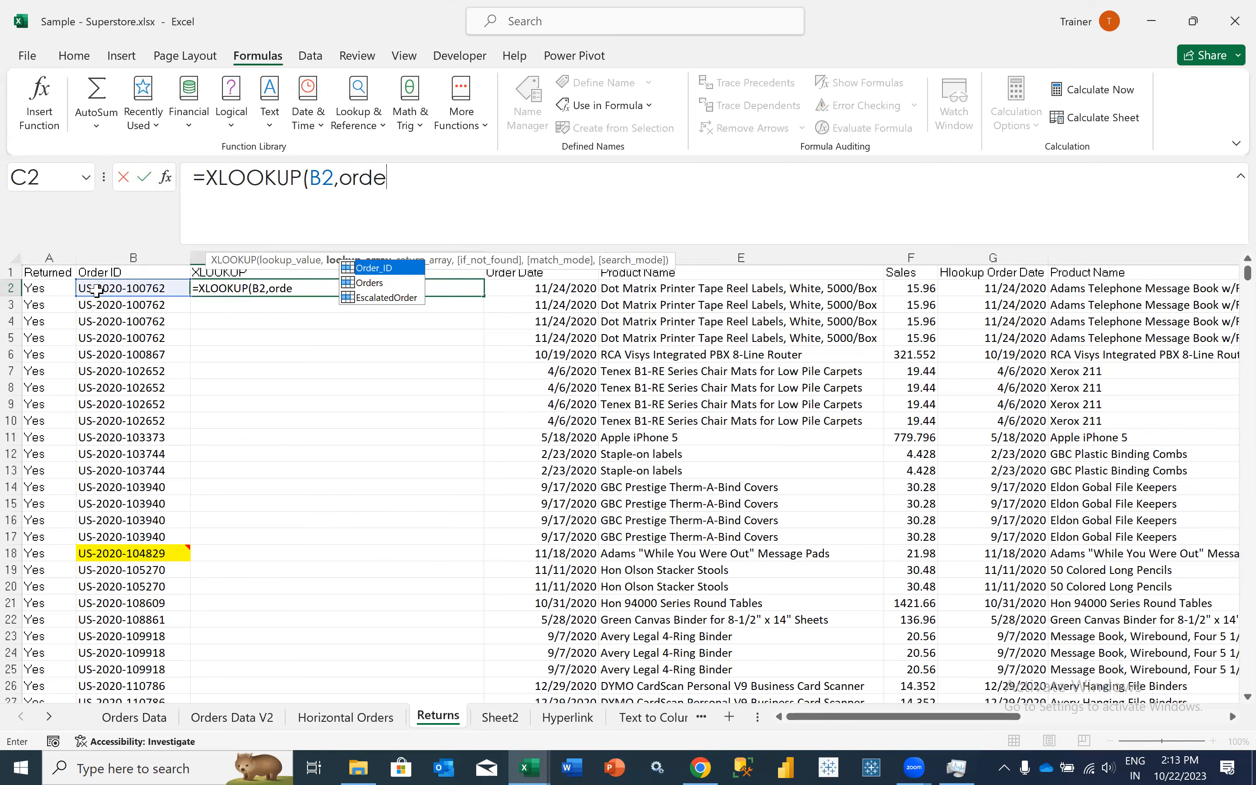
# - Complete C2's XLOOKUP with Order_ID as lookup array and Product_Name as return array, and enter the formula
pyautogui.press('Tab')
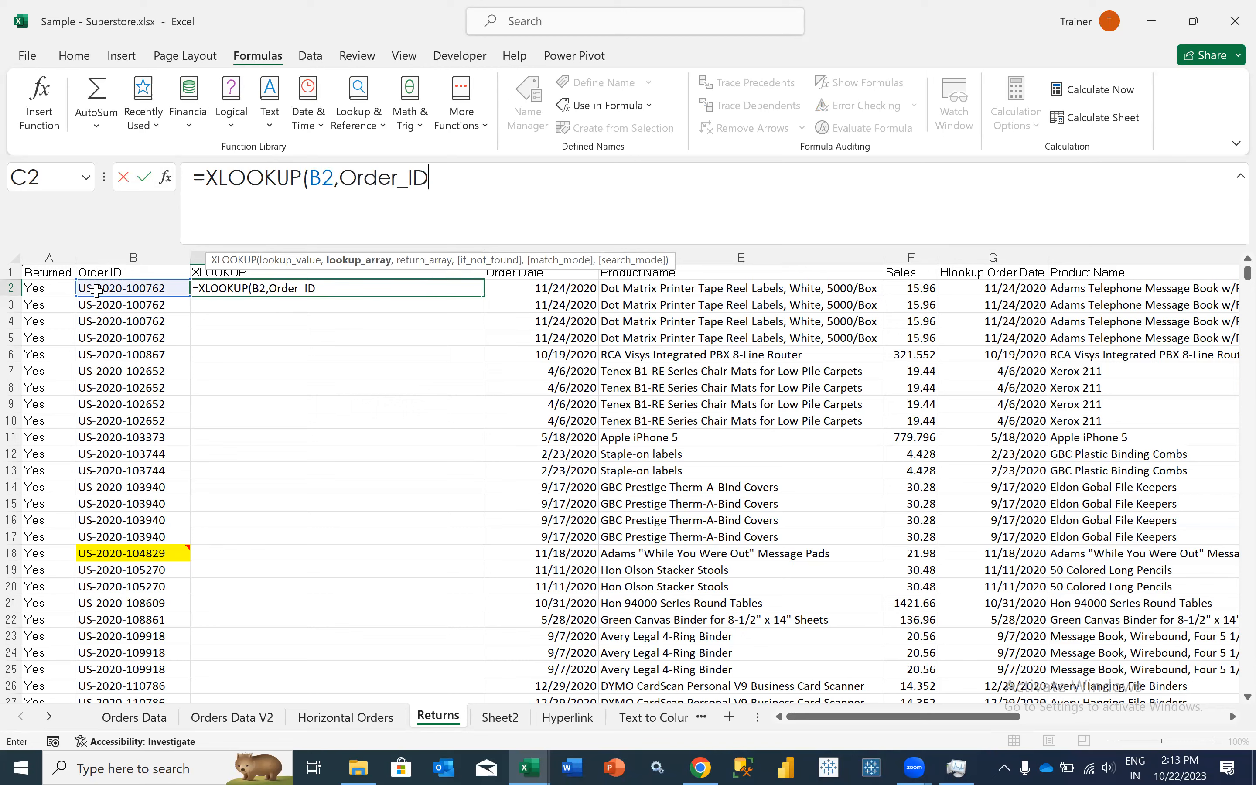
pyautogui.write(', ')
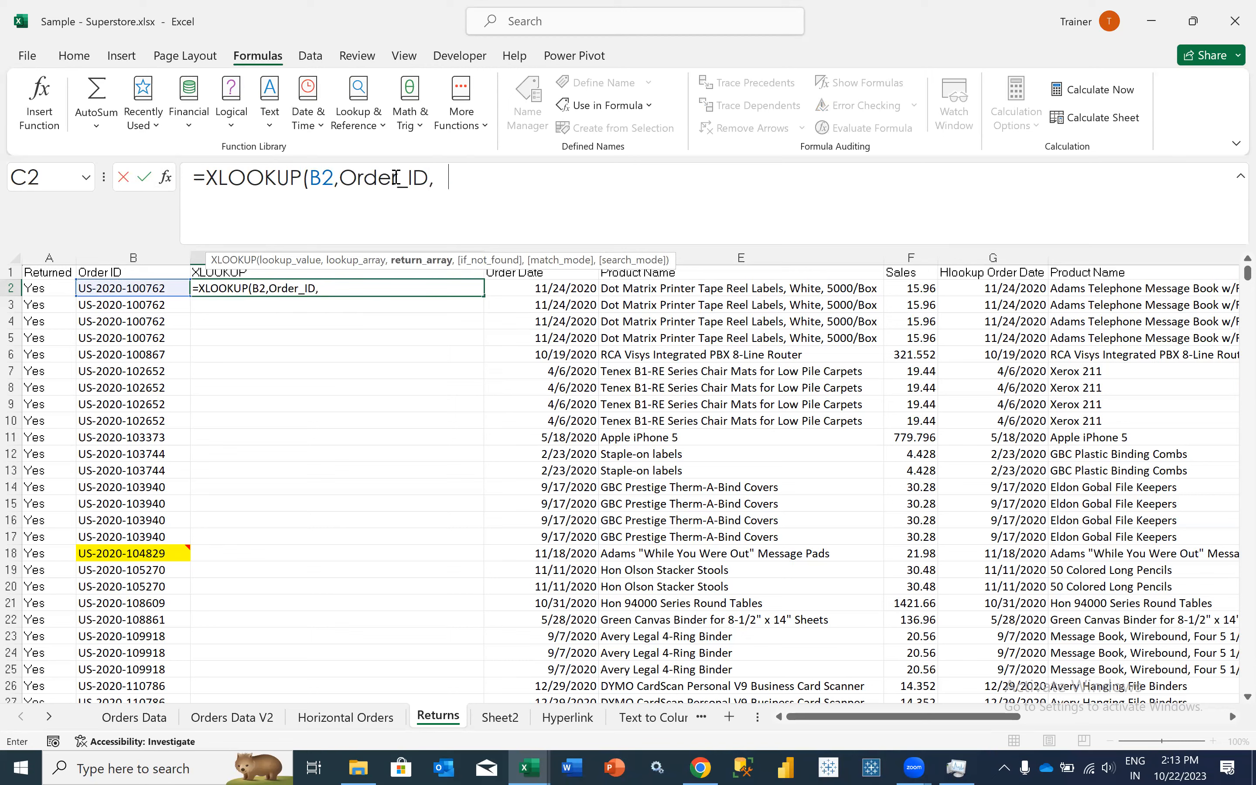
pyautogui.write('prod')
pyautogui.press('Tab')
pyautogui.write(')')
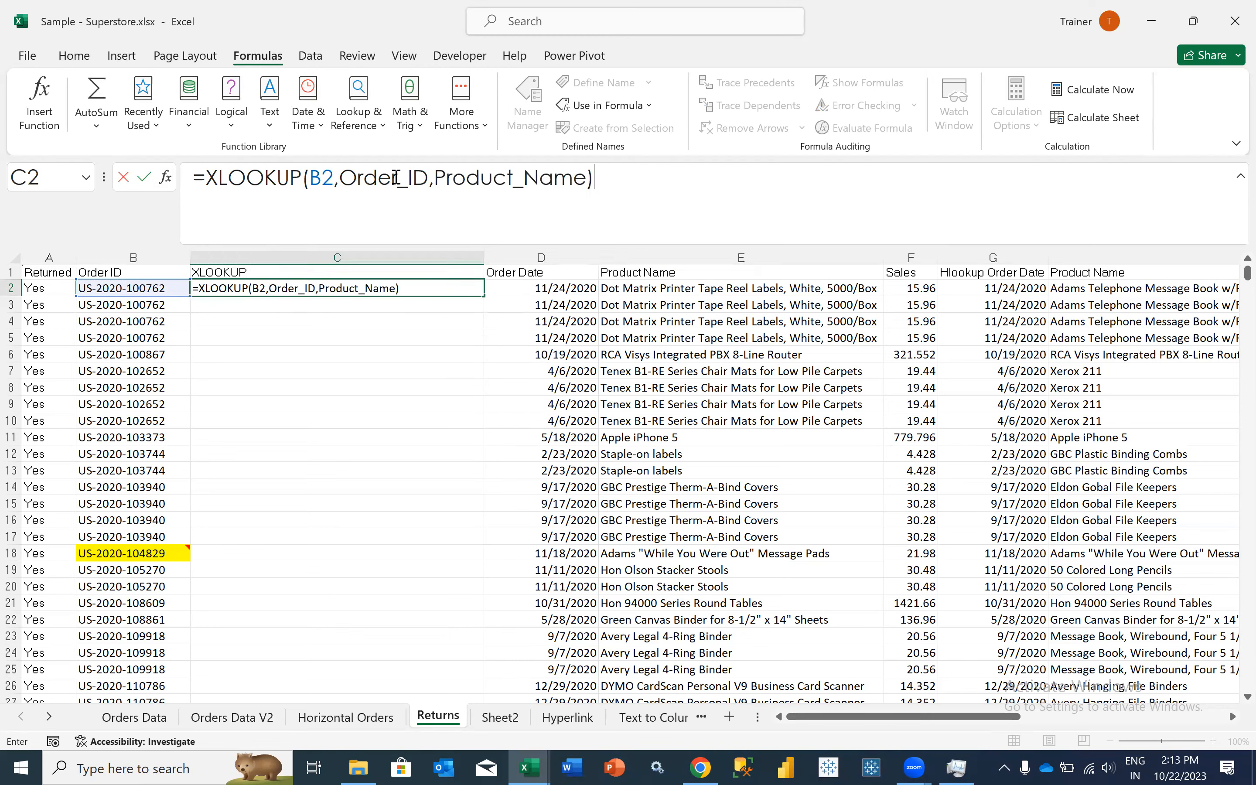
pyautogui.hotkey('ctrl', 'Return')
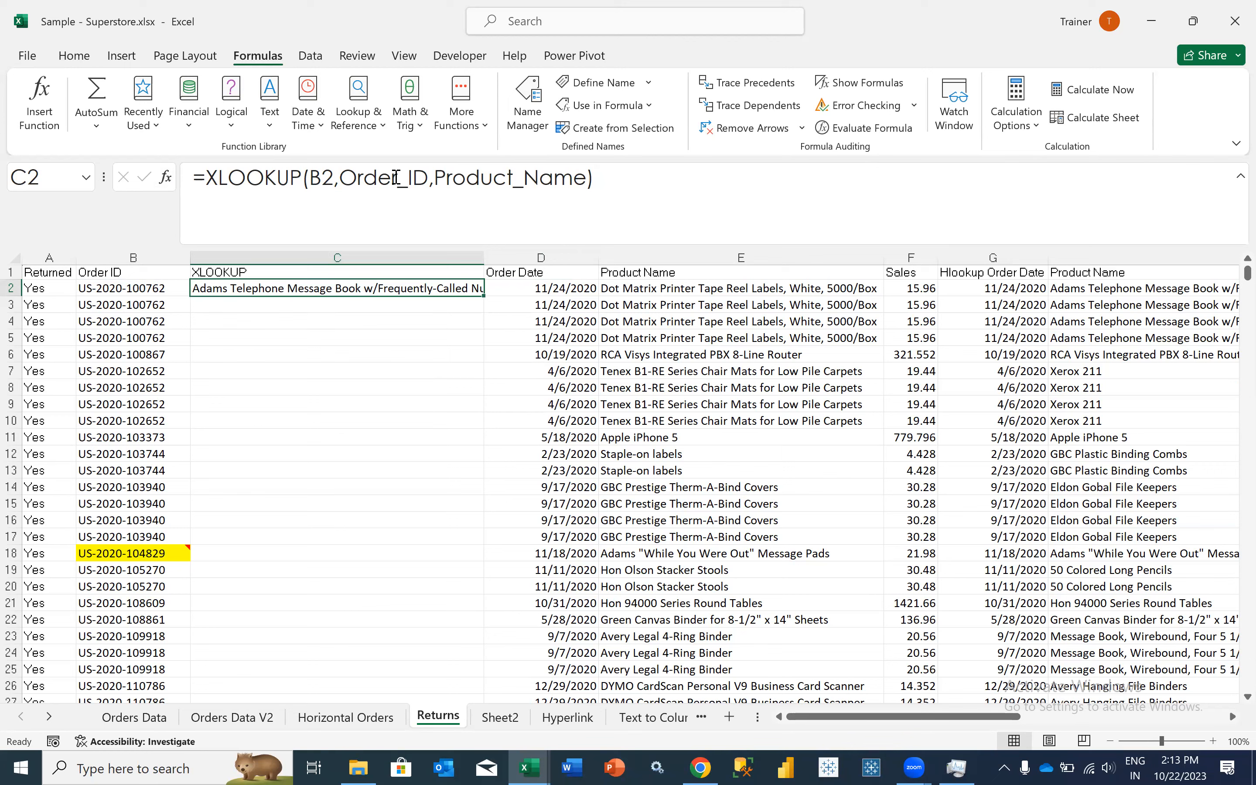
# - Select cell C3 on the Returns sheet and save the workbook
pyautogui.click(1013, 72)
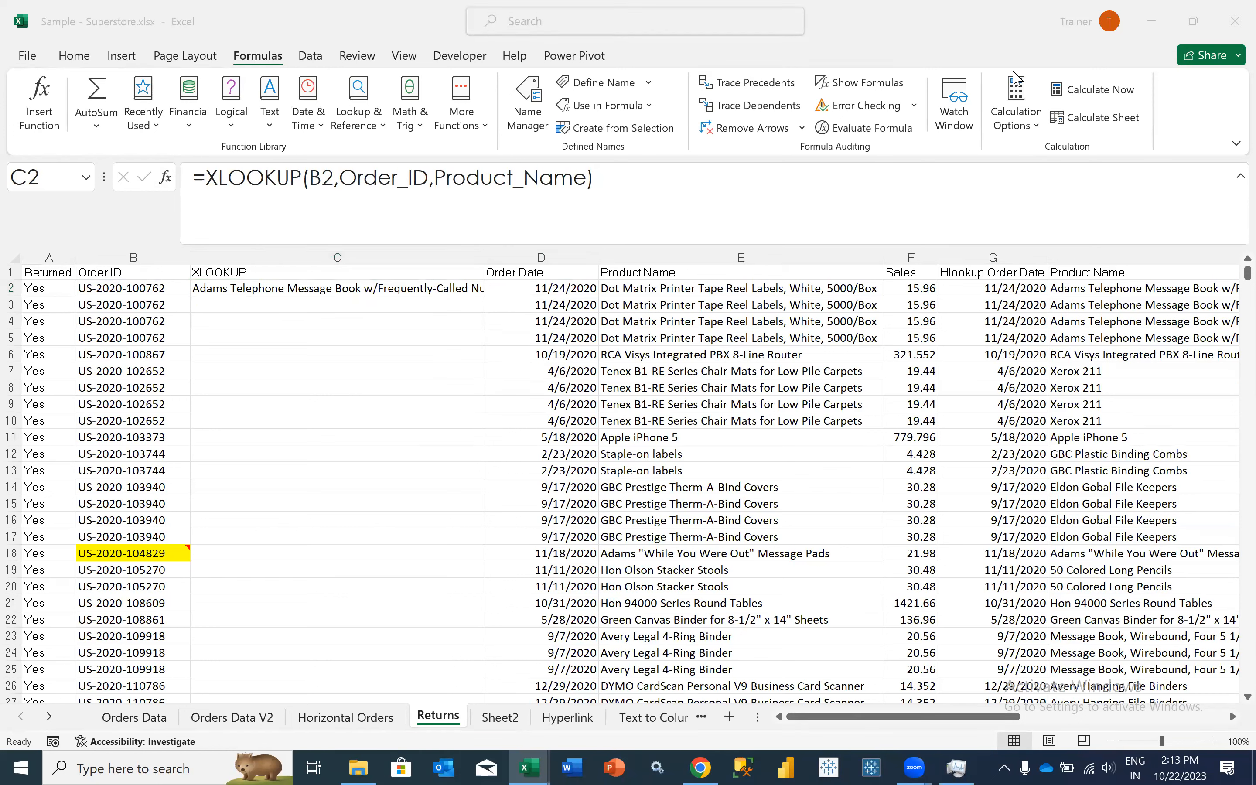
pyautogui.click(309, 308)
pyautogui.hotkey('ctrl', 's')
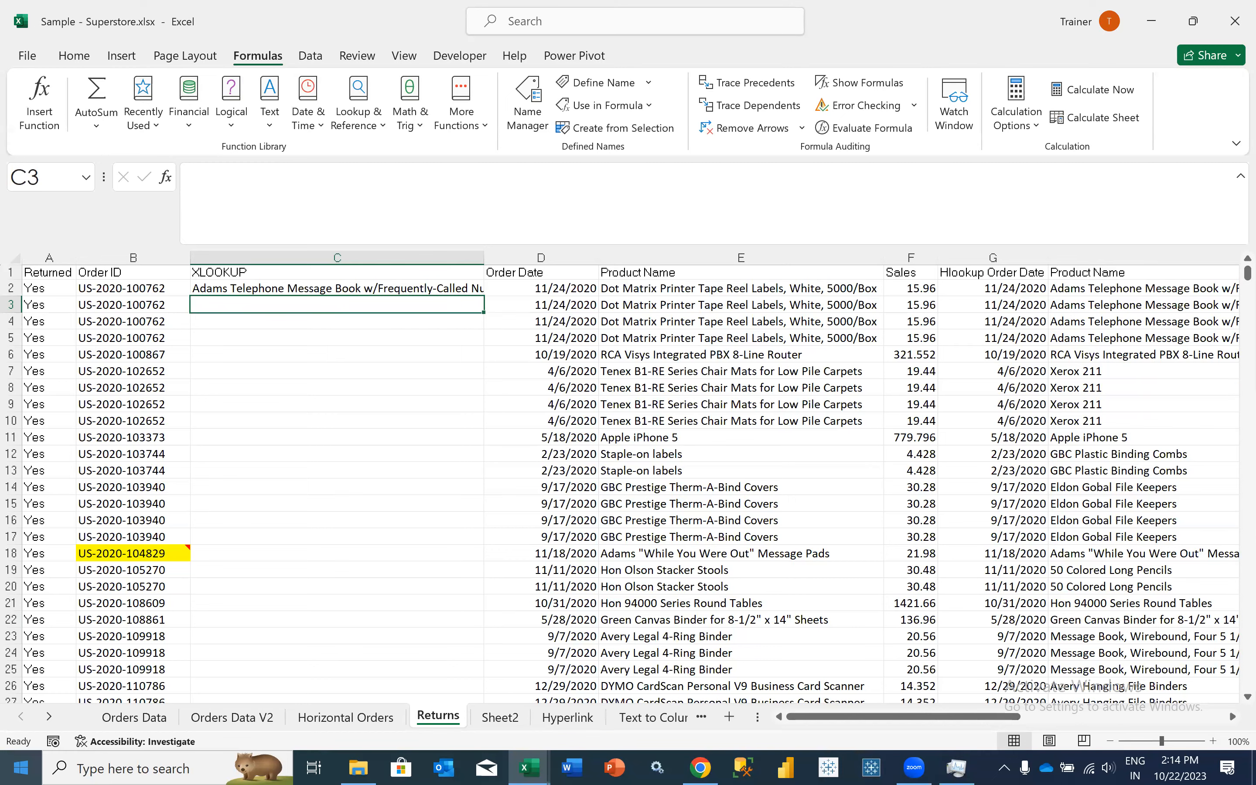
# - Open OBS Studio and start streaming to the existing broadcast Advanced Excel Training Online and Offline Session Live
pyautogui.click(21, 768)
pyautogui.write('obs')
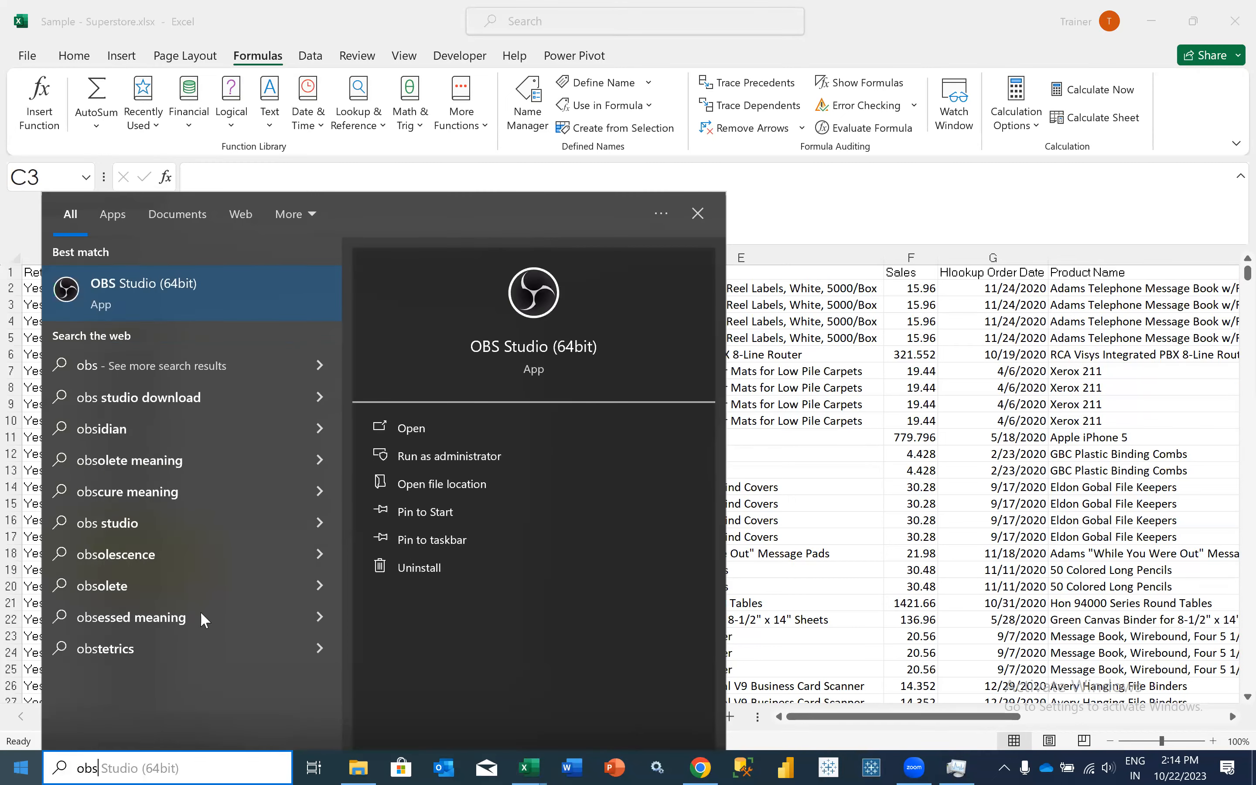
pyautogui.click(400, 434)
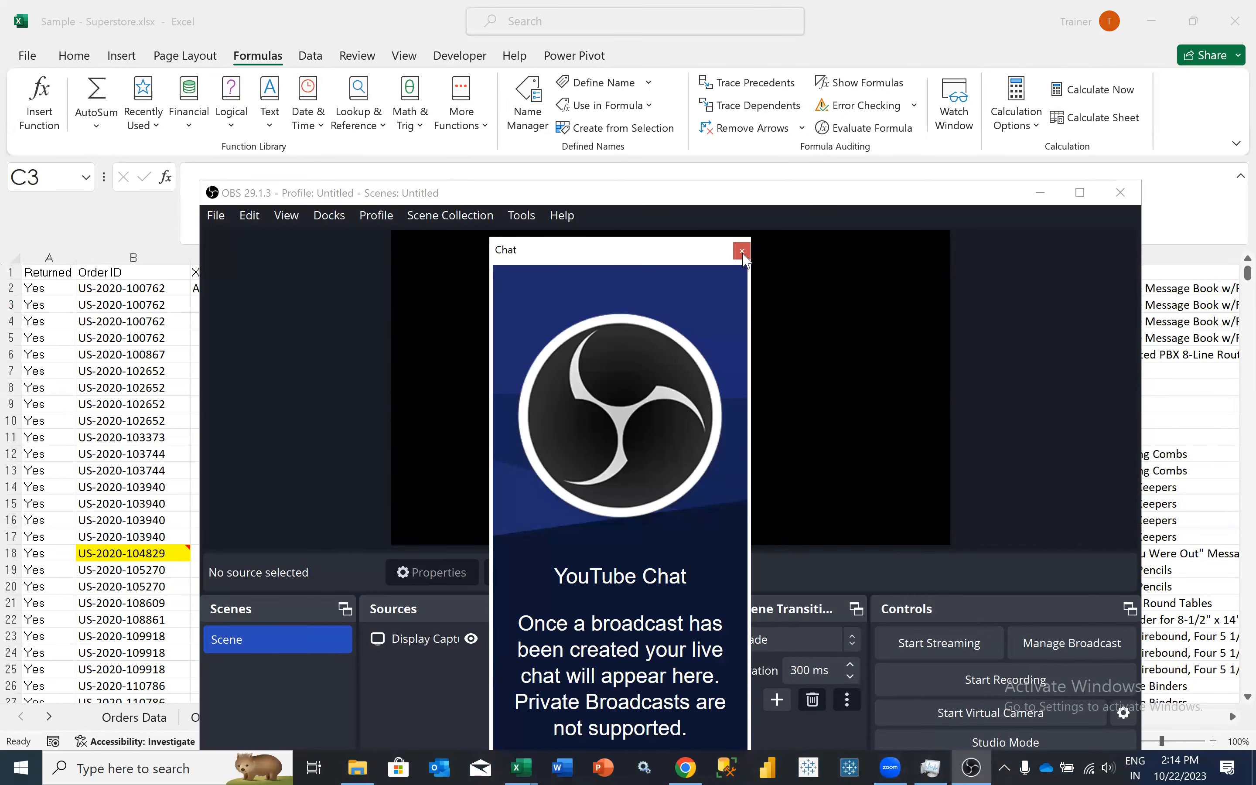
pyautogui.click(742, 251)
pyautogui.click(842, 551)
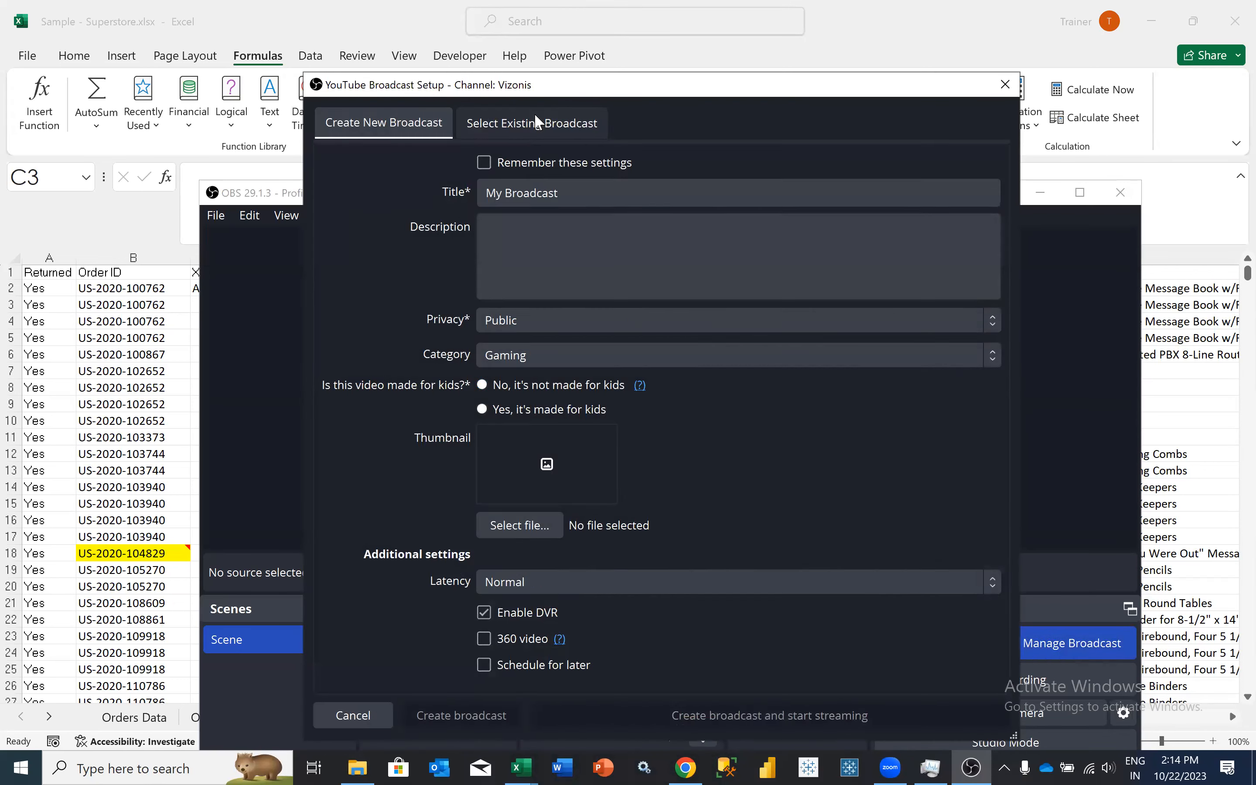
pyautogui.click(534, 116)
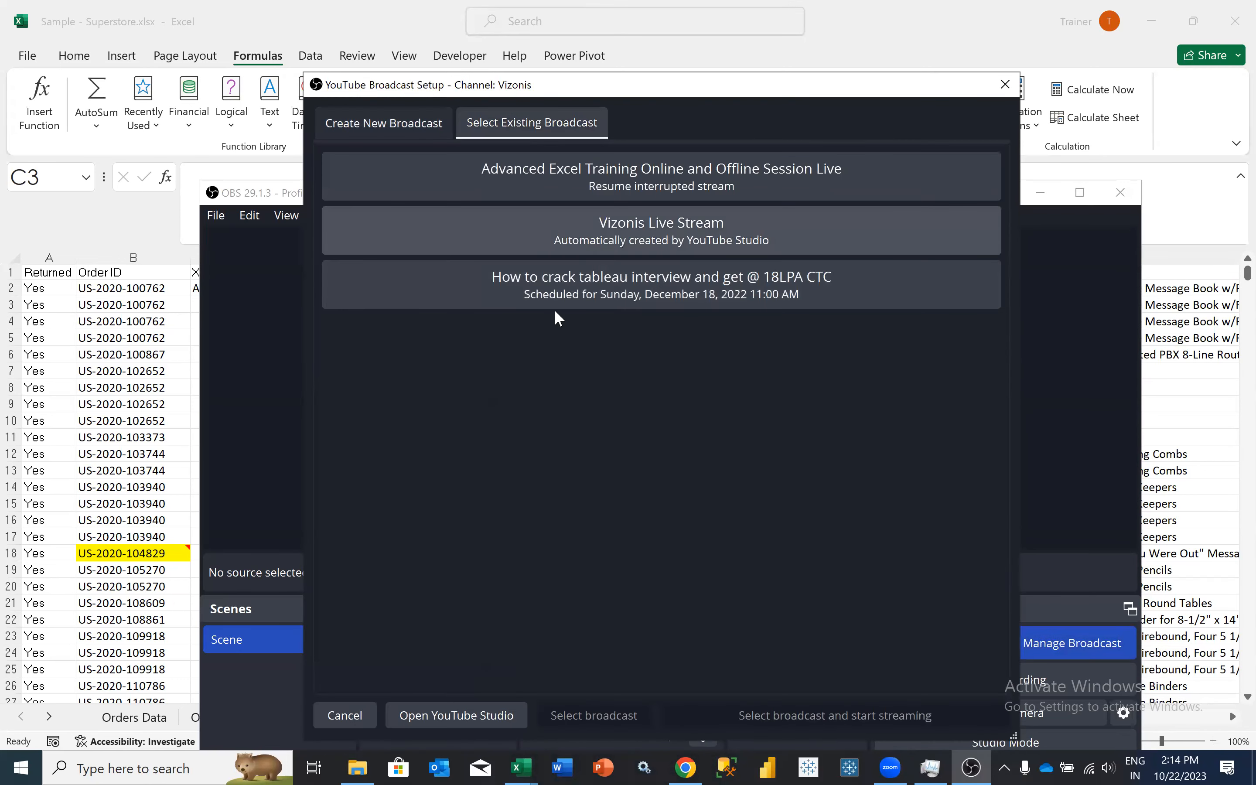
pyautogui.click(549, 185)
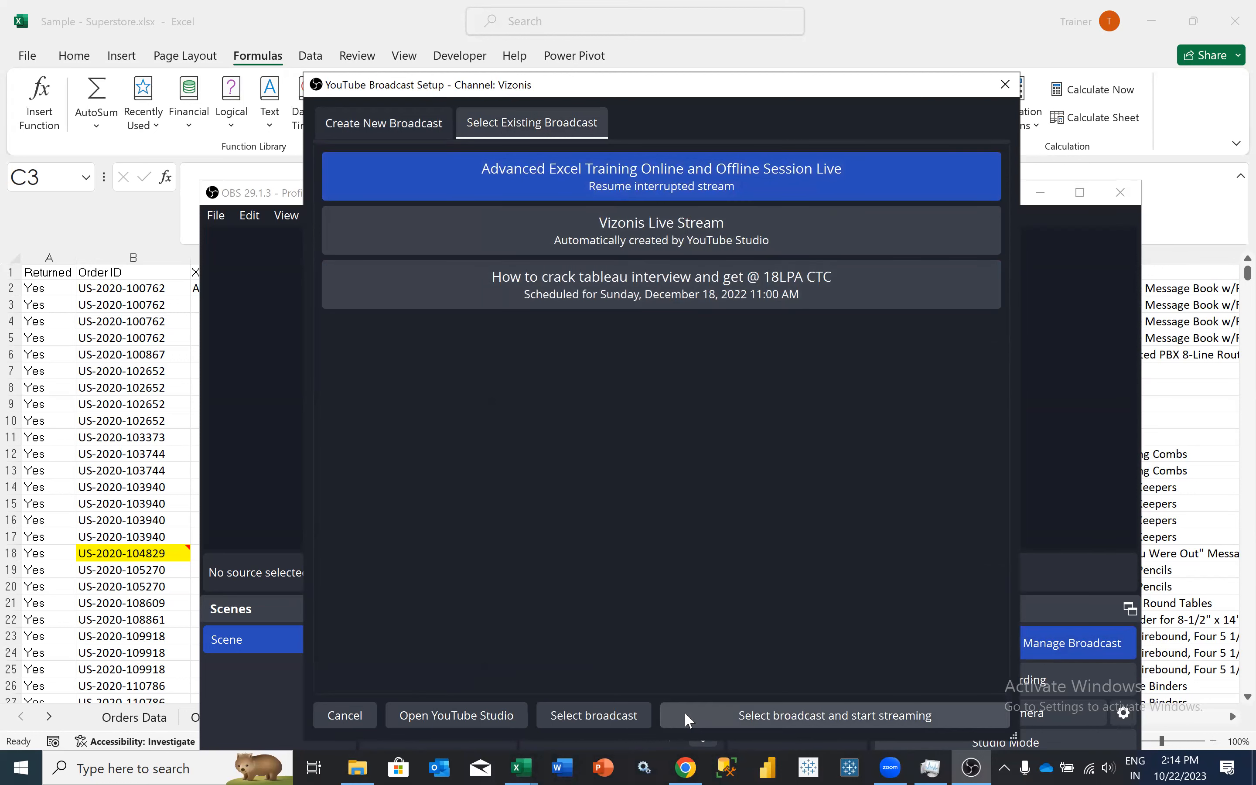
pyautogui.click(695, 712)
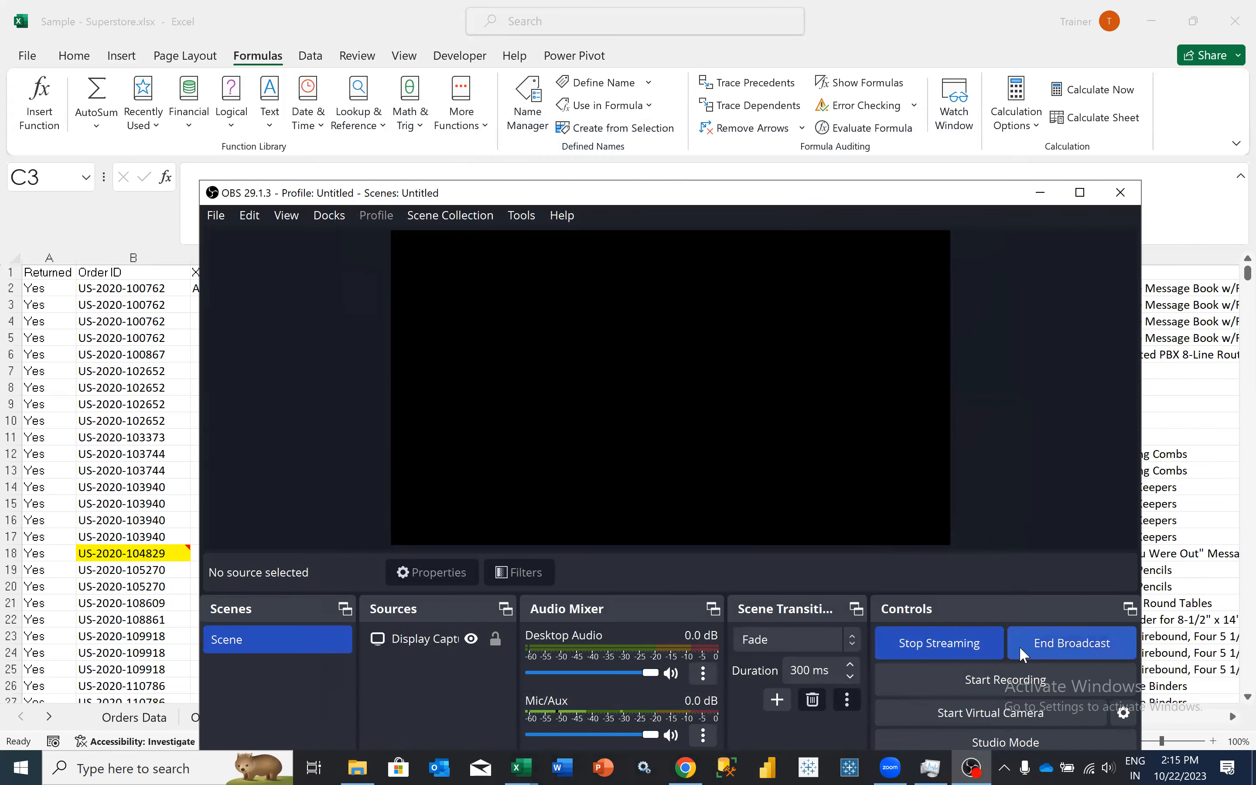
# - Stop the stream in OBS Studio and close the program to return to the Excel workbook
pyautogui.click(944, 653)
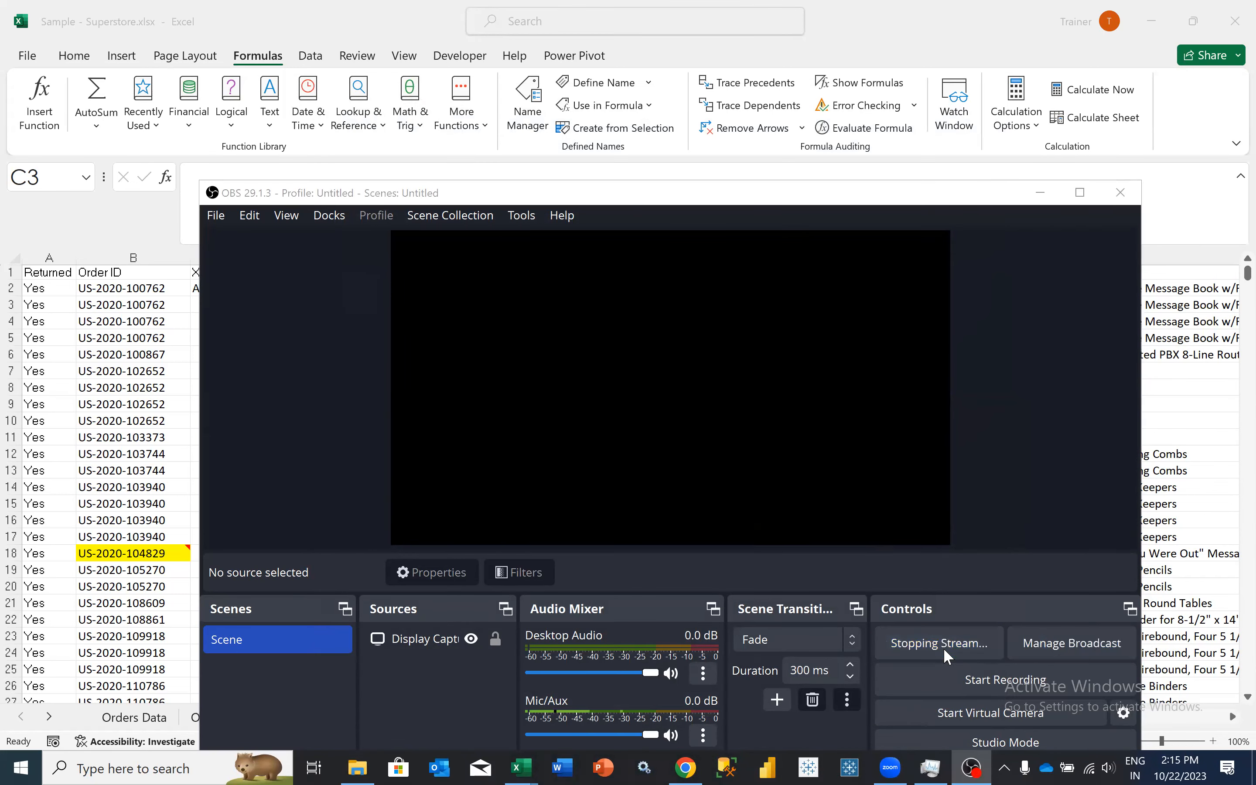
pyautogui.click(746, 534)
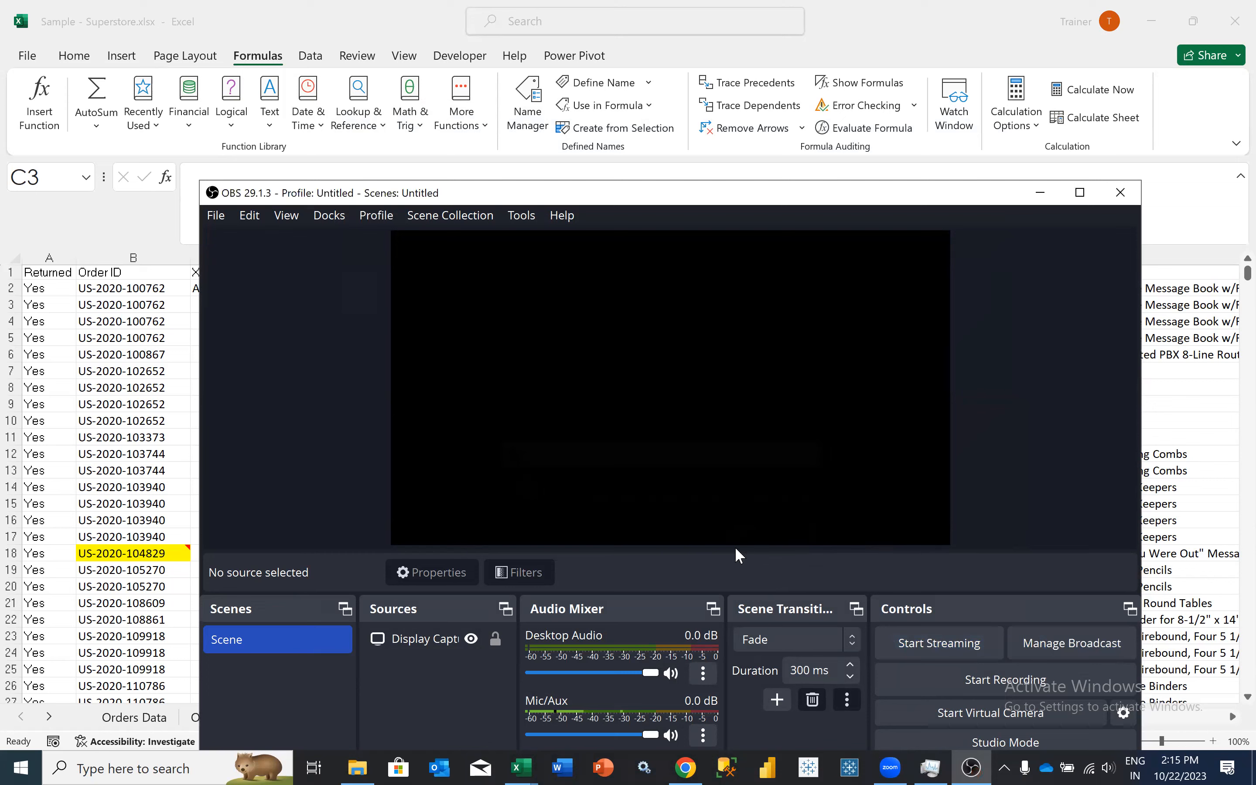
pyautogui.click(1109, 196)
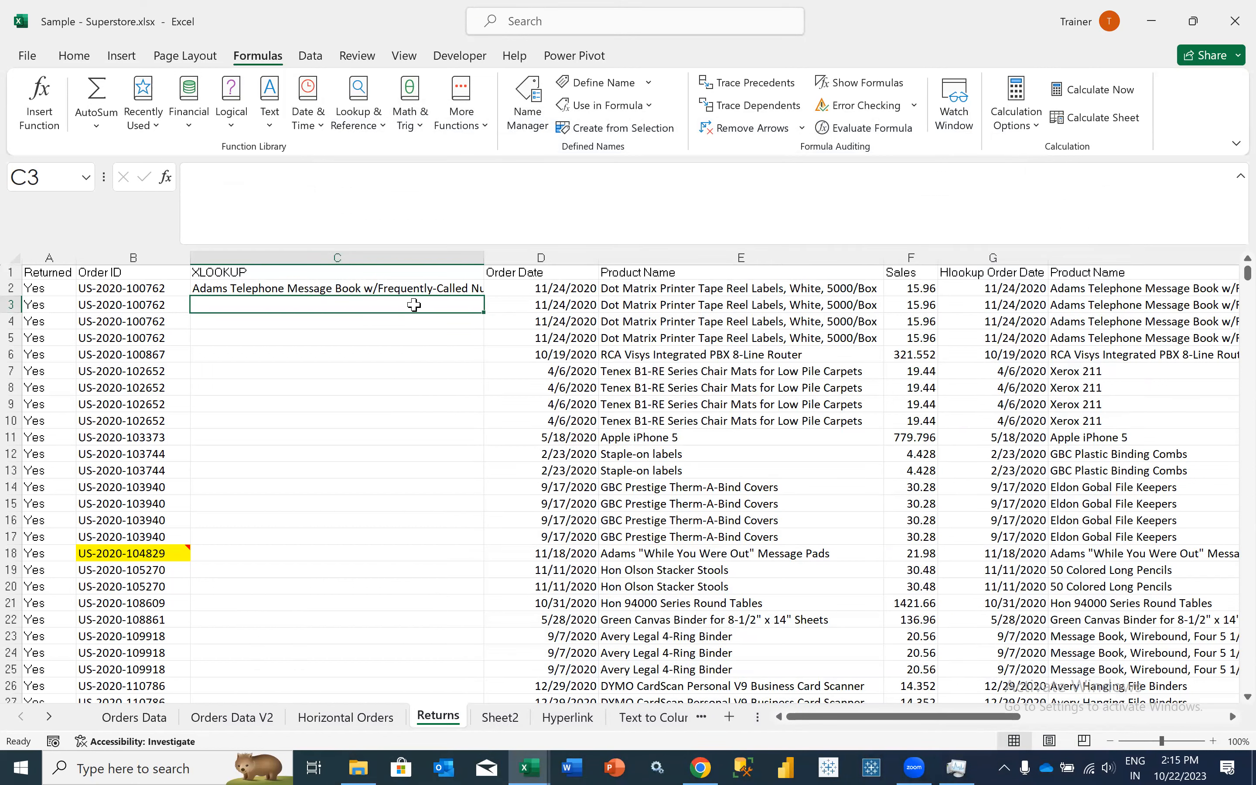
# - Select C2 and start a new workbook-scoped defined name Sub_Category in the Name Manager
pyautogui.click(425, 275)
pyautogui.click(425, 289)
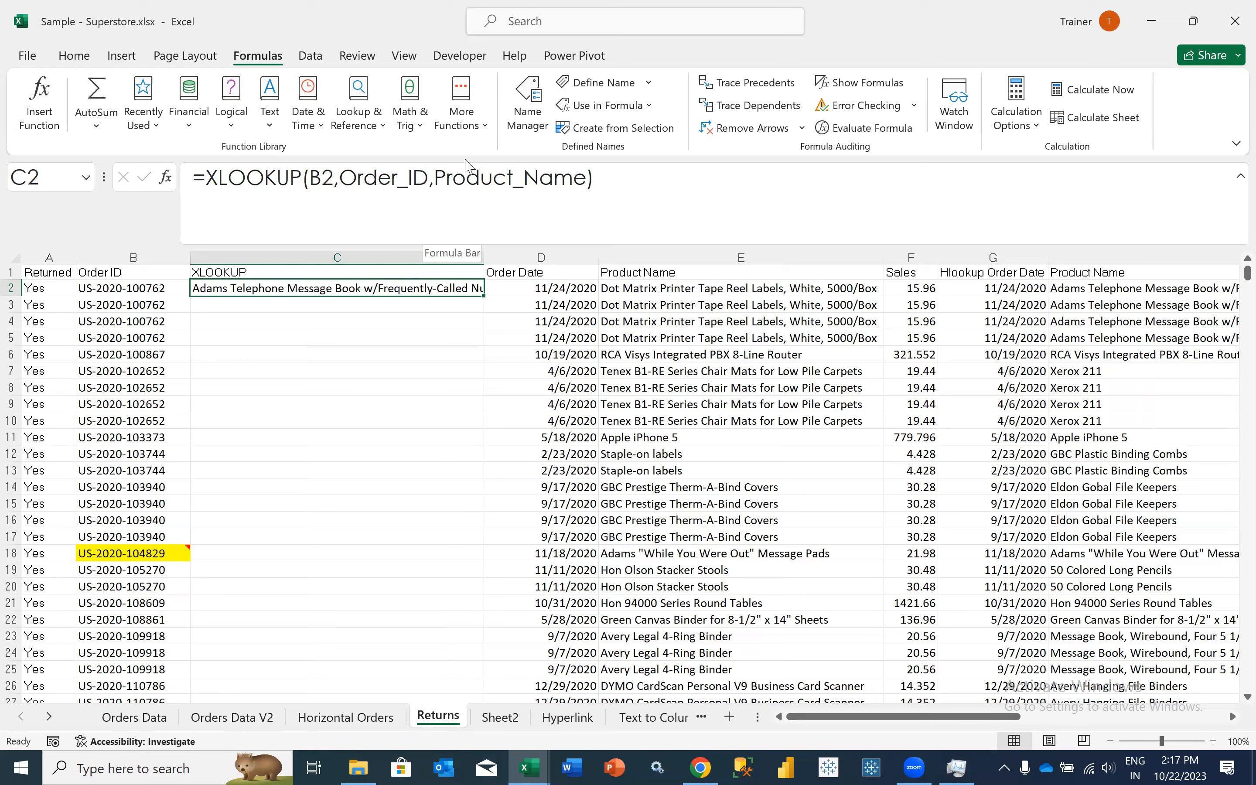
pyautogui.click(528, 104)
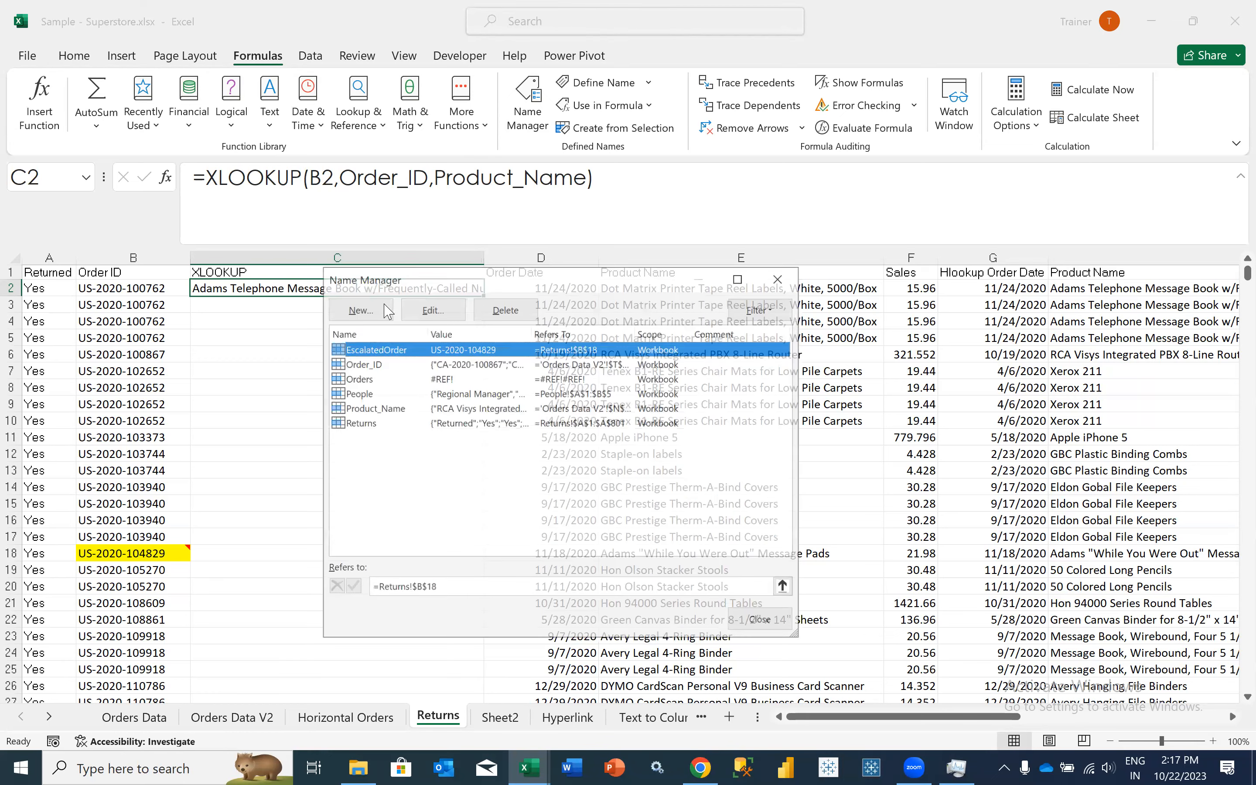
pyautogui.click(369, 311)
pyautogui.write('Sub_Category')
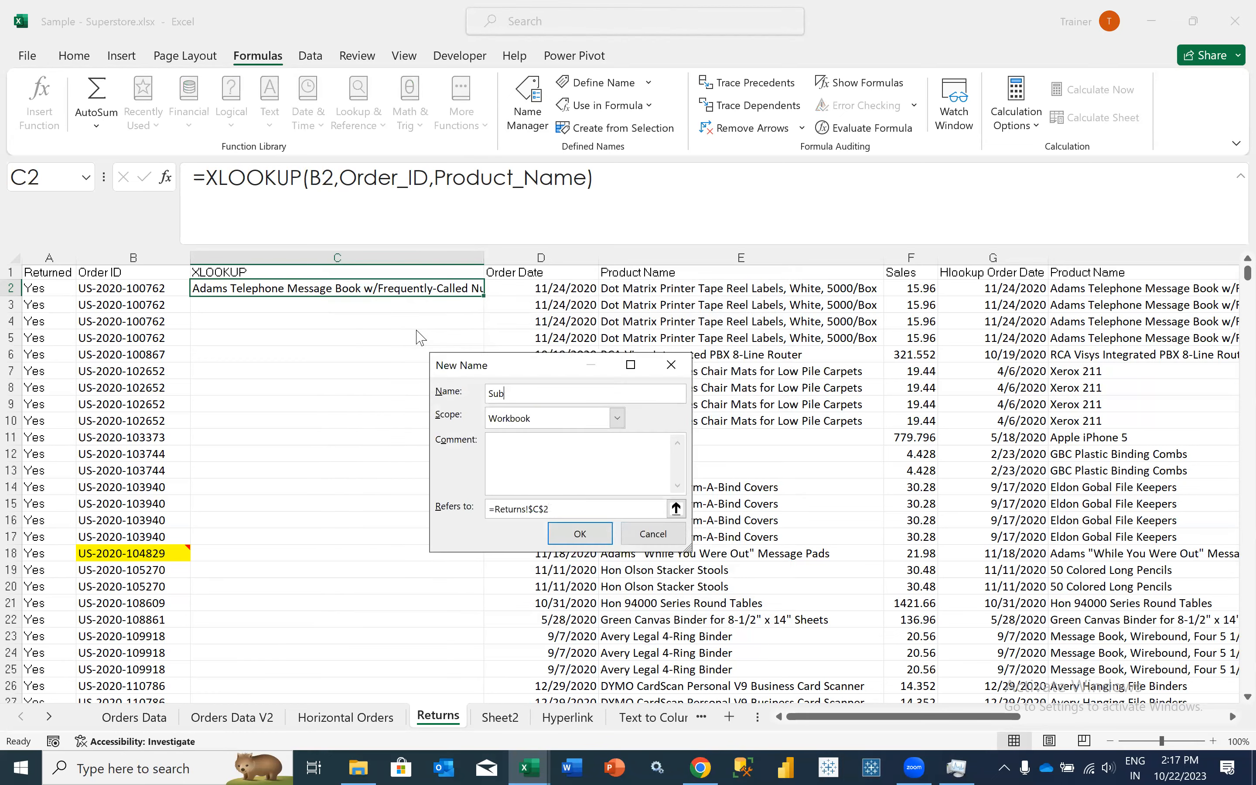
# - Make the Sub_Category name refer to 'Orders Data V2'!$M$2:$M$10195, save it, and leave the Name Manager
pyautogui.press('Tab')
pyautogui.press('Tab')
pyautogui.press('Tab')
pyautogui.click(255, 719)
pyautogui.keyDown('shift'); pyautogui.click(415, 292); pyautogui.keyUp('shift')
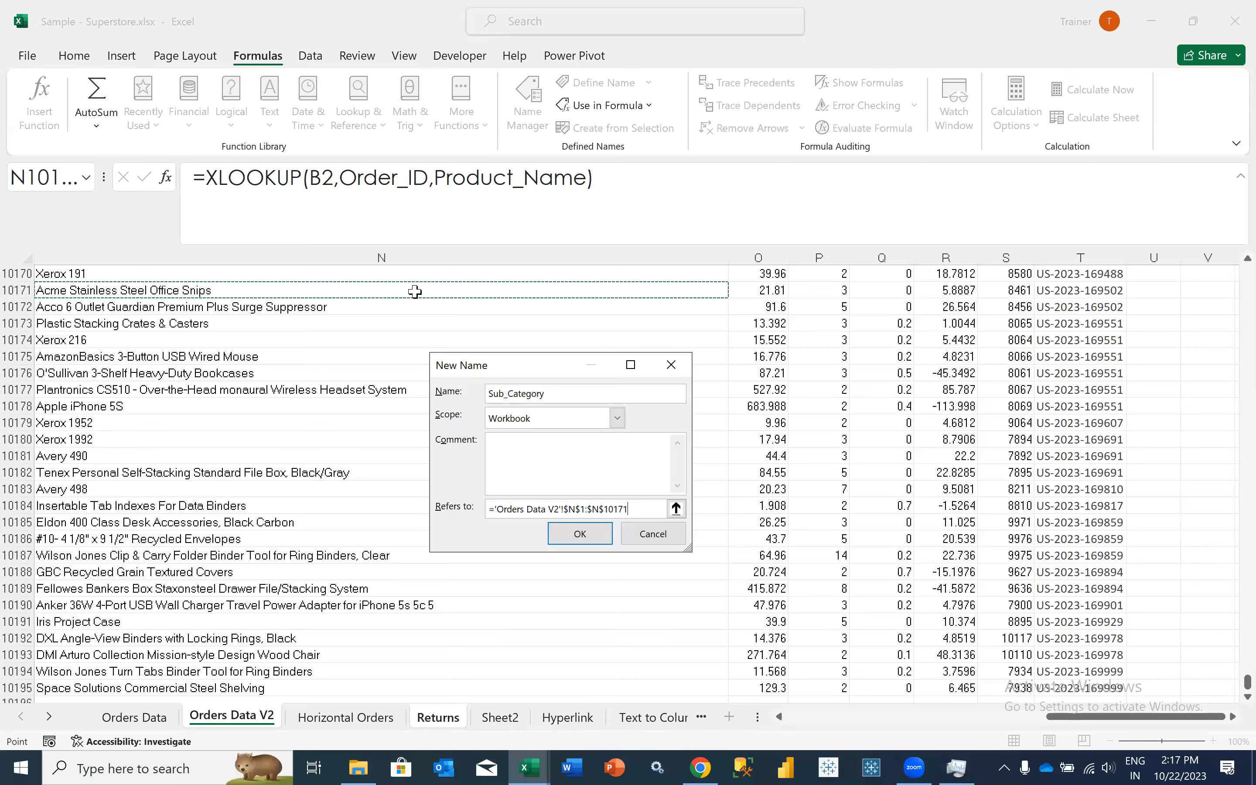
pyautogui.scroll(7, 320, 314)
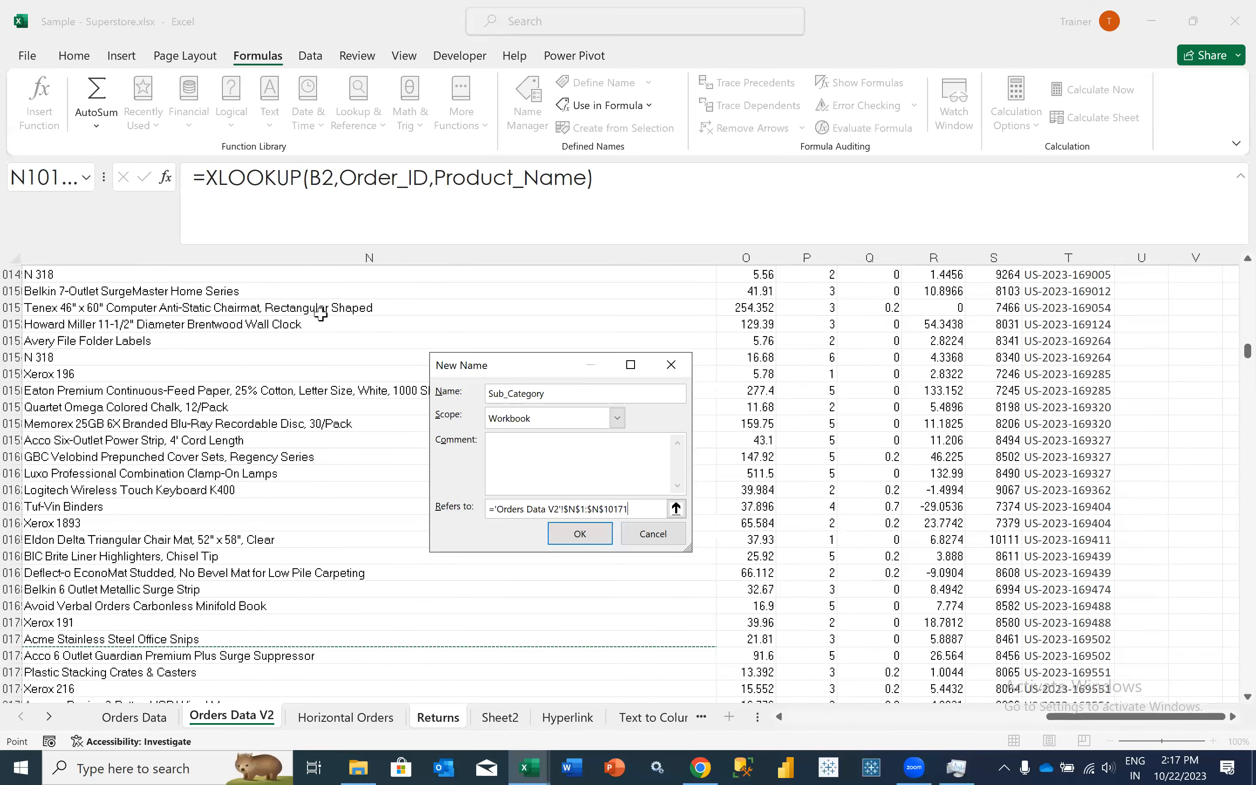
pyautogui.scroll(20, 250, 285)
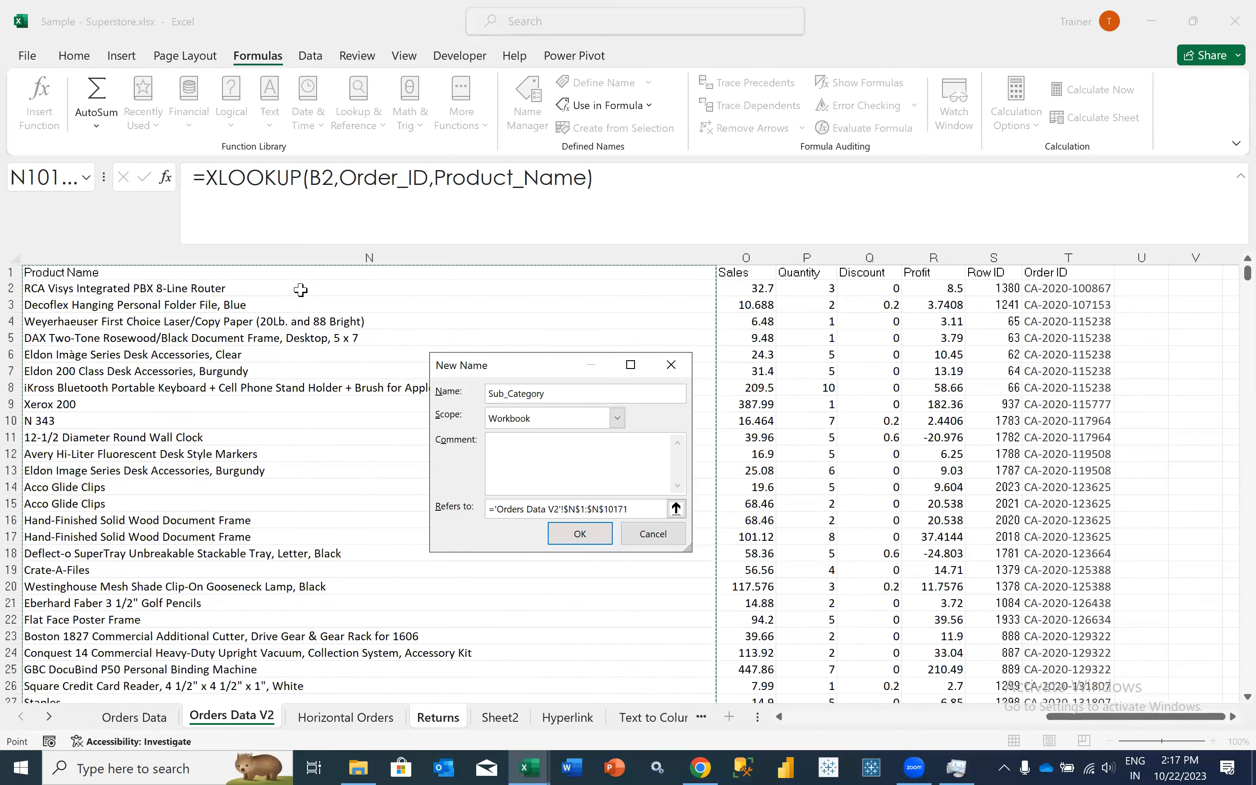
pyautogui.hscroll(-1, 323, 282)
pyautogui.click(570, 537)
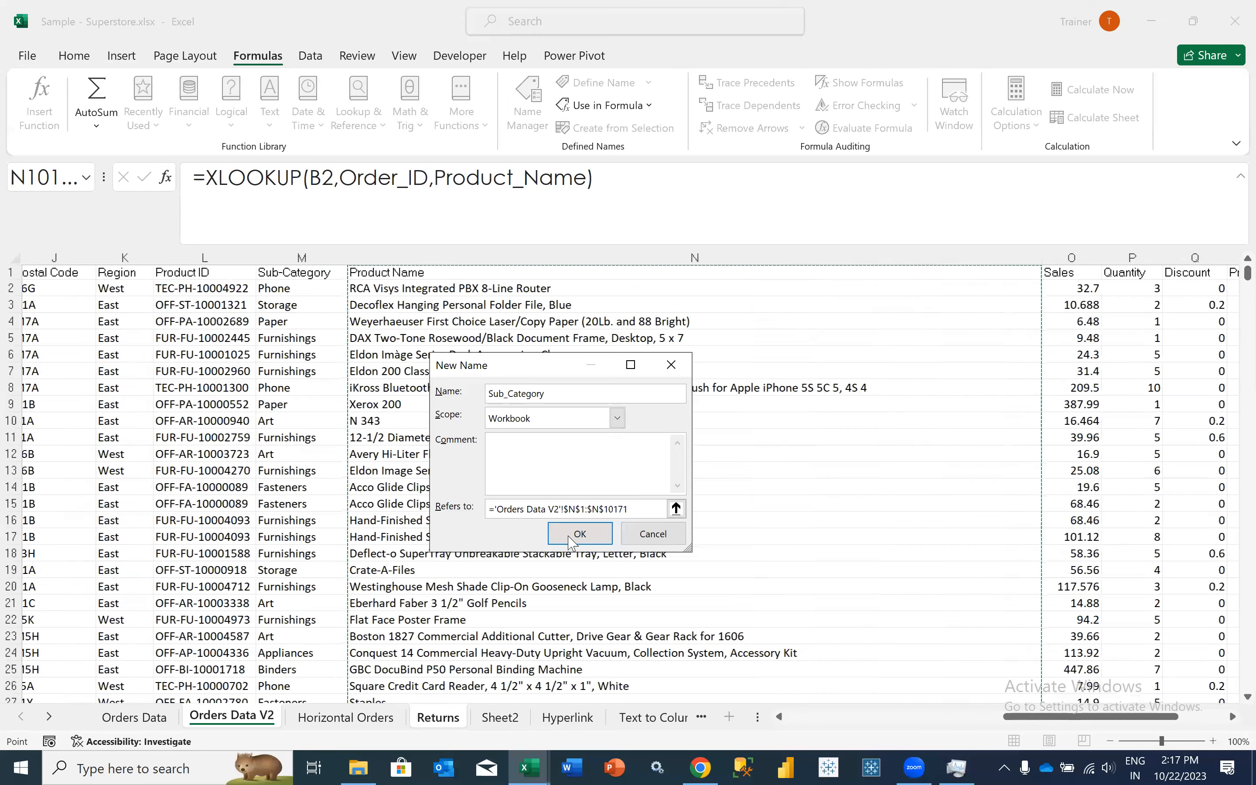
pyautogui.press('Right')
pyautogui.hotkey('ctrl', 'shift', 'Down')
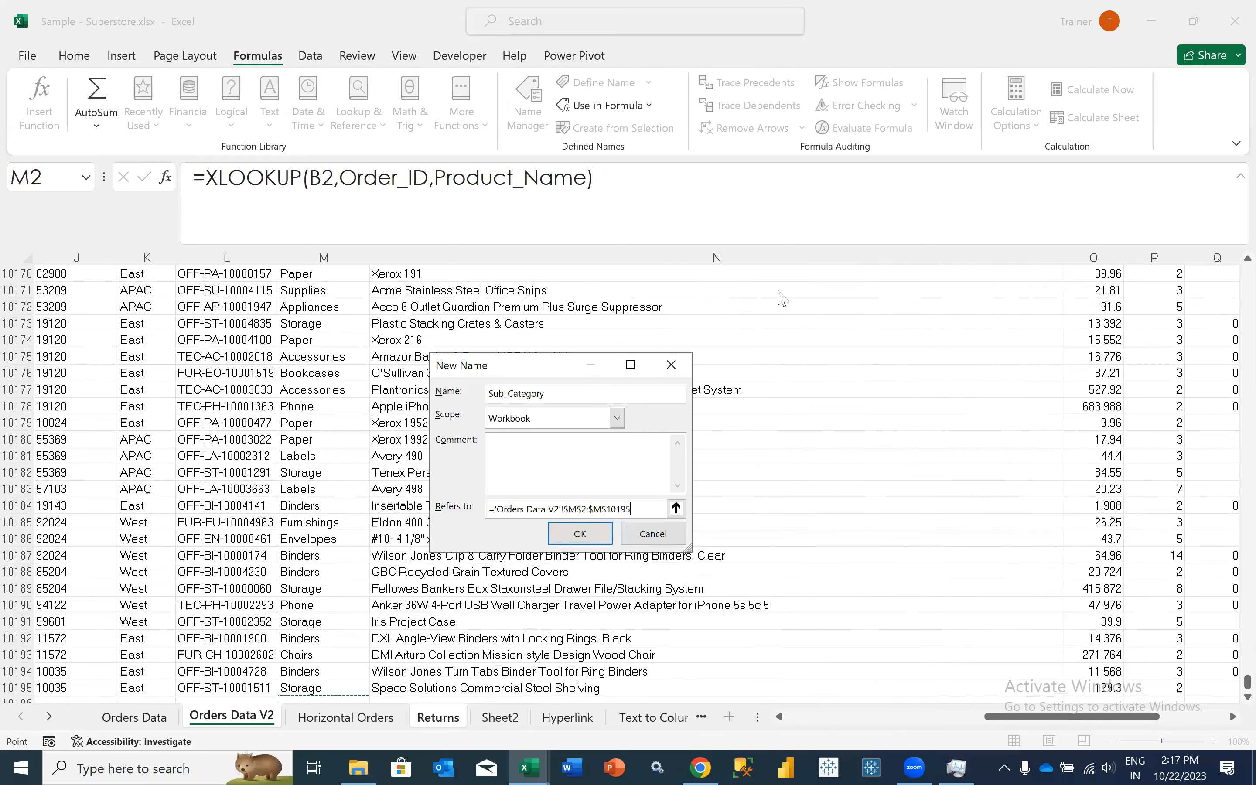
pyautogui.press('Return')
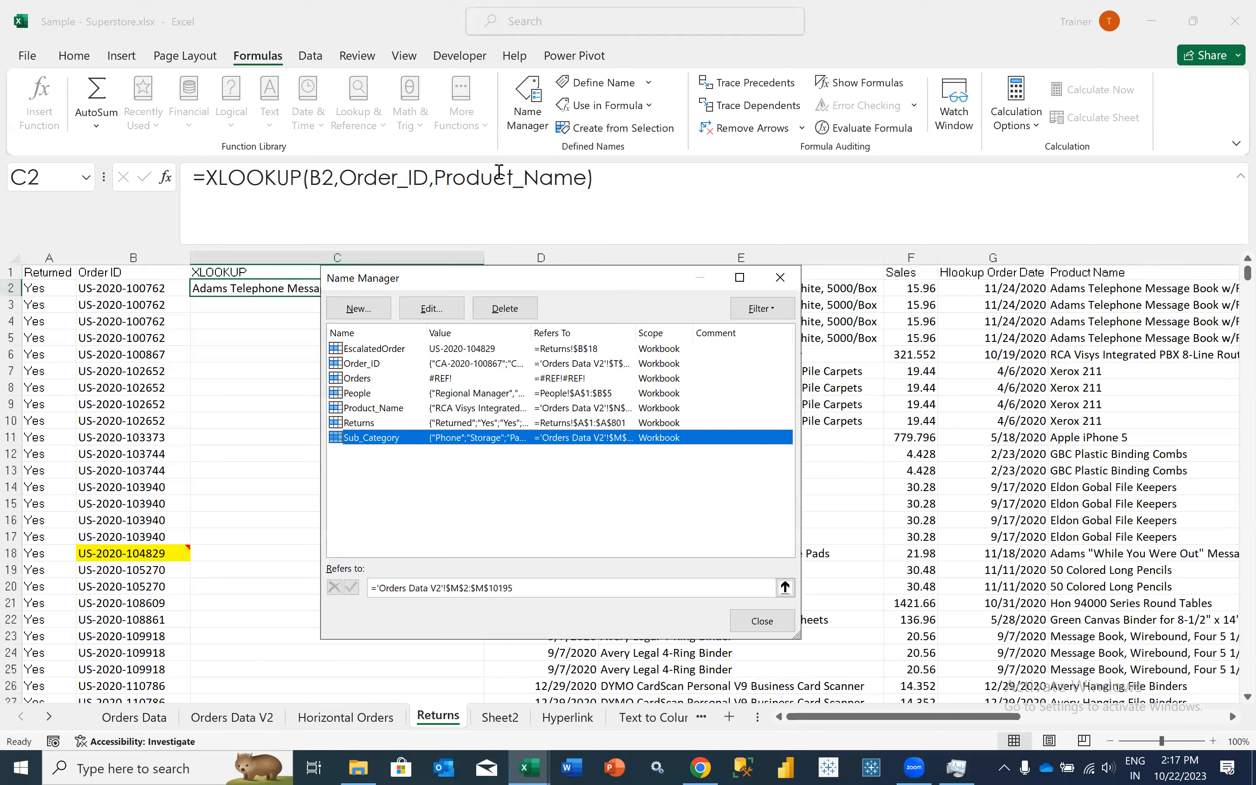
pyautogui.press('Escape')
# - Replace the return array in C2's XLOOKUP formula with the defined name Sub_Category
pyautogui.click(500, 174)
pyautogui.doubleClick(500, 174)
pyautogui.write('Su')
pyautogui.click(388, 311)
pyautogui.doubleClick(456, 179)
pyautogui.write('Sub')
pyautogui.press('Tab')
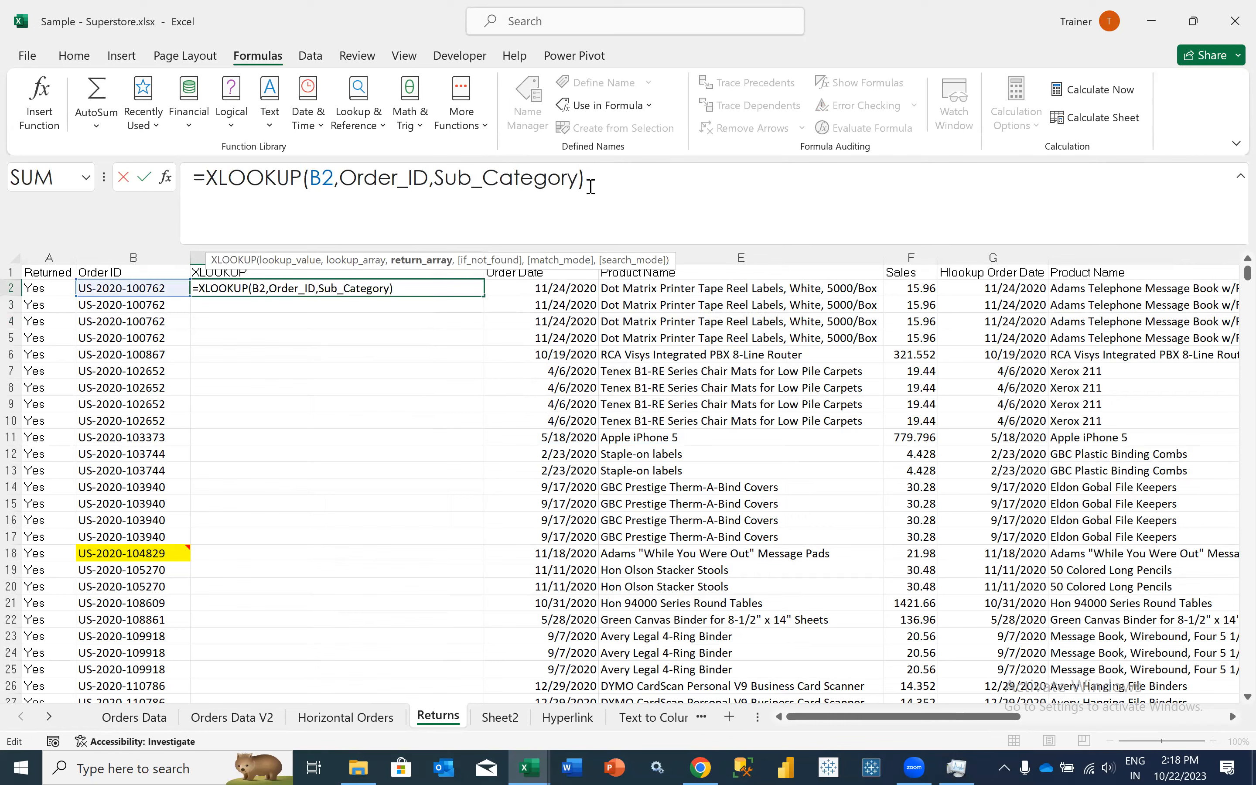
pyautogui.press('Return')
pyautogui.press('Up')
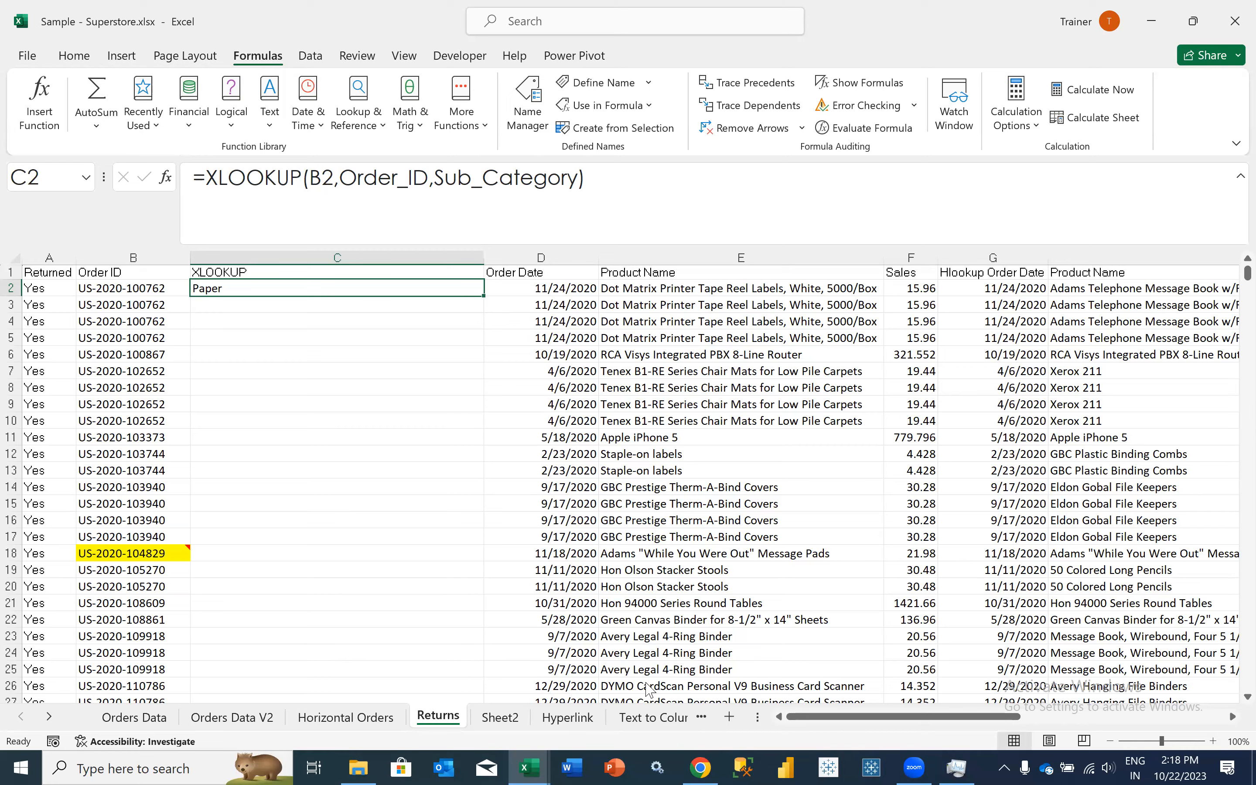
# - Switch to Chrome to review the Day 7 lookup topics in the Advance Excel contents PDF, and return to the Excel workbook
pyautogui.click(700, 768)
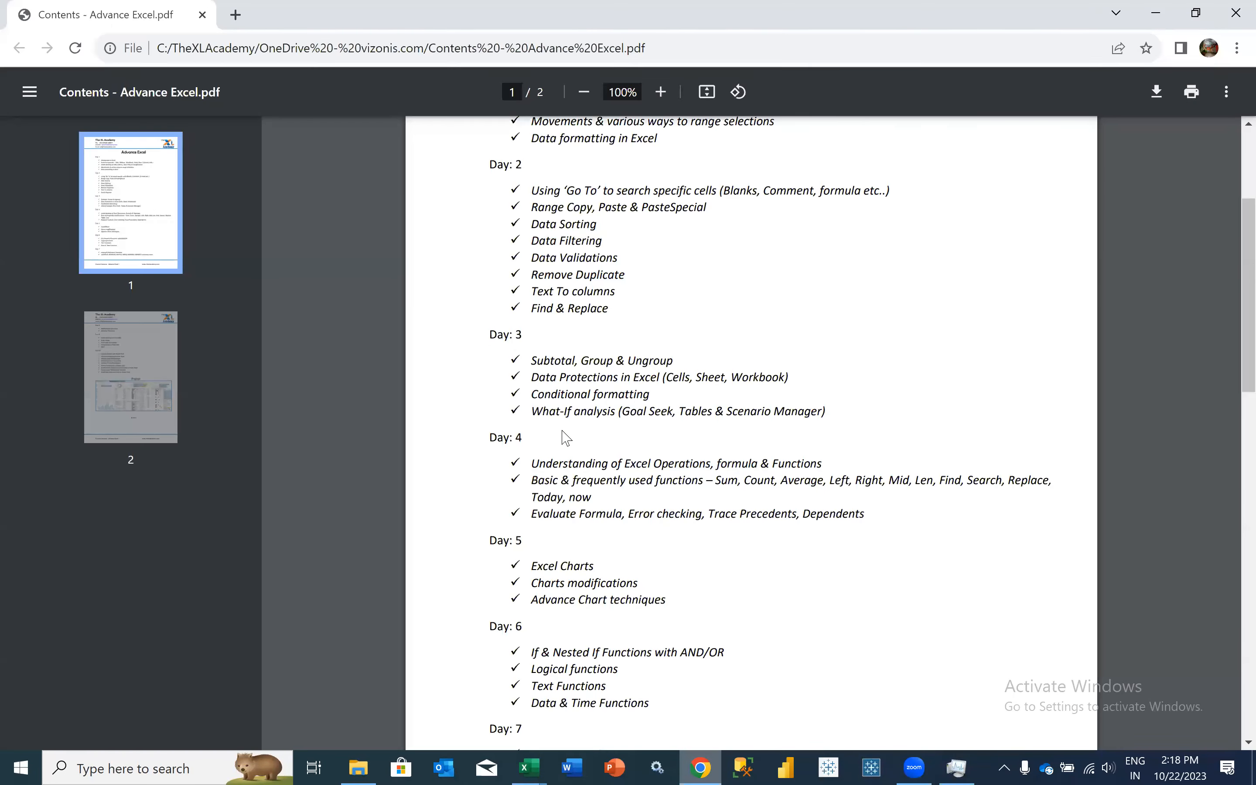
pyautogui.scroll(-5, 563, 436)
pyautogui.click(561, 432)
pyautogui.tripleClick(562, 432)
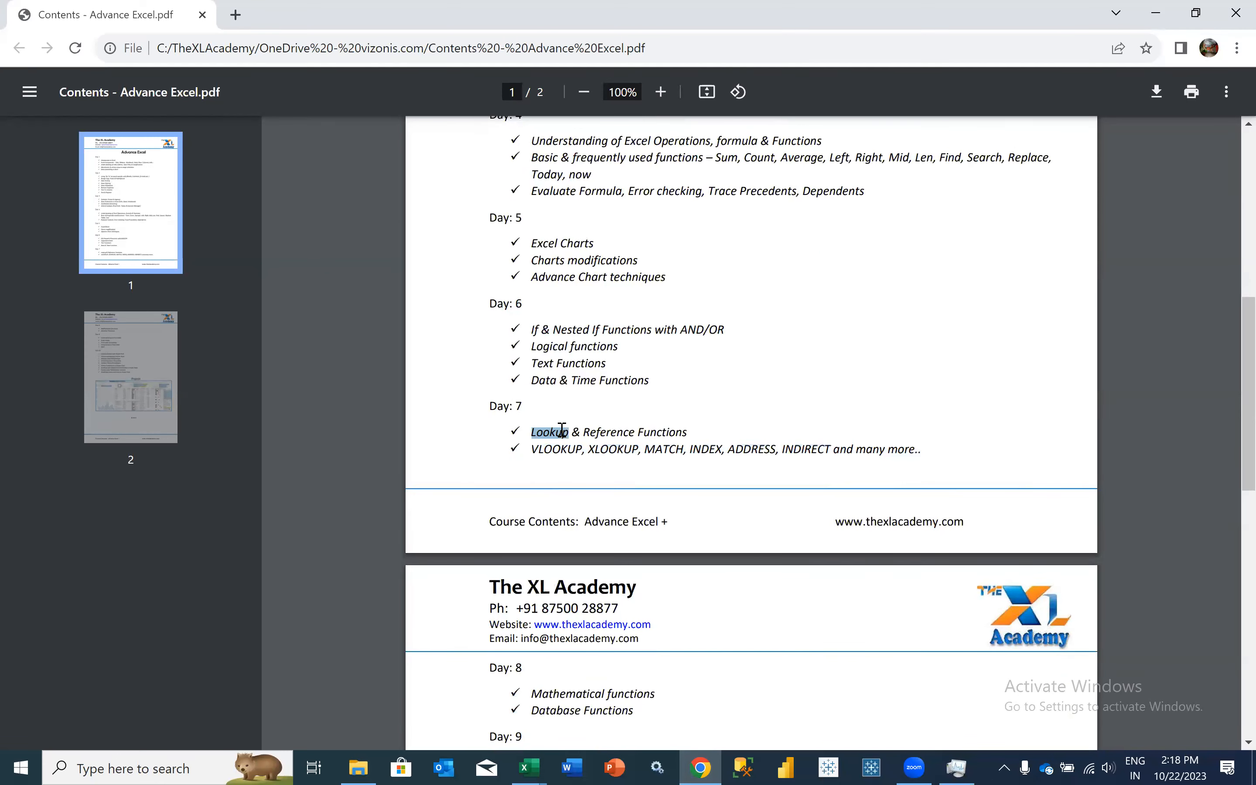
pyautogui.click(549, 368)
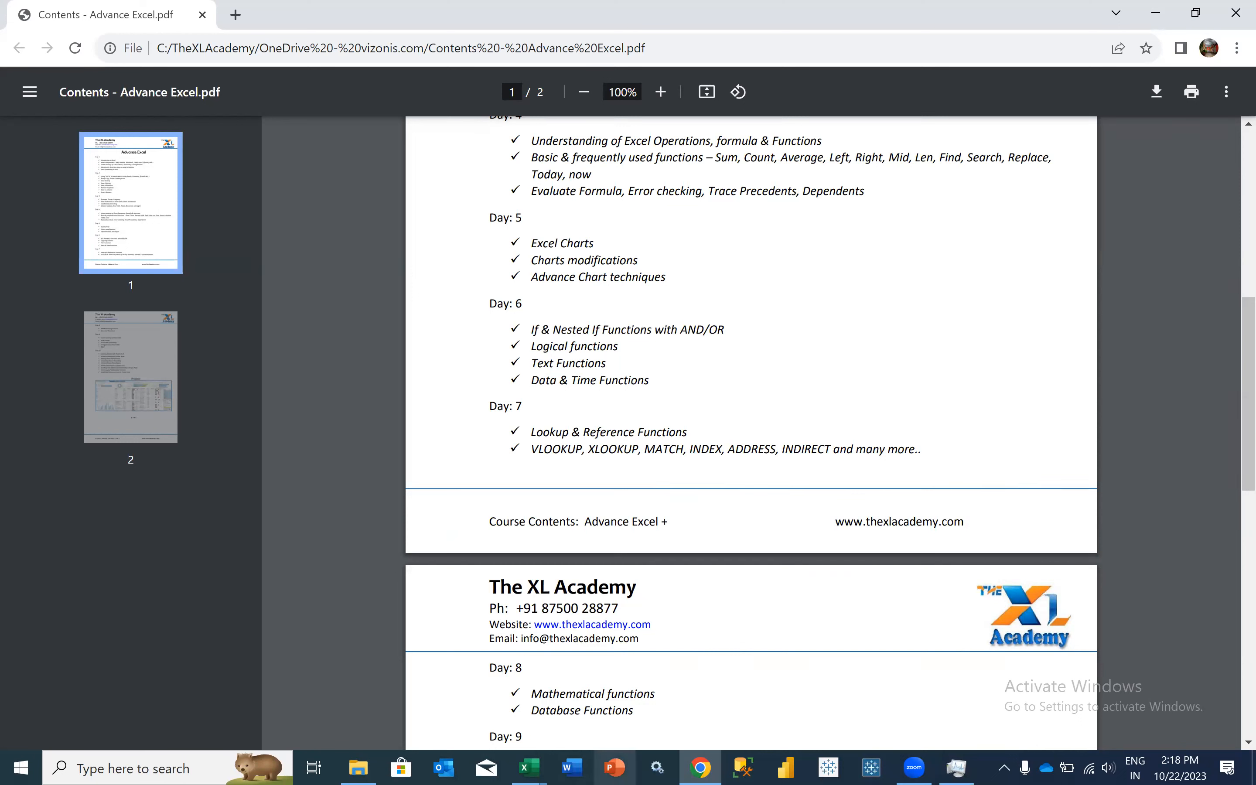
pyautogui.click(529, 768)
pyautogui.click(581, 691)
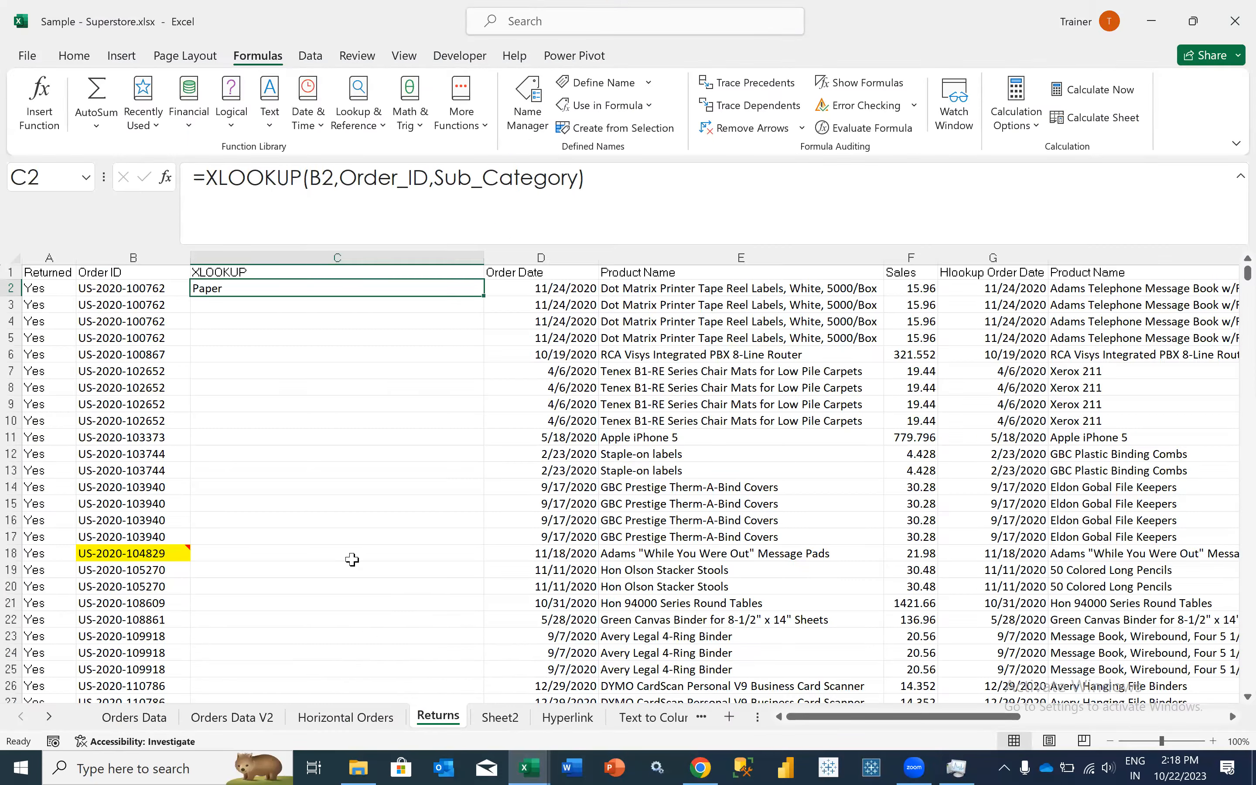
# - Examine the VLOOKUP formulas in D2 and E2 and the HLOOKUP formula in G2 on the Returns sheet
pyautogui.hscroll(-1, 352, 560)
pyautogui.hscroll(-1, 498, 275)
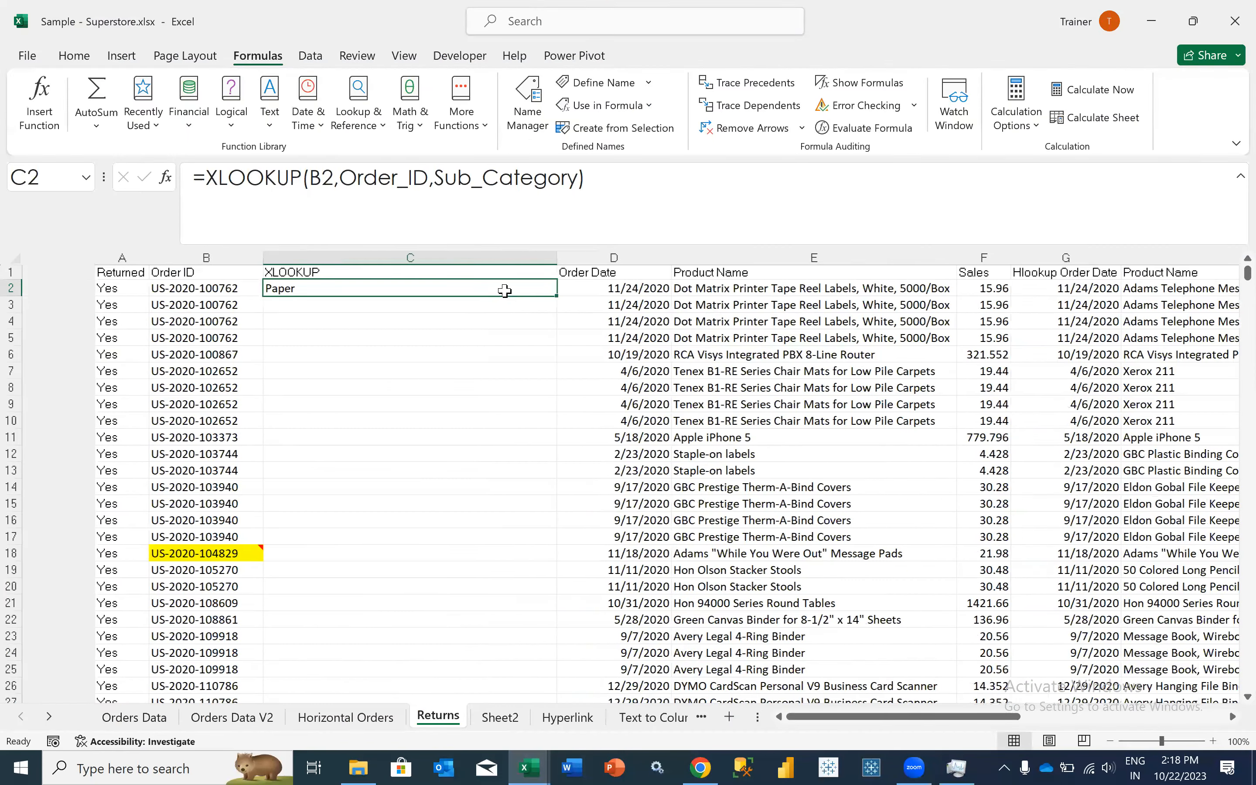
pyautogui.click(505, 291)
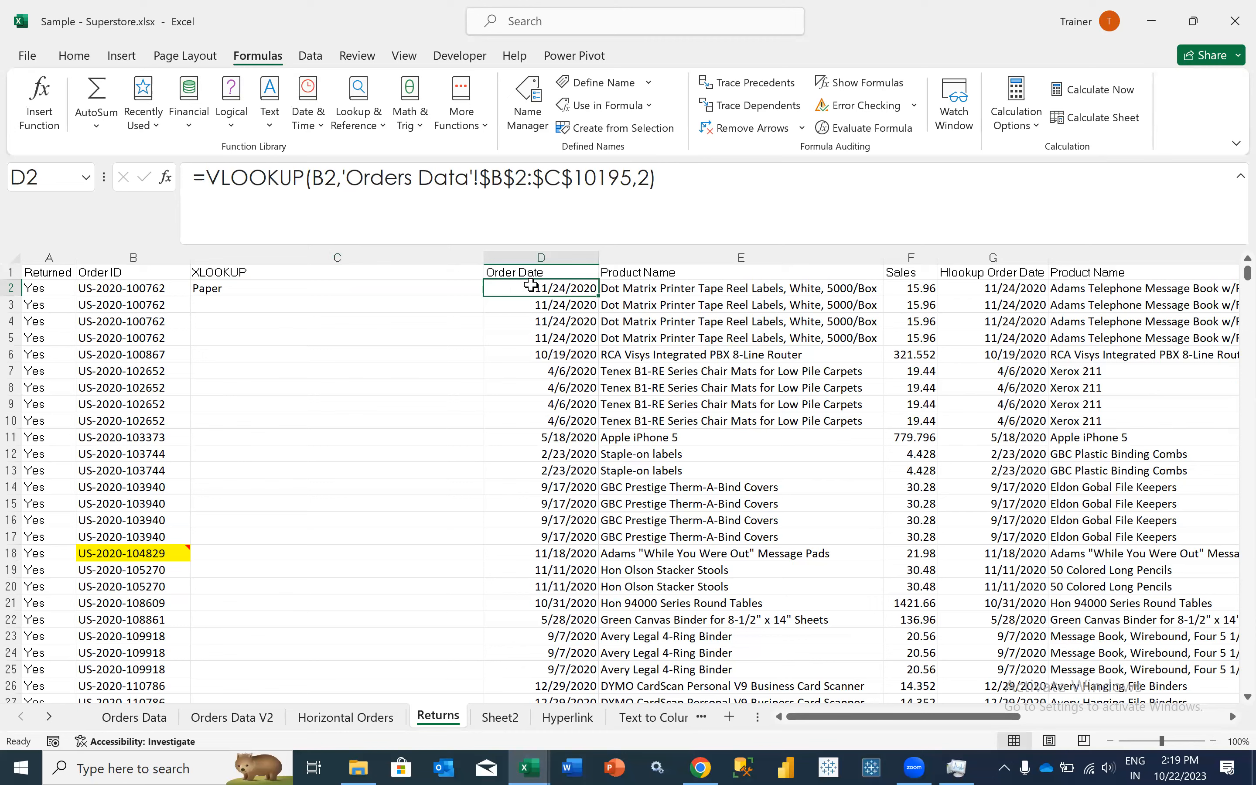
pyautogui.click(658, 294)
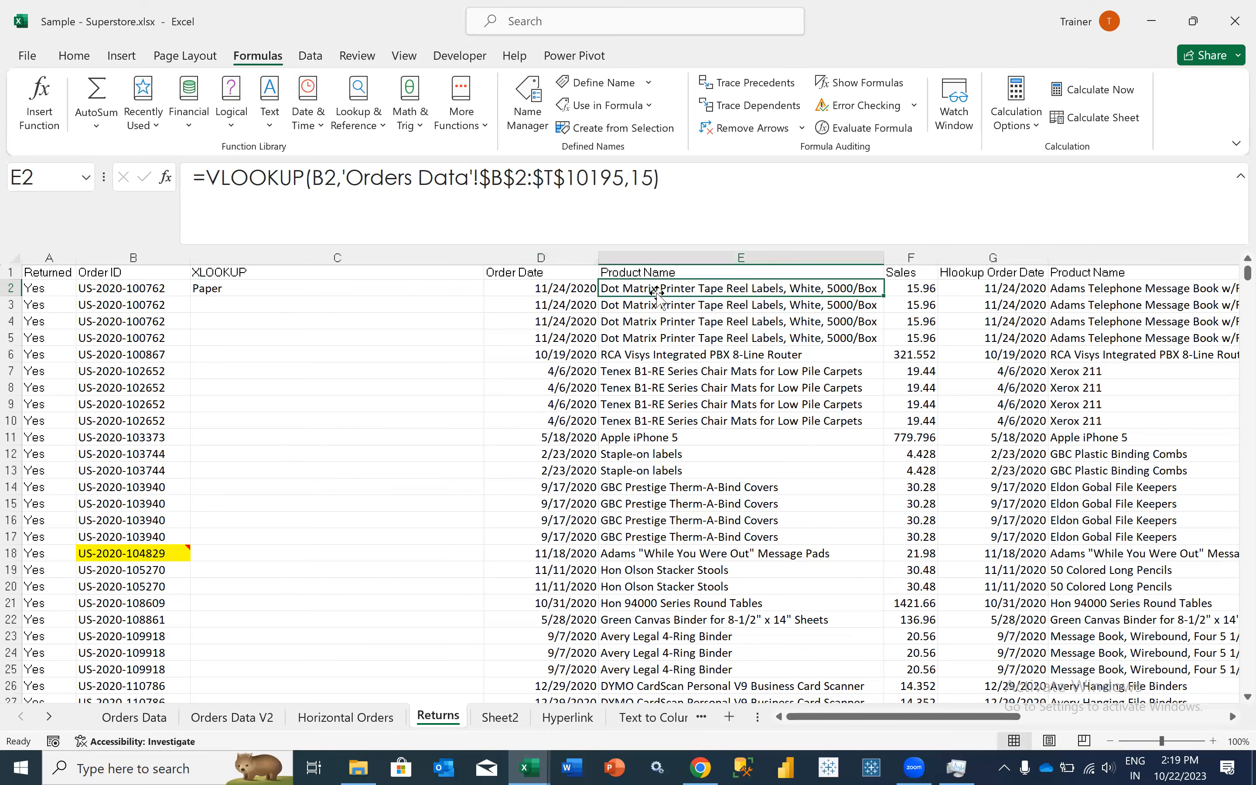
pyautogui.hscroll(3, 799, 289)
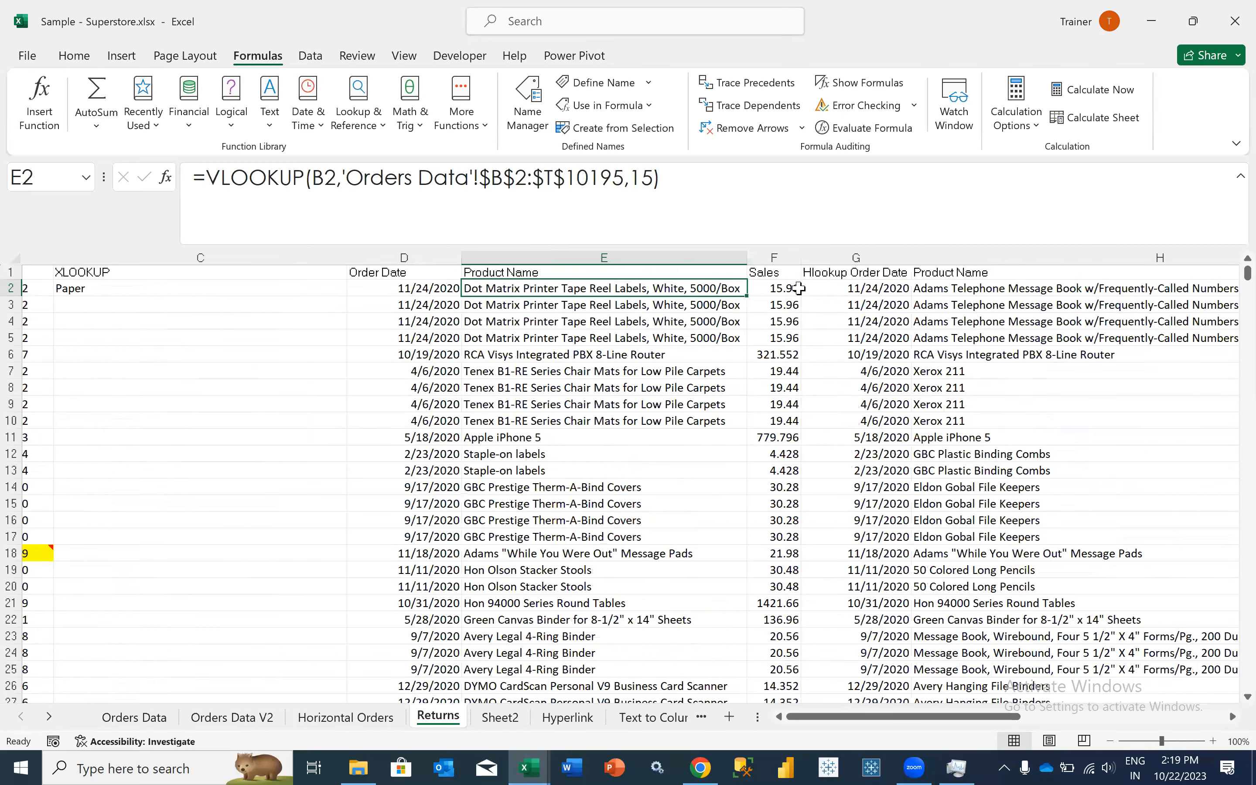
pyautogui.hscroll(1, 800, 359)
pyautogui.press('Right')
pyautogui.press('Right')
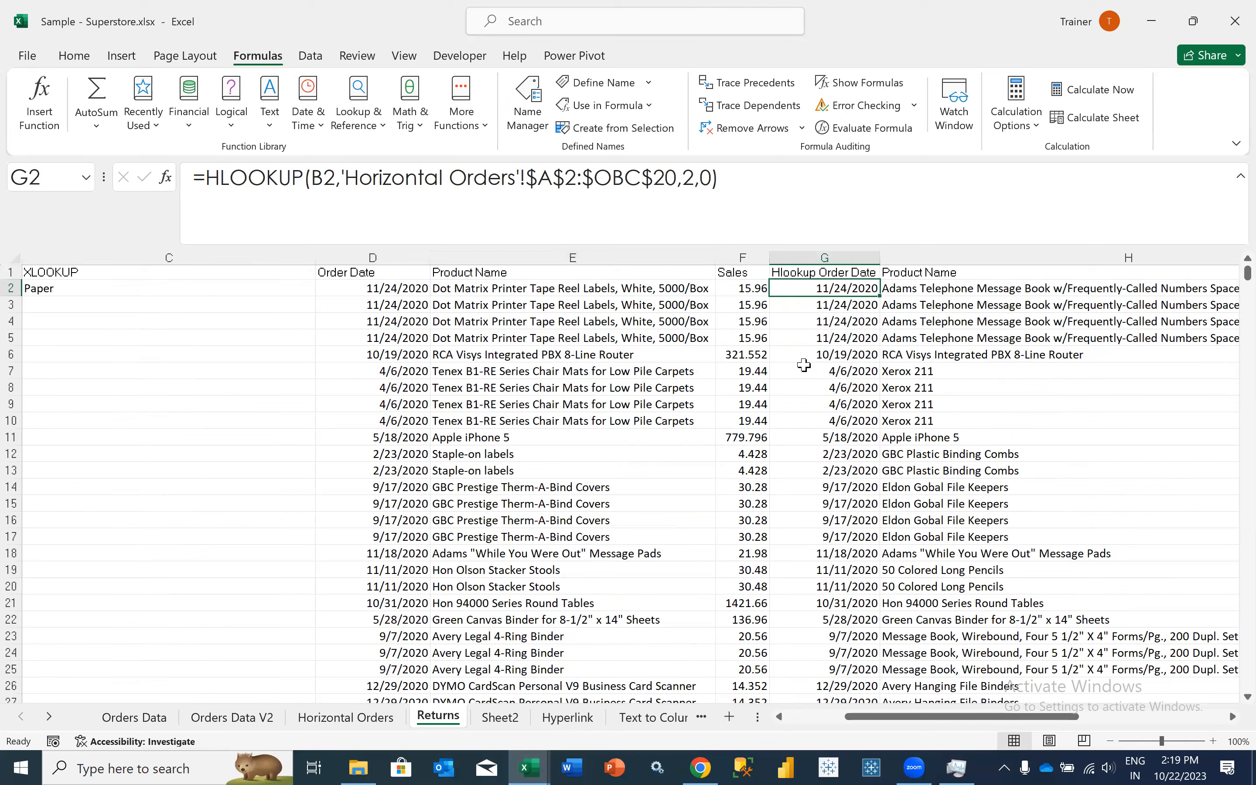
pyautogui.hscroll(1, 776, 371)
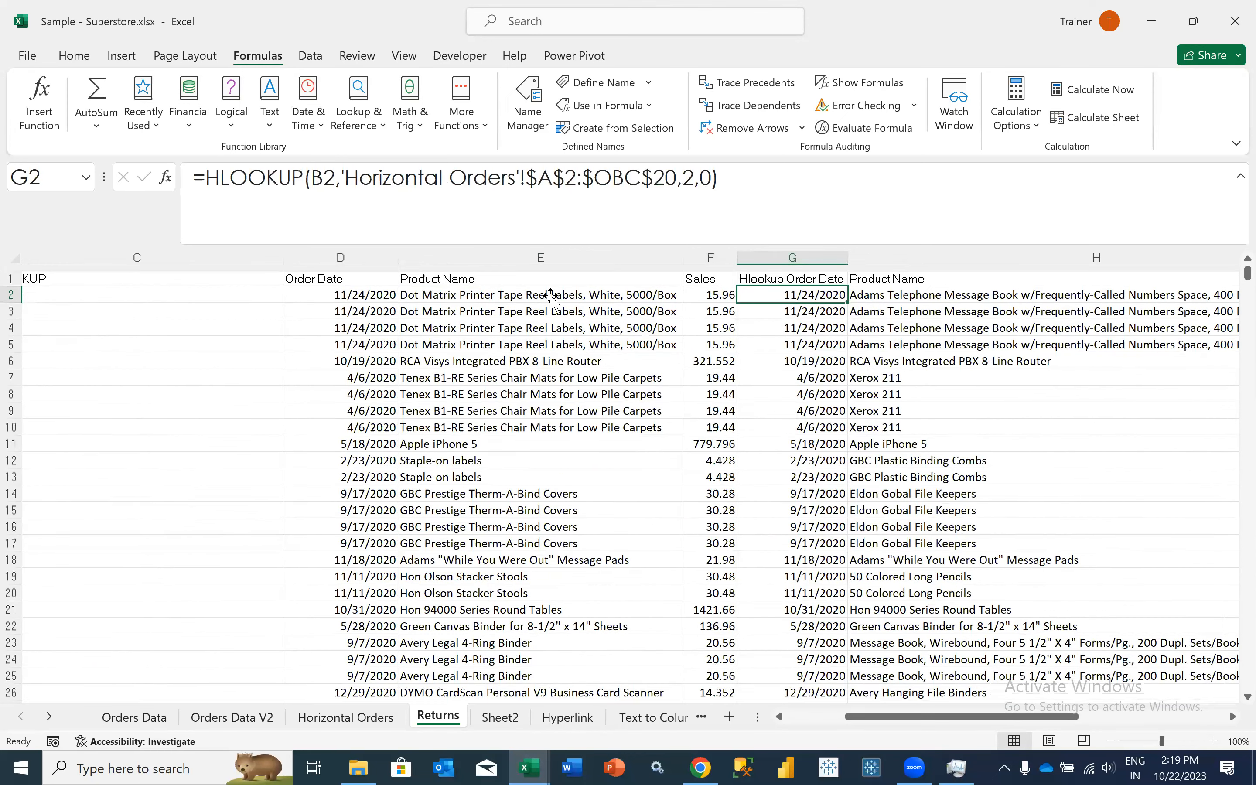
pyautogui.hscroll(2, 551, 296)
pyautogui.hscroll(1, 523, 181)
pyautogui.hscroll(-4, 633, 177)
pyautogui.press('Left')
pyautogui.press('Left')
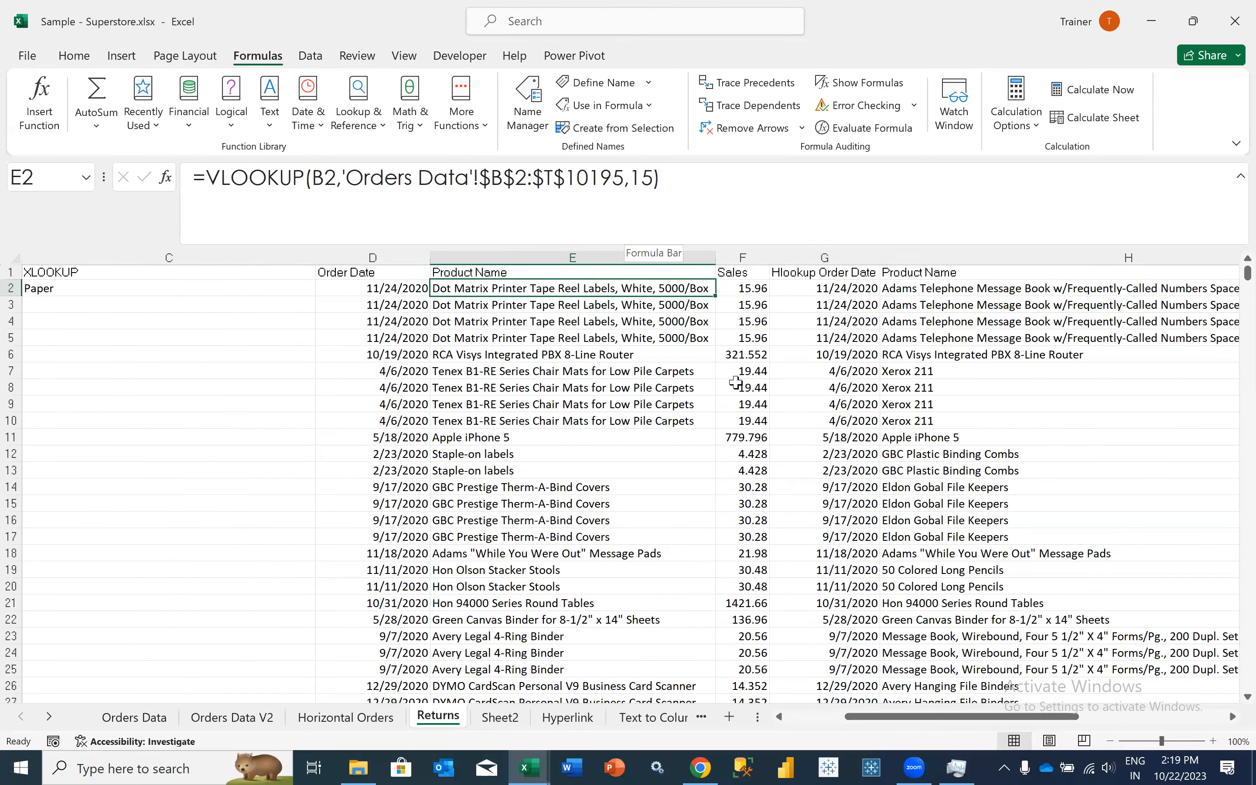
# - Examine the MATCH formula in I2 and the INDEX formula in J2
pyautogui.hscroll(2, 808, 366)
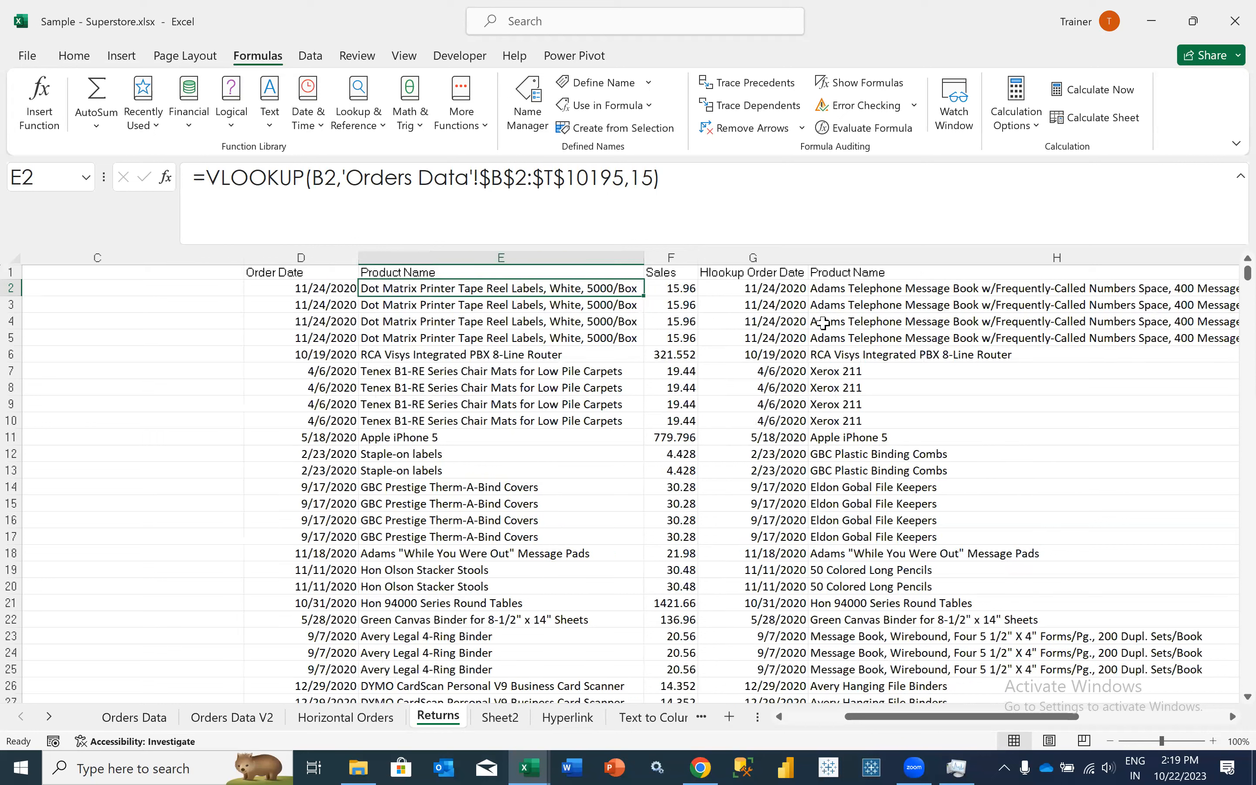
pyautogui.hscroll(3, 991, 284)
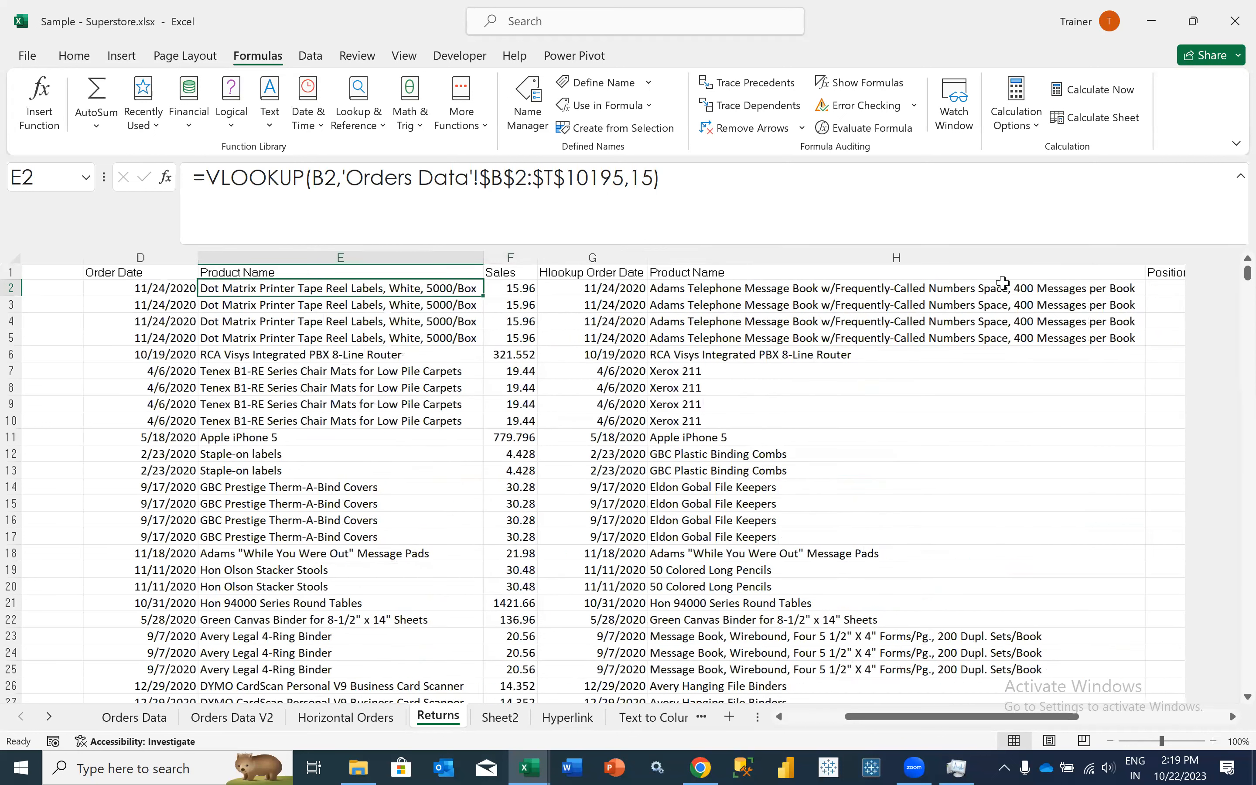
pyautogui.hscroll(1, 1003, 283)
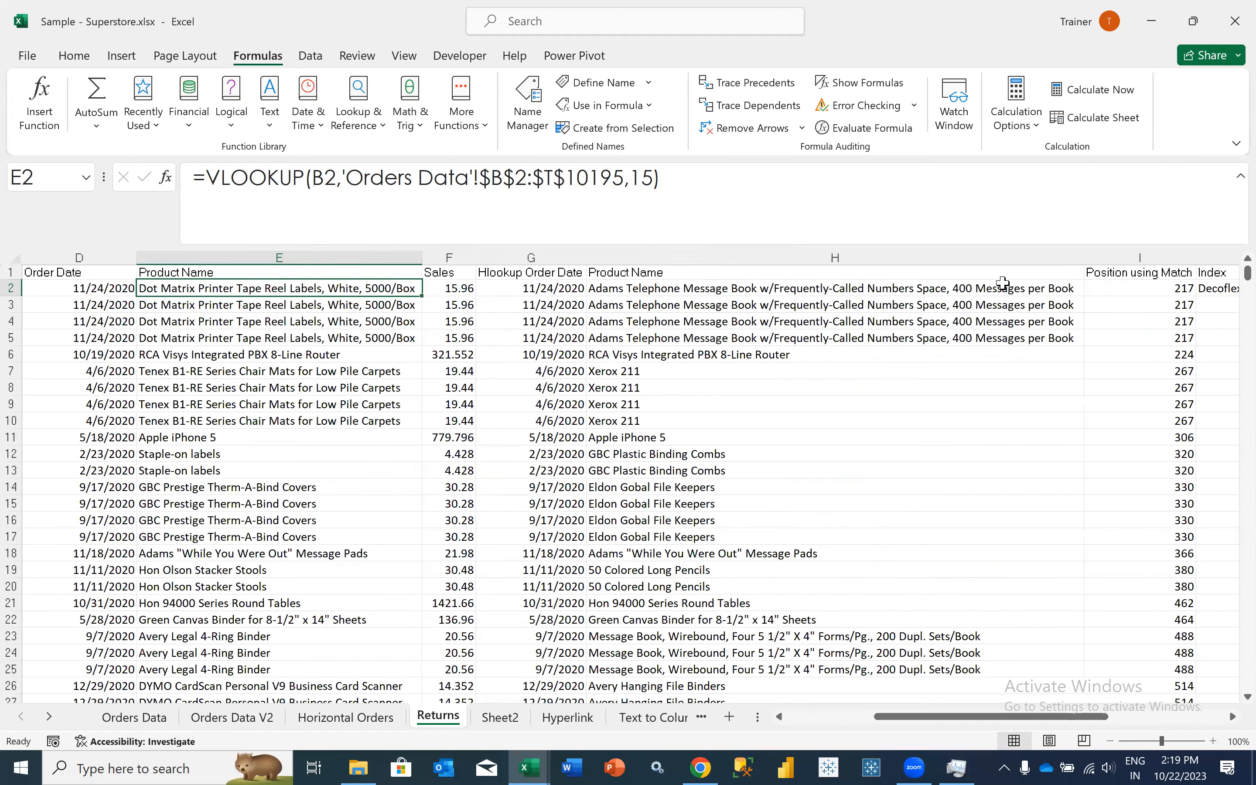
pyautogui.hscroll(1, 1003, 283)
pyautogui.hscroll(2, 1002, 284)
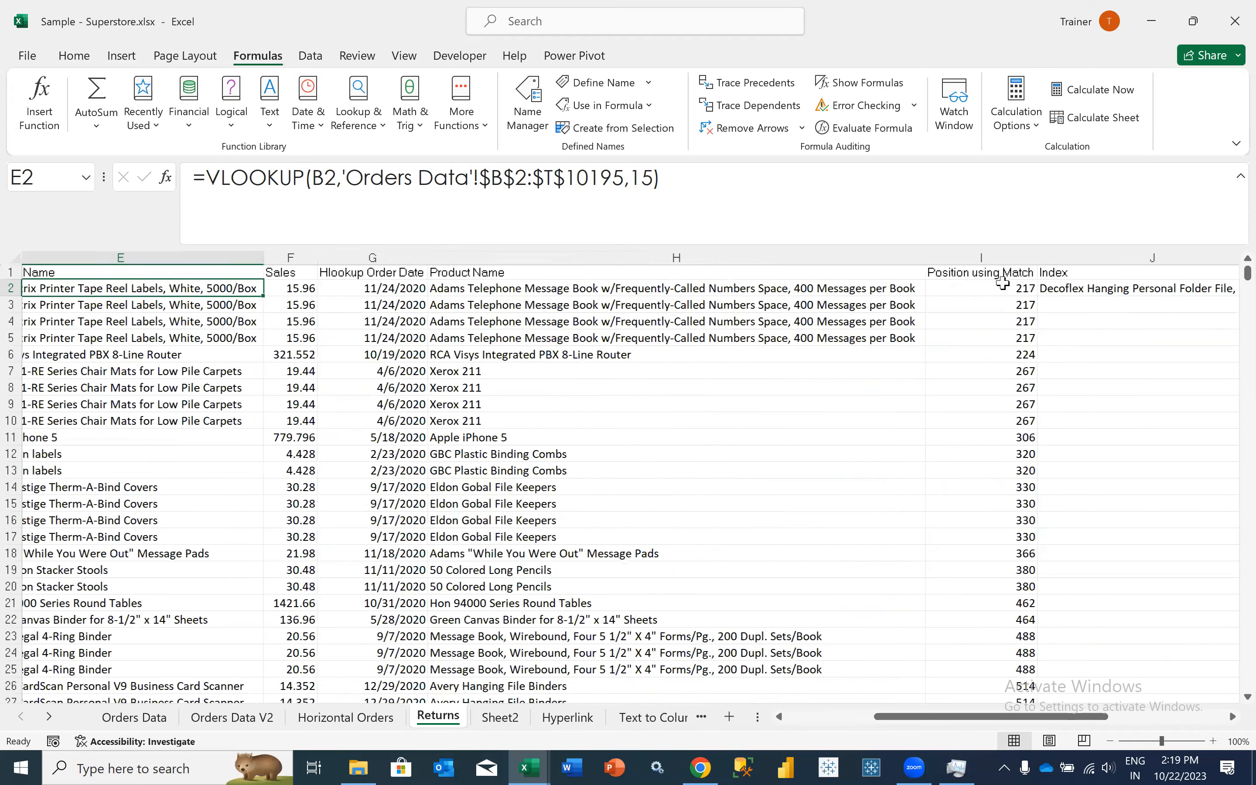
pyautogui.click(1002, 283)
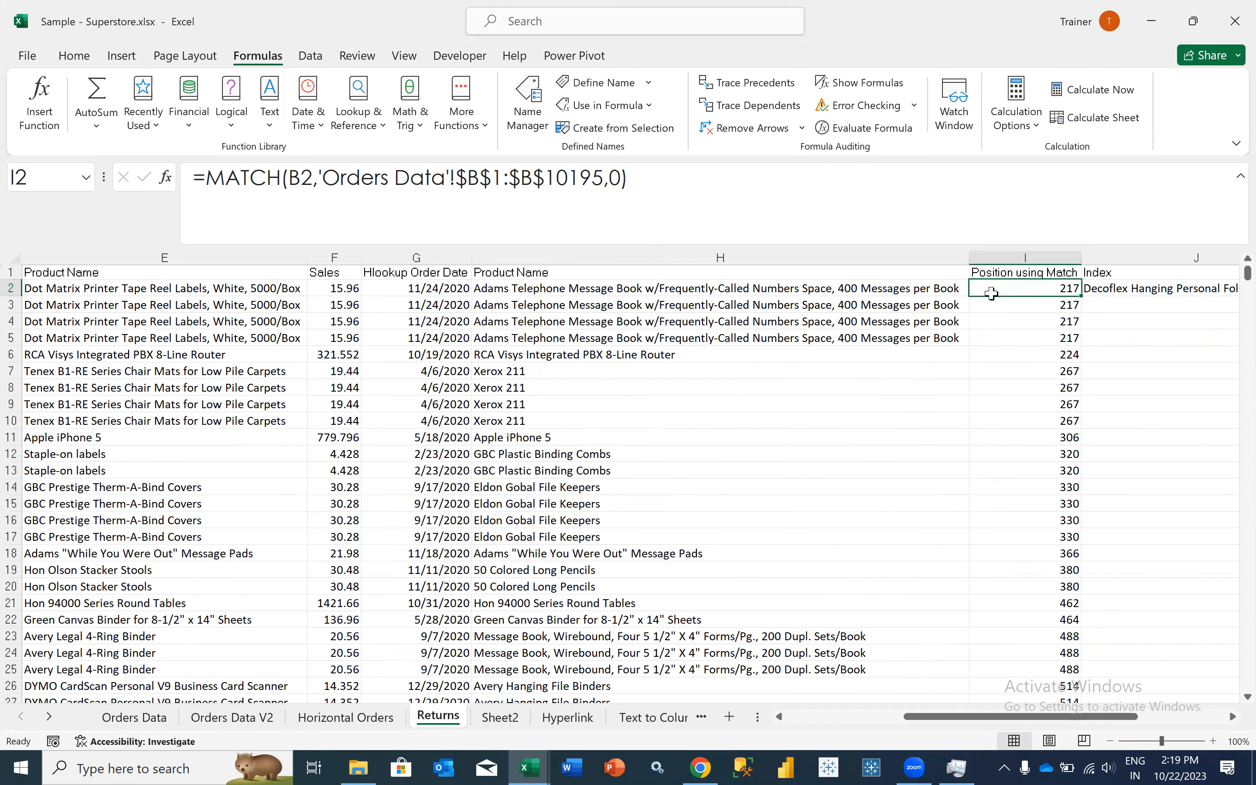
pyautogui.hscroll(2, 987, 289)
pyautogui.hscroll(2, 987, 289)
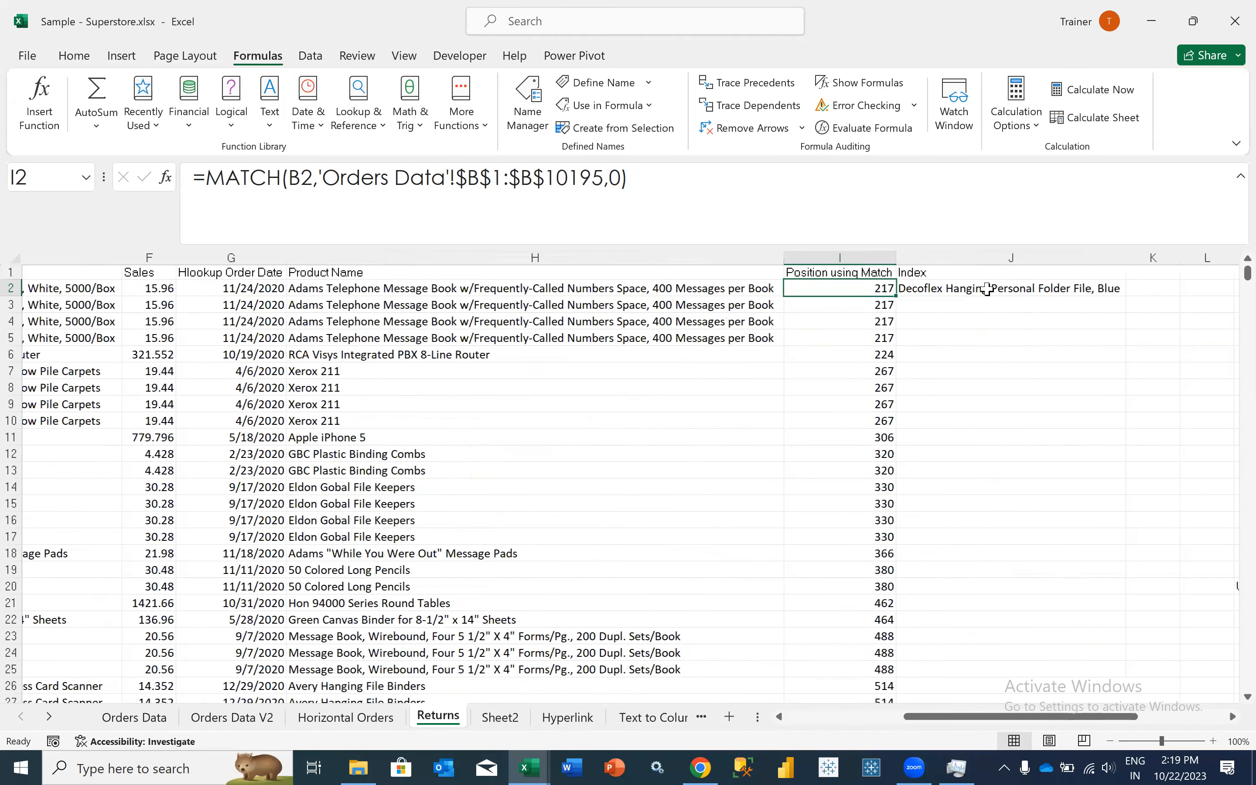
pyautogui.hscroll(2, 987, 288)
pyautogui.click(987, 288)
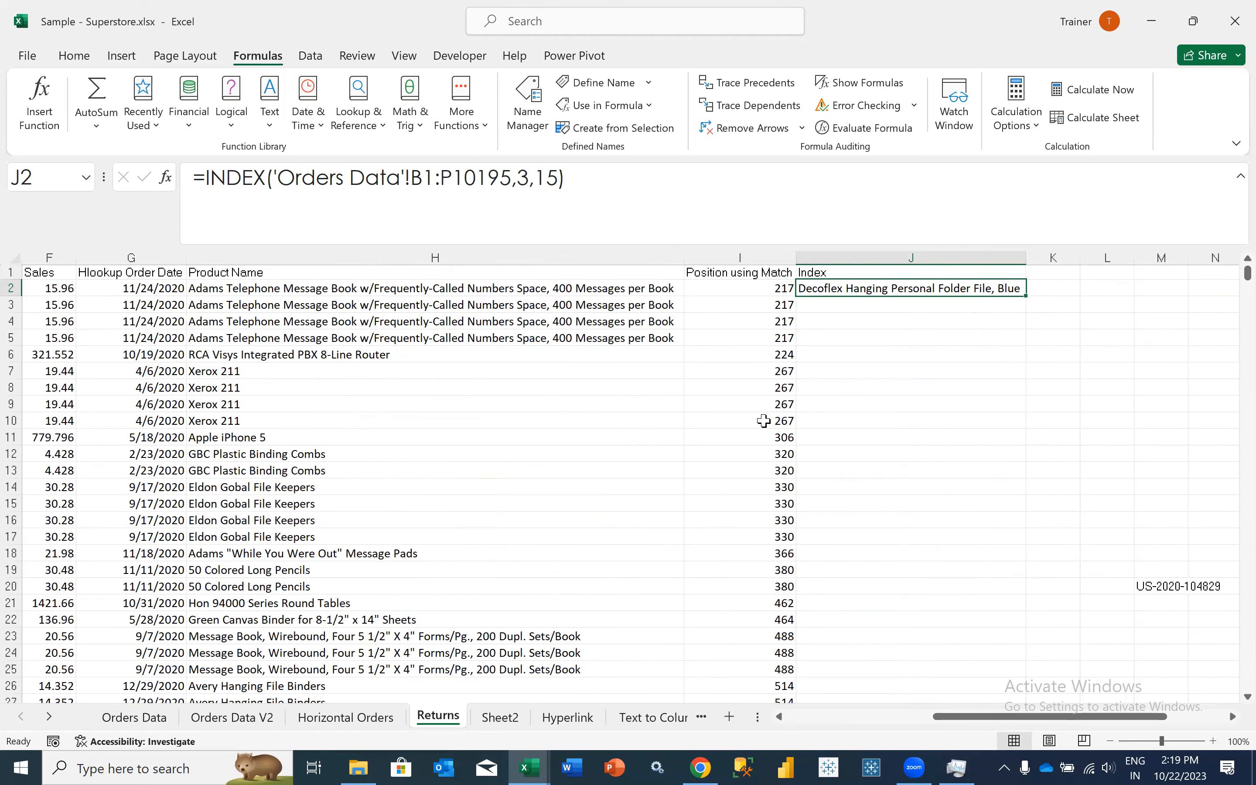
# - Go back to C2 and inspect the lookup value, lookup array and return array arguments of its XLOOKUP formula
pyautogui.hscroll(-2, 321, 295)
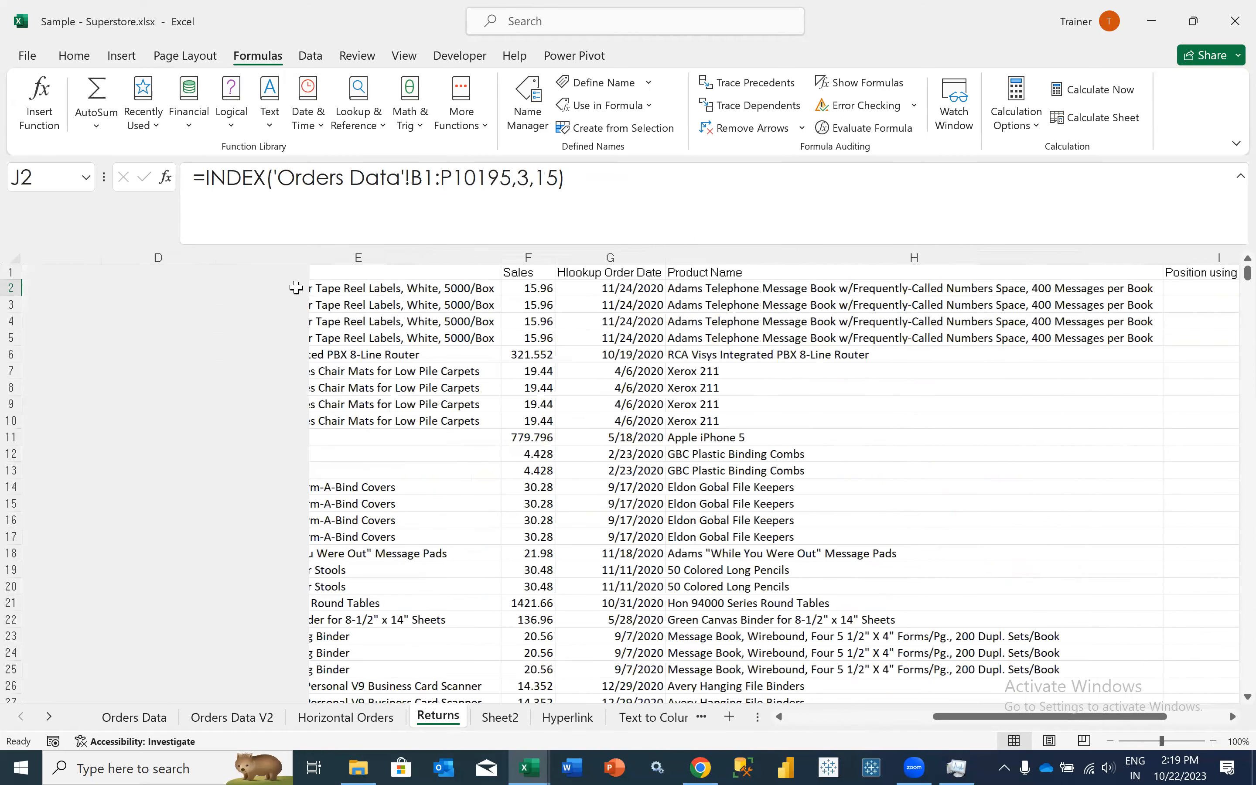
pyautogui.hscroll(-3, 296, 287)
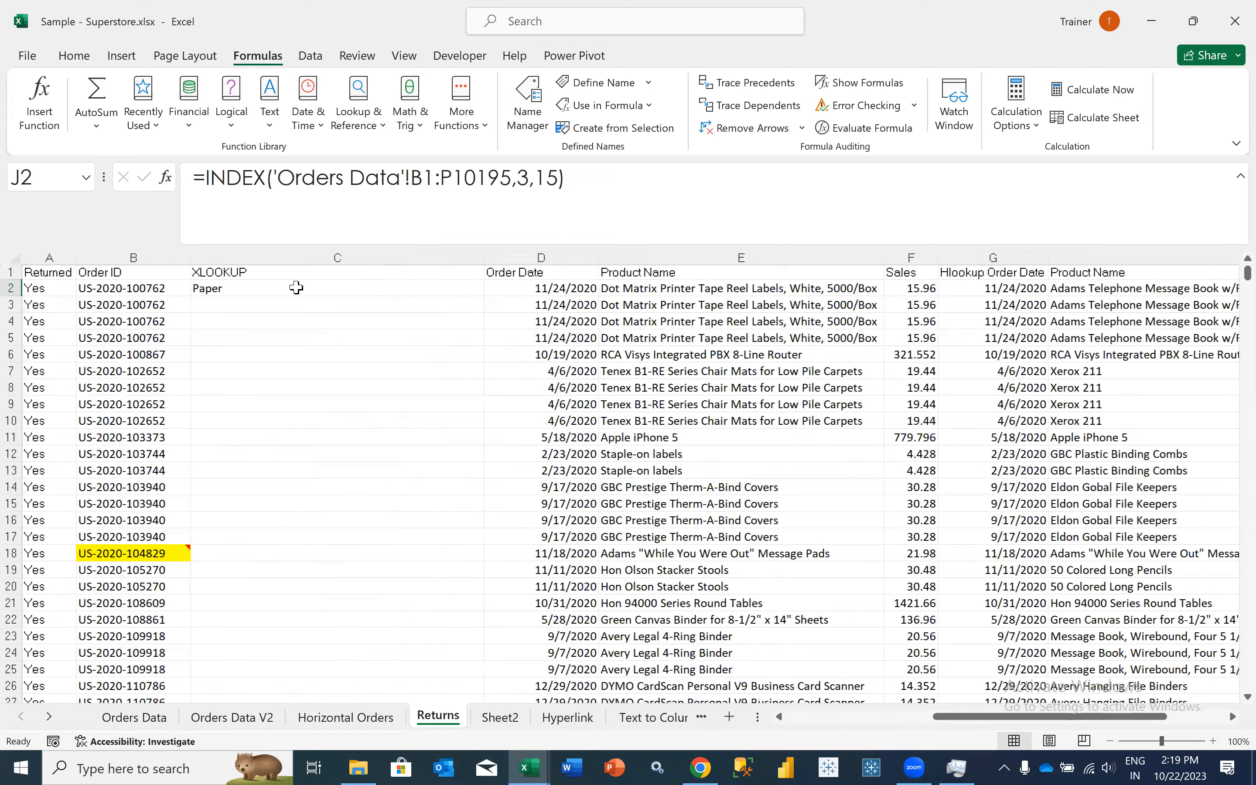
pyautogui.click(296, 287)
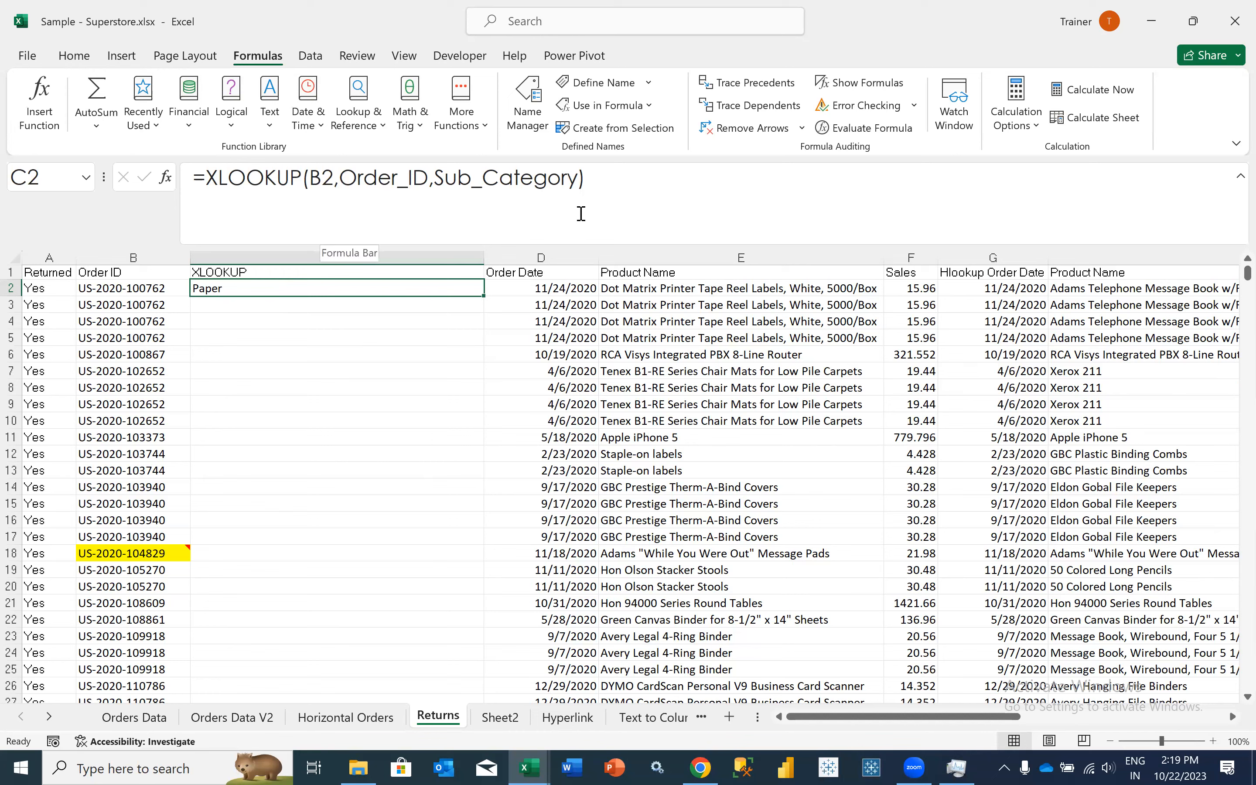
pyautogui.click(322, 177)
pyautogui.doubleClick(321, 178)
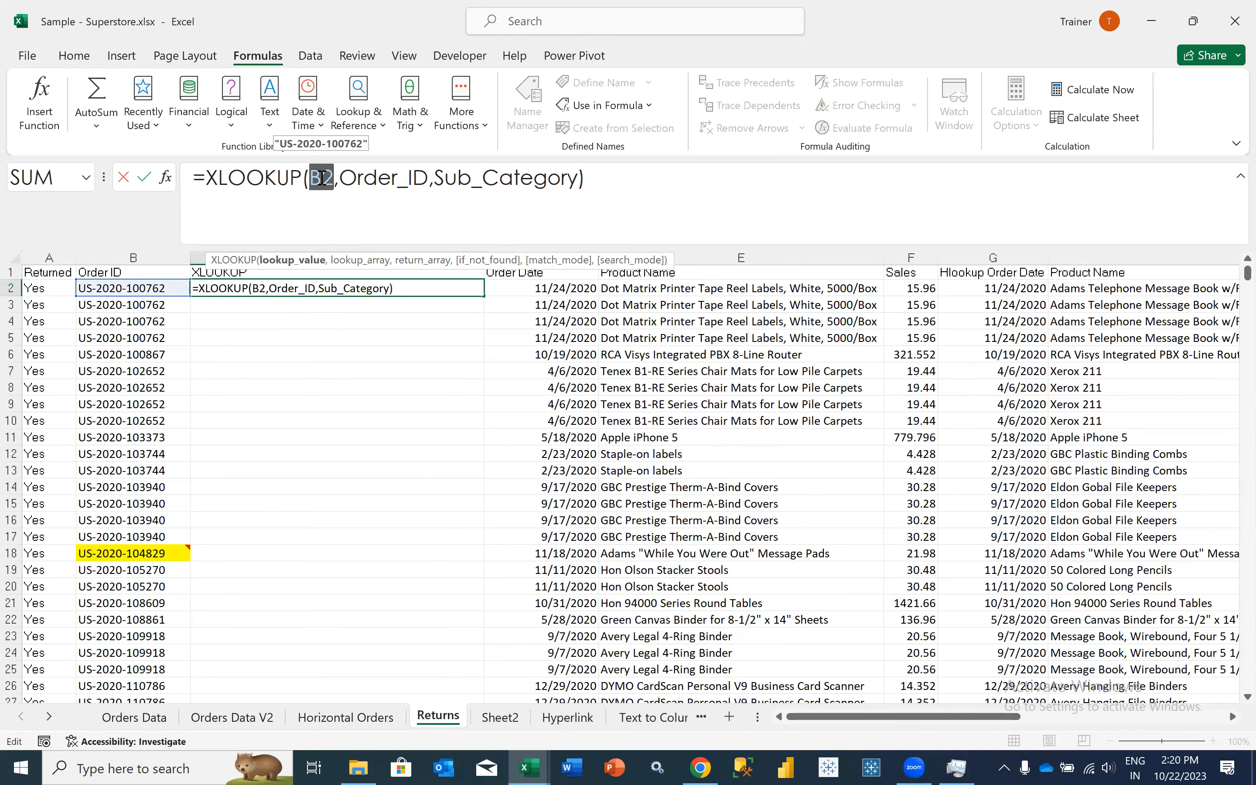
pyautogui.doubleClick(371, 179)
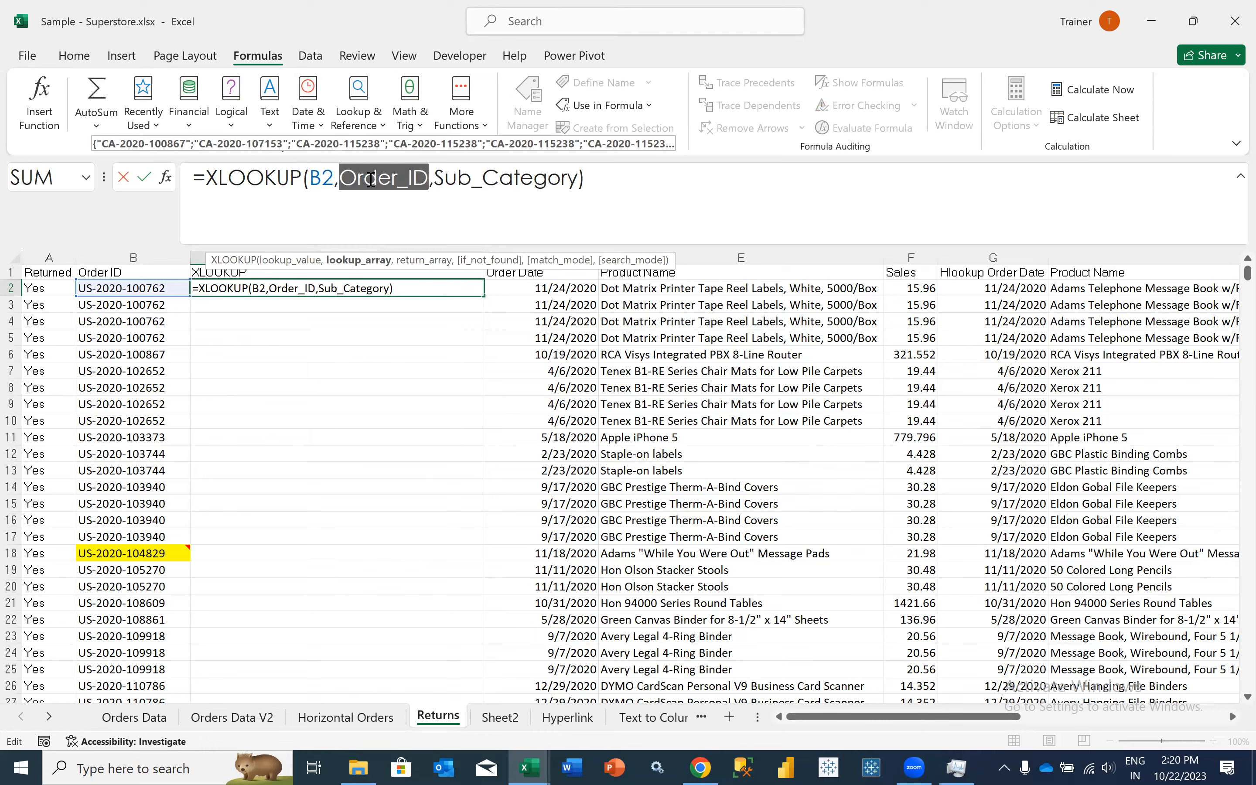
pyautogui.doubleClick(485, 180)
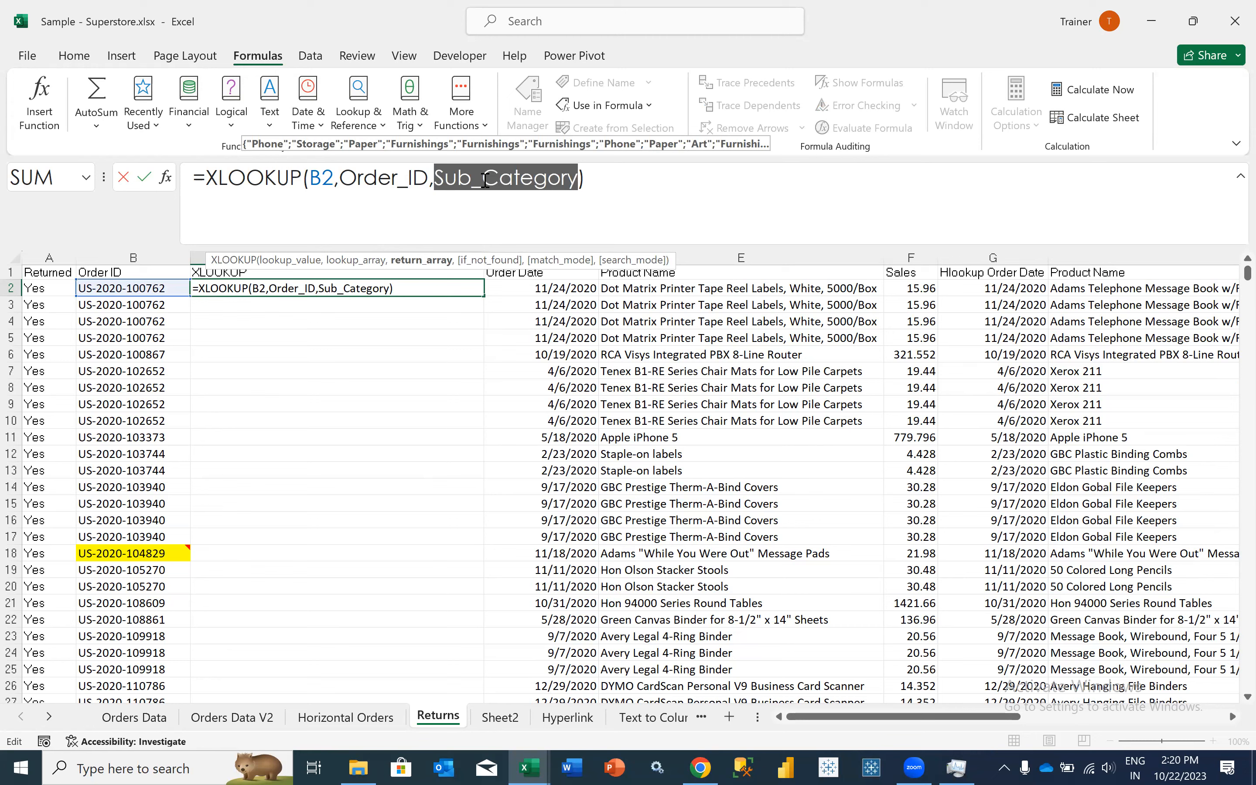
# - Extend the XLOOKUP formula in C2 with "Value Not Found" as the not-found text and 0 (exact match) as the match mode
pyautogui.click(580, 184)
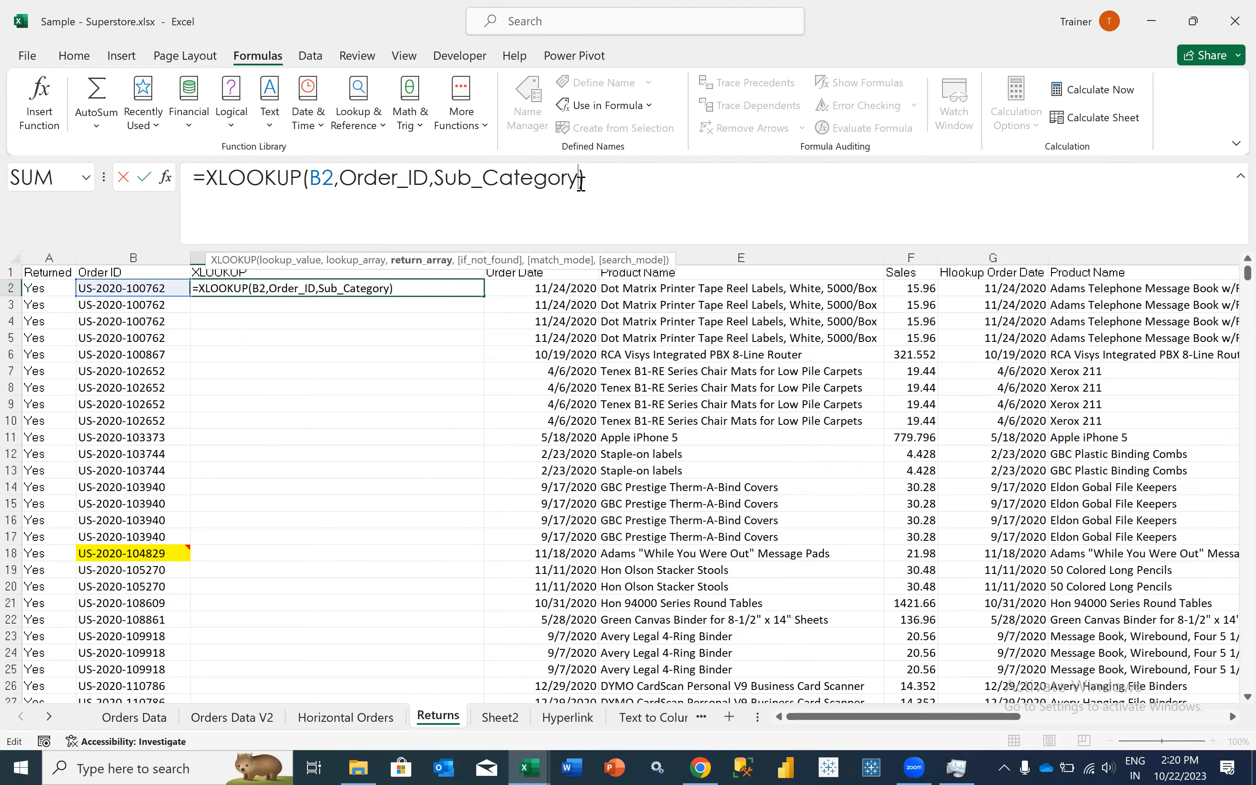
pyautogui.write(',')
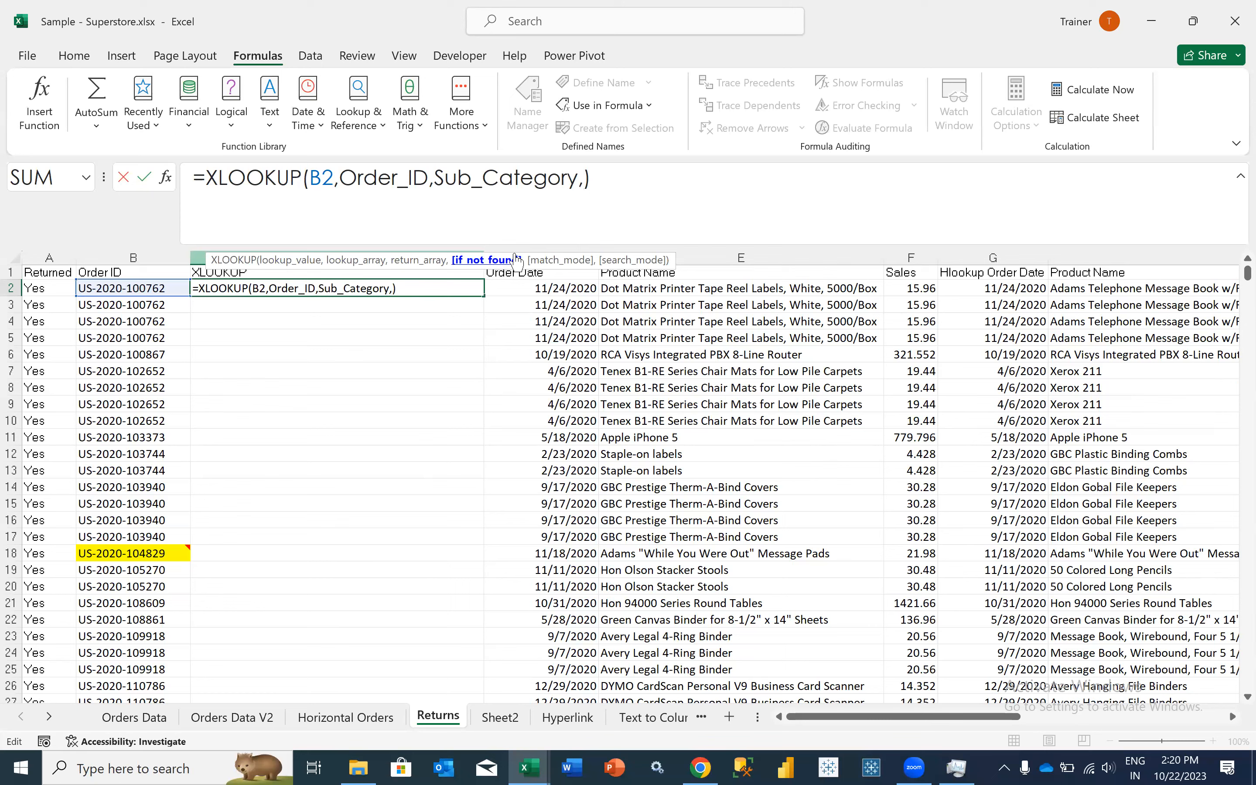
pyautogui.write('"Value Not Found"')
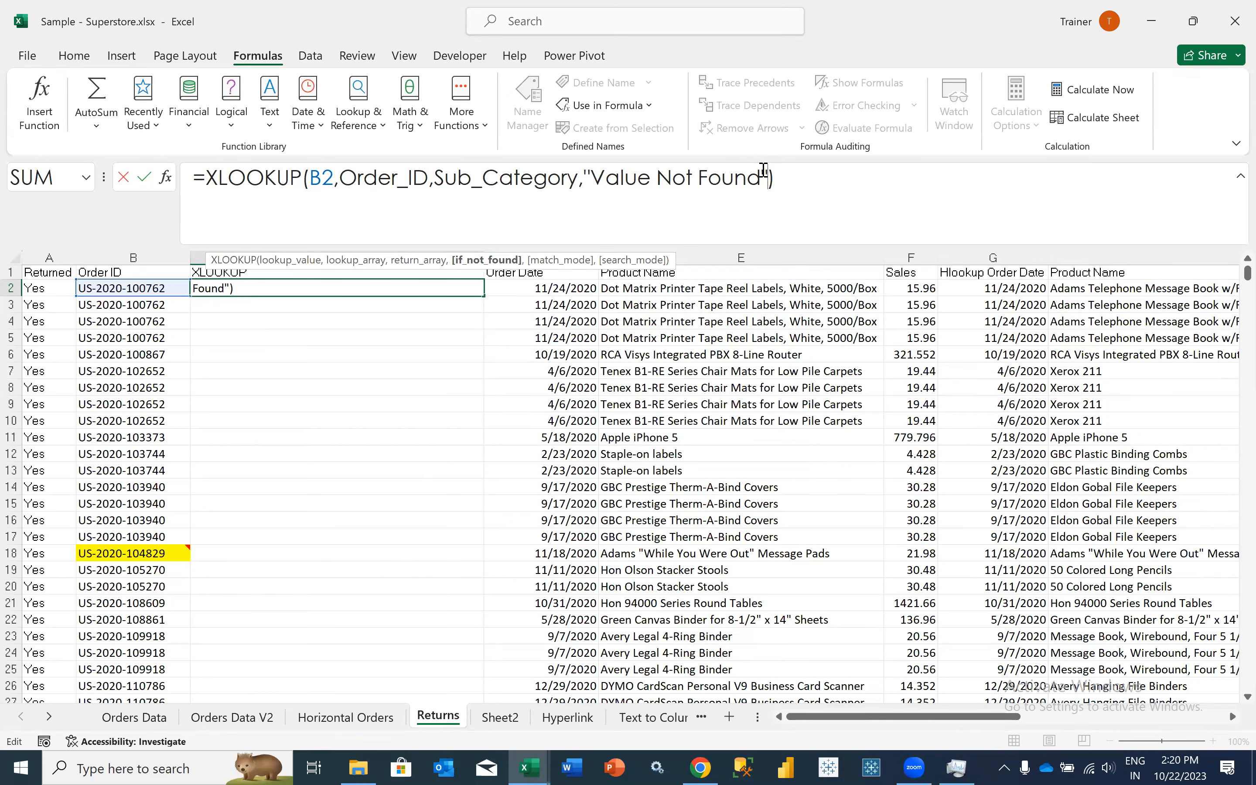
pyautogui.write(',')
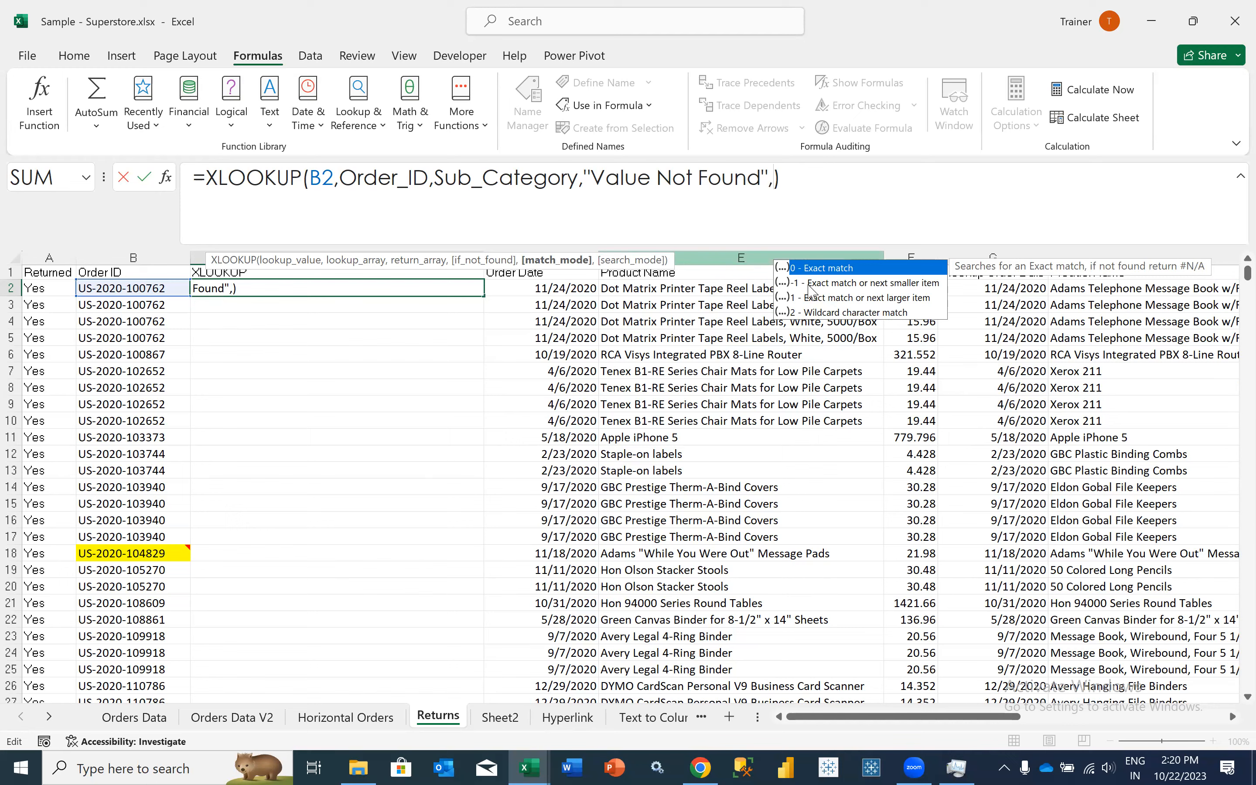
pyautogui.write('0,')
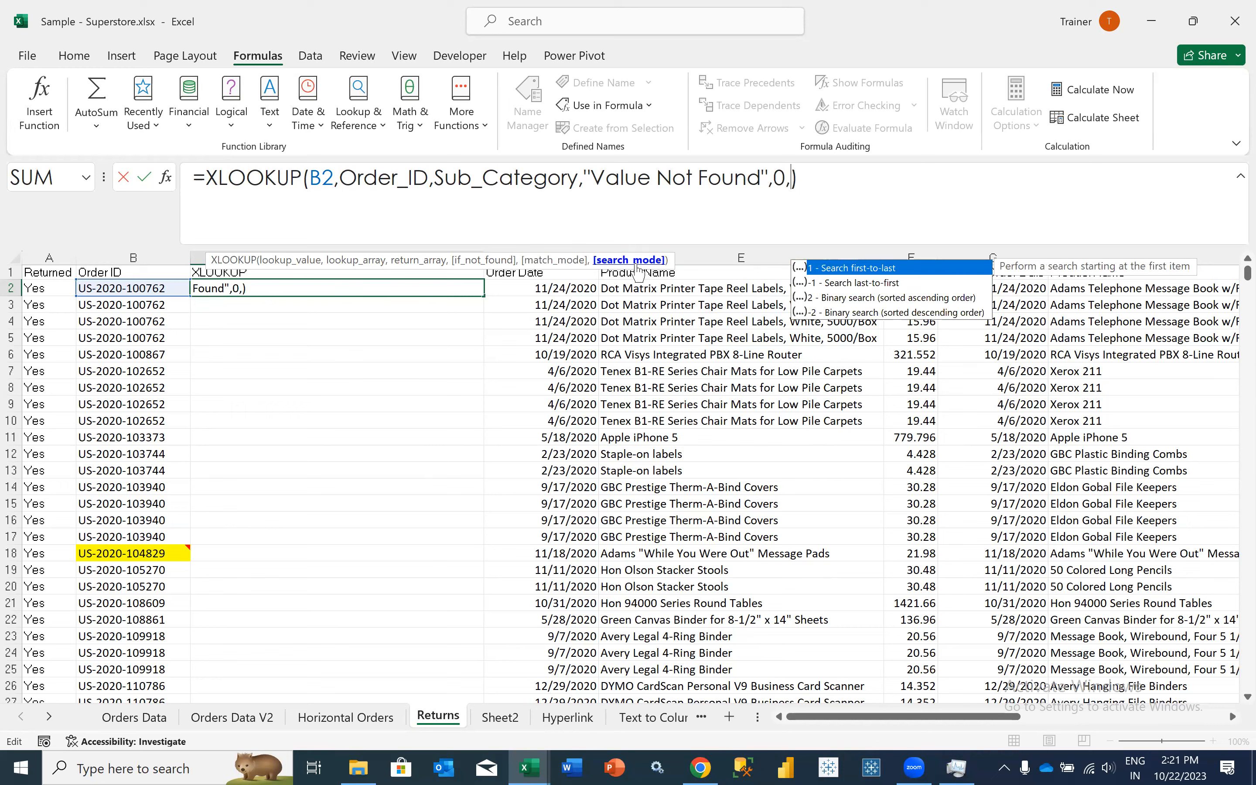
# - Try search mode -1 (last-to-first) in the C2 XLOOKUP formula, and clear that argument again
pyautogui.doubleClick(842, 284)
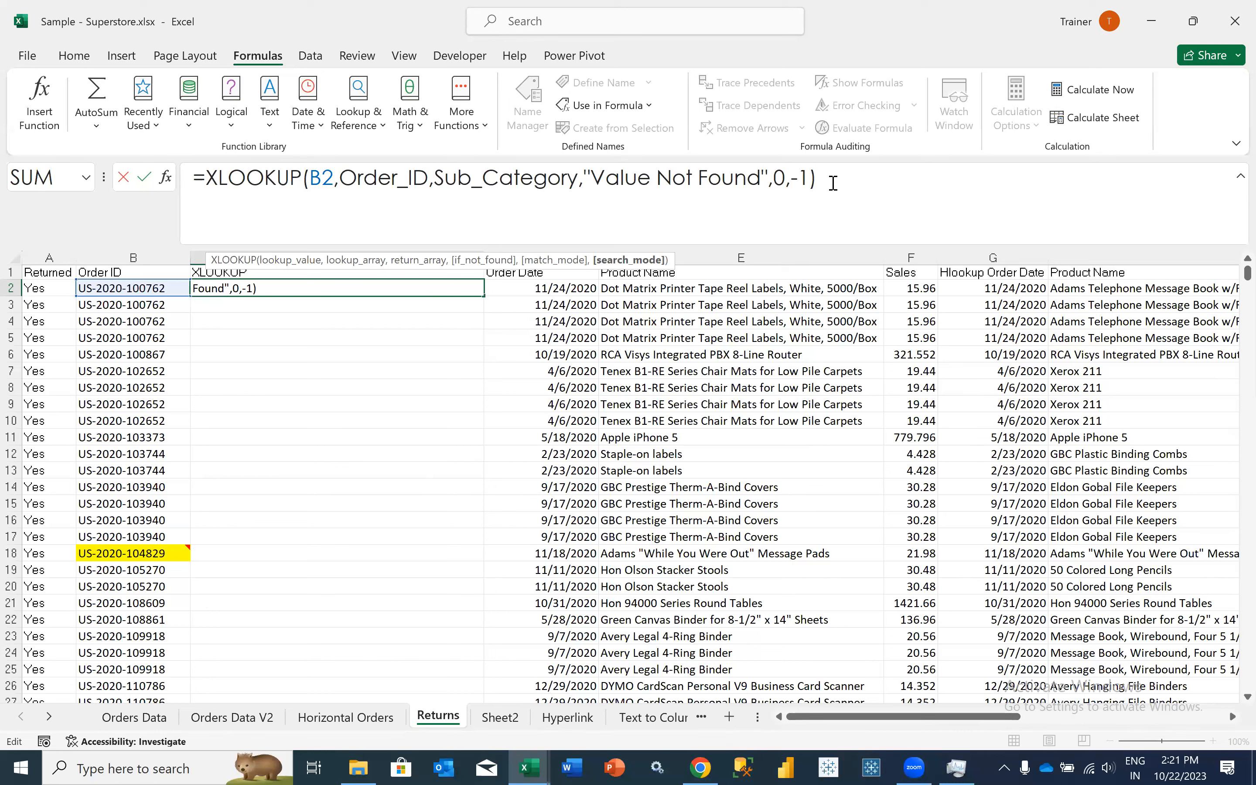
pyautogui.write(']')
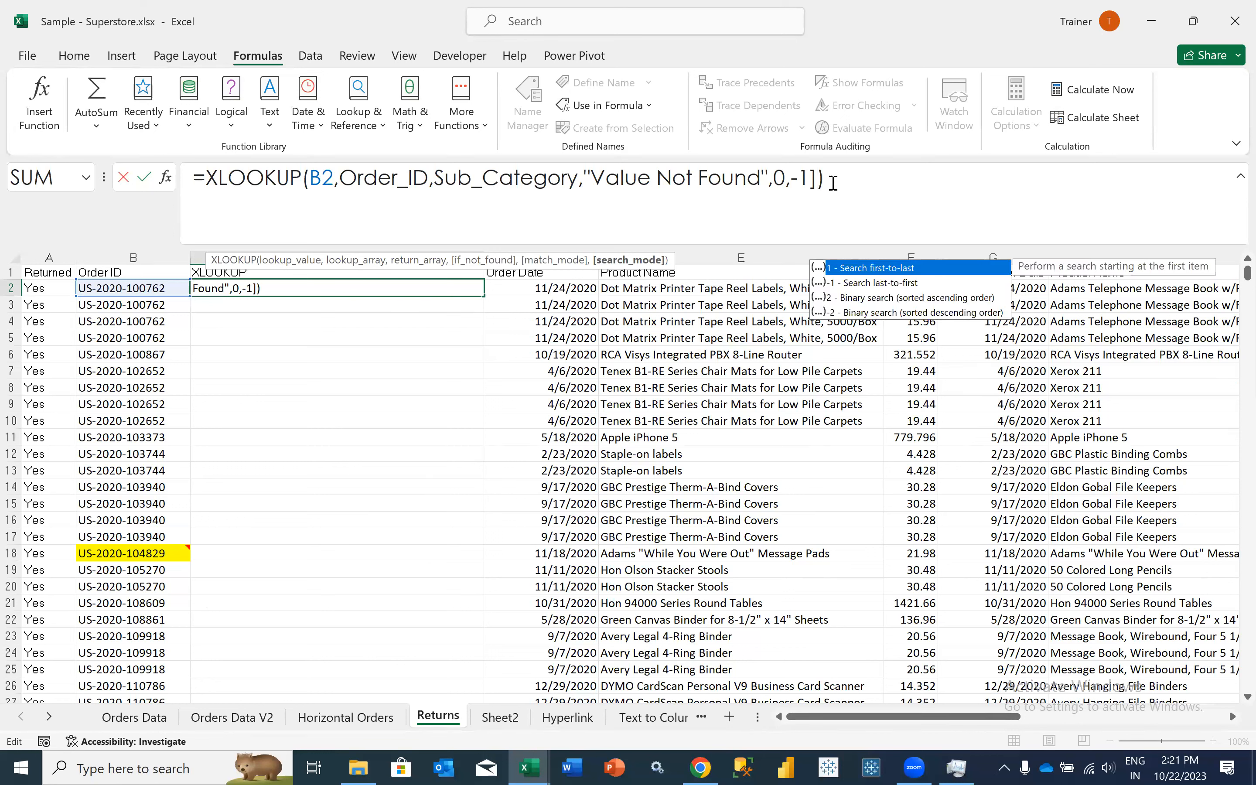
pyautogui.press('BackSpace')
pyautogui.press('BackSpace')
pyautogui.press('BackSpace')
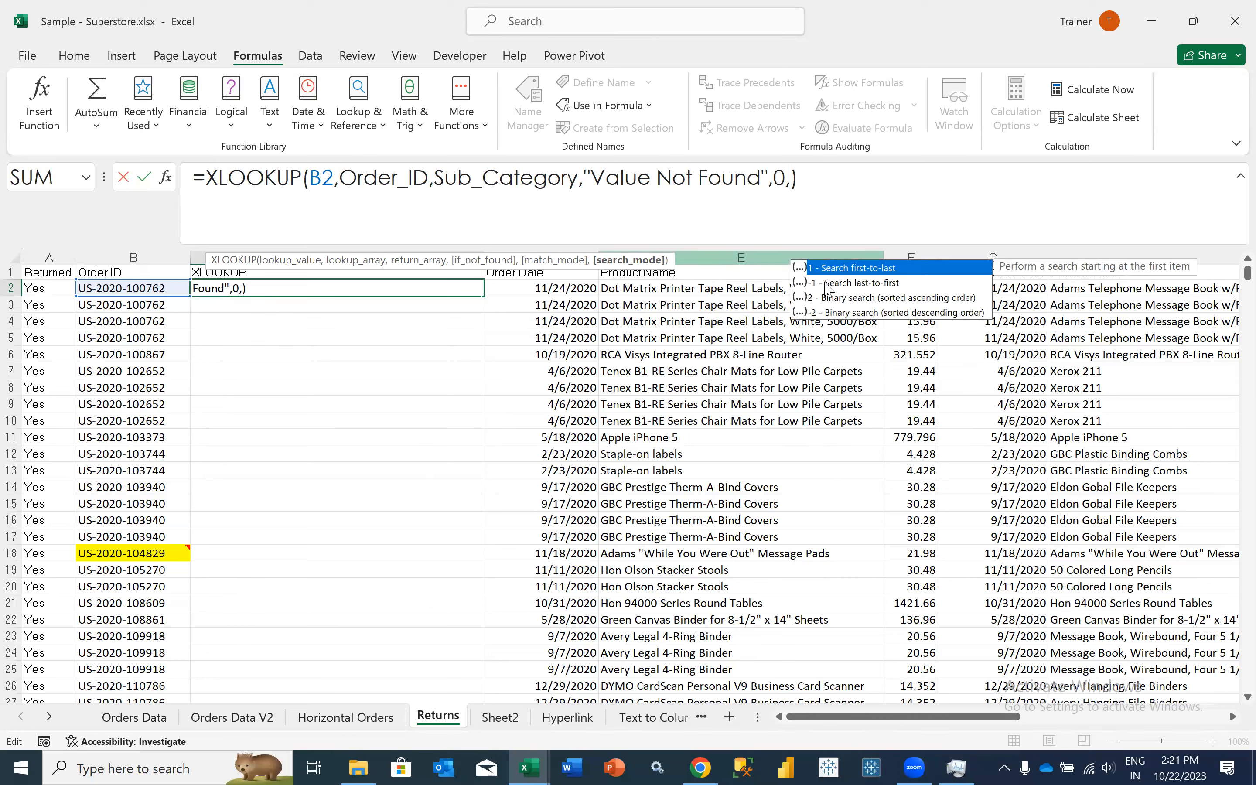
# - Set the XLOOKUP search mode in C2 to 1 (first-to-last), enter the formula and fill it down column C
pyautogui.click(824, 283)
pyautogui.click(821, 270)
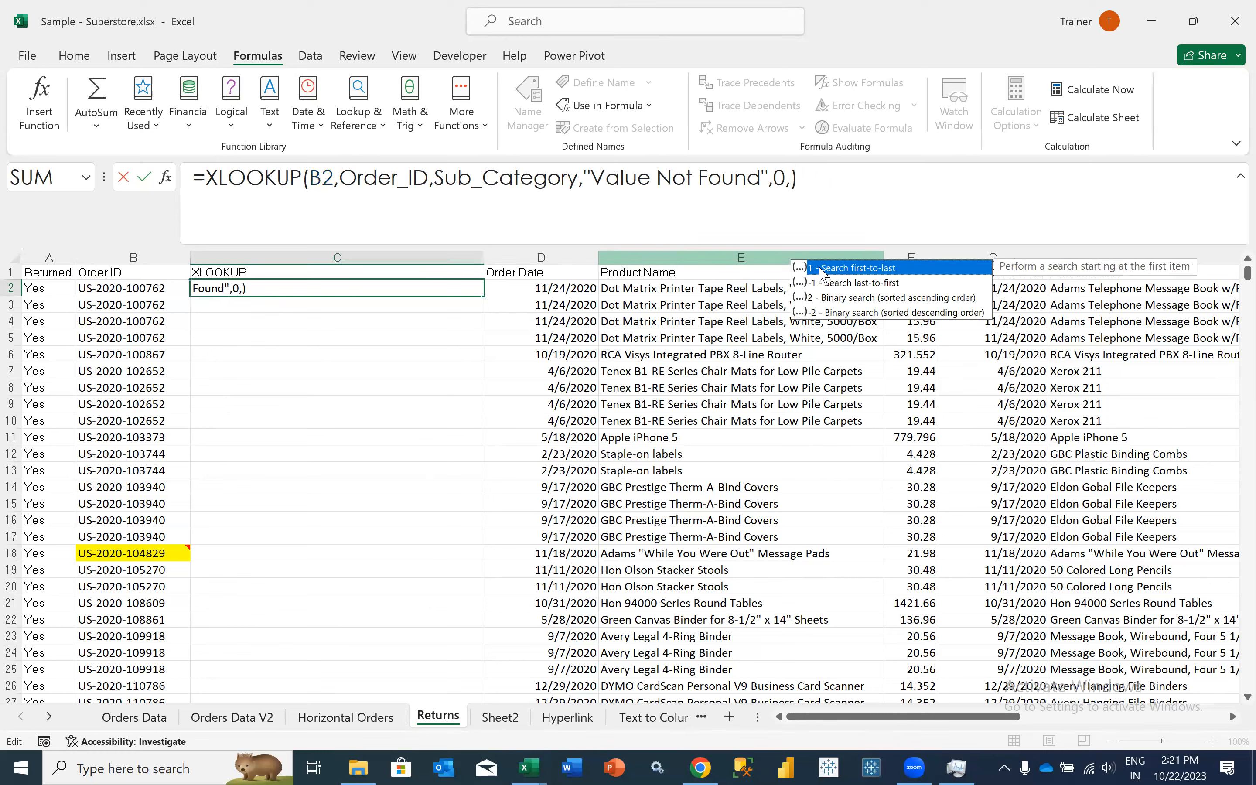
pyautogui.doubleClick(820, 269)
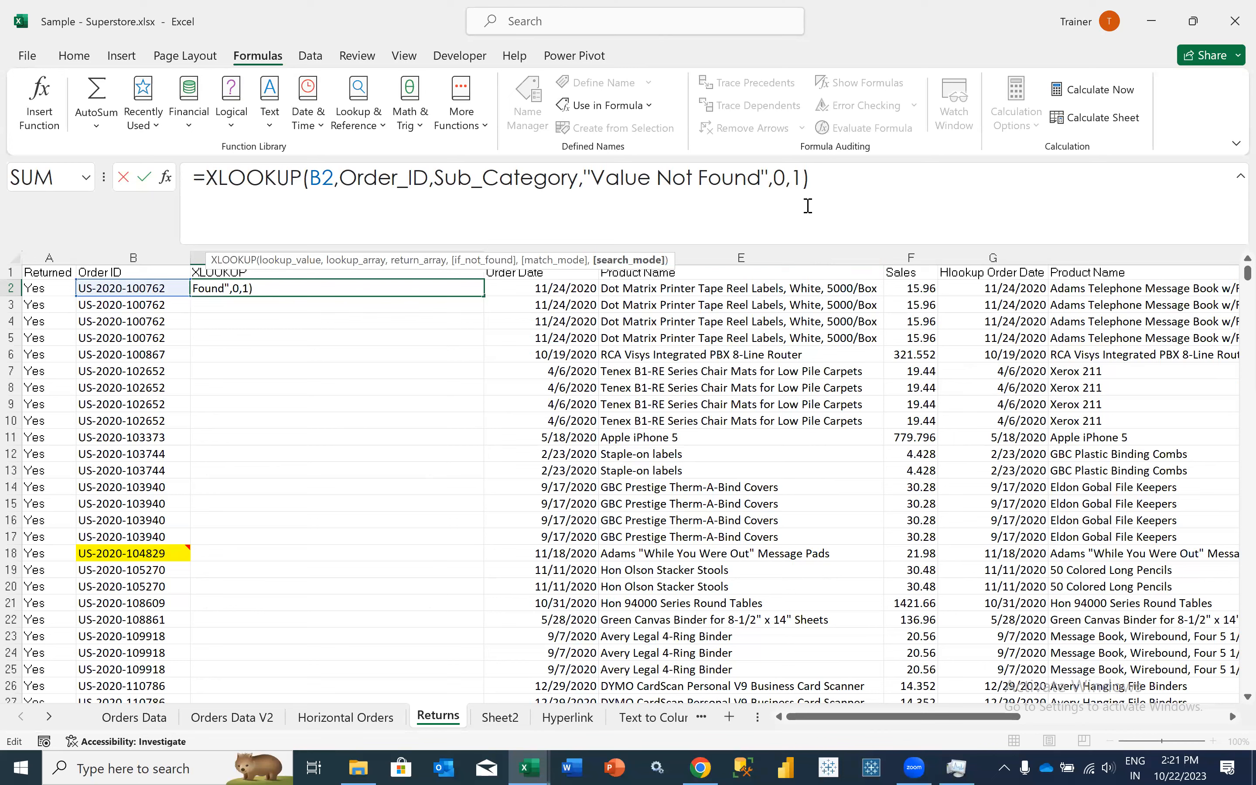
pyautogui.click(860, 202)
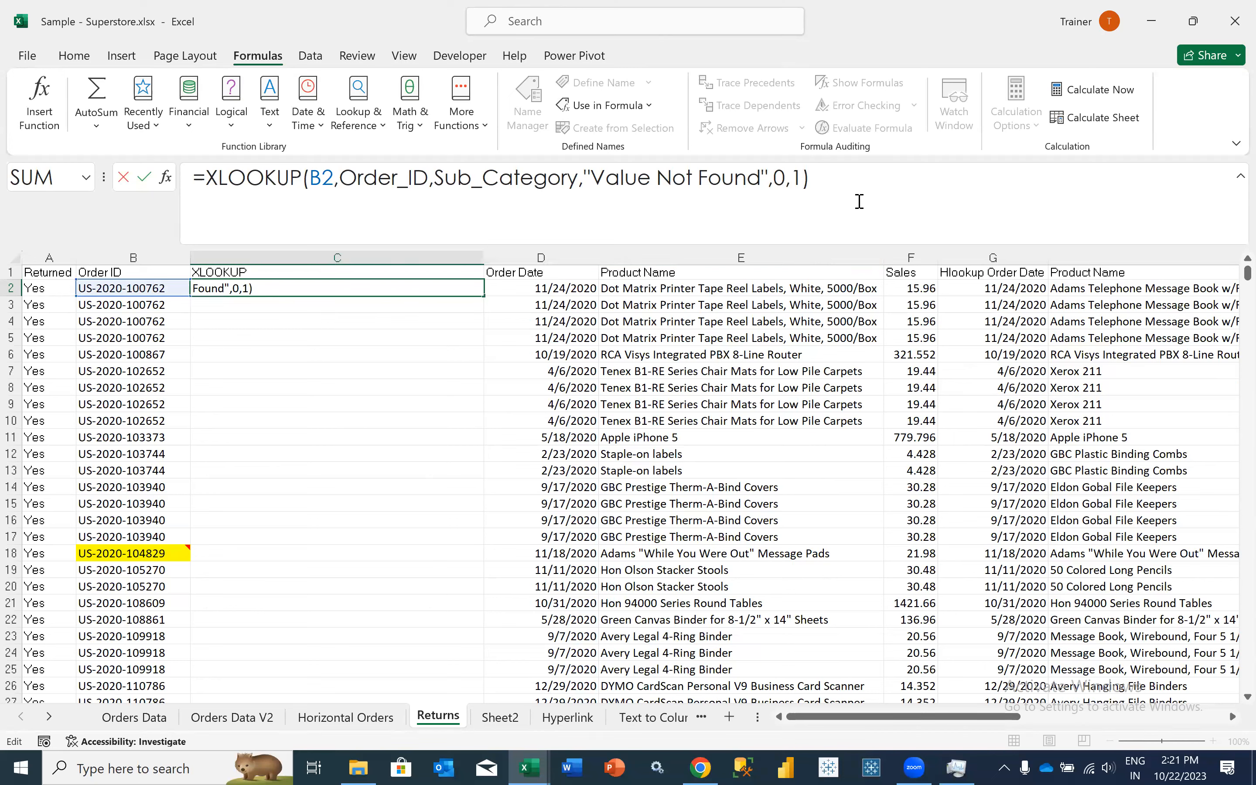
pyautogui.press('Return')
pyautogui.press('Up')
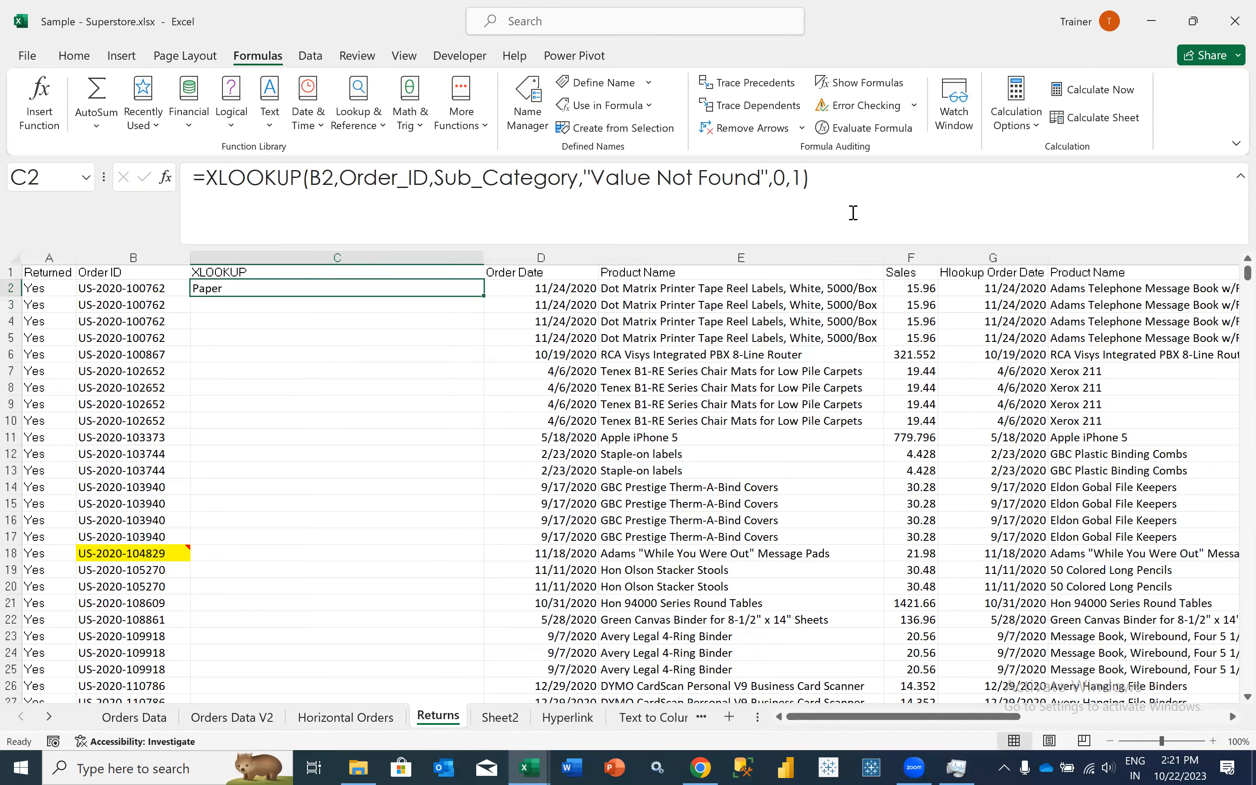
pyautogui.doubleClick(487, 299)
pyautogui.click(380, 295)
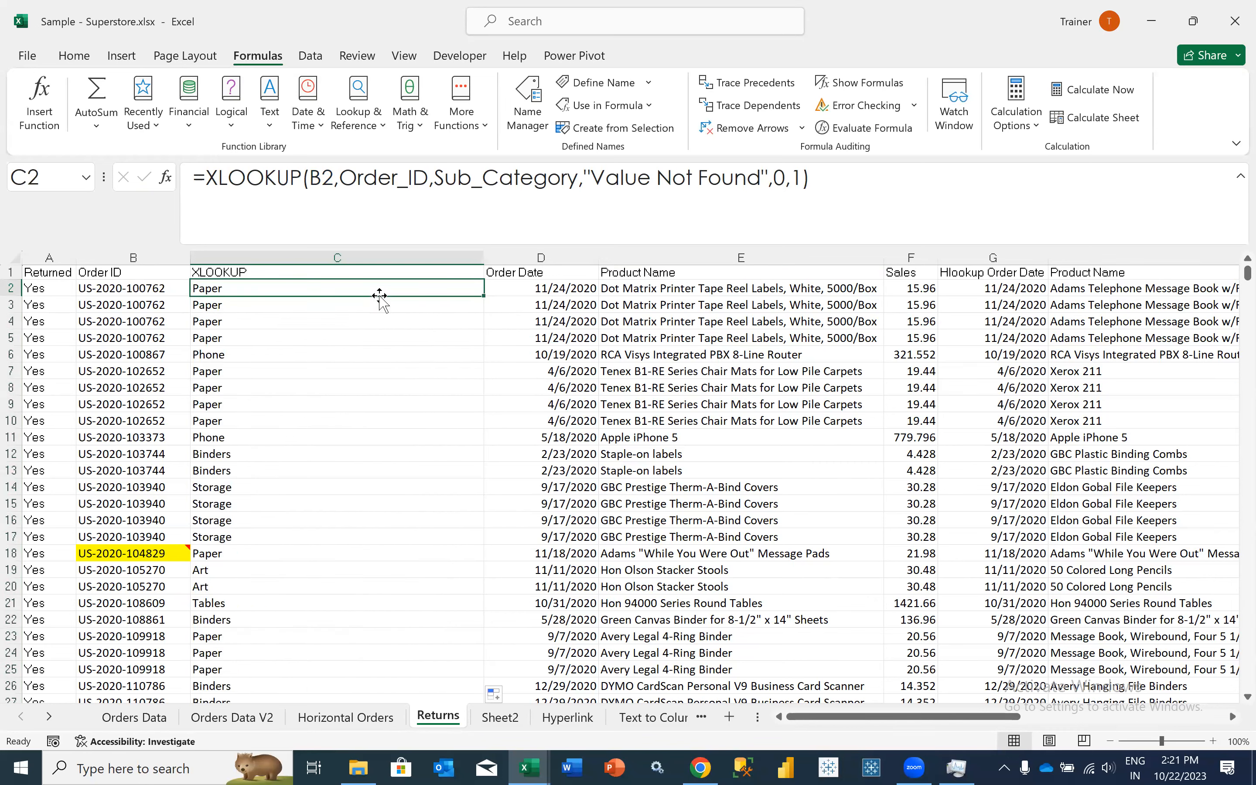
# - Review the lookup formulas across row 2, from the XLOOKUP column to the HLOOKUP columns
pyautogui.press('Right')
pyautogui.press('Right')
pyautogui.press('Right')
pyautogui.press('Right')
pyautogui.press('Right')
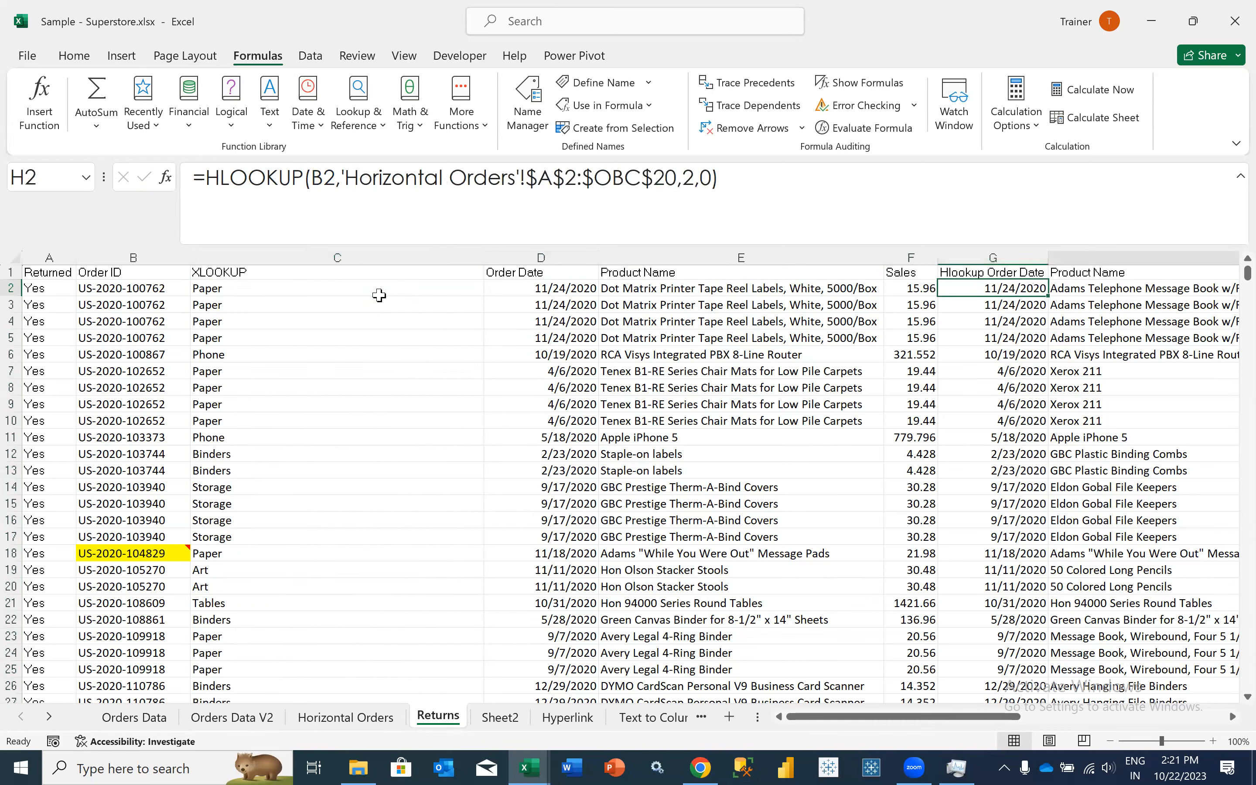
pyautogui.press('Left')
pyautogui.press('Left')
pyautogui.press('Left')
pyautogui.press('Left')
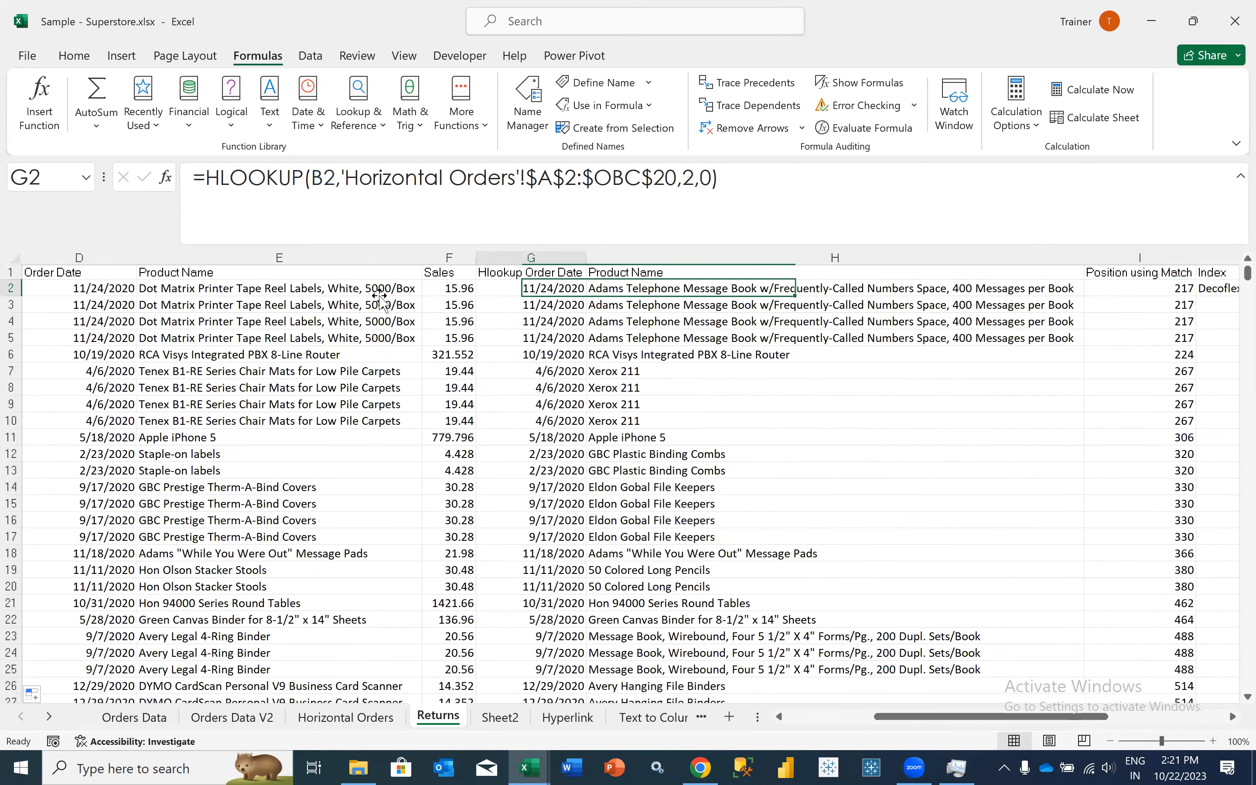
pyautogui.press('Left')
pyautogui.press('Left')
pyautogui.press('Right')
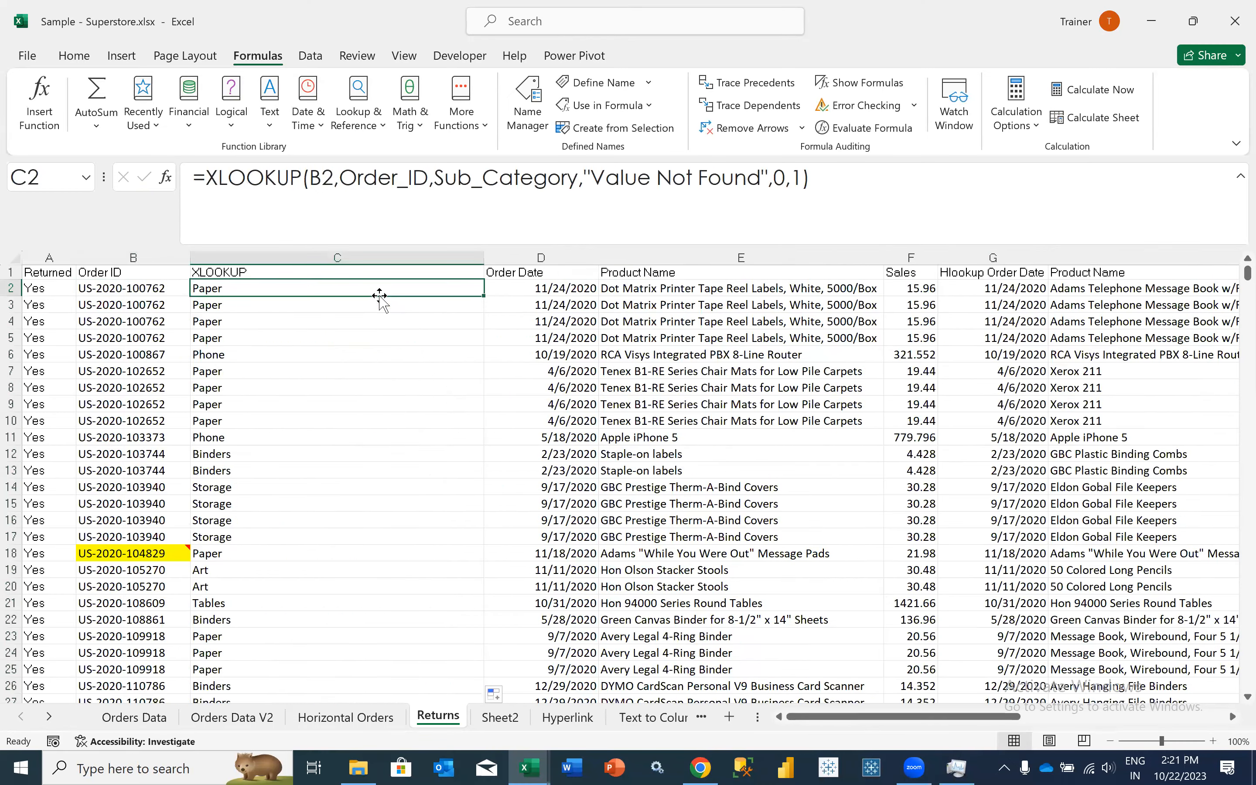
# - Inspect the lookup value and table array arguments of the VLOOKUP formula in D2
pyautogui.click(521, 290)
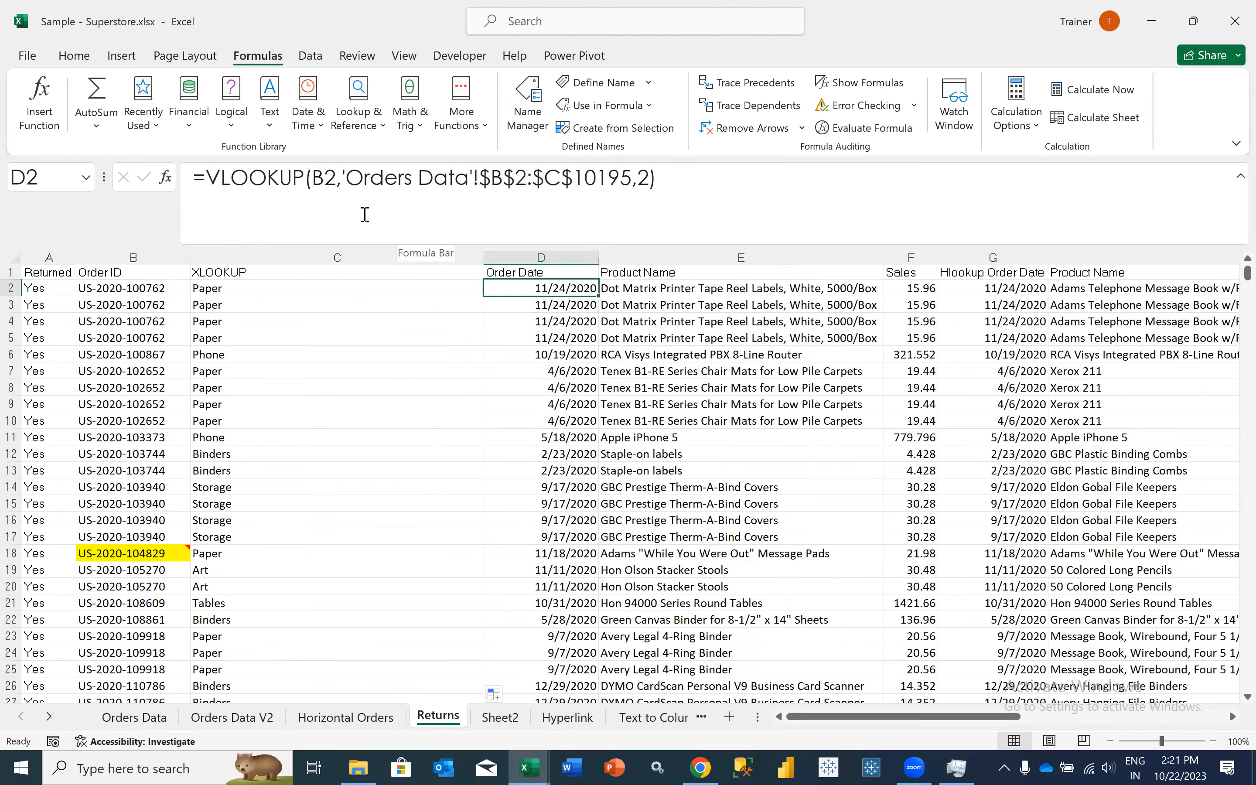
pyautogui.doubleClick(324, 177)
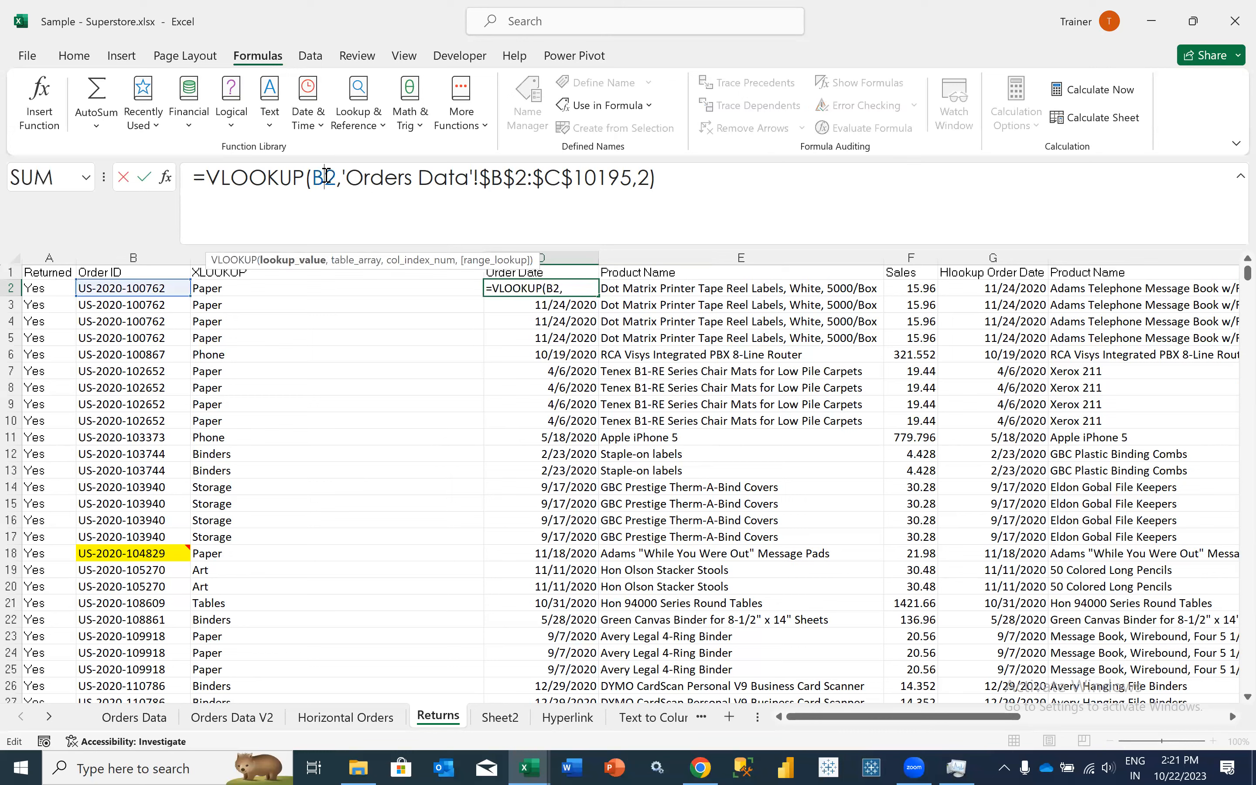
pyautogui.moveTo(344, 176); pyautogui.dragTo(631, 193)
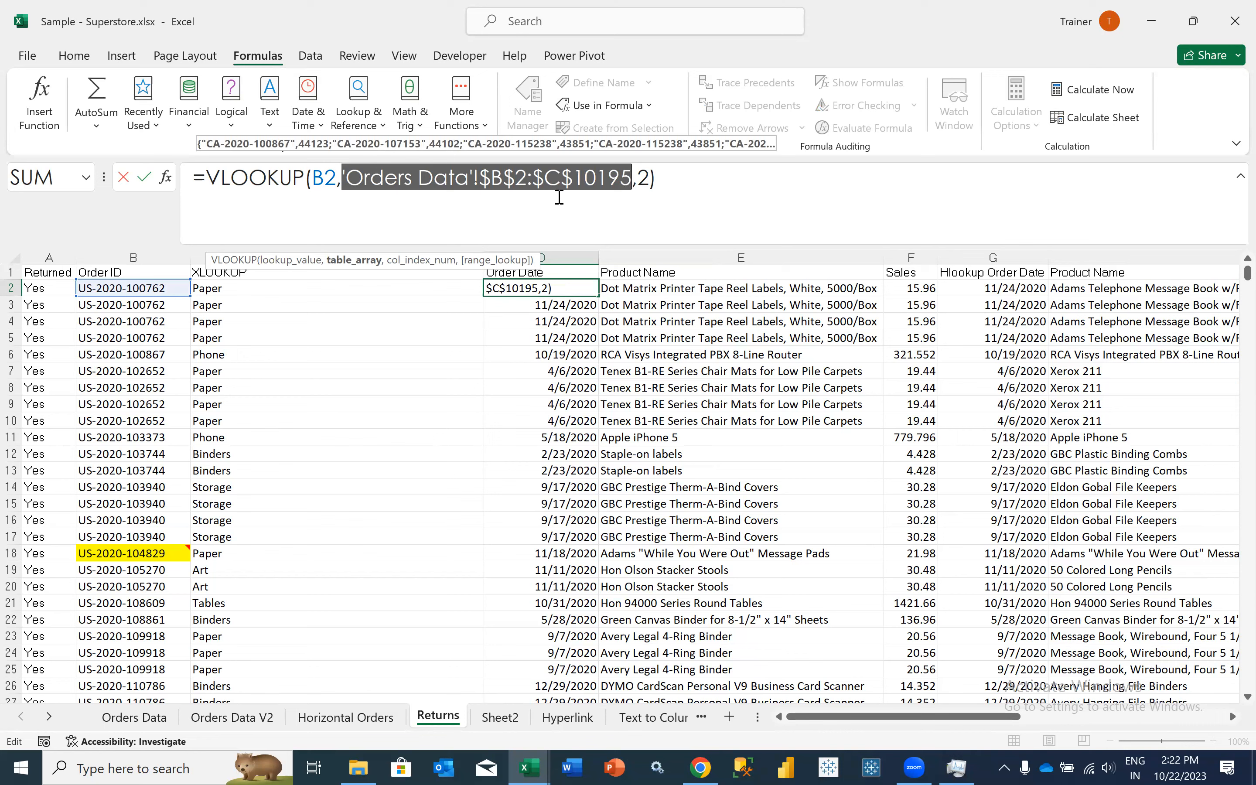
pyautogui.hotkey('ctrl', 'Return')
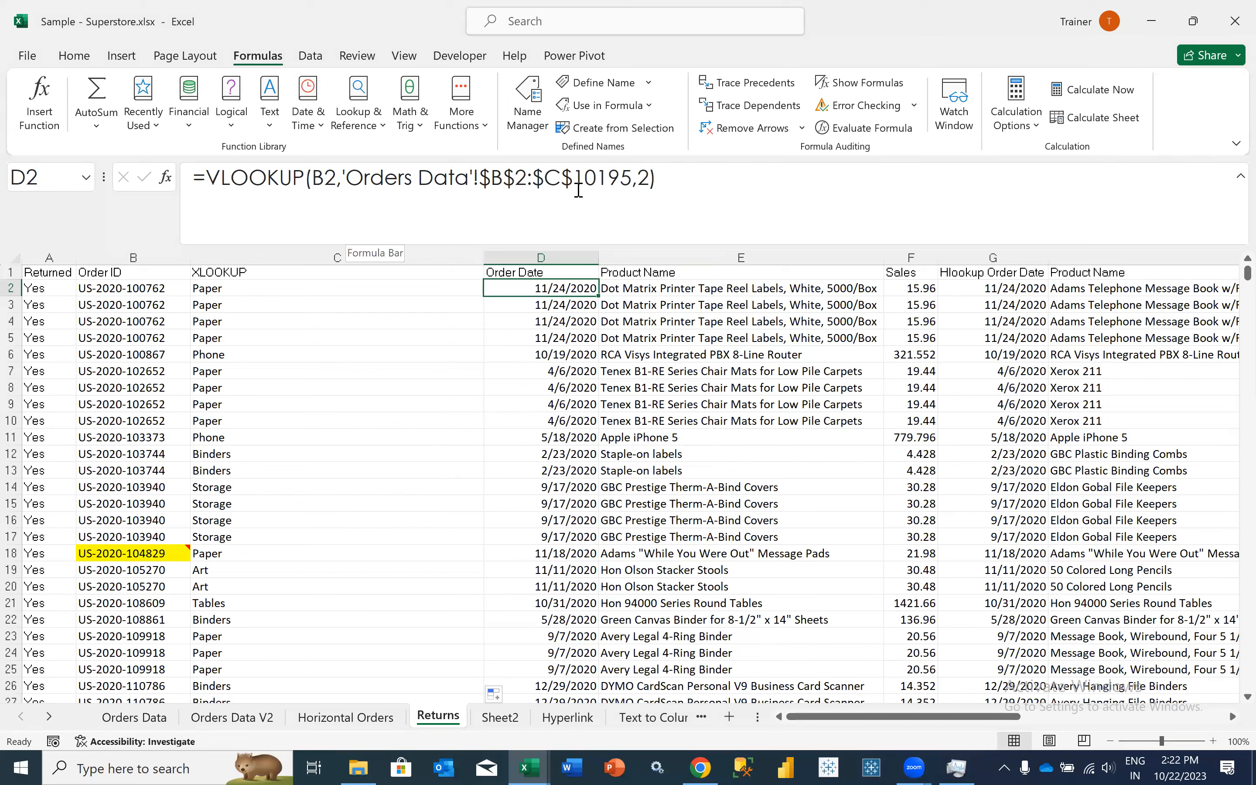
# - Define a workbook-scoped name Order_Date referring to 'Orders Data'!$B$1:$C$10195
pyautogui.click(531, 120)
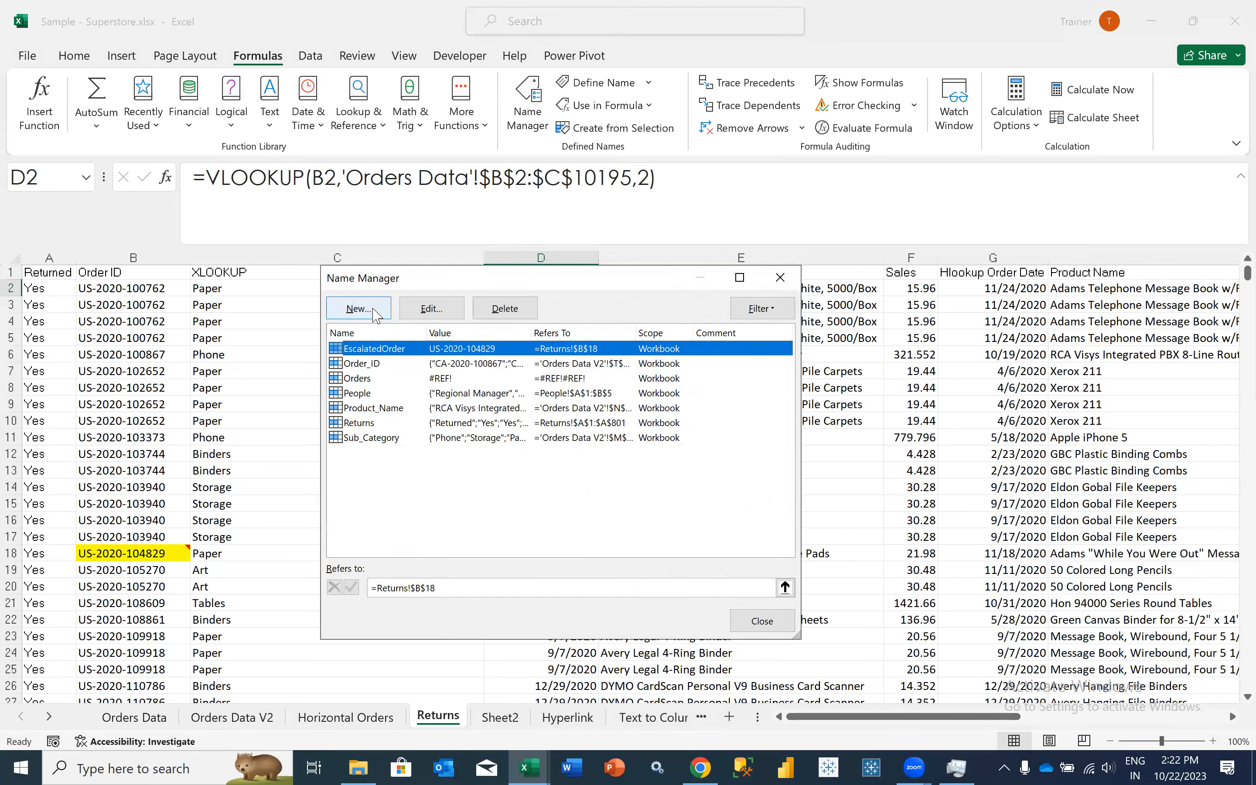
pyautogui.click(372, 314)
pyautogui.write('Order_Date')
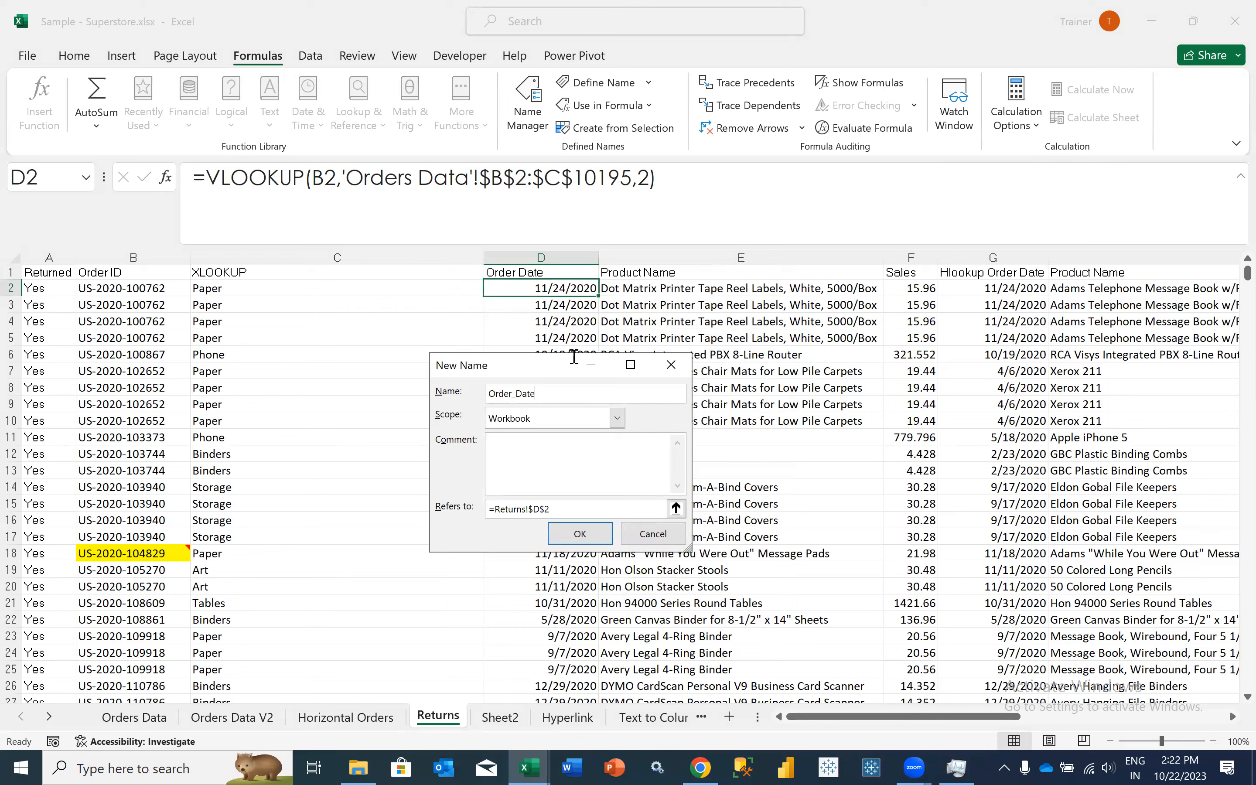
pyautogui.moveTo(557, 510); pyautogui.dragTo(423, 499)
pyautogui.press('BackSpace')
pyautogui.click(134, 717)
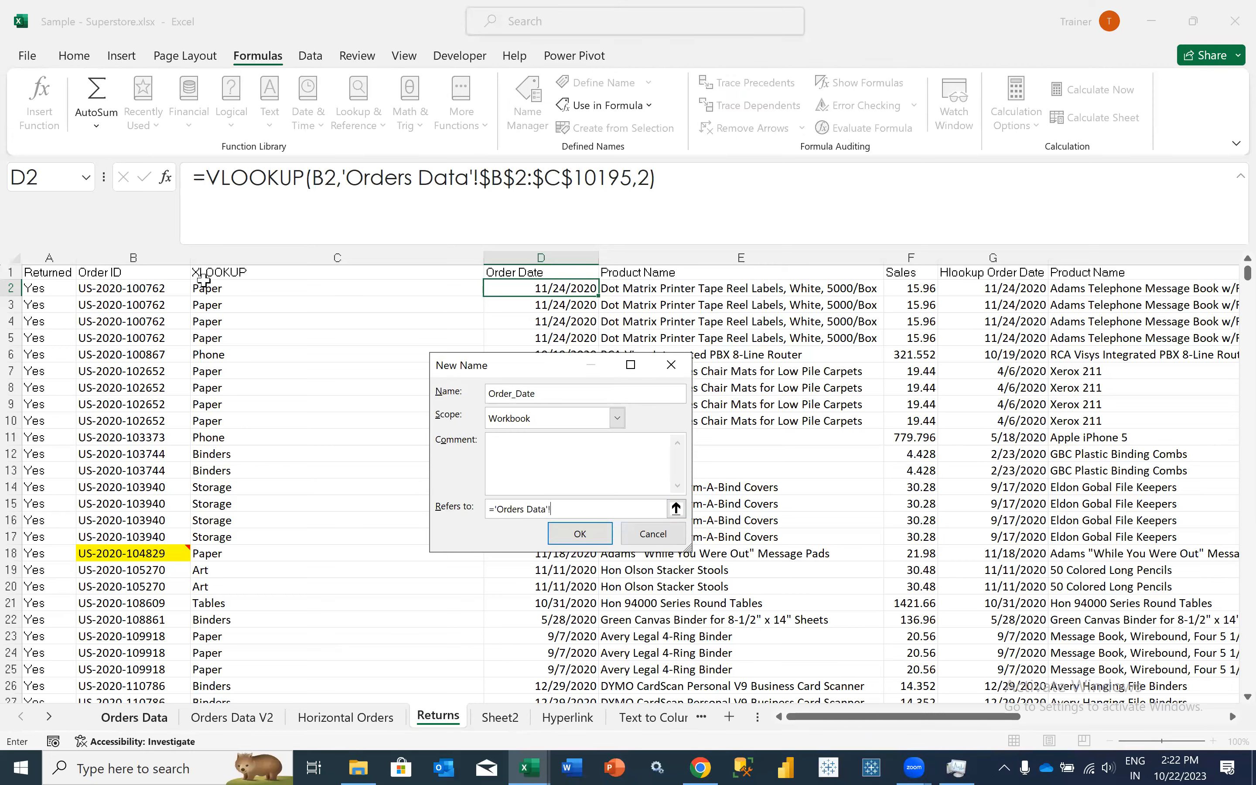
pyautogui.click(130, 272)
pyautogui.hotkey('shift', 'Right')
pyautogui.write('0195')
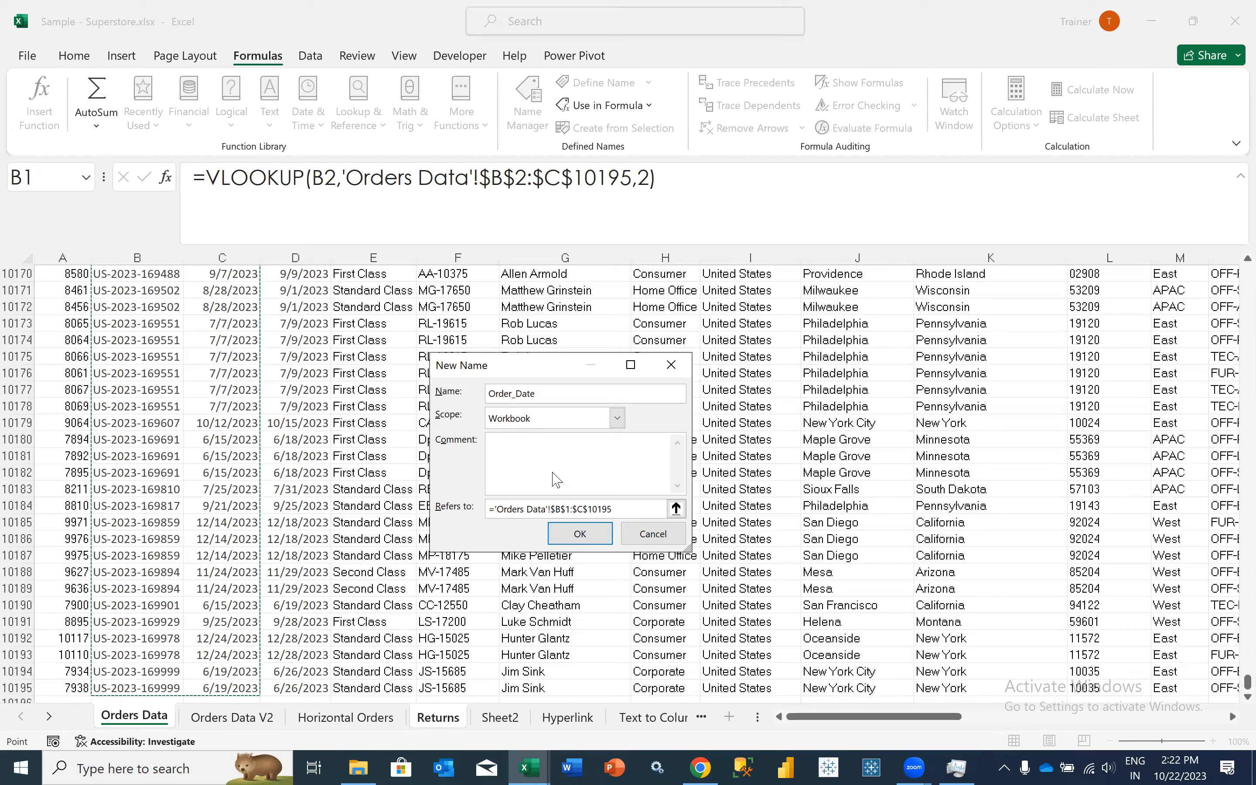
pyautogui.press('Return')
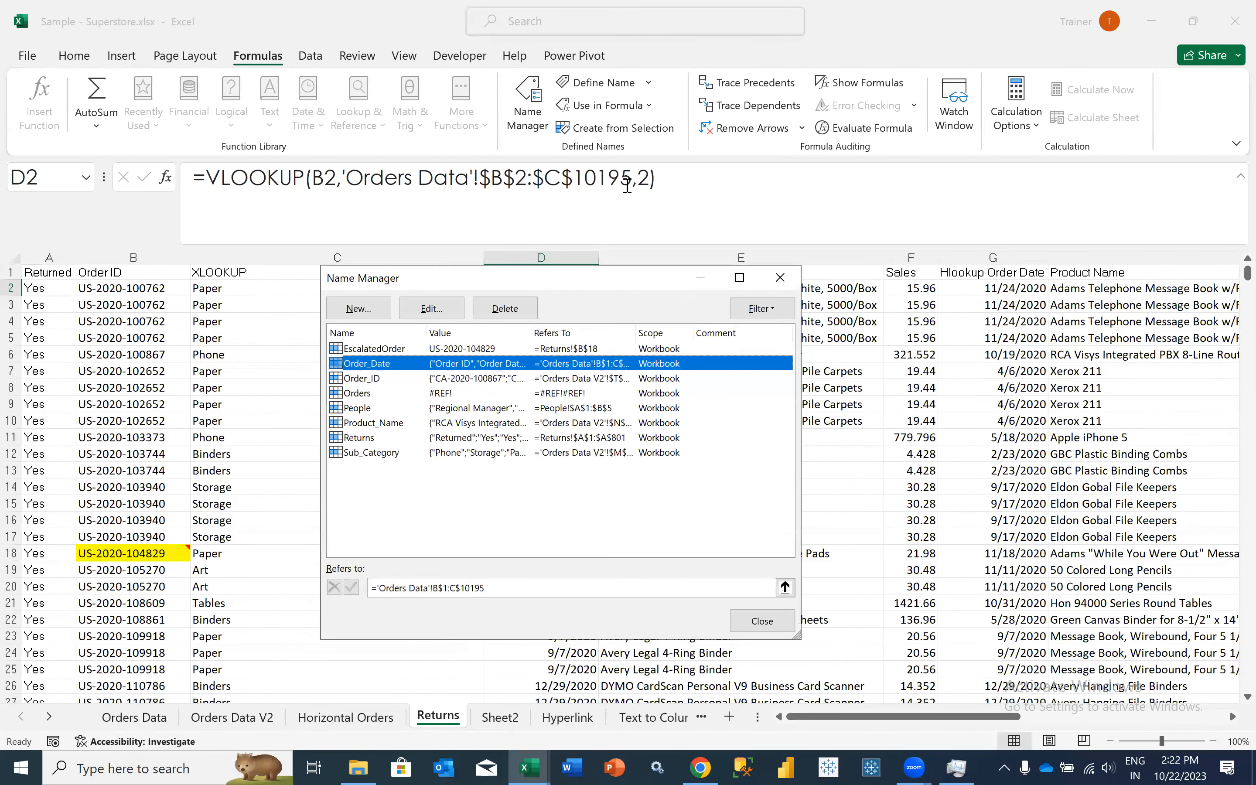
pyautogui.press('Escape')
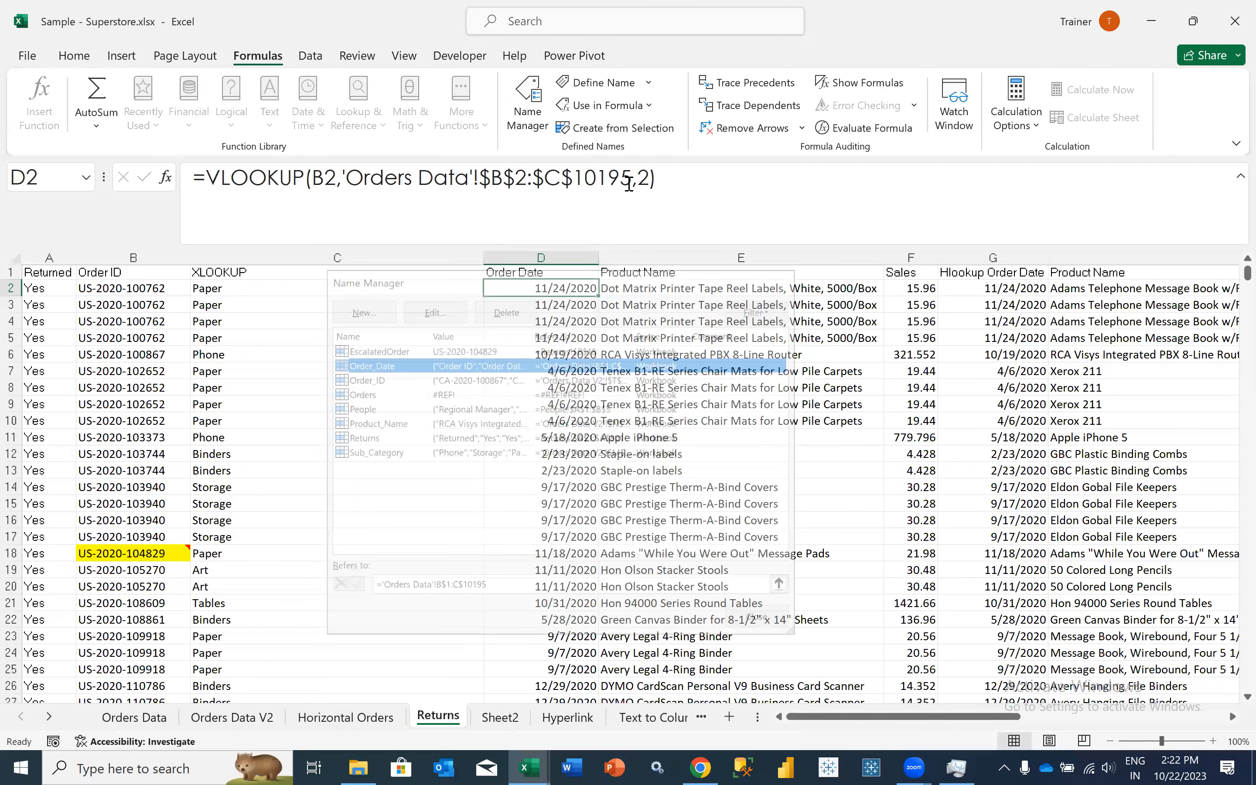
# - Replace the table array in D2's VLOOKUP with the name Order_Date and fill the formula down column D
pyautogui.moveTo(342, 179); pyautogui.dragTo(631, 184)
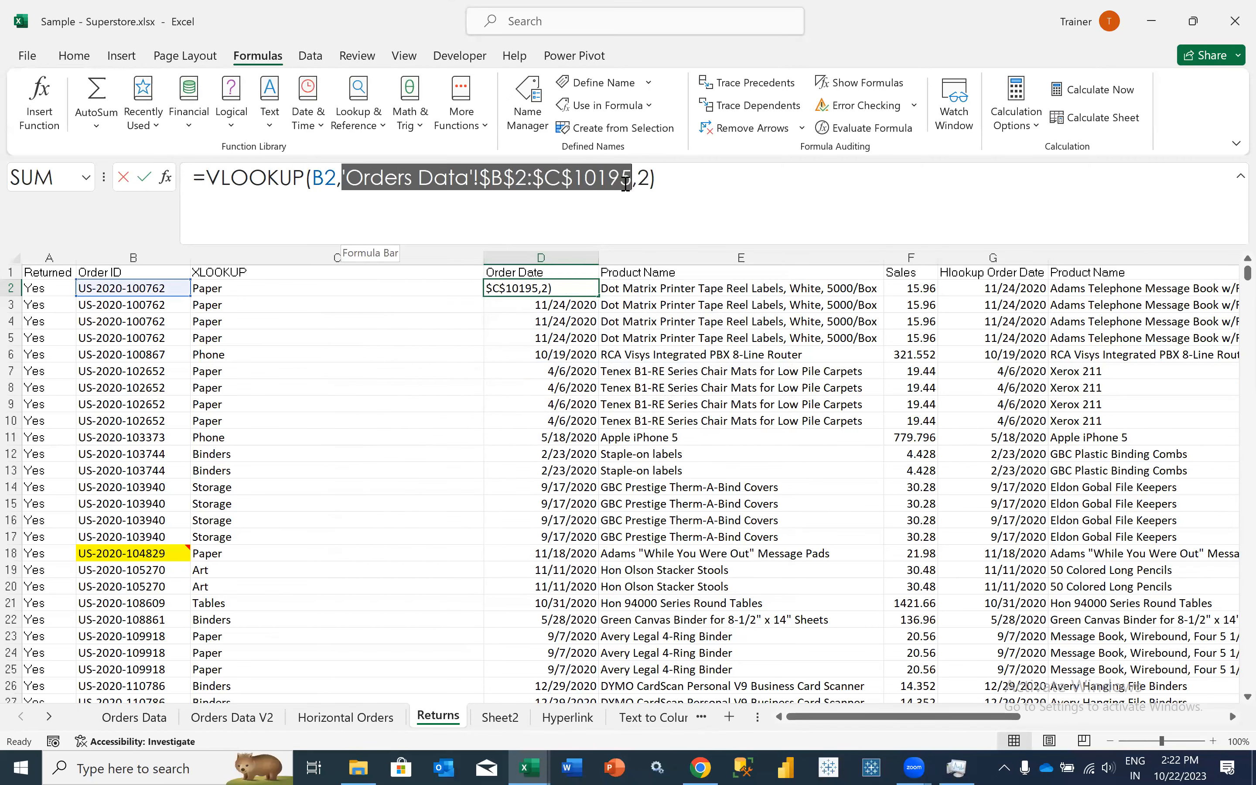
pyautogui.press('BackSpace')
pyautogui.write('orde')
pyautogui.press('Tab')
pyautogui.press('Return')
pyautogui.press('Up')
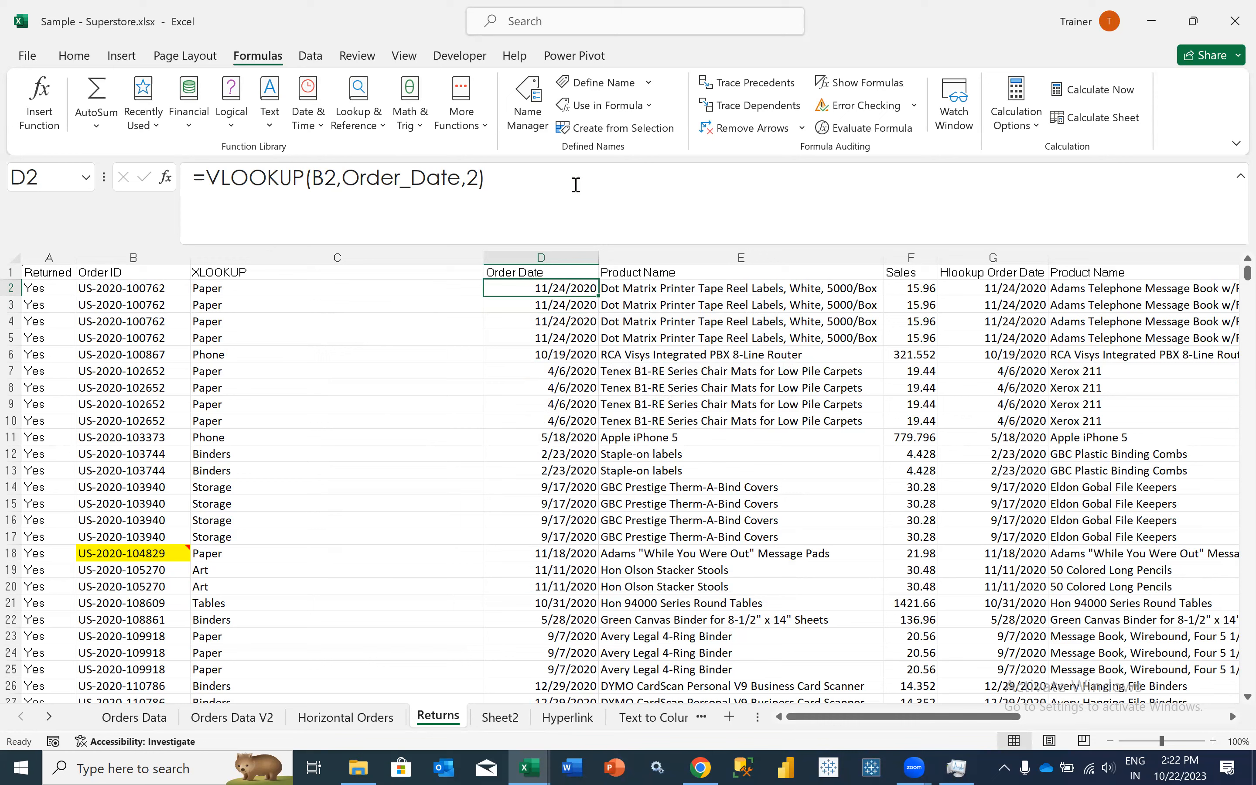
pyautogui.doubleClick(598, 297)
pyautogui.click(571, 286)
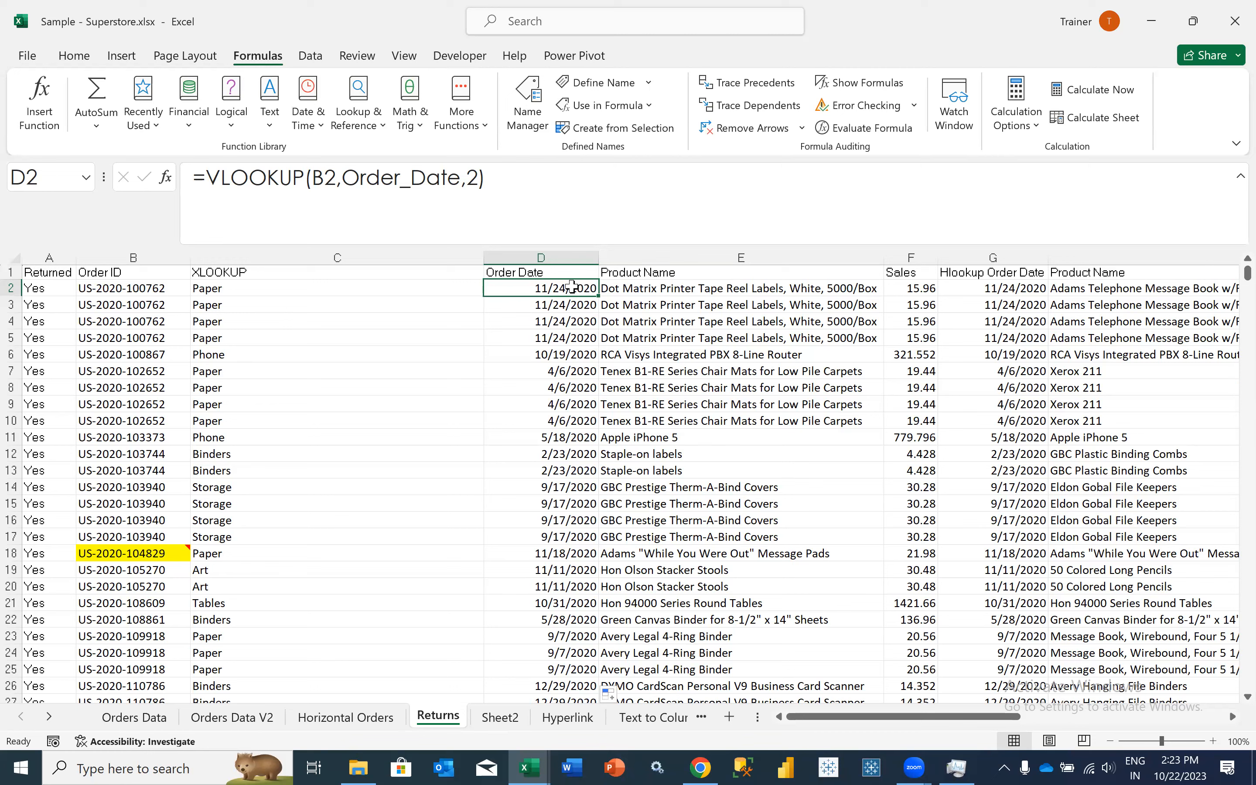
# - Examine the lookup value and the Order_Date table array in D2's VLOOKUP formula, leaving the formula as it is
pyautogui.click(317, 179)
pyautogui.click(366, 180)
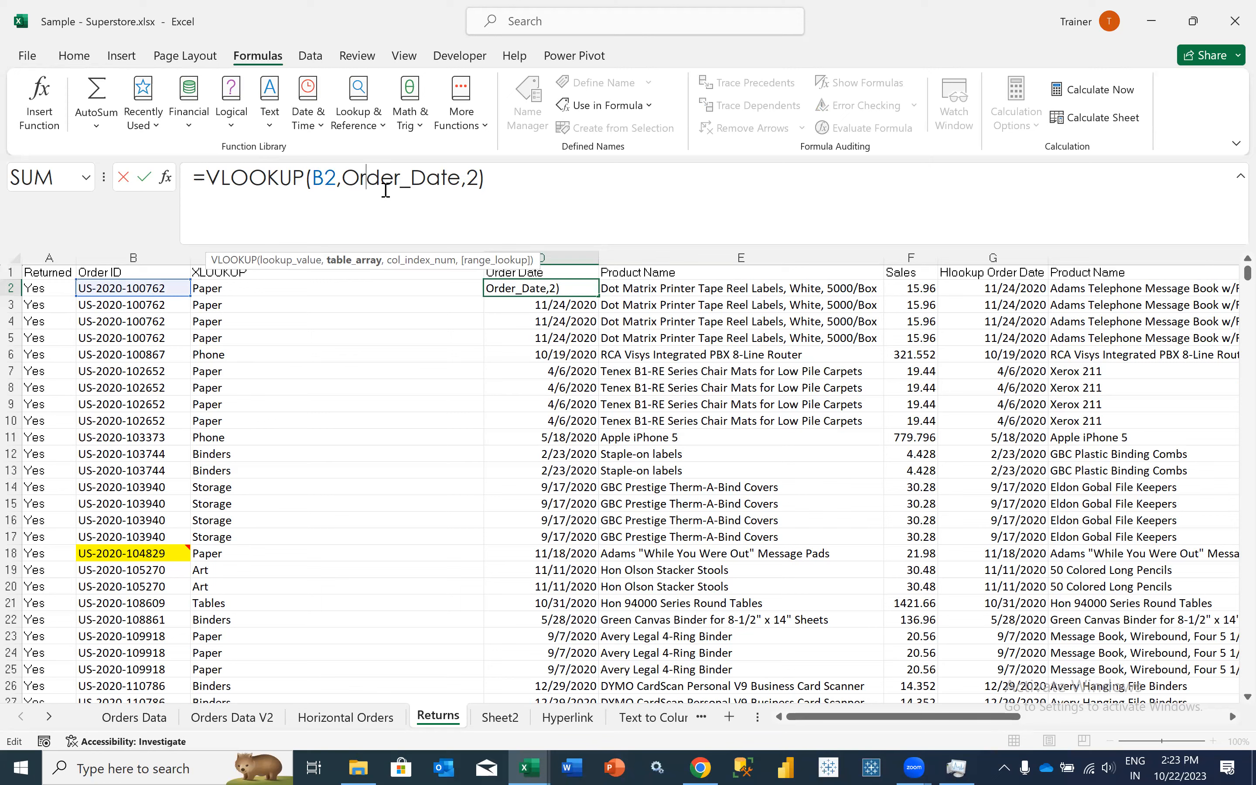
pyautogui.moveTo(344, 178); pyautogui.dragTo(453, 181)
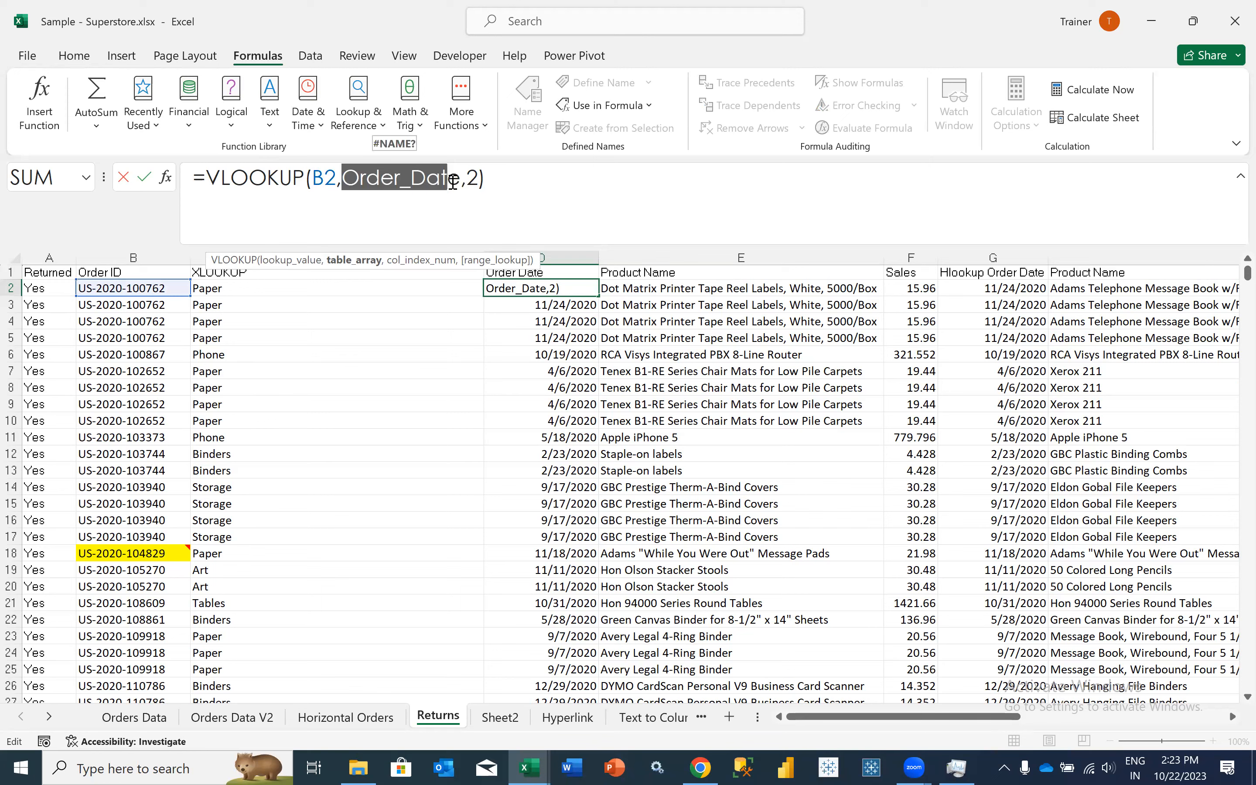
pyautogui.click(380, 179)
pyautogui.click(530, 188)
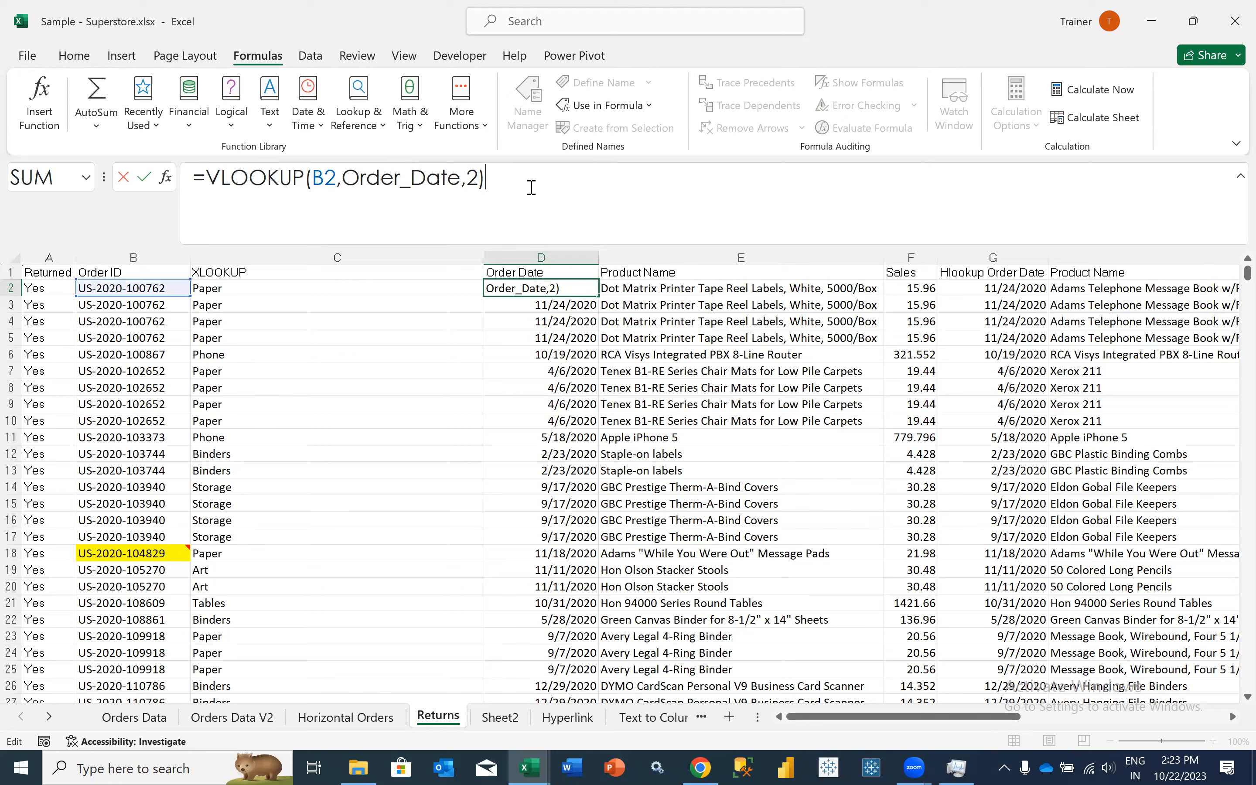
pyautogui.press('Return')
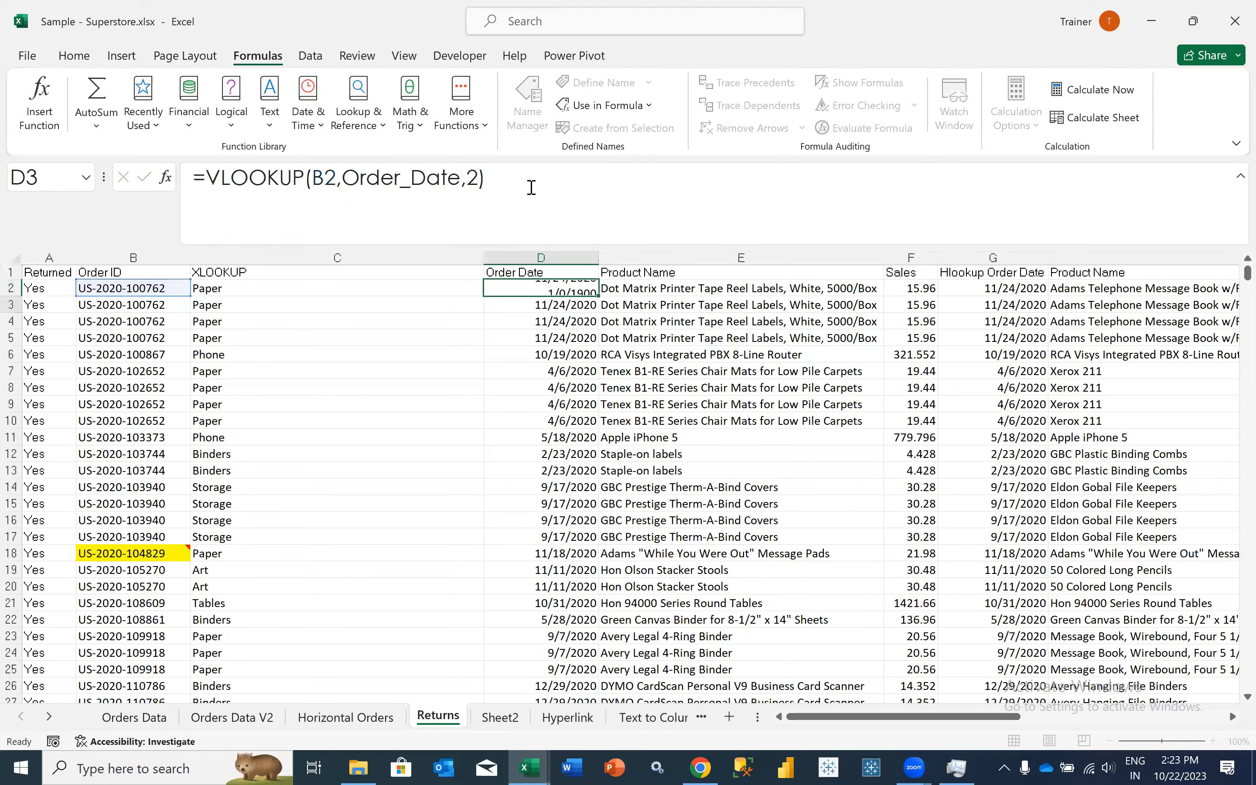
# - Examine the lookup value, Order_ID lookup array and Sub_Category return array in C2's XLOOKUP formula, leaving the formula as it is
pyautogui.press('Up')
pyautogui.press('Left')
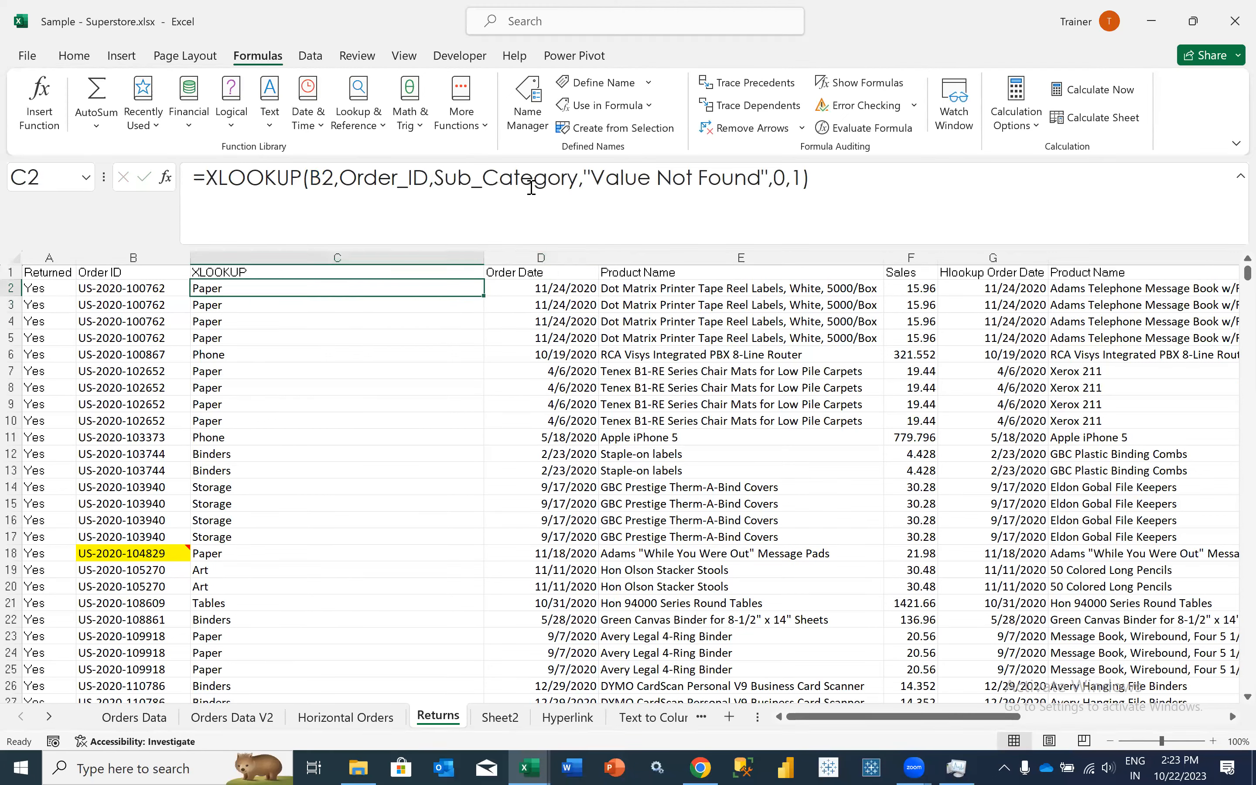
pyautogui.click(319, 180)
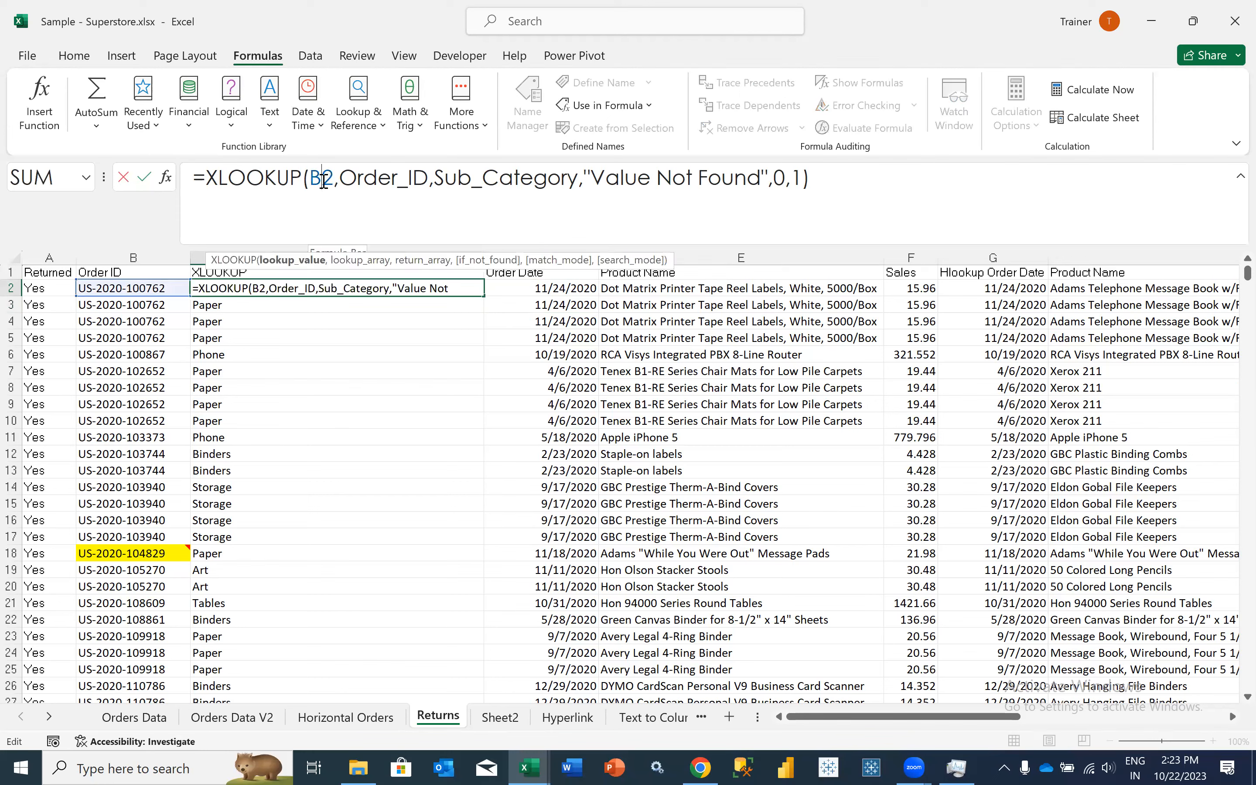
pyautogui.click(365, 180)
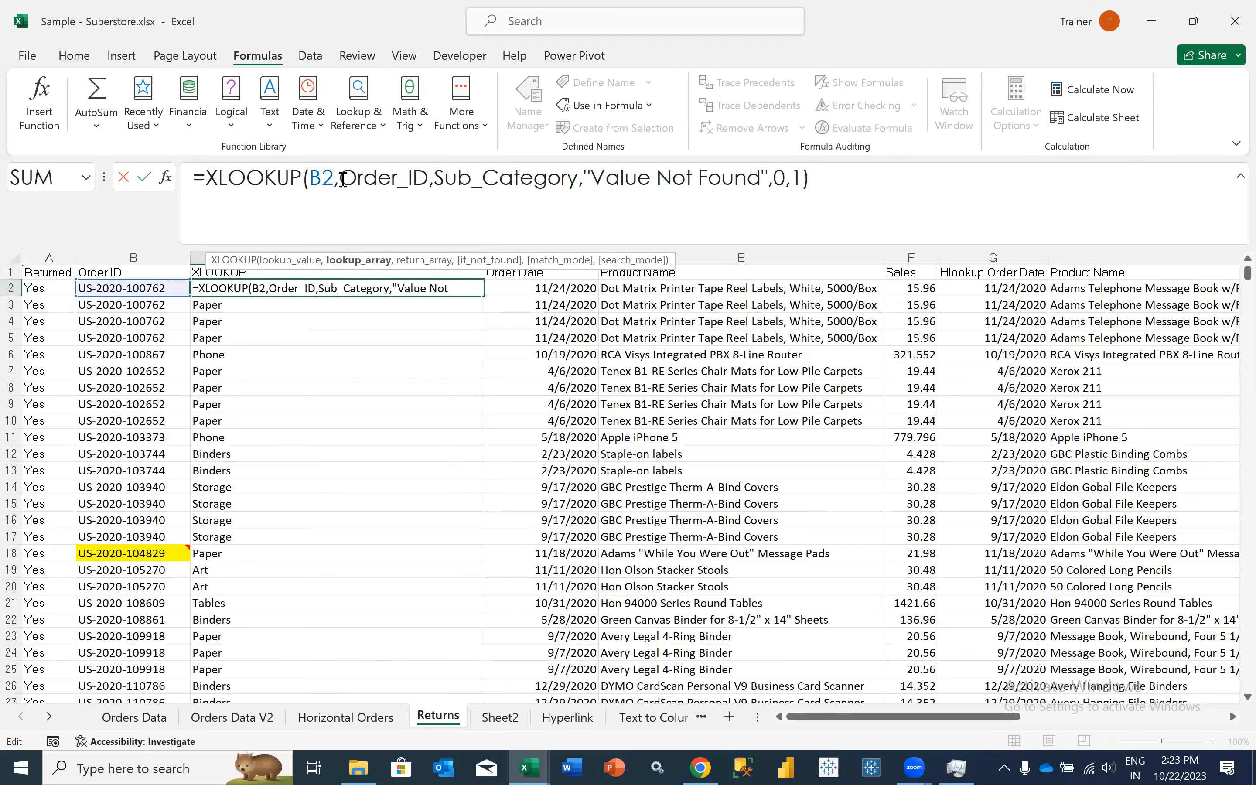
pyautogui.moveTo(340, 180); pyautogui.dragTo(431, 185)
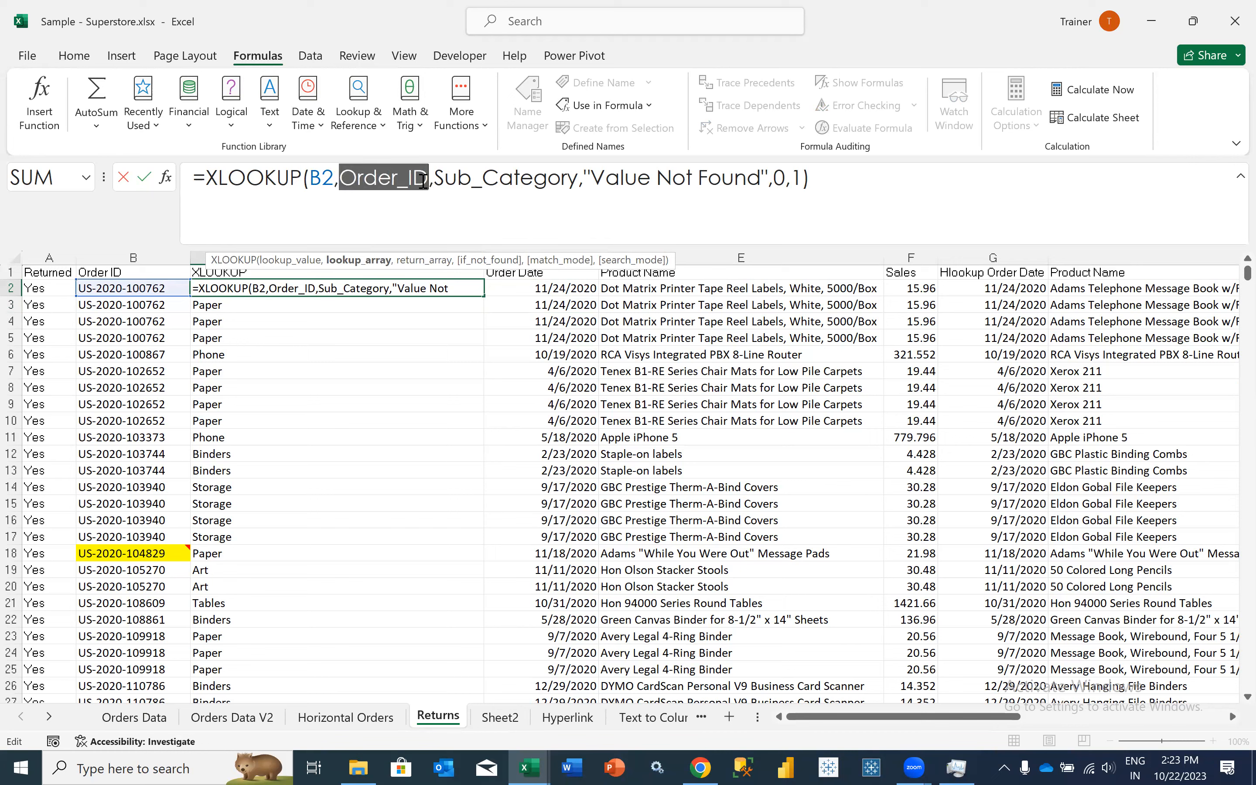
pyautogui.moveTo(444, 181); pyautogui.dragTo(547, 181)
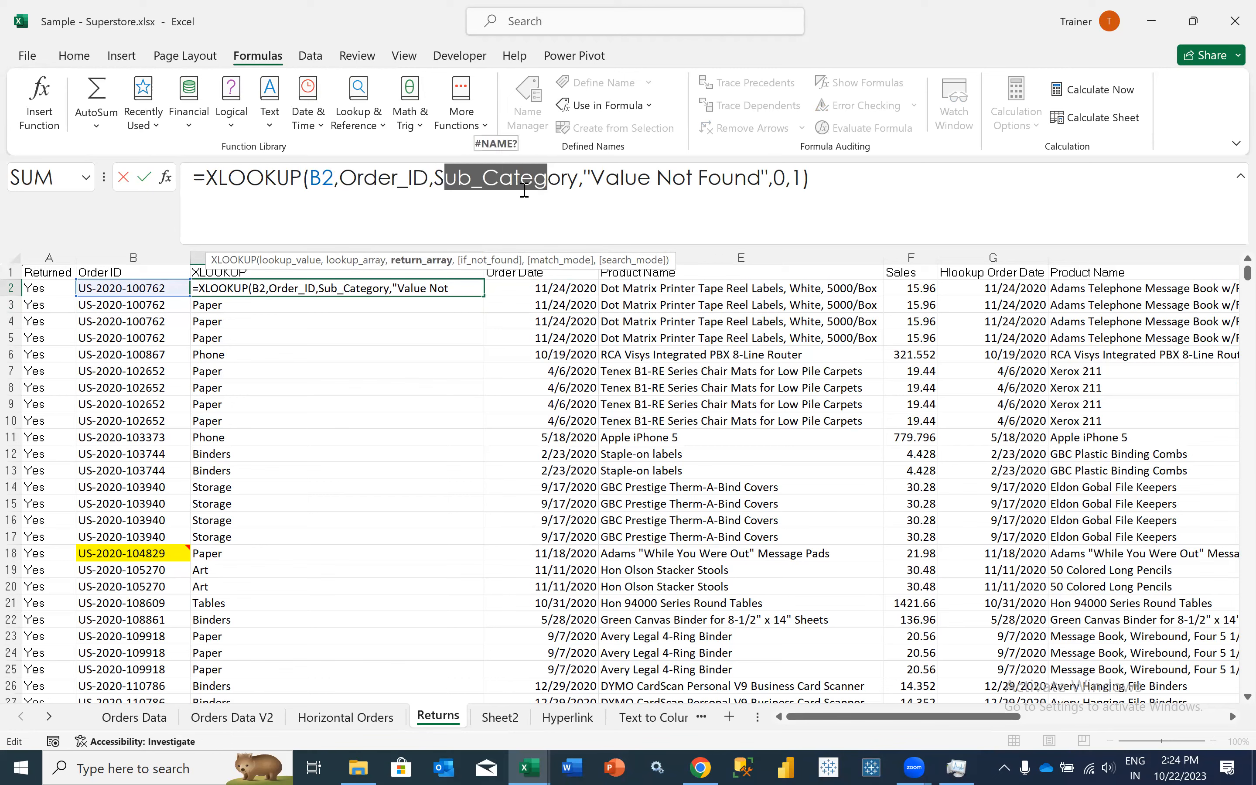
pyautogui.press('Escape')
# - Check which range the defined name Sub_Category refers to in the Name Manager
pyautogui.hotkey('ctrl', 'F3')
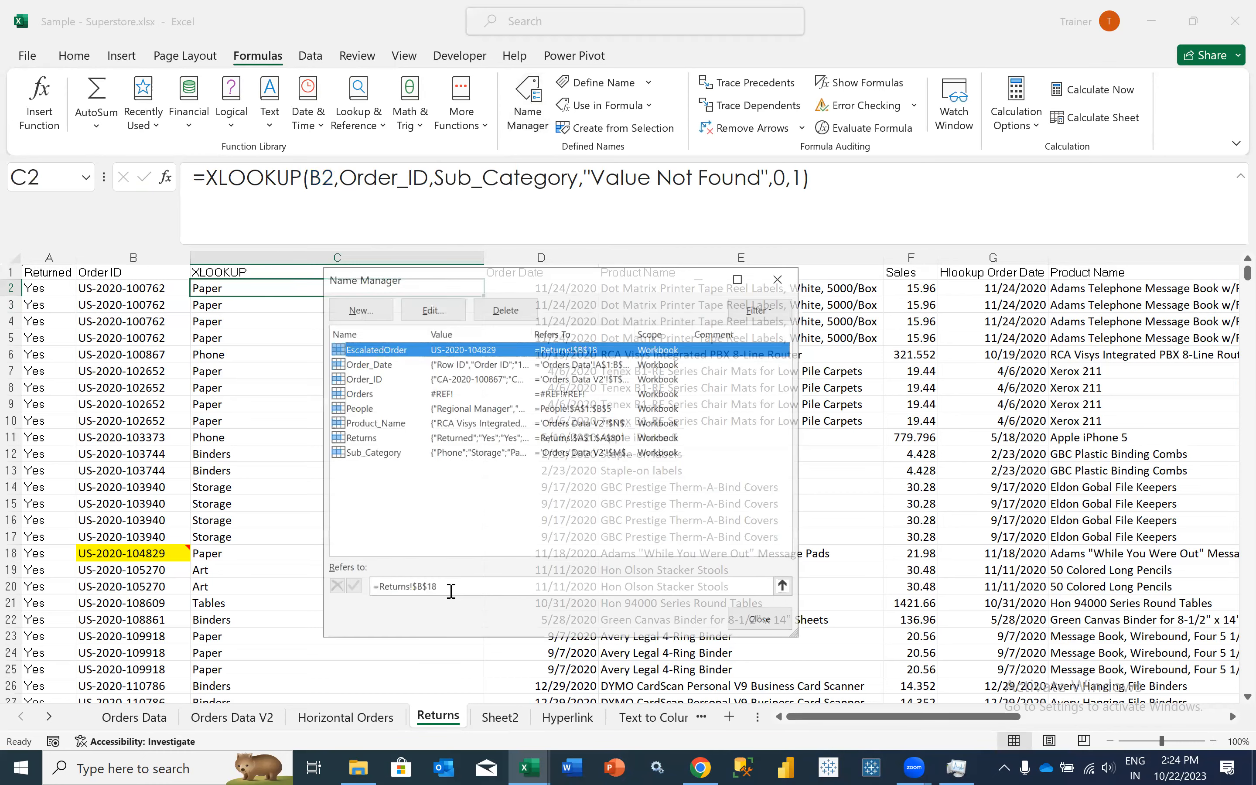
pyautogui.press('s')
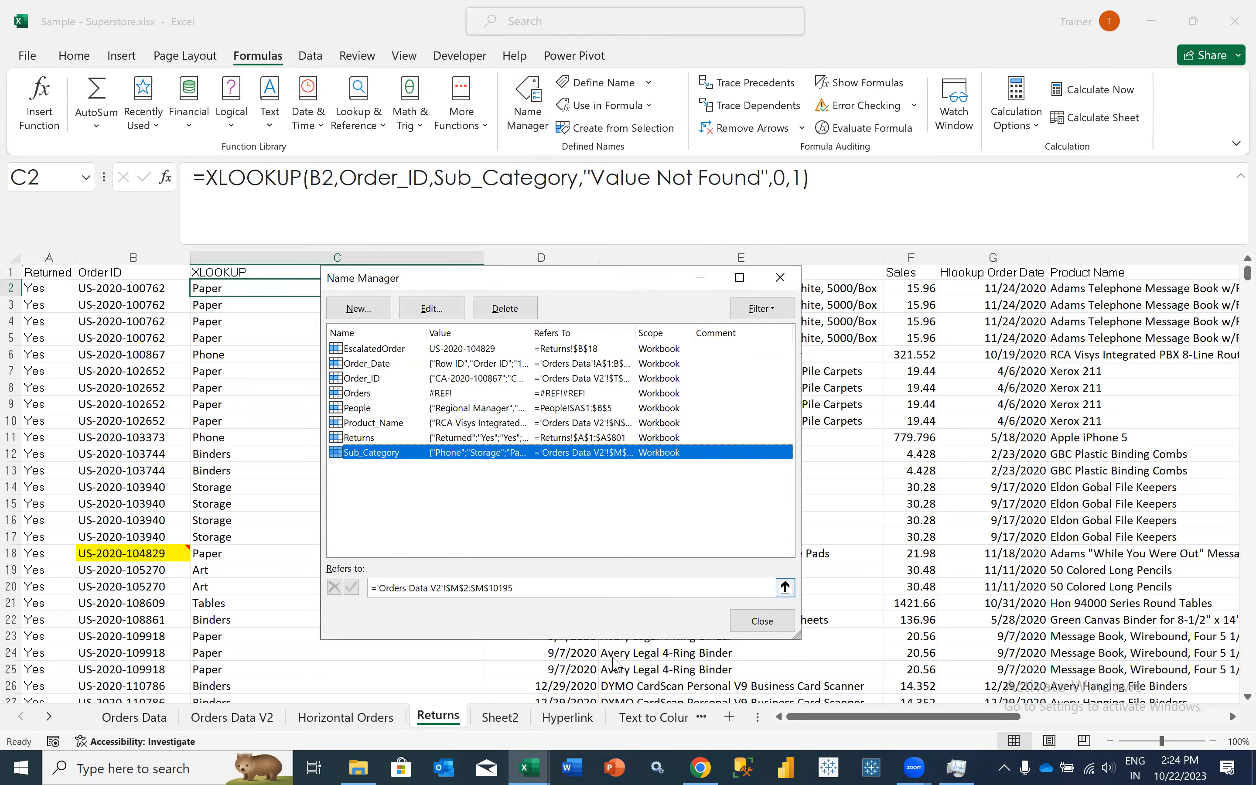
pyautogui.click(741, 617)
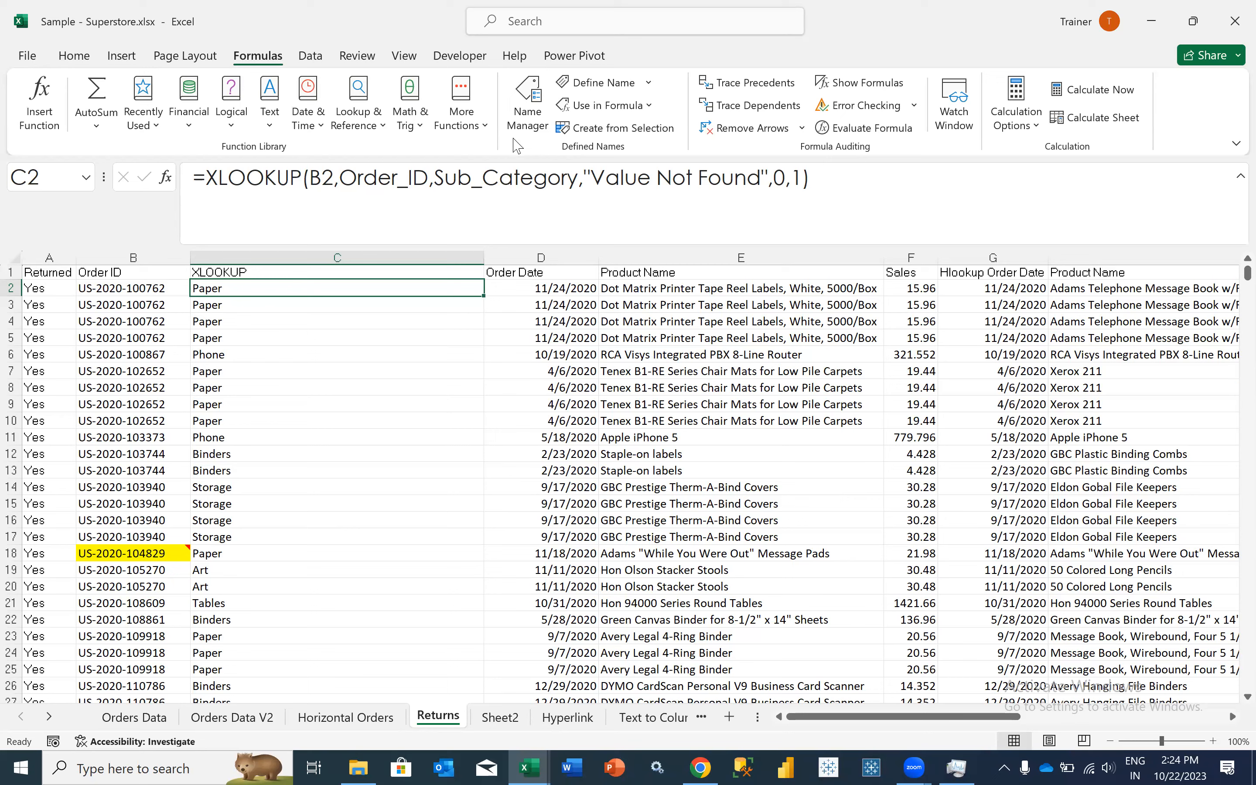
pyautogui.hotkey('ctrl', 'F3')
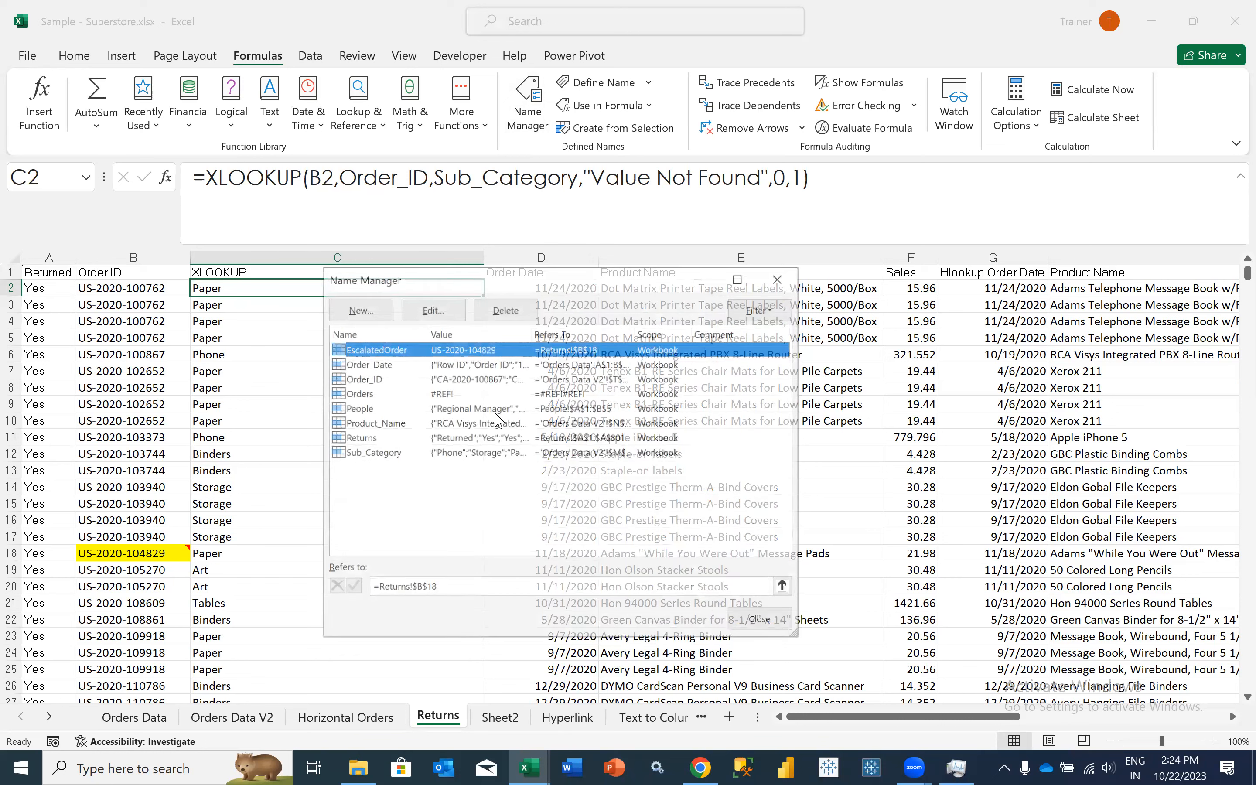
pyautogui.hotkey('alt', 'n')
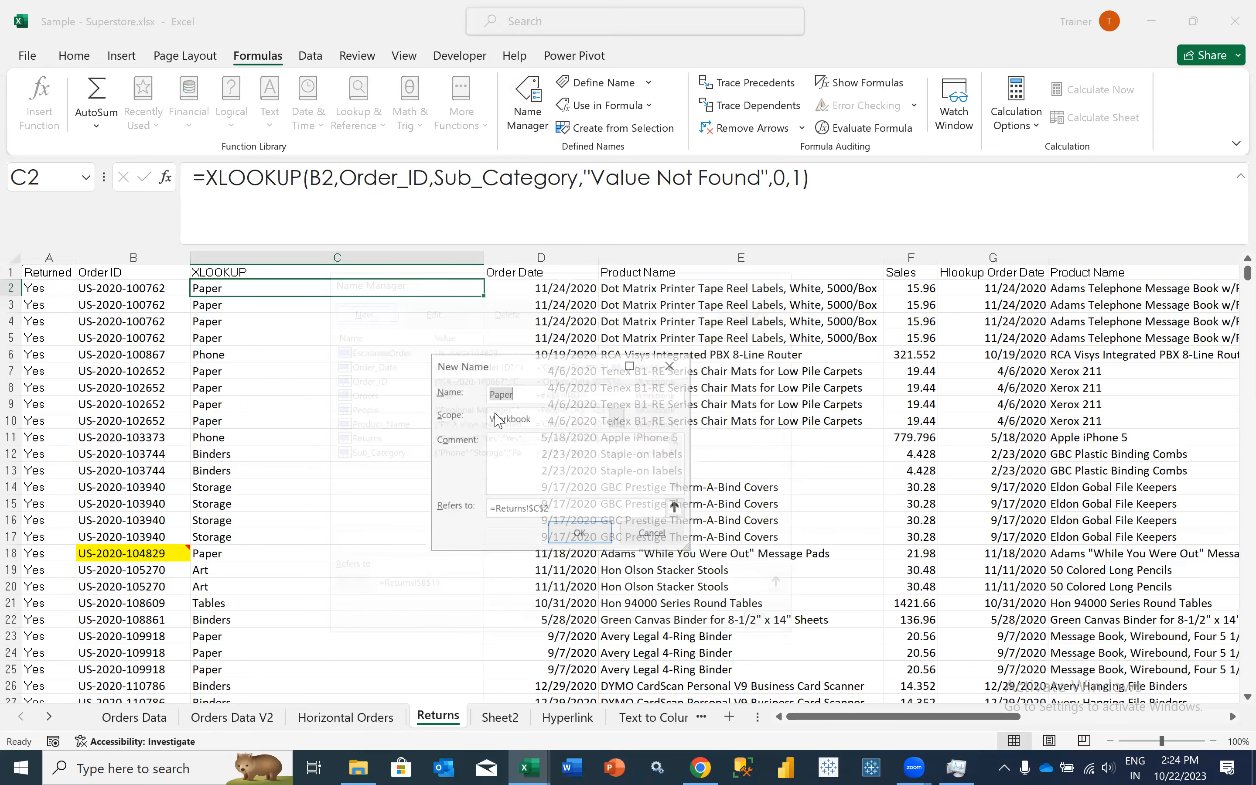
pyautogui.write('VL_Order_Date')
pyautogui.moveTo(560, 396); pyautogui.dragTo(476, 398)
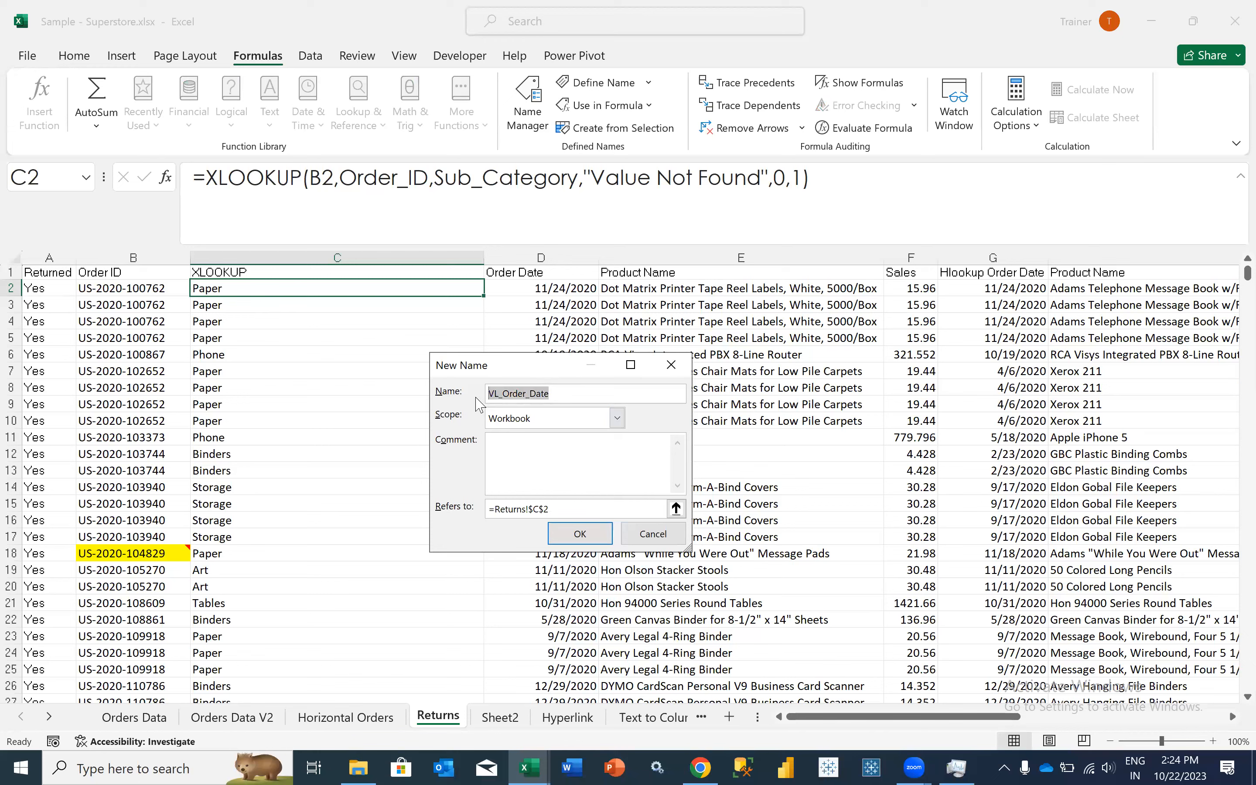
pyautogui.click(500, 396)
pyautogui.press('BackSpace')
pyautogui.press('BackSpace')
pyautogui.click(541, 393)
pyautogui.press('BackSpace')
pyautogui.press('BackSpace')
pyautogui.press('BackSpace')
pyautogui.press('BackSpace')
pyautogui.write('ID')
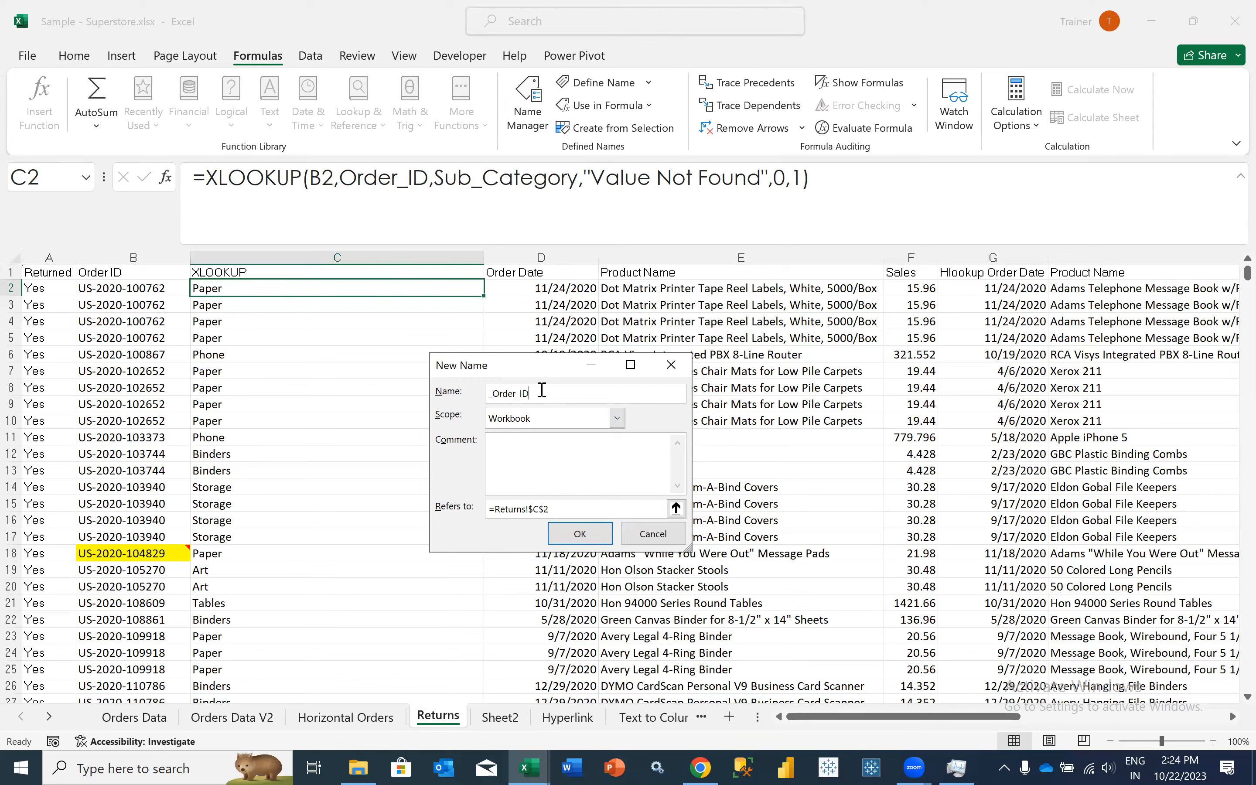
pyautogui.press('Home')
pyautogui.write('XL')
pyautogui.click(647, 534)
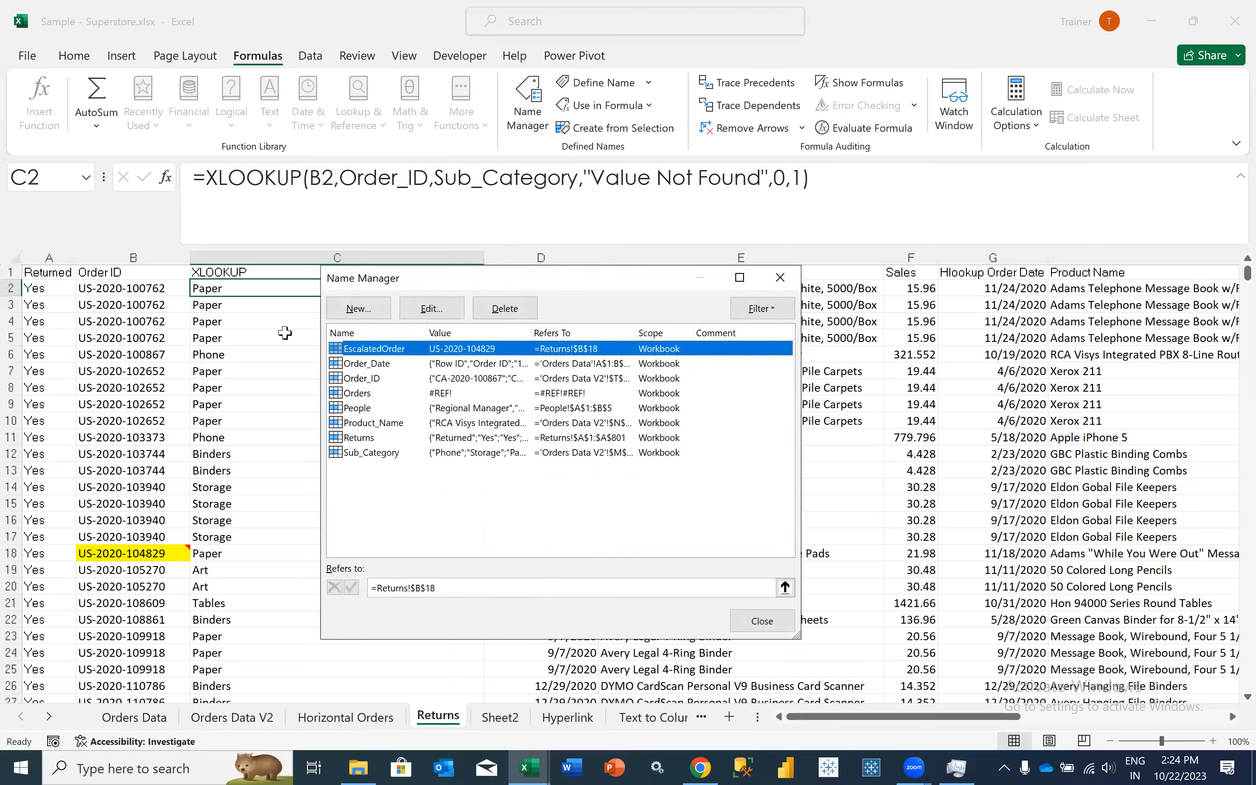
pyautogui.press('Escape')
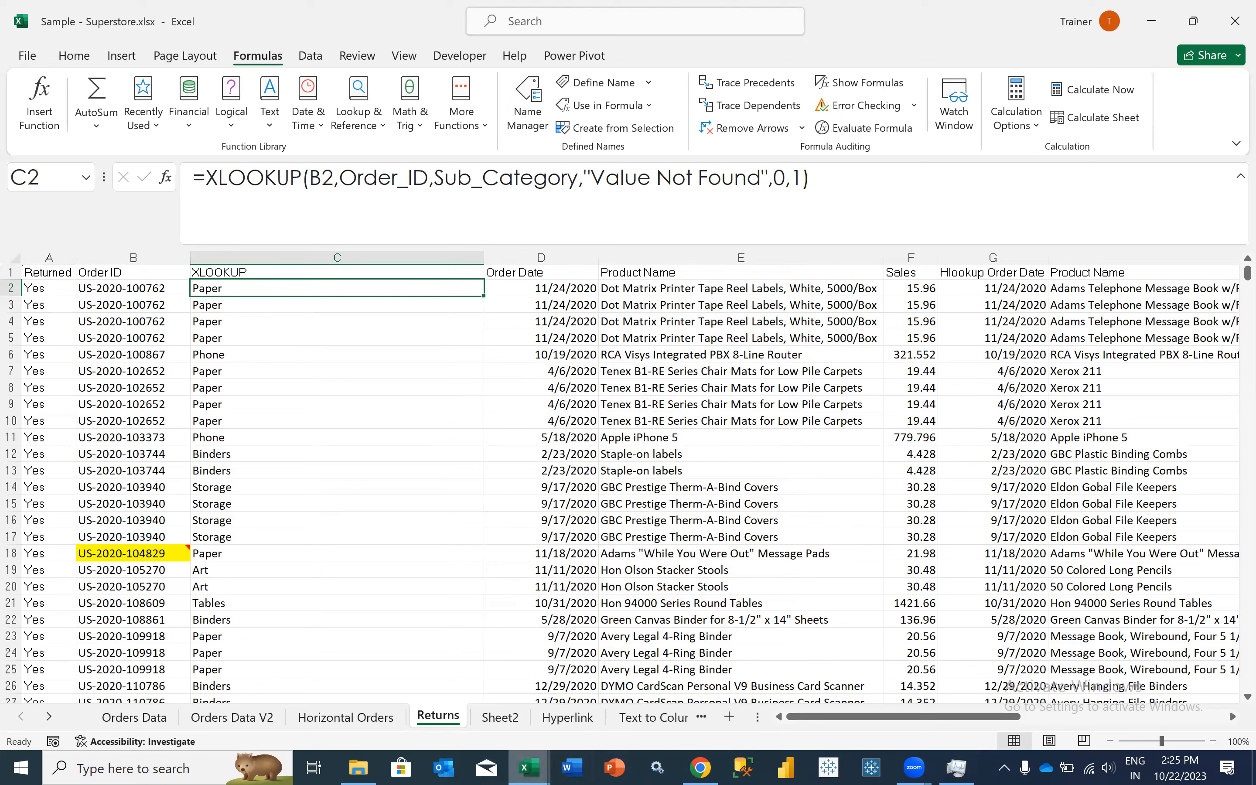
# - Switch to the Contents - Advance Excel PDF in Chrome and review the Day 8 and Day 9 topics, highlighting Database Functions and the Pivot table items
pyautogui.moveTo(529, 768)
pyautogui.click(686, 759)
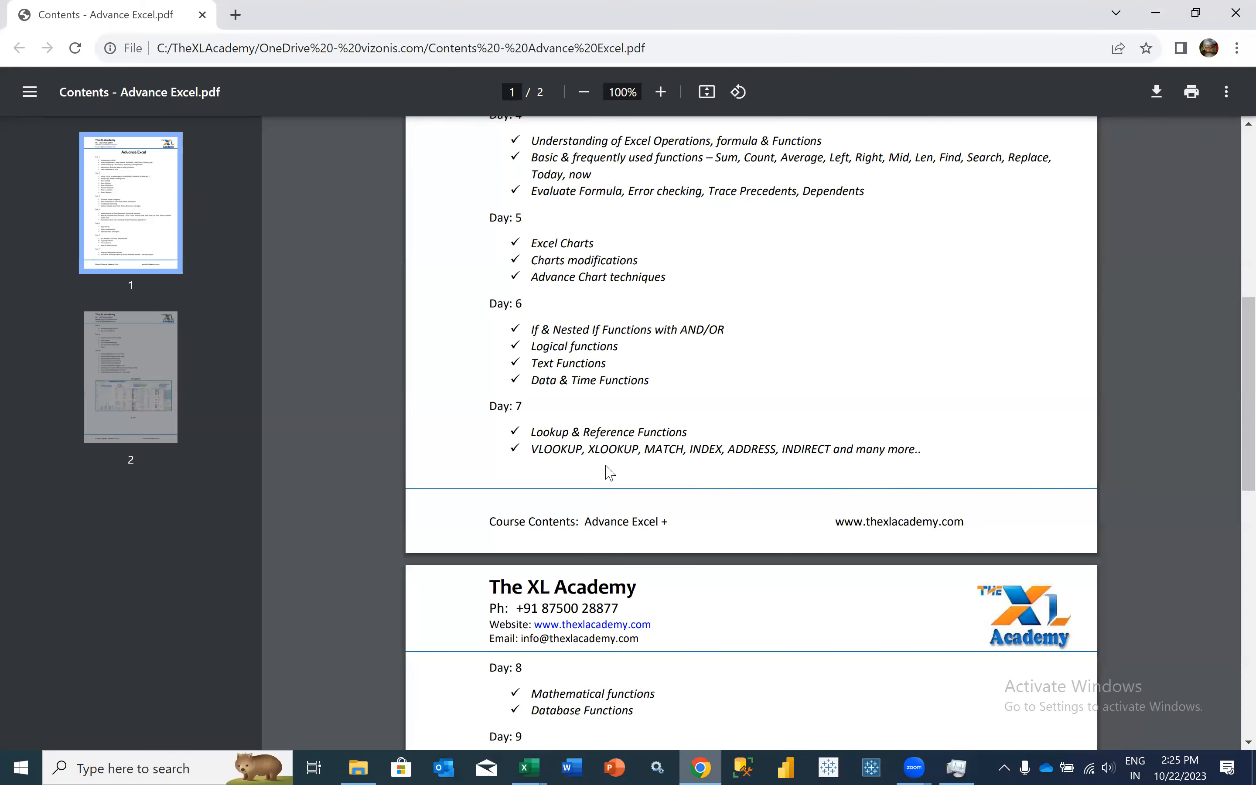
pyautogui.scroll(-3, 610, 472)
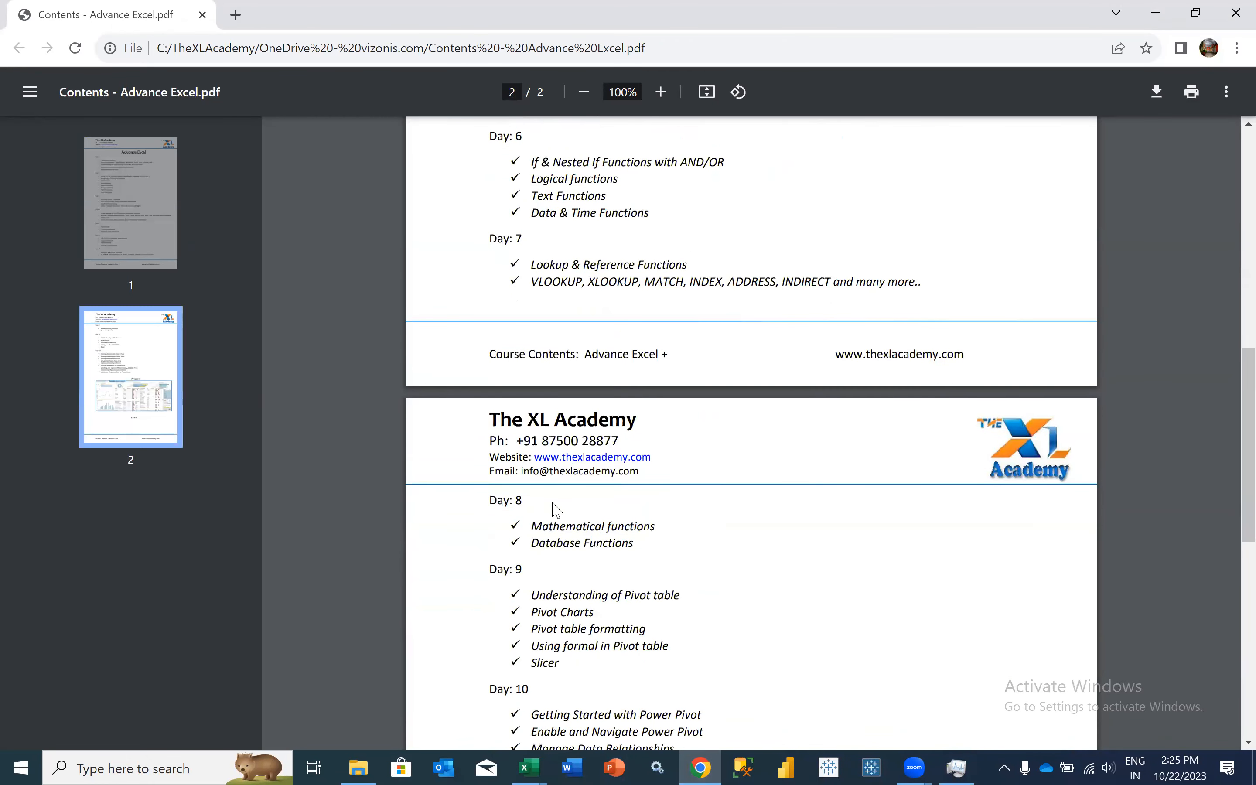
pyautogui.moveTo(533, 542); pyautogui.dragTo(606, 545)
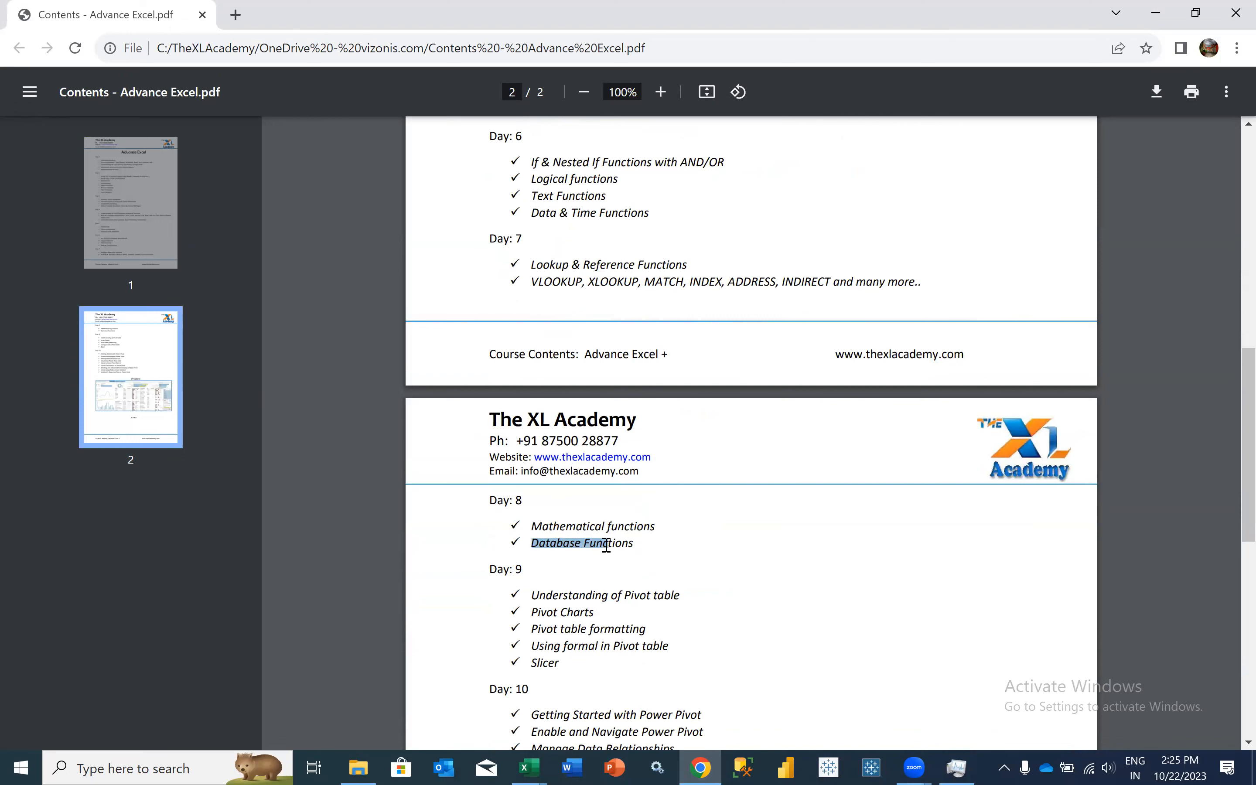
pyautogui.click(539, 543)
pyautogui.moveTo(532, 544); pyautogui.dragTo(625, 545)
pyautogui.scroll(-2, 625, 545)
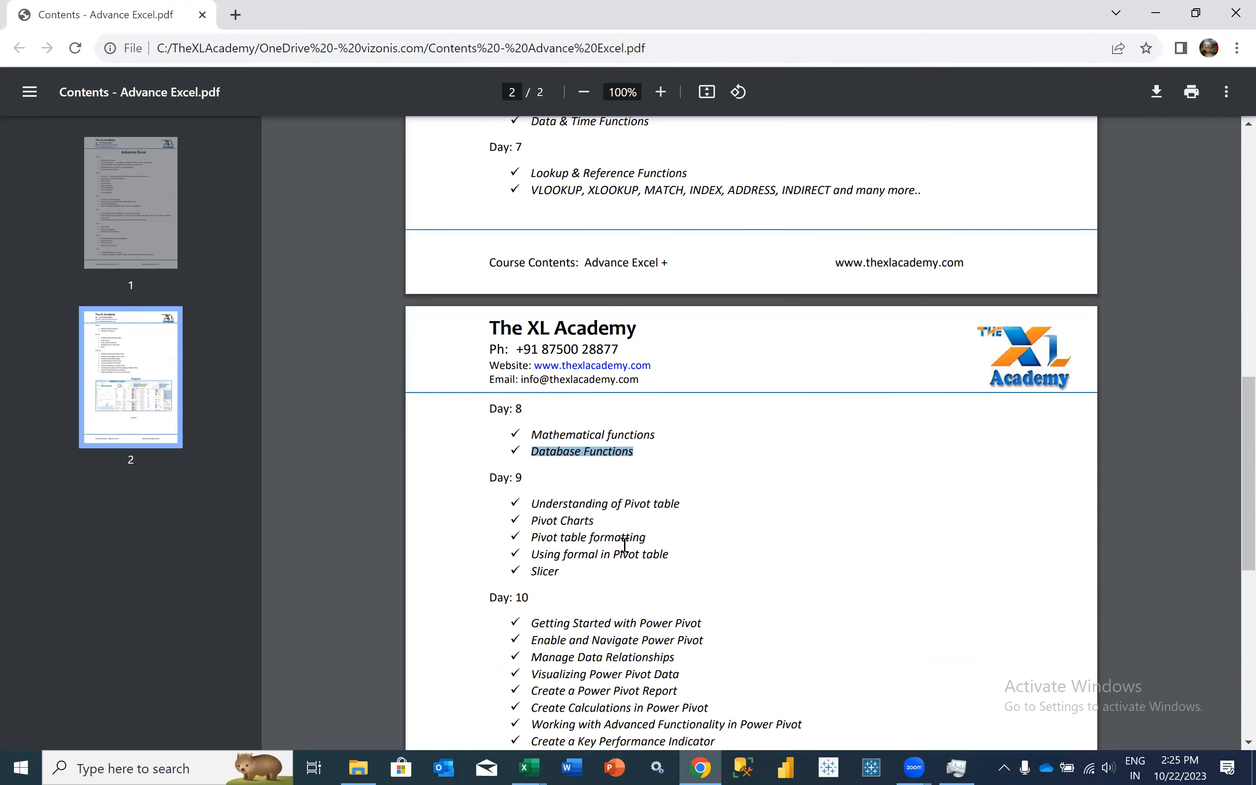
pyautogui.scroll(1, 585, 405)
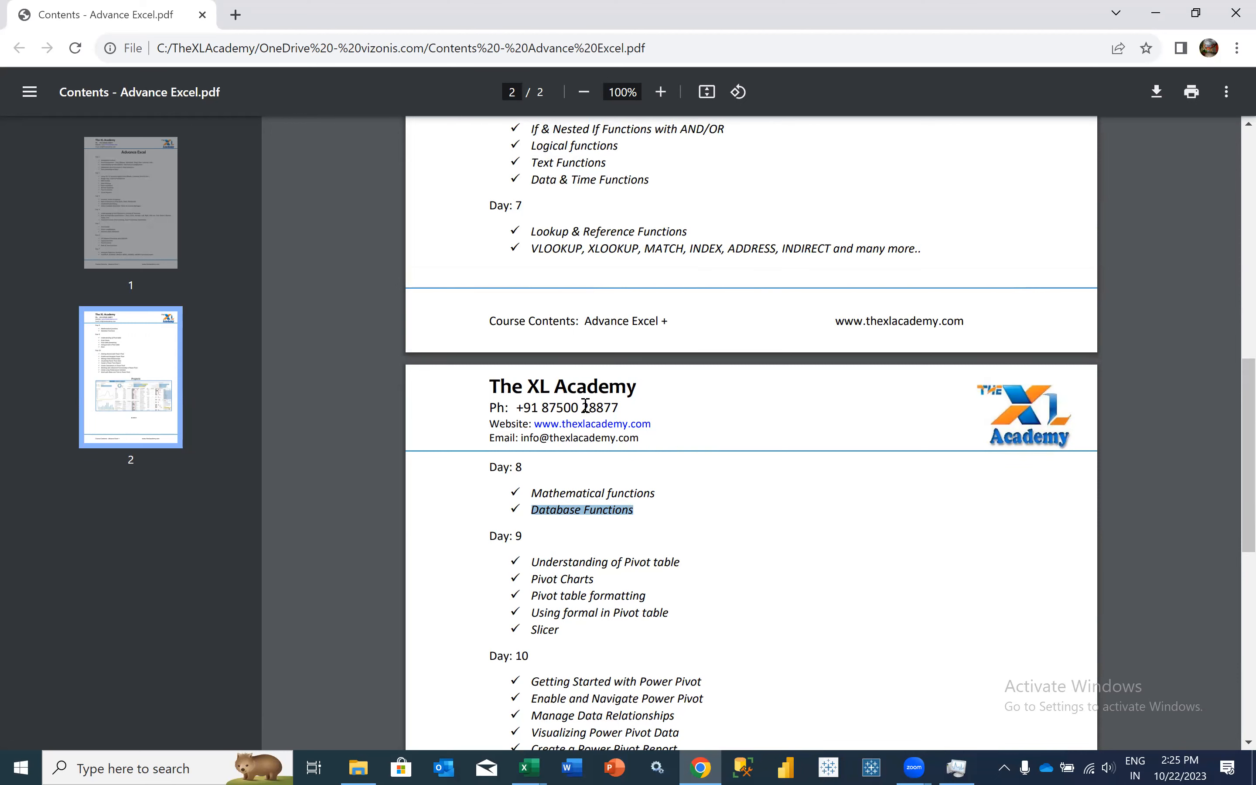
pyautogui.scroll(-3, 585, 405)
pyautogui.moveTo(574, 404); pyautogui.dragTo(590, 464)
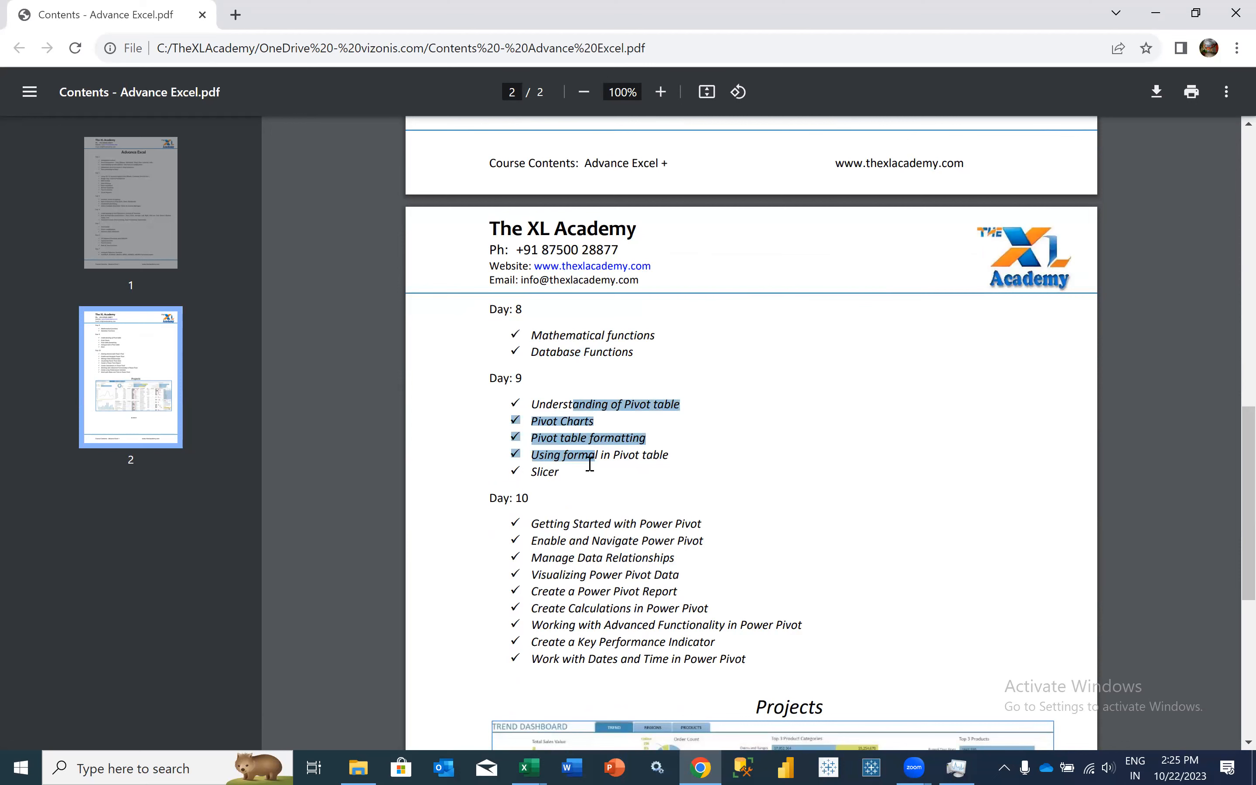